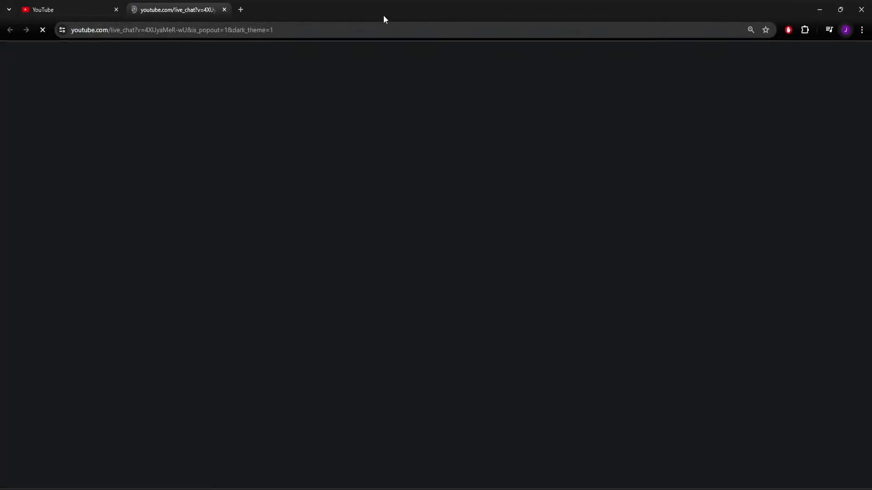
# Close the YouTube live chat tab and minimize the browser to return to Unreal Editor
pyautogui.middleClick(187, 11)
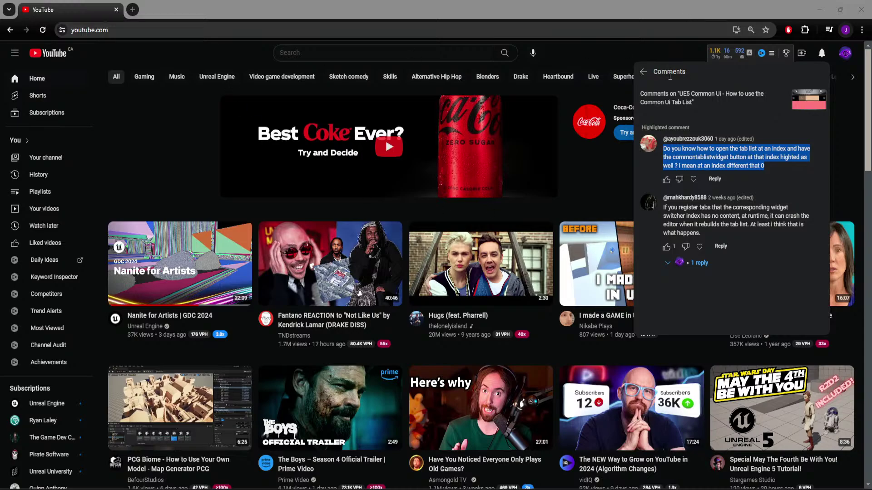
pyautogui.click(819, 9)
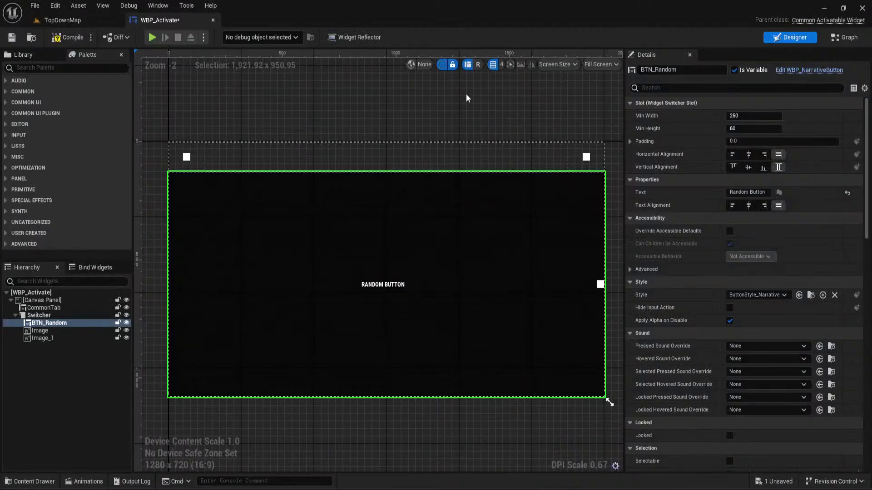
# In the WBP_Activate event graph, delete the unconnected For Loop tab-registration nodes below the Register Tab chain
pyautogui.click(846, 39)
pyautogui.moveTo(644, 166); pyautogui.dragTo(415, 220, button='right')
pyautogui.scroll(-1, 415, 219)
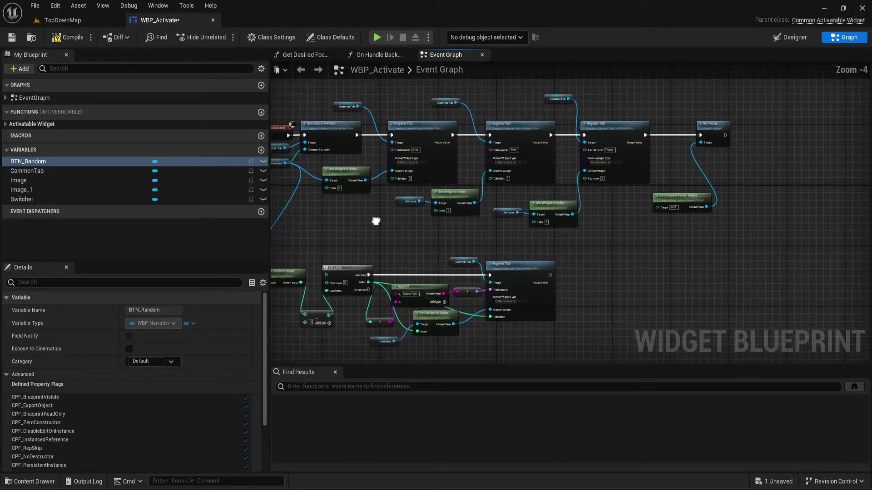
pyautogui.scroll(2, 410, 210)
pyautogui.scroll(-2, 486, 207)
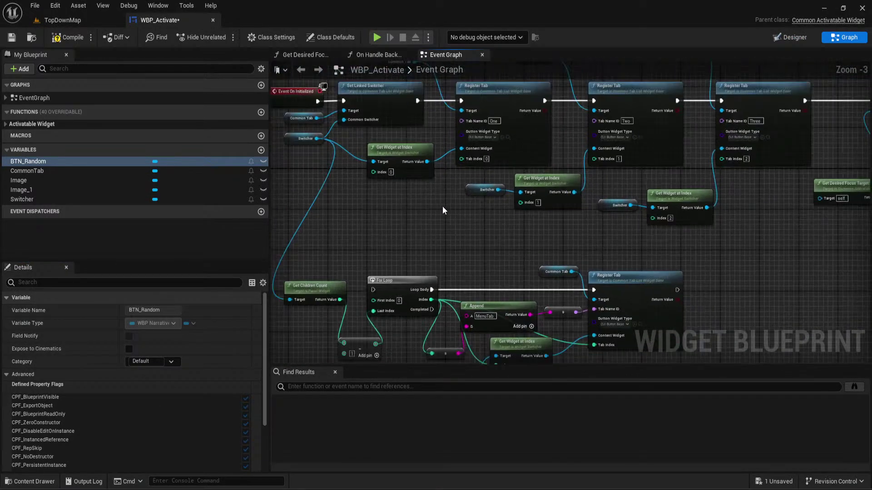
pyautogui.moveTo(441, 204); pyautogui.dragTo(514, 159, button='right')
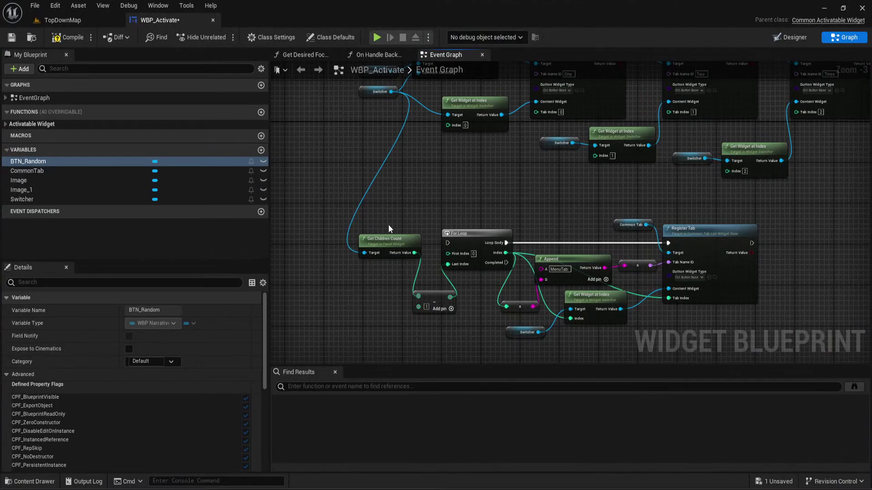
pyautogui.moveTo(388, 228); pyautogui.dragTo(701, 259)
pyautogui.click(350, 198)
pyautogui.scroll(-4, 525, 200)
pyautogui.scroll(4, 636, 313)
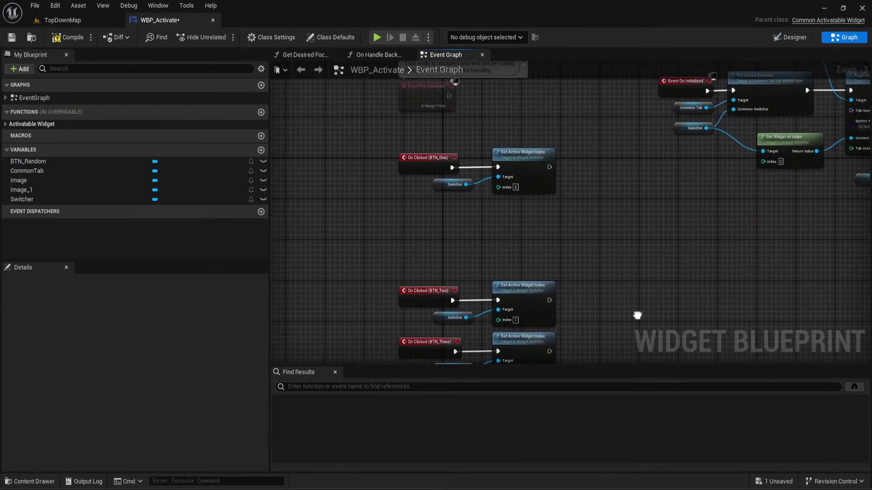
# Add an Event Construct node in the empty area below the Register Tab chain
pyautogui.moveTo(636, 314); pyautogui.dragTo(567, 338, button='right')
pyautogui.moveTo(602, 252); pyautogui.dragTo(278, 290, button='right')
pyautogui.moveTo(472, 277); pyautogui.dragTo(672, 284, button='right')
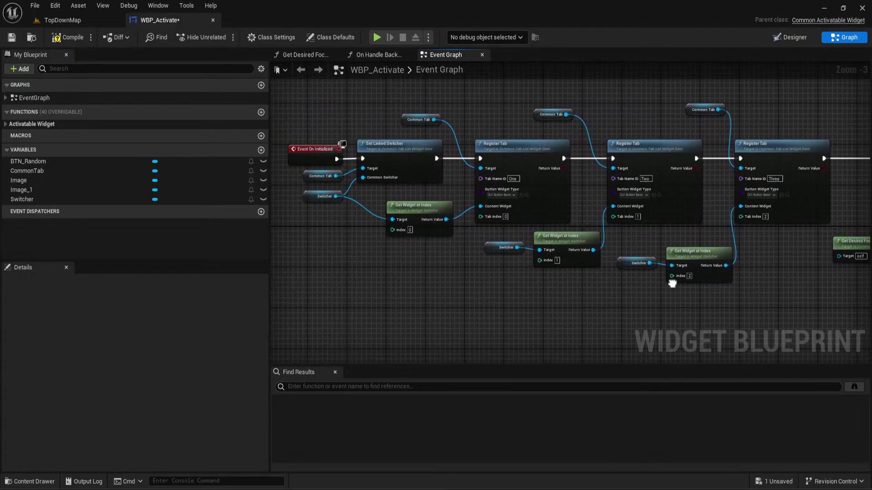
pyautogui.moveTo(590, 298); pyautogui.dragTo(437, 286, button='right')
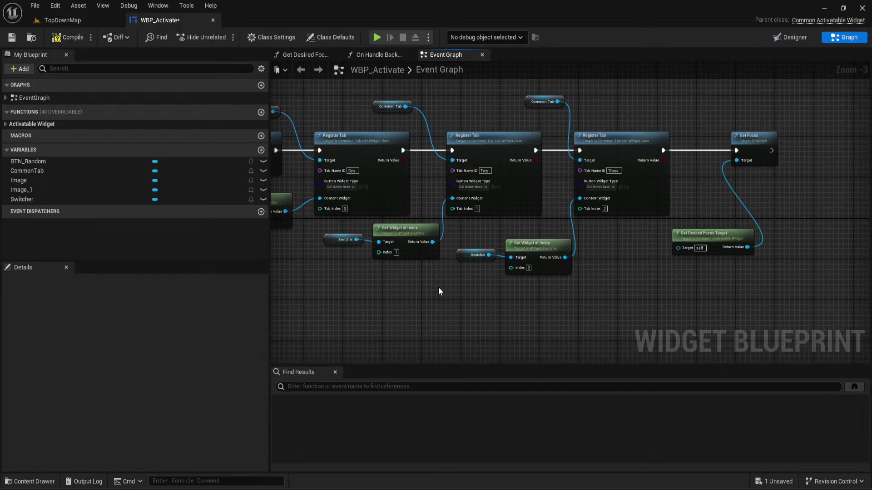
pyautogui.click(465, 253)
pyautogui.moveTo(593, 168); pyautogui.dragTo(470, 201, button='right')
pyautogui.moveTo(565, 147); pyautogui.dragTo(375, 268, button='right')
pyautogui.rightClick(372, 266)
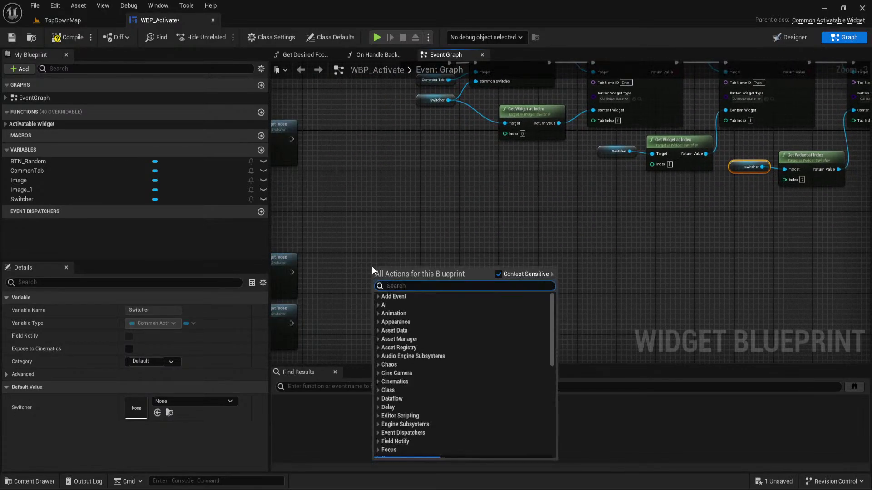
pyautogui.write('construct')
pyautogui.press('Return')
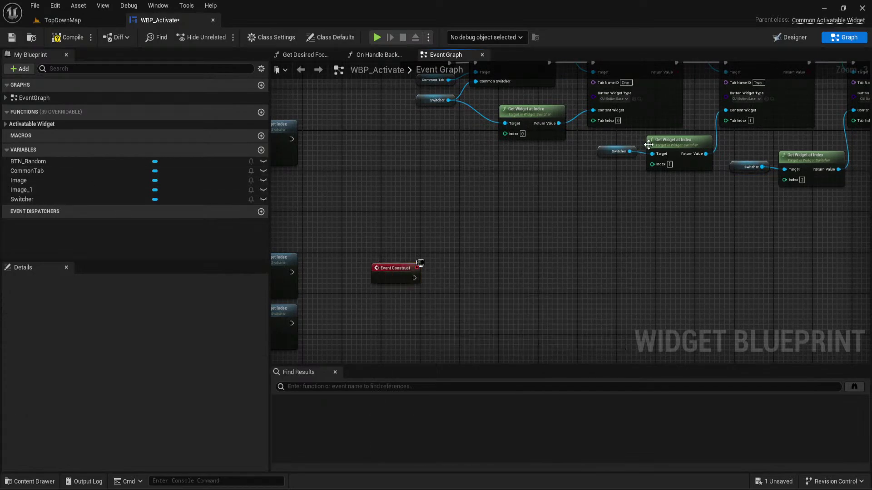
# Add Switcher and CommonTab references near Event Construct, and create a Get Tab Id at Index node from CommonTab
pyautogui.keyDown('ctrl'); pyautogui.moveTo(19, 199); pyautogui.dragTo(429, 251); pyautogui.keyUp('ctrl')
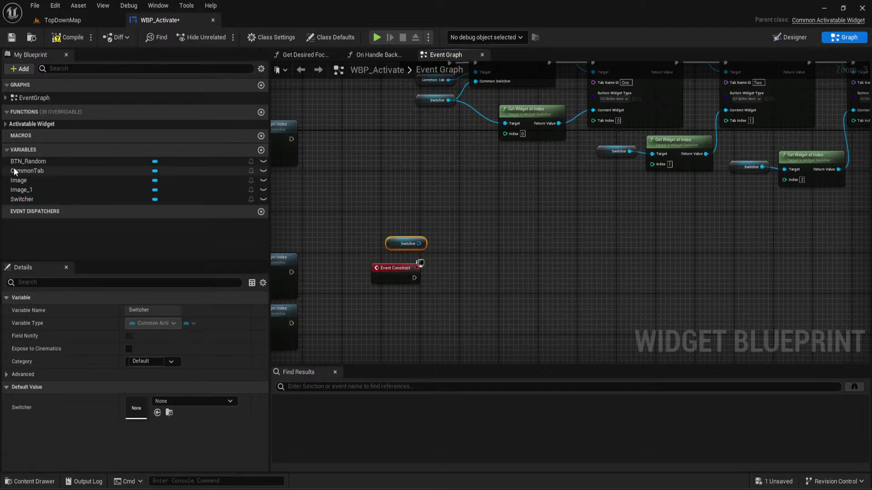
pyautogui.moveTo(18, 170); pyautogui.dragTo(509, 269)
pyautogui.click(425, 228)
pyautogui.scroll(3, 426, 227)
pyautogui.write('id')
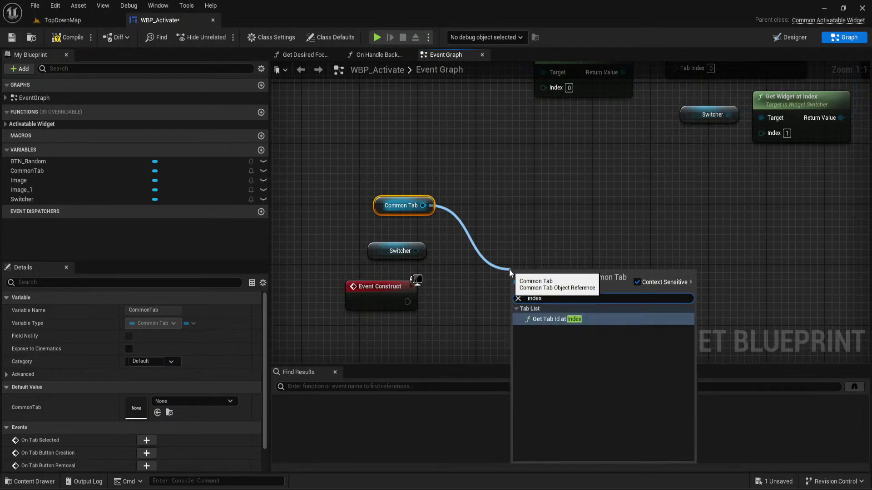
pyautogui.press('Return')
pyautogui.moveTo(552, 293); pyautogui.dragTo(538, 209)
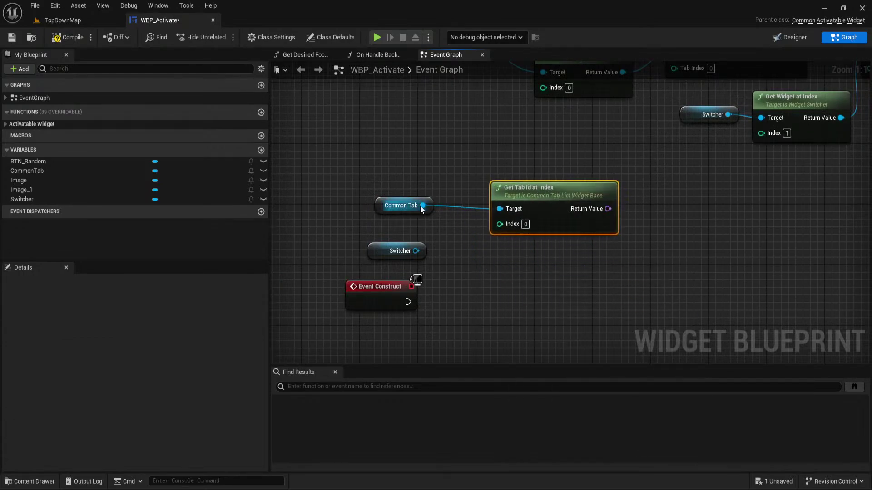
# Create a Select Tab by ID node from the CommonTab reference and place it beyond Event Construct
pyautogui.moveTo(421, 205); pyautogui.dragTo(554, 315)
pyautogui.write('t')
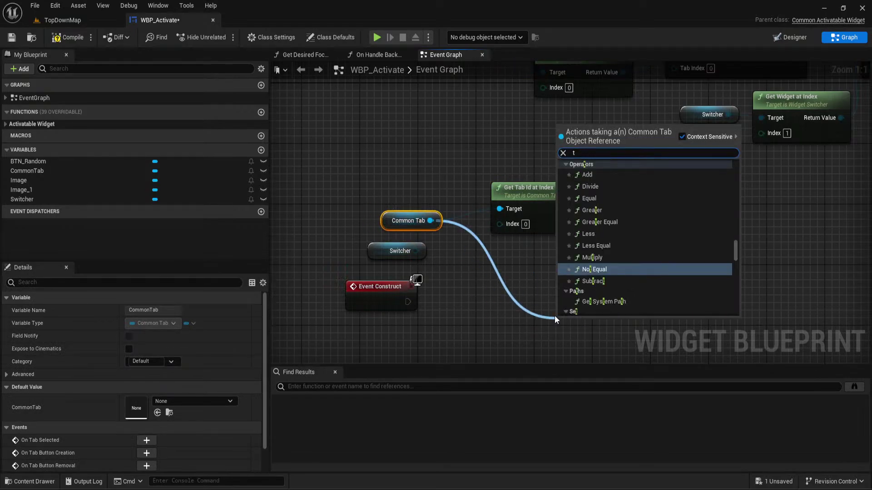
pyautogui.write('ab')
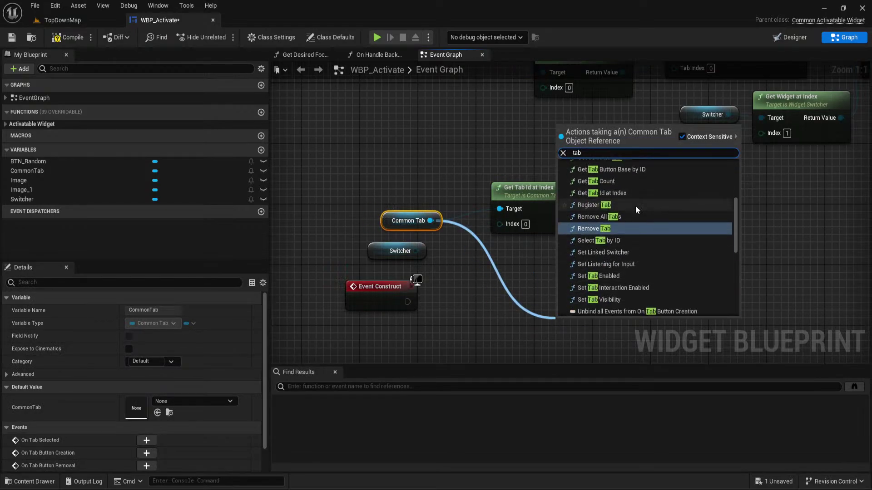
pyautogui.click(584, 241)
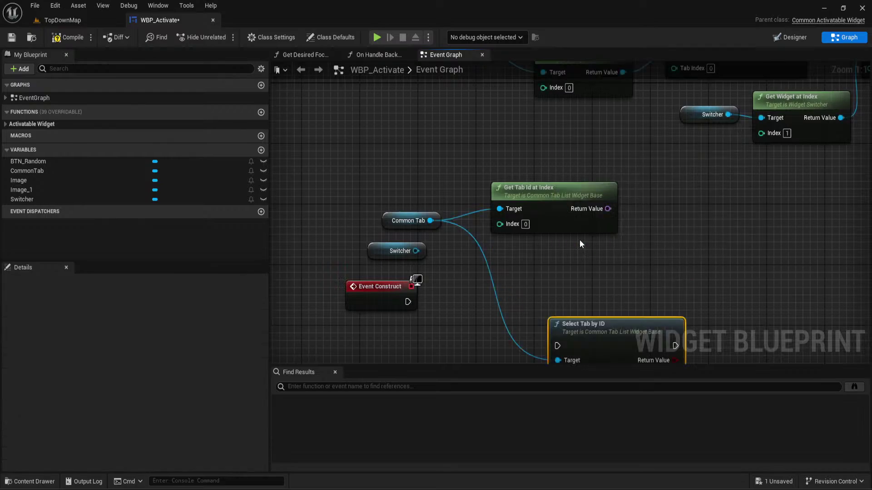
pyautogui.moveTo(587, 324); pyautogui.dragTo(645, 242)
# Arrange the CommonTab reference and Get Tab Id at Index node below Event Construct, and set the index to 2
pyautogui.moveTo(546, 194); pyautogui.dragTo(508, 324)
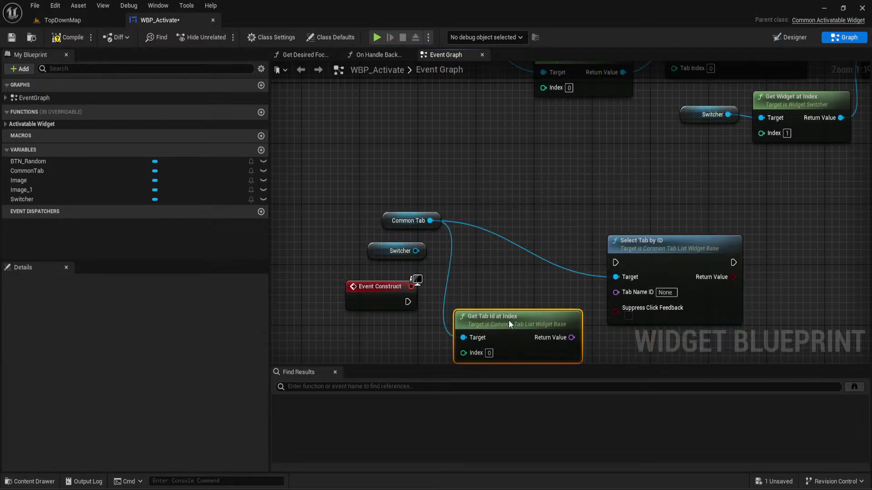
pyautogui.moveTo(436, 245); pyautogui.dragTo(486, 117, button='right')
pyautogui.moveTo(435, 94); pyautogui.dragTo(407, 206)
pyautogui.moveTo(552, 204); pyautogui.dragTo(537, 253)
pyautogui.write('2')
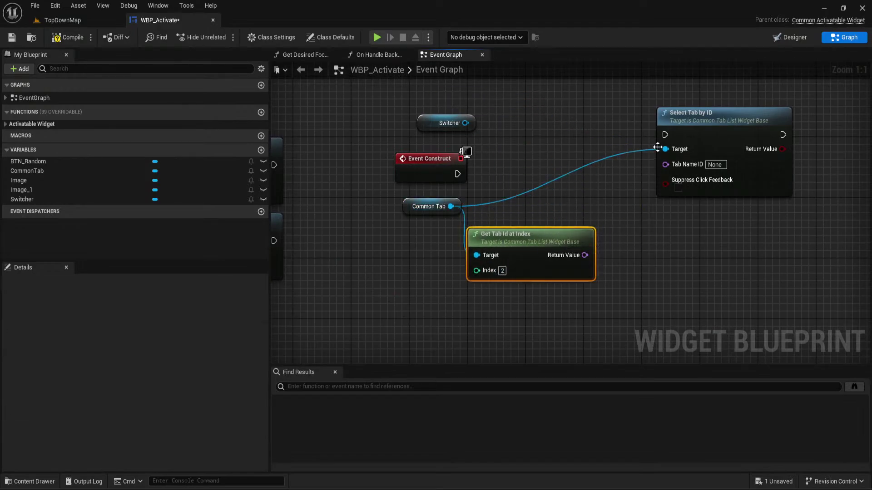
# Feed the Get Tab Id at Index result into Tab Name ID and run Select Tab by ID from Event Construct
pyautogui.moveTo(665, 164); pyautogui.dragTo(585, 255)
pyautogui.moveTo(663, 129); pyautogui.dragTo(646, 169)
pyautogui.click(576, 122)
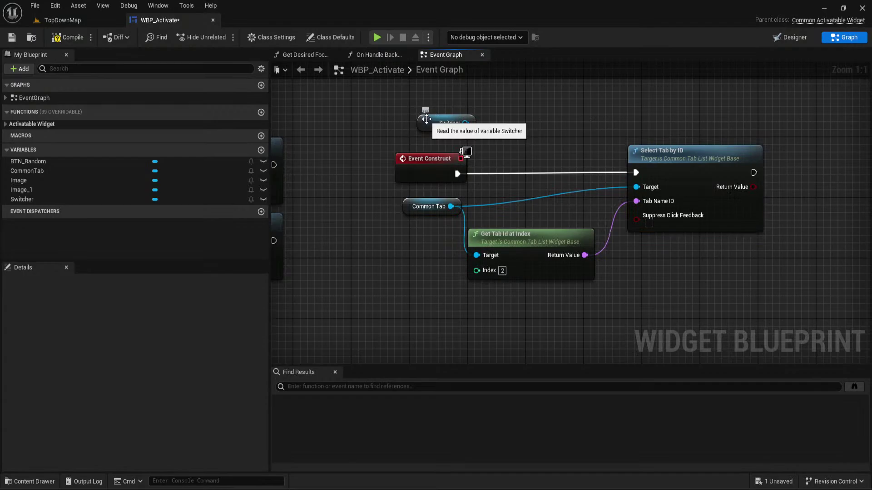
# Delete the unused Switcher reference above Event Construct
pyautogui.click(447, 123)
pyautogui.press('Delete')
pyautogui.moveTo(574, 142); pyautogui.dragTo(648, 244, button='right')
# Open the BP_TopDownCharacter blueprint from the project's TopDown/Blueprints folder
pyautogui.click(68, 24)
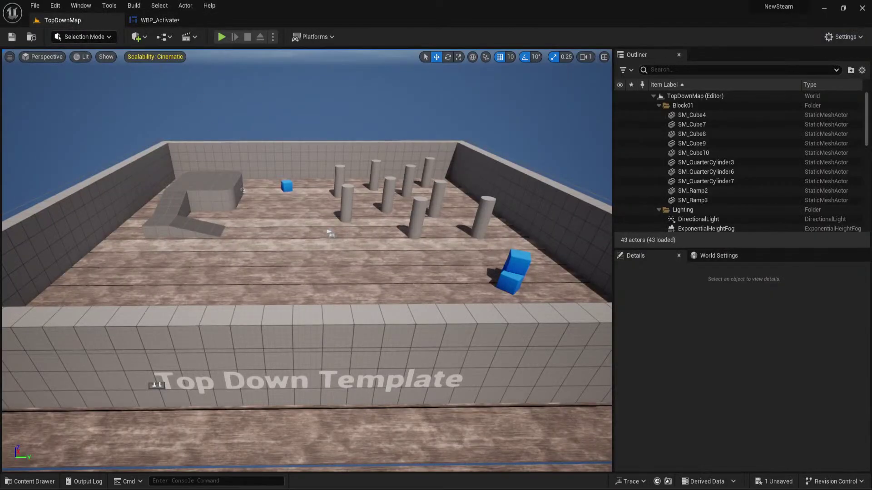
pyautogui.click(21, 484)
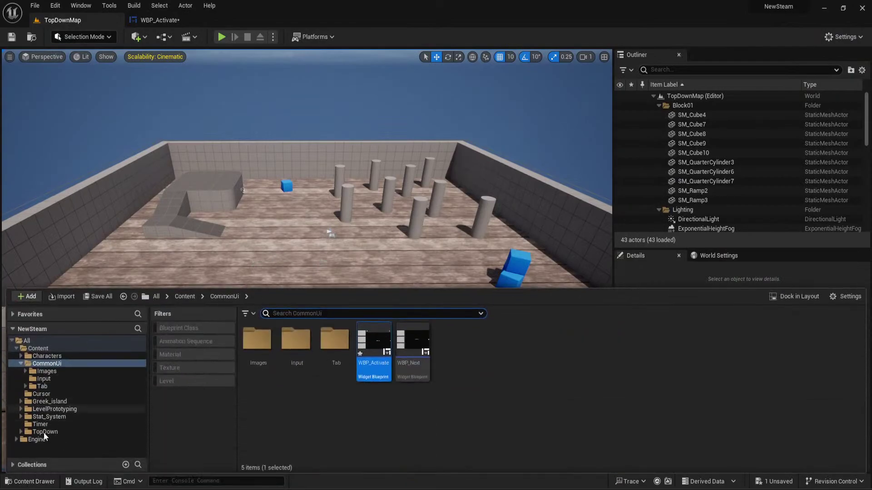
pyautogui.click(40, 433)
pyautogui.click(262, 354)
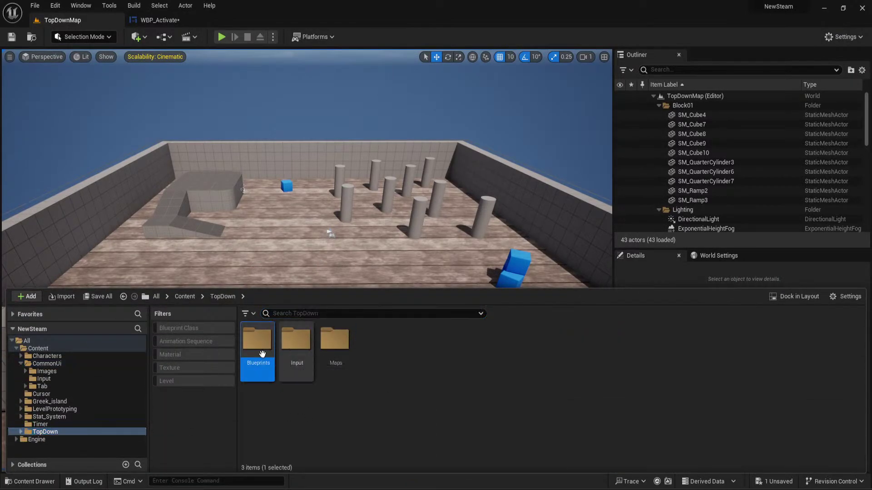
pyautogui.doubleClick(262, 354)
pyautogui.doubleClick(253, 352)
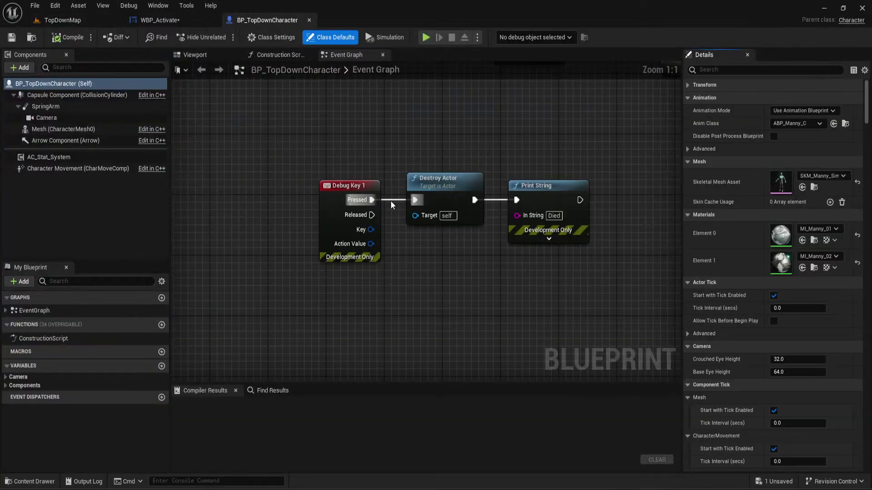
# Add a Q keyboard event beside the Create WBP Activate Widget node in the character's event graph
pyautogui.scroll(-3, 392, 205)
pyautogui.moveTo(413, 141); pyautogui.dragTo(363, 359, button='right')
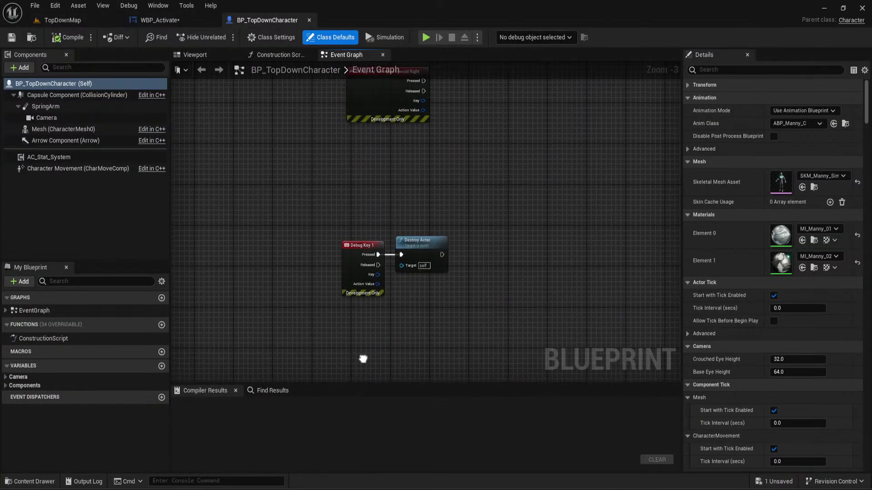
pyautogui.scroll(-2, 387, 190)
pyautogui.scroll(2, 312, 255)
pyautogui.moveTo(312, 255); pyautogui.dragTo(337, 235, button='right')
pyautogui.scroll(2, 324, 320)
pyautogui.moveTo(323, 320); pyautogui.dragTo(445, 72, button='right')
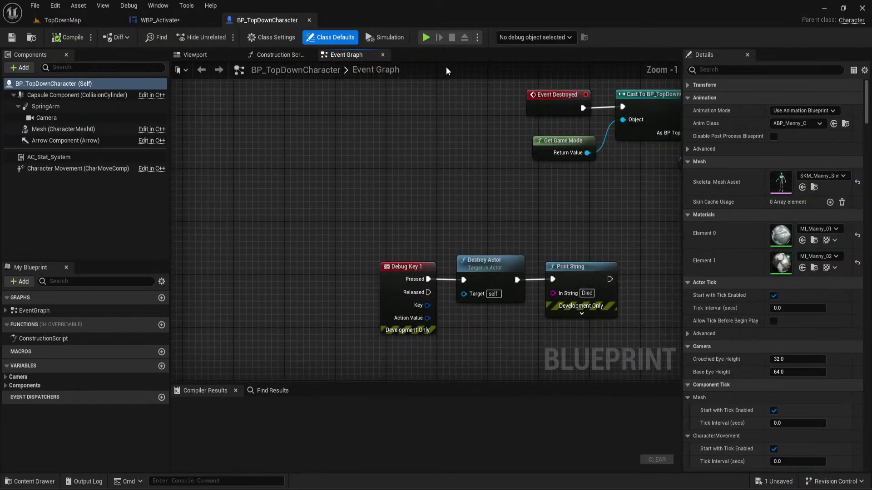
pyautogui.moveTo(403, 216); pyautogui.dragTo(366, 189, button='right')
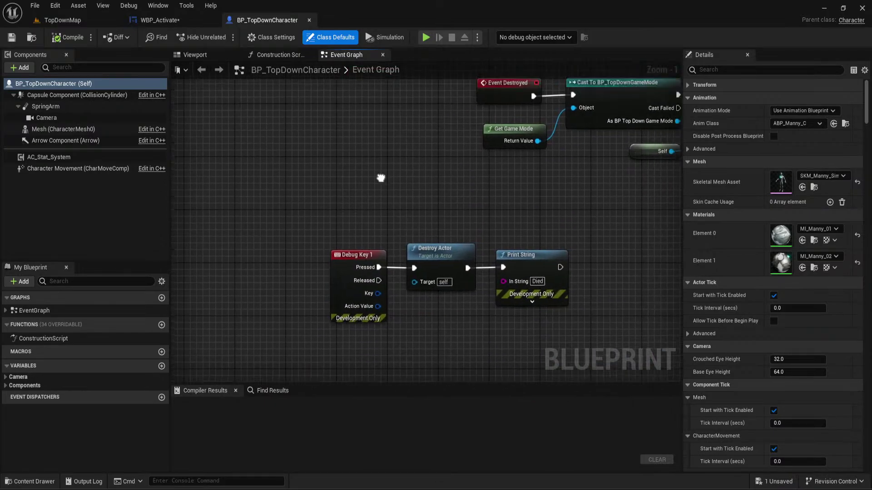
pyautogui.hotkey('ctrl', 'z')
pyautogui.hotkey('ctrl', 'z')
pyautogui.hotkey('ctrl', 'z')
pyautogui.hotkey('ctrl', 'z')
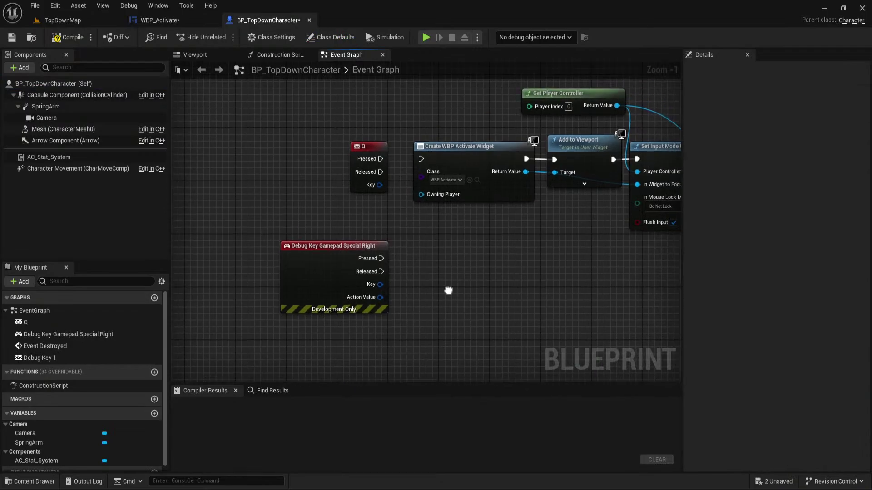
# Delete the Debug Key Gamepad Special Right event and trigger Create WBP Activate Widget from the Q event's Pressed output
pyautogui.click(372, 254)
pyautogui.press('Delete')
pyautogui.moveTo(432, 231); pyautogui.dragTo(304, 256, button='right')
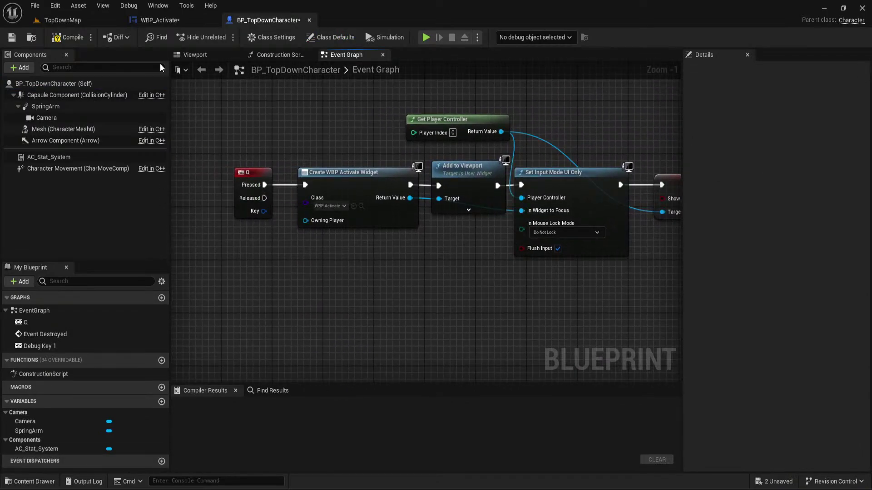
# Try to play TopDownMap, open WBP_Activate from the compilation error dialog, and close the Message Log
pyautogui.click(63, 20)
pyautogui.click(222, 36)
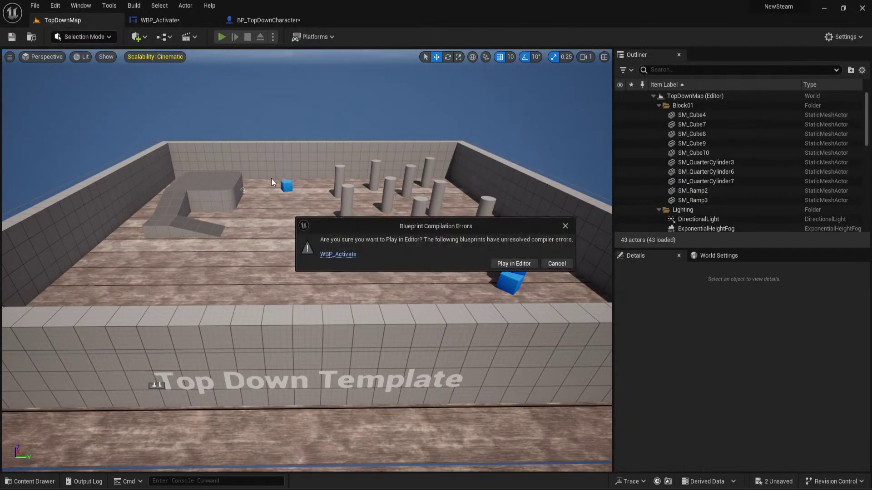
pyautogui.click(339, 255)
pyautogui.click(385, 104)
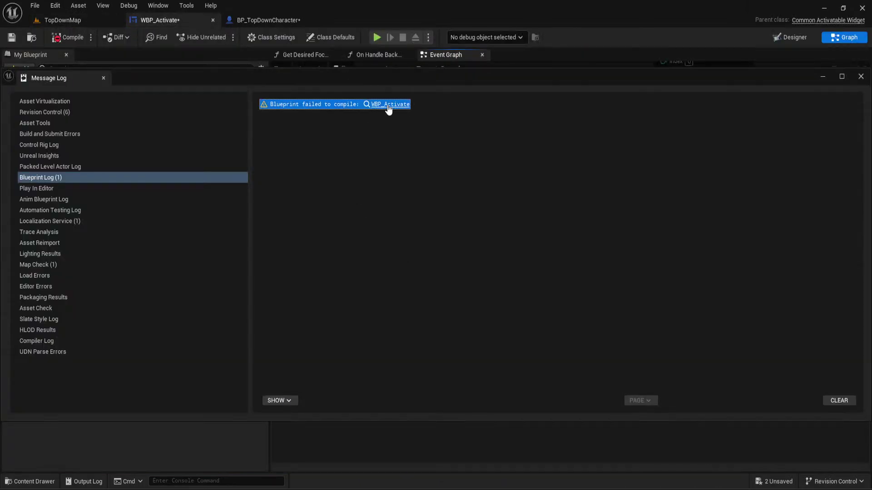
pyautogui.click(861, 77)
# Delete the On Clicked events for BTN_One, BTN_Two and BTN_Three with their Set Active Widget Index nodes, and compile
pyautogui.scroll(-3, 537, 183)
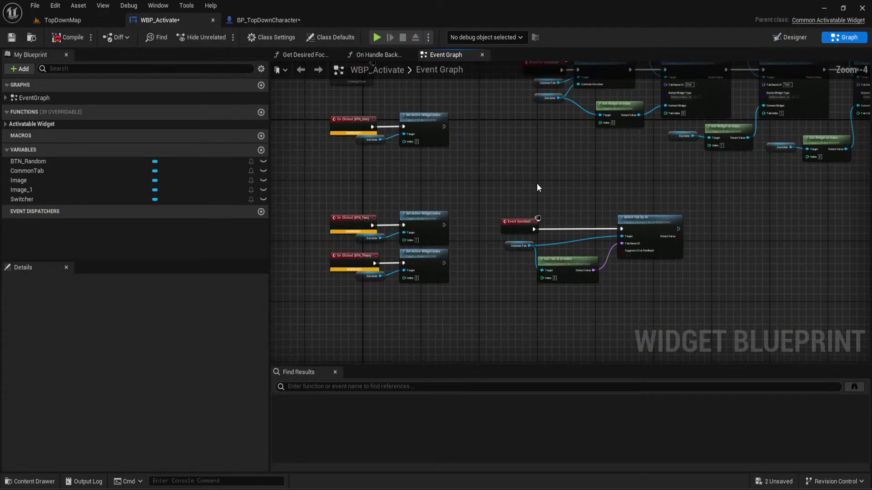
pyautogui.moveTo(387, 187); pyautogui.dragTo(413, 175, button='right')
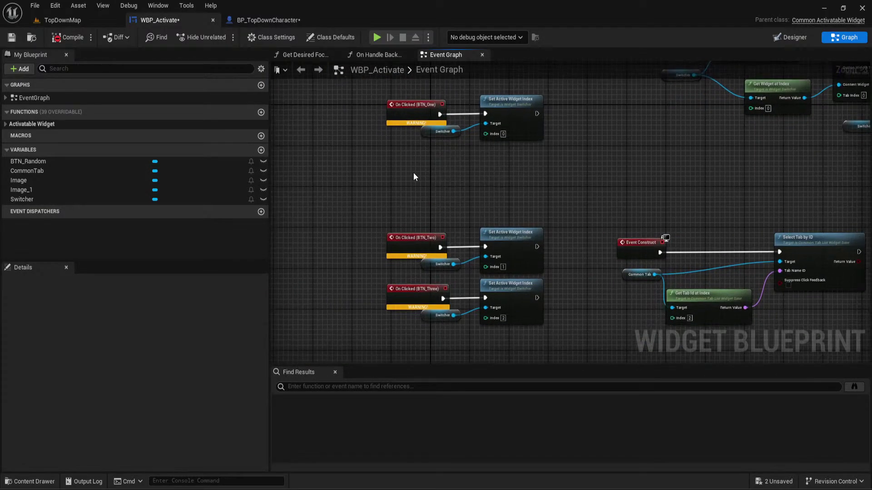
pyautogui.moveTo(345, 100); pyautogui.dragTo(518, 335)
pyautogui.press('Delete')
pyautogui.click(68, 38)
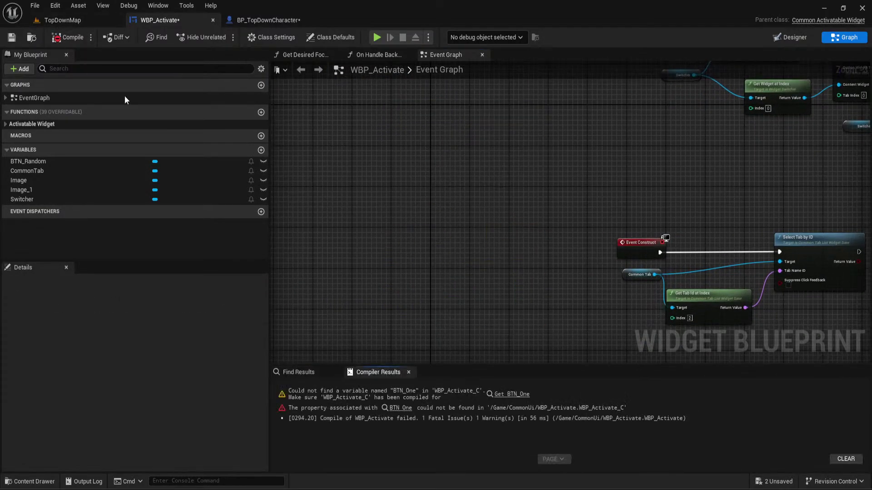
# Locate the invalid BTN One reference in the Get Desired Focus Target function and delete it
pyautogui.click(508, 395)
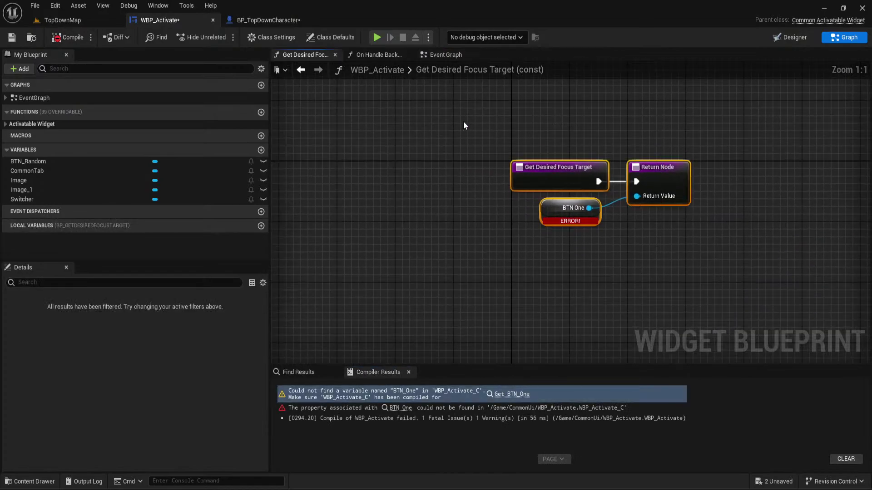
pyautogui.press('Delete')
pyautogui.click(667, 167)
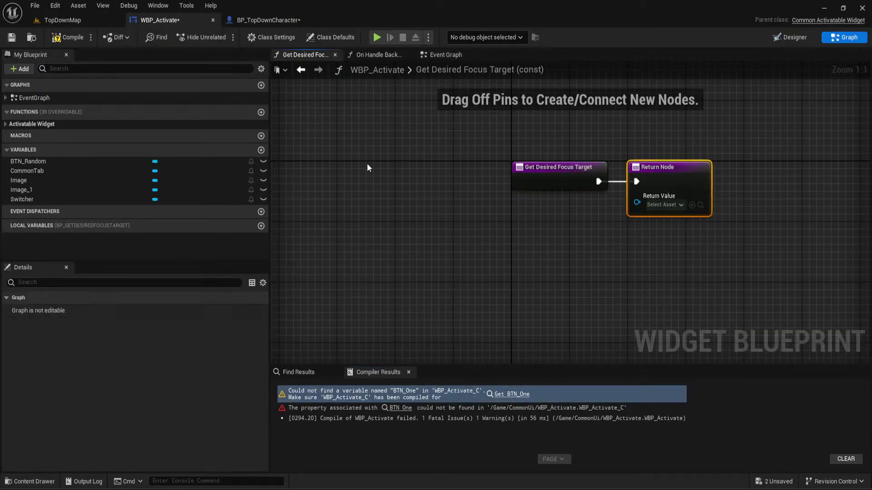
# Delete the BP_GetDesiredFocusTarget function override from WBP_Activate
pyautogui.click(2, 123)
pyautogui.click(6, 124)
pyautogui.click(55, 135)
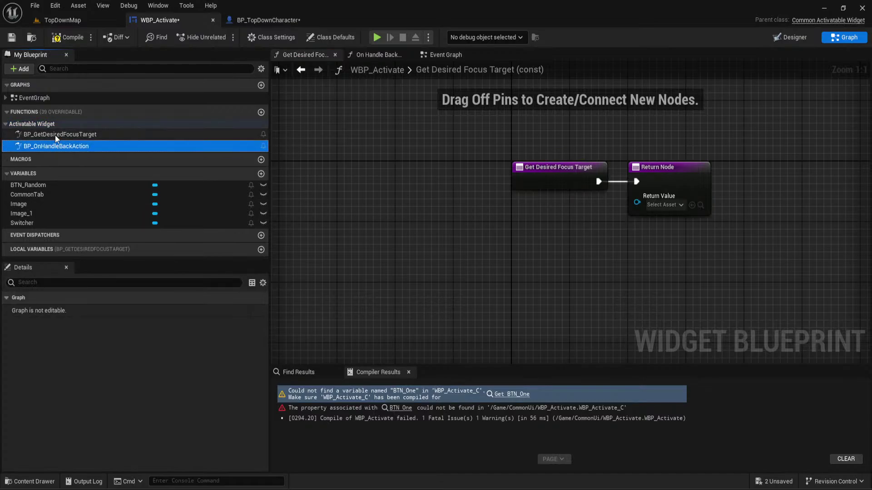
pyautogui.click(444, 54)
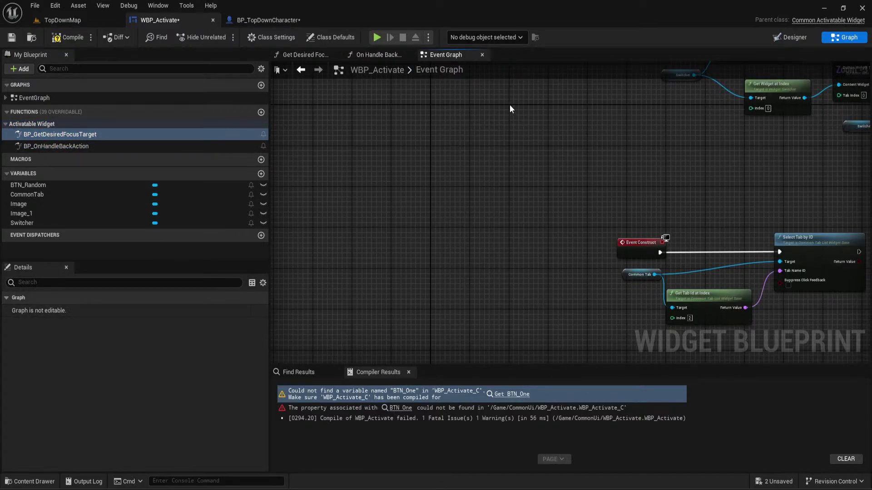
pyautogui.scroll(-3, 509, 104)
pyautogui.scroll(3, 477, 202)
pyautogui.scroll(-2, 478, 203)
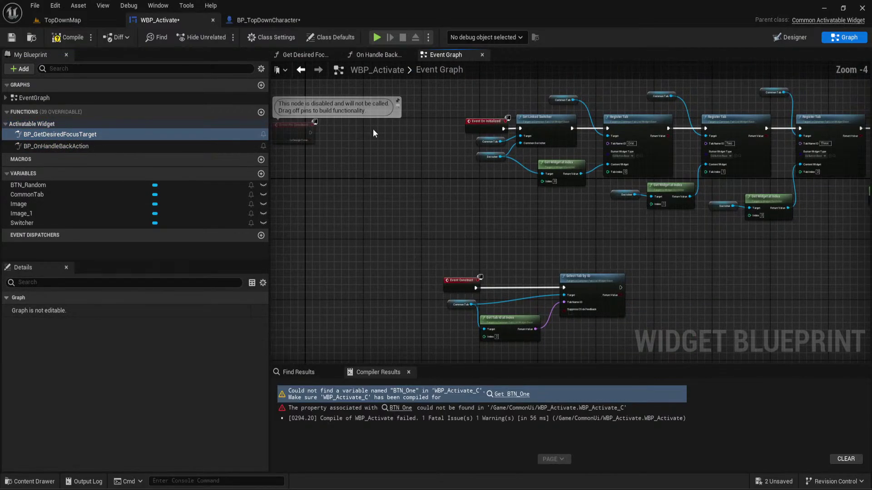
pyautogui.click(305, 54)
pyautogui.click(43, 136)
pyautogui.press('Delete')
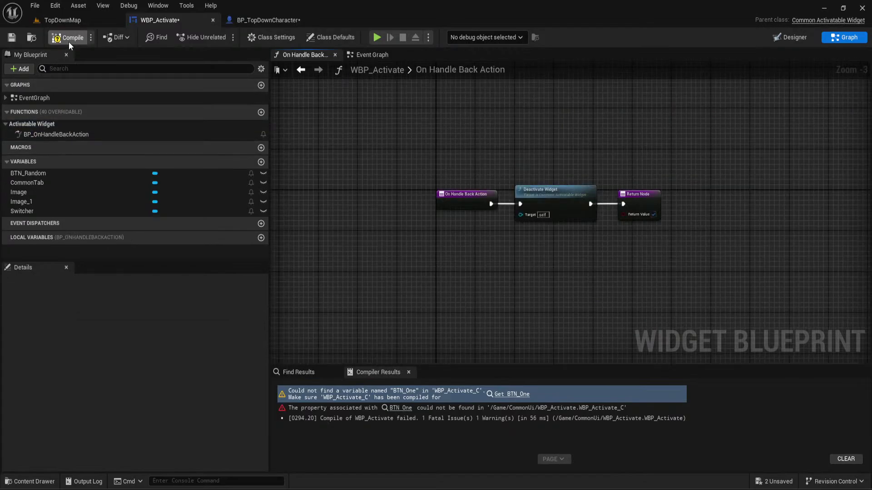
# Play TopDownMap and switch between the widget's tabs in both directions to test the starting tab
pyautogui.click(86, 21)
pyautogui.click(222, 37)
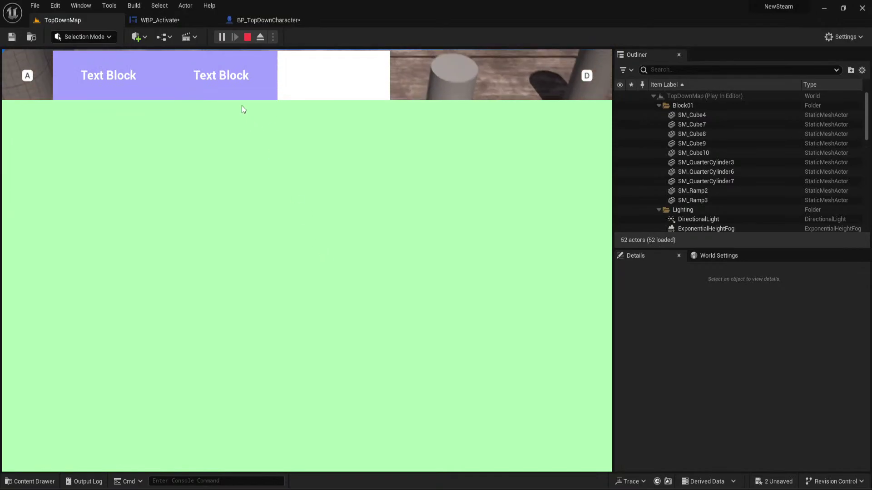
pyautogui.press('a')
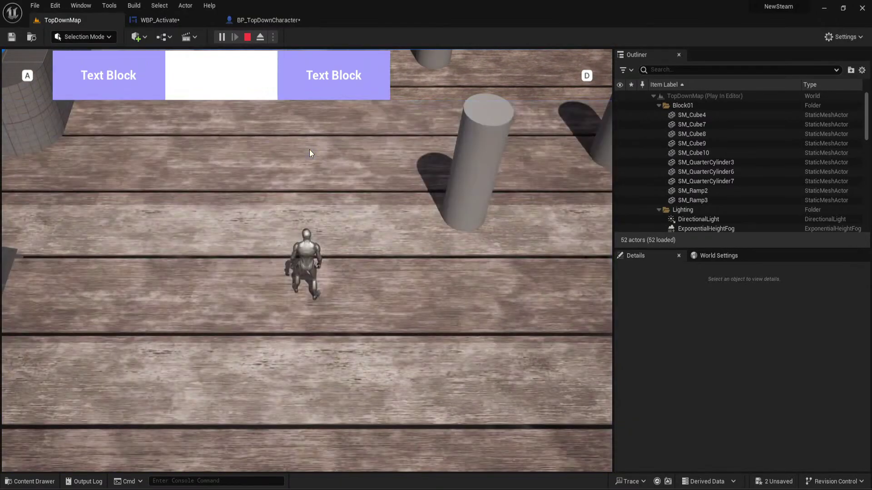
pyautogui.press('a')
pyautogui.press('a')
pyautogui.press('d')
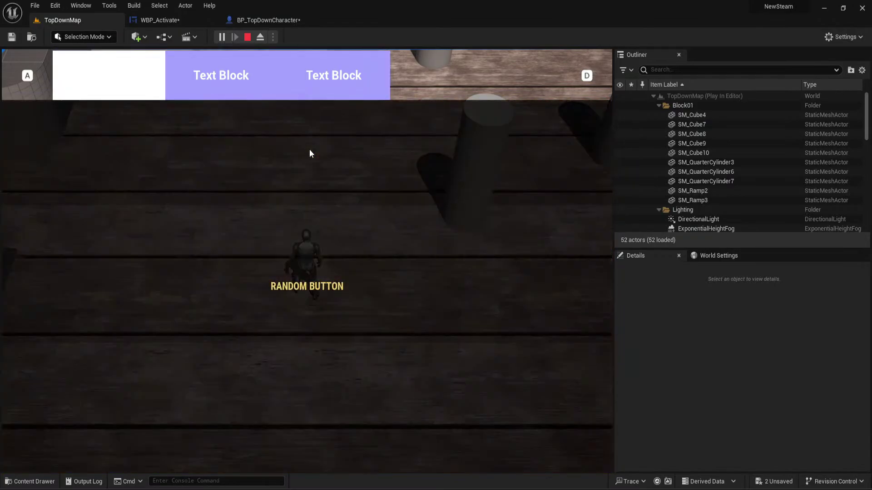
# End the play test, close the Message Log, and examine the Q event's node chain in BP_TopDownCharacter
pyautogui.click(247, 36)
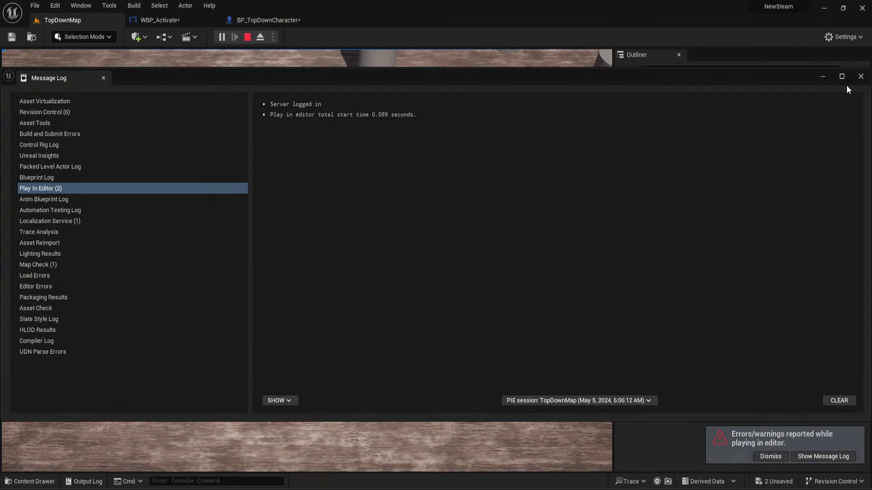
pyautogui.click(860, 76)
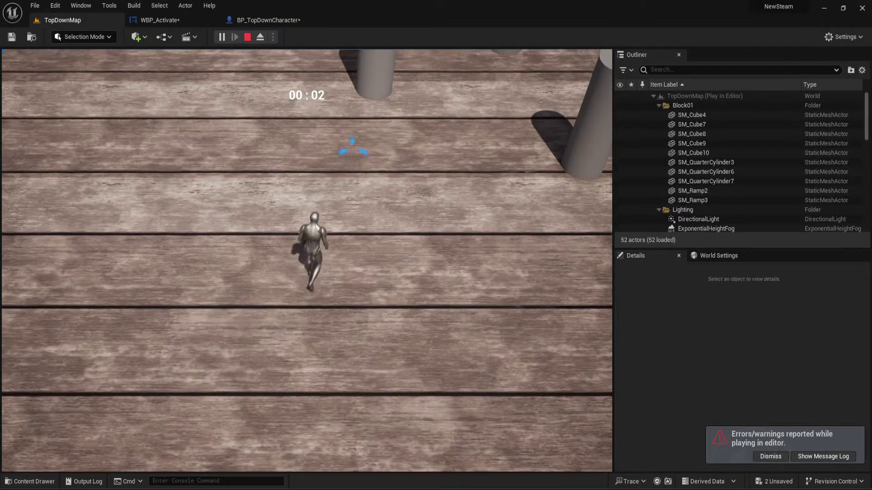
pyautogui.press('Escape')
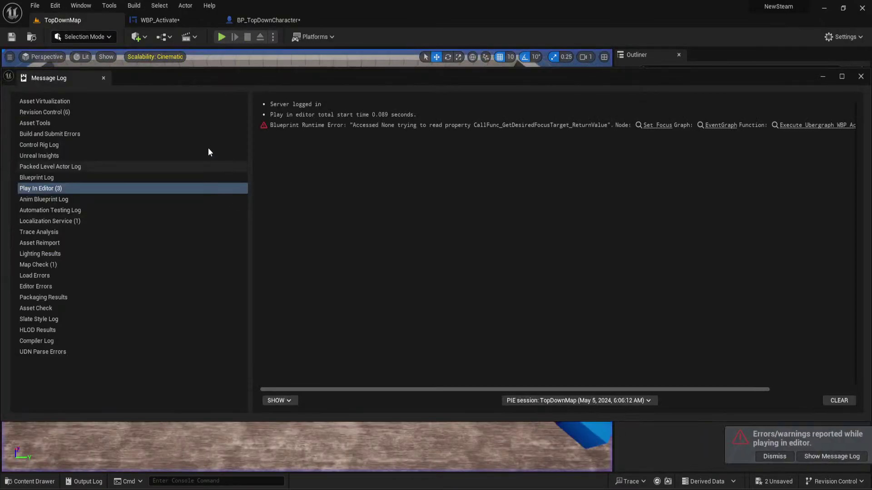
pyautogui.click(265, 18)
pyautogui.click(860, 76)
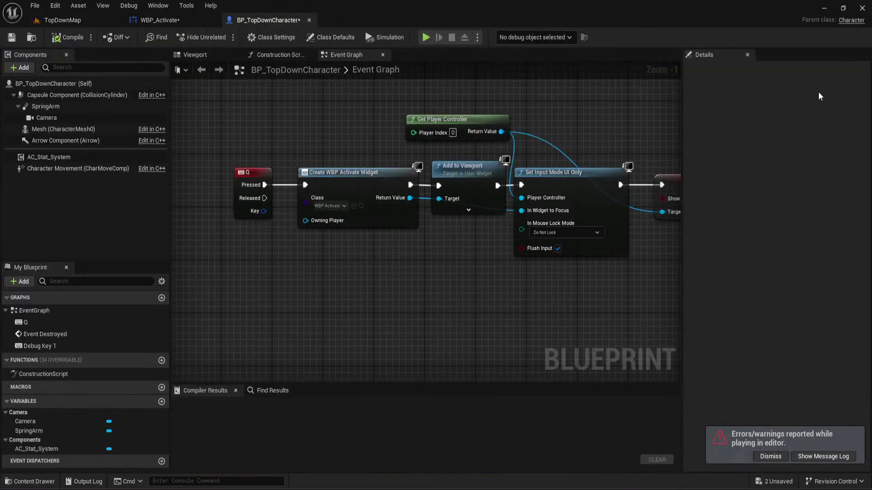
pyautogui.scroll(-3, 508, 227)
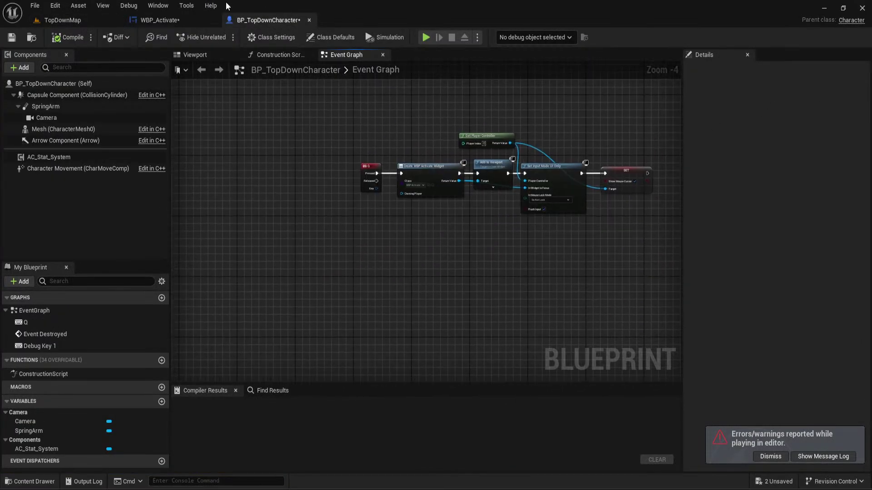
# Set the Get Tab Id at Index node's index to 1 in WBP_Activate's Event Graph
pyautogui.click(159, 20)
pyautogui.click(375, 54)
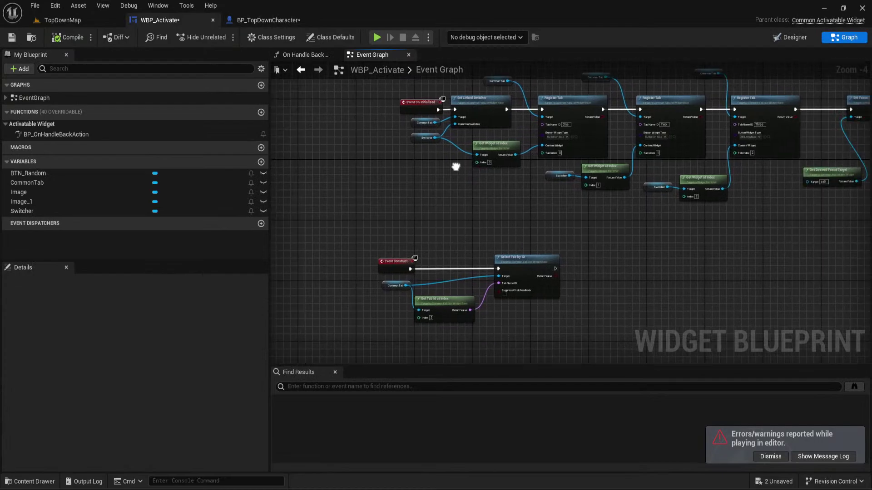
pyautogui.scroll(4, 456, 167)
pyautogui.moveTo(356, 261); pyautogui.dragTo(470, 135, button='right')
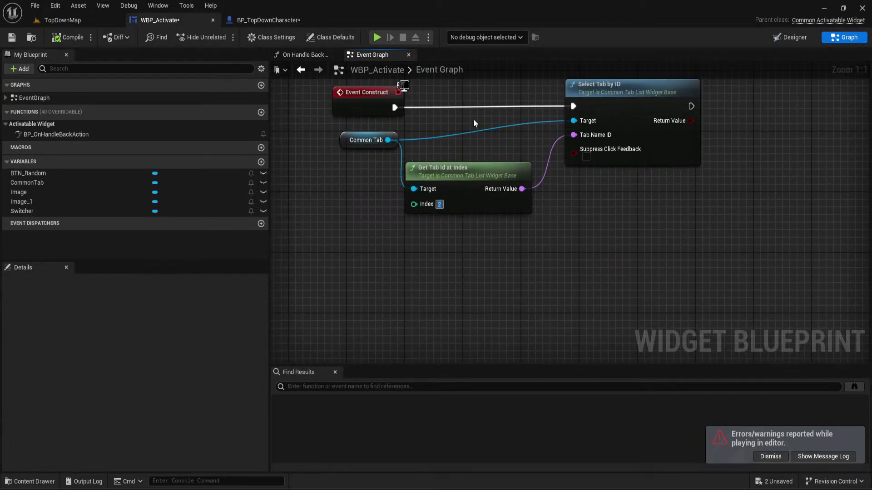
pyautogui.click(476, 143)
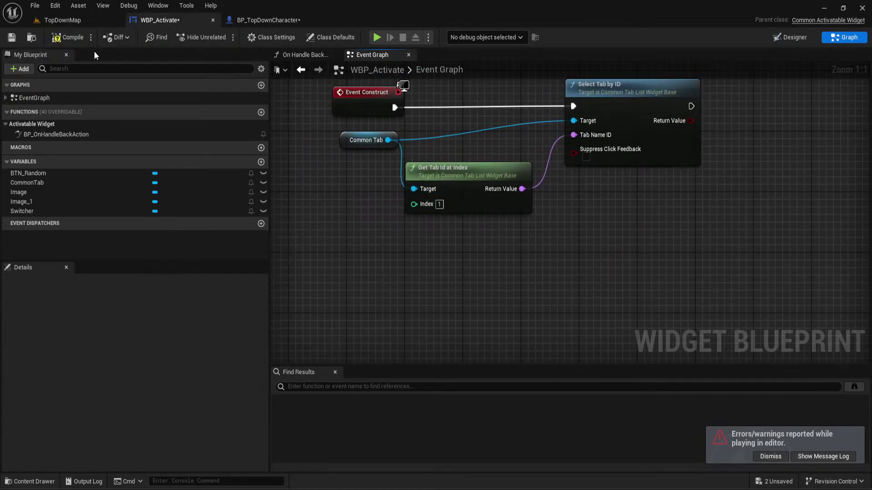
# Play TopDownMap to check which tab the activated widget opens on, and end the session
pyautogui.click(53, 21)
pyautogui.click(222, 37)
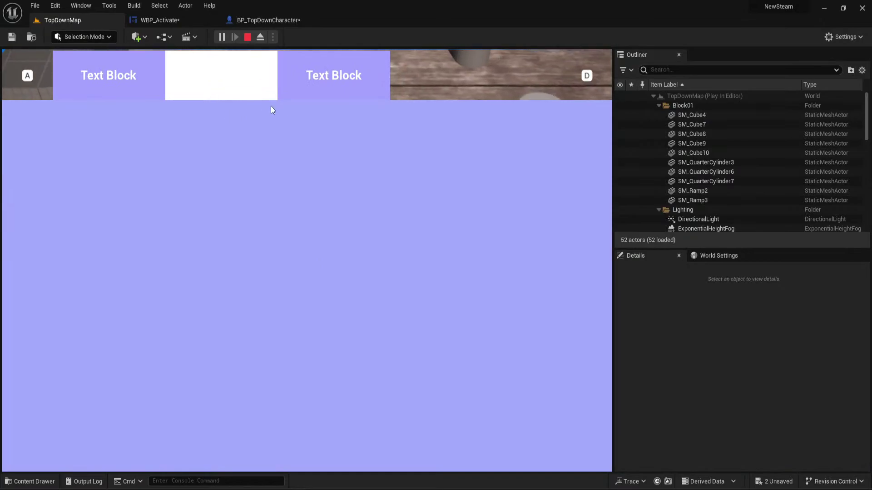
pyautogui.press('Escape')
# Find the Set Focus node from the runtime error, delete it with its Get Desired Focus Target node, and save WBP_Activate
pyautogui.click(260, 21)
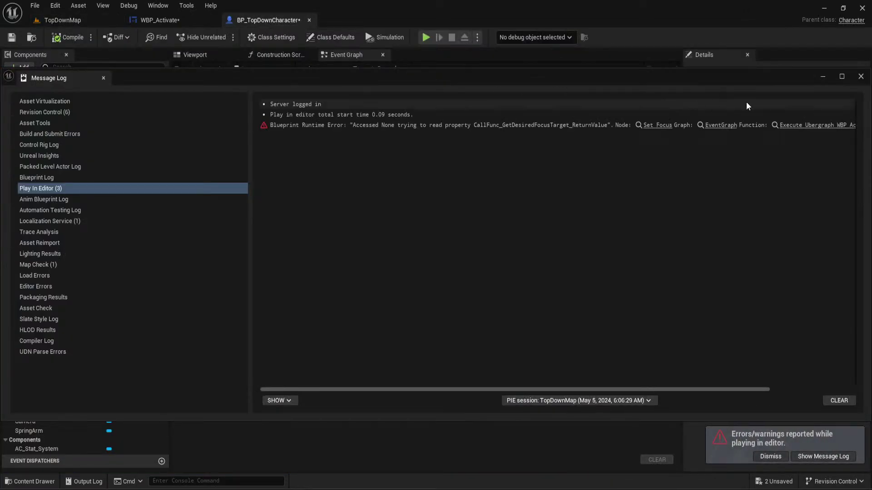
pyautogui.click(657, 126)
pyautogui.click(860, 77)
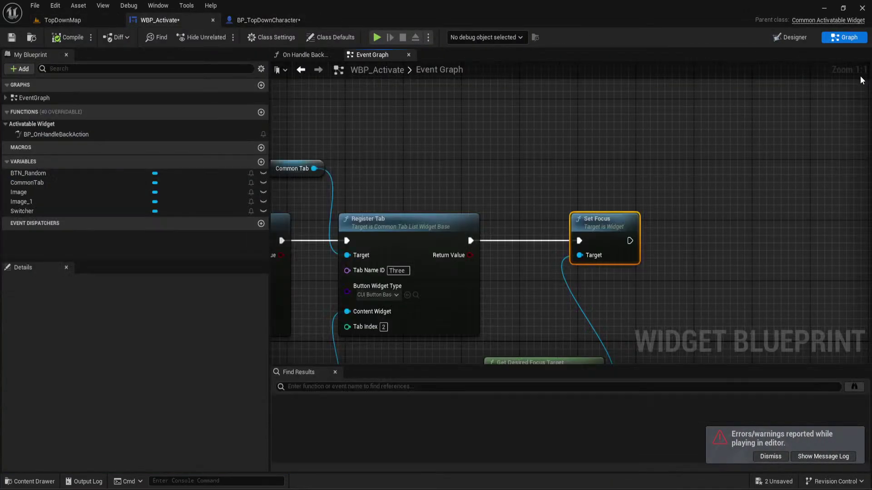
pyautogui.scroll(-2, 541, 178)
pyautogui.moveTo(541, 178); pyautogui.dragTo(649, 114, button='right')
pyautogui.hotkey('ctrl', 's')
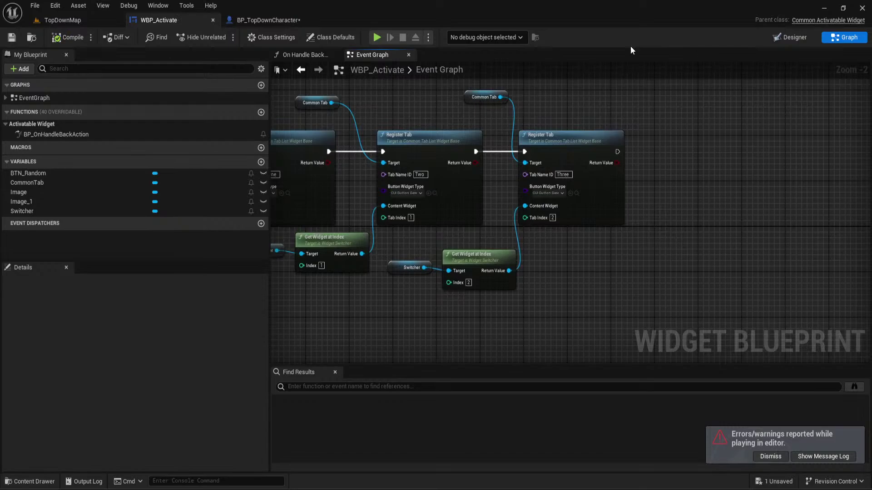
# Switch to YouTube and start replying to the highlighted comment: "Ah so what you would want to do is drag off from the common tab widget,"
pyautogui.click(576, 449)
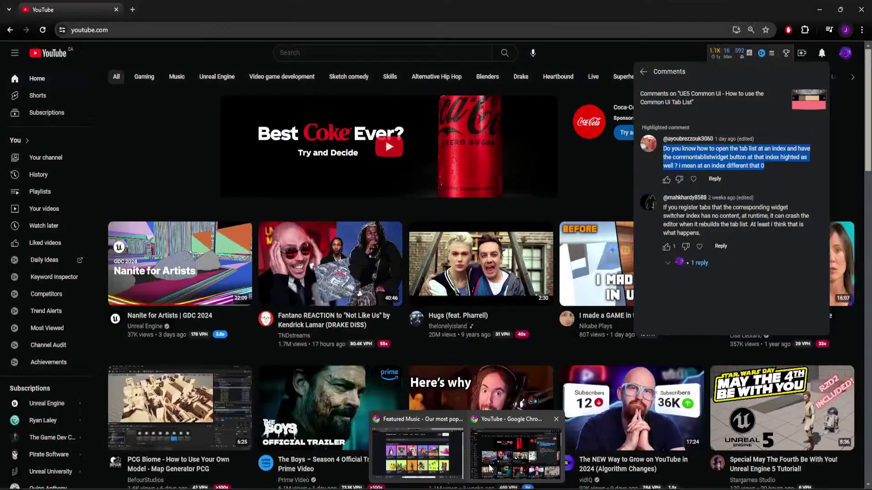
pyautogui.click(715, 180)
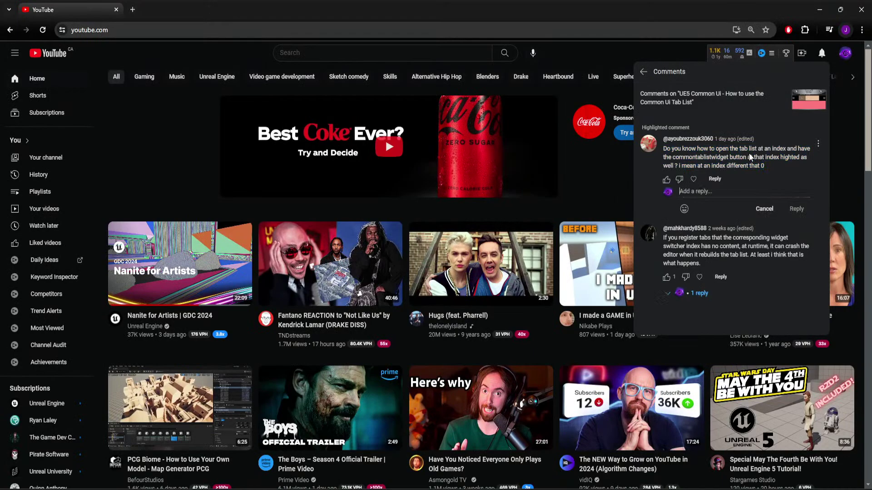
pyautogui.write('Ah')
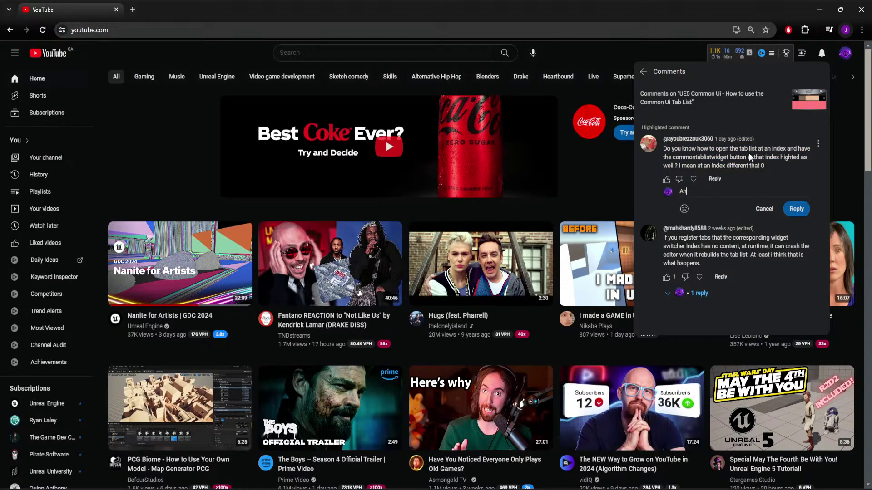
pyautogui.write(' so what you would want to do is drag off f')
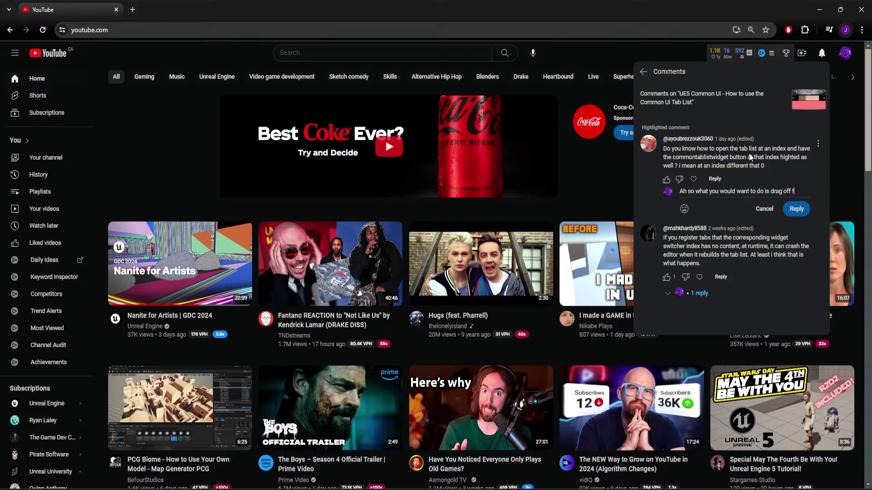
pyautogui.write('rom the common ta')
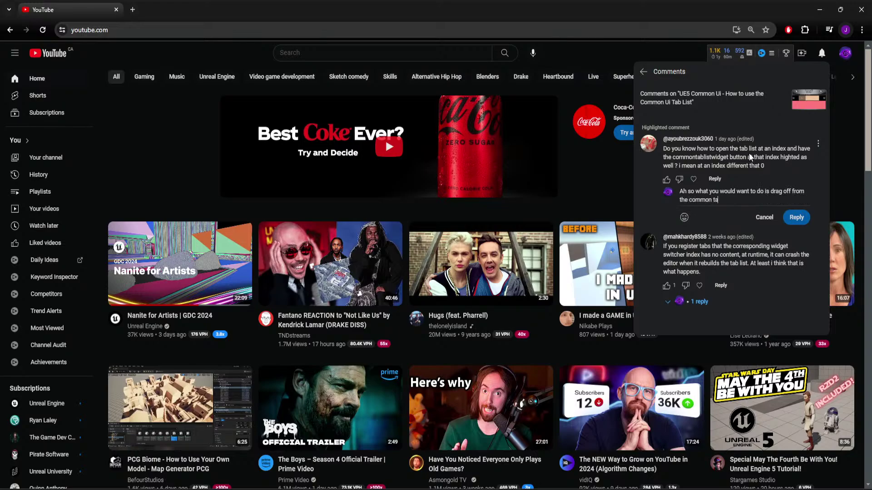
pyautogui.write('b widget,')
# Arrange the YouTube window below the Event Construct nodes so that the graph and the reply are both visible
pyautogui.moveTo(184, 15); pyautogui.dragTo(197, 112)
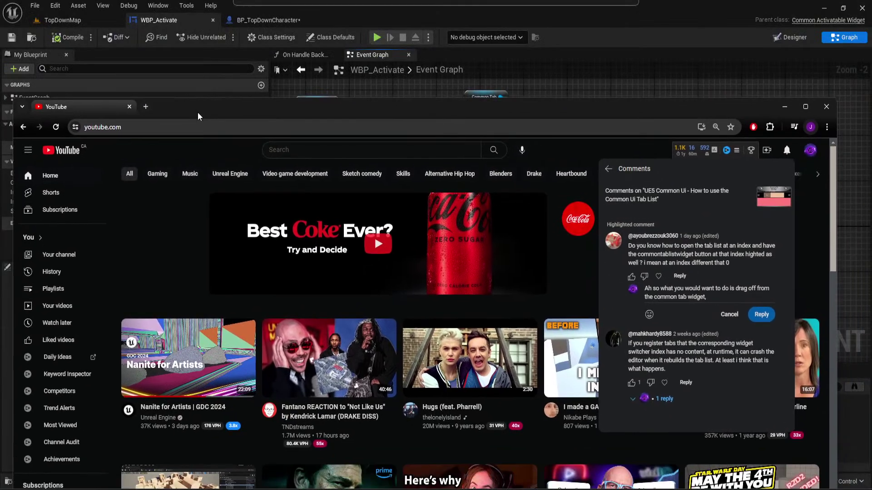
pyautogui.moveTo(471, 104); pyautogui.dragTo(478, 293)
pyautogui.click(478, 293)
pyautogui.scroll(2, 535, 276)
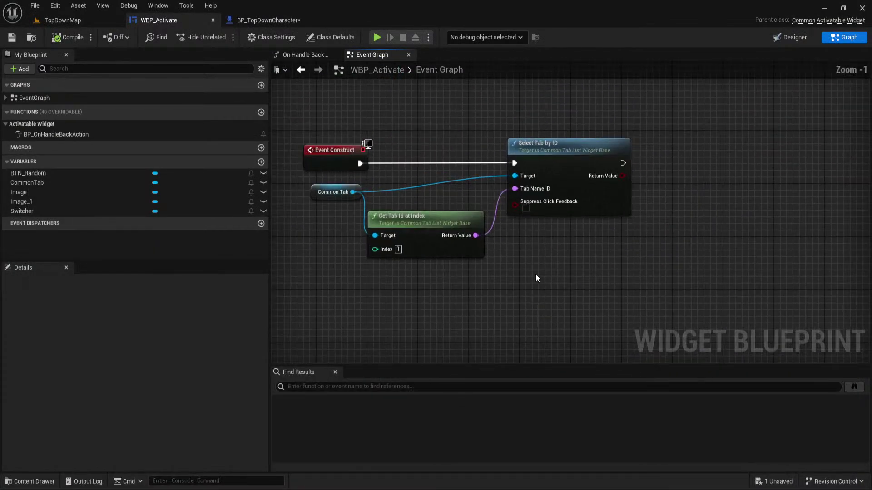
pyautogui.moveTo(586, 489)
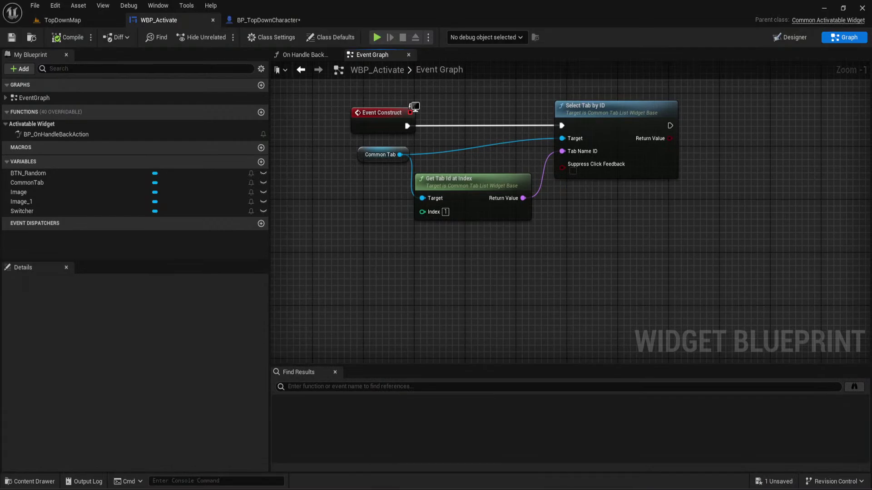
pyautogui.moveTo(438, 489)
pyautogui.click(495, 436)
pyautogui.moveTo(438, 250); pyautogui.dragTo(277, 257)
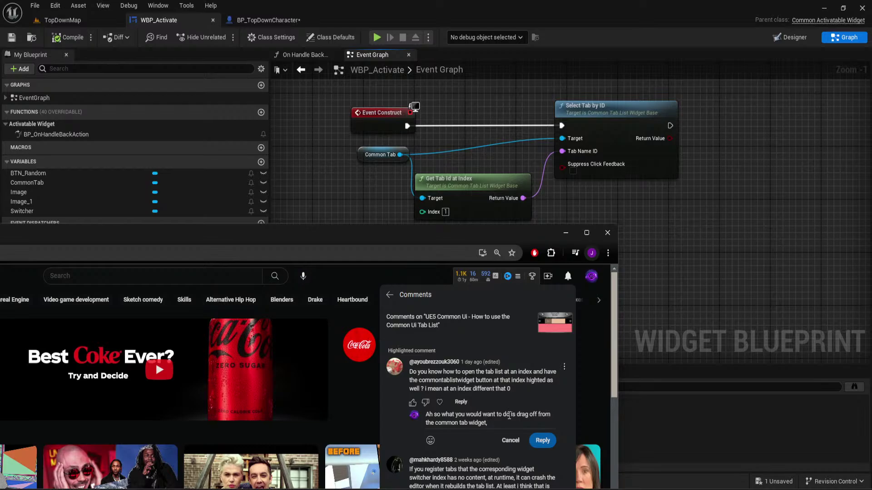
# Insert "in the widget on construct ->" before "drag off" in the comment reply
pyautogui.click(517, 414)
pyautogui.write('in the wid')
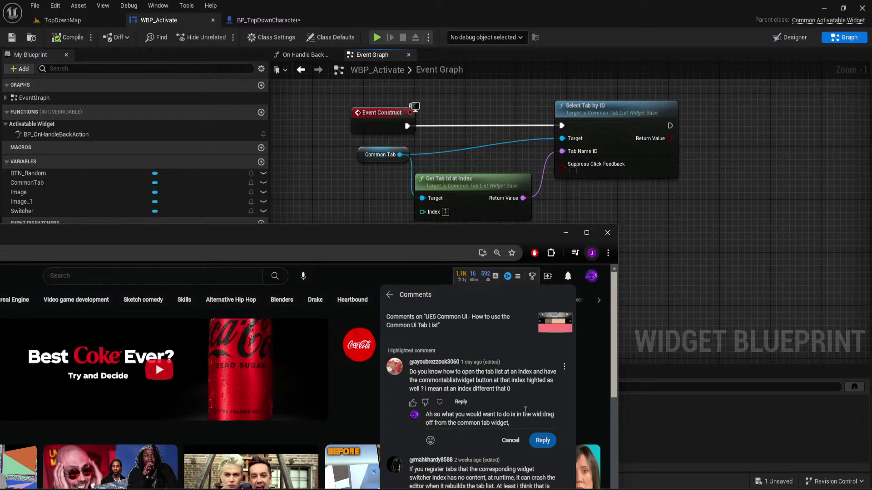
pyautogui.write('get on co')
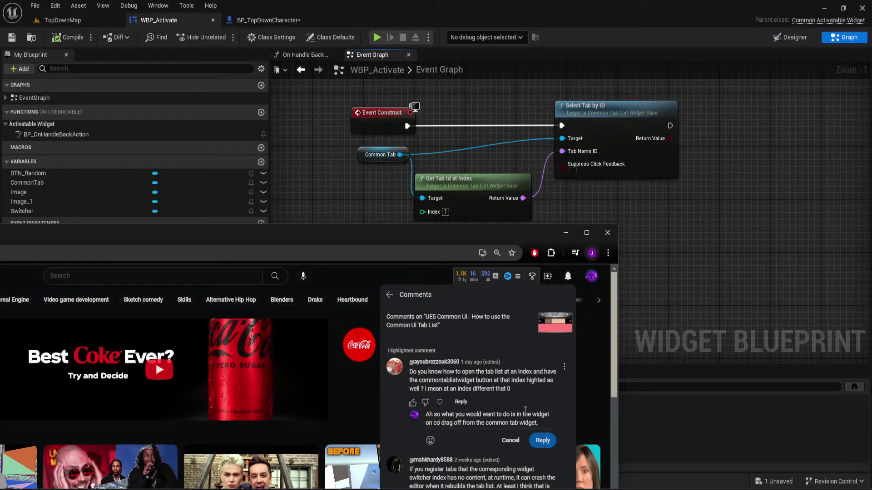
pyautogui.write('nstruct')
pyautogui.write(' ->')
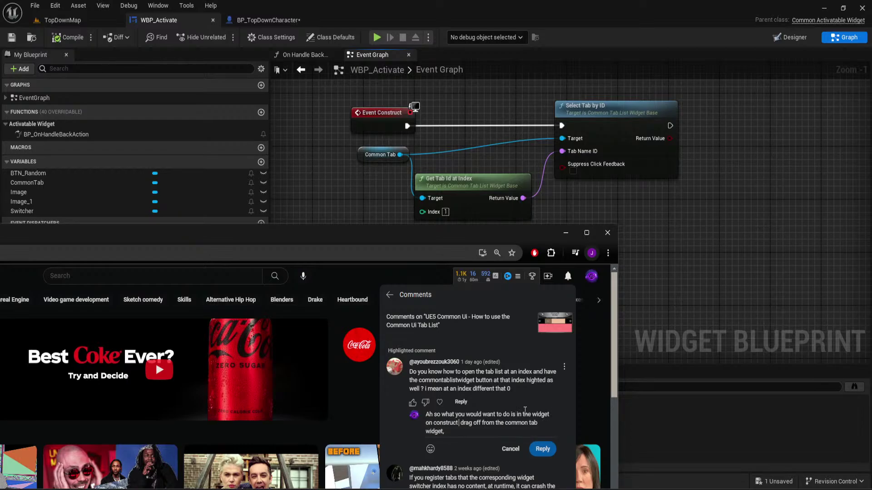
# Continue the comment reply after "common tab widget" with: and grab the node "Select Tab by ID" then drag
pyautogui.click(466, 431)
pyautogui.write('and')
pyautogui.write(' s')
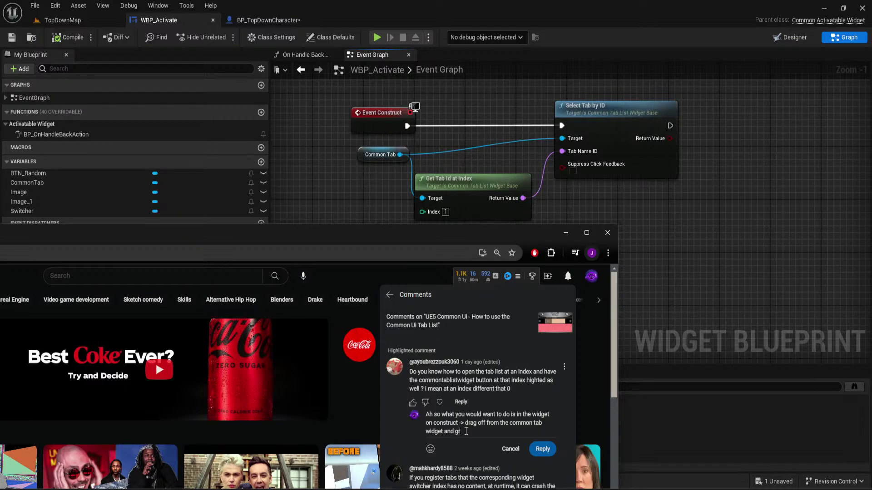
pyautogui.write('ab the node "Select Tab by ID" then')
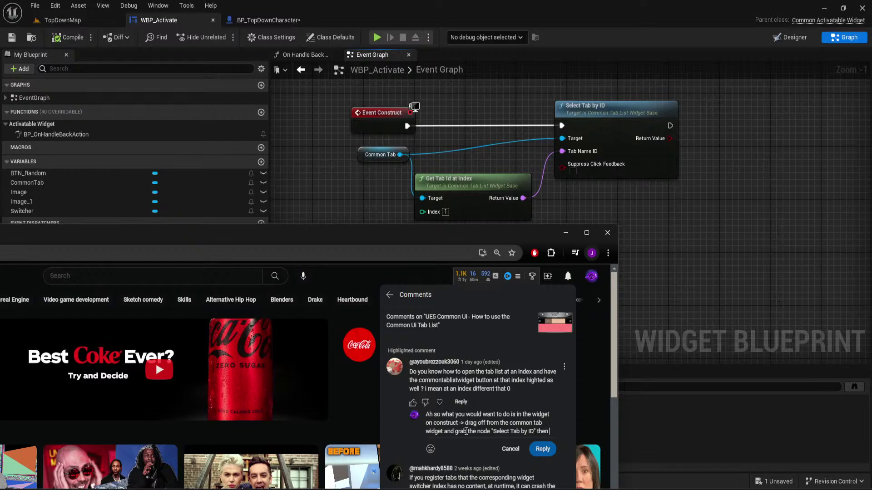
pyautogui.write(' drag')
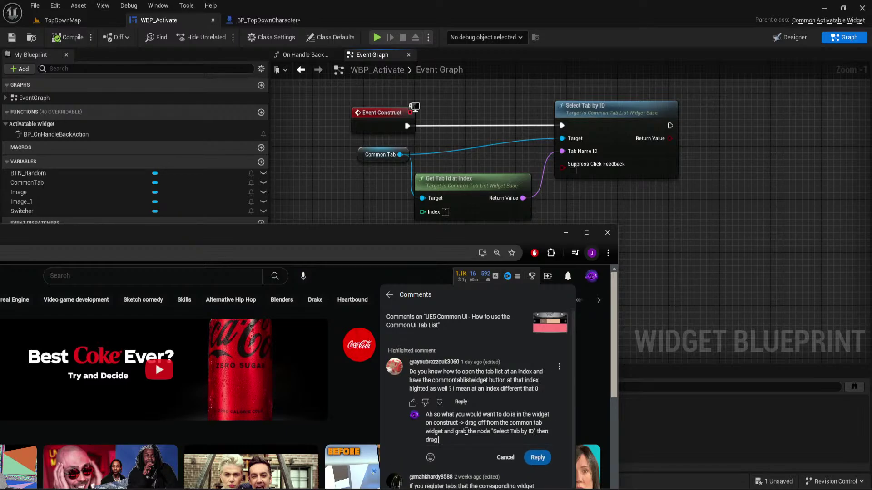
# Add to the reply: off from the common tab widget again and do "get tab id at index" -> connect the return
pyautogui.write(' off from the common tab widget again')
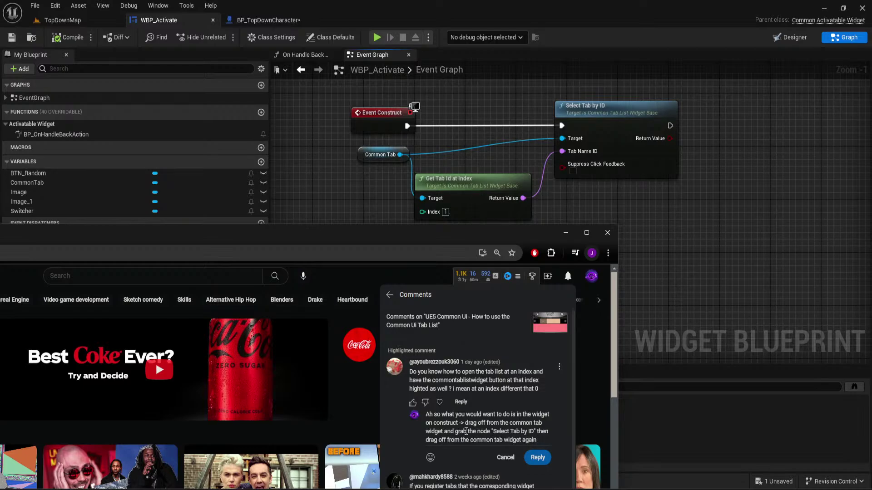
pyautogui.write(' and do "g')
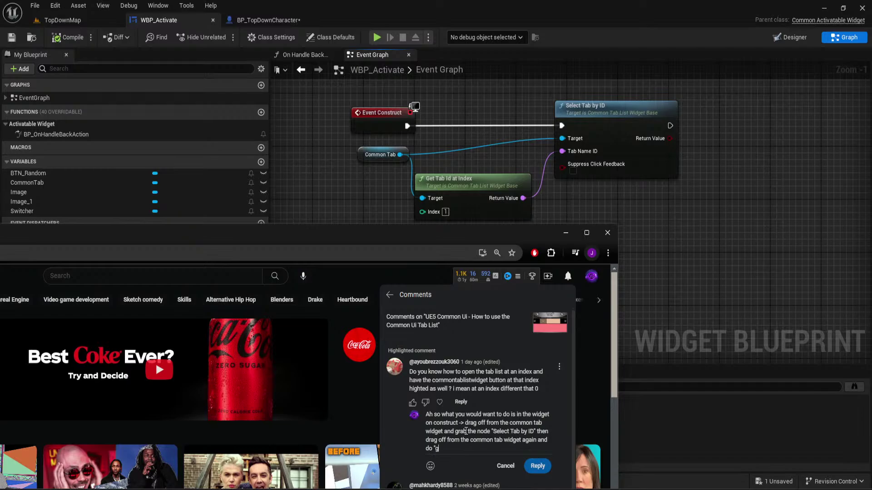
pyautogui.write('et tab id at index" -> connect the return ')
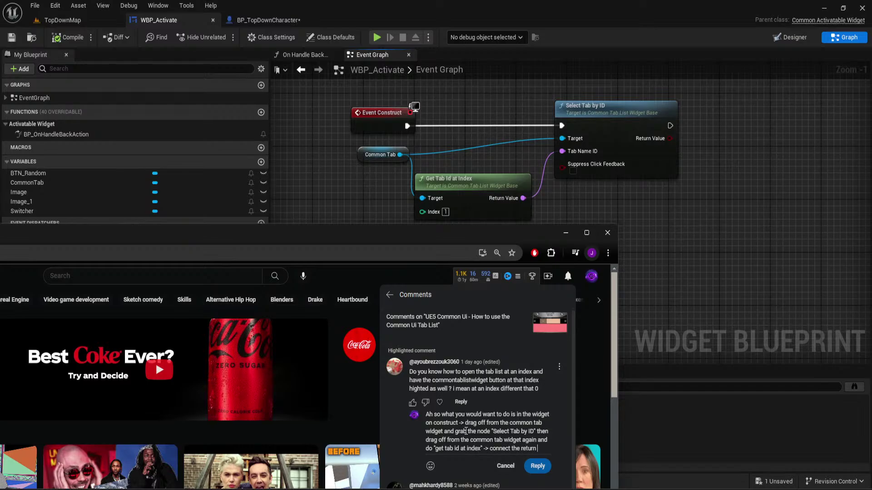
# Finish the reply with "value from the get tab id at index and plug it into the select tab by ID." and post it
pyautogui.write('value from the g')
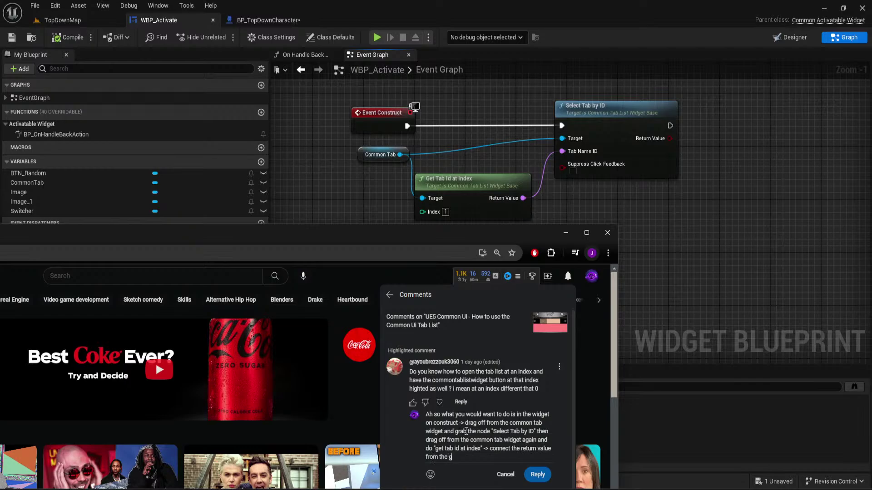
pyautogui.write('et tab id at index and plug it into ')
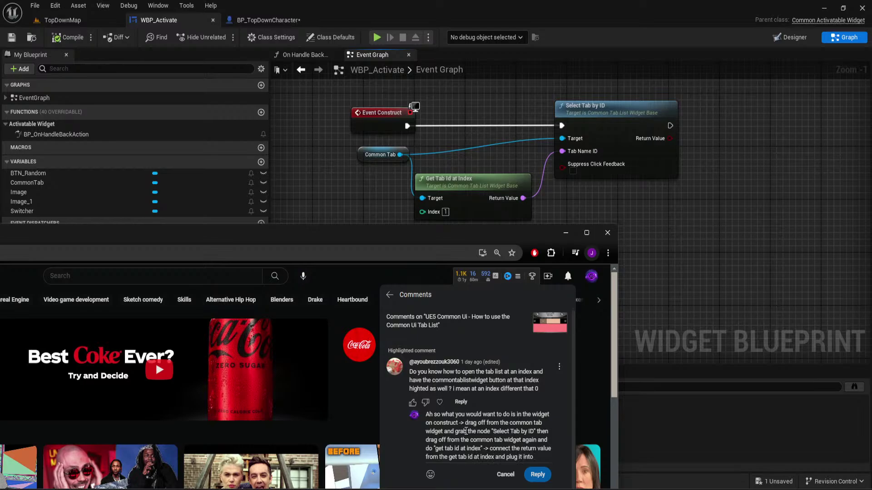
pyautogui.write('the select tab by')
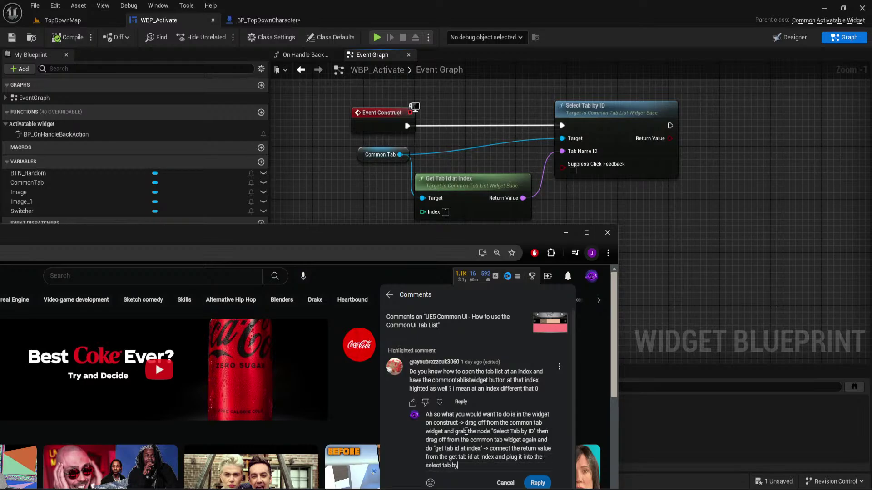
pyautogui.write(' ID.')
pyautogui.click(537, 483)
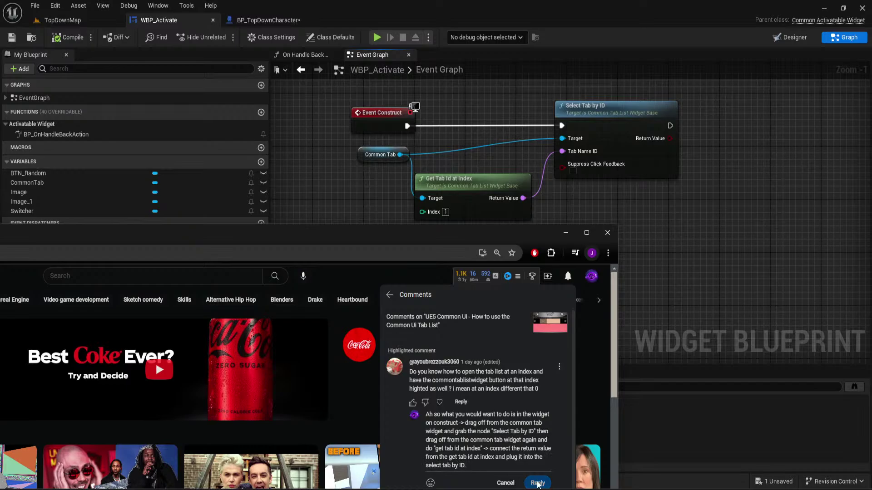
# Maximize the YouTube window, return from the comment thread to the notifications and look through them for further viewer comments
pyautogui.doubleClick(468, 245)
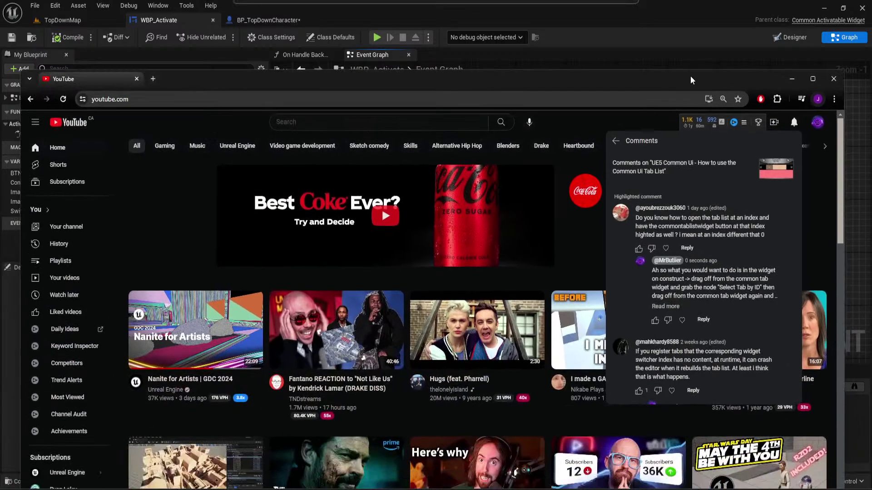
pyautogui.scroll(-1, 706, 200)
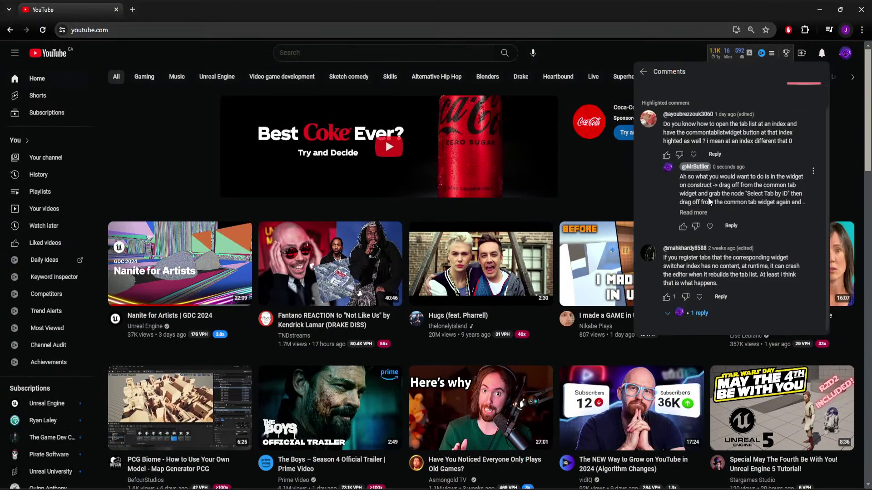
pyautogui.scroll(1, 706, 200)
pyautogui.click(643, 72)
pyautogui.scroll(-8, 702, 143)
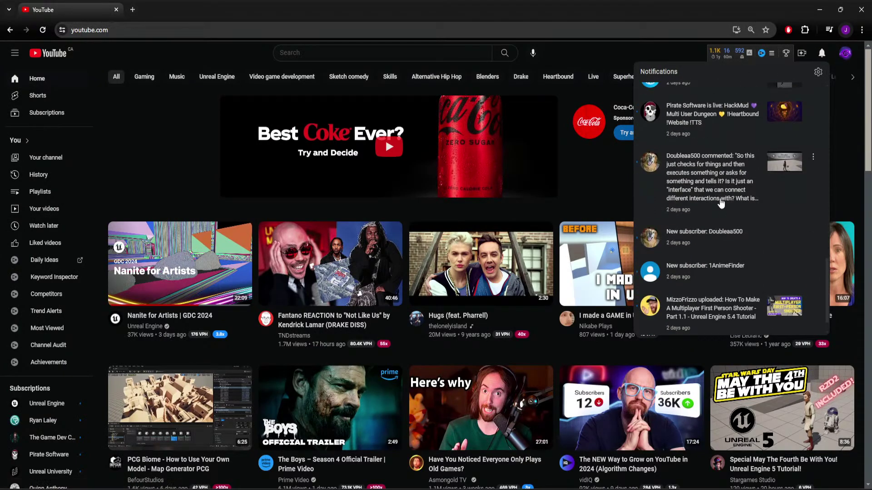
pyautogui.scroll(-1, 727, 196)
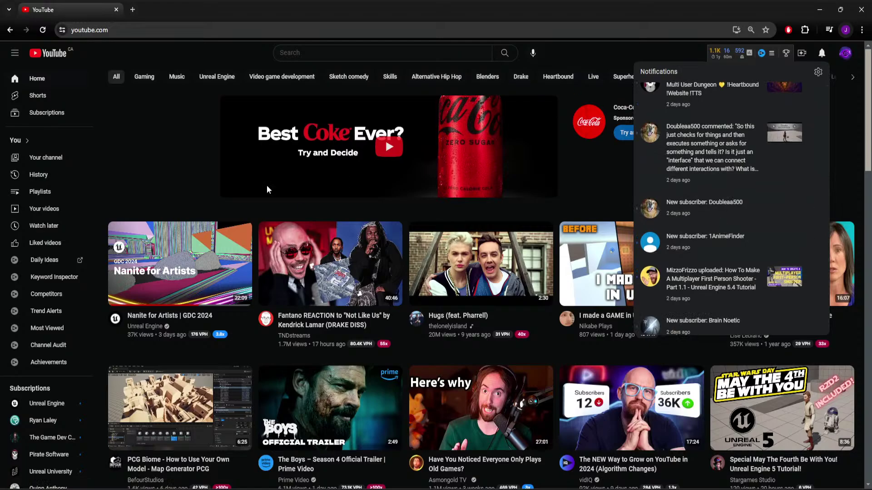
pyautogui.scroll(8, 726, 170)
pyautogui.scroll(1, 731, 166)
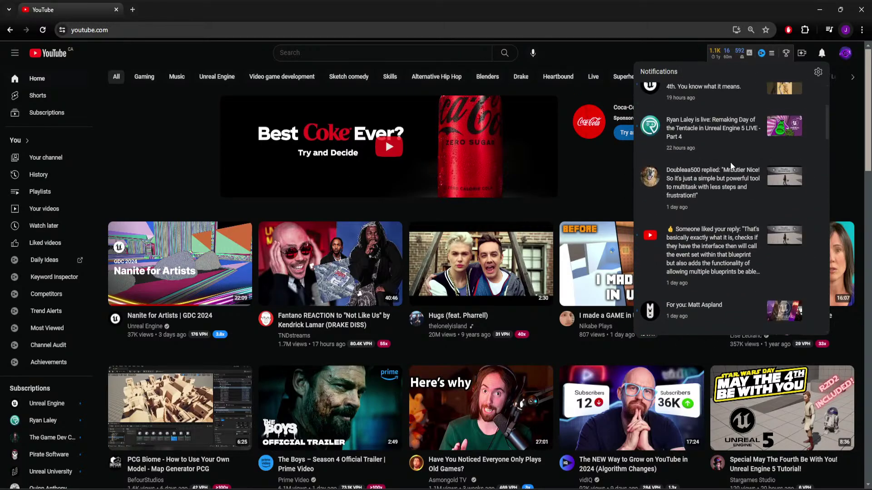
pyautogui.scroll(-5, 734, 163)
# Open a comment notification's thread and view the video page of "UE5 Common Ui - How to use the Common Ui Tab List"
pyautogui.click(791, 184)
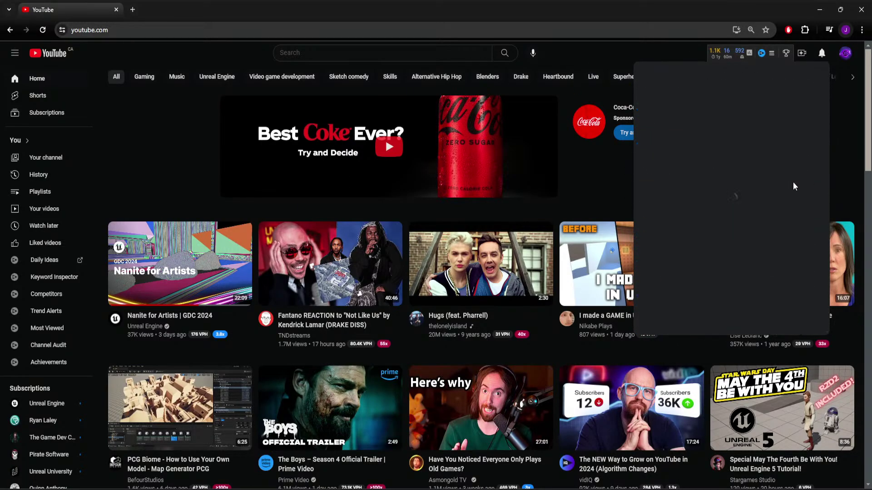
pyautogui.click(777, 110)
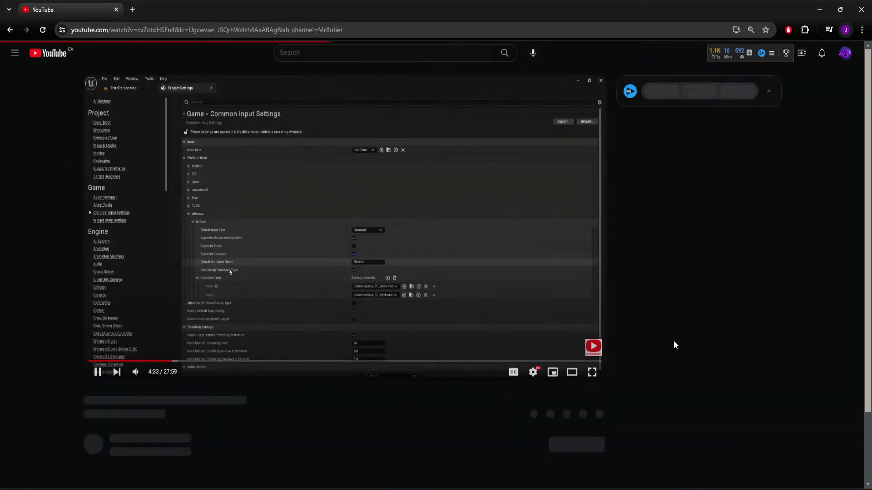
pyautogui.scroll(-6, 222, 205)
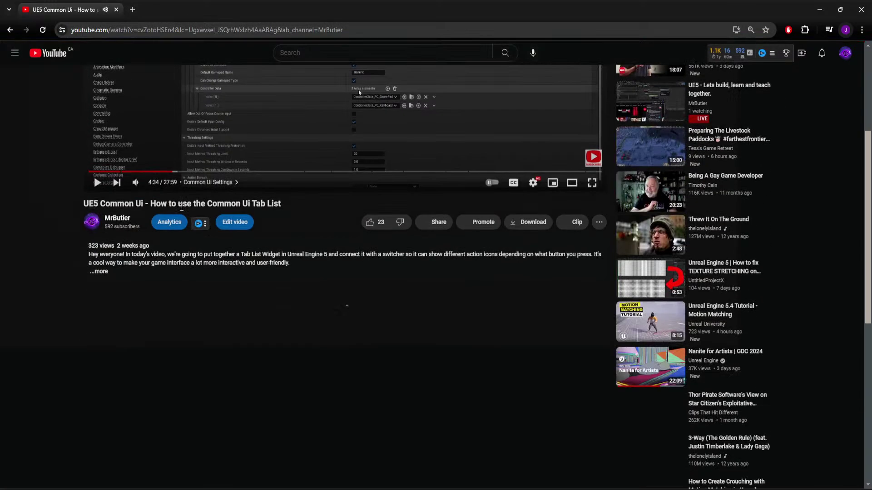
pyautogui.scroll(5, 272, 261)
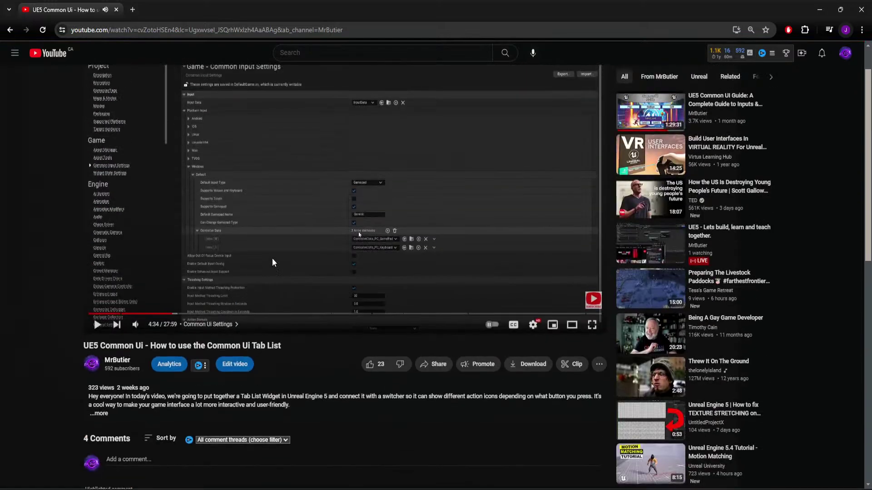
# Go to your own channel page and open the video "UE5 Common UI Guide: A Complete Guide to Inputs & Widgets"
pyautogui.click(845, 52)
pyautogui.click(785, 94)
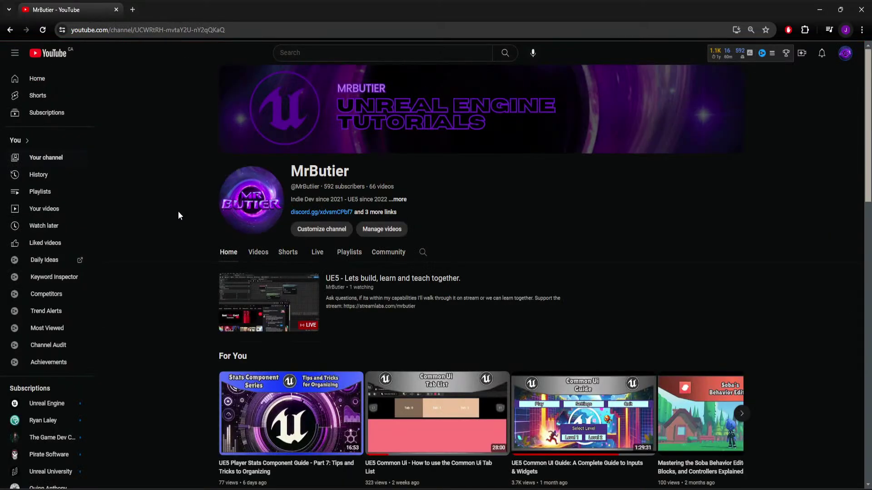
pyautogui.scroll(-3, 160, 223)
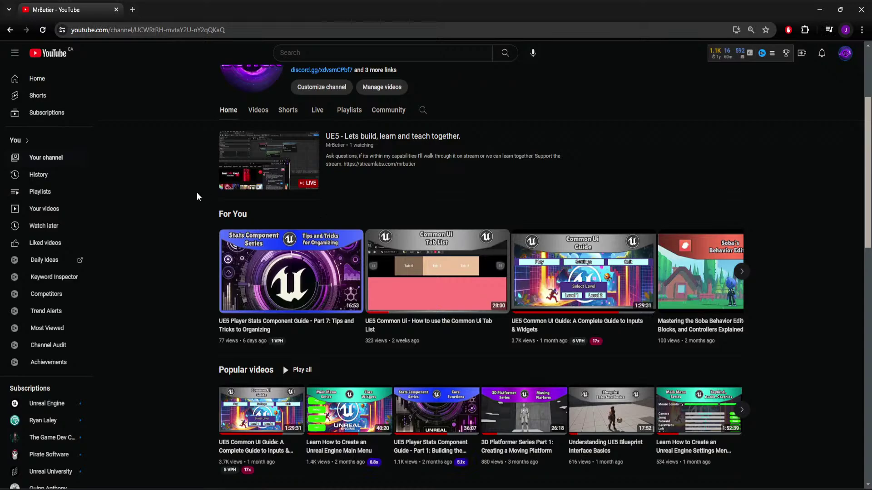
pyautogui.moveTo(477, 173)
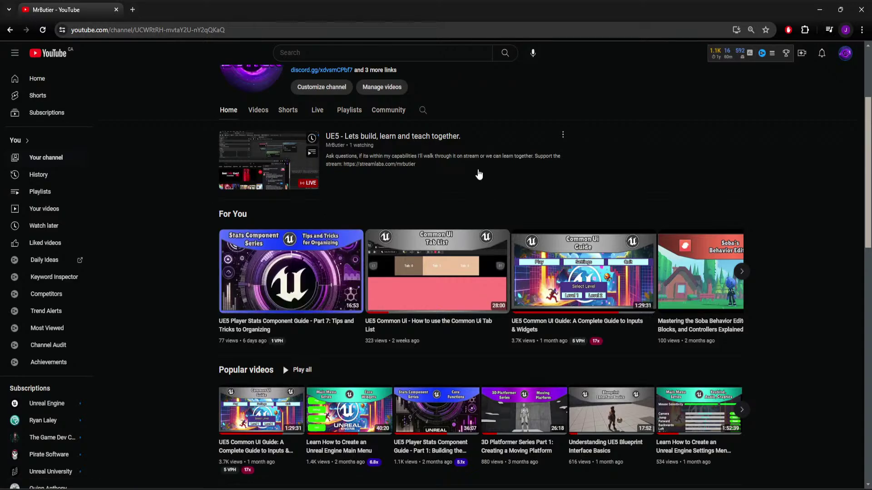
pyautogui.click(575, 357)
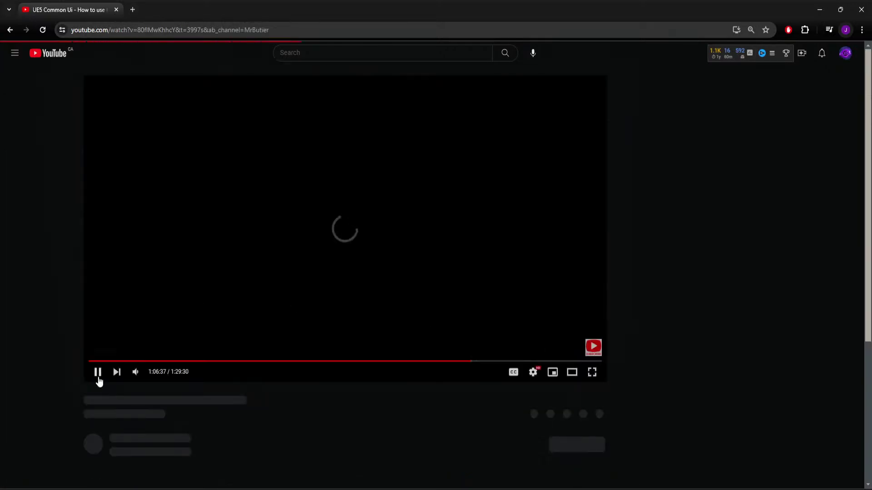
# Look through the video's comments for an unanswered question and highlight the one about remapping the confirm/click key in InputActionDataTable
pyautogui.scroll(-7, 61, 302)
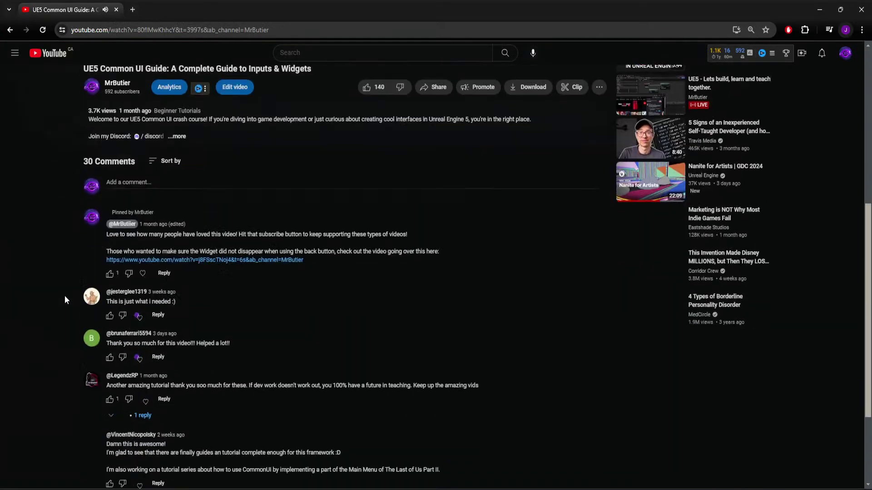
pyautogui.scroll(-6, 64, 296)
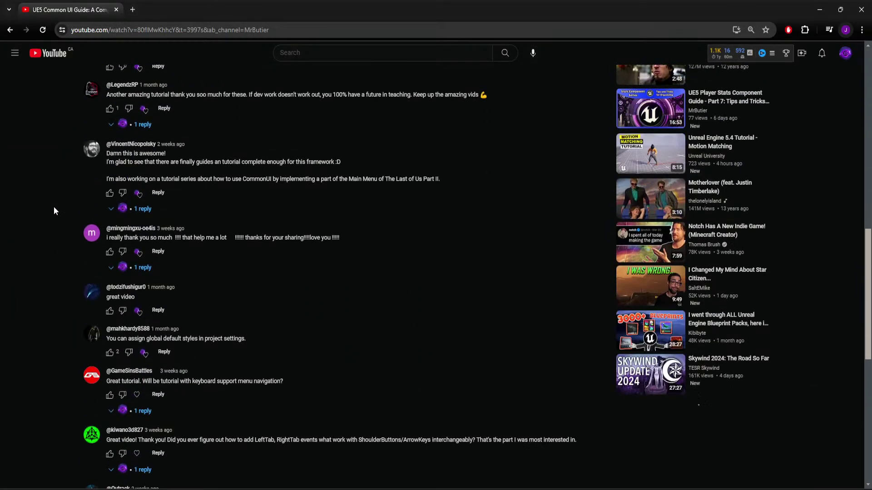
pyautogui.scroll(-5, 54, 207)
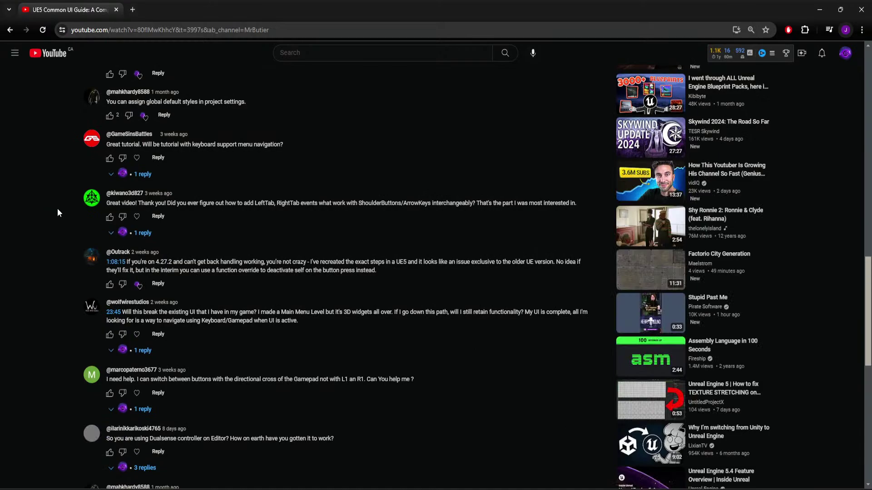
pyautogui.scroll(3, 57, 209)
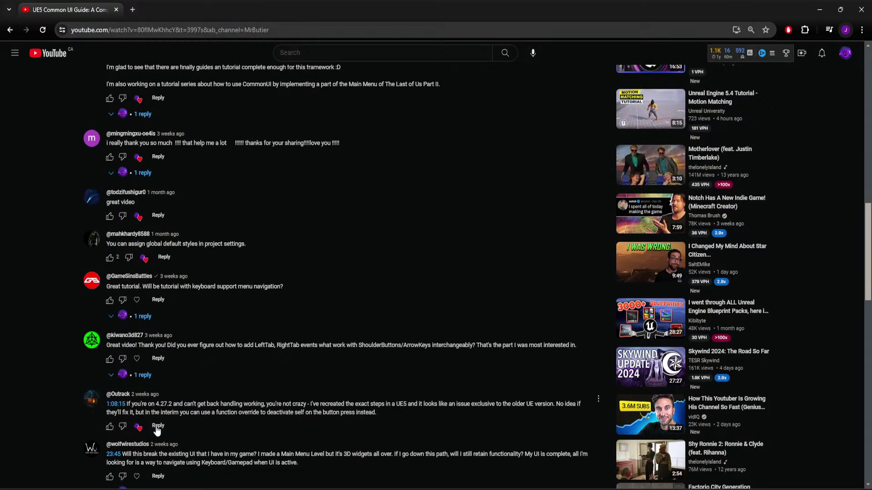
pyautogui.scroll(3, 169, 241)
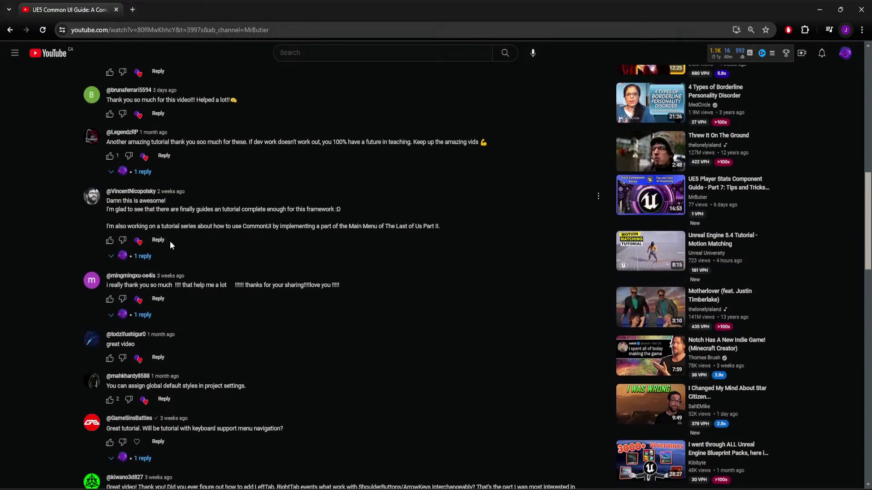
pyautogui.scroll(2, 170, 242)
pyautogui.scroll(3, 174, 225)
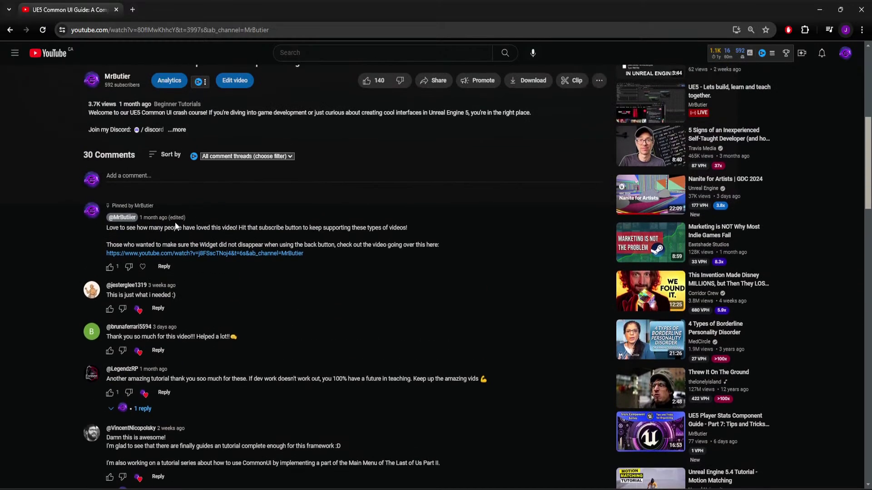
pyautogui.scroll(-20, 175, 222)
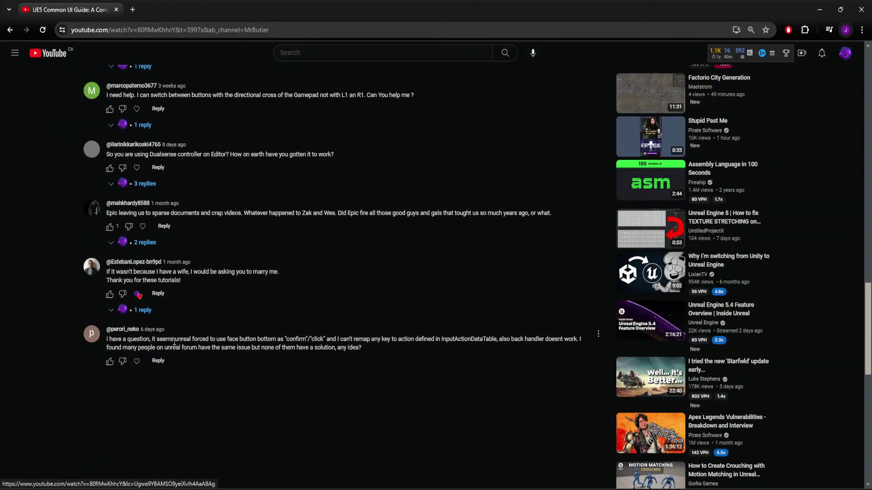
pyautogui.moveTo(108, 341); pyautogui.dragTo(375, 359)
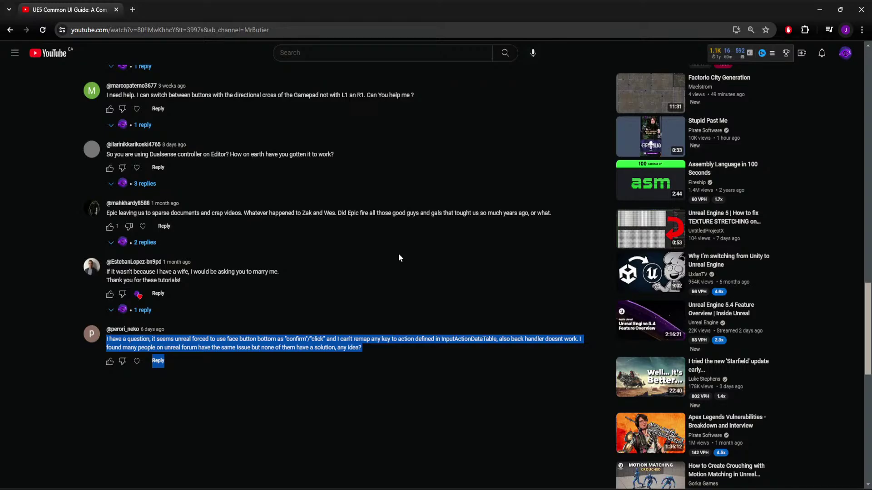
pyautogui.press('XF86AudioRaiseVolume')
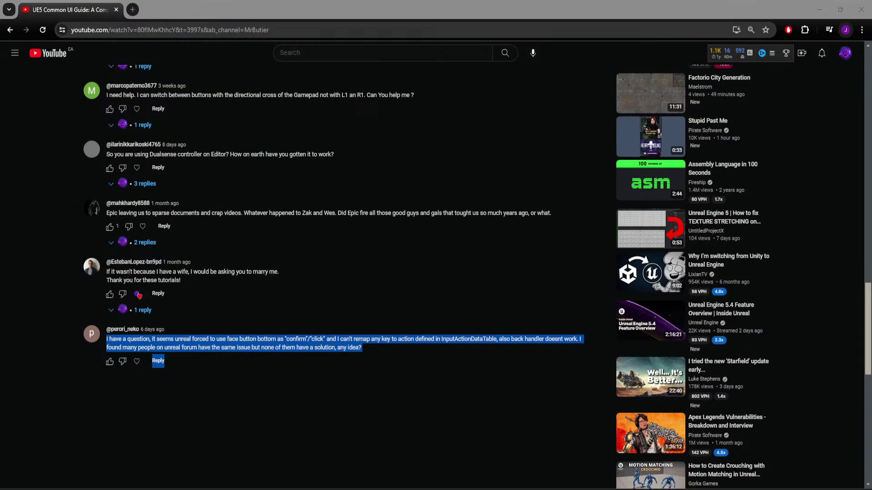
# Switch back to Unreal Editor, show the TopDownMap level and open the CommonUi content folder
pyautogui.click(609, 436)
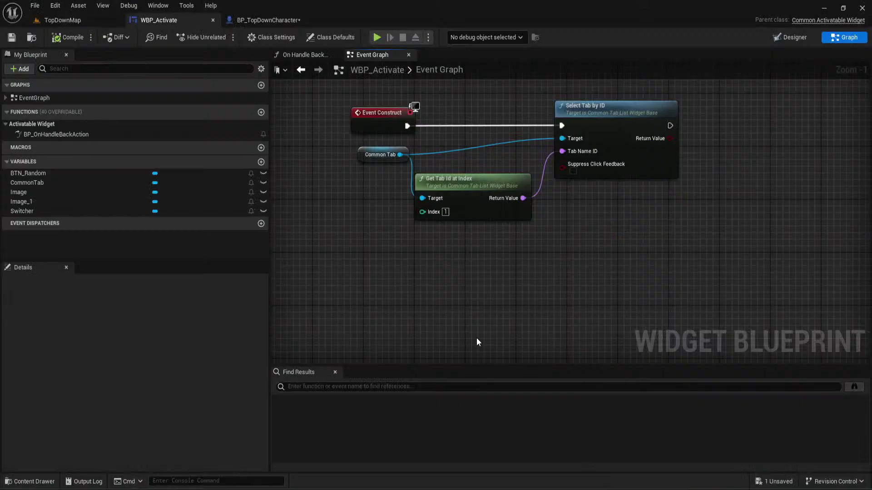
pyautogui.click(91, 20)
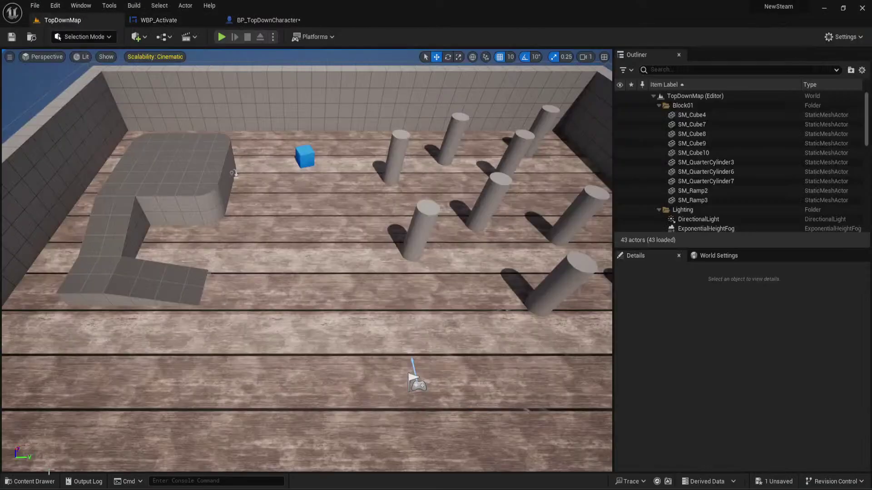
pyautogui.click(30, 481)
pyautogui.click(40, 362)
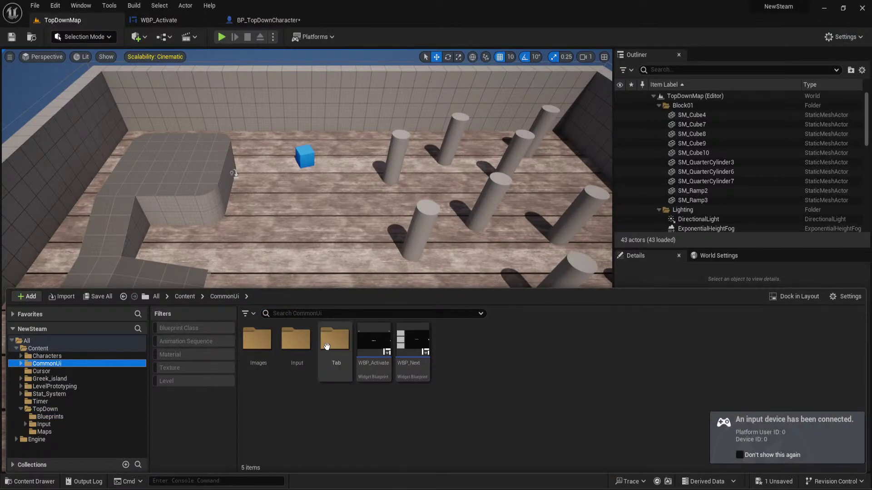
# Open the Input folder in CommonUi and briefly check the Idk gamepad data and DT_UiInput assets, closing each one
pyautogui.doubleClick(296, 345)
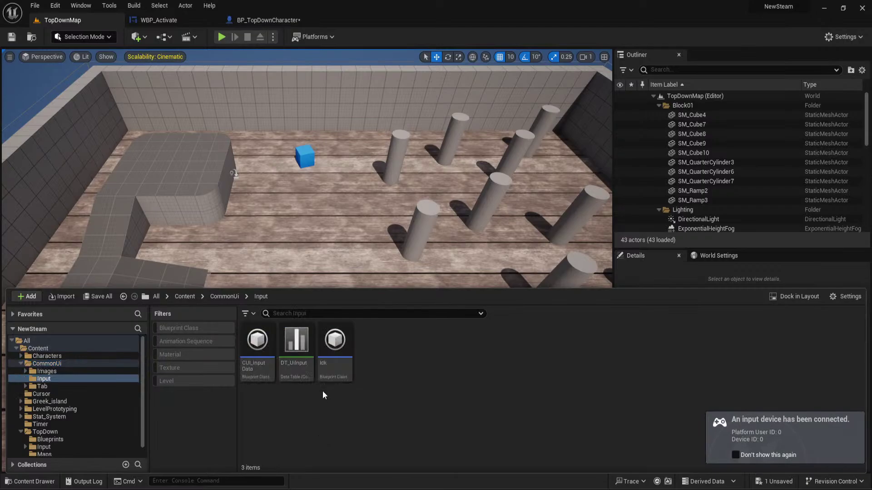
pyautogui.doubleClick(335, 347)
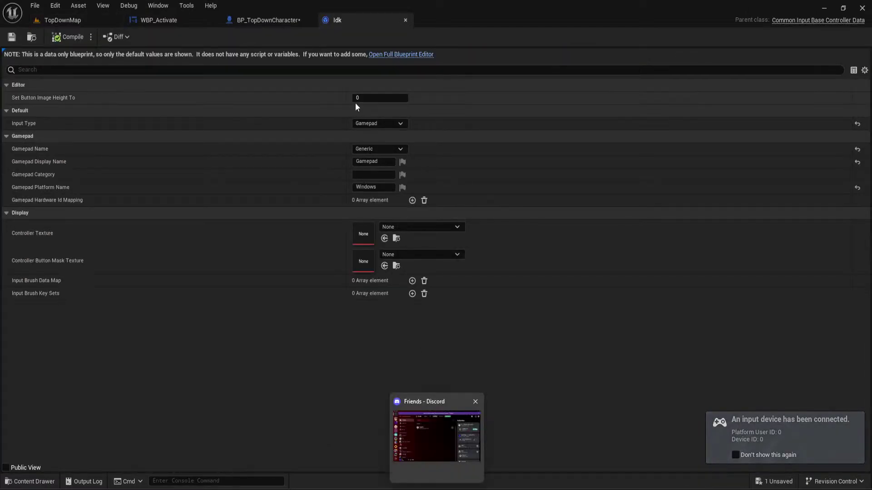
pyautogui.click(405, 20)
pyautogui.hotkey('ctrl', 'space')
pyautogui.doubleClick(296, 353)
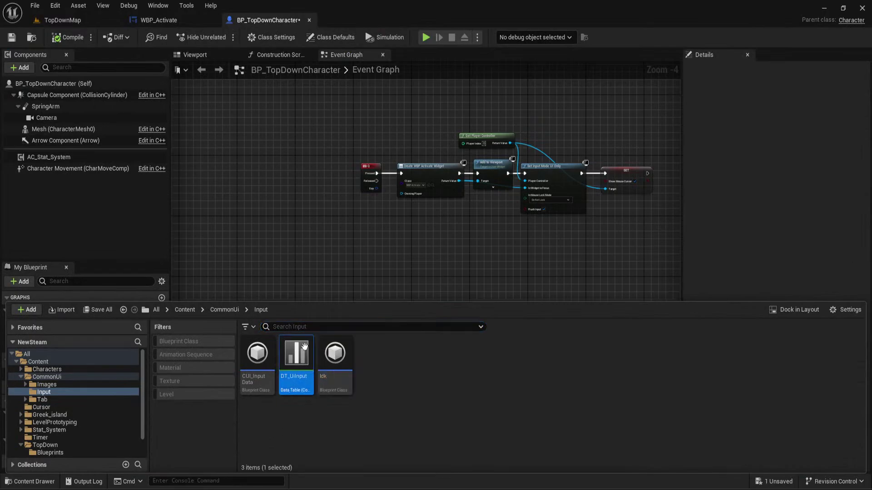
pyautogui.click(405, 20)
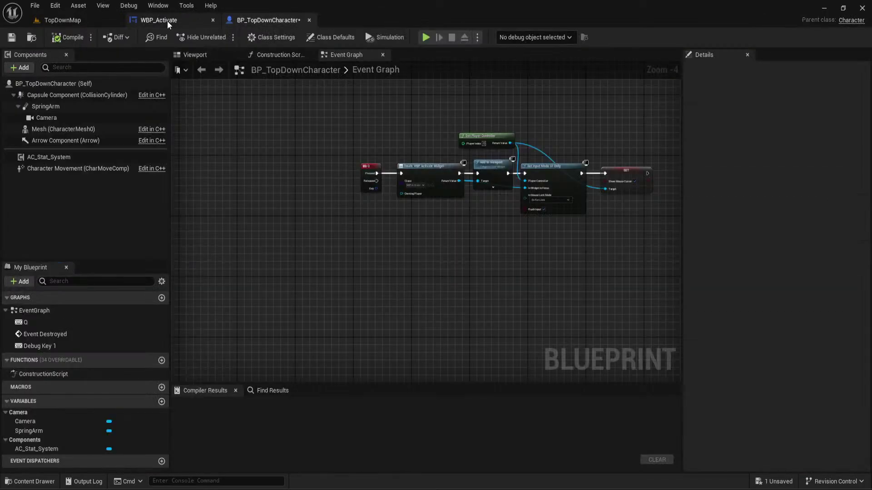
# Open the CUI_InputData asset and inspect the data tables and row names assigned to the Default Click and Default Back actions
pyautogui.click(159, 20)
pyautogui.click(119, 20)
pyautogui.hotkey('ctrl', 'space')
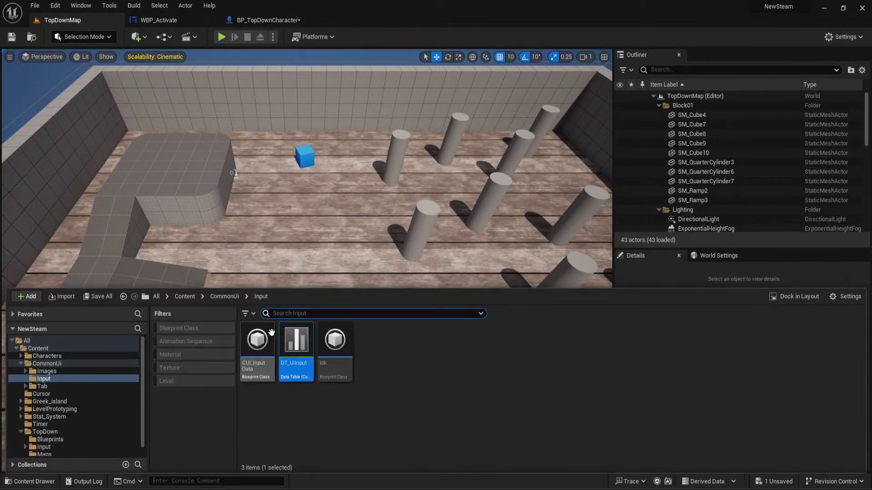
pyautogui.doubleClick(257, 359)
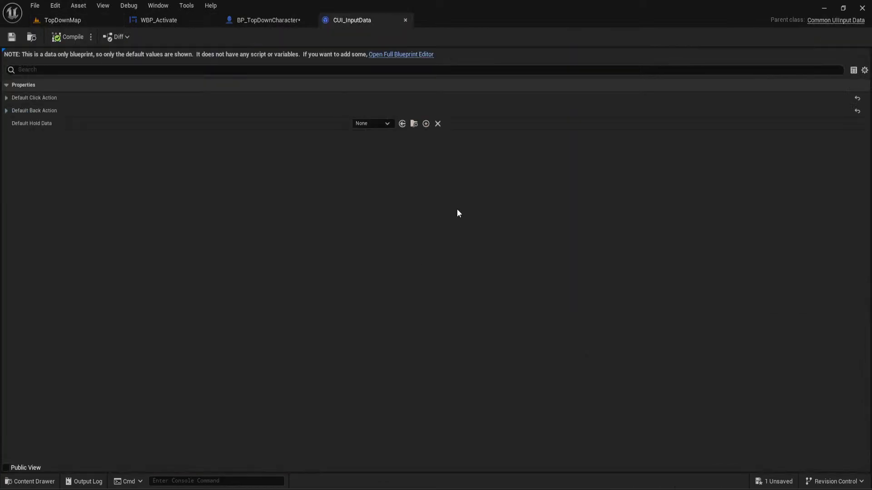
pyautogui.click(7, 110)
pyautogui.click(14, 97)
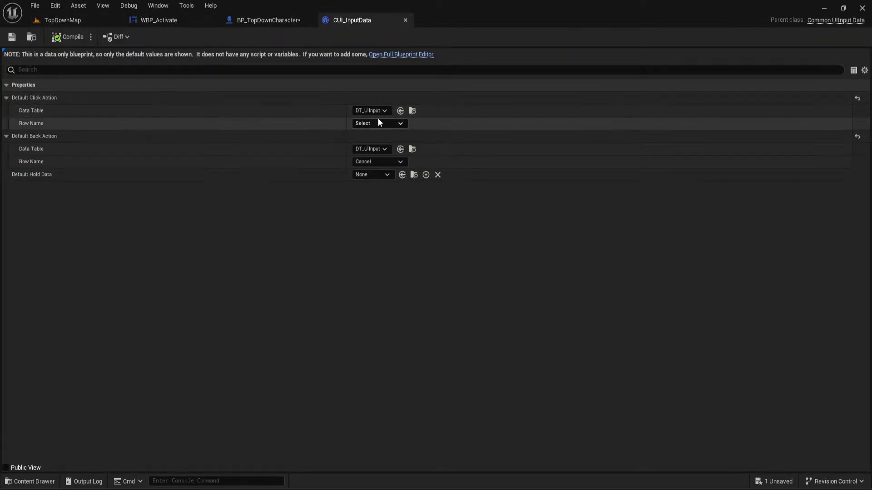
pyautogui.click(386, 123)
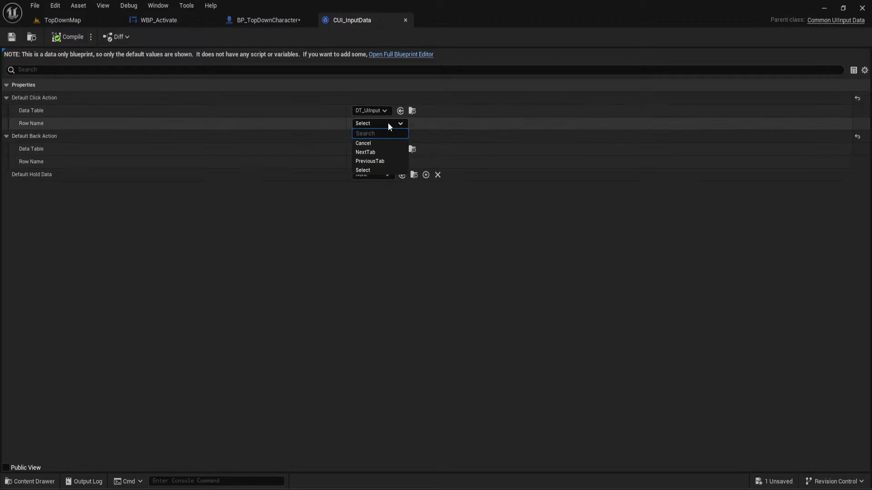
pyautogui.click(388, 122)
# In DT_UiInput, set the Select row's default gamepad key to Gamepad Face Button Top and save the data table
pyautogui.click(413, 111)
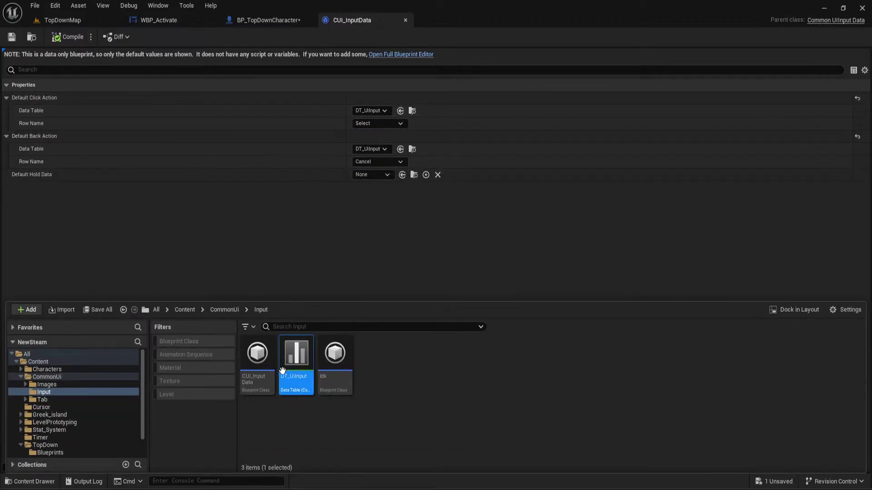
pyautogui.doubleClick(296, 357)
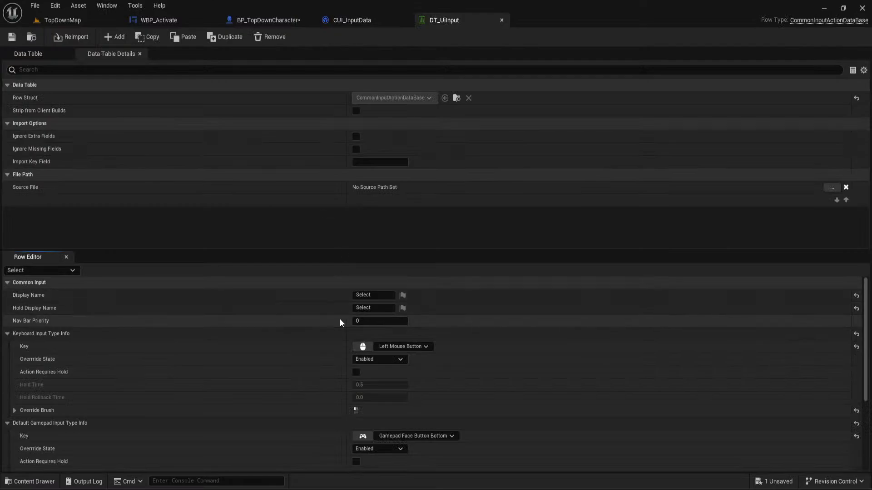
pyautogui.scroll(-2, 340, 319)
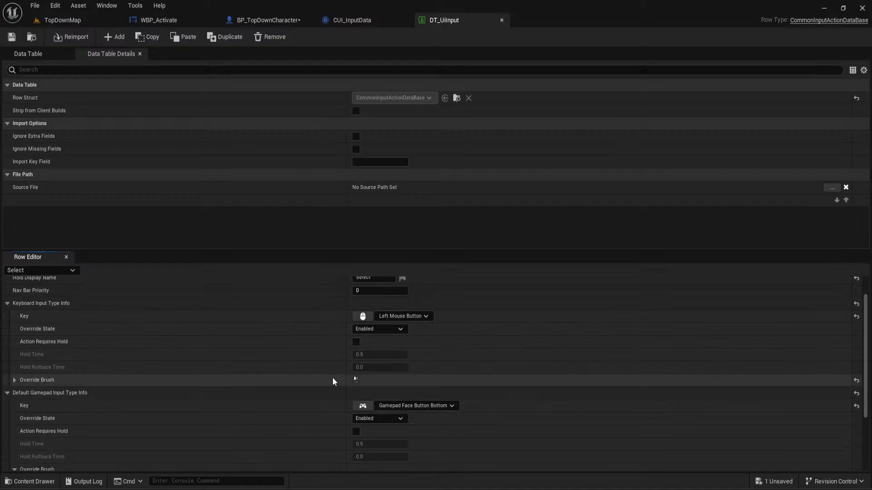
pyautogui.click(363, 405)
pyautogui.press('pagedown')
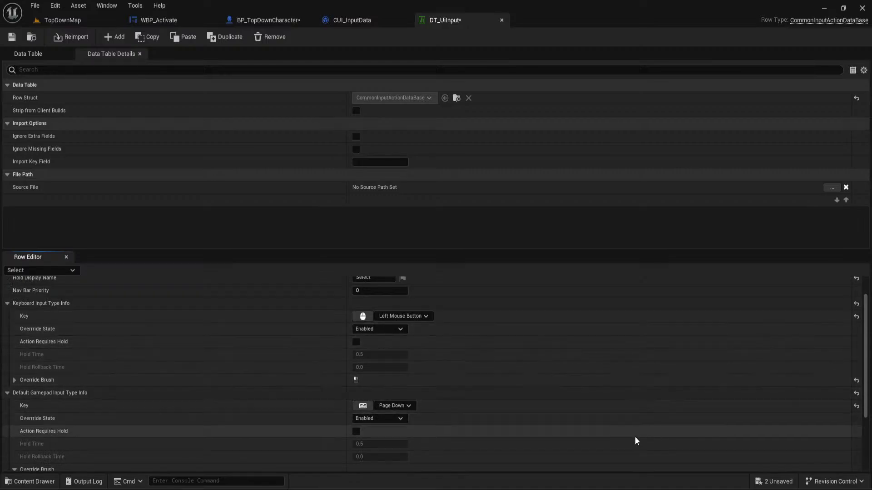
pyautogui.click(357, 407)
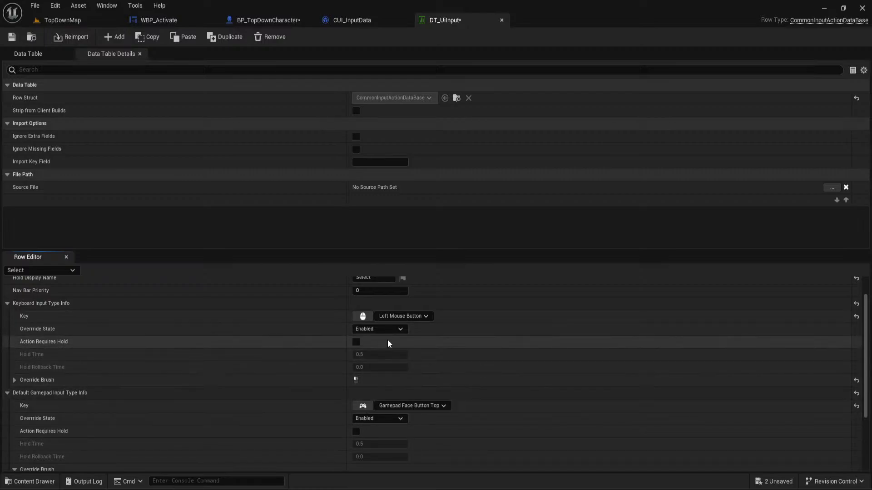
pyautogui.click(12, 37)
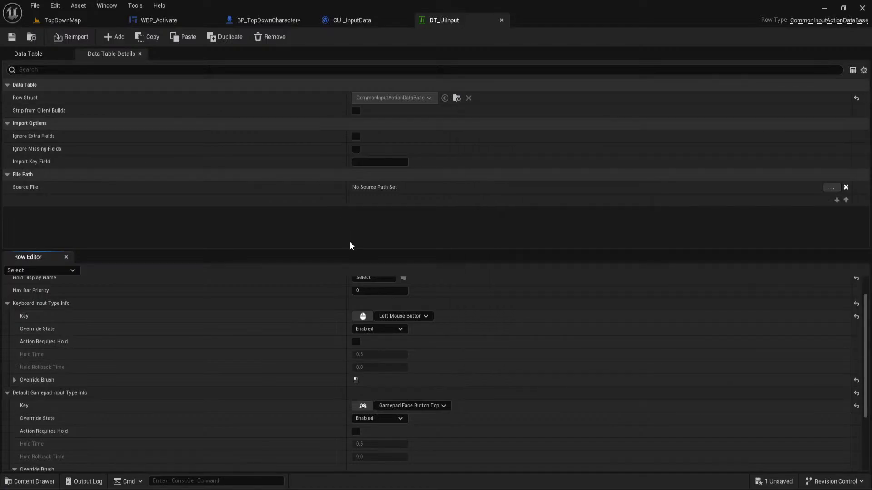
# Switch to the browser to reread the YouTube comment about remapping the confirm/click key, and return to Unreal Editor
pyautogui.moveTo(456, 488)
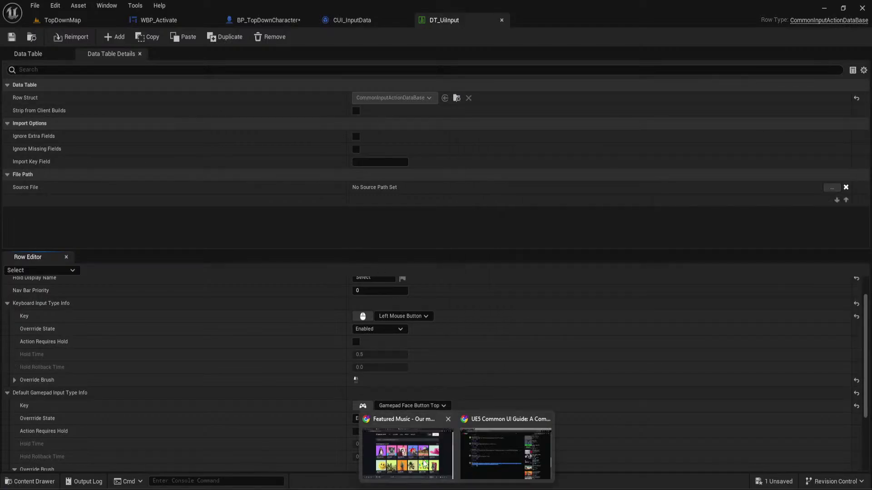
pyautogui.click(491, 463)
pyautogui.click(368, 351)
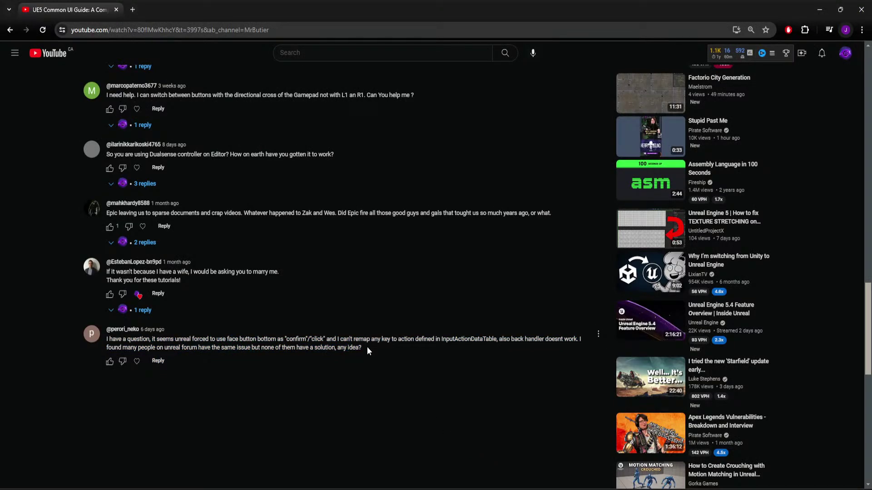
pyautogui.moveTo(584, 480)
pyautogui.click(602, 456)
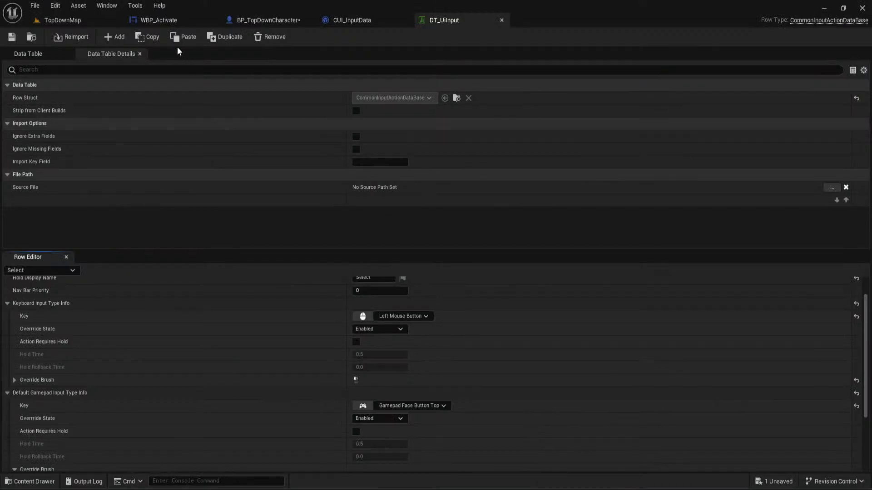
# Open the BP_TopDownCharacter event graph and set the Create Widget node's class to WBP_Next
pyautogui.click(148, 20)
pyautogui.click(93, 21)
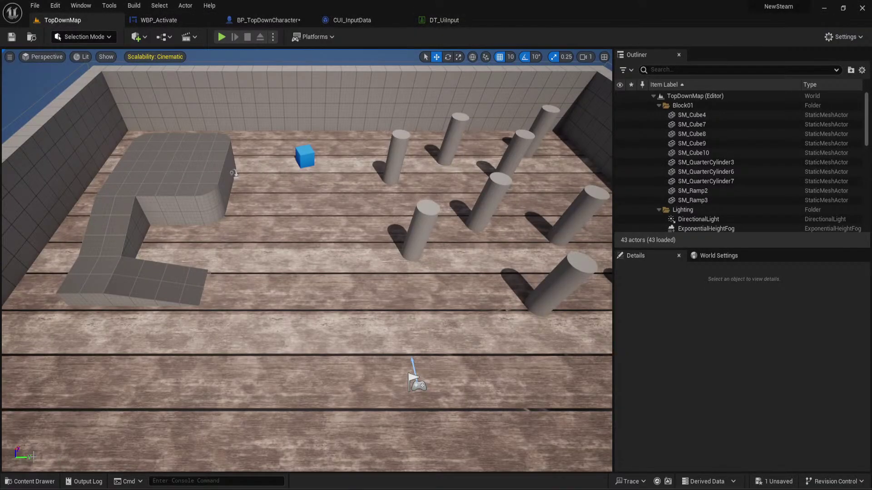
pyautogui.click(34, 481)
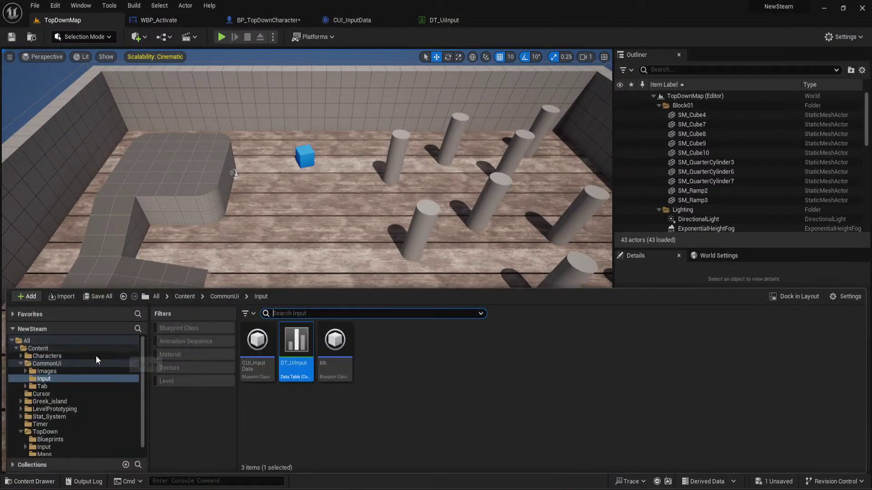
pyautogui.click(40, 431)
pyautogui.doubleClick(257, 339)
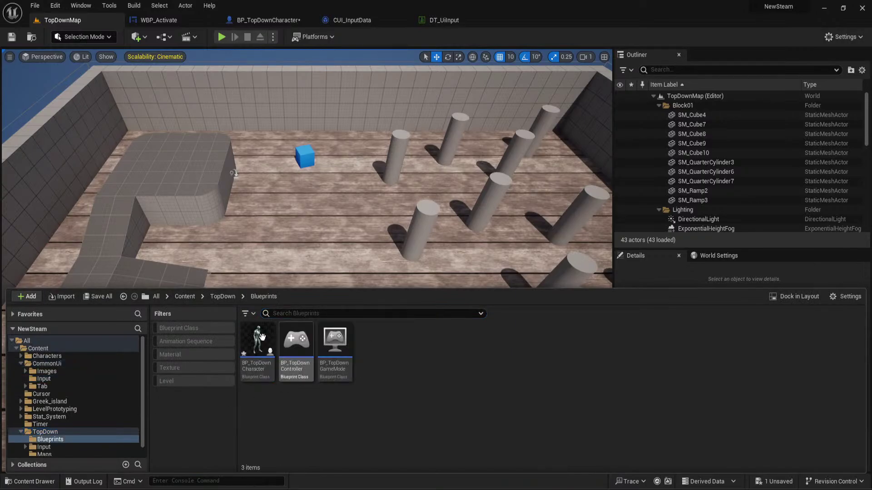
pyautogui.doubleClick(255, 338)
pyautogui.scroll(4, 341, 252)
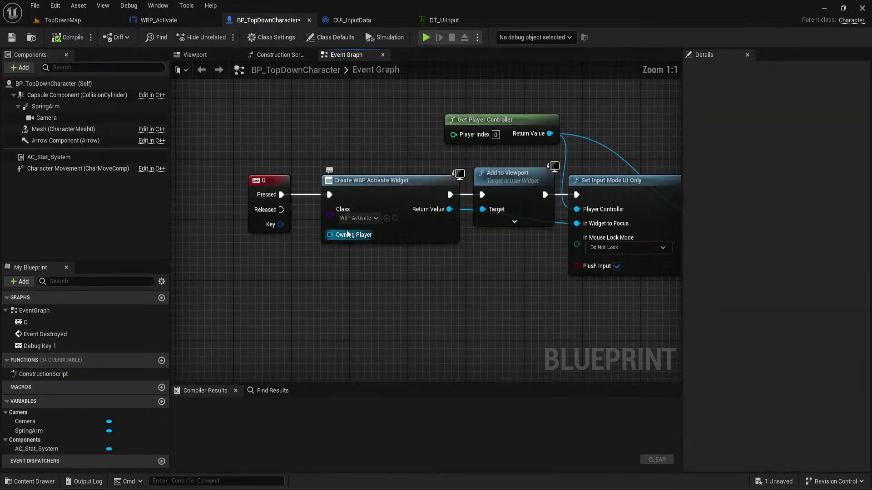
pyautogui.click(359, 218)
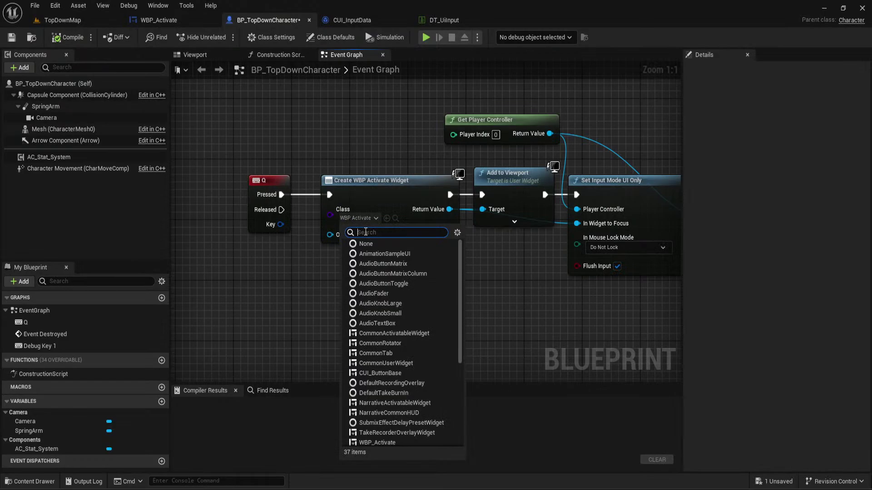
pyautogui.write('WBP')
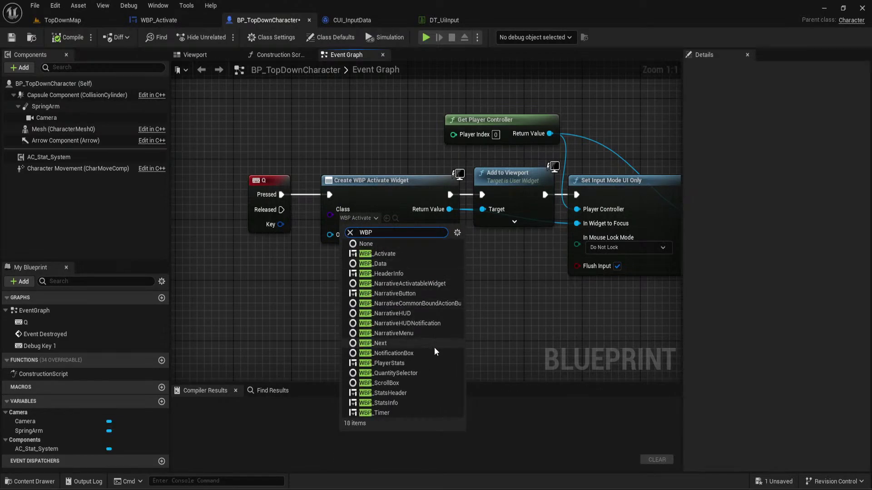
pyautogui.click(383, 344)
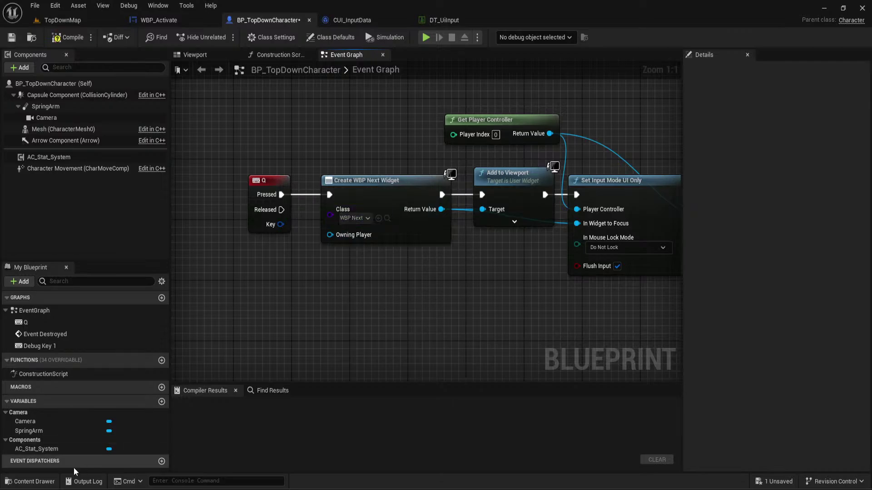
# Play the TopDownMap level, test moving focus through the widget's Index buttons and selecting them, and stop the session
pyautogui.click(31, 481)
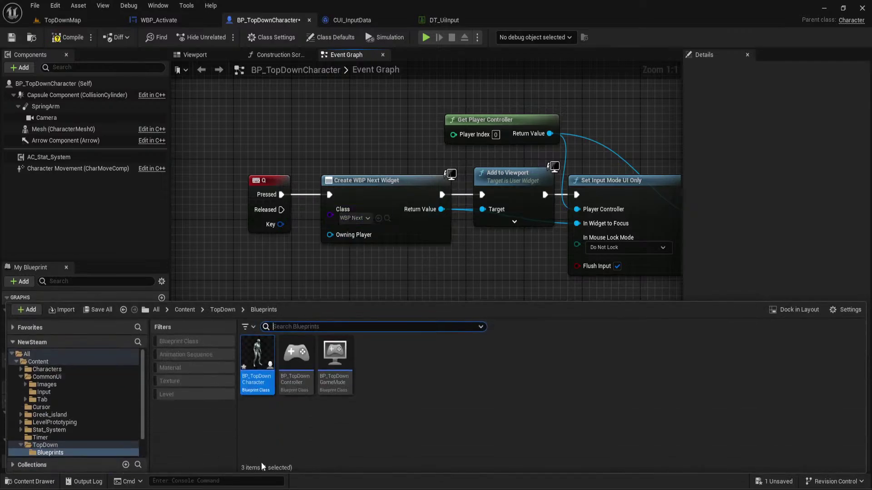
pyautogui.click(47, 376)
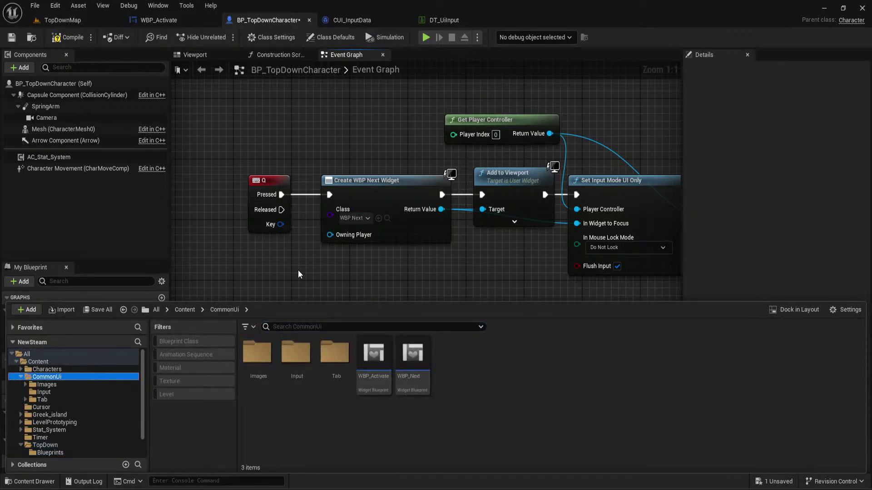
pyautogui.hotkey('ctrl', 'Tab')
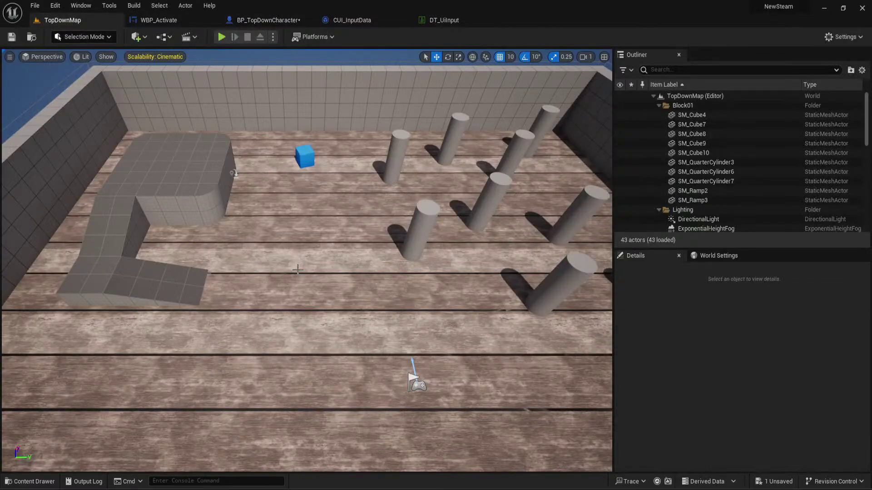
pyautogui.click(222, 37)
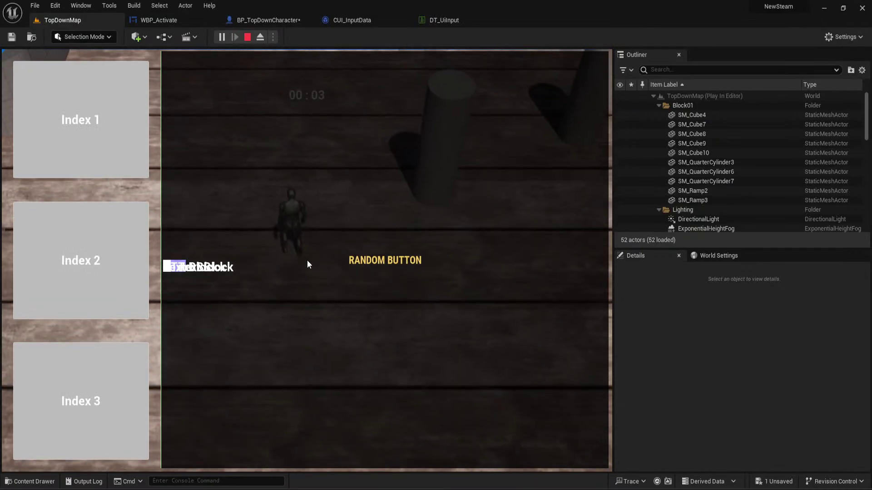
pyautogui.press('Down')
pyautogui.press('Down')
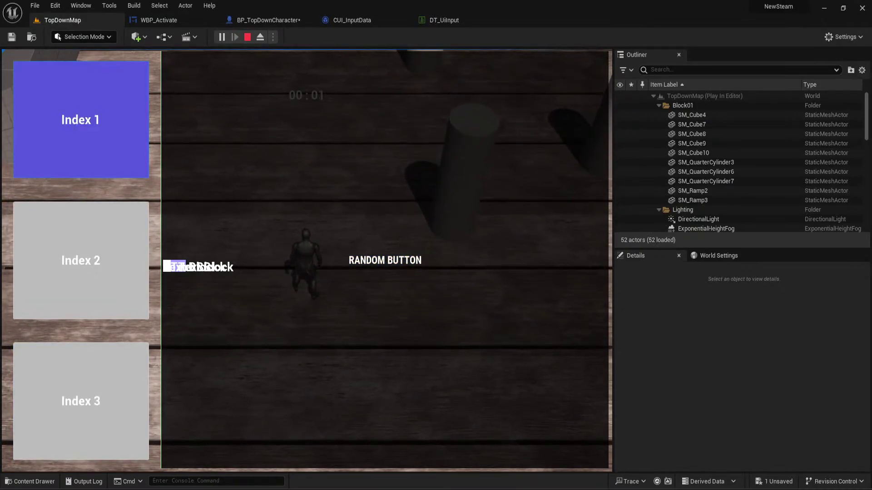
pyautogui.press('Down')
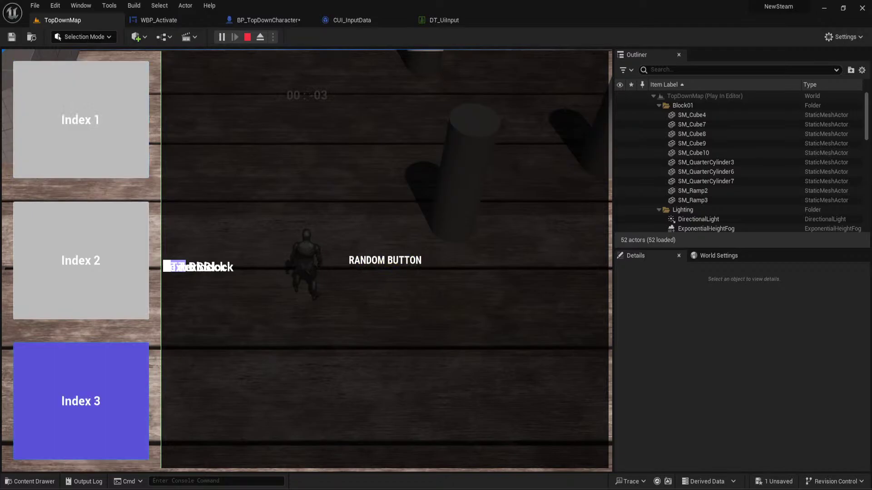
pyautogui.click(306, 260)
pyautogui.click(307, 261)
pyautogui.click(307, 260)
pyautogui.press('Escape')
# Return to DT_UiInput and review the Select row's keyboard and gamepad input settings in the data table
pyautogui.click(442, 20)
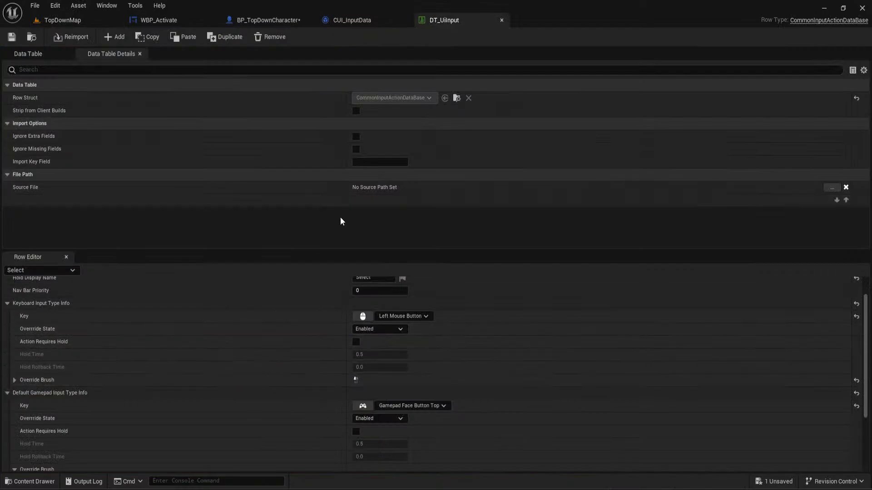
pyautogui.scroll(-3, 349, 345)
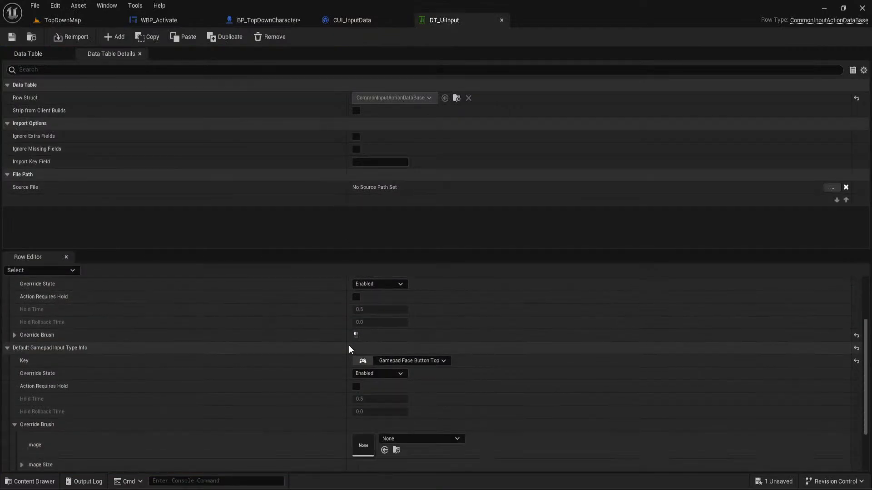
pyautogui.scroll(3, 86, 371)
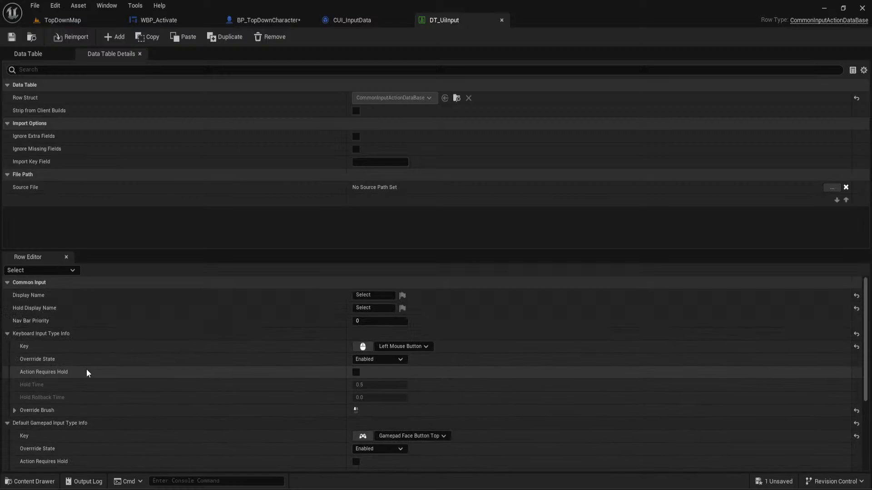
pyautogui.click(27, 54)
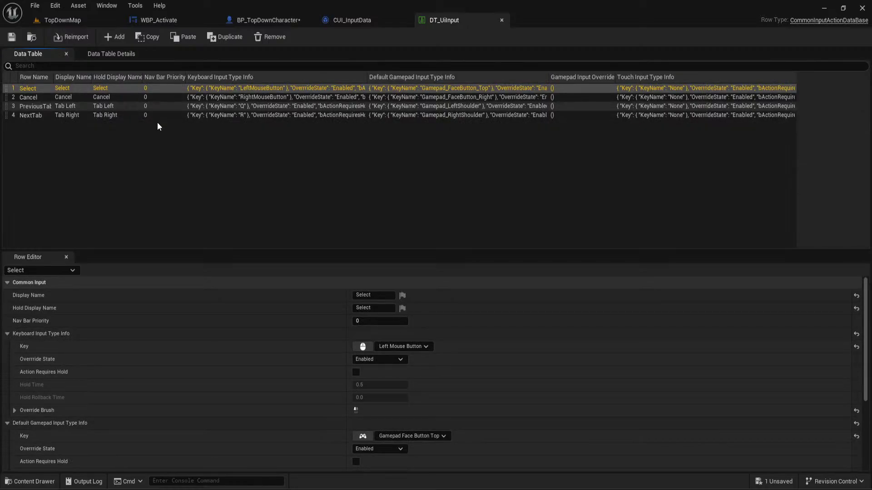
pyautogui.click(98, 88)
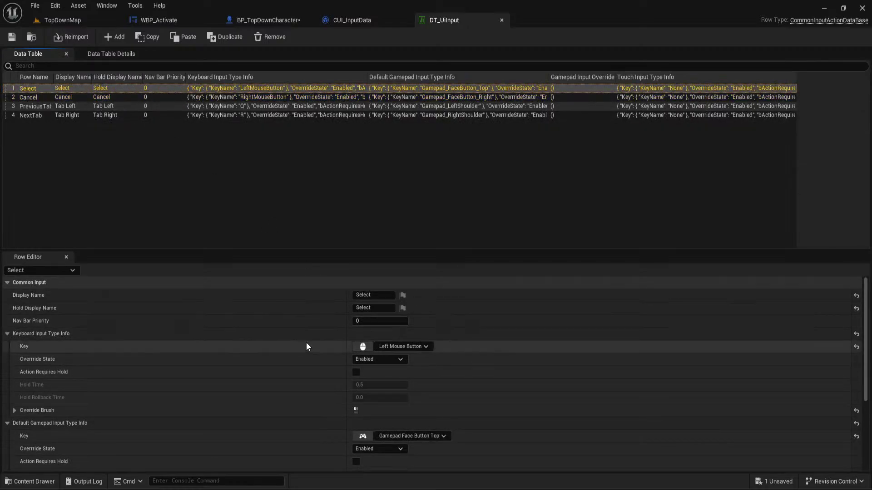
# Review the Select row's gamepad input settings and its Override State options, and save the DT_UiInput data table
pyautogui.scroll(-6, 306, 346)
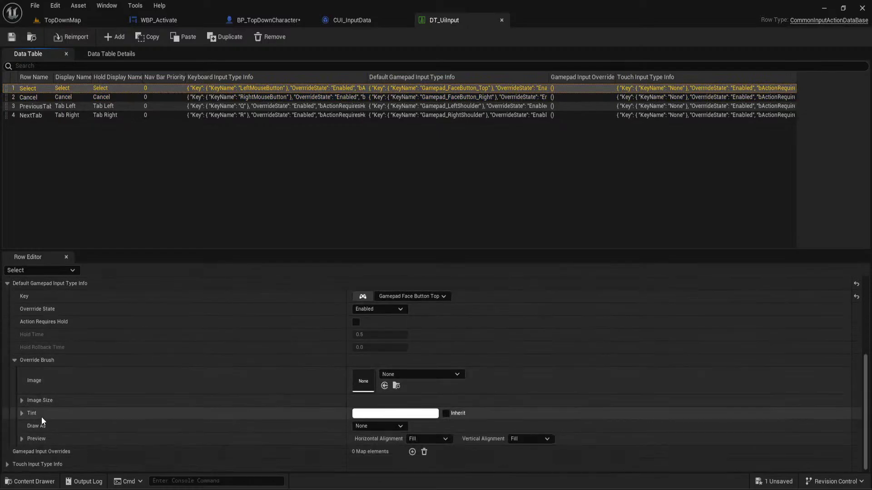
pyautogui.scroll(3, 50, 427)
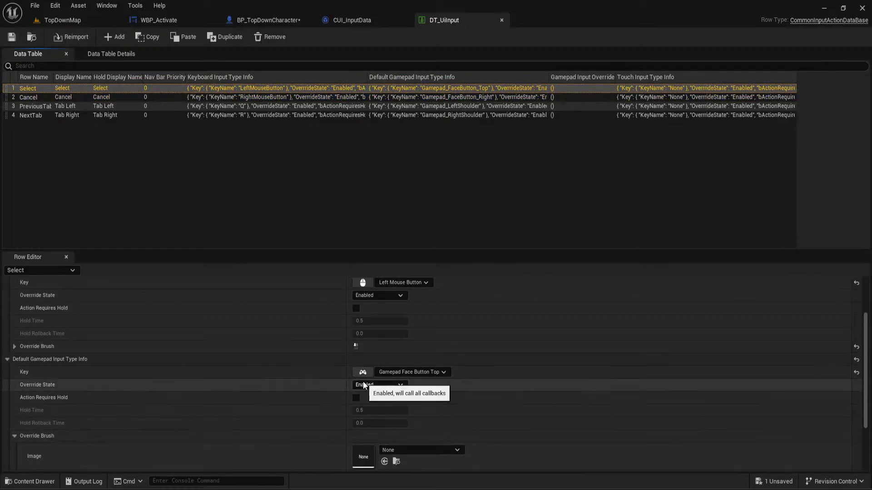
pyautogui.click(392, 385)
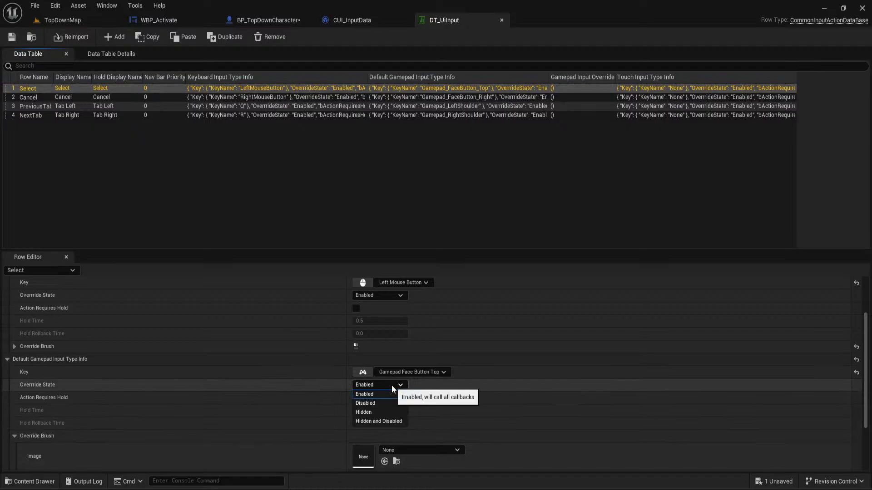
pyautogui.click(392, 385)
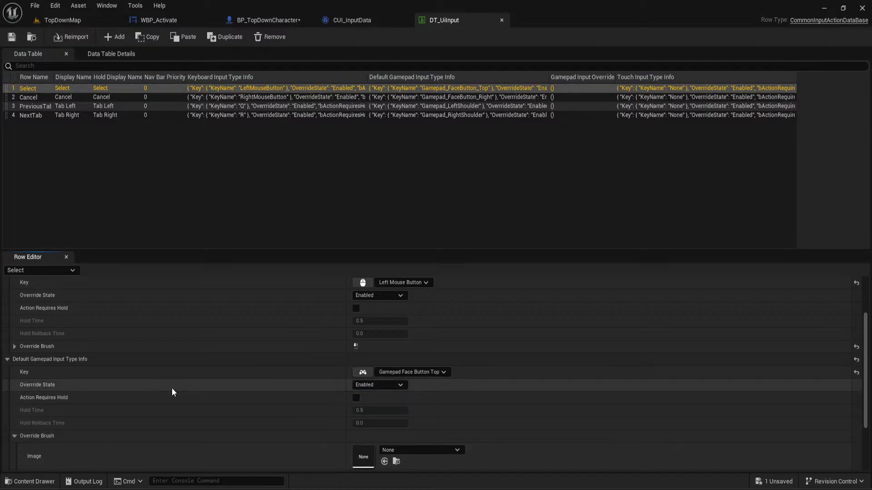
pyautogui.scroll(3, 172, 387)
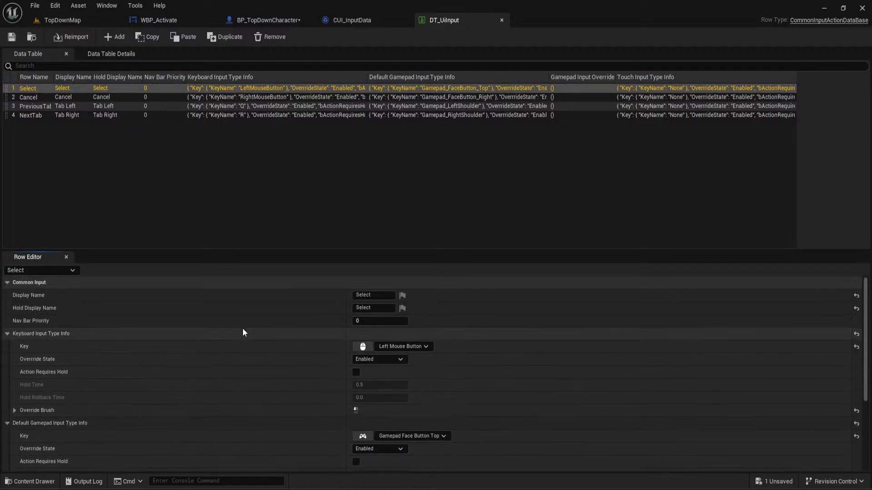
pyautogui.click(11, 36)
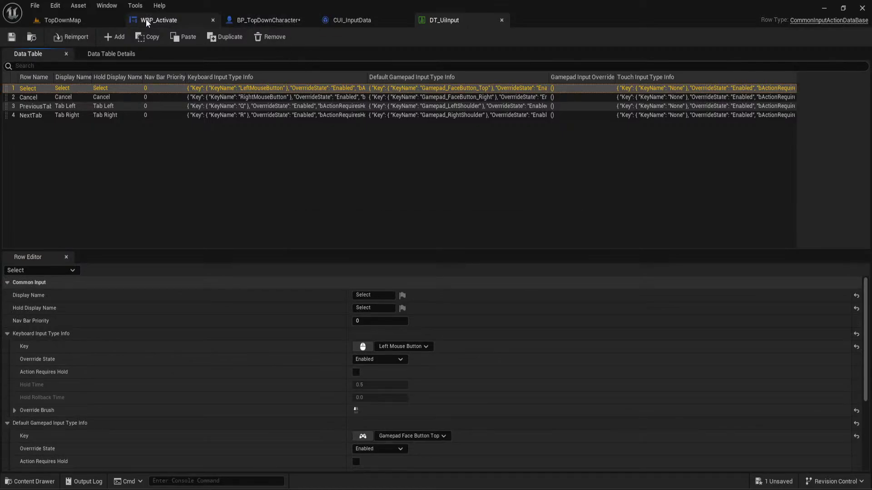
# Open the project's Common Input Settings and set Input Data to CUI_InputData
pyautogui.click(61, 19)
pyautogui.click(55, 5)
pyautogui.click(80, 141)
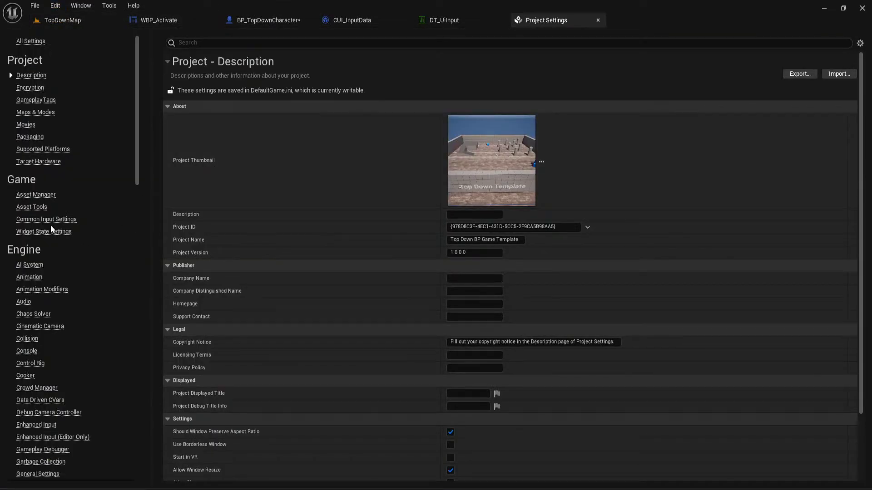
pyautogui.click(45, 219)
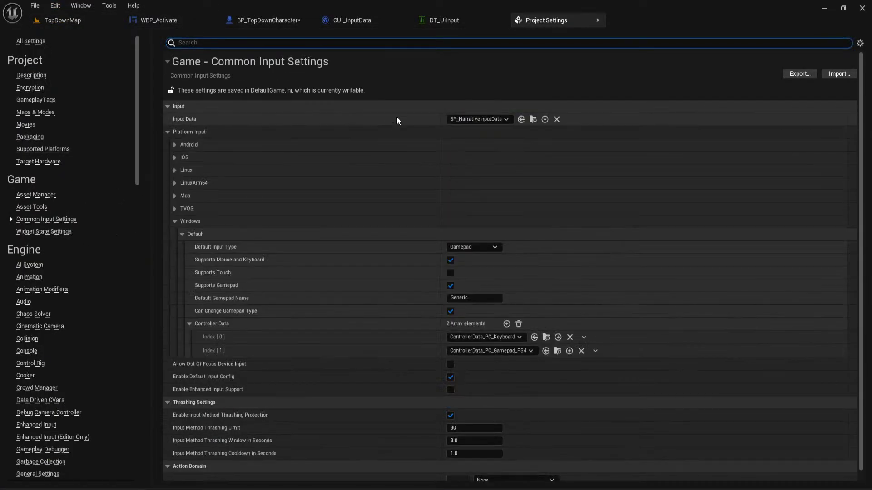
pyautogui.click(455, 123)
pyautogui.click(472, 162)
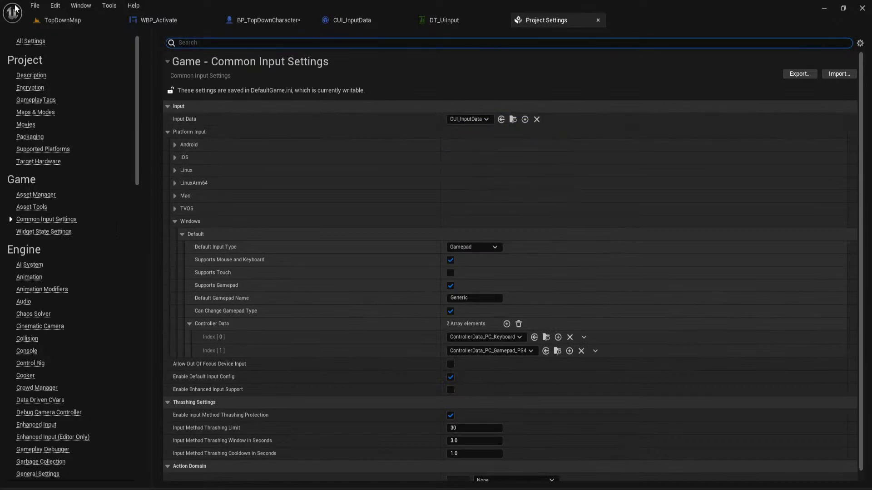
# Play the TopDownMap level to test the widget's Index buttons with the new input data, and stop the session
pyautogui.click(61, 20)
pyautogui.click(222, 37)
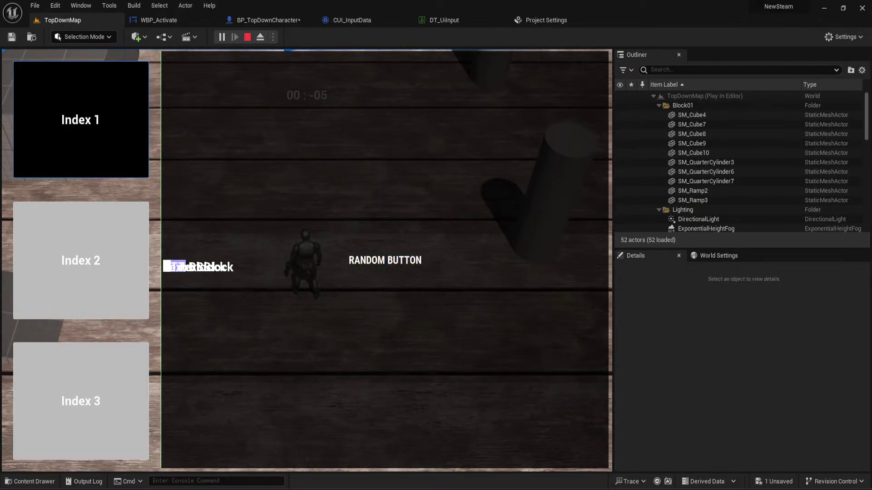
pyautogui.press('Escape')
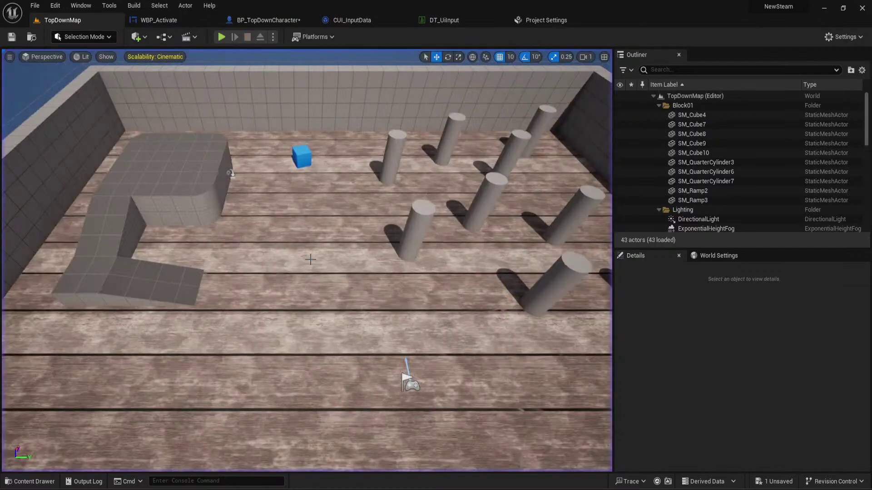
# Open the WBP_Next widget from the CommonUi folder and move BTN_Three above BTN_Two in the Vertical Box
pyautogui.click(30, 481)
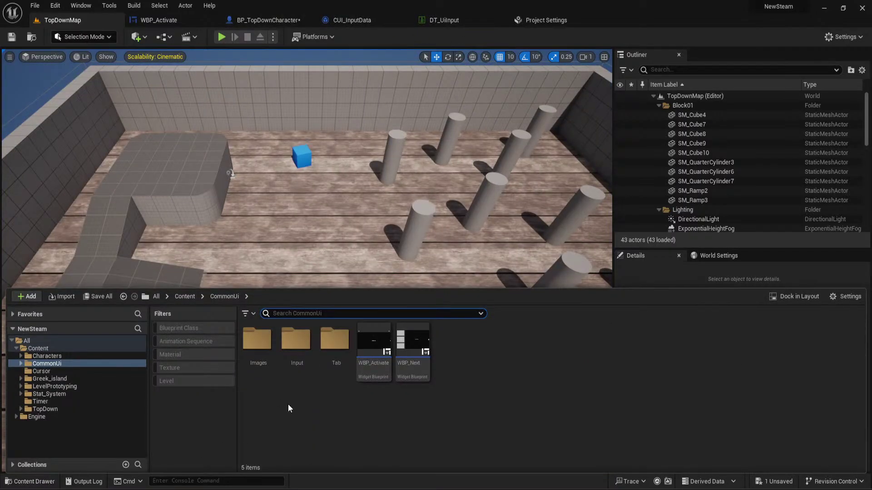
pyautogui.doubleClick(417, 347)
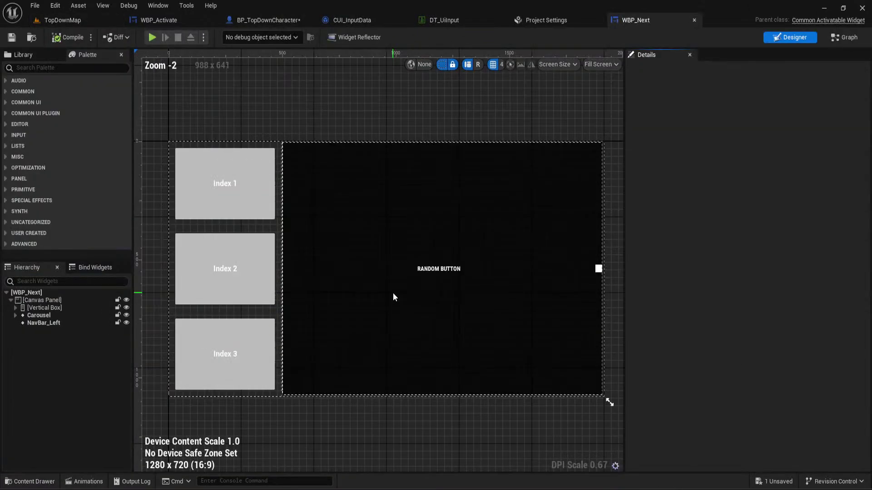
pyautogui.click(204, 271)
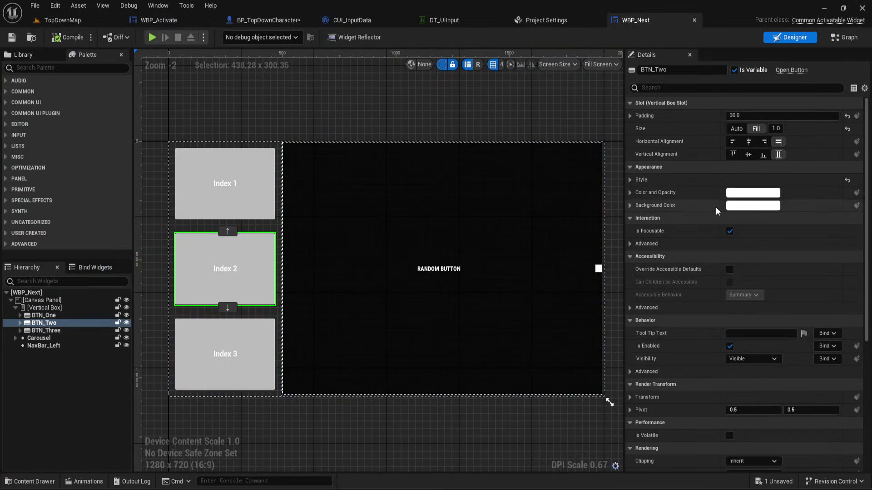
pyautogui.click(45, 331)
pyautogui.moveTo(45, 345); pyautogui.dragTo(27, 338)
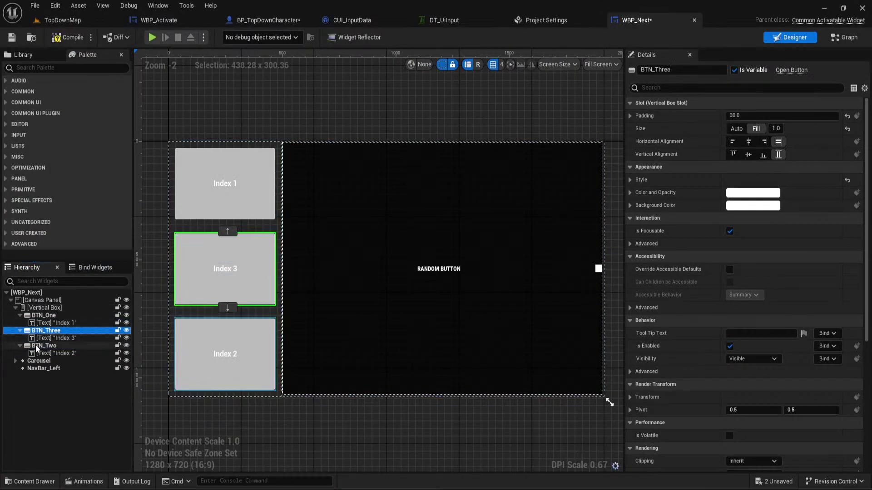
pyautogui.click(19, 346)
pyautogui.click(20, 331)
pyautogui.click(20, 315)
# Select BTN_One, BTN_Three and BTN_Two together and review their shared properties
pyautogui.click(44, 315)
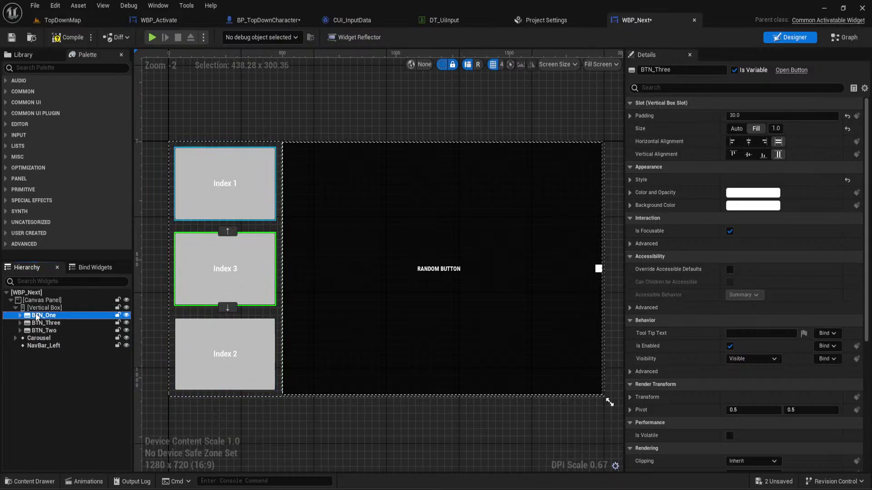
pyautogui.keyDown('shift'); pyautogui.click(42, 330); pyautogui.keyUp('shift')
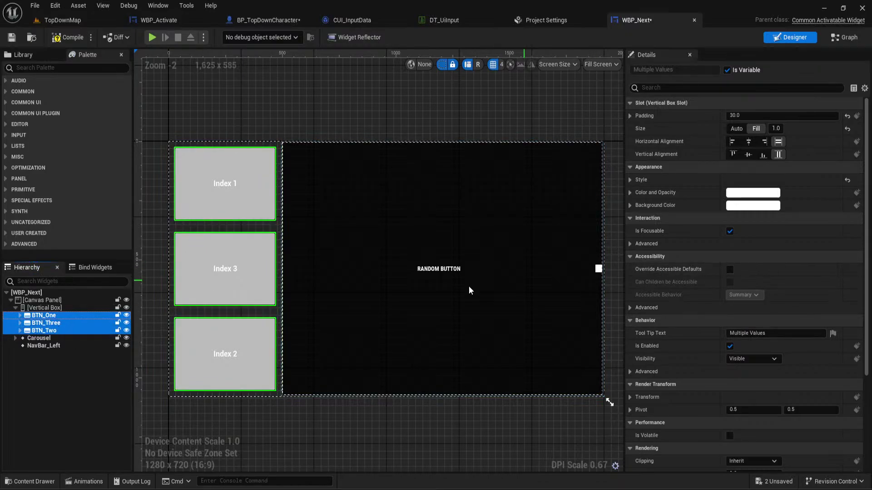
pyautogui.scroll(-5, 748, 238)
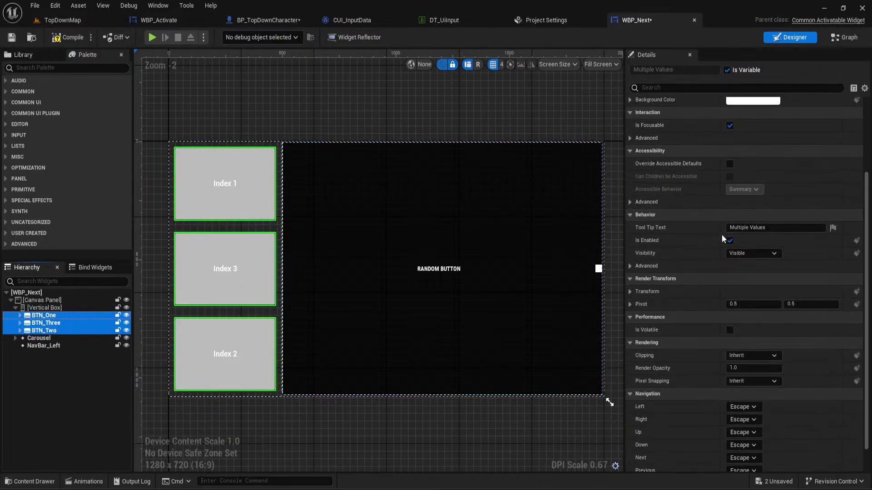
pyautogui.scroll(5, 722, 237)
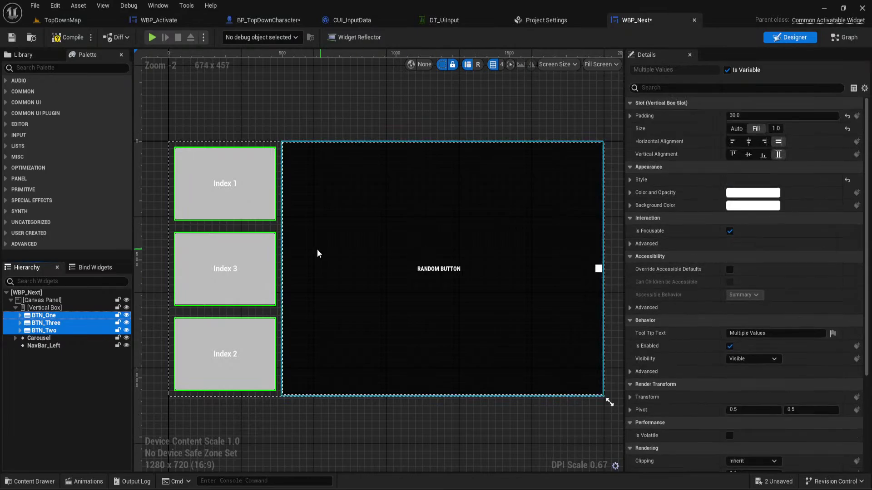
# Inspect the Carousel and its BTN_Random, Image and Image_1 children, and save the WBP_Next widget
pyautogui.click(396, 268)
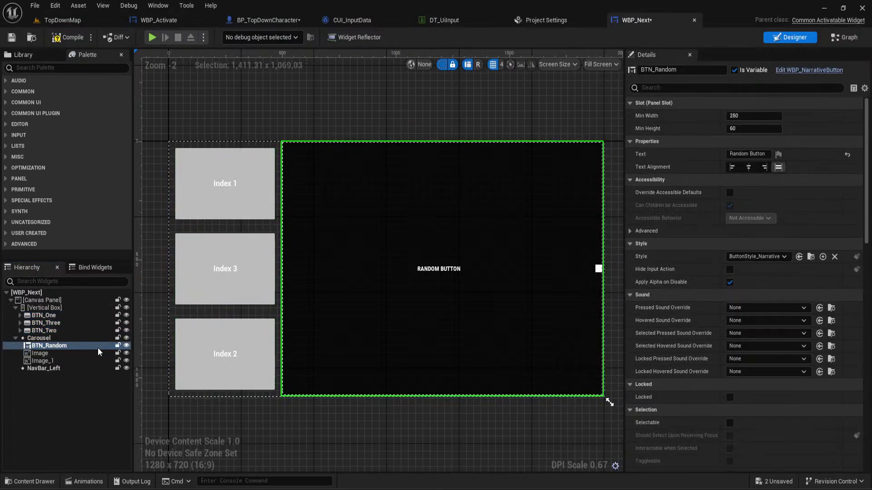
pyautogui.click(40, 353)
pyautogui.click(41, 361)
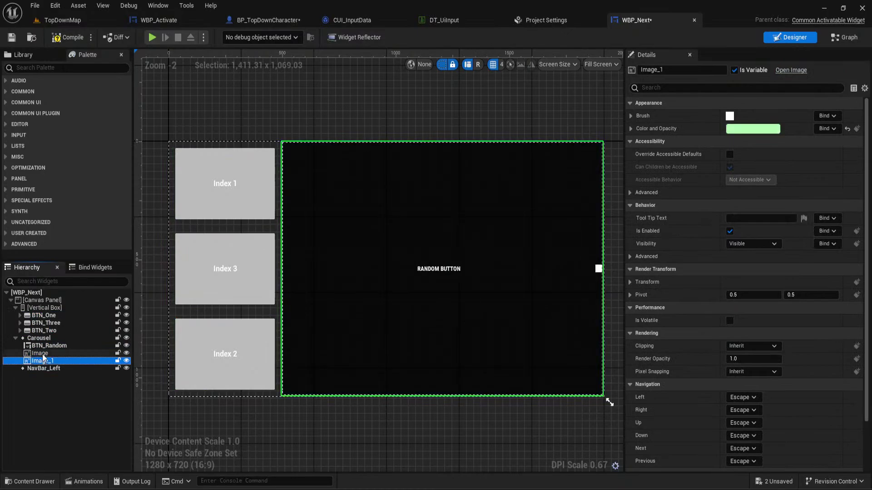
pyautogui.click(42, 353)
pyautogui.click(45, 340)
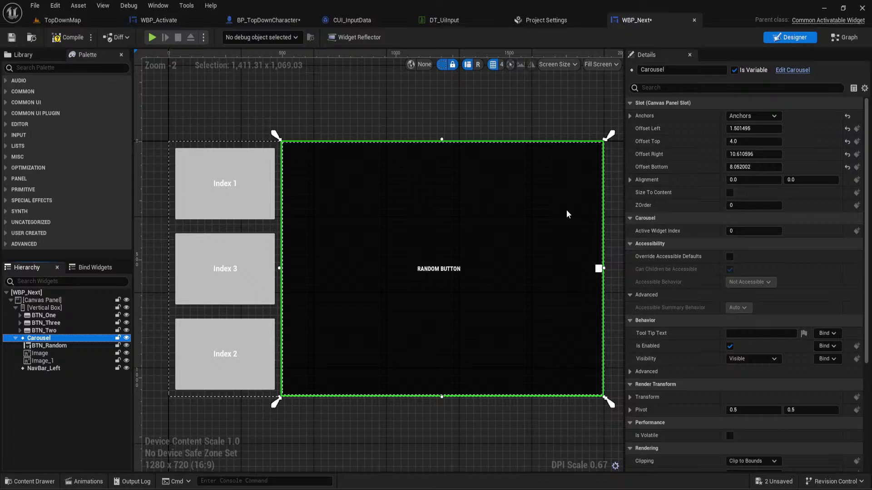
pyautogui.click(12, 38)
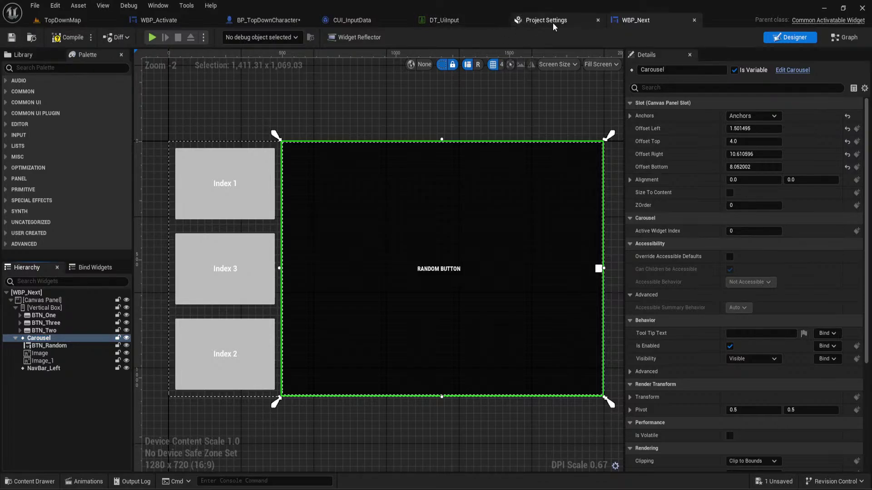
# In the Common Input Settings, move ControllerData_PC_Gamepad_PS4 to the first position in the Windows Controller Data array
pyautogui.click(535, 20)
pyautogui.scroll(-1, 428, 145)
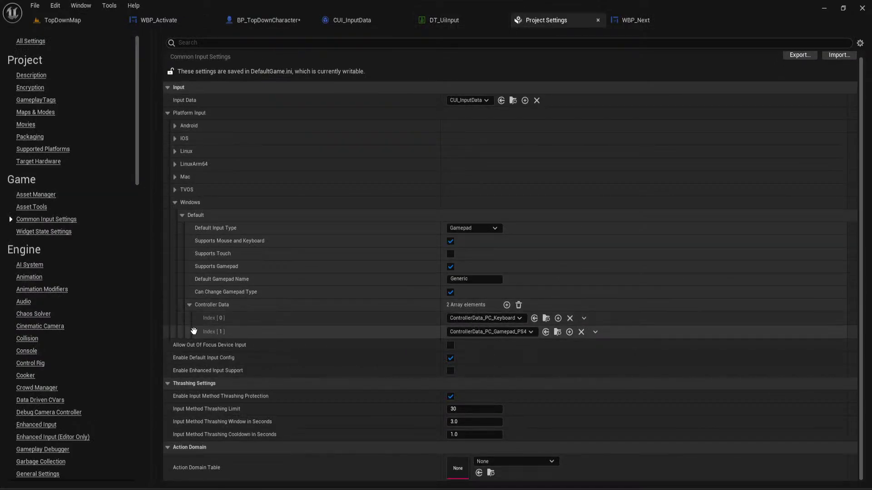
pyautogui.moveTo(165, 327); pyautogui.dragTo(167, 317)
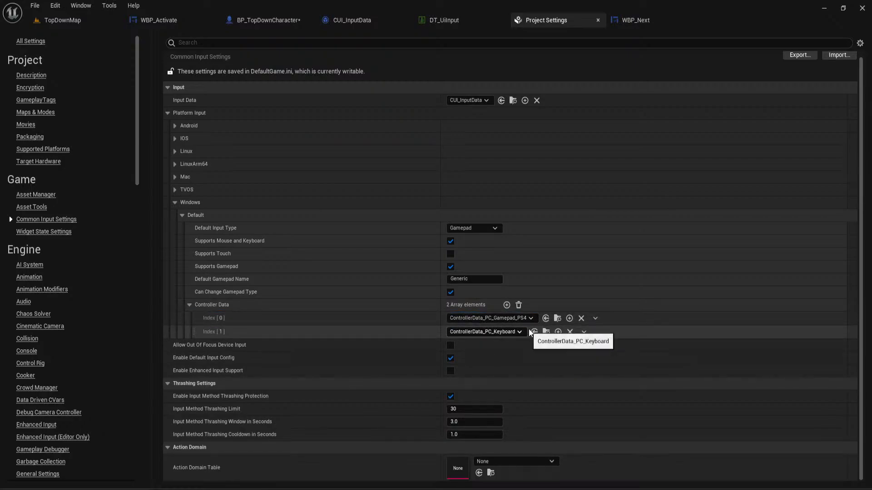
# Locate and open the ControllerData_PC_Gamepad_PS4 blueprint to review its gamepad settings and input brush mappings
pyautogui.click(557, 318)
pyautogui.doubleClick(387, 170)
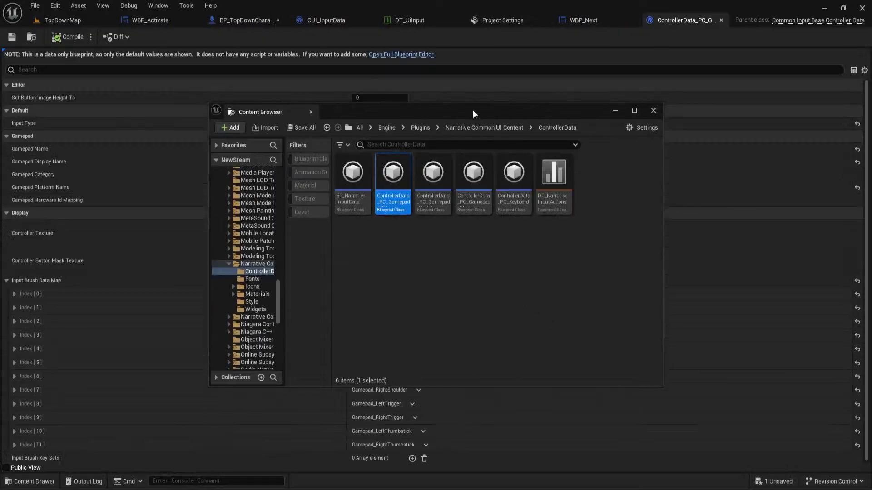
pyautogui.click(652, 112)
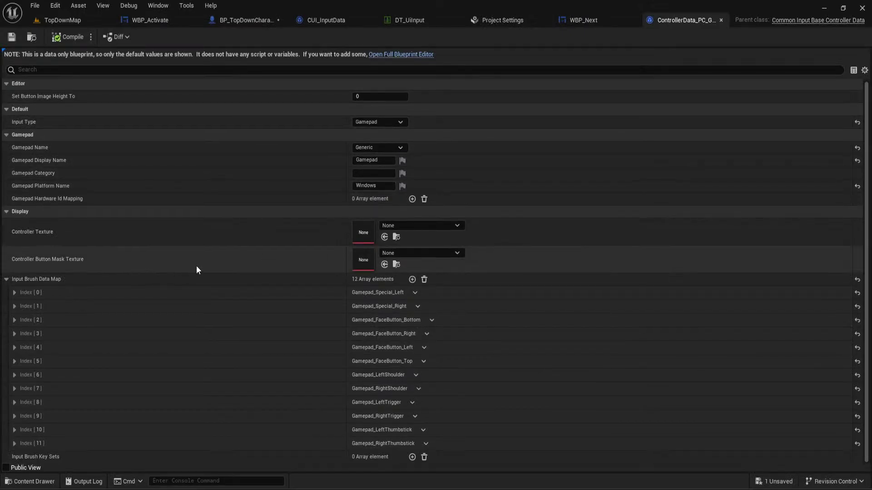
# Play the TopDownMap level again, move focus down through the reordered Index buttons, and stop the session
pyautogui.click(82, 19)
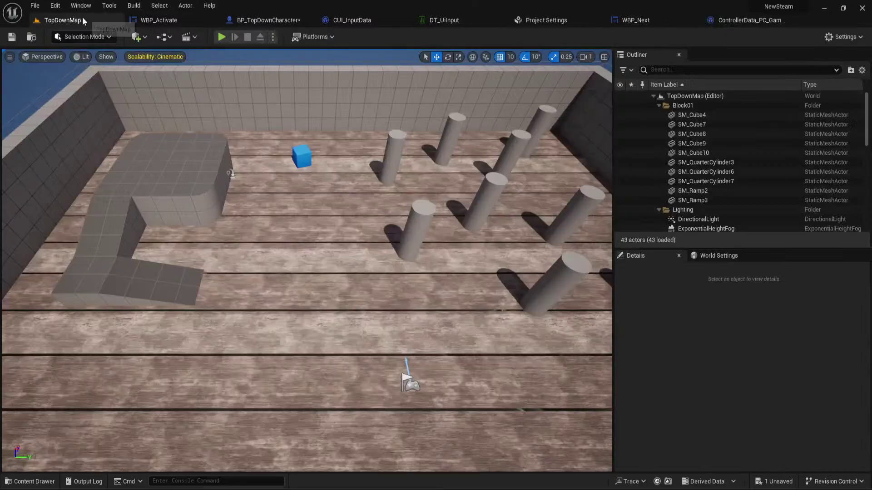
pyautogui.click(221, 36)
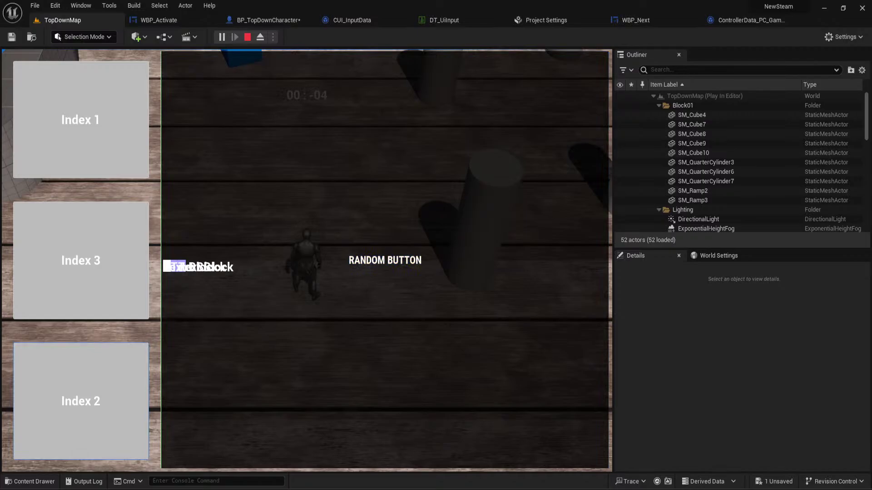
pyautogui.press('Down')
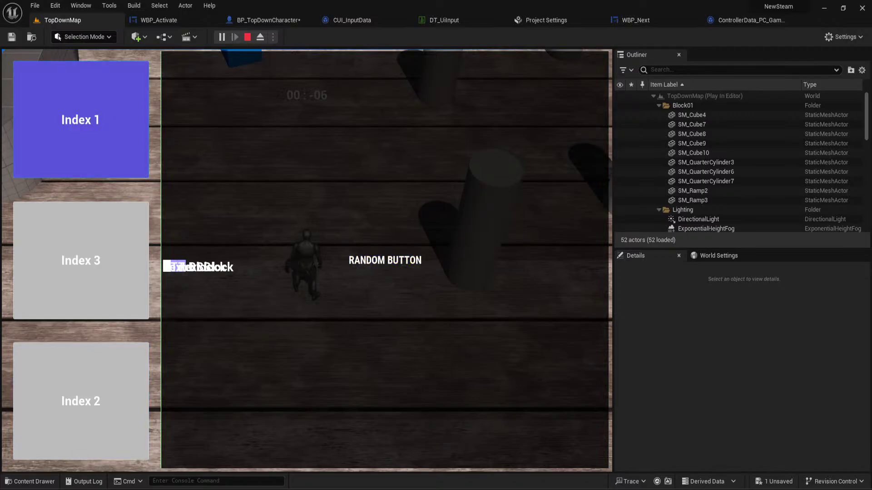
pyautogui.press('Escape')
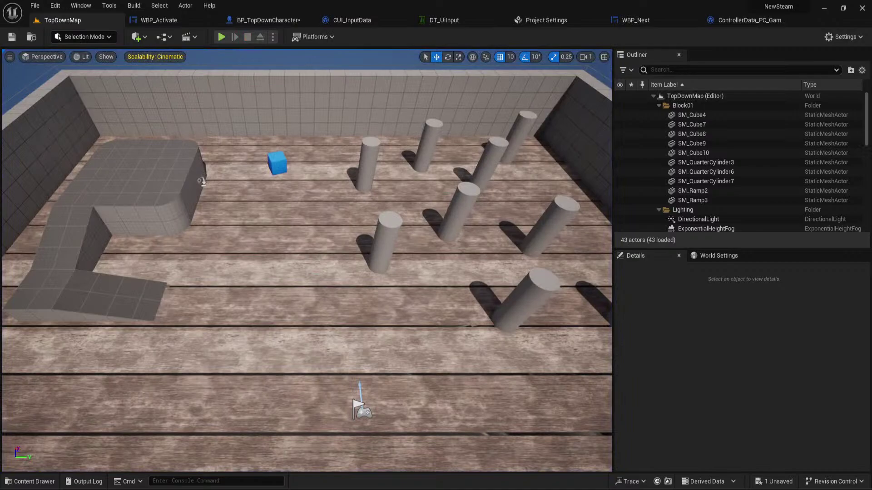
# Review the Default Click Action's data table and row in CUI_InputData, close that asset, and return to the TopDownMap level
pyautogui.click(252, 23)
pyautogui.click(322, 22)
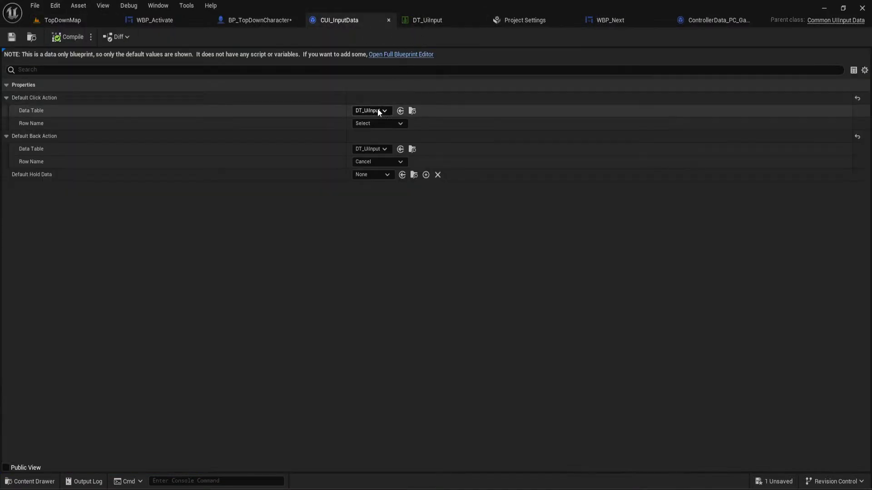
pyautogui.click(377, 123)
pyautogui.click(378, 124)
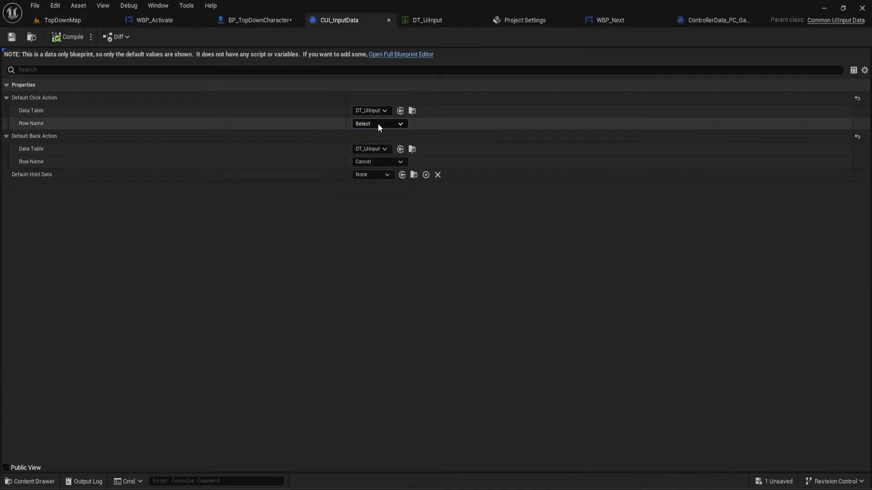
pyautogui.click(388, 20)
pyautogui.click(93, 20)
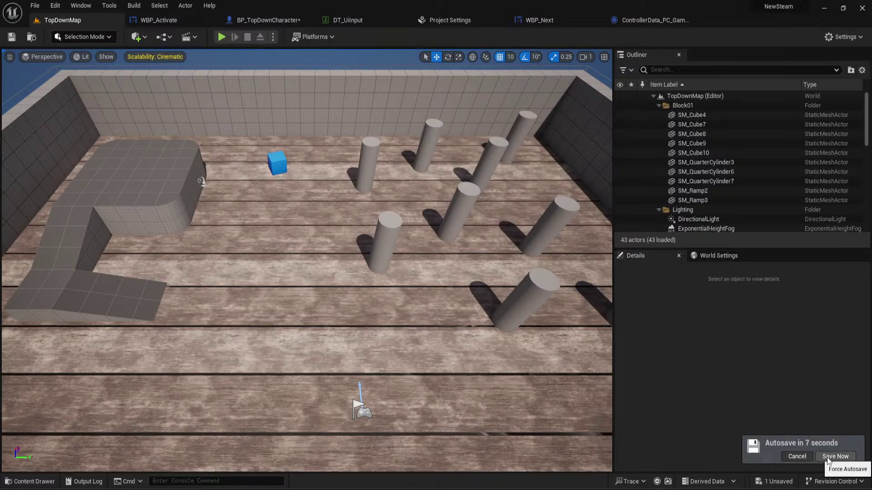
pyautogui.moveTo(586, 489)
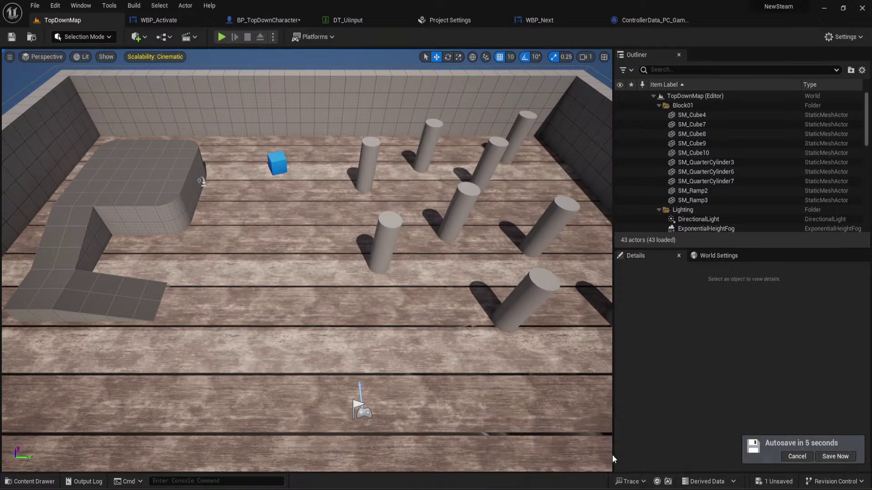
# Switch to the Epic Games Launcher and browse the marketplace's Free For The Month products
pyautogui.hotkey('alt', 'Tab')
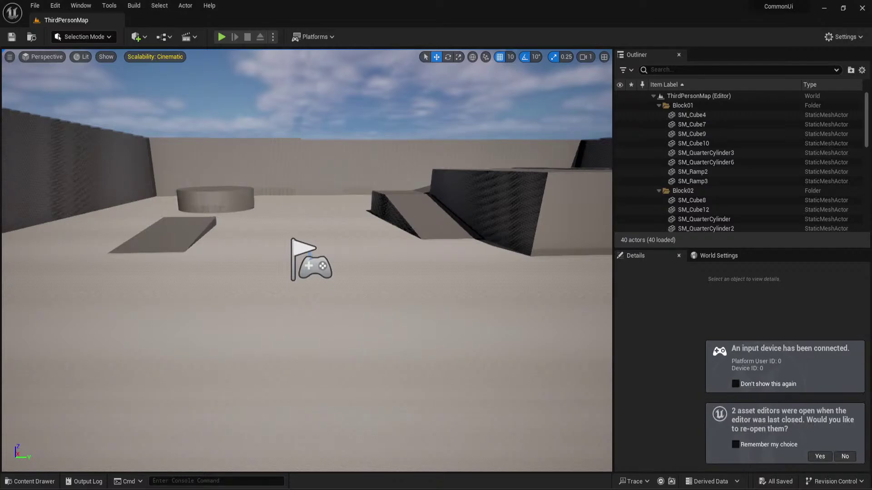
pyautogui.hotkey('alt', 'Tab')
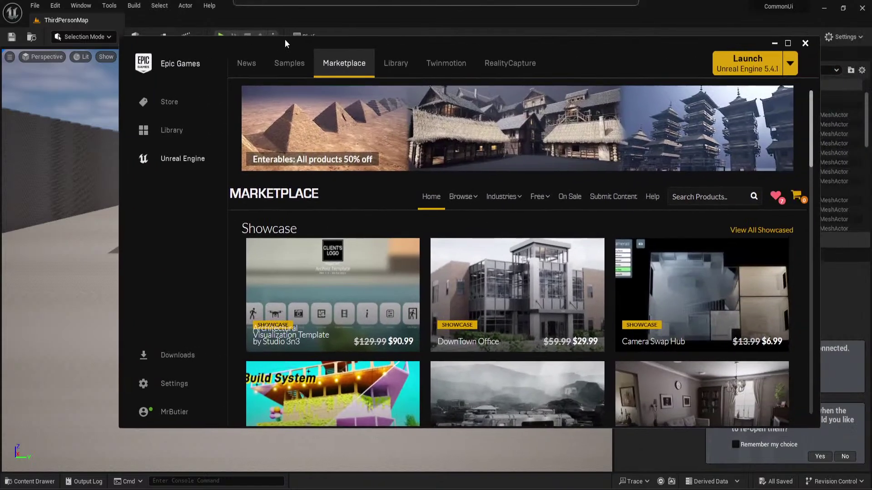
pyautogui.moveTo(537, 197)
pyautogui.click(575, 304)
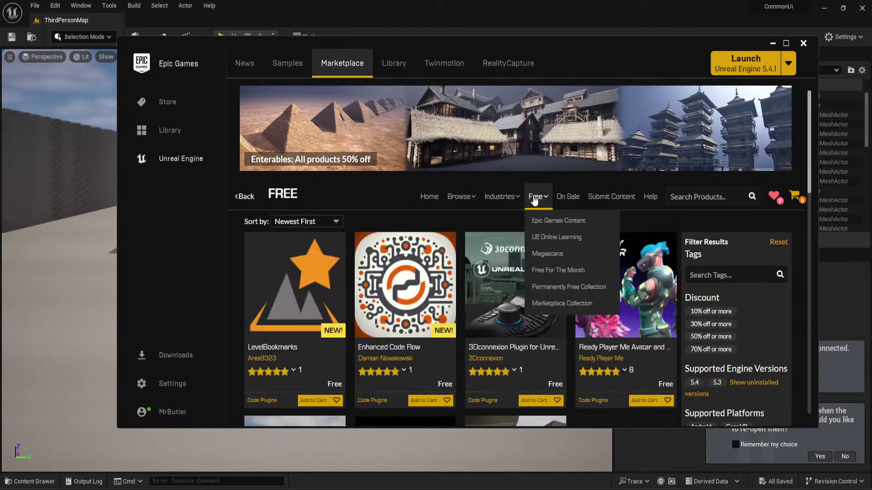
pyautogui.click(583, 269)
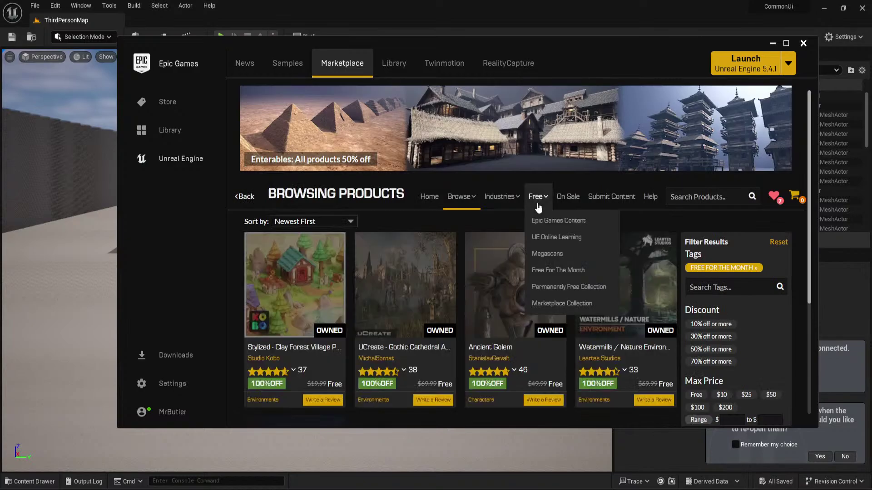
pyautogui.scroll(-5, 473, 220)
pyautogui.scroll(5, 471, 239)
pyautogui.moveTo(540, 200)
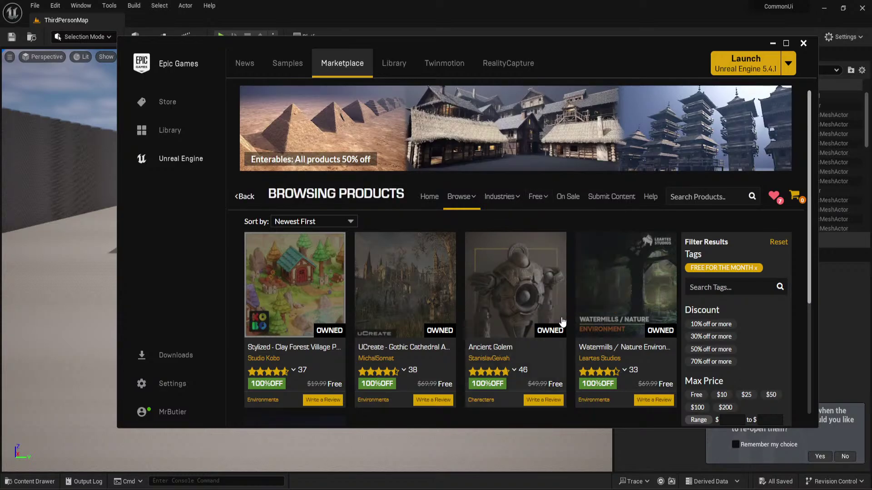
# Browse through the free products in the Marketplace Collection
pyautogui.click(561, 304)
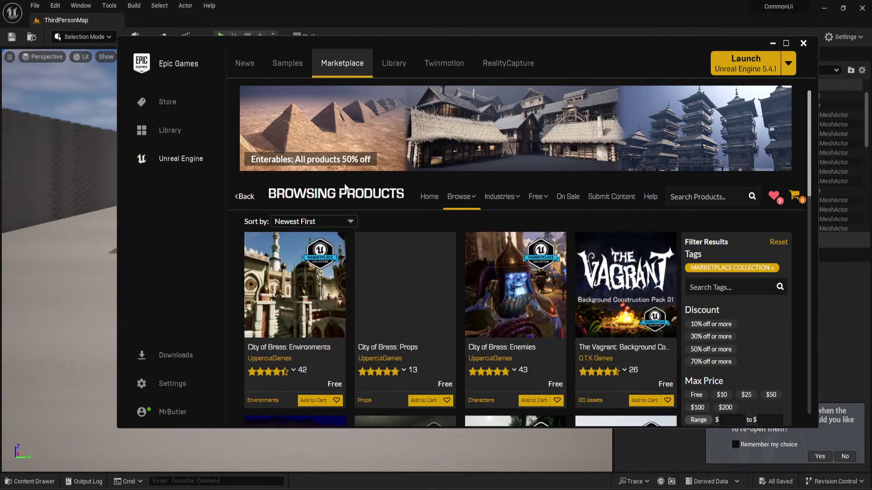
pyautogui.scroll(-2, 347, 181)
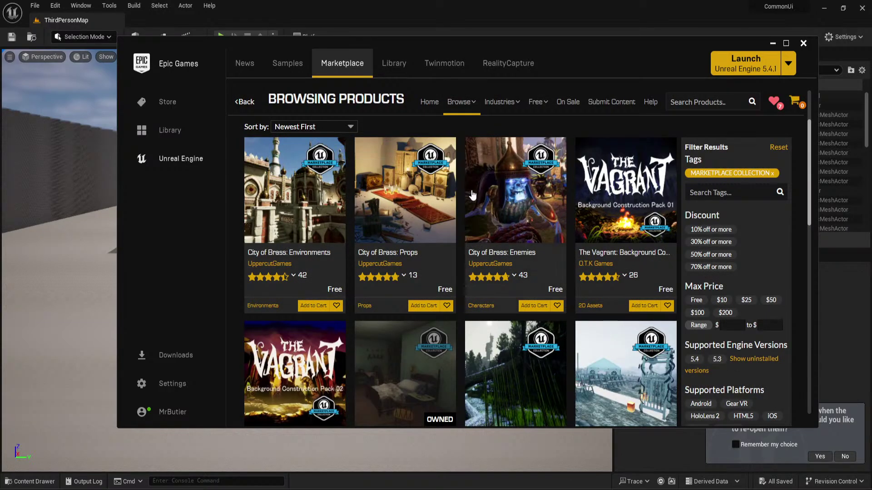
pyautogui.scroll(-5, 495, 190)
pyautogui.scroll(-4, 494, 190)
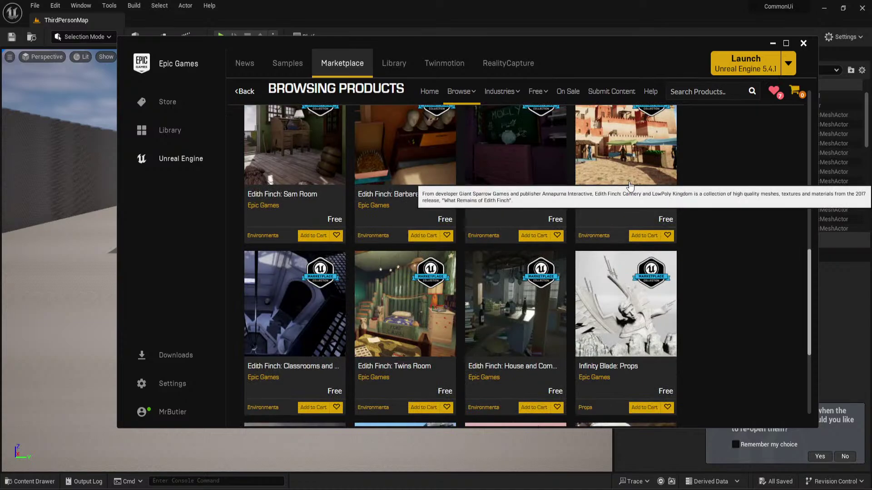
pyautogui.scroll(-4, 693, 202)
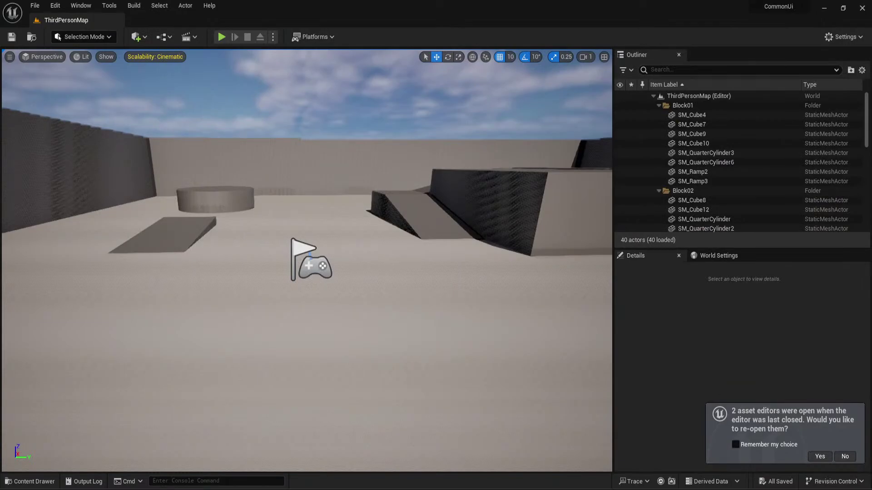
# In the CommonUi project, decline reopening the previous asset editors, open InputData, and open its Default Click Action's InputActionDataTable
pyautogui.click(844, 456)
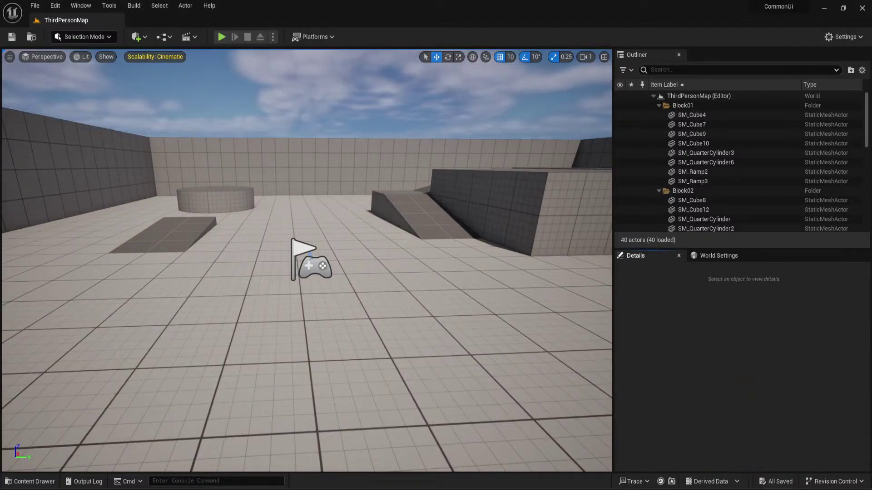
pyautogui.click(30, 482)
pyautogui.doubleClick(257, 341)
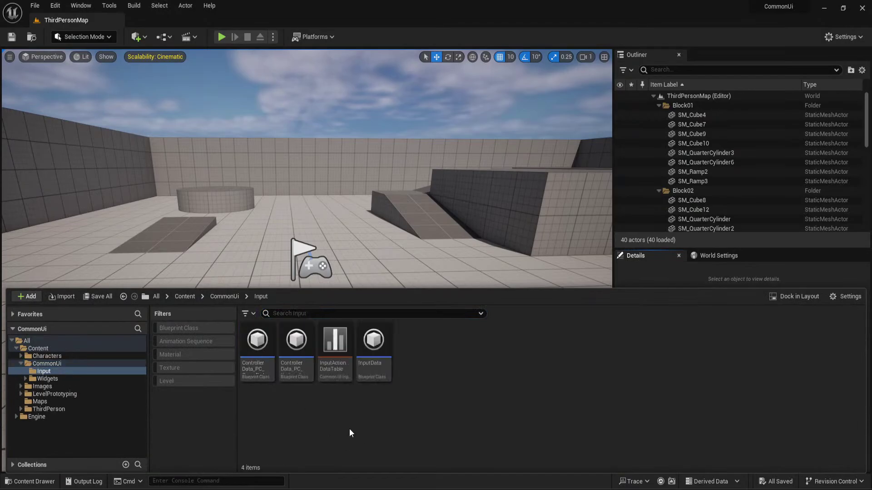
pyautogui.doubleClick(387, 371)
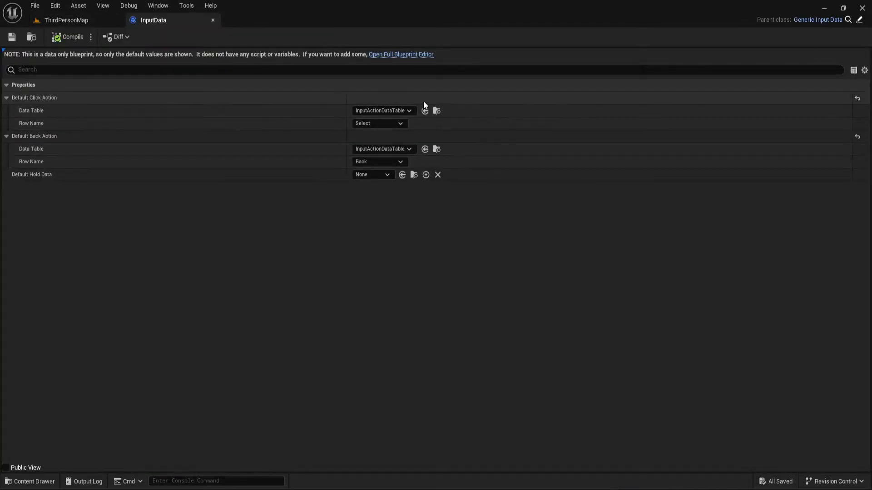
pyautogui.click(437, 111)
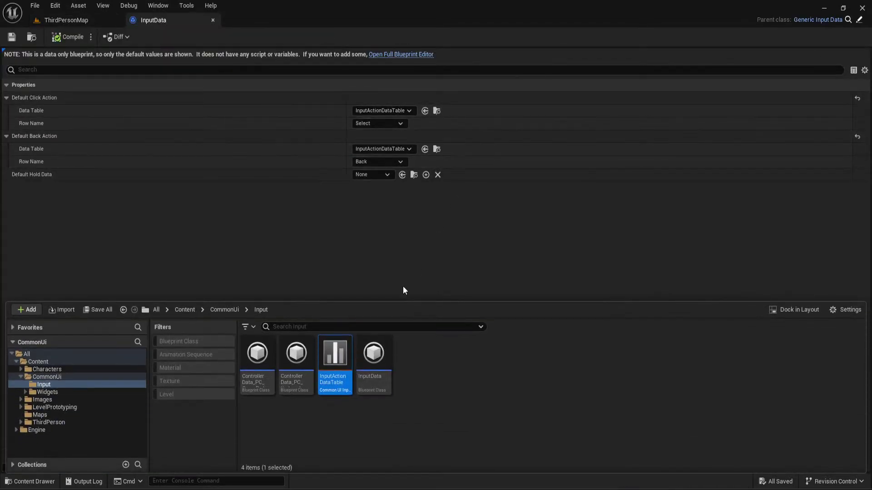
pyautogui.doubleClick(335, 359)
# Set the Select row's default gamepad key to Gamepad Face Button Top in InputActionDataTable and save the table
pyautogui.scroll(-3, 392, 295)
pyautogui.scroll(1, 390, 296)
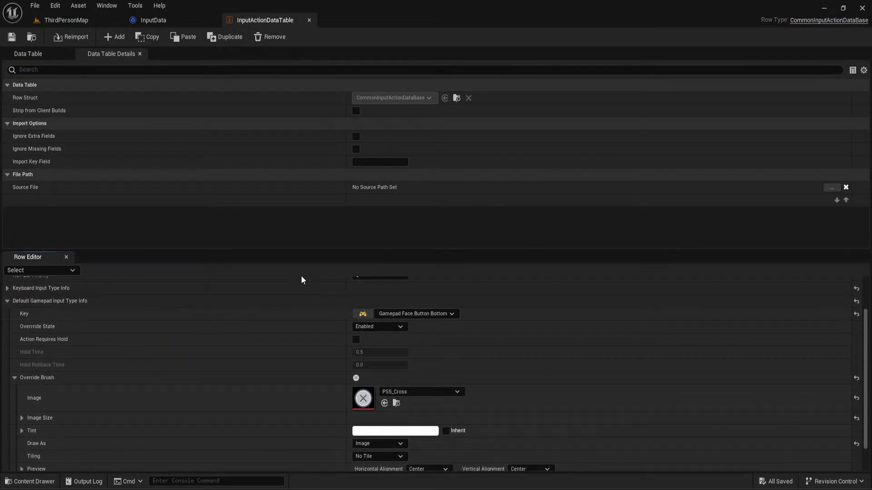
pyautogui.scroll(-1, 345, 317)
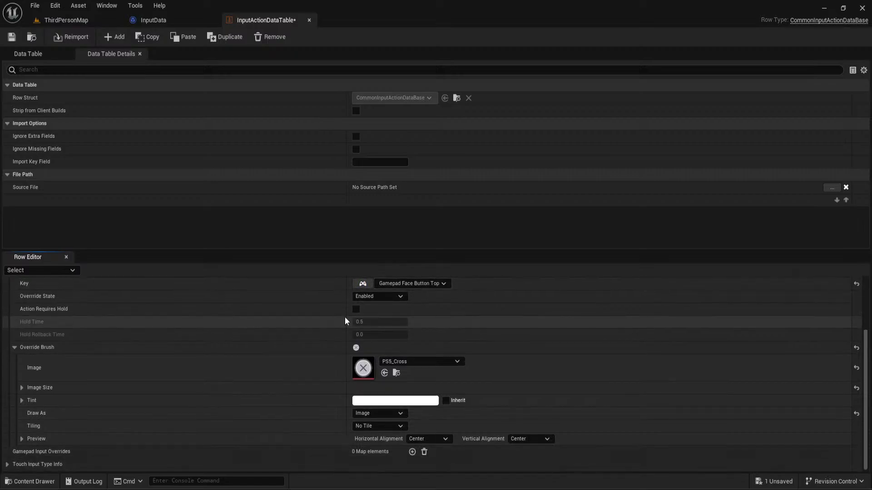
pyautogui.scroll(1, 346, 315)
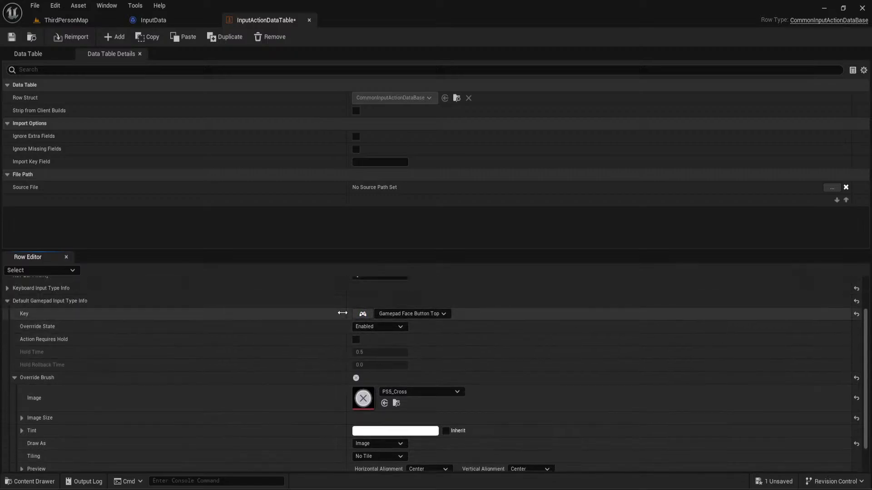
pyautogui.click(11, 37)
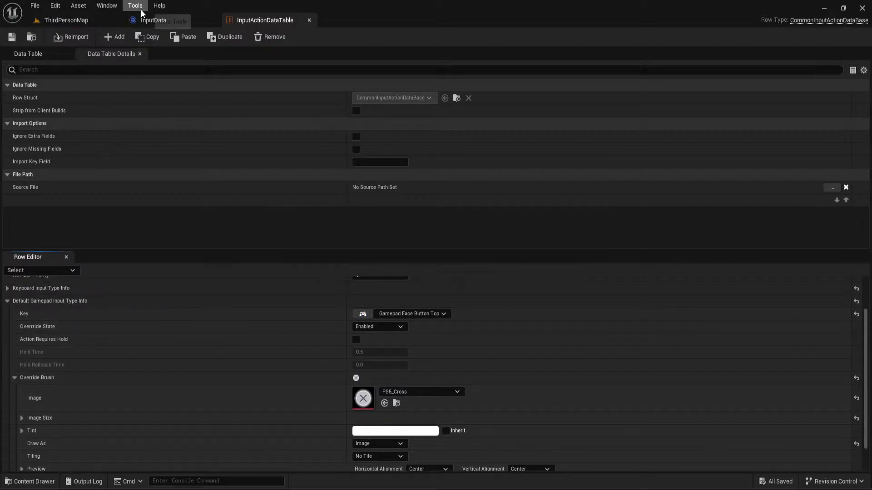
# Open ControllerData_PC_GamePad, set the Index 0 brush mapping's key to Gamepad Face Button Top, then compile and save it
pyautogui.click(148, 20)
pyautogui.click(30, 481)
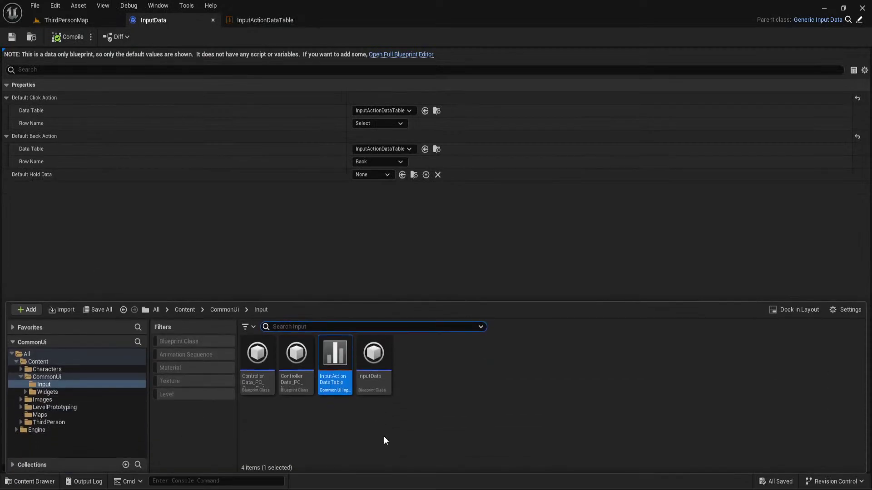
pyautogui.click(384, 436)
pyautogui.doubleClick(257, 356)
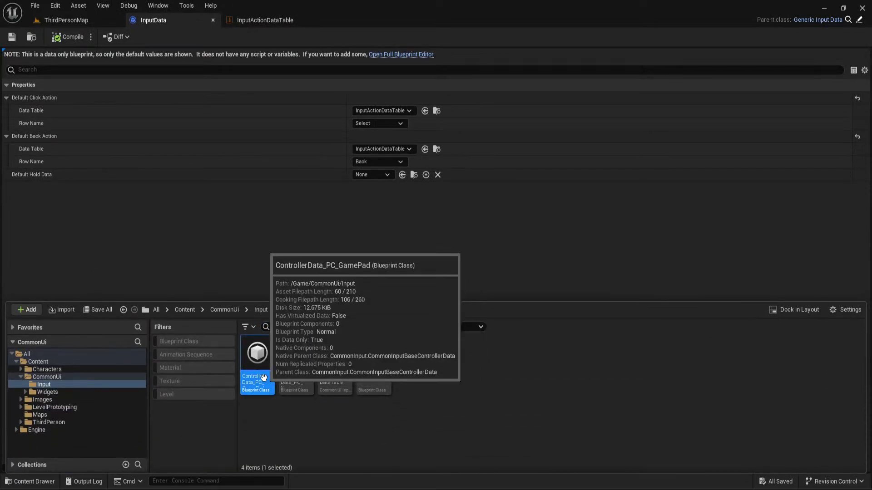
pyautogui.click(15, 293)
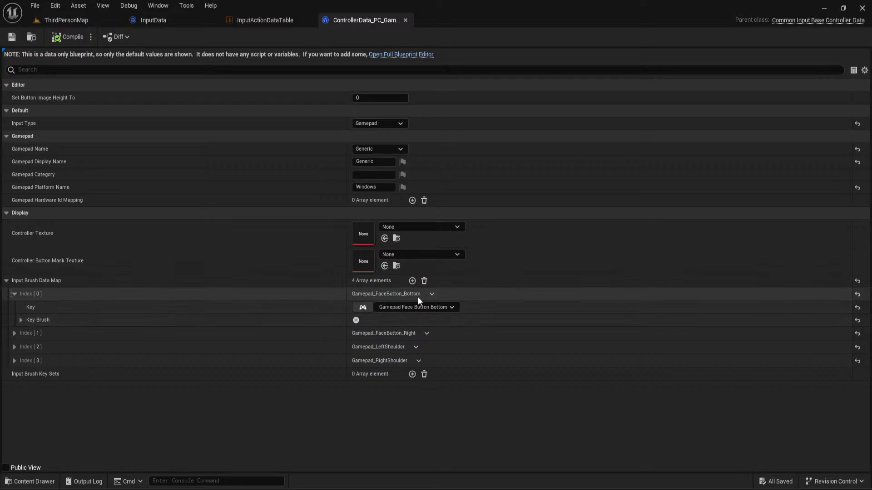
pyautogui.click(362, 307)
pyautogui.press('y')
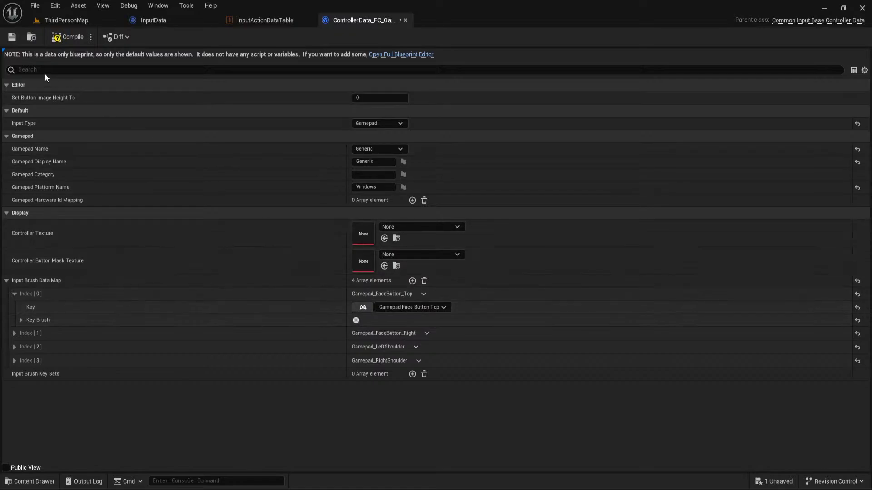
pyautogui.click(63, 37)
pyautogui.click(12, 38)
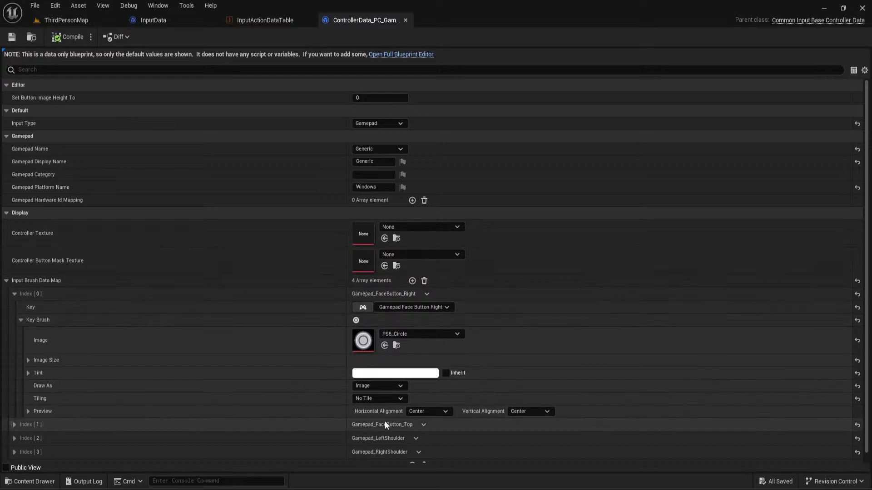
# Check the Gamepad_FaceButton_Top entry in the Input Brush Data Map and the Default Click Action in InputData
pyautogui.click(14, 424)
pyautogui.scroll(-2, 327, 386)
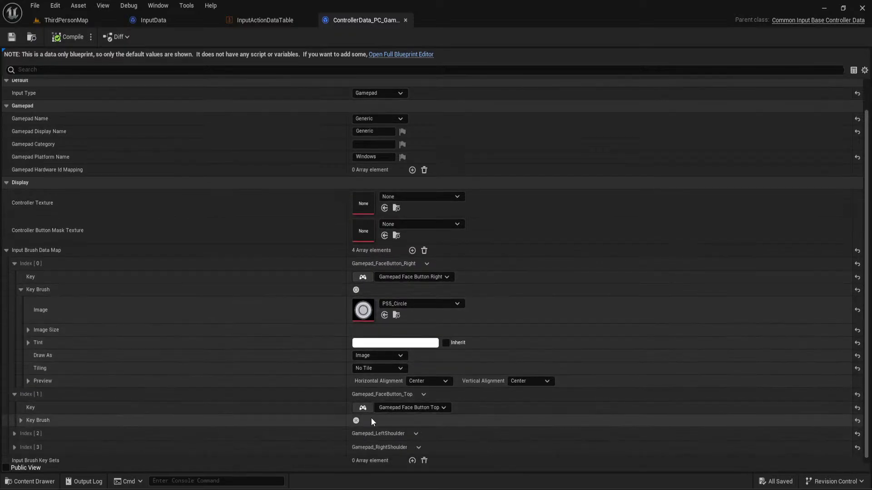
pyautogui.click(67, 20)
pyautogui.click(195, 20)
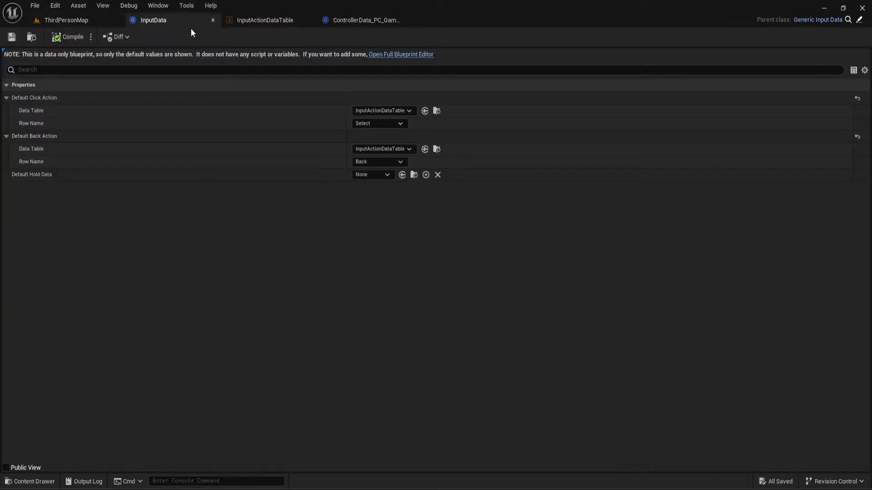
# Open the PC_Player blueprint from the ThirdPerson Blueprints folder and review its BeginPlay event graph
pyautogui.click(78, 20)
pyautogui.click(49, 483)
pyautogui.click(45, 409)
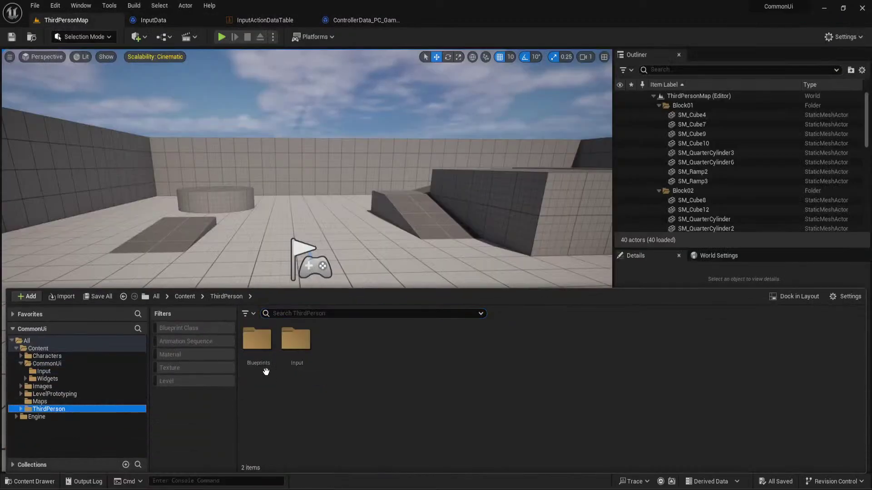
pyautogui.doubleClick(256, 340)
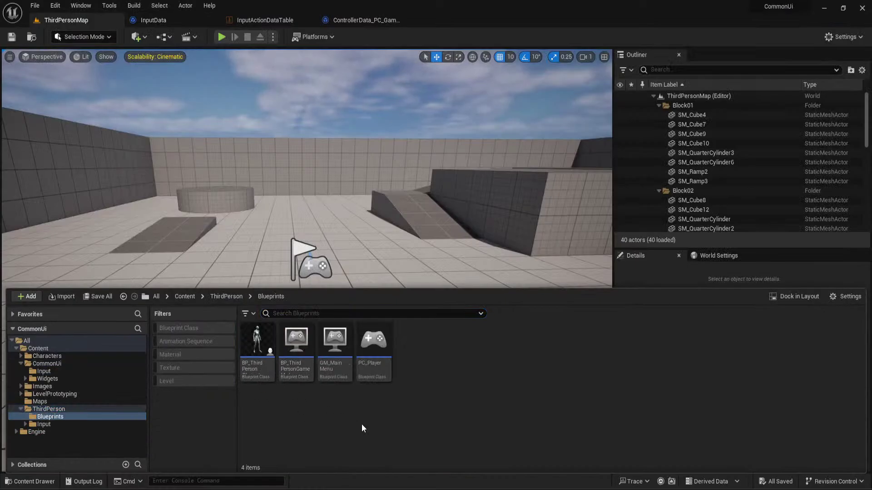
pyautogui.doubleClick(383, 363)
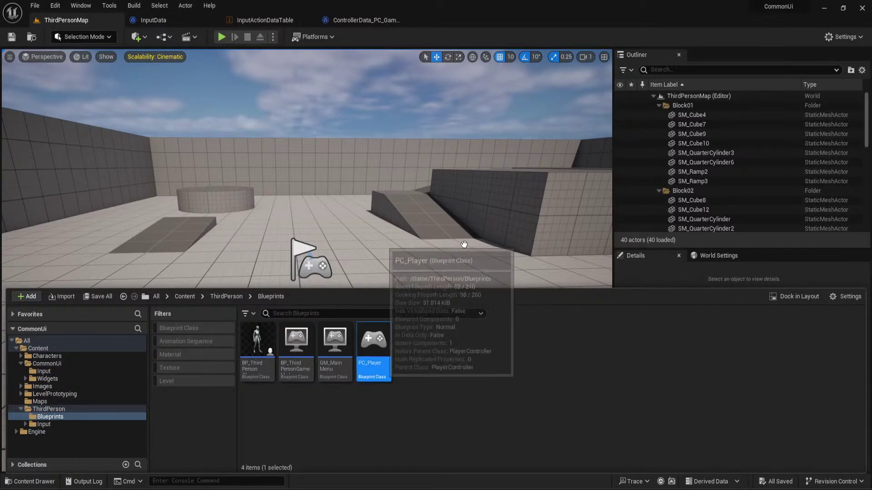
pyautogui.scroll(-3, 426, 231)
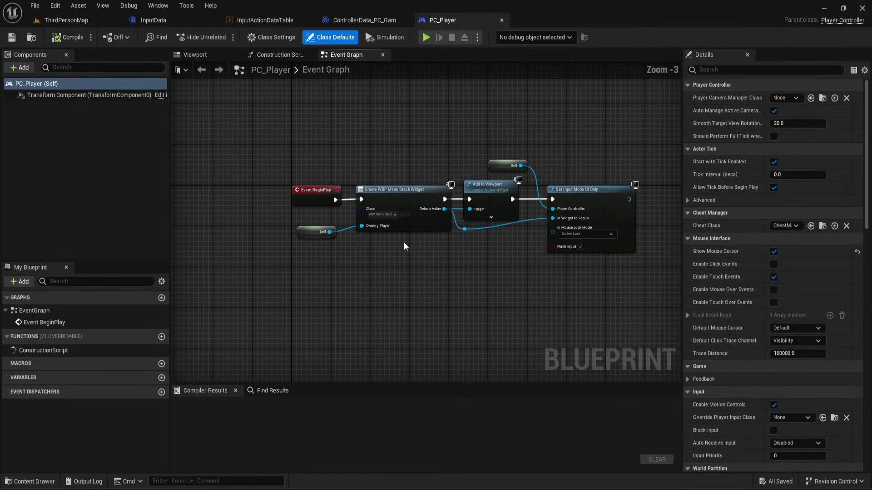
# Return to the ThirdPersonMap level, play it briefly, and stop the session
pyautogui.click(75, 20)
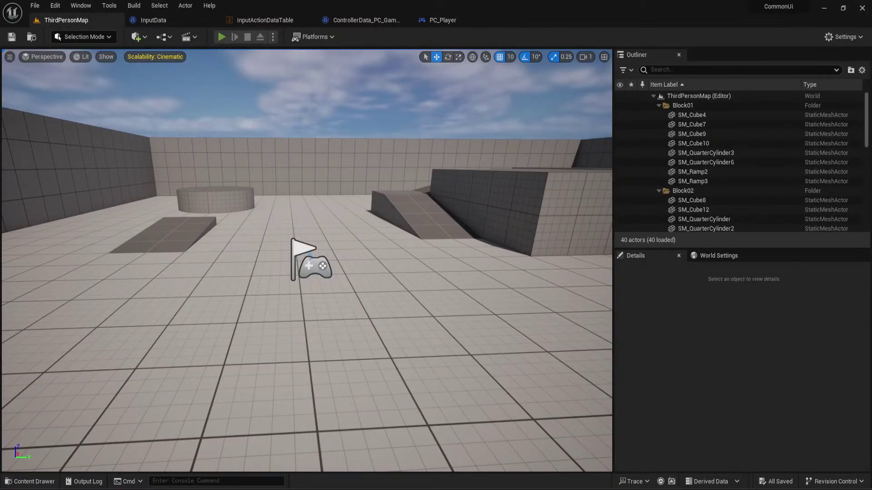
pyautogui.hotkey('alt', 'p')
pyautogui.press('Escape')
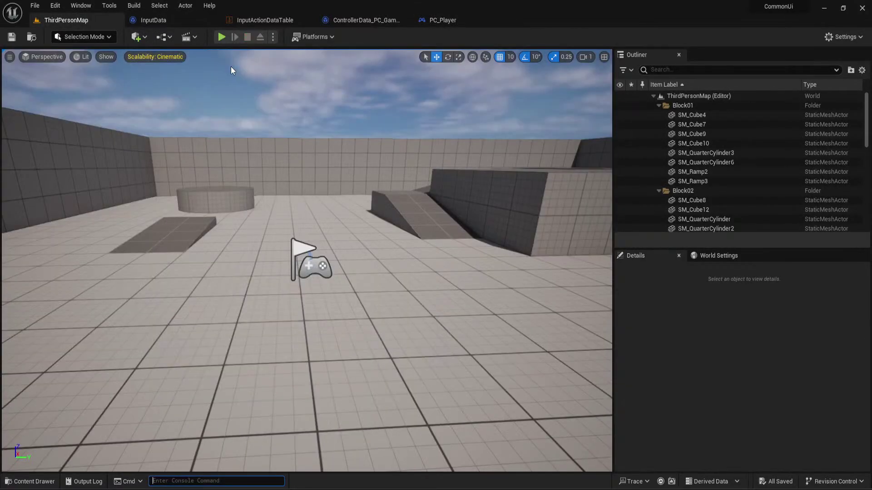
# Show the World Settings and open the MainMenu level from the Maps folder
pyautogui.click(715, 256)
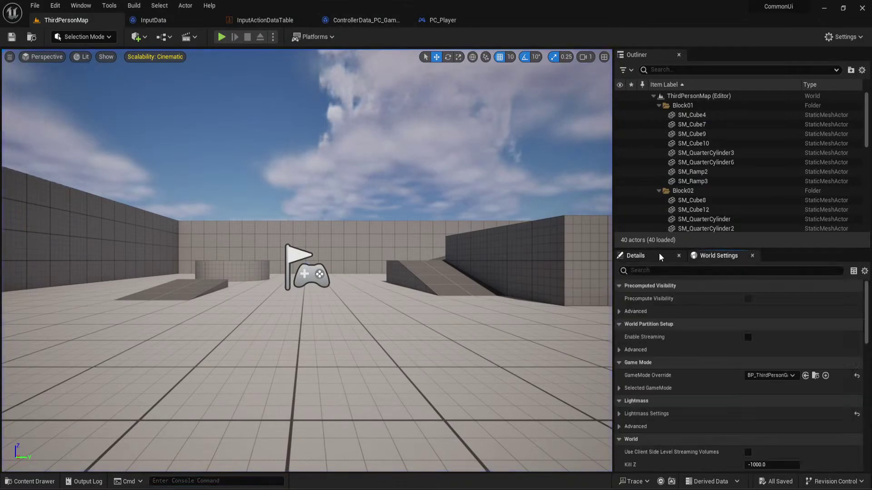
pyautogui.click(30, 482)
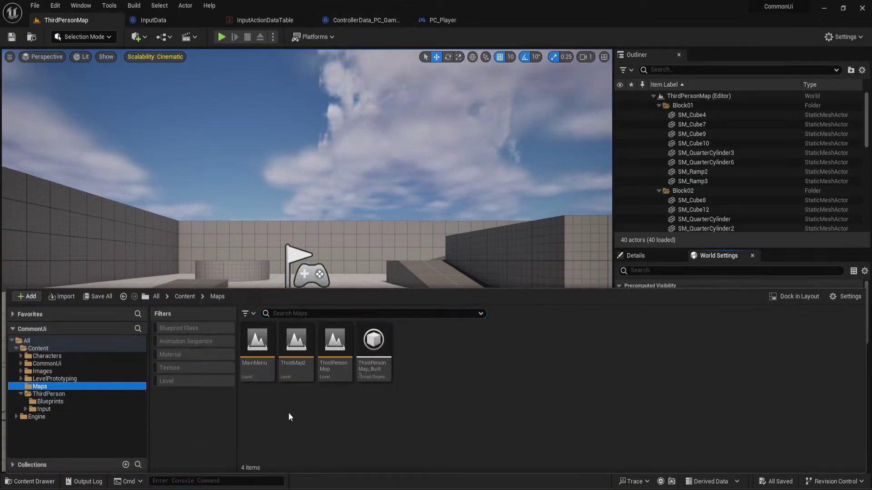
pyautogui.doubleClick(263, 370)
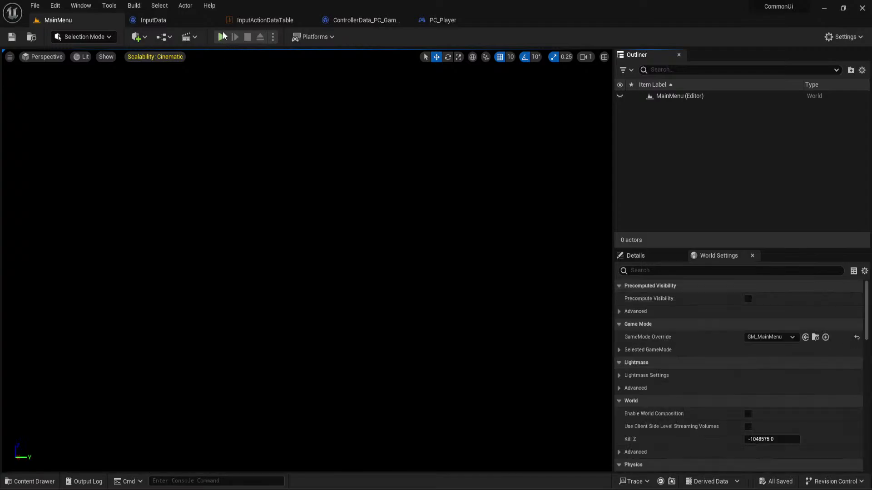
# Play the MainMenu level, move focus back and forth between the menu buttons, and activate the Play button
pyautogui.click(221, 37)
pyautogui.press('Right')
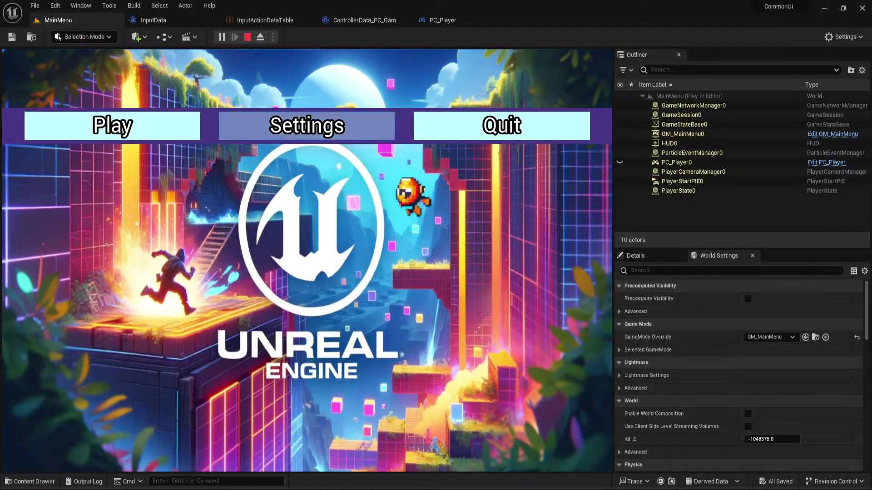
pyautogui.press('Left')
pyautogui.press('Right')
pyautogui.press('Left')
pyautogui.press('Left')
pyautogui.press('Right')
pyautogui.press('Left')
pyautogui.press('Return')
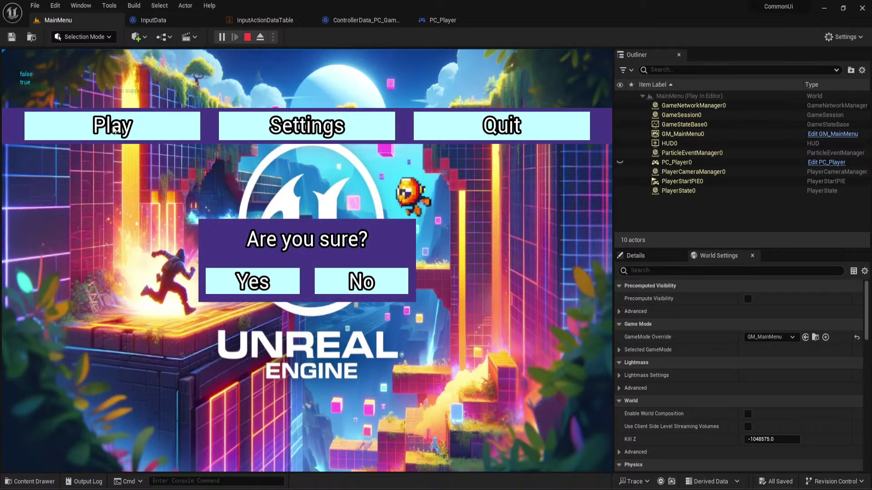
# Decline the "Are you sure?" dialog with No and move focus back and forth between the Settings, Quit and Play buttons
pyautogui.press('Right')
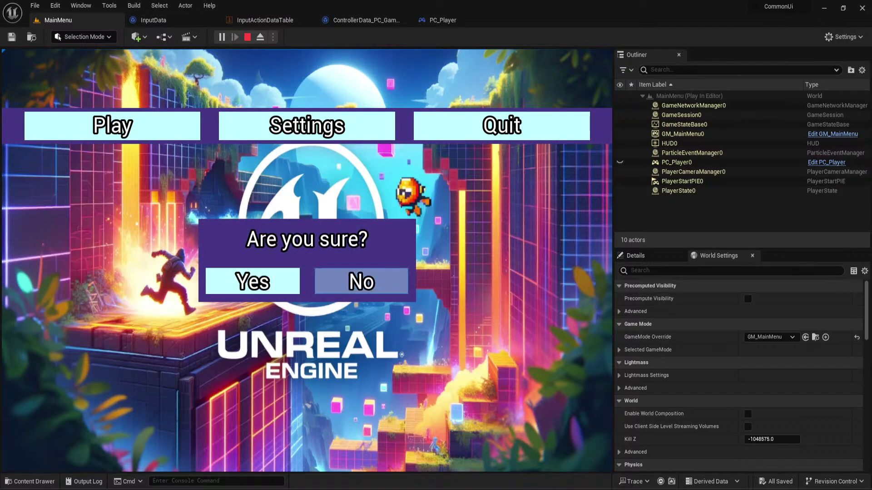
pyautogui.press('Return')
pyautogui.press('Right')
pyautogui.press('Right')
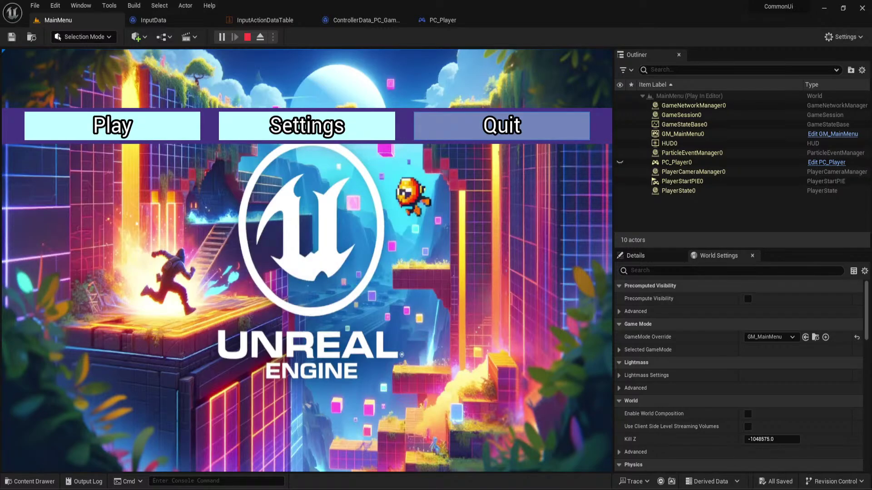
pyautogui.press('Left')
pyautogui.press('Left')
pyautogui.press('Right')
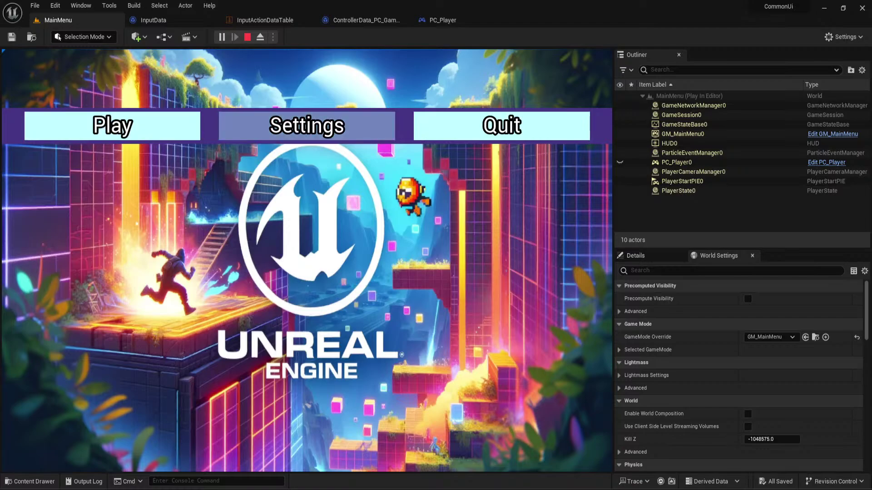
# Bring up the confirmation dialog from the Quit button, shift focus between Yes and No, and choose No
pyautogui.press('Right')
pyautogui.press('Return')
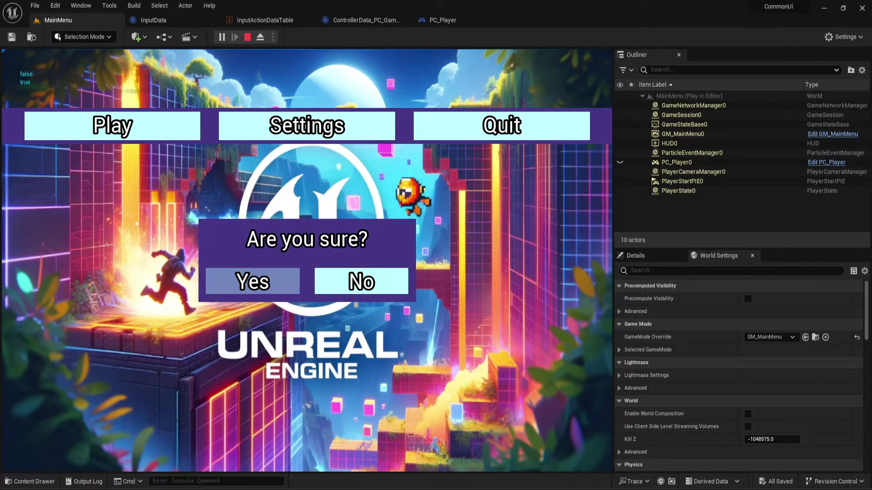
pyautogui.press('Left')
pyautogui.press('Right')
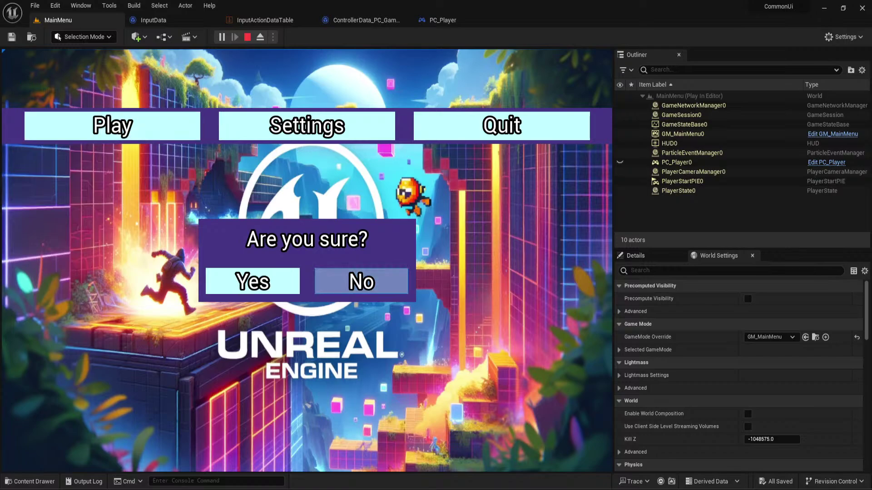
pyautogui.press('Return')
# Cycle focus through the main menu buttons to Quit, activate it, and end the play session
pyautogui.press('Right')
pyautogui.press('Right')
pyautogui.press('Right')
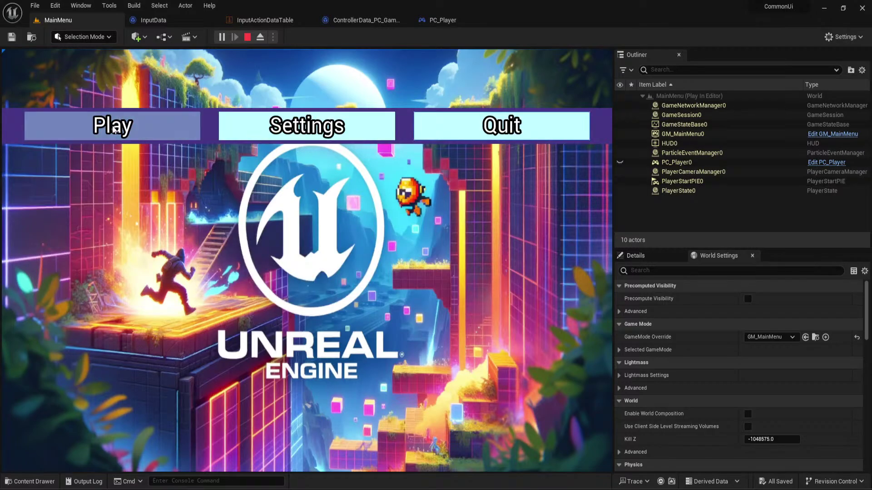
pyautogui.press('Left')
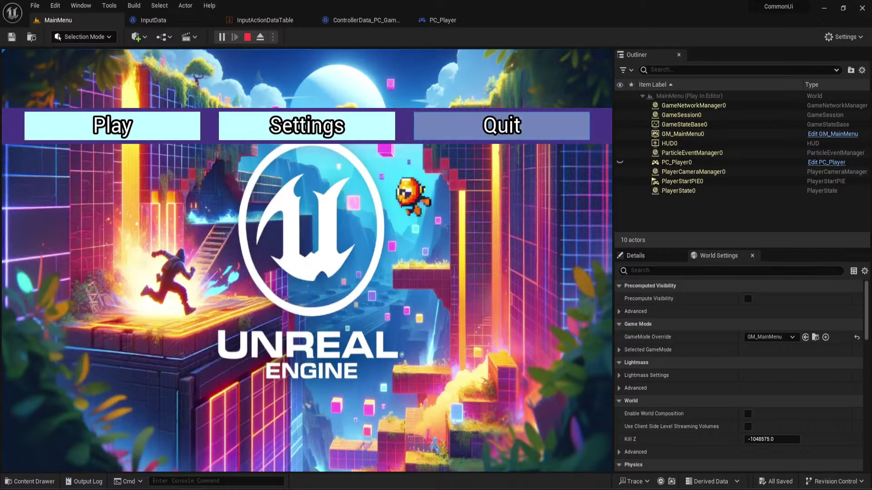
pyautogui.press('Return')
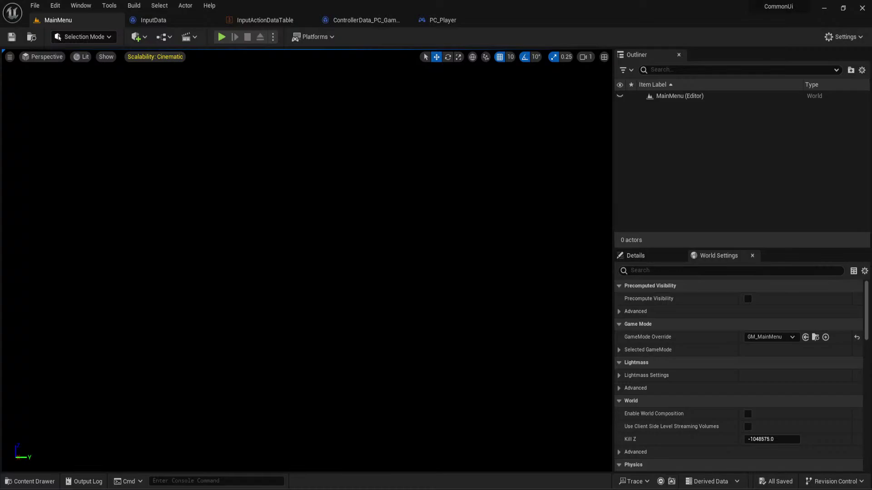
# Open the Windows notification center, clear all notifications, and close it again
pyautogui.press('super+n')
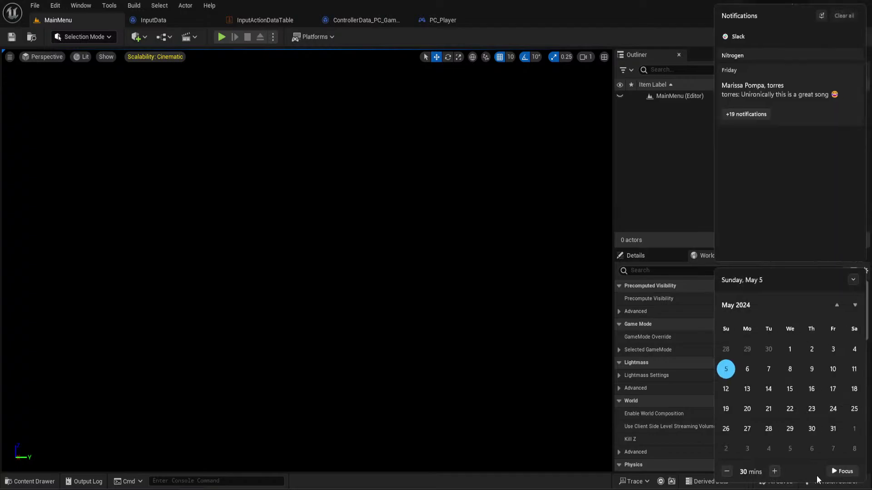
pyautogui.click(856, 57)
pyautogui.click(862, 56)
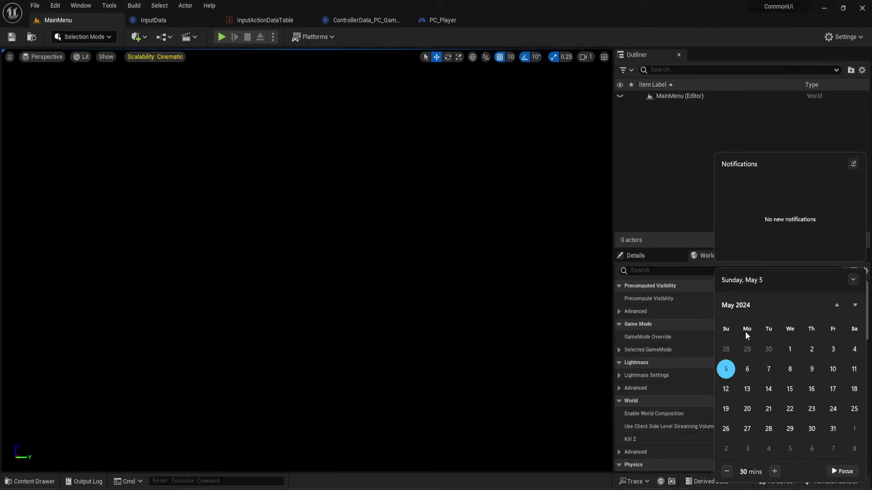
pyautogui.click(681, 192)
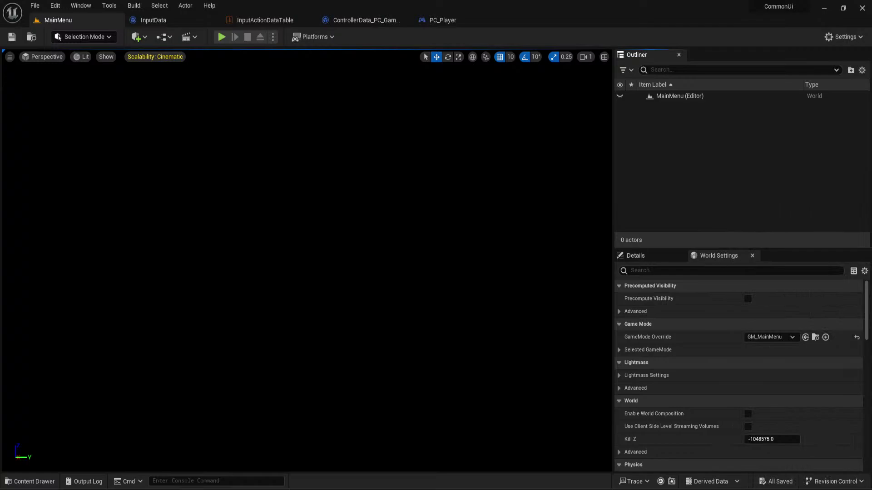
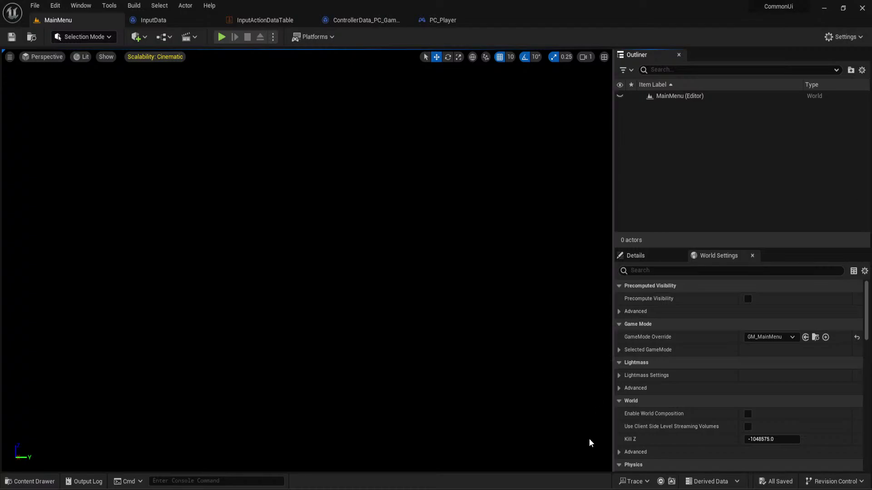
# Switch to the ThirdPerson project's editor window and decline reopening the previously open asset editor
pyautogui.moveTo(627, 488)
pyautogui.click(625, 451)
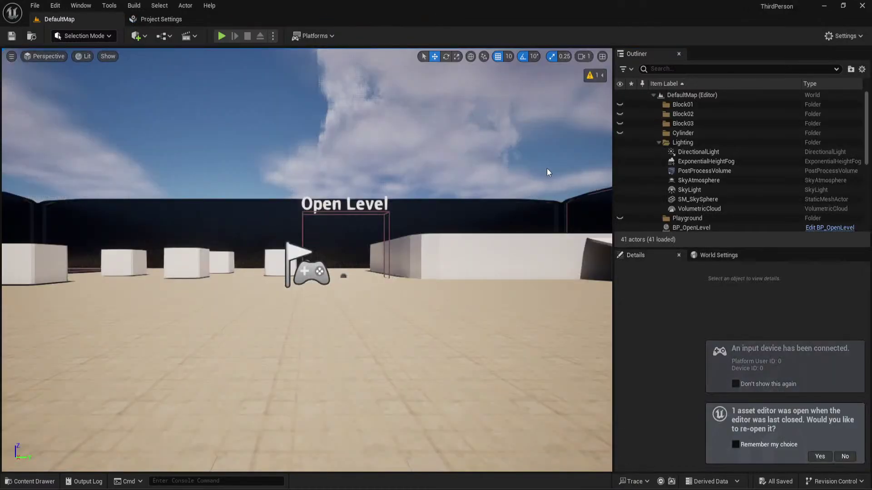
pyautogui.moveTo(586, 489)
pyautogui.moveTo(624, 421)
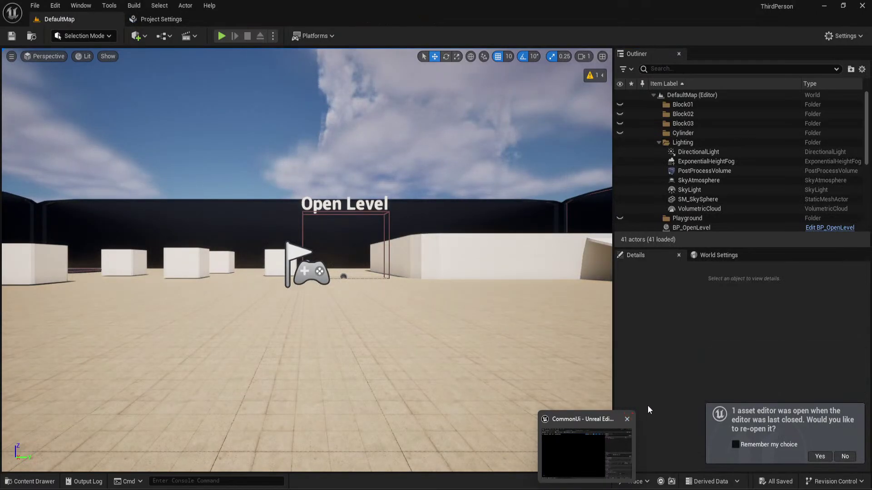
pyautogui.click(844, 457)
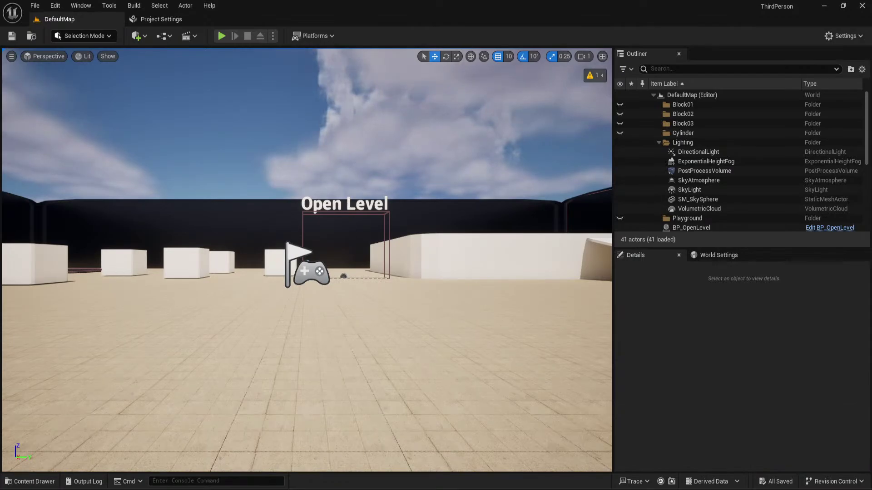
# Browse the ThirdPerson project's UI content folder, looking through its Widgets and testWidget subfolders
pyautogui.click(25, 470)
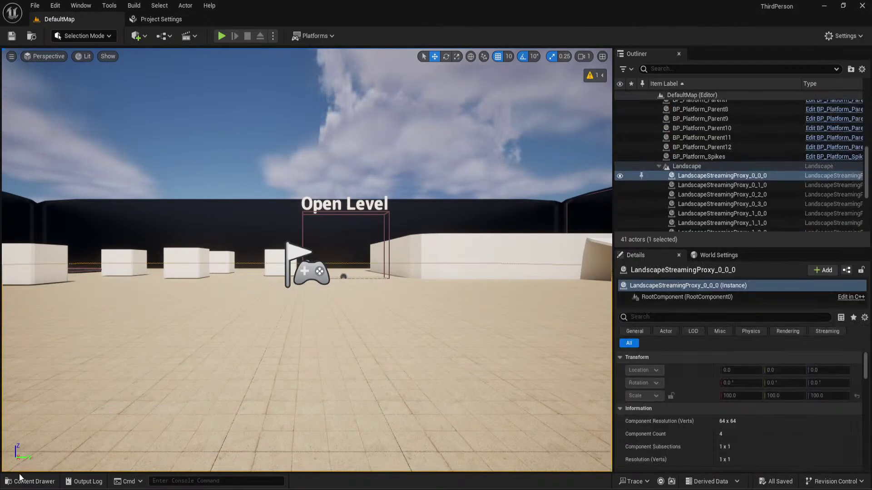
pyautogui.click(25, 482)
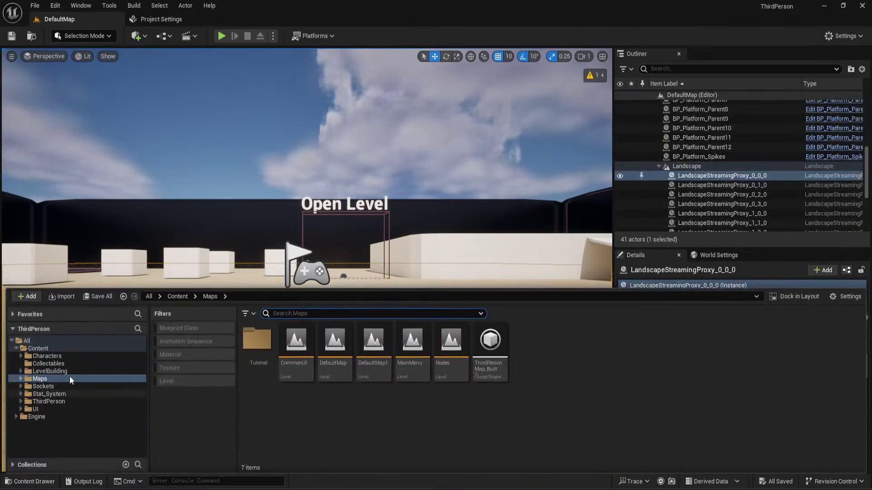
pyautogui.click(40, 410)
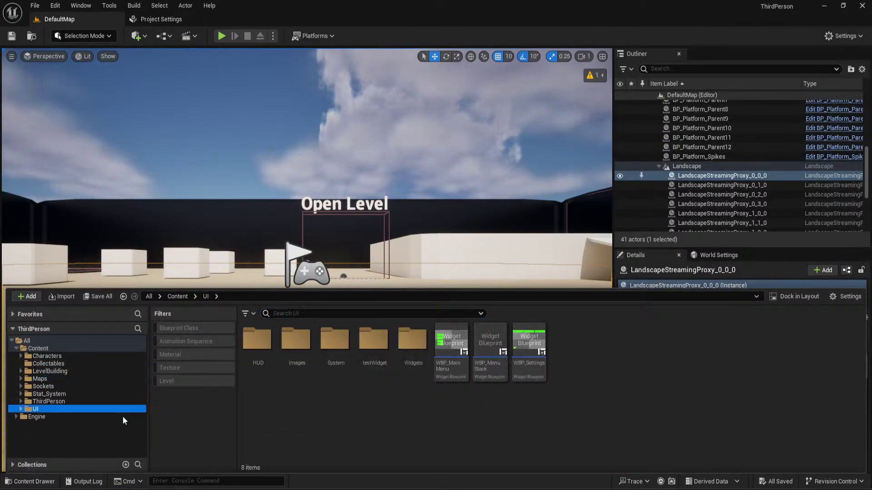
pyautogui.doubleClick(412, 343)
pyautogui.hotkey('alt', 'Left')
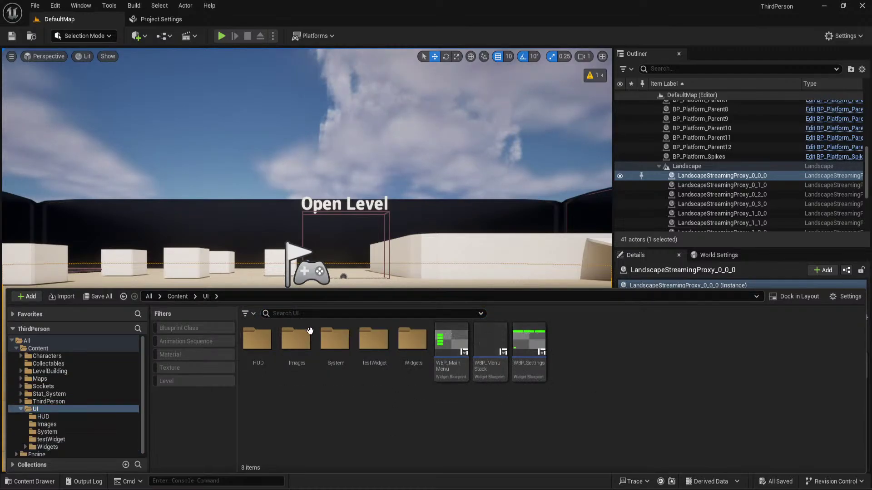
pyautogui.doubleClick(373, 342)
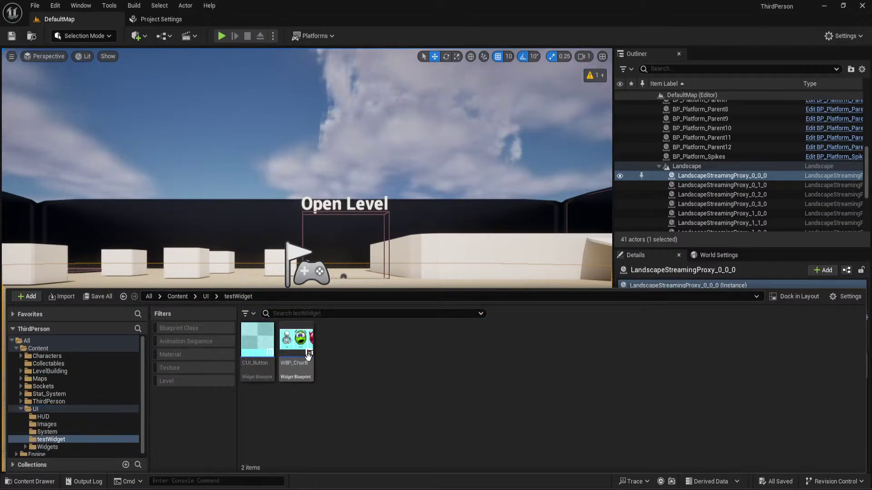
pyautogui.click(207, 292)
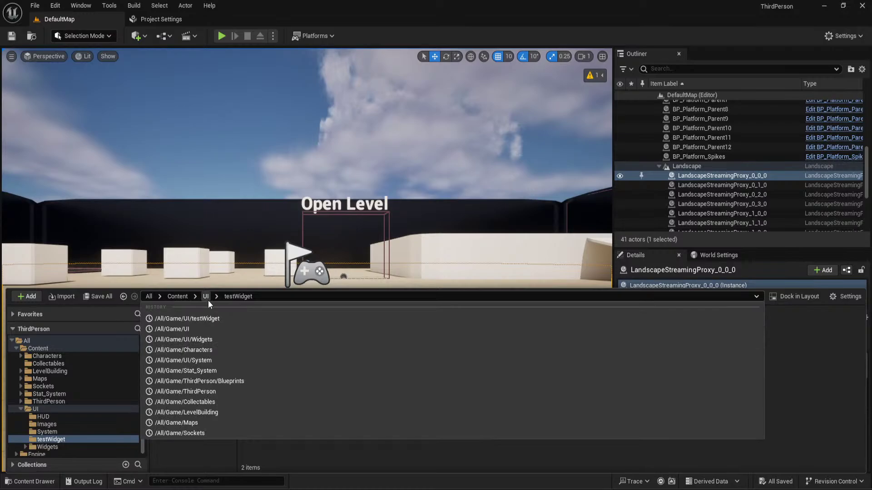
pyautogui.click(339, 460)
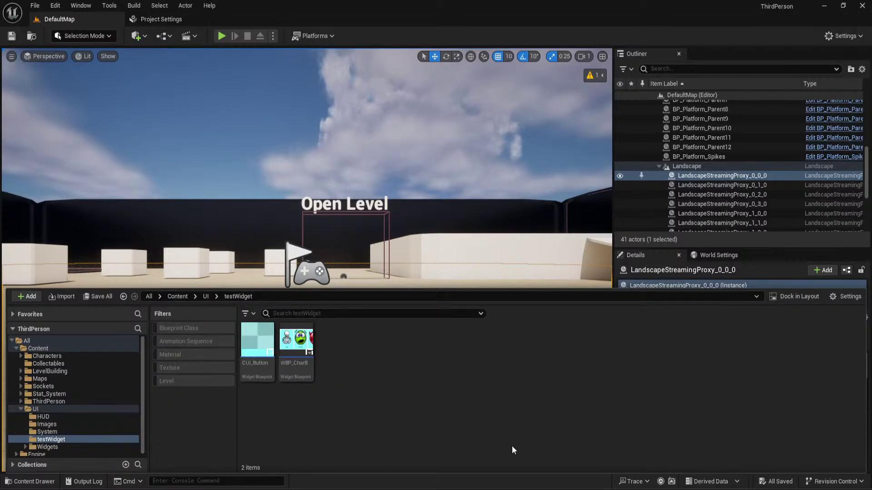
# Bring up the Epic Games Launcher, move its window fully into view, and show the My Projects section of the Library
pyautogui.press('super')
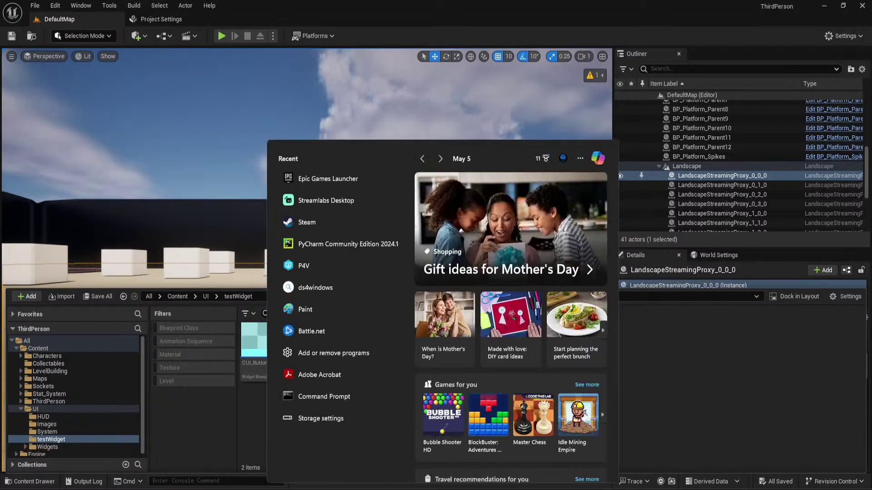
pyautogui.write('epic')
pyautogui.press('Escape')
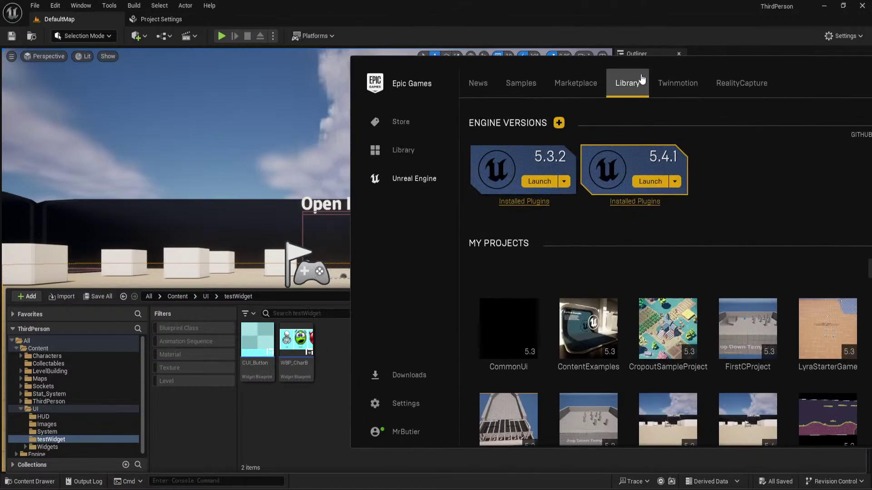
pyautogui.moveTo(677, 66); pyautogui.dragTo(476, 36)
pyautogui.scroll(-3, 568, 188)
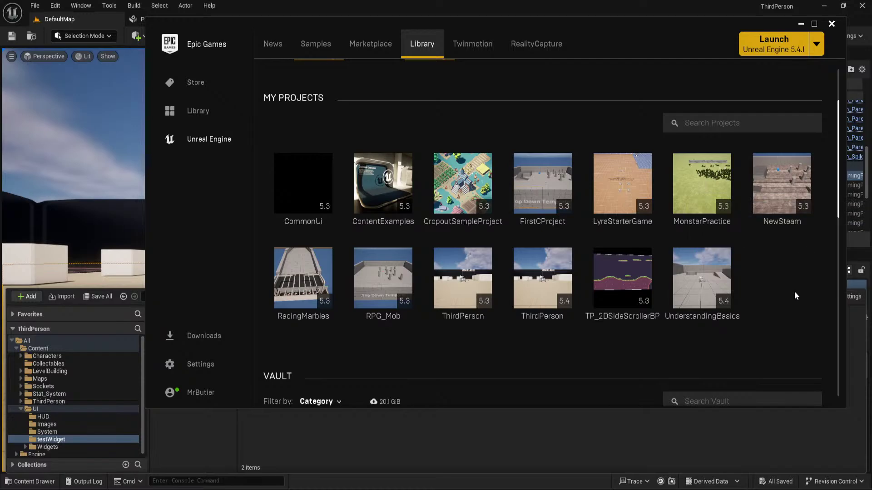
# Use the project options of NewSteam and UnderstandingBasics, and open the UnderstandingBasics project in Unreal Editor
pyautogui.rightClick(783, 195)
pyautogui.click(784, 230)
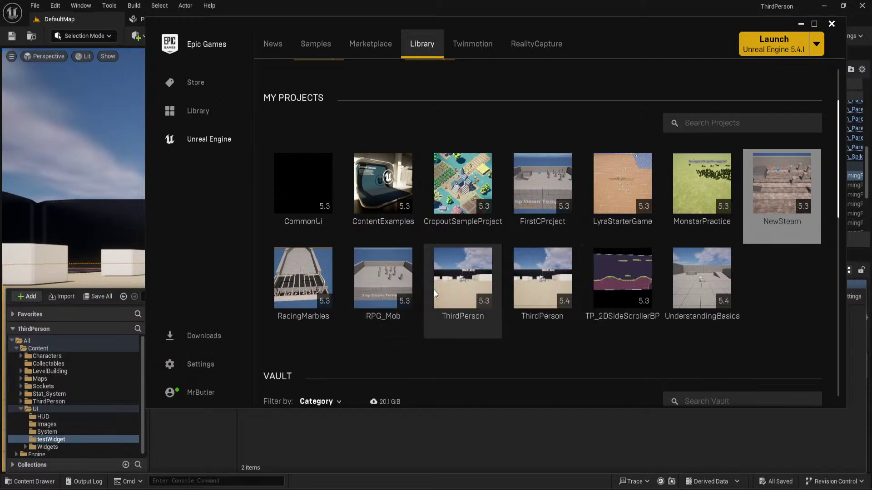
pyautogui.rightClick(698, 281)
pyautogui.click(731, 302)
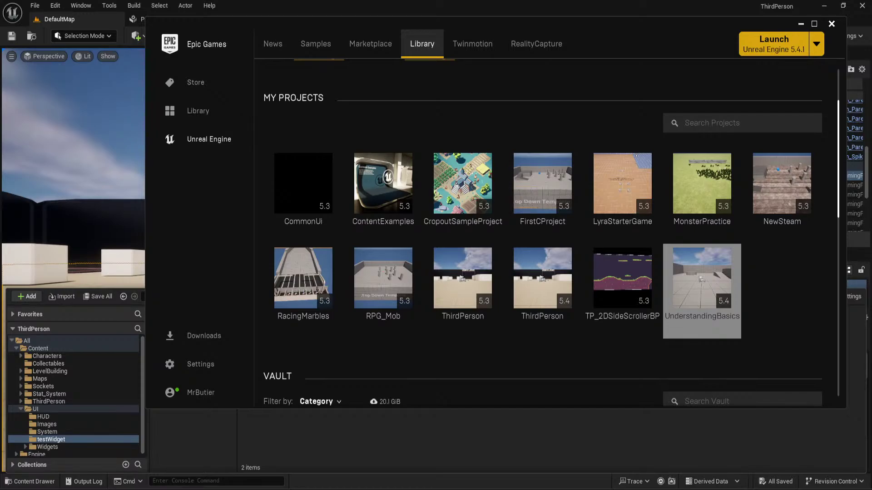
pyautogui.doubleClick(701, 281)
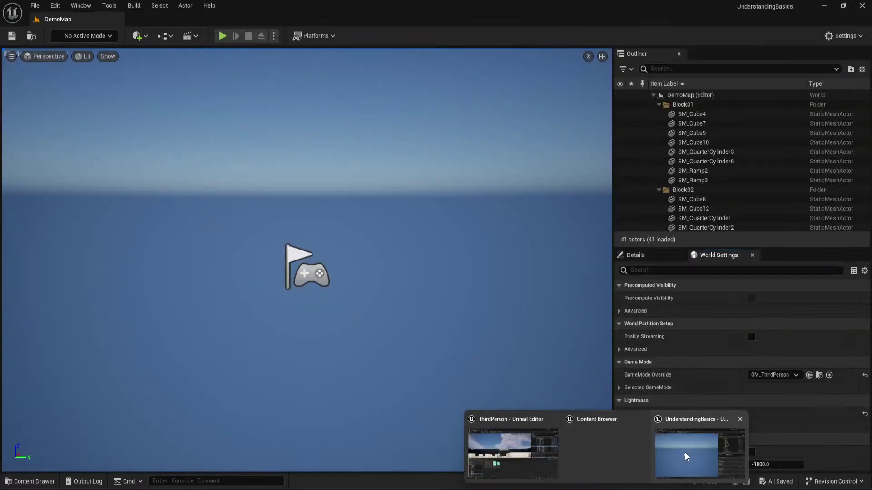
pyautogui.click(686, 456)
# Browse the UnderstandingBasics project's RPG content folder, looking through its Widgets and Font subfolders
pyautogui.click(30, 481)
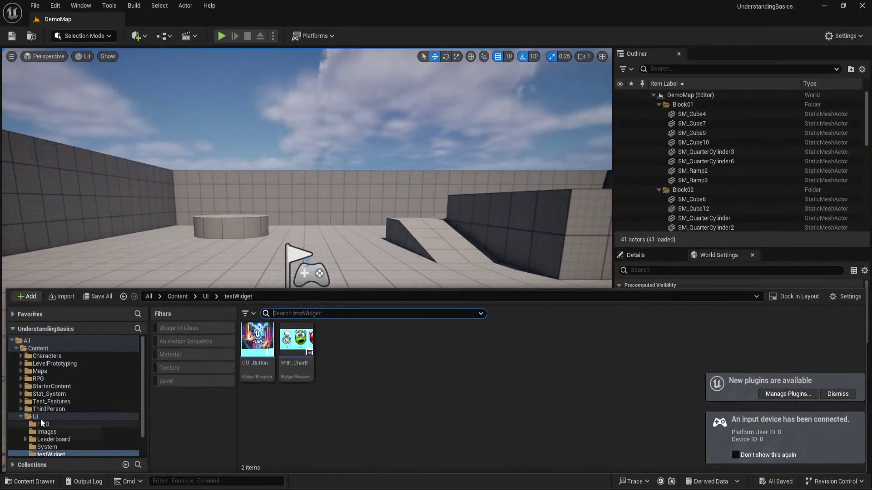
pyautogui.click(40, 372)
pyautogui.click(40, 378)
pyautogui.click(296, 347)
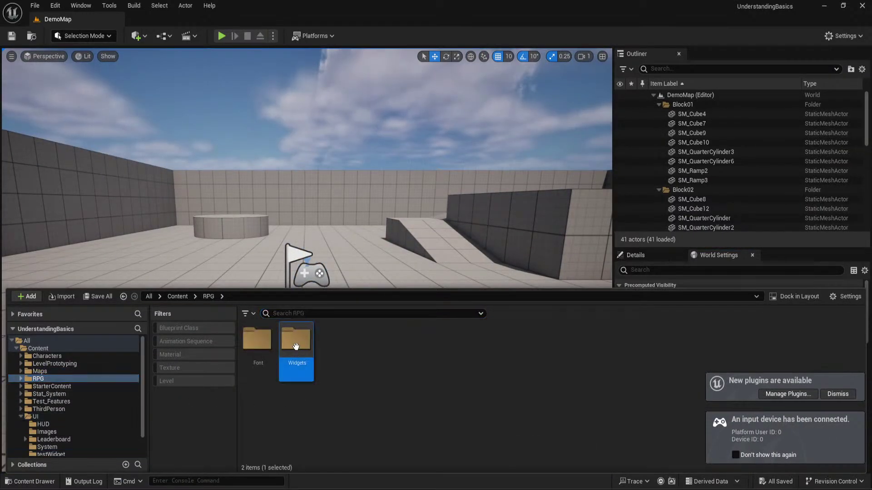
pyautogui.doubleClick(296, 346)
pyautogui.doubleClick(257, 340)
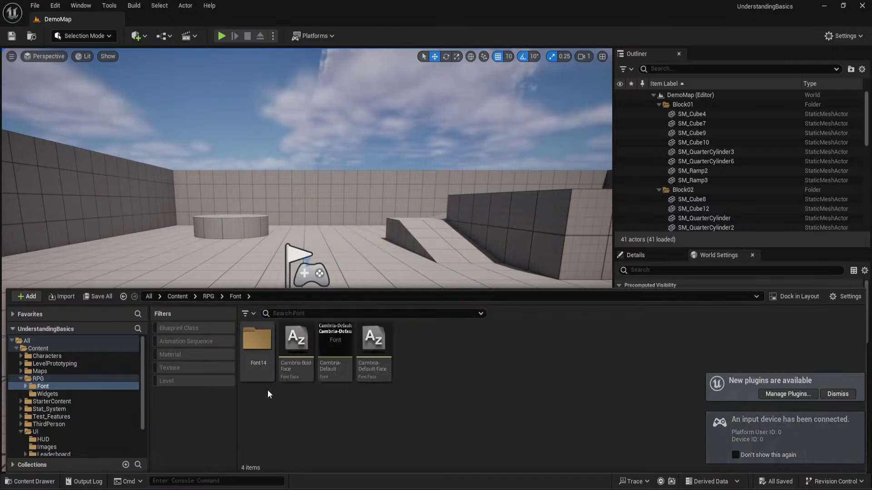
pyautogui.click(46, 379)
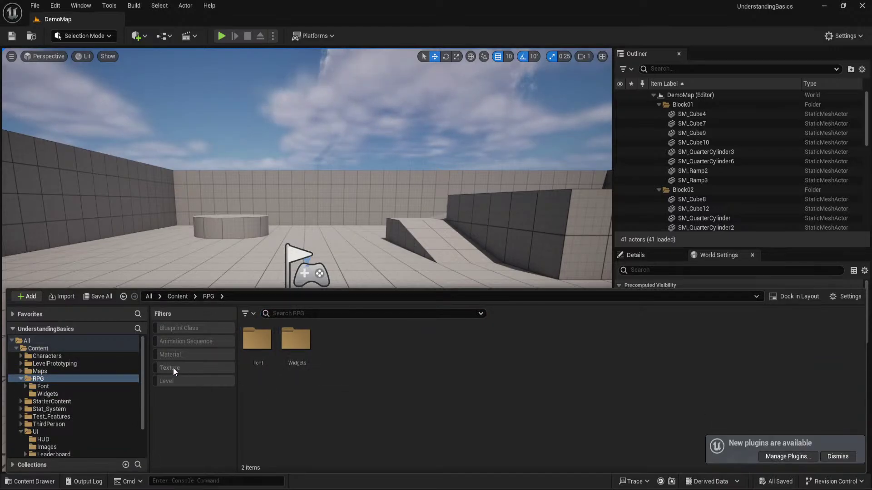
# Look through the testWidget and Widgets subfolders of the UnderstandingBasics project and return to the parent UI folder
pyautogui.scroll(-3, 69, 402)
pyautogui.click(56, 431)
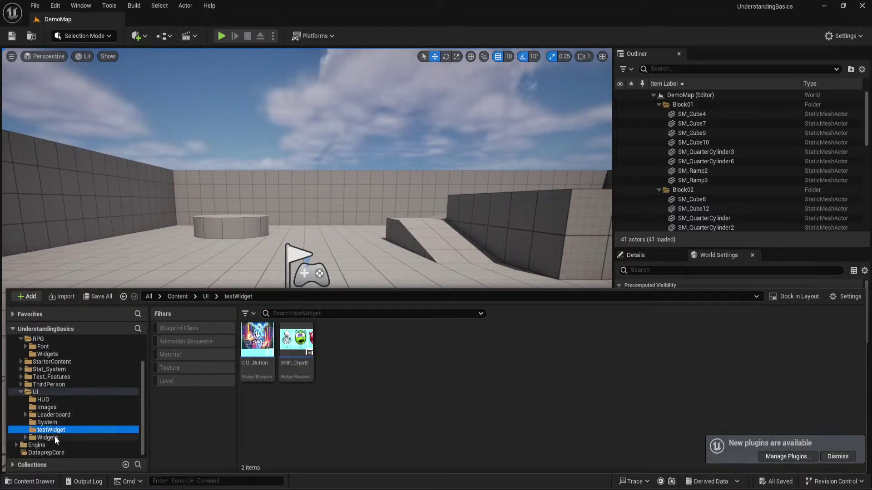
pyautogui.click(54, 437)
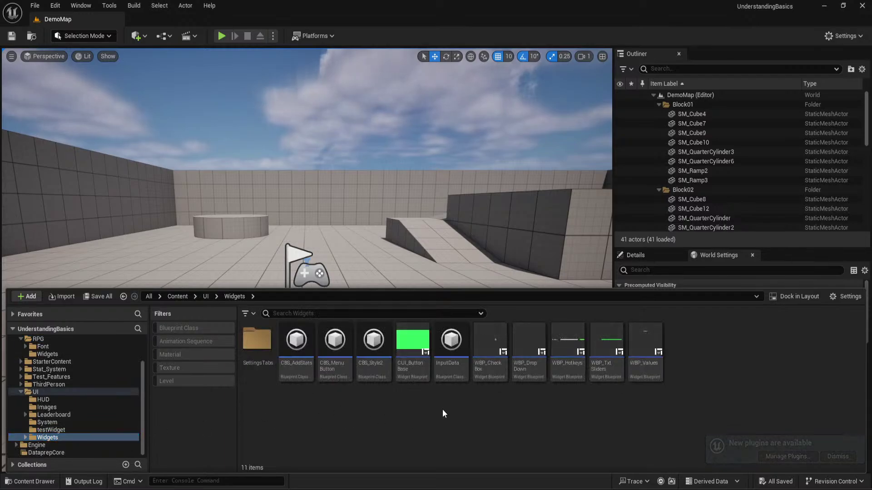
pyautogui.click(34, 391)
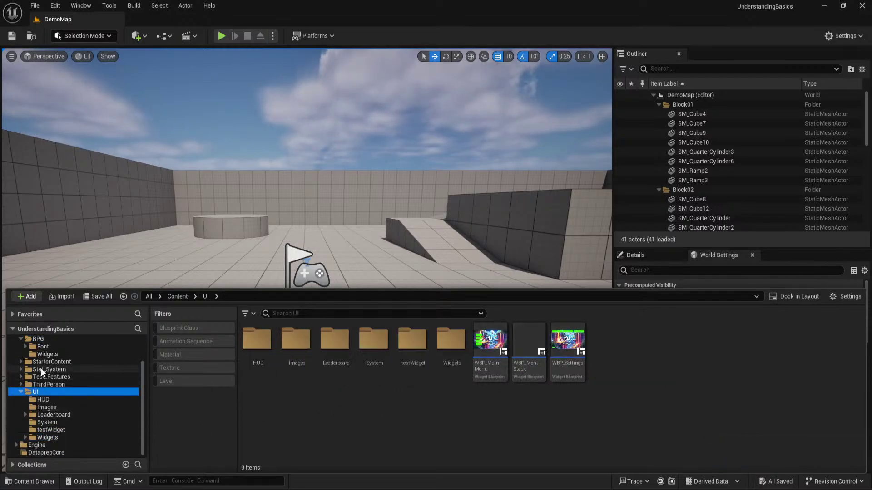
# Recheck the UnderstandingBasics RPG folder, looking through its Widgets, Font and Font14 subfolders and returning to RPG
pyautogui.click(48, 354)
pyautogui.scroll(2, 91, 357)
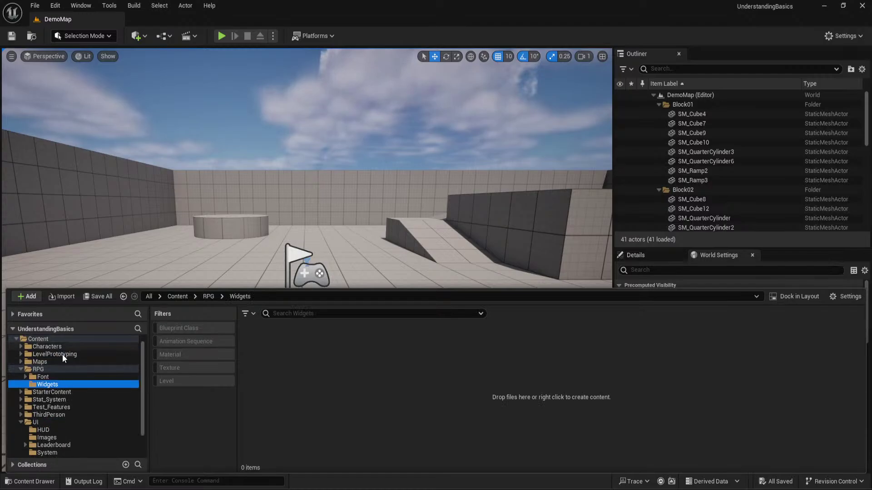
pyautogui.click(38, 369)
pyautogui.click(43, 377)
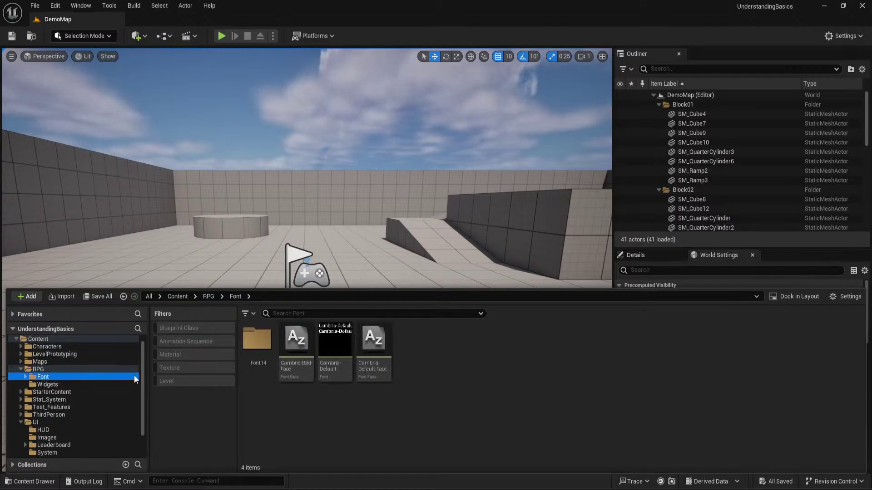
pyautogui.click(25, 377)
pyautogui.click(37, 386)
pyautogui.click(33, 377)
pyautogui.click(38, 369)
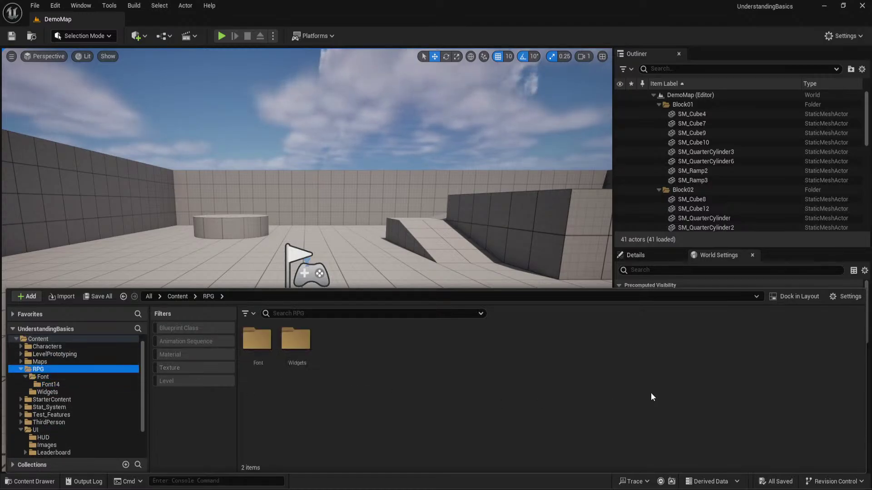
# Switch to the Epic Games Launcher, use the options of both ThirdPerson projects, and open the 5.3 ThirdPerson project in Unreal Editor
pyautogui.click(609, 488)
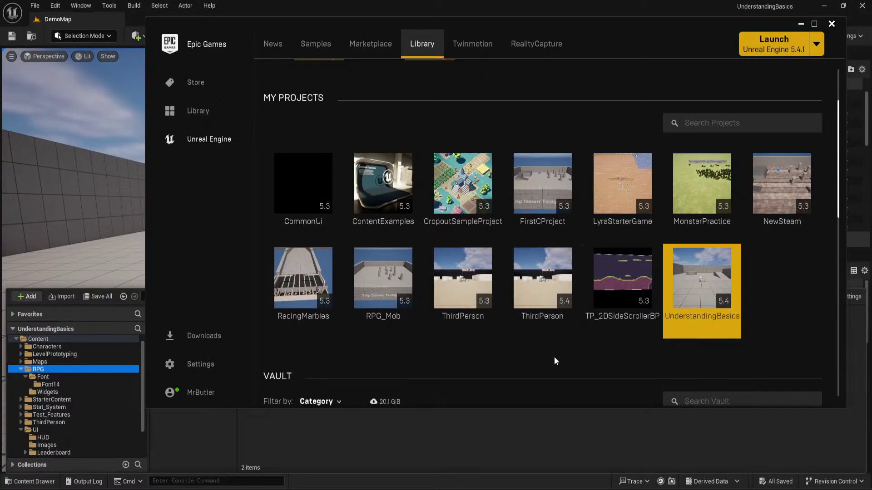
pyautogui.rightClick(462, 272)
pyautogui.click(482, 296)
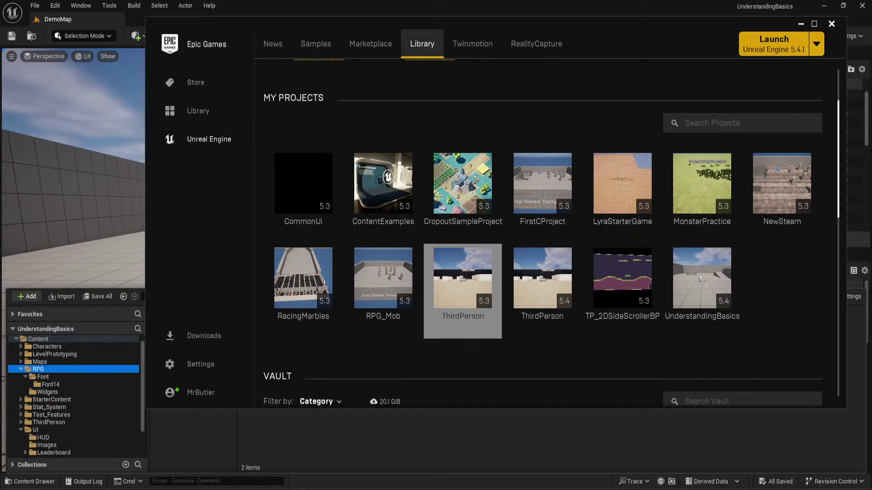
pyautogui.rightClick(449, 272)
pyautogui.rightClick(551, 286)
pyautogui.click(576, 288)
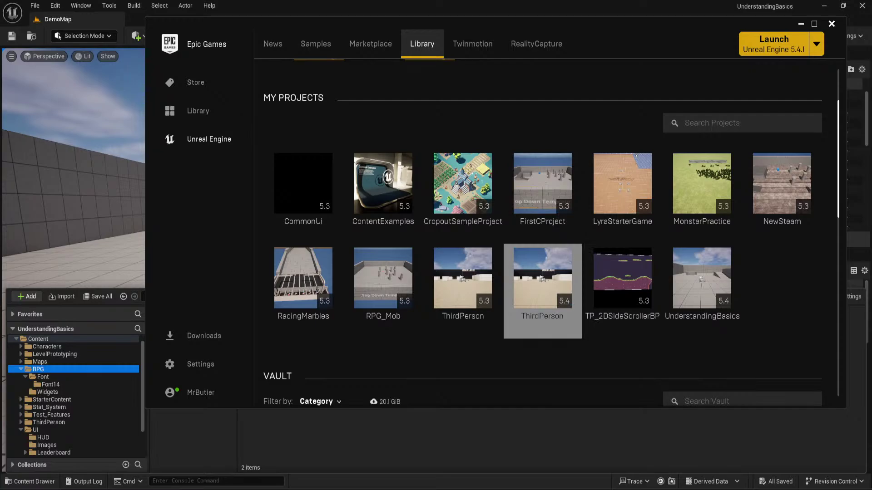
pyautogui.doubleClick(467, 268)
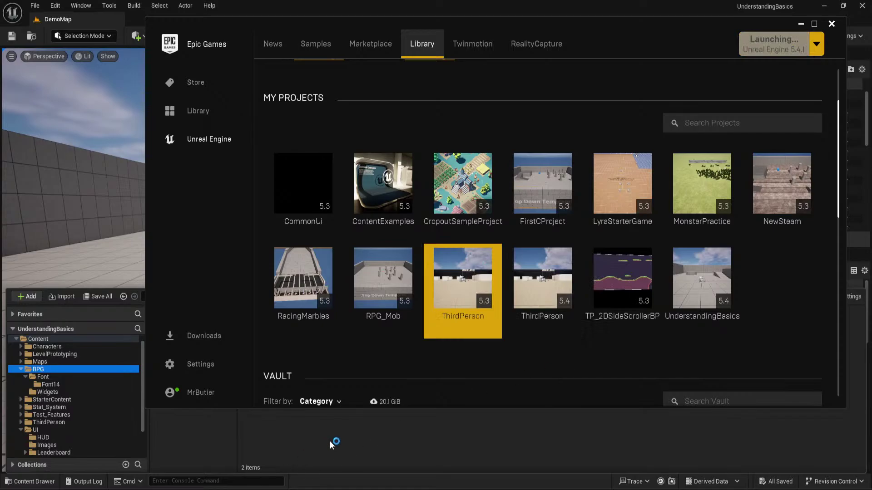
pyautogui.moveTo(590, 488)
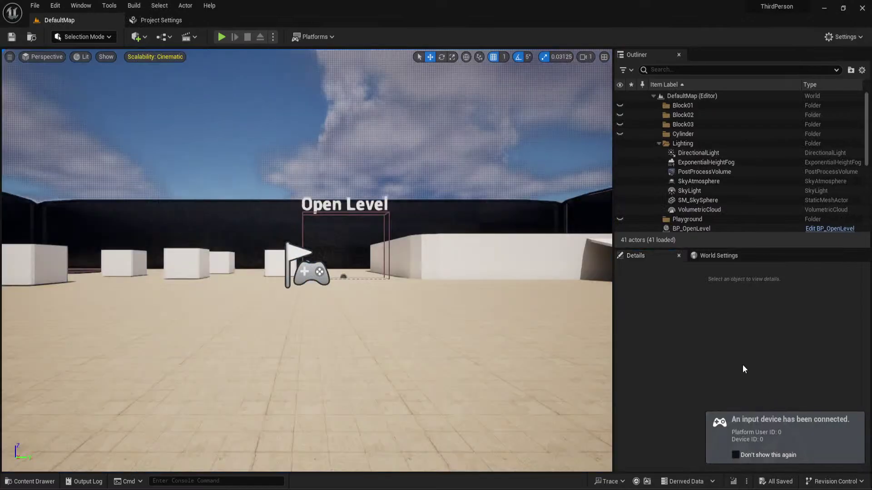
# Browse the 5.3 ThirdPerson project's RPG folder through Widgets, HealthBar and Images, and return to RPG
pyautogui.click(30, 481)
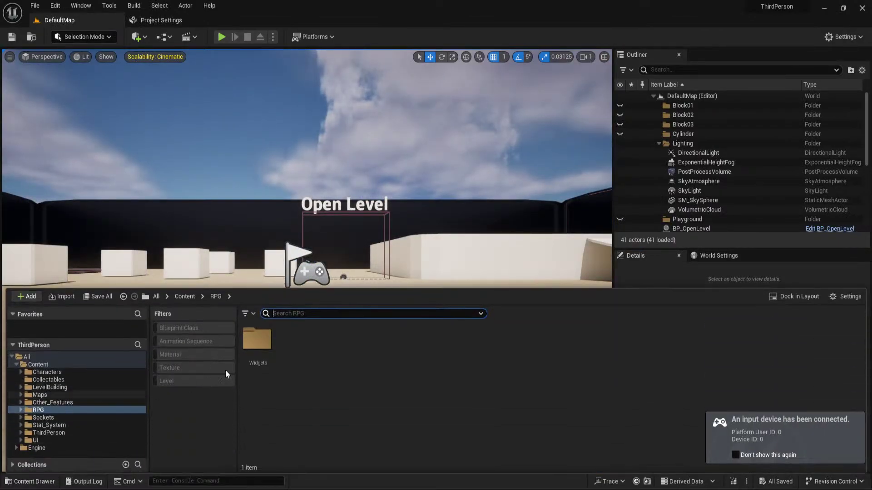
pyautogui.doubleClick(257, 338)
pyautogui.doubleClick(257, 338)
pyautogui.click(259, 335)
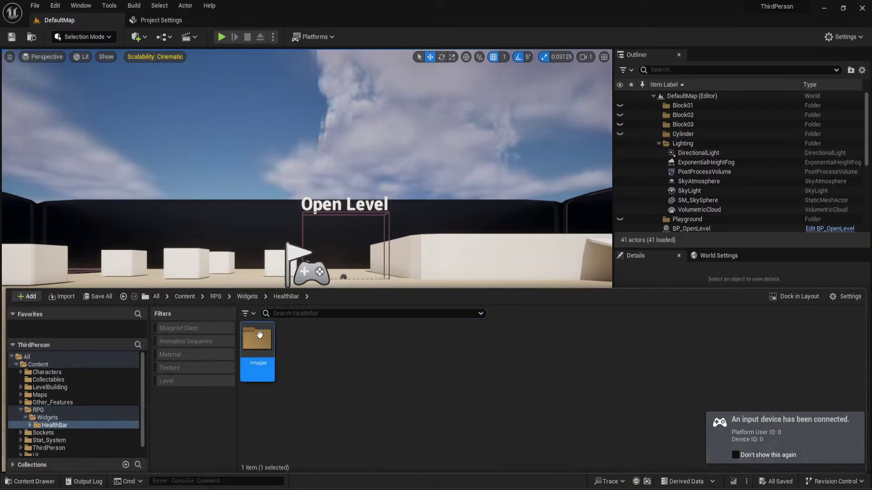
pyautogui.doubleClick(259, 334)
pyautogui.click(286, 296)
pyautogui.click(247, 296)
pyautogui.click(216, 296)
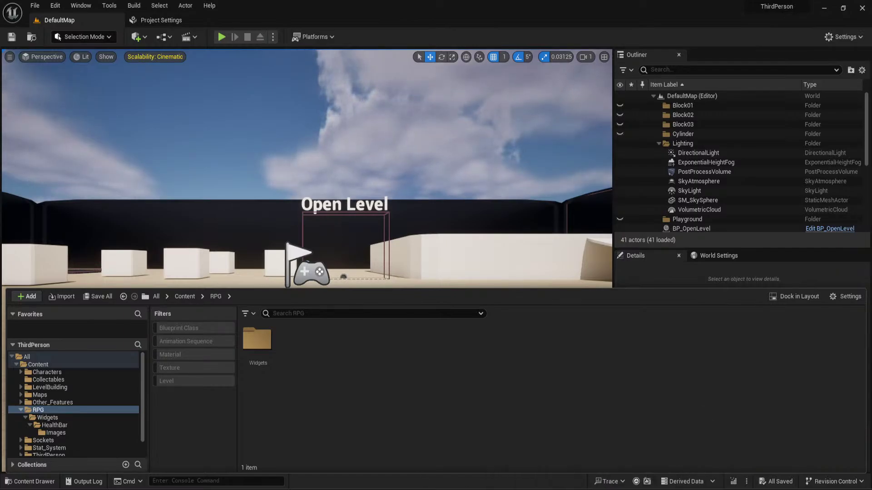
# Bring up the Epic Games Launcher's Library and open the 5.4 version of the ThirdPerson project
pyautogui.moveTo(366, 488)
pyautogui.moveTo(448, 434)
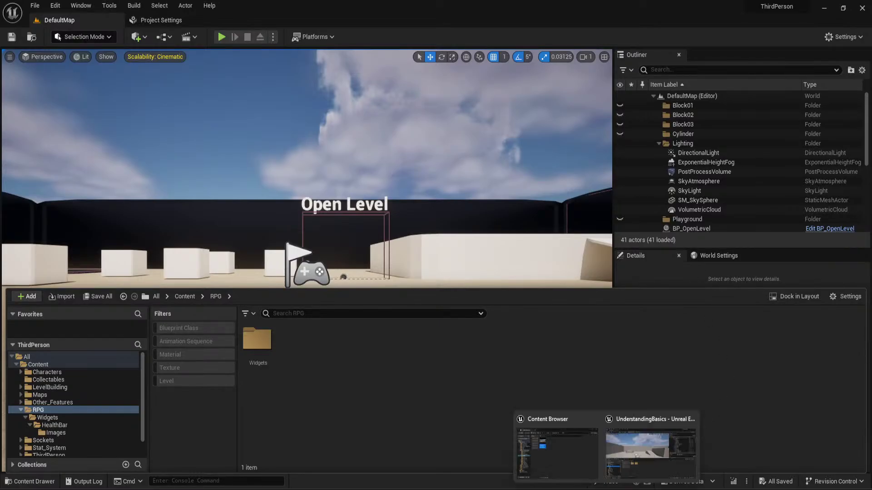
pyautogui.click(298, 477)
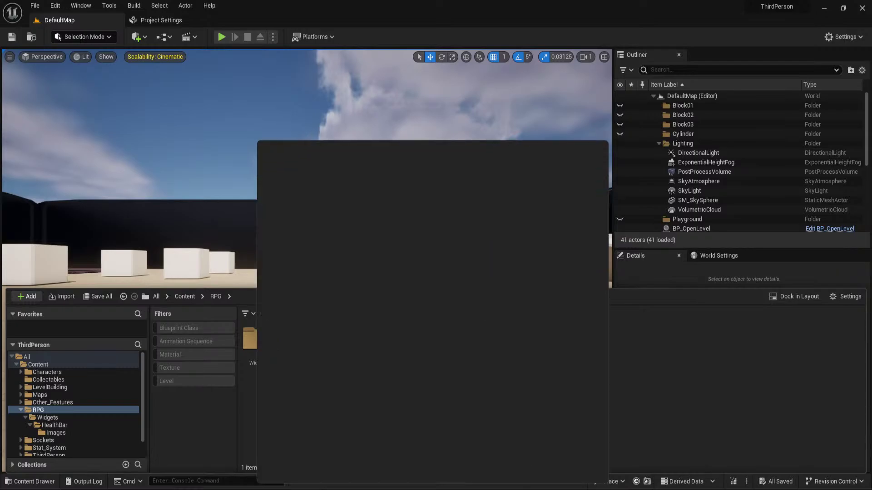
pyautogui.write('epic')
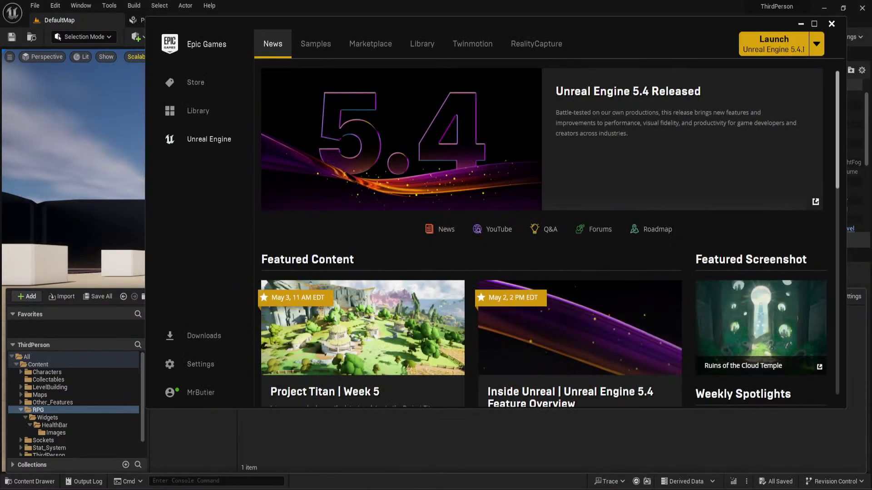
pyautogui.click(429, 48)
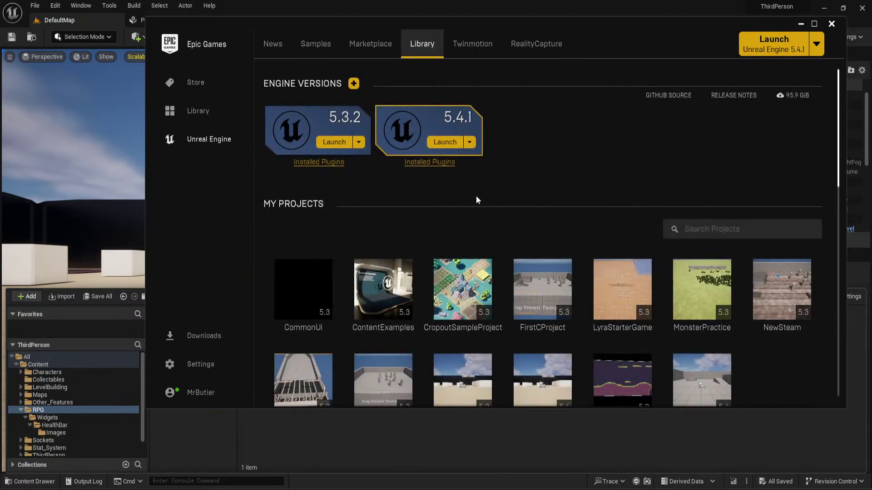
pyautogui.scroll(-2, 557, 289)
pyautogui.doubleClick(557, 290)
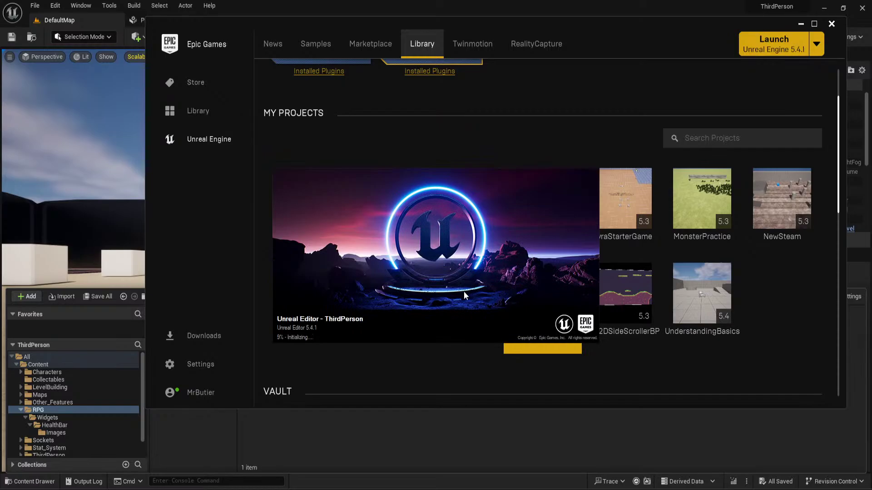
# Return to the 5.3 ThirdPerson editor, show its RPG folder in Explorer, and go down to the HealthBar Images folder in the Content Drawer
pyautogui.click(272, 433)
pyautogui.rightClick(40, 410)
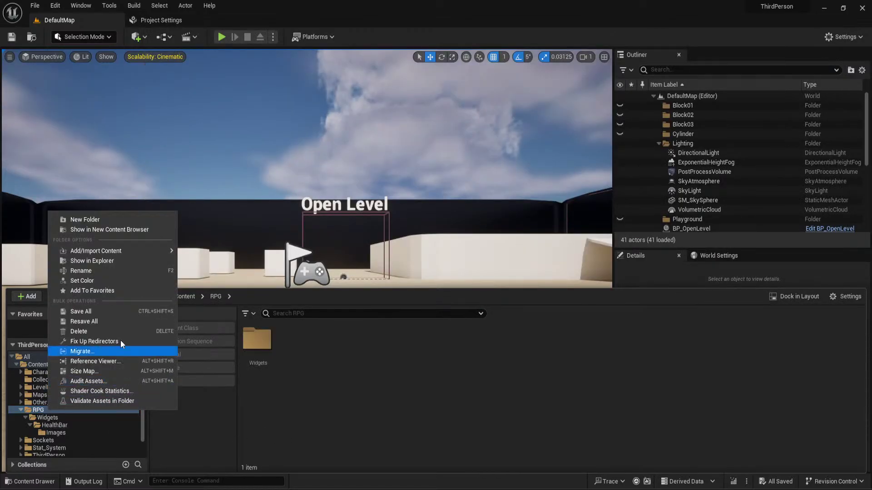
pyautogui.moveTo(107, 242)
pyautogui.click(98, 260)
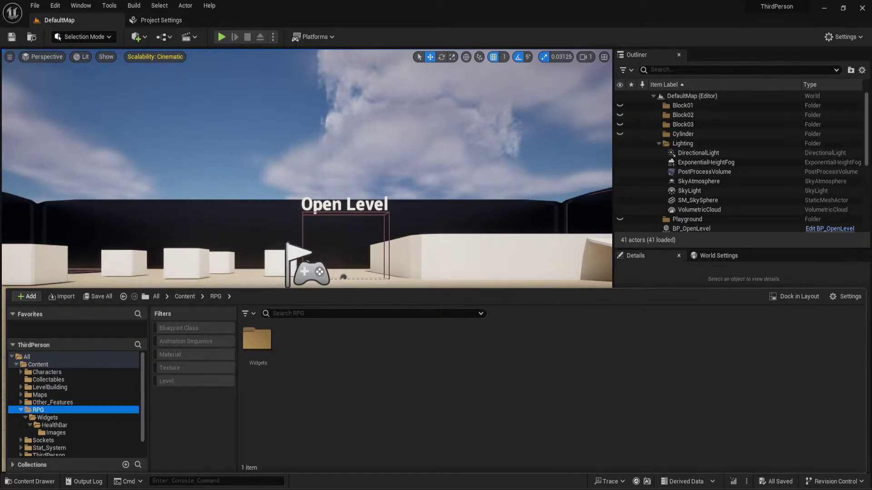
pyautogui.doubleClick(253, 353)
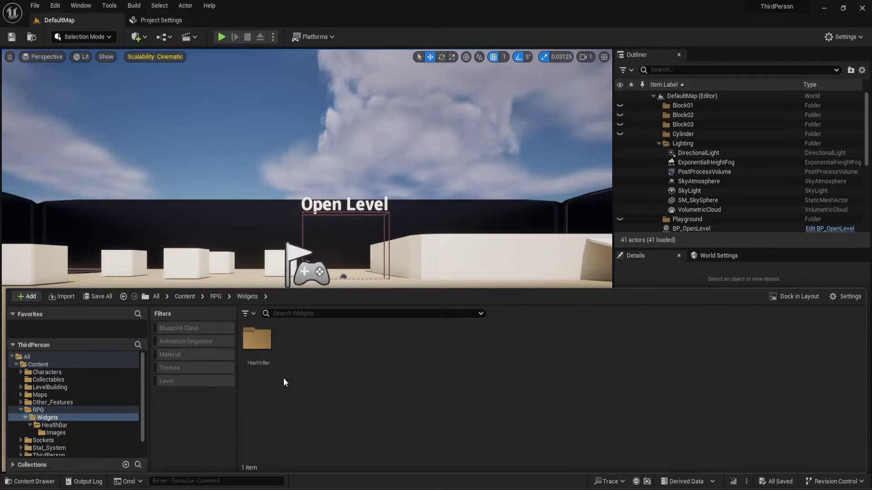
pyautogui.doubleClick(256, 347)
pyautogui.doubleClick(257, 347)
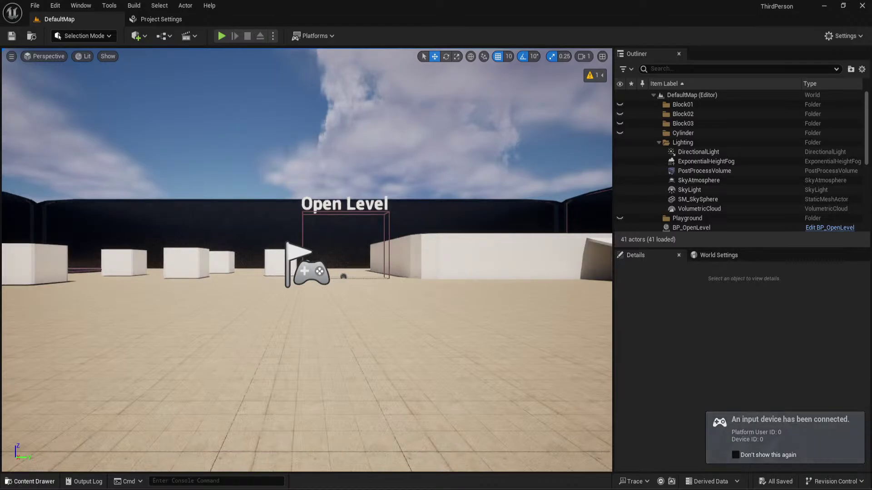
# Look in the UI folder of the 5.4 ThirdPerson project and open its testWidget subfolder
pyautogui.click(36, 482)
pyautogui.click(36, 409)
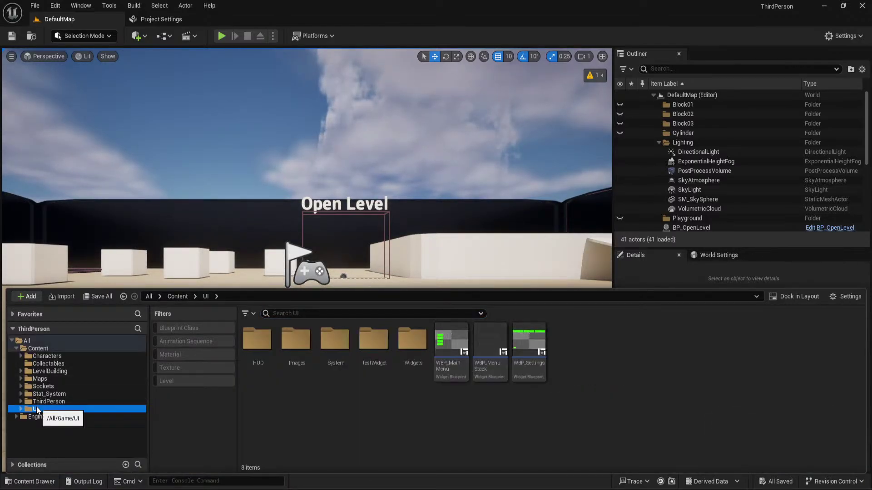
pyautogui.doubleClick(373, 343)
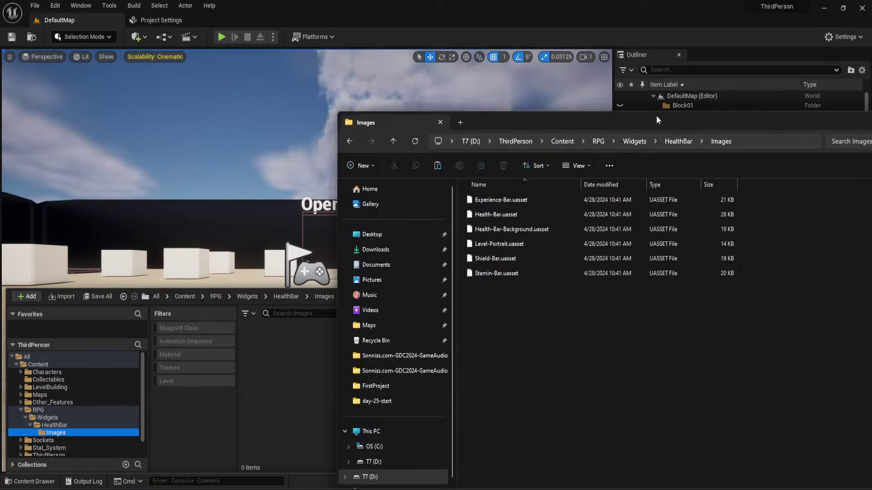
# Move the HealthBar Images Explorer window fully into view, select all its .uasset files, and return to the 5.3 ThirdPerson editor
pyautogui.moveTo(655, 116); pyautogui.dragTo(455, 73)
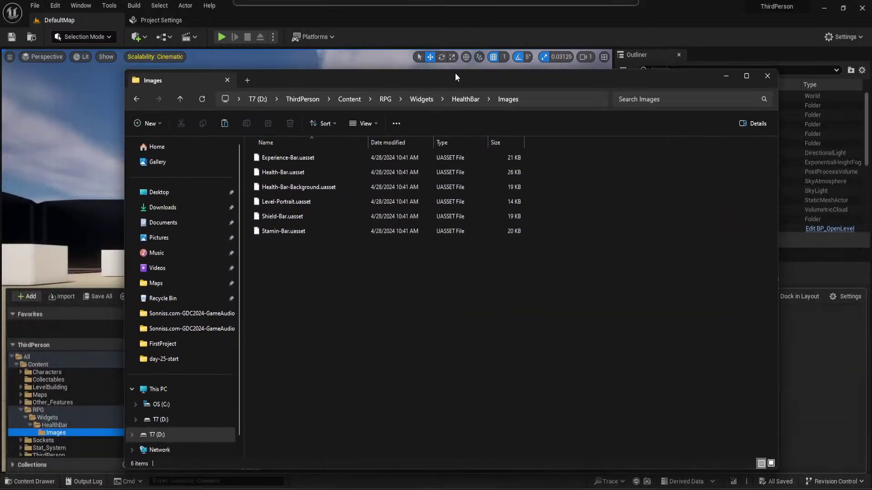
pyautogui.moveTo(388, 301); pyautogui.dragTo(253, 132)
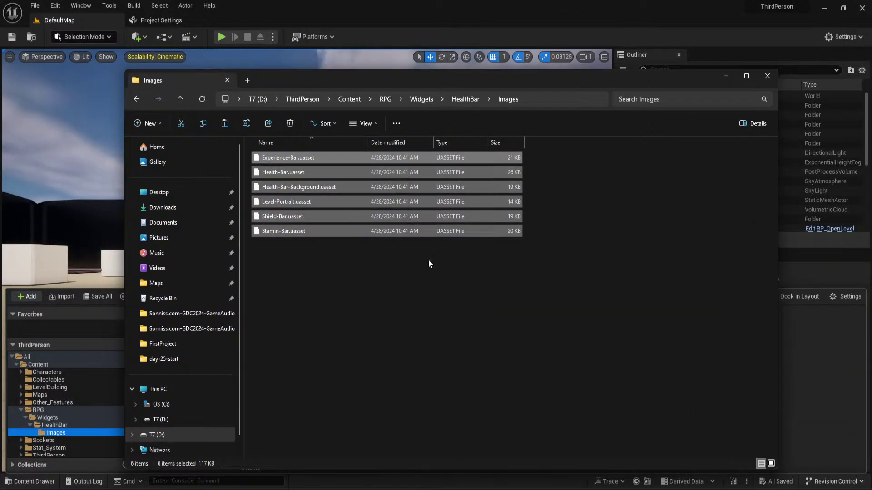
pyautogui.hotkey('alt', 'Tab')
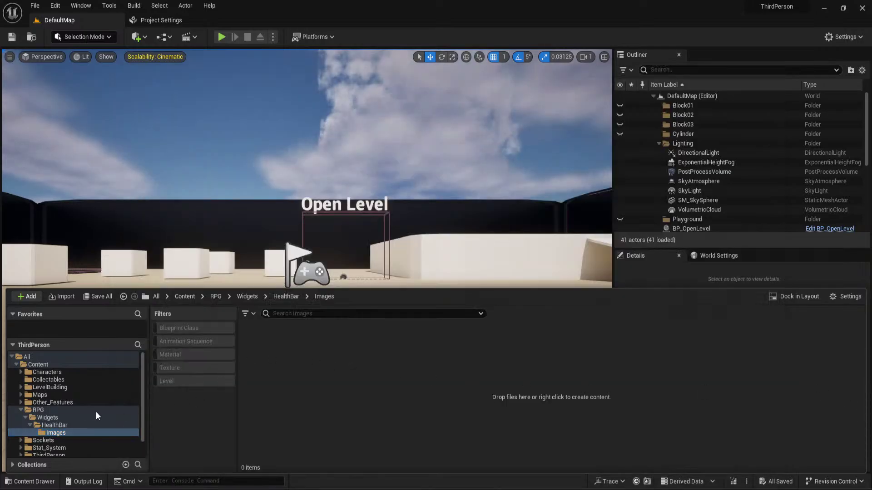
# Recheck the RPG, Widgets, HealthBar and Images folders in the Content Drawer for the health bar assets
pyautogui.click(54, 432)
pyautogui.click(356, 391)
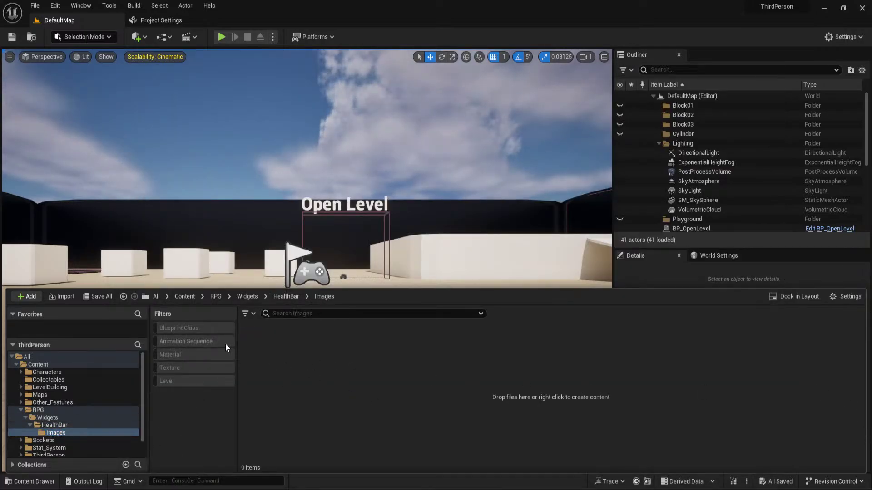
pyautogui.click(36, 409)
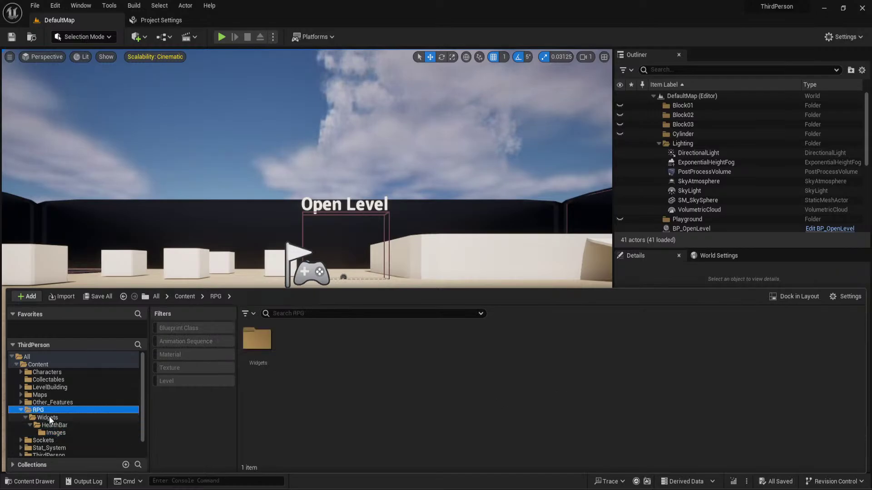
pyautogui.click(47, 418)
pyautogui.click(53, 425)
pyautogui.click(269, 354)
pyautogui.doubleClick(269, 354)
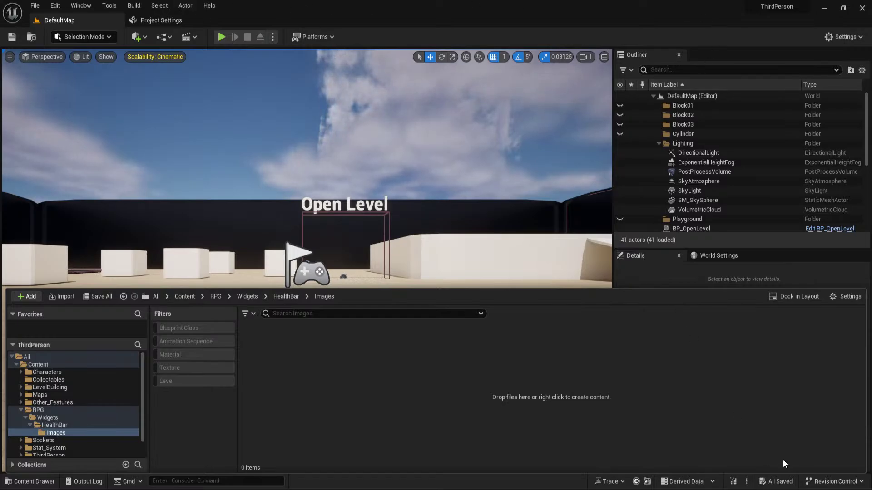
# Bring up the Images Explorer window, select all its files, minimize it, and close the RPG Explorer window
pyautogui.moveTo(595, 489)
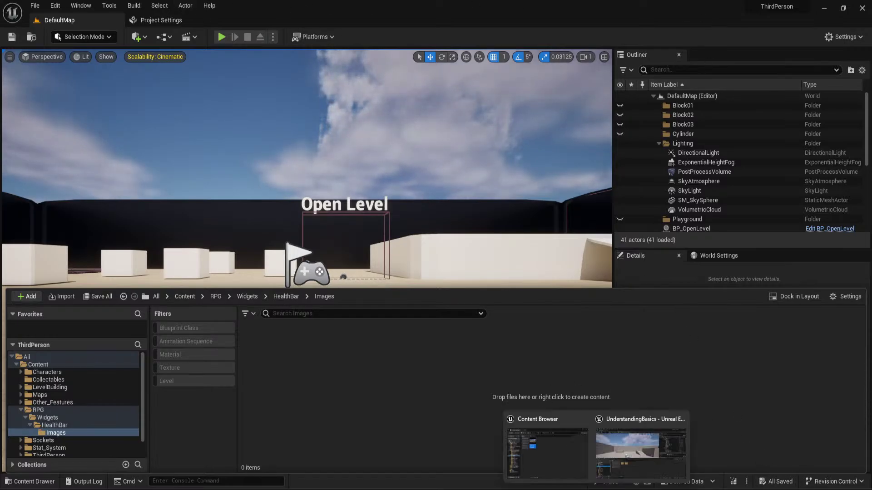
pyautogui.moveTo(358, 489)
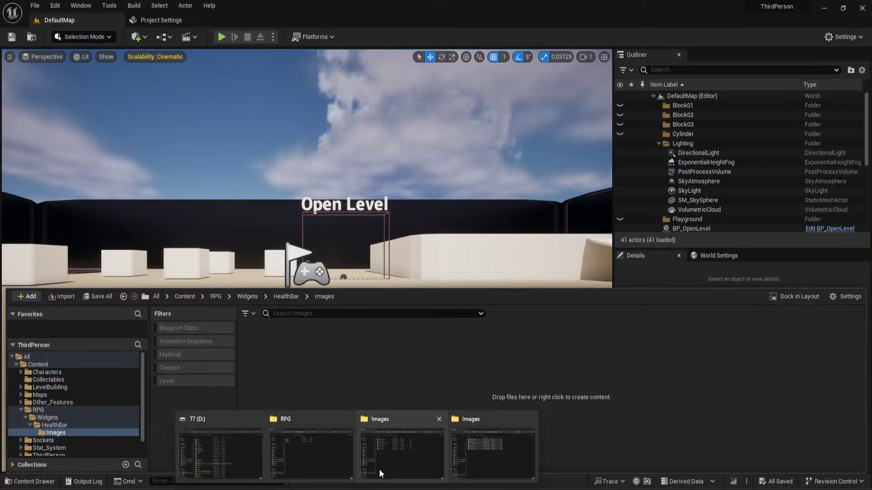
pyautogui.click(512, 425)
pyautogui.hotkey('ctrl', 'a')
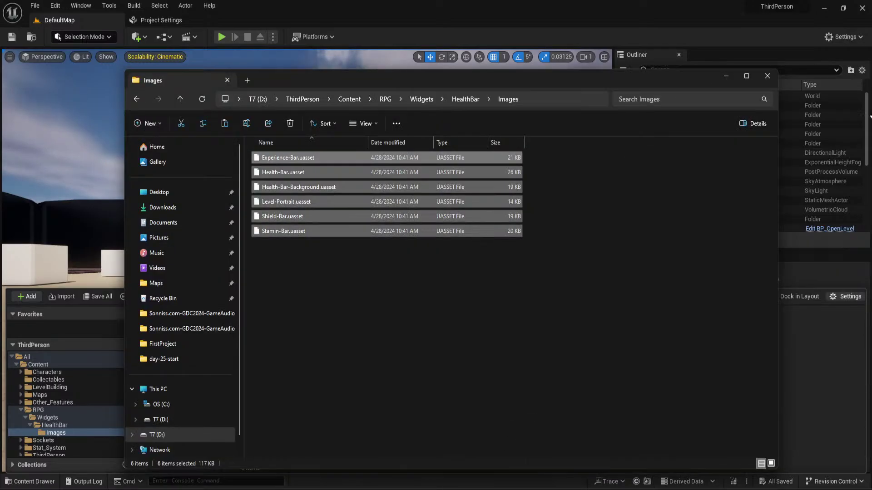
pyautogui.click(725, 76)
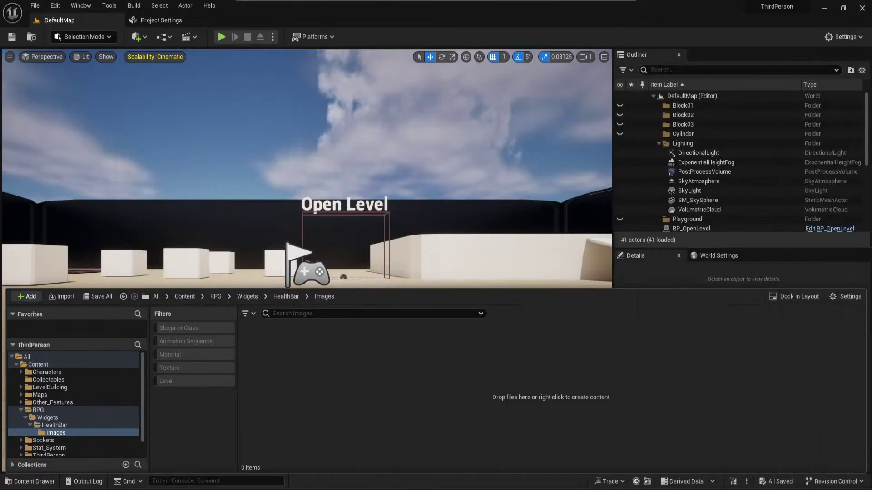
pyautogui.moveTo(356, 489)
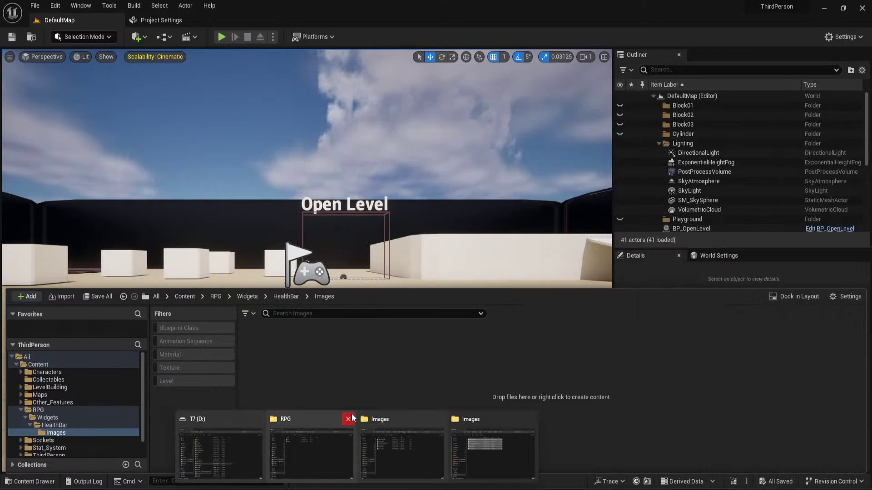
pyautogui.click(348, 419)
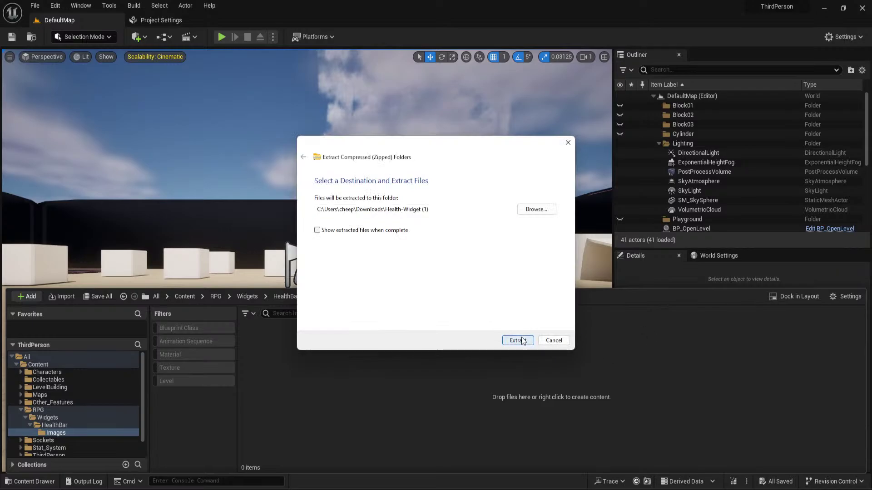
# Extract the zipped health widget files to the Health-Widget (1) folder in Downloads without showing them when complete
pyautogui.click(521, 341)
pyautogui.moveTo(595, 489)
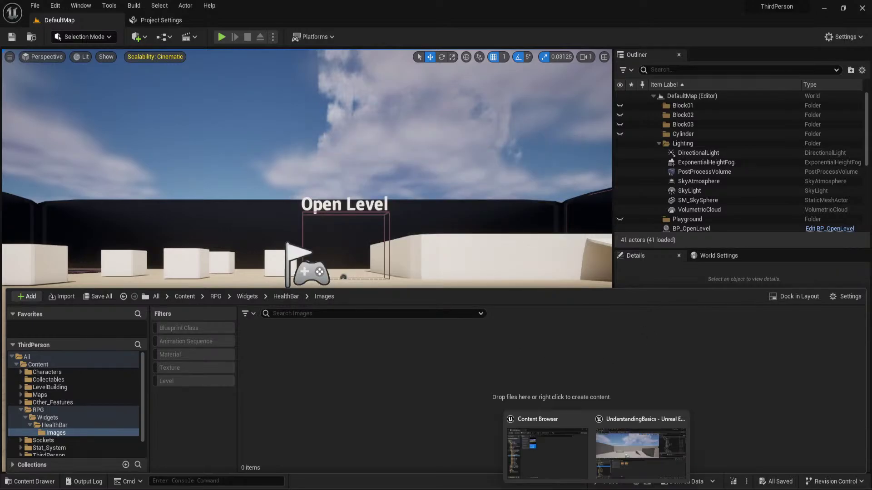
# Open the 5.4 ThirdPerson project from the Epic Games Launcher library and close the UnderstandingBasics editor
pyautogui.click(637, 453)
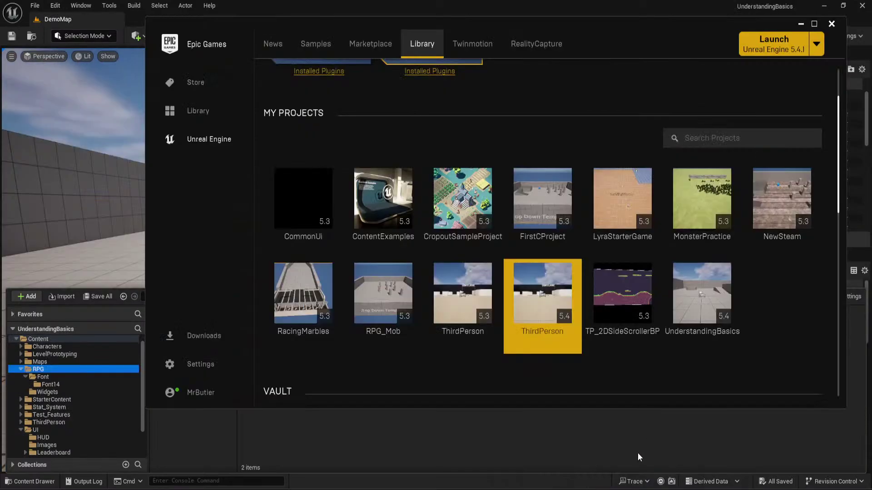
pyautogui.doubleClick(527, 268)
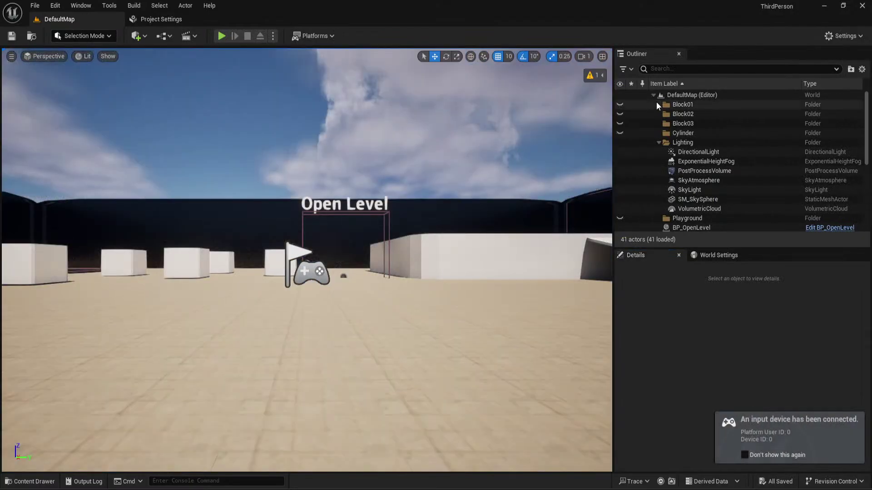
pyautogui.moveTo(606, 489)
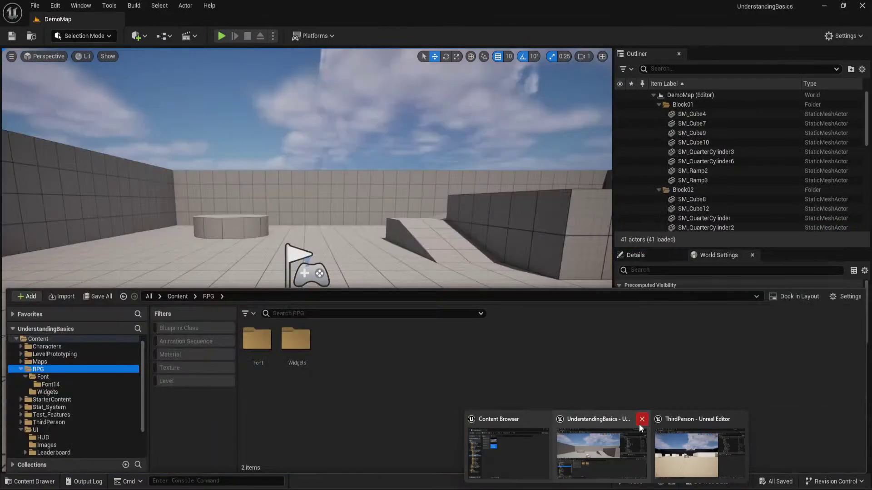
pyautogui.click(642, 419)
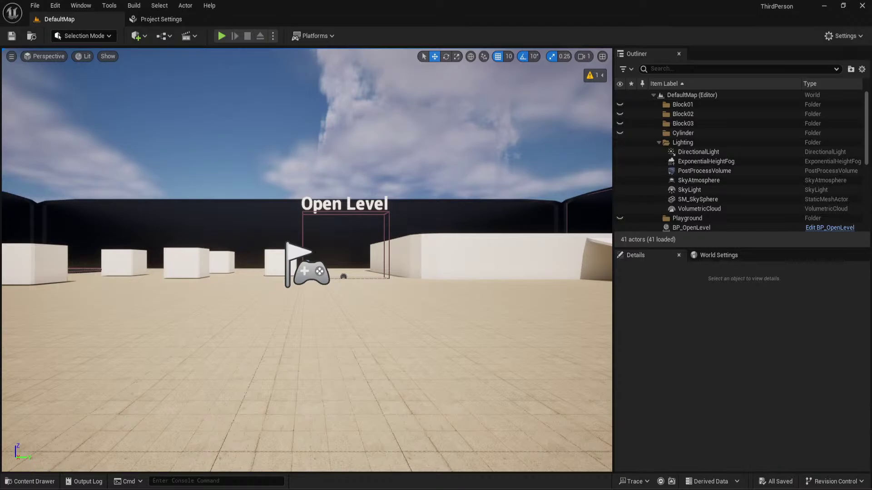
# Create a new folder named CharacterWidget directly under the project's Content folder
pyautogui.click(30, 481)
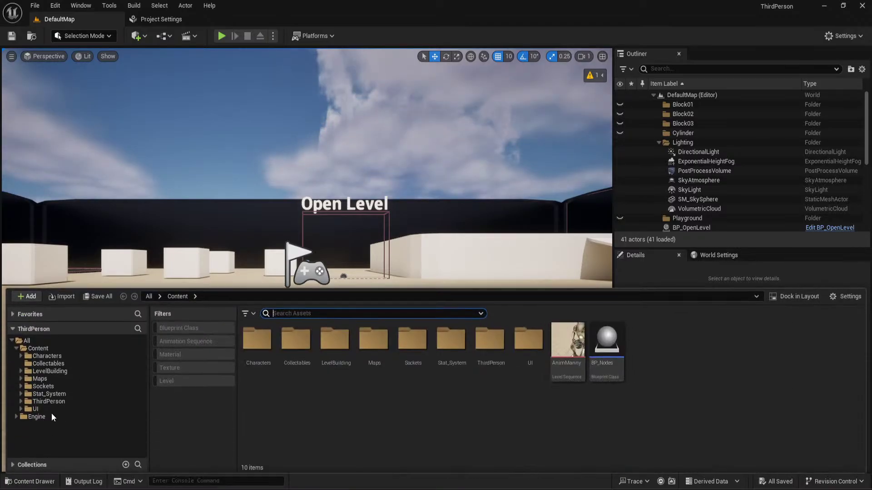
pyautogui.rightClick(45, 349)
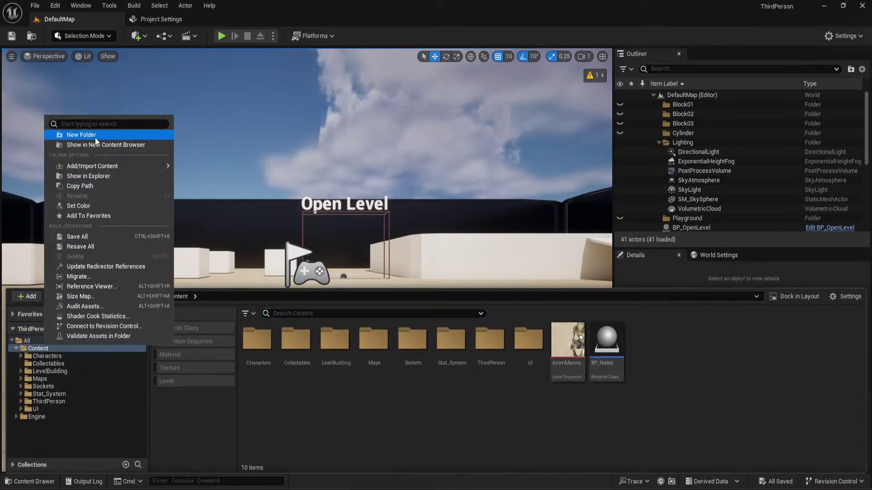
pyautogui.click(96, 136)
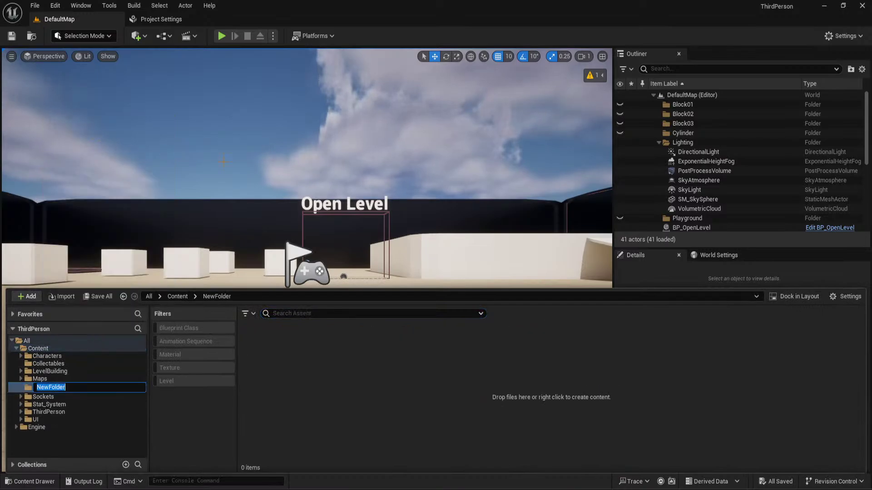
pyautogui.write('Character')
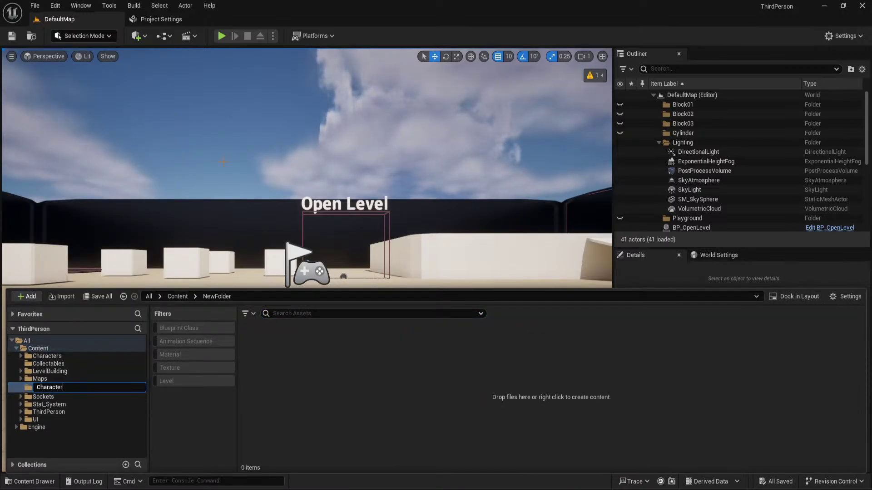
pyautogui.write('Widget')
pyautogui.press('Return')
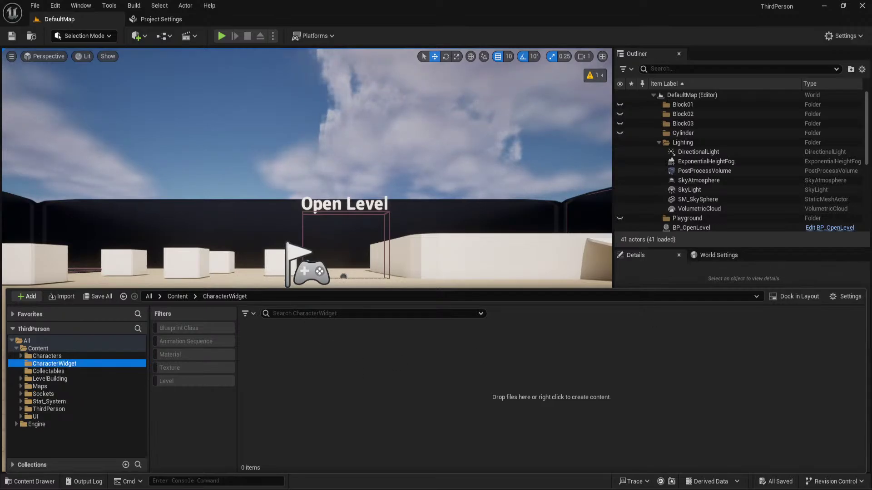
# Create an Images folder inside CharacterWidget and import the seven extracted health widget images into it
pyautogui.rightClick(278, 356)
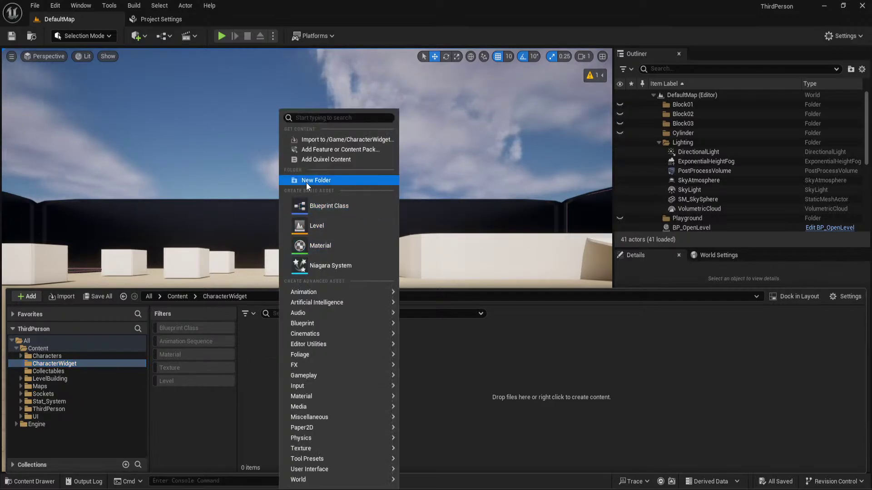
pyautogui.click(306, 181)
pyautogui.write('Images')
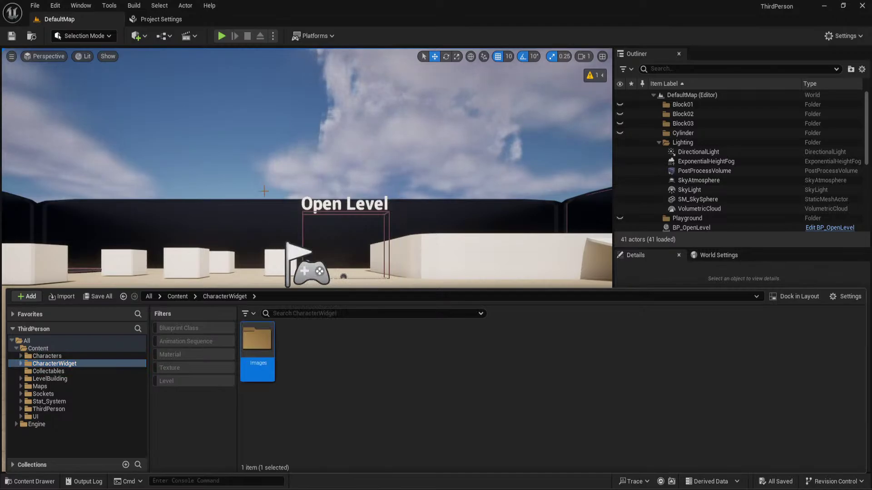
pyautogui.press('Return')
pyautogui.doubleClick(245, 344)
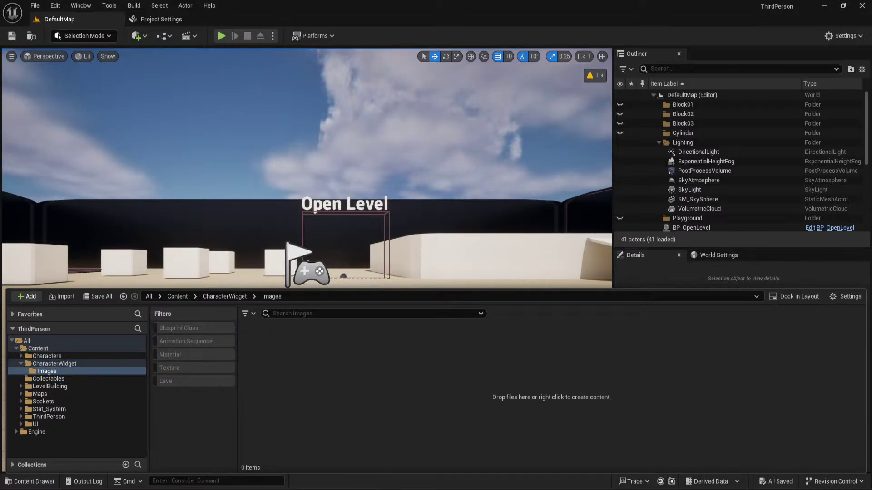
pyautogui.moveTo(285, 358); pyautogui.dragTo(296, 359)
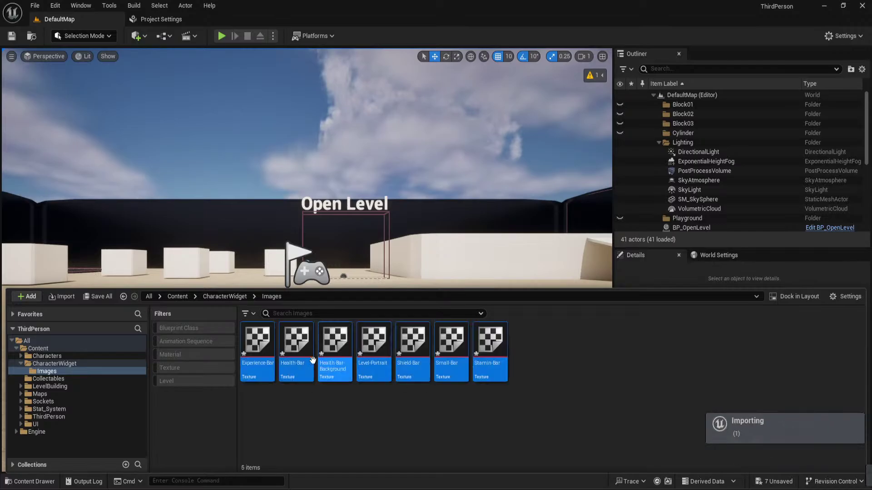
# Set the Texture Group of all seven imported textures to UI in the Property Matrix, save them and return to DefaultMap
pyautogui.rightClick(483, 349)
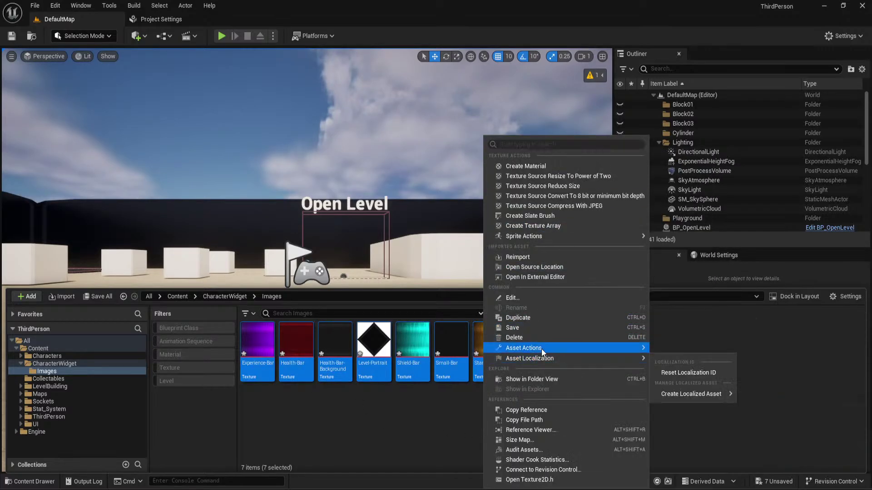
pyautogui.moveTo(541, 349)
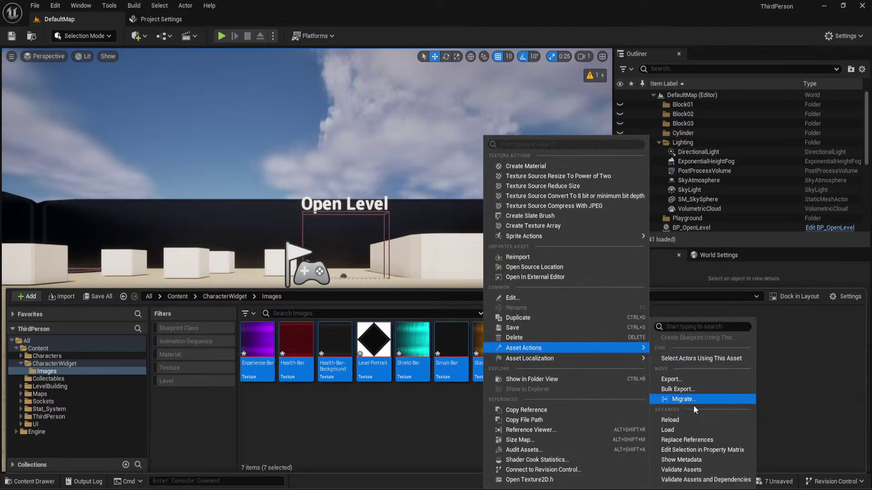
pyautogui.click(698, 450)
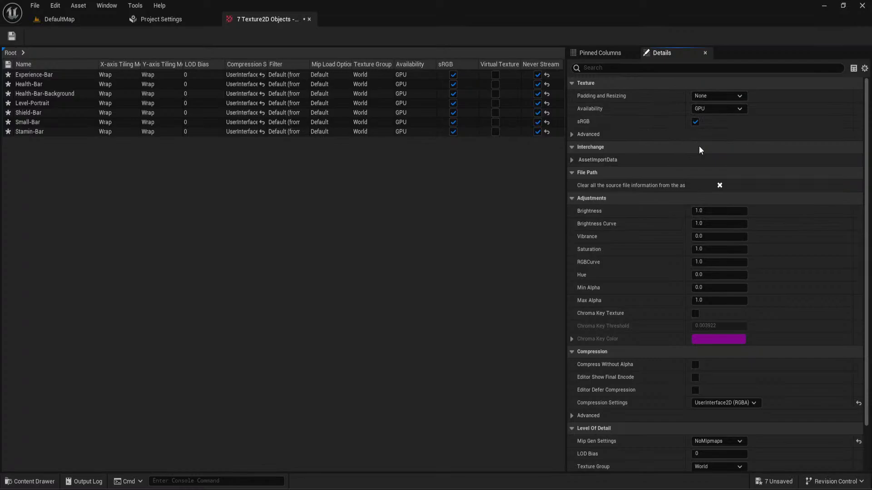
pyautogui.scroll(-1, 688, 140)
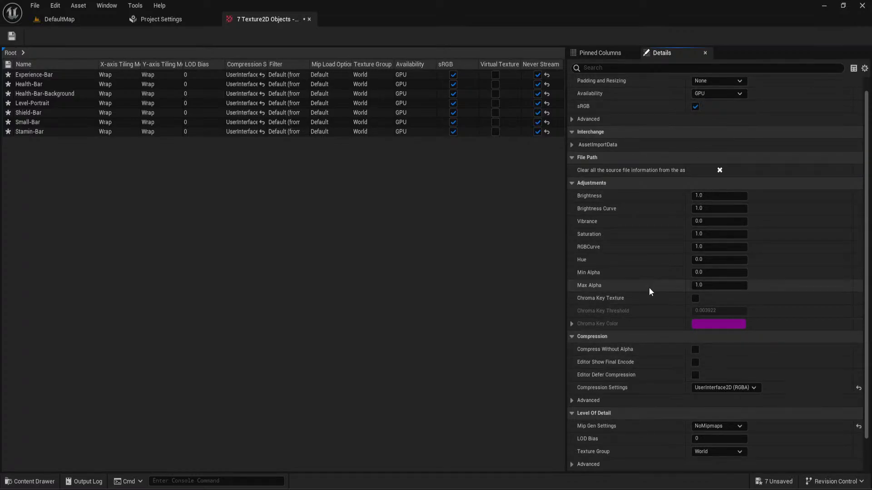
pyautogui.click(699, 452)
pyautogui.click(705, 391)
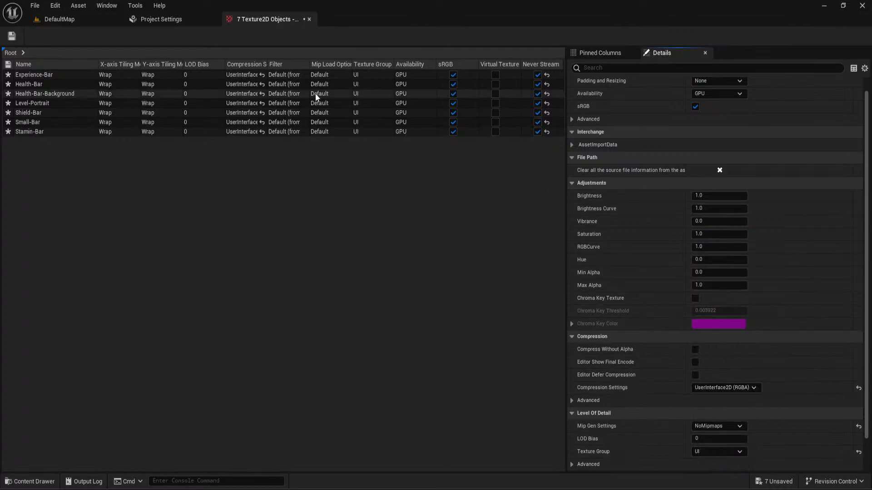
pyautogui.click(11, 36)
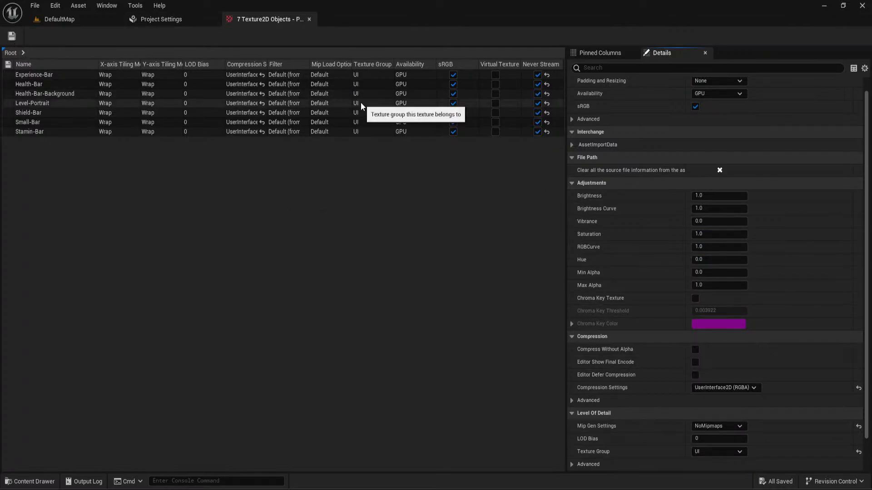
pyautogui.click(309, 19)
pyautogui.click(72, 19)
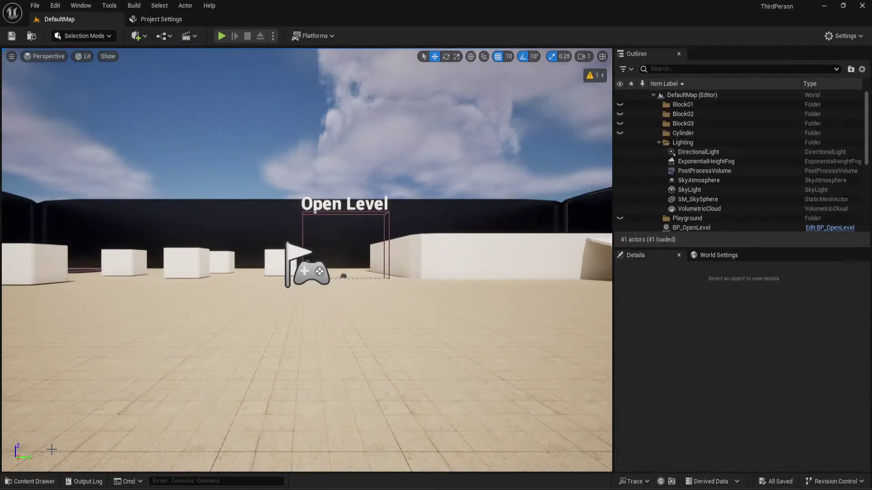
# Create a Widget Blueprint in the CharacterWidget folder with CommonUserWidget as its parent class
pyautogui.click(32, 481)
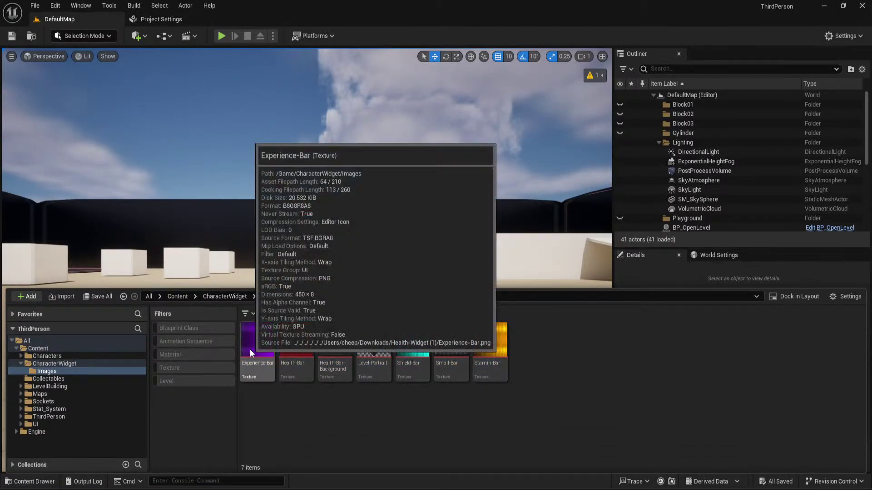
pyautogui.click(225, 297)
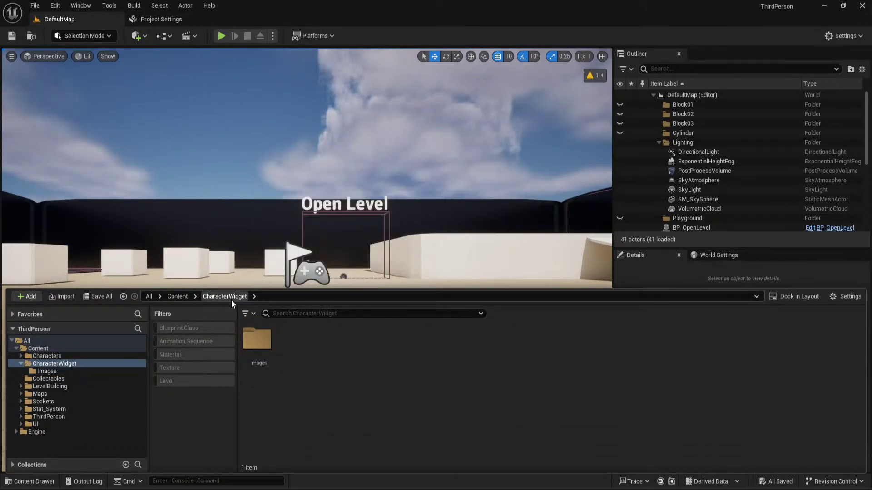
pyautogui.rightClick(311, 352)
pyautogui.moveTo(345, 469)
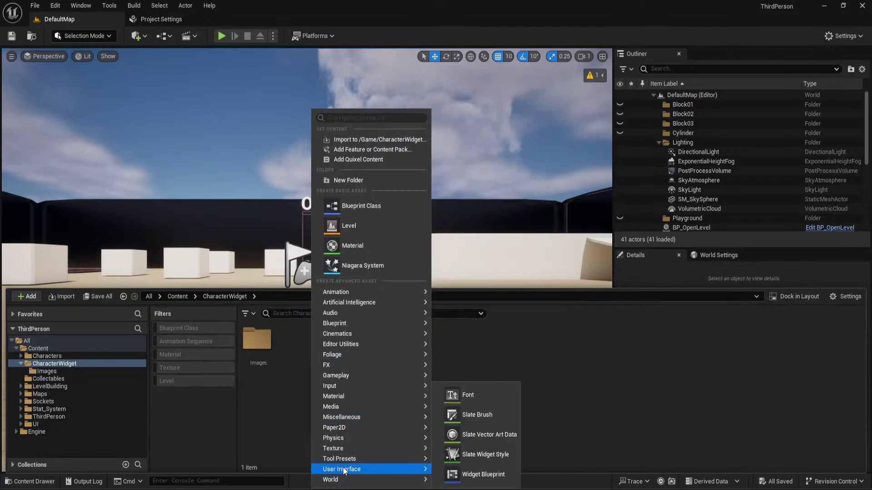
pyautogui.click(453, 474)
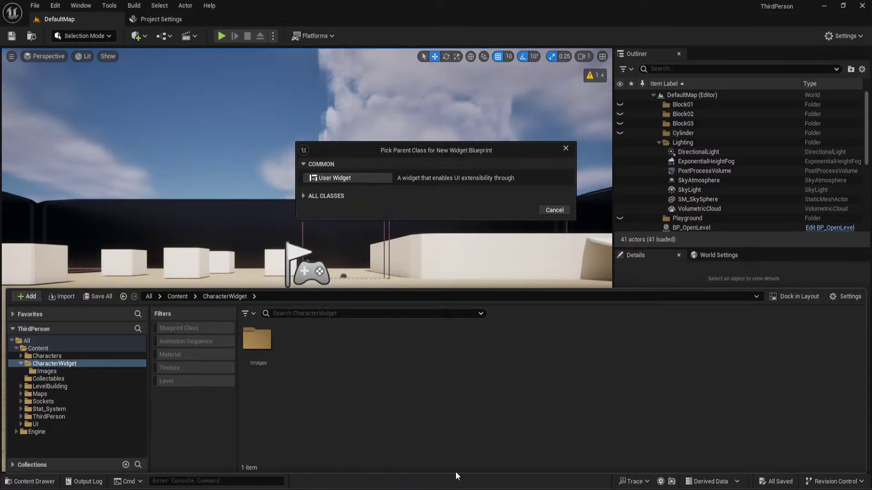
pyautogui.click(318, 200)
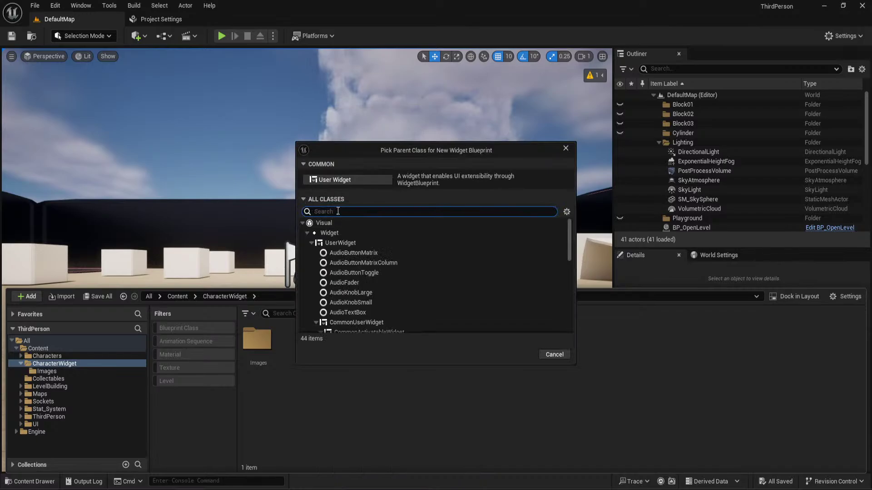
pyautogui.write('common')
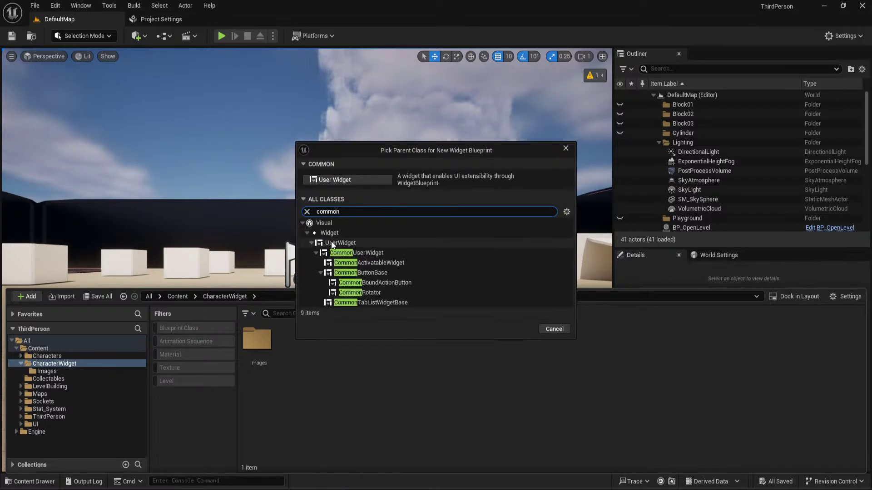
pyautogui.click(354, 252)
pyautogui.click(508, 327)
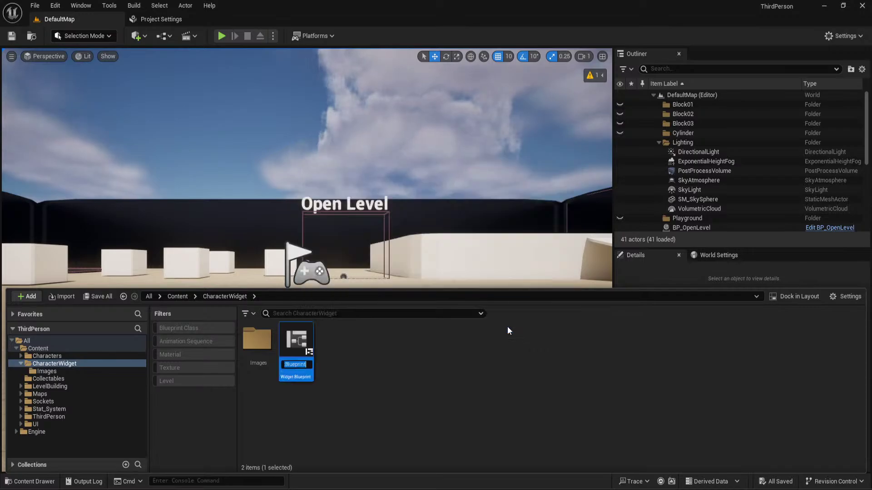
# Name the new Widget Blueprint UI_CharacterWidget and open it for editing
pyautogui.write('UI_')
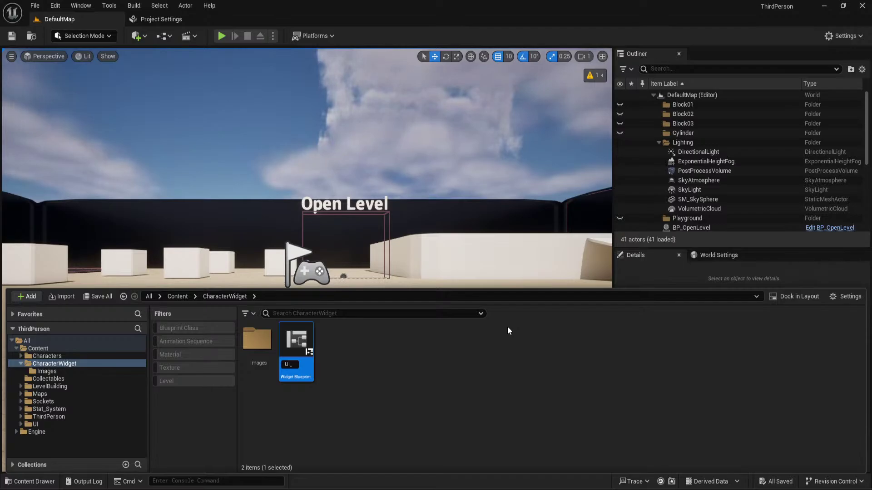
pyautogui.write('Characterwid')
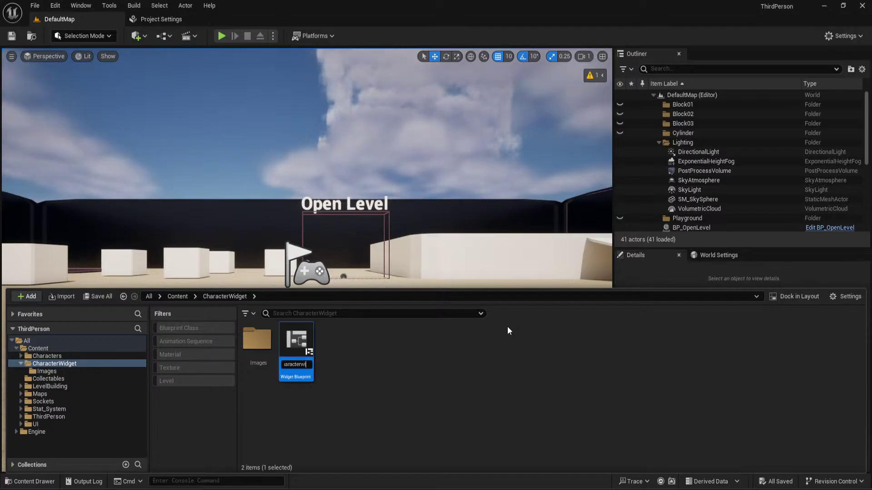
pyautogui.write('get')
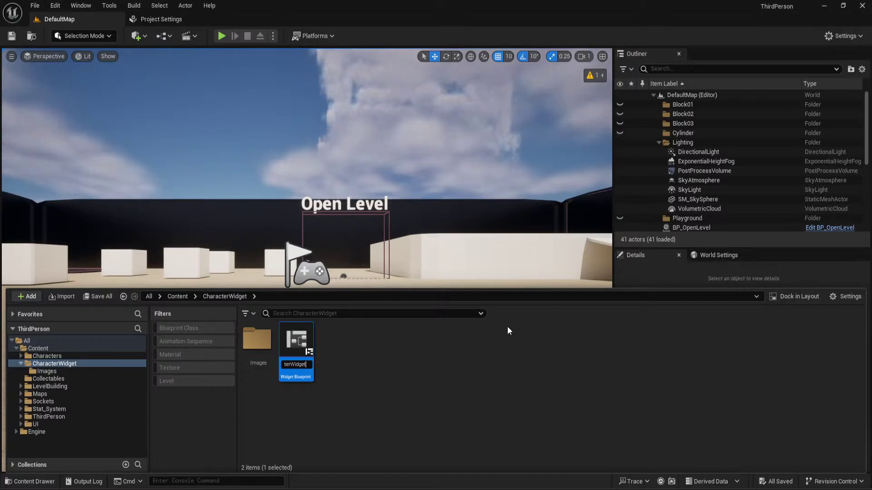
pyautogui.press('Return')
pyautogui.doubleClick(297, 345)
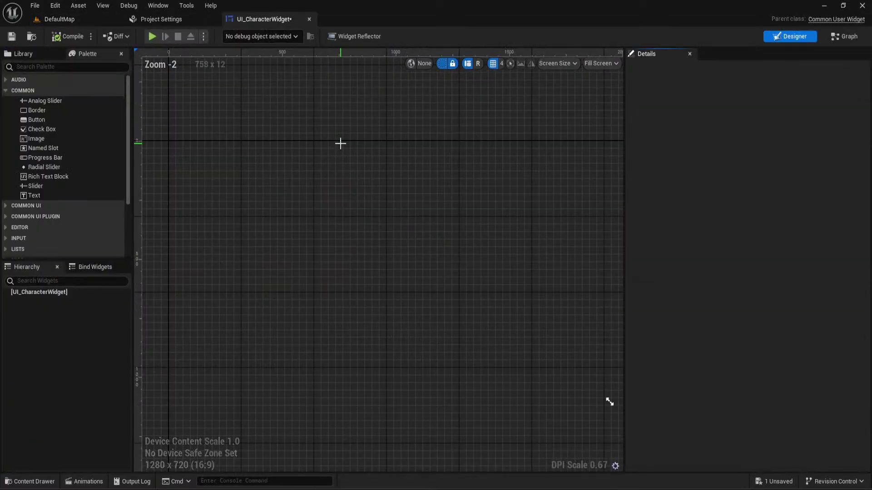
# Add an Overlay panel as the root of UI_CharacterWidget
pyautogui.moveTo(427, 489)
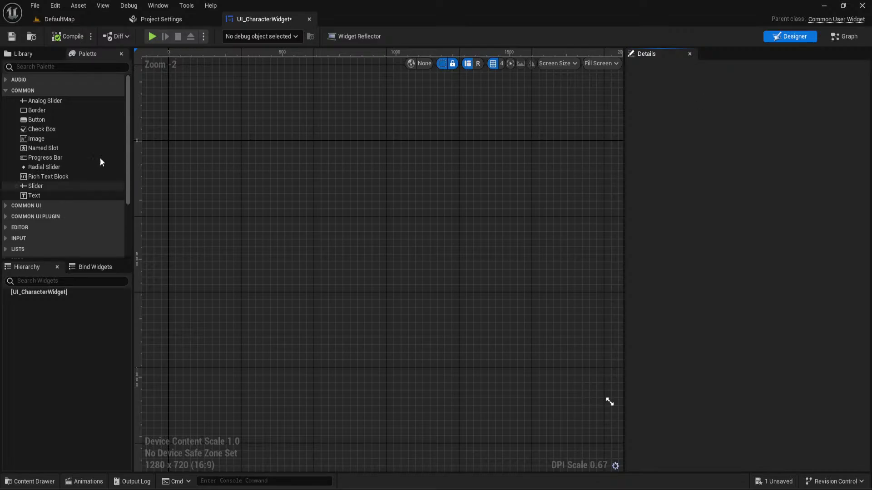
pyautogui.click(22, 66)
pyautogui.write('o')
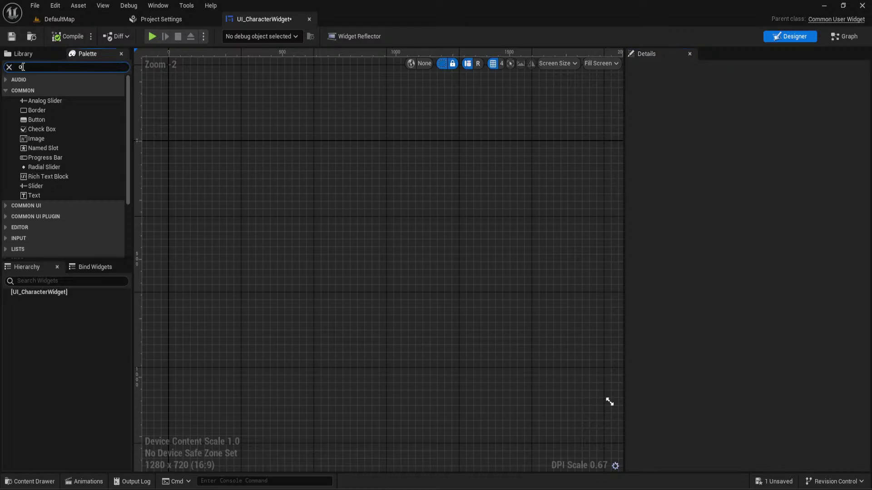
pyautogui.write('ver')
pyautogui.moveTo(37, 89); pyautogui.dragTo(313, 174)
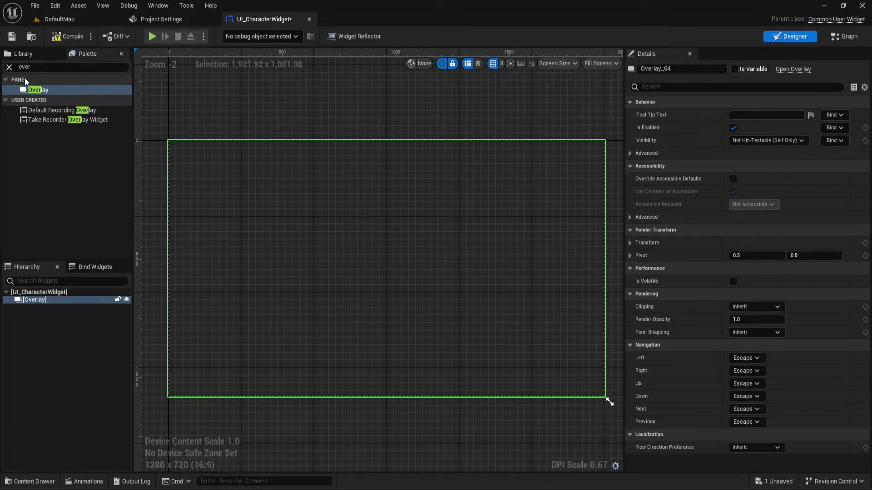
# Replace the root Overlay of UI_CharacterWidget with a Common Border
pyautogui.moveTo(31, 66); pyautogui.dragTo(2, 65)
pyautogui.write('bord')
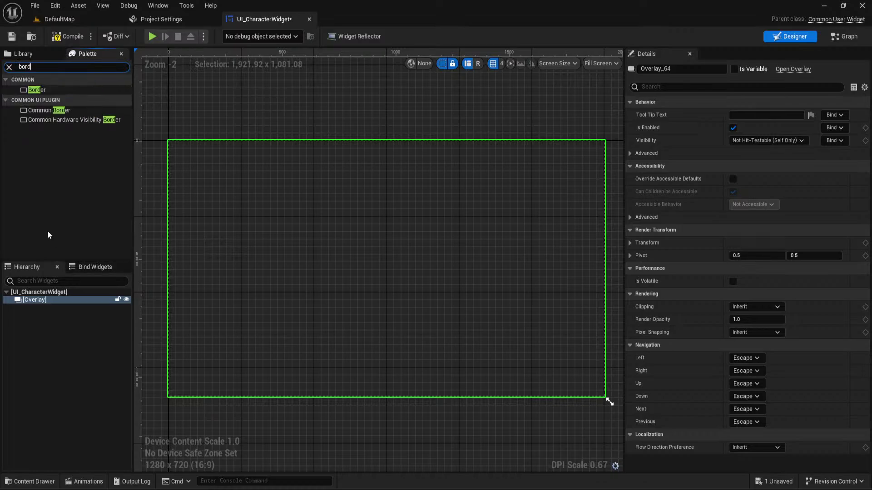
pyautogui.click(36, 110)
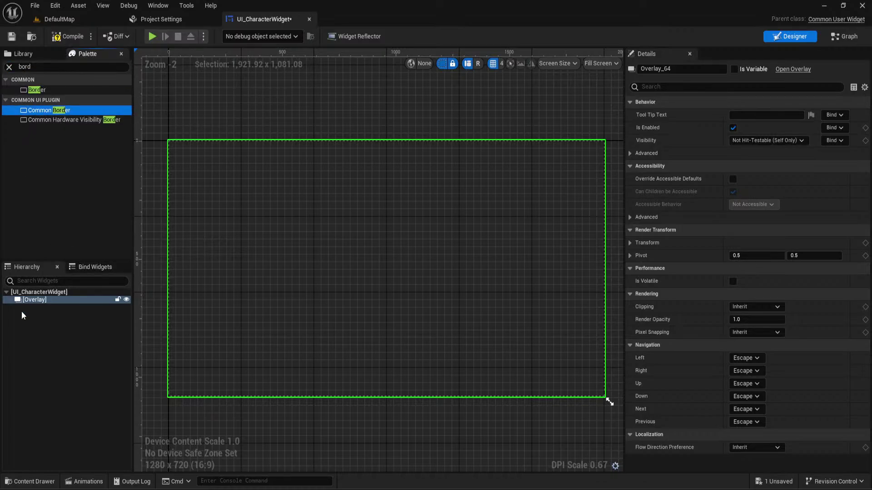
pyautogui.rightClick(35, 300)
pyautogui.moveTo(106, 413)
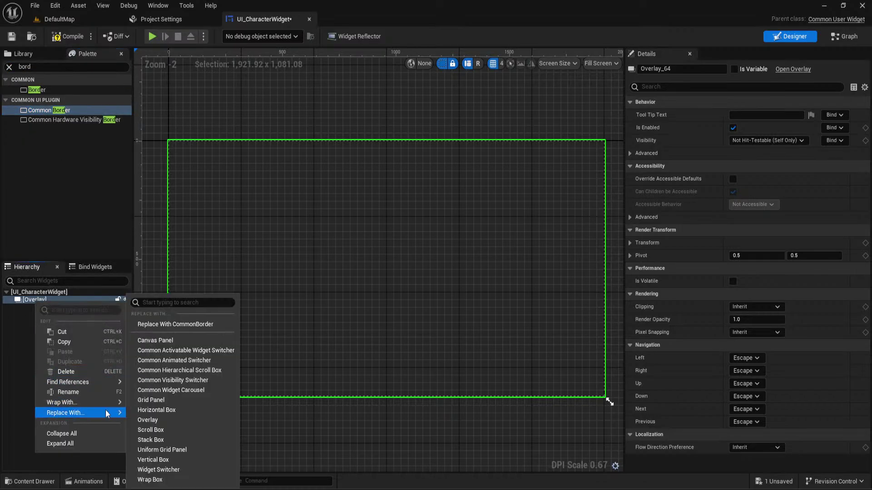
pyautogui.click(181, 324)
# Add a Vertical Box inside the Common Border and set its slot padding to 0
pyautogui.click(26, 66)
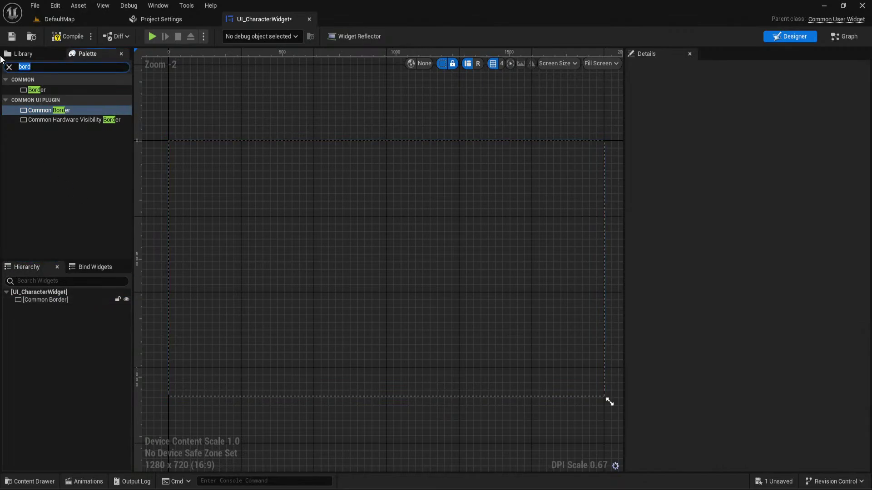
pyautogui.write('vert')
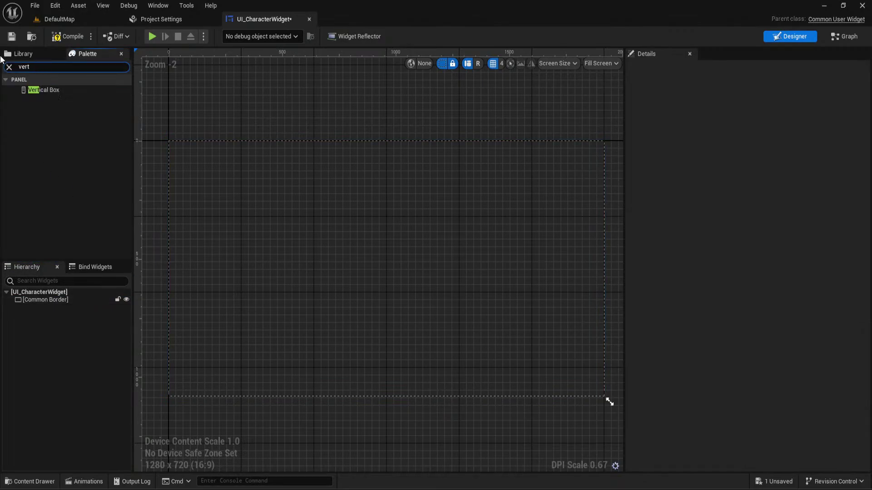
pyautogui.click(47, 89)
pyautogui.moveTo(60, 99); pyautogui.dragTo(393, 253)
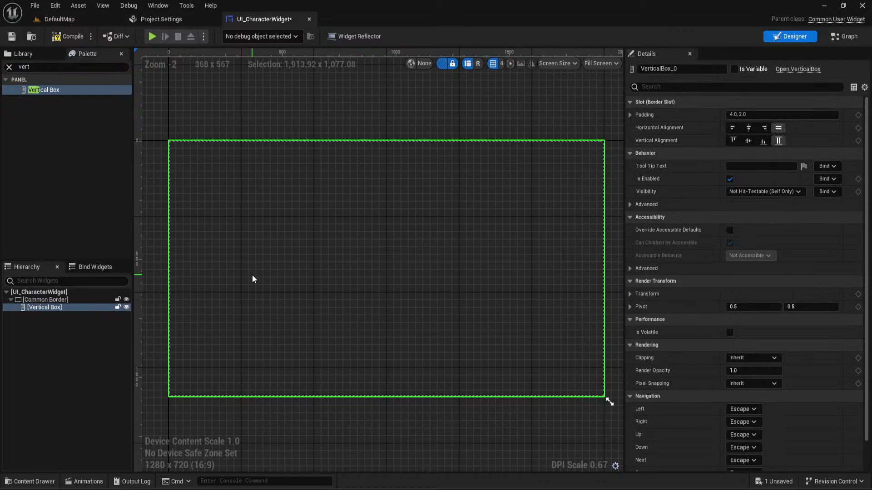
pyautogui.click(763, 115)
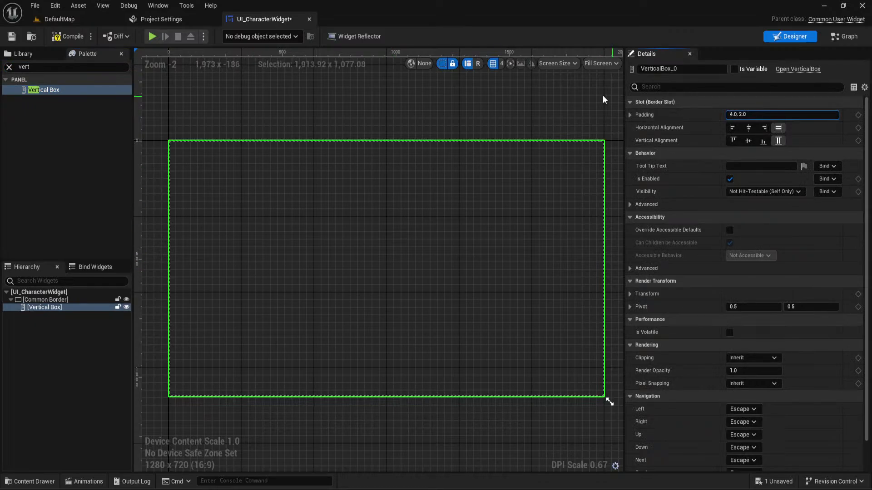
pyautogui.write('0')
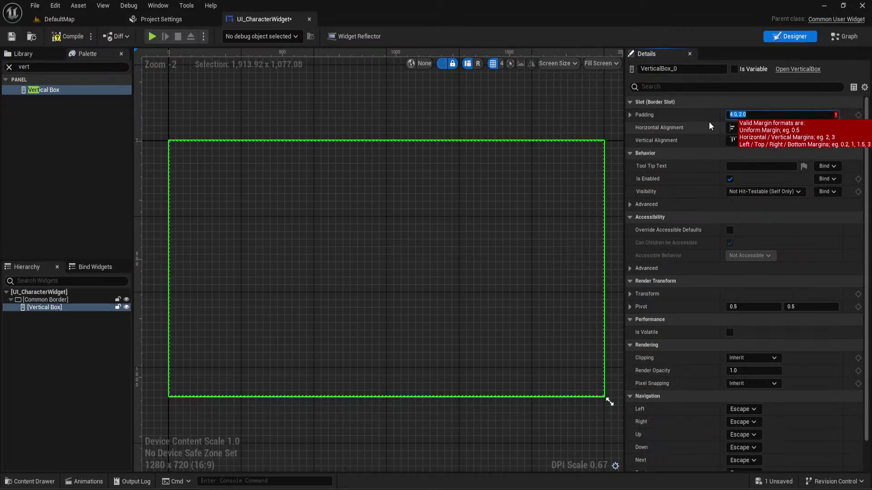
pyautogui.press('Return')
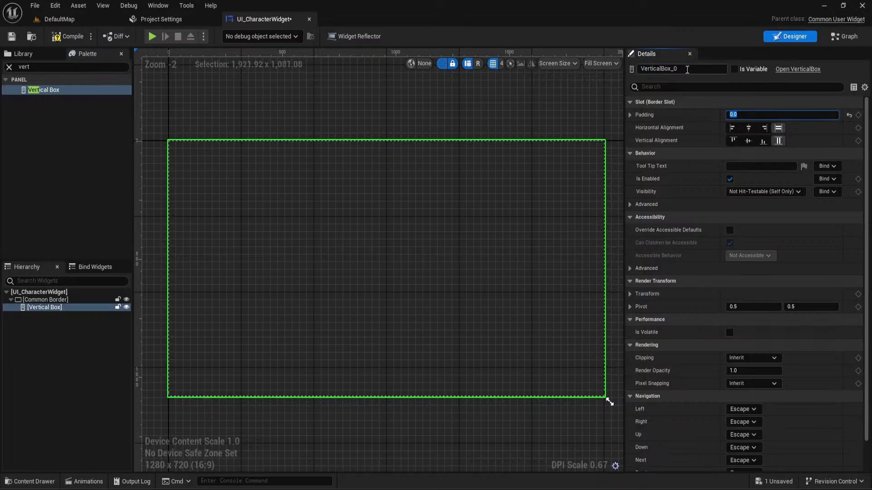
# Add four Progress Bars inside the Vertical Box
pyautogui.click(37, 66)
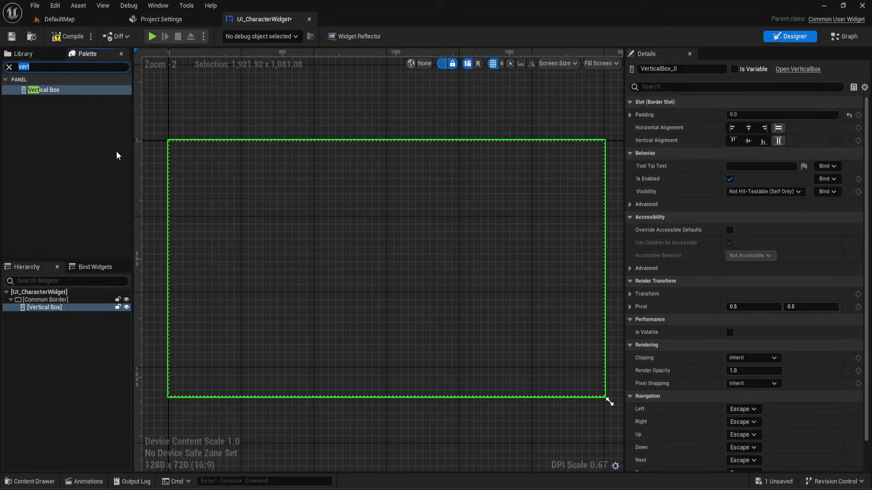
pyautogui.write('progr')
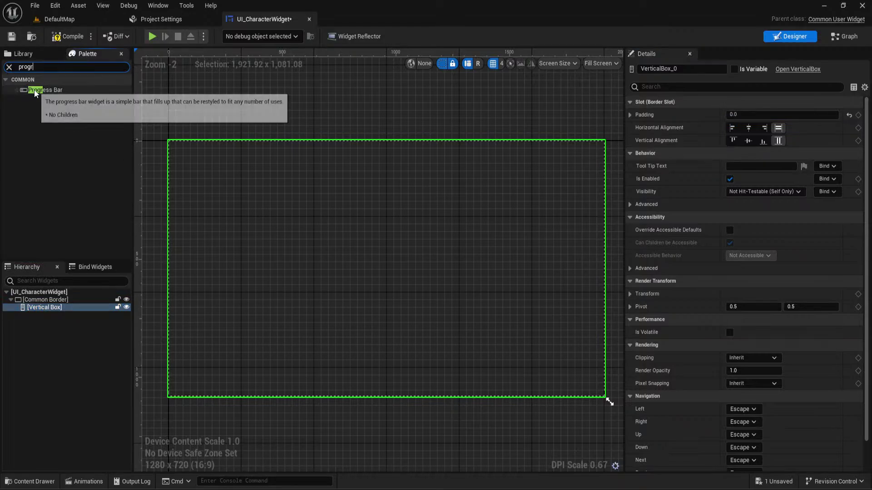
pyautogui.moveTo(35, 93); pyautogui.dragTo(150, 141)
pyautogui.moveTo(47, 91); pyautogui.dragTo(544, 311)
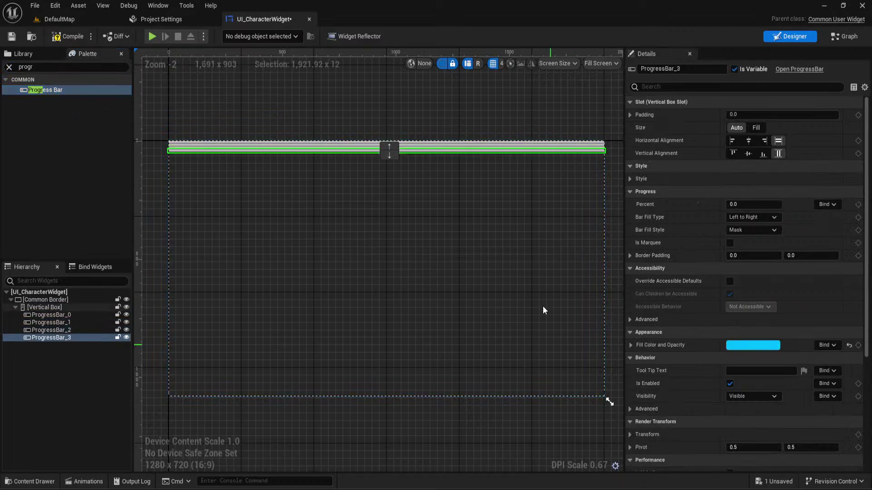
# Look through the bar textures in the CharacterWidget Images folder and inspect the Small-Bar texture in its own editor
pyautogui.click(37, 481)
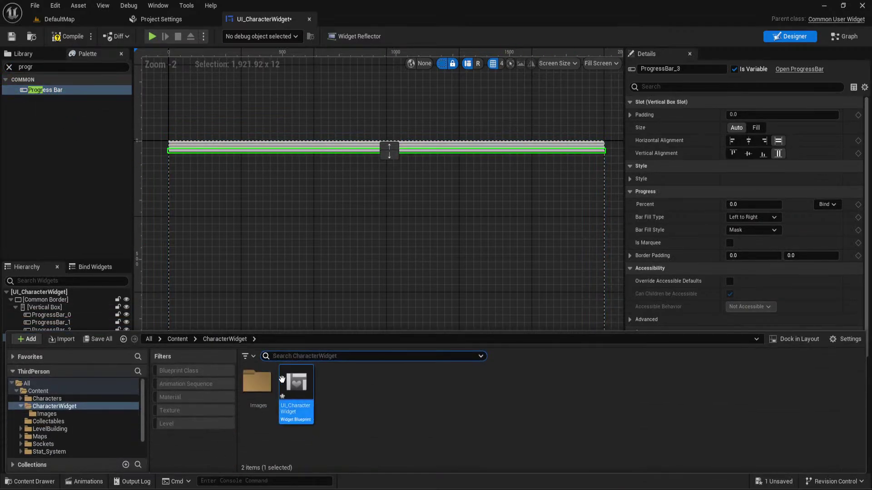
pyautogui.doubleClick(257, 381)
pyautogui.click(295, 390)
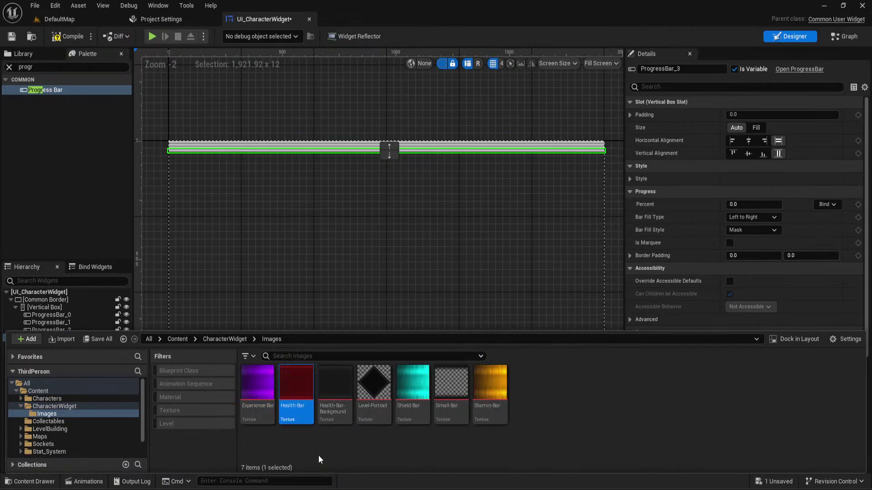
pyautogui.click(413, 388)
pyautogui.click(490, 388)
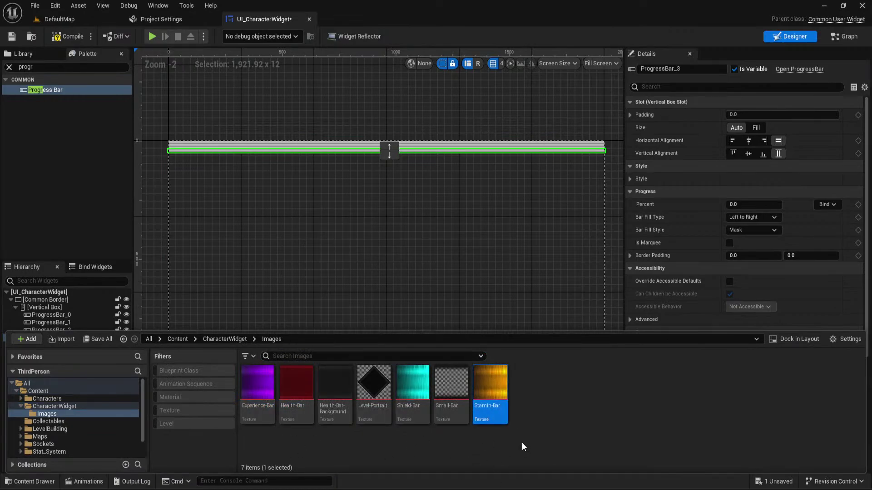
pyautogui.doubleClick(450, 385)
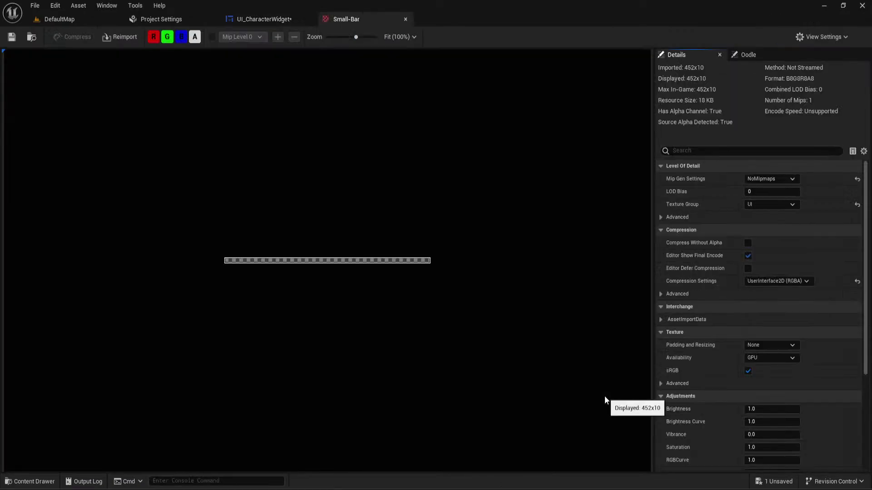
pyautogui.click(405, 19)
# Compare Small-Bar.png side by side with the reference image.png, examining the bar backgrounds and layout up close, and close both images
pyautogui.hotkey('ctrl', 'space')
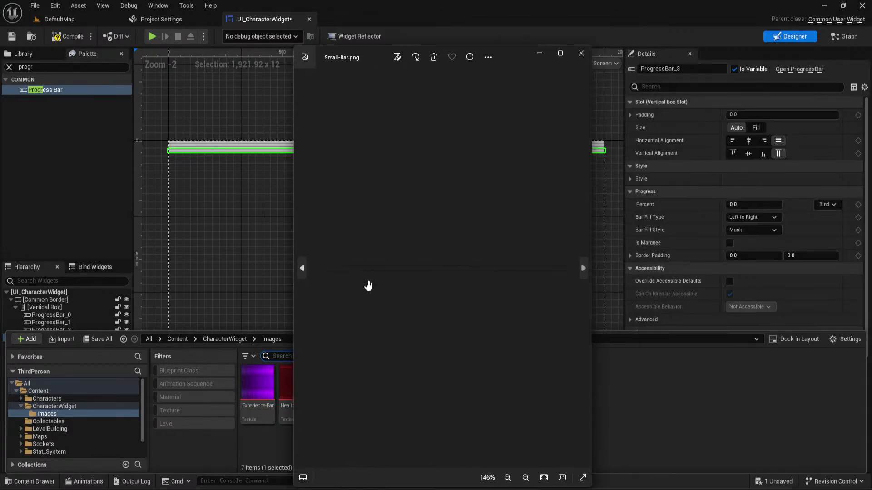
pyautogui.scroll(6, 367, 286)
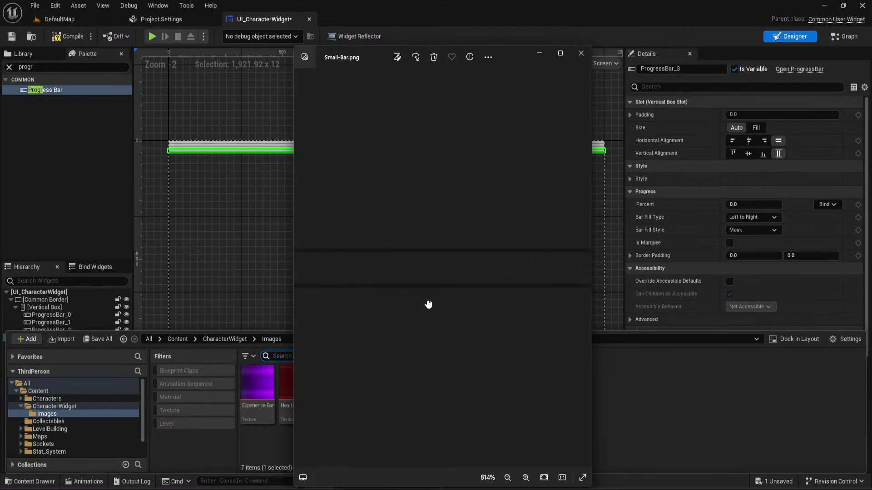
pyautogui.scroll(-6, 449, 268)
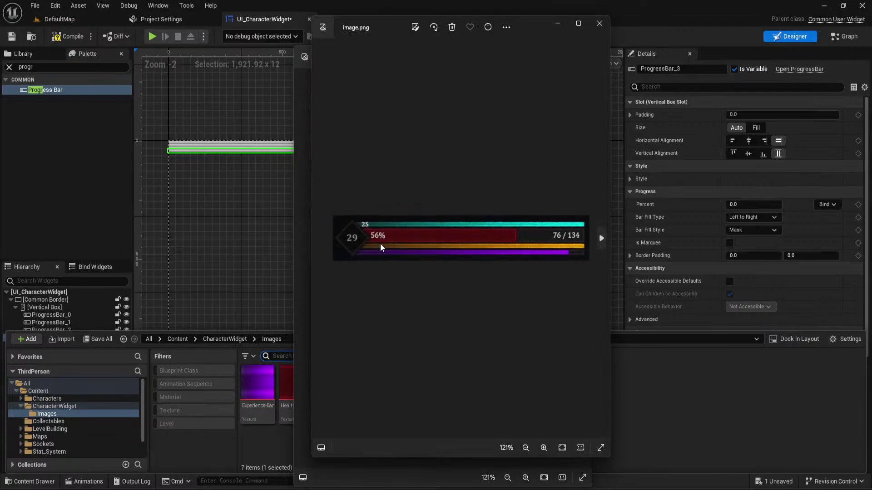
pyautogui.scroll(2, 380, 244)
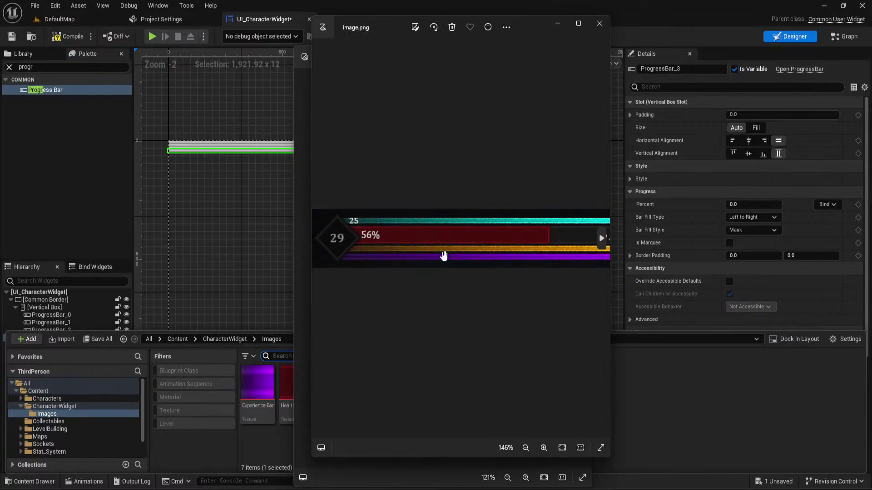
pyautogui.moveTo(461, 290); pyautogui.dragTo(325, 278)
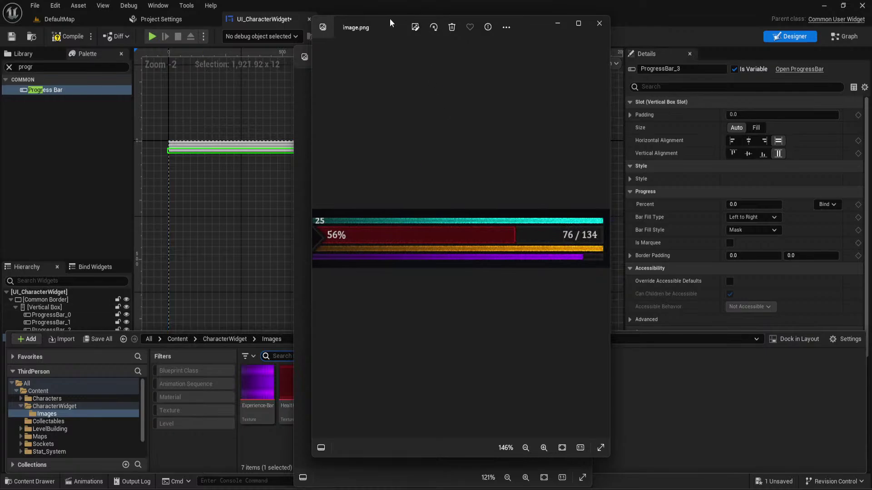
pyautogui.moveTo(390, 18); pyautogui.dragTo(636, 53)
pyautogui.moveTo(504, 50); pyautogui.dragTo(404, 43)
pyautogui.moveTo(648, 62); pyautogui.dragTo(574, 39)
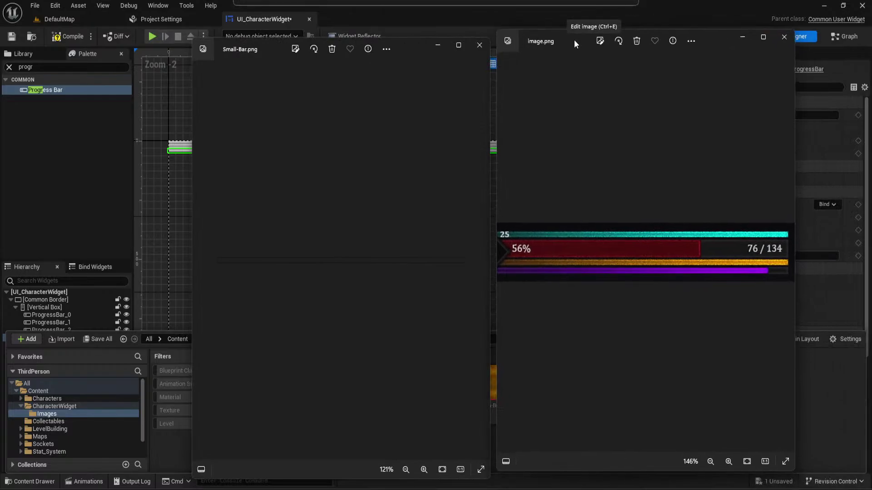
pyautogui.scroll(5, 587, 262)
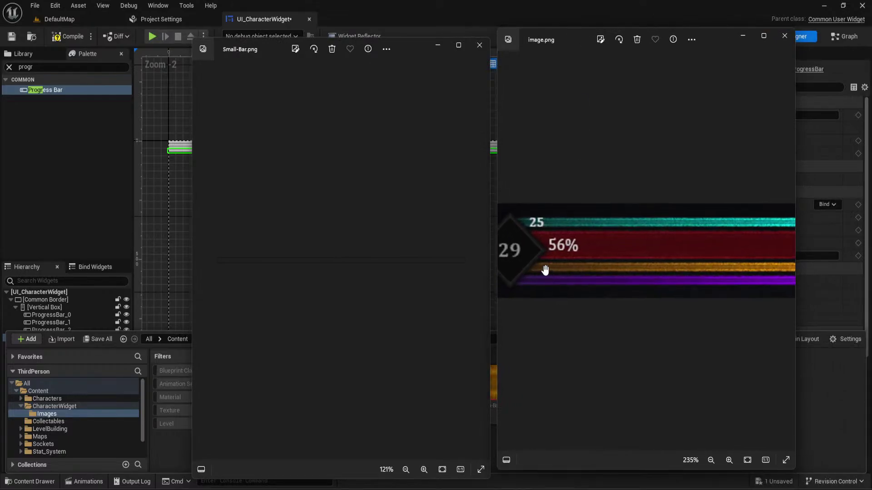
pyautogui.scroll(10, 408, 272)
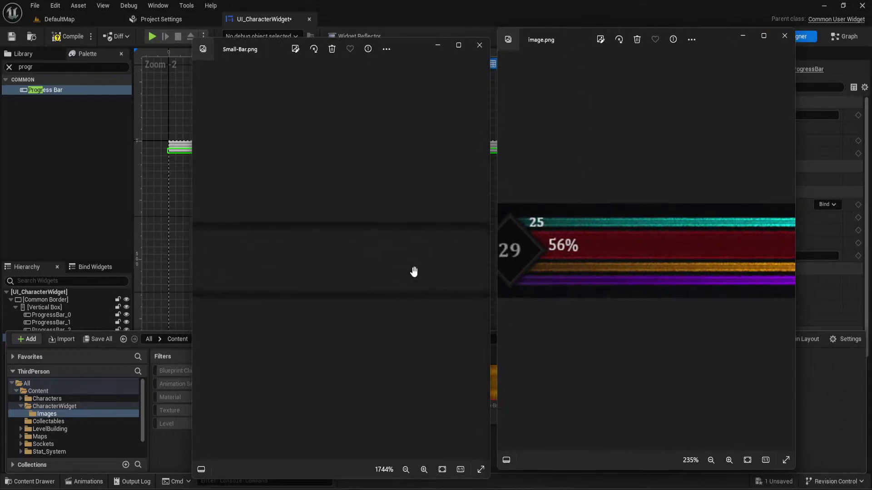
pyautogui.scroll(-10, 414, 271)
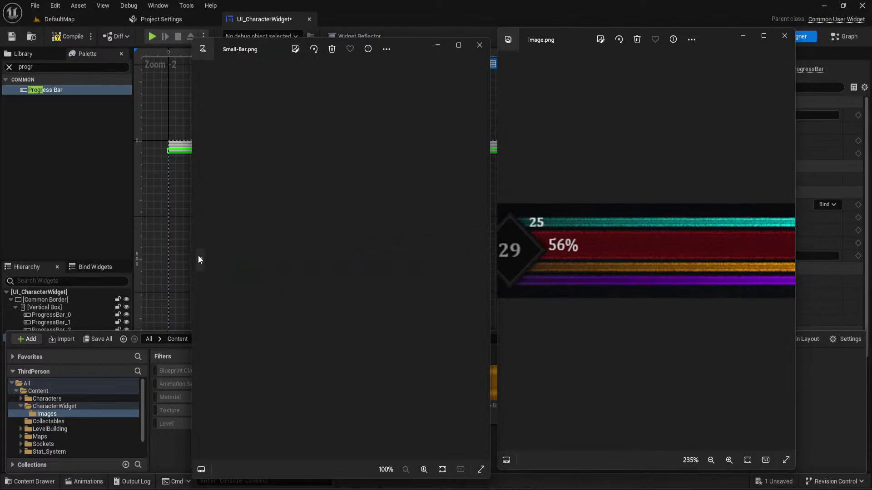
pyautogui.scroll(4, 431, 256)
pyautogui.click(477, 47)
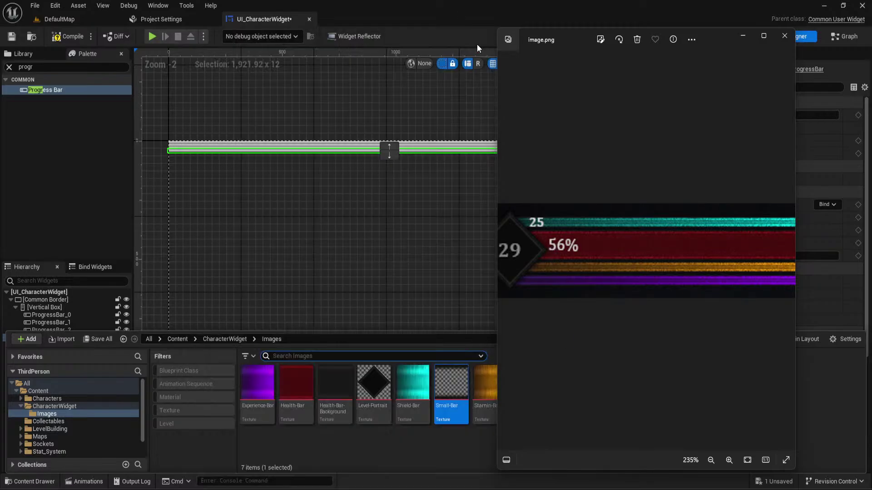
pyautogui.scroll(-6, 590, 196)
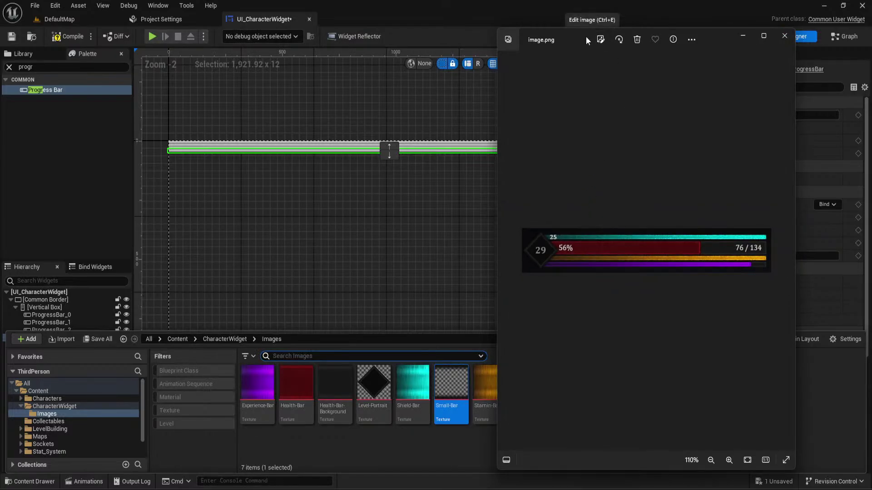
pyautogui.hotkey('alt', 'F4')
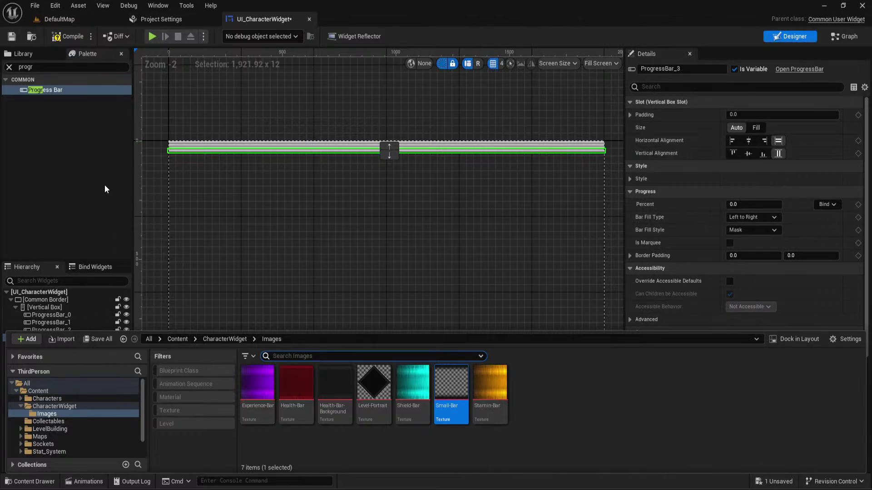
# Set the slot size of all four progress bars in the Vertical Box to Fill
pyautogui.click(209, 188)
pyautogui.click(246, 150)
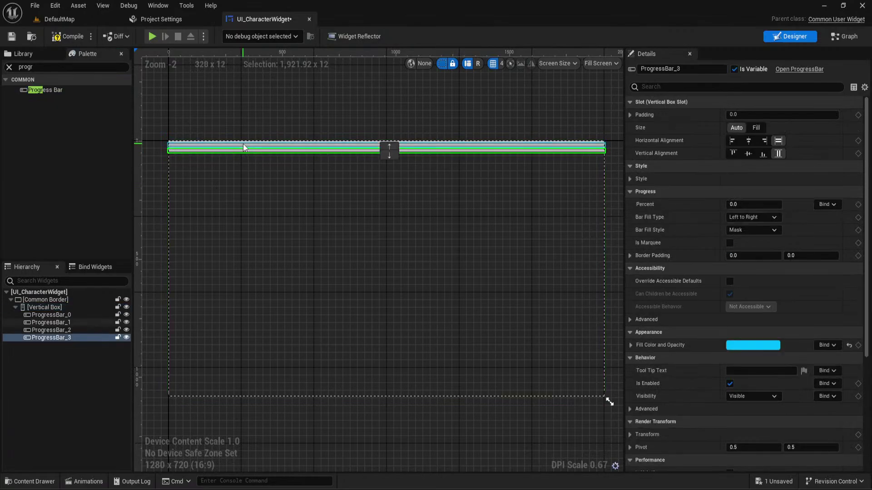
pyautogui.keyDown('ctrl'); pyautogui.click(241, 143); pyautogui.keyUp('ctrl')
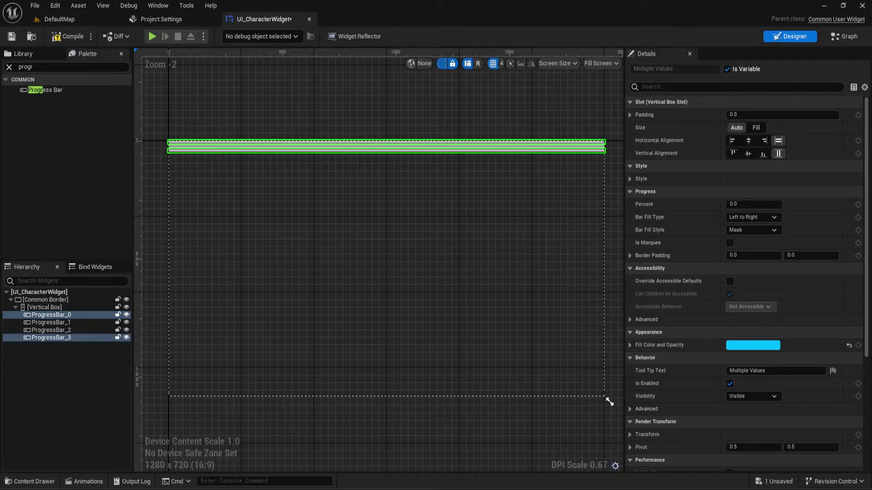
pyautogui.click(45, 315)
pyautogui.keyDown('shift'); pyautogui.click(50, 337); pyautogui.keyUp('shift')
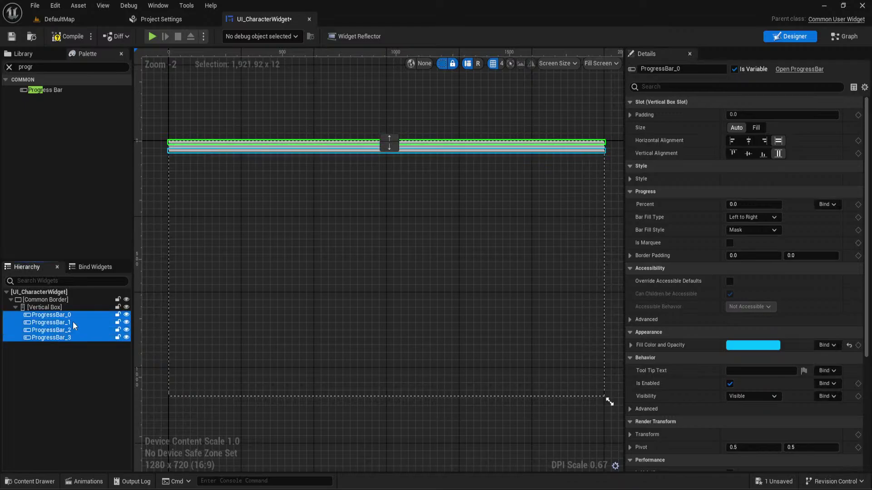
pyautogui.click(762, 128)
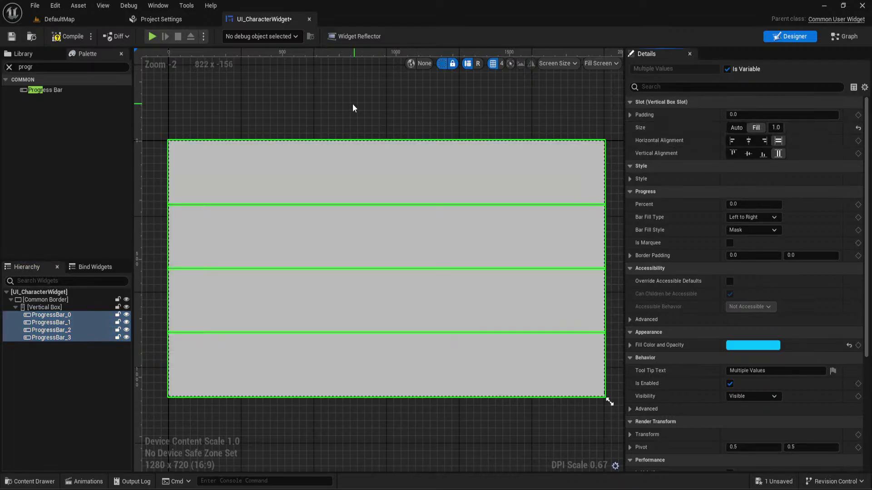
pyautogui.moveTo(353, 104); pyautogui.dragTo(536, 380, button='right')
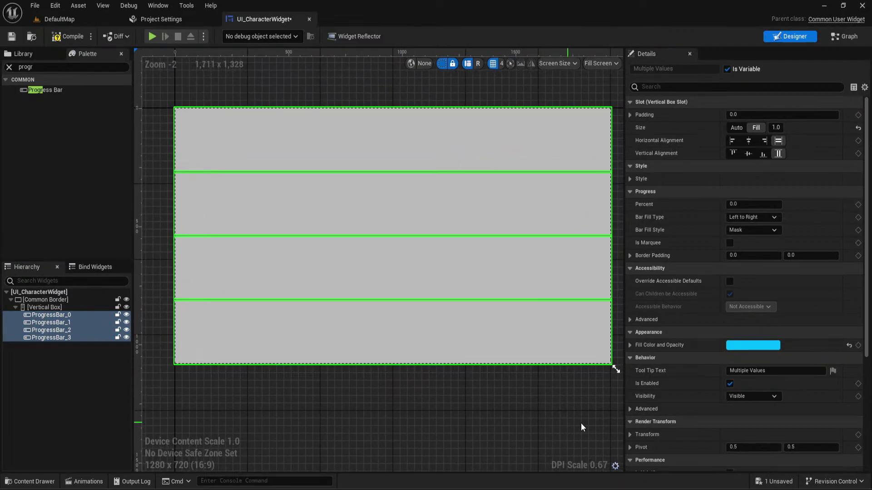
pyautogui.click(30, 482)
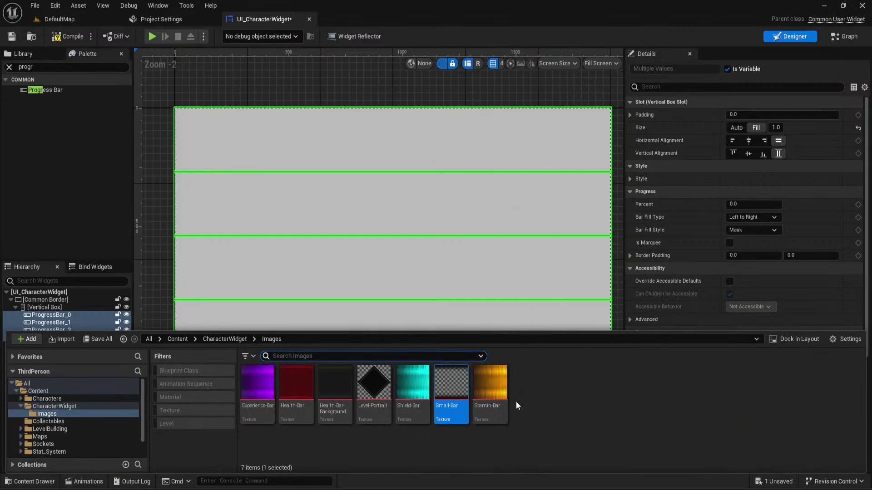
pyautogui.scroll(-1, 731, 152)
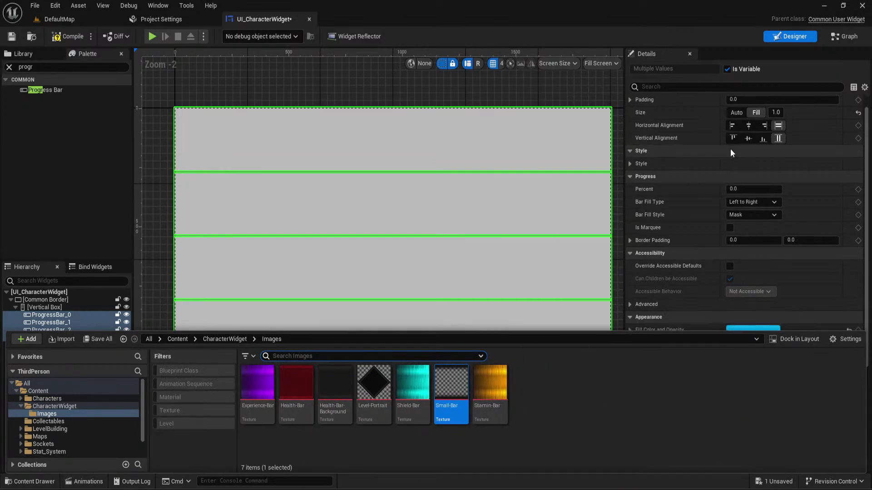
pyautogui.scroll(-8, 730, 149)
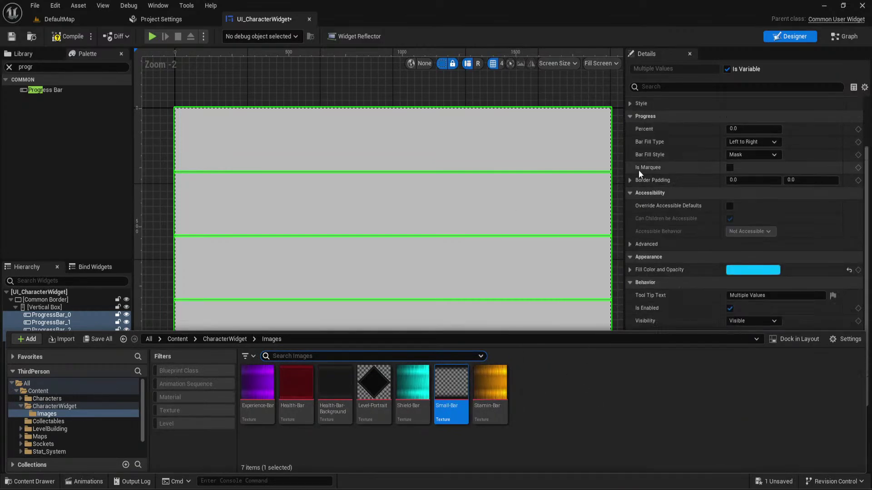
pyautogui.click(618, 160)
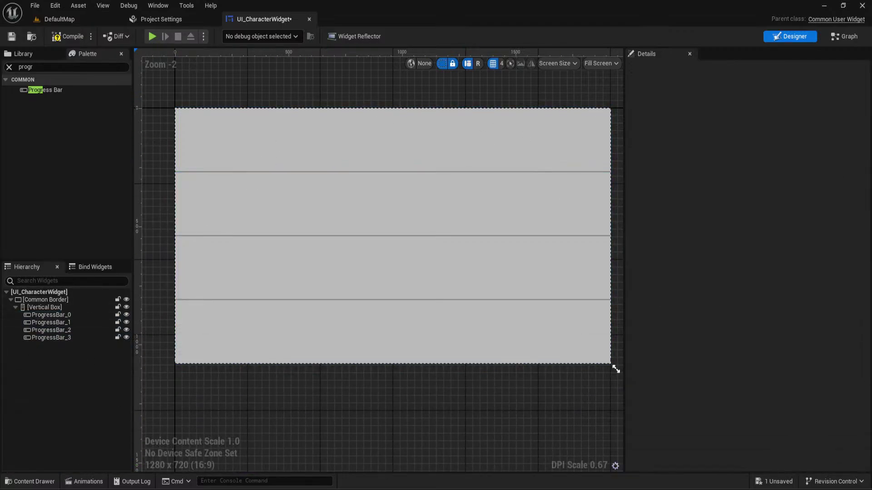
# Rename the first progress bar in the Vertical Box as Shield_Bar
pyautogui.moveTo(616, 489)
pyautogui.hotkey('ctrl', 'space')
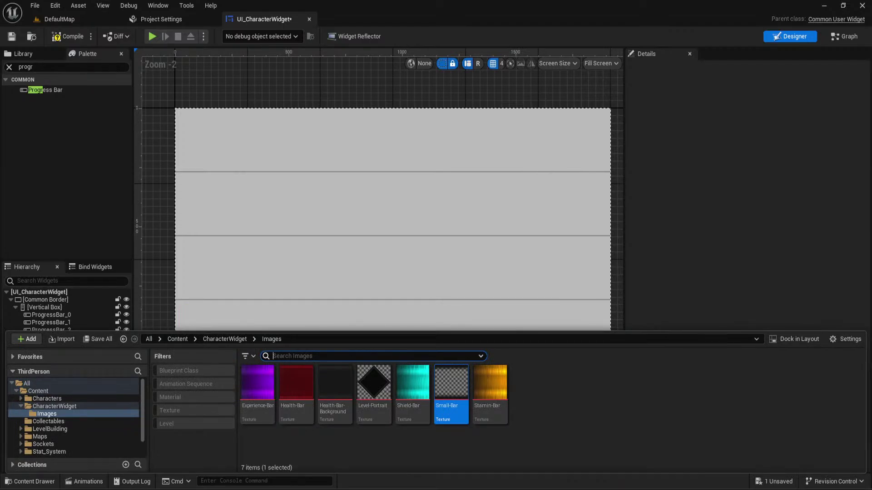
pyautogui.click(401, 149)
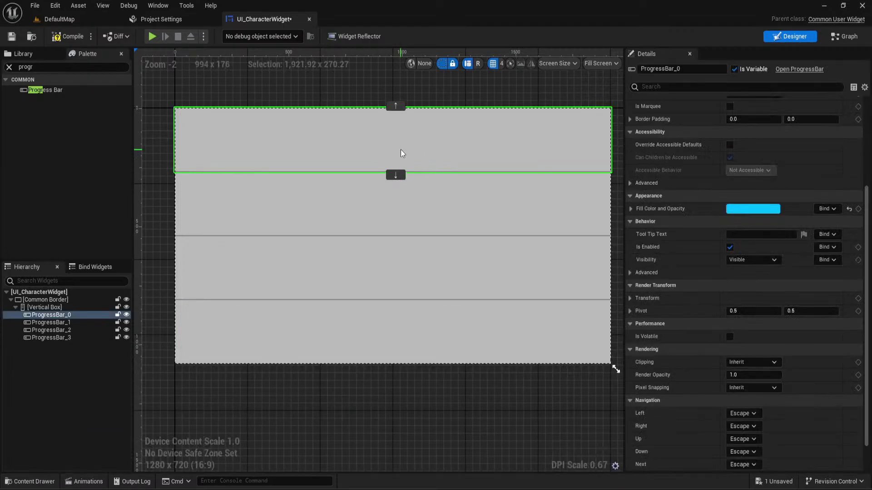
pyautogui.press('F2')
pyautogui.write('ShieldBar')
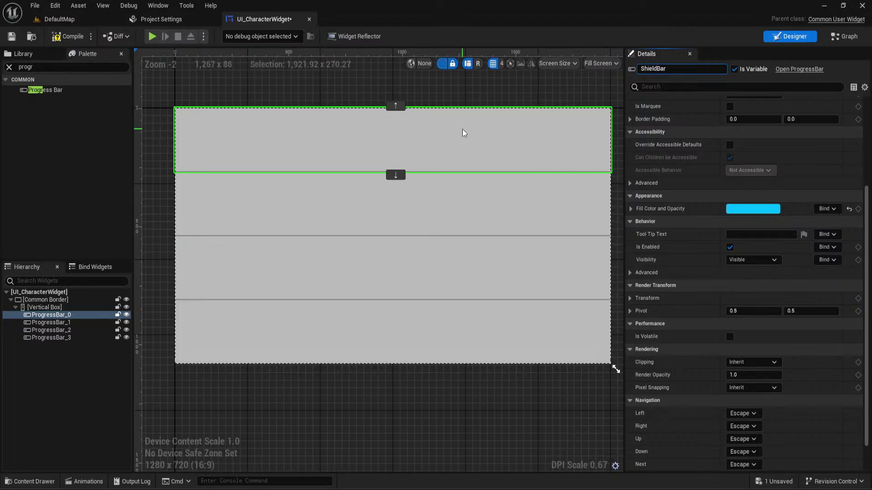
pyautogui.write('_')
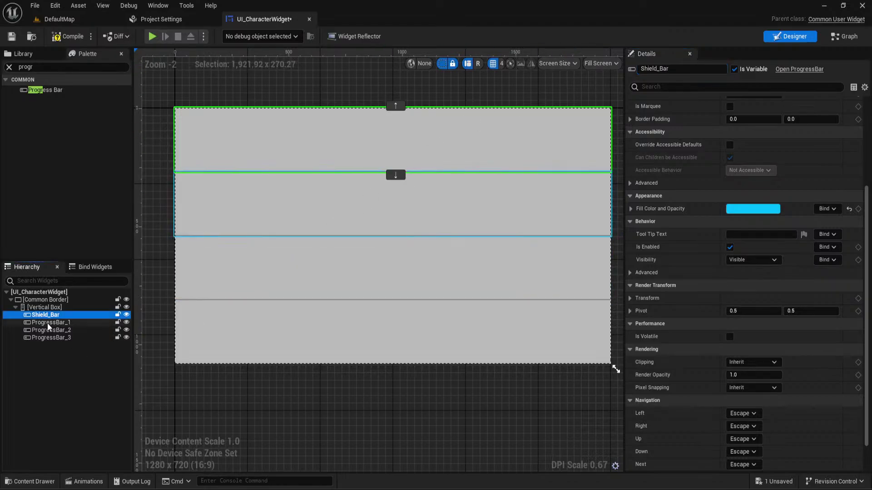
# Rename the second progress bar, ProgressBar_1, as Health_Bar
pyautogui.click(50, 323)
pyautogui.click(681, 69)
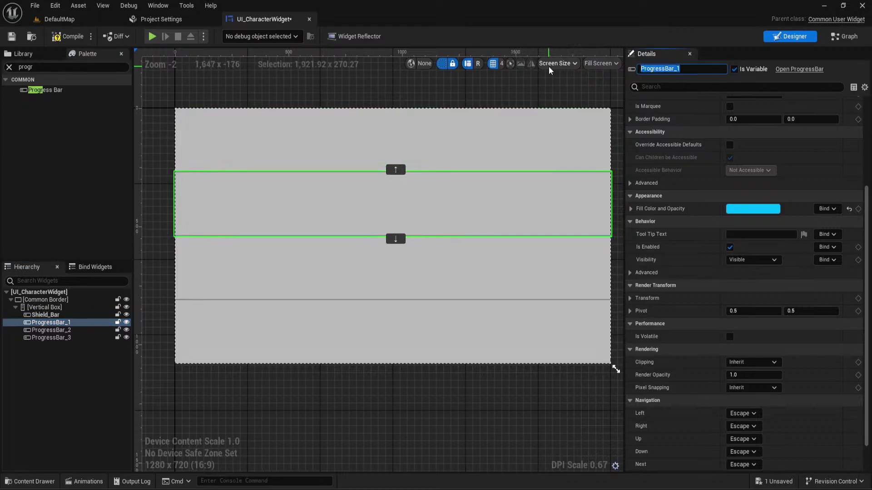
pyautogui.write('Health_Bar')
pyautogui.press('Return')
# Check the bar texture names in the Images folder and rename the third progress bar, ProgressBar_2, as Stamina_Bar
pyautogui.click(50, 330)
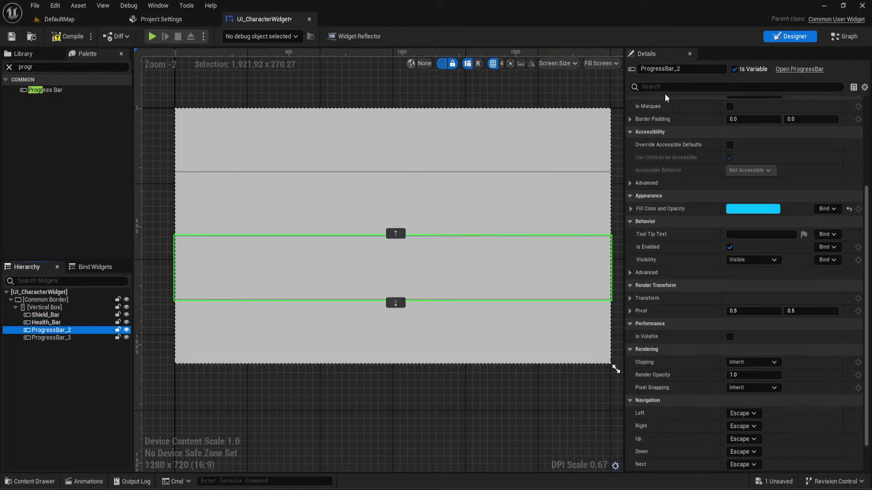
pyautogui.click(691, 71)
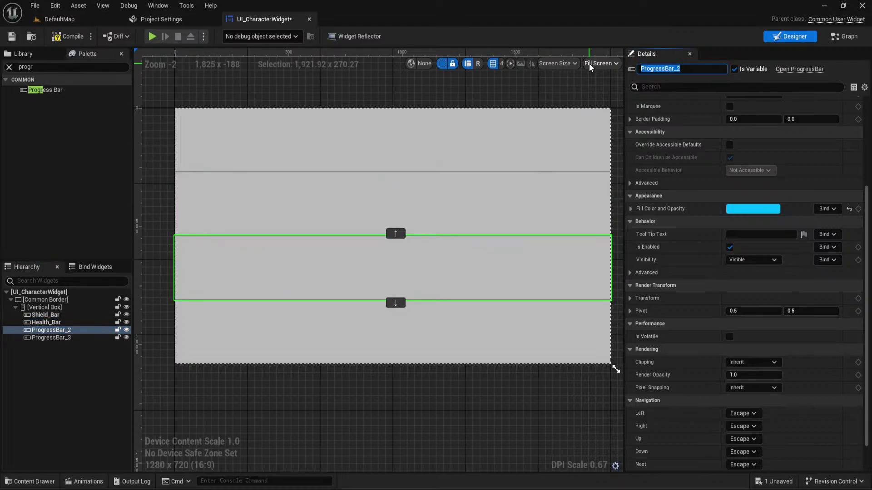
pyautogui.click(384, 418)
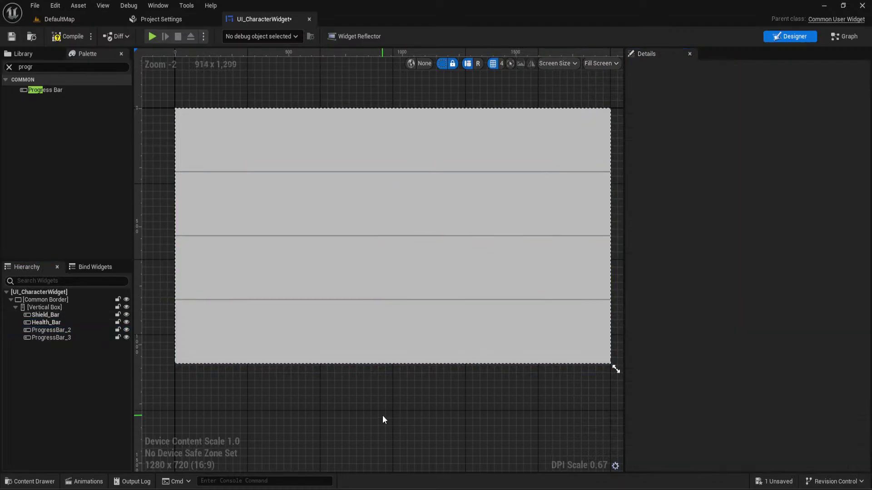
pyautogui.hotkey('ctrl', 'space')
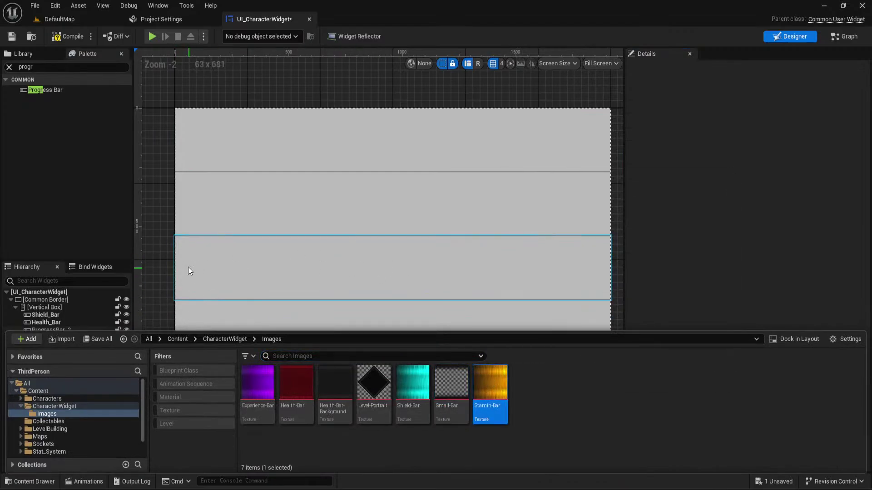
pyautogui.click(189, 269)
pyautogui.click(658, 69)
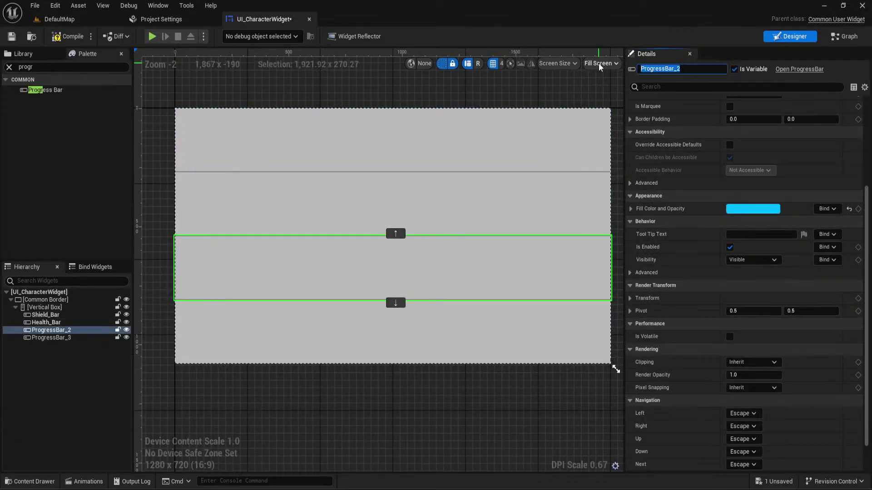
pyautogui.write('Stamina_Bar')
pyautogui.press('Return')
# Rename the last progress bar, ProgressBar_3, as Experience_Bar
pyautogui.click(195, 332)
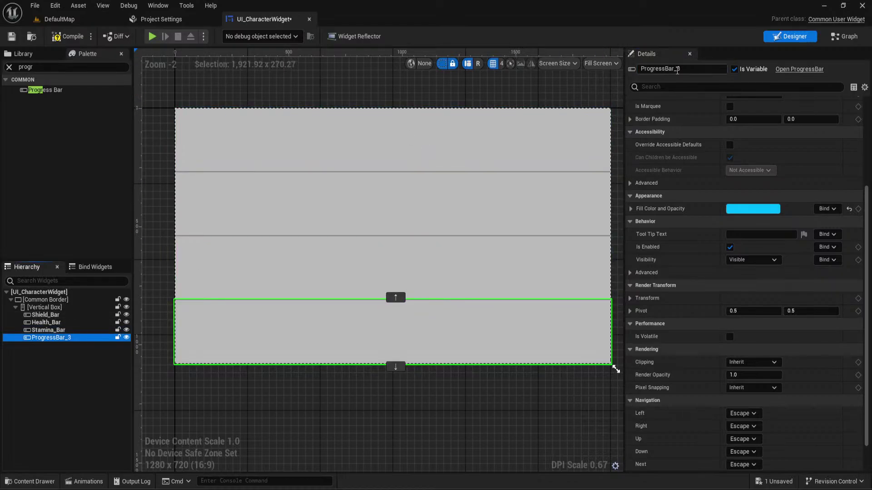
pyautogui.click(677, 69)
pyautogui.write('Experience_Bar')
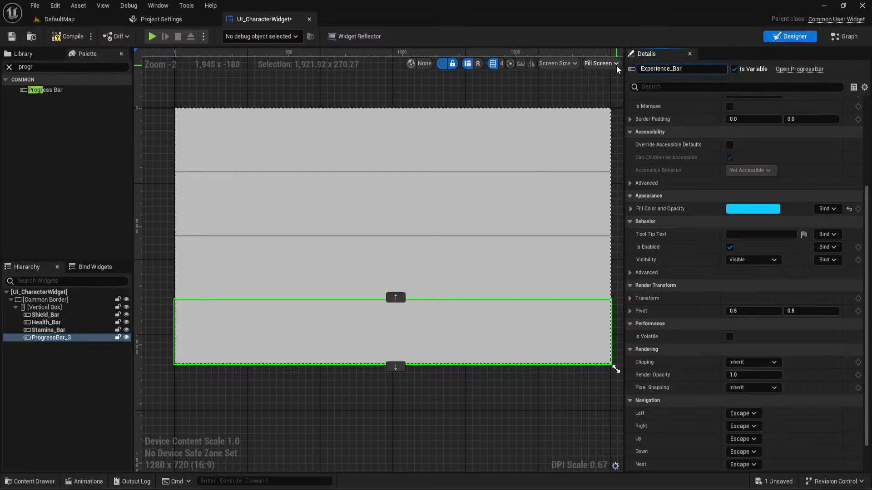
pyautogui.press('Return')
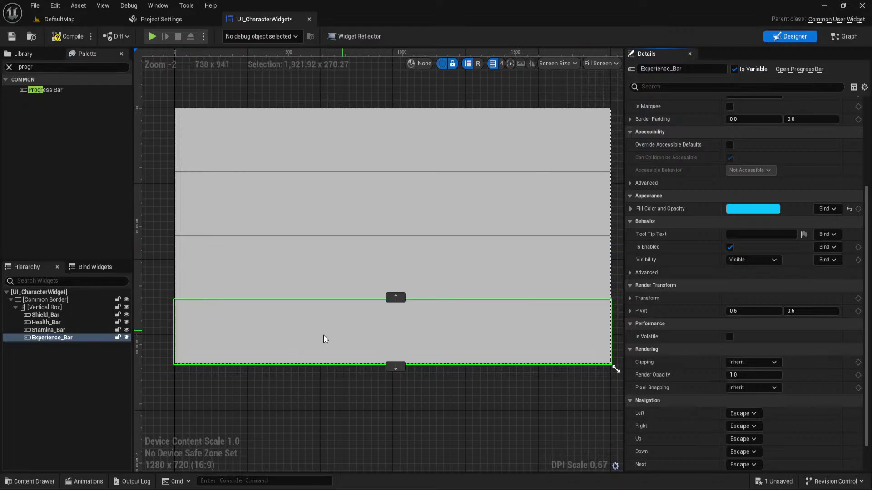
# Select Shield_Bar and expand its Fill Color and Opacity property to show the individual color channels
pyautogui.click(396, 129)
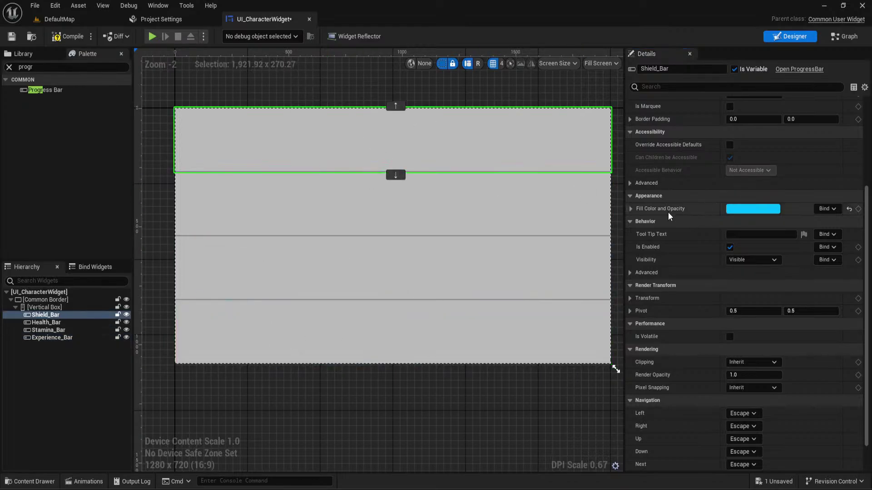
pyautogui.click(631, 209)
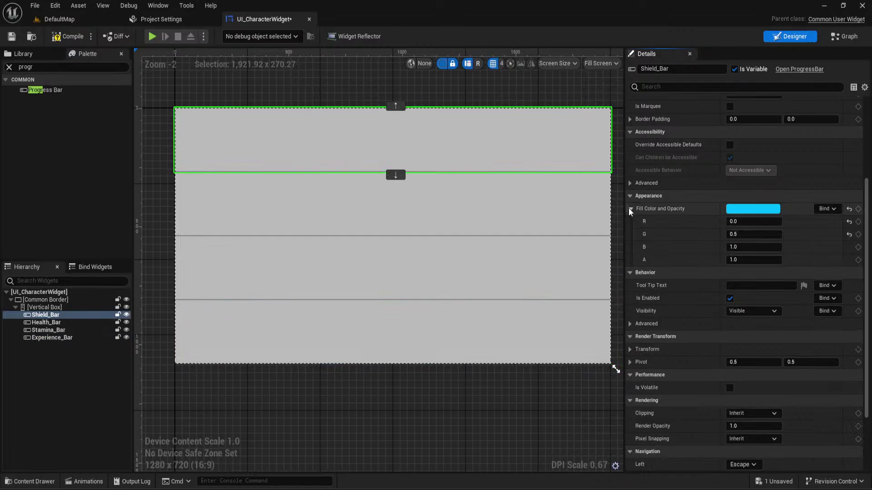
# Set the Fill Color and Opacity of Shield_Bar and Experience_Bar to white
pyautogui.click(745, 208)
pyautogui.click(656, 331)
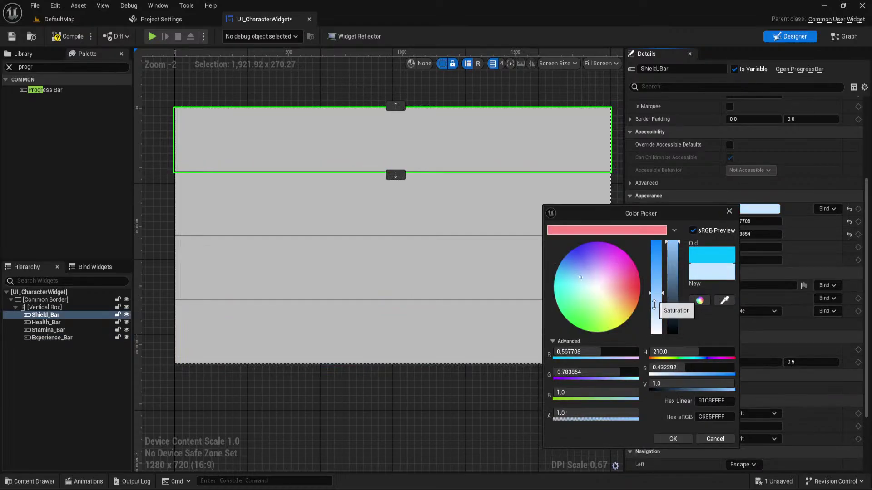
pyautogui.click(673, 438)
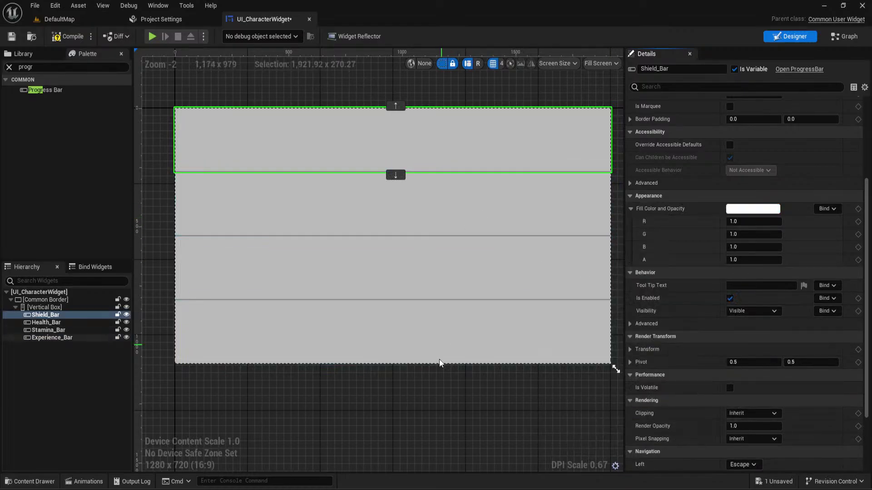
pyautogui.keyDown('ctrl'); pyautogui.click(420, 341); pyautogui.keyUp('ctrl')
pyautogui.click(740, 209)
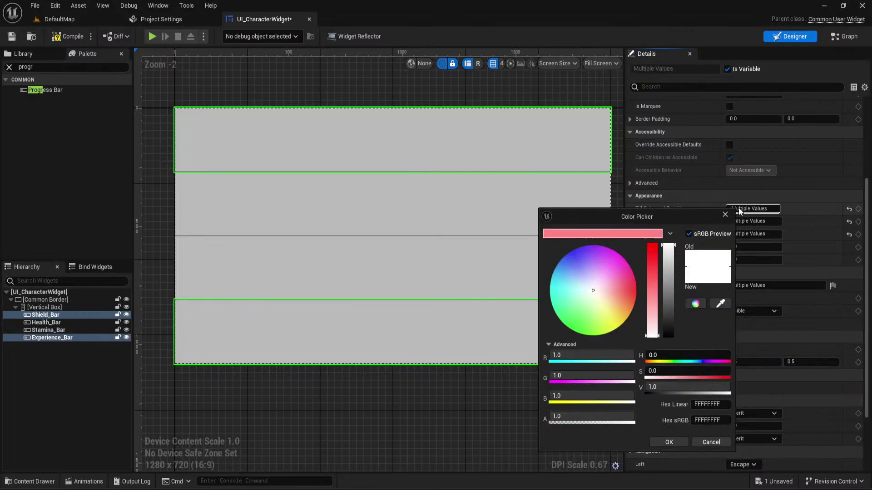
pyautogui.click(649, 335)
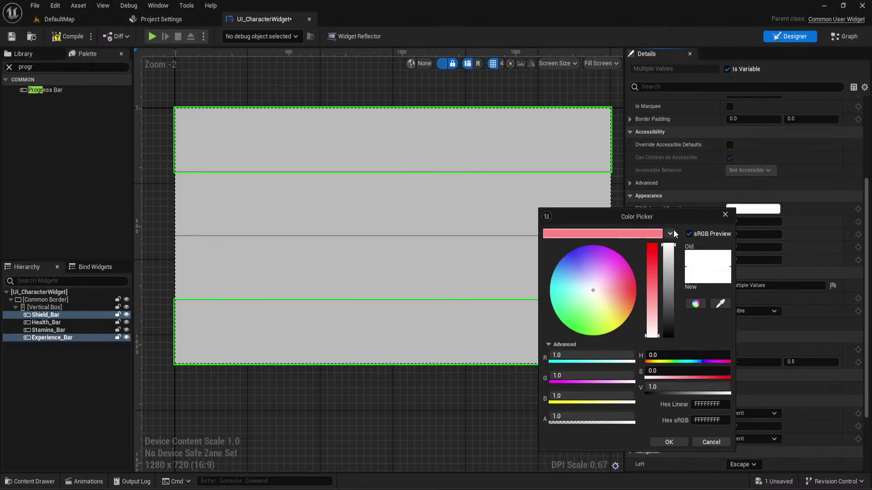
pyautogui.click(669, 441)
# Set the Background Image of the selected Shield_Bar and Experience_Bar to draw as Image
pyautogui.scroll(1, 708, 227)
pyautogui.scroll(4, 667, 210)
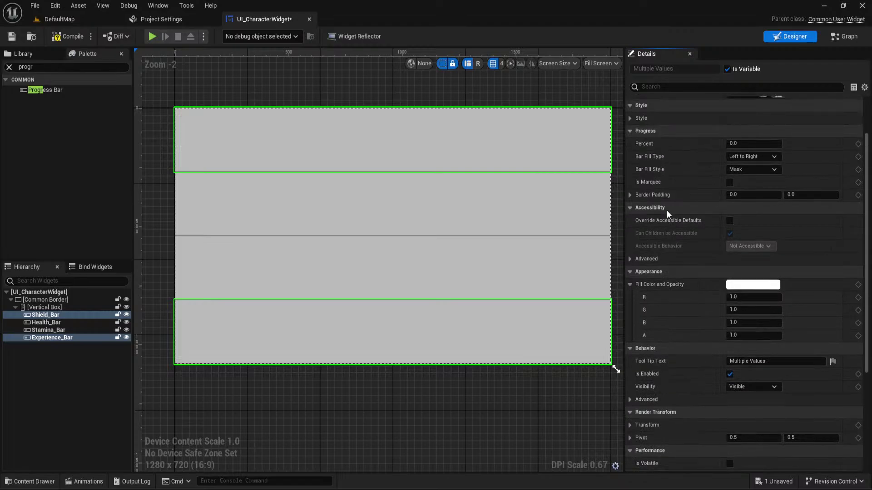
pyautogui.scroll(3, 634, 121)
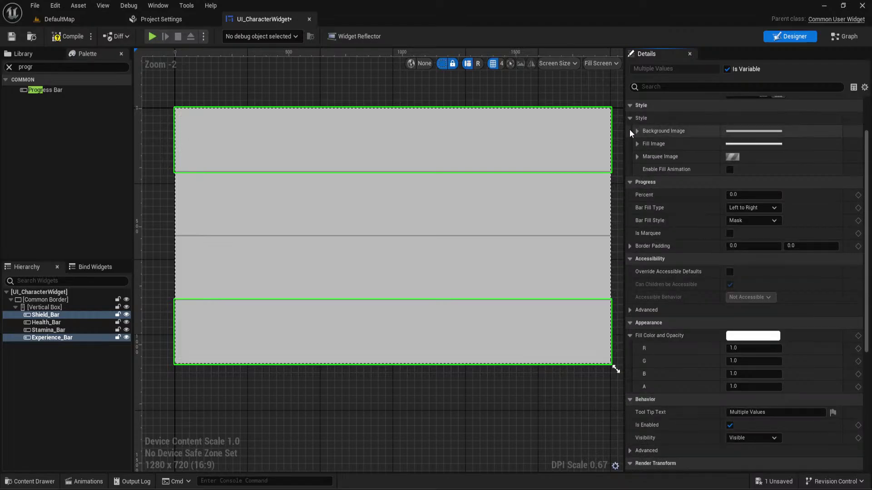
pyautogui.click(637, 131)
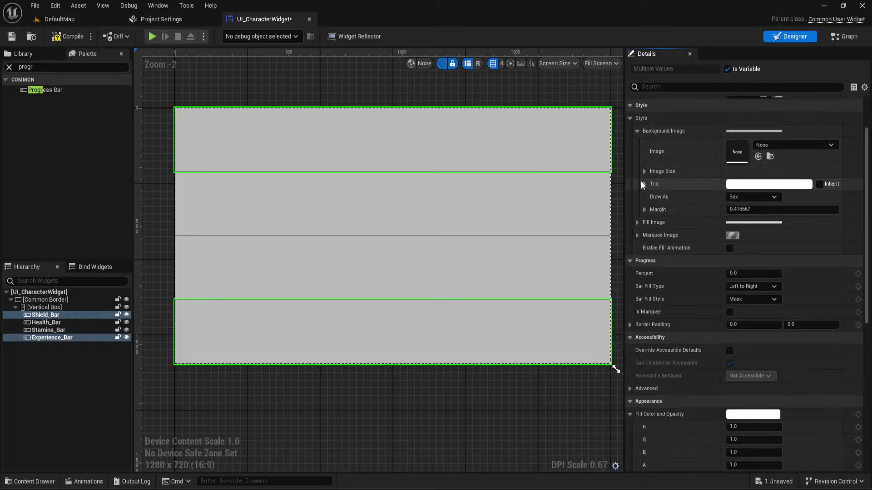
pyautogui.click(752, 196)
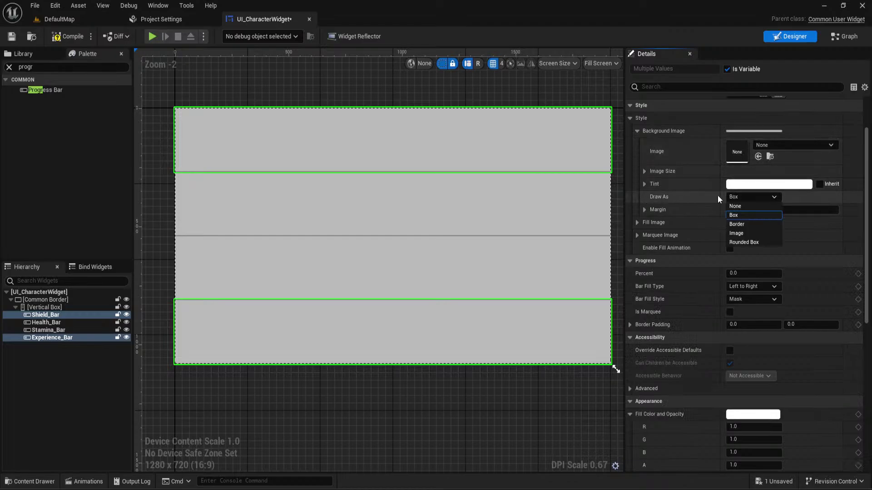
pyautogui.click(740, 227)
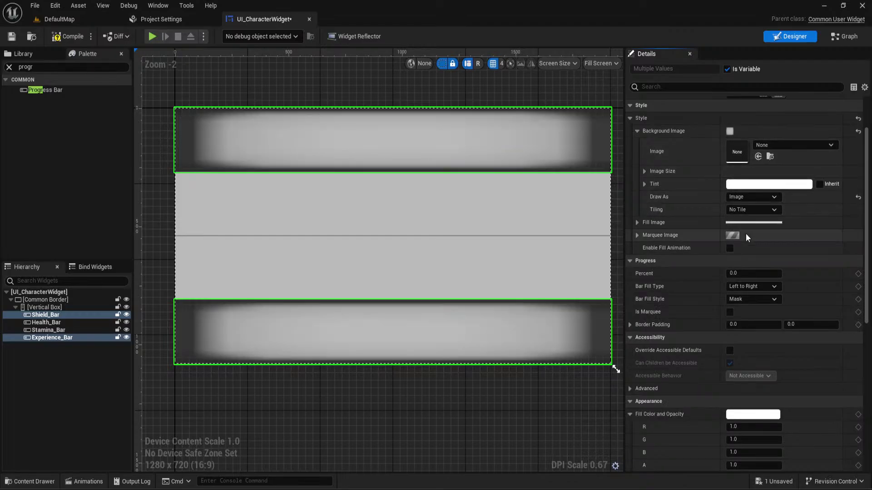
# Add Stamina_Bar and Health_Bar to the selection and set Background Image to draw as Image for all four bars
pyautogui.keyDown('ctrl'); pyautogui.click(46, 330); pyautogui.keyUp('ctrl')
pyautogui.keyDown('ctrl'); pyautogui.click(45, 322); pyautogui.keyUp('ctrl')
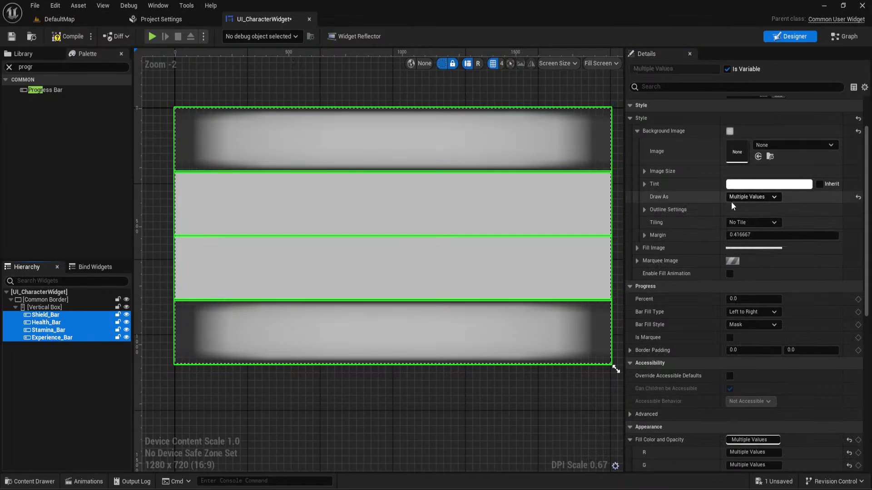
pyautogui.click(752, 196)
pyautogui.click(740, 227)
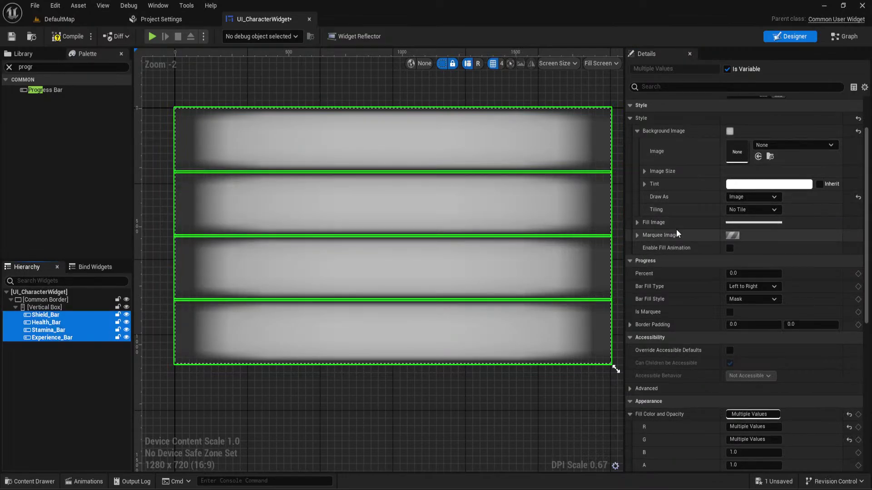
# Set the Fill Image of all four selected progress bars to draw as Image
pyautogui.click(637, 222)
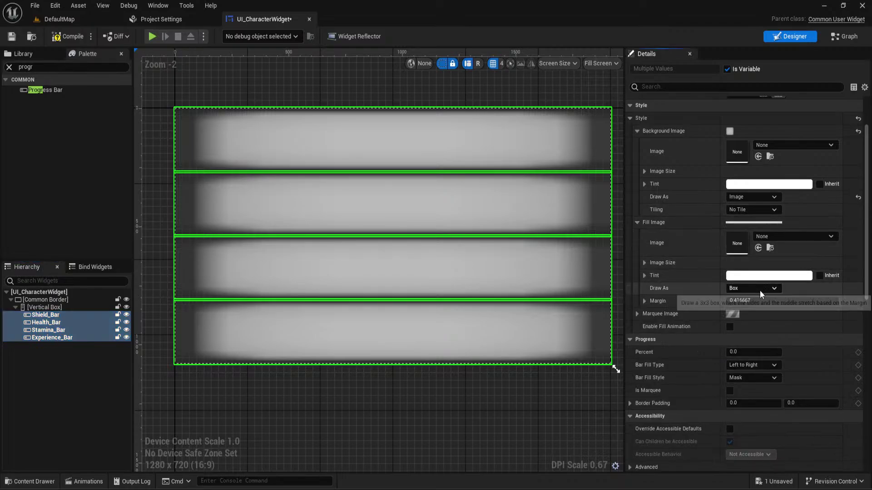
pyautogui.click(752, 289)
pyautogui.click(734, 324)
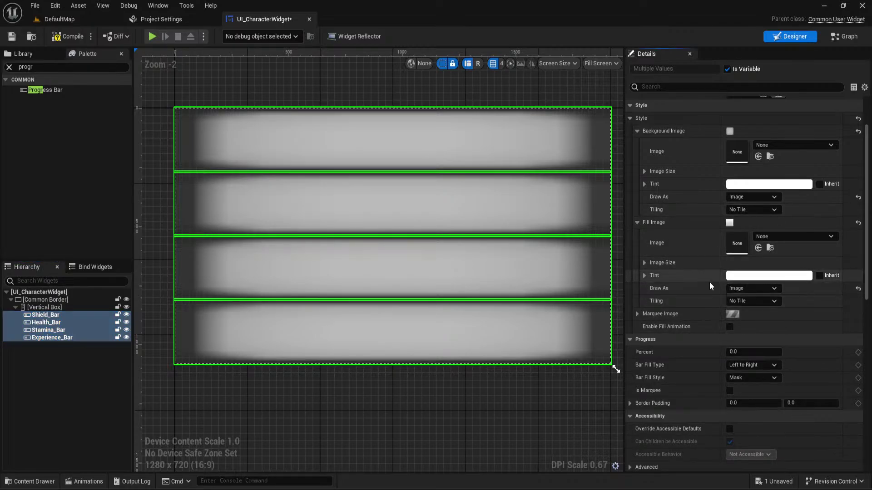
# Set the Fill Color and Opacity of all four selected progress bars to white
pyautogui.scroll(-5, 716, 276)
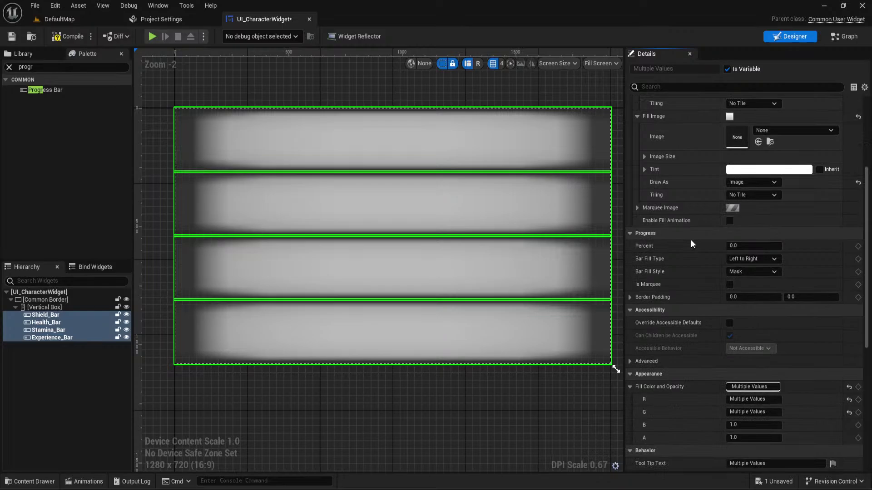
pyautogui.scroll(-2, 740, 342)
pyautogui.click(740, 341)
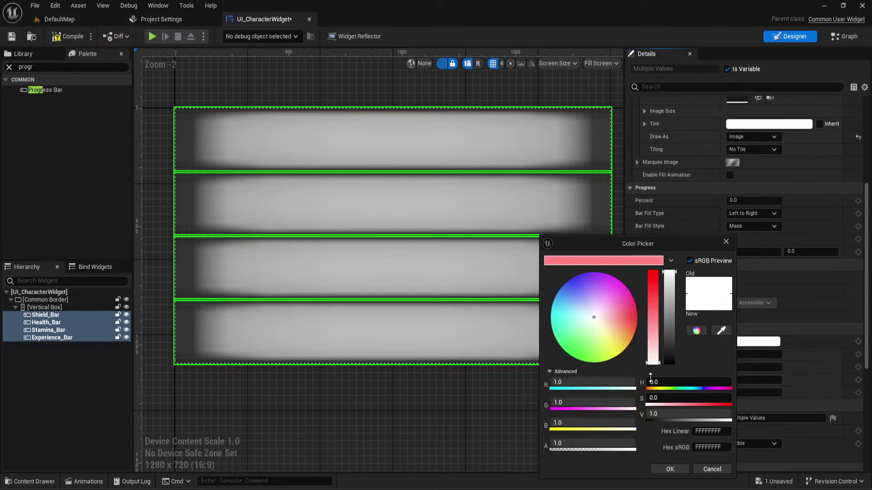
pyautogui.click(669, 469)
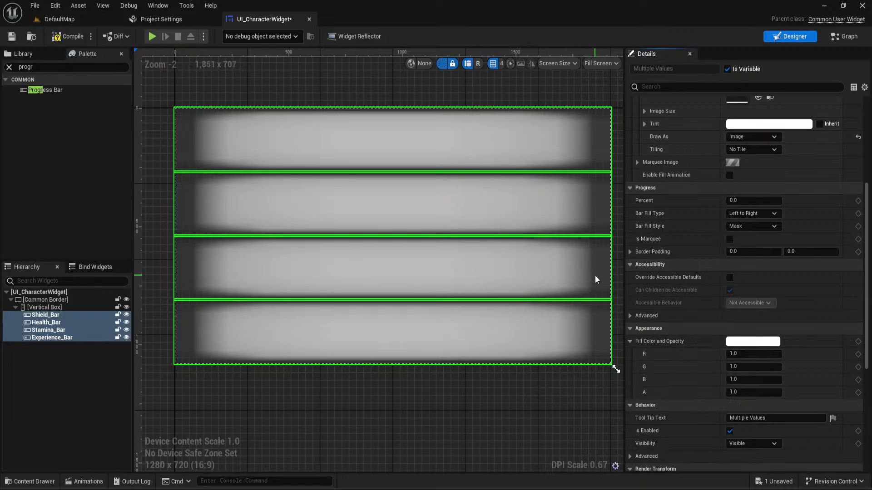
# Assign the Small-Bar texture from the CharacterWidget Images folder as the Background Image of all four bars
pyautogui.scroll(1, 673, 239)
pyautogui.scroll(6, 671, 235)
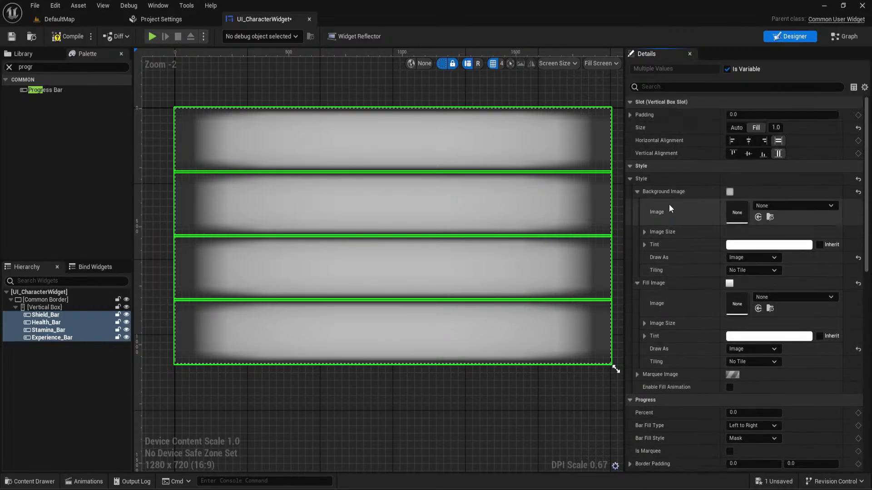
pyautogui.click(30, 482)
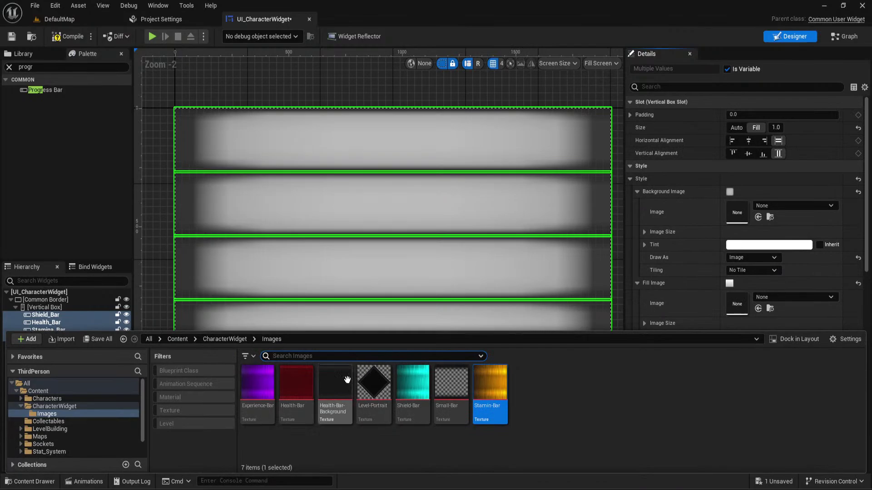
pyautogui.click(336, 385)
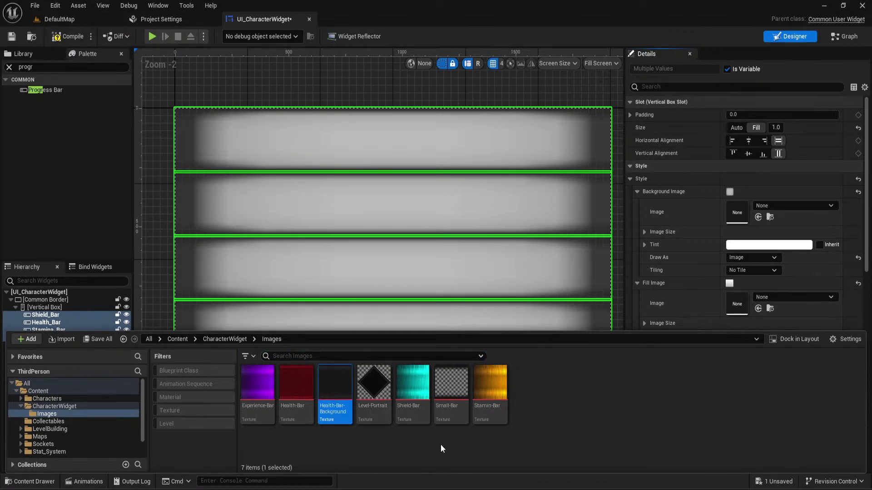
pyautogui.click(454, 373)
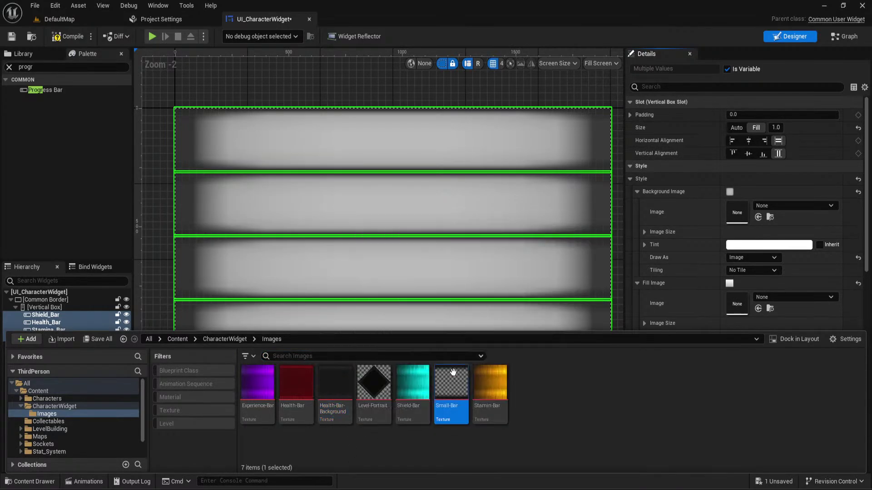
pyautogui.moveTo(452, 382); pyautogui.dragTo(780, 219)
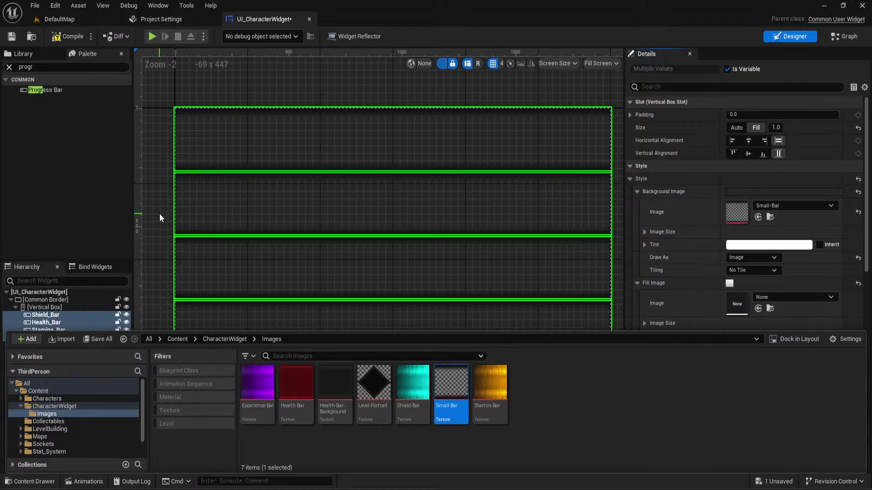
# Give Health_Bar the Health-Bar-Background texture as its Background Image and the Health-Bar texture as its Fill Image
pyautogui.click(58, 322)
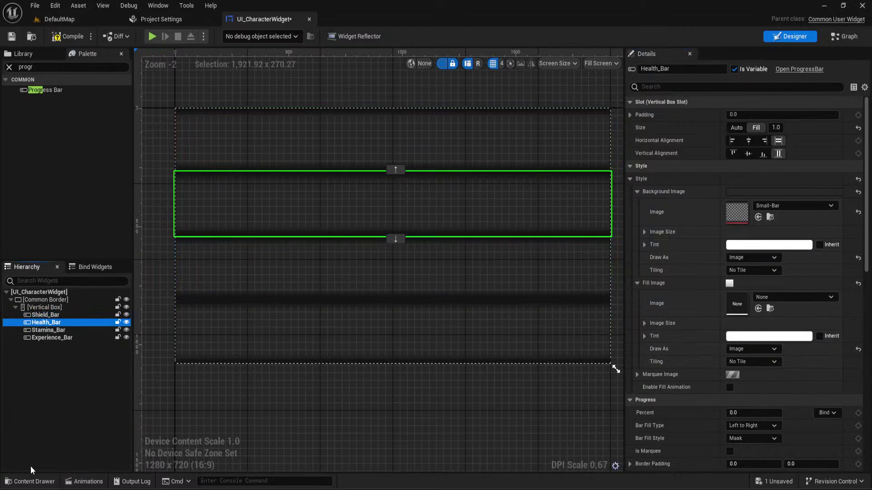
pyautogui.click(28, 481)
pyautogui.moveTo(295, 385)
pyautogui.mouseDown()
pyautogui.moveTo(740, 211)
pyautogui.moveTo(342, 391)
pyautogui.moveTo(336, 360)
pyautogui.moveTo(747, 206)
pyautogui.moveTo(737, 212)
pyautogui.mouseUp()
pyautogui.click(336, 386)
pyautogui.moveTo(296, 385)
pyautogui.mouseDown()
pyautogui.moveTo(422, 318)
pyautogui.moveTo(762, 305)
pyautogui.mouseUp()
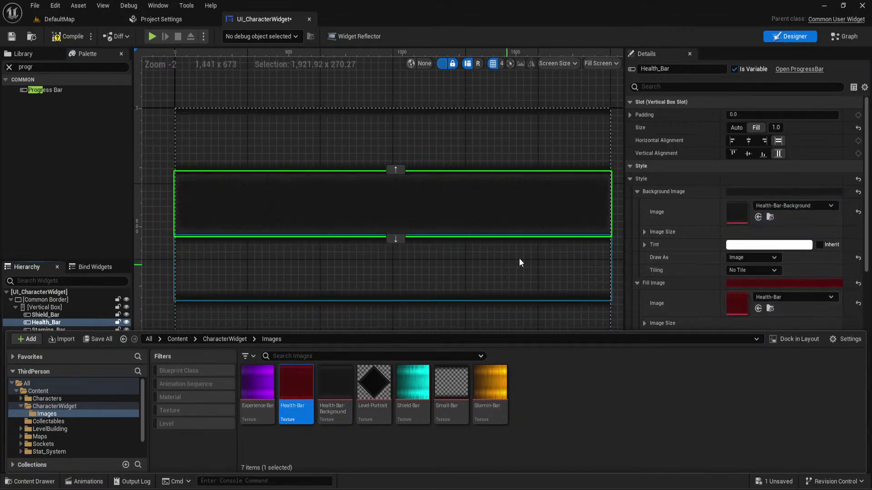
# Assign the Shield-Bar texture as the Fill Image of Shield_Bar
pyautogui.click(45, 314)
pyautogui.hotkey('ctrl', 'space')
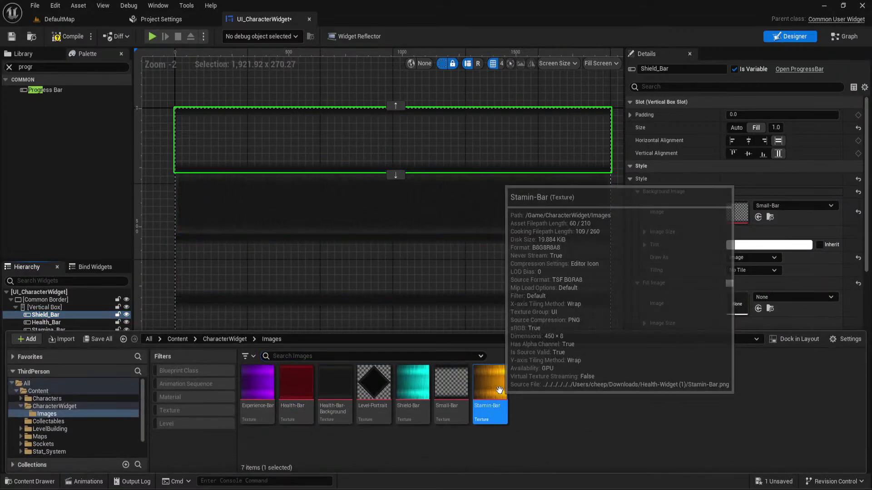
pyautogui.click(492, 387)
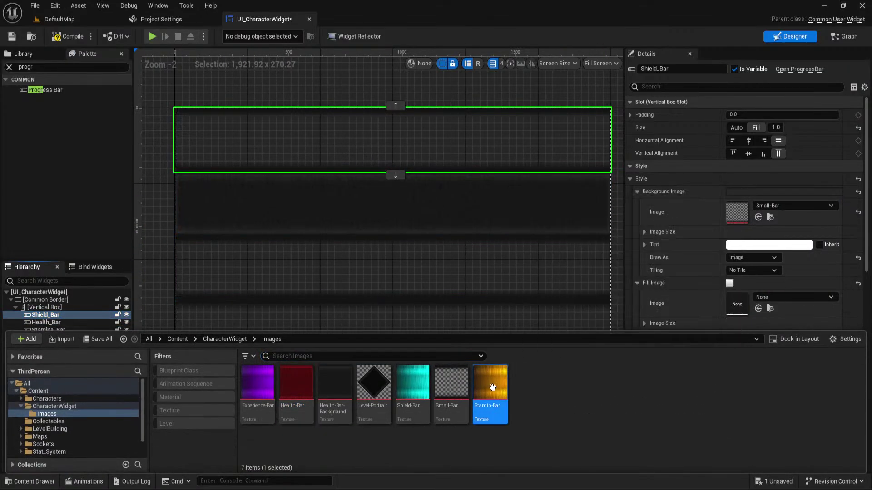
pyautogui.click(414, 374)
pyautogui.moveTo(414, 374)
pyautogui.mouseDown()
pyautogui.moveTo(745, 207)
pyautogui.moveTo(751, 308)
pyautogui.moveTo(743, 306)
pyautogui.mouseUp()
# Assign the Stamin-Bar texture as the Fill Image of Stamina_Bar
pyautogui.click(567, 232)
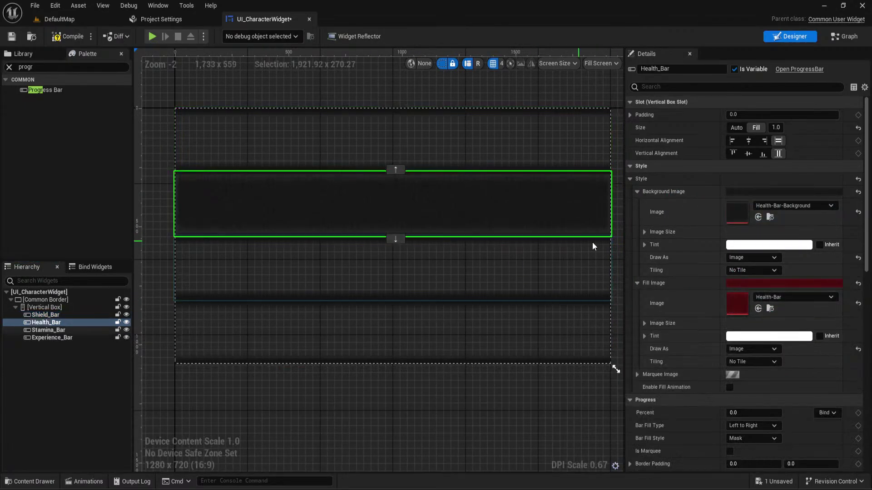
pyautogui.hotkey('ctrl', 'space')
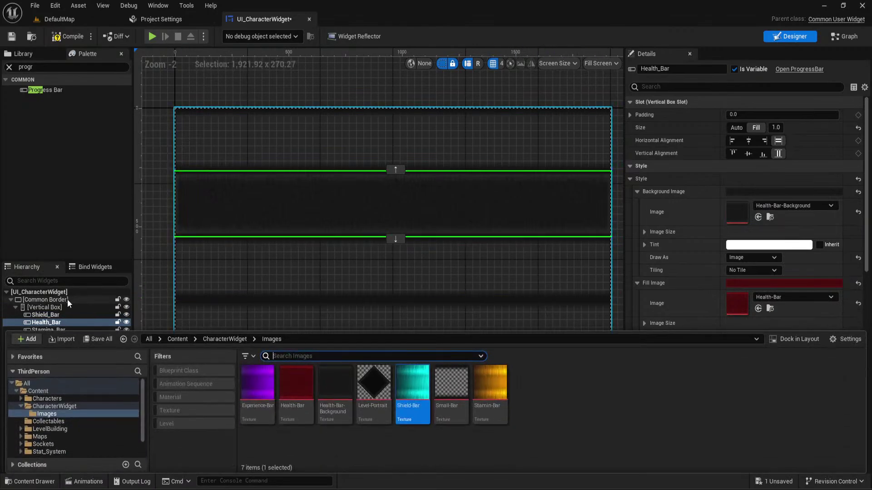
pyautogui.click(244, 277)
pyautogui.hotkey('ctrl', 'space')
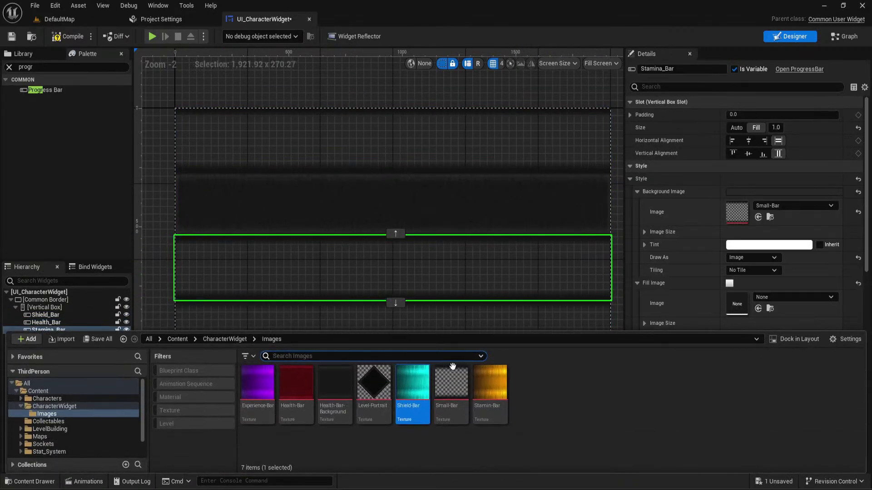
pyautogui.click(490, 390)
pyautogui.moveTo(490, 391); pyautogui.dragTo(504, 312)
pyautogui.moveTo(750, 309); pyautogui.dragTo(750, 310)
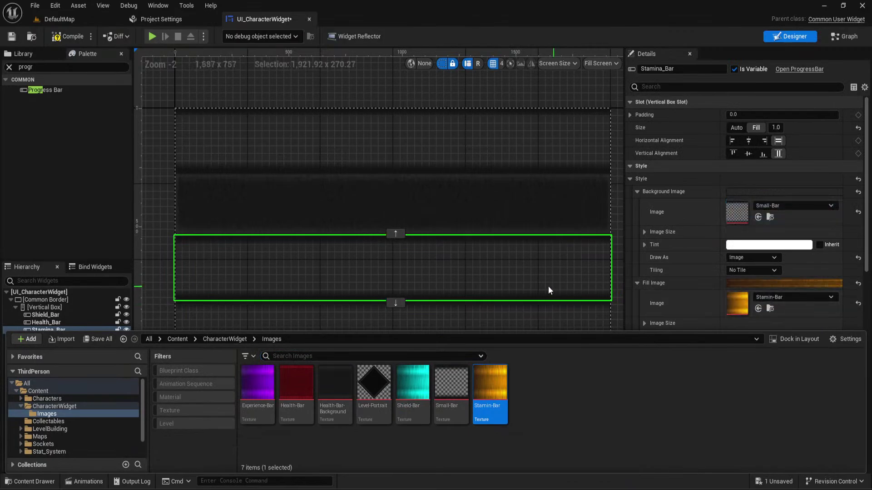
# Assign the Experience-Bar texture as the Fill Image of Experience_Bar
pyautogui.click(541, 322)
pyautogui.hotkey('ctrl', 'space')
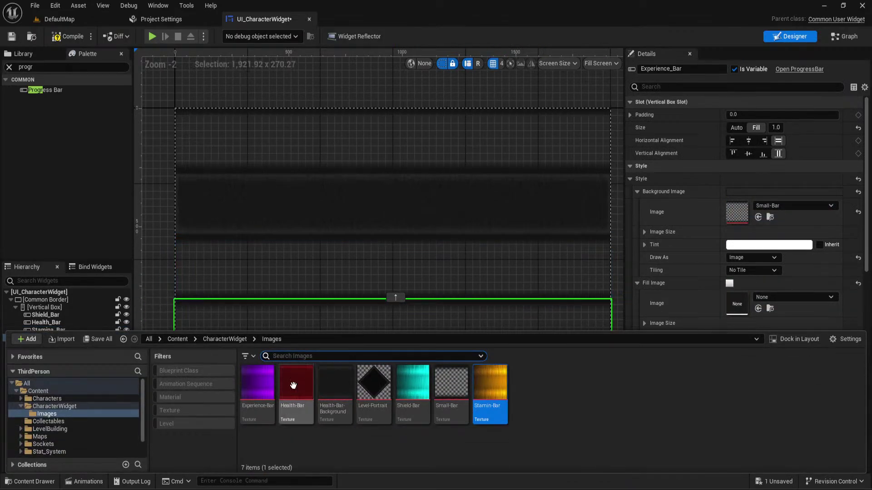
pyautogui.moveTo(258, 399); pyautogui.dragTo(748, 309)
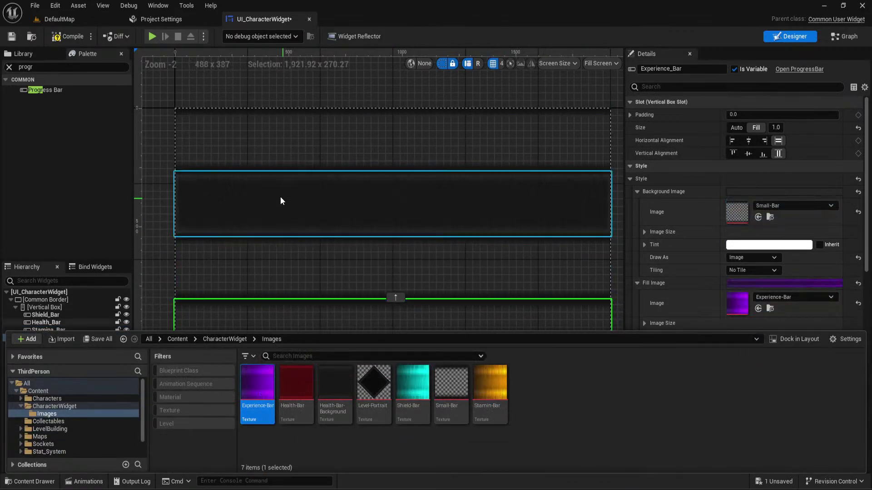
# Set Percent to 50 for all four progress bars together, and clear the selection
pyautogui.click(188, 155)
pyautogui.keyDown('ctrl'); pyautogui.click(257, 332); pyautogui.keyUp('ctrl')
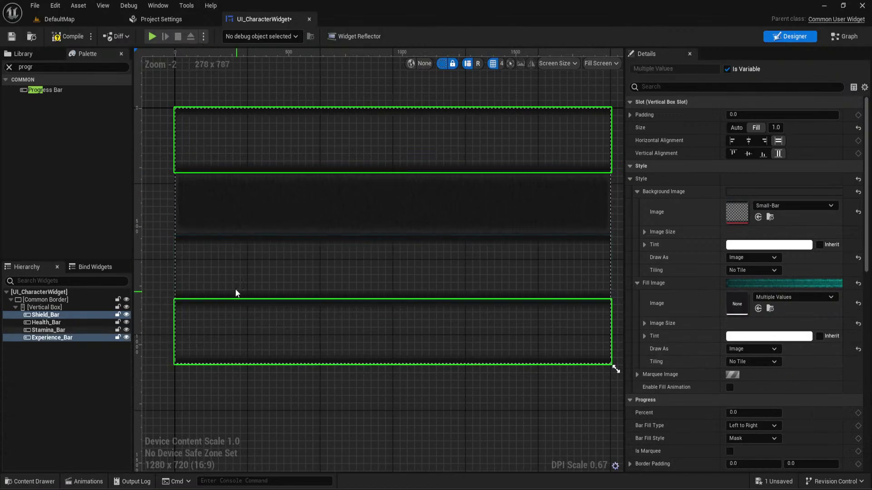
pyautogui.keyDown('ctrl'); pyautogui.click(220, 217); pyautogui.keyUp('ctrl')
pyautogui.keyDown('ctrl'); pyautogui.click(266, 276); pyautogui.keyUp('ctrl')
pyautogui.scroll(-3, 727, 230)
pyautogui.scroll(-1, 726, 230)
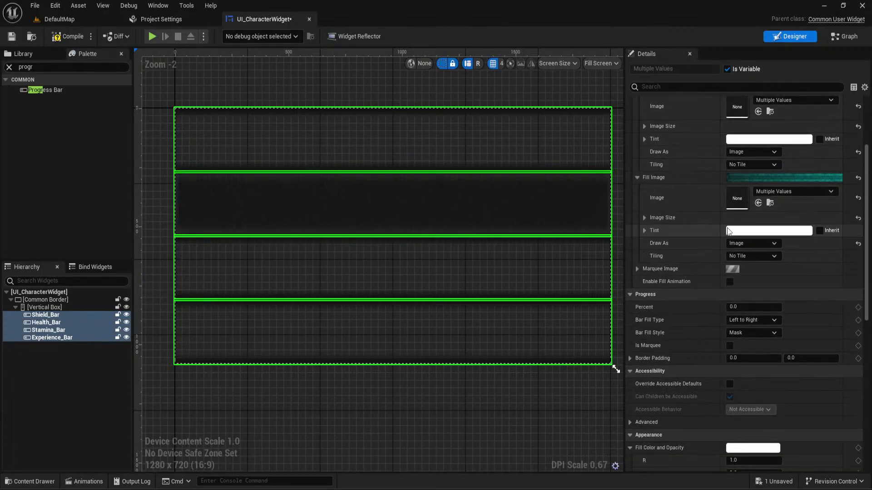
pyautogui.click(740, 307)
pyautogui.write('50')
pyautogui.press('Return')
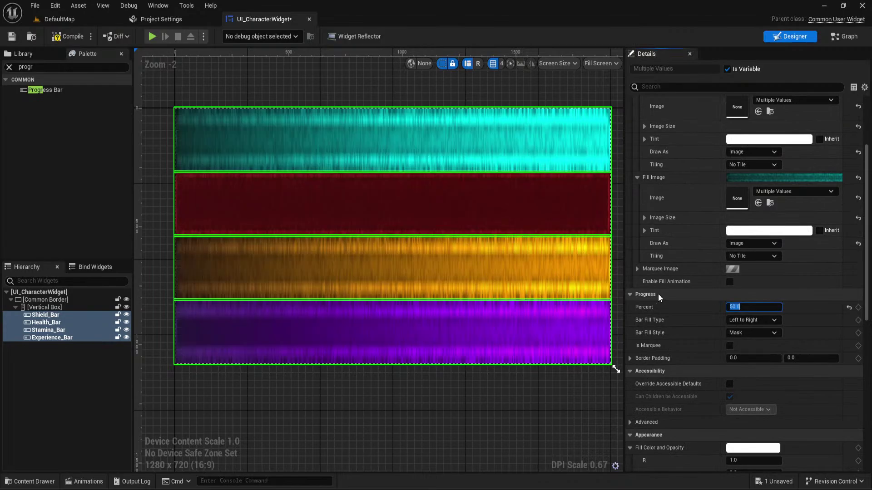
pyautogui.click(540, 393)
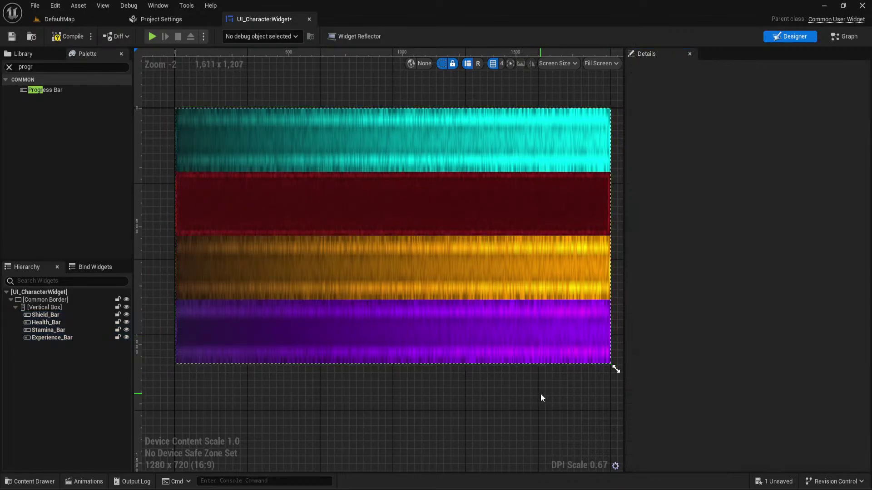
pyautogui.click(341, 267)
pyautogui.click(317, 200)
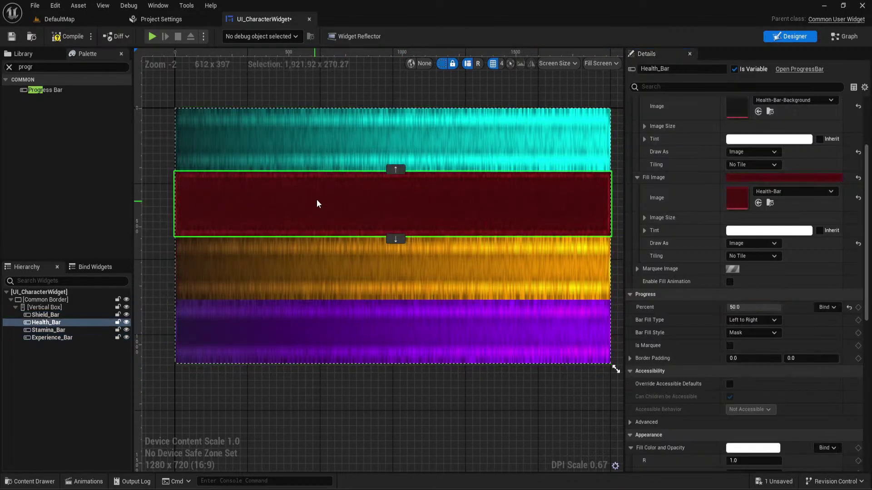
pyautogui.click(351, 164)
pyautogui.click(361, 174)
pyautogui.click(380, 168)
# Set Percent to 0.5 for all four progress bars together, and clear the selection
pyautogui.click(419, 327)
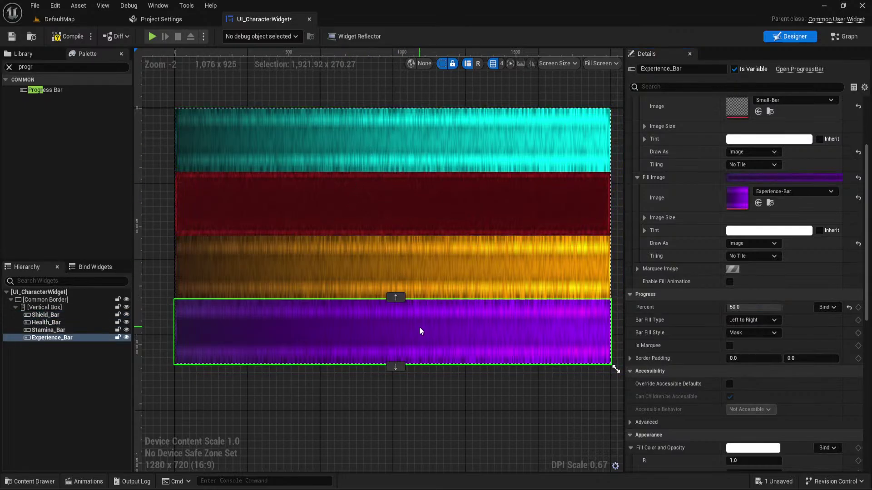
pyautogui.keyDown('ctrl'); pyautogui.click(435, 133); pyautogui.keyUp('ctrl')
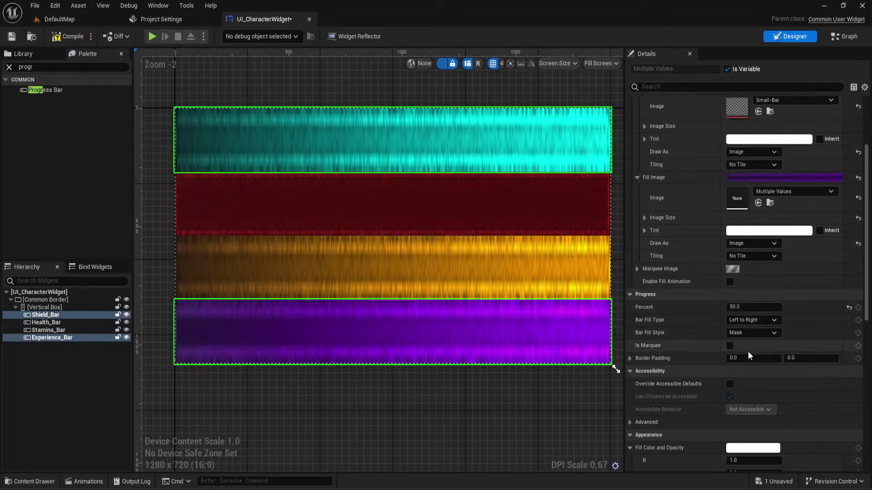
pyautogui.keyDown('ctrl'); pyautogui.click(532, 271); pyautogui.keyUp('ctrl')
pyautogui.keyDown('ctrl'); pyautogui.click(563, 214); pyautogui.keyUp('ctrl')
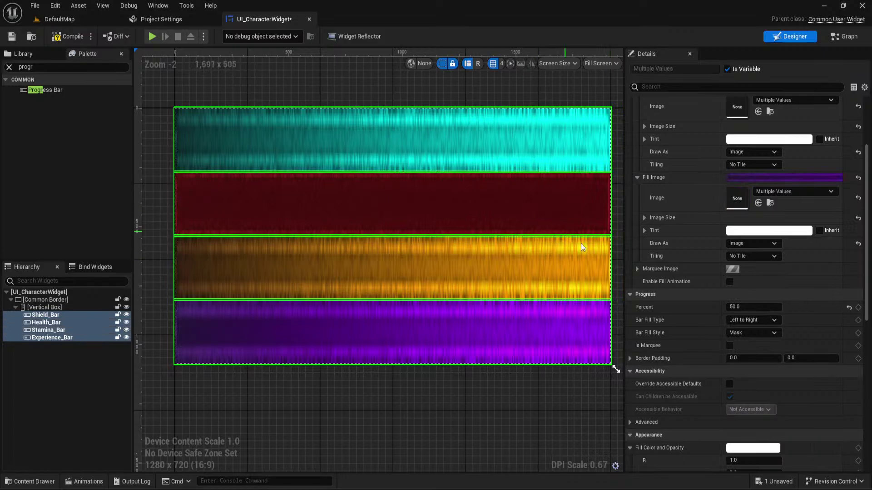
pyautogui.click(753, 307)
pyautogui.write('0.5')
pyautogui.press('Return')
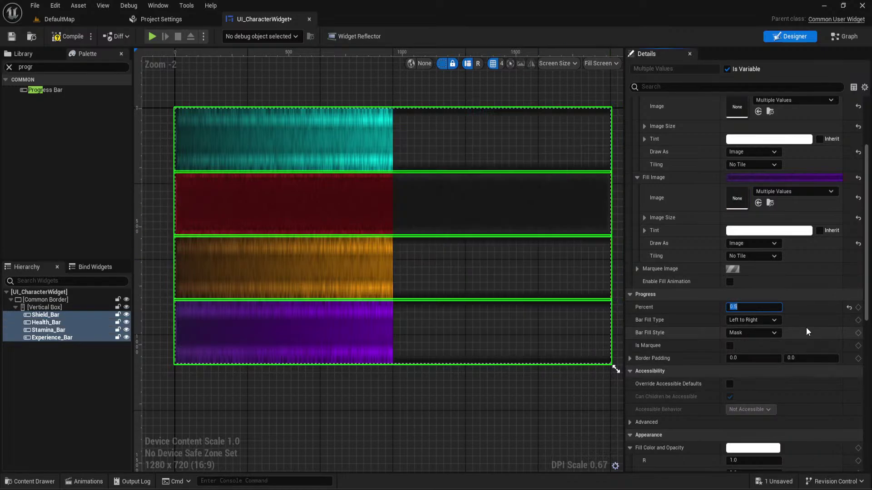
pyautogui.click(514, 410)
pyautogui.click(452, 201)
pyautogui.click(502, 395)
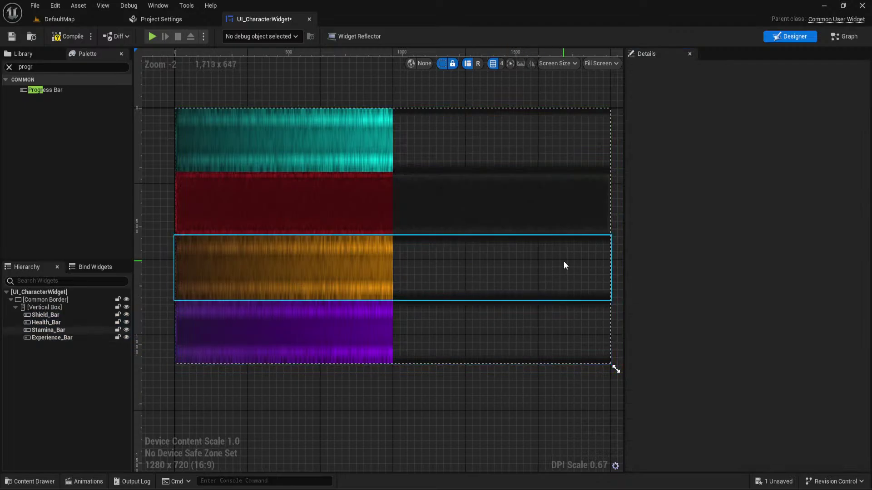
# Switch the designer's preview size mode from Fill Screen to Desired
pyautogui.scroll(2, 526, 374)
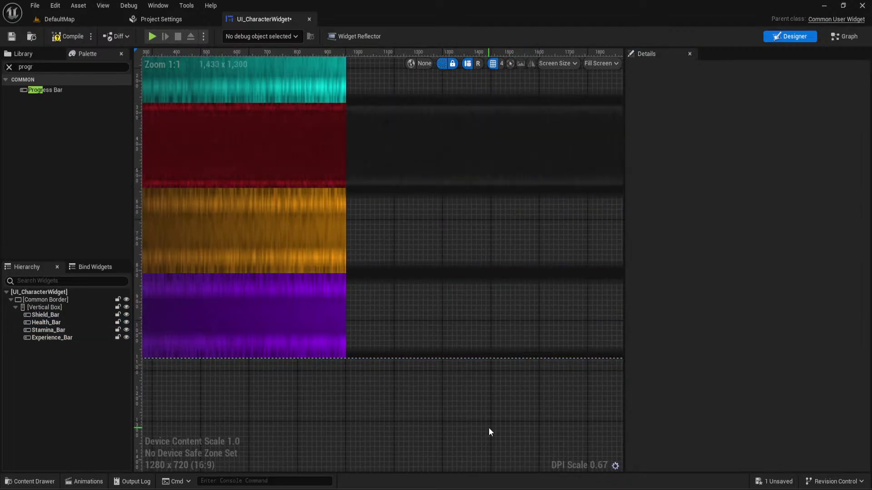
pyautogui.scroll(-3, 486, 408)
pyautogui.scroll(3, 500, 429)
pyautogui.scroll(-6, 454, 409)
pyautogui.scroll(3, 412, 390)
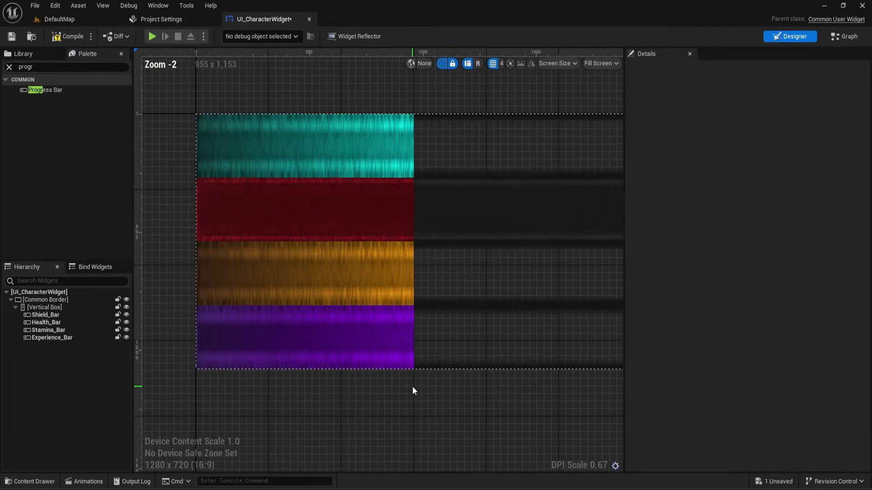
pyautogui.scroll(-1, 508, 164)
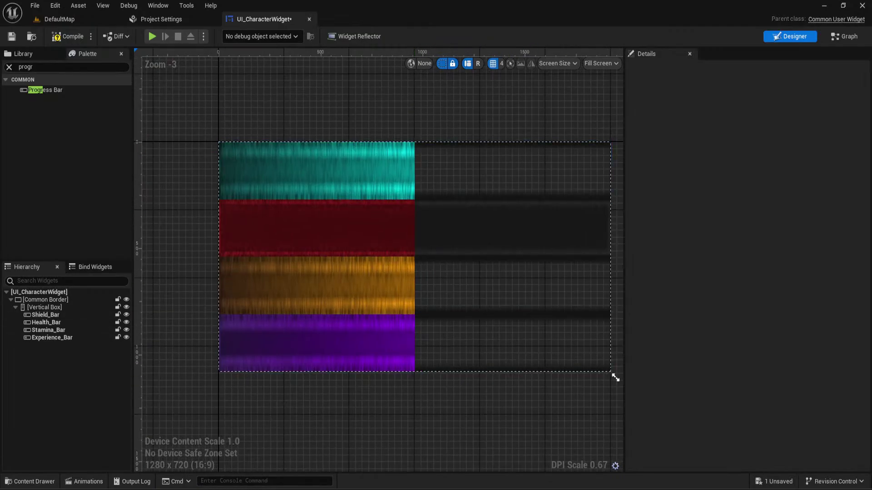
pyautogui.click(597, 63)
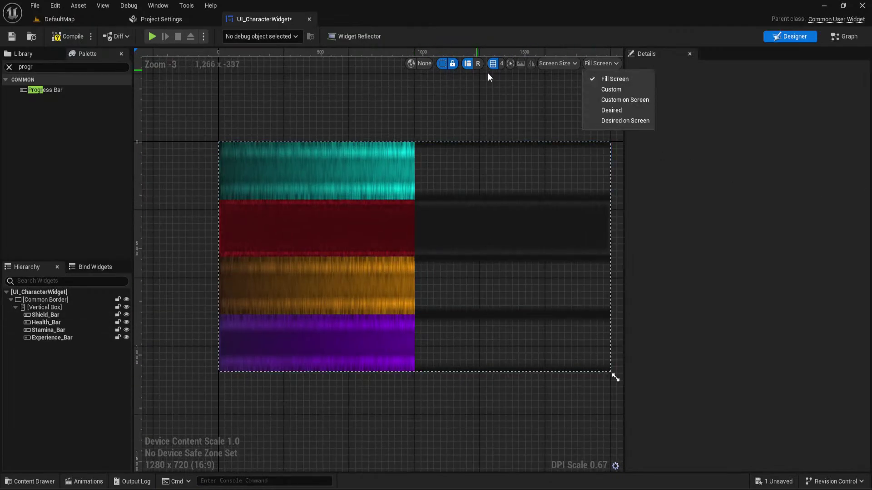
pyautogui.click(599, 110)
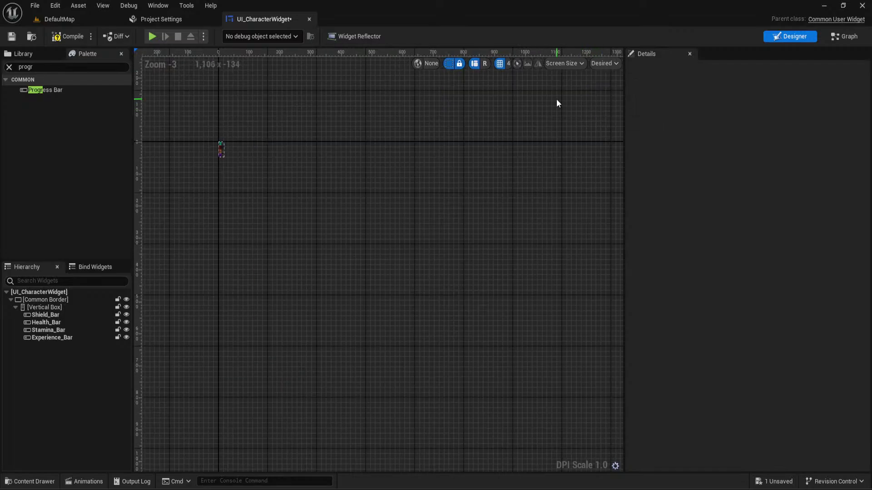
pyautogui.scroll(14, 331, 163)
pyautogui.moveTo(362, 165); pyautogui.dragTo(308, 189, button='right')
# Switch the designer's preview size mode to Custom and set its width to 400
pyautogui.click(609, 63)
pyautogui.click(615, 89)
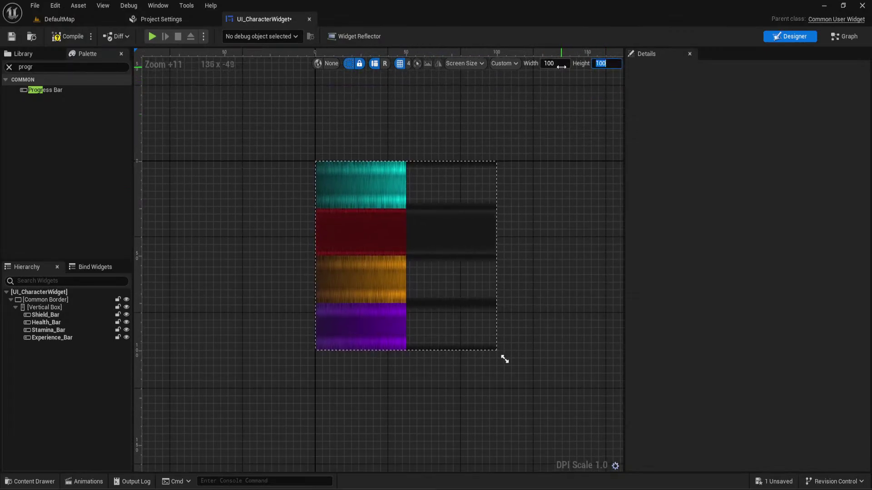
pyautogui.write('400')
pyautogui.press('Return')
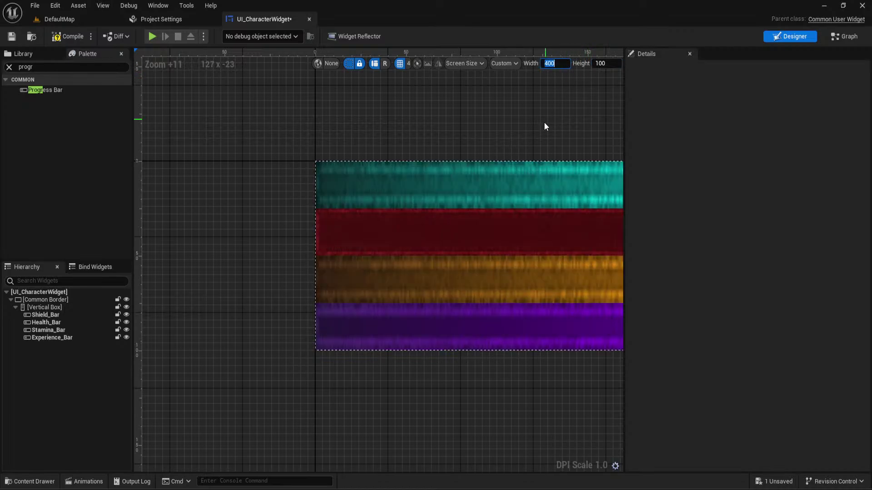
pyautogui.moveTo(463, 133); pyautogui.dragTo(318, 175, button='right')
pyautogui.scroll(-1, 351, 123)
pyautogui.scroll(-9, 311, 118)
pyautogui.scroll(4, 323, 170)
pyautogui.scroll(-1, 326, 165)
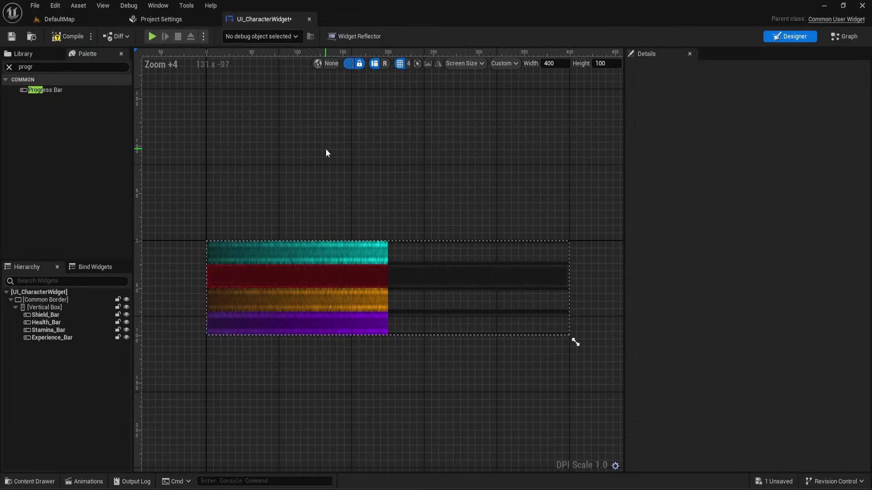
# Consult the reference image image.png, and assign Health_Bar's Health-Bar-Background texture as the Background Image of Shield_Bar
pyautogui.moveTo(870, 113); pyautogui.dragTo(603, 65)
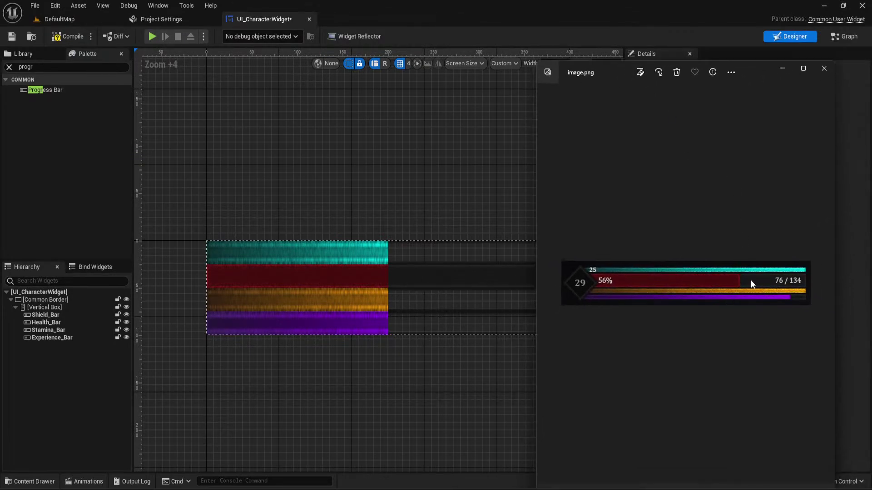
pyautogui.click(415, 287)
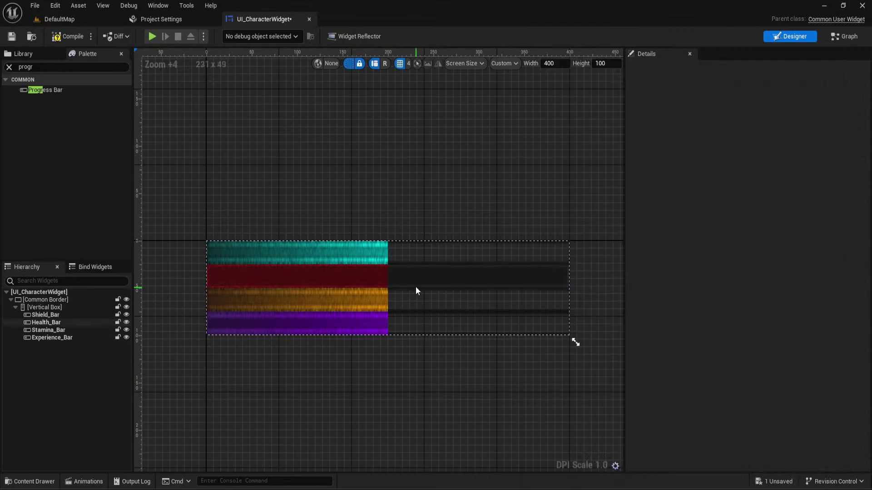
pyautogui.scroll(3, 769, 173)
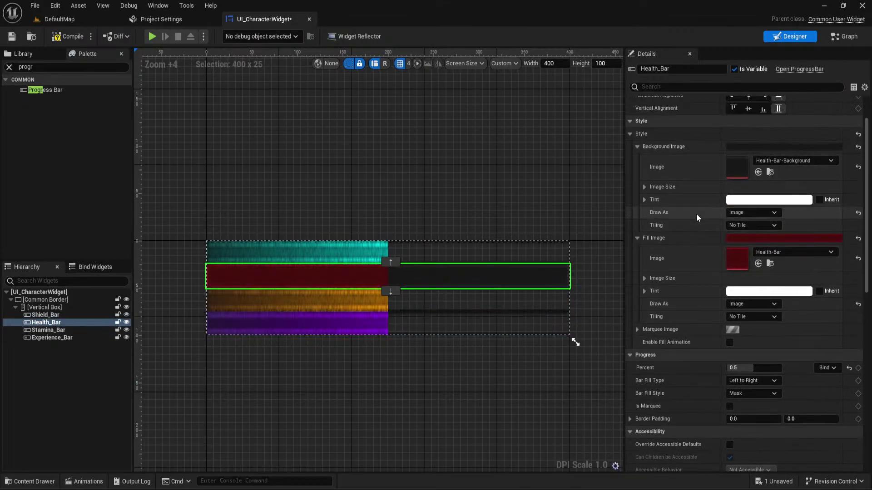
pyautogui.click(770, 172)
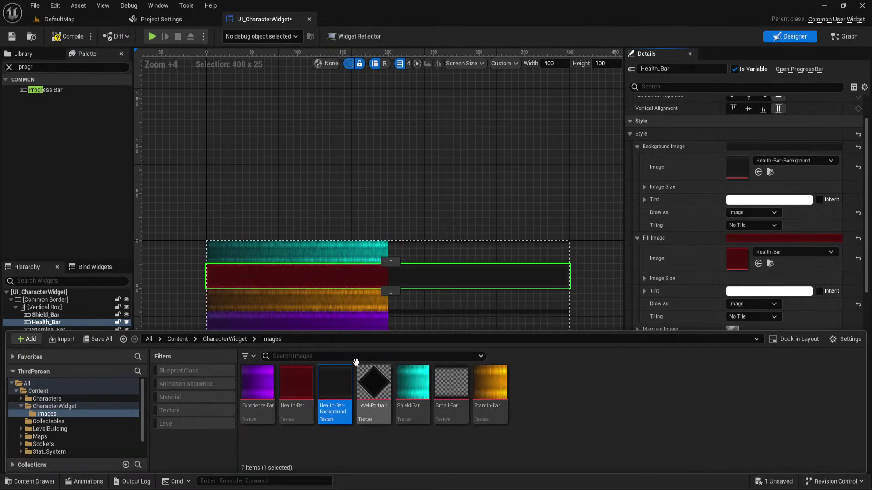
pyautogui.click(450, 191)
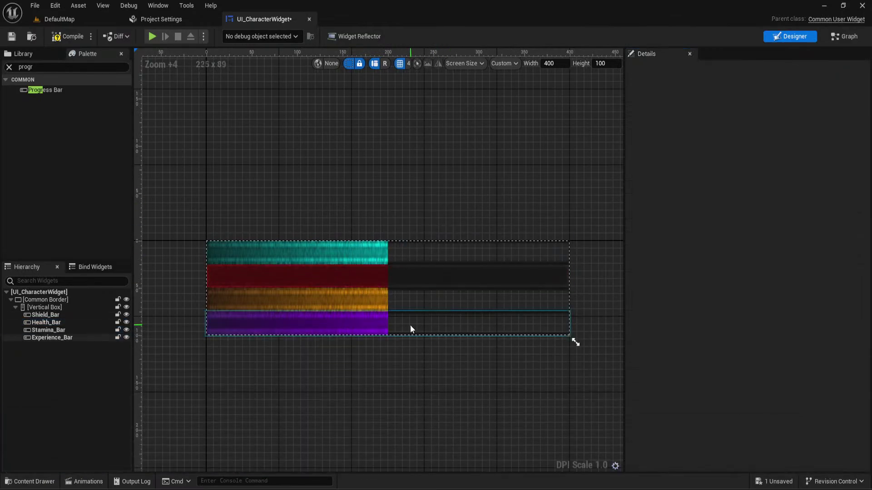
pyautogui.click(406, 254)
pyautogui.click(758, 173)
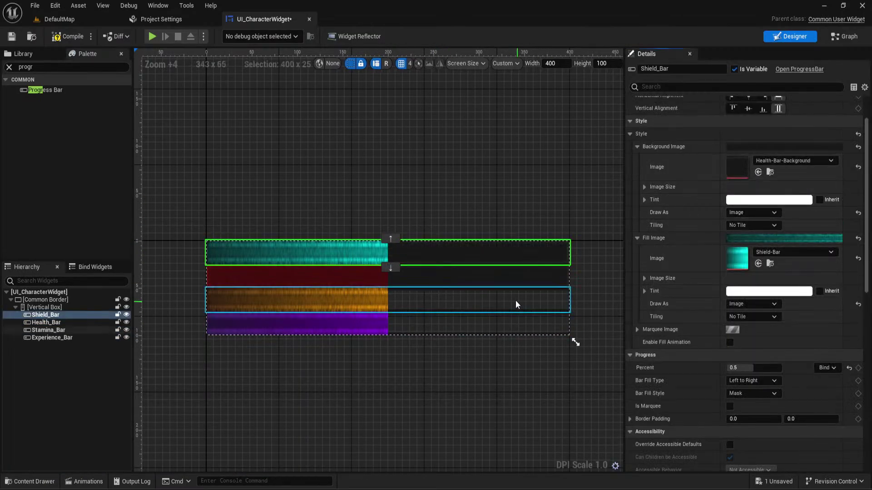
# Assign the Health-Bar-Background texture as the Background Image of Stamina_Bar and Experience_Bar, and clear the selection
pyautogui.click(485, 310)
pyautogui.click(758, 172)
pyautogui.click(522, 329)
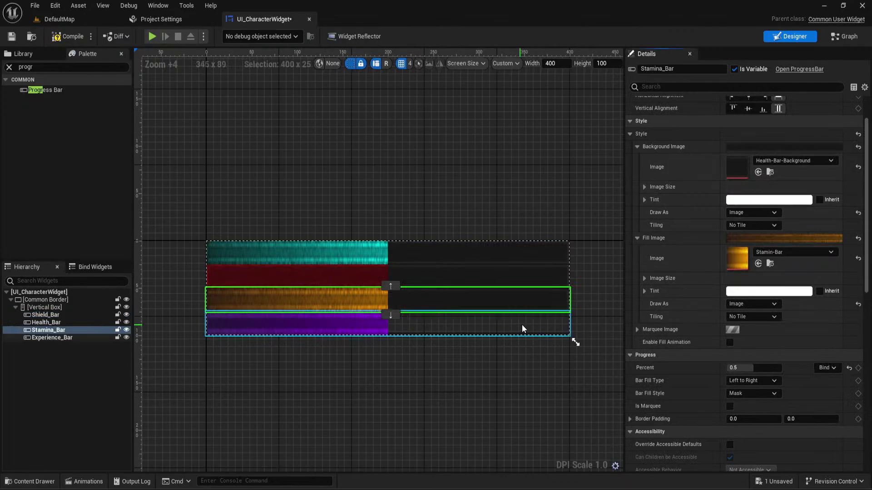
pyautogui.click(758, 172)
pyautogui.click(510, 210)
# Set Percent to 0.8 on Shield_Bar and to 0.6 on Health_Bar
pyautogui.click(325, 255)
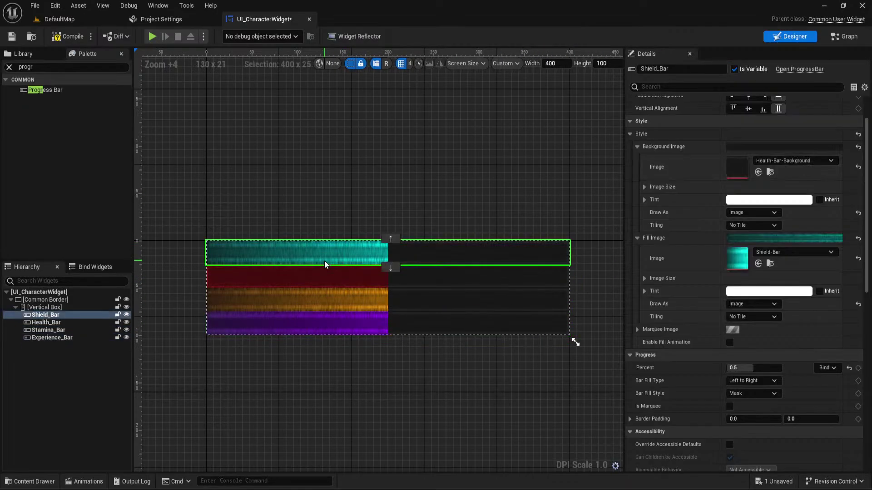
pyautogui.scroll(-5, 717, 193)
pyautogui.click(749, 216)
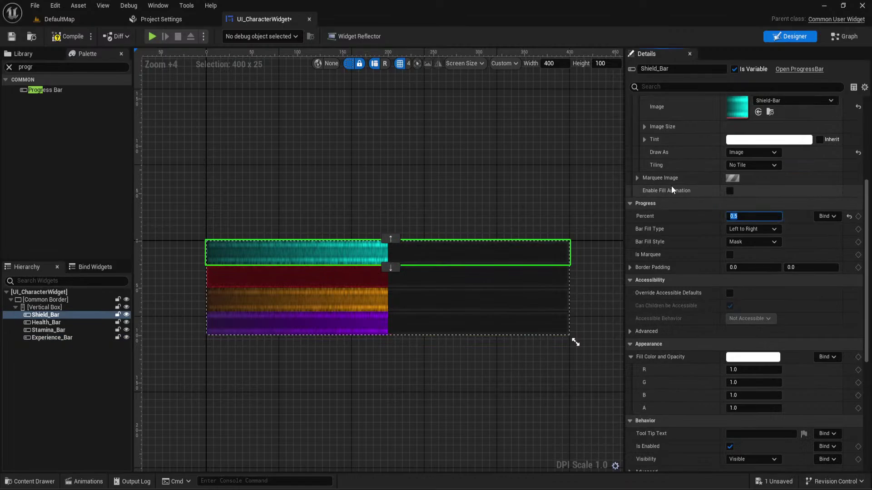
pyautogui.write('0.8')
pyautogui.press('Return')
pyautogui.click(467, 272)
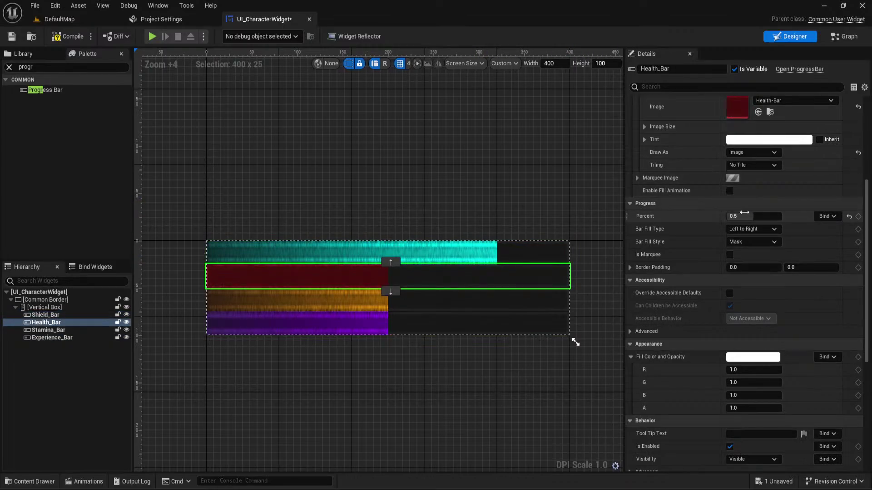
pyautogui.click(749, 216)
pyautogui.write('0.6')
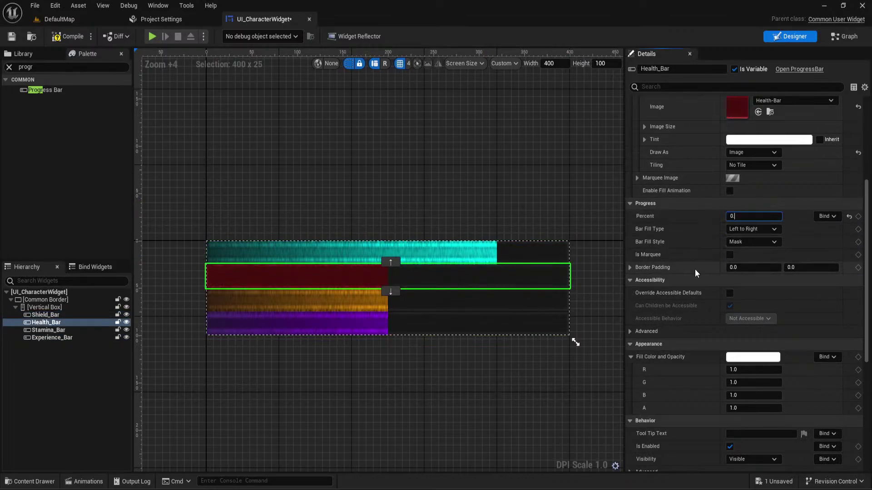
# Set Percent to 0.85 on Stamina_Bar and to 0.3 on Experience_Bar, and clear the selection
pyautogui.click(506, 304)
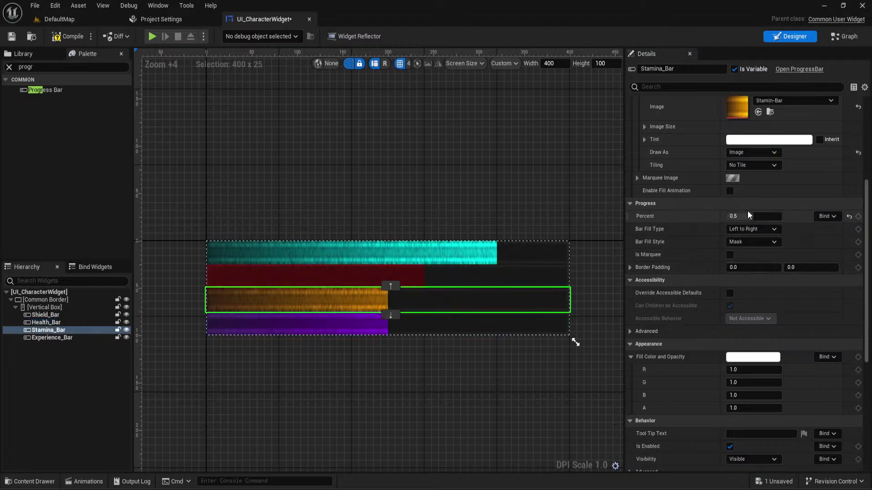
pyautogui.write('0')
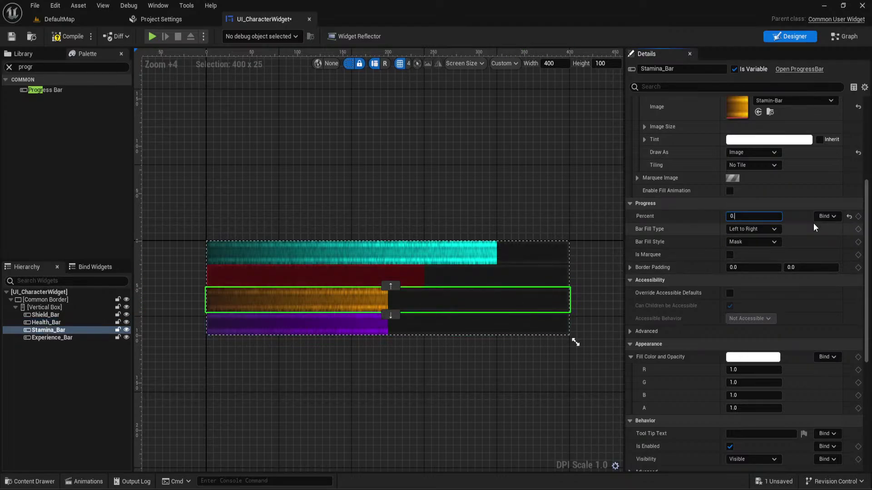
pyautogui.write('.85')
pyautogui.press('Return')
pyautogui.click(454, 324)
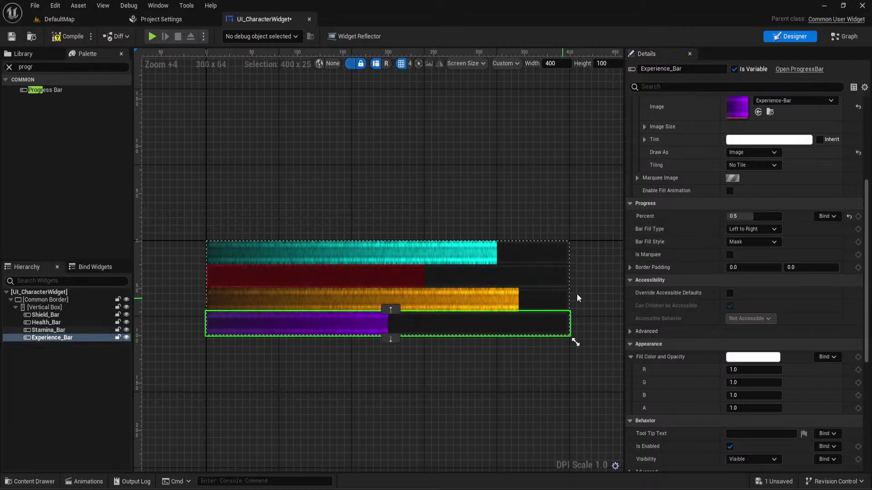
pyautogui.click(754, 214)
pyautogui.write('0.3')
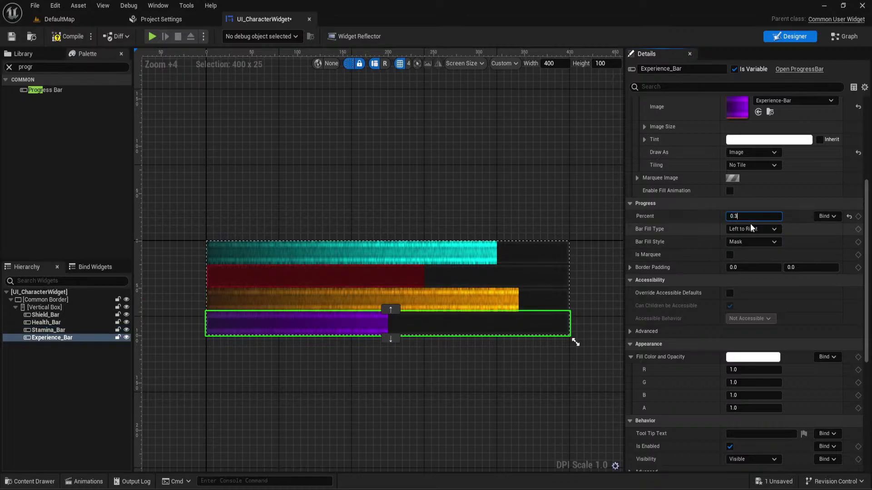
pyautogui.press('Return')
pyautogui.click(460, 171)
# Save the UI_CharacterWidget asset with the whole bar stack in view
pyautogui.scroll(-2, 422, 163)
pyautogui.scroll(2, 415, 161)
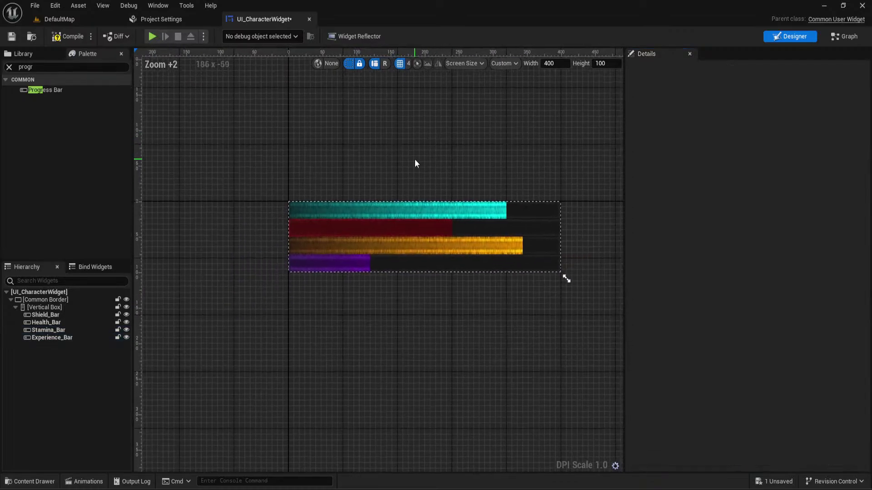
pyautogui.moveTo(413, 163); pyautogui.dragTo(367, 167, button='right')
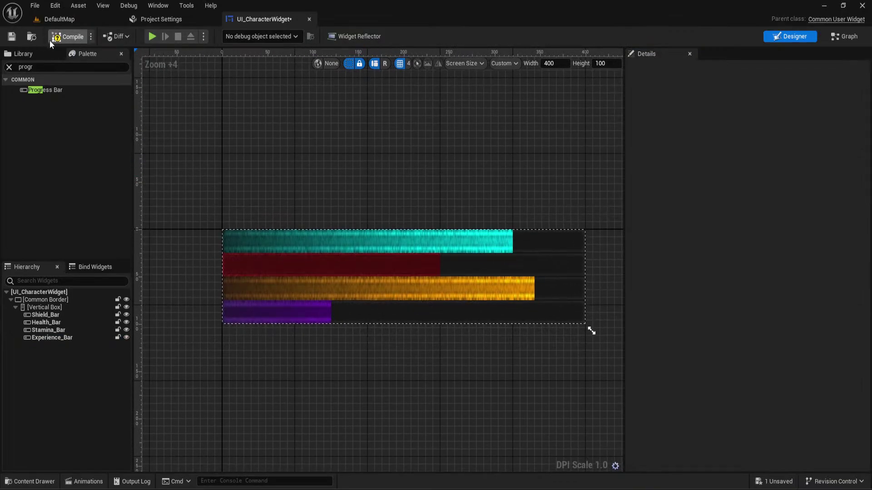
pyautogui.click(13, 41)
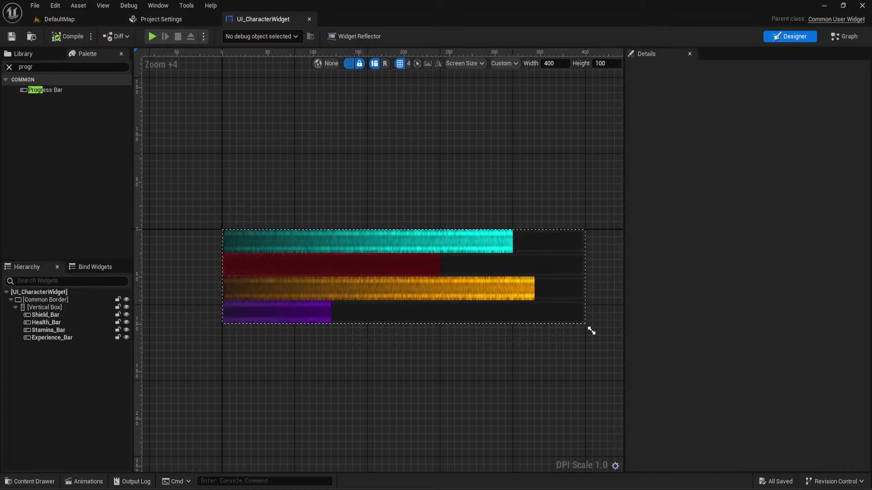
# Compare the layout of the four bars with the reference design in image.png
pyautogui.hotkey('alt', 'Tab')
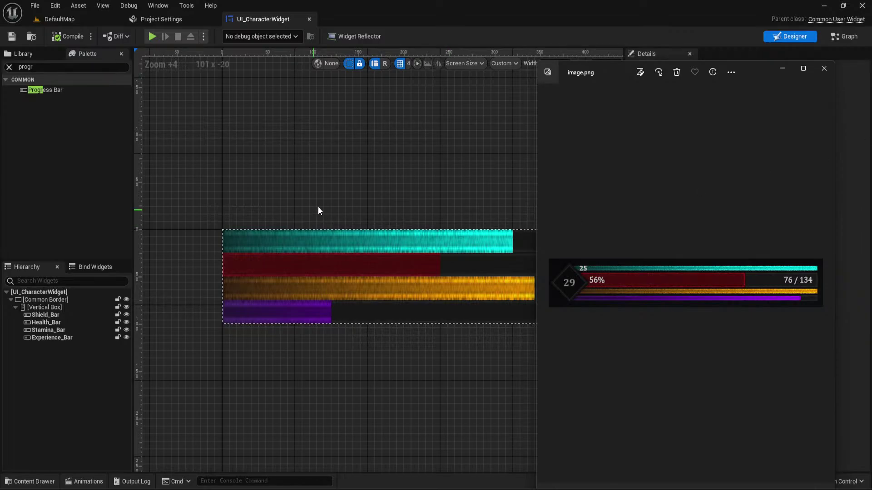
pyautogui.hotkey('alt', 'Tab')
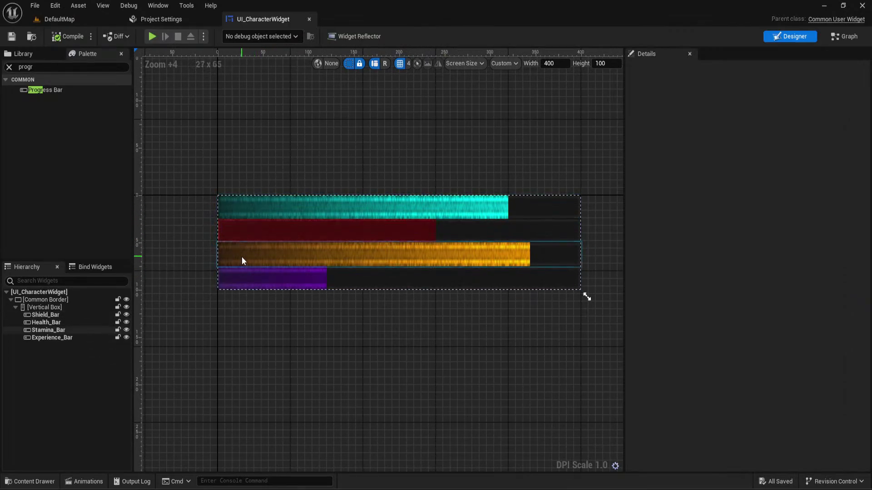
pyautogui.hotkey('alt', 'Tab')
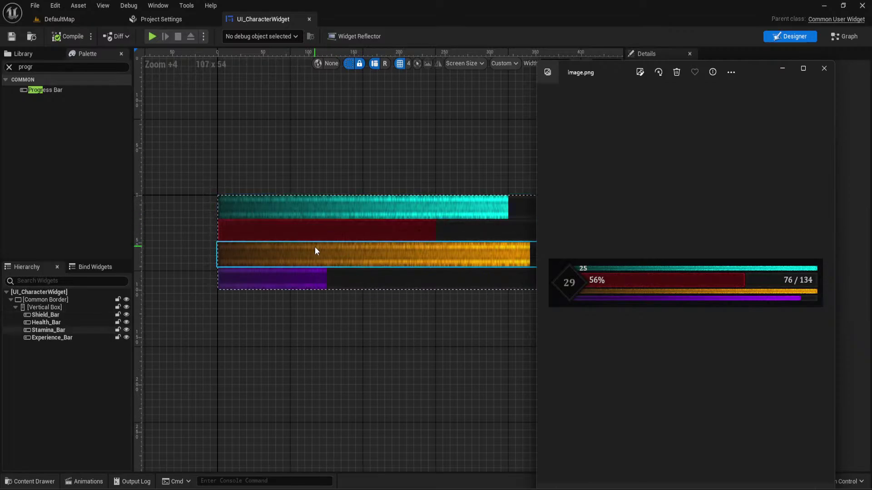
# Wrap the Vertical Box holding the four bars with a Horizontal Box
pyautogui.click(78, 309)
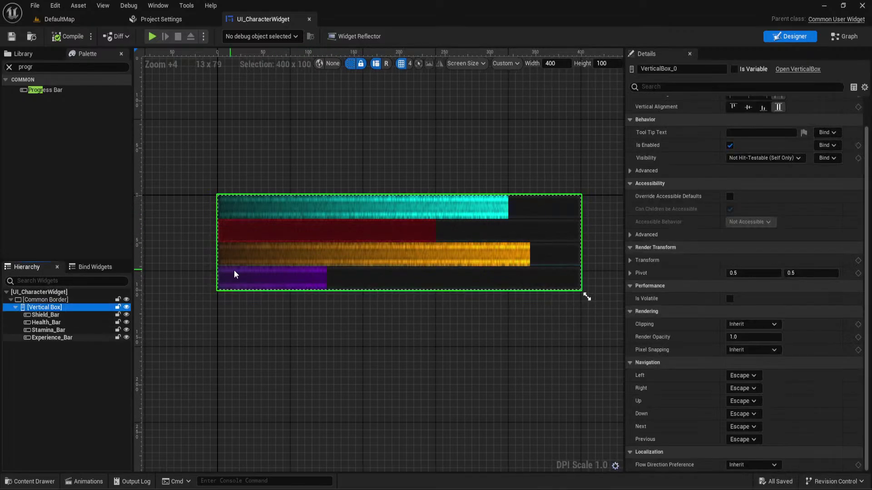
pyautogui.rightClick(49, 310)
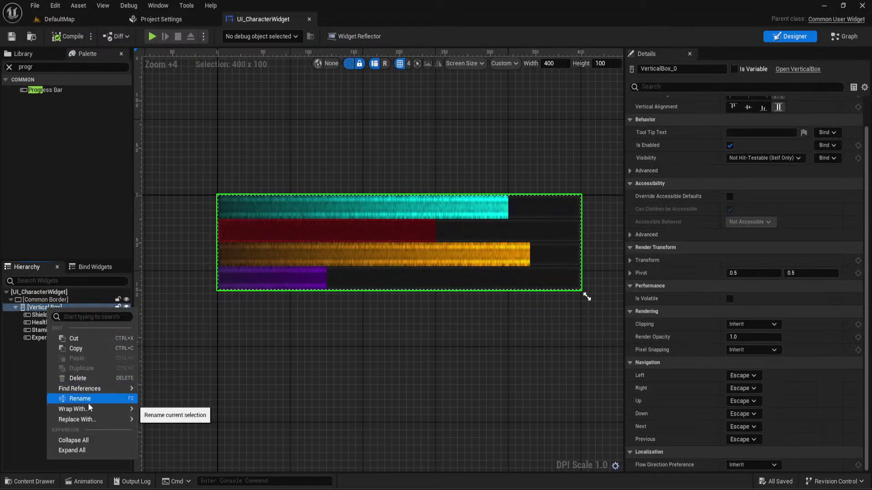
pyautogui.moveTo(90, 410)
pyautogui.click(168, 331)
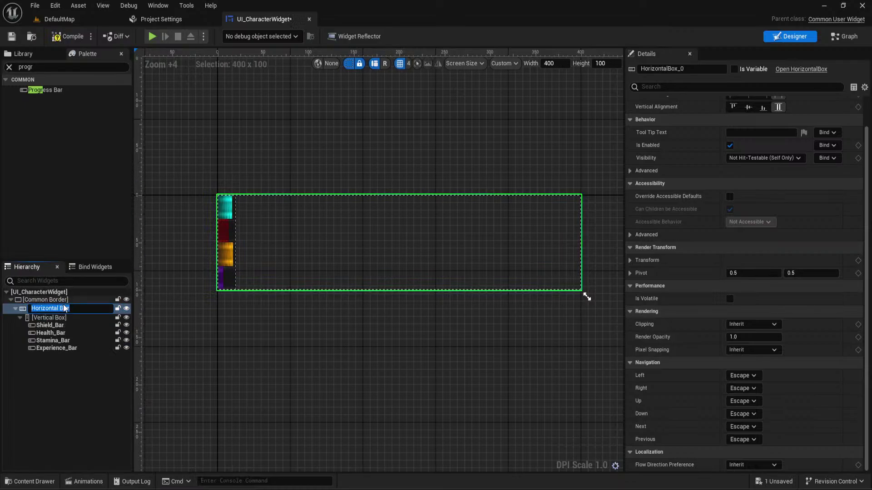
# Set the Vertical Box's slot size to Fill inside the Horizontal Box, with horizontal and vertical alignment on Fill
pyautogui.click(54, 314)
pyautogui.scroll(2, 756, 142)
pyautogui.click(778, 137)
pyautogui.click(778, 150)
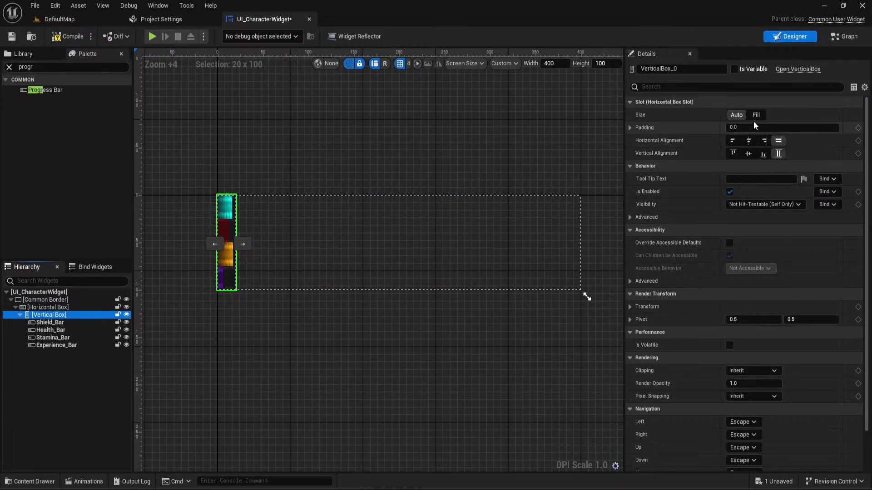
pyautogui.click(756, 111)
pyautogui.scroll(1, 332, 180)
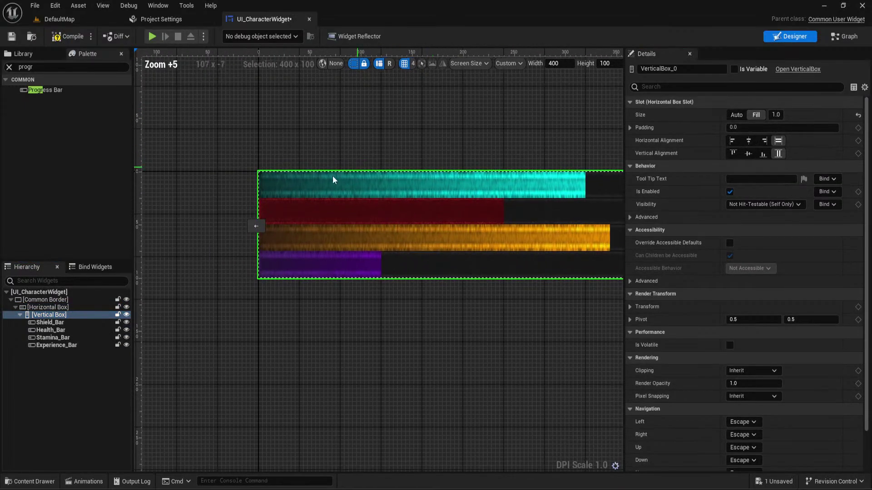
# Find the Image widget in the palette and add it to the Horizontal Box
pyautogui.click(48, 308)
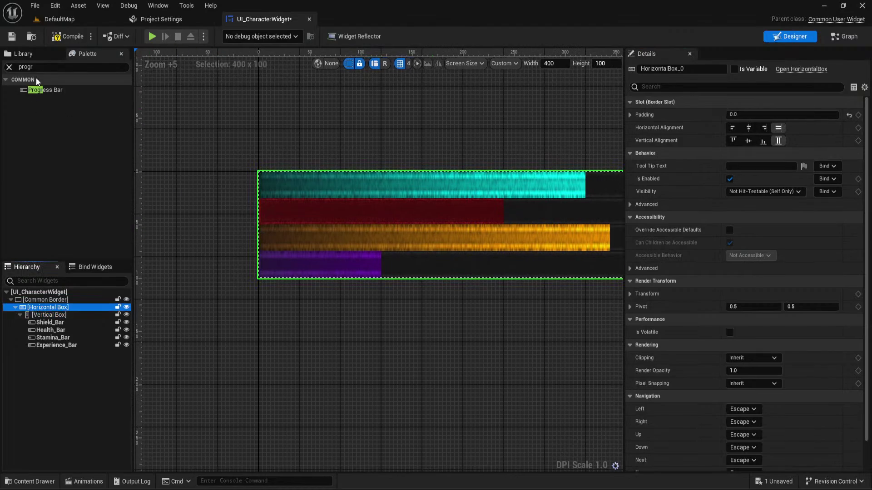
pyautogui.click(19, 67)
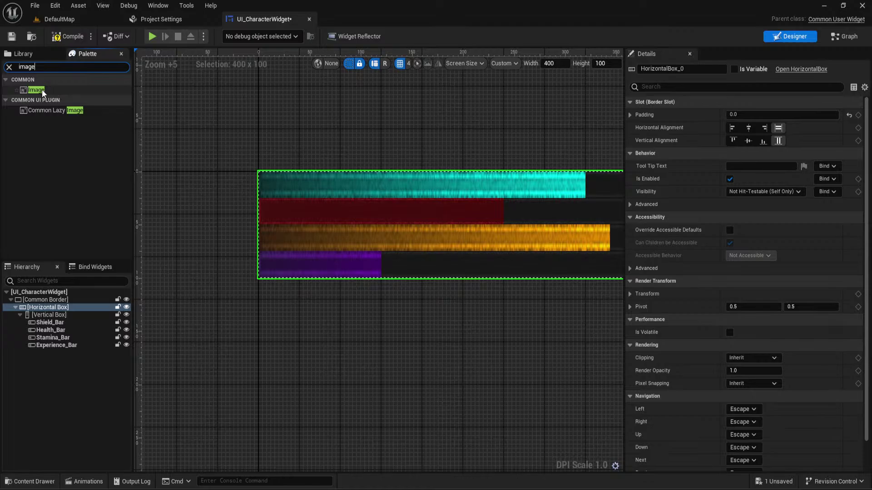
pyautogui.moveTo(43, 92); pyautogui.dragTo(45, 314)
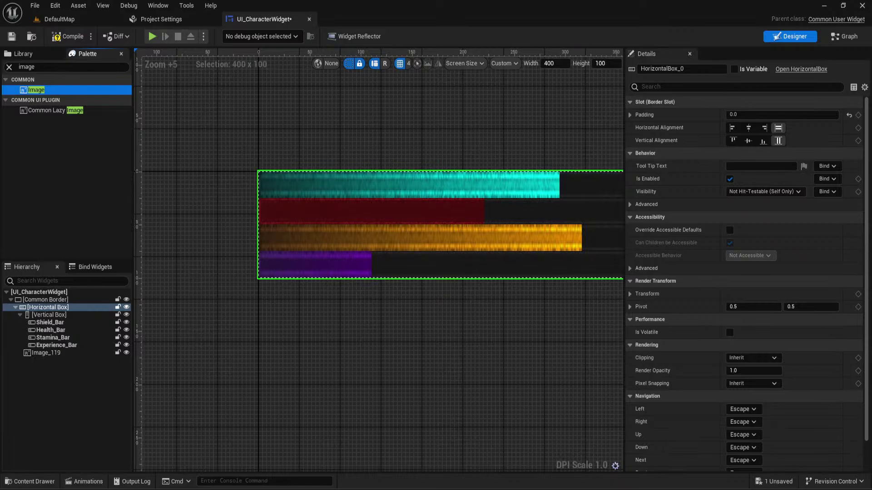
# Compare the bar stack and the new image with the level portrait and bar spacing in image.png
pyautogui.click(415, 191)
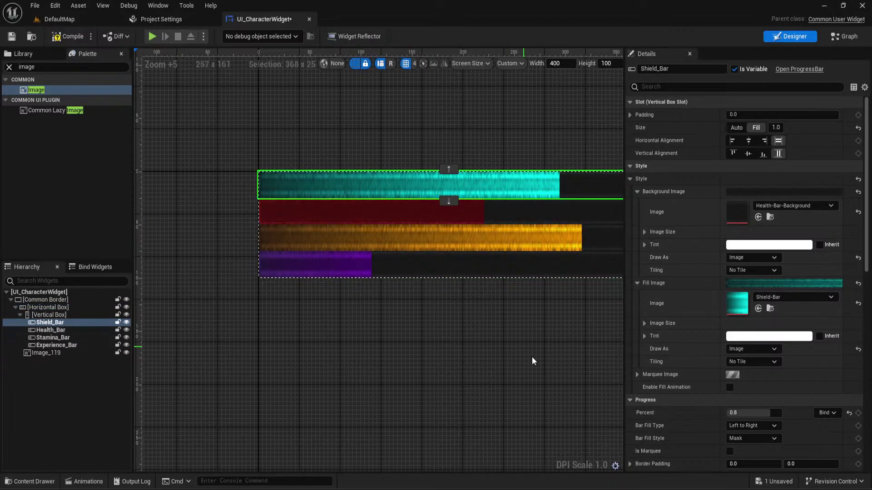
pyautogui.click(616, 440)
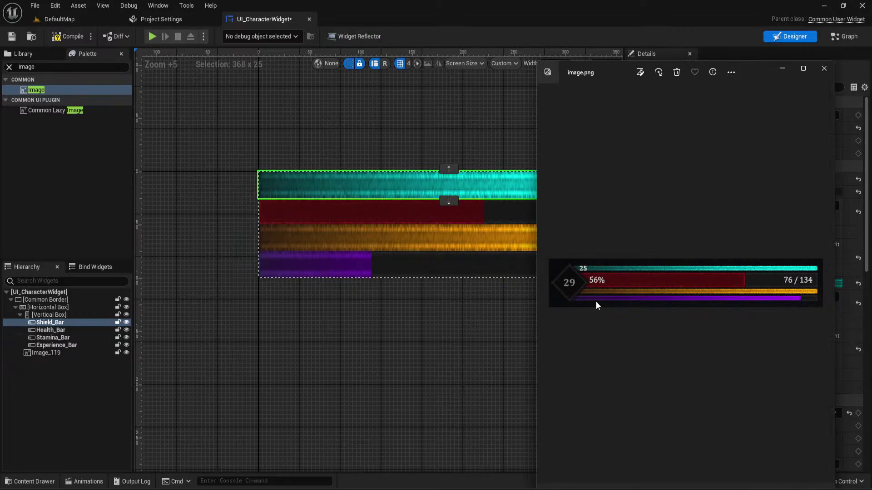
pyautogui.scroll(2, 586, 298)
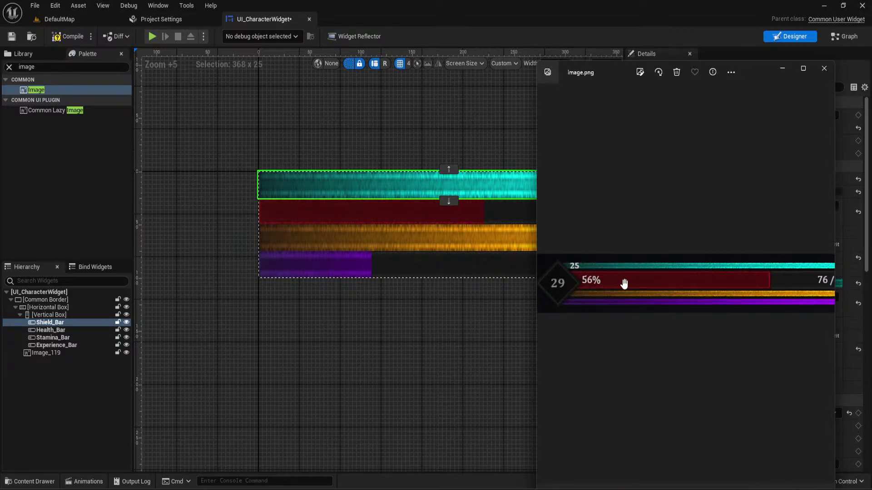
pyautogui.scroll(-2, 670, 262)
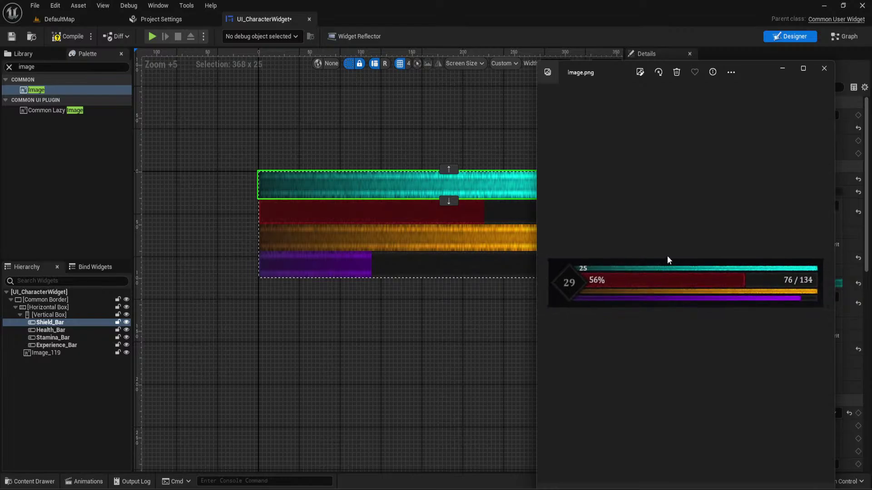
pyautogui.click(450, 295)
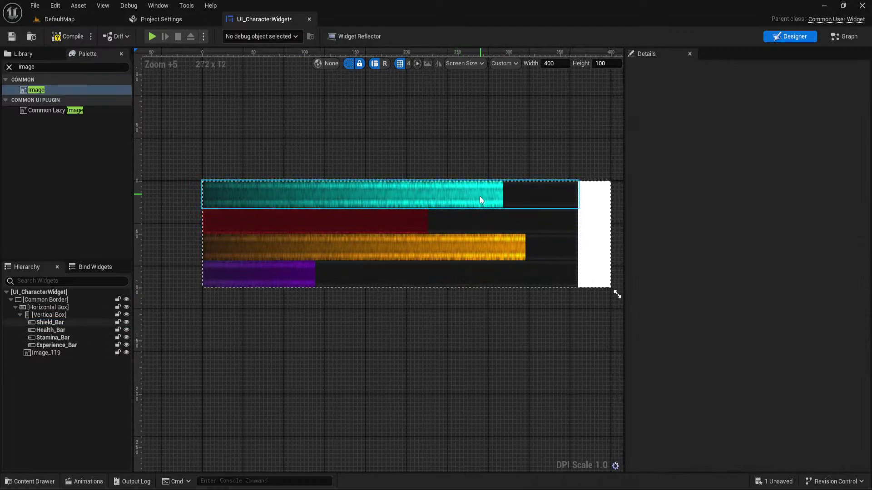
pyautogui.click(653, 484)
pyautogui.scroll(3, 614, 286)
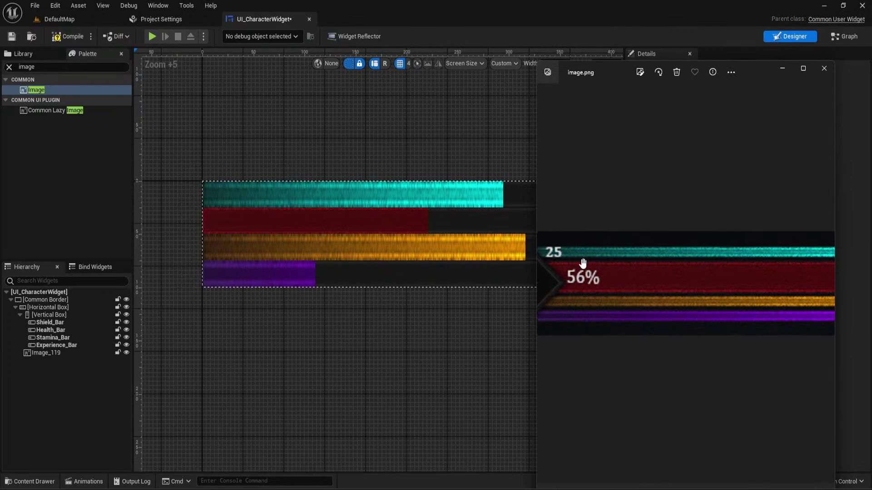
# Try a slot padding of 5 on all four progress bars together and undo it
pyautogui.click(429, 211)
pyautogui.click(454, 219)
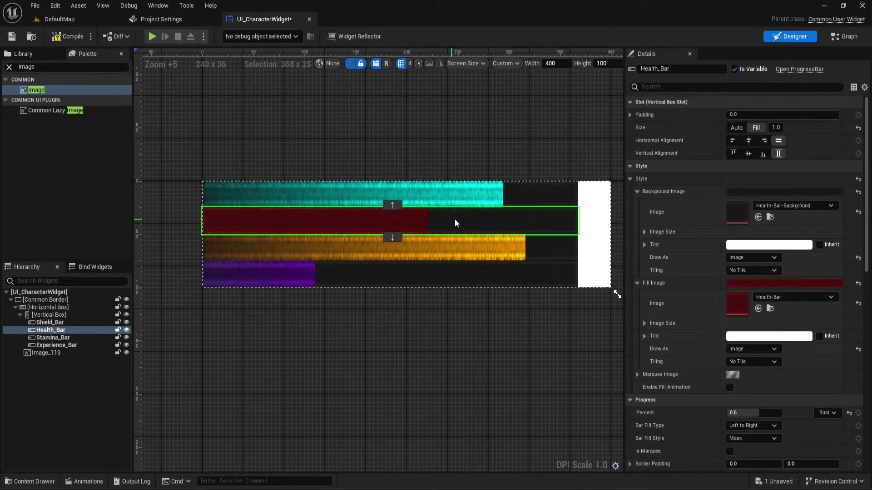
pyautogui.click(471, 193)
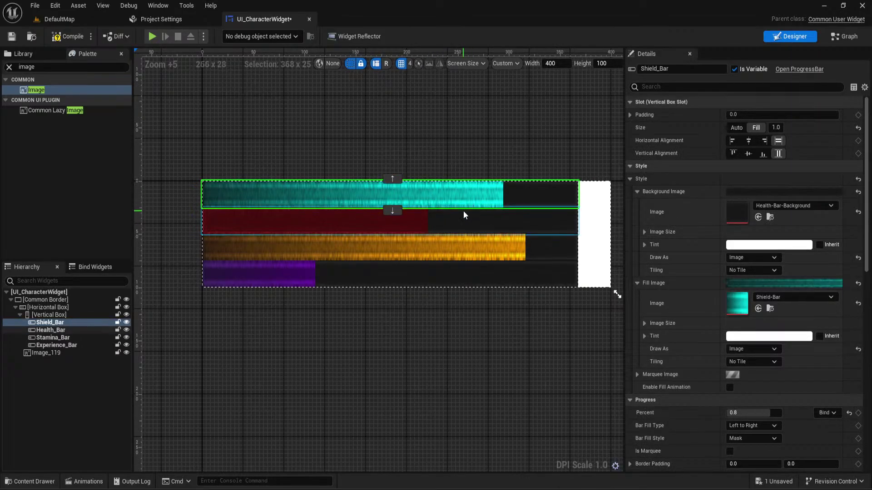
pyautogui.click(461, 223)
pyautogui.click(452, 280)
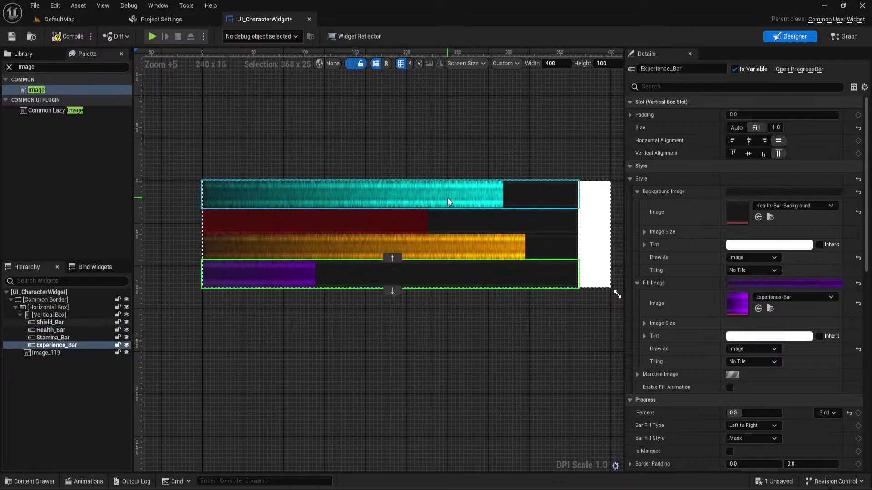
pyautogui.keyDown('ctrl'); pyautogui.click(454, 247); pyautogui.keyUp('ctrl')
pyautogui.keyDown('ctrl'); pyautogui.click(467, 216); pyautogui.keyUp('ctrl')
pyautogui.keyDown('ctrl'); pyautogui.click(459, 193); pyautogui.keyUp('ctrl')
pyautogui.click(743, 114)
pyautogui.write('5')
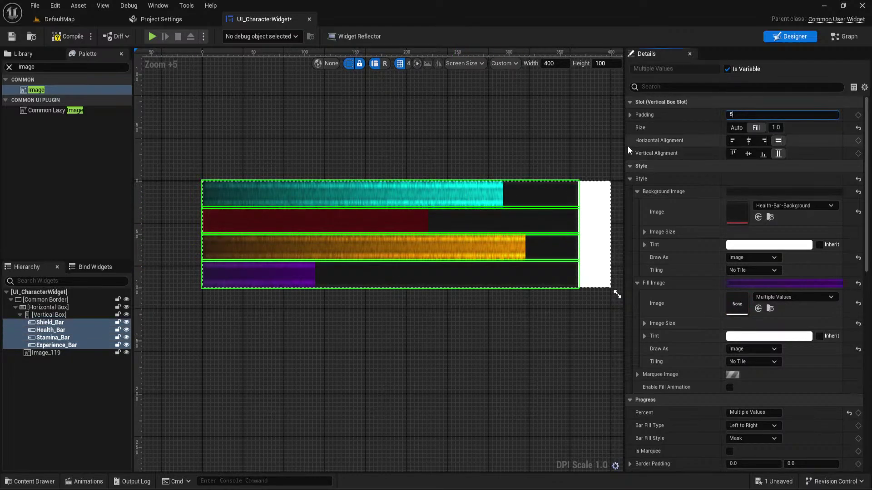
pyautogui.press('Return')
pyautogui.click(558, 154)
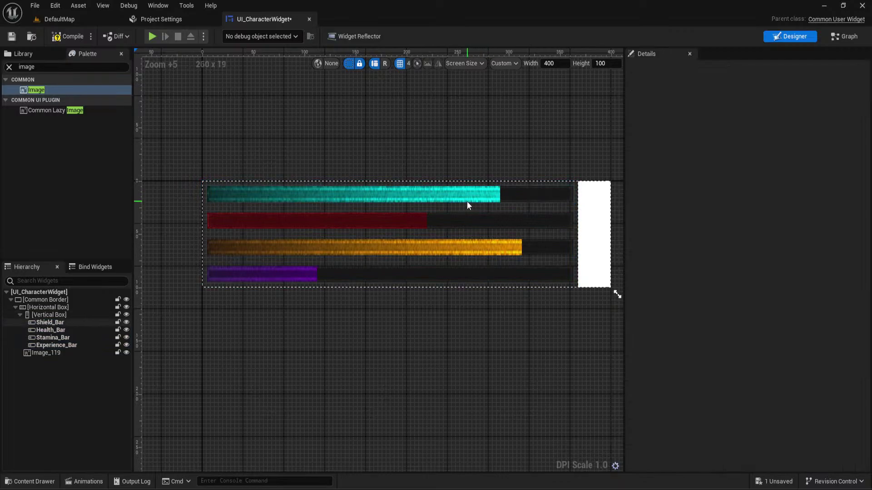
pyautogui.scroll(9, 451, 204)
pyautogui.hotkey('ctrl', 'z')
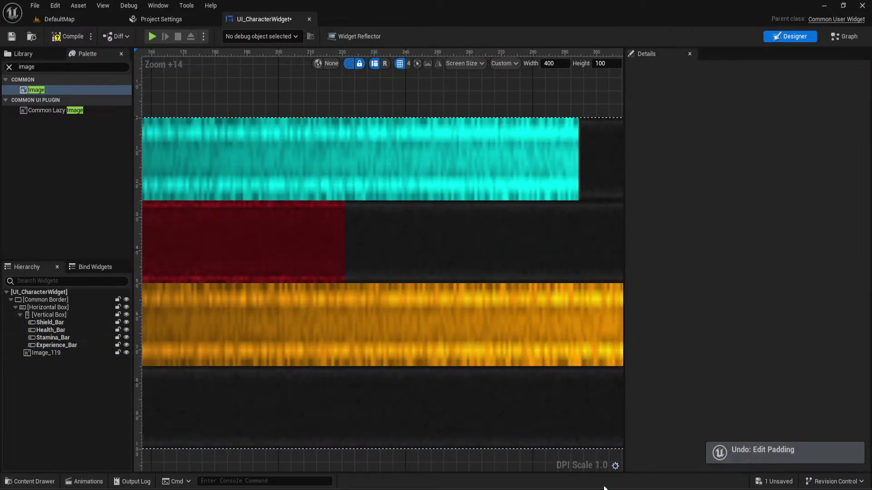
# Examine the level portrait and the spacing around the health bar close up in image.png
pyautogui.hotkey('alt', 'Tab')
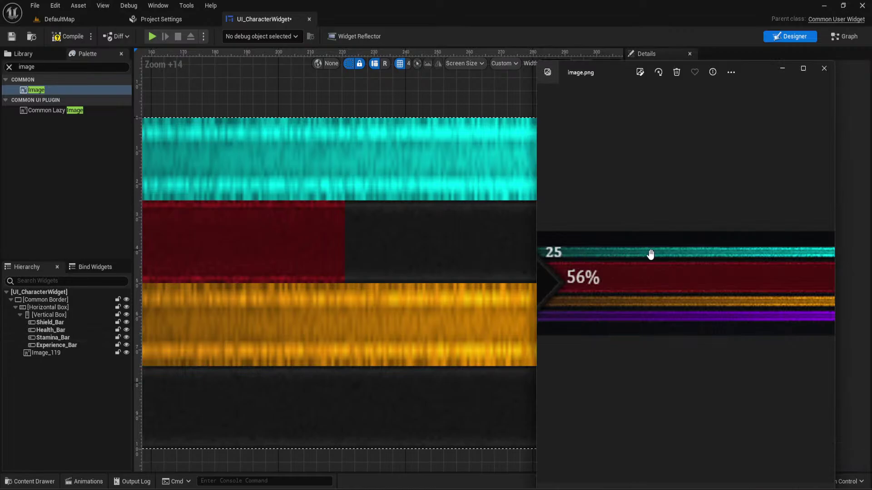
pyautogui.scroll(-3, 586, 253)
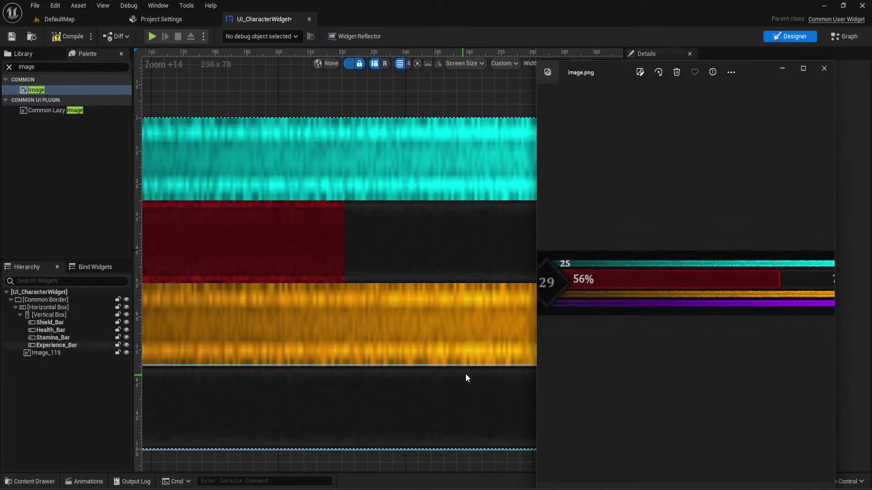
pyautogui.scroll(3, 623, 284)
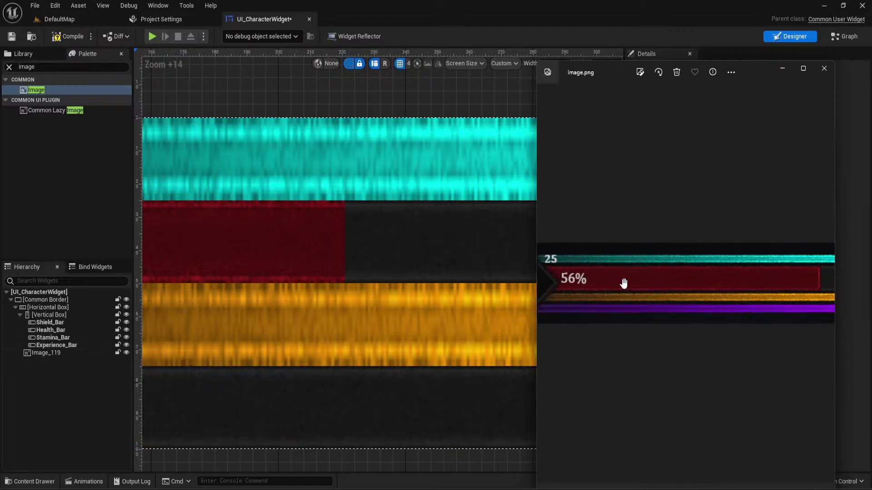
pyautogui.moveTo(594, 317)
pyautogui.mouseDown()
pyautogui.moveTo(648, 313)
pyautogui.moveTo(337, 288)
pyautogui.moveTo(770, 308)
pyautogui.mouseUp()
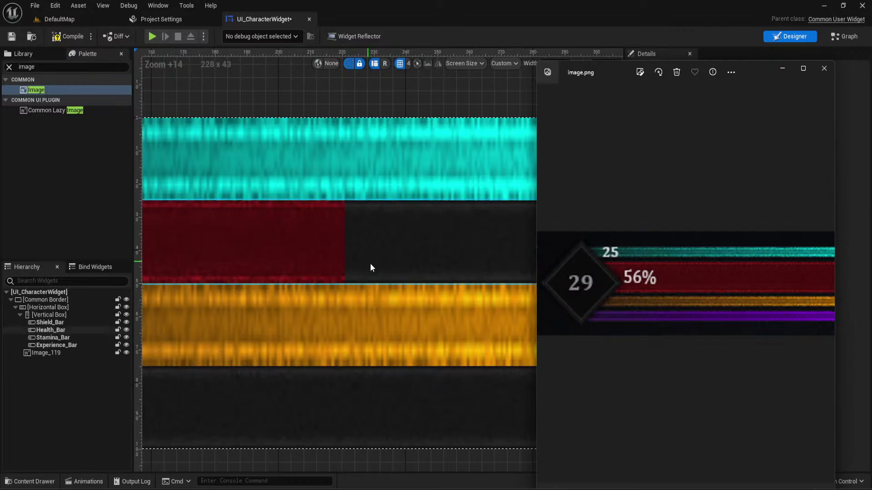
# Wrap Health_Bar with a Border inside the Vertical Box
pyautogui.scroll(-6, 324, 358)
pyautogui.click(324, 360)
pyautogui.moveTo(268, 358); pyautogui.dragTo(385, 358, button='right')
pyautogui.click(404, 256)
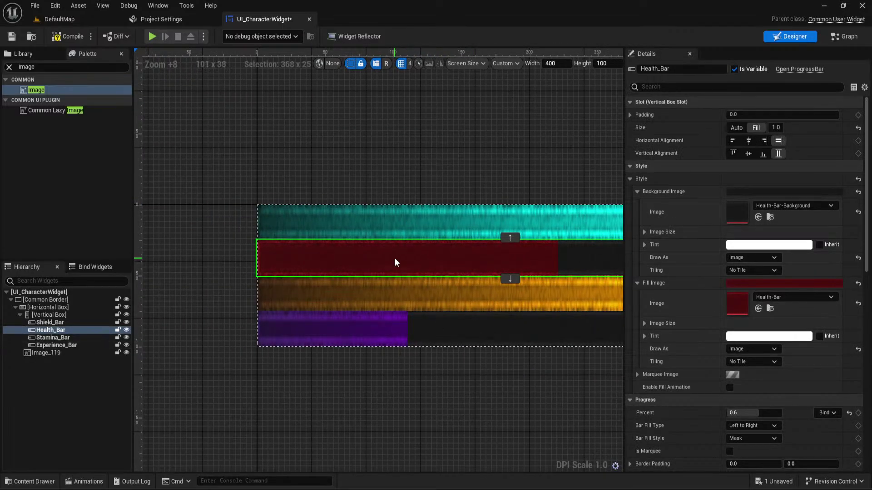
pyautogui.rightClick(395, 260)
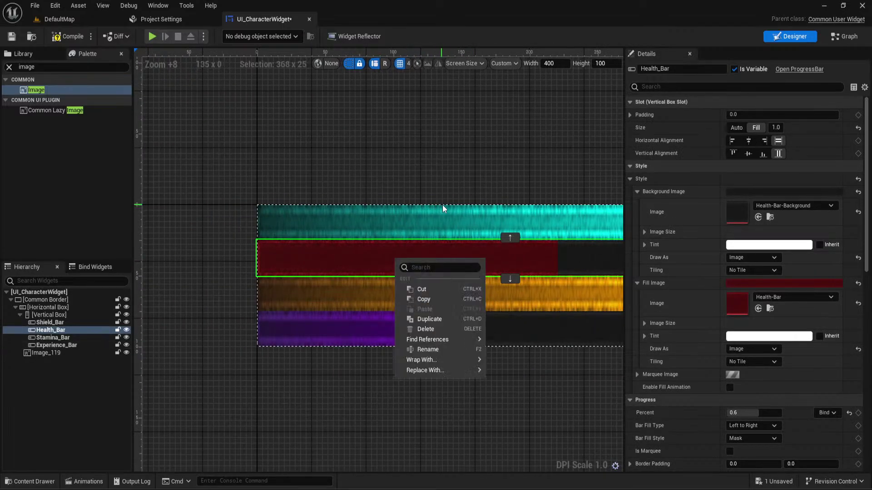
pyautogui.moveTo(439, 342)
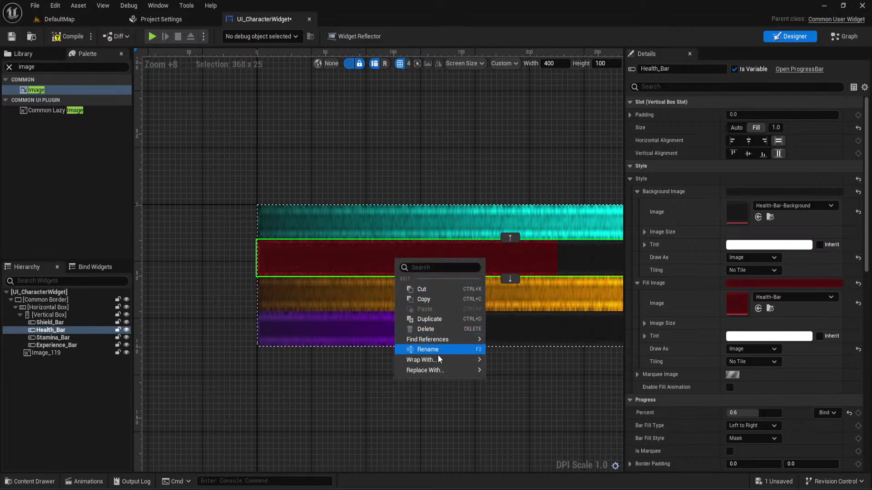
pyautogui.moveTo(441, 360)
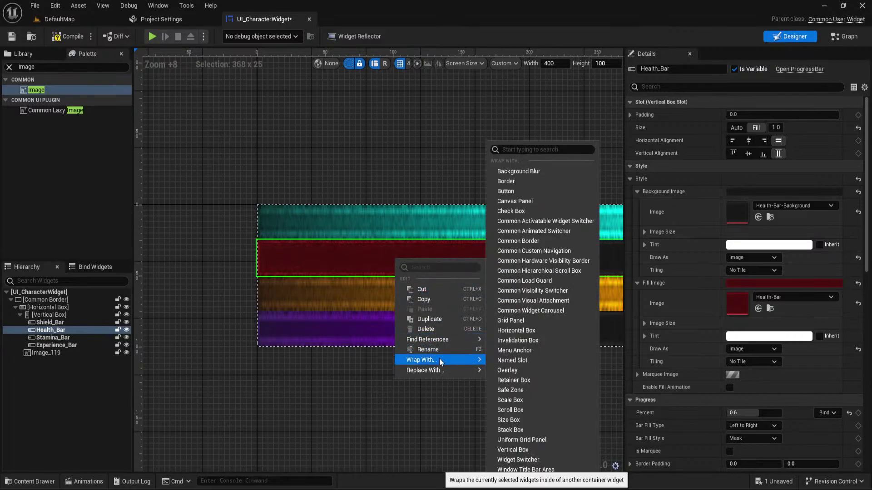
pyautogui.click(506, 181)
pyautogui.click(258, 262)
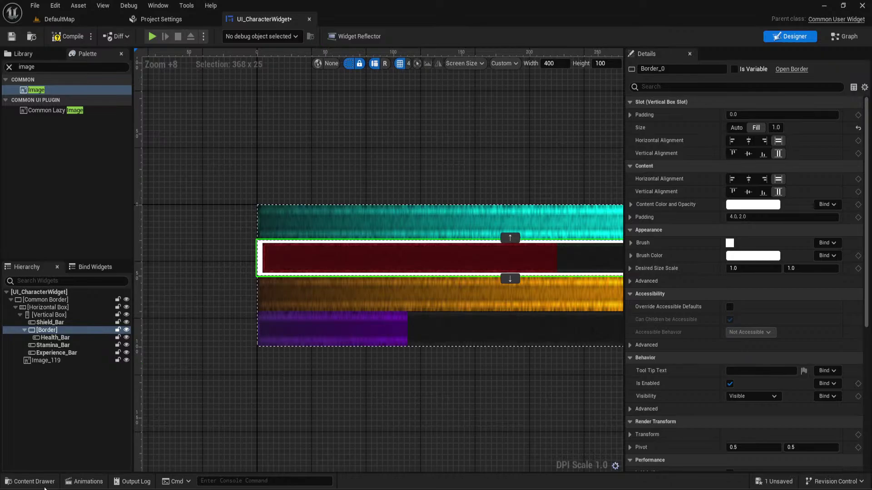
# Set the brush image of the Border around Health_Bar to the Small-Bar texture and check its edges close up
pyautogui.hotkey('ctrl', 'space')
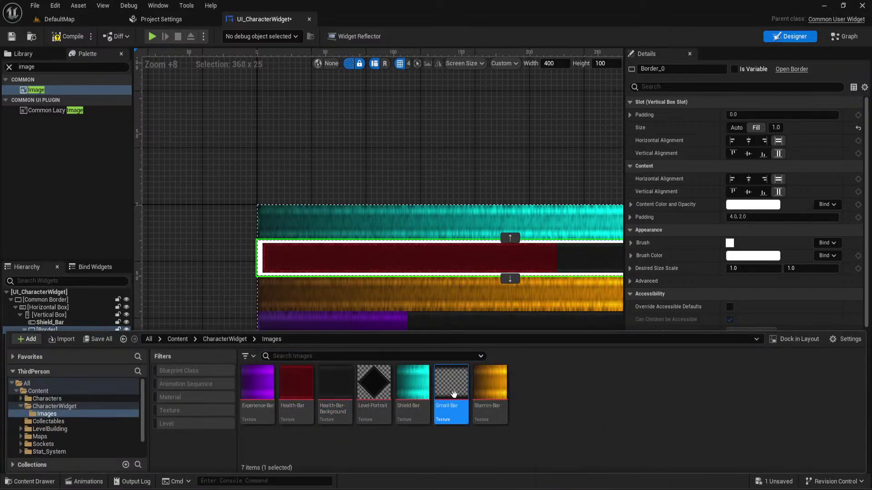
pyautogui.moveTo(450, 384)
pyautogui.mouseDown()
pyautogui.moveTo(699, 239)
pyautogui.moveTo(454, 382)
pyautogui.mouseUp()
pyautogui.scroll(-3, 697, 207)
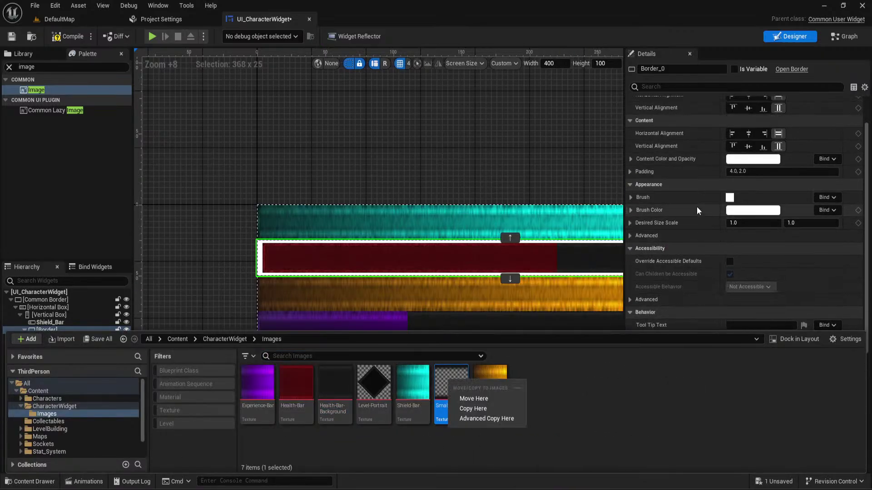
pyautogui.click(630, 197)
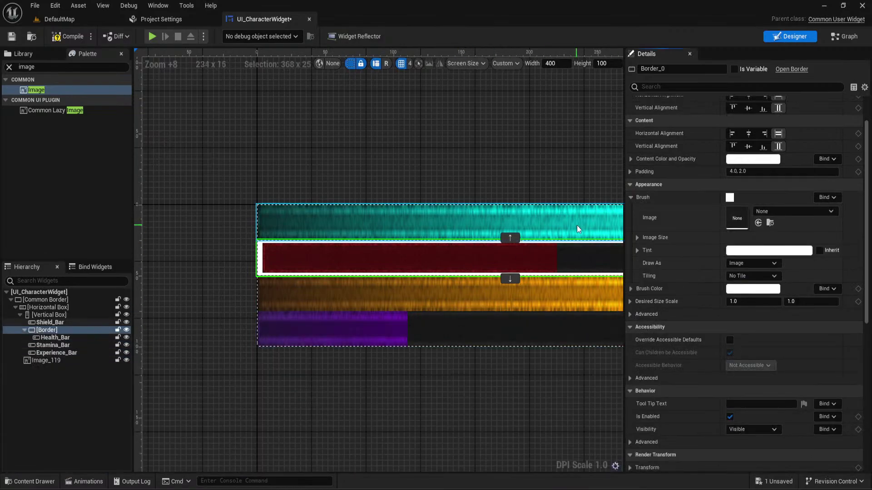
pyautogui.hotkey('ctrl', 'space')
pyautogui.click(758, 222)
pyautogui.click(504, 177)
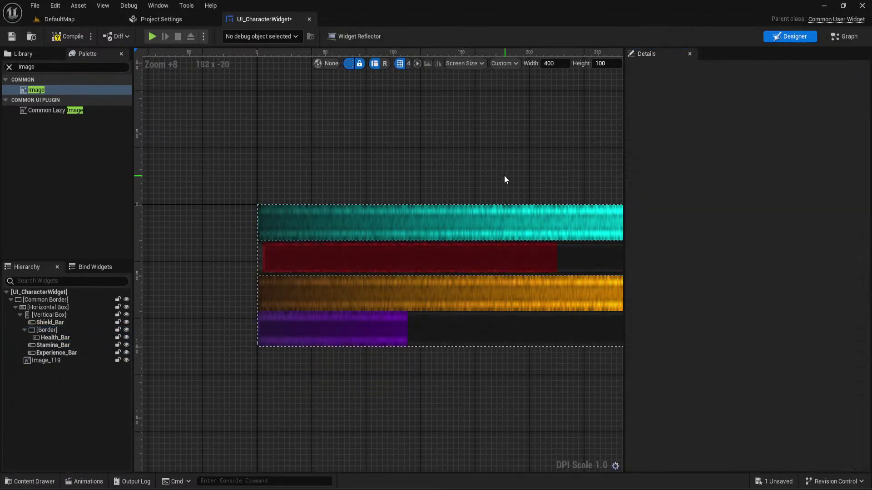
pyautogui.scroll(8, 591, 241)
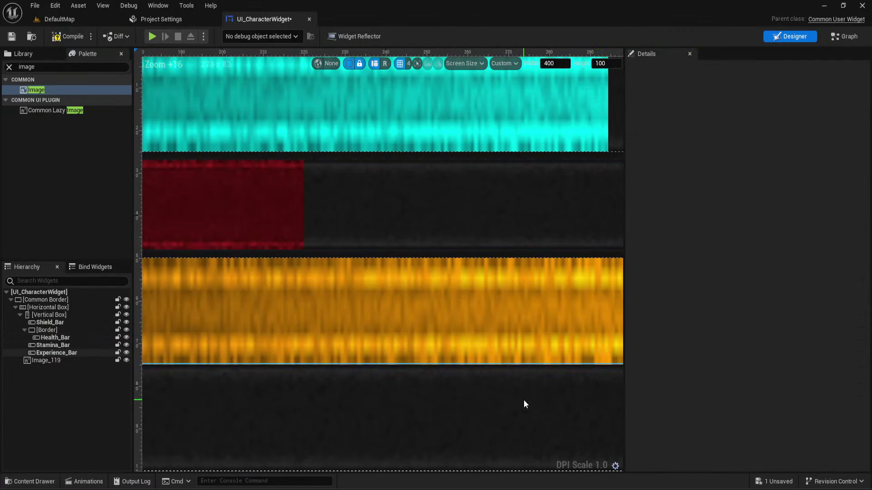
pyautogui.scroll(2, 530, 257)
pyautogui.moveTo(530, 257); pyautogui.dragTo(389, 330, button='right')
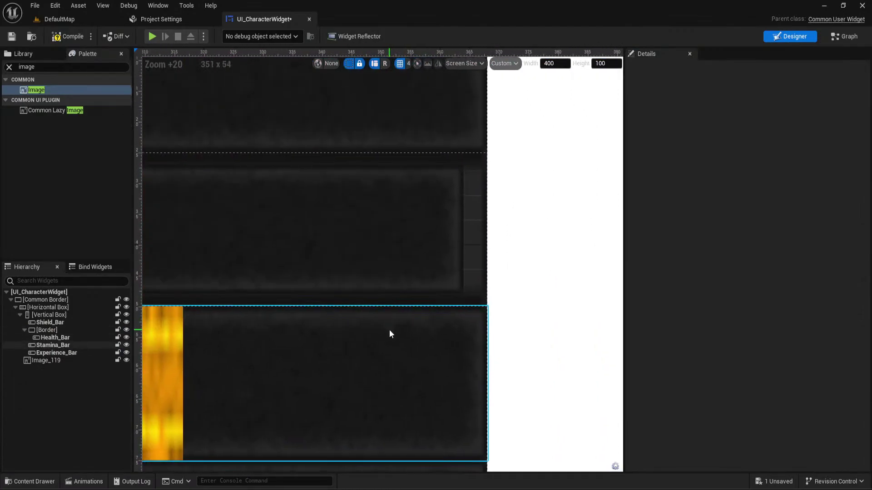
# Select Health_Bar and expand its border slot padding to show the individual side values
pyautogui.scroll(-5, 389, 267)
pyautogui.click(389, 266)
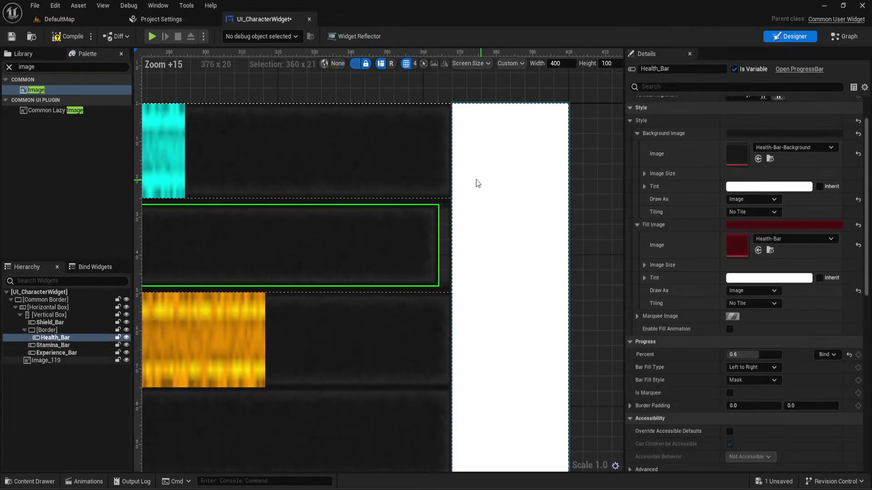
pyautogui.scroll(-8, 477, 227)
pyautogui.scroll(3, 489, 125)
pyautogui.moveTo(488, 126); pyautogui.dragTo(530, 122, button='right')
pyautogui.scroll(3, 766, 171)
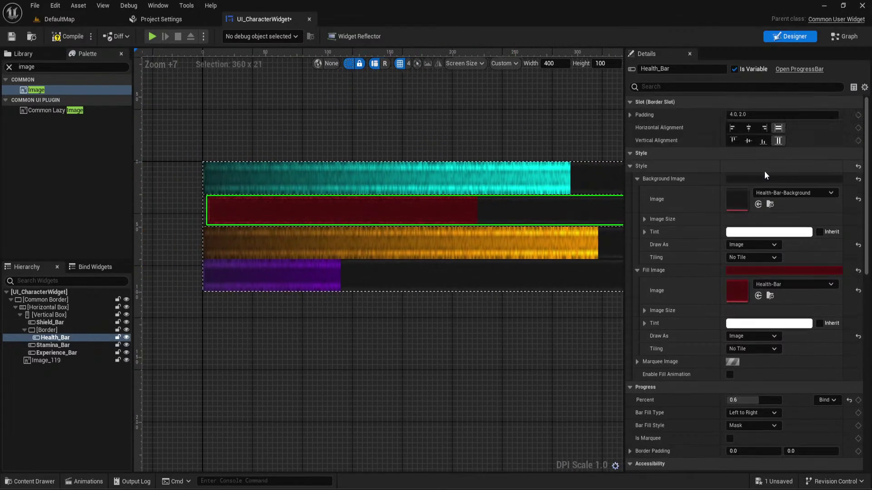
pyautogui.click(630, 116)
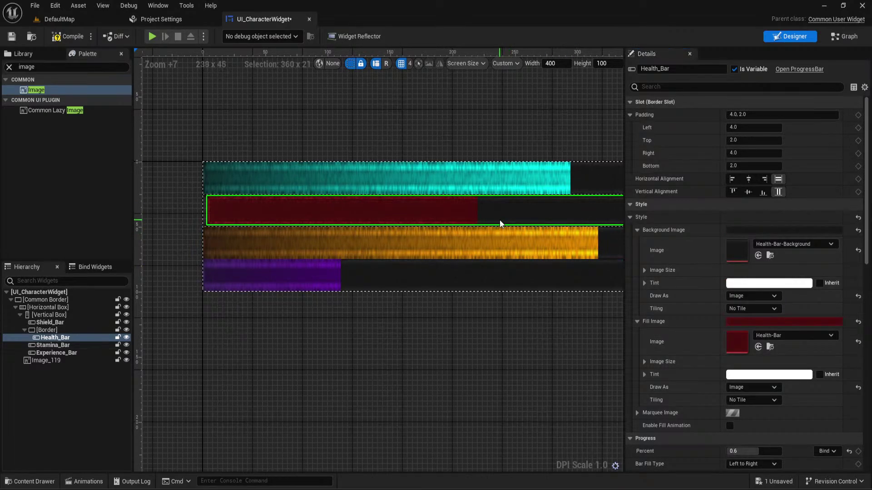
# Try drawing Health_Bar's Fill Image as Border and set Draw As back to Image
pyautogui.scroll(-3, 682, 210)
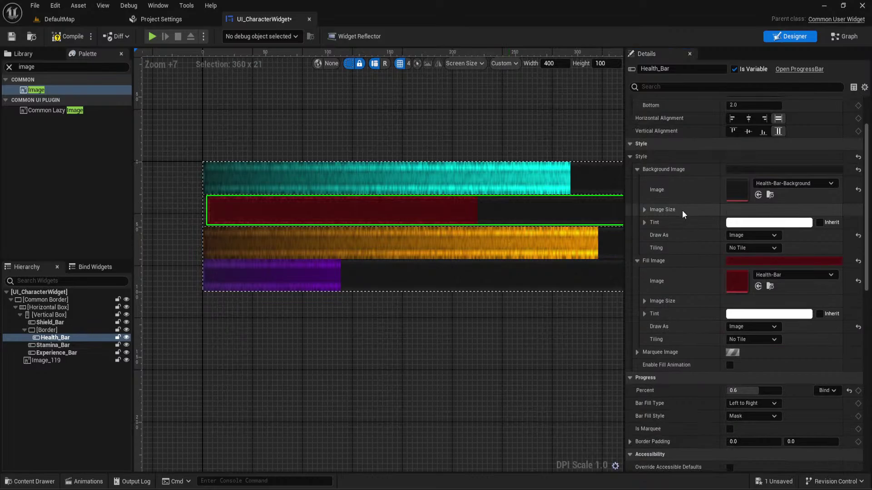
pyautogui.click(736, 235)
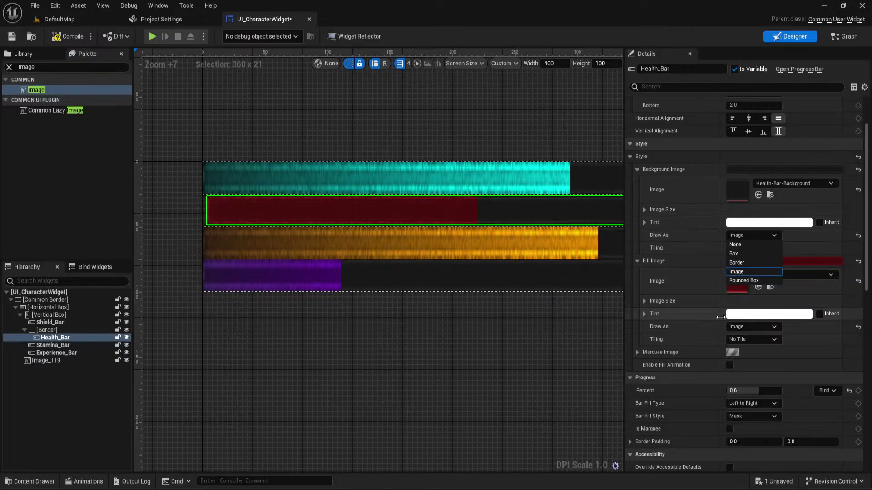
pyautogui.click(739, 328)
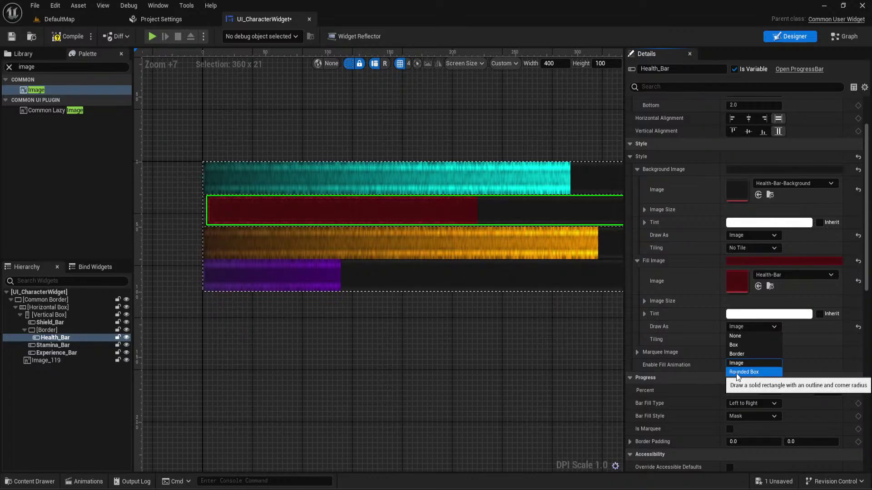
pyautogui.click(737, 354)
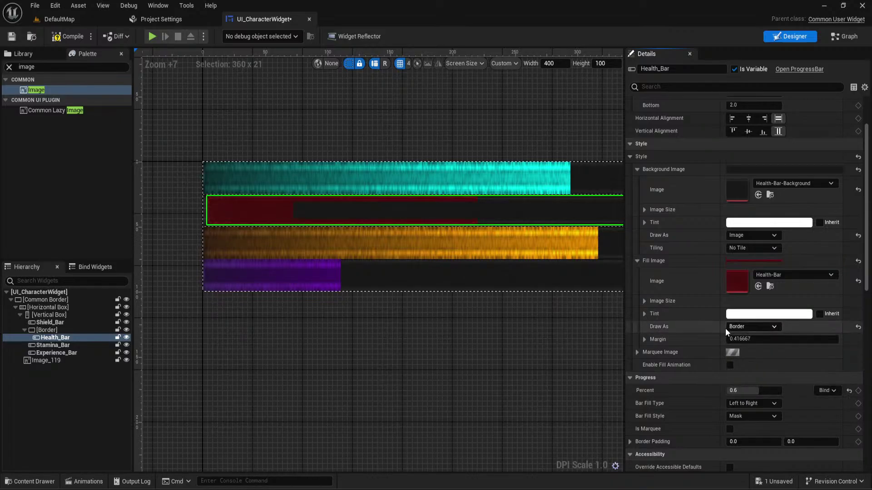
pyautogui.click(772, 327)
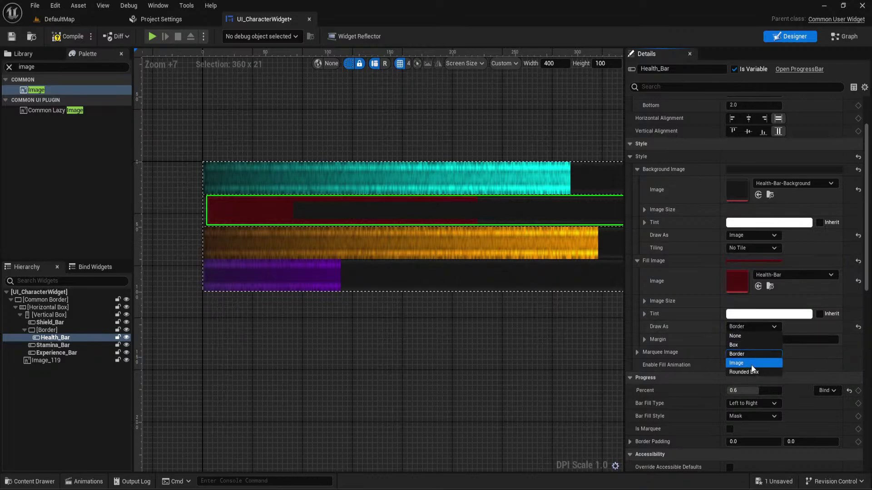
pyautogui.click(736, 364)
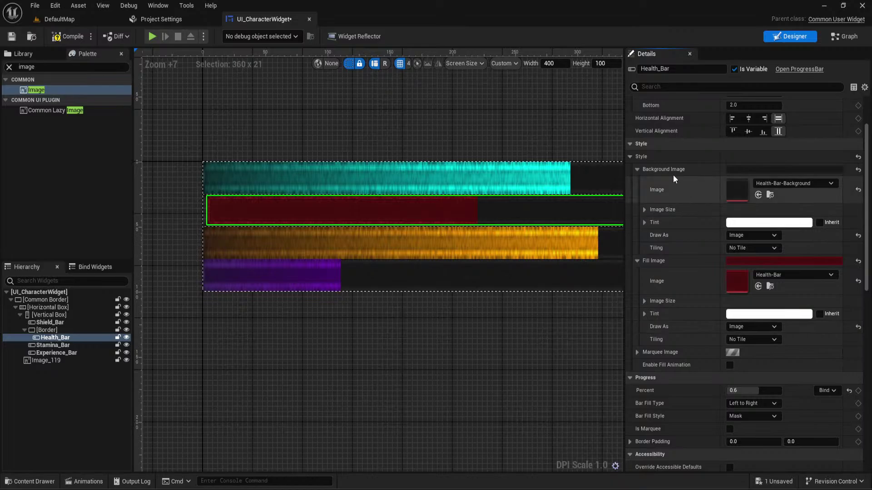
# Search Health_Bar's properties for "out" and clear the search
pyautogui.click(683, 86)
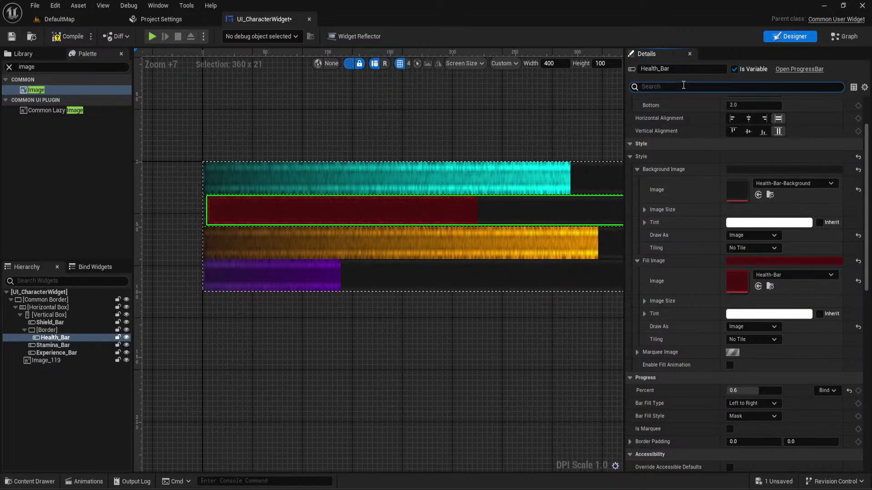
pyautogui.write('out')
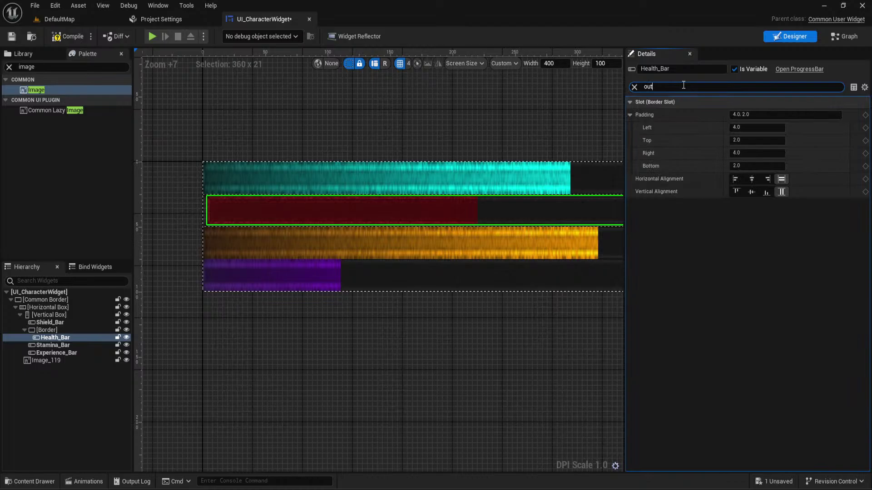
pyautogui.press('BackSpace')
pyautogui.press('BackSpace')
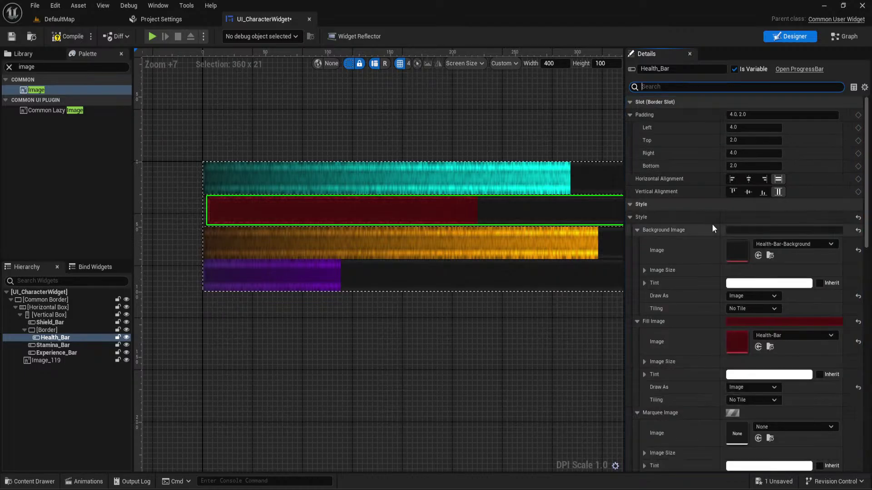
# Try the selected Small-Bar texture as Health_Bar's Marquee Image and reset the image
pyautogui.scroll(-4, 696, 195)
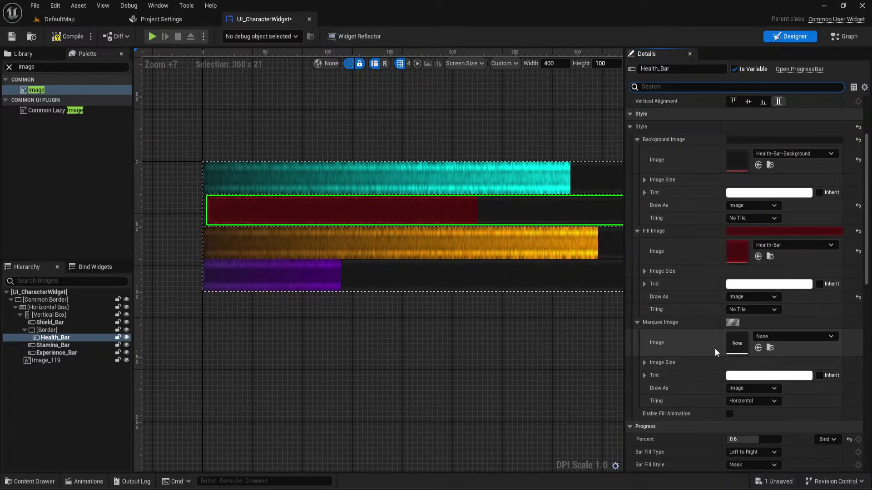
pyautogui.hotkey('ctrl', 'space')
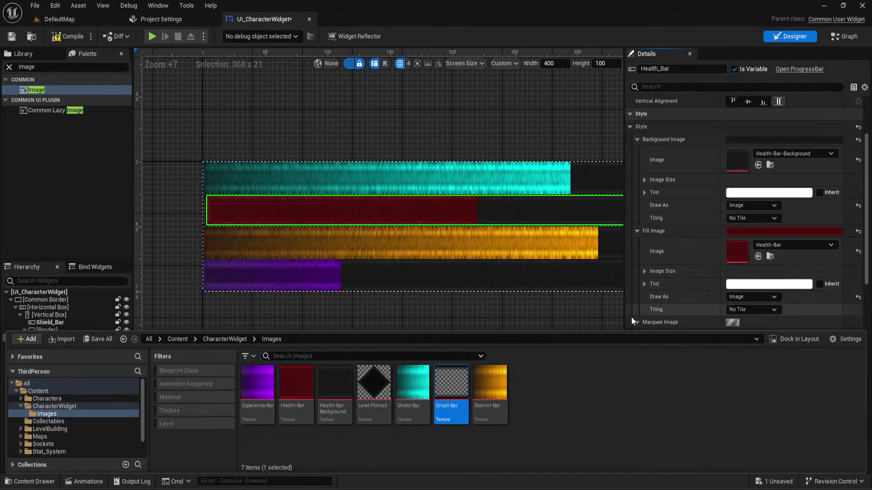
pyautogui.click(601, 320)
pyautogui.click(438, 206)
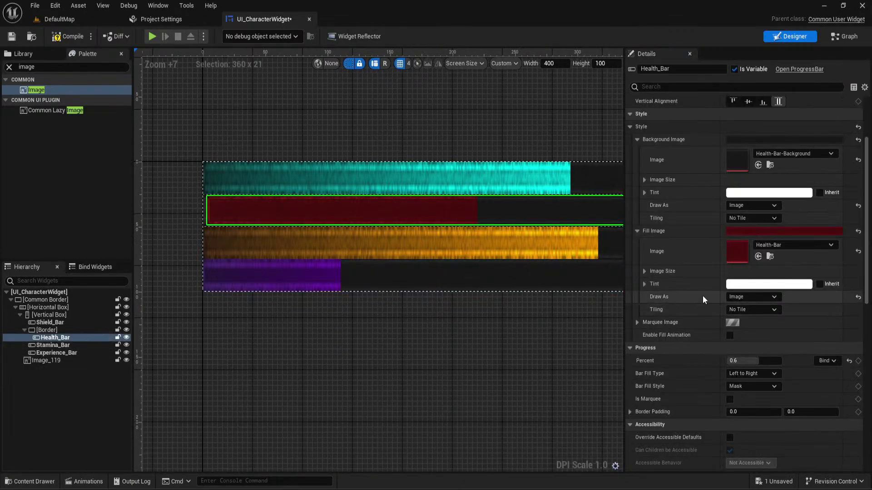
pyautogui.click(643, 323)
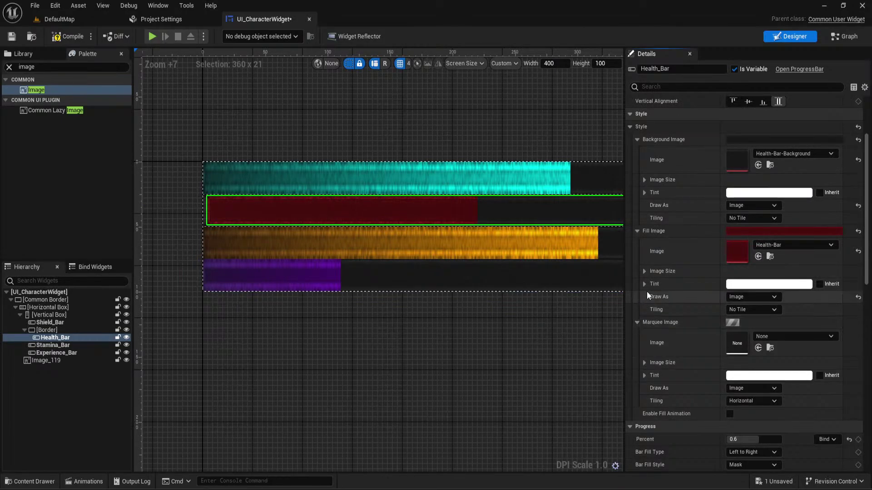
pyautogui.click(758, 347)
pyautogui.click(859, 344)
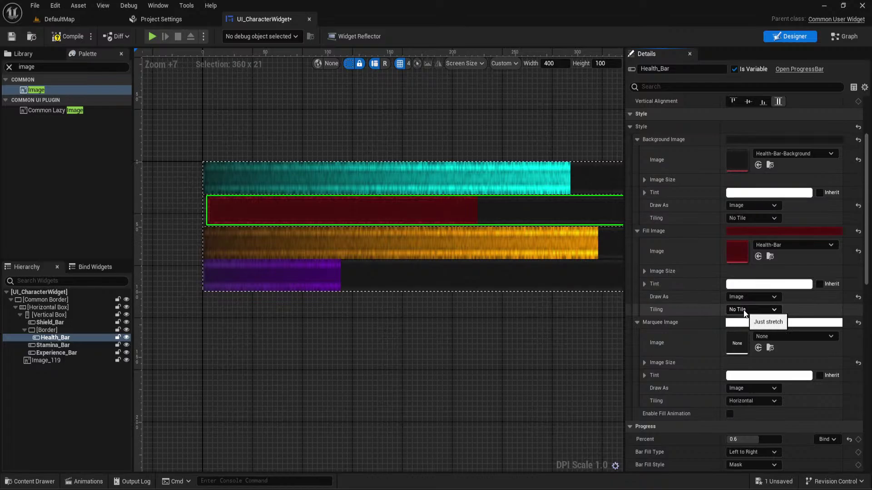
# Assign the Small-Bar texture to Health_Bar's Marquee Image
pyautogui.scroll(-5, 745, 314)
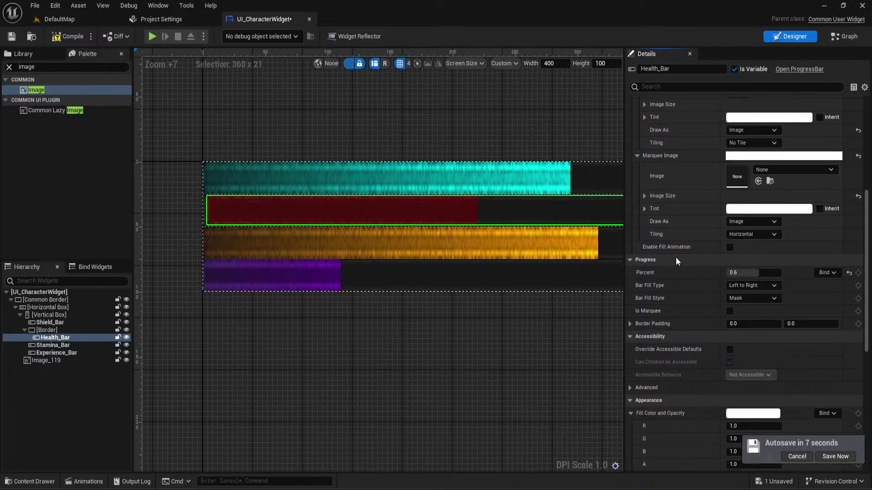
pyautogui.scroll(7, 678, 255)
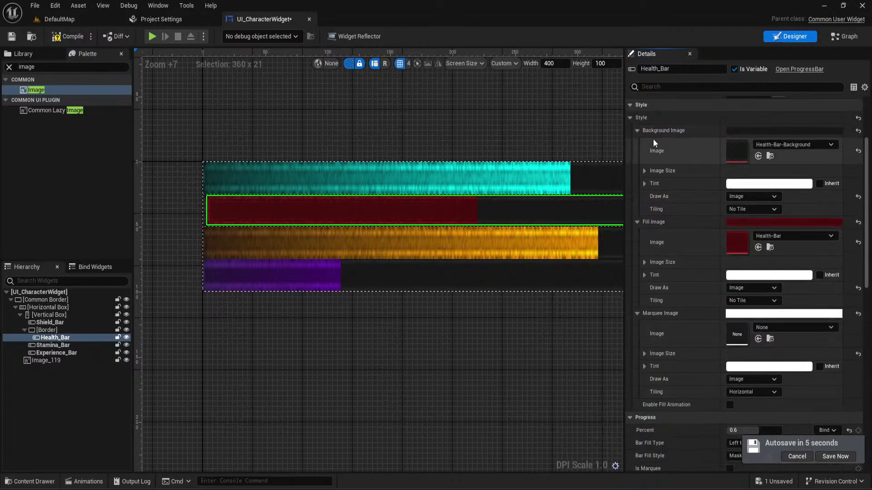
pyautogui.scroll(-1, 648, 148)
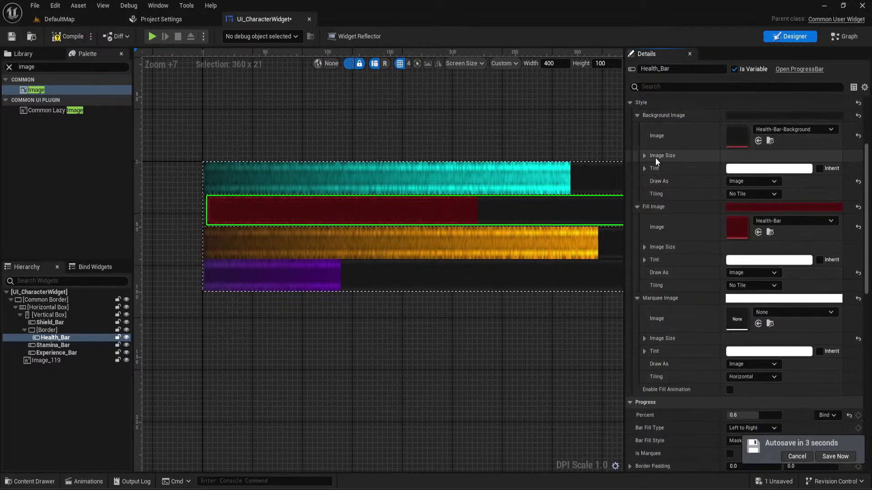
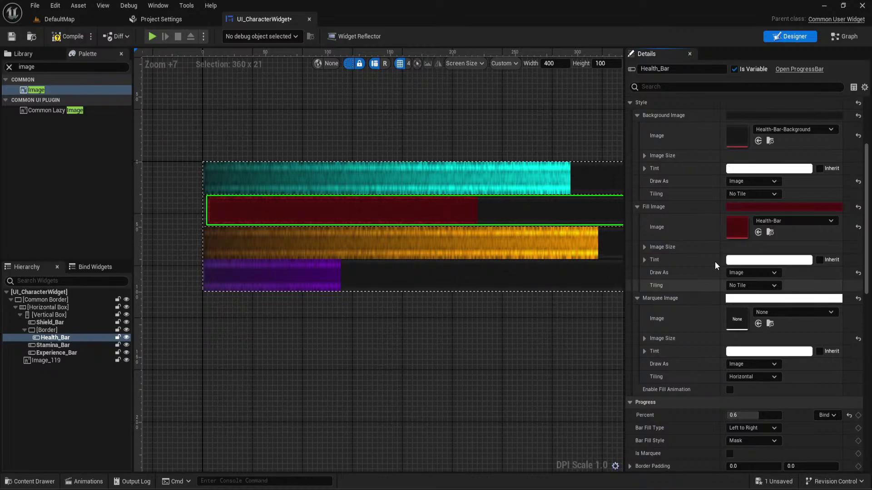
pyautogui.scroll(-1, 753, 295)
pyautogui.click(758, 309)
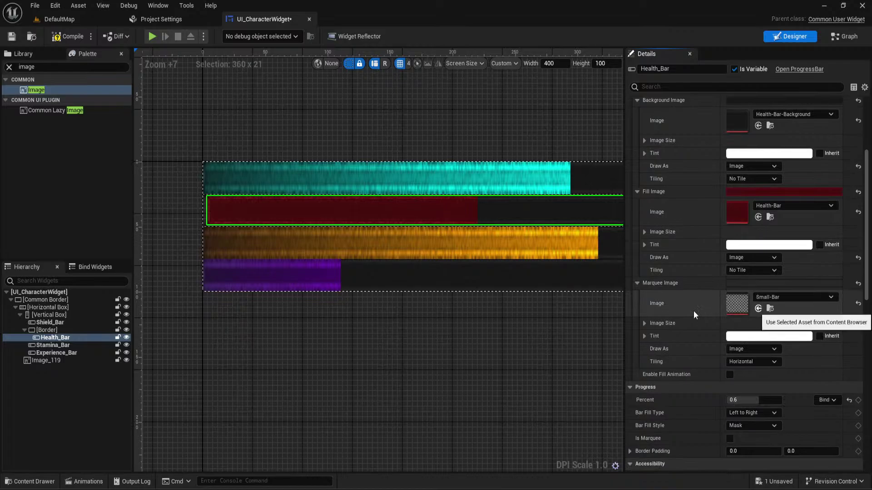
pyautogui.scroll(-1, 695, 318)
pyautogui.click(527, 315)
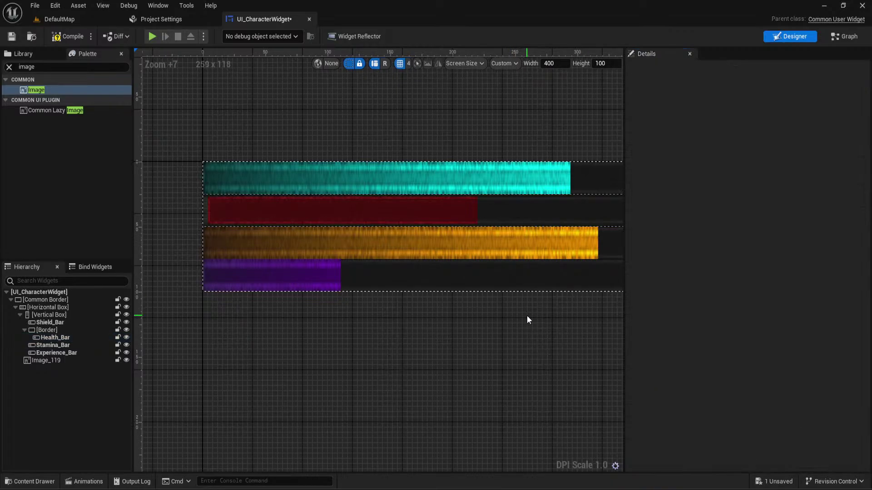
# Set the left and right border slot padding of Health_Bar to 0
pyautogui.scroll(5, 453, 318)
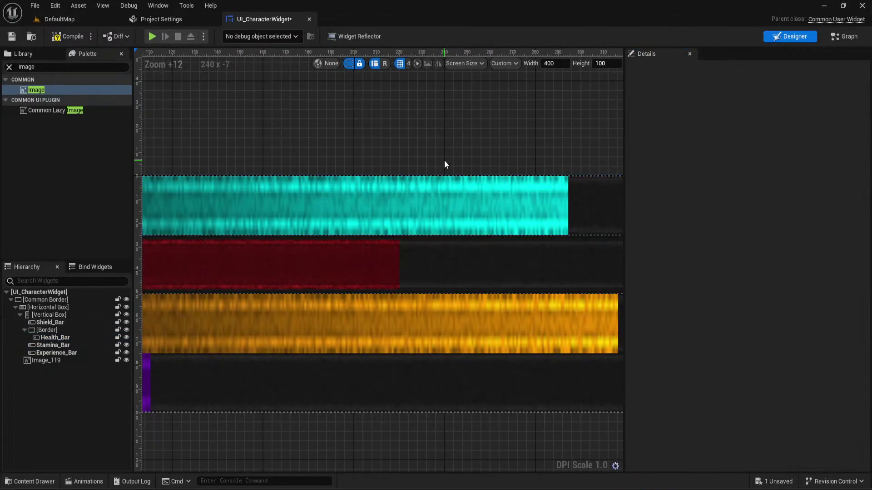
pyautogui.scroll(-4, 444, 161)
pyautogui.click(497, 220)
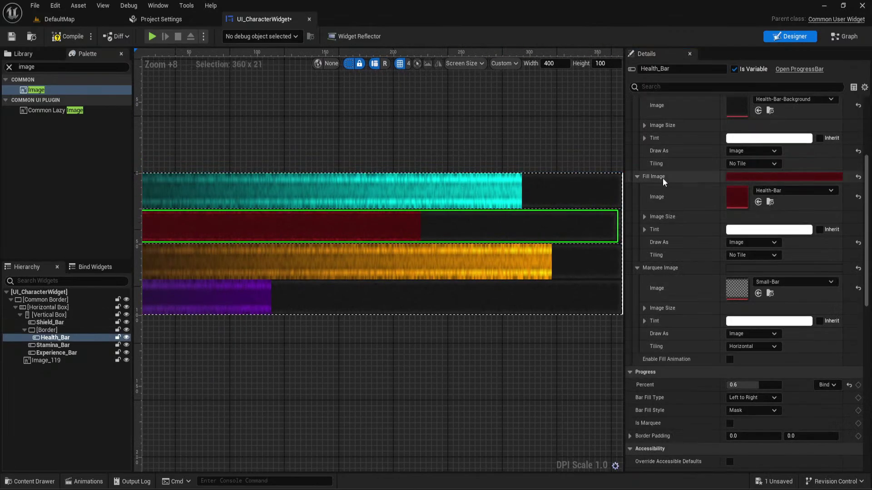
pyautogui.scroll(5, 681, 178)
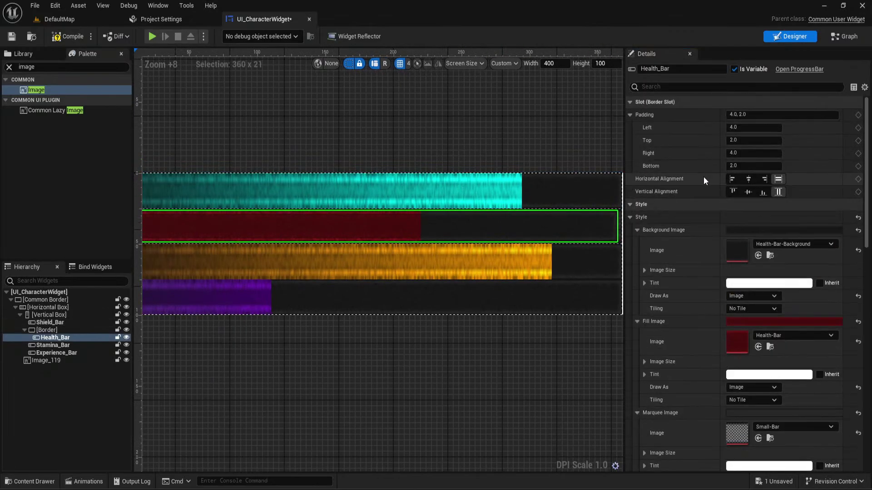
pyautogui.click(738, 128)
pyautogui.click(735, 152)
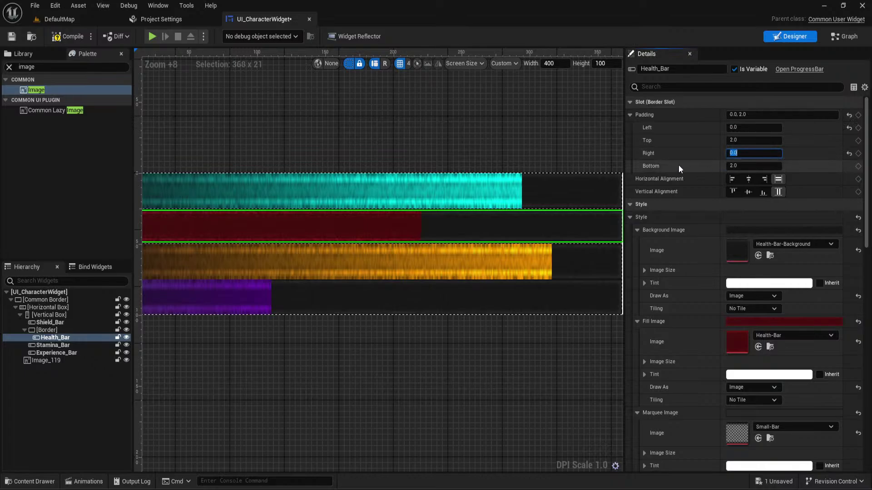
# Examine close up how the starting edge of Health_Bar lines up with the neighbouring bars
pyautogui.moveTo(531, 120); pyautogui.dragTo(505, 113, button='right')
pyautogui.scroll(5, 510, 154)
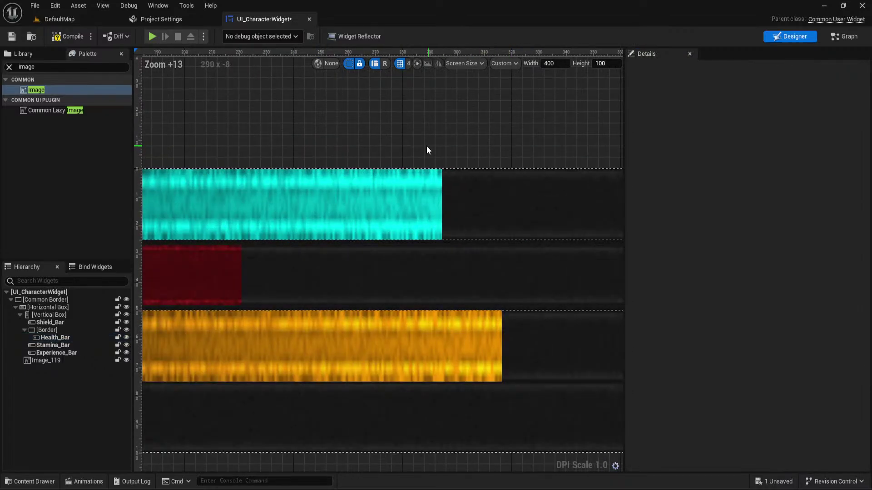
pyautogui.moveTo(427, 146); pyautogui.dragTo(619, 103, button='right')
pyautogui.scroll(-6, 506, 87)
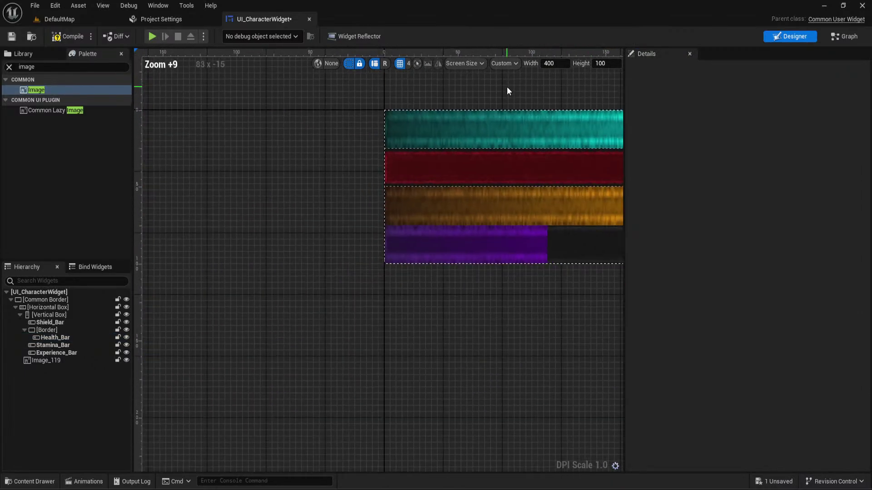
pyautogui.moveTo(506, 86); pyautogui.dragTo(341, 145, button='right')
pyautogui.scroll(4, 342, 146)
pyautogui.scroll(5, 339, 156)
pyautogui.moveTo(288, 179); pyautogui.dragTo(584, 111, button='right')
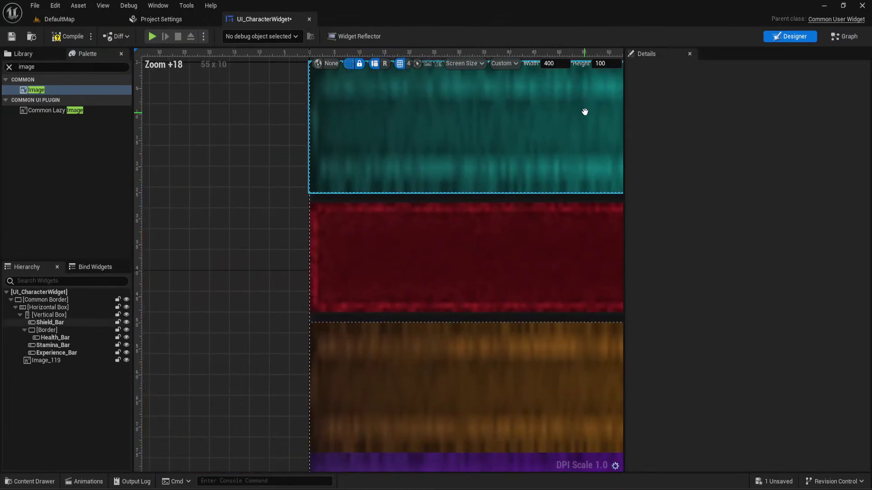
pyautogui.click(453, 159)
pyautogui.scroll(-4, 454, 163)
# Try Is Marquee on Health_Bar, check the bar close up, and turn the option off again
pyautogui.click(458, 162)
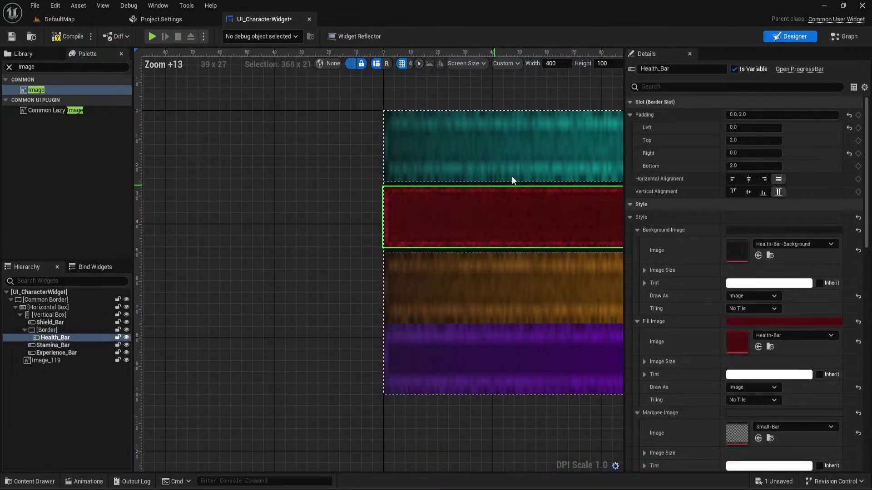
pyautogui.scroll(-5, 720, 229)
pyautogui.scroll(-2, 721, 231)
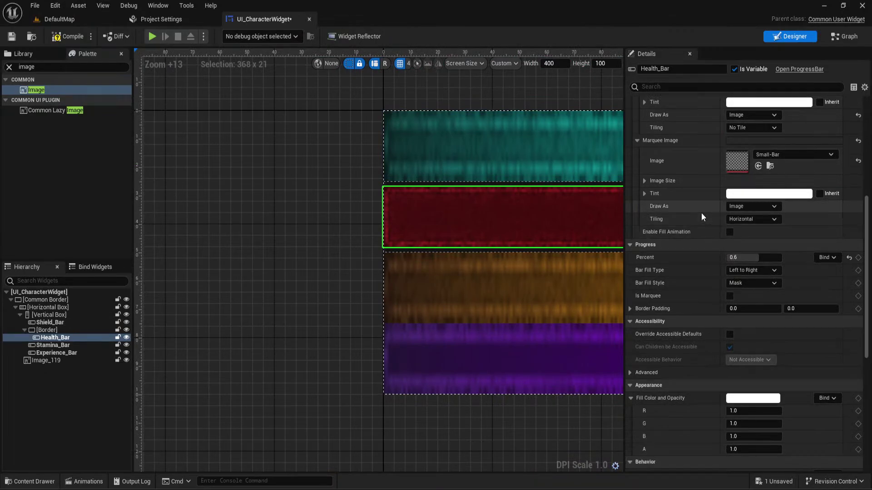
pyautogui.click(729, 296)
pyautogui.moveTo(486, 249); pyautogui.dragTo(307, 238, button='right')
pyautogui.scroll(-6, 522, 250)
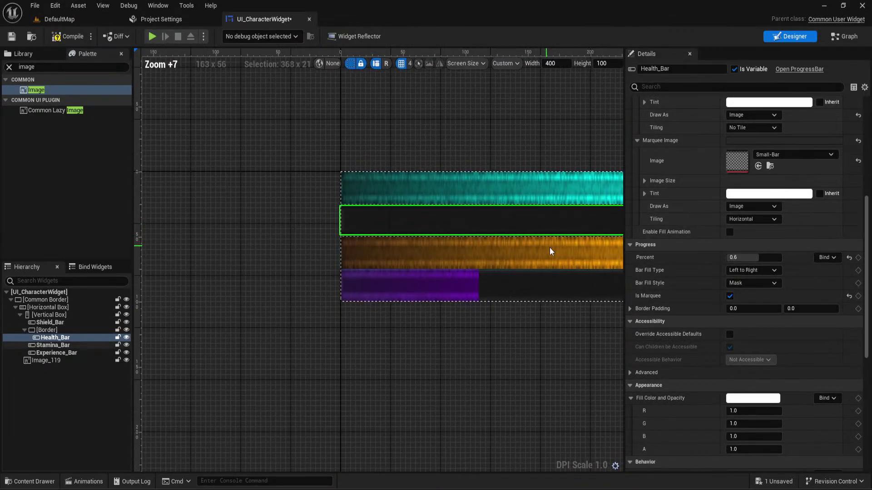
pyautogui.moveTo(551, 247); pyautogui.dragTo(440, 277, button='right')
pyautogui.scroll(7, 265, 232)
pyautogui.moveTo(265, 232); pyautogui.dragTo(376, 210, button='right')
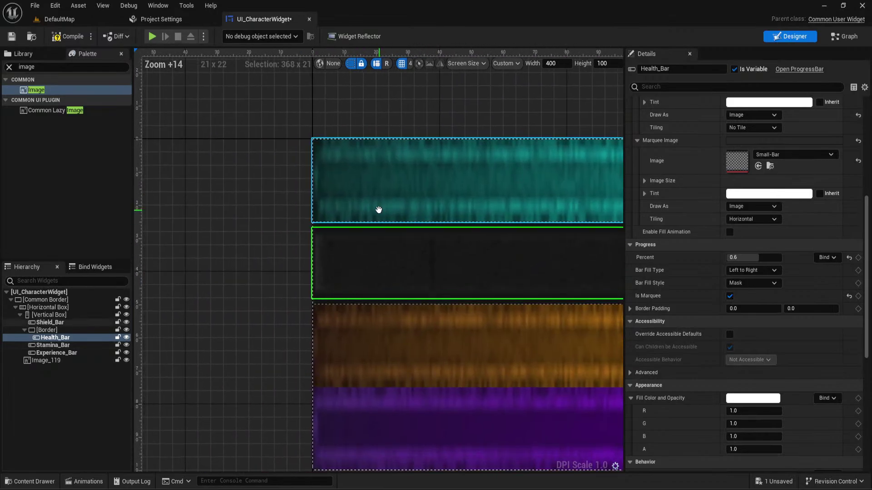
pyautogui.scroll(6, 346, 237)
pyautogui.click(730, 296)
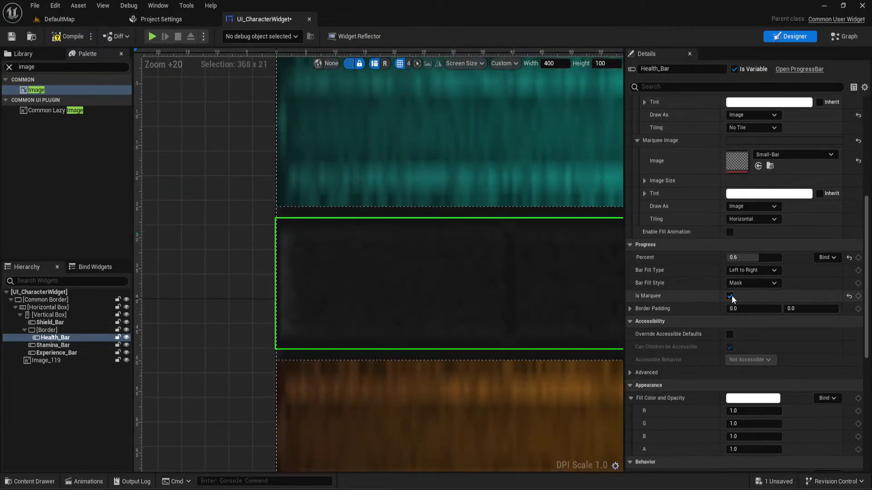
# Clear the texture assigned to Health_Bar's Marquee Image
pyautogui.scroll(-5, 536, 192)
pyautogui.scroll(-4, 537, 192)
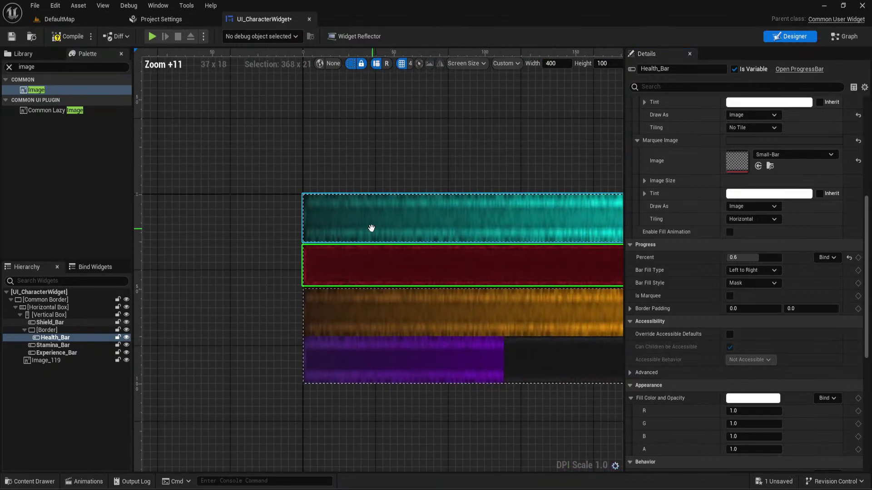
pyautogui.scroll(2, 681, 192)
pyautogui.click(857, 191)
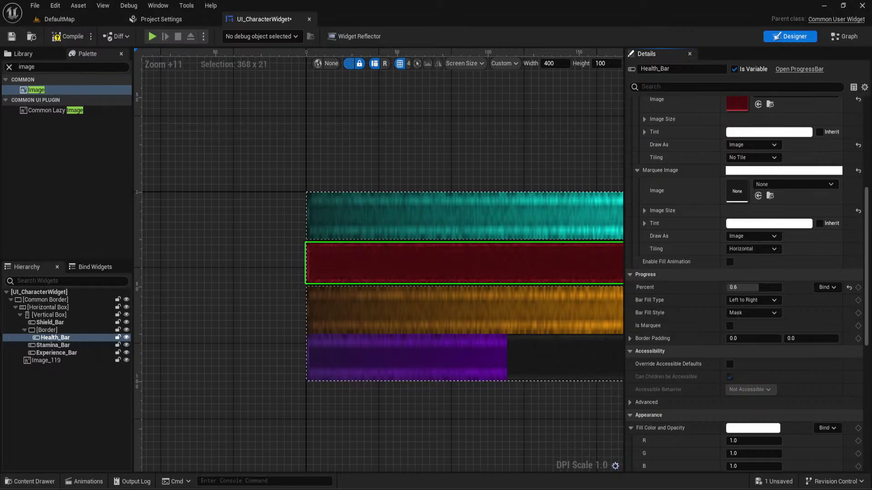
# Try drawing Health_Bar's Fill Image as Box and look at its image size and margin settings
pyautogui.scroll(2, 731, 240)
pyautogui.scroll(3, 713, 193)
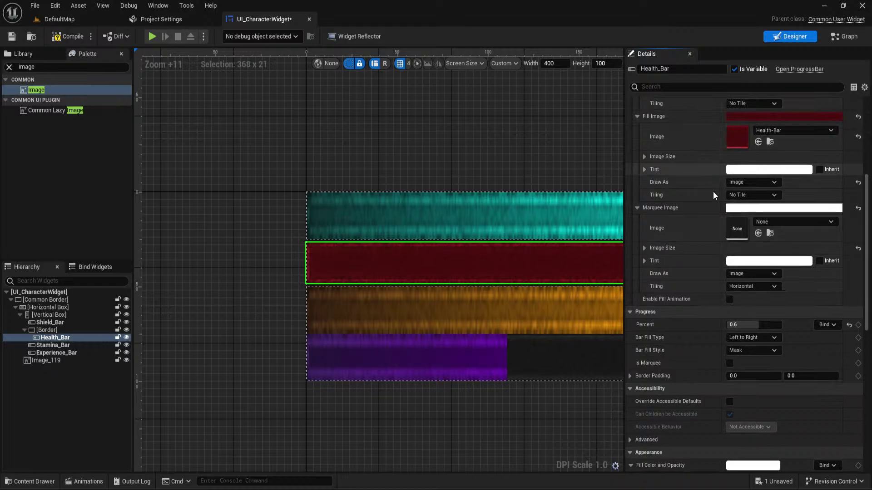
pyautogui.click(738, 237)
pyautogui.click(743, 255)
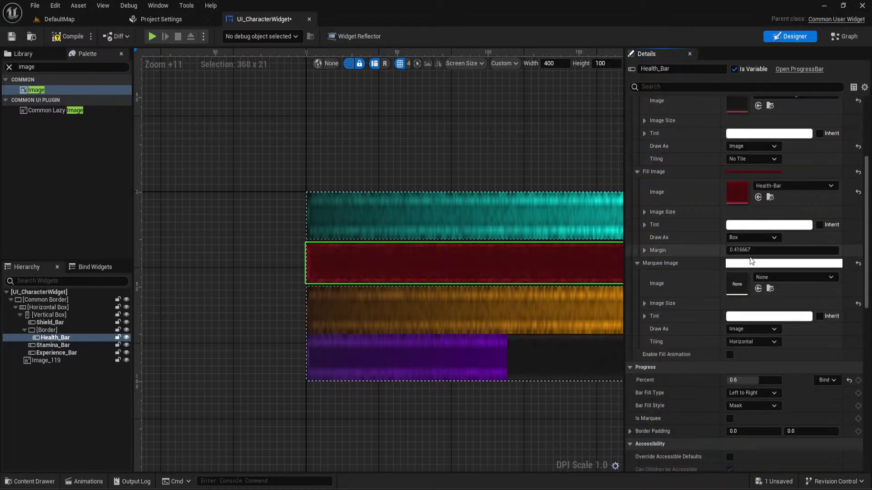
pyautogui.click(644, 212)
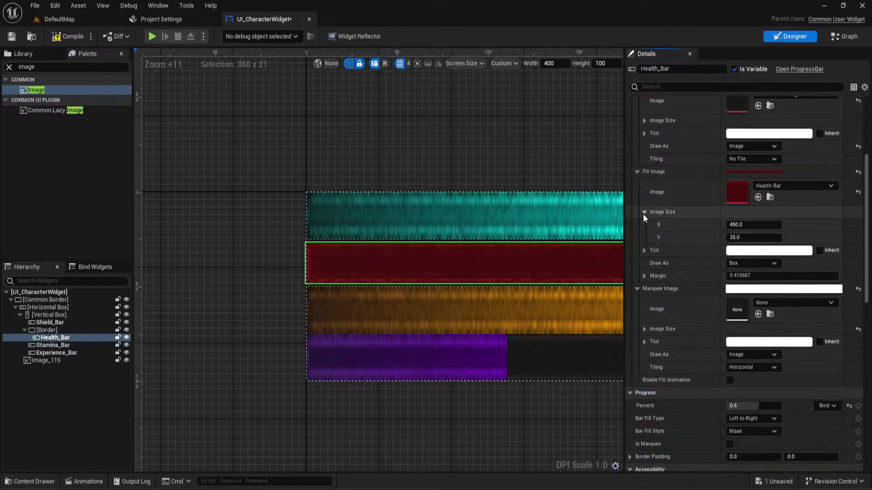
pyautogui.click(644, 212)
pyautogui.click(644, 250)
pyautogui.click(644, 250)
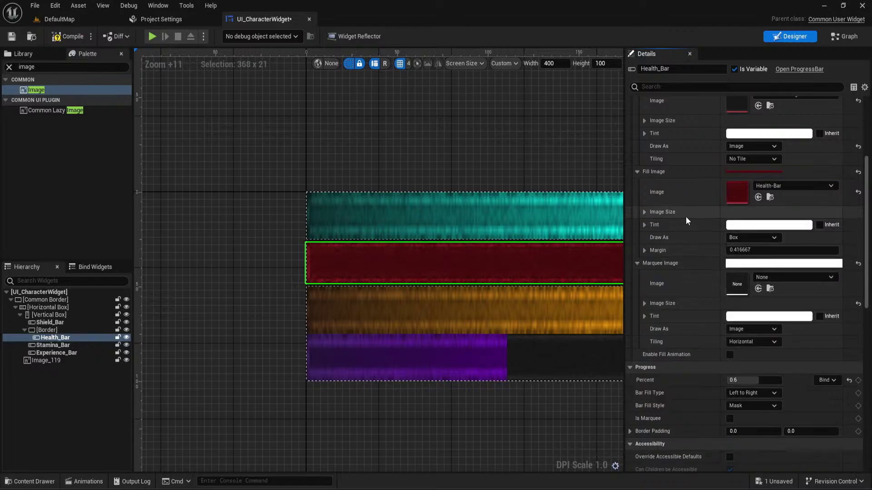
# Compare the Border, Box and Rounded Box draw modes on Health_Bar's Fill Image, ending on Rounded Box
pyautogui.scroll(1, 686, 216)
pyautogui.click(740, 253)
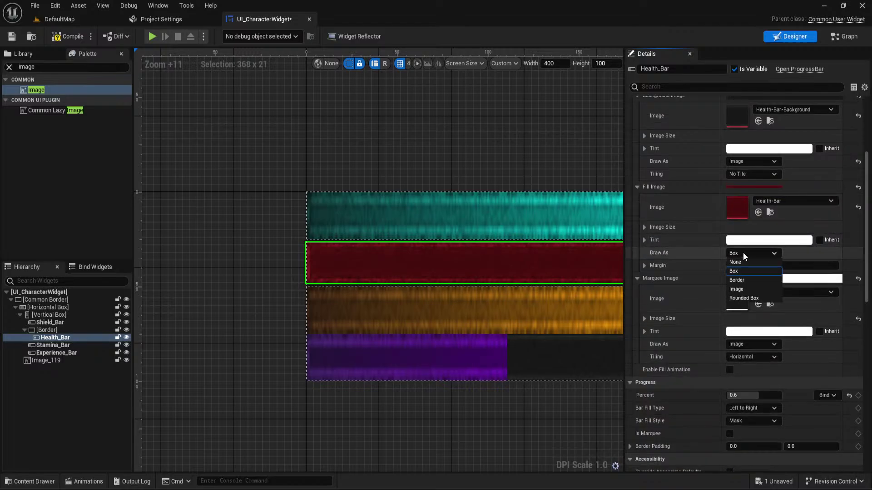
pyautogui.click(738, 273)
pyautogui.click(744, 253)
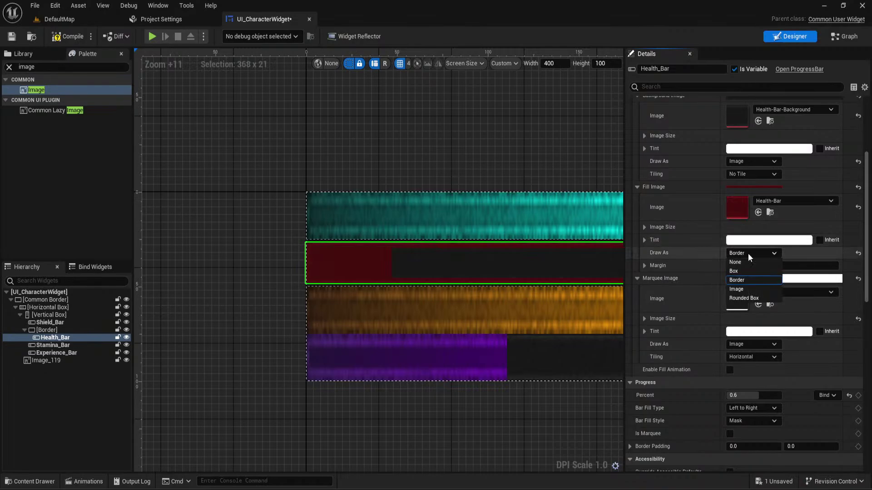
pyautogui.click(737, 271)
pyautogui.click(747, 253)
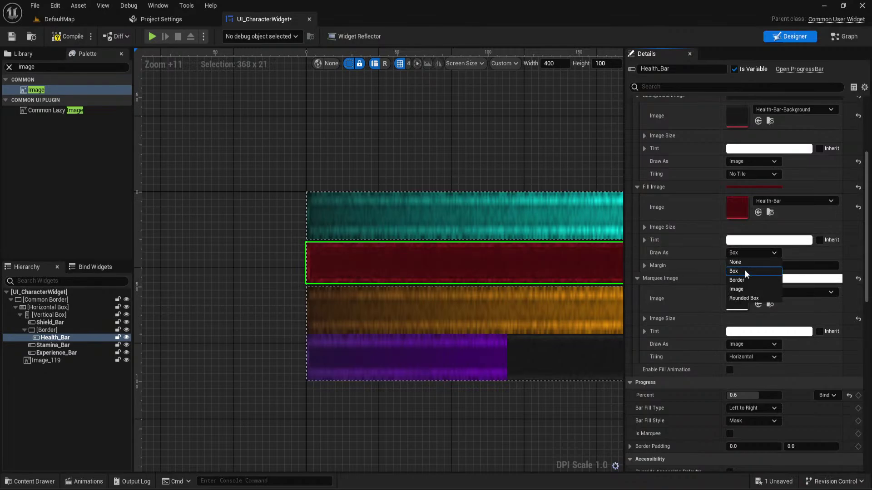
pyautogui.click(744, 298)
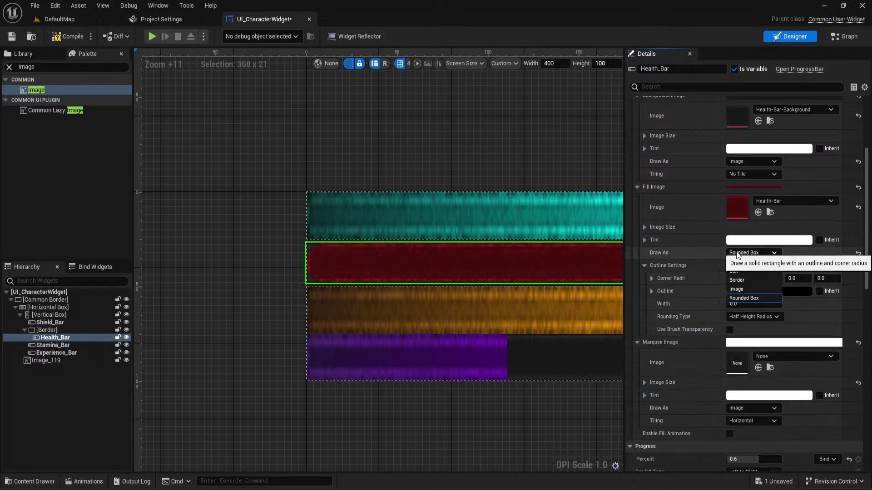
# Inspect the outline colour and tint settings of Health_Bar's Fill Image without changing them
pyautogui.click(652, 290)
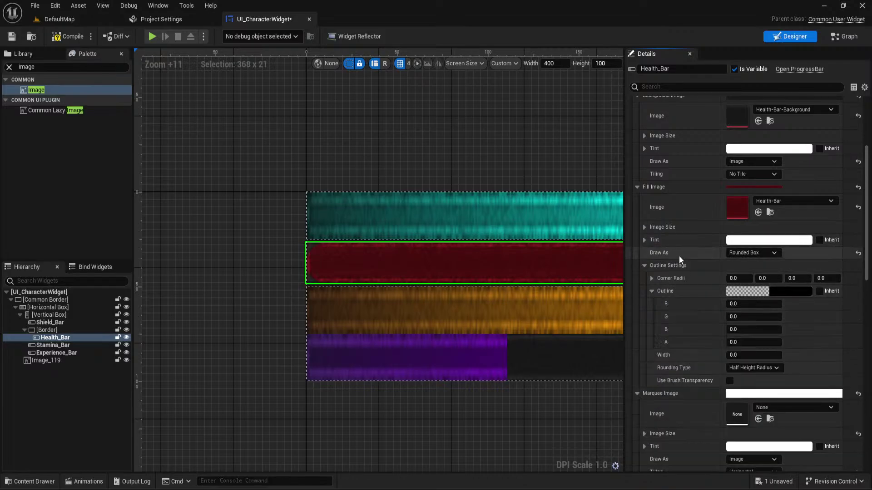
pyautogui.click(747, 291)
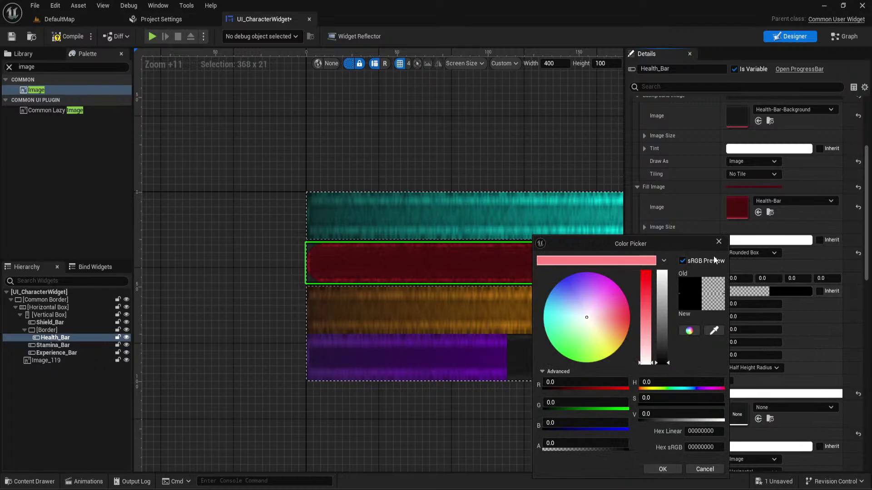
pyautogui.press('Escape')
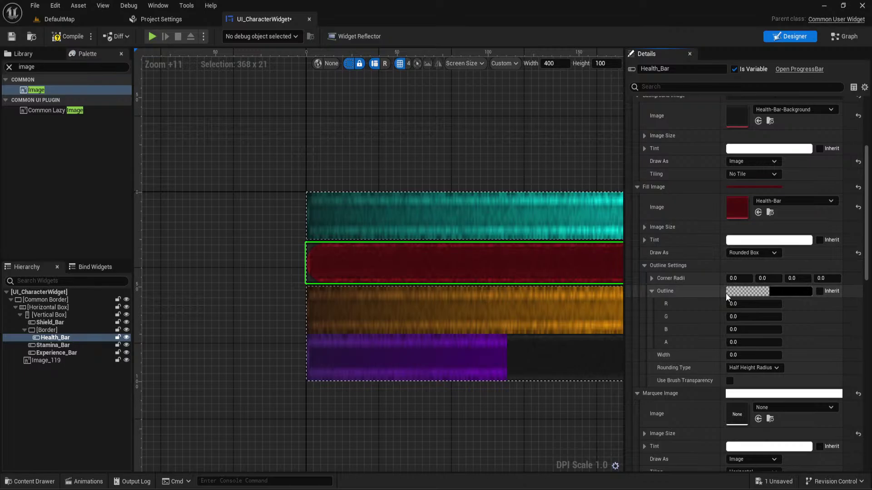
pyautogui.click(644, 241)
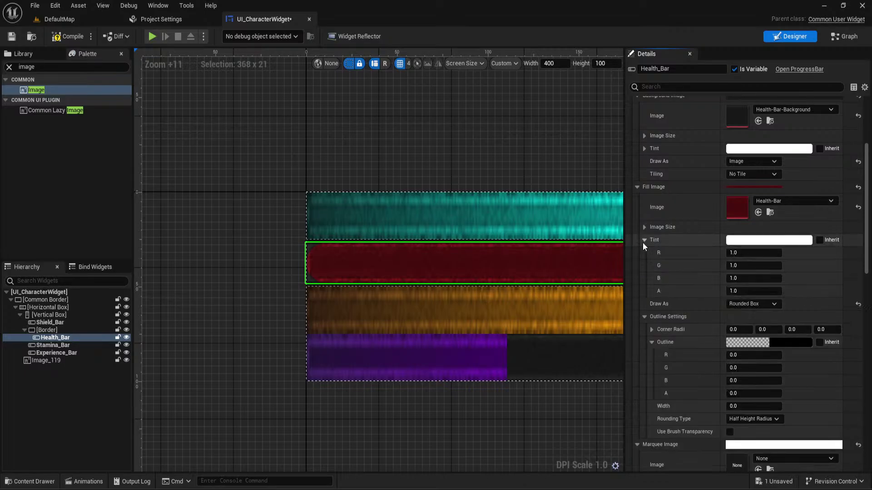
pyautogui.click(643, 241)
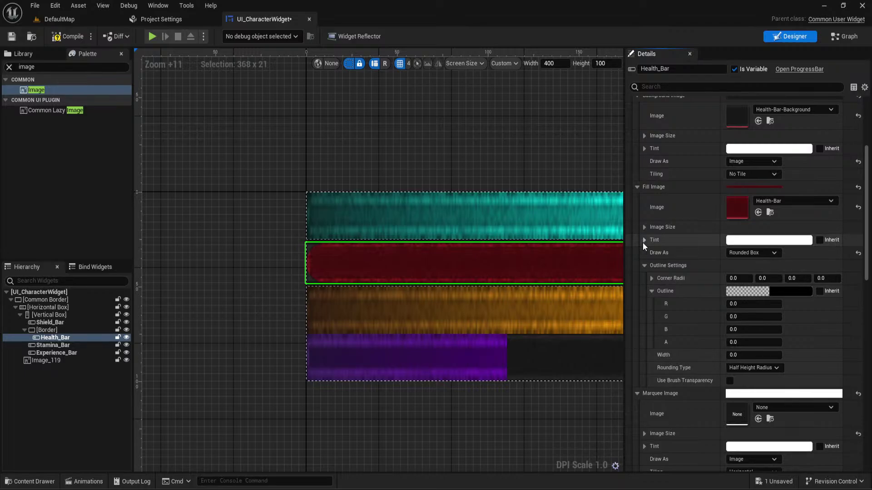
# Return the draw mode of Health_Bar's Fill Image to Image
pyautogui.scroll(-1, 688, 265)
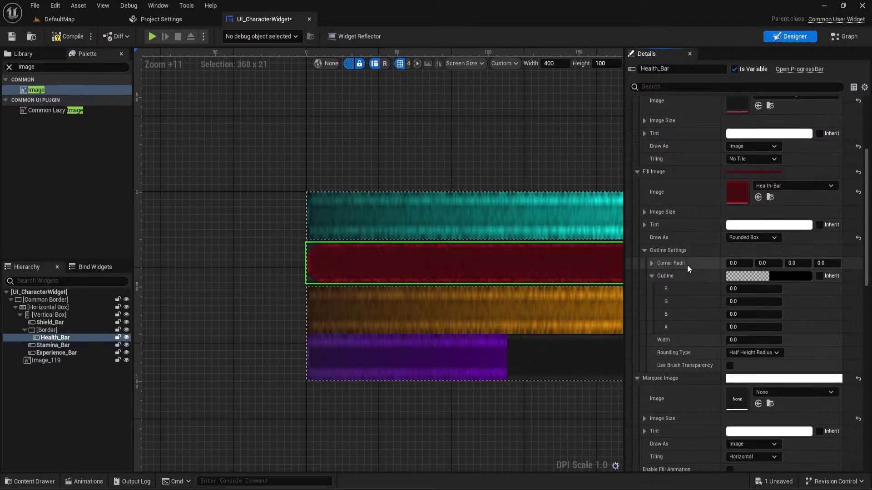
pyautogui.scroll(2, 687, 266)
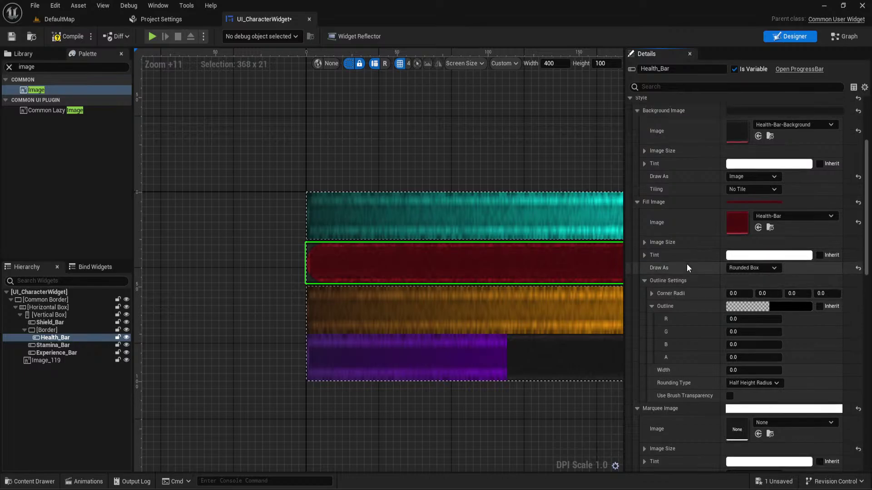
pyautogui.click(753, 268)
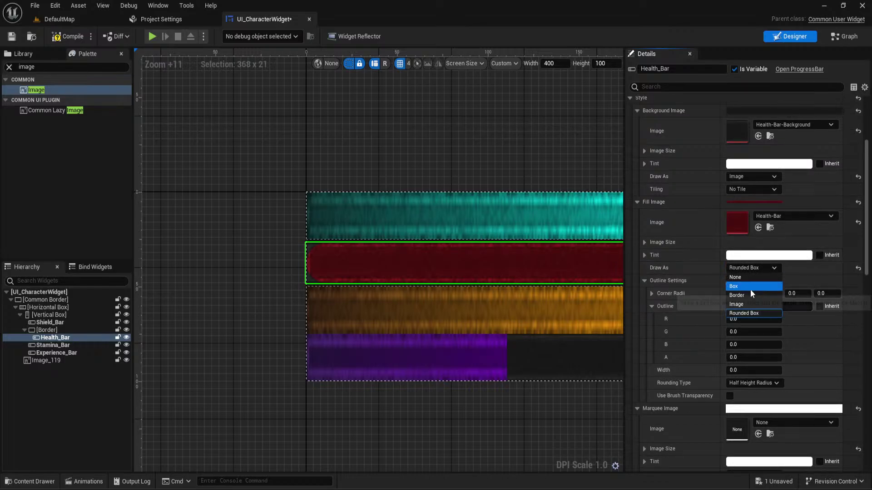
pyautogui.click(743, 304)
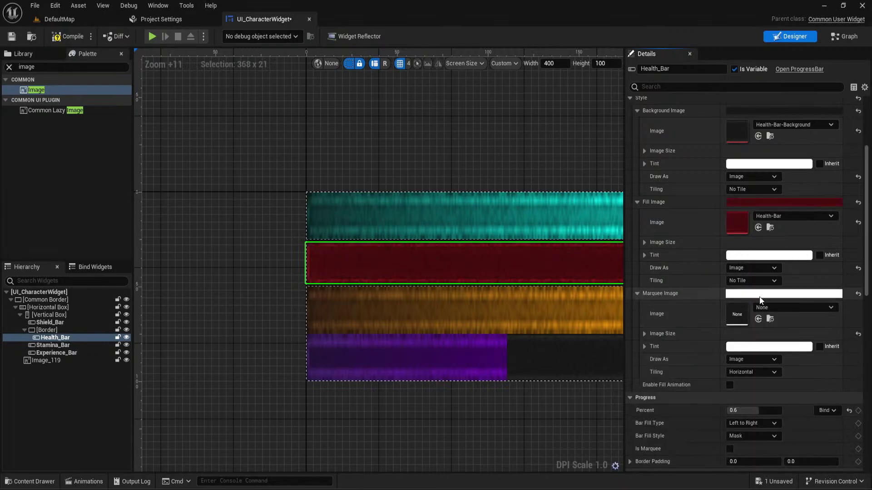
# Try drawing Health_Bar's Background Image as Rounded Box and expand its outline settings
pyautogui.scroll(2, 713, 263)
pyautogui.click(637, 232)
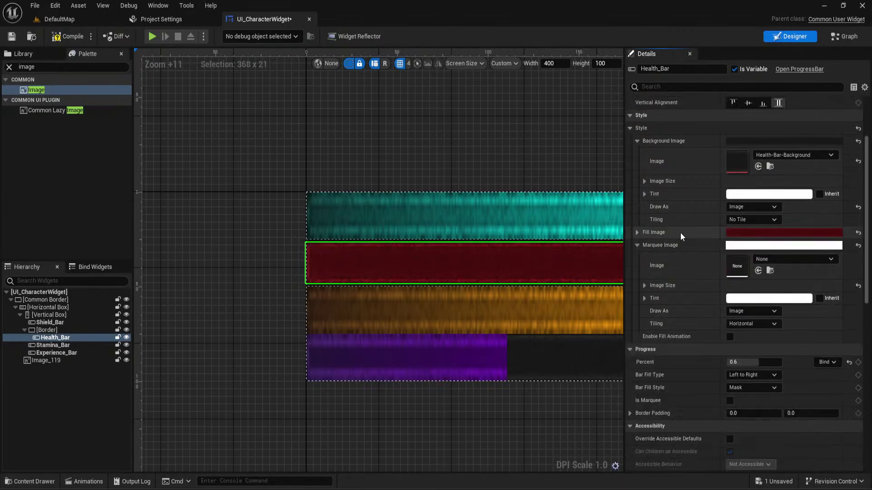
pyautogui.click(756, 207)
pyautogui.click(743, 251)
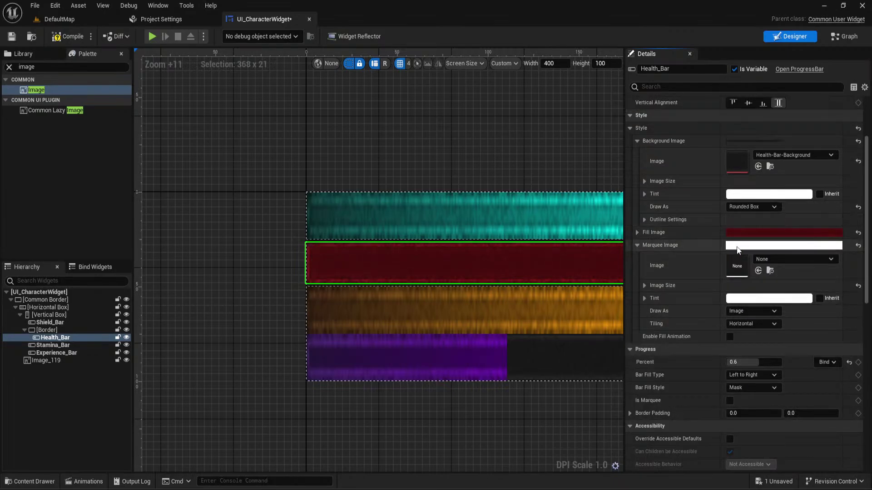
pyautogui.click(644, 219)
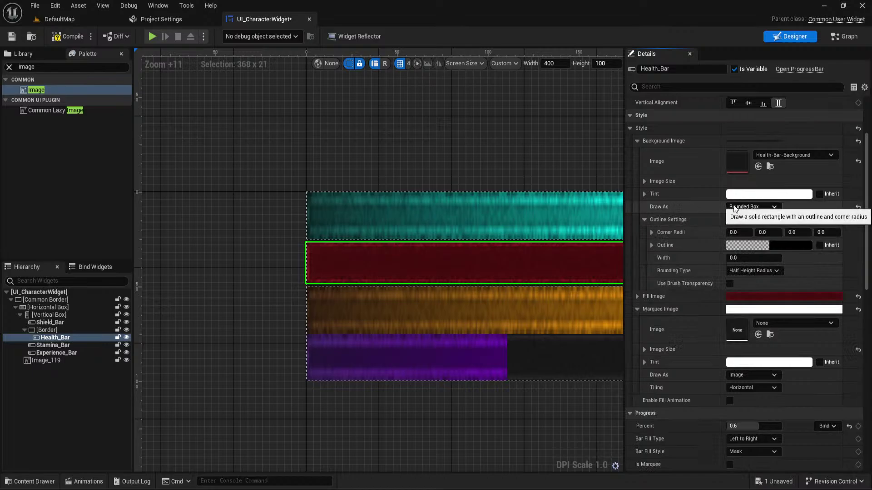
# Compare the Border, Rounded Box and Box draw modes on Health_Bar's Background Image, including their margin settings
pyautogui.click(753, 207)
pyautogui.click(743, 235)
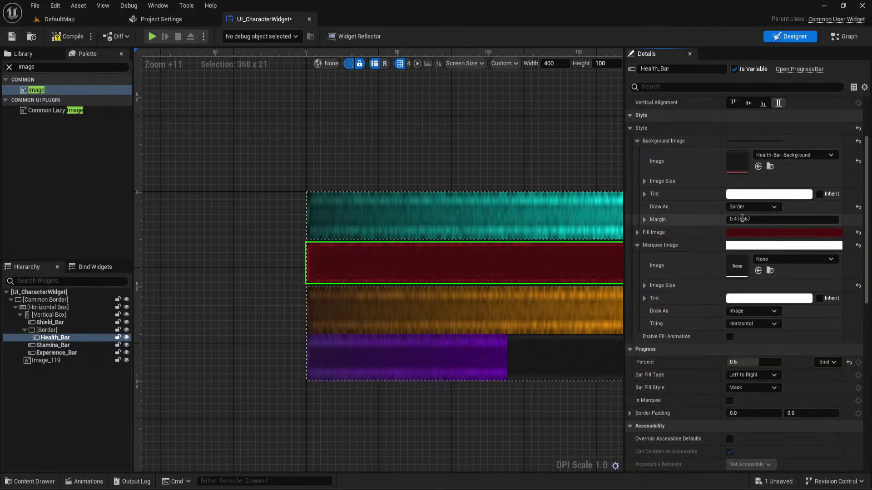
pyautogui.click(644, 219)
pyautogui.click(645, 219)
pyautogui.click(749, 208)
pyautogui.click(744, 252)
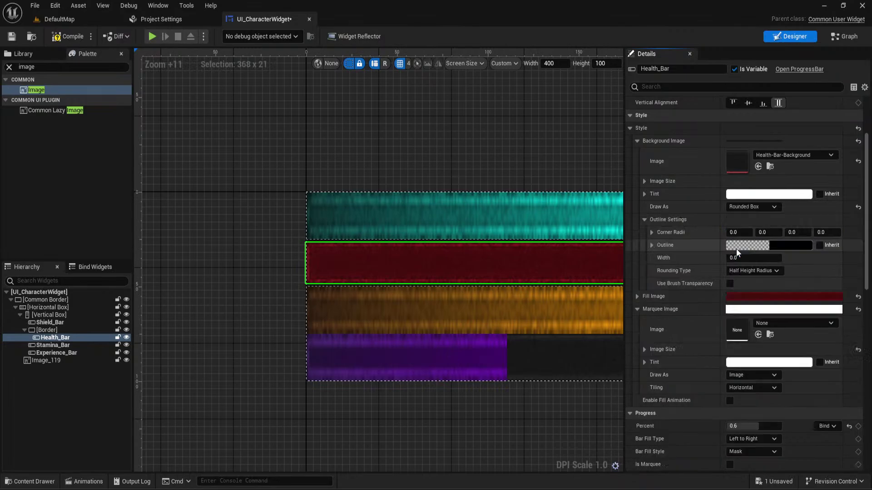
pyautogui.click(752, 207)
pyautogui.click(736, 225)
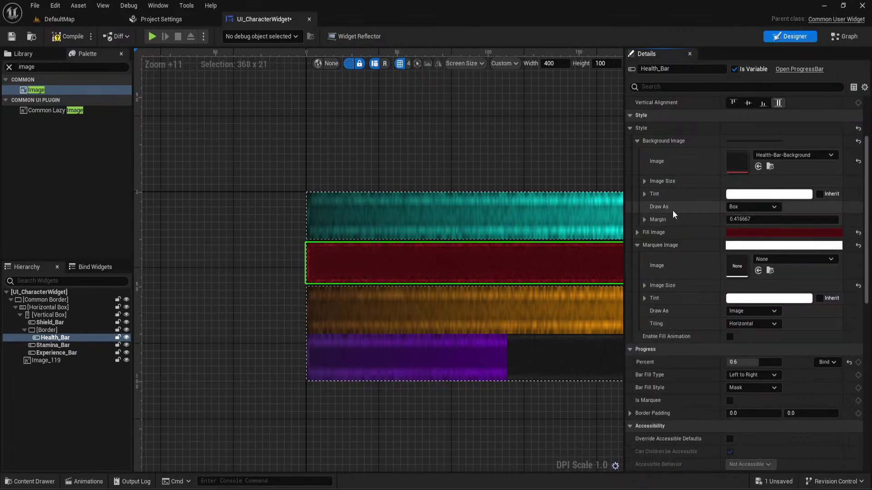
pyautogui.click(645, 219)
pyautogui.click(645, 220)
# Set Health_Bar's Background Image to draw as Rounded Box and check the bar's starting edge close up
pyautogui.click(743, 208)
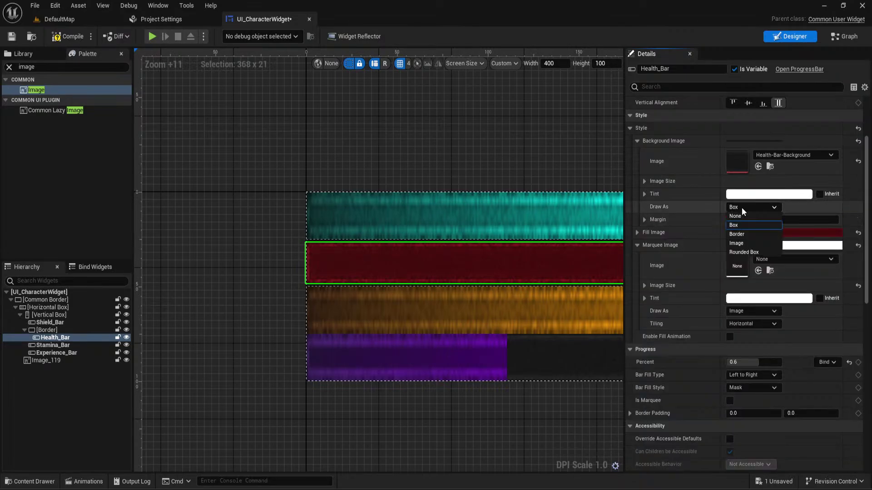
pyautogui.click(744, 253)
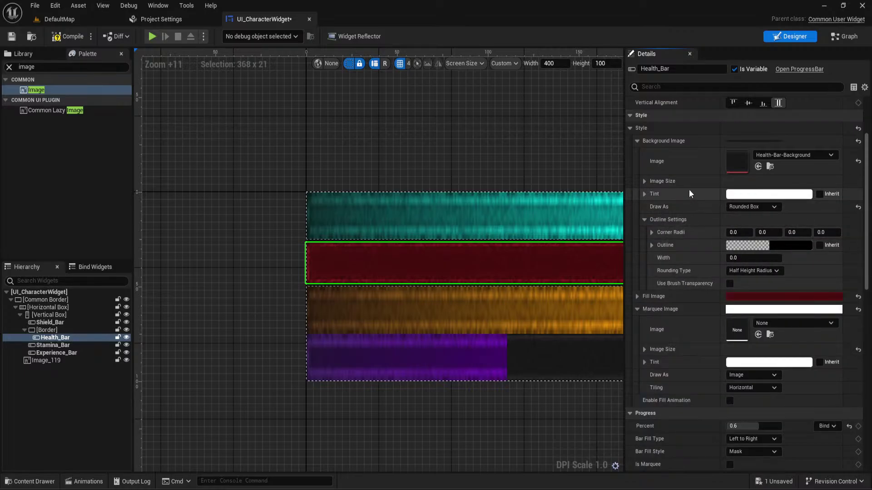
pyautogui.moveTo(461, 156); pyautogui.dragTo(450, 113, button='right')
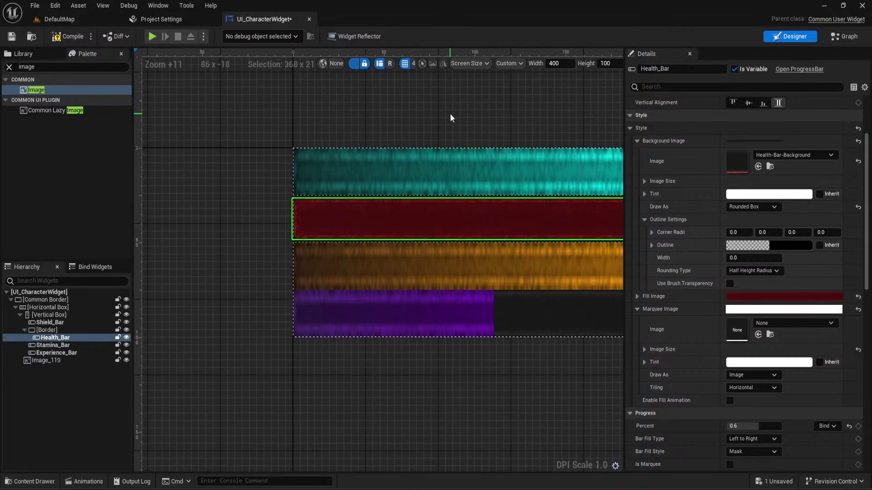
pyautogui.scroll(5, 416, 203)
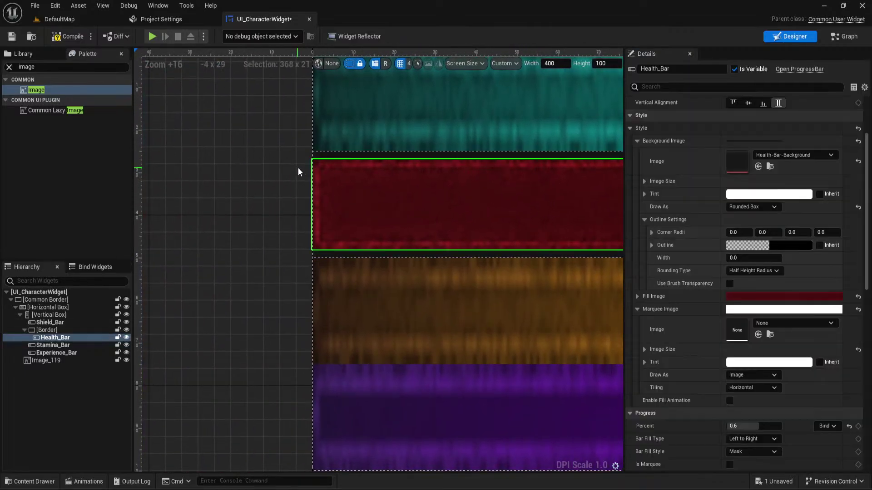
pyautogui.click(282, 202)
pyautogui.click(443, 196)
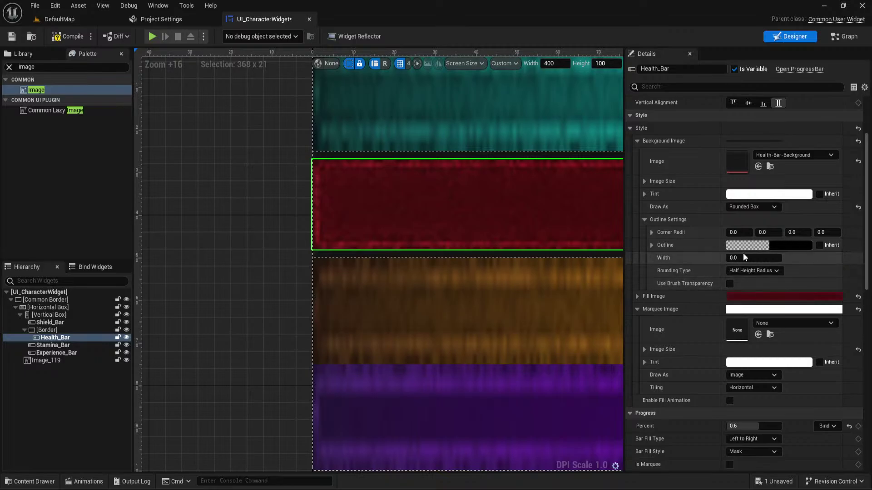
# Set the outline width of Health_Bar's Background Image to 1.0 and view the bar deselected
pyautogui.click(732, 258)
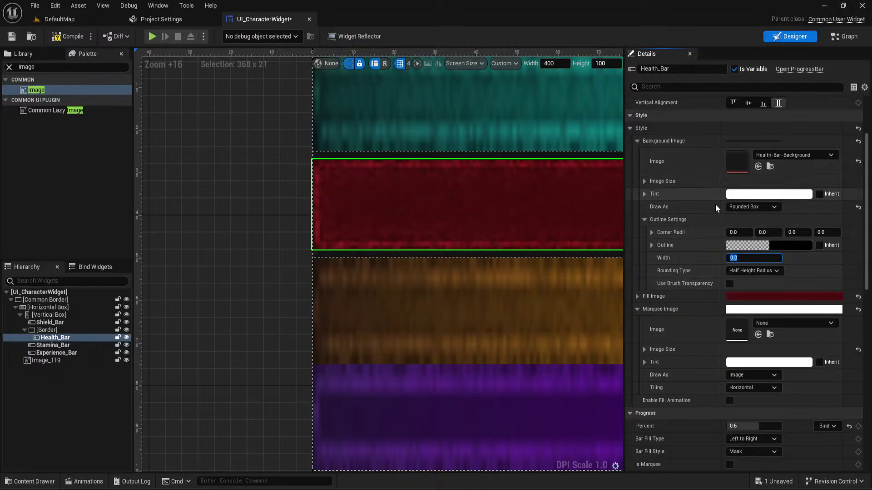
pyautogui.write('1')
pyautogui.press('Return')
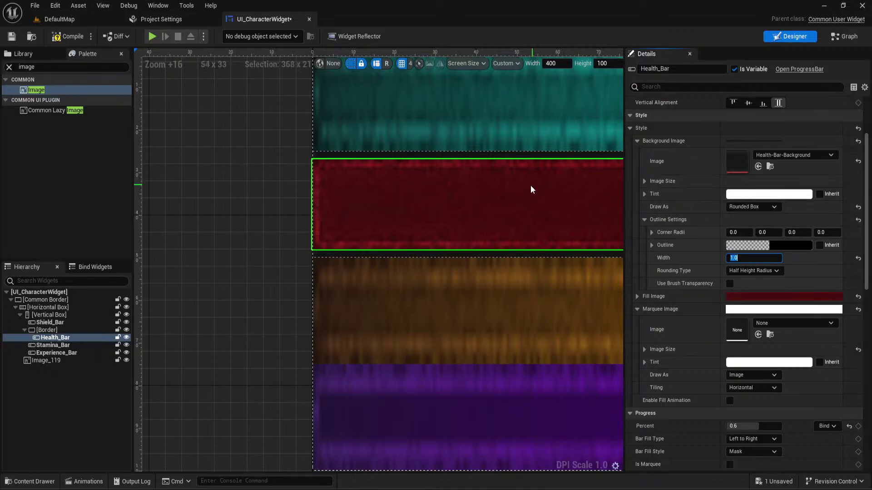
pyautogui.scroll(-2, 463, 186)
pyautogui.click(319, 179)
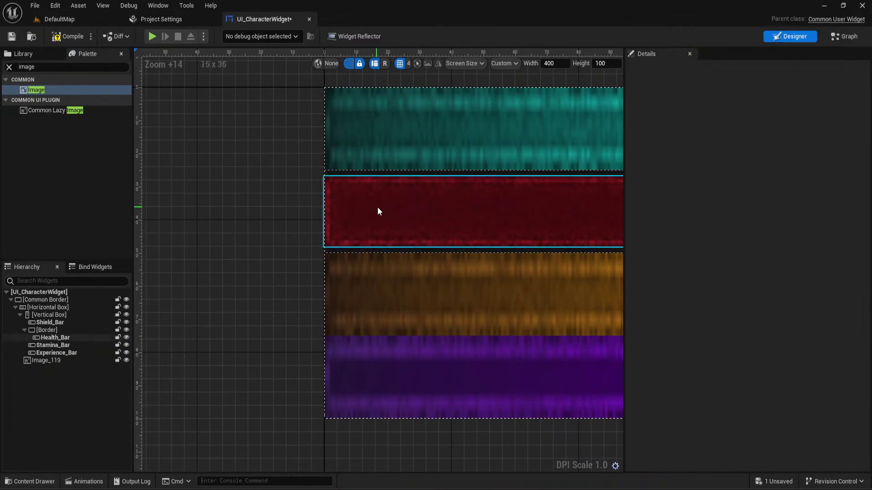
# Switch to the reference image in the image viewer and compare its bars close up with the widget's bars
pyautogui.hotkey('alt', 'Tab')
pyautogui.scroll(4, 635, 299)
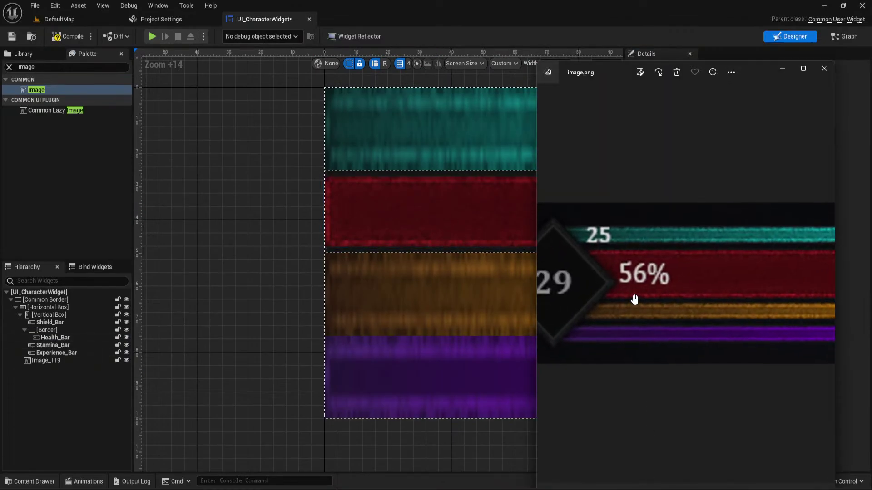
pyautogui.scroll(-2, 620, 226)
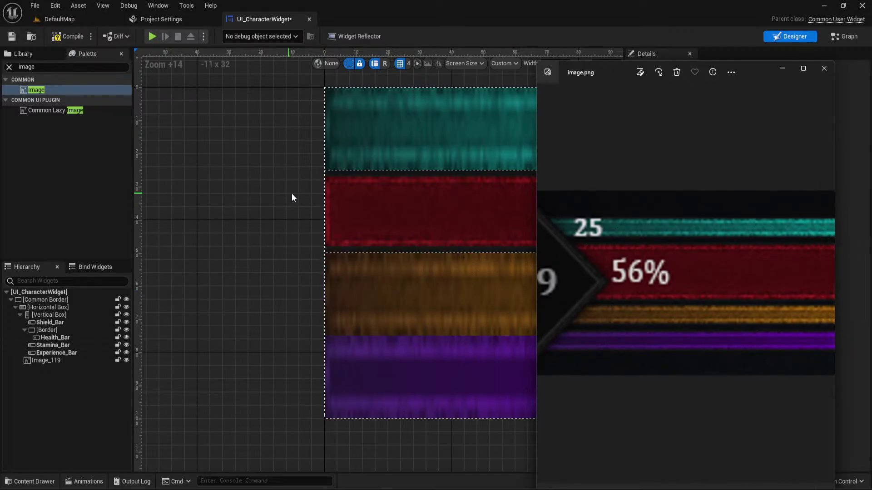
# Return to the widget designer and wrap Shield_Bar with a Border
pyautogui.scroll(-3, 301, 192)
pyautogui.click(462, 212)
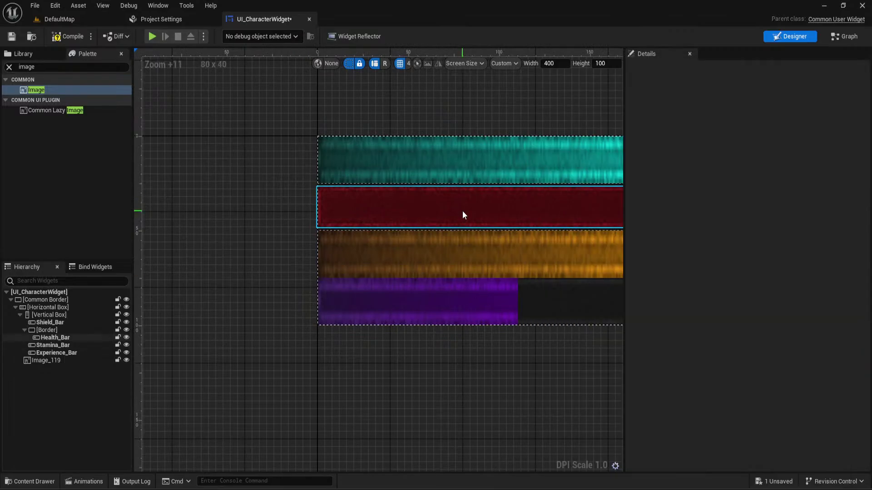
pyautogui.moveTo(535, 259); pyautogui.dragTo(405, 335, button='right')
pyautogui.click(406, 335)
pyautogui.click(511, 218)
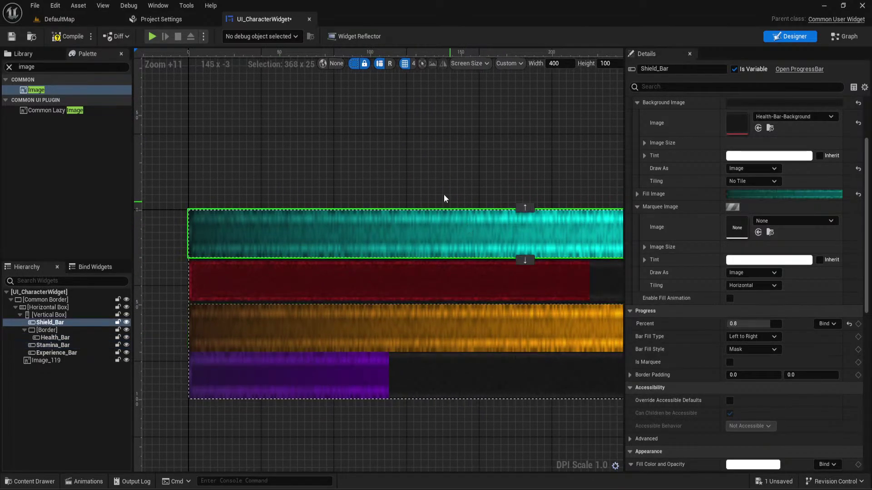
pyautogui.moveTo(292, 245); pyautogui.dragTo(347, 190, button='right')
pyautogui.rightClick(45, 323)
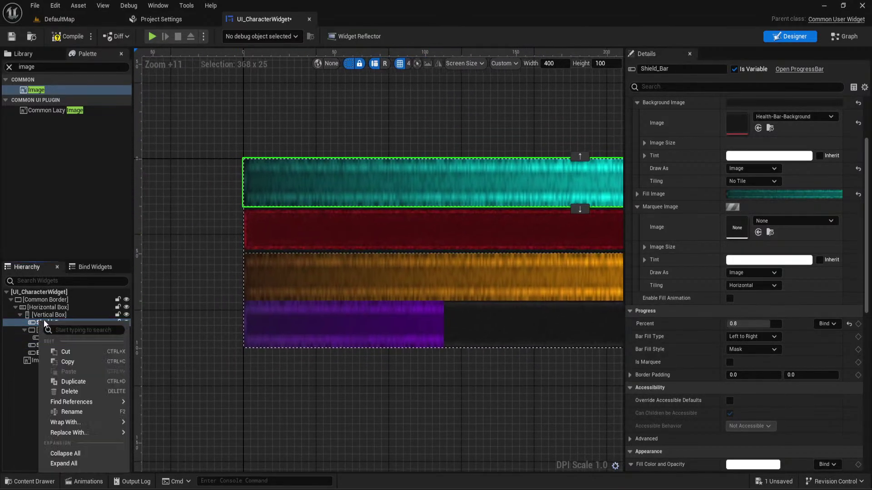
pyautogui.moveTo(90, 424)
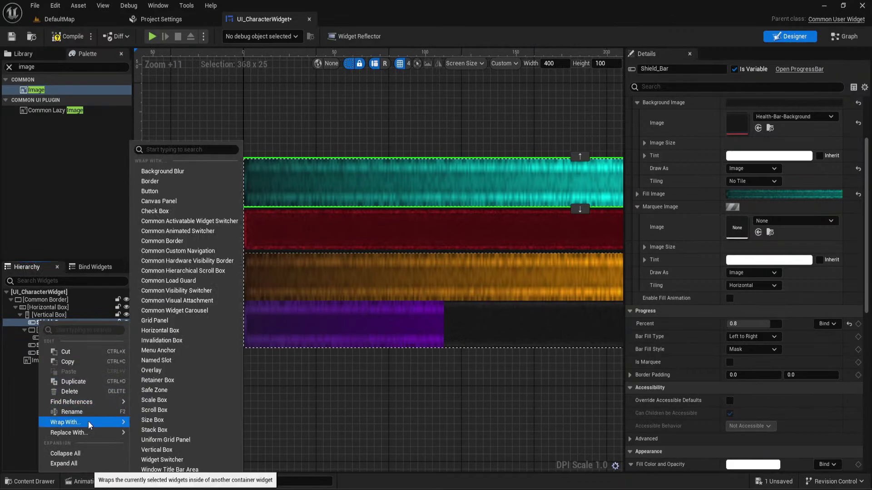
pyautogui.click(150, 181)
# Assign the Small-Bar texture as the brush image of Shield_Bar's Border and view the bar deselected
pyautogui.click(47, 322)
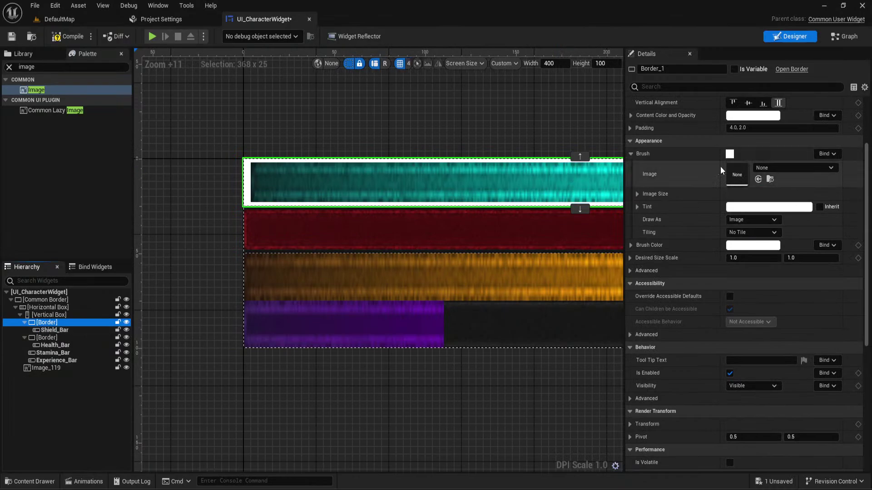
pyautogui.click(30, 481)
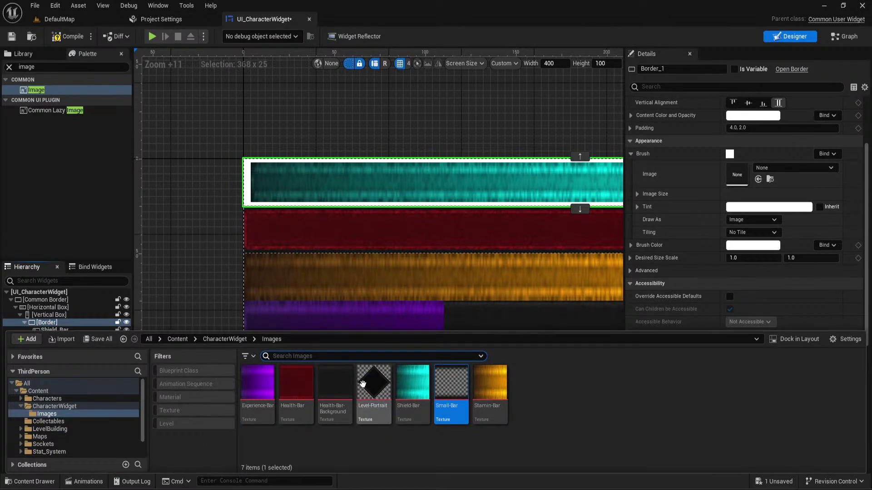
pyautogui.click(758, 179)
pyautogui.click(476, 132)
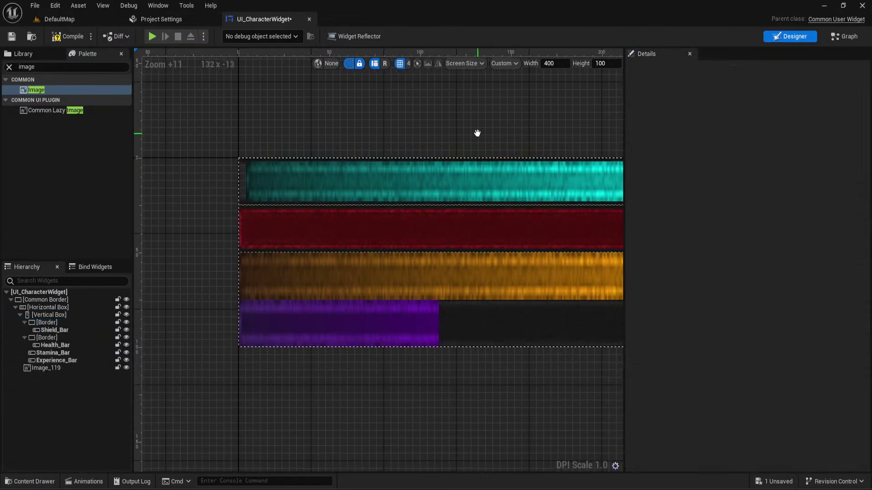
pyautogui.scroll(7, 384, 187)
pyautogui.scroll(-3, 384, 187)
# Set Shield_Bar's slot padding to 2.0 on all sides and check its starting edge
pyautogui.click(489, 130)
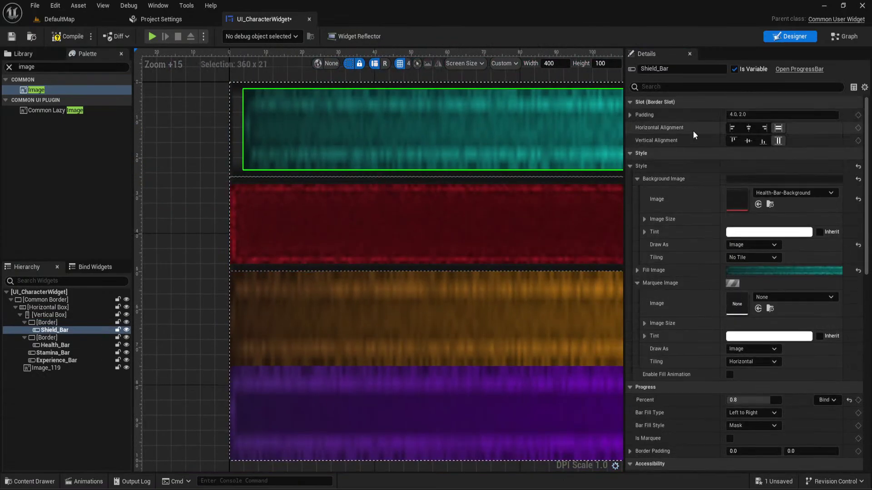
pyautogui.doubleClick(733, 114)
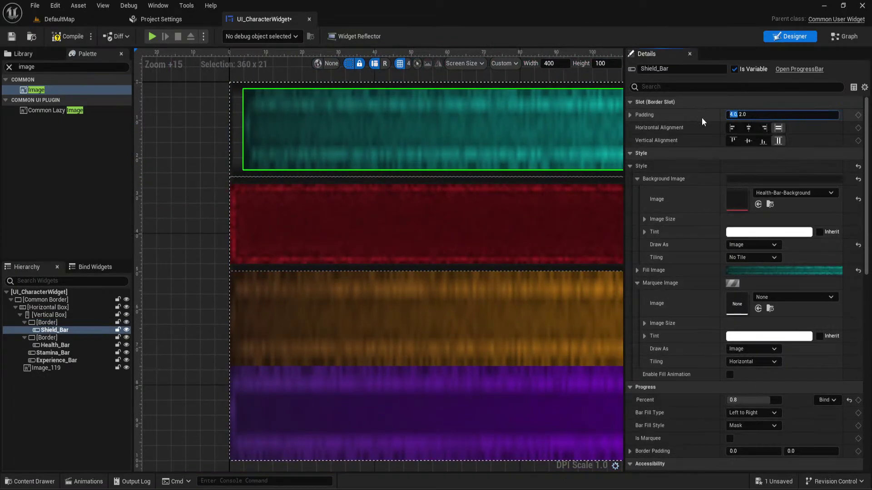
pyautogui.write('2.0')
pyautogui.press('Return')
pyautogui.click(630, 115)
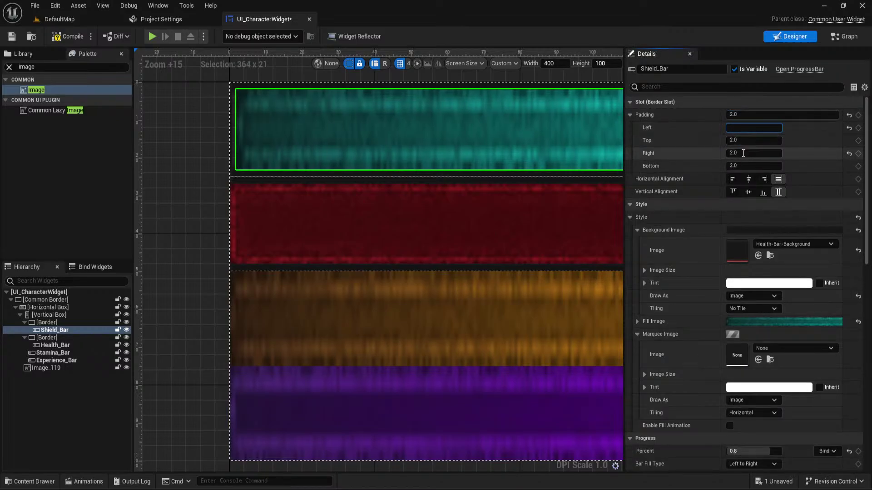
pyautogui.click(747, 153)
pyautogui.click(177, 139)
pyautogui.moveTo(229, 137); pyautogui.dragTo(222, 152, button='right')
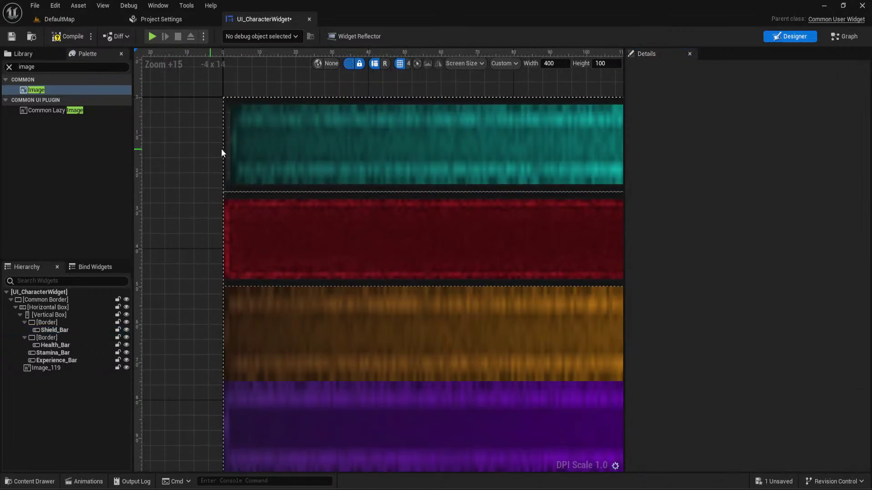
# Set Shield_Bar's left and right slot padding to 0.0 and deselect the bar
pyautogui.click(503, 132)
pyautogui.click(732, 126)
pyautogui.write('0')
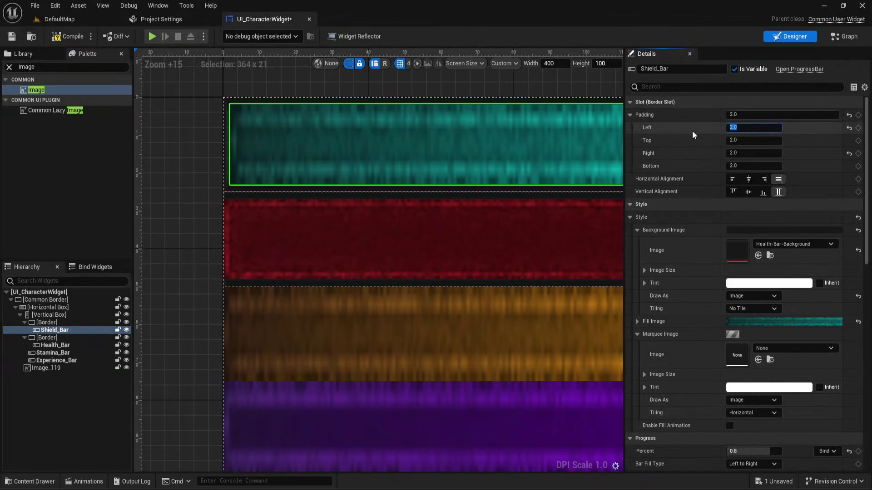
pyautogui.press('Return')
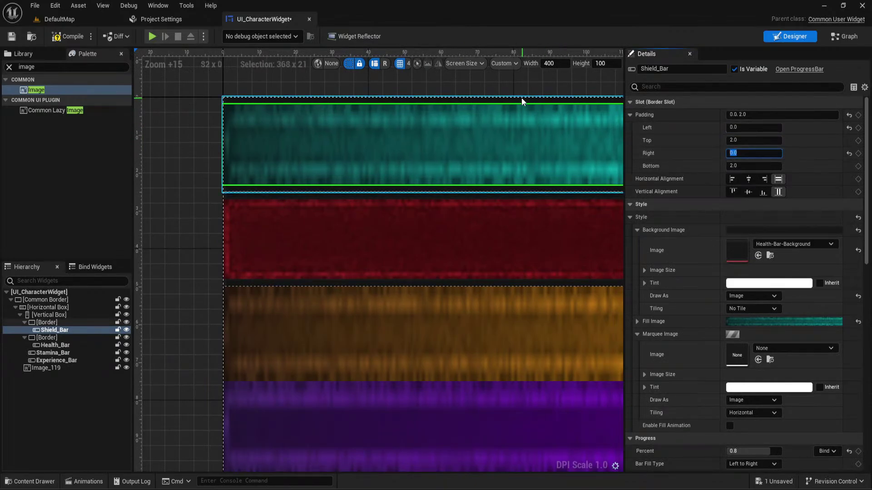
pyautogui.click(448, 97)
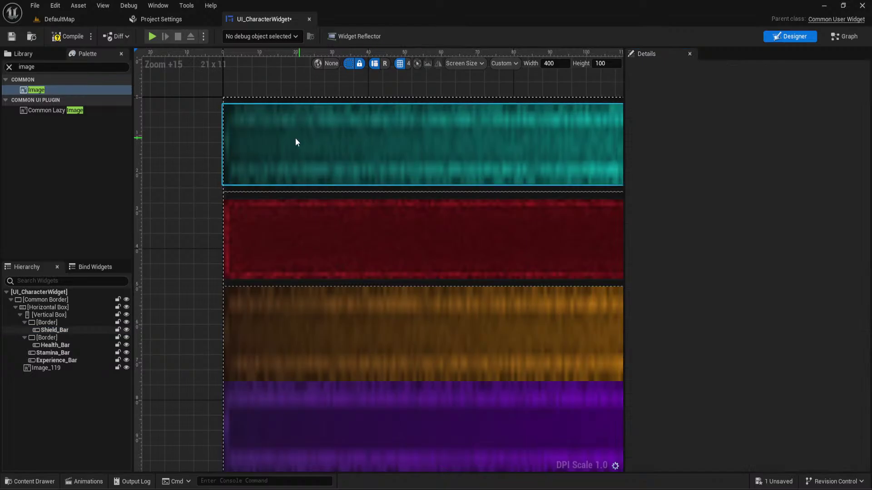
# Examine the far ends of the shield, health and stamina bars close up
pyautogui.scroll(-3, 257, 148)
pyautogui.moveTo(516, 404); pyautogui.dragTo(181, 400, button='right')
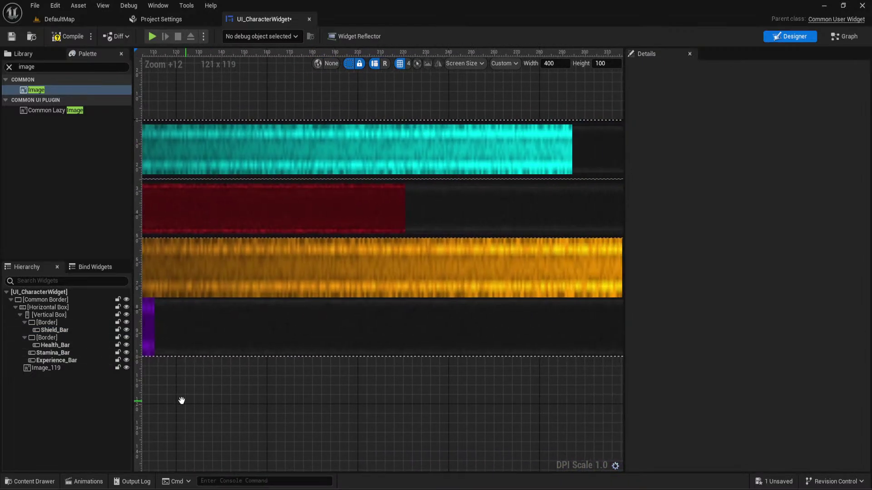
pyautogui.moveTo(420, 375); pyautogui.dragTo(219, 349, button='right')
pyautogui.scroll(8, 356, 153)
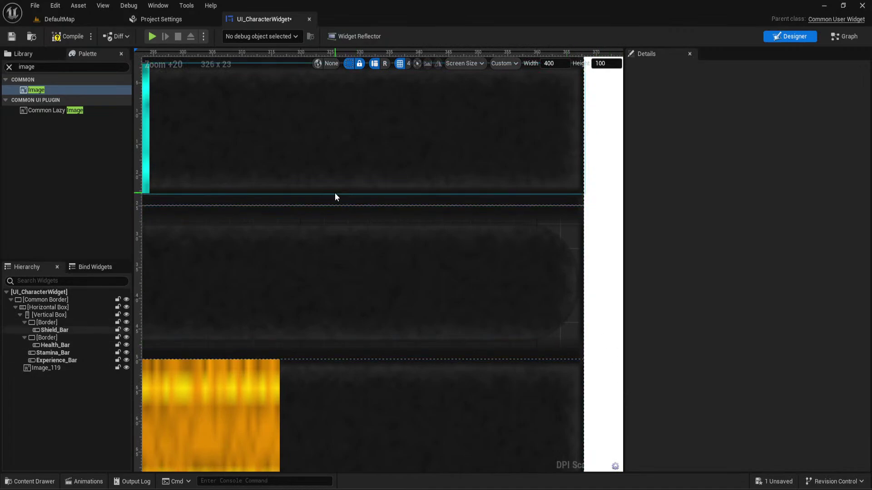
pyautogui.moveTo(255, 193); pyautogui.dragTo(404, 170, button='right')
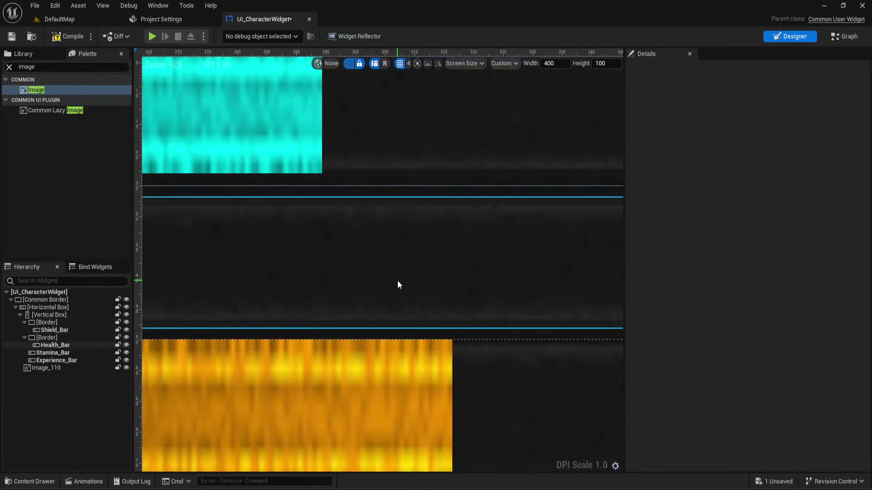
# Compare the None and Box draw modes on Health_Bar's Background Image and return it to Rounded Box
pyautogui.click(607, 278)
pyautogui.moveTo(348, 239); pyautogui.dragTo(415, 197, button='right')
pyautogui.scroll(-2, 705, 212)
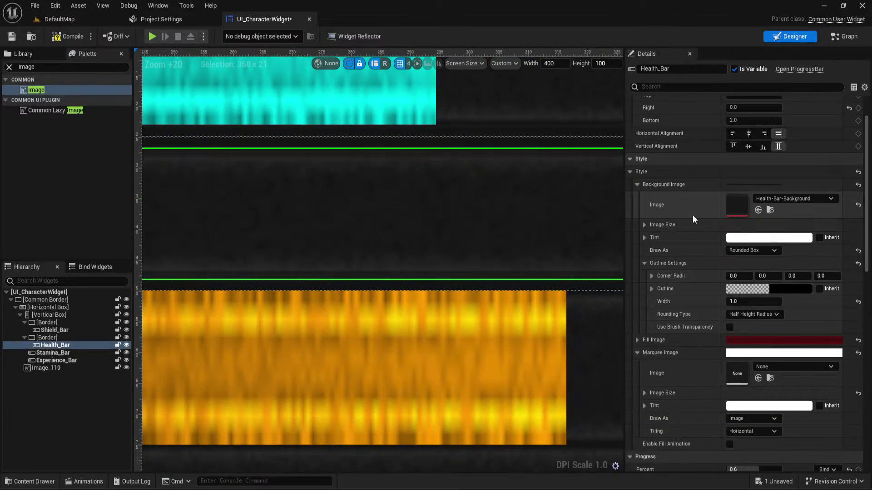
pyautogui.click(744, 250)
pyautogui.click(736, 258)
pyautogui.click(736, 251)
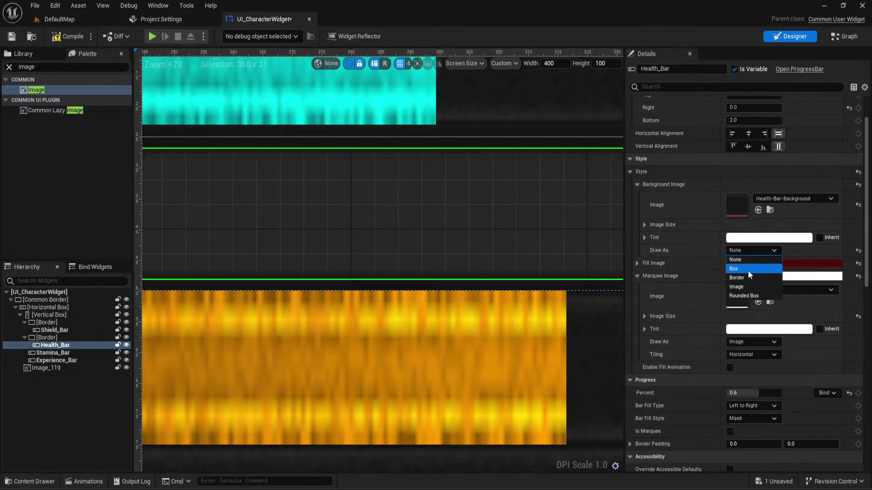
pyautogui.click(736, 266)
pyautogui.click(644, 263)
pyautogui.click(644, 263)
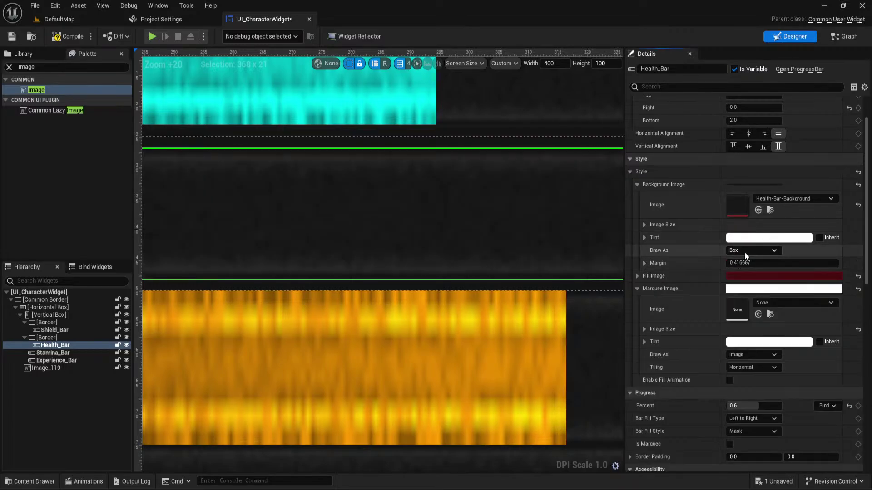
pyautogui.click(745, 250)
pyautogui.click(738, 290)
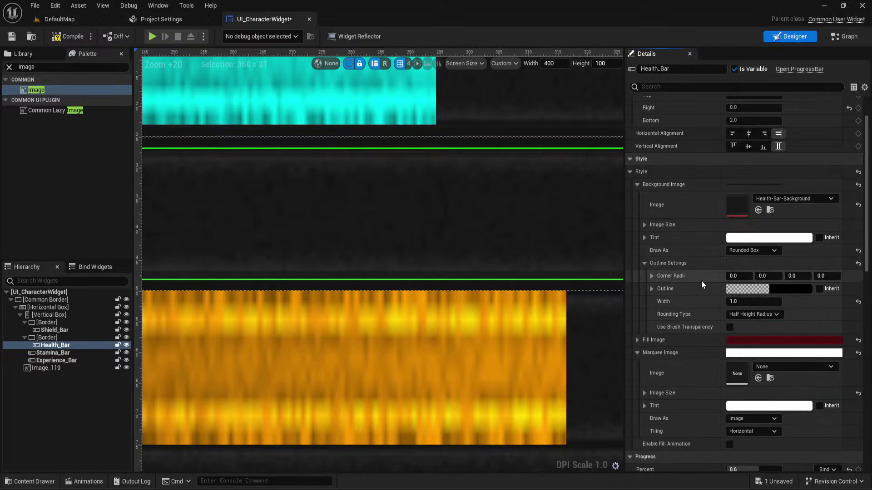
# Set the outline alpha of Health_Bar's Background Image to 1.0 and inspect the bar's starting edge
pyautogui.click(651, 289)
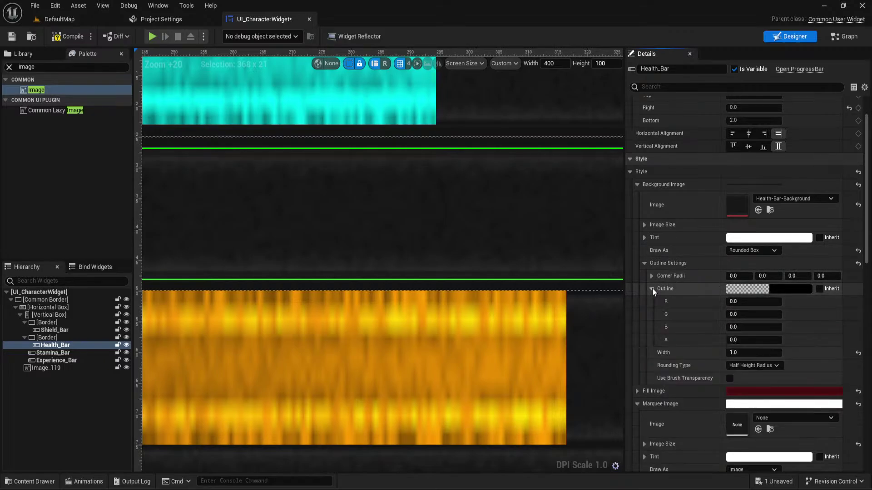
pyautogui.click(753, 340)
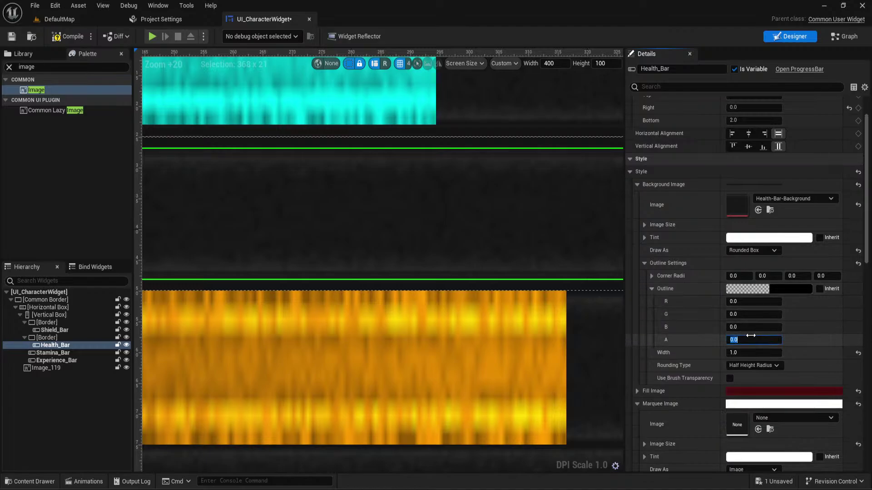
pyautogui.write('1')
pyautogui.press('Return')
pyautogui.scroll(-4, 521, 169)
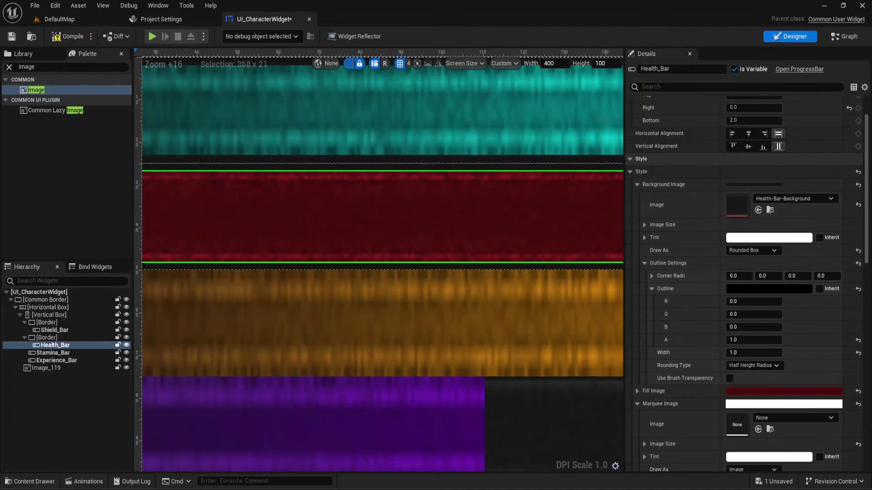
pyautogui.moveTo(150, 145); pyautogui.dragTo(518, 141, button='right')
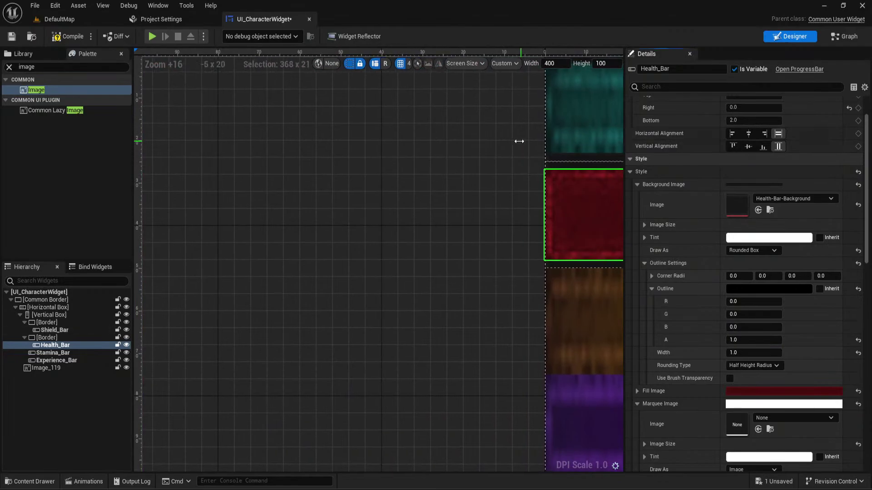
pyautogui.click(493, 168)
pyautogui.scroll(4, 415, 166)
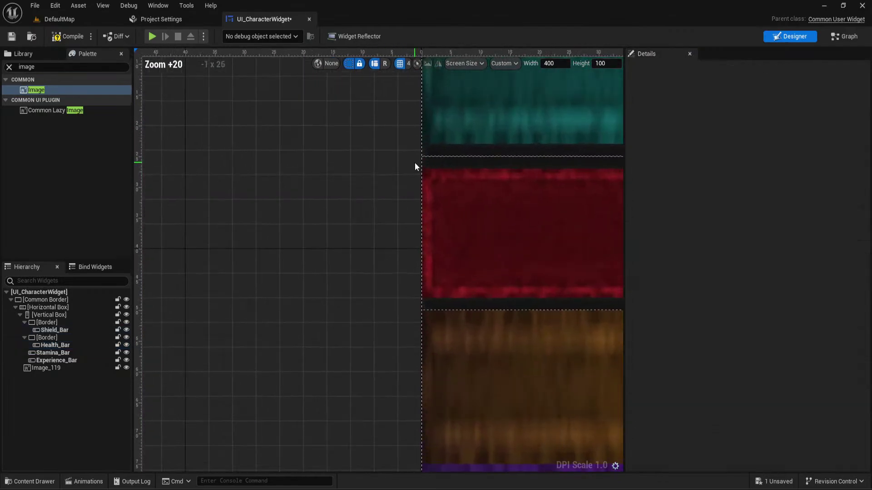
# Examine Health_Bar and its surrounding Border in turn, comparing their settings and edges close up
pyautogui.click(446, 164)
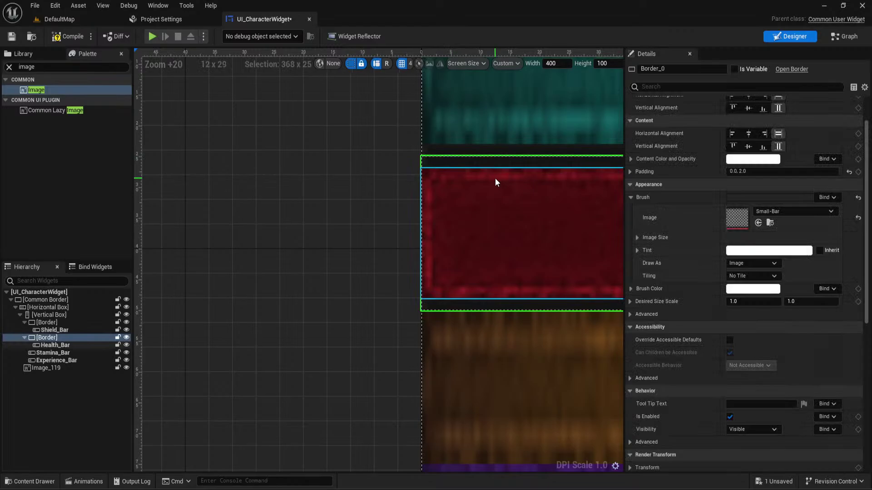
pyautogui.scroll(-6, 495, 182)
pyautogui.moveTo(497, 182); pyautogui.dragTo(357, 219, button='right')
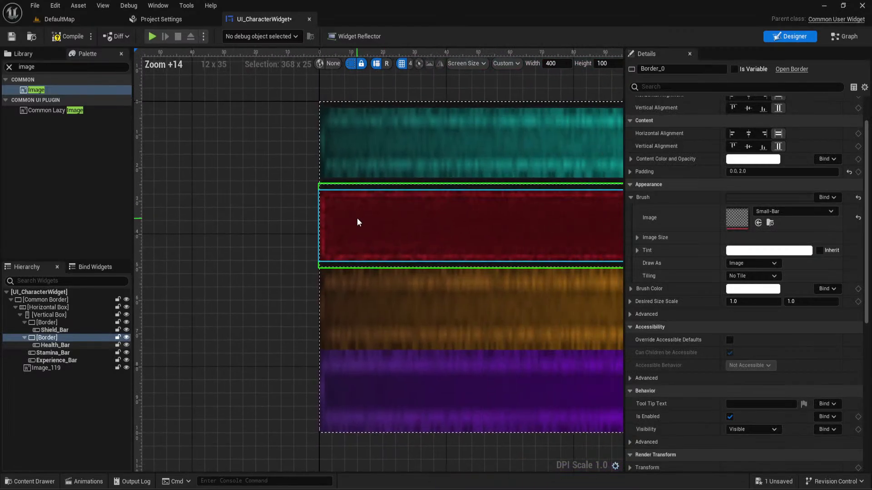
pyautogui.moveTo(586, 217); pyautogui.dragTo(350, 194, button='right')
pyautogui.click(479, 220)
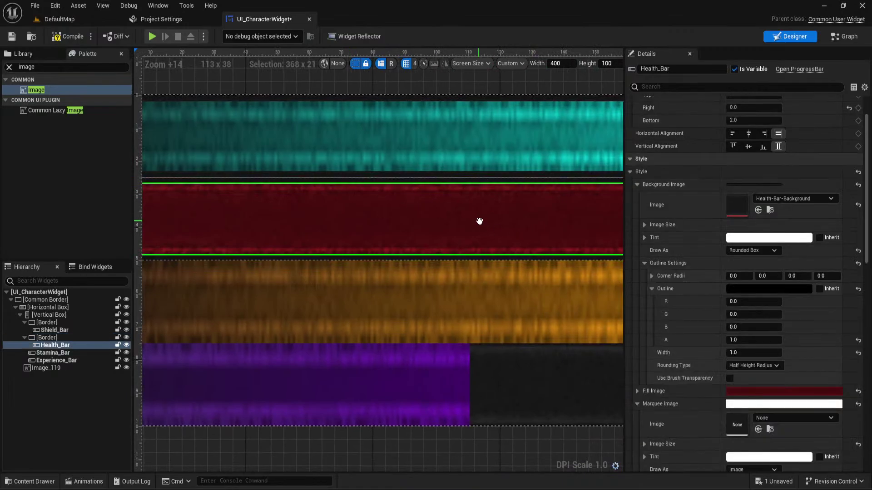
pyautogui.moveTo(183, 207); pyautogui.dragTo(419, 178, button='right')
pyautogui.scroll(6, 409, 177)
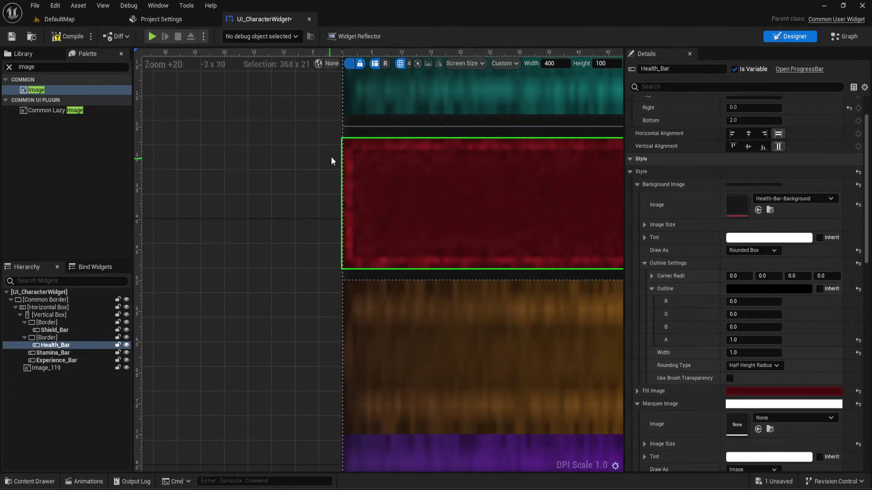
pyautogui.click(349, 133)
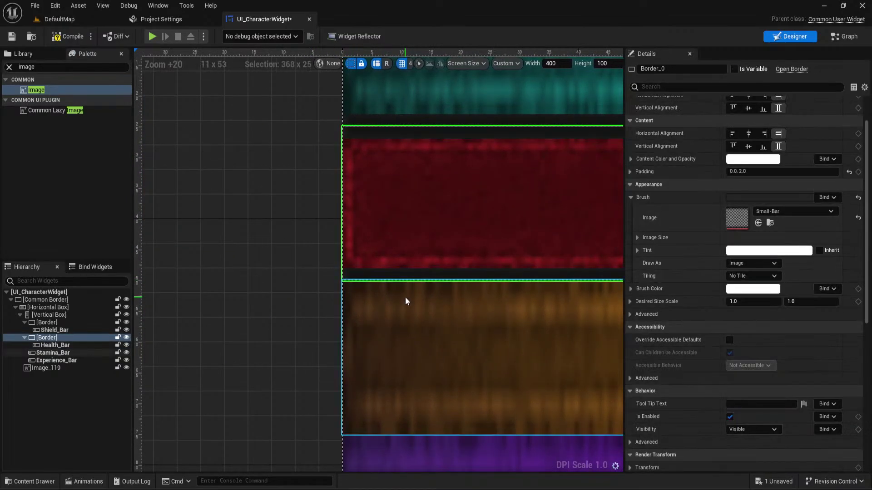
# Move Health_Bar out of its Border directly into the Vertical Box and delete the emptied Border
pyautogui.moveTo(50, 345); pyautogui.dragTo(51, 335)
pyautogui.moveTo(300, 238); pyautogui.dragTo(191, 263, button='right')
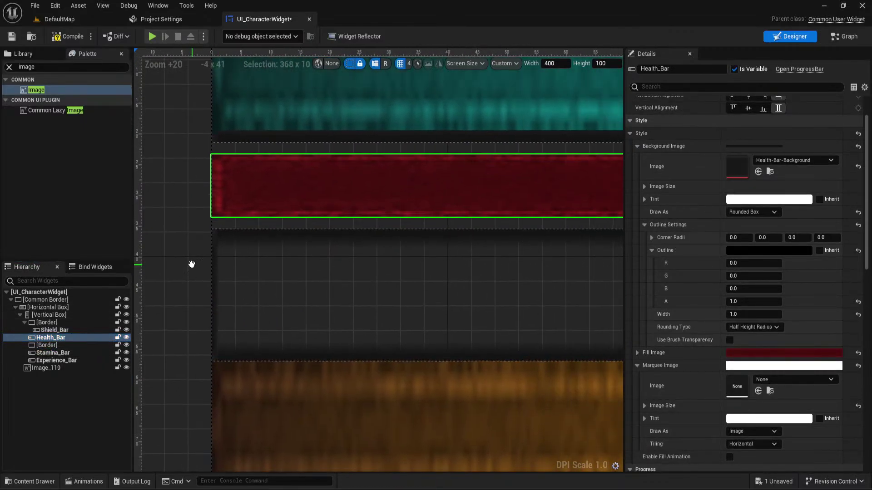
pyautogui.click(47, 345)
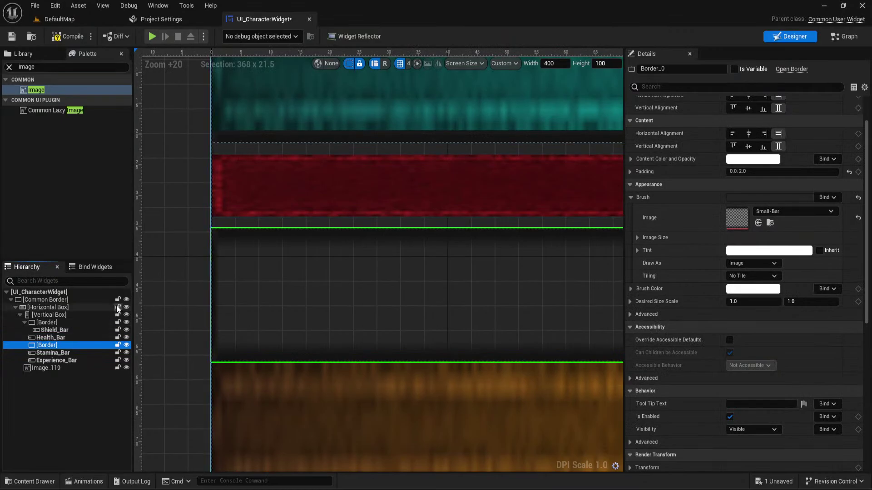
pyautogui.press('Delete')
# Set the outline Rounding Type of Health_Bar's Background Image to Fixed Radius and check the bar's starting edge
pyautogui.click(215, 242)
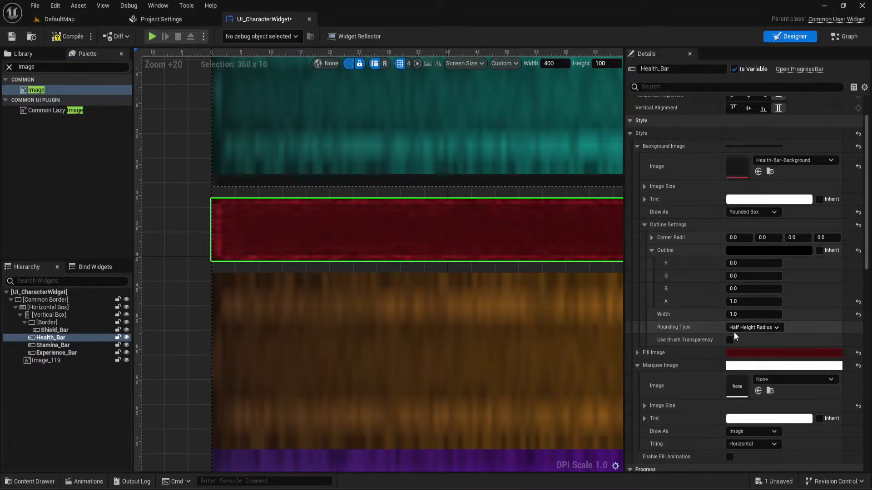
pyautogui.click(751, 326)
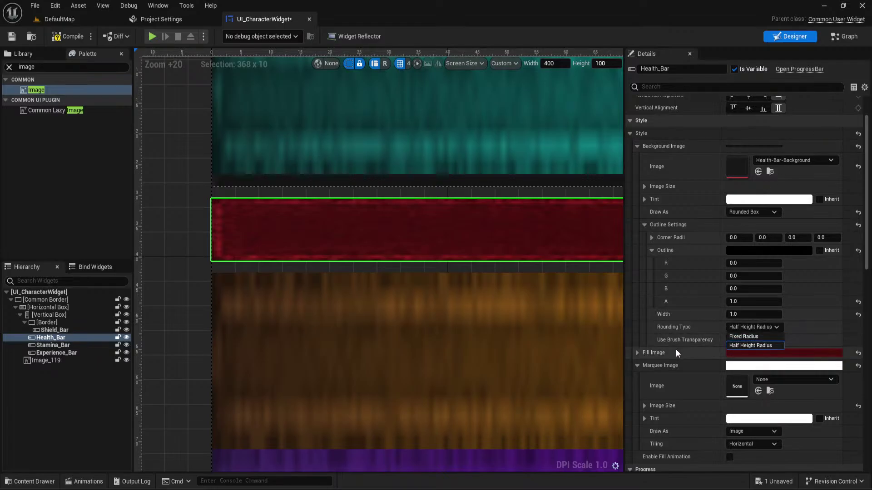
pyautogui.click(743, 337)
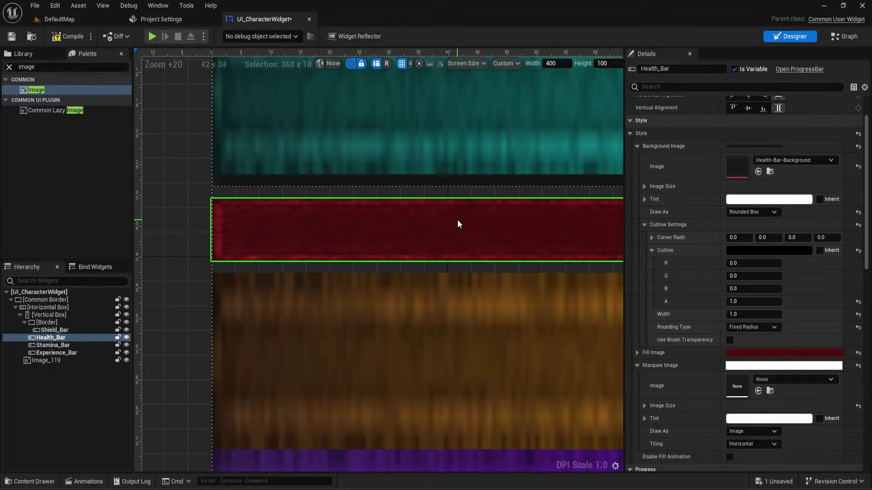
pyautogui.click(170, 226)
pyautogui.moveTo(242, 231); pyautogui.dragTo(297, 232, button='right')
pyautogui.click(297, 231)
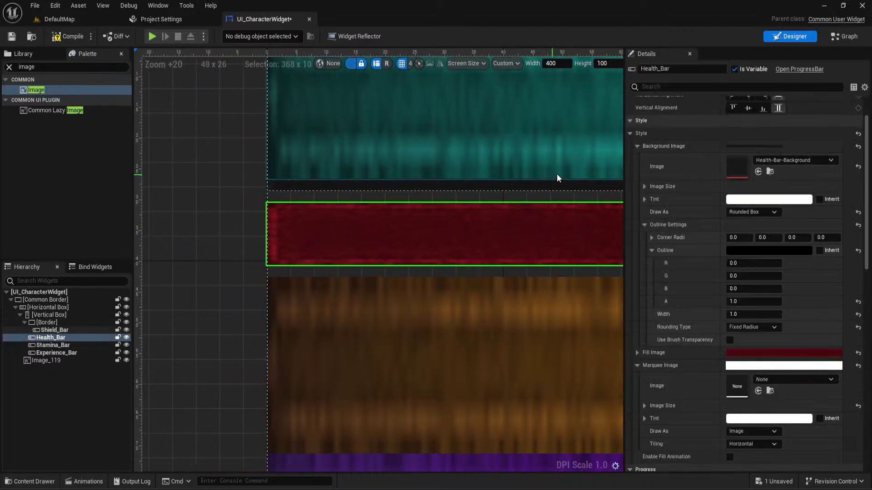
# Set Health_Bar's slot padding in the Vertical Box to 0
pyautogui.click(744, 115)
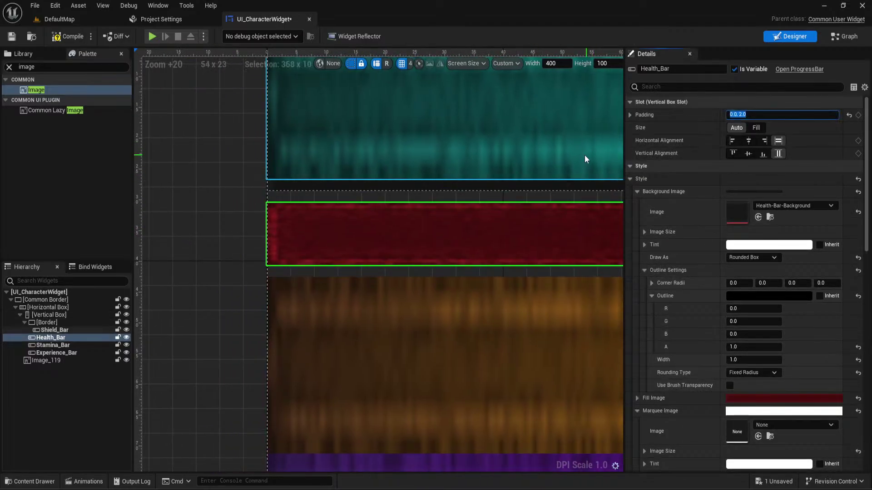
pyautogui.write('0')
pyautogui.press('Return')
pyautogui.click(221, 208)
pyautogui.moveTo(231, 211); pyautogui.dragTo(236, 178, button='right')
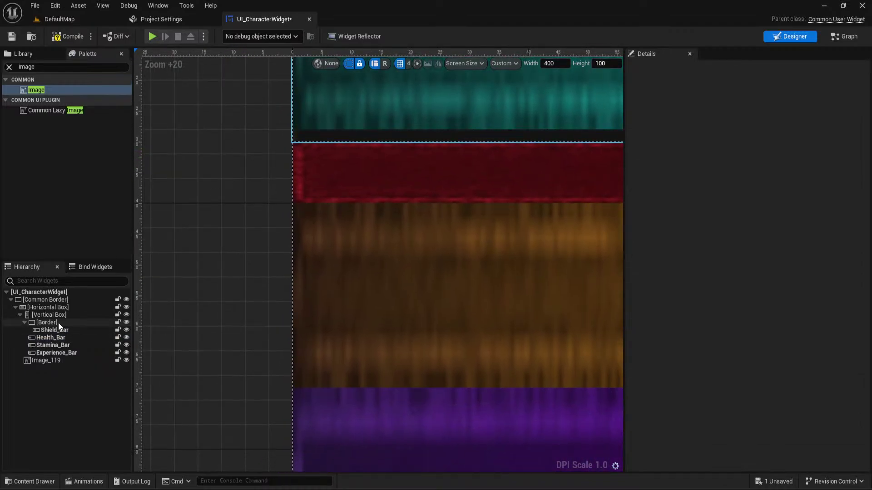
# Examine Health_Bar's style settings and its starting edge, fill boundary and far end beside the neighbouring bars
pyautogui.click(50, 337)
pyautogui.click(208, 242)
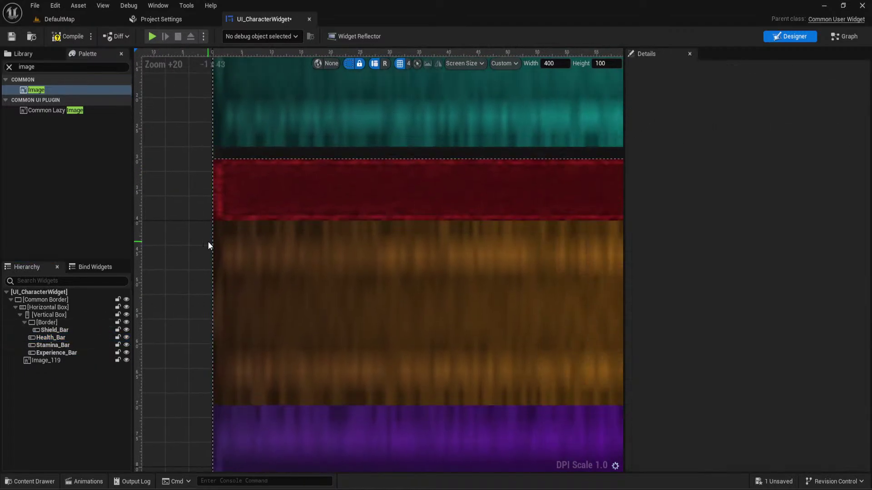
pyautogui.scroll(-4, 383, 230)
pyautogui.click(418, 208)
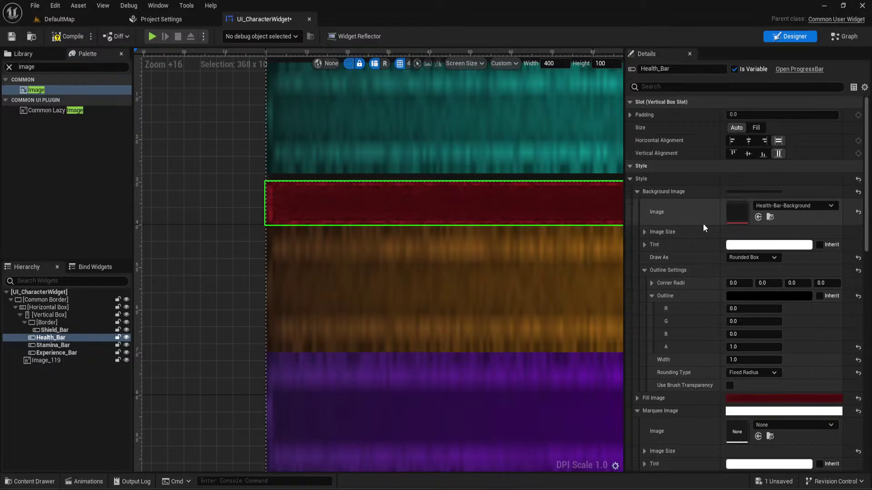
pyautogui.scroll(-3, 703, 224)
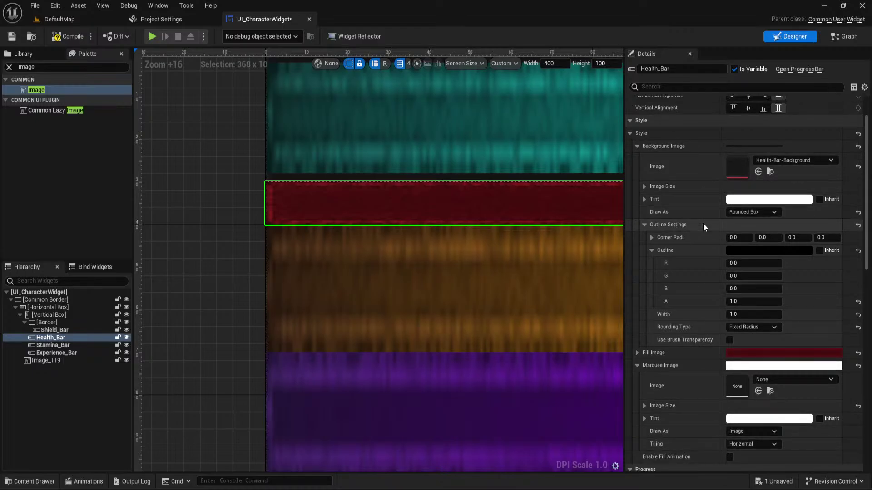
pyautogui.scroll(-3, 703, 226)
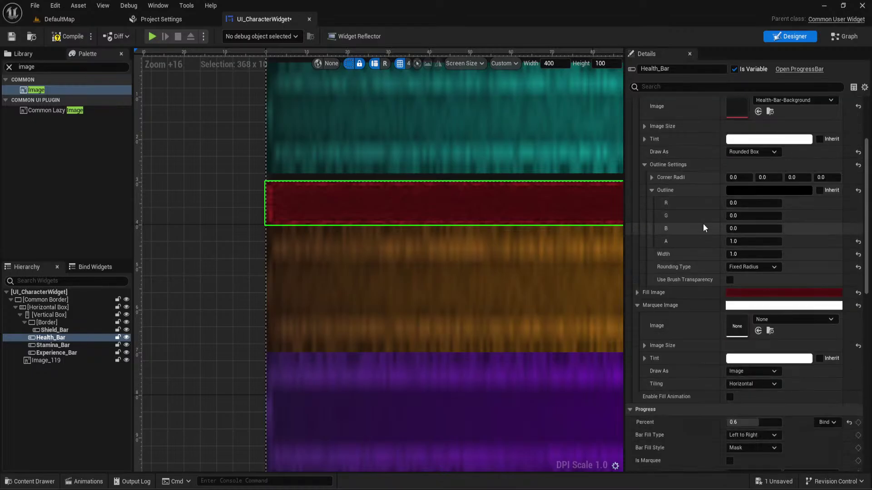
pyautogui.moveTo(504, 245); pyautogui.dragTo(448, 263, button='right')
pyautogui.scroll(4, 350, 230)
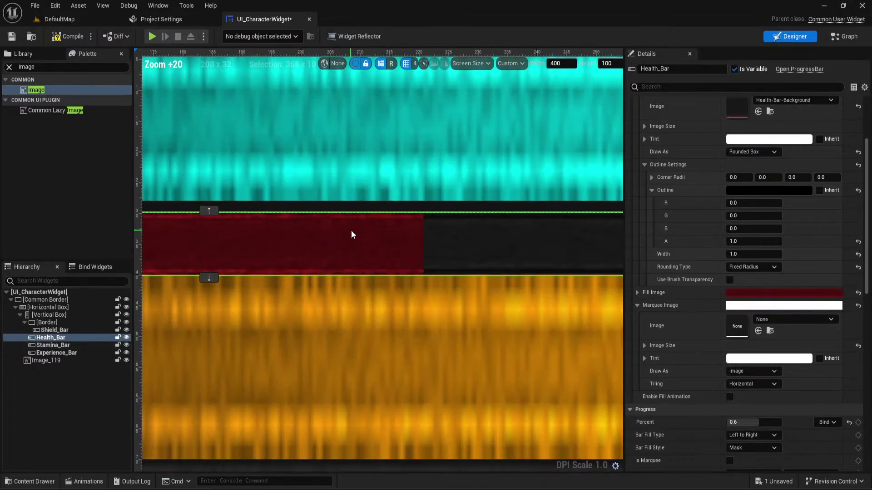
pyautogui.scroll(-8, 353, 230)
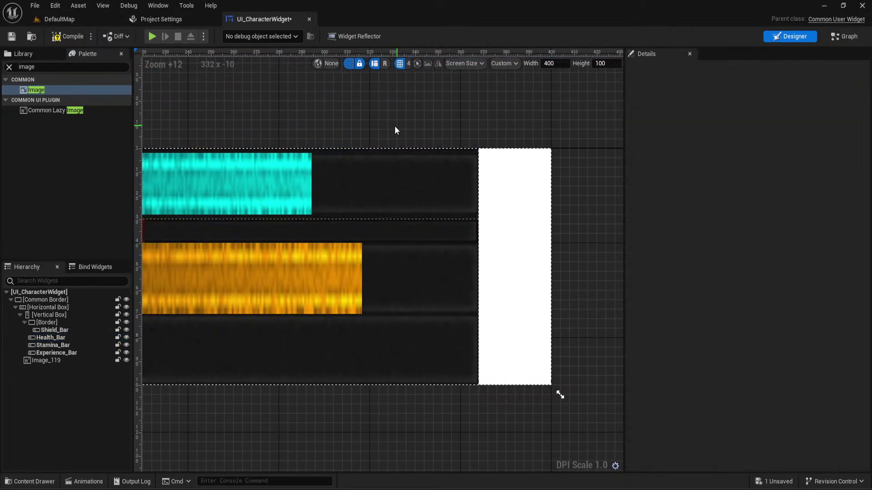
pyautogui.moveTo(331, 168); pyautogui.dragTo(438, 165, button='right')
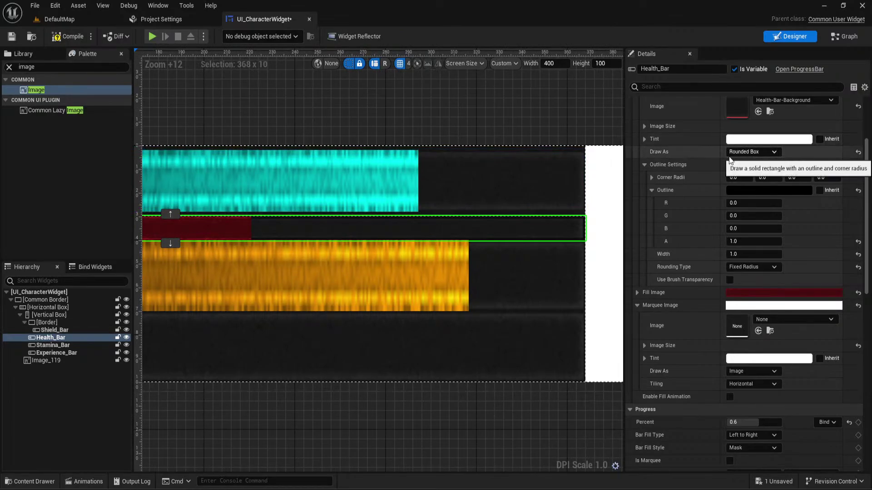
# Try a Border Padding of 2.0 on both X and Y for Health_Bar's progress fill
pyautogui.scroll(-3, 699, 227)
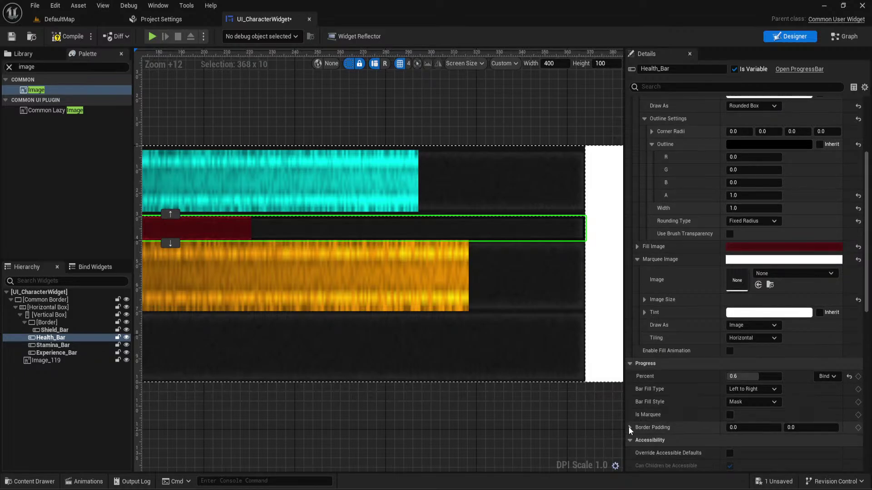
pyautogui.click(650, 429)
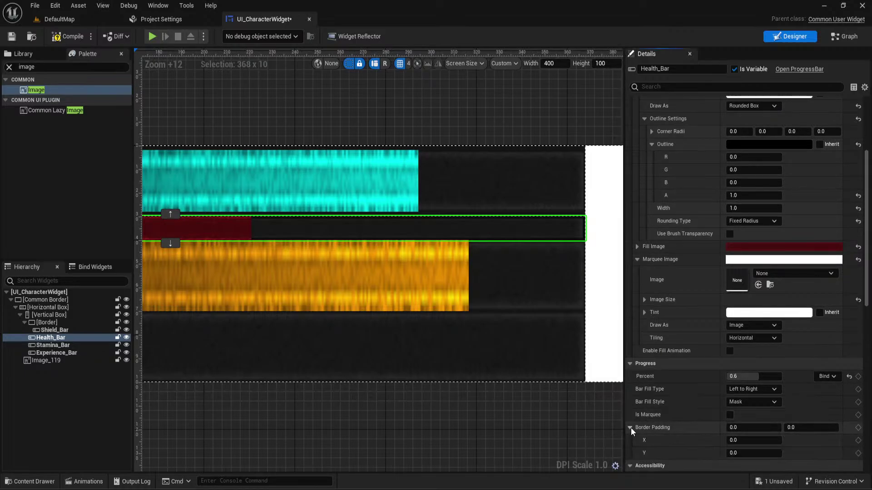
pyautogui.scroll(-3, 666, 428)
pyautogui.click(729, 382)
pyautogui.write('2')
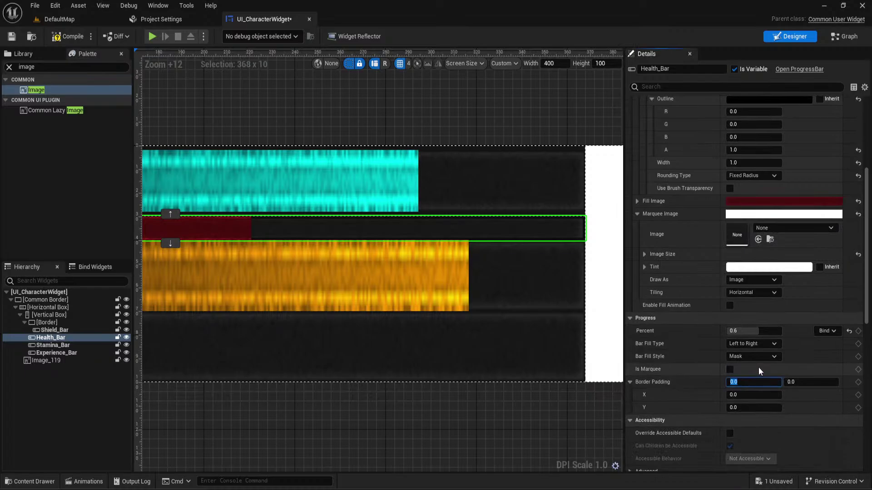
pyautogui.click(803, 382)
pyautogui.write('2')
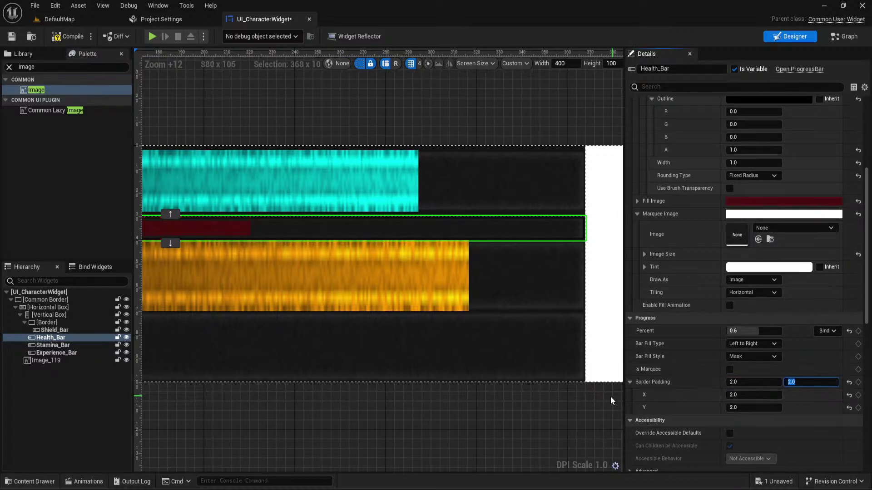
pyautogui.press('Return')
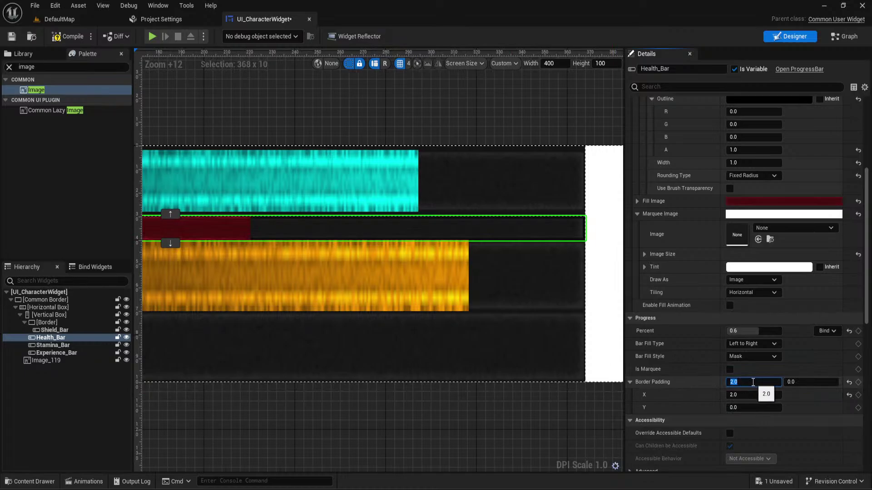
# Inspect the fill's starting edge and try Health_Bar's Border Padding at X 0.0 and Y 1.0
pyautogui.scroll(8, 334, 231)
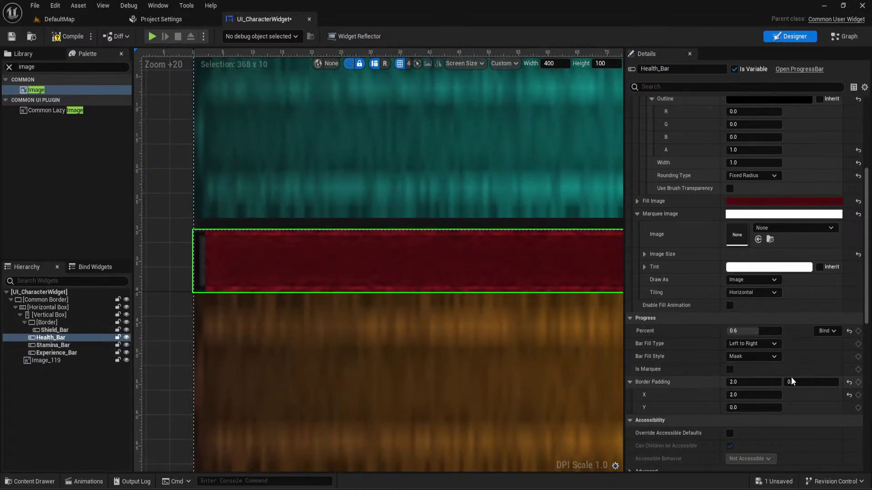
pyautogui.click(791, 381)
pyautogui.write('2')
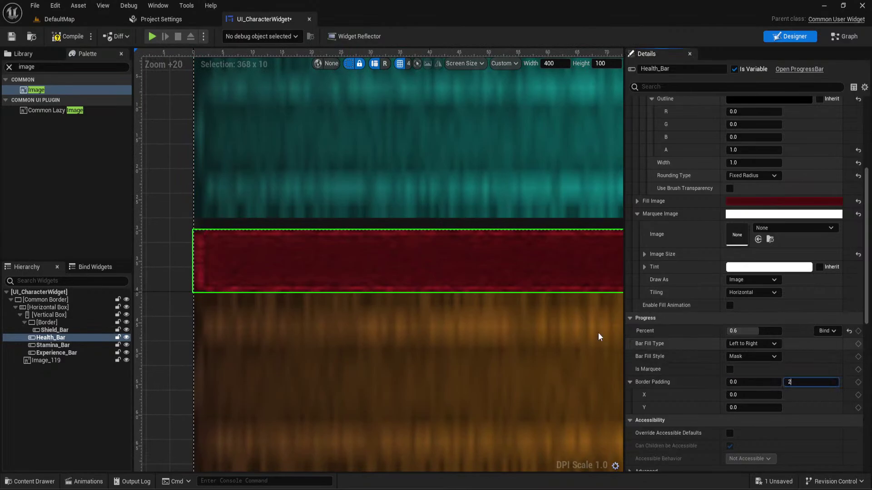
pyautogui.press('Return')
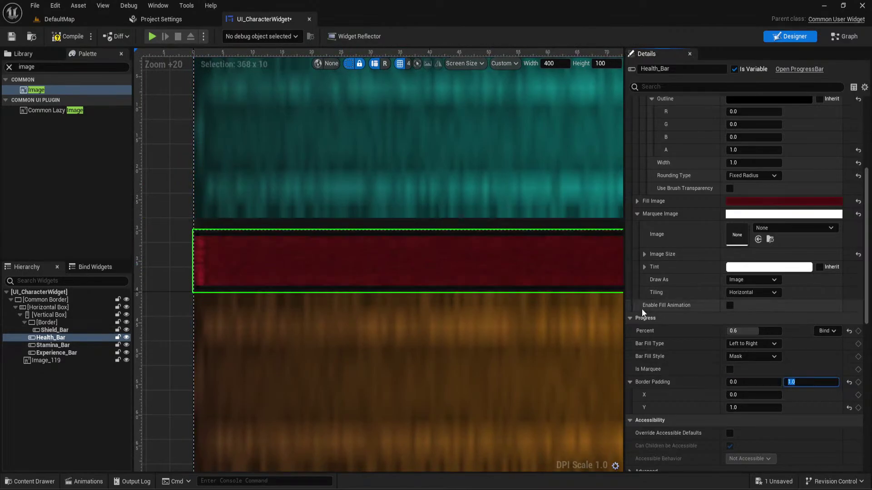
# Try small X values of 0.1 and 0.5 for Health_Bar's Border Padding
pyautogui.click(766, 382)
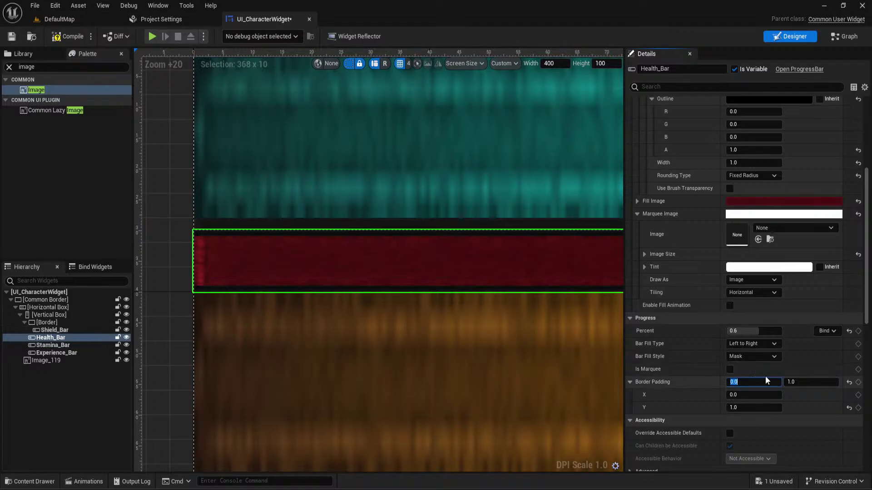
pyautogui.write('0.1')
pyautogui.press('Return')
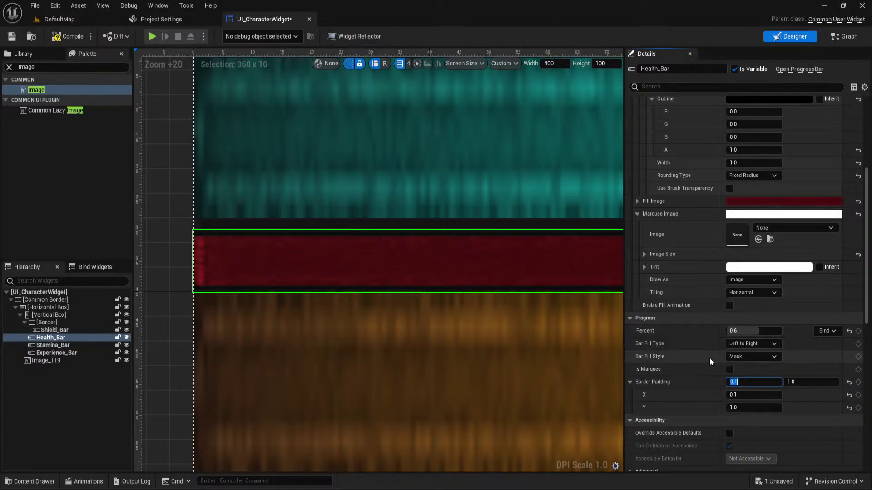
pyautogui.write('0.5')
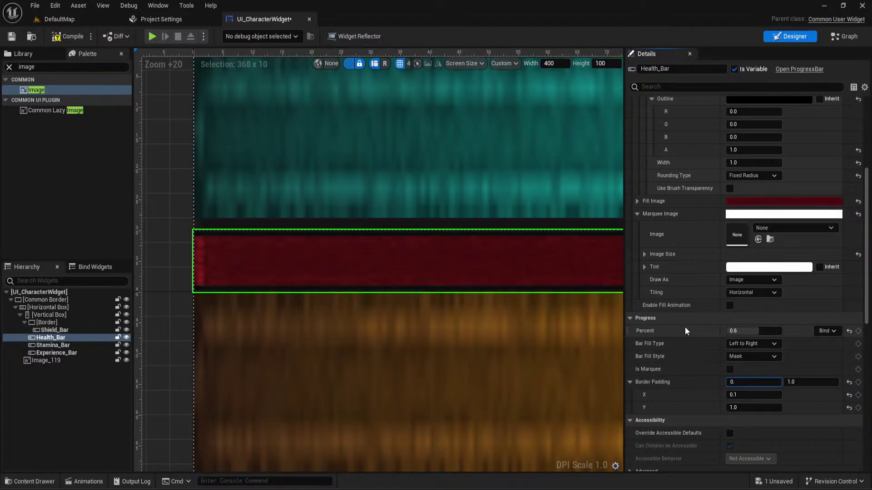
pyautogui.press('Return')
# Undo the pivot X change on Shield_Bar's Border and the X changes to Health_Bar's Border Padding
pyautogui.click(377, 296)
pyautogui.moveTo(161, 243); pyautogui.dragTo(246, 235, button='right')
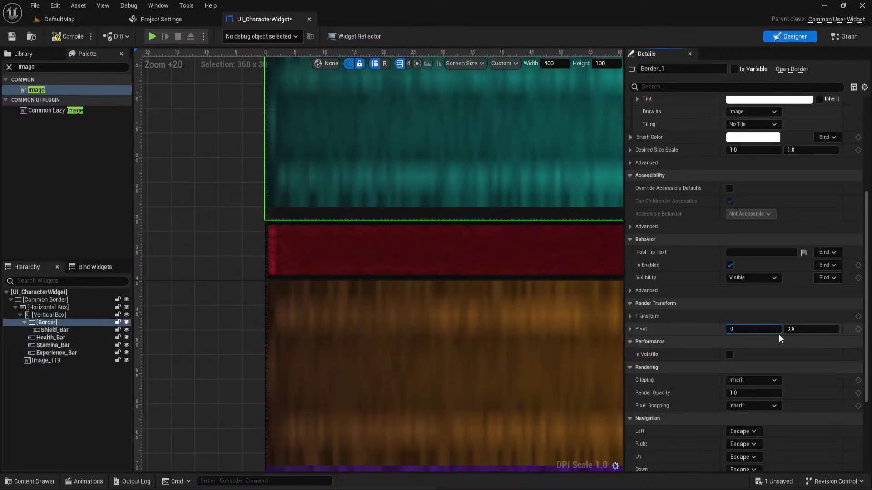
pyautogui.press('Return')
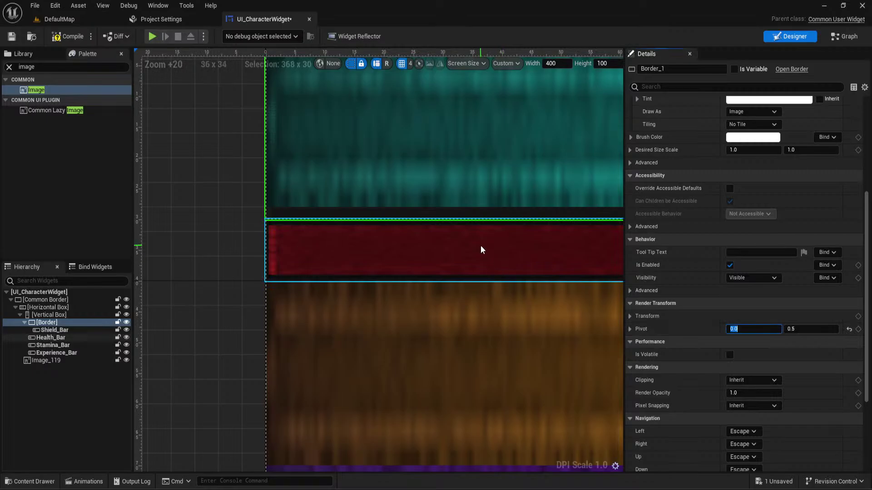
pyautogui.hotkey('ctrl', 'z')
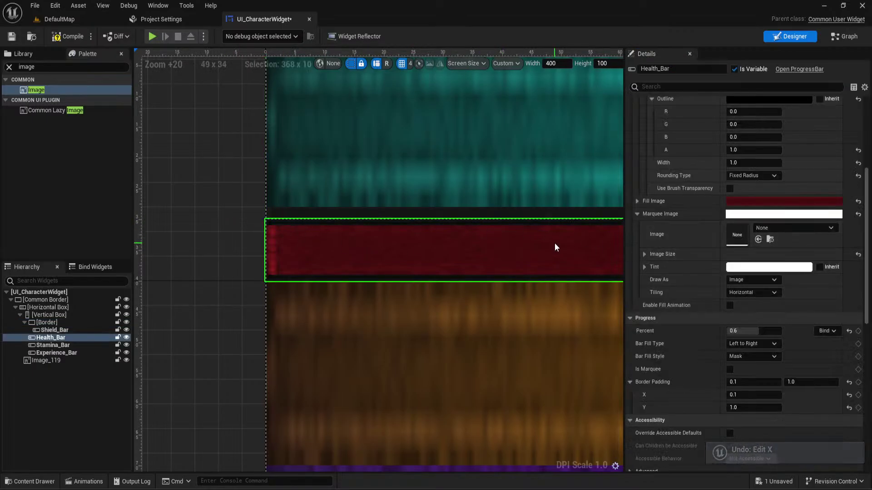
# Check Health_Bar's edges and set its Border Padding Y to 0
pyautogui.scroll(-3, 494, 239)
pyautogui.click(273, 190)
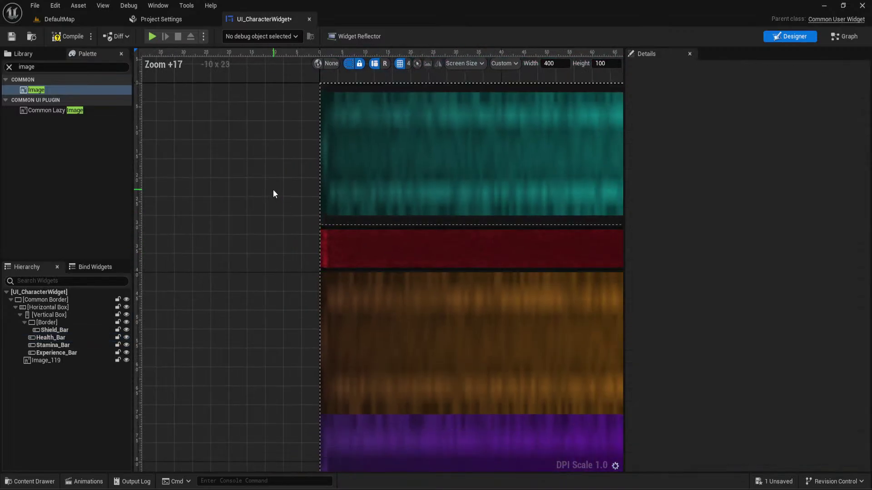
pyautogui.moveTo(274, 189)
pyautogui.mouseDown(button='right')
pyautogui.moveTo(143, 176)
pyautogui.moveTo(472, 164)
pyautogui.moveTo(554, 135)
pyautogui.moveTo(336, 138)
pyautogui.mouseUp(button='right')
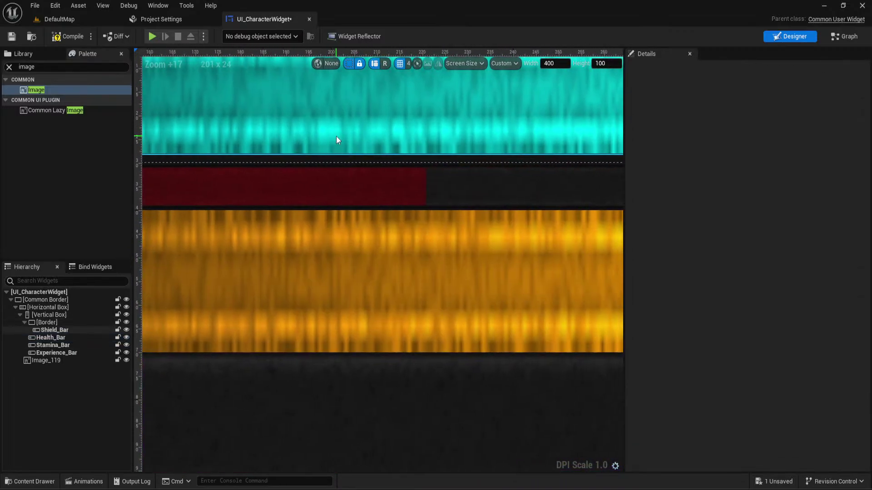
pyautogui.click(380, 185)
pyautogui.click(810, 382)
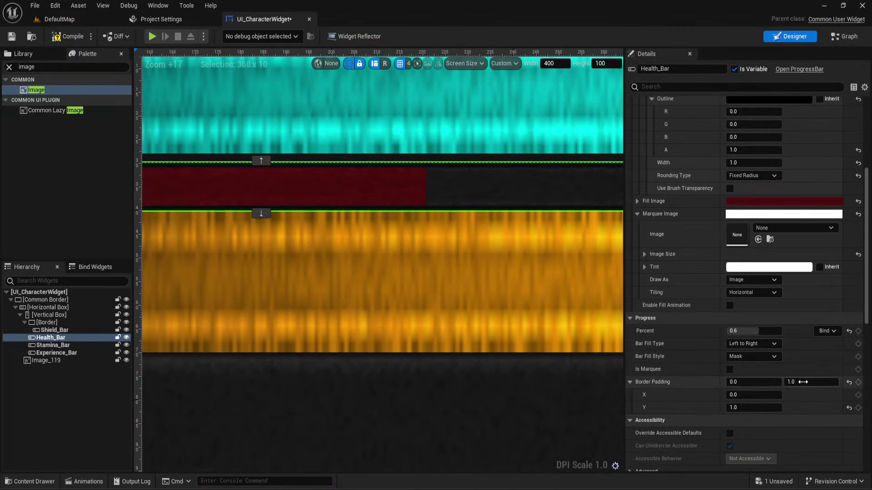
pyautogui.write('0')
pyautogui.press('Return')
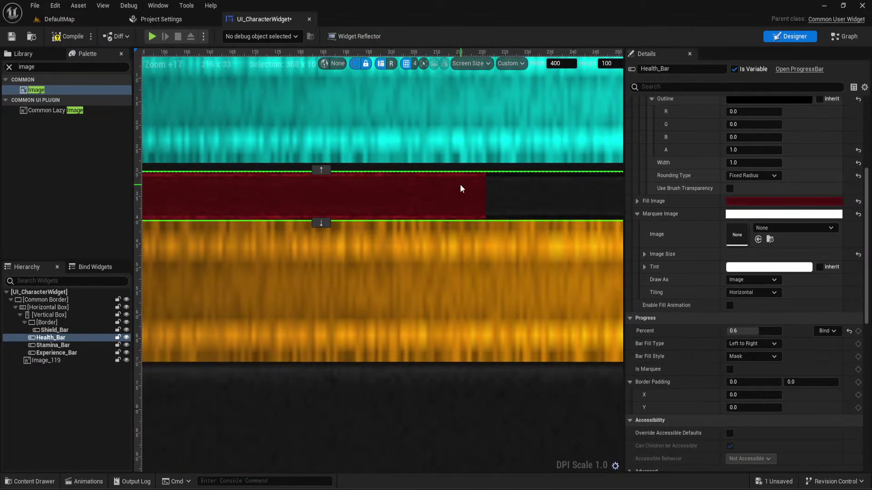
# Set the outline width of Health_Bar's Background Image to 3.0 and inspect the outline at the bar's empty end
pyautogui.scroll(-3, 459, 184)
pyautogui.scroll(-2, 301, 137)
pyautogui.moveTo(301, 136); pyautogui.dragTo(435, 181, button='right')
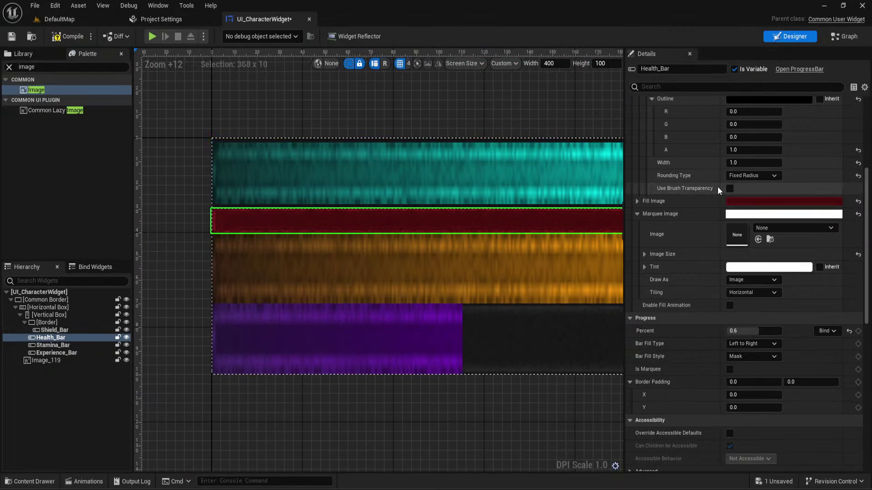
pyautogui.scroll(2, 754, 227)
pyautogui.click(753, 193)
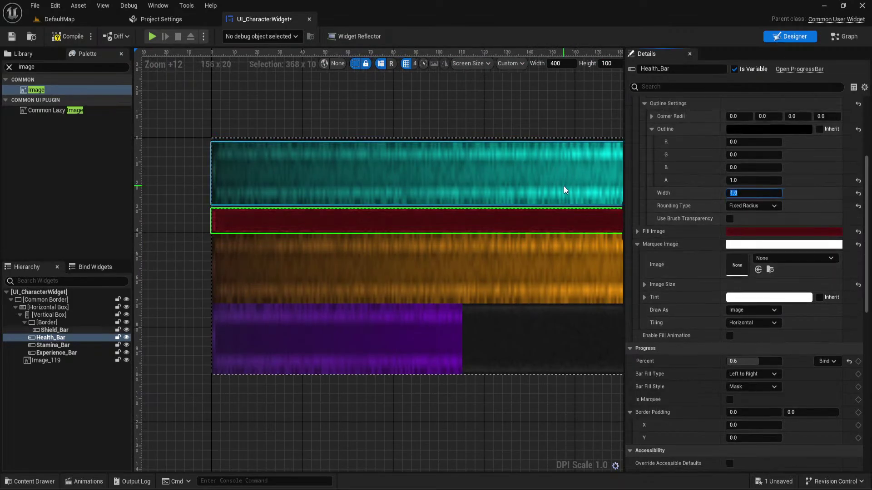
pyautogui.scroll(8, 354, 202)
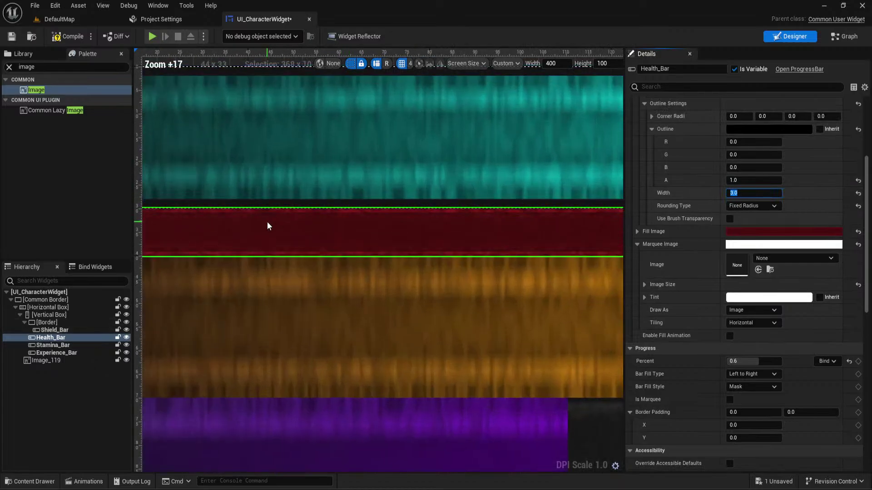
pyautogui.click(380, 202)
pyautogui.moveTo(380, 201); pyautogui.dragTo(546, 168, button='right')
pyautogui.click(541, 166)
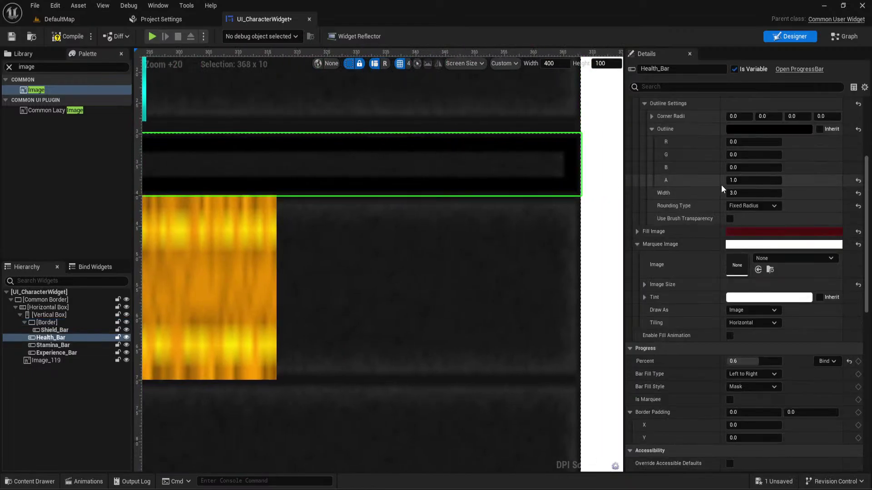
# Set Draw As for Health_Bar's Marquee Image to Rounded Box
pyautogui.scroll(-1, 681, 224)
pyautogui.scroll(4, 677, 228)
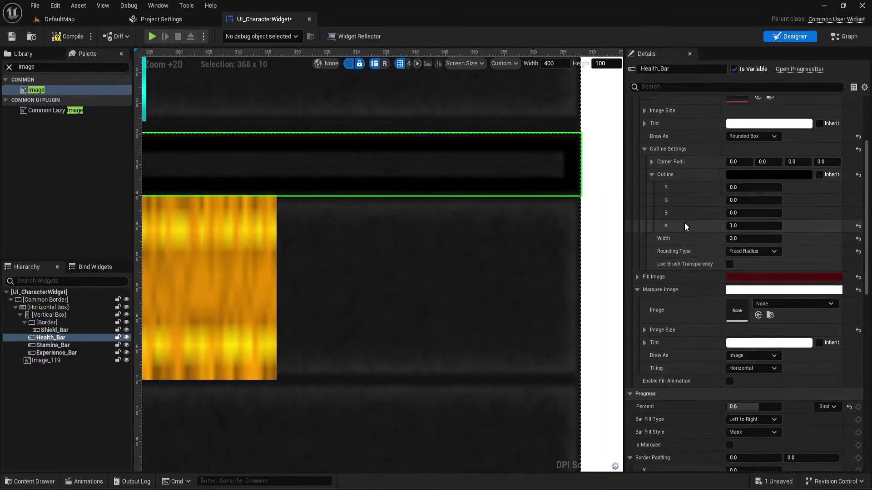
pyautogui.scroll(-2, 687, 223)
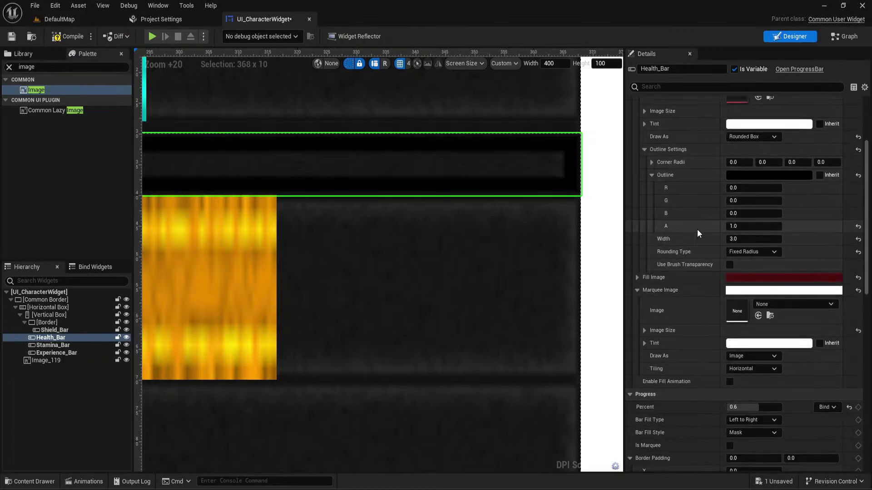
pyautogui.click(728, 357)
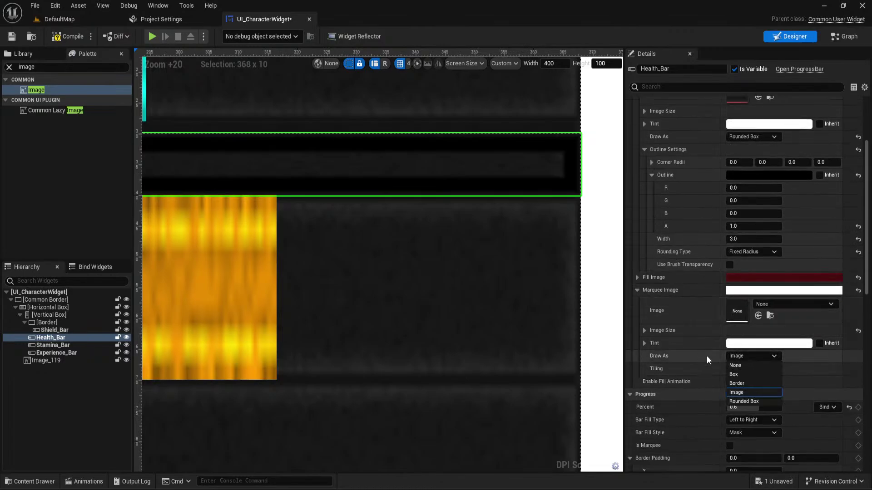
pyautogui.click(741, 397)
pyautogui.click(645, 369)
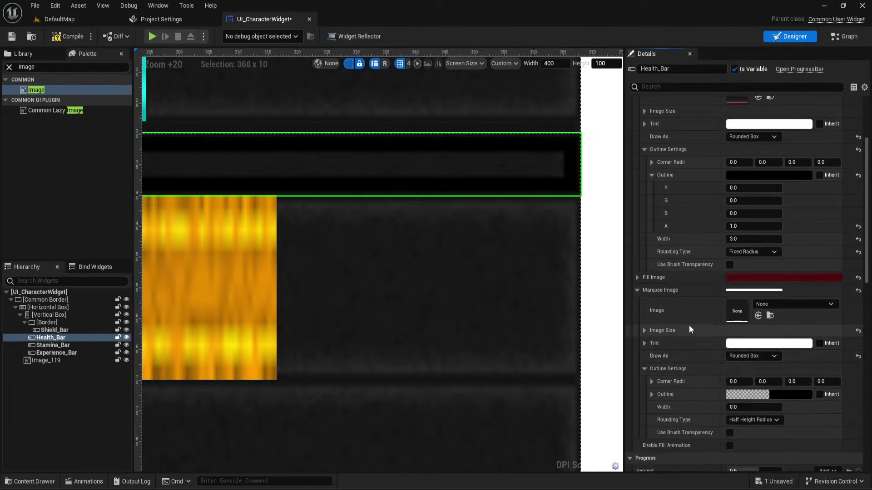
# Set the outline width of Health_Bar's Marquee Image to 3.0 and check the bar beside its neighbours
pyautogui.scroll(-2, 688, 321)
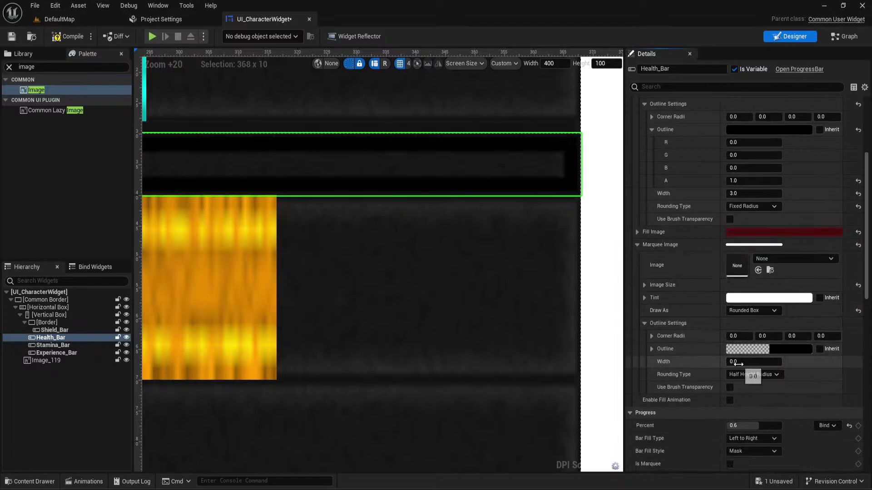
pyautogui.scroll(1, 664, 306)
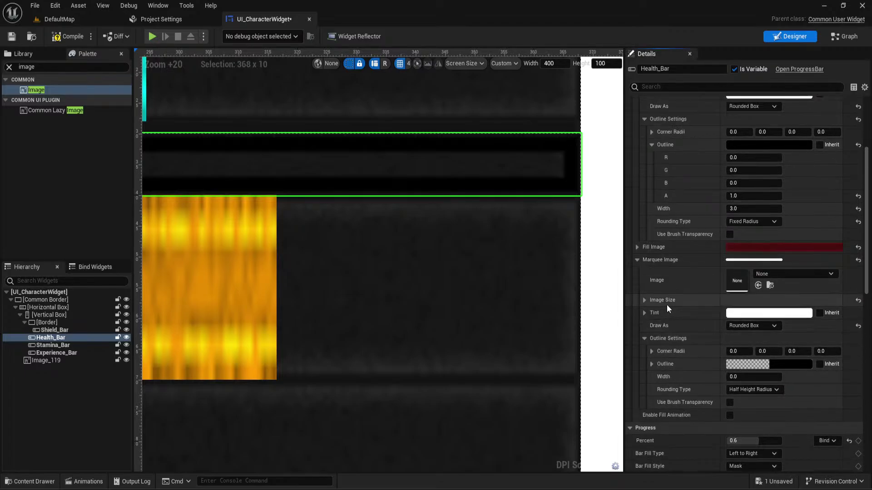
pyautogui.scroll(-2, 263, 219)
pyautogui.moveTo(234, 204); pyautogui.dragTo(403, 182, button='right')
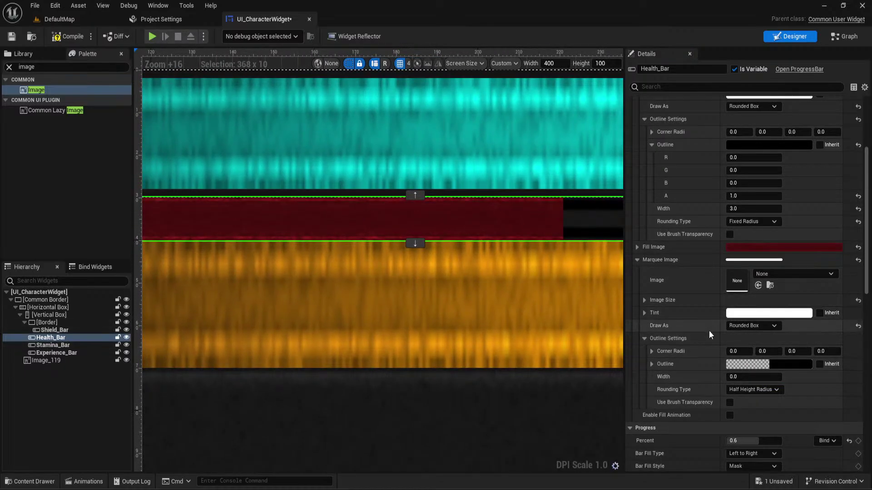
pyautogui.click(753, 376)
pyautogui.write('3')
pyautogui.press('Return')
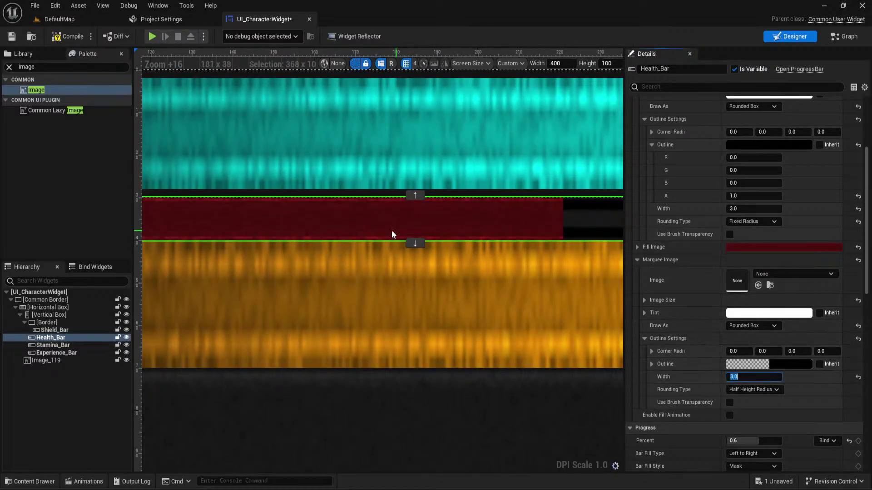
pyautogui.moveTo(393, 235); pyautogui.dragTo(429, 165, button='right')
pyautogui.scroll(-5, 337, 208)
pyautogui.click(551, 347)
pyautogui.click(484, 266)
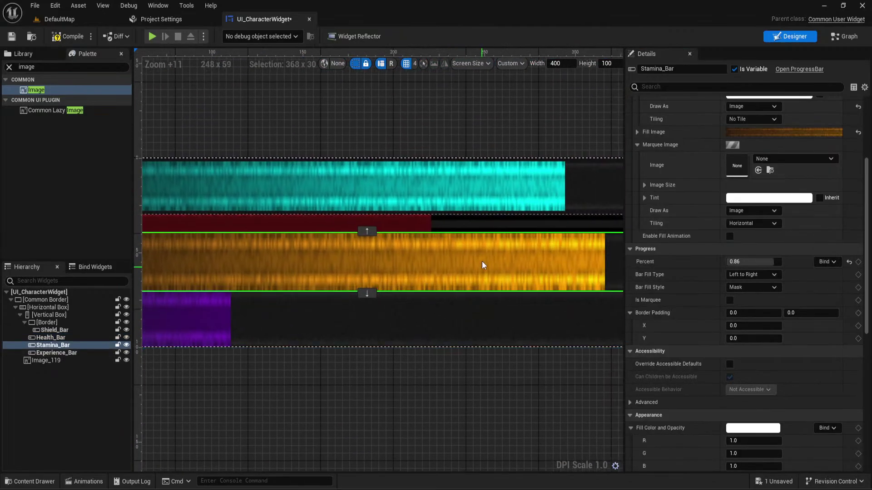
pyautogui.click(493, 224)
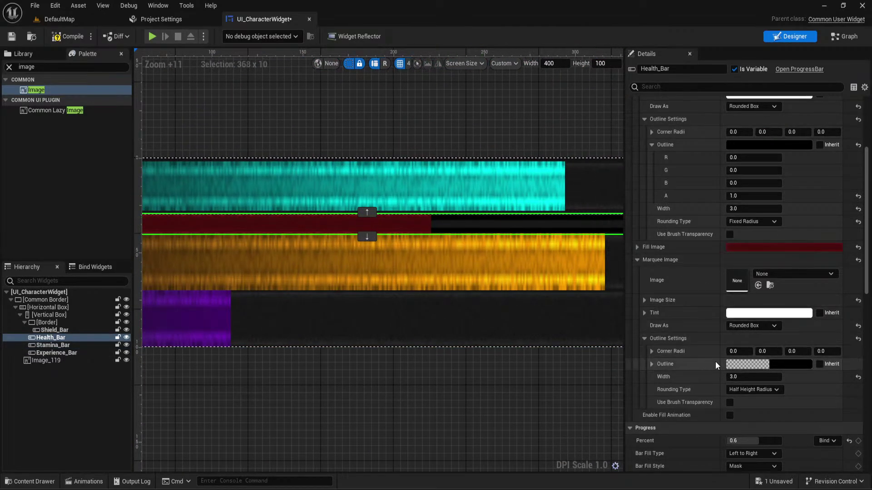
# Collapse Health_Bar's Marquee Image settings and set Draw As for its Fill Image to Rounded Box
pyautogui.click(637, 259)
pyautogui.click(637, 247)
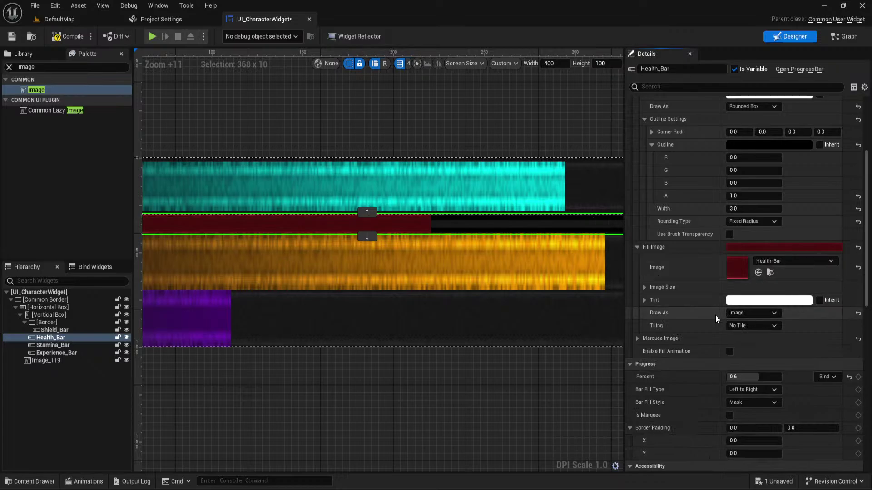
pyautogui.click(750, 313)
pyautogui.click(745, 358)
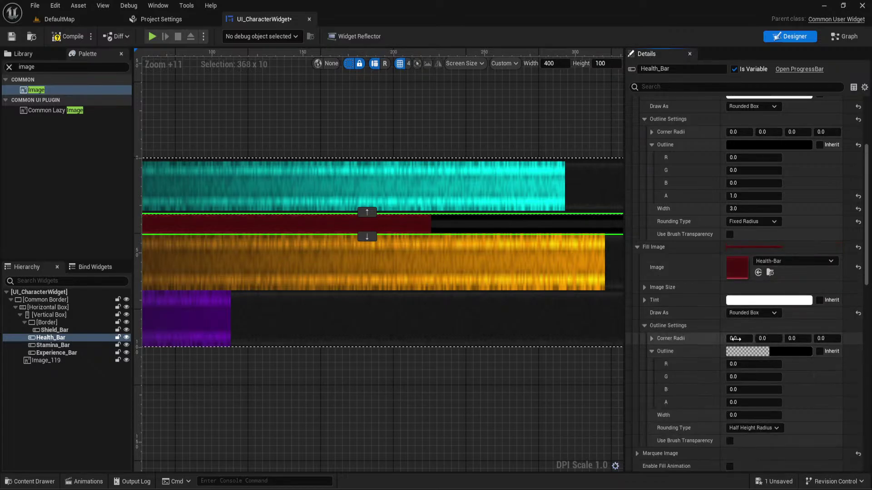
# Try an outline width of 3.0 on Health_Bar's Fill Image and inspect the red fill up close
pyautogui.click(753, 415)
pyautogui.write('3')
pyautogui.press('Return')
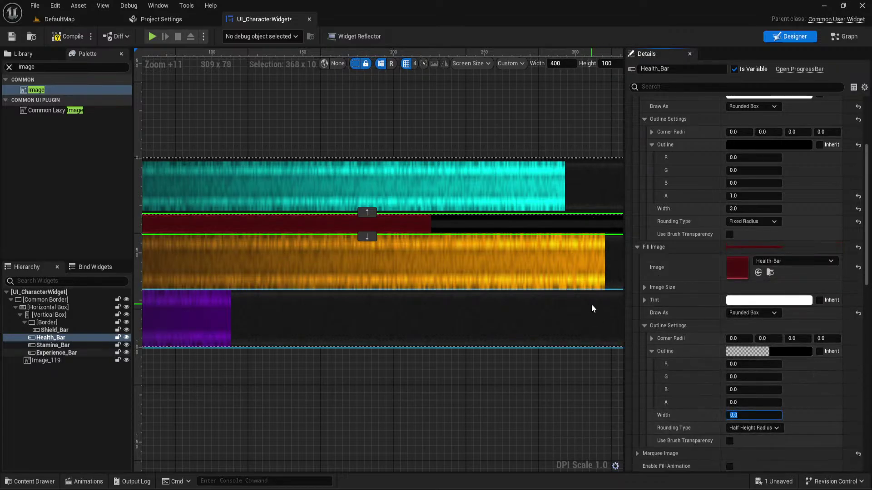
pyautogui.moveTo(441, 244); pyautogui.dragTo(465, 252, button='right')
pyautogui.scroll(6, 417, 237)
pyautogui.scroll(3, 526, 237)
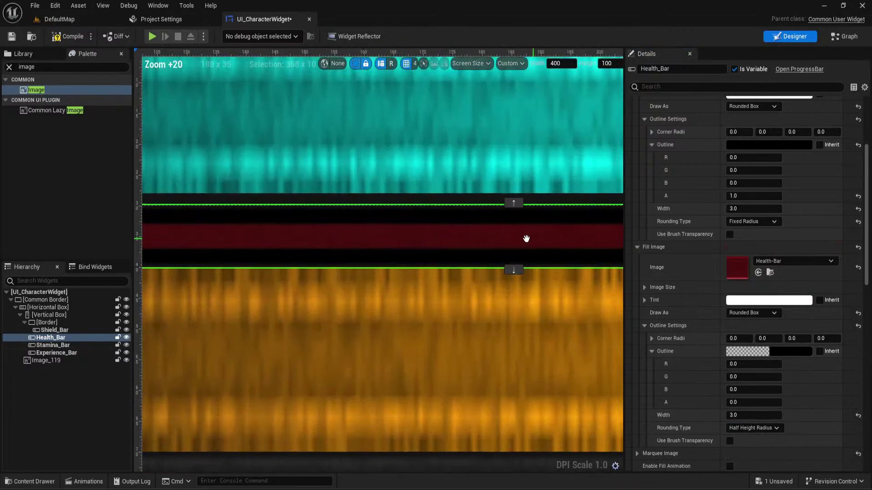
pyautogui.scroll(-6, 397, 215)
pyautogui.moveTo(397, 216); pyautogui.dragTo(450, 218, button='right')
# Set the outline widths of Health_Bar's Fill Image and Background Image to 1.0 and inspect both ends of the fill
pyautogui.click(753, 415)
pyautogui.write('1')
pyautogui.press('Return')
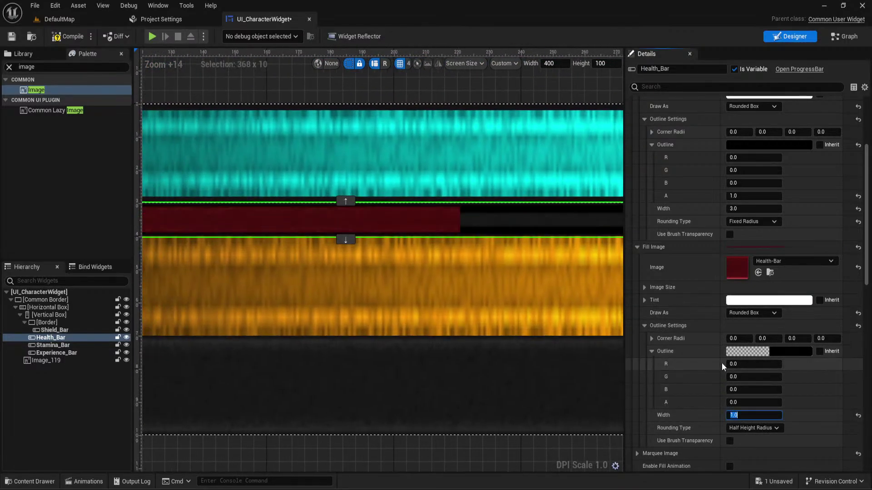
pyautogui.click(753, 209)
pyautogui.write('1')
pyautogui.press('Return')
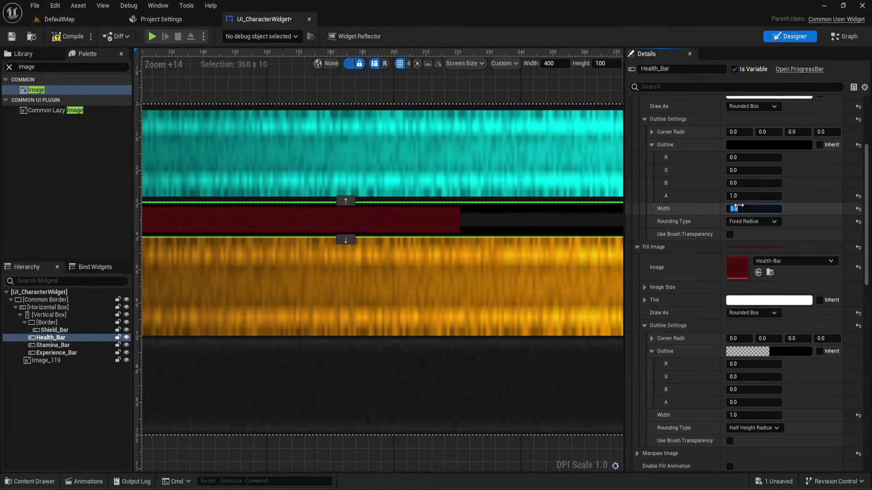
pyautogui.click(735, 402)
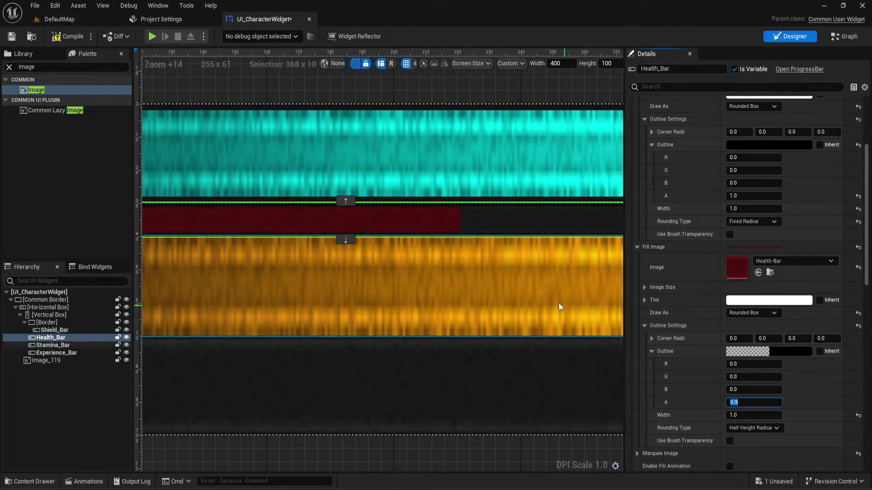
pyautogui.scroll(6, 414, 223)
pyautogui.moveTo(399, 213); pyautogui.dragTo(486, 216, button='right')
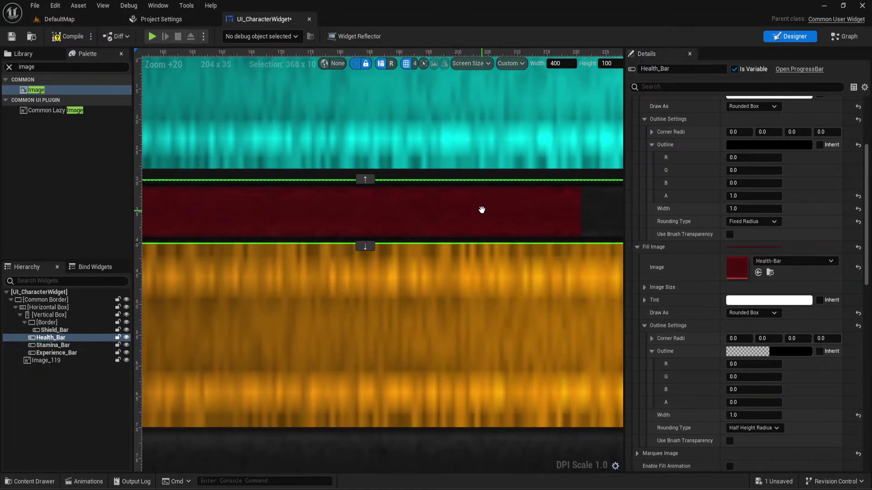
pyautogui.moveTo(380, 209); pyautogui.dragTo(862, 200, button='right')
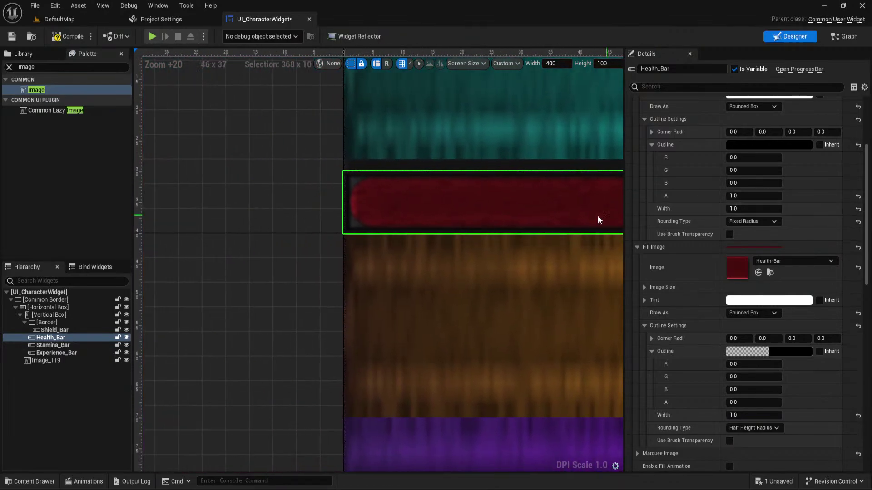
pyautogui.moveTo(598, 216); pyautogui.dragTo(451, 224, button='right')
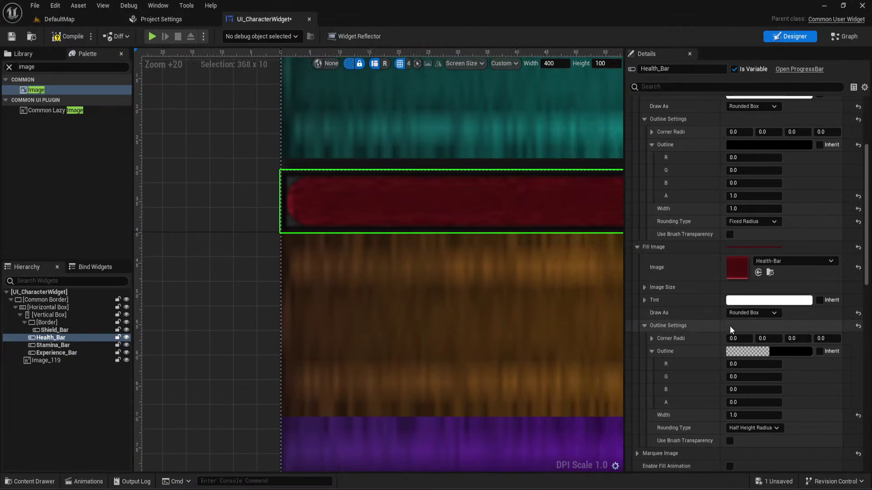
# Try Box and Image as the Draw As modes for Health_Bar's Fill Image
pyautogui.click(742, 313)
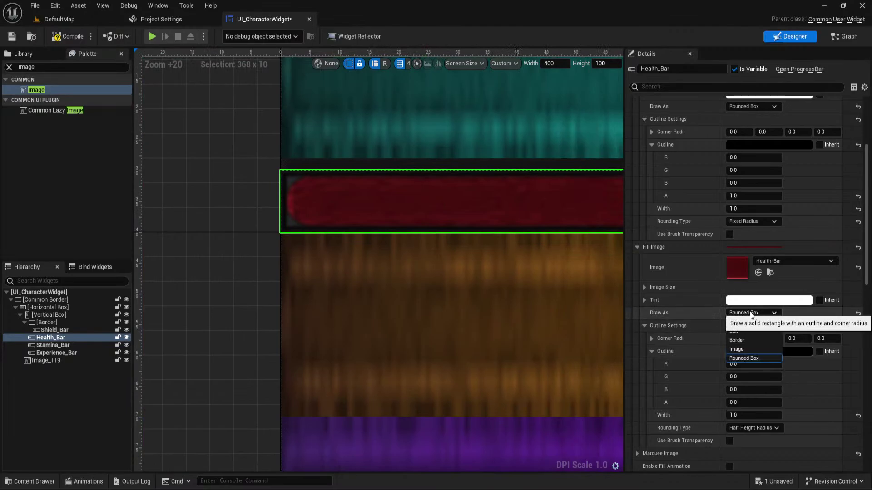
pyautogui.click(735, 334)
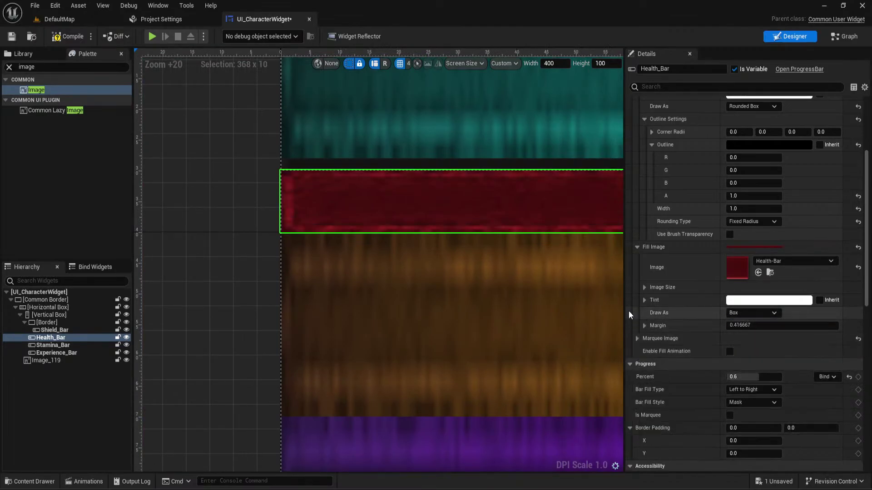
pyautogui.click(733, 313)
pyautogui.click(736, 349)
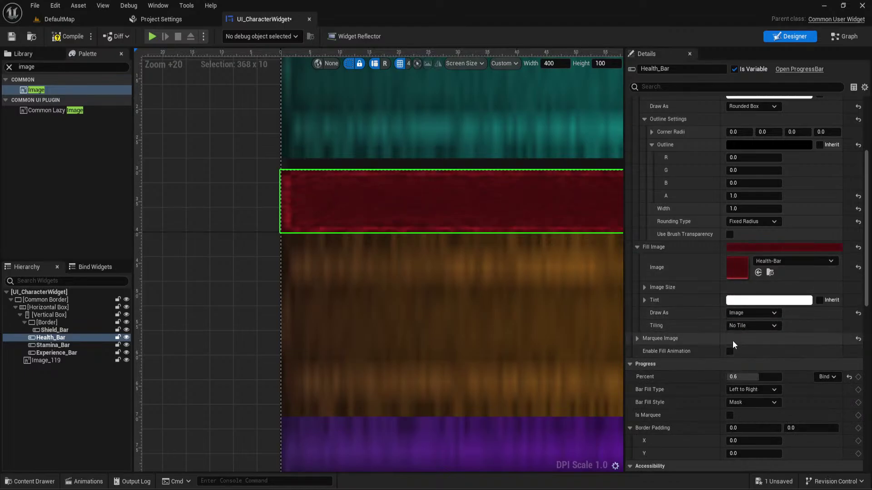
pyautogui.scroll(-3, 400, 236)
# Draw Health_Bar's Fill Image as a Rounded Box with Fixed Radius rounding and check the fill along the bar
pyautogui.click(751, 313)
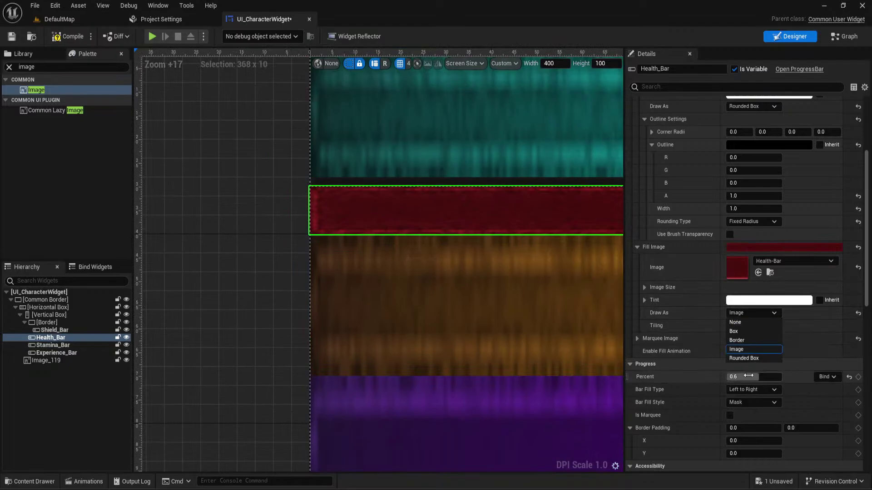
pyautogui.click(749, 357)
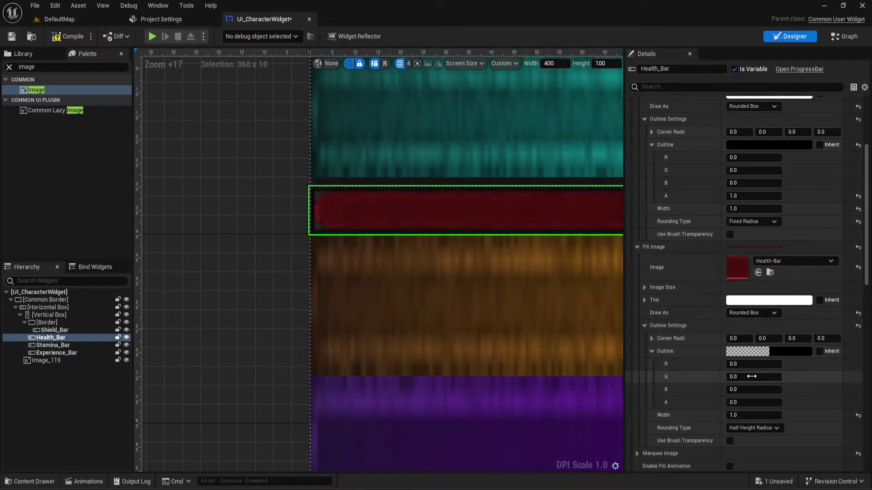
pyautogui.click(754, 427)
pyautogui.click(750, 438)
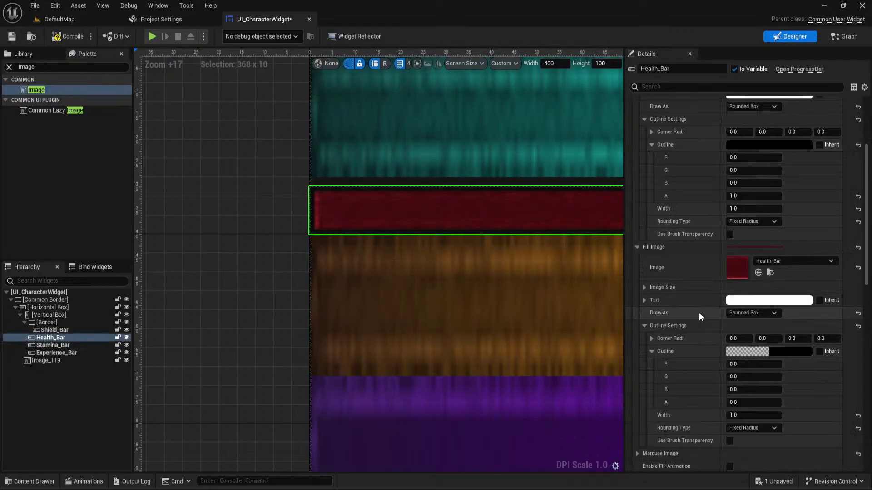
pyautogui.scroll(-1, 699, 310)
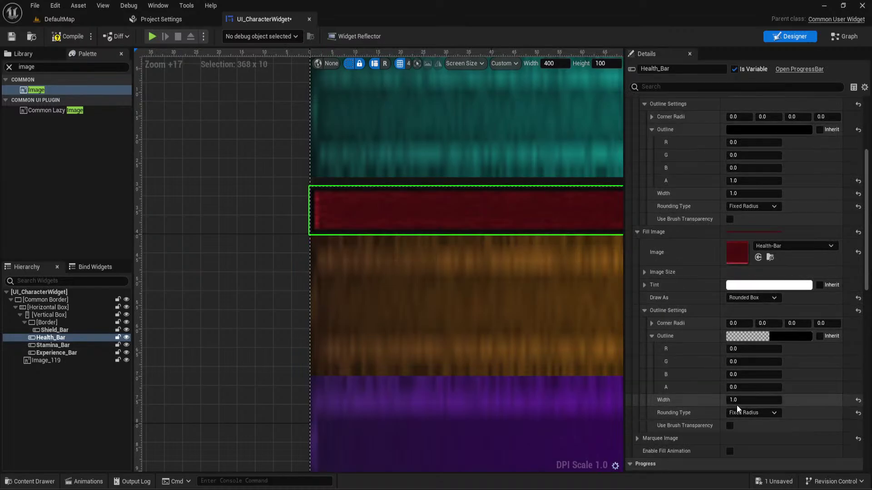
pyautogui.moveTo(318, 272); pyautogui.dragTo(233, 255, button='right')
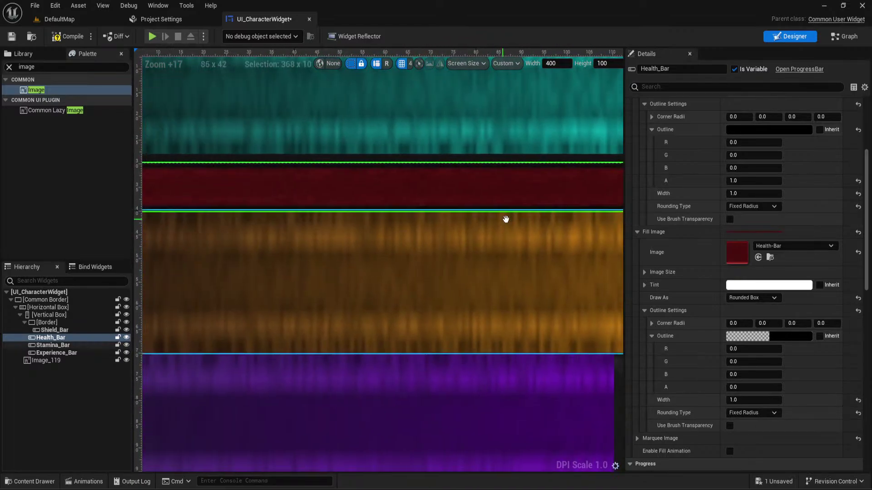
pyautogui.moveTo(506, 218); pyautogui.dragTo(436, 213, button='right')
# Try Draw As Image on Health_Bar's Fill Image and compare the fill's edges along the bar
pyautogui.click(745, 297)
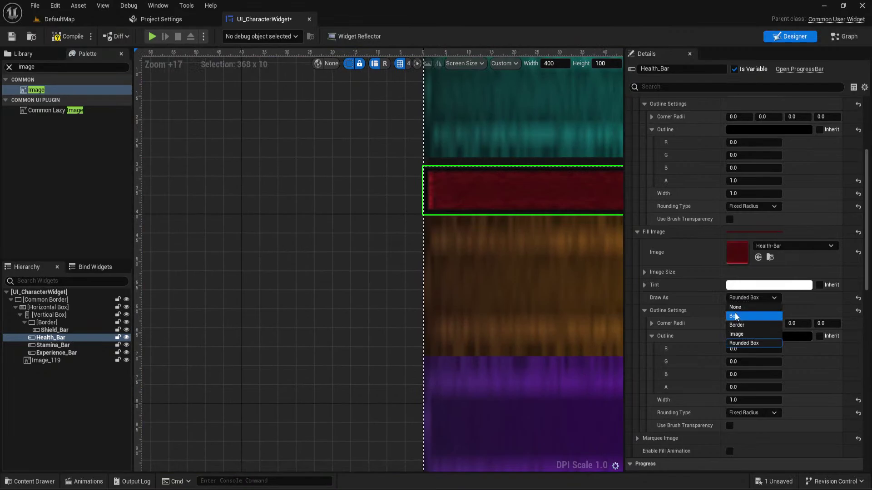
pyautogui.click(736, 334)
pyautogui.moveTo(511, 259); pyautogui.dragTo(313, 252, button='right')
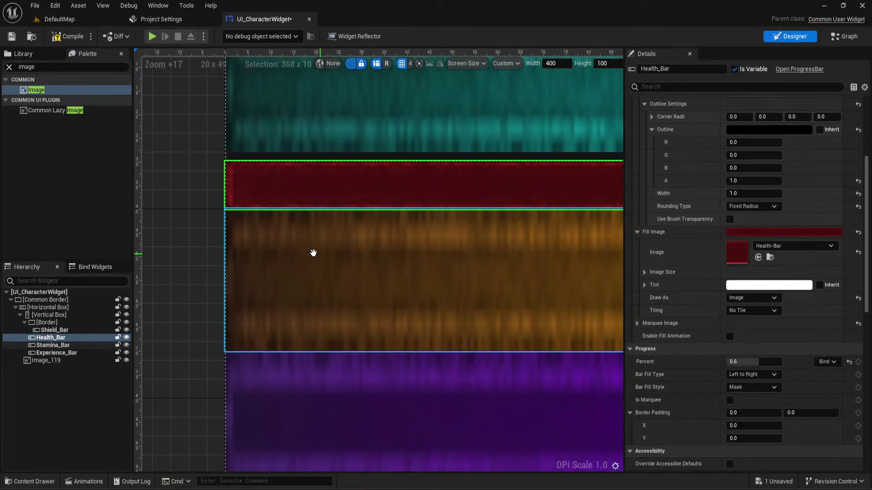
pyautogui.scroll(-4, 574, 237)
pyautogui.moveTo(574, 238); pyautogui.dragTo(288, 250, button='right')
pyautogui.scroll(3, 375, 236)
pyautogui.scroll(2, 461, 233)
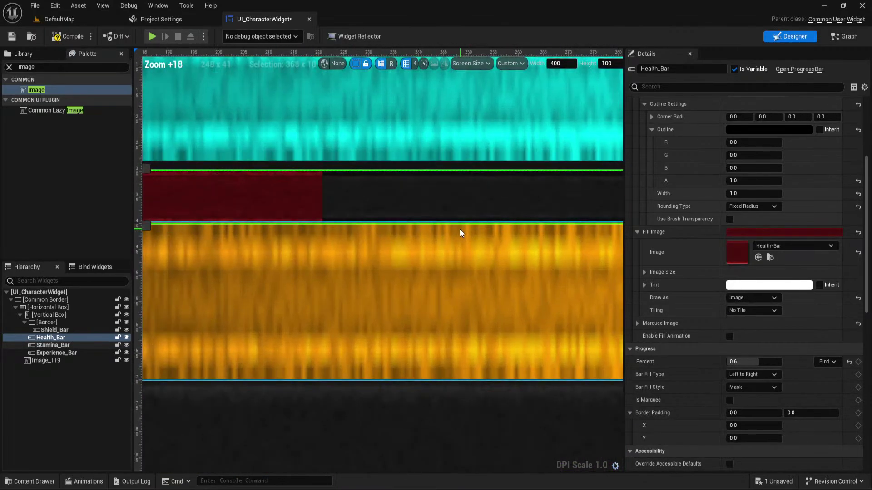
pyautogui.scroll(2, 460, 233)
pyautogui.moveTo(359, 217); pyautogui.dragTo(389, 218, button='right')
pyautogui.scroll(-5, 486, 200)
pyautogui.moveTo(486, 200); pyautogui.dragTo(508, 218, button='right')
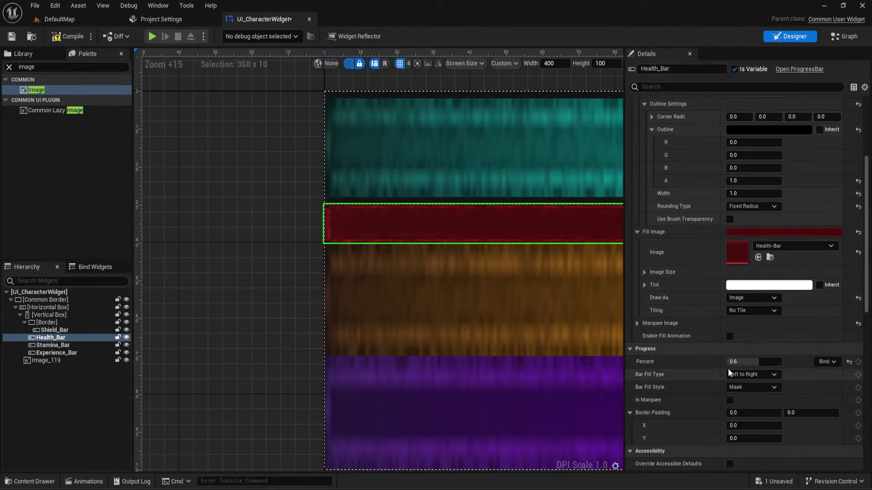
# Draw Health_Bar's Fill Image as a Rounded Box and set its outline alpha to 1.0
pyautogui.click(749, 298)
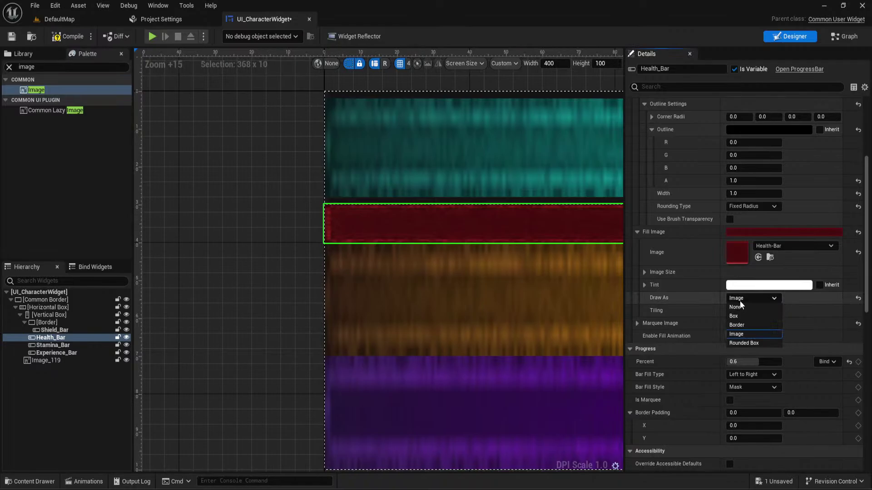
pyautogui.click(761, 344)
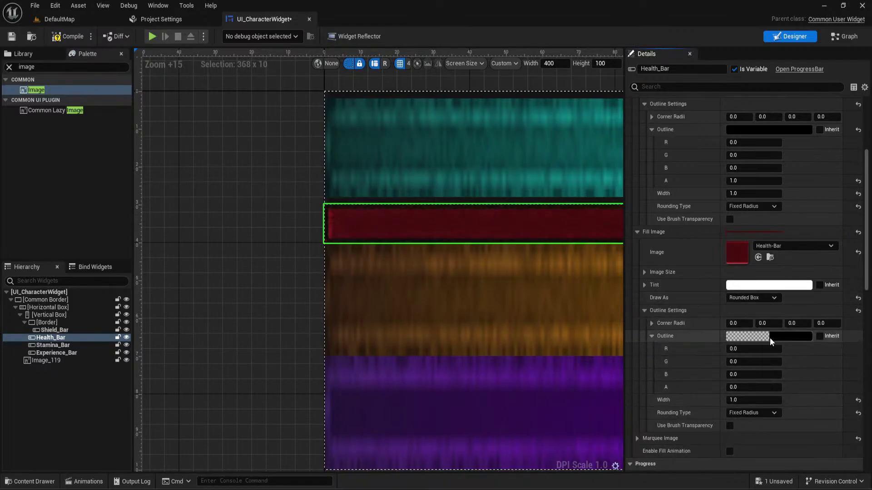
pyautogui.click(754, 387)
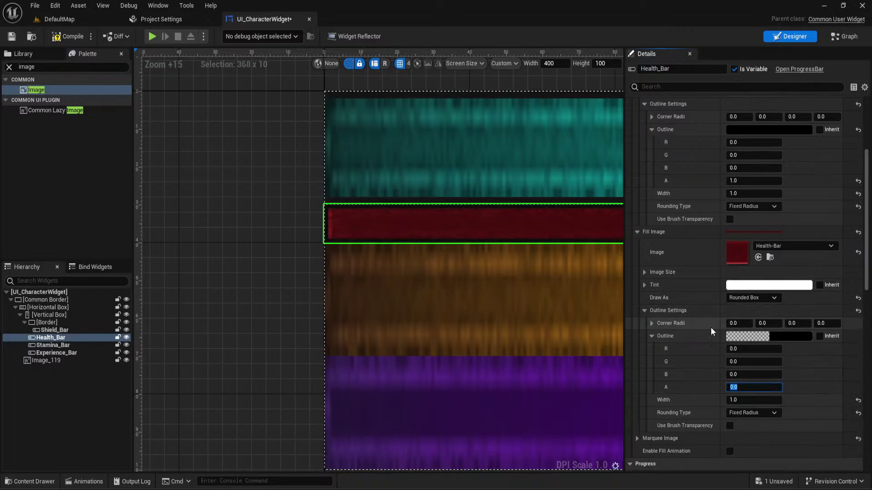
pyautogui.write('1')
pyautogui.press('Return')
# Examine Health_Bar's outlined edges and compare them with the neighbouring stamina and experience bars
pyautogui.moveTo(503, 274); pyautogui.dragTo(527, 276, button='right')
pyautogui.scroll(5, 544, 250)
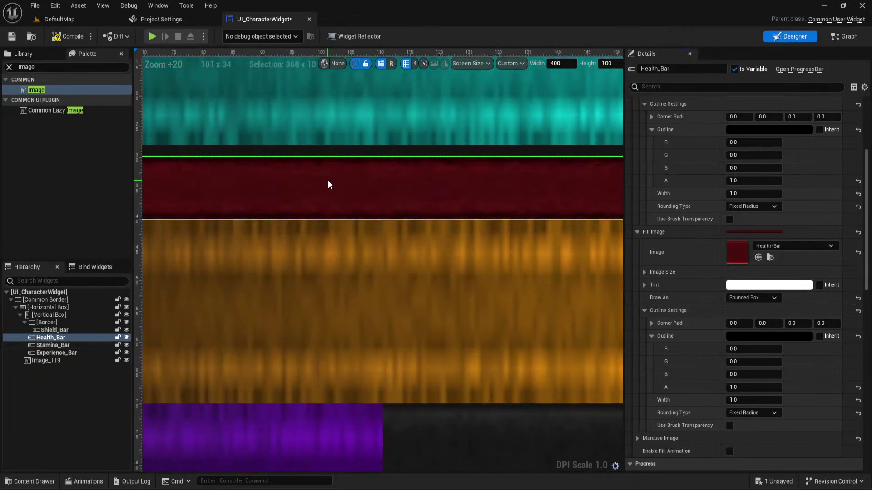
pyautogui.moveTo(328, 180); pyautogui.dragTo(394, 163, button='right')
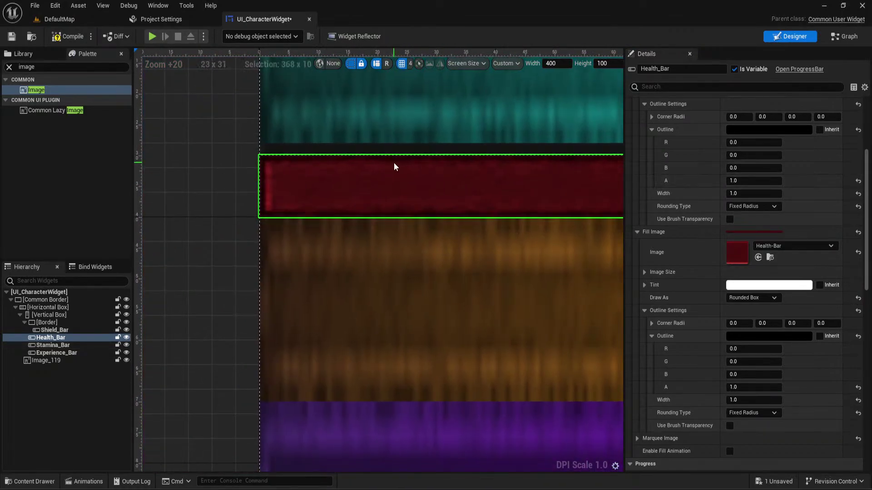
pyautogui.click(221, 169)
pyautogui.click(318, 203)
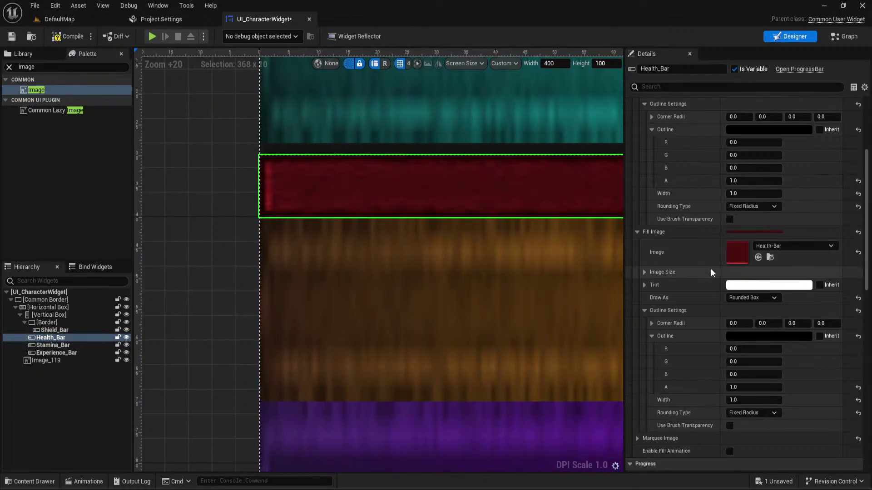
pyautogui.scroll(2, 712, 232)
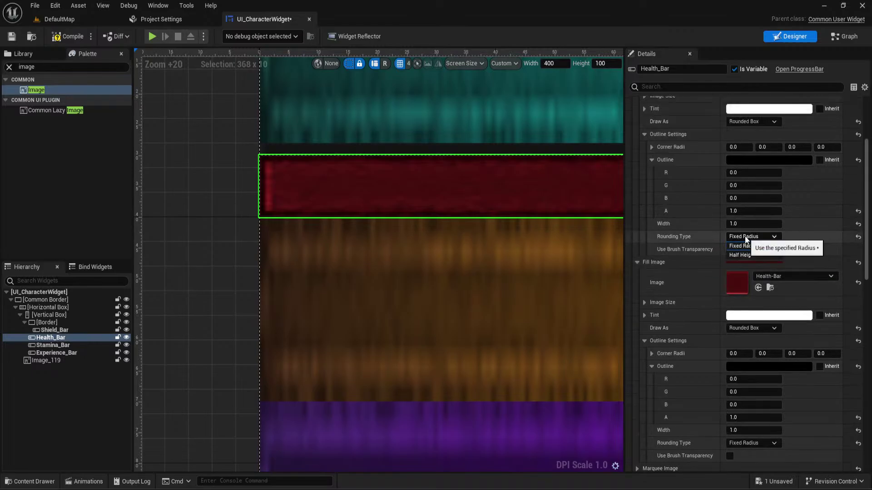
pyautogui.scroll(-6, 554, 231)
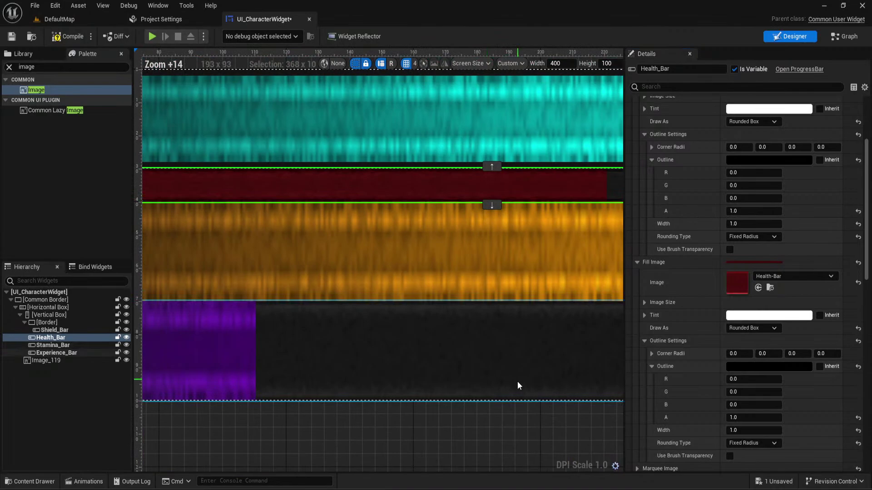
pyautogui.click(519, 385)
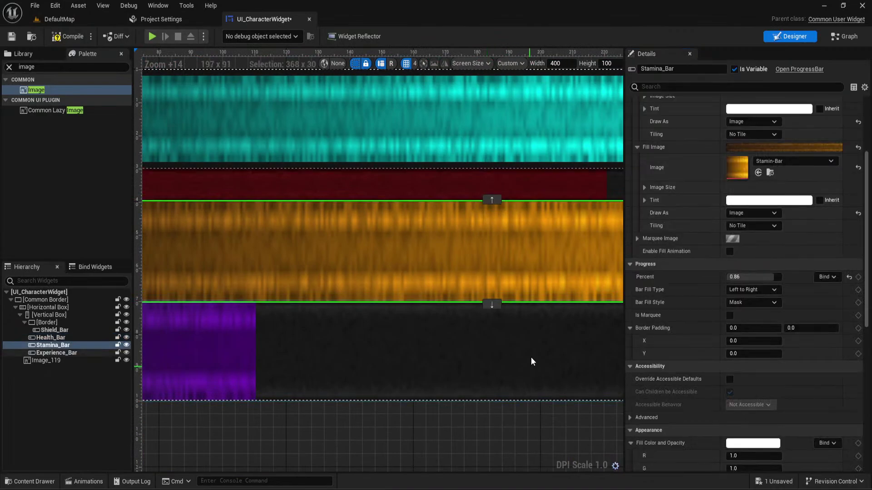
pyautogui.moveTo(530, 360); pyautogui.dragTo(317, 327, button='right')
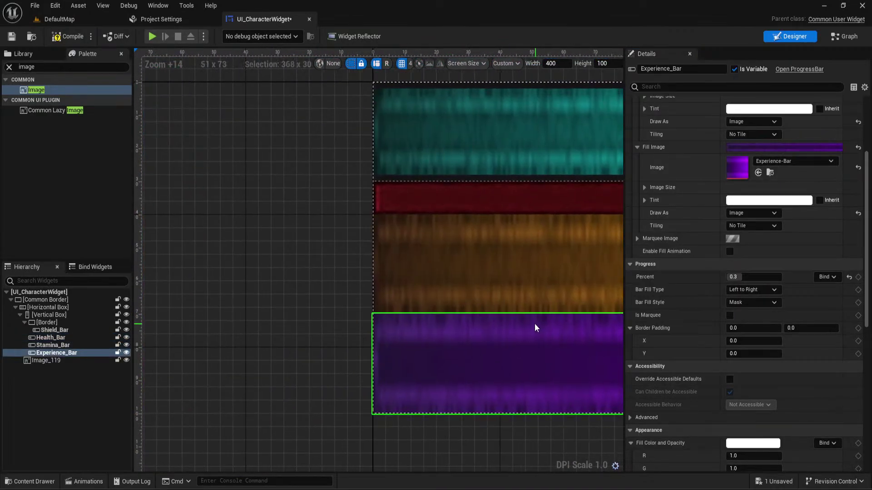
# Try to paste a copy of Health_Bar into the Border that holds Shield_Bar
pyautogui.click(53, 338)
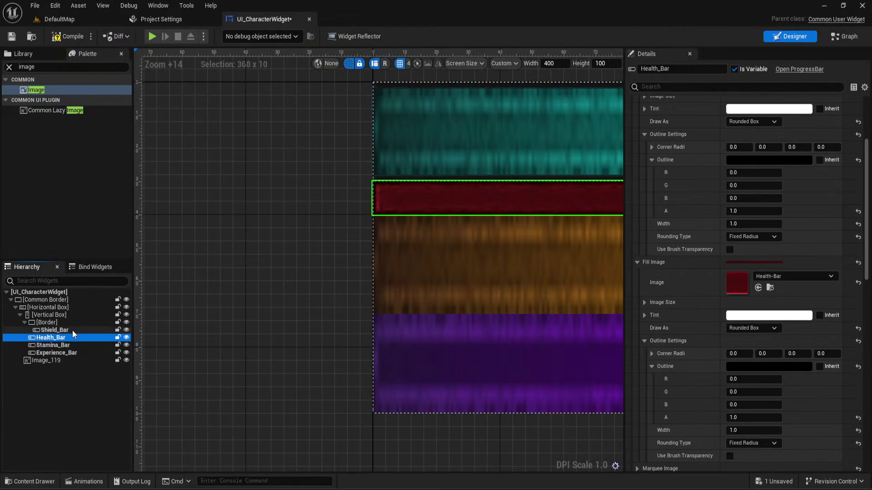
pyautogui.click(48, 322)
pyautogui.hotkey('ctrl', 'v')
pyautogui.click(535, 267)
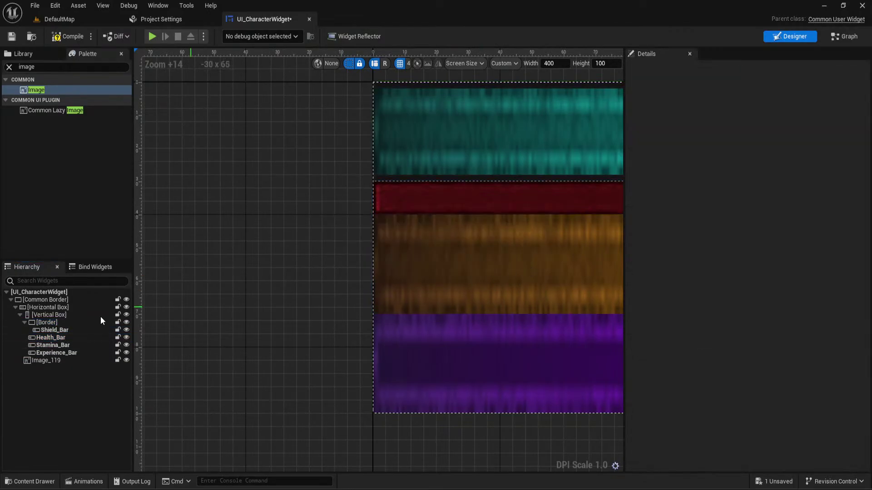
# Delete the Border containing Shield_Bar, along with Stamina_Bar and Experience_Bar
pyautogui.click(55, 323)
pyautogui.press('Delete')
pyautogui.click(50, 330)
pyautogui.keyDown('shift'); pyautogui.click(42, 337); pyautogui.keyUp('shift')
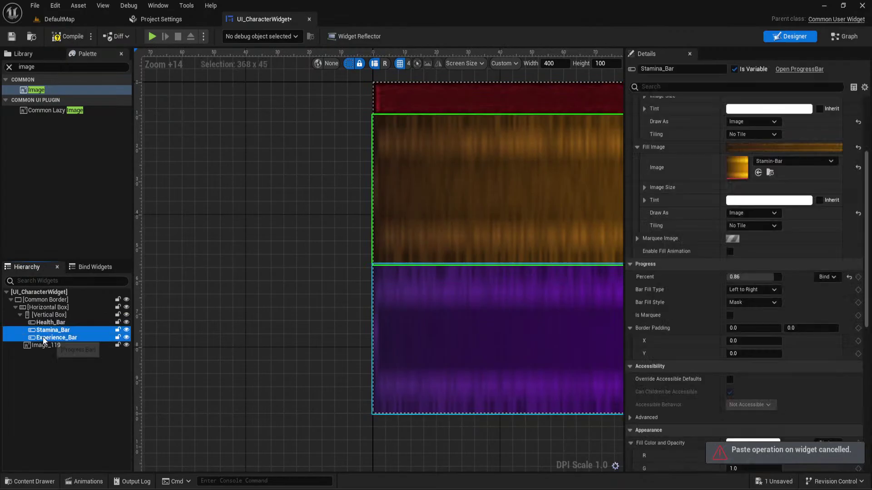
pyautogui.press('Delete')
# Duplicate Health_Bar three times and place the first copy above the original in the Vertical Box
pyautogui.click(67, 322)
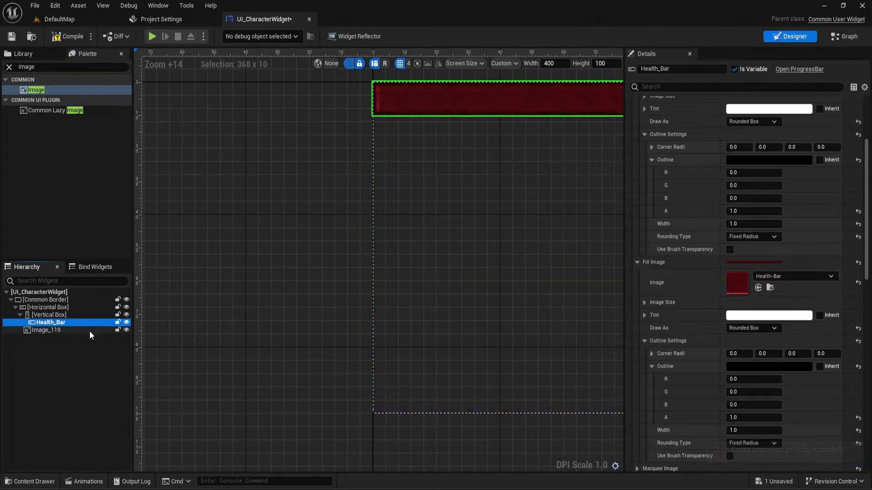
pyautogui.hotkey('ctrl', 'd')
pyautogui.hotkey('ctrl', 'd')
pyautogui.hotkey('ctrl', 'd')
pyautogui.moveTo(51, 332); pyautogui.dragTo(50, 322)
# Rename Health_Bar_1 as Shield_Bar and Health_Bar_2 as Stamina_Bar
pyautogui.press('Return')
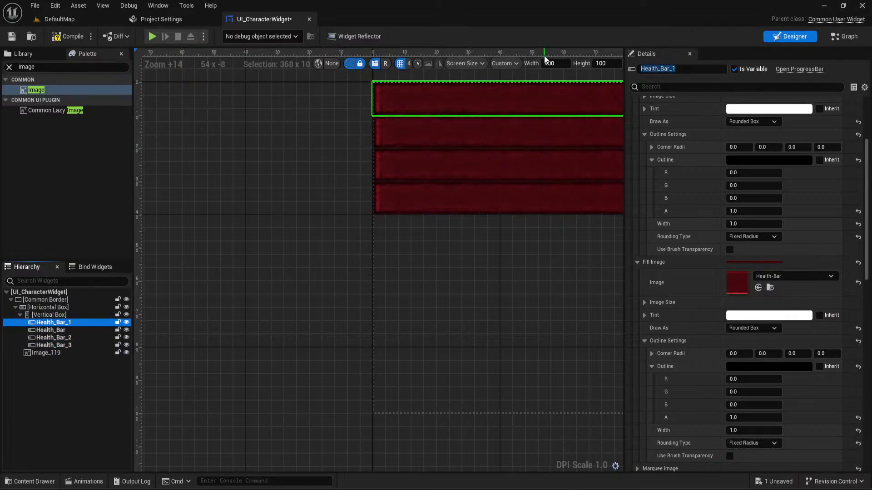
pyautogui.click(686, 69)
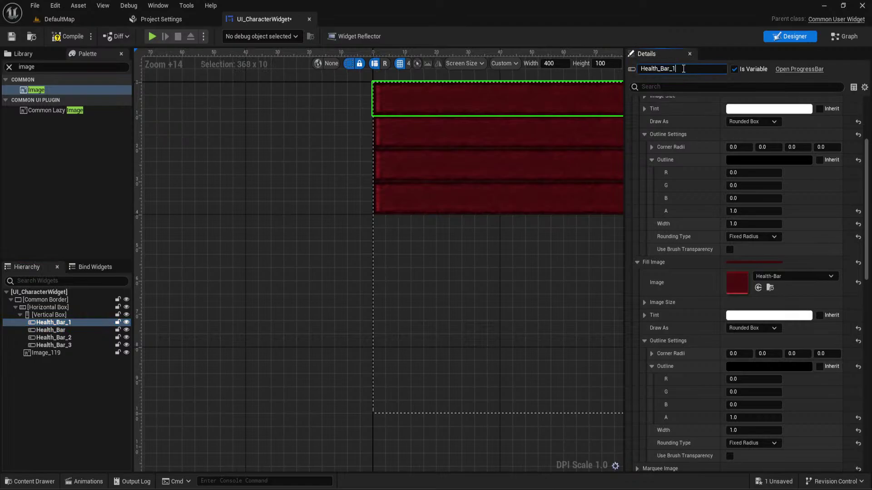
pyautogui.moveTo(684, 69); pyautogui.dragTo(619, 62)
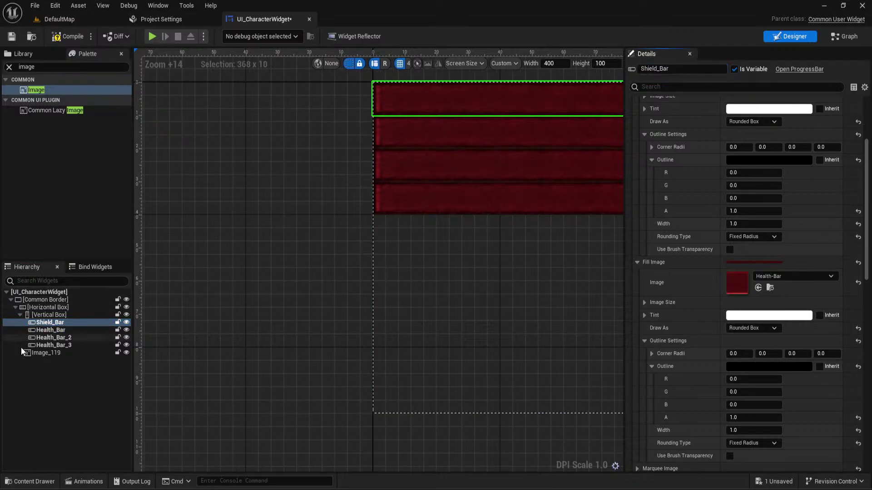
pyautogui.click(50, 337)
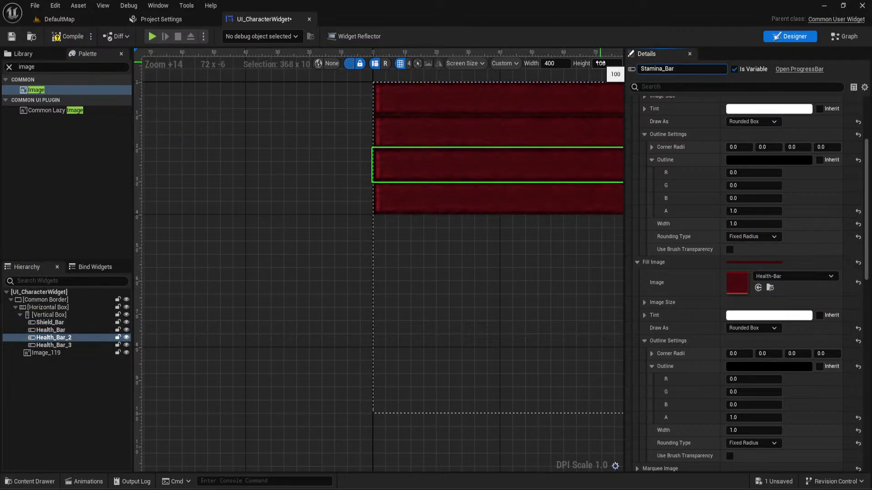
pyautogui.press('Return')
# Rename Health_Bar_3 as Experience_Bar
pyautogui.click(51, 345)
pyautogui.click(684, 71)
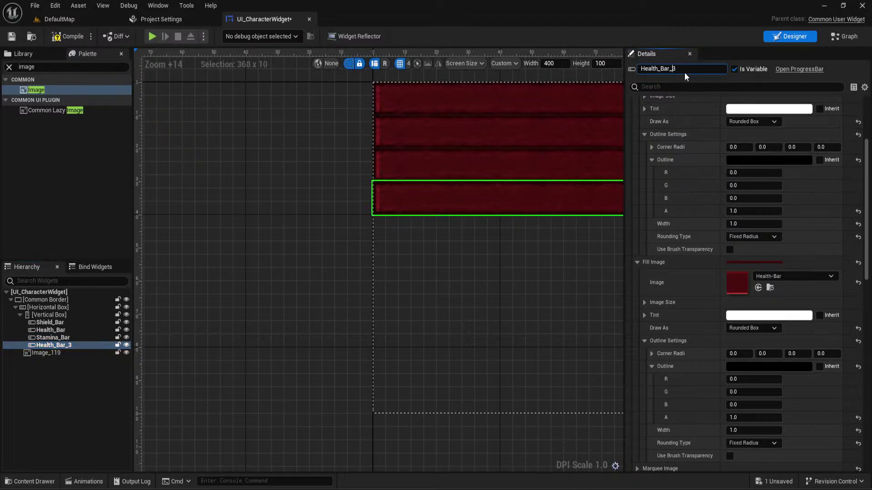
pyautogui.write('Experienbc')
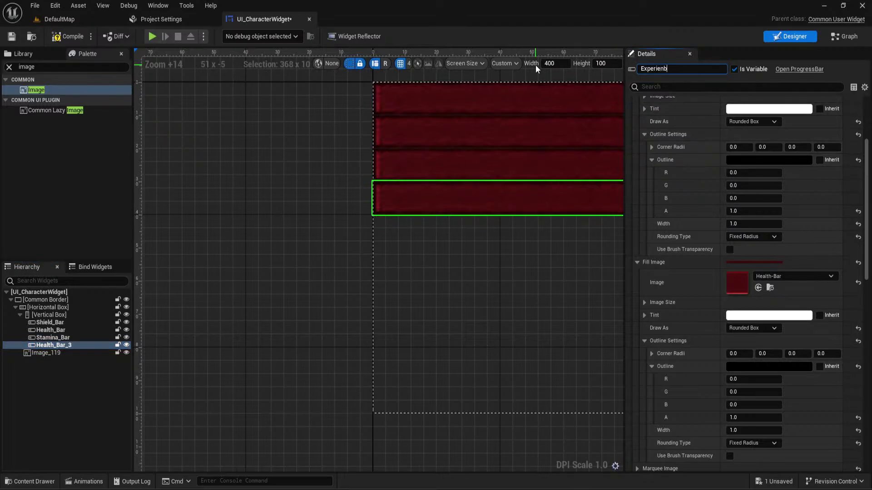
pyautogui.press('BackSpace')
pyautogui.press('BackSpace')
pyautogui.write('ceBa_')
pyautogui.click(287, 172)
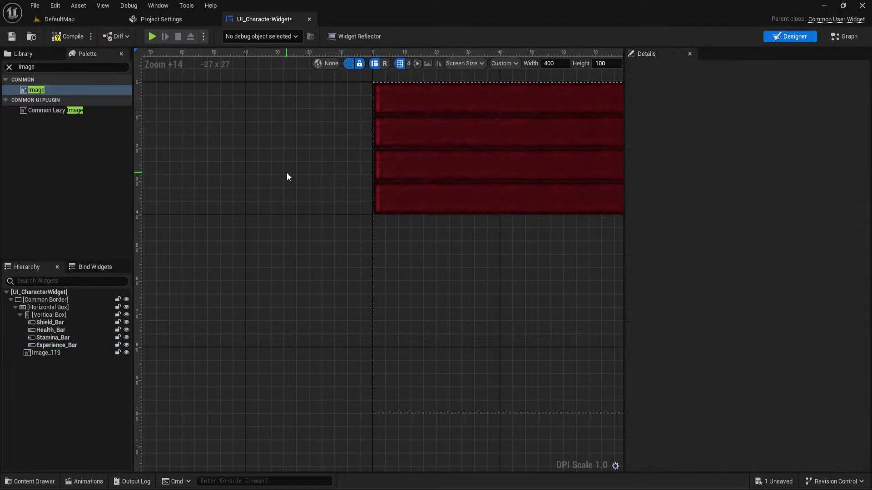
# Set the slot size of all four progress bars to Fill so they share the Vertical Box's height
pyautogui.click(428, 195)
pyautogui.keyDown('ctrl'); pyautogui.click(411, 164); pyautogui.keyUp('ctrl')
pyautogui.keyDown('ctrl'); pyautogui.click(409, 135); pyautogui.keyUp('ctrl')
pyautogui.keyDown('ctrl'); pyautogui.click(408, 98); pyautogui.keyUp('ctrl')
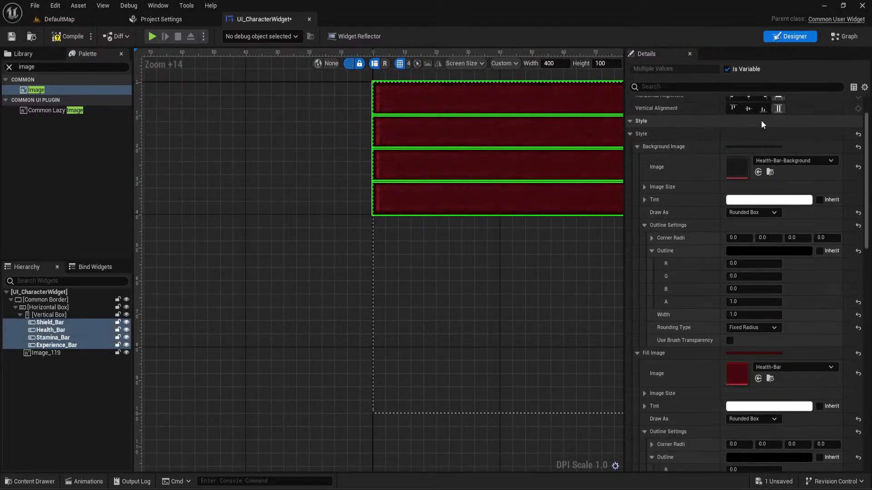
pyautogui.click(756, 128)
pyautogui.click(291, 193)
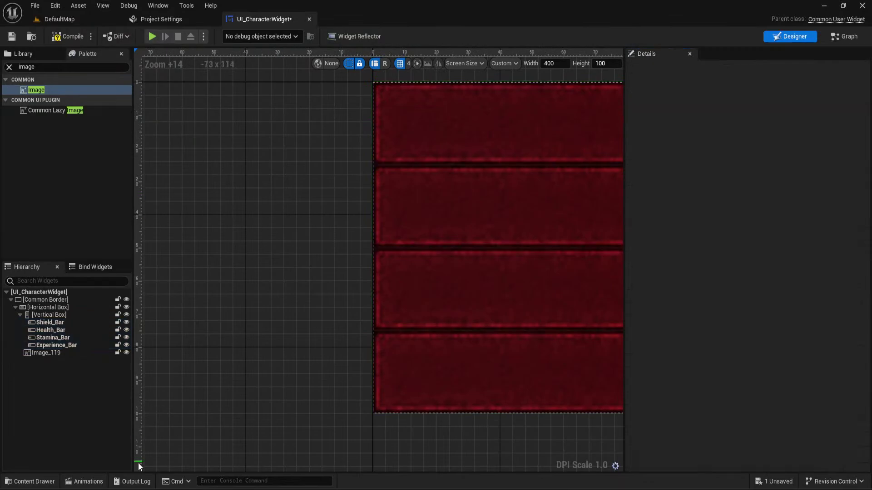
# Assign the Shield-Bar texture to Shield_Bar's Fill Image
pyautogui.click(32, 482)
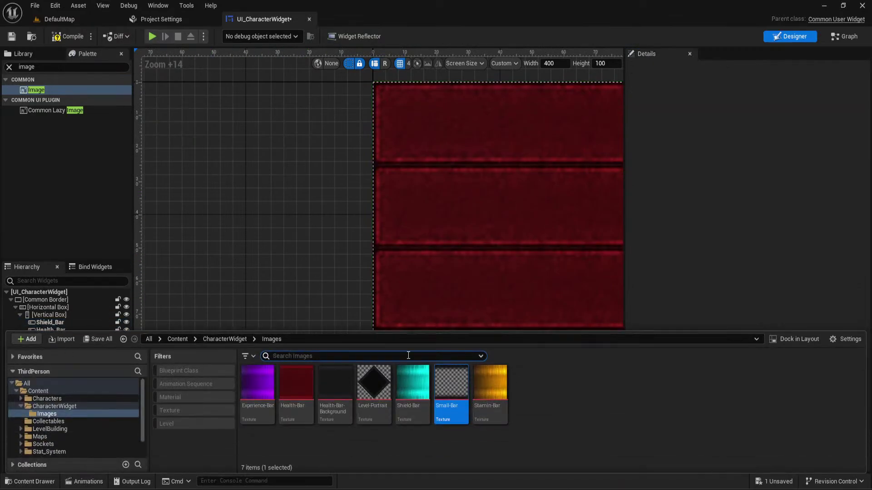
pyautogui.click(420, 159)
pyautogui.hotkey('ctrl', 'space')
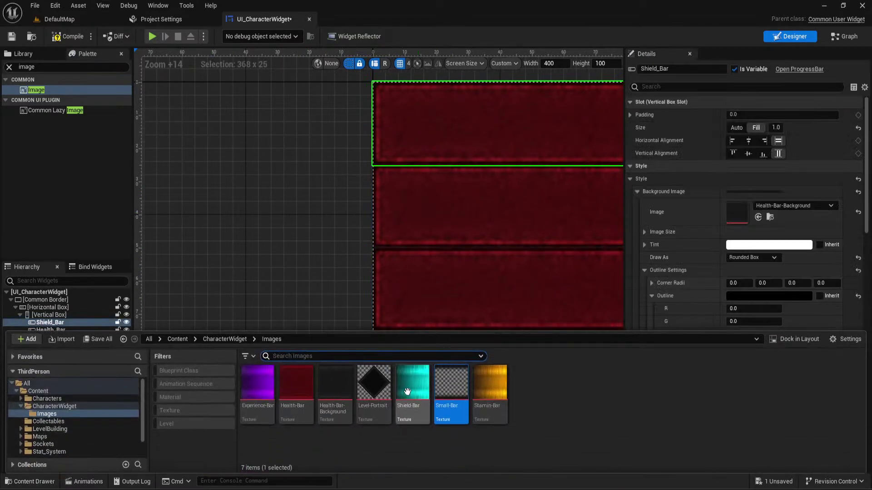
pyautogui.click(407, 391)
pyautogui.scroll(-5, 715, 238)
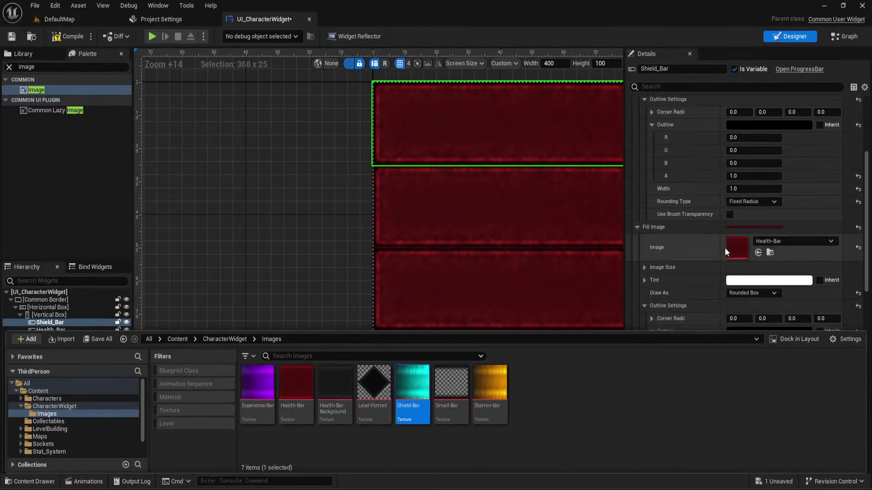
pyautogui.click(757, 252)
# Assign the Stamin-Bar texture to Stamina_Bar's Fill Image
pyautogui.click(484, 308)
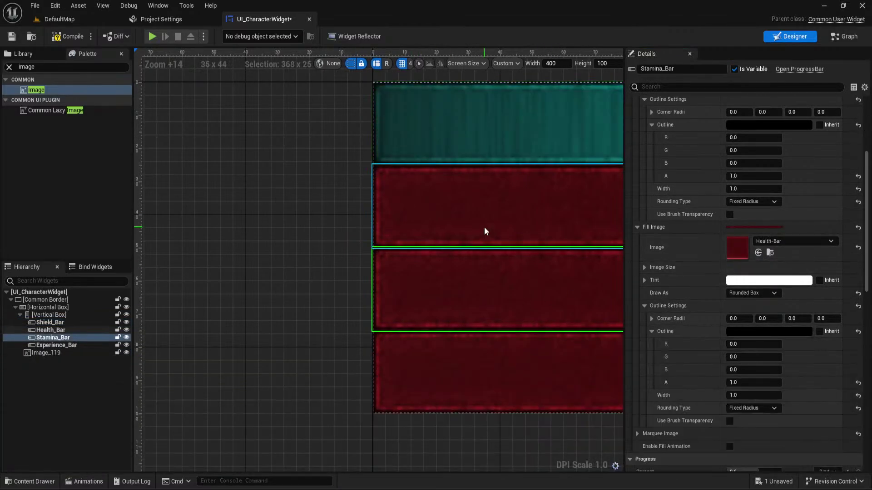
pyautogui.hotkey('ctrl', 'space')
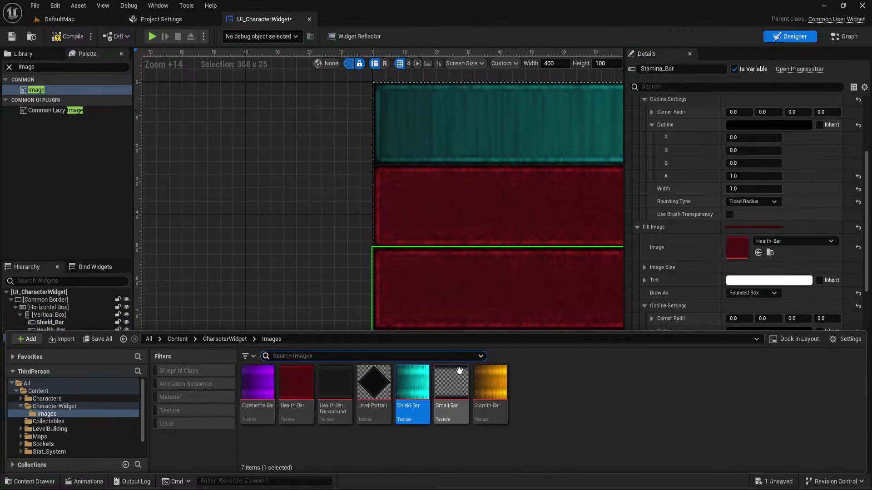
pyautogui.click(491, 382)
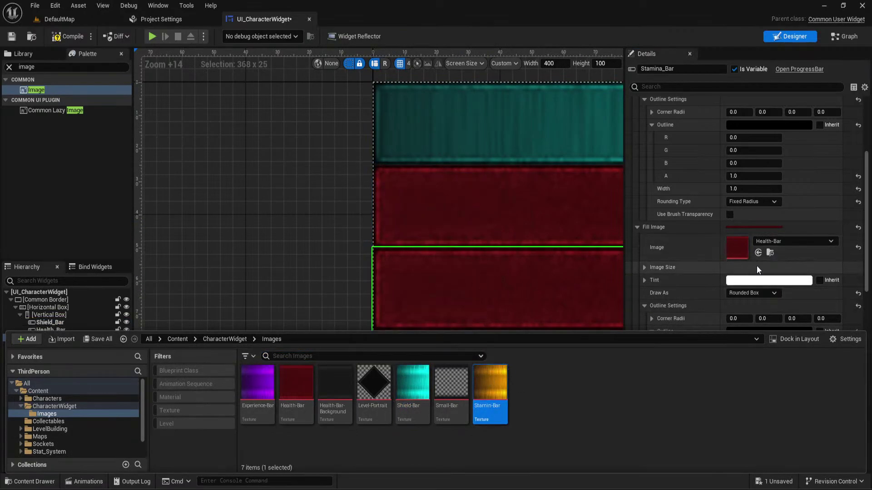
pyautogui.click(758, 252)
# Assign the Experience-Bar texture to Experience_Bar's Fill Image
pyautogui.click(471, 356)
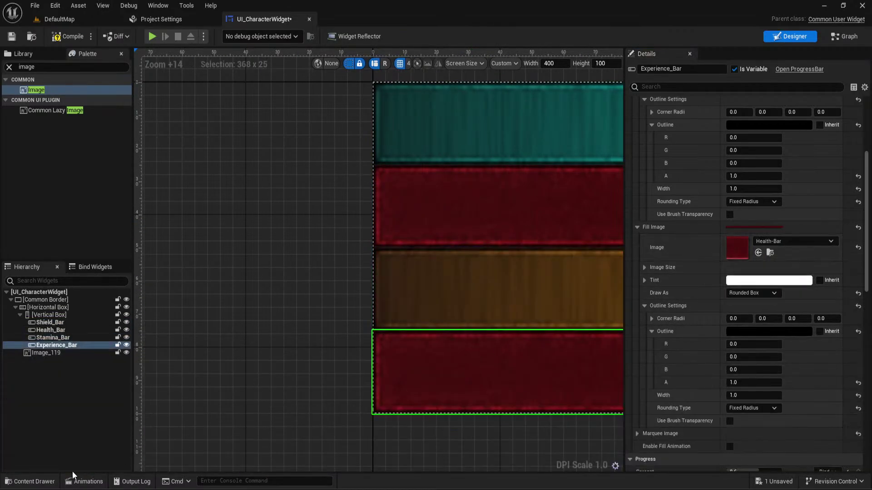
pyautogui.click(19, 480)
pyautogui.click(257, 391)
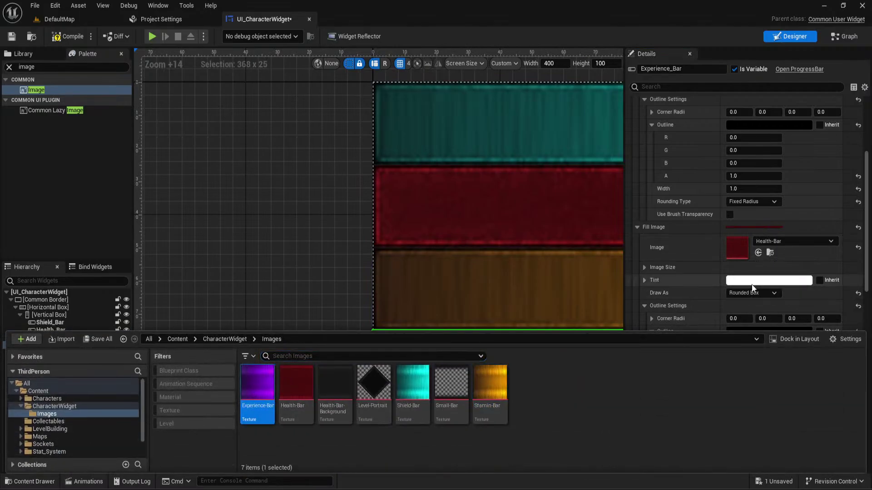
pyautogui.click(759, 253)
pyautogui.click(277, 264)
# Move Image_119 ahead of the Vertical Box inside the Horizontal Box and check the bars along their length
pyautogui.scroll(-10, 290, 273)
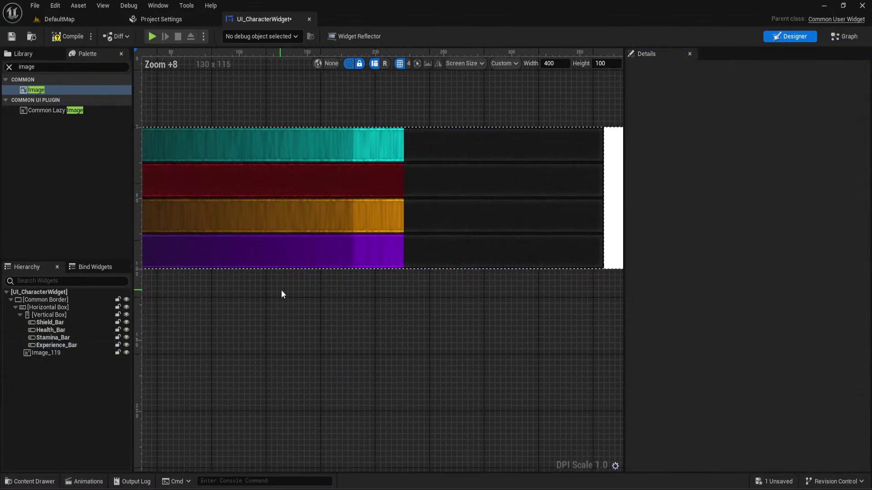
pyautogui.scroll(-2, 298, 296)
pyautogui.moveTo(241, 321); pyautogui.dragTo(360, 328, button='right')
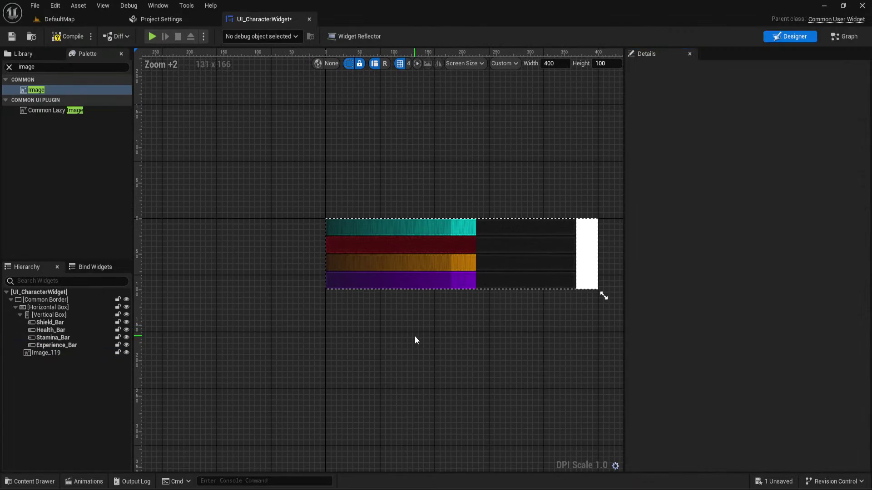
pyautogui.click(374, 251)
pyautogui.moveTo(34, 353); pyautogui.dragTo(88, 319)
pyautogui.click(254, 317)
pyautogui.scroll(12, 459, 323)
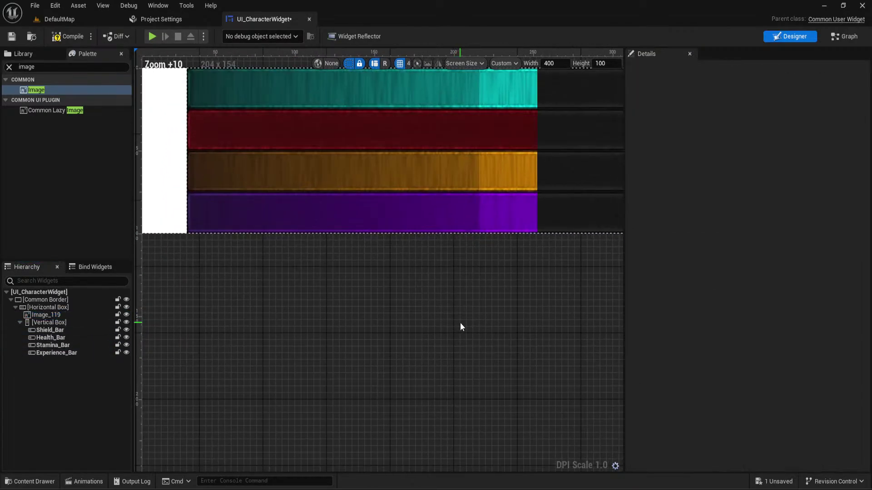
pyautogui.moveTo(460, 322); pyautogui.dragTo(188, 338, button='right')
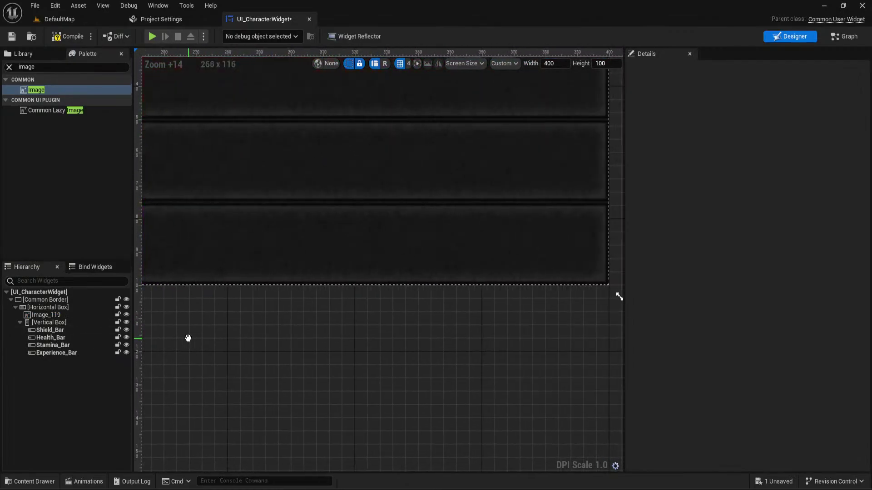
# Compare the gaps and edges of the four bars with the reference picture image.png
pyautogui.click(647, 480)
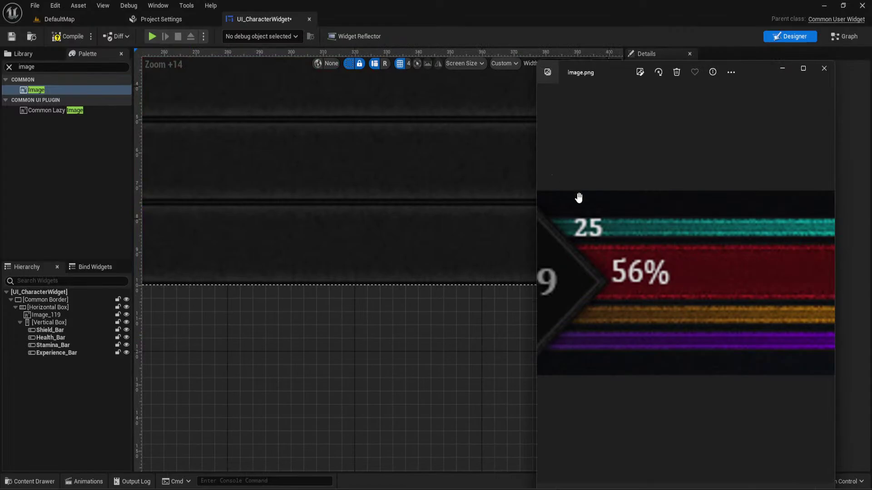
pyautogui.moveTo(685, 286); pyautogui.dragTo(465, 274)
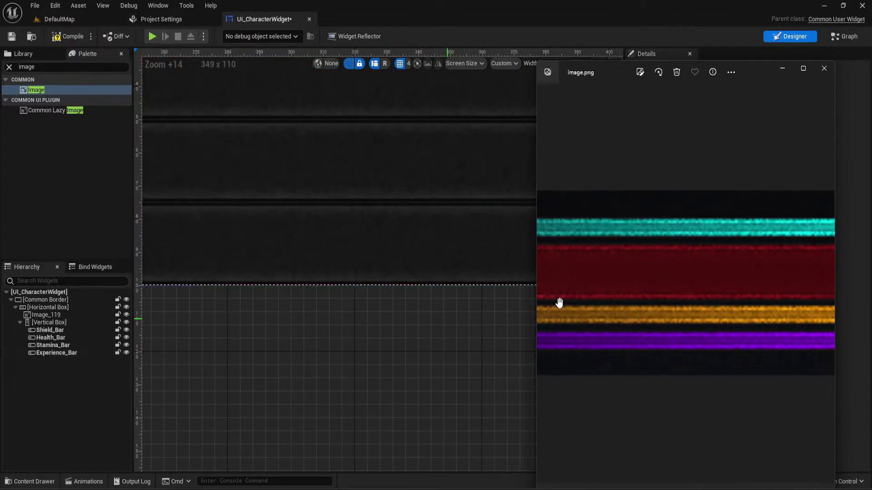
pyautogui.click(415, 313)
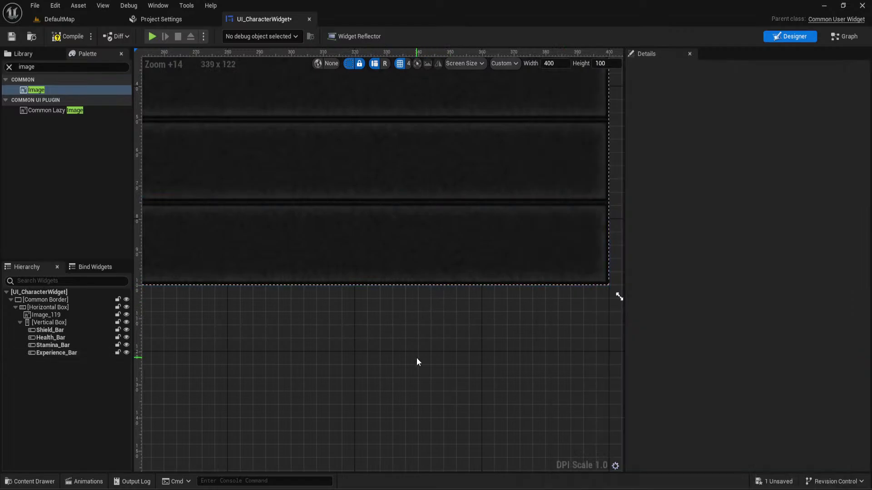
pyautogui.moveTo(402, 306); pyautogui.dragTo(391, 377, button='right')
pyautogui.scroll(-2, 384, 257)
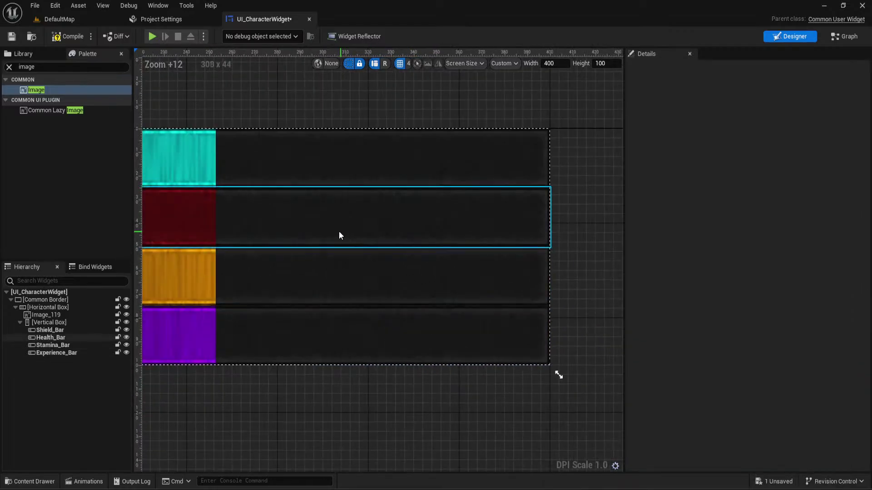
pyautogui.moveTo(340, 234); pyautogui.dragTo(692, 212, button='right')
pyautogui.moveTo(424, 195); pyautogui.dragTo(401, 206, button='right')
pyautogui.scroll(-2, 519, 199)
# Examine the fill edges of the stamina and experience bars closely, then inspect the source picture Health-Bar.png
pyautogui.click(509, 253)
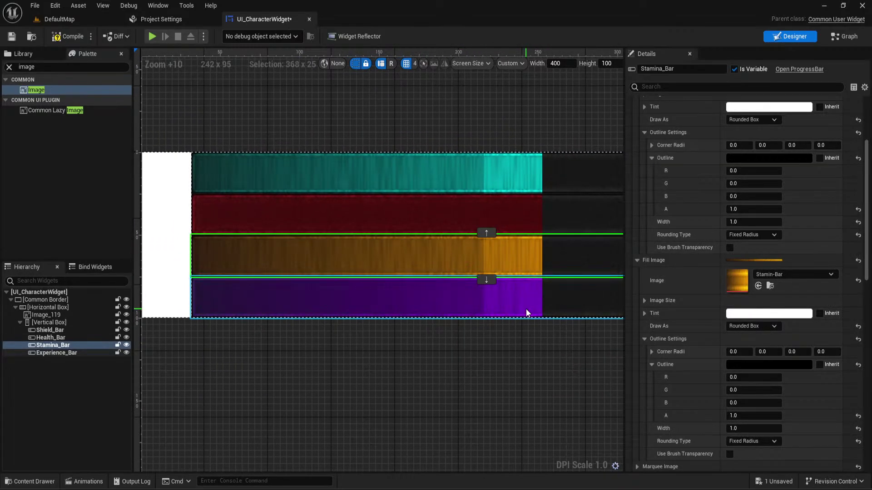
pyautogui.scroll(7, 459, 274)
pyautogui.click(482, 393)
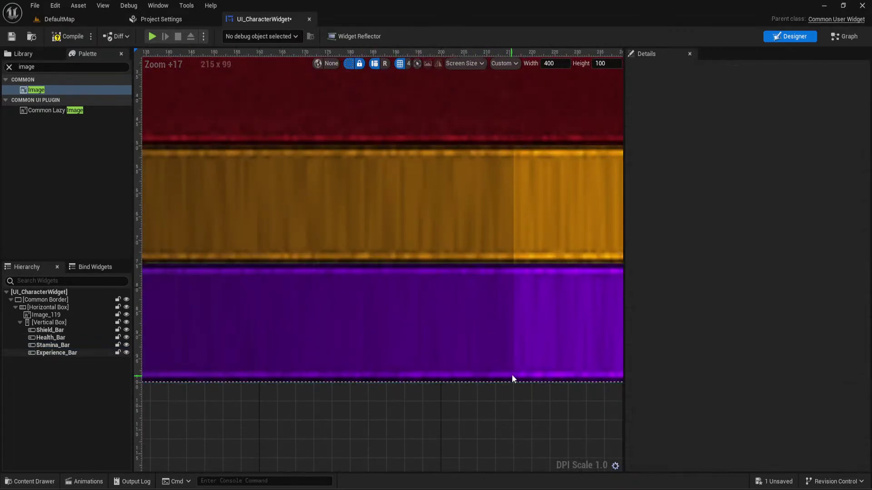
pyautogui.moveTo(501, 129); pyautogui.dragTo(461, 294, button='right')
pyautogui.scroll(-11, 463, 293)
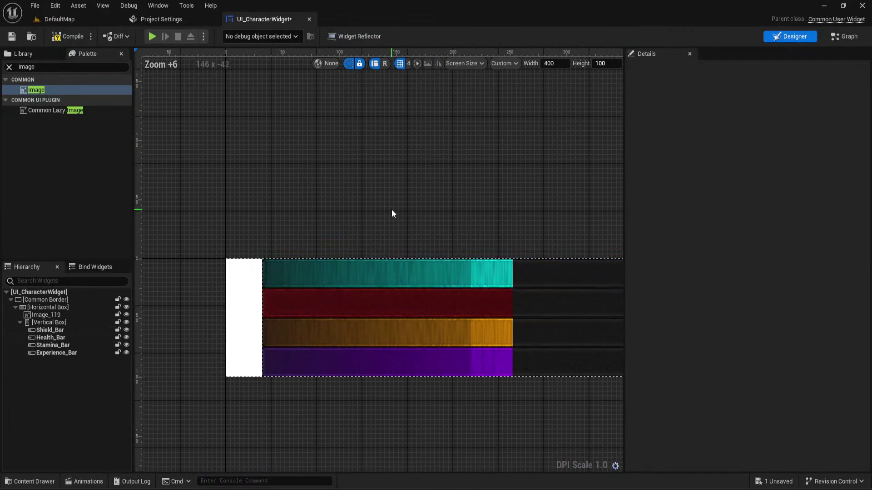
pyautogui.moveTo(393, 214); pyautogui.dragTo(385, 159, button='right')
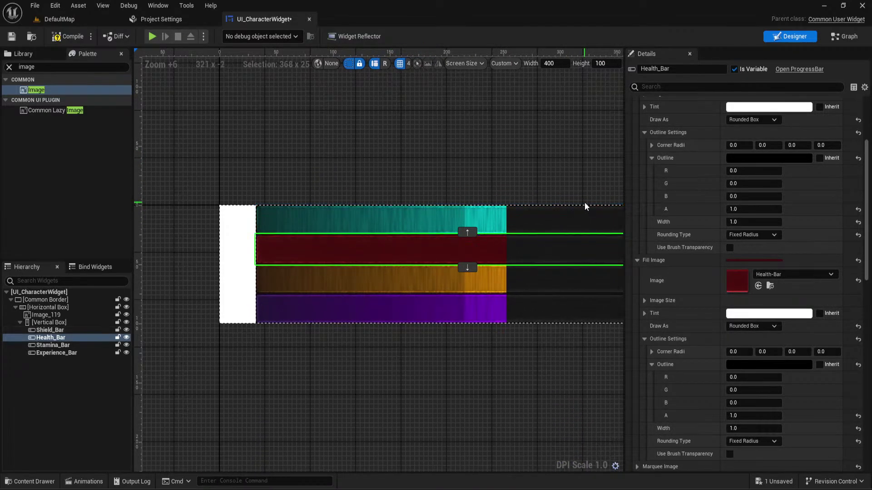
pyautogui.scroll(5, 699, 239)
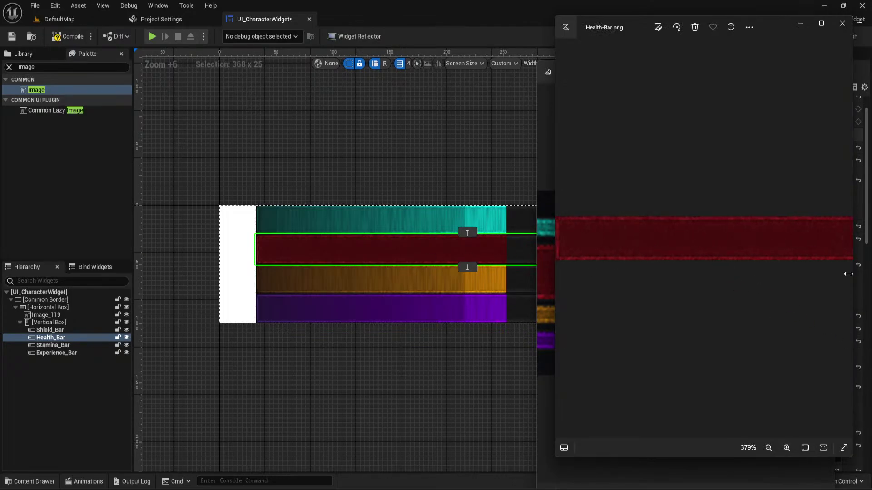
# Recheck all four bars and Experience_Bar's outline settings, then run the pending autosave immediately
pyautogui.click(476, 339)
pyautogui.scroll(-6, 473, 333)
pyautogui.scroll(10, 466, 393)
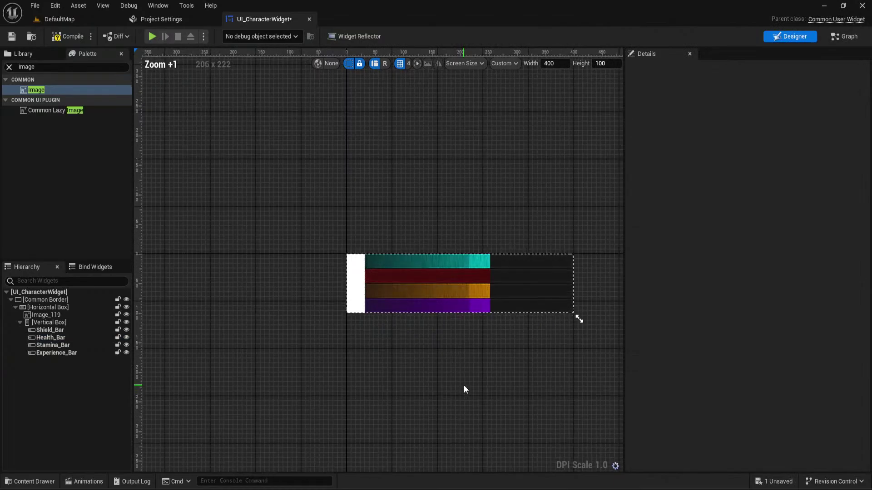
pyautogui.click(484, 246)
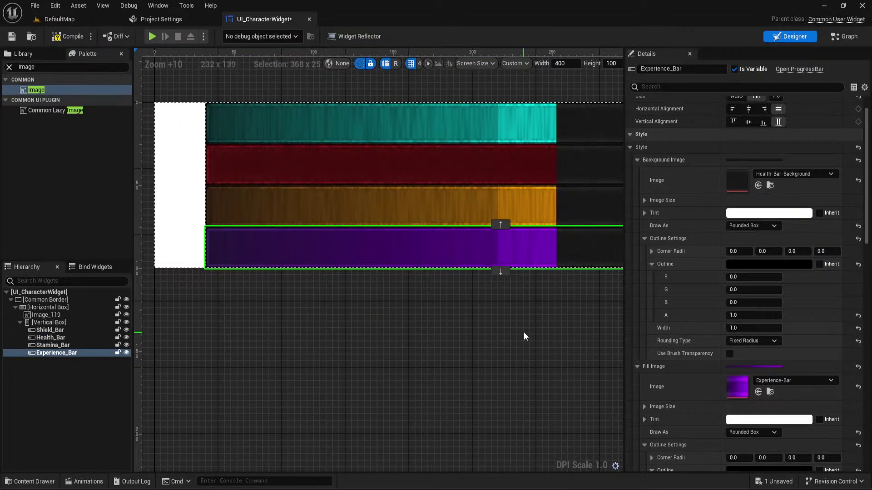
pyautogui.scroll(-3, 705, 229)
pyautogui.scroll(-2, 704, 230)
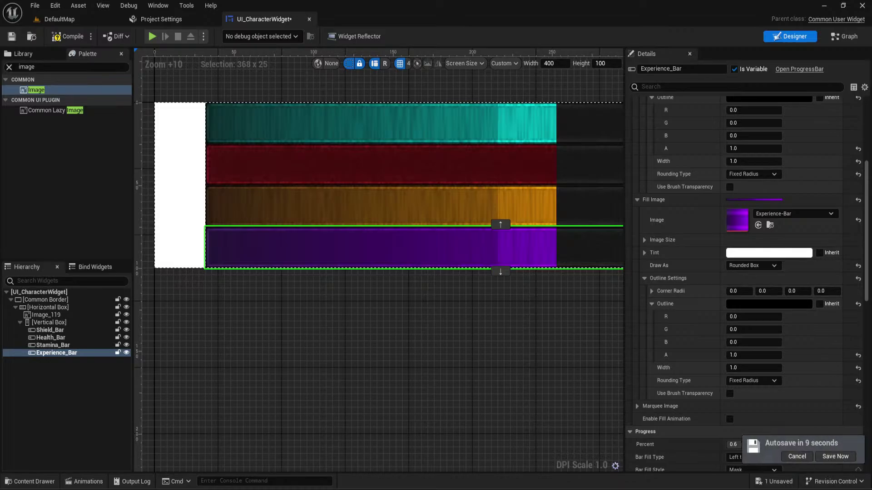
pyautogui.click(835, 455)
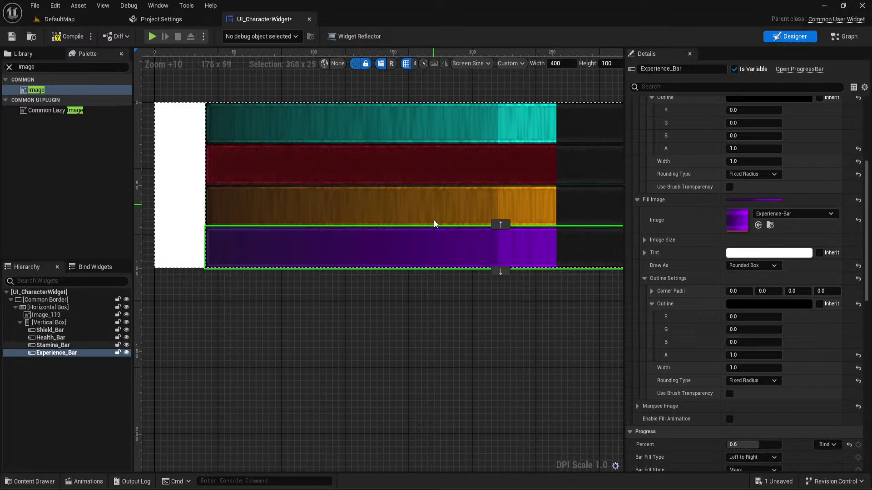
# Set the Fill Image outline width to 3.0 for the shield, health, stamina and experience bars together
pyautogui.keyDown('ctrl'); pyautogui.click(429, 208); pyautogui.keyUp('ctrl')
pyautogui.keyDown('ctrl'); pyautogui.click(429, 163); pyautogui.keyUp('ctrl')
pyautogui.keyDown('ctrl'); pyautogui.click(429, 119); pyautogui.keyUp('ctrl')
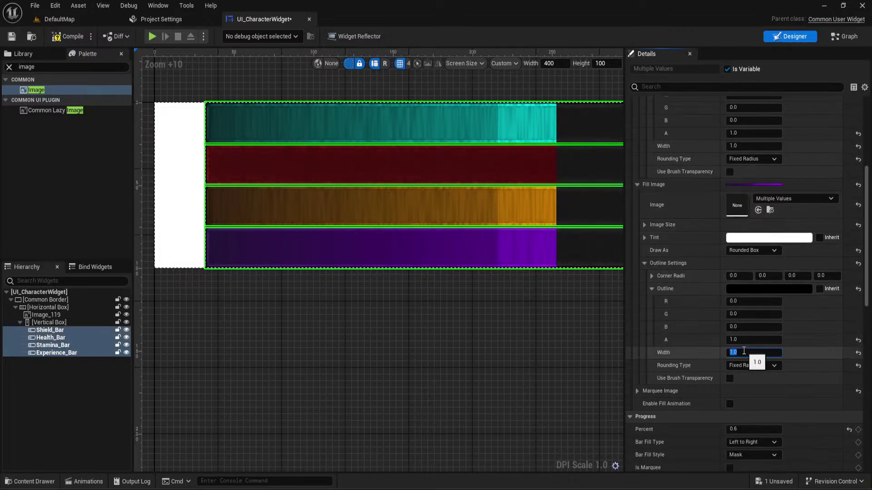
pyautogui.write('2')
pyautogui.press('Return')
# Inspect the fill outlines along the full length of the four bars, including where the fill ends
pyautogui.click(490, 298)
pyautogui.moveTo(489, 298); pyautogui.dragTo(556, 292, button='right')
pyautogui.scroll(4, 556, 292)
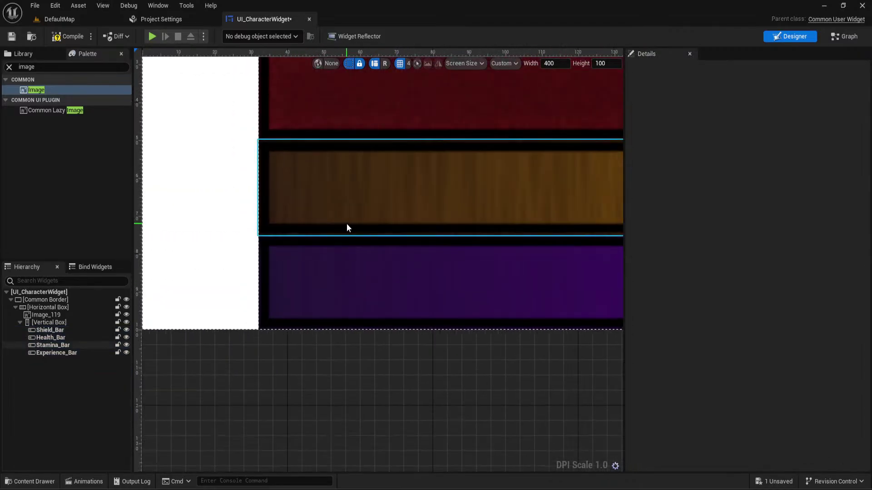
pyautogui.scroll(-2, 354, 230)
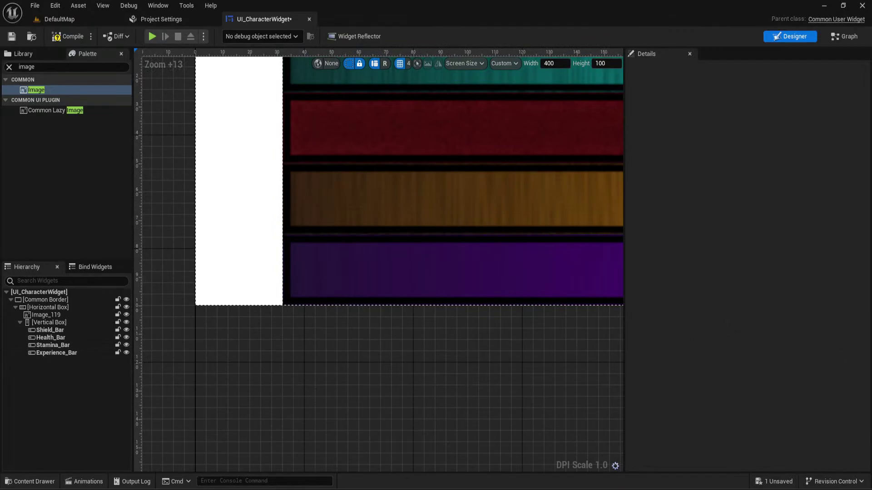
pyautogui.moveTo(611, 338); pyautogui.dragTo(397, 344, button='right')
pyautogui.scroll(-3, 530, 331)
pyautogui.moveTo(529, 331); pyautogui.dragTo(379, 350, button='right')
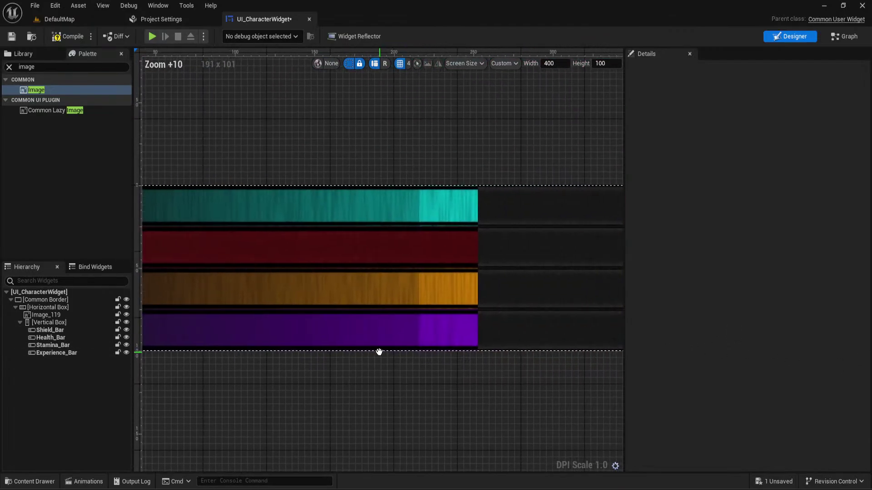
pyautogui.scroll(3, 499, 344)
pyautogui.scroll(-3, 499, 342)
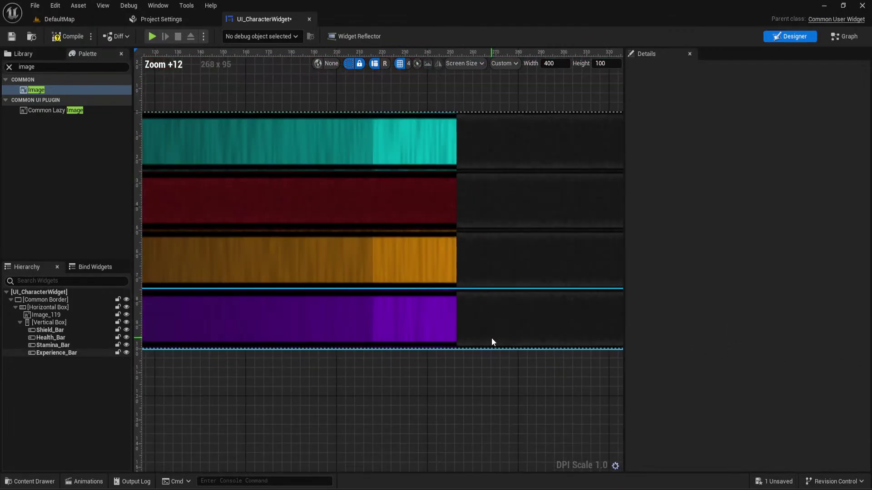
# Open the Health-Bar-Background texture used by Shield_Bar's Background Image, inspect it and close it
pyautogui.click(430, 216)
pyautogui.scroll(5, 709, 265)
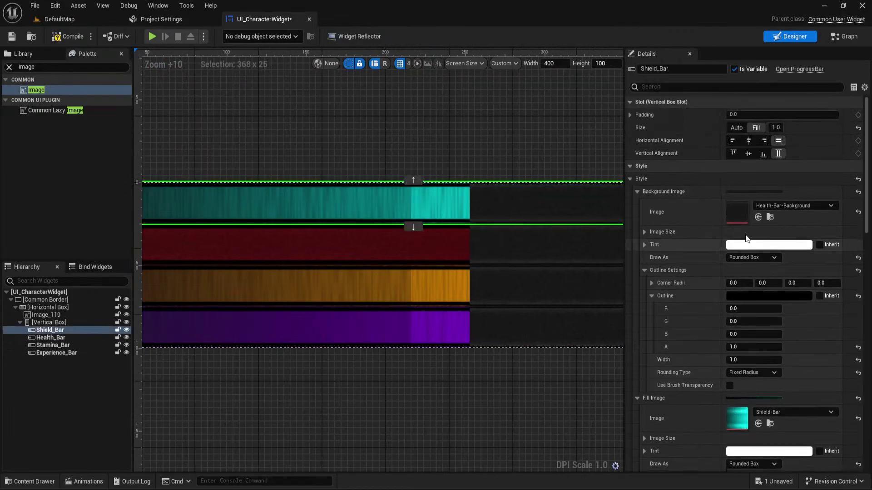
pyautogui.click(770, 217)
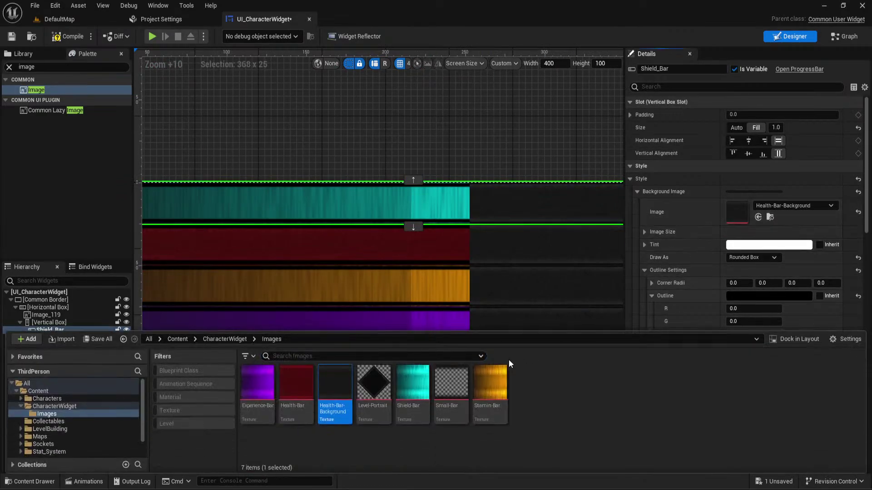
pyautogui.doubleClick(335, 390)
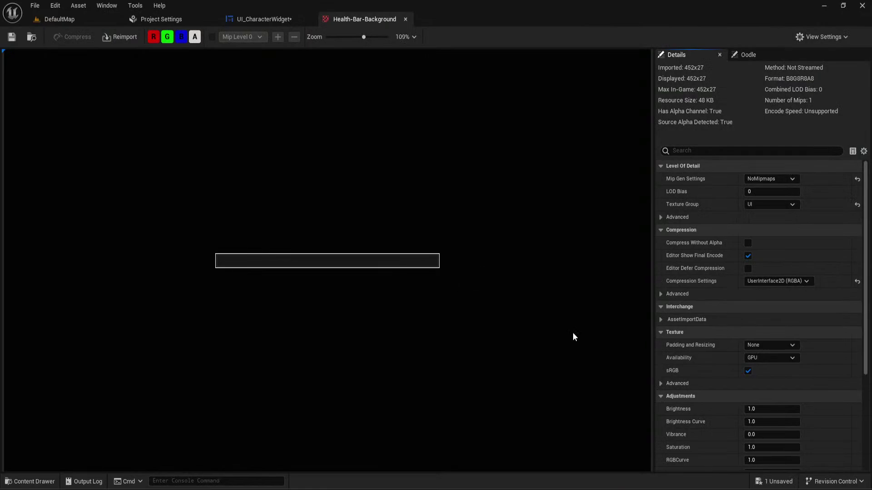
pyautogui.click(406, 19)
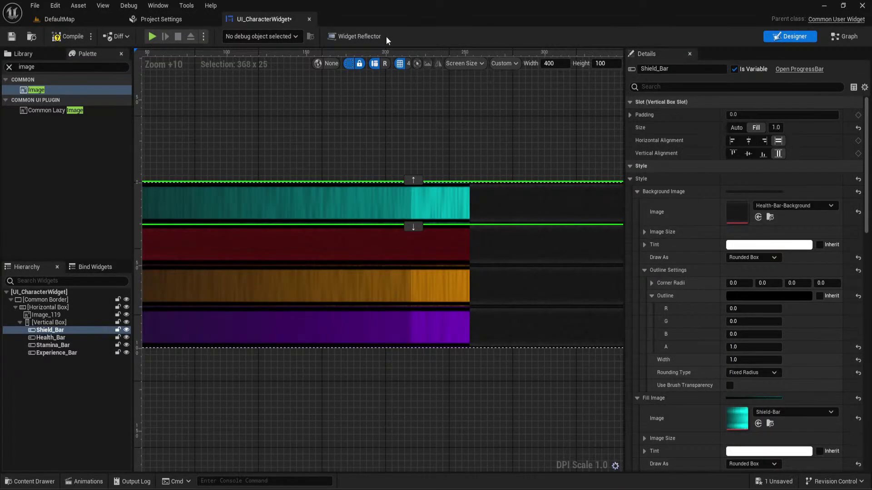
# Change the Background Image's Draw As mode to Image for all four bars together
pyautogui.keyDown('ctrl'); pyautogui.click(451, 245); pyautogui.keyUp('ctrl')
pyautogui.keyDown('ctrl'); pyautogui.click(434, 283); pyautogui.keyUp('ctrl')
pyautogui.keyDown('ctrl'); pyautogui.click(456, 315); pyautogui.keyUp('ctrl')
pyautogui.click(748, 258)
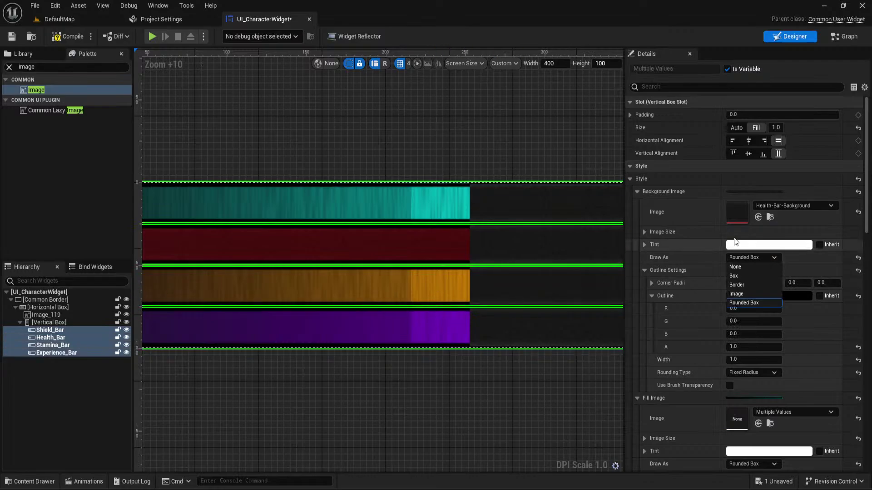
pyautogui.click(740, 287)
pyautogui.click(560, 141)
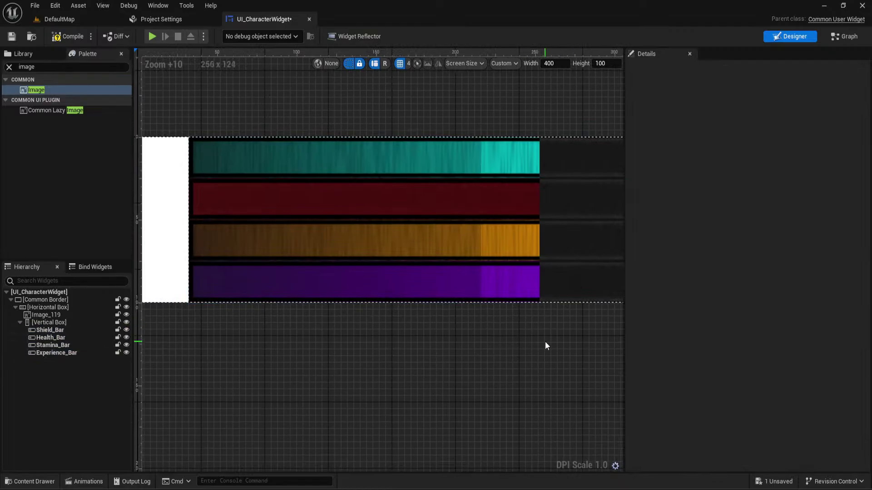
# Review the shared style settings of the four bars and examine their unfilled ends
pyautogui.click(505, 273)
pyautogui.keyDown('ctrl'); pyautogui.click(503, 241); pyautogui.keyUp('ctrl')
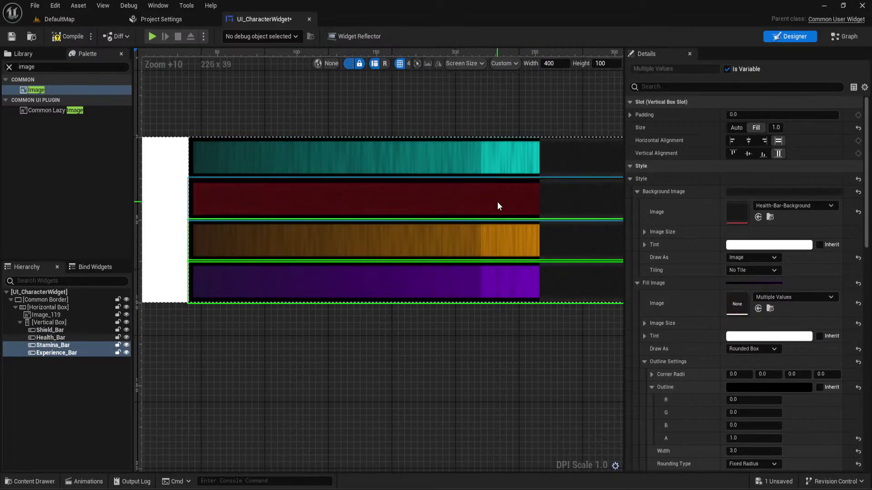
pyautogui.keyDown('ctrl'); pyautogui.click(497, 202); pyautogui.keyUp('ctrl')
pyautogui.keyDown('ctrl'); pyautogui.click(537, 149); pyautogui.keyUp('ctrl')
pyautogui.click(560, 349)
pyautogui.moveTo(560, 349); pyautogui.dragTo(327, 352, button='right')
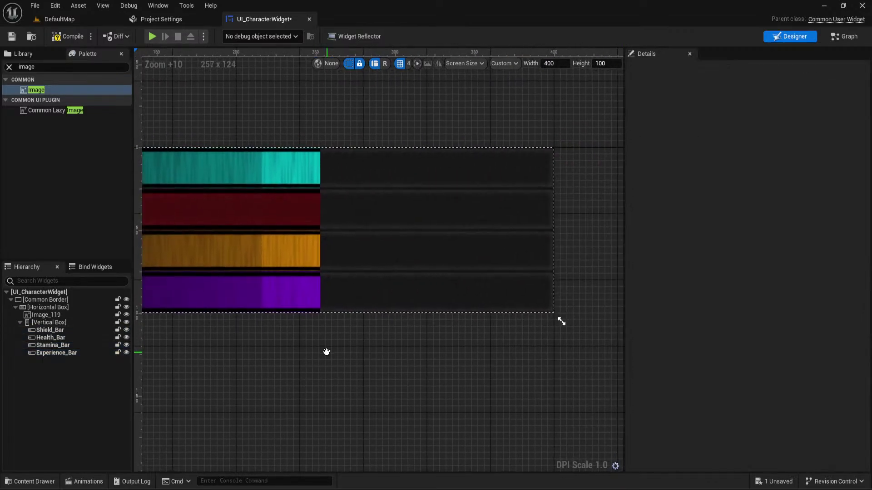
# Bring up image.png beside the widget and compare its bar heights, gaps and level diamond with the design
pyautogui.moveTo(636, 489)
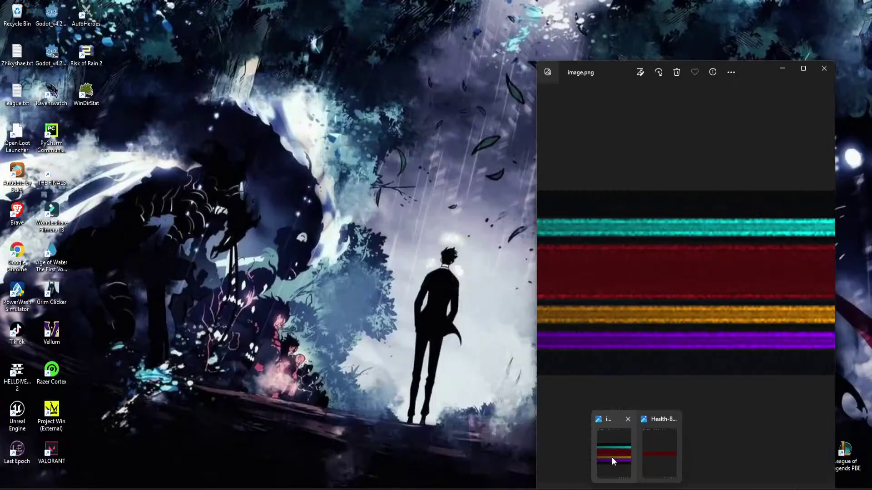
pyautogui.click(611, 456)
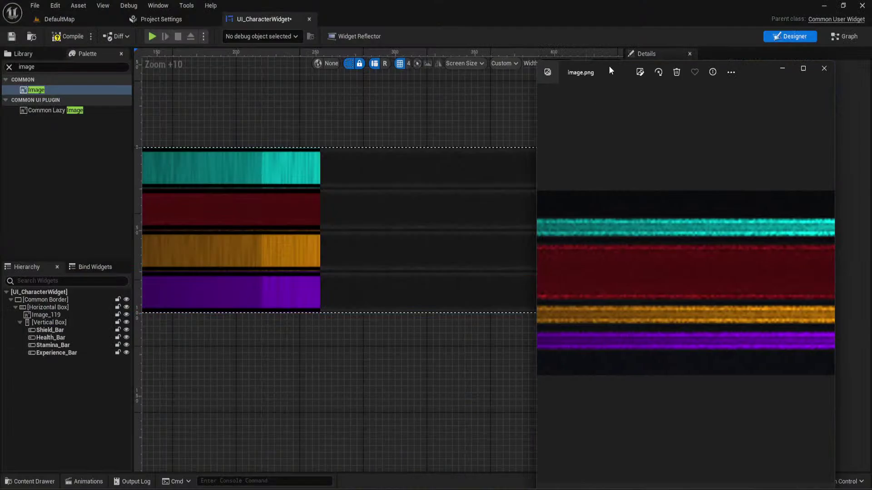
pyautogui.moveTo(609, 70); pyautogui.dragTo(609, 15)
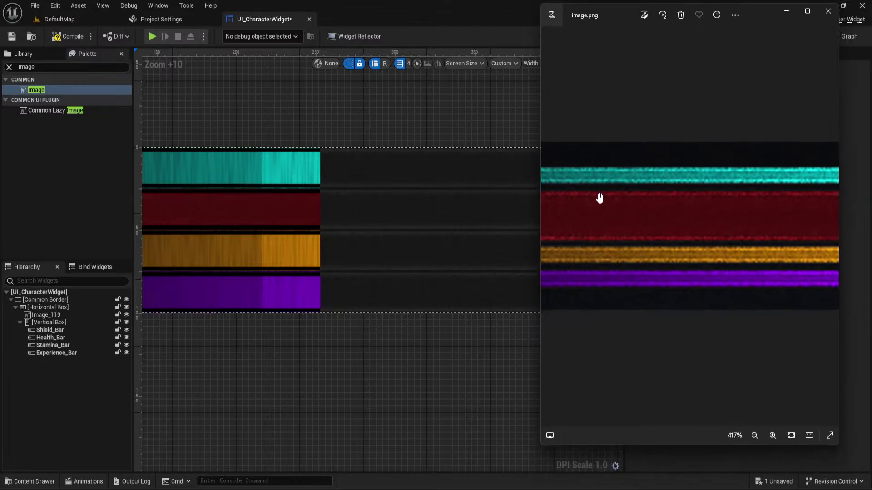
pyautogui.scroll(-2, 601, 172)
pyautogui.scroll(3, 601, 172)
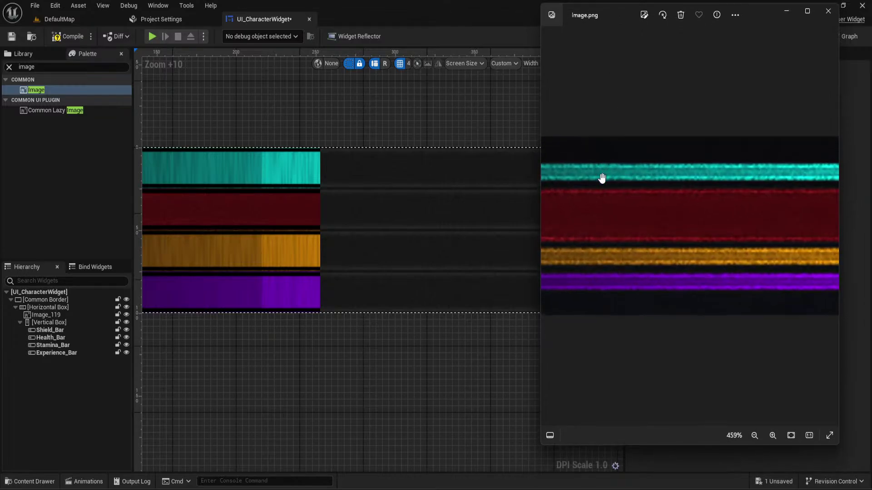
pyautogui.scroll(-1, 600, 182)
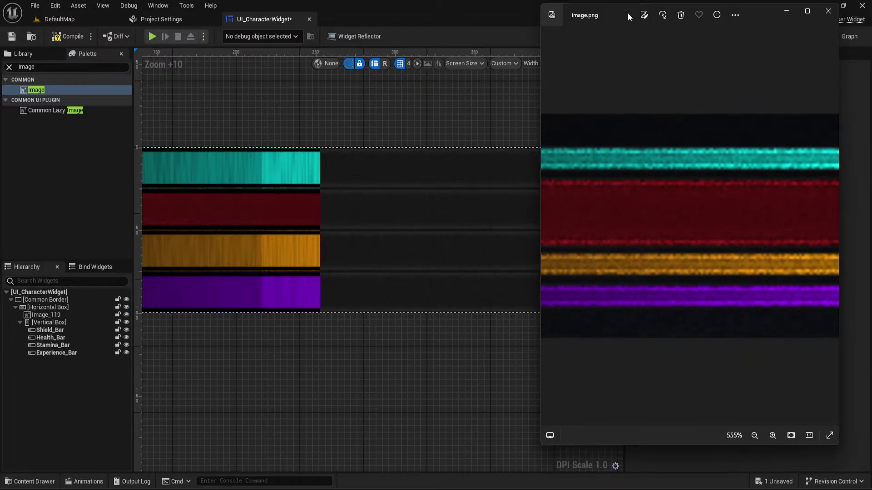
pyautogui.moveTo(628, 13); pyautogui.dragTo(627, 14)
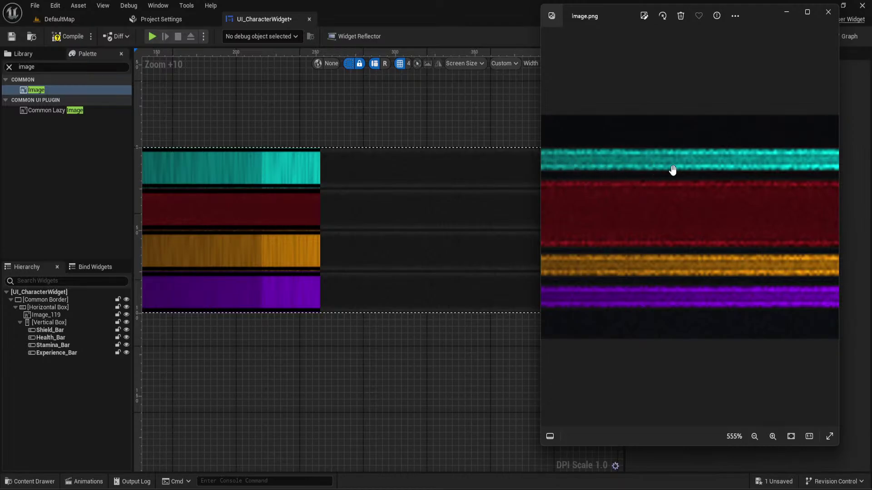
pyautogui.moveTo(748, 179); pyautogui.dragTo(590, 165)
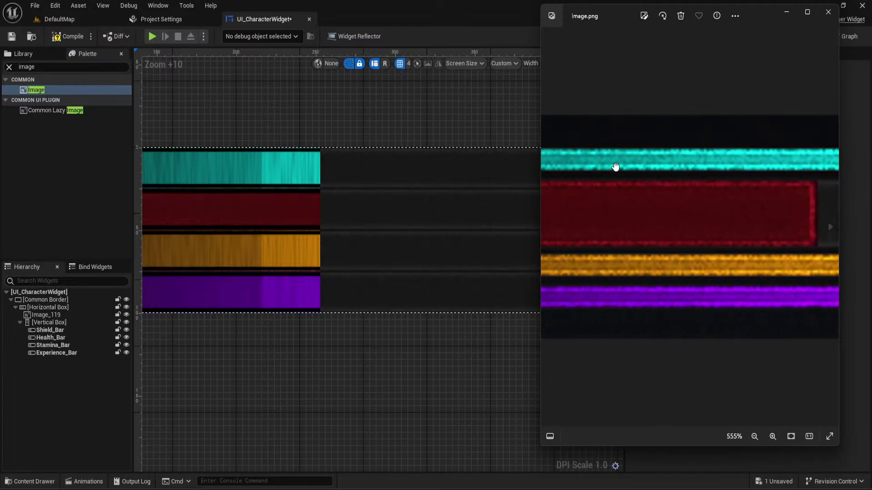
pyautogui.moveTo(568, 164); pyautogui.dragTo(698, 155)
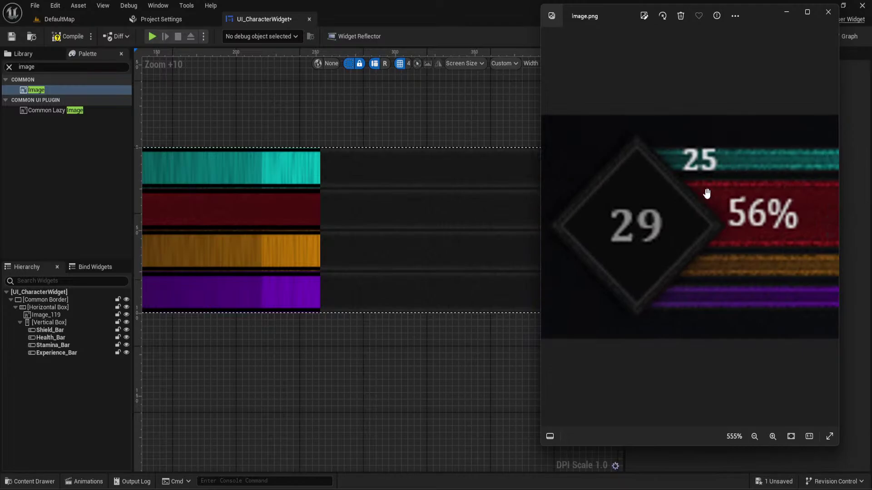
pyautogui.moveTo(700, 244); pyautogui.dragTo(660, 244)
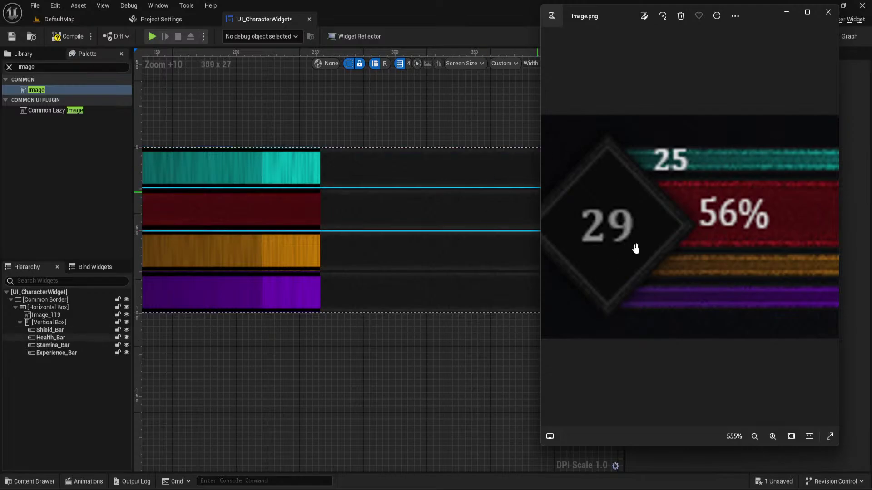
# Examine the bar proportions along image.png, and close the gameplay video and empty browser windows covering the widget
pyautogui.moveTo(769, 270); pyautogui.dragTo(475, 261)
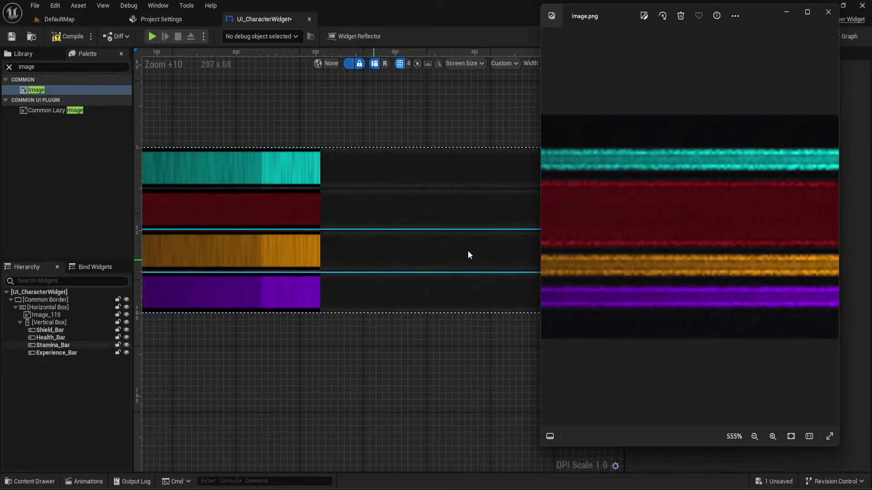
pyautogui.click(487, 168)
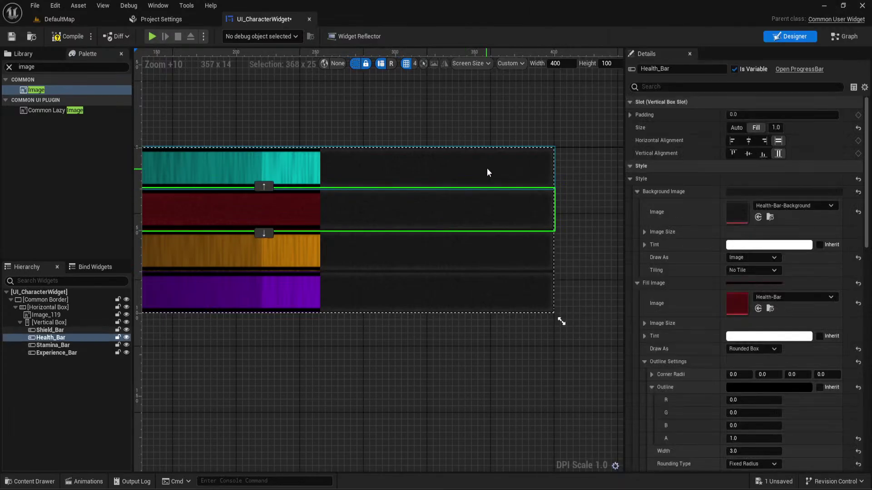
pyautogui.click(619, 449)
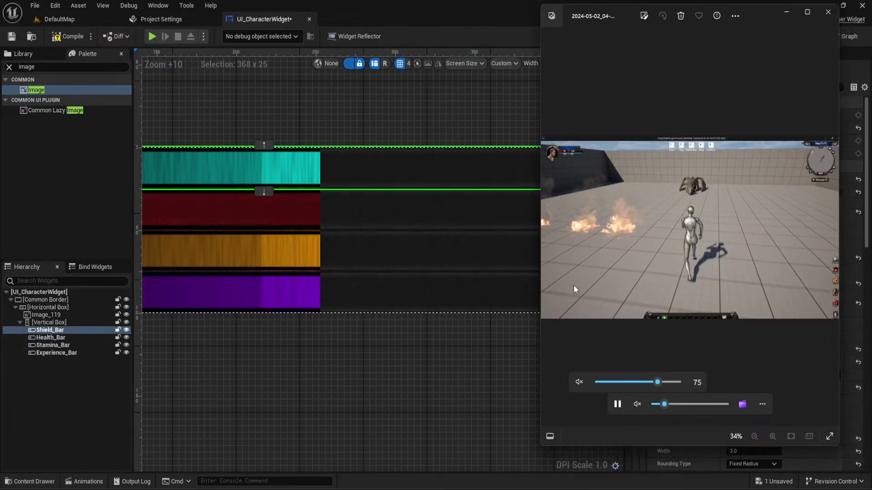
pyautogui.click(827, 12)
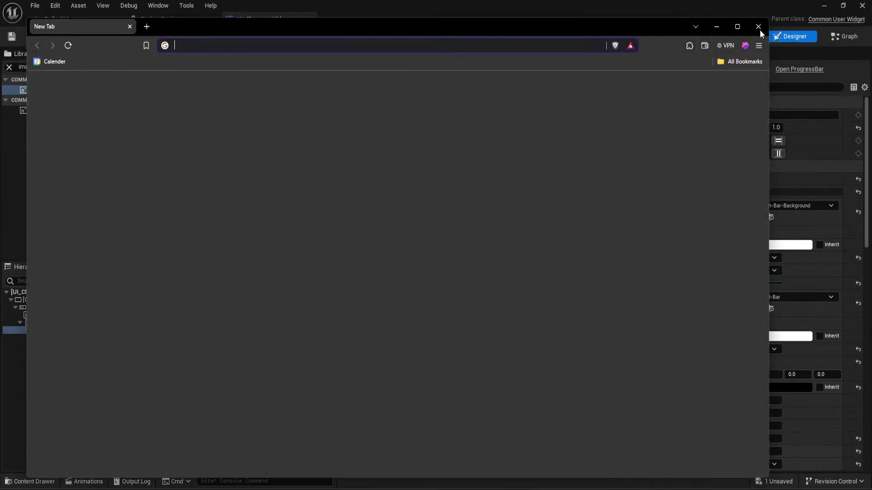
pyautogui.click(759, 26)
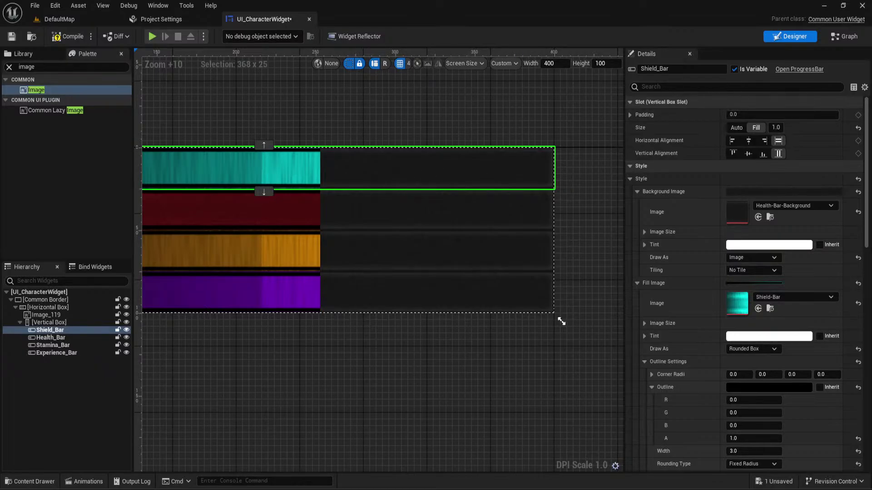
# Close Health-Bar.png and place image.png beside the widget to compare the health bar's proportions with the reference
pyautogui.hotkey('alt', 'Tab')
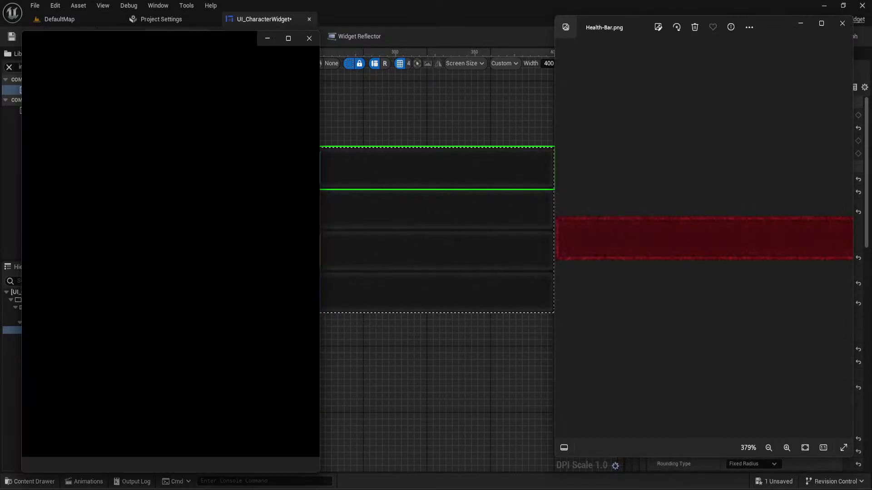
pyautogui.click(842, 25)
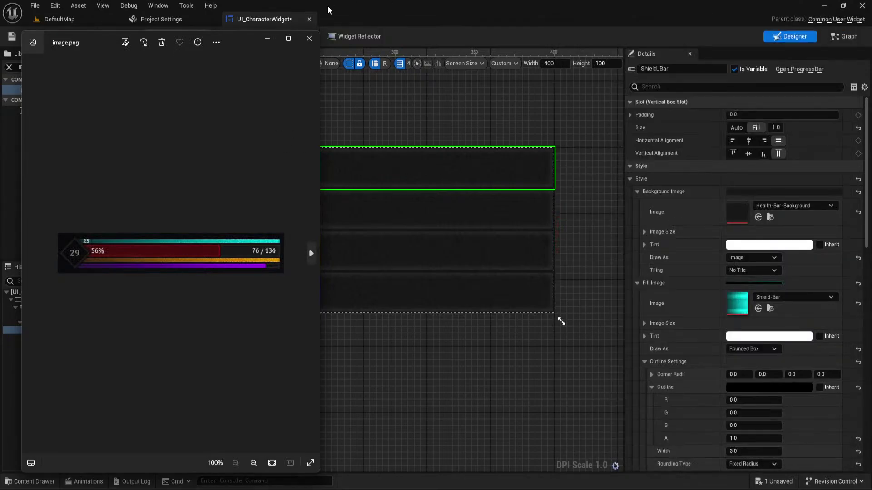
pyautogui.moveTo(236, 49); pyautogui.dragTo(786, 46)
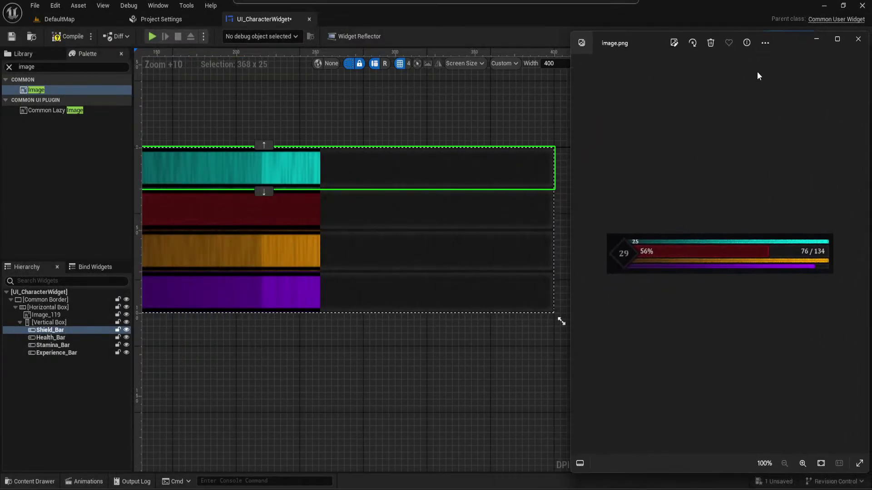
pyautogui.click(422, 208)
pyautogui.click(423, 209)
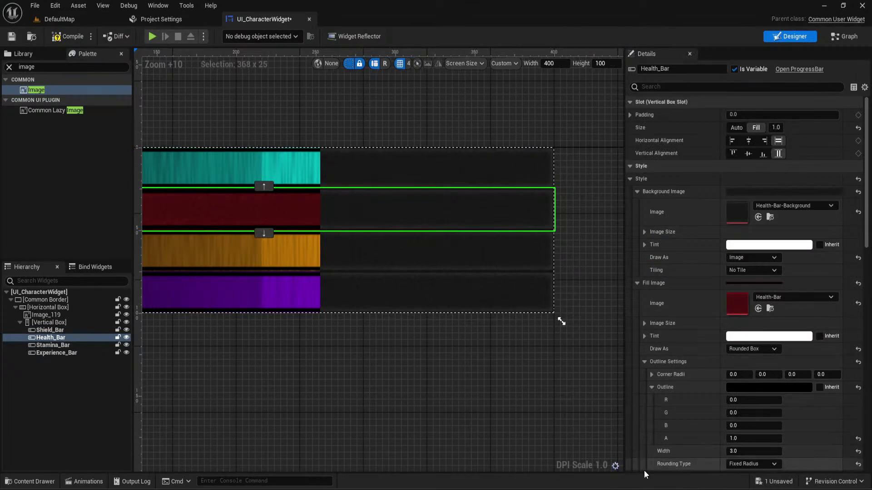
pyautogui.hotkey('alt', 'Tab')
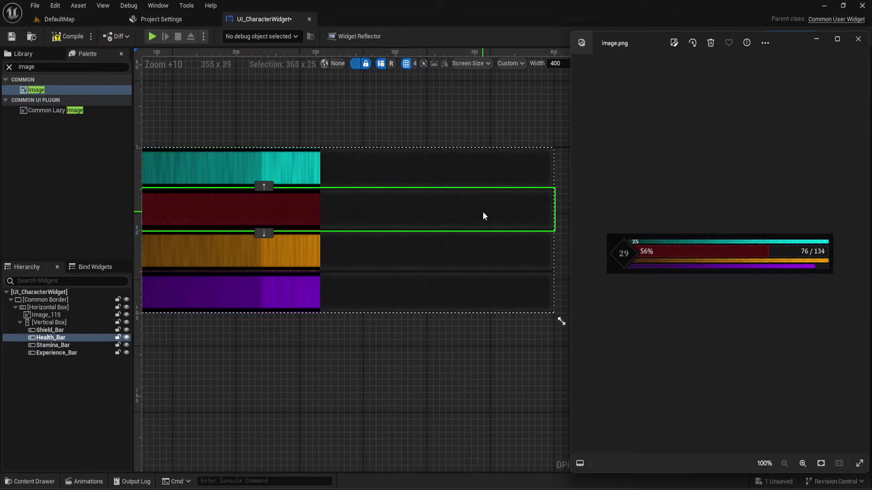
# Set Shield_Bar's Fill size in the vertical box to 0.2
pyautogui.click(481, 185)
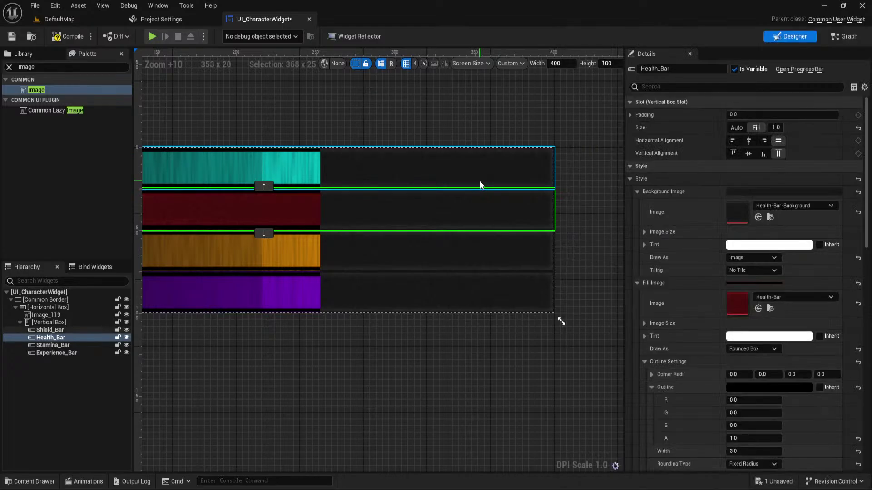
pyautogui.click(481, 186)
pyautogui.click(775, 128)
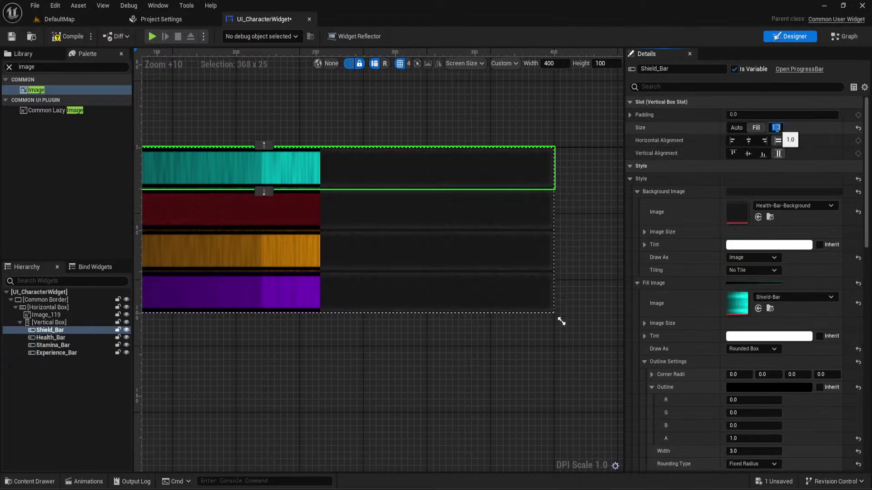
pyautogui.write('0.2')
# Set the Fill size of both Stamina_Bar and Experience_Bar to 0.2
pyautogui.click(508, 250)
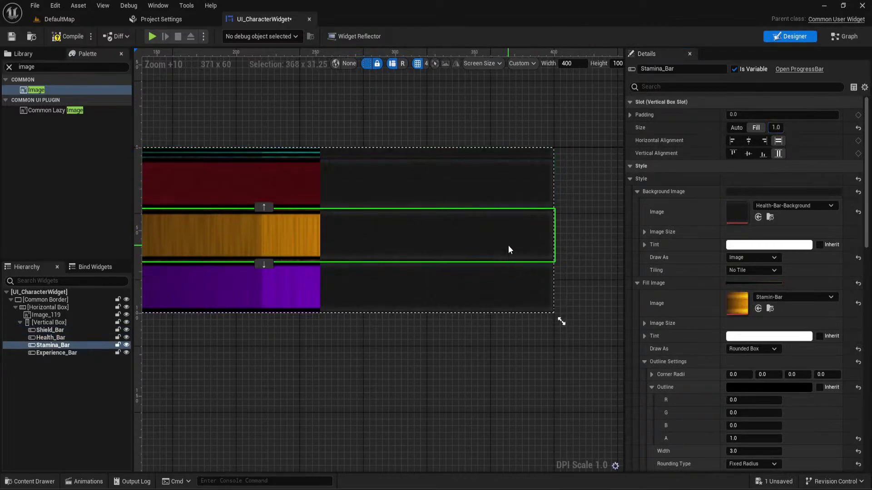
pyautogui.click(775, 127)
pyautogui.write('0.2')
pyautogui.click(514, 291)
pyautogui.click(775, 127)
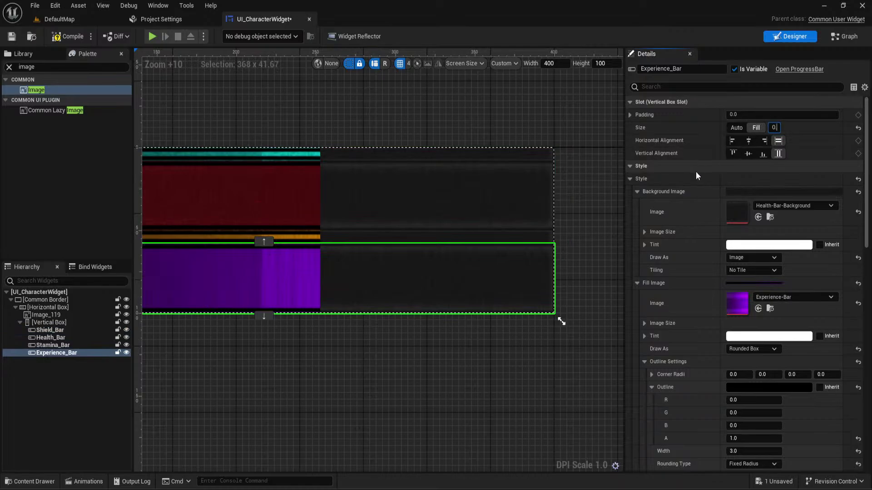
pyautogui.write('0.2')
pyautogui.press('Return')
# Set Health_Bar's Fill size in the vertical box to 0.6
pyautogui.click(535, 223)
pyautogui.click(779, 128)
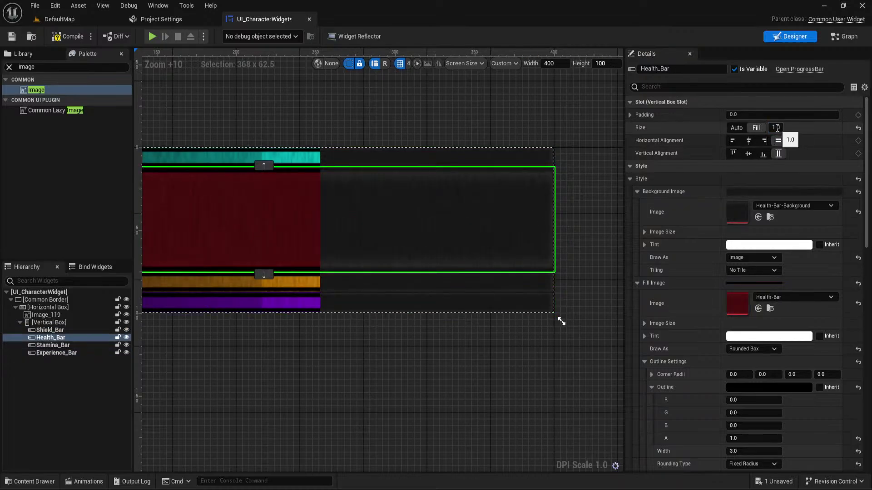
pyautogui.write('0.6')
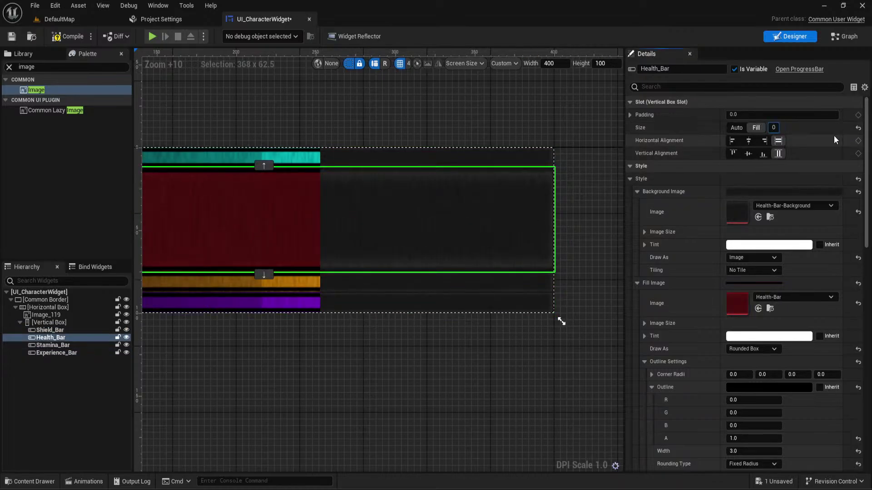
pyautogui.press('Return')
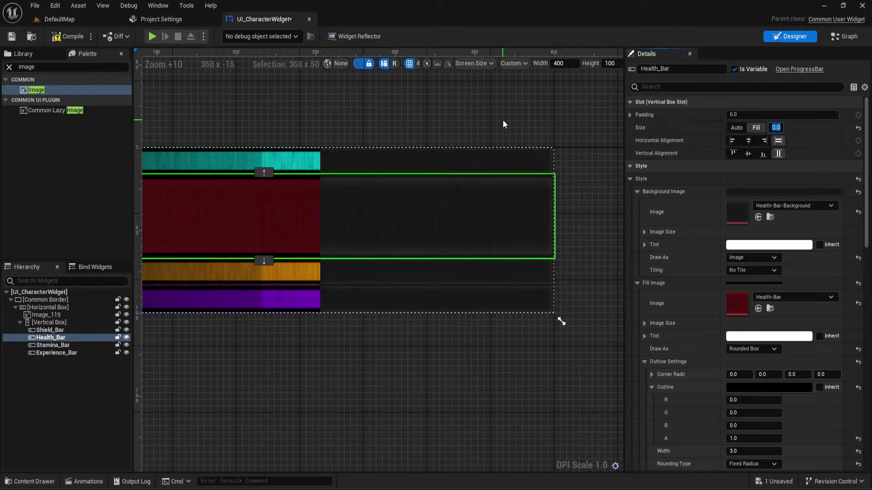
# Check the reference image of the character bars against the current widget layout
pyautogui.click(641, 431)
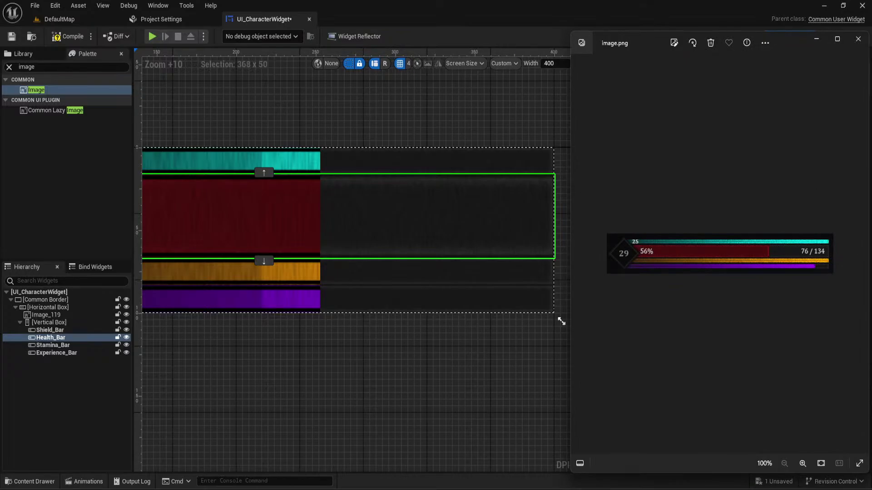
pyautogui.click(428, 354)
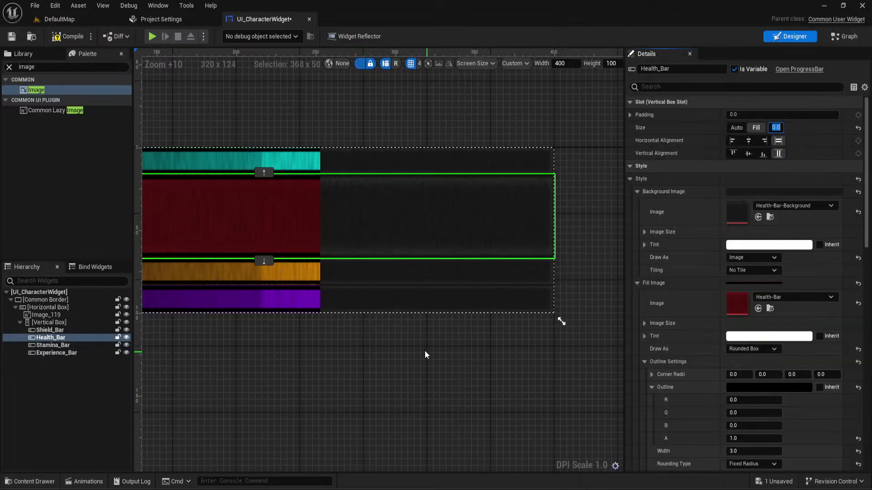
pyautogui.scroll(-6, 504, 321)
pyautogui.scroll(3, 452, 332)
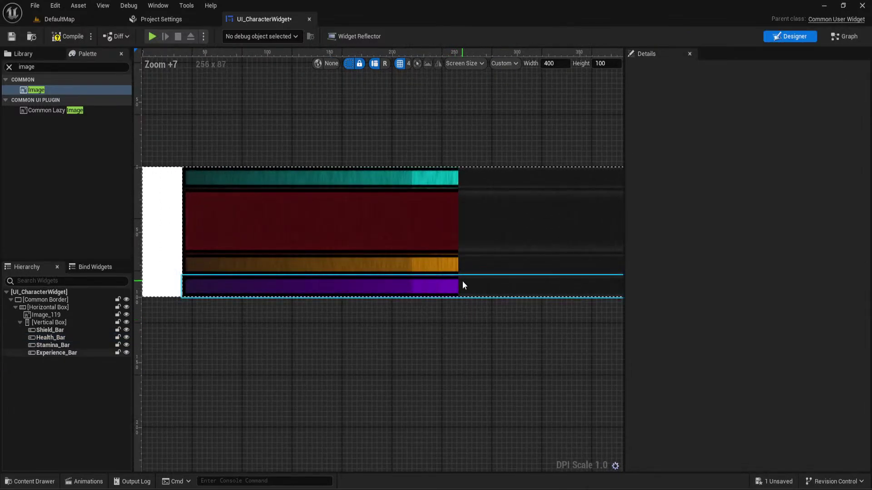
# Select the shield, health, stamina and experience bars together and expand their slot padding values
pyautogui.click(463, 285)
pyautogui.click(460, 177)
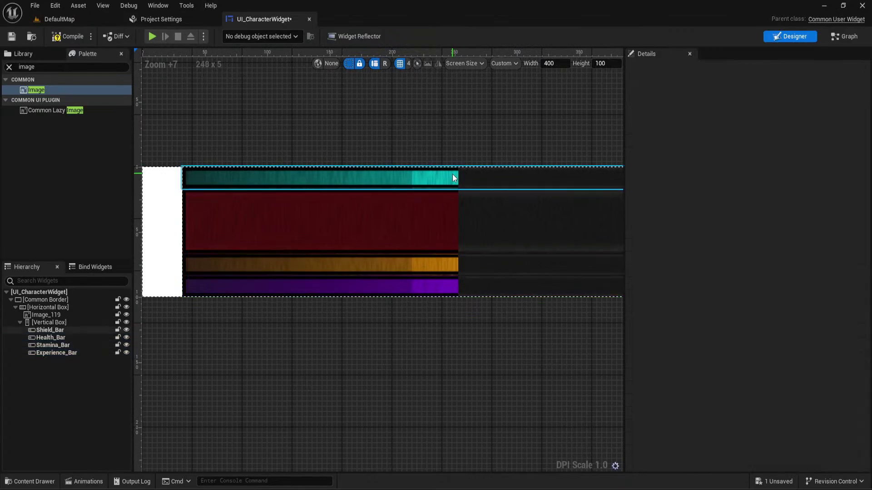
pyautogui.keyDown('ctrl'); pyautogui.click(459, 218); pyautogui.keyUp('ctrl')
pyautogui.keyDown('ctrl'); pyautogui.click(475, 272); pyautogui.keyUp('ctrl')
pyautogui.keyDown('ctrl'); pyautogui.click(490, 286); pyautogui.keyUp('ctrl')
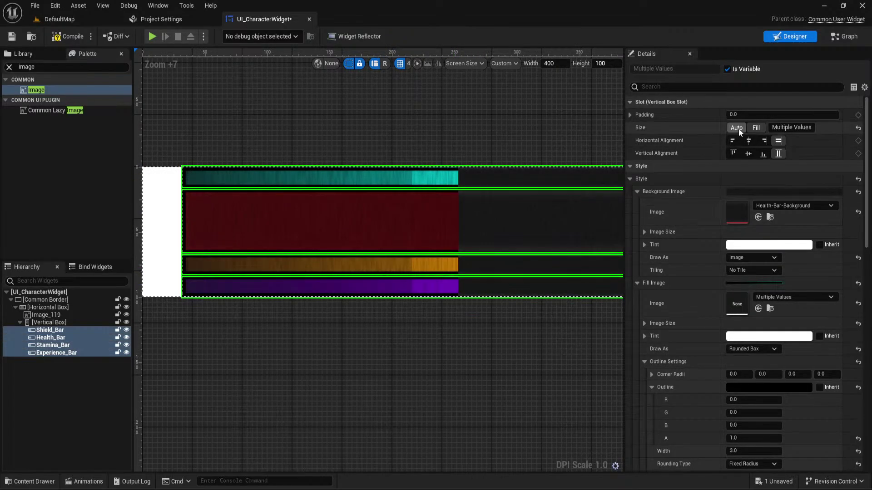
pyautogui.click(631, 114)
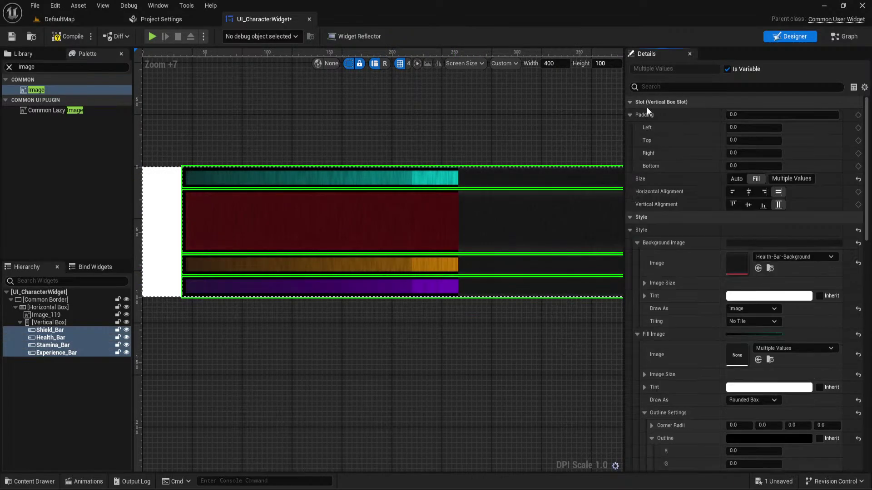
pyautogui.click(744, 140)
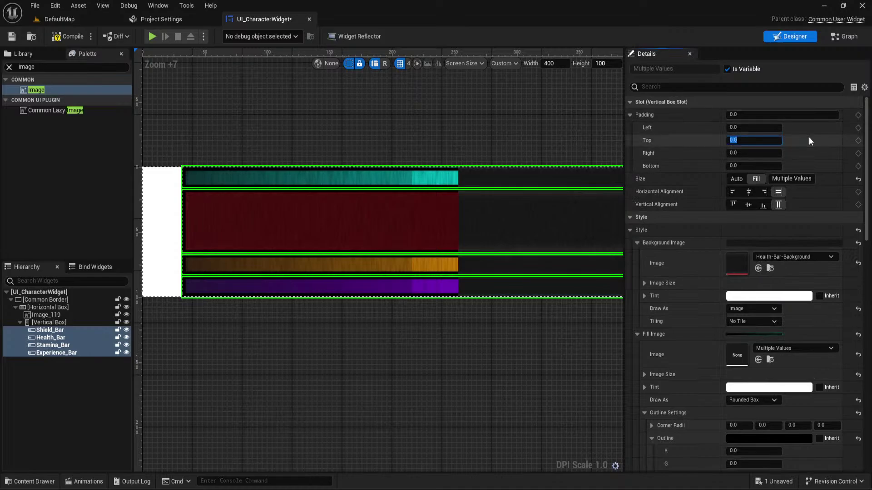
# Set the top slot padding of Shield_Bar to 2
pyautogui.click(503, 179)
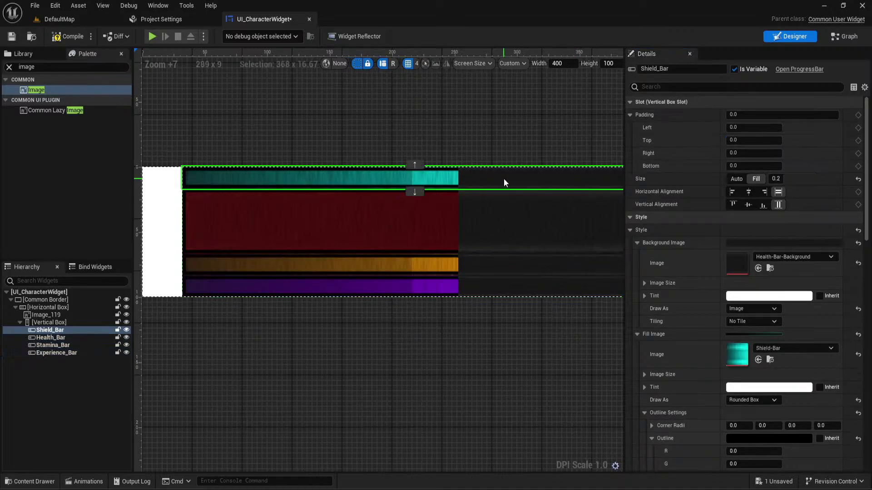
pyautogui.click(742, 140)
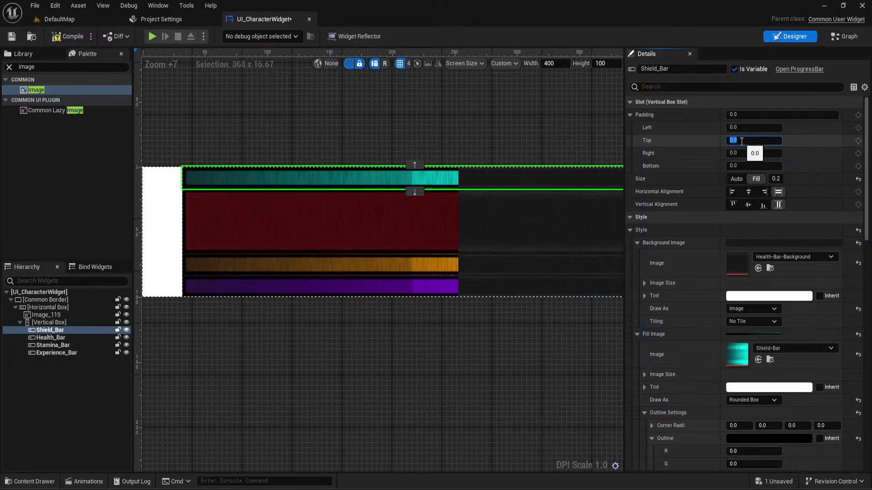
pyautogui.write('2')
pyautogui.press('Tab')
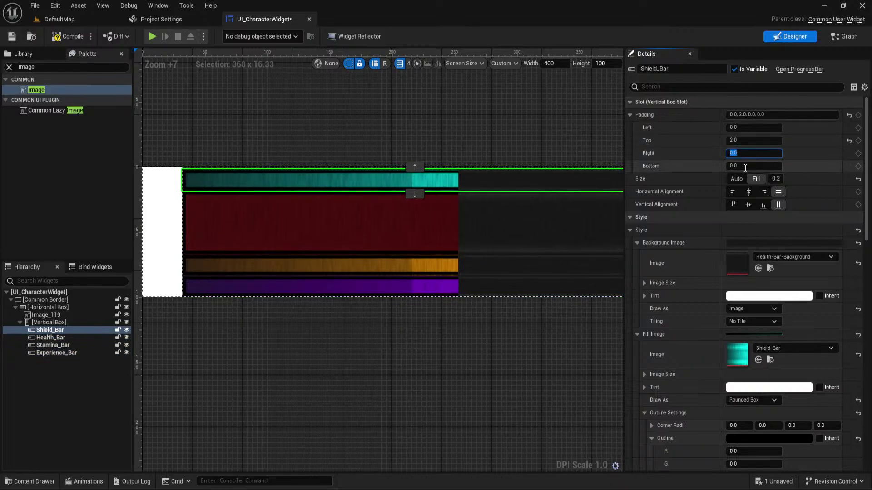
# Set both the top and bottom slot padding of Health_Bar and Stamina_Bar to 1
pyautogui.keyDown('ctrl'); pyautogui.click(521, 225); pyautogui.keyUp('ctrl')
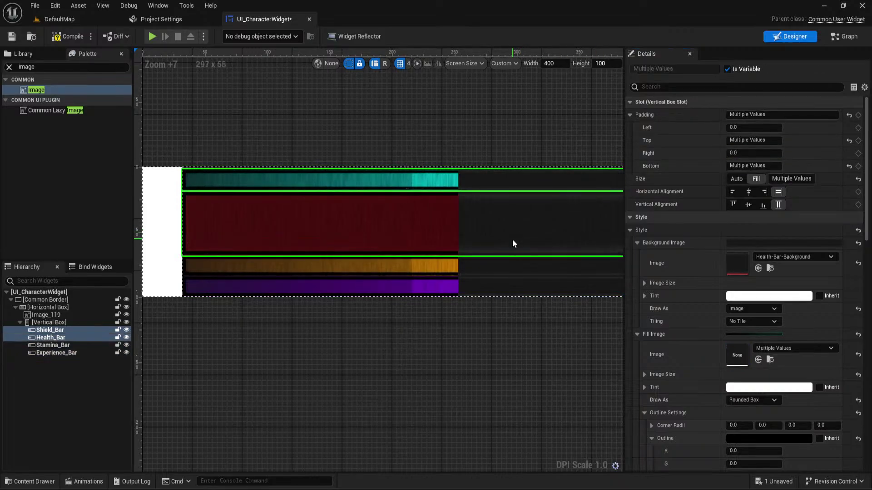
pyautogui.keyDown('ctrl'); pyautogui.click(471, 265); pyautogui.keyUp('ctrl')
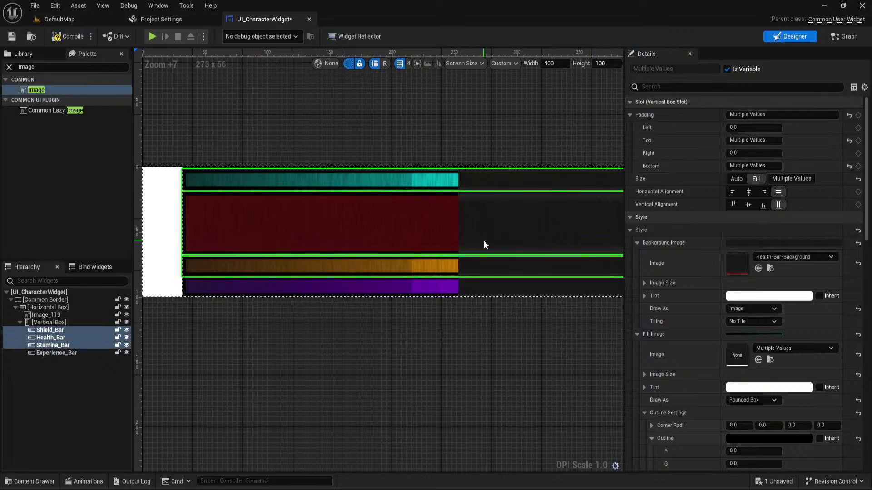
pyautogui.click(484, 241)
pyautogui.keyDown('ctrl'); pyautogui.click(475, 267); pyautogui.keyUp('ctrl')
pyautogui.click(775, 142)
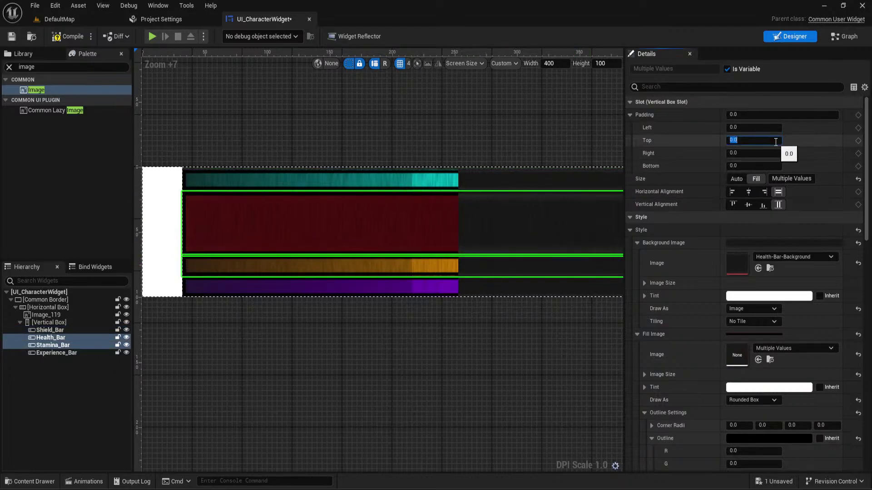
pyautogui.write('1')
pyautogui.click(741, 166)
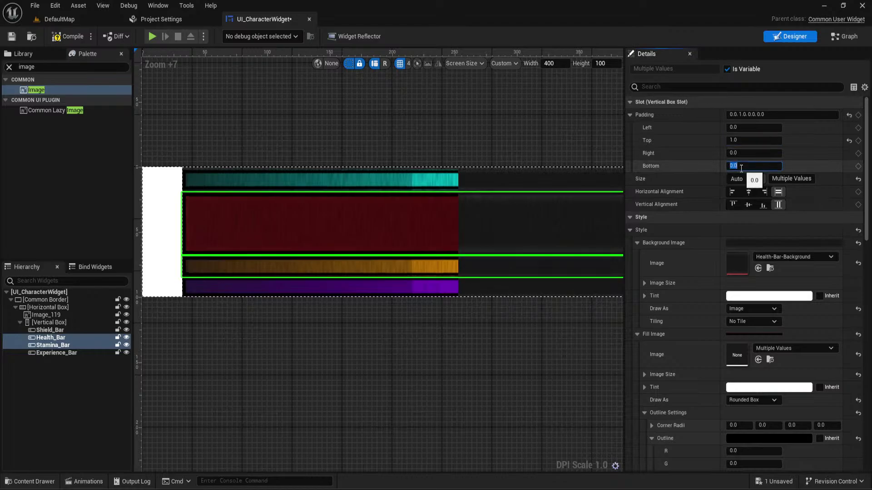
pyautogui.write('1')
pyautogui.press('Return')
# Set the bottom slot padding of Experience_Bar to 2
pyautogui.click(499, 284)
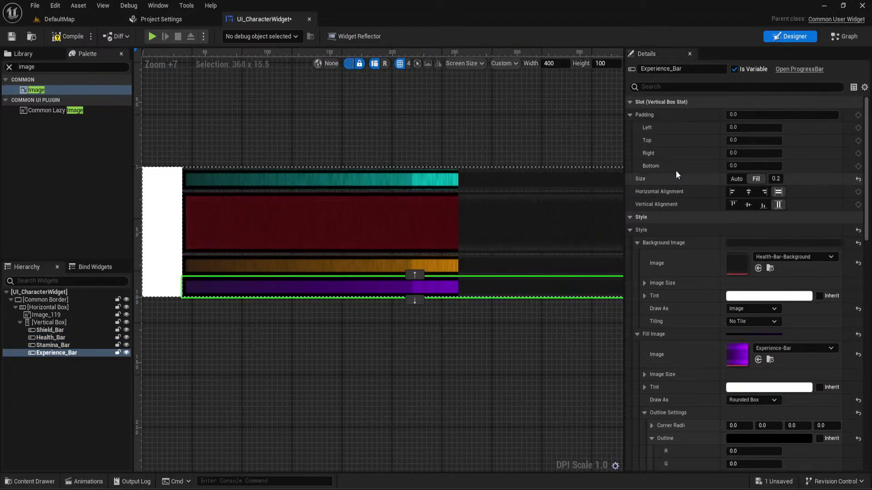
pyautogui.click(754, 166)
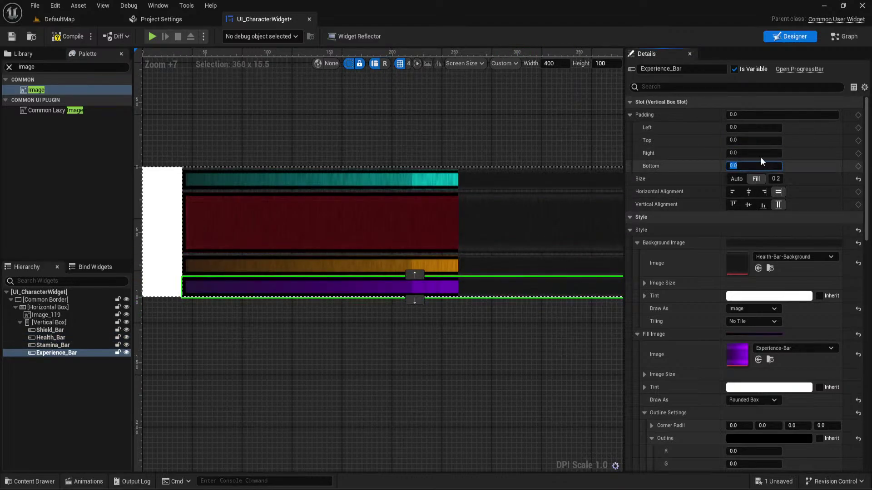
pyautogui.write('2')
pyautogui.click(741, 140)
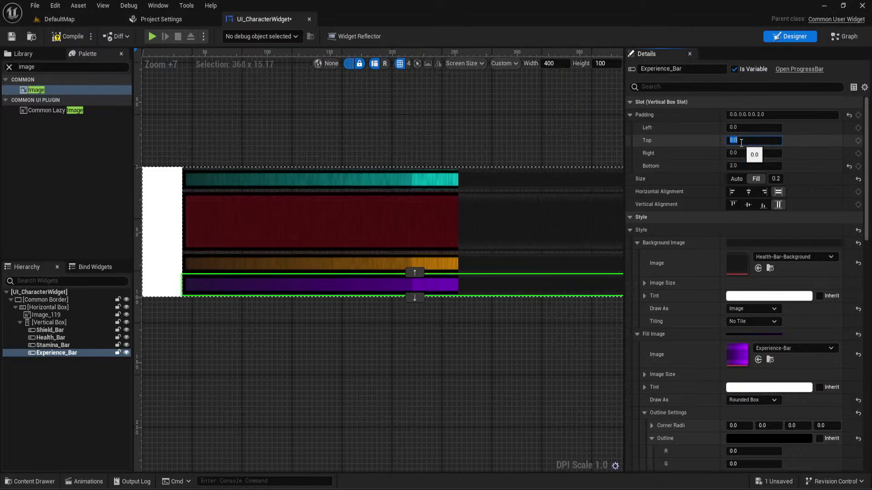
pyautogui.click(527, 123)
# Try a fill image outline width of 1 on all four progress bars
pyautogui.scroll(4, 376, 308)
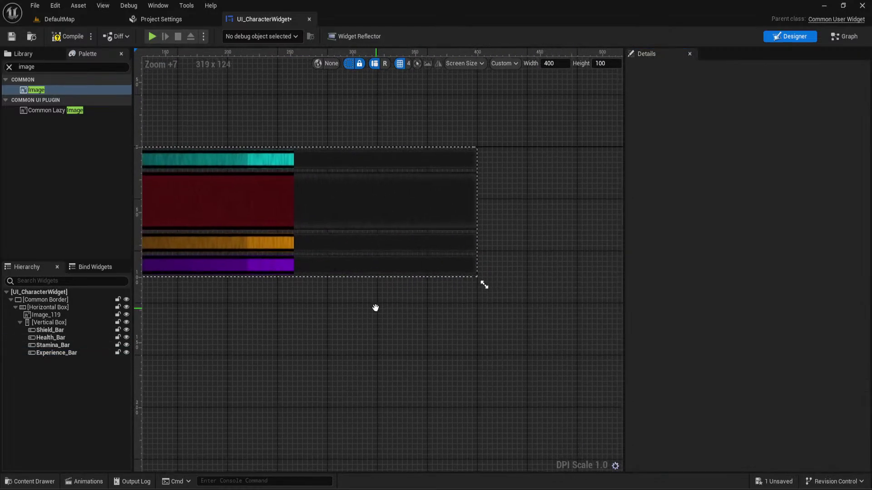
pyautogui.moveTo(468, 272)
pyautogui.mouseDown(button='right')
pyautogui.moveTo(465, 291)
pyautogui.moveTo(629, 290)
pyautogui.moveTo(736, 273)
pyautogui.mouseUp(button='right')
pyautogui.click(518, 176)
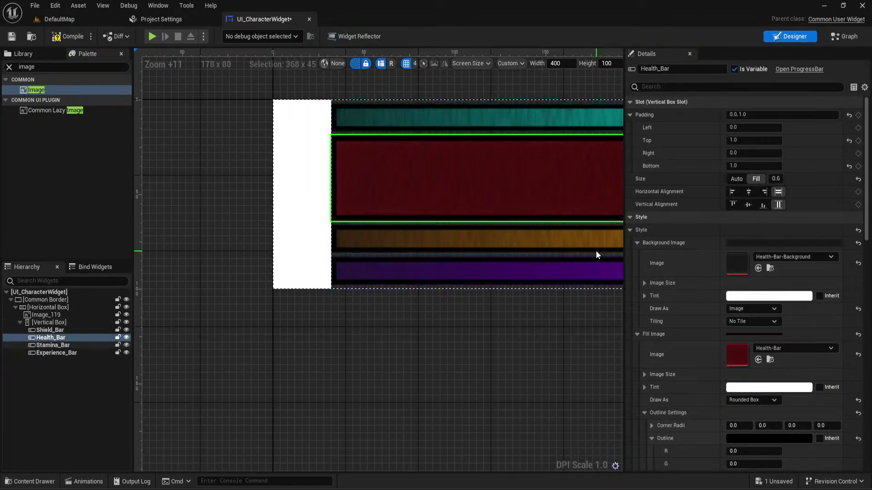
pyautogui.moveTo(593, 244); pyautogui.dragTo(362, 292, button='right')
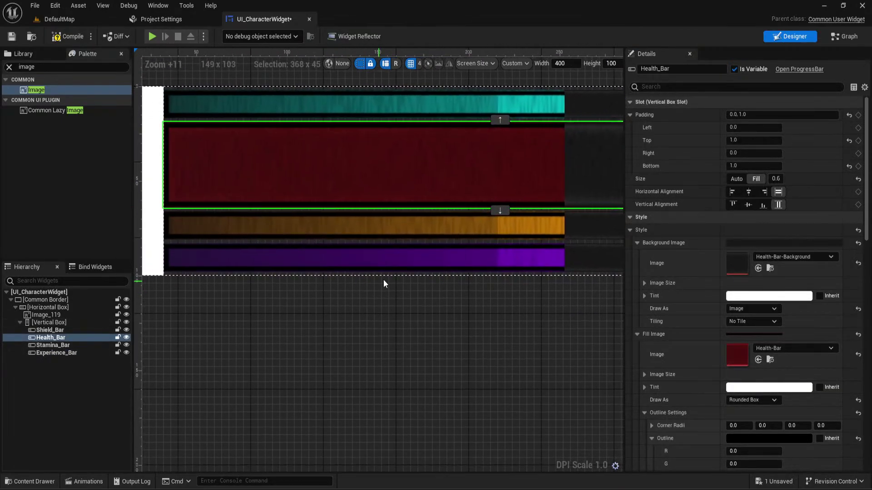
pyautogui.scroll(-4, 719, 291)
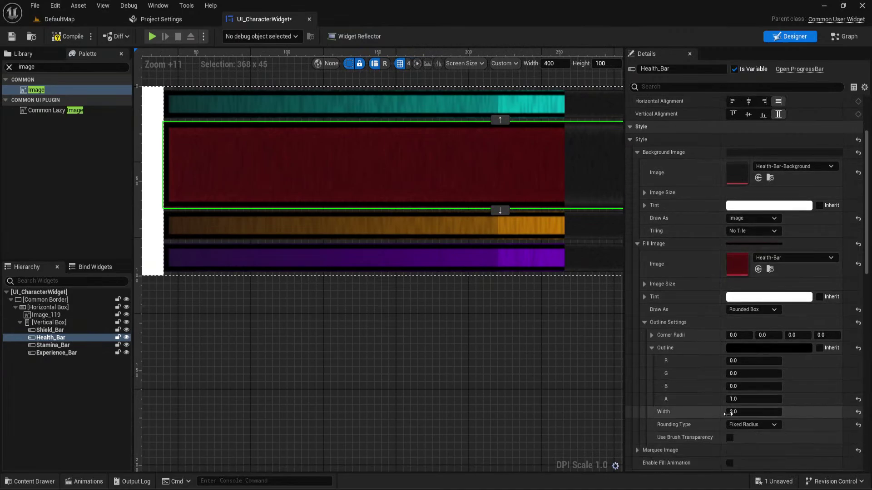
pyautogui.click(511, 259)
pyautogui.keyDown('ctrl'); pyautogui.click(522, 227); pyautogui.keyUp('ctrl')
pyautogui.keyDown('ctrl'); pyautogui.click(523, 163); pyautogui.keyUp('ctrl')
pyautogui.keyDown('ctrl'); pyautogui.click(524, 108); pyautogui.keyUp('ctrl')
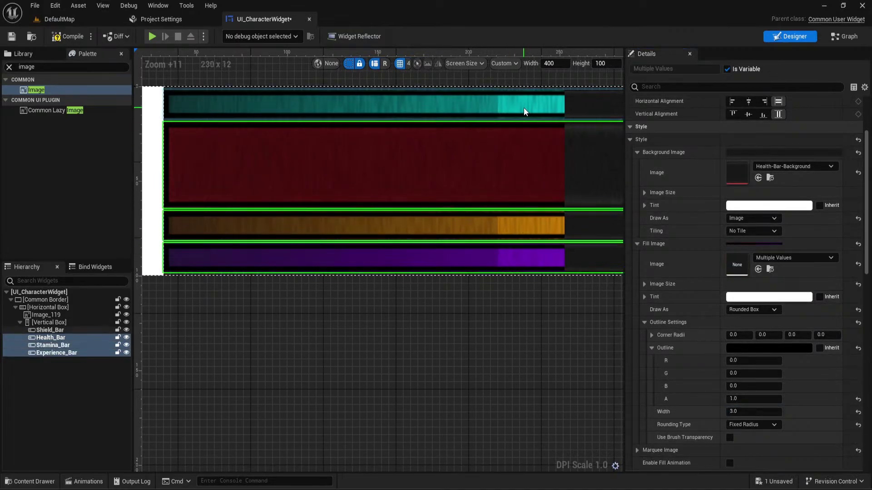
pyautogui.click(740, 411)
pyautogui.press('Return')
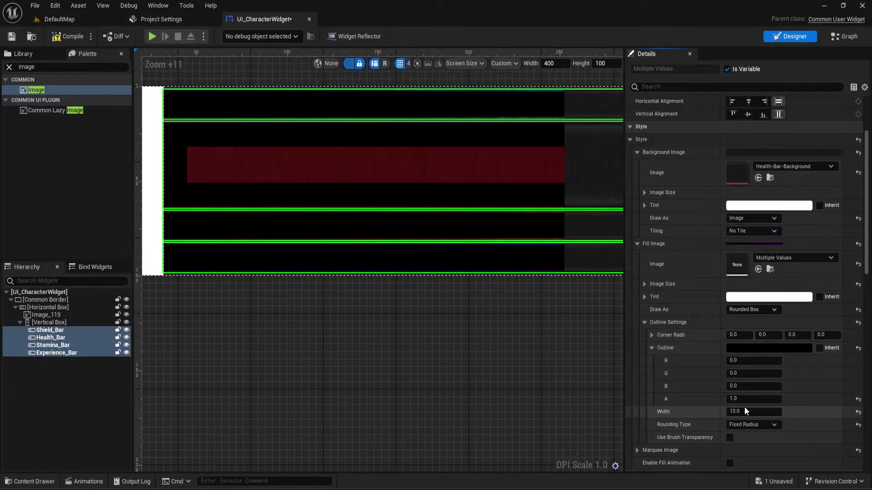
pyautogui.write('1')
pyautogui.press('Return')
pyautogui.click(522, 320)
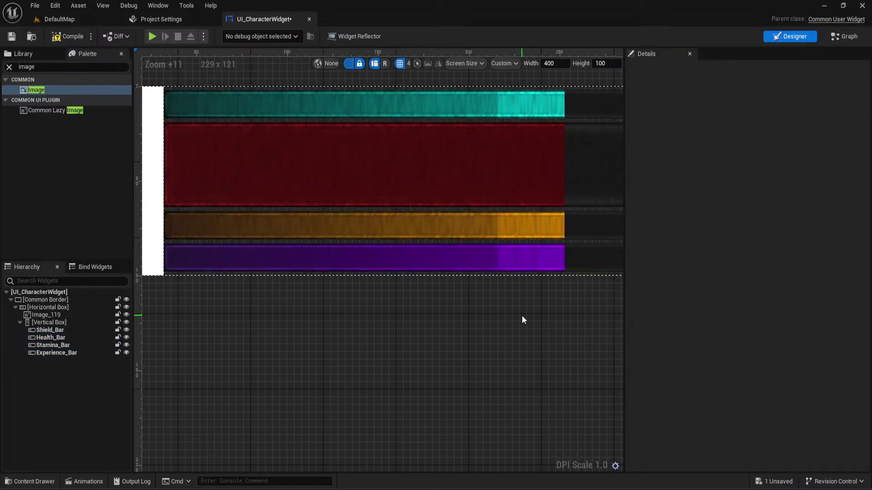
# Inspect the thinner outlines on the bars and undo the last outline width change
pyautogui.scroll(2, 550, 314)
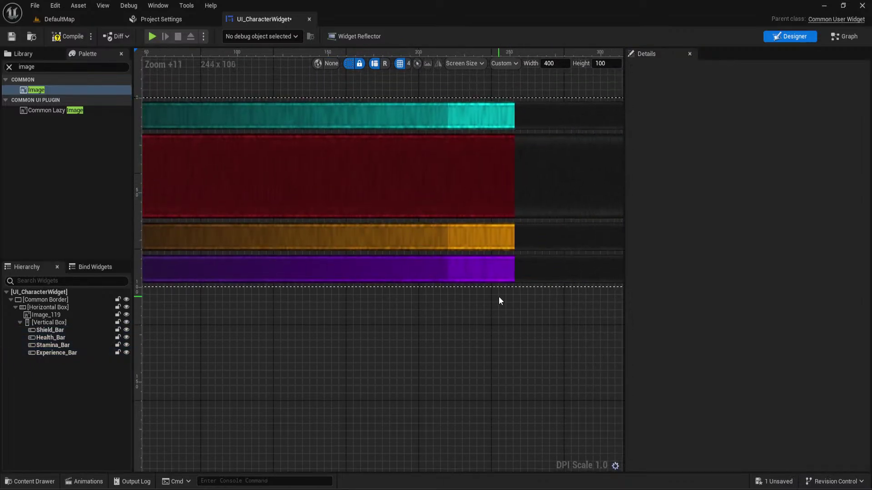
pyautogui.scroll(1, 499, 301)
pyautogui.scroll(-5, 498, 296)
pyautogui.click(488, 277)
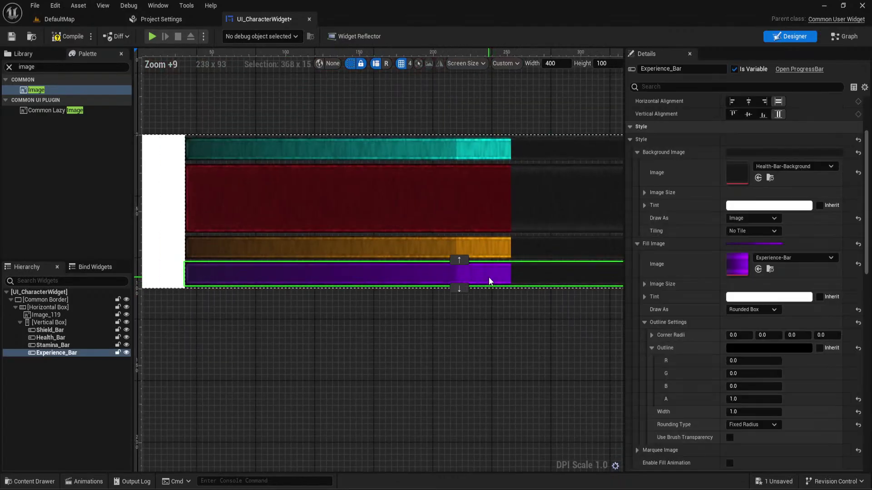
pyautogui.keyDown('ctrl'); pyautogui.click(486, 249); pyautogui.keyUp('ctrl')
pyautogui.keyDown('ctrl'); pyautogui.click(490, 200); pyautogui.keyUp('ctrl')
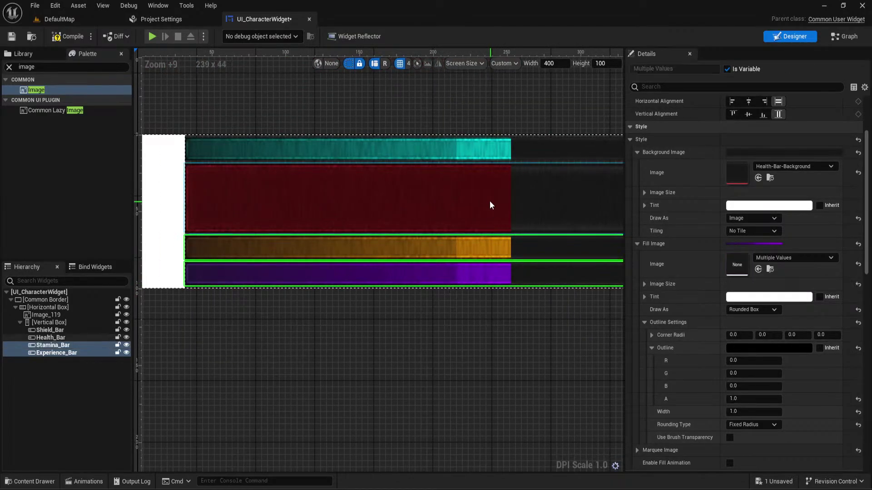
pyautogui.keyDown('ctrl'); pyautogui.click(478, 150); pyautogui.keyUp('ctrl')
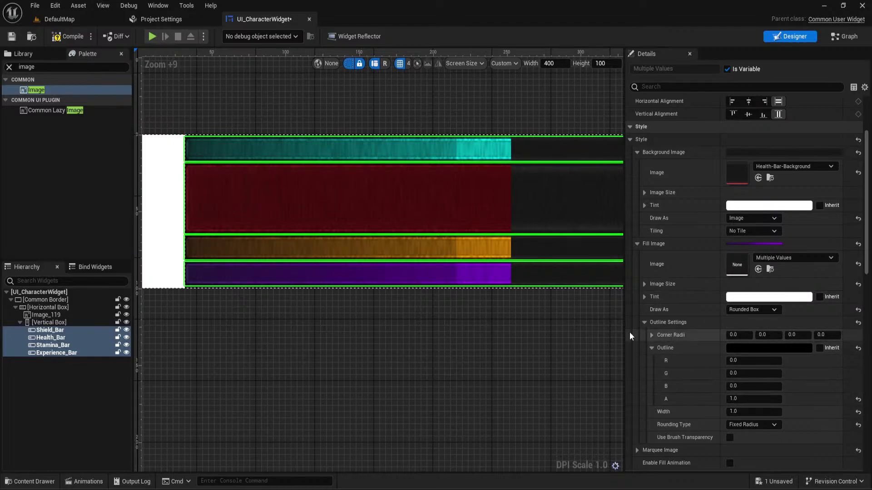
pyautogui.click(538, 305)
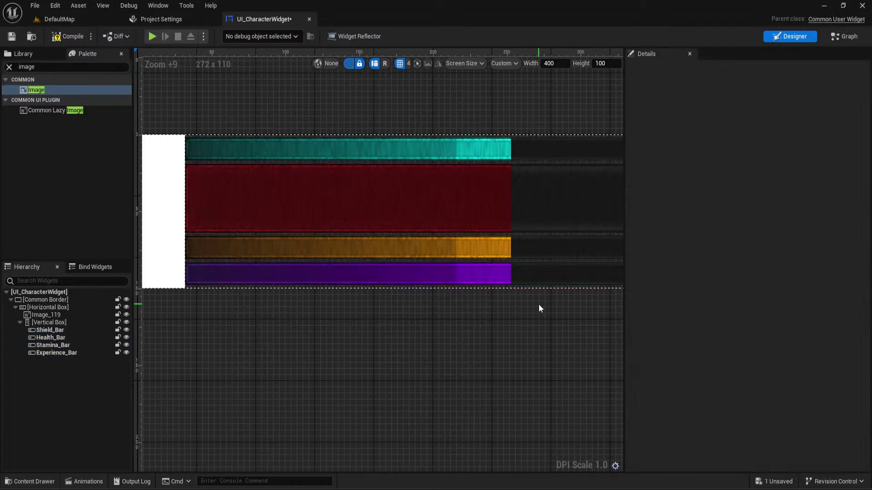
pyautogui.hotkey('ctrl', 'z')
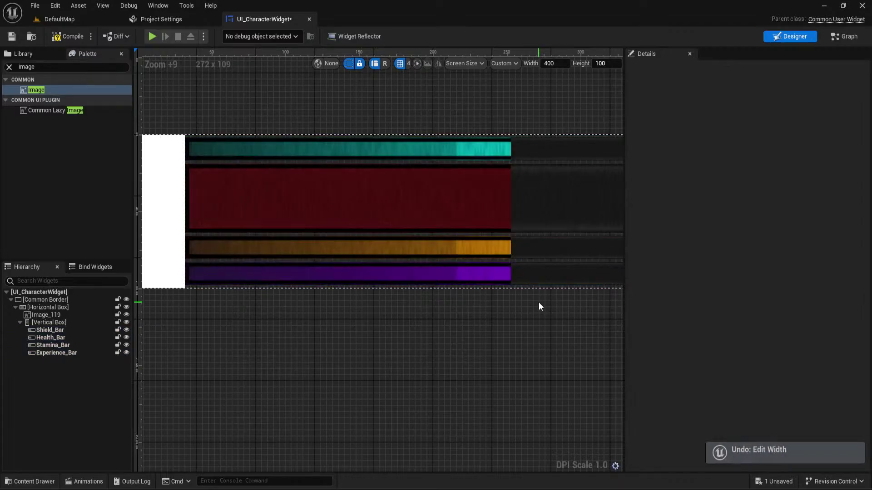
# Set the fill image of all four progress bars to draw as Image instead of a rounded box
pyautogui.click(504, 212)
pyautogui.keyDown('ctrl'); pyautogui.click(486, 152); pyautogui.keyUp('ctrl')
pyautogui.keyDown('ctrl'); pyautogui.click(498, 247); pyautogui.keyUp('ctrl')
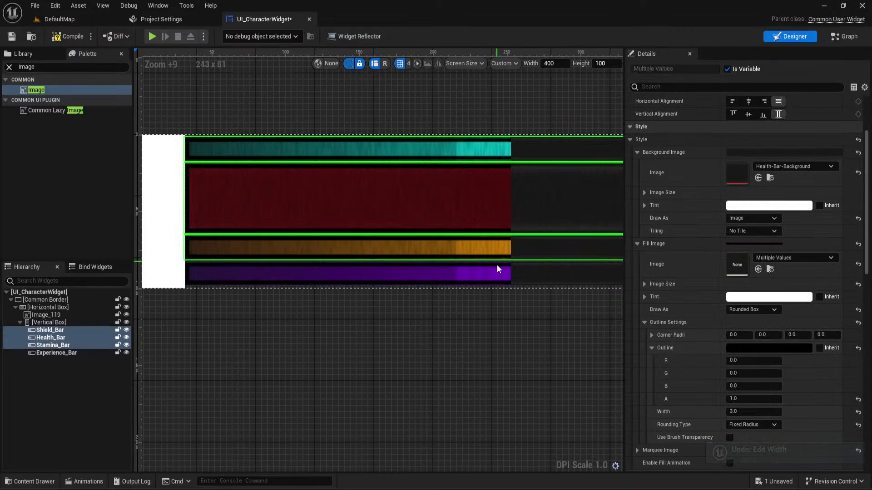
pyautogui.keyDown('ctrl'); pyautogui.click(498, 275); pyautogui.keyUp('ctrl')
pyautogui.click(752, 310)
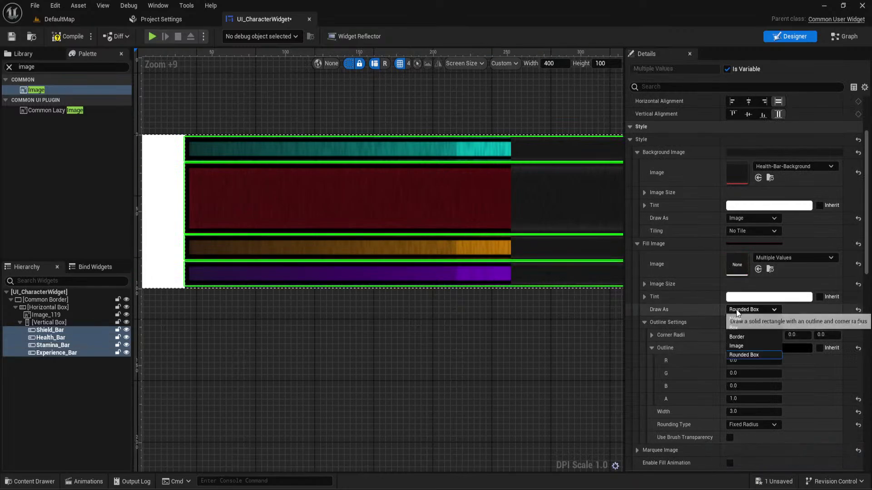
pyautogui.click(738, 333)
pyautogui.click(494, 315)
pyautogui.moveTo(494, 315); pyautogui.dragTo(458, 316, button='right')
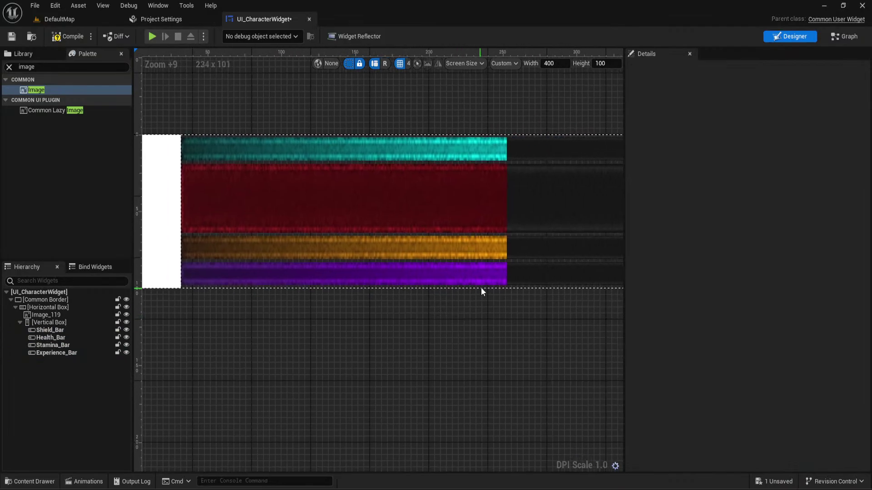
# Open the reference image and examine its bar edges and spacing up close
pyautogui.click(483, 283)
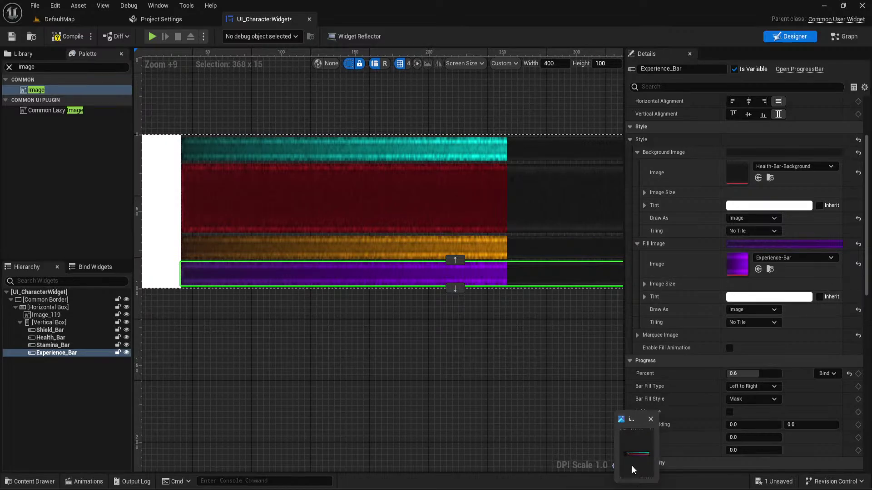
pyautogui.click(638, 435)
pyautogui.scroll(3, 651, 287)
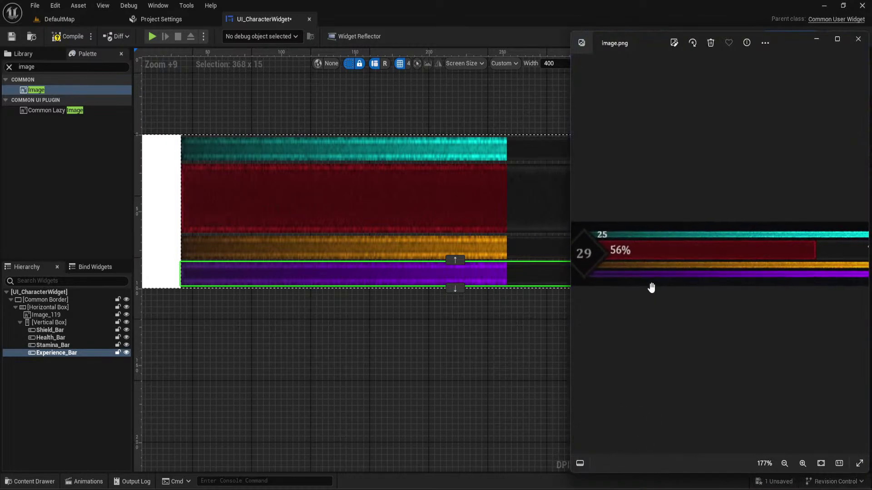
# Compare the colours and spacing of the bars in the reference image with those in the widget preview
pyautogui.scroll(4, 650, 287)
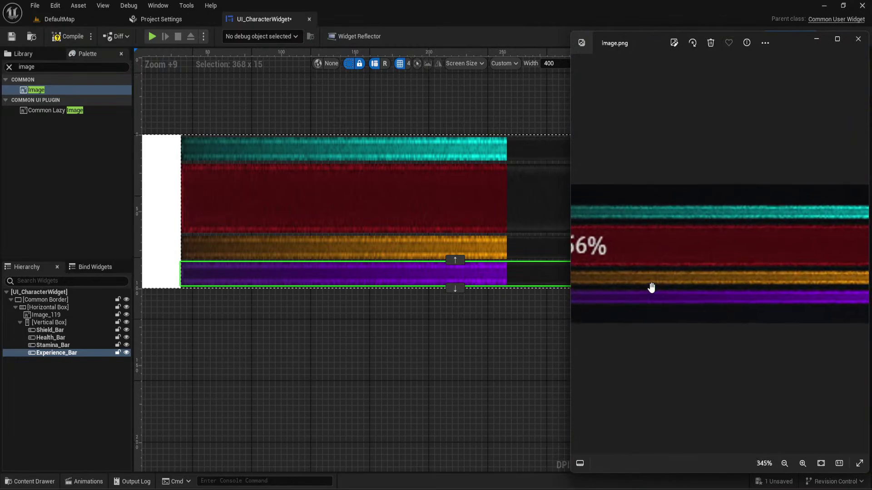
pyautogui.scroll(-4, 651, 286)
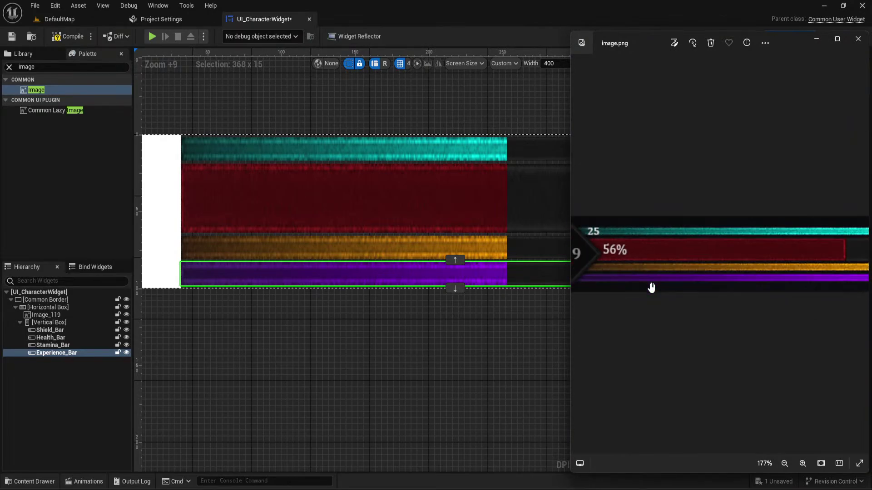
pyautogui.scroll(-9, 505, 326)
pyautogui.scroll(-3, 499, 333)
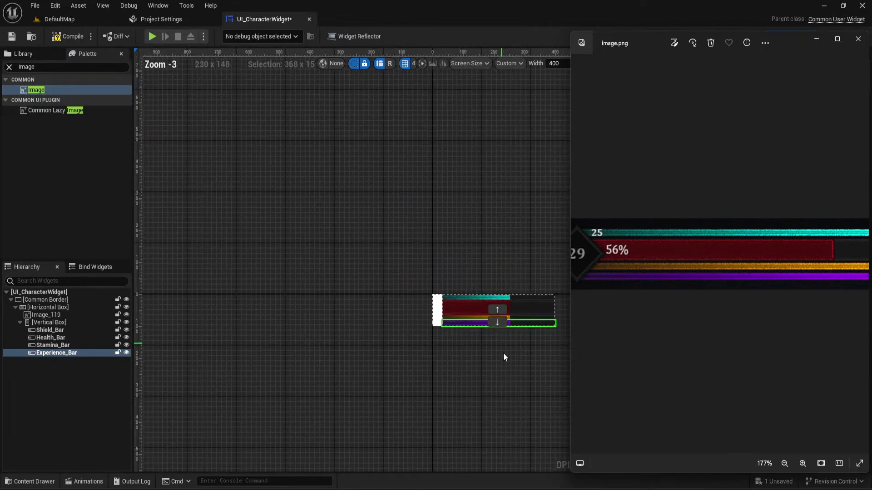
pyautogui.click(487, 370)
pyautogui.moveTo(486, 370); pyautogui.dragTo(467, 345, button='right')
pyautogui.scroll(5, 472, 323)
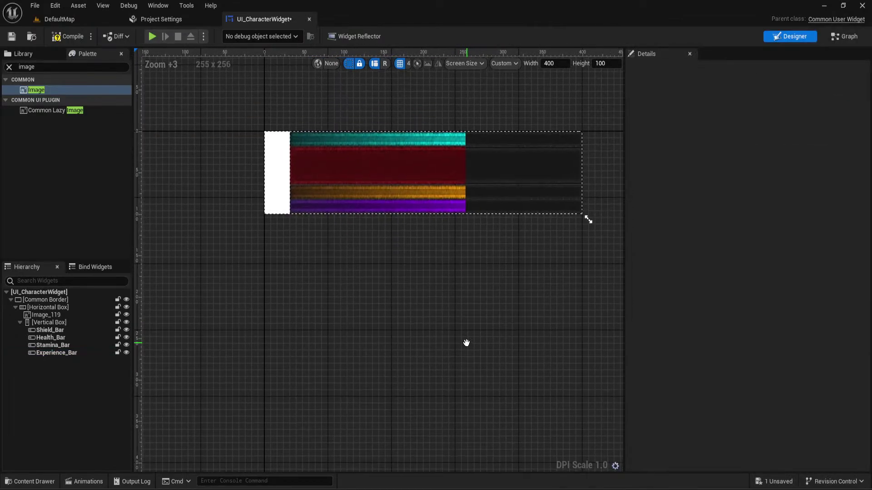
pyautogui.scroll(3, 483, 288)
pyautogui.scroll(-2, 471, 286)
pyautogui.moveTo(471, 286); pyautogui.dragTo(482, 315, button='right')
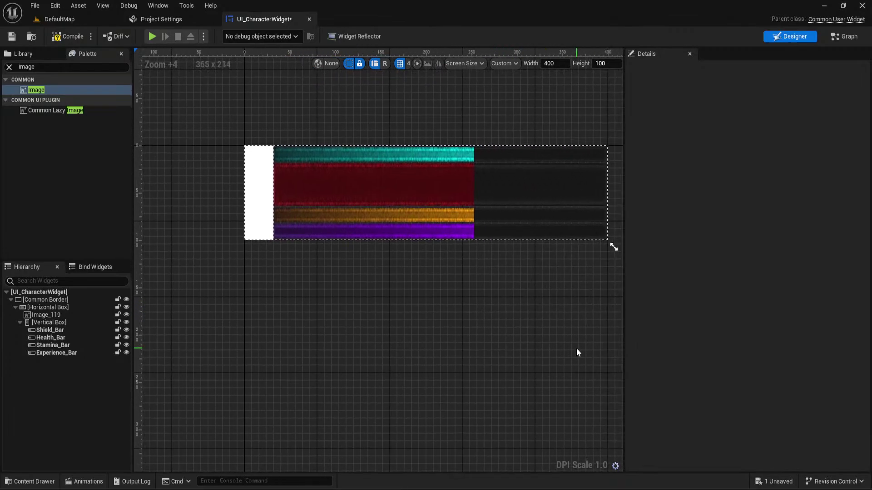
# Examine the far ends of the bars in the reference image up close and compare them with the widget
pyautogui.click(654, 481)
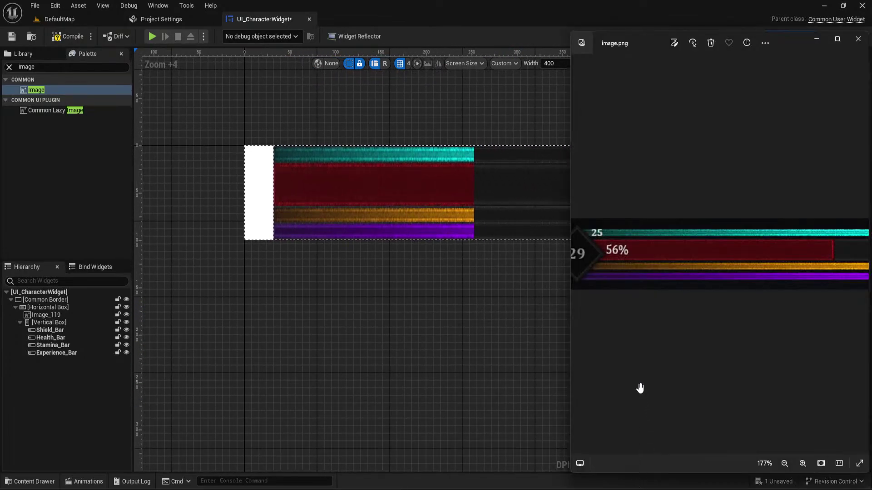
pyautogui.moveTo(770, 283); pyautogui.dragTo(656, 256)
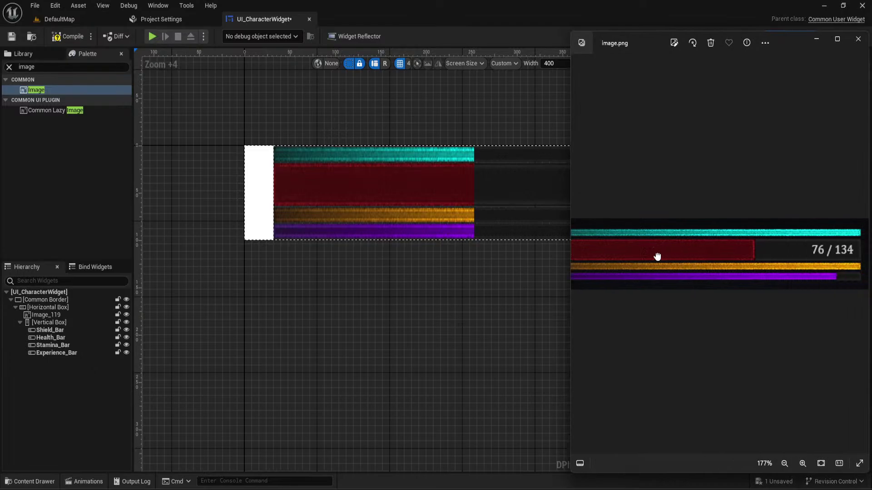
pyautogui.scroll(5, 796, 264)
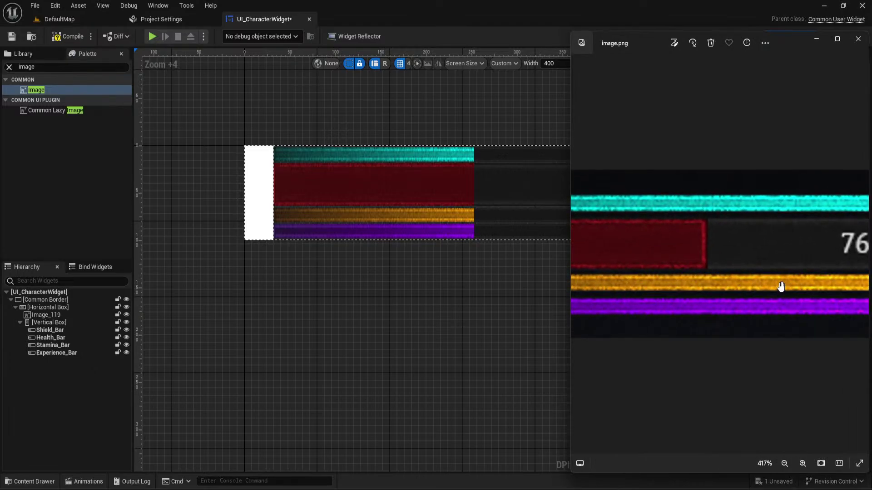
pyautogui.moveTo(803, 284); pyautogui.dragTo(605, 278)
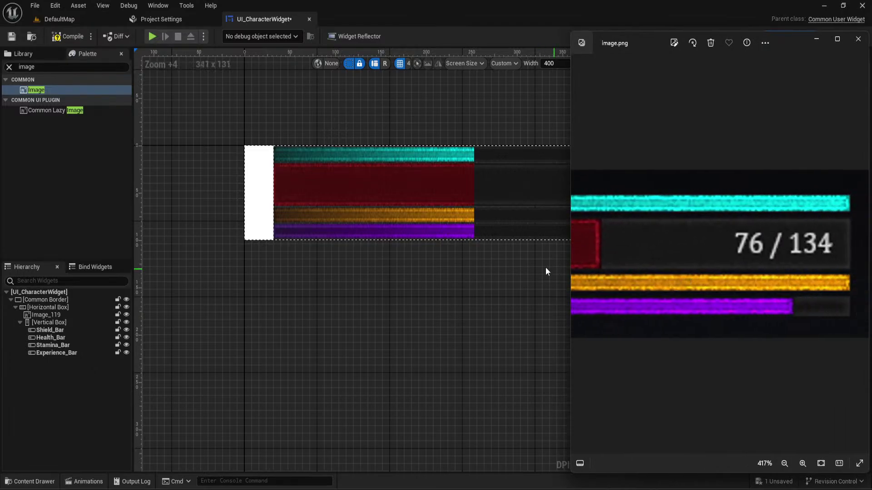
pyautogui.click(485, 263)
pyautogui.scroll(-3, 500, 284)
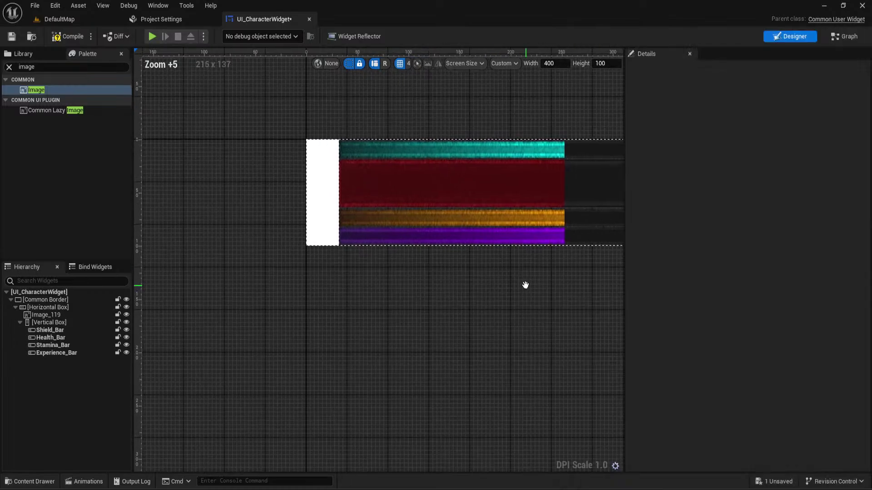
pyautogui.moveTo(408, 239); pyautogui.dragTo(424, 282, button='right')
# Open the Level-Portrait texture from the CharacterWidget Images folder to check its dimensions, and return to UI_CharacterWidget
pyautogui.click(408, 263)
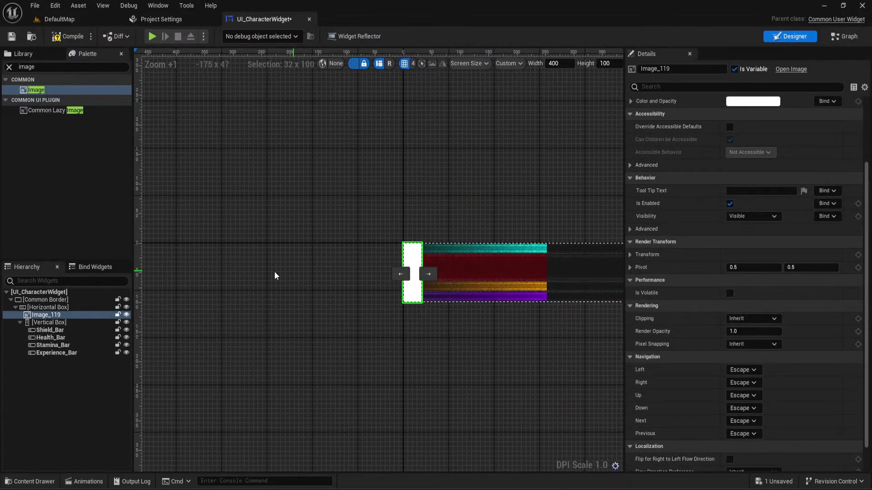
pyautogui.rightClick(41, 316)
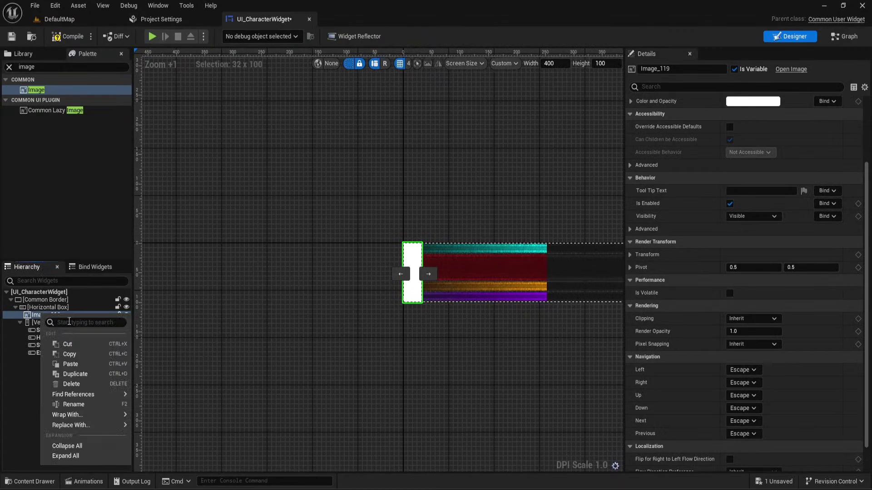
pyautogui.click(29, 482)
pyautogui.click(366, 388)
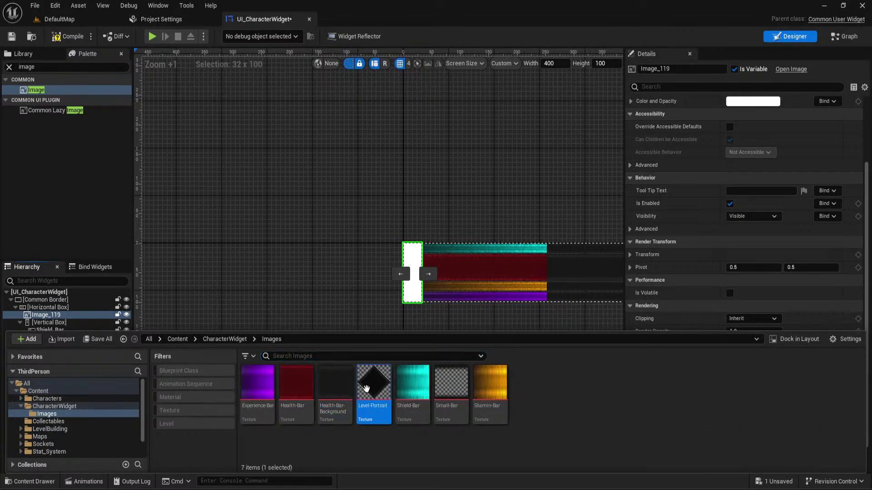
pyautogui.doubleClick(366, 388)
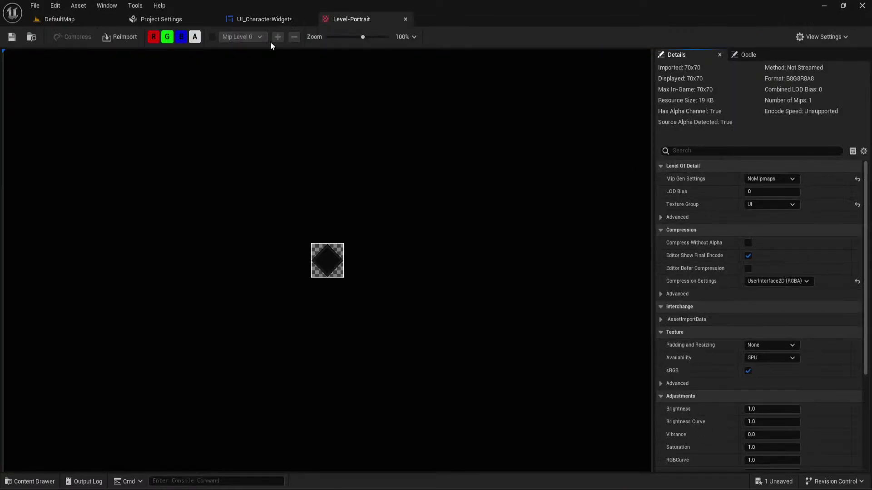
pyautogui.click(254, 19)
pyautogui.click(73, 18)
pyautogui.click(265, 20)
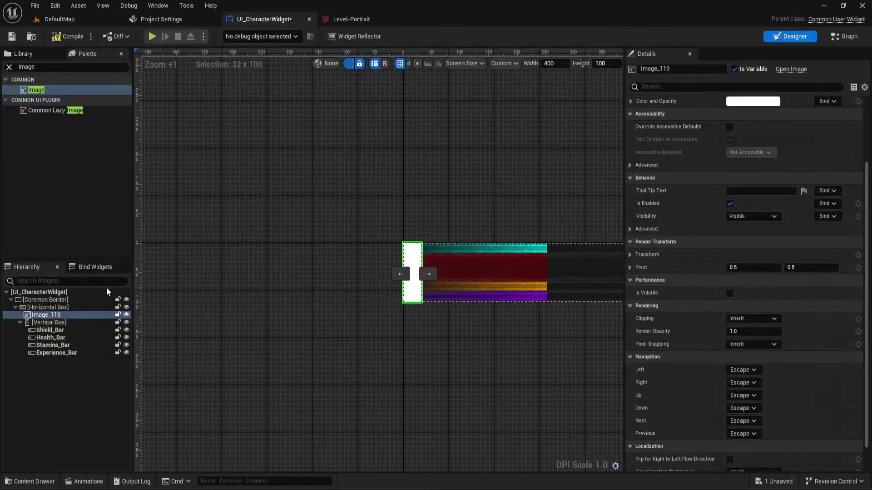
# Wrap the white placeholder image beside the bars in a Size Box
pyautogui.rightClick(39, 317)
pyautogui.moveTo(86, 418)
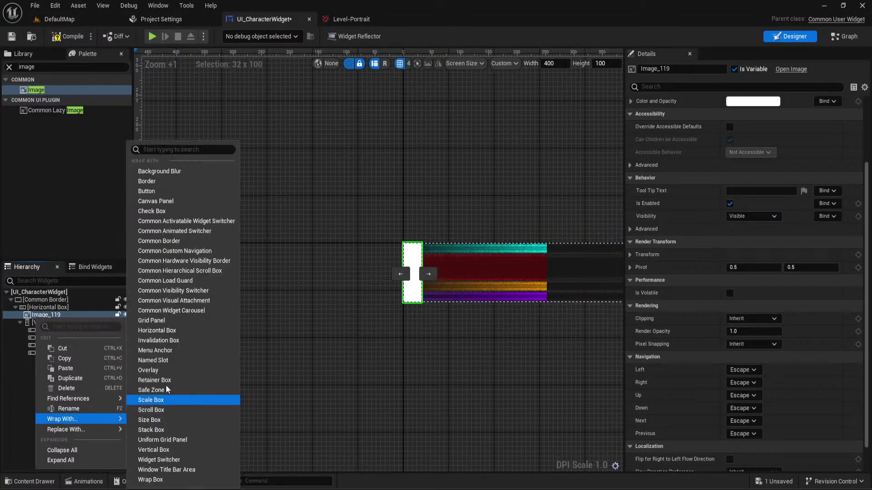
pyautogui.write('ize')
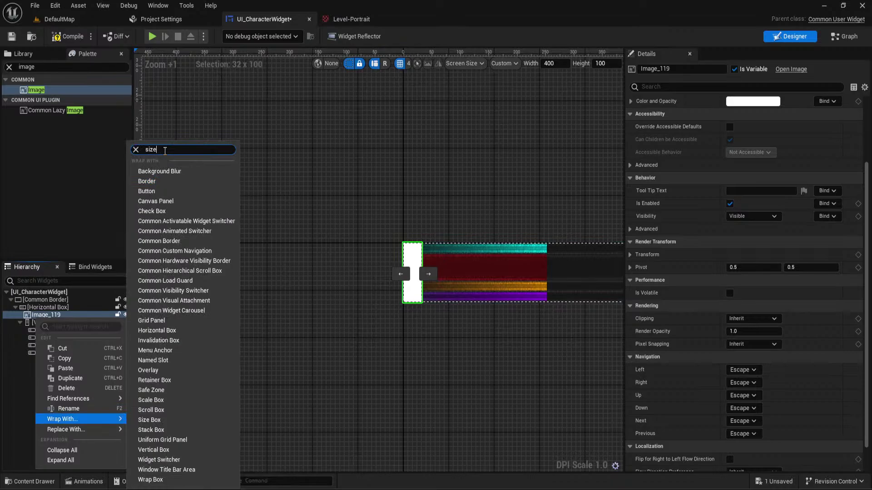
pyautogui.click(157, 424)
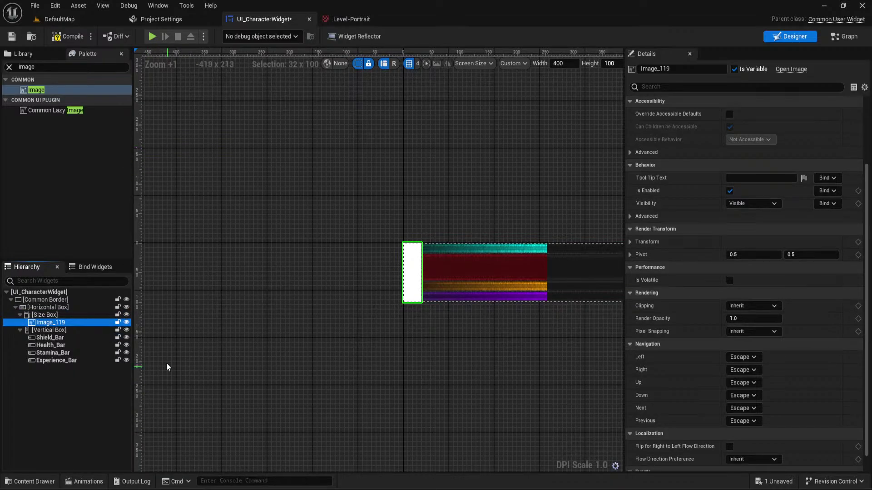
# Enable the Size Box's Height Override and Min Desired Width and set both to 70
pyautogui.click(29, 314)
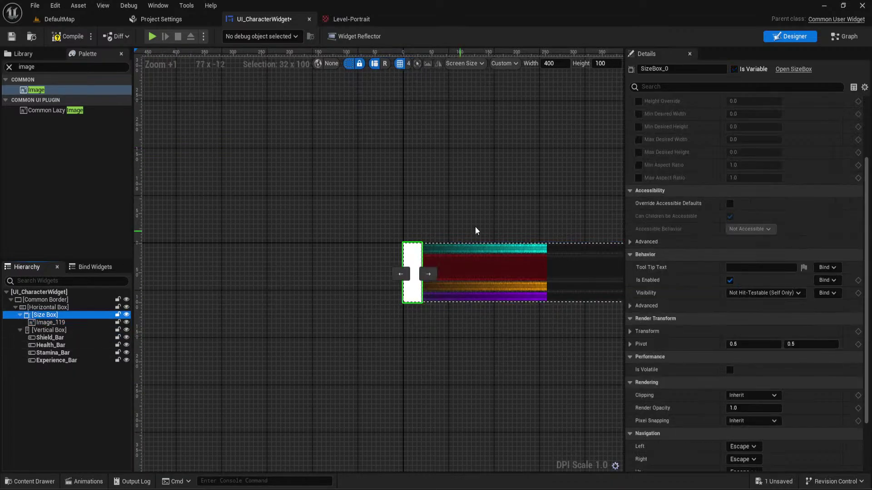
pyautogui.scroll(7, 585, 186)
pyautogui.click(638, 110)
pyautogui.click(638, 101)
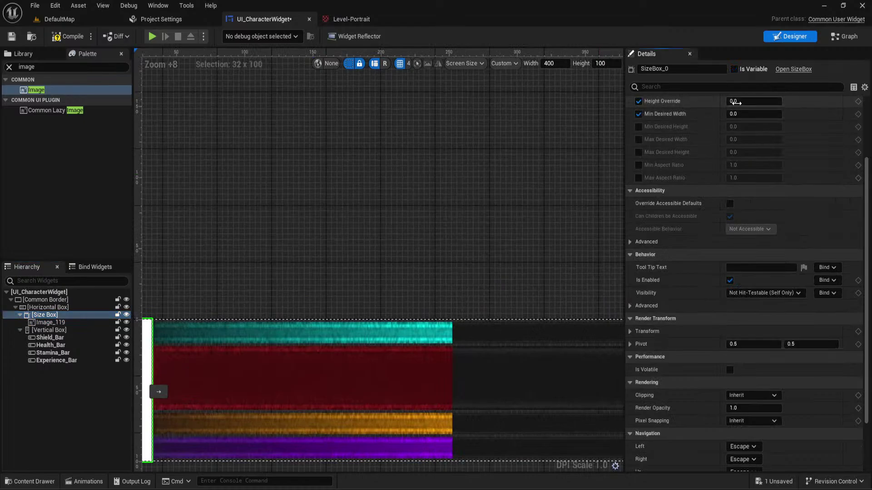
pyautogui.click(738, 101)
pyautogui.write('07')
pyautogui.press('Tab')
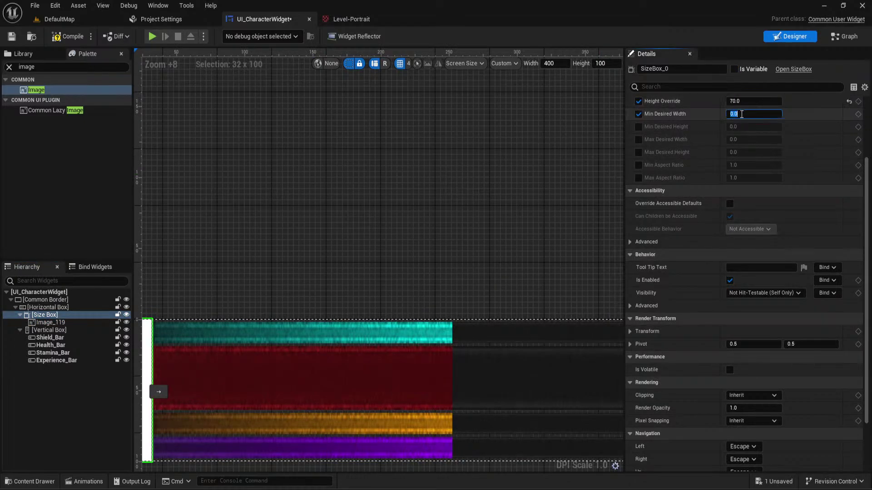
pyautogui.write('70')
pyautogui.press('Return')
pyautogui.moveTo(324, 222); pyautogui.dragTo(463, 140, button='right')
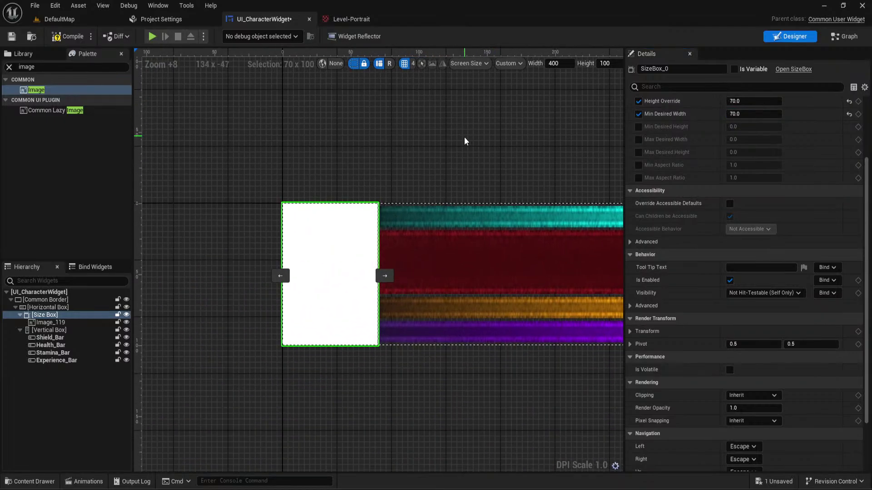
pyautogui.scroll(-2, 463, 140)
# Set the designer's custom preview height to 70
pyautogui.click(608, 63)
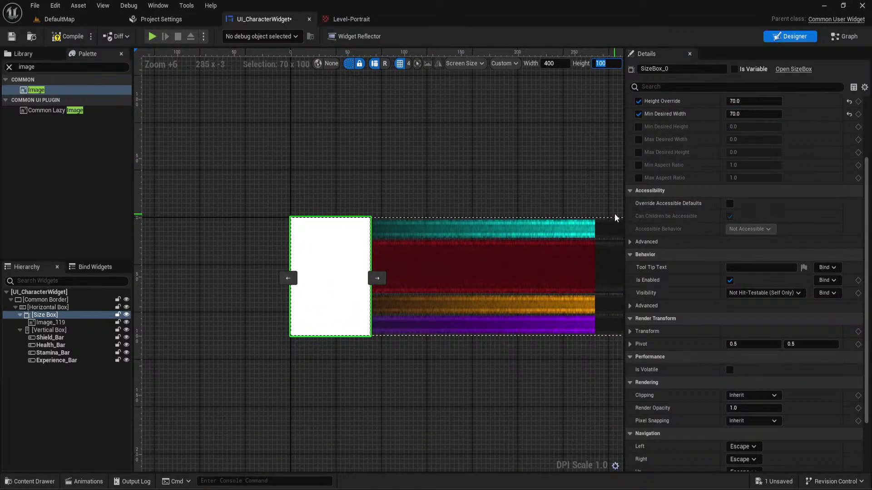
pyautogui.write('70')
pyautogui.press('Return')
pyautogui.click(457, 179)
pyautogui.moveTo(457, 180); pyautogui.dragTo(345, 158, button='right')
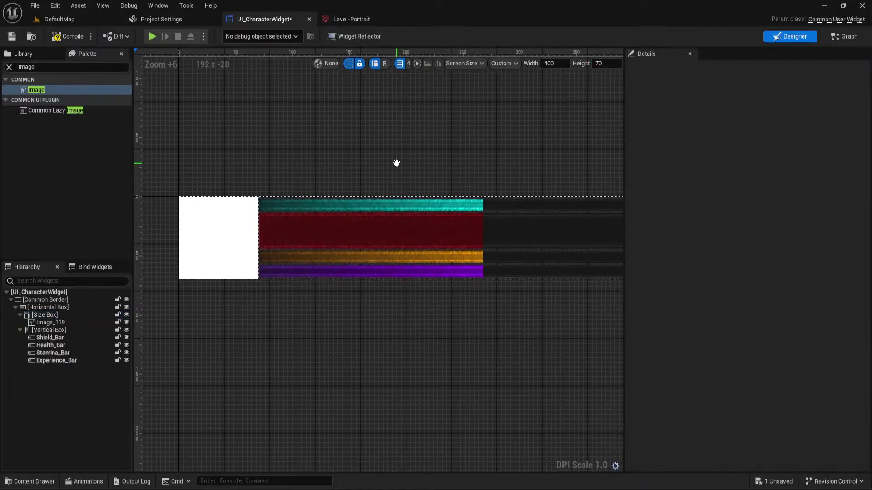
pyautogui.moveTo(402, 165); pyautogui.dragTo(509, 158, button='right')
# Select the Level-Portrait texture in the CharacterWidget Images folder and the placeholder image inside the Size Box
pyautogui.click(295, 230)
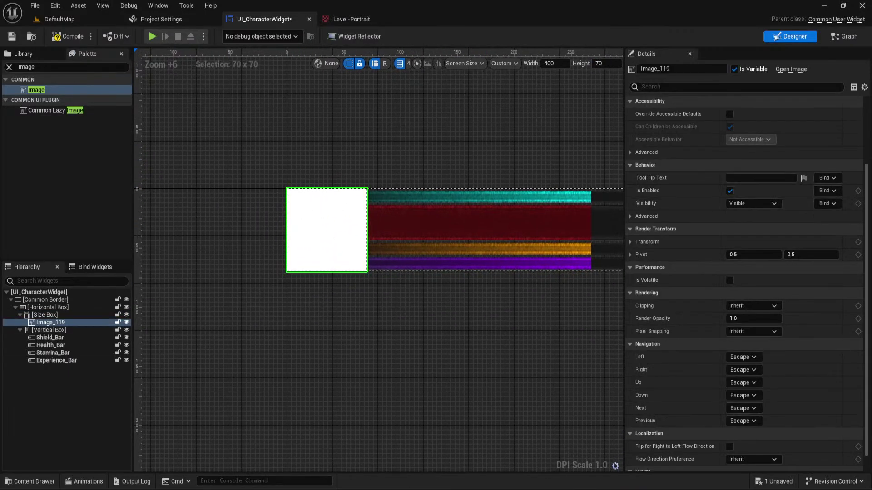
pyautogui.click(30, 481)
pyautogui.moveTo(373, 384)
pyautogui.mouseDown()
pyautogui.moveTo(391, 356)
pyautogui.moveTo(382, 380)
pyautogui.mouseUp()
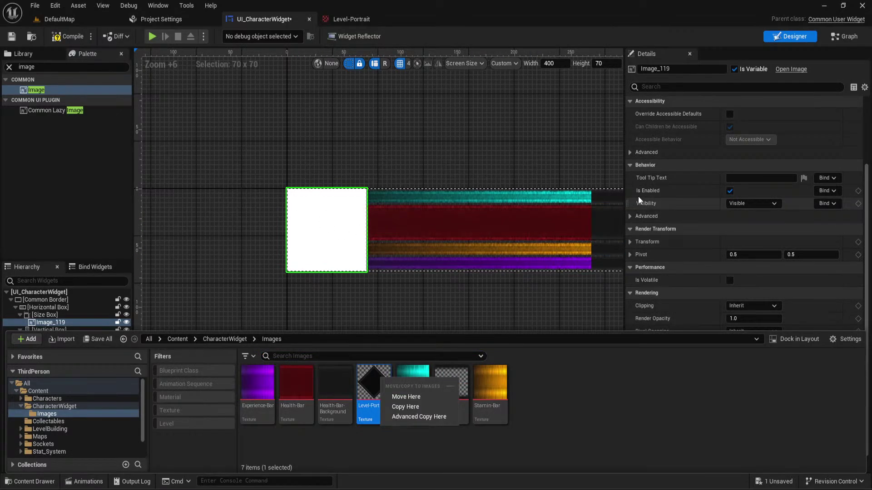
pyautogui.scroll(-1, 639, 196)
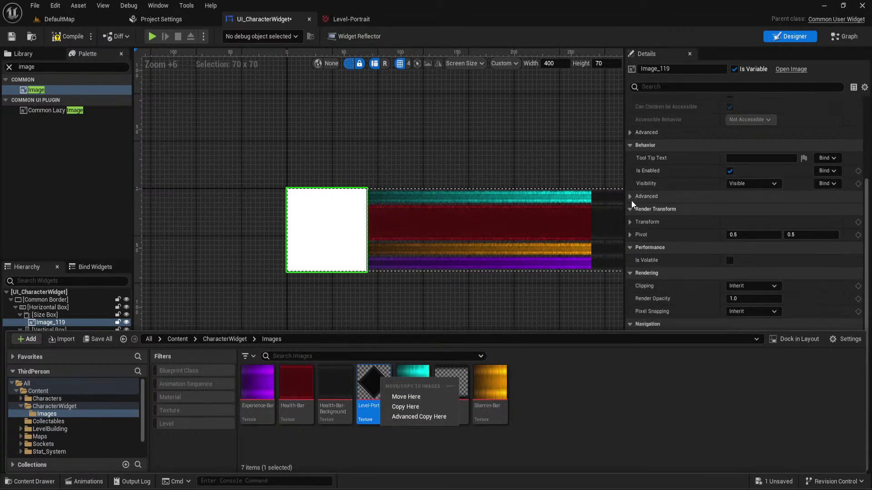
pyautogui.click(629, 197)
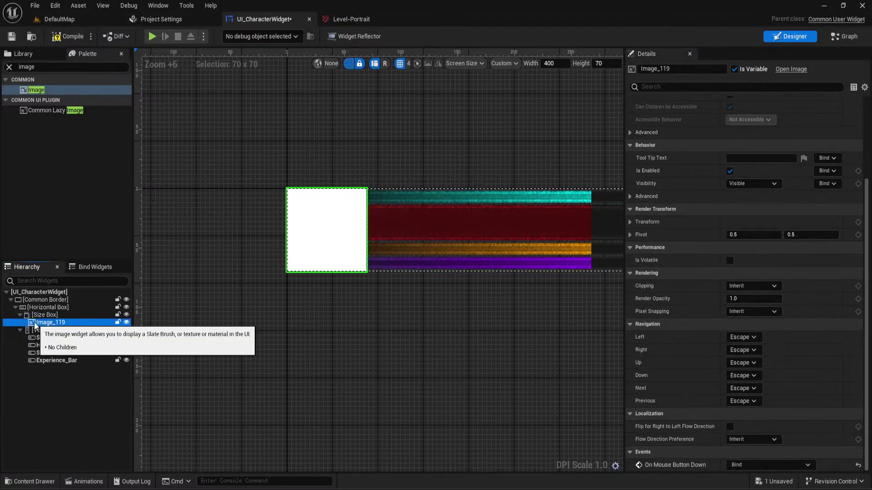
pyautogui.click(54, 325)
pyautogui.click(45, 315)
pyautogui.click(48, 322)
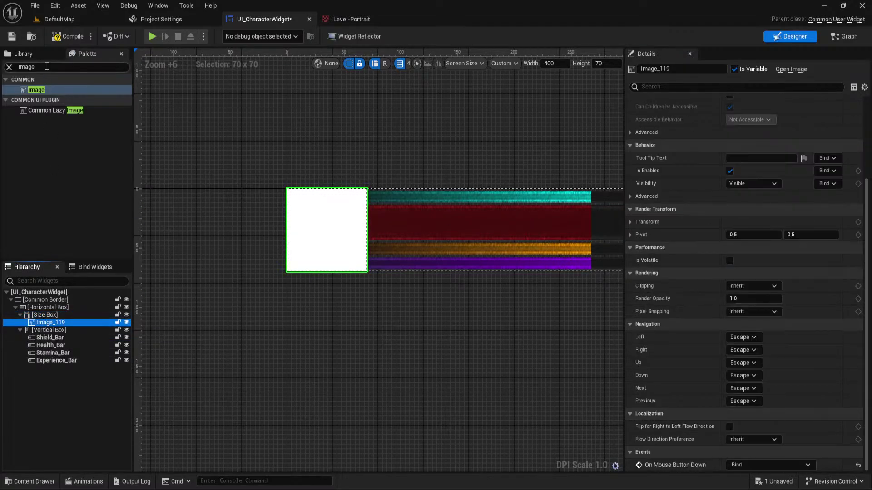
# Find Common Border in the widget palette and replace the placeholder image inside the Size Box with it
pyautogui.click(28, 67)
pyautogui.write('bord')
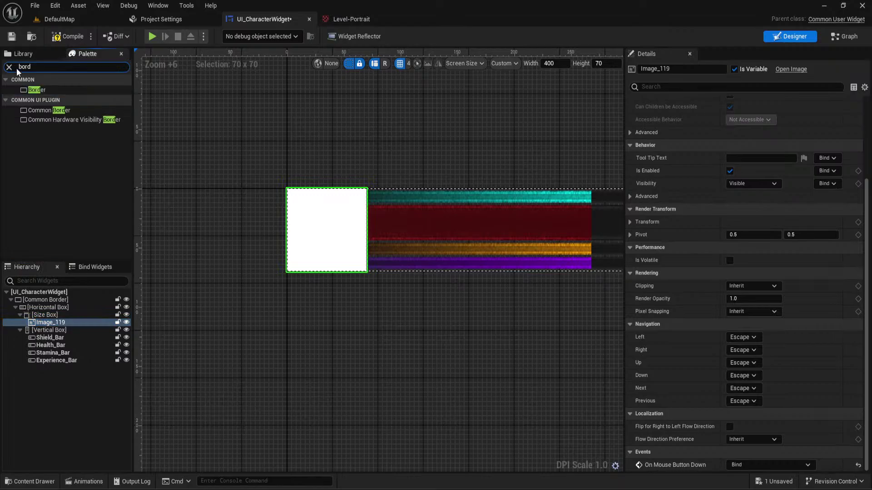
pyautogui.click(51, 110)
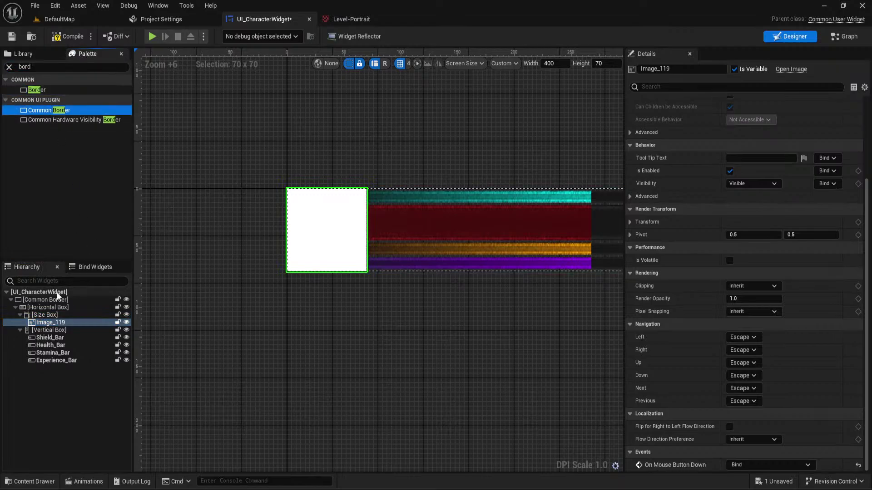
pyautogui.rightClick(50, 321)
pyautogui.moveTo(73, 433)
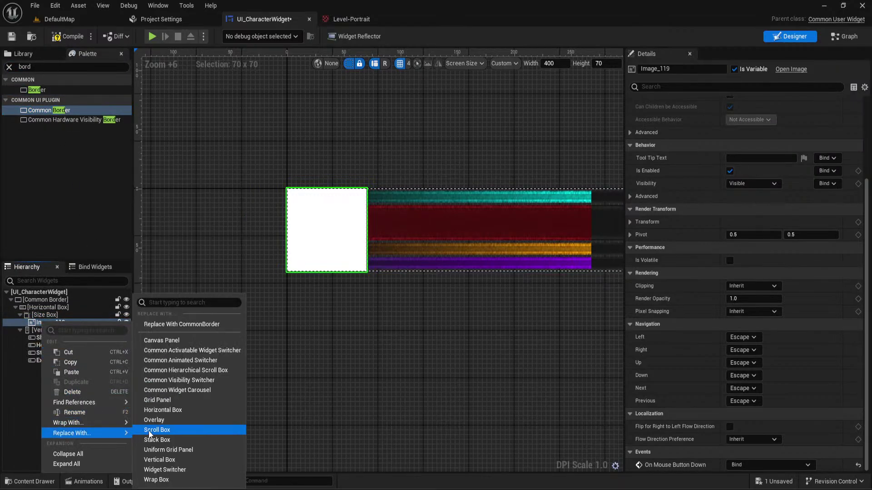
pyautogui.click(168, 323)
# Assign the Level-Portrait texture as the brush image of the new Common Border and inspect the diamond portrait
pyautogui.click(89, 322)
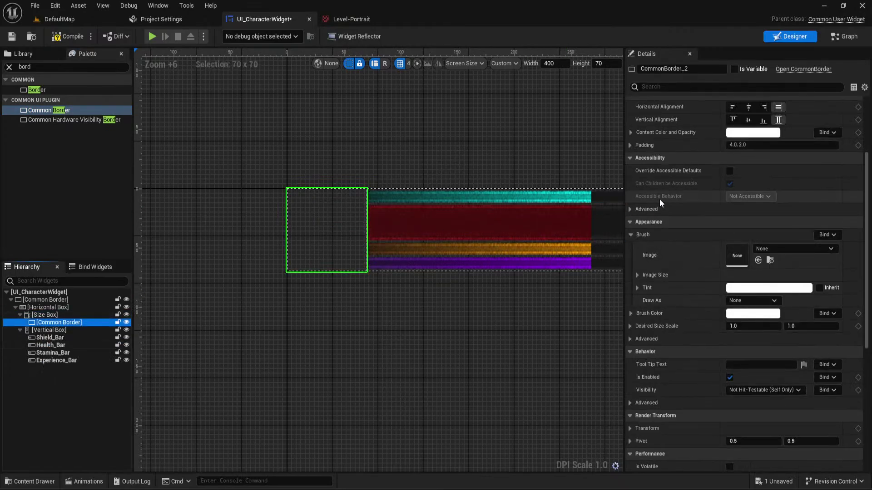
pyautogui.click(758, 260)
pyautogui.click(325, 293)
pyautogui.moveTo(325, 293); pyautogui.dragTo(353, 293, button='right')
pyautogui.scroll(7, 355, 296)
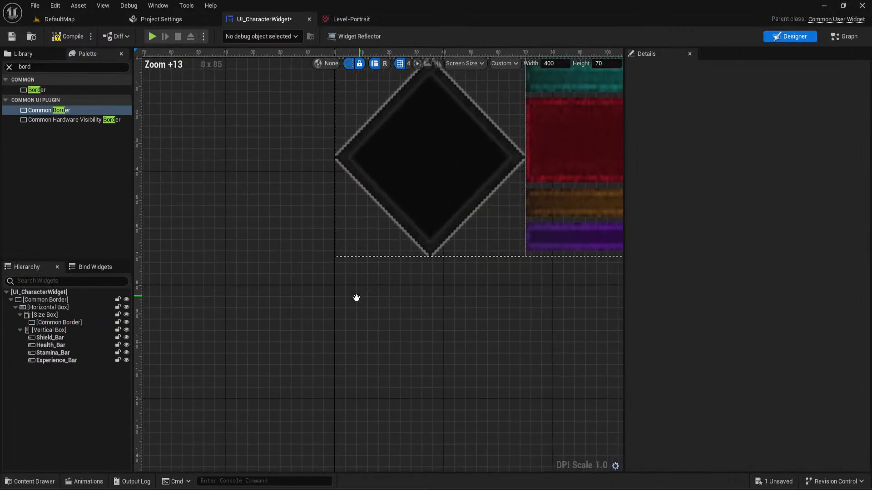
pyautogui.click(442, 227)
pyautogui.scroll(-5, 451, 334)
pyautogui.moveTo(451, 333); pyautogui.dragTo(438, 306, button='right')
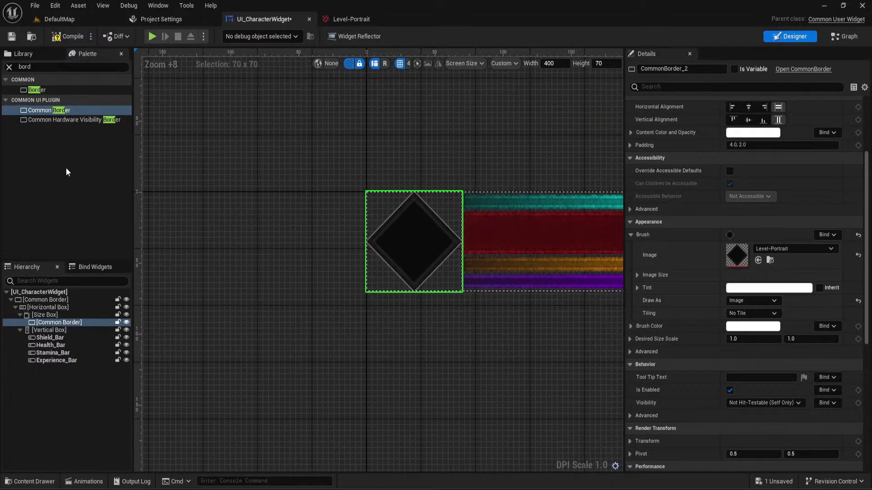
# Add a Common Text widget inside the diamond portrait's Common Border and set its text to 12
pyautogui.click(22, 66)
pyautogui.write('text')
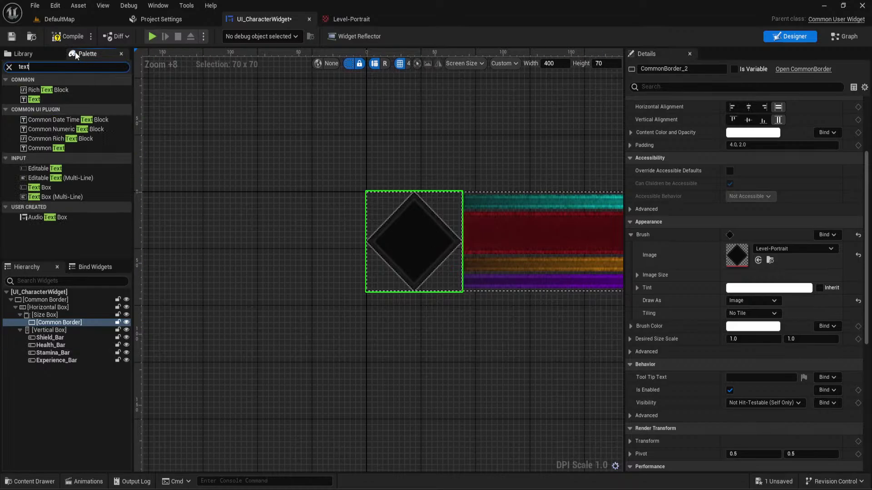
pyautogui.click(104, 149)
pyautogui.moveTo(107, 160); pyautogui.dragTo(530, 262)
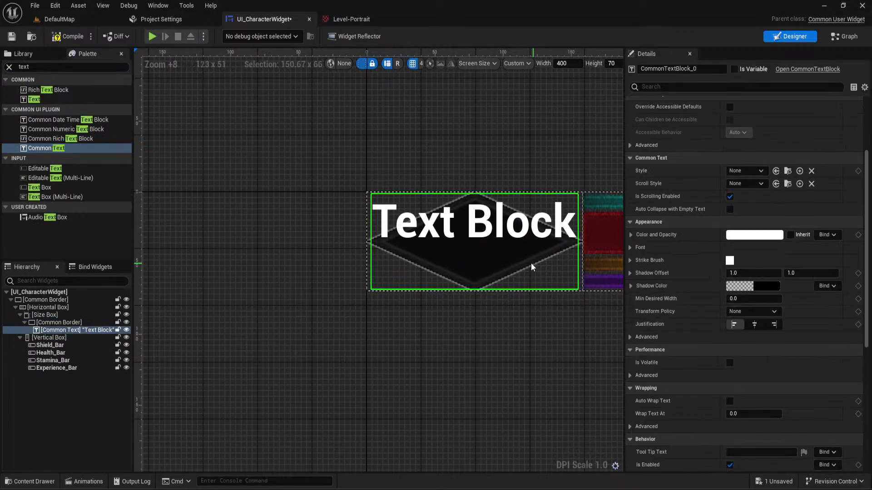
pyautogui.scroll(4, 725, 177)
pyautogui.click(727, 166)
pyautogui.write('12')
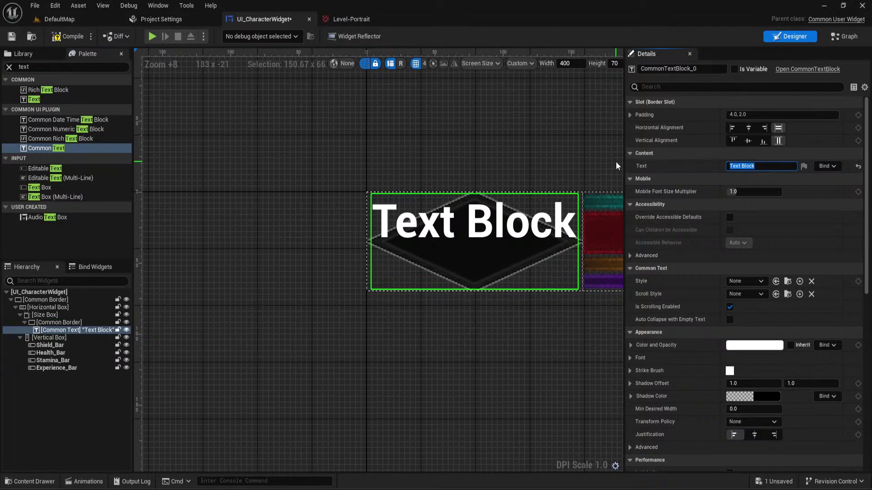
# Set the slot padding of the level number text to 0
pyautogui.click(752, 114)
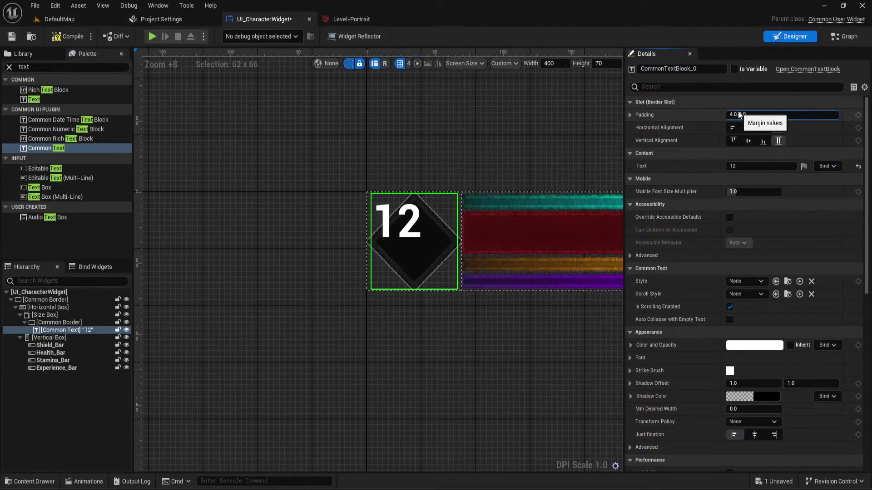
pyautogui.hotkey('ctrl', 'a')
pyautogui.write('0')
pyautogui.press('Return')
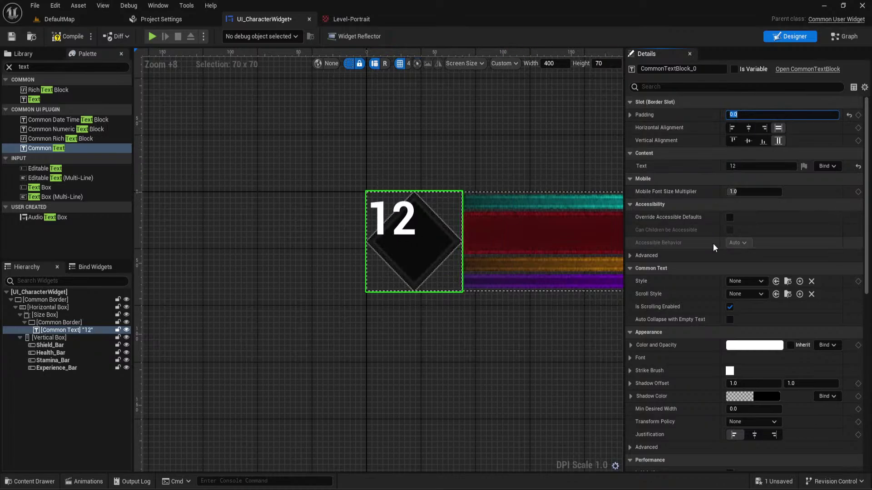
# Center the level number's text justification and align it to the center horizontally and vertically within the diamond
pyautogui.scroll(-5, 740, 254)
pyautogui.click(755, 316)
pyautogui.scroll(1, 735, 227)
pyautogui.scroll(4, 734, 226)
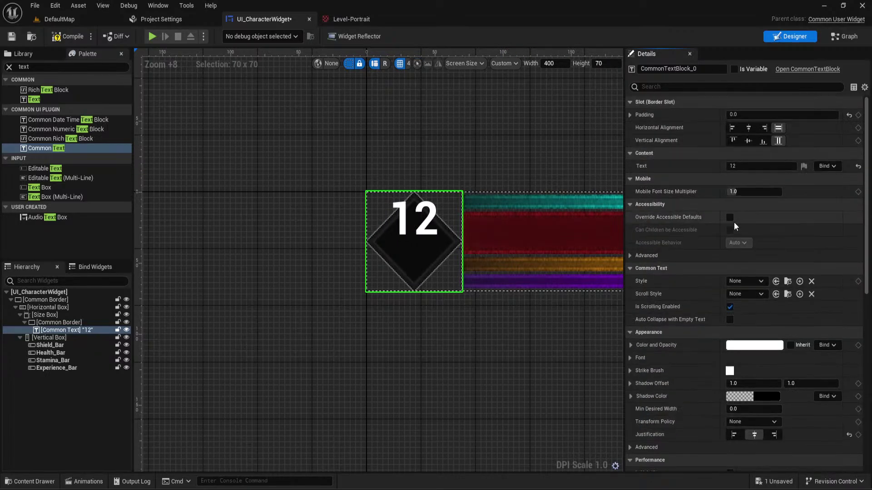
pyautogui.click(747, 140)
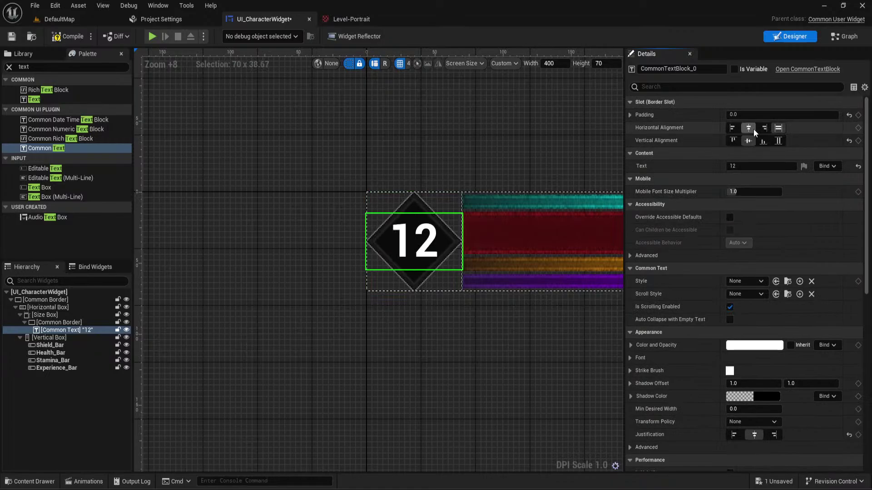
pyautogui.click(476, 124)
pyautogui.moveTo(438, 155); pyautogui.dragTo(425, 135, button='right')
pyautogui.click(428, 240)
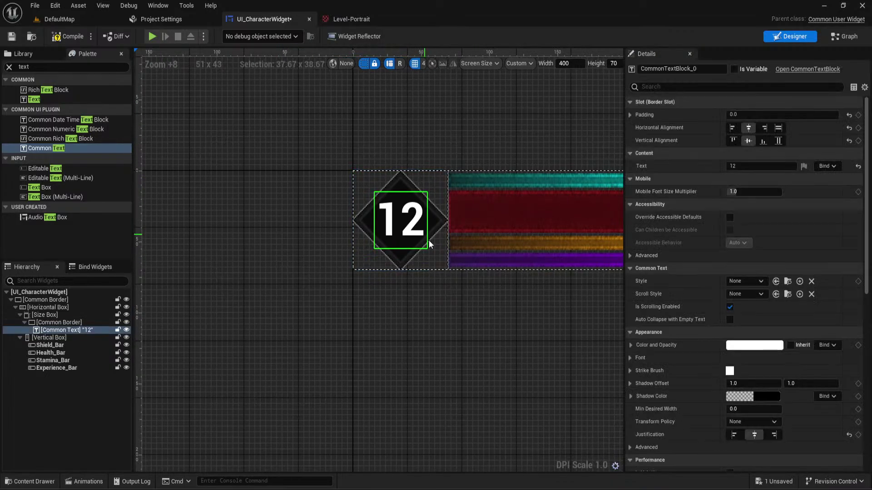
pyautogui.click(556, 334)
pyautogui.moveTo(522, 318); pyautogui.dragTo(476, 301, button='right')
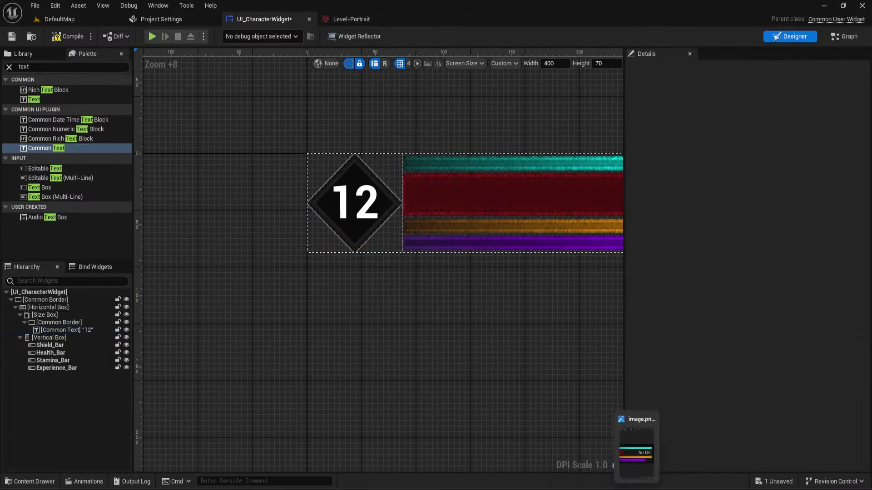
# Compare the level number with the reference image and set its font size to 18
pyautogui.moveTo(613, 263); pyautogui.dragTo(808, 264)
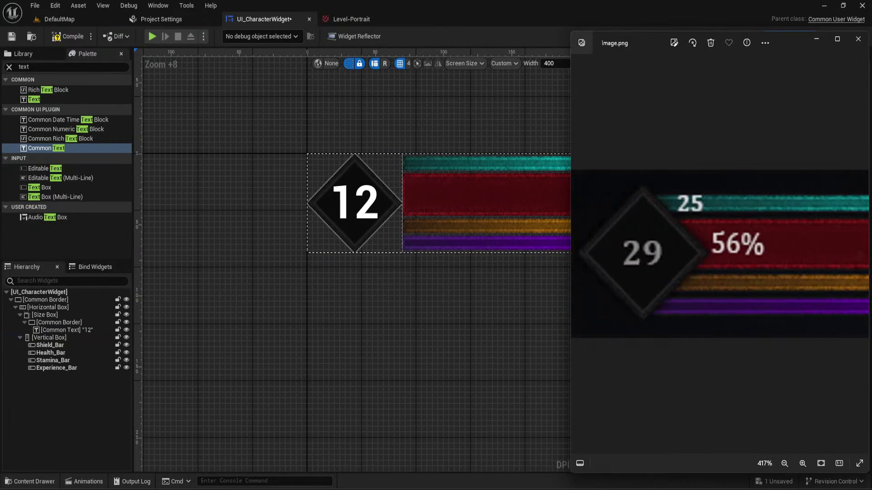
pyautogui.click(371, 211)
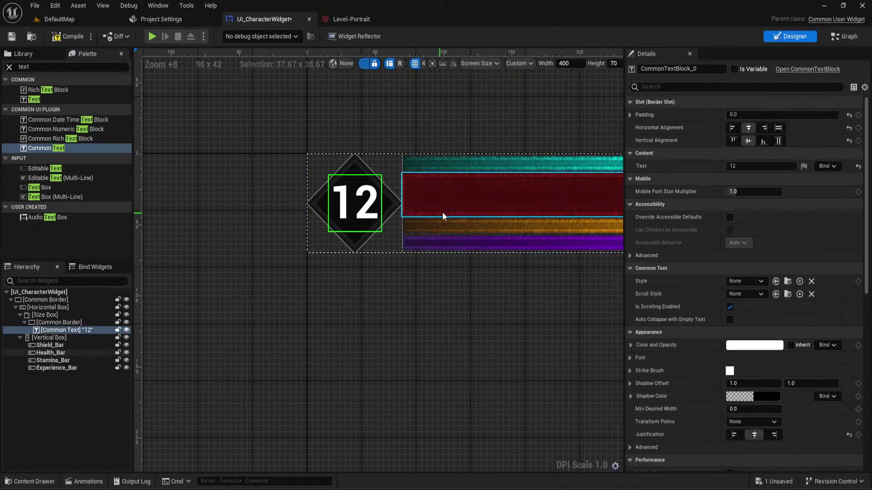
pyautogui.scroll(-5, 713, 247)
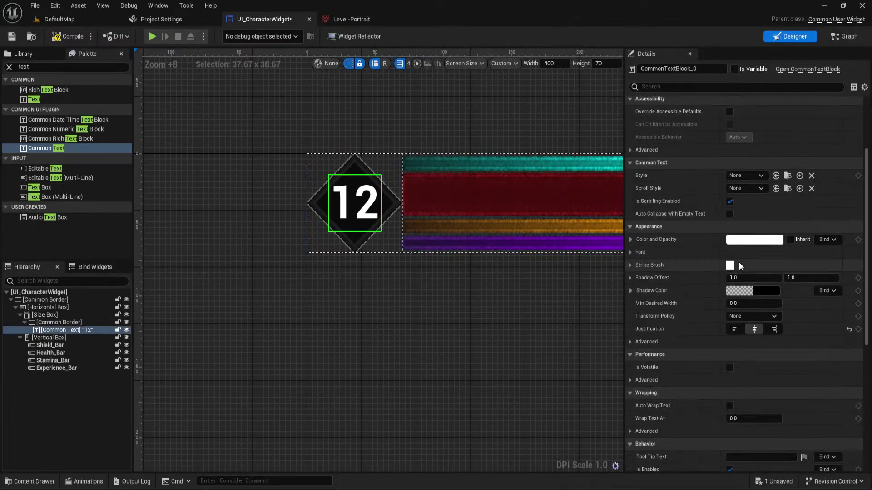
pyautogui.click(631, 253)
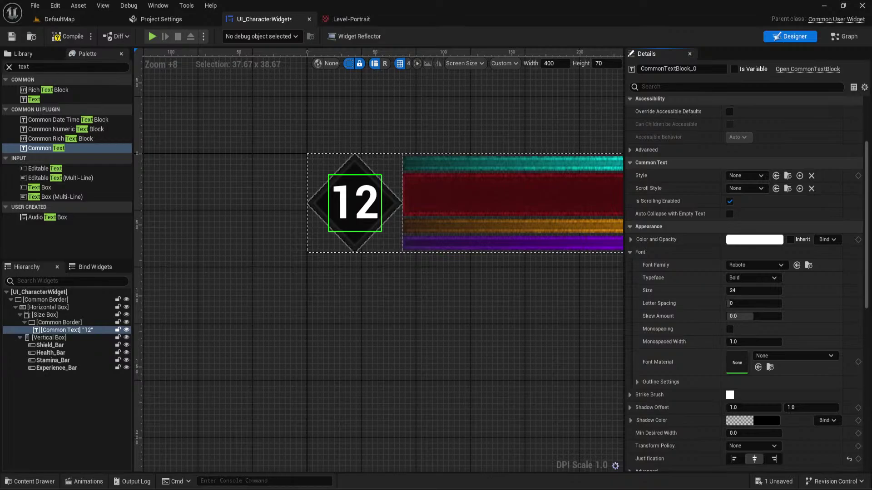
pyautogui.scroll(-2, 745, 291)
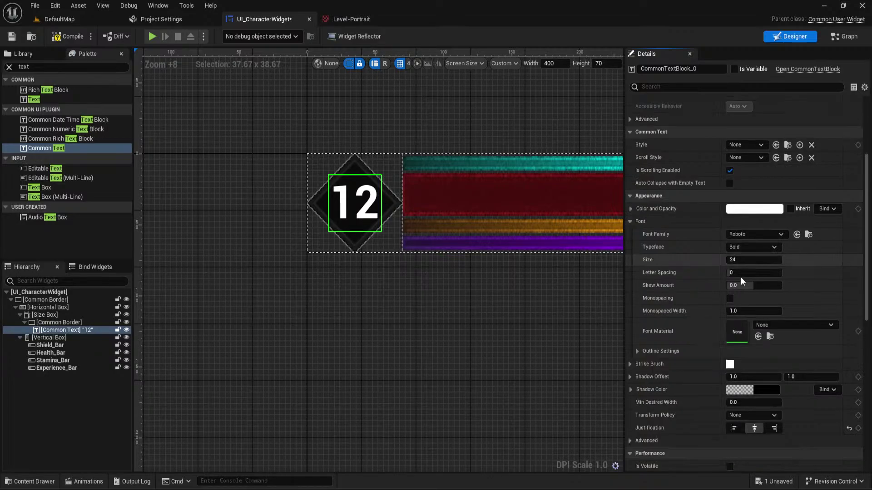
pyautogui.scroll(-3, 749, 334)
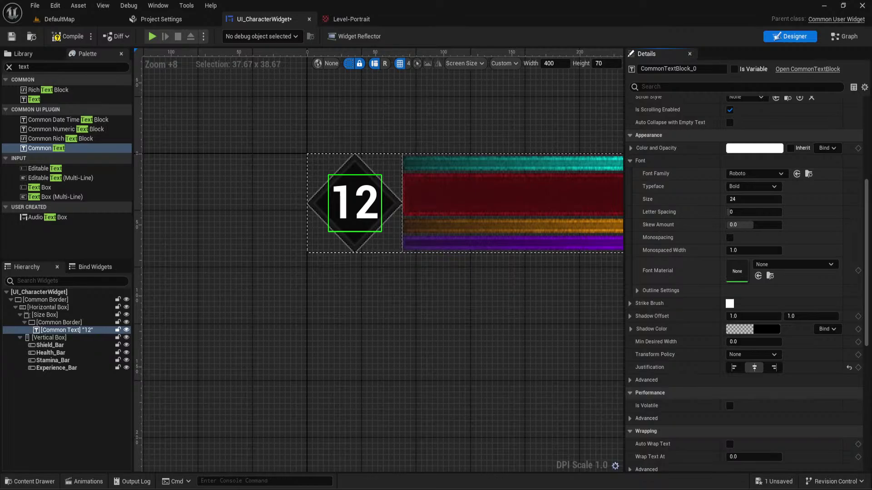
pyautogui.click(732, 199)
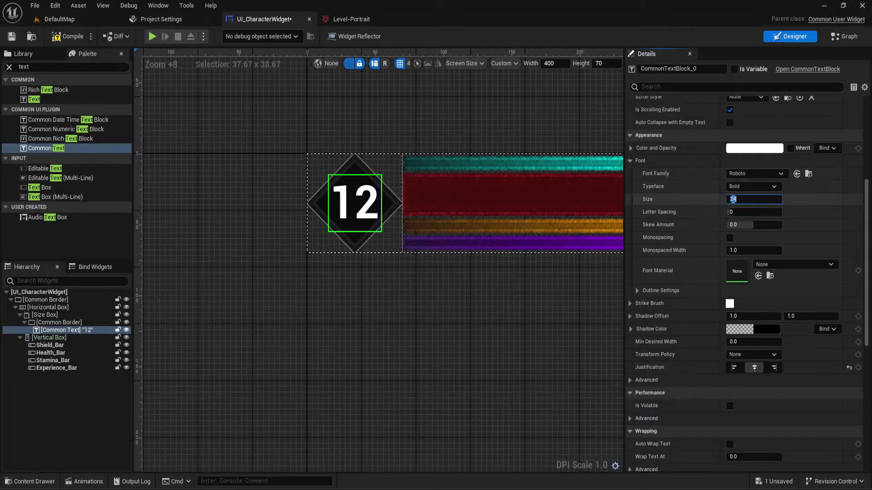
pyautogui.write('18')
pyautogui.press('Return')
pyautogui.click(479, 271)
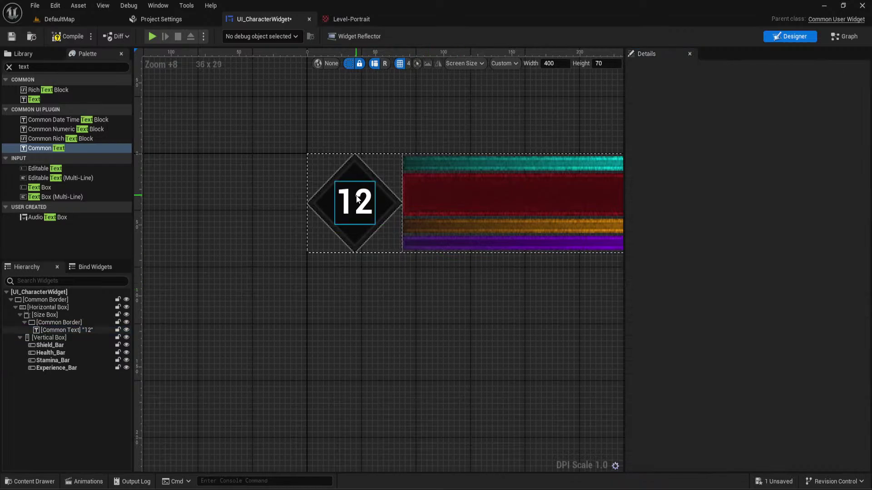
# Check which font families are available for the level number text
pyautogui.click(357, 198)
pyautogui.click(737, 173)
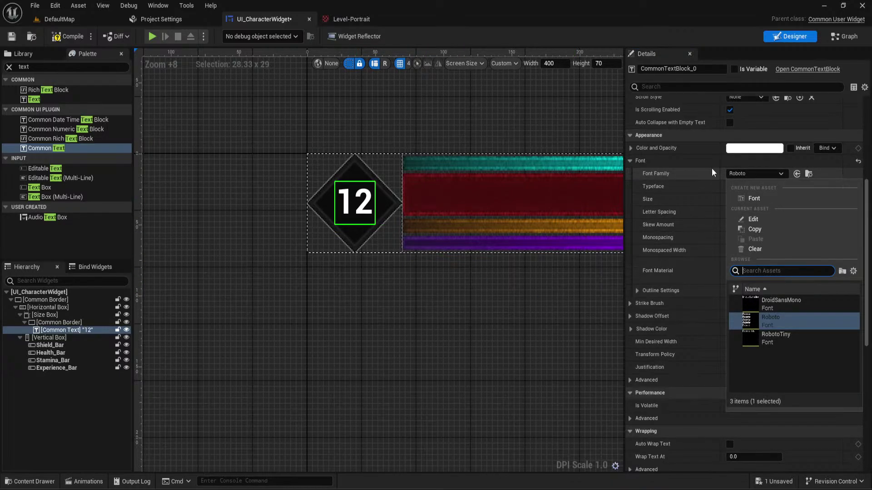
pyautogui.press('Escape')
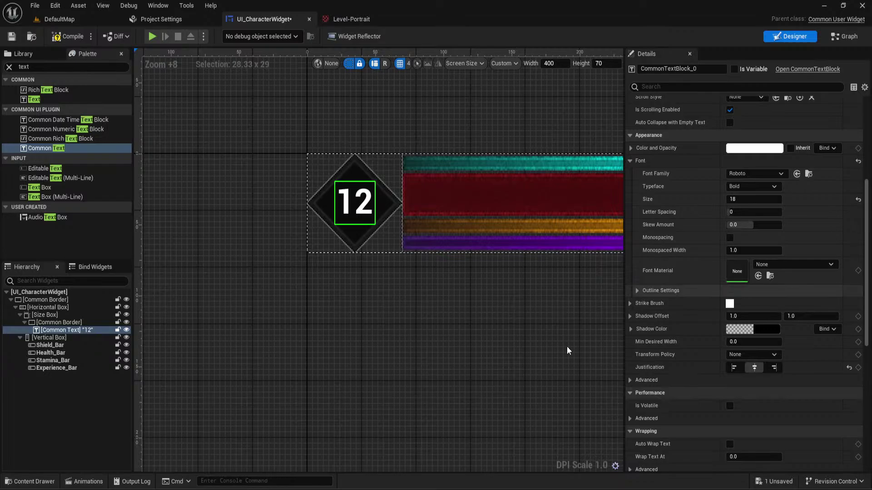
# Switch to the Epic Games Launcher and open the UnderstandingBasics project
pyautogui.hotkey('alt', 'Tab')
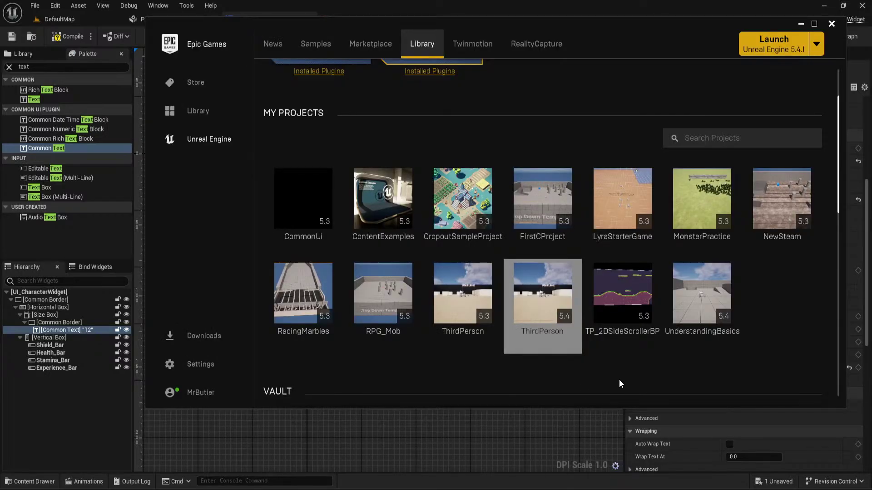
pyautogui.doubleClick(702, 293)
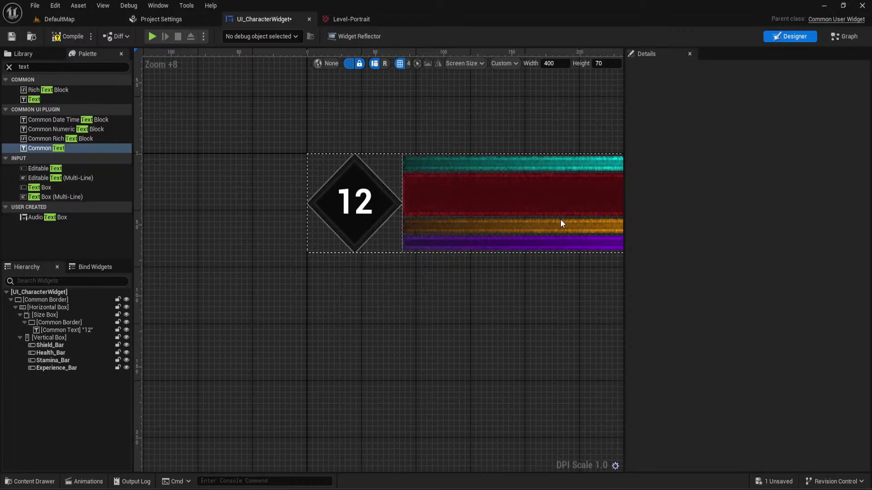
# Select the shield, health, stamina and experience bars together and set their Fill Image to draw as Box
pyautogui.scroll(6, 413, 130)
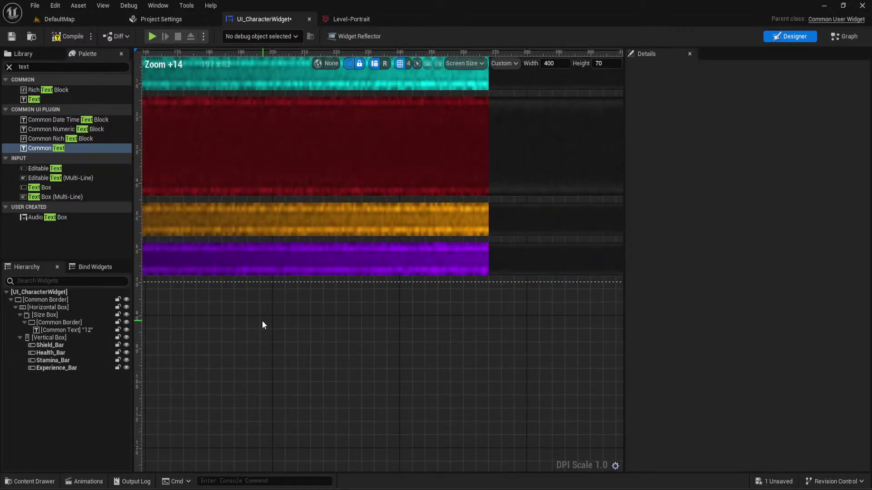
pyautogui.moveTo(263, 325); pyautogui.dragTo(457, 304, button='right')
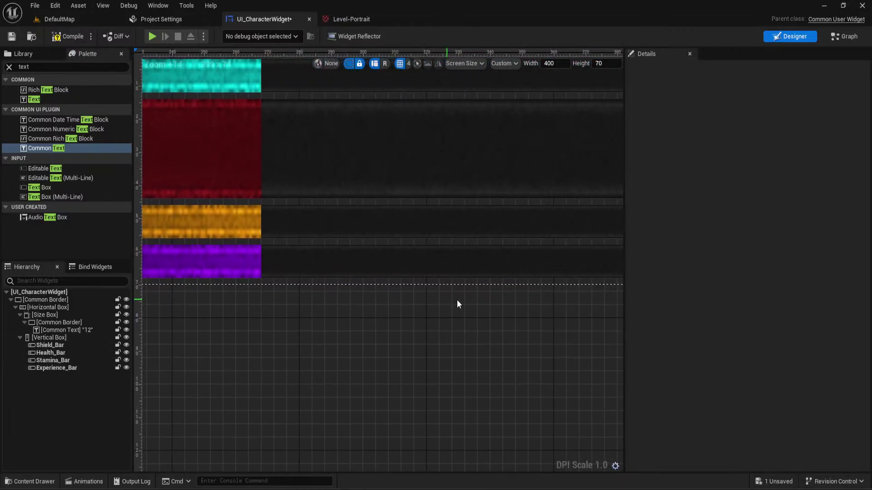
pyautogui.scroll(-5, 457, 304)
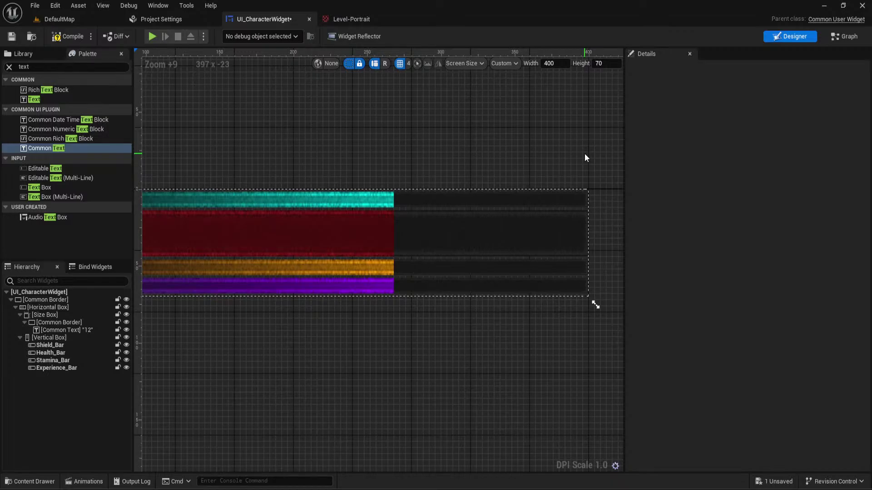
pyautogui.scroll(4, 536, 155)
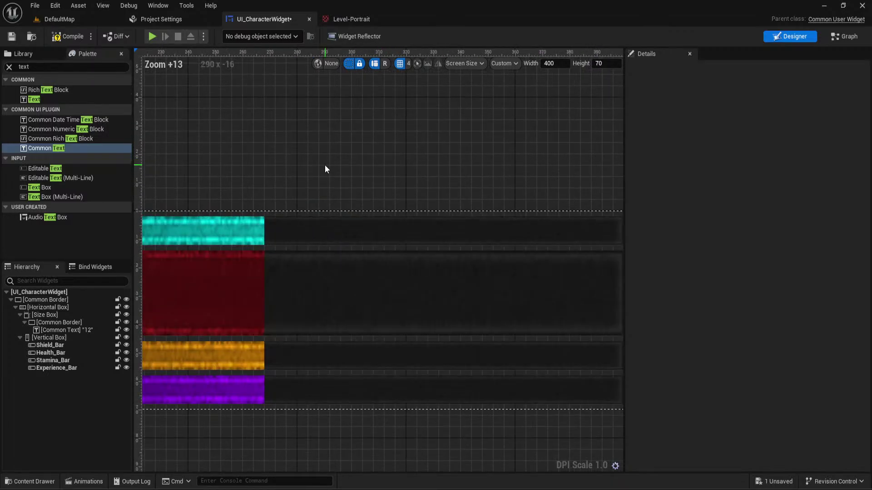
pyautogui.moveTo(325, 164); pyautogui.dragTo(422, 224, button='right')
pyautogui.click(423, 224)
pyautogui.scroll(3, 689, 188)
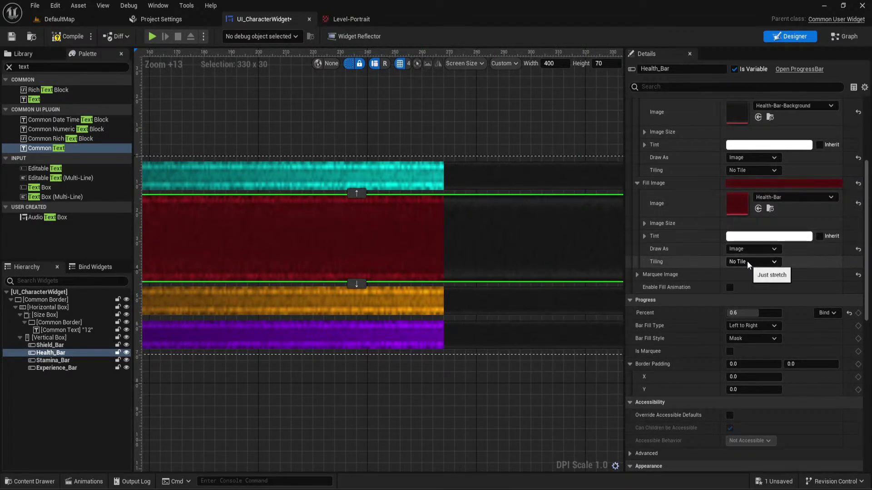
pyautogui.keyDown('ctrl'); pyautogui.click(450, 174); pyautogui.keyUp('ctrl')
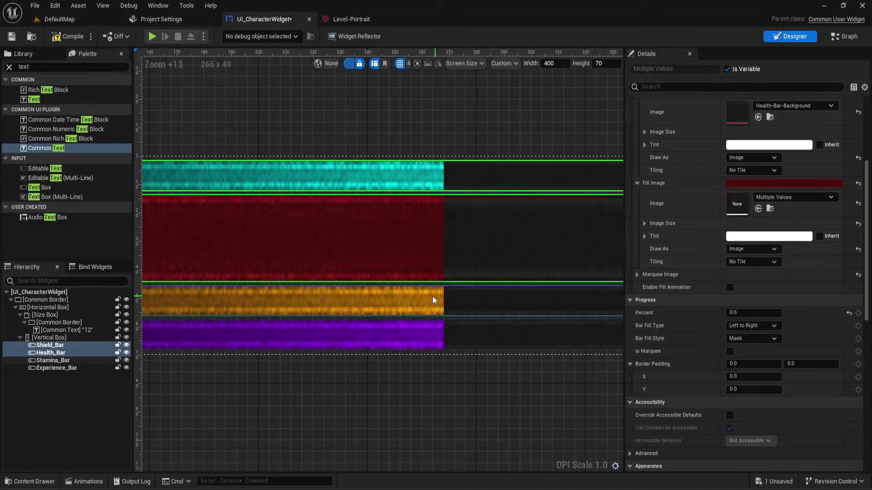
pyautogui.keyDown('ctrl'); pyautogui.click(432, 296); pyautogui.keyUp('ctrl')
pyautogui.keyDown('ctrl'); pyautogui.click(432, 331); pyautogui.keyUp('ctrl')
pyautogui.click(745, 251)
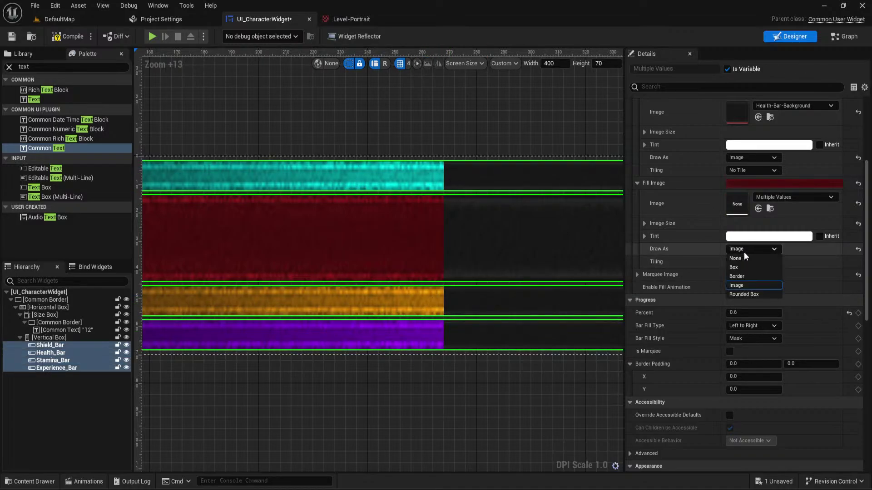
pyautogui.click(747, 267)
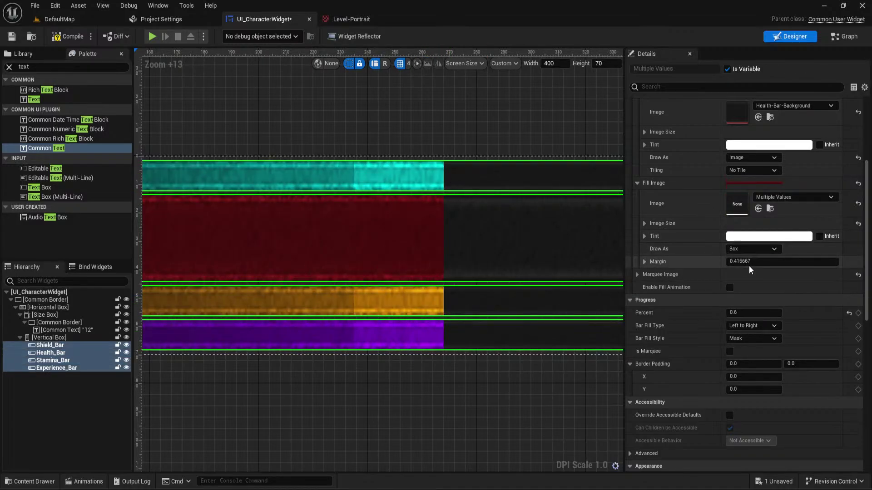
# Set the left and right Fill Image margins of the four selected bars to 0
pyautogui.click(644, 262)
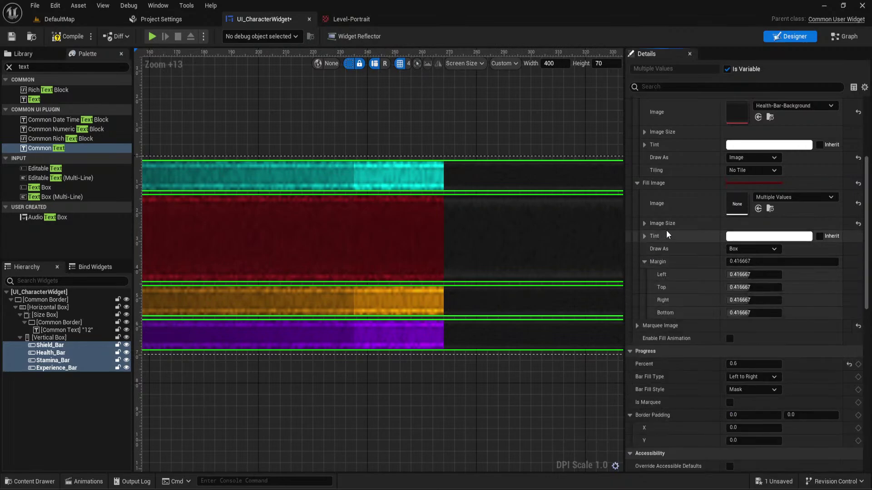
pyautogui.click(754, 274)
pyautogui.write('0')
pyautogui.press('Return')
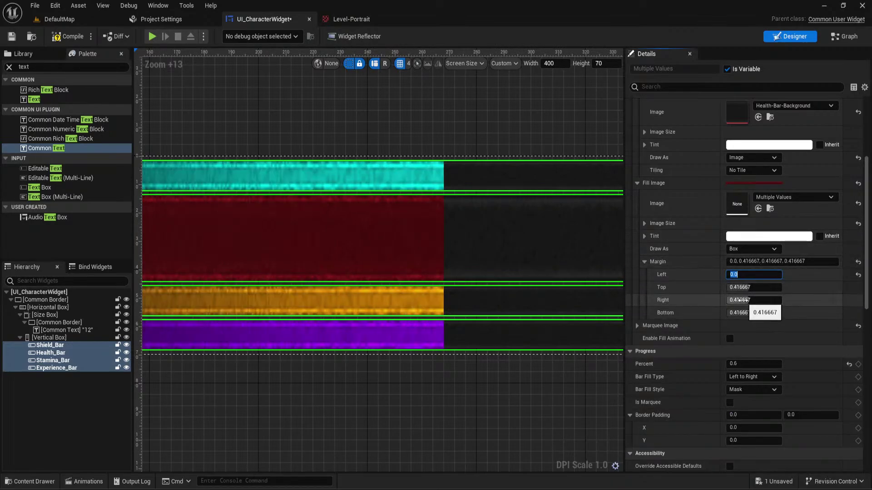
pyautogui.click(741, 300)
pyautogui.write('0')
pyautogui.press('Return')
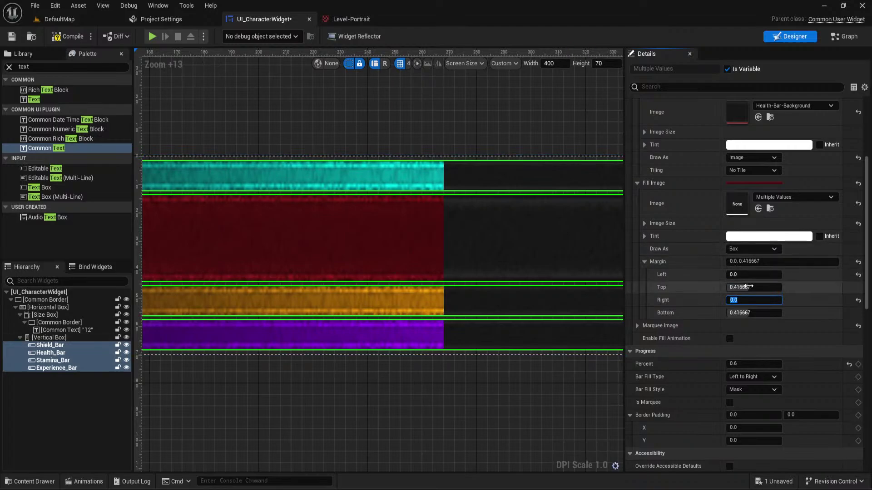
# Try a top Fill Image margin of 1 on the four bars, and set both top and bottom margins to 0
pyautogui.click(748, 287)
pyautogui.write('1')
pyautogui.press('Return')
pyautogui.write('0')
pyautogui.press('Return')
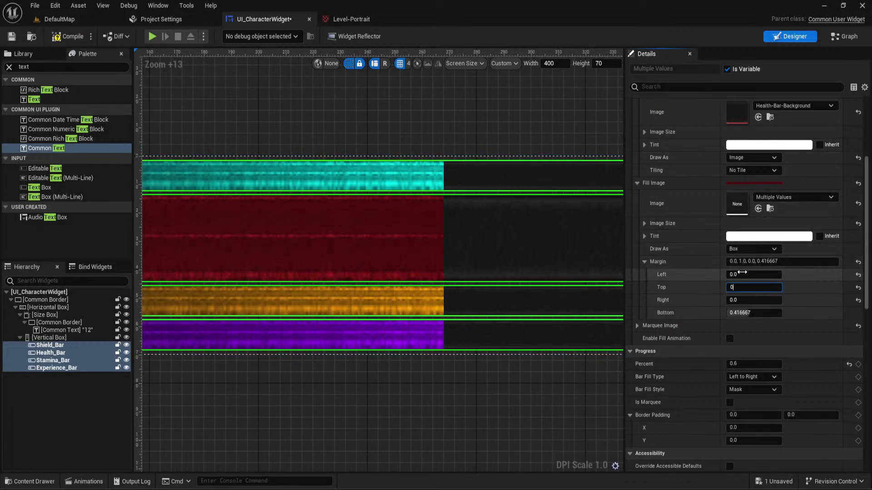
pyautogui.click(748, 313)
pyautogui.write('0')
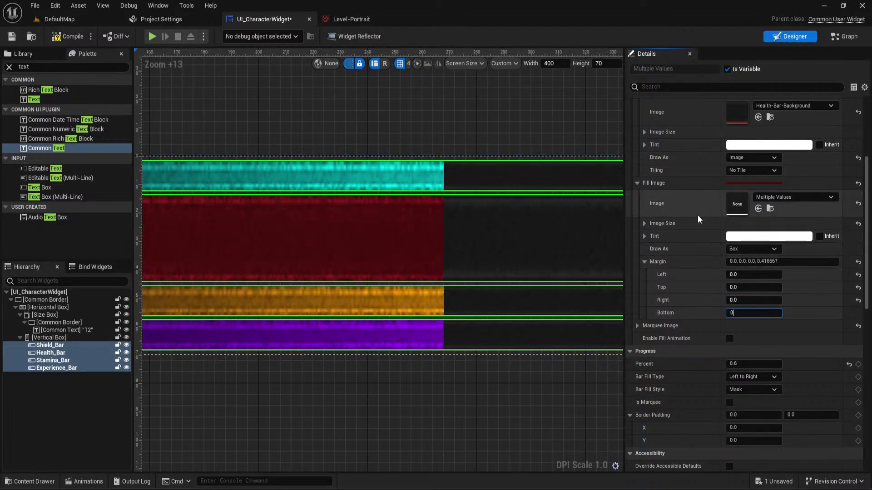
pyautogui.press('Return')
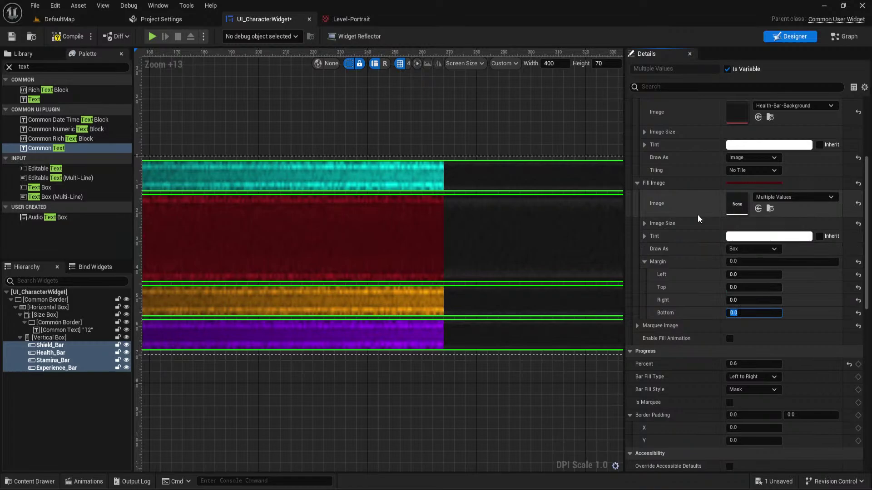
# Try drawing the four selected bars' Fill Image as Rounded Box with outline widths of 1 and 2
pyautogui.click(740, 250)
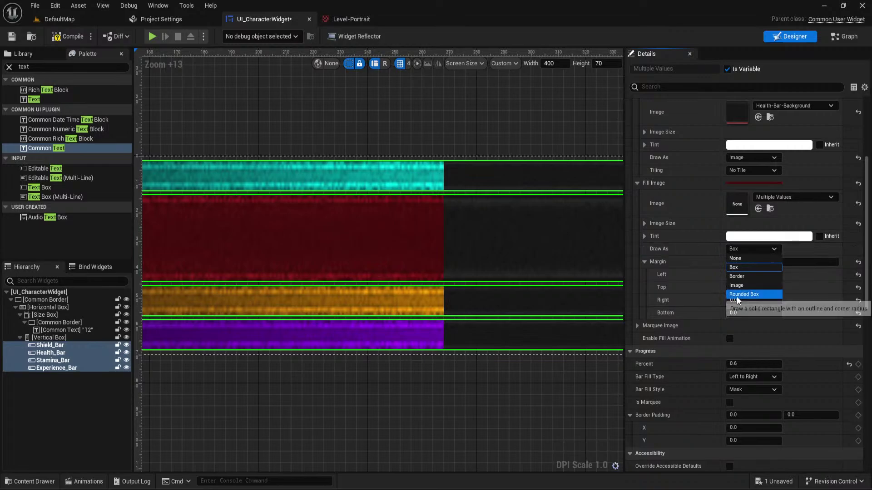
pyautogui.click(743, 295)
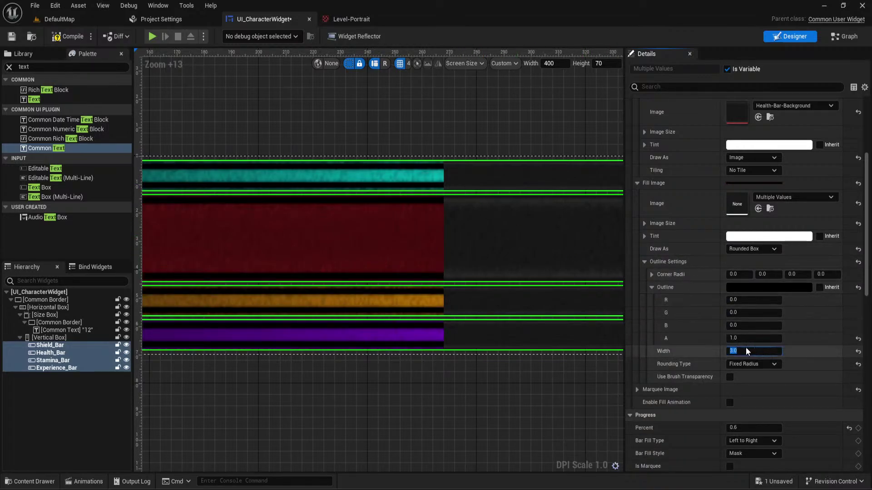
pyautogui.write('1')
pyautogui.press('Return')
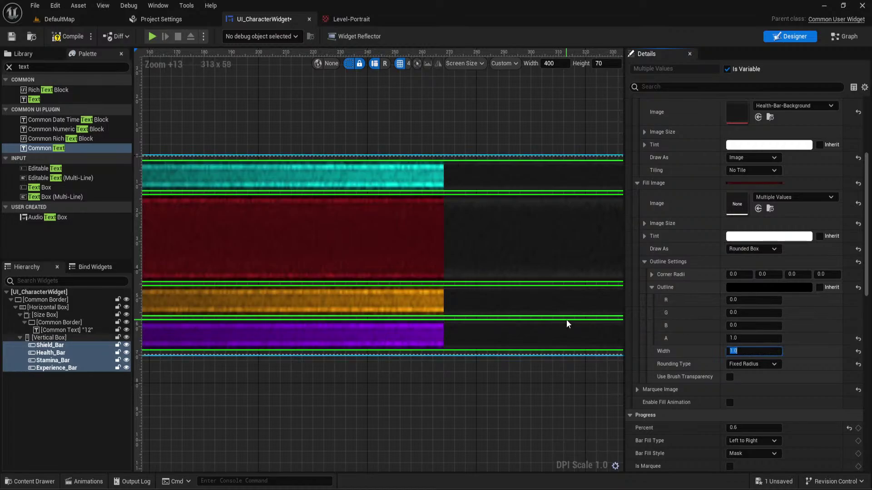
pyautogui.write('2')
pyautogui.press('Return')
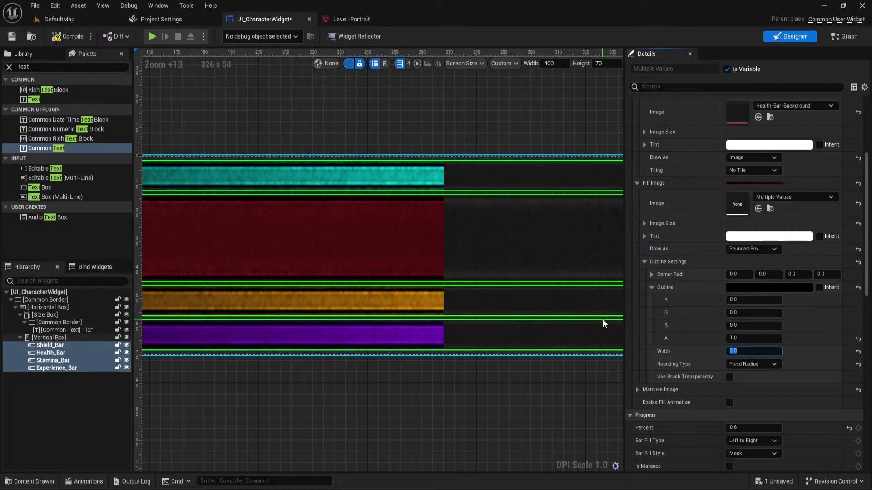
pyautogui.write('2')
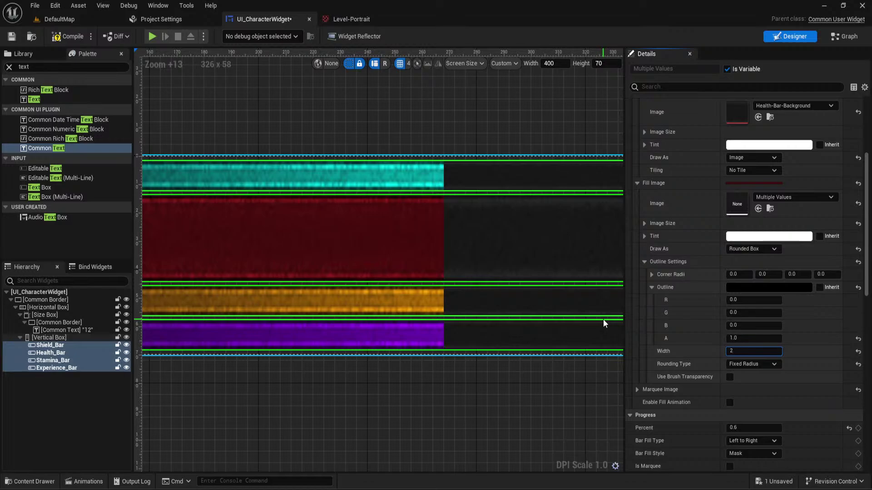
# Try a Fill Image outline alpha of 1.2, set it back to 1, and set the outline width to 1
pyautogui.click(754, 338)
pyautogui.write('1.2')
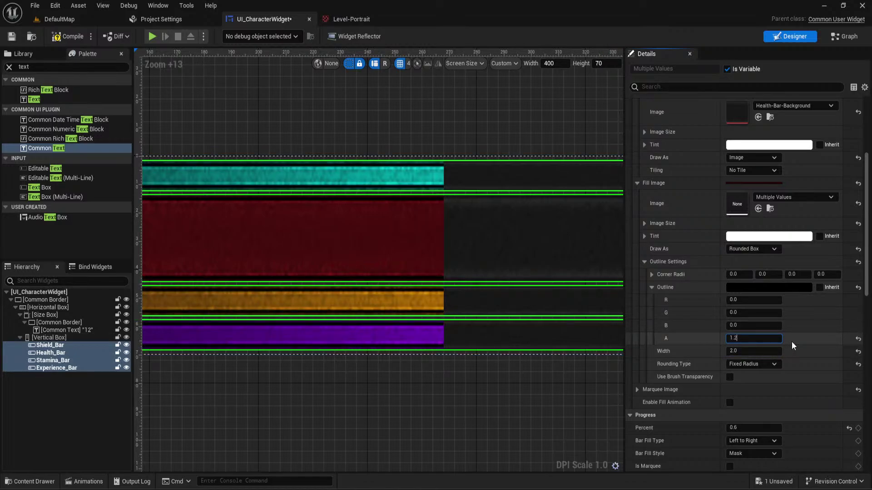
pyautogui.press('Return')
pyautogui.write('1')
pyautogui.press('Return')
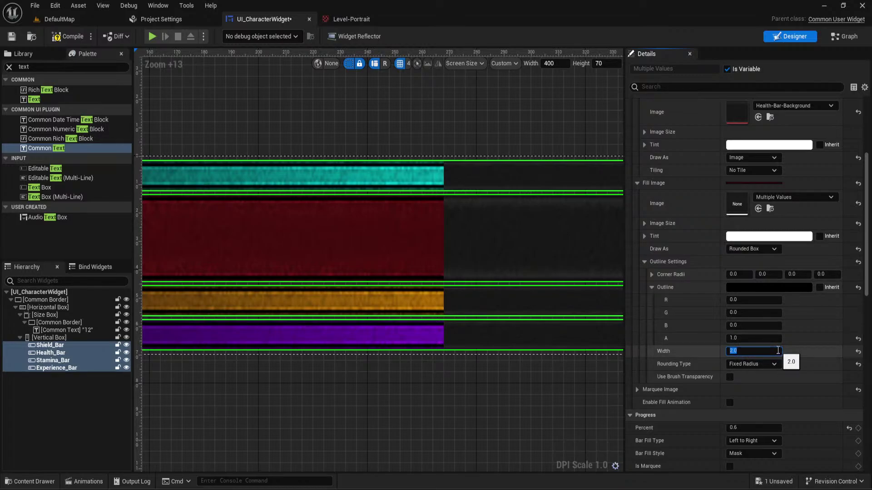
pyautogui.write('1')
pyautogui.press('Return')
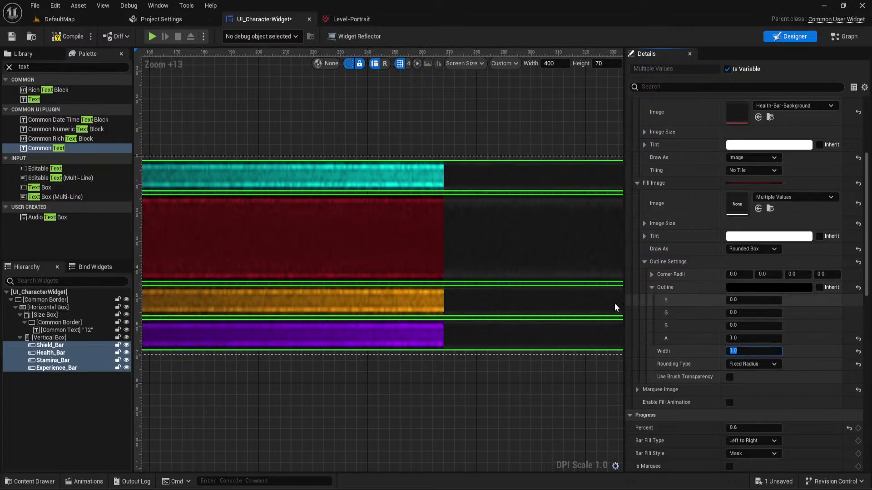
# Examine the outlined fills of the four bars closely at their start and at the fill edge
pyautogui.click(438, 382)
pyautogui.moveTo(437, 381)
pyautogui.mouseDown(button='right')
pyautogui.moveTo(616, 368)
pyautogui.moveTo(863, 371)
pyautogui.moveTo(654, 337)
pyautogui.mouseUp(button='right')
pyautogui.scroll(5, 518, 177)
pyautogui.scroll(1, 518, 180)
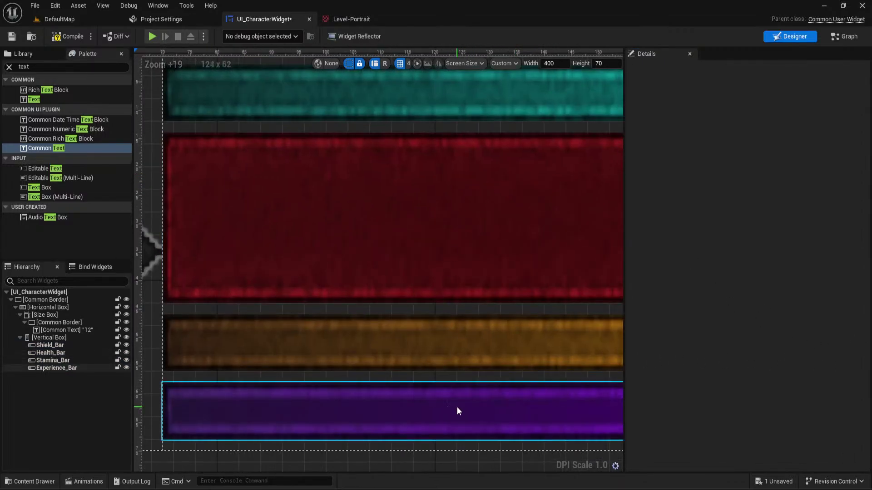
pyautogui.scroll(-9, 459, 405)
pyautogui.moveTo(525, 208); pyautogui.dragTo(242, 97, button='right')
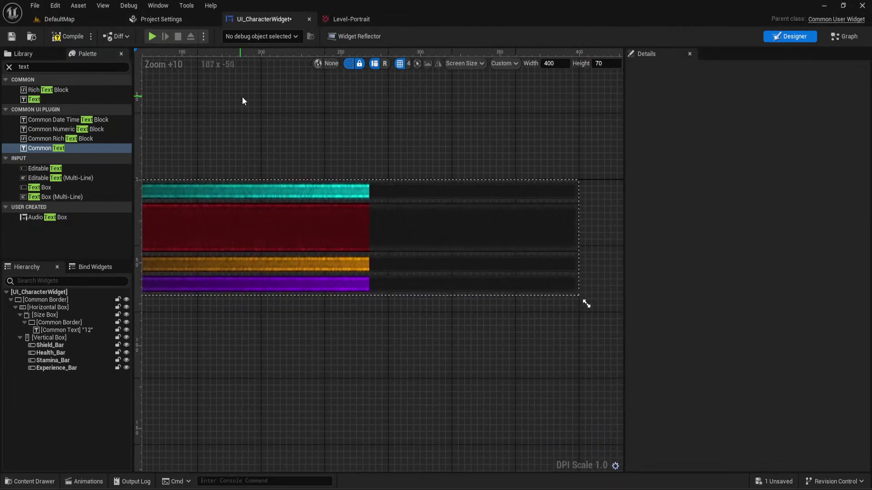
pyautogui.scroll(7, 361, 149)
pyautogui.scroll(3, 362, 148)
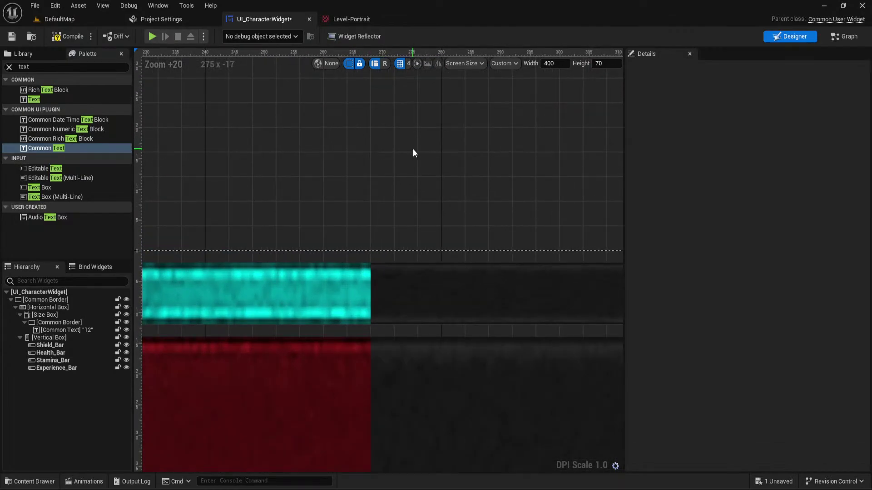
pyautogui.moveTo(412, 148); pyautogui.dragTo(422, 185, button='right')
# Select the shield, health, stamina and experience bars together in the designer
pyautogui.click(430, 173)
pyautogui.scroll(-2, 430, 174)
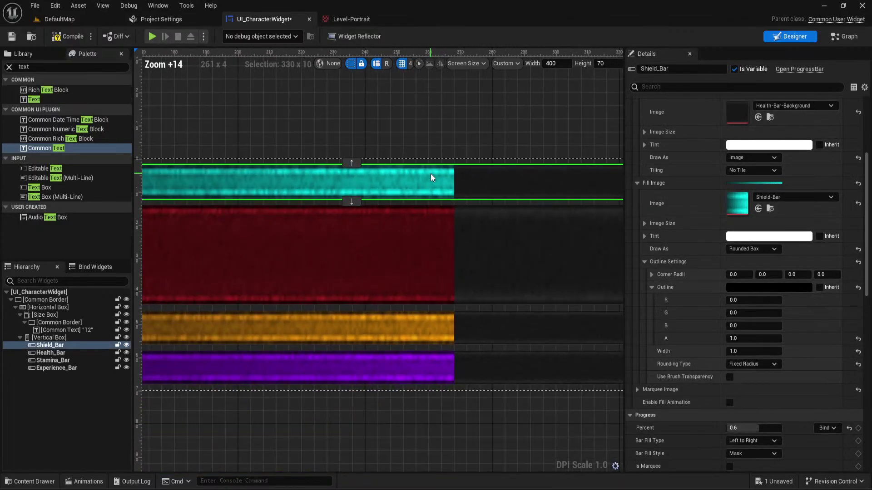
pyautogui.keyDown('ctrl'); pyautogui.click(429, 237); pyautogui.keyUp('ctrl')
pyautogui.keyDown('ctrl'); pyautogui.click(402, 328); pyautogui.keyUp('ctrl')
pyautogui.keyDown('ctrl'); pyautogui.click(413, 361); pyautogui.keyUp('ctrl')
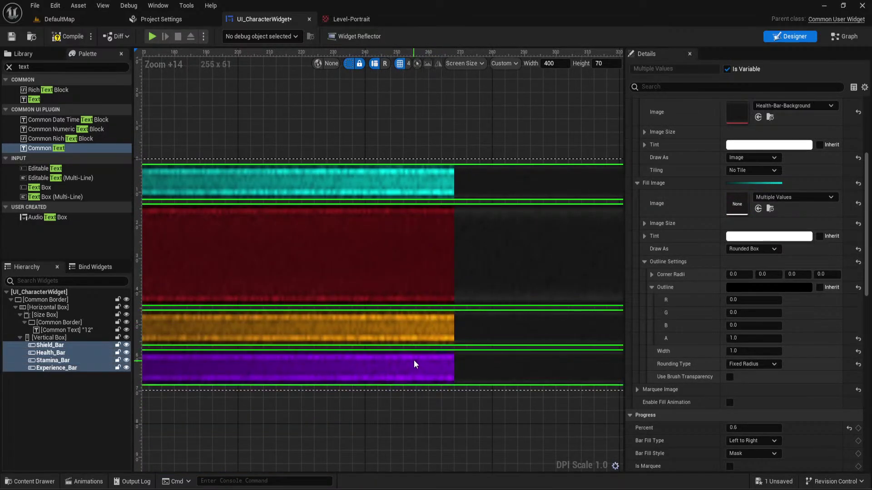
pyautogui.scroll(2, 433, 237)
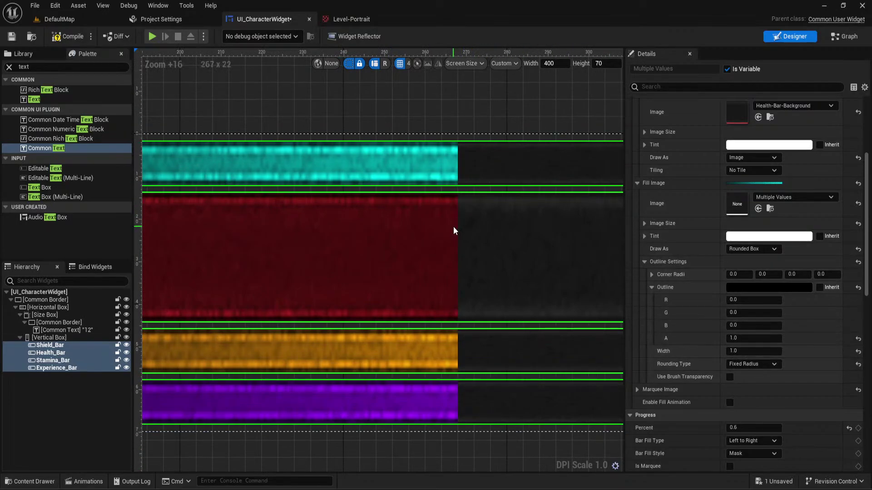
# Compare the edges of the four bars with the reference picture image.png
pyautogui.hotkey('alt', 'Tab')
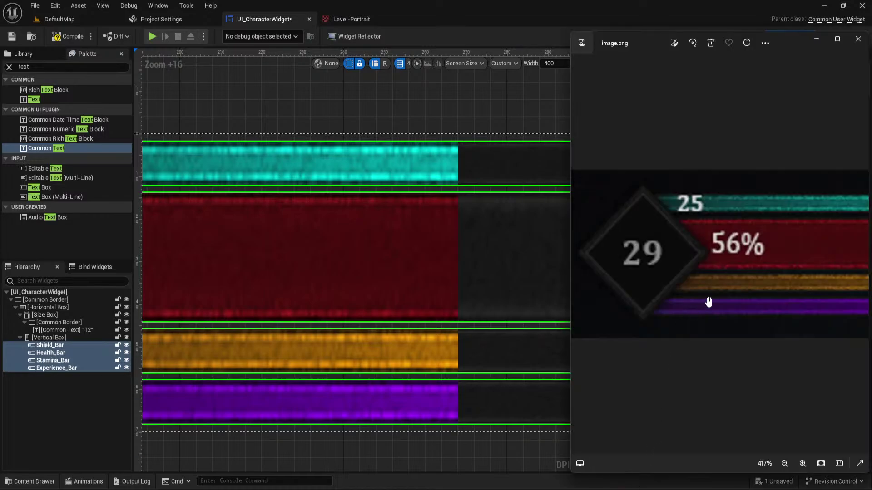
pyautogui.scroll(5, 708, 302)
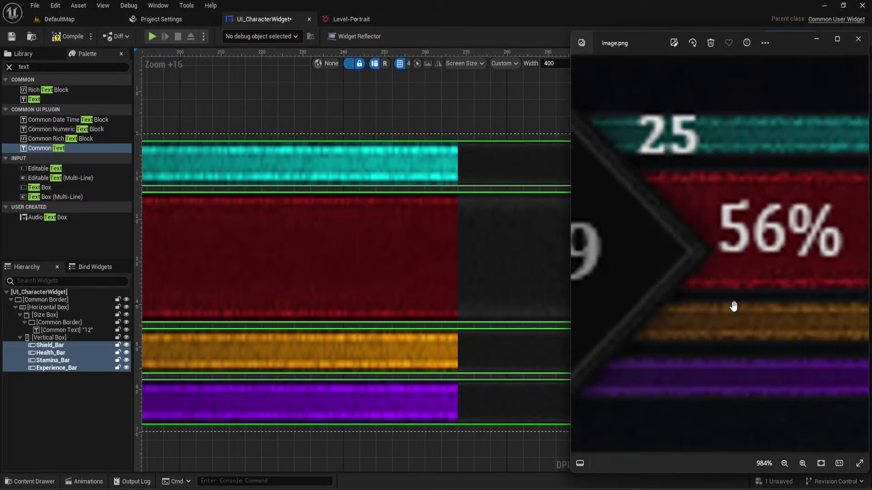
pyautogui.scroll(-3, 733, 306)
pyautogui.click(443, 98)
pyautogui.moveTo(443, 97); pyautogui.dragTo(427, 86, button='right')
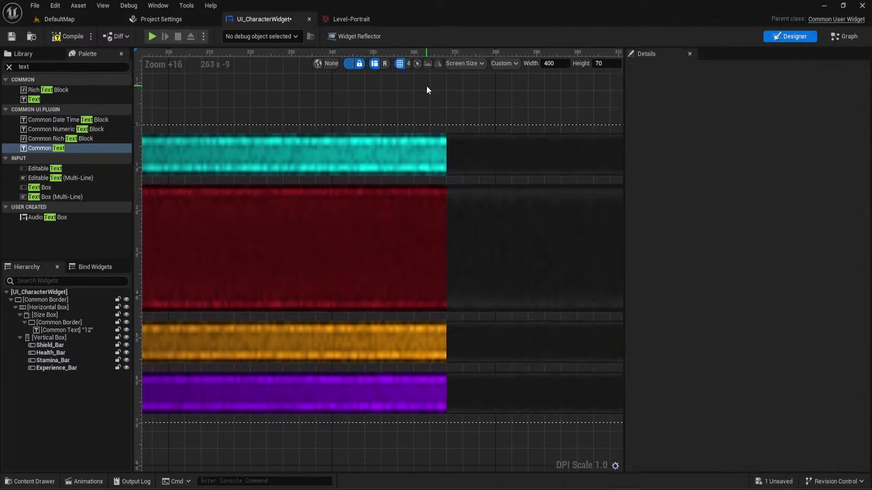
# Select all four progress bars again and set their Fill Image to draw as Image
pyautogui.scroll(-4, 458, 205)
pyautogui.moveTo(457, 206); pyautogui.dragTo(482, 193, button='right')
pyautogui.click(546, 207)
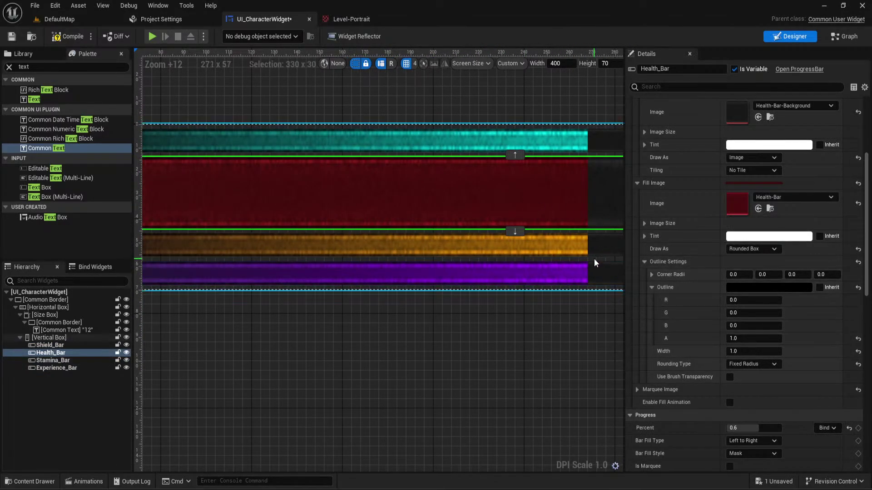
pyautogui.keyDown('ctrl'); pyautogui.click(531, 246); pyautogui.keyUp('ctrl')
pyautogui.keyDown('ctrl'); pyautogui.click(530, 274); pyautogui.keyUp('ctrl')
pyautogui.keyDown('ctrl'); pyautogui.click(545, 141); pyautogui.keyUp('ctrl')
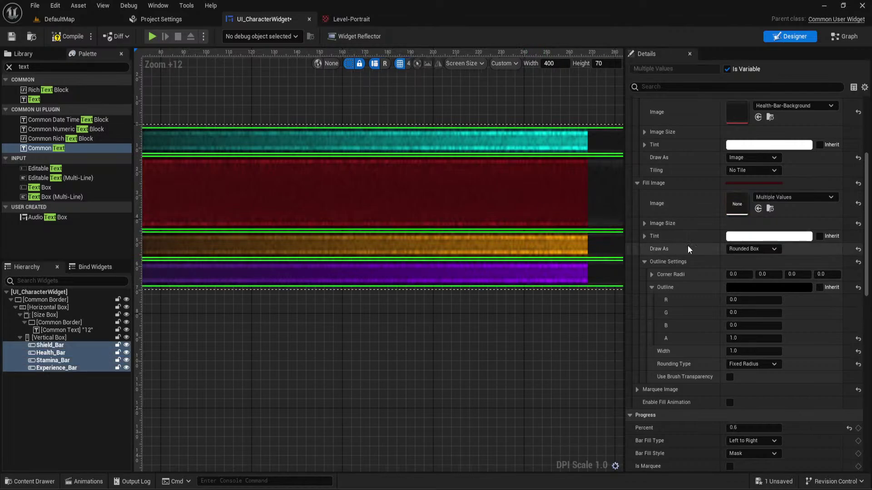
pyautogui.click(752, 248)
pyautogui.click(740, 288)
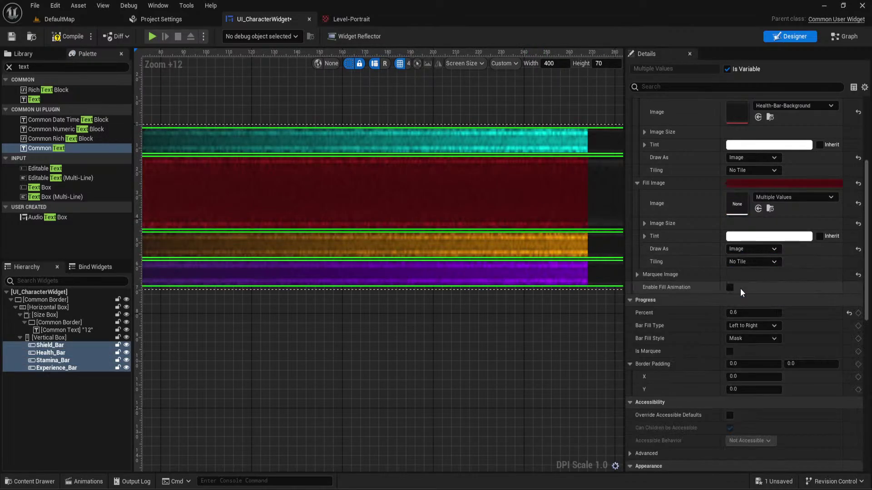
pyautogui.click(553, 301)
# Inspect the four bars' fills, and open the Small-Bar texture from the CharacterWidget Images folder to examine it
pyautogui.scroll(3, 559, 281)
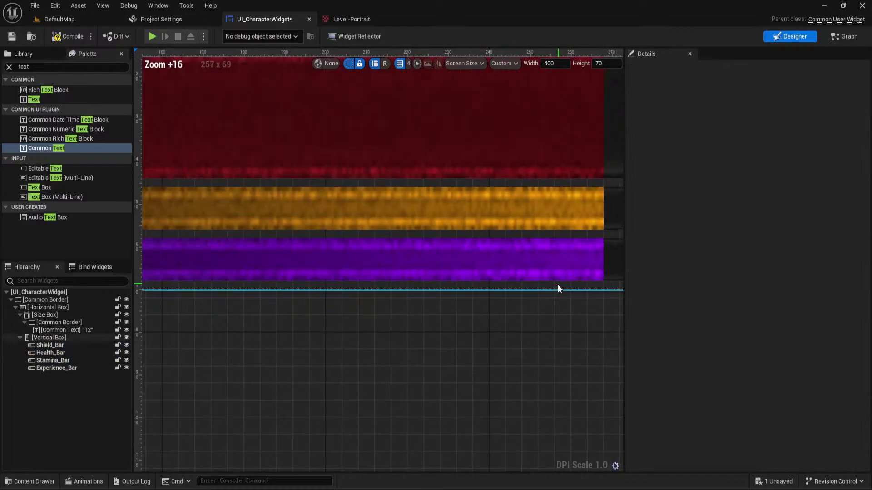
pyautogui.moveTo(557, 285); pyautogui.dragTo(481, 407, button='right')
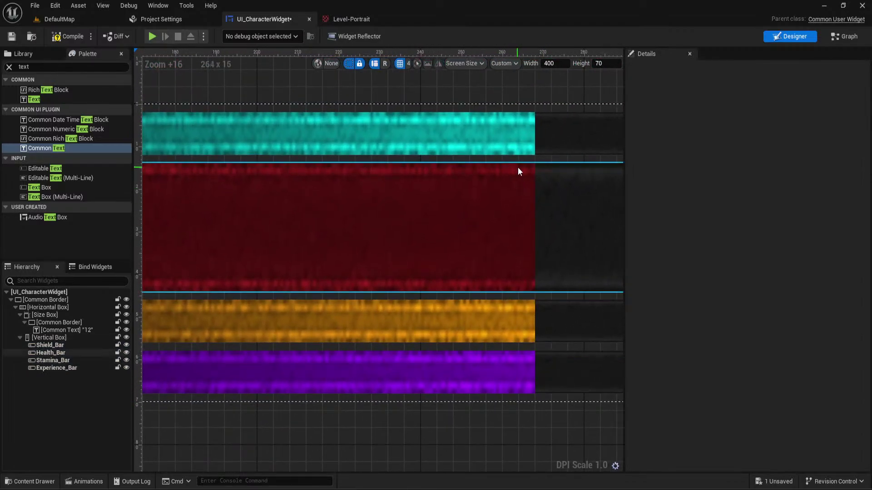
pyautogui.moveTo(513, 159); pyautogui.dragTo(402, 168, button='right')
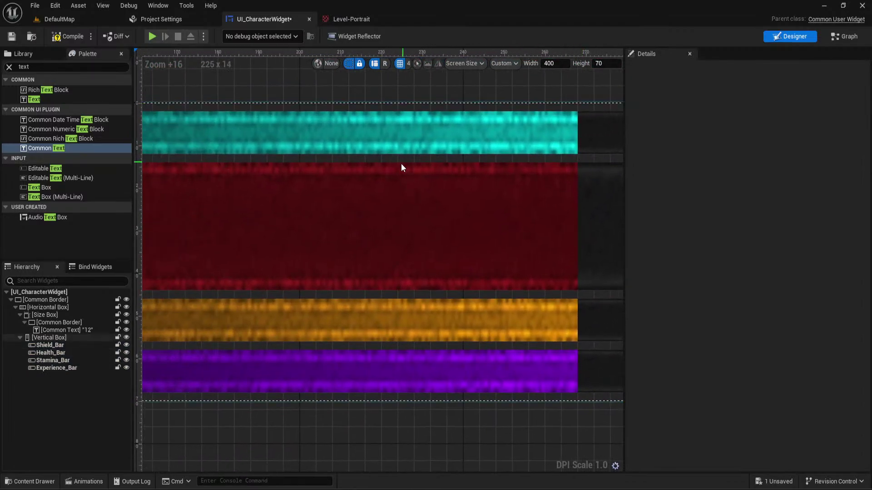
pyautogui.scroll(-5, 401, 168)
pyautogui.click(29, 481)
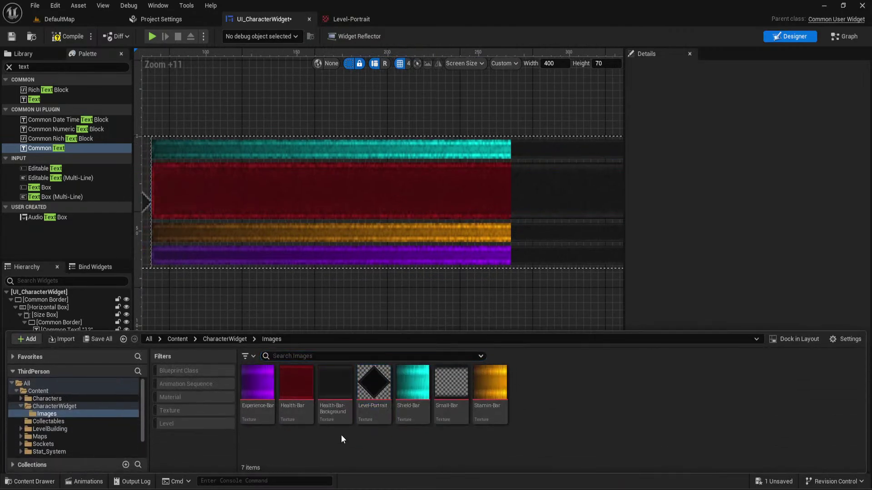
pyautogui.doubleClick(450, 387)
pyautogui.scroll(5, 349, 269)
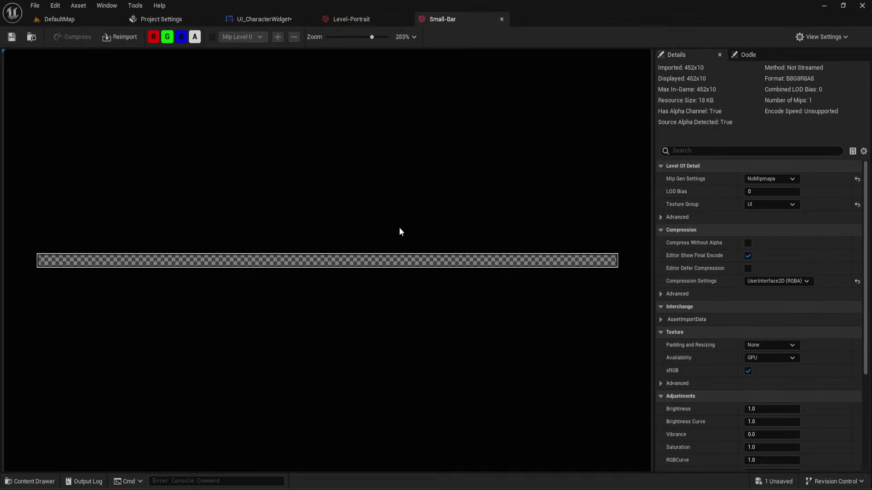
pyautogui.click(502, 19)
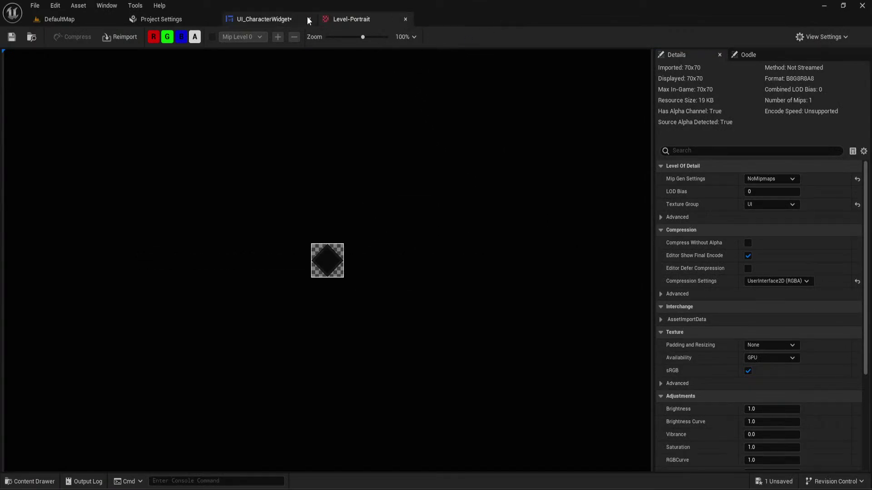
# Return to UI_CharacterWidget and wrap Health_Bar with a Border
pyautogui.click(263, 19)
pyautogui.click(47, 353)
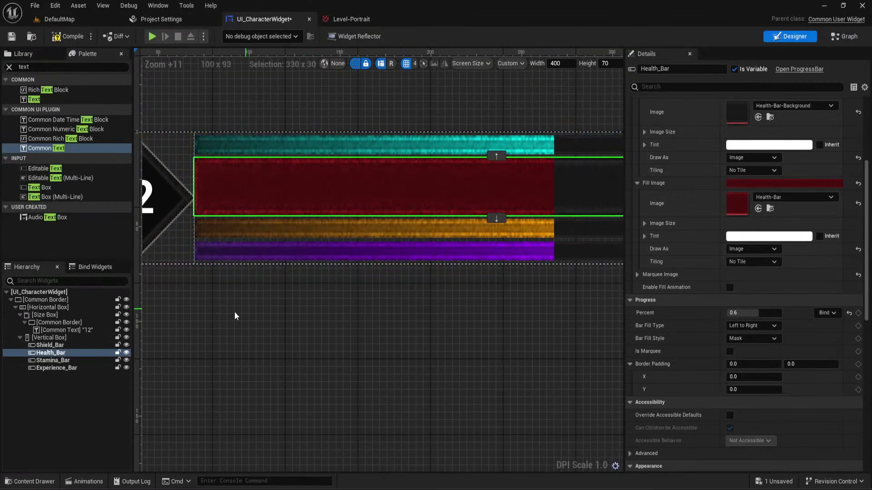
pyautogui.rightClick(46, 354)
pyautogui.moveTo(89, 303)
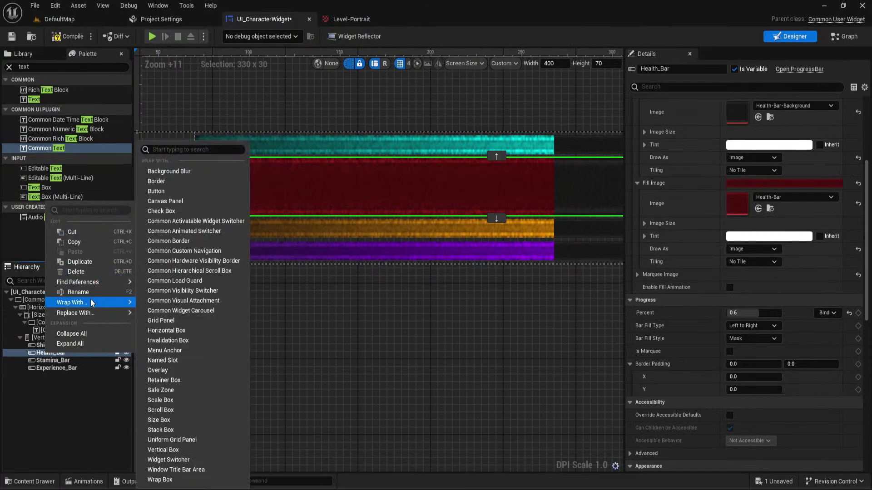
pyautogui.click(167, 182)
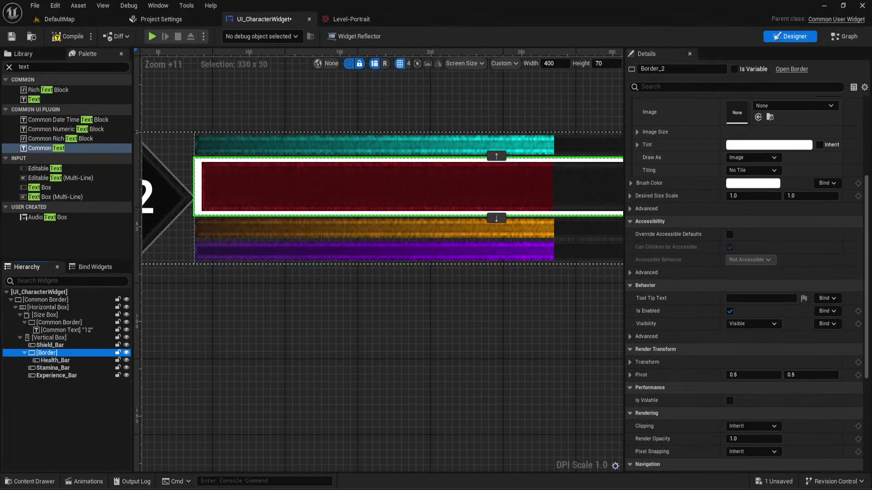
# Assign the Small-Bar texture as the brush image of the border around Health_Bar
pyautogui.click(30, 481)
pyautogui.moveTo(451, 386); pyautogui.dragTo(734, 129)
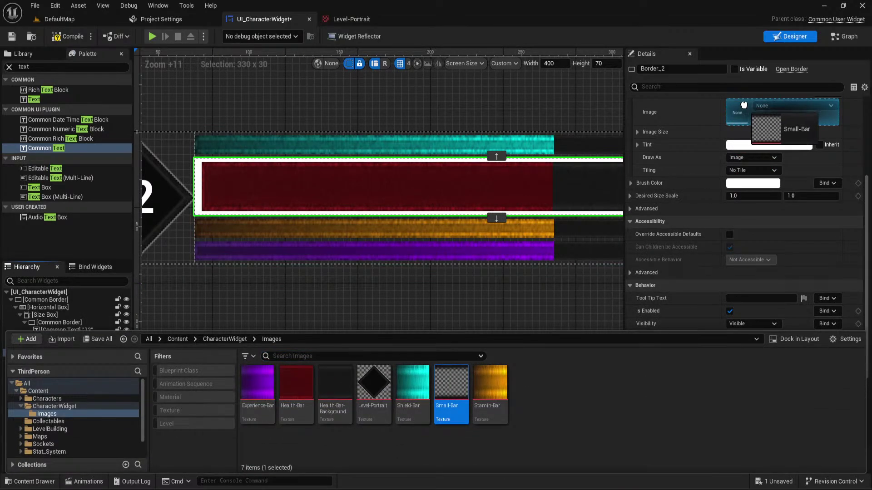
pyautogui.click(529, 87)
# Set Health_Bar's left slot padding inside its border to 0 and check how the bar sits in the frame
pyautogui.scroll(6, 316, 201)
pyautogui.moveTo(399, 272); pyautogui.dragTo(512, 331, button='right')
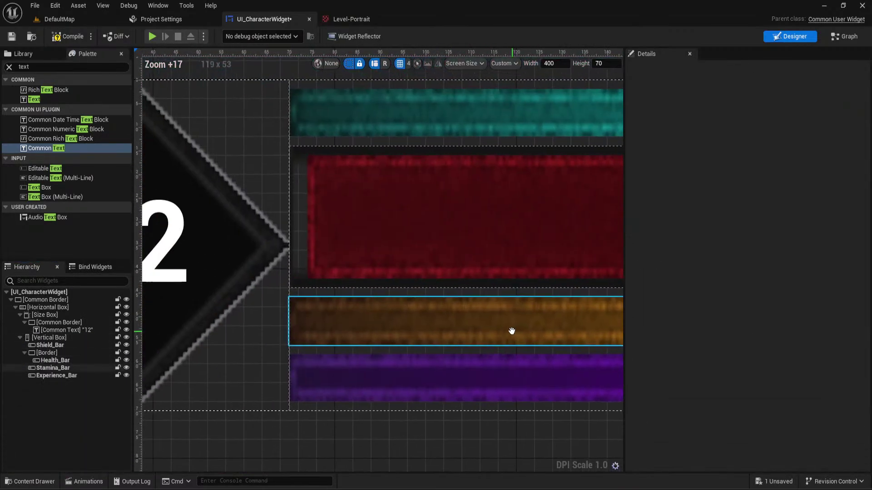
pyautogui.click(446, 205)
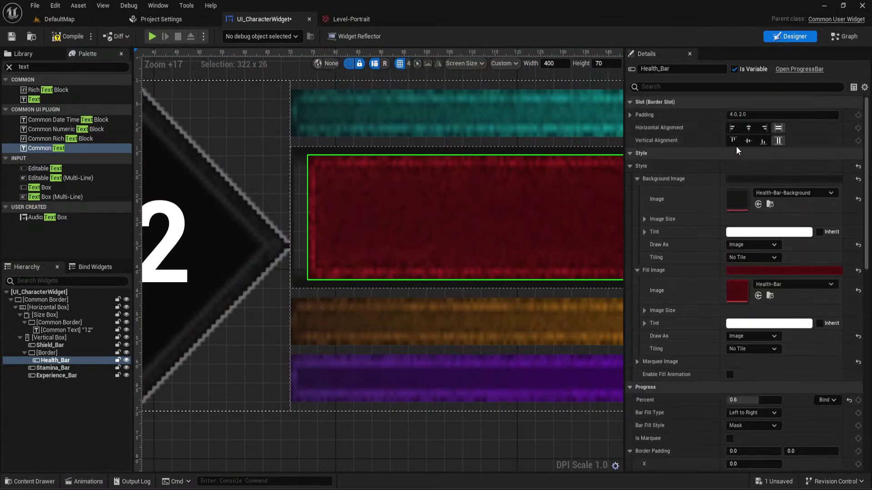
pyautogui.click(631, 114)
pyautogui.write('0')
pyautogui.press('Return')
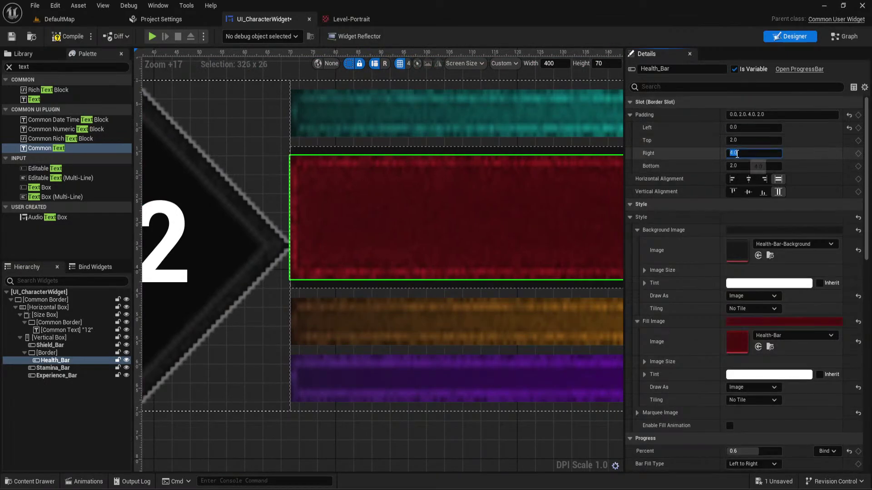
pyautogui.click(468, 437)
pyautogui.click(484, 454)
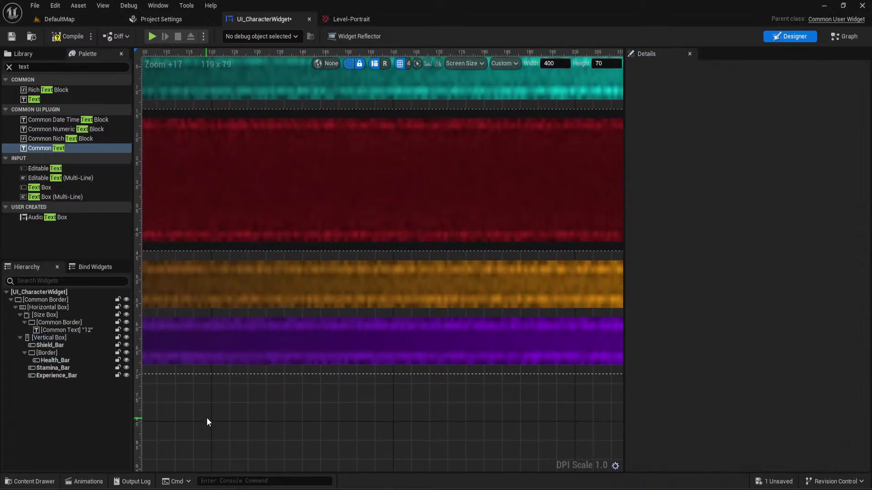
pyautogui.scroll(-6, 471, 364)
pyautogui.scroll(7, 513, 313)
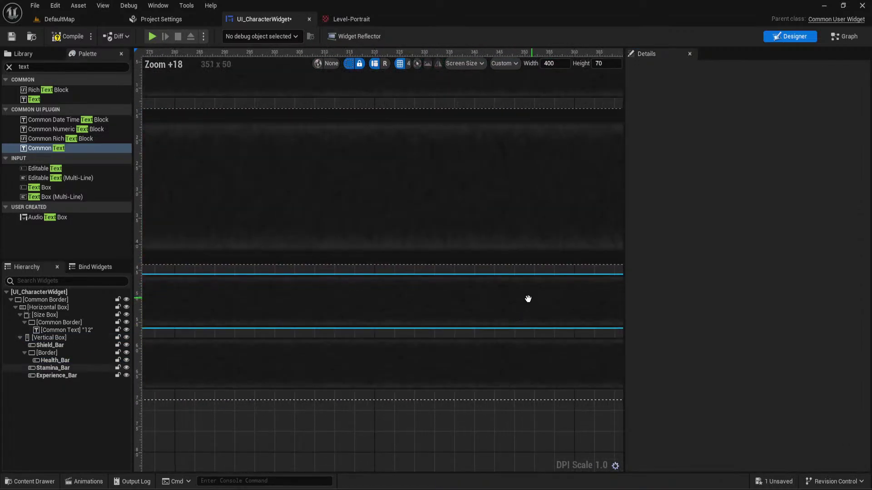
# Wrap Shield_Bar with a Border
pyautogui.moveTo(527, 298); pyautogui.dragTo(523, 275, button='right')
pyautogui.scroll(2, 522, 278)
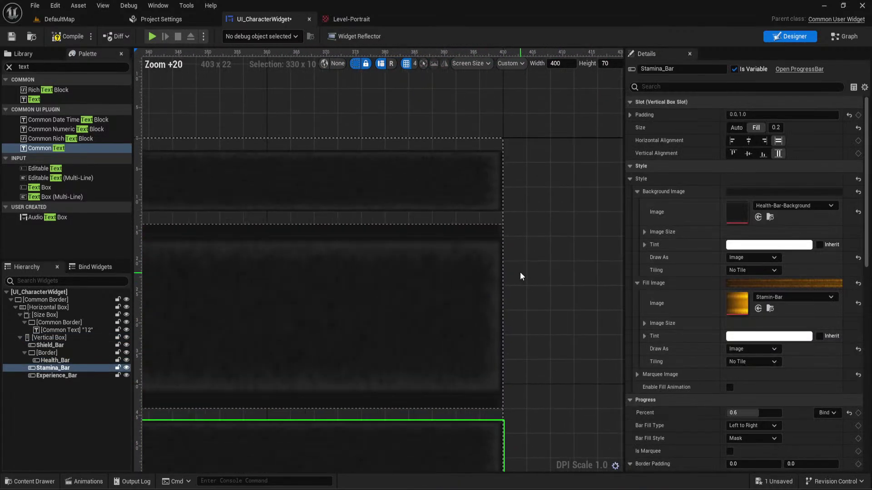
pyautogui.moveTo(523, 219); pyautogui.dragTo(568, 182, button='right')
pyautogui.scroll(-7, 565, 187)
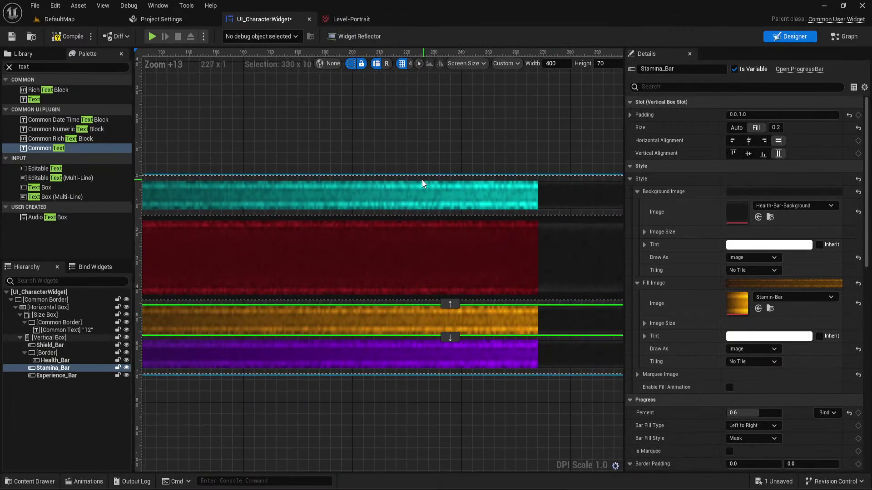
pyautogui.click(348, 174)
pyautogui.click(350, 172)
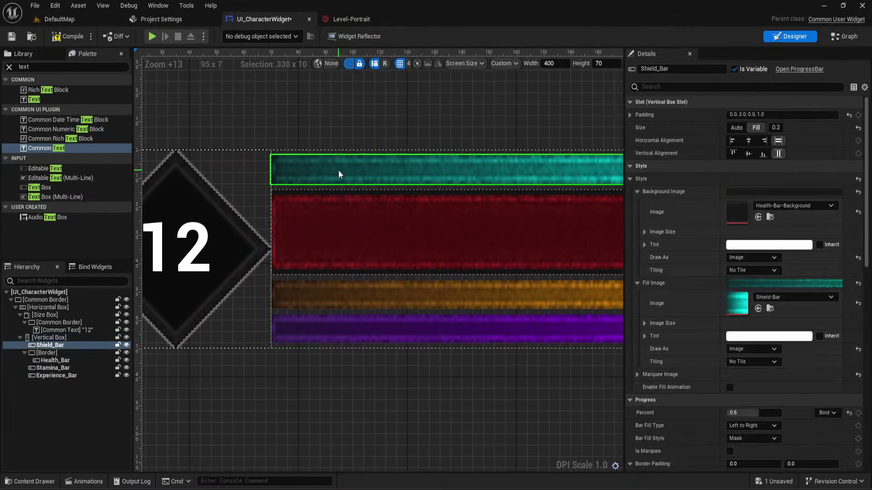
pyautogui.rightClick(317, 171)
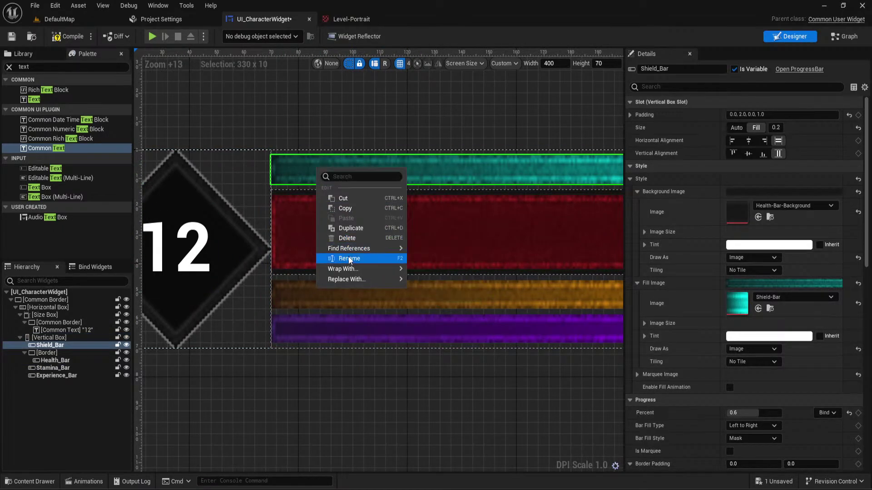
pyautogui.moveTo(381, 271)
pyautogui.click(428, 181)
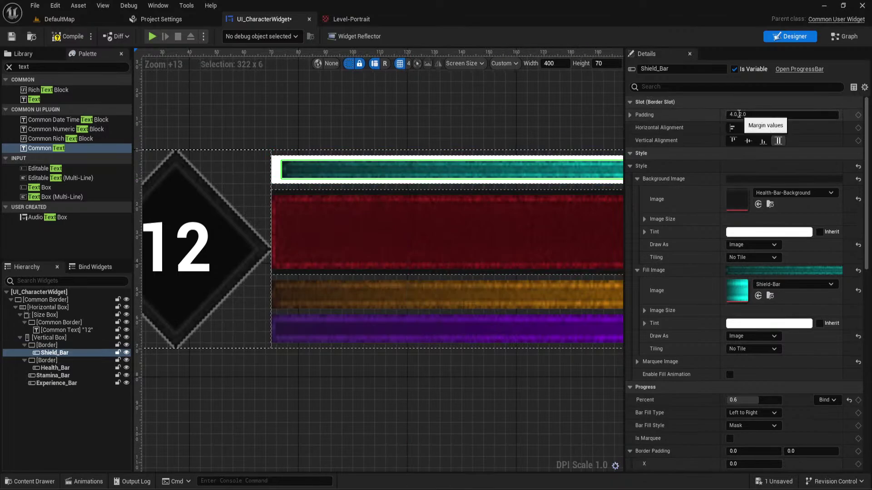
# Set Shield_Bar's left and right slot padding inside its border to 0
pyautogui.click(630, 114)
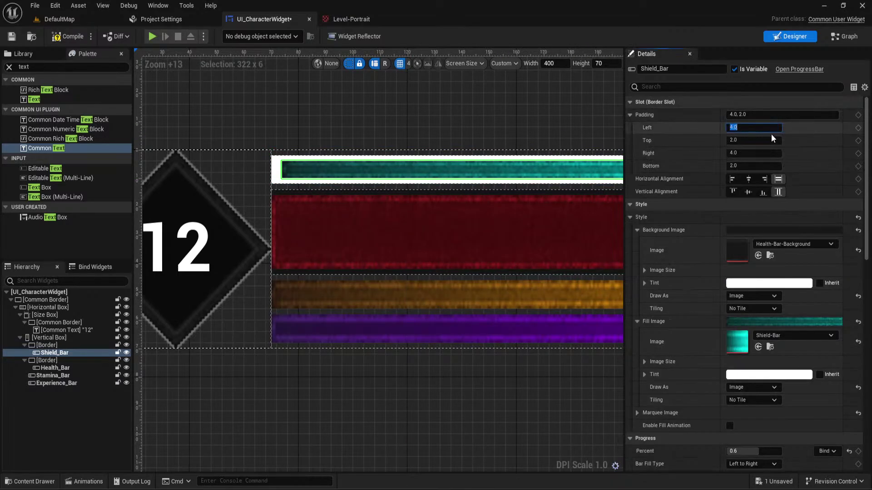
pyautogui.write('0')
pyautogui.press('Tab')
pyautogui.press('Tab')
pyautogui.write('0')
pyautogui.press('Return')
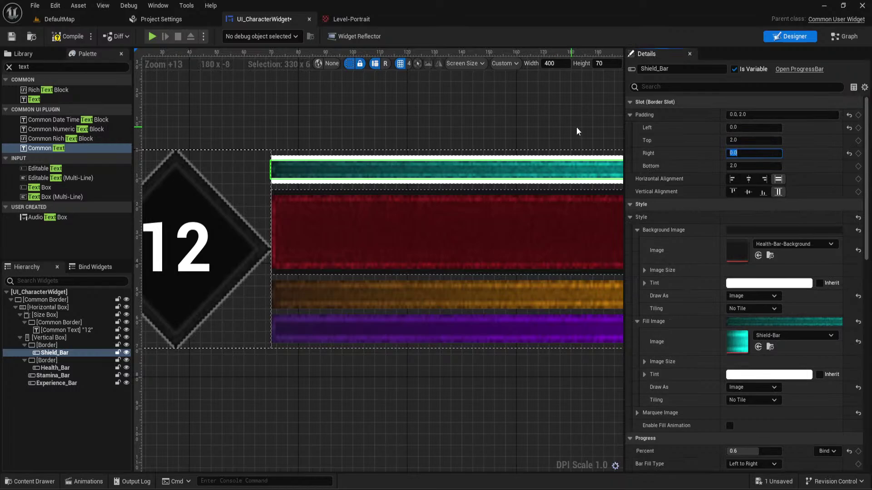
# Set the Vertical Box slot padding to 0 on the borders around Shield_Bar and Health_Bar
pyautogui.click(47, 345)
pyautogui.click(790, 115)
pyautogui.write('0')
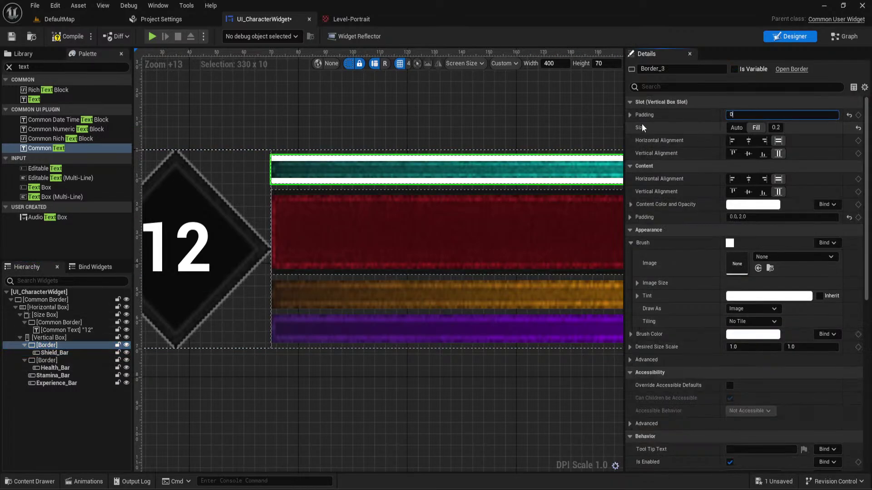
pyautogui.press('Return')
pyautogui.click(46, 360)
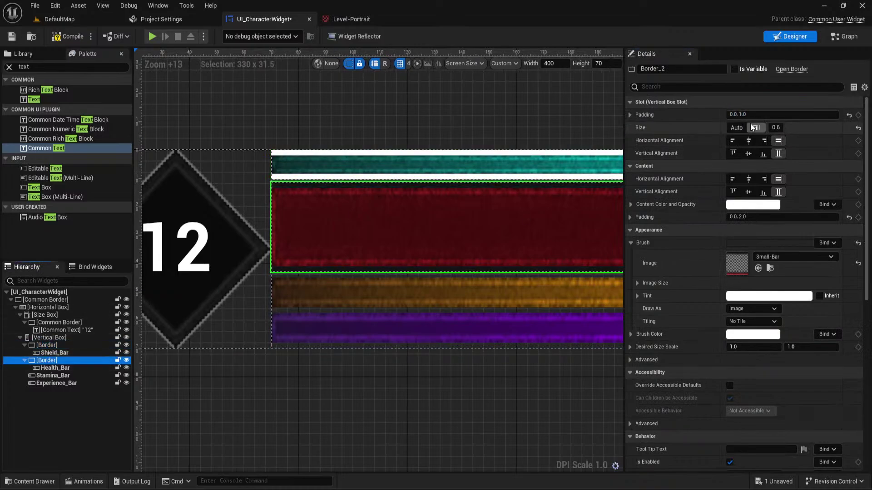
pyautogui.click(790, 115)
pyautogui.write('0')
pyautogui.press('Return')
pyautogui.click(503, 107)
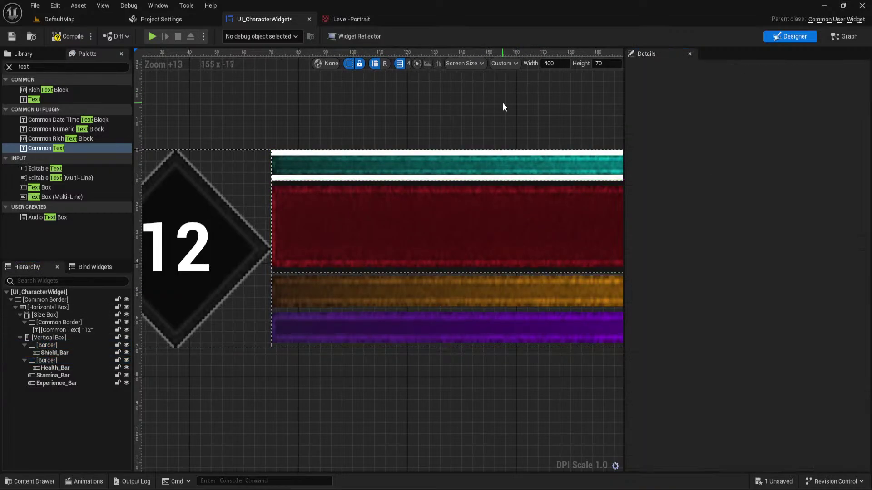
# Assign the Small-Bar texture as the brush image of the border around Shield_Bar and check the frame
pyautogui.moveTo(502, 107); pyautogui.dragTo(266, 104, button='right')
pyautogui.click(531, 158)
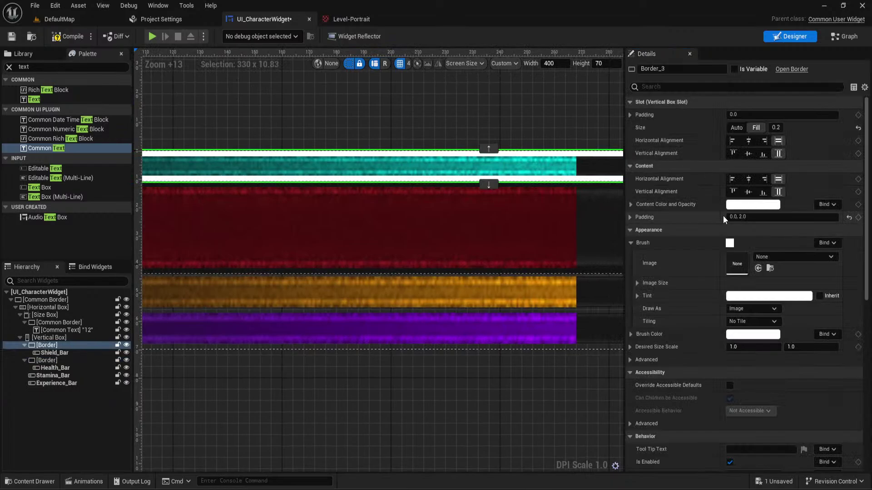
pyautogui.click(558, 123)
pyautogui.moveTo(558, 123); pyautogui.dragTo(527, 149, button='right')
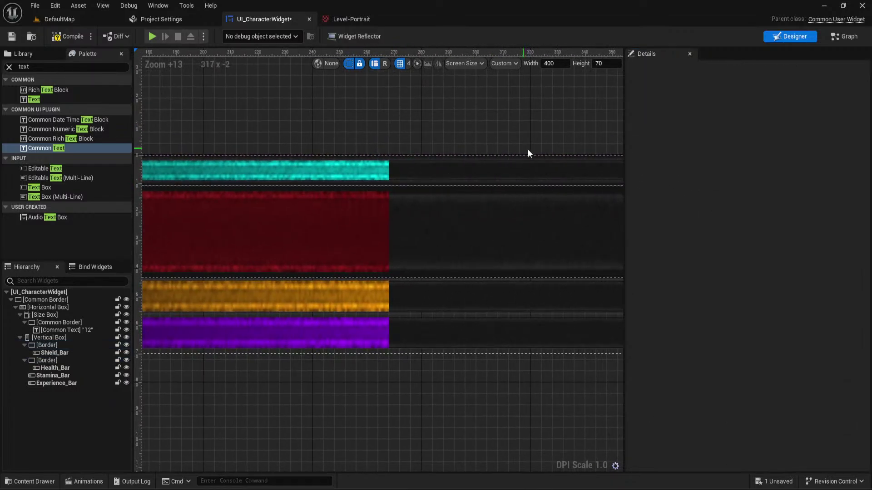
pyautogui.scroll(-3, 540, 152)
pyautogui.scroll(9, 526, 127)
# Set the top content padding of the border around Shield_Bar to 0
pyautogui.click(440, 138)
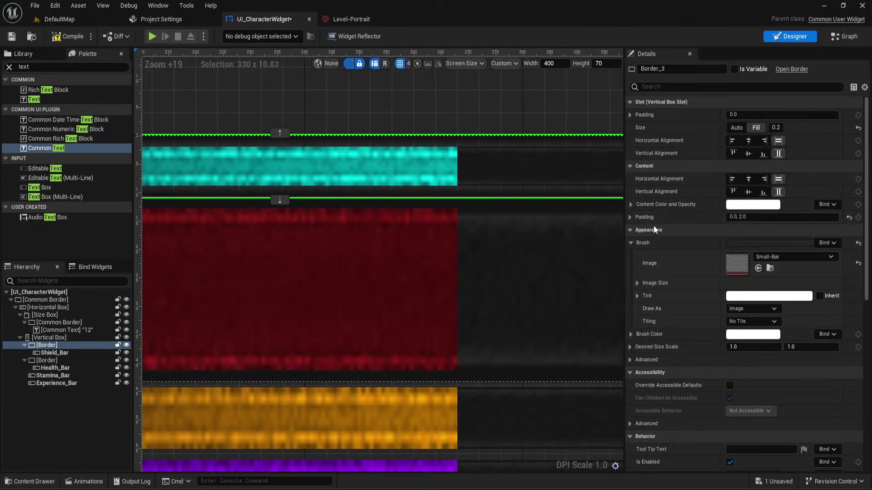
pyautogui.click(630, 218)
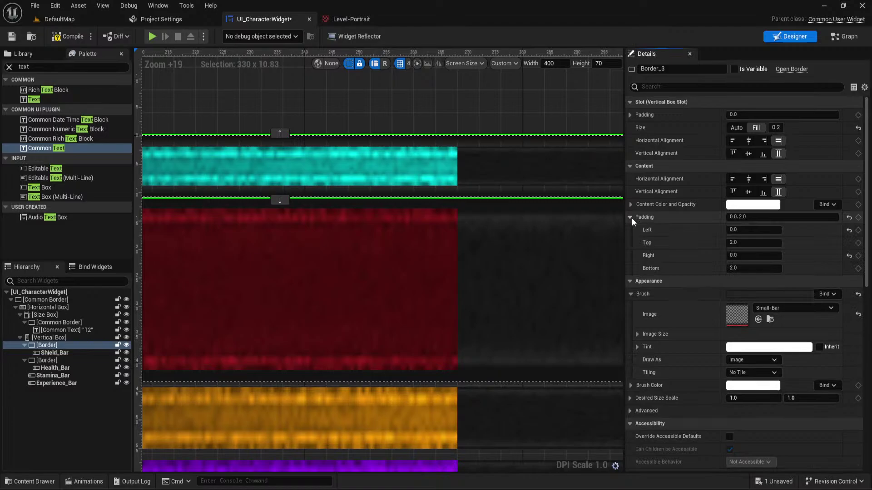
pyautogui.click(732, 242)
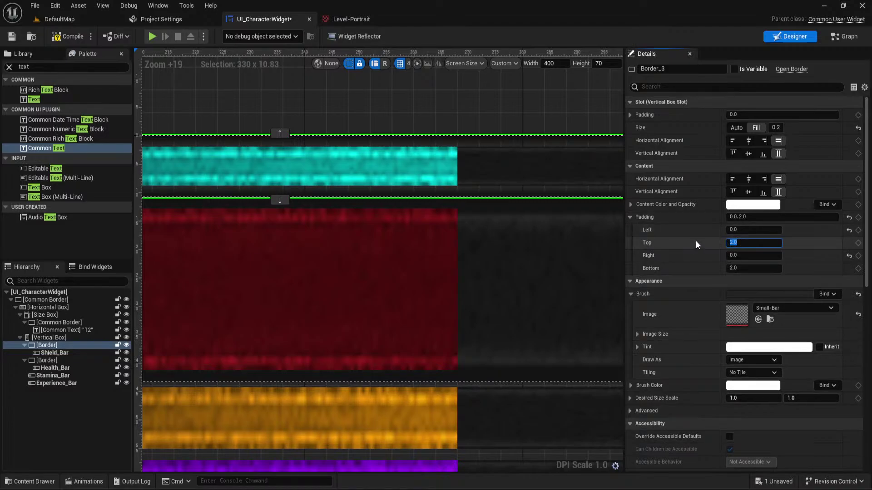
pyautogui.write('0')
pyautogui.press('Return')
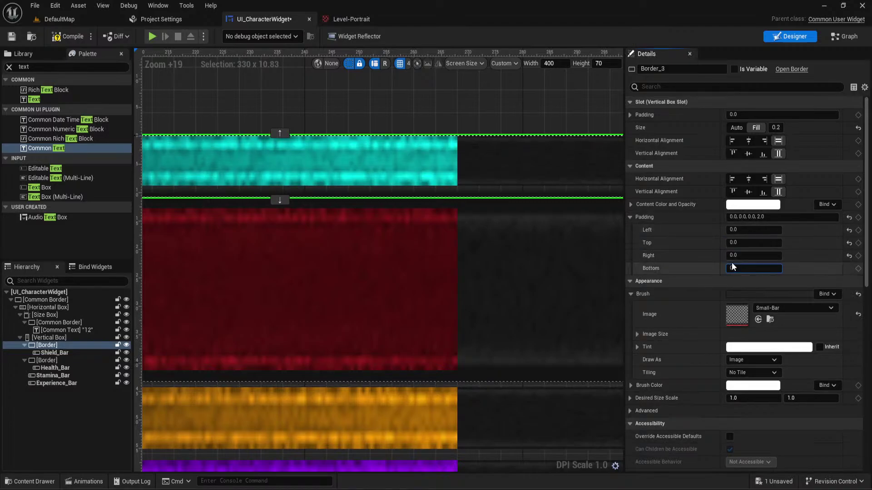
# Try a bottom content padding of 0 on the border around Shield_Bar, and undo it
pyautogui.click(731, 267)
pyautogui.write('0')
pyautogui.press('Return')
pyautogui.hotkey('ctrl', 'z')
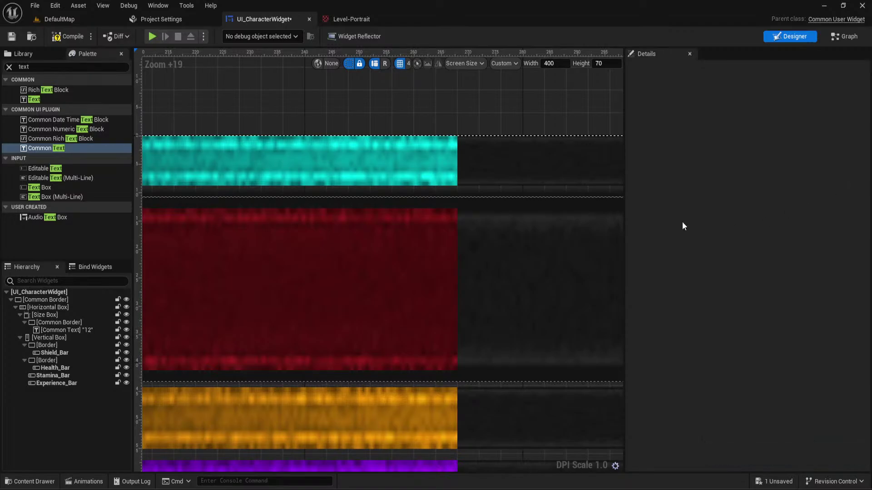
# Expand Shield_Bar's Marquee Image settings and enable Is Marquee for the bar
pyautogui.scroll(-6, 487, 214)
pyautogui.scroll(2, 489, 134)
pyautogui.click(517, 136)
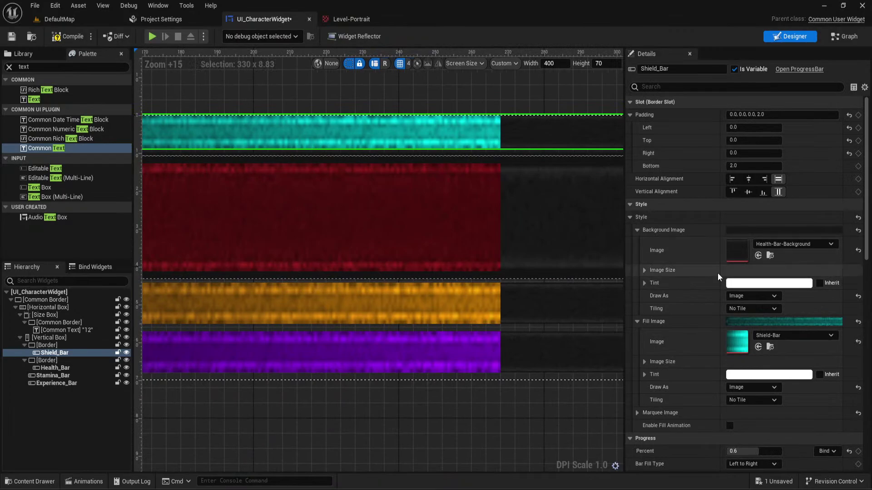
pyautogui.scroll(-3, 671, 340)
pyautogui.click(637, 352)
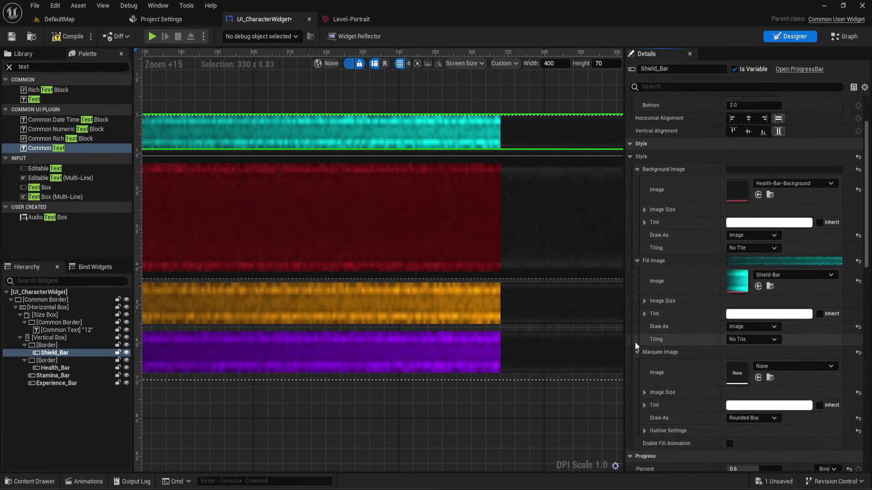
pyautogui.scroll(-5, 659, 251)
pyautogui.scroll(-3, 664, 255)
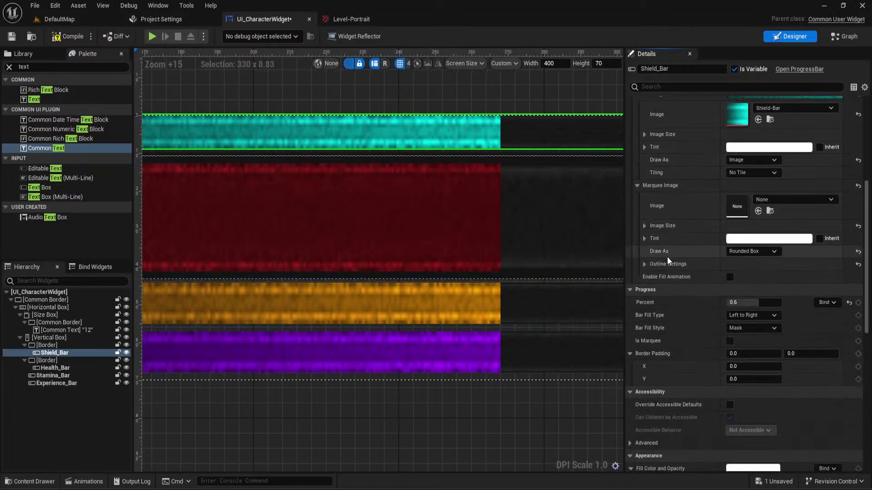
pyautogui.click(730, 341)
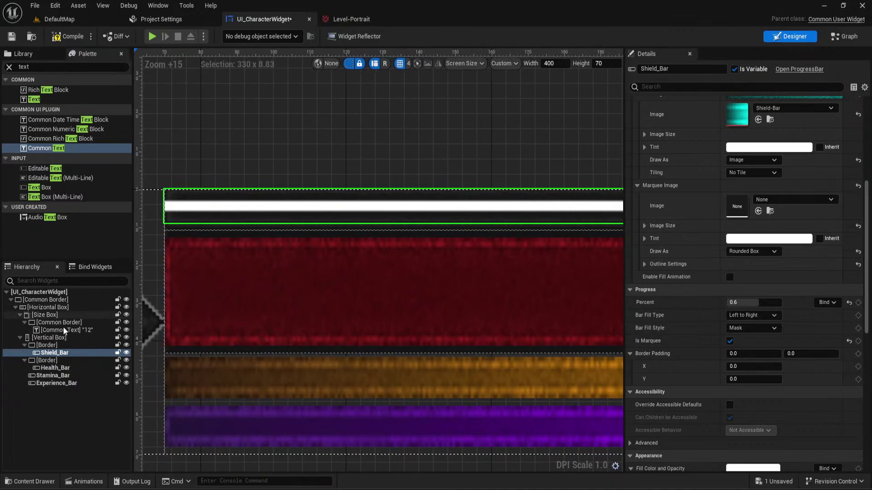
# Try the Small-Bar texture as Shield_Bar's marquee image and inspect the bar up close
pyautogui.click(32, 481)
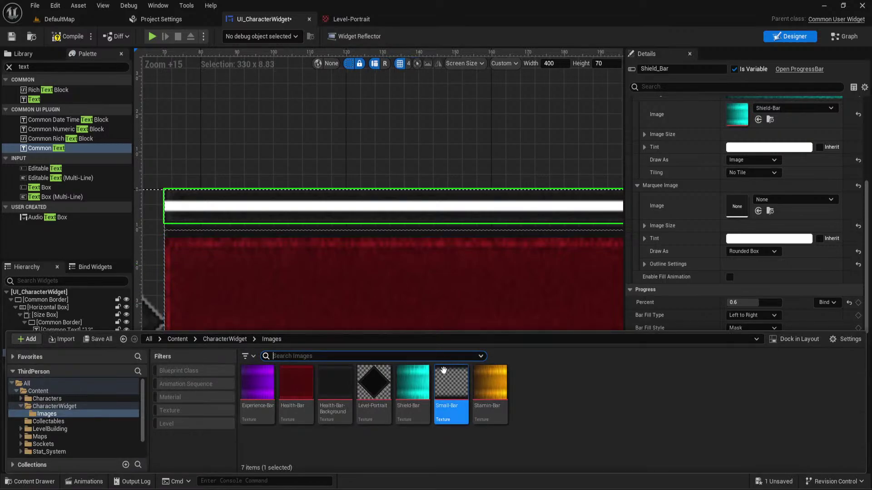
pyautogui.moveTo(409, 380); pyautogui.dragTo(737, 206)
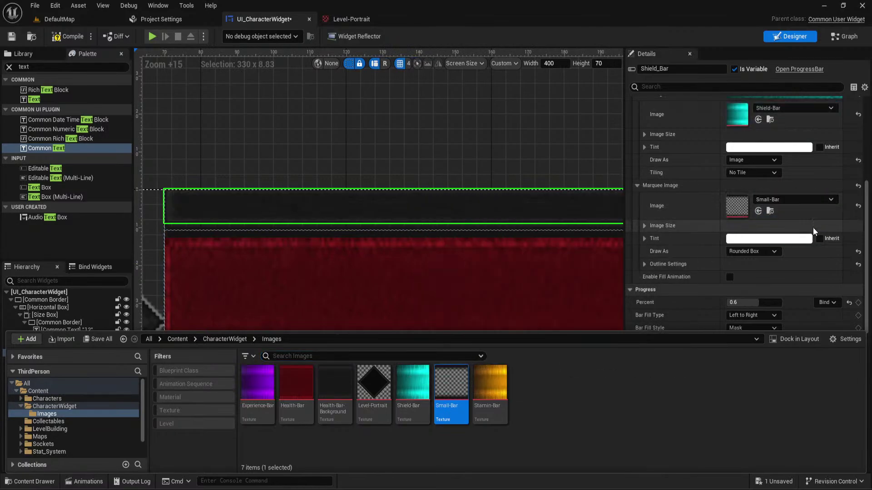
pyautogui.click(537, 169)
pyautogui.scroll(-4, 503, 172)
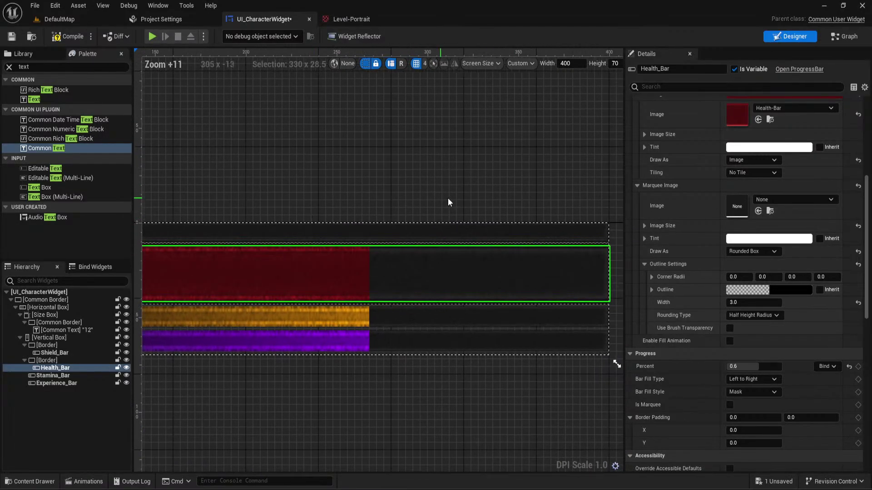
pyautogui.scroll(9, 416, 217)
pyautogui.moveTo(417, 217)
pyautogui.mouseDown(button='right')
pyautogui.moveTo(377, 144)
pyautogui.moveTo(334, 175)
pyautogui.moveTo(688, 173)
pyautogui.mouseUp(button='right')
pyautogui.rightClick(563, 165)
pyautogui.moveTo(563, 165); pyautogui.dragTo(462, 164, button='right')
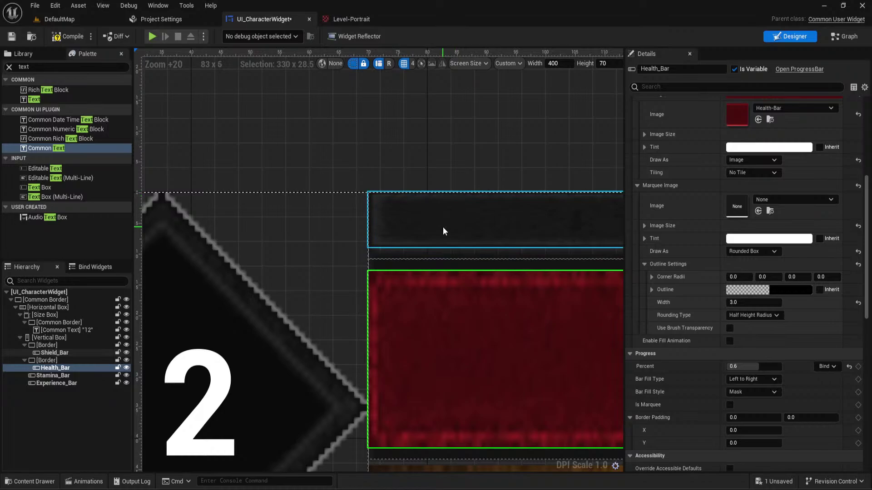
# Assign the Shield-Bar texture as Shield_Bar's marquee image and check how it looks in the whole widget
pyautogui.click(484, 222)
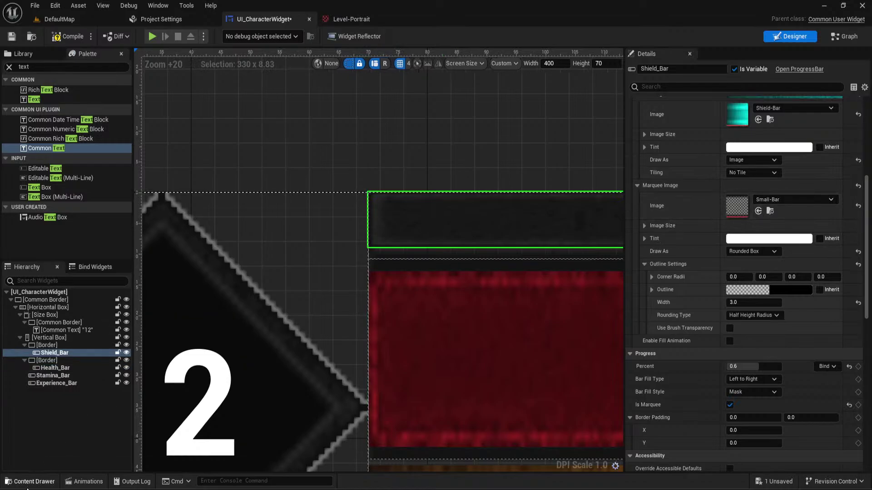
pyautogui.click(30, 481)
pyautogui.moveTo(412, 385); pyautogui.dragTo(709, 221)
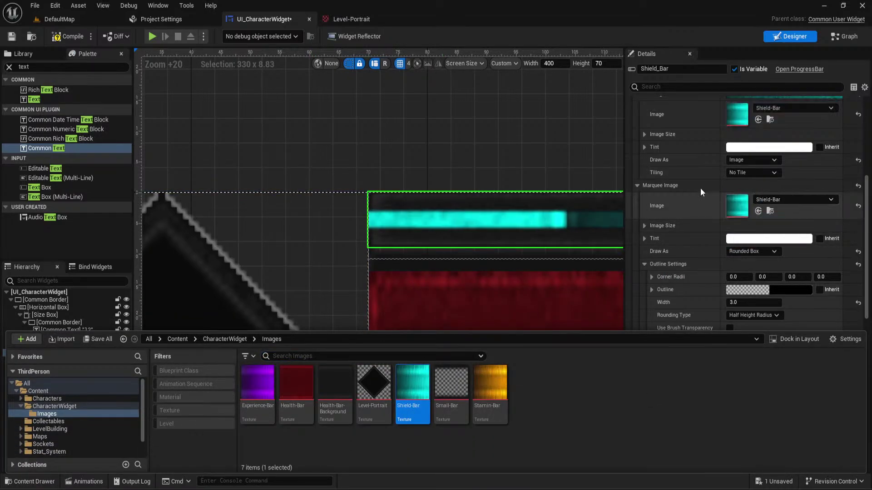
pyautogui.click(546, 148)
pyautogui.scroll(-3, 547, 149)
pyautogui.scroll(-3, 285, 204)
pyautogui.moveTo(284, 205); pyautogui.dragTo(245, 205, button='right')
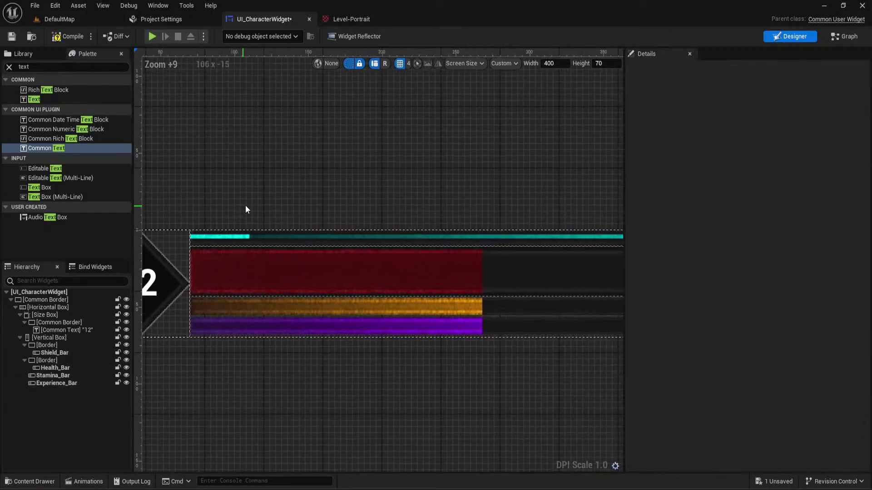
pyautogui.scroll(-3, 345, 179)
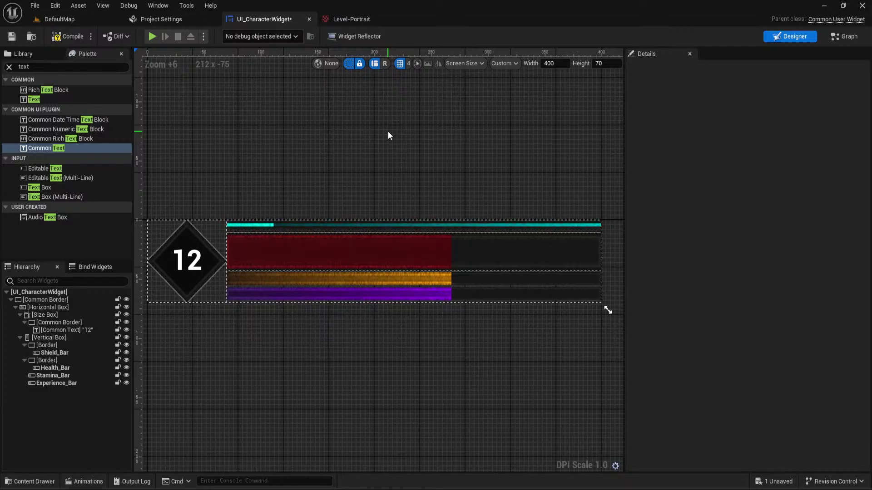
# Set Shield_Bar's Percent to 1.0 and its Bar Fill Style to Scale
pyautogui.click(416, 225)
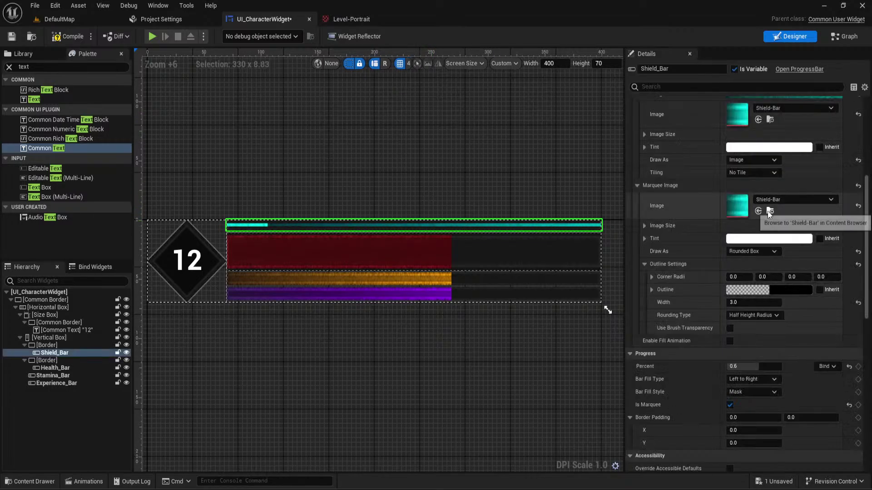
pyautogui.scroll(-1, 749, 272)
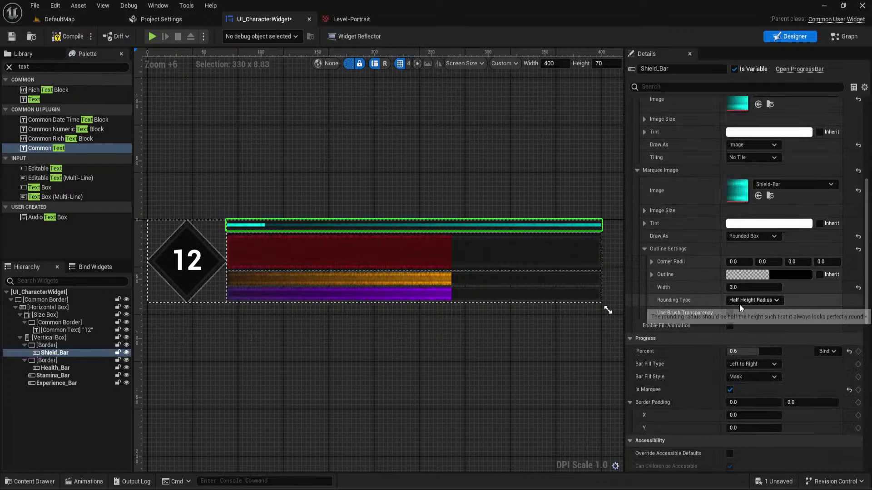
pyautogui.moveTo(753, 351); pyautogui.dragTo(780, 353)
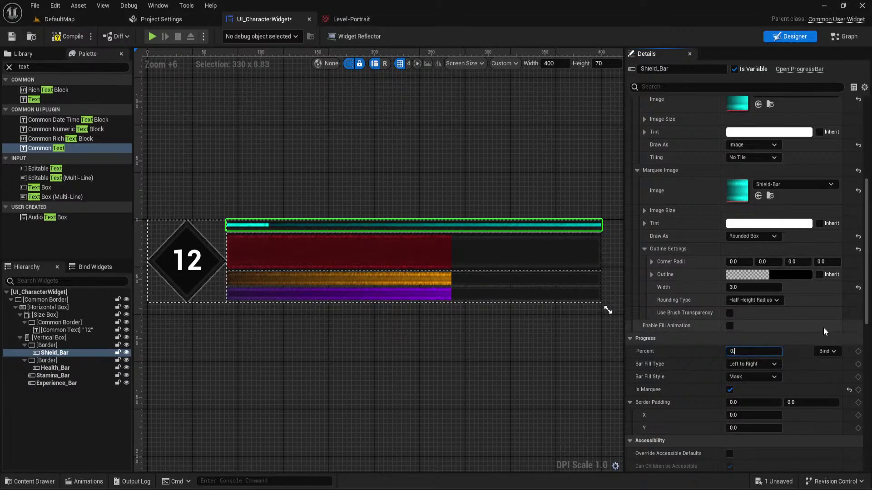
pyautogui.write('1.')
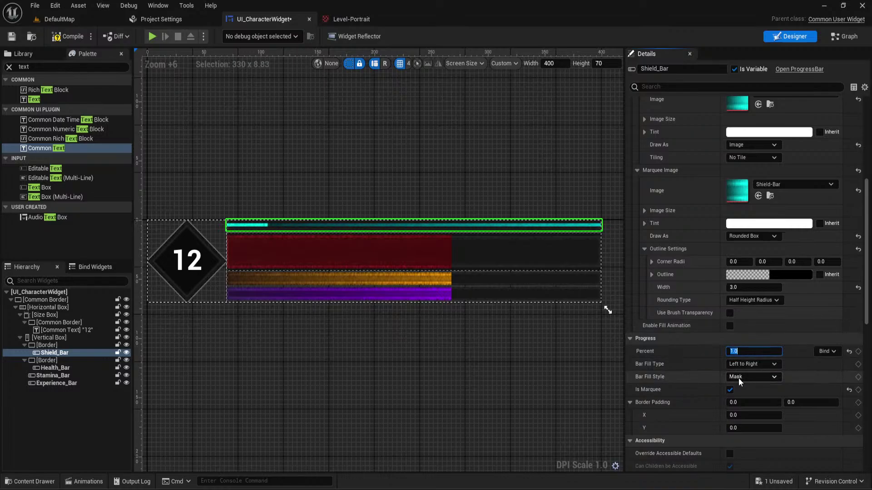
pyautogui.press('Return')
pyautogui.click(738, 378)
pyautogui.click(735, 395)
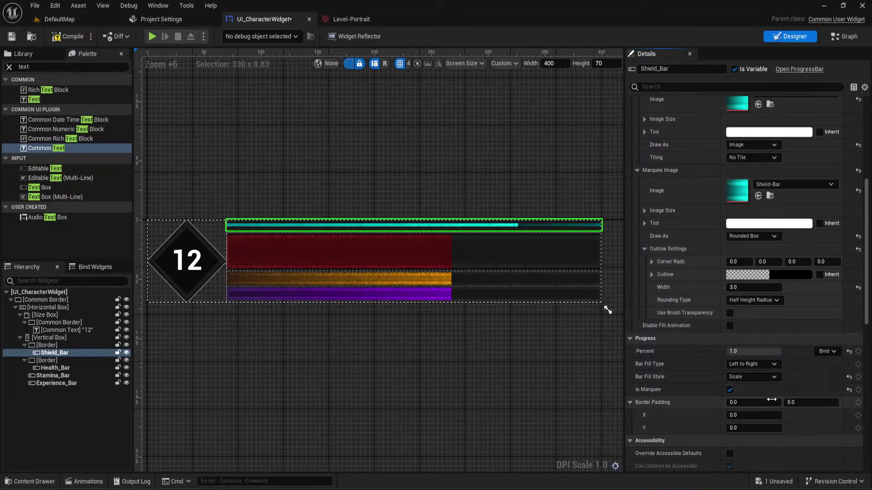
# Set Shield_Bar's Percent to 0.5 and its Bar Fill Style to Mask
pyautogui.click(749, 351)
pyautogui.write('0.5')
pyautogui.click(742, 375)
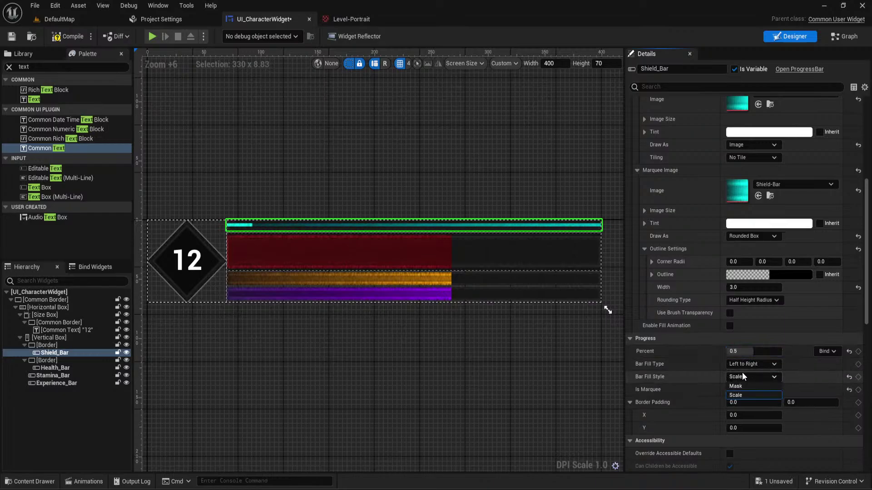
pyautogui.click(742, 386)
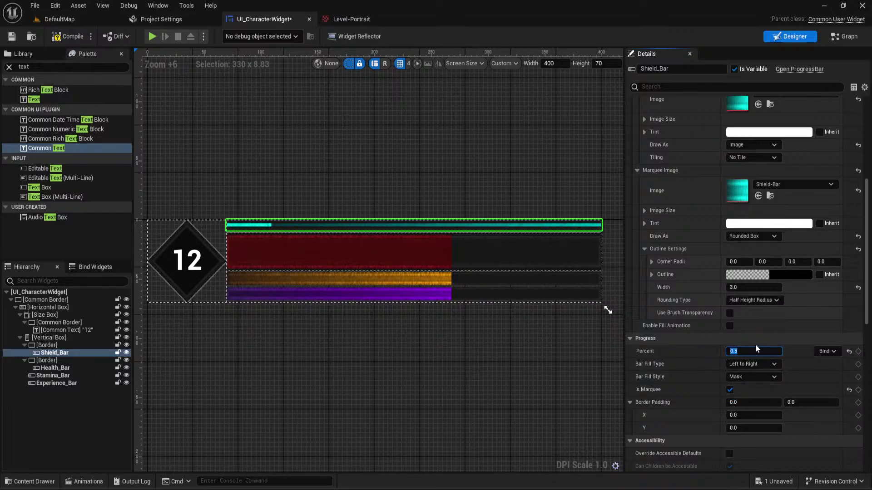
pyautogui.click(754, 342)
pyautogui.click(753, 341)
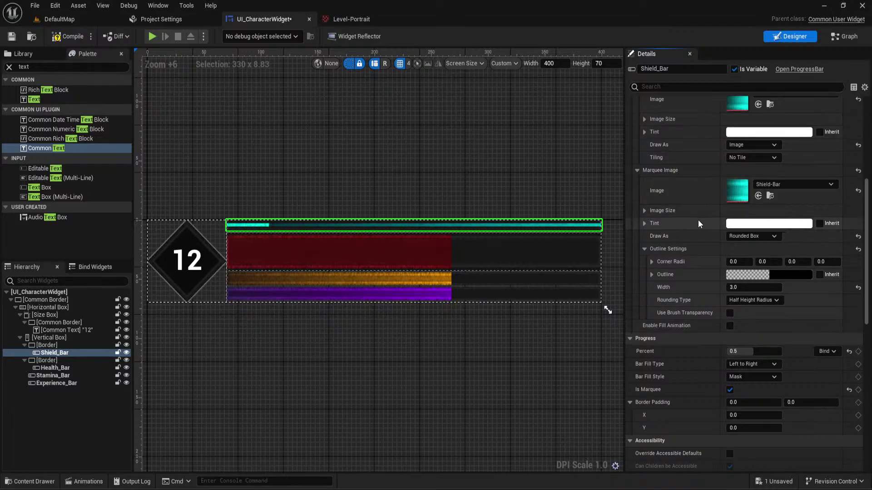
# Turn off Is Marquee for Shield_Bar and inspect the bars up close and in the whole widget
pyautogui.scroll(-2, 712, 385)
pyautogui.click(730, 345)
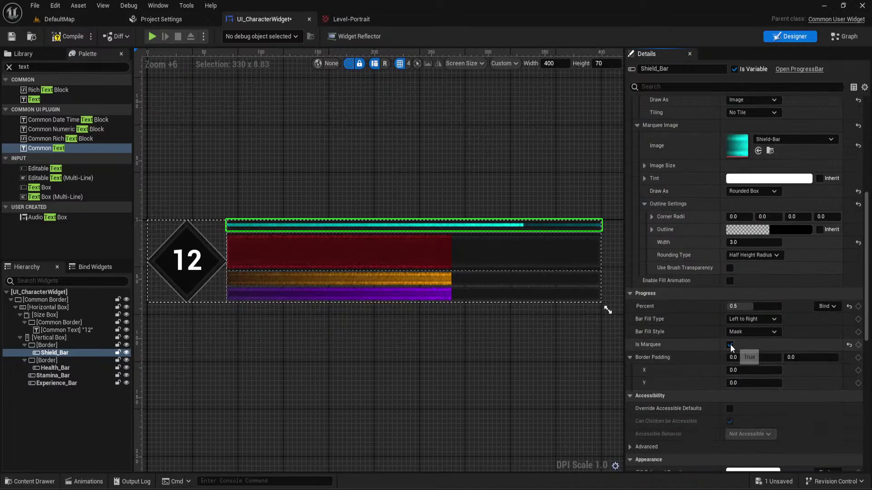
pyautogui.click(490, 199)
pyautogui.scroll(7, 363, 185)
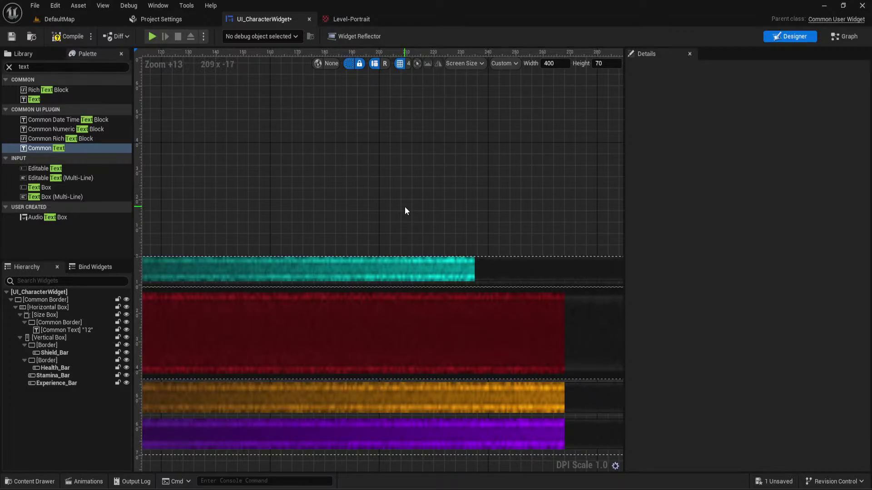
pyautogui.scroll(-8, 405, 211)
pyautogui.moveTo(405, 206); pyautogui.dragTo(401, 208, button='right')
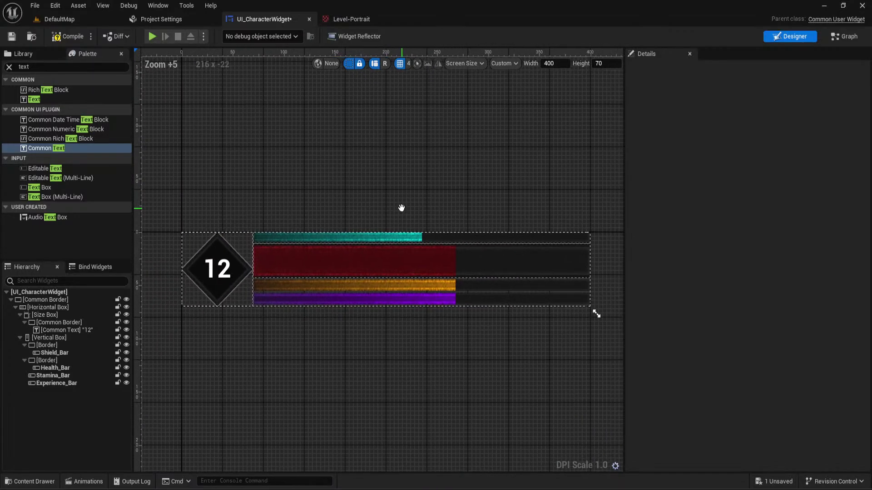
# Reselect Shield_Bar and collapse its Marquee Image settings
pyautogui.click(402, 237)
pyautogui.scroll(1, 708, 255)
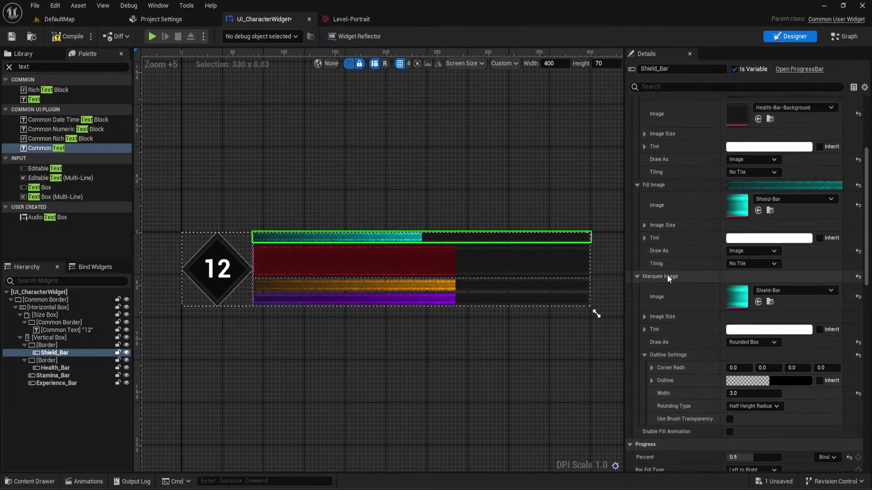
pyautogui.click(638, 276)
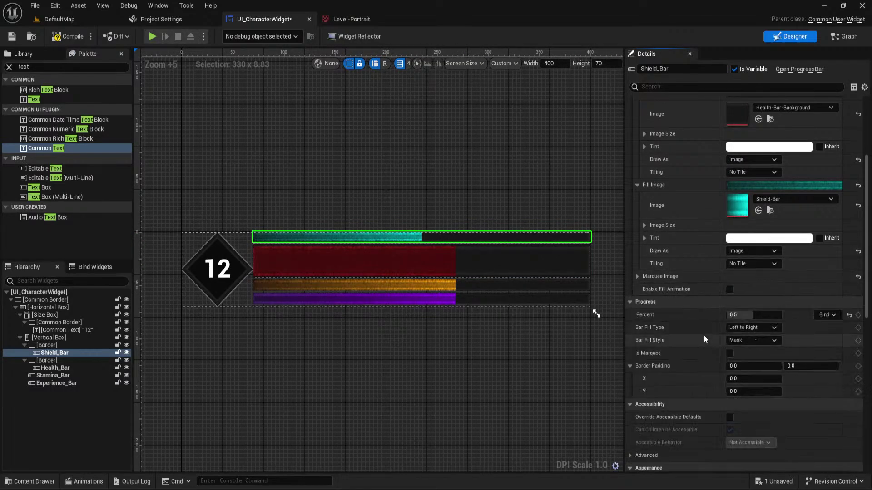
pyautogui.scroll(1, 704, 336)
# Try Vertical tiling for Shield_Bar's fill image and check the bar up close
pyautogui.click(750, 295)
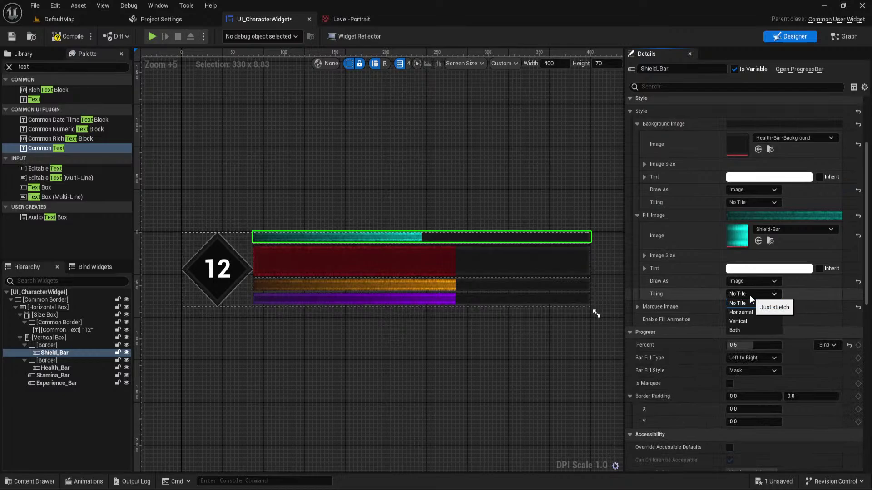
pyautogui.scroll(7, 368, 210)
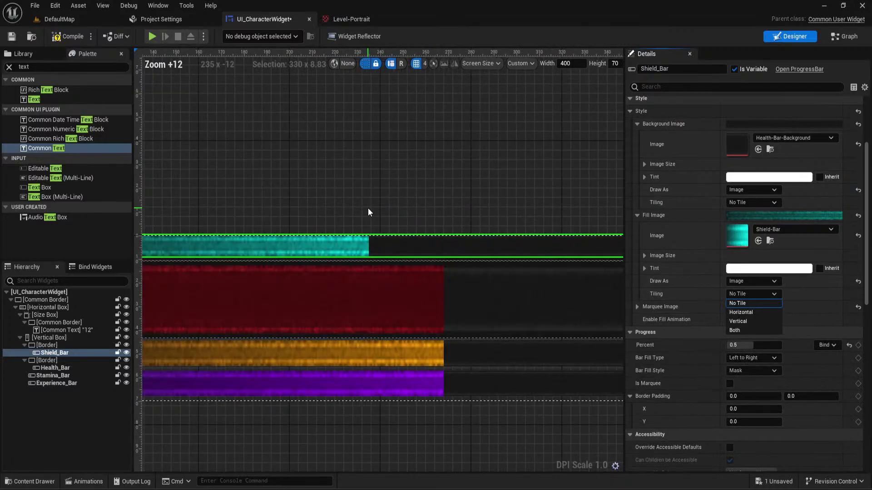
pyautogui.click(747, 321)
pyautogui.moveTo(337, 204)
pyautogui.mouseDown(button='right')
pyautogui.moveTo(635, 192)
pyautogui.moveTo(608, 187)
pyautogui.mouseUp(button='right')
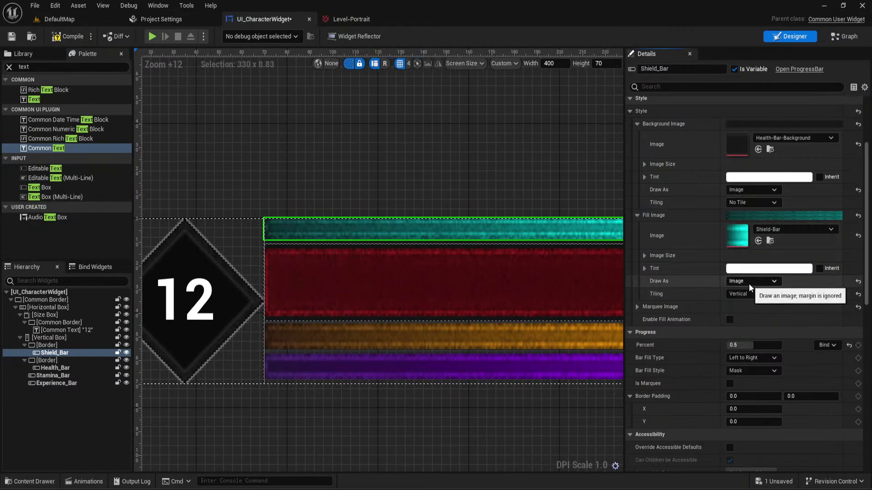
# Try Horizontal tiling for Shield_Bar's fill image and inspect the fill texture from several distances
pyautogui.click(746, 294)
pyautogui.click(739, 312)
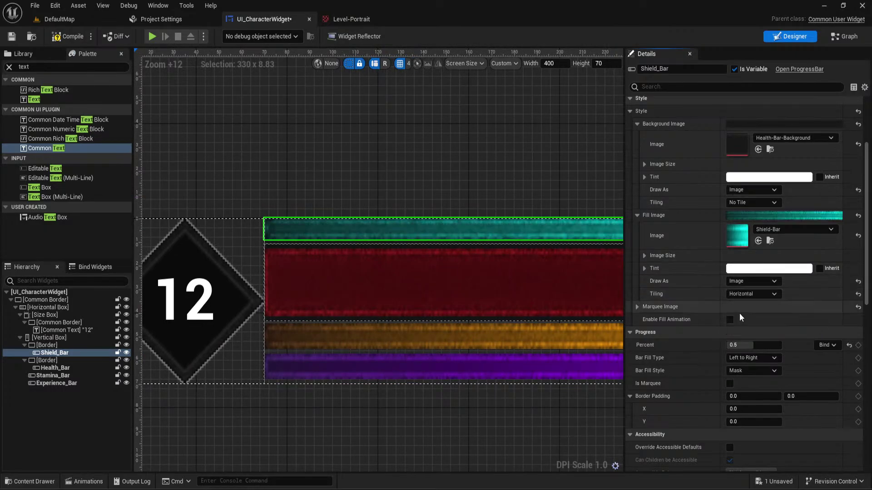
pyautogui.scroll(-5, 354, 220)
pyautogui.scroll(10, 360, 233)
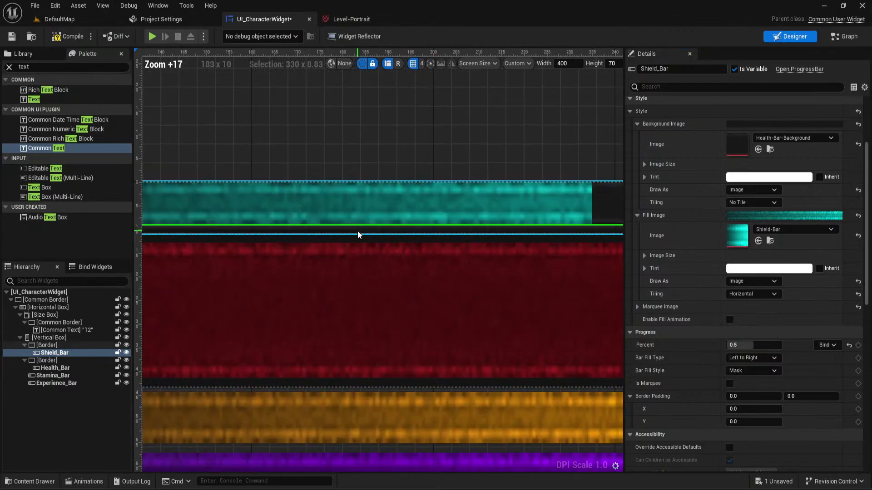
pyautogui.scroll(-7, 357, 234)
pyautogui.moveTo(340, 234); pyautogui.dragTo(438, 248, button='right')
pyautogui.scroll(7, 356, 240)
pyautogui.scroll(-1, 358, 241)
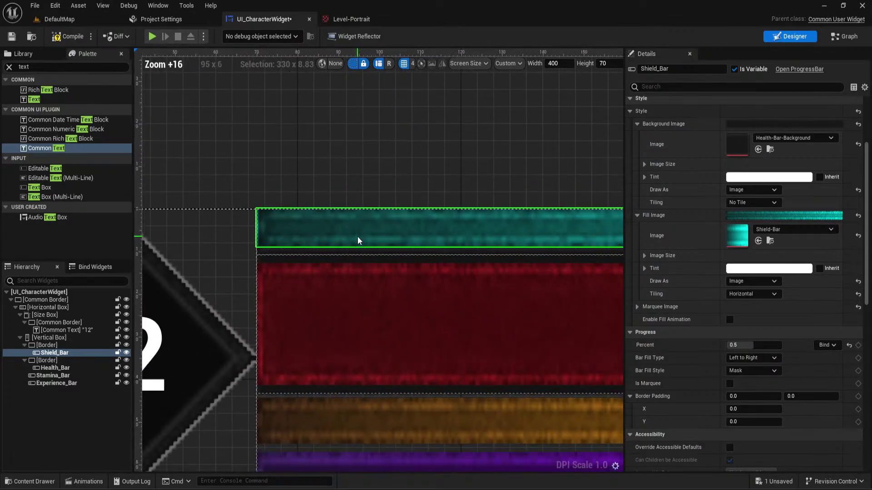
pyautogui.scroll(-5, 504, 266)
# Compare No Tile for Shield_Bar's fill image, ending with its Tiling set to Both
pyautogui.click(751, 294)
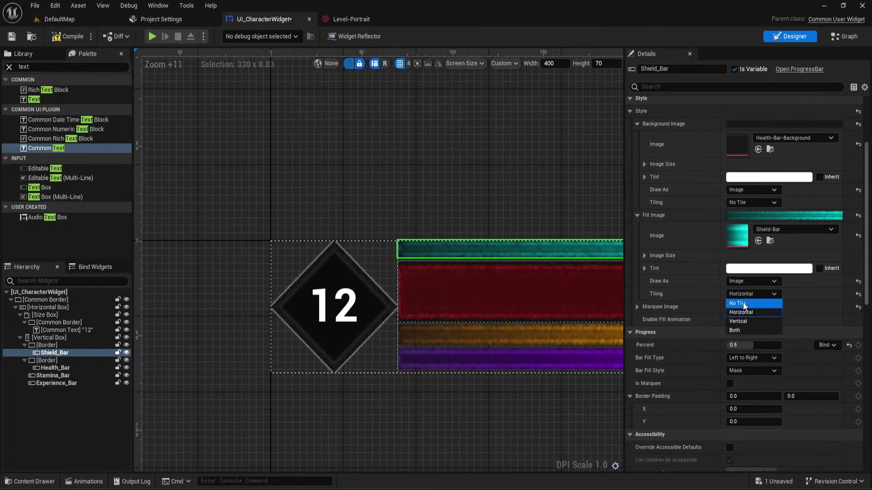
pyautogui.click(743, 302)
pyautogui.moveTo(570, 226); pyautogui.dragTo(447, 220, button='right')
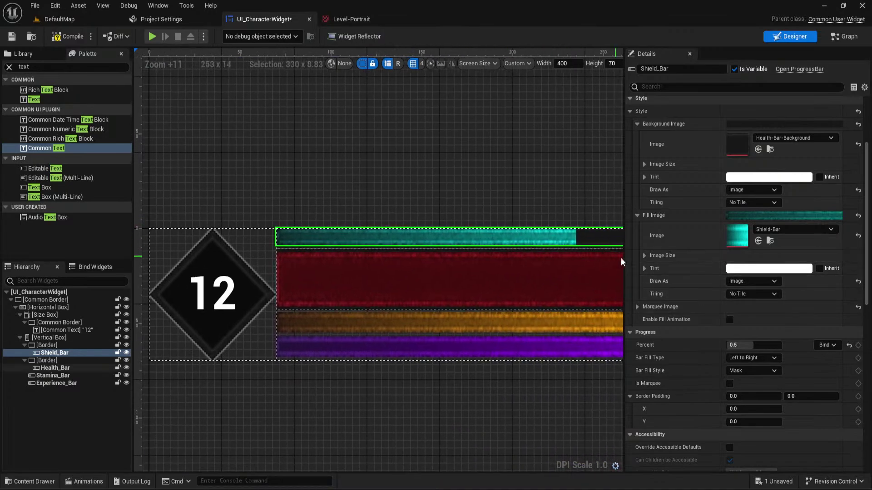
pyautogui.click(762, 294)
pyautogui.click(750, 329)
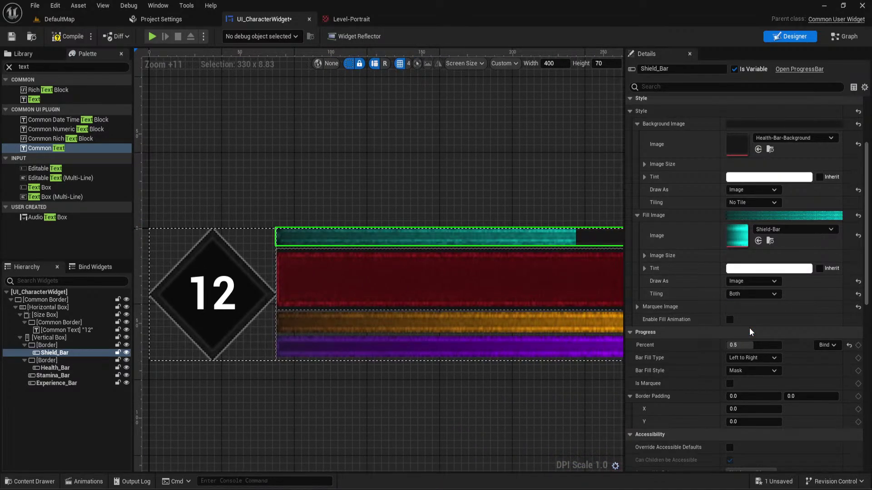
pyautogui.click(752, 295)
# Try Border as the fill image's Draw As mode and settle on Box
pyautogui.click(763, 281)
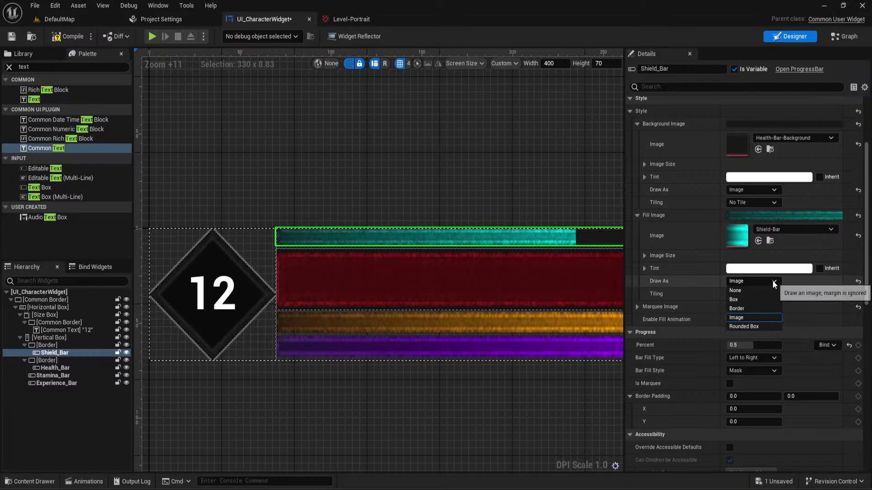
pyautogui.click(755, 306)
pyautogui.click(736, 282)
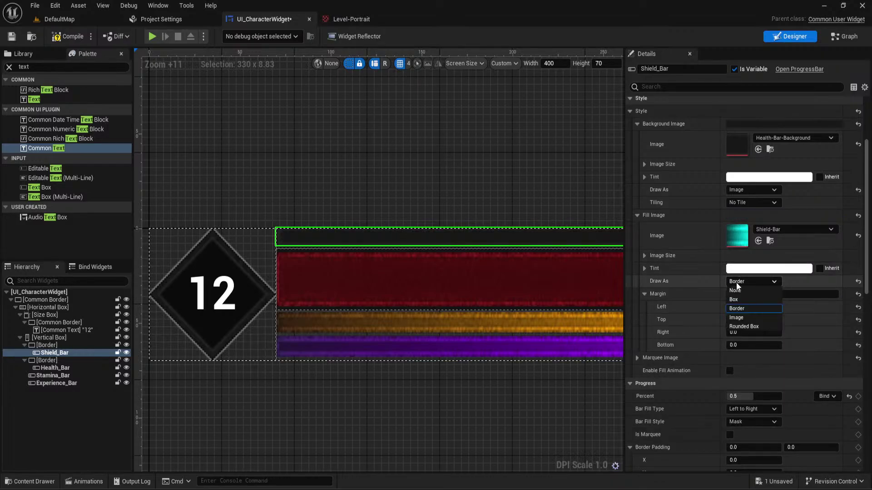
pyautogui.click(740, 300)
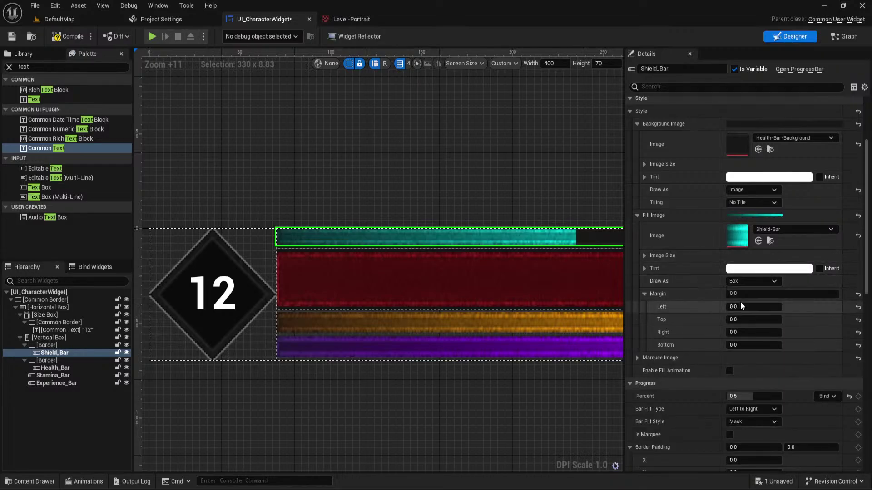
# Set Shield_Bar's background image to draw as Border and expand its Margin settings
pyautogui.scroll(3, 714, 253)
pyautogui.scroll(1, 714, 253)
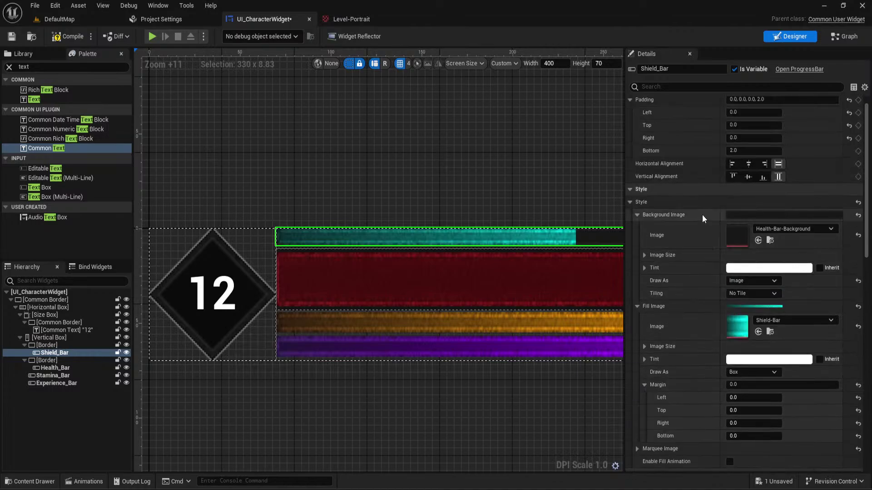
pyautogui.click(741, 280)
pyautogui.click(736, 308)
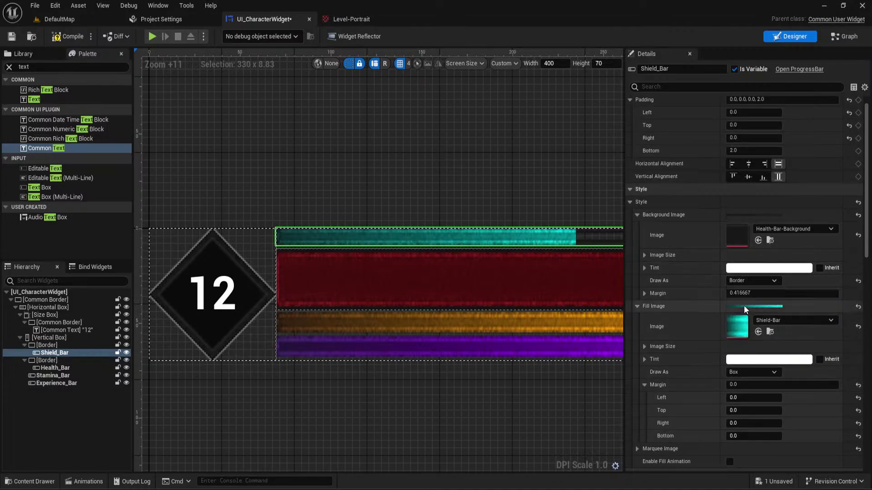
pyautogui.moveTo(582, 201)
pyautogui.mouseDown(button='right')
pyautogui.moveTo(356, 172)
pyautogui.moveTo(325, 179)
pyautogui.mouseUp(button='right')
pyautogui.scroll(7, 418, 214)
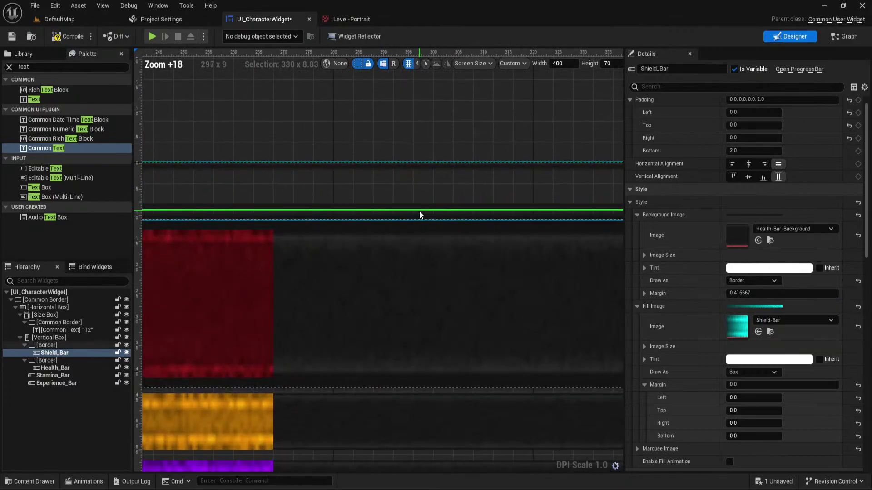
pyautogui.moveTo(470, 210); pyautogui.dragTo(812, 233, button='right')
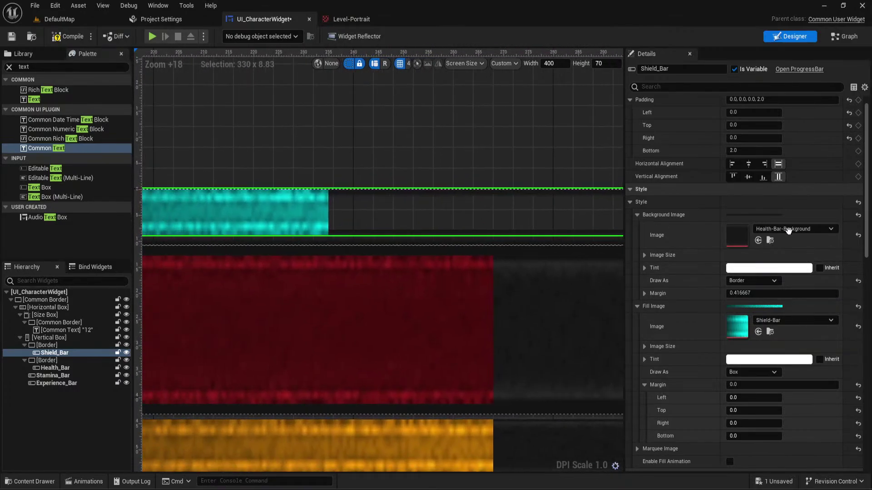
pyautogui.click(644, 293)
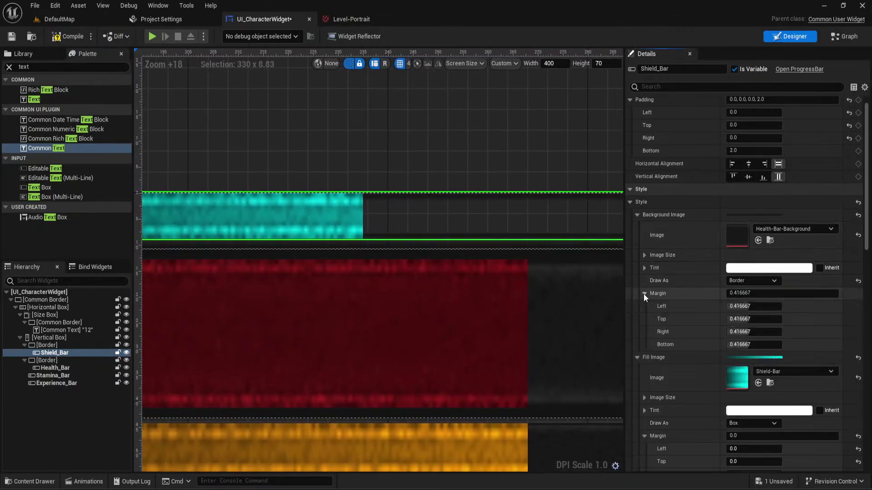
# Examine how Shield_Bar's border-drawn background looks along its empty part and at its far end
pyautogui.moveTo(566, 231); pyautogui.dragTo(118, 195, button='right')
pyautogui.moveTo(386, 207); pyautogui.dragTo(275, 212, button='right')
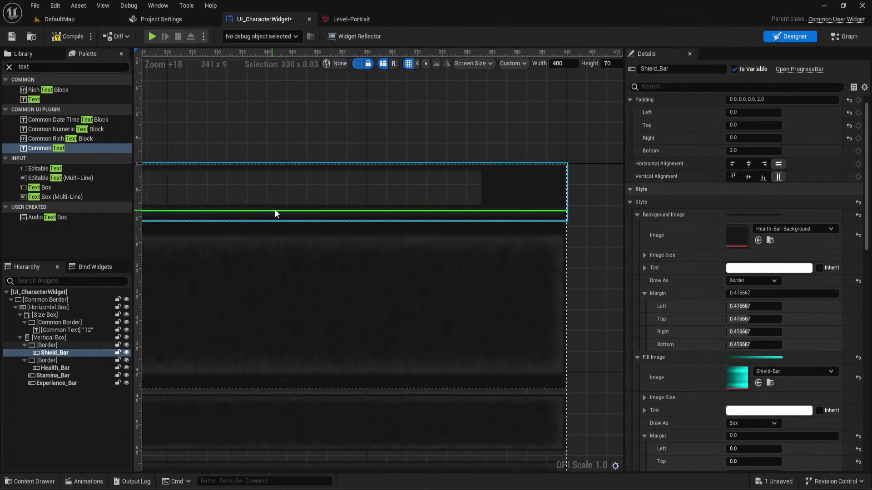
pyautogui.scroll(-1, 339, 209)
pyautogui.scroll(3, 338, 208)
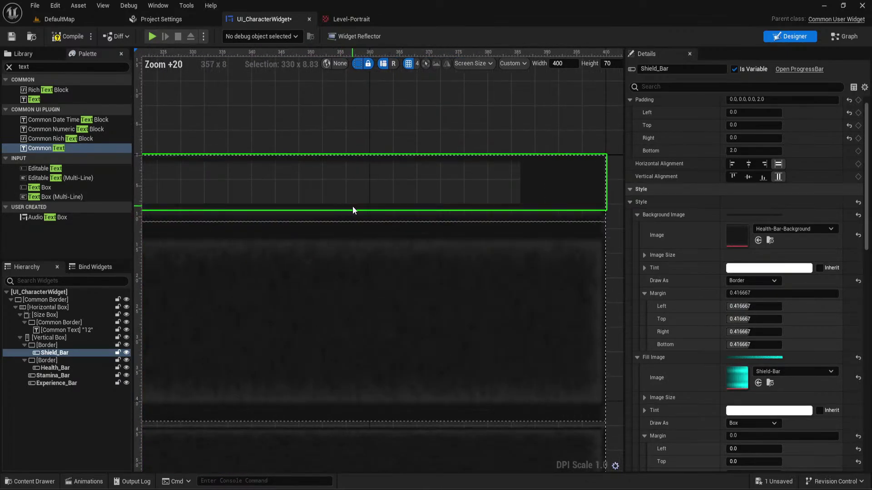
pyautogui.scroll(-8, 353, 206)
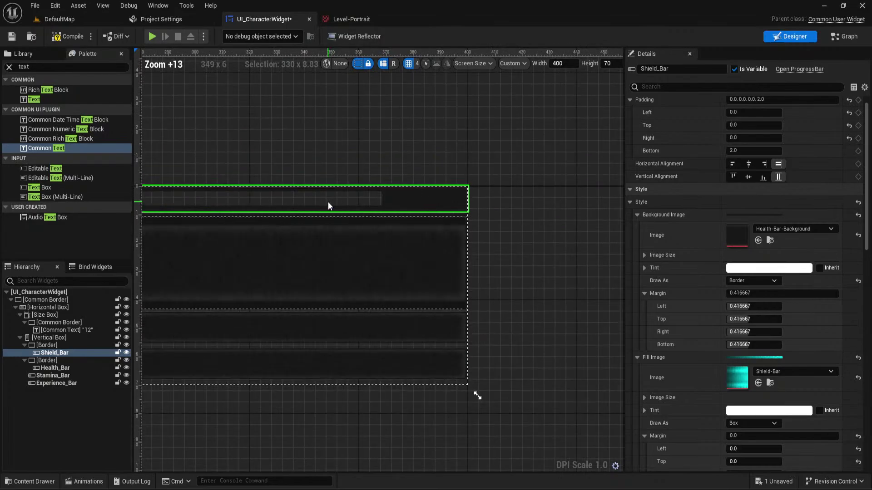
pyautogui.moveTo(327, 204); pyautogui.dragTo(544, 208, button='right')
pyautogui.scroll(2, 544, 208)
pyautogui.scroll(-4, 452, 210)
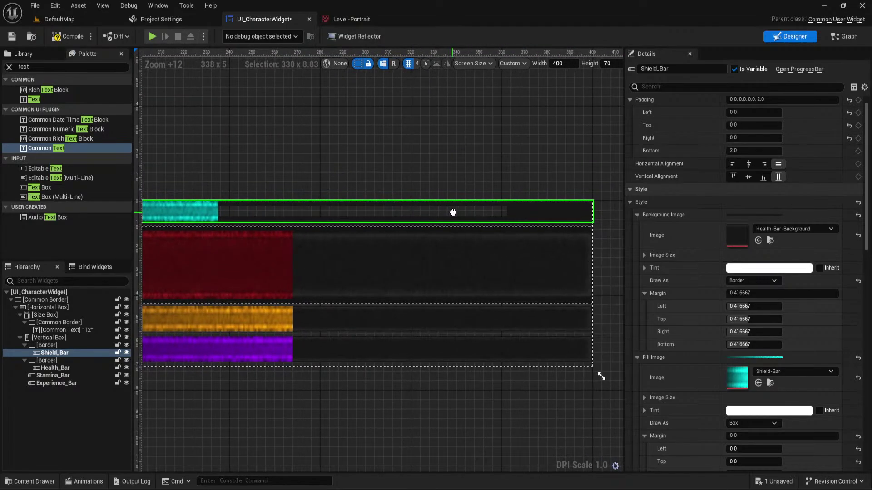
pyautogui.scroll(2, 551, 216)
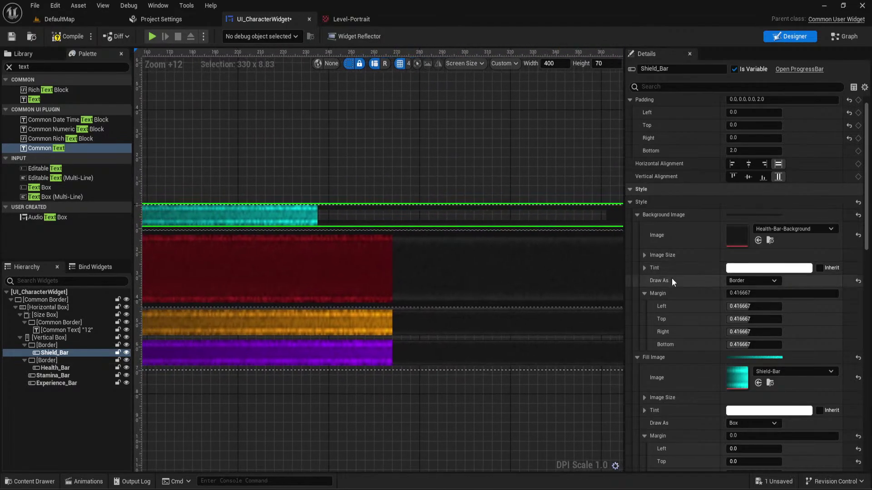
pyautogui.moveTo(527, 229); pyautogui.dragTo(432, 229, button='right')
# Set the Left, Top, Right and Bottom margins of Shield_Bar's background image to 0.1
pyautogui.click(744, 319)
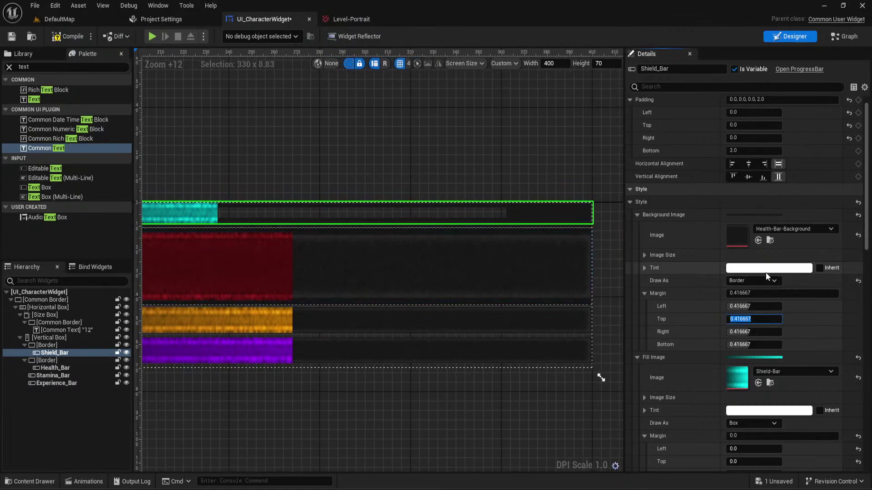
pyautogui.write('0.1')
pyautogui.press('Return')
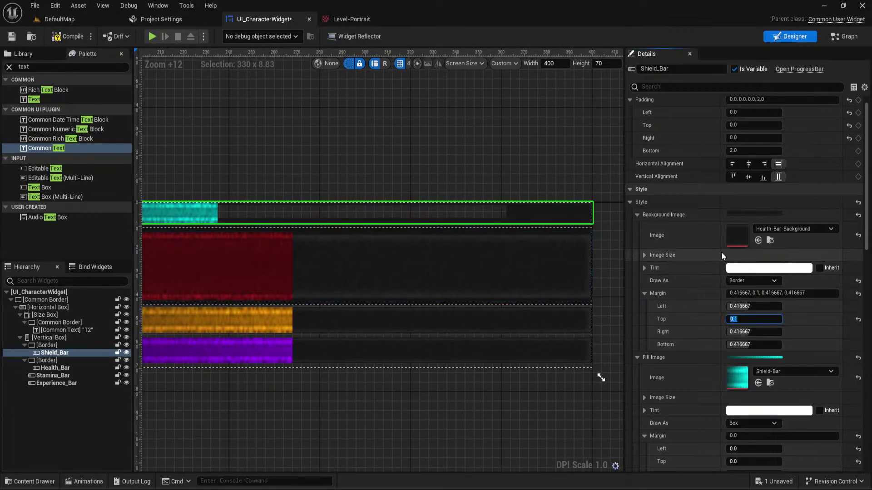
pyautogui.click(747, 330)
pyautogui.write('0.1')
pyautogui.press('Return')
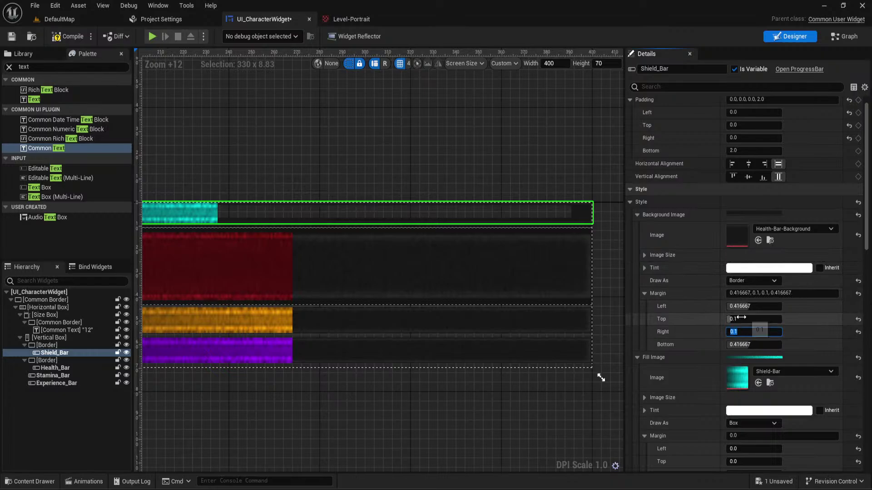
pyautogui.click(754, 306)
pyautogui.write('0.1')
pyautogui.press('Return')
pyautogui.click(742, 331)
pyautogui.write('0')
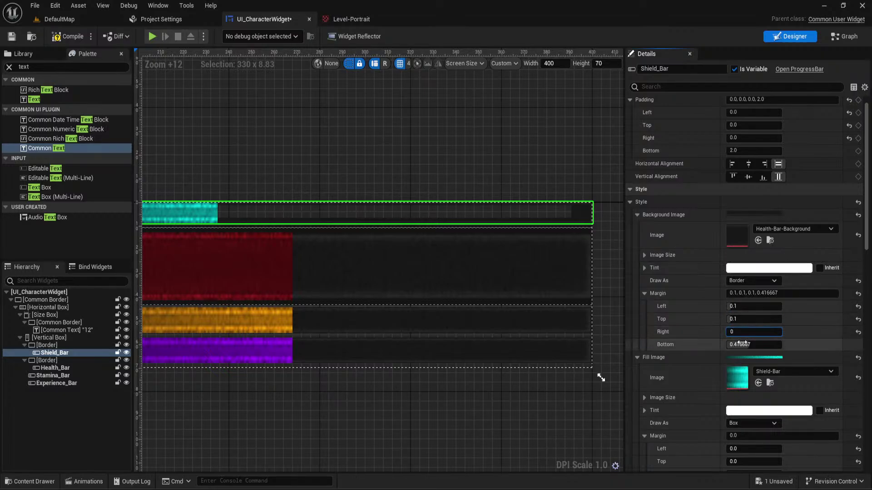
pyautogui.click(747, 346)
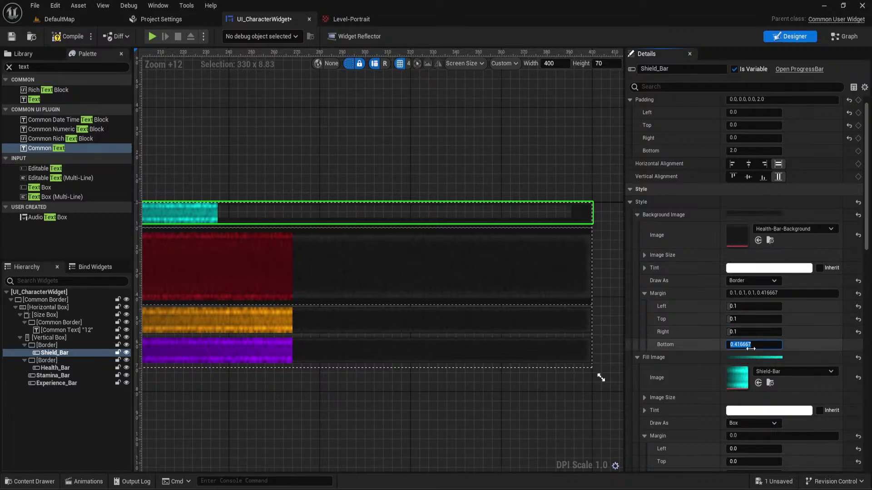
pyautogui.write('0.1')
# Try smaller Right margins for Shield_Bar's background image, ending with both Left and Right at 0.0
pyautogui.click(747, 331)
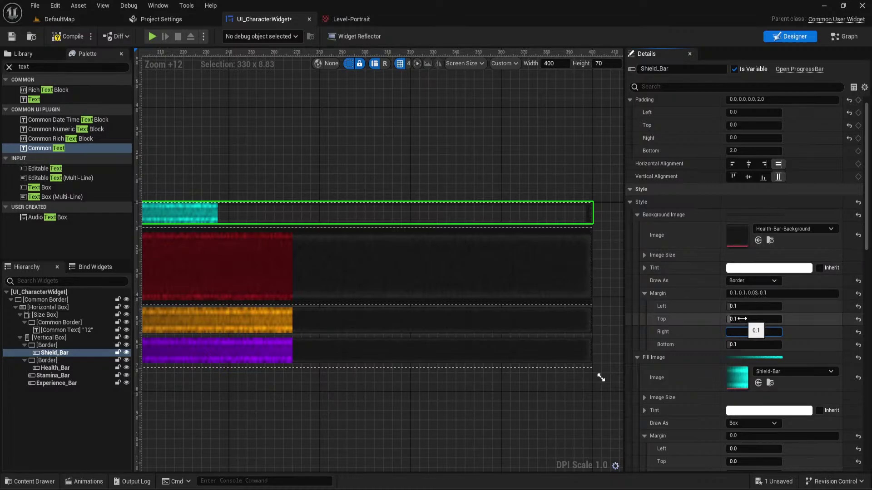
pyautogui.press('Return')
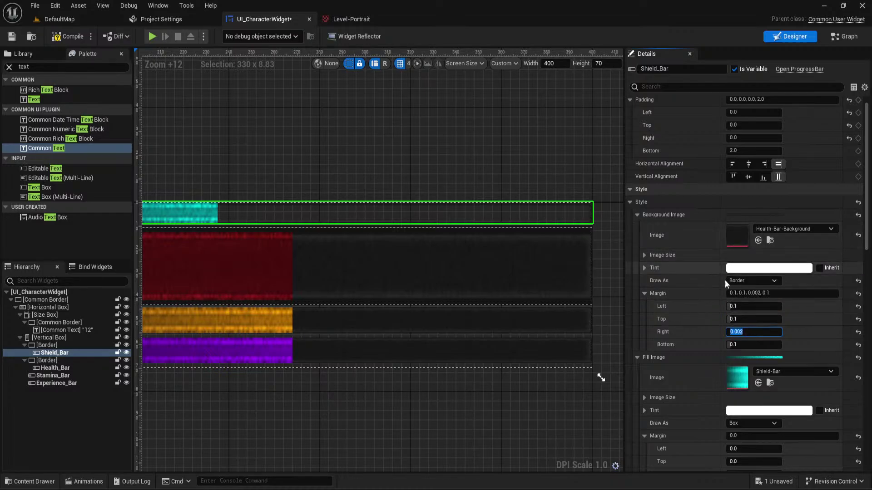
pyautogui.write('0.02')
pyautogui.press('Return')
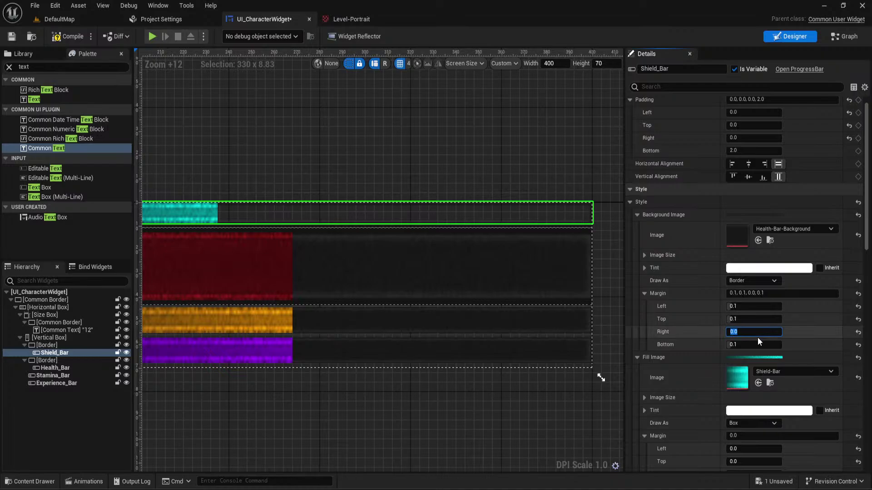
pyautogui.write('0.0')
pyautogui.press('Return')
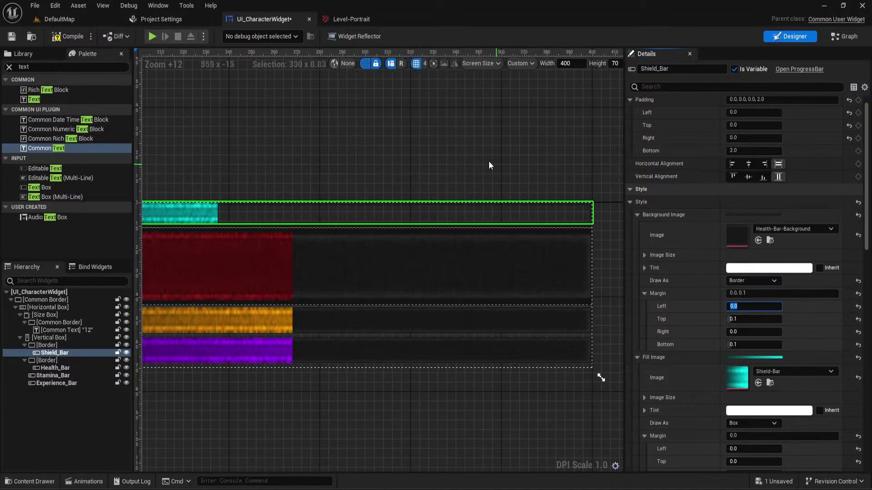
# Examine how Shield_Bar's background with the reduced side margins looks along its length compared with the other bars
pyautogui.moveTo(350, 164); pyautogui.dragTo(440, 153, button='right')
pyautogui.scroll(8, 398, 195)
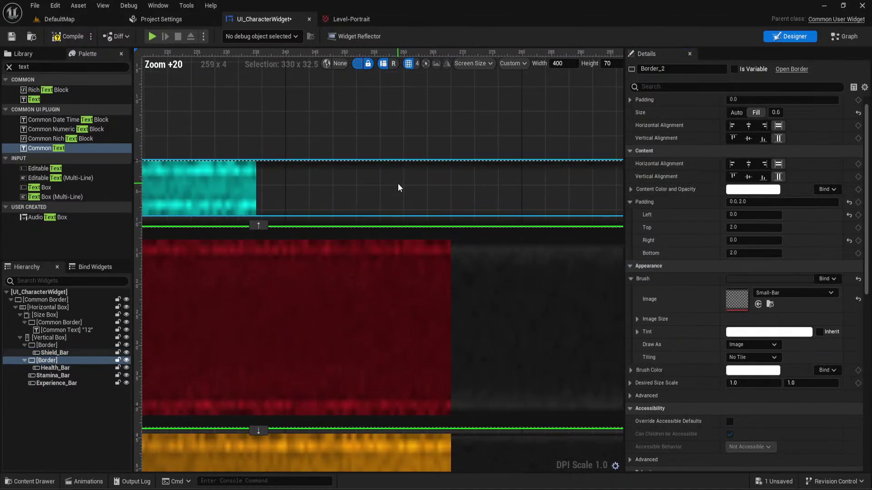
pyautogui.click(295, 118)
pyautogui.moveTo(459, 122); pyautogui.dragTo(272, 117, button='right')
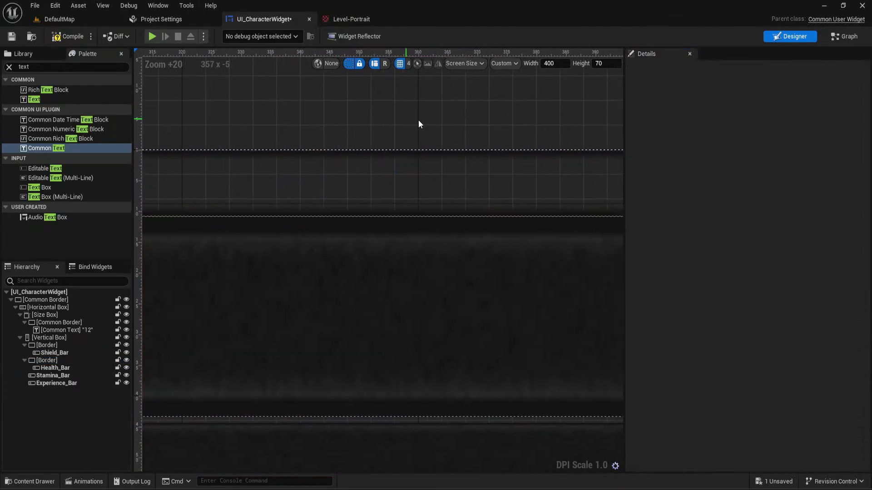
pyautogui.moveTo(418, 121); pyautogui.dragTo(317, 117, button='right')
pyautogui.scroll(-5, 397, 119)
pyautogui.scroll(-1, 336, 132)
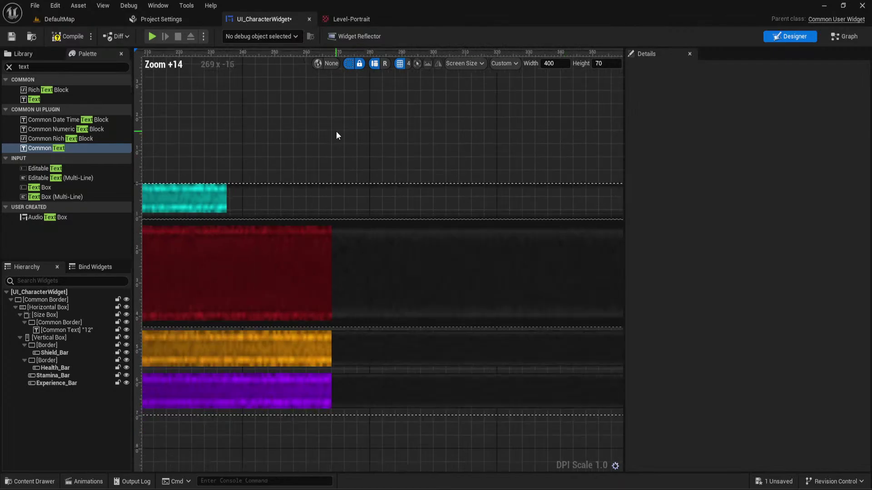
pyautogui.scroll(-1, 321, 132)
pyautogui.moveTo(268, 138); pyautogui.dragTo(461, 175, button='right')
pyautogui.click(404, 197)
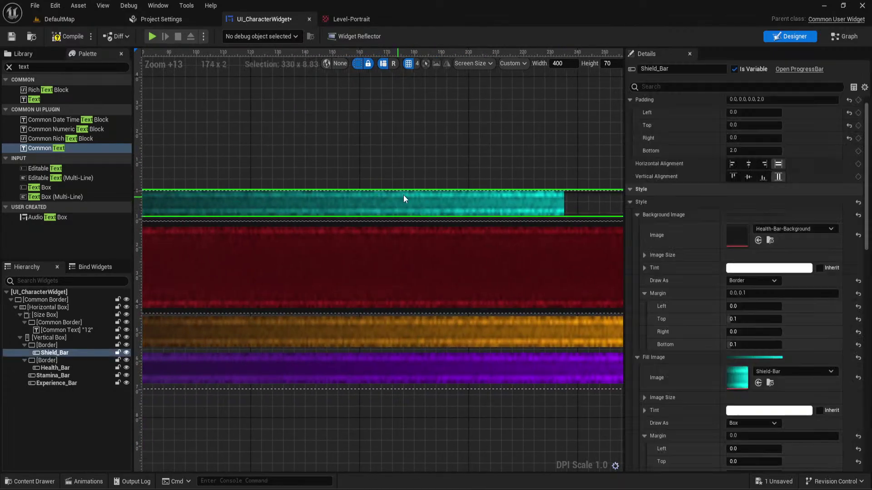
pyautogui.moveTo(404, 197); pyautogui.dragTo(304, 188, button='right')
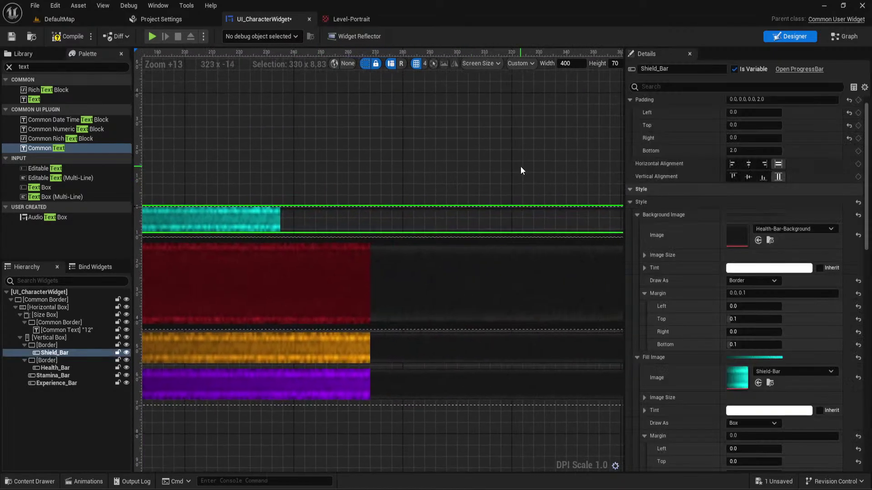
# Take Shield_Bar out of its wrapping Border and remove that Border, placing the bar directly in the Vertical Box
pyautogui.moveTo(53, 354)
pyautogui.mouseDown()
pyautogui.moveTo(31, 355)
pyautogui.moveTo(50, 348)
pyautogui.moveTo(52, 374)
pyautogui.moveTo(56, 341)
pyautogui.mouseUp()
pyautogui.click(409, 149)
pyautogui.moveTo(410, 149); pyautogui.dragTo(424, 152, button='right')
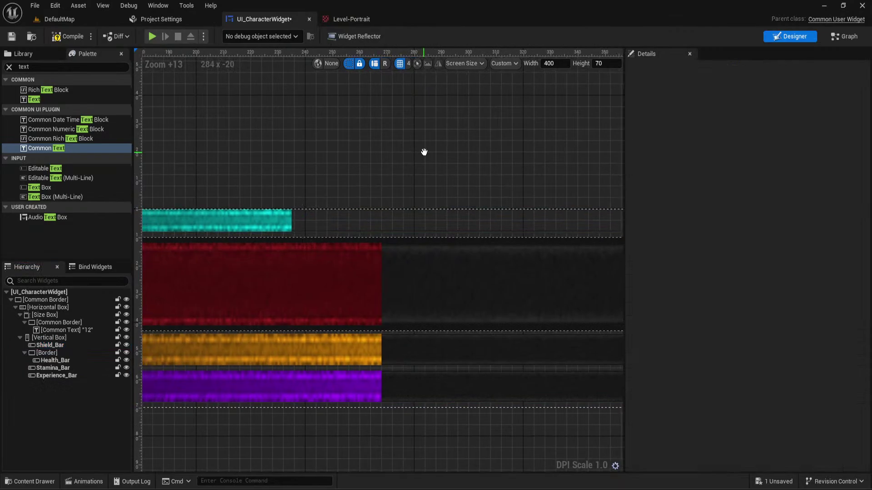
pyautogui.scroll(7, 424, 151)
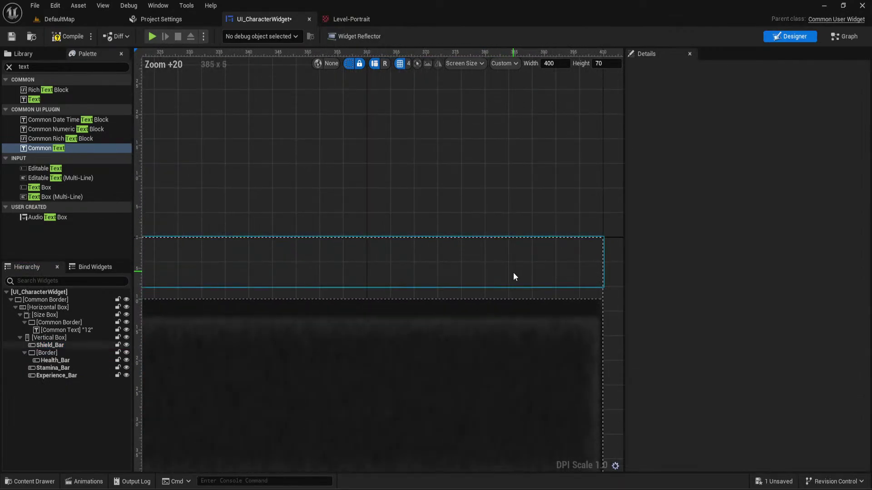
# Set the Top and Bottom margins of Shield_Bar's background image to 0.3 and check the bar's far end
pyautogui.click(513, 277)
pyautogui.click(745, 281)
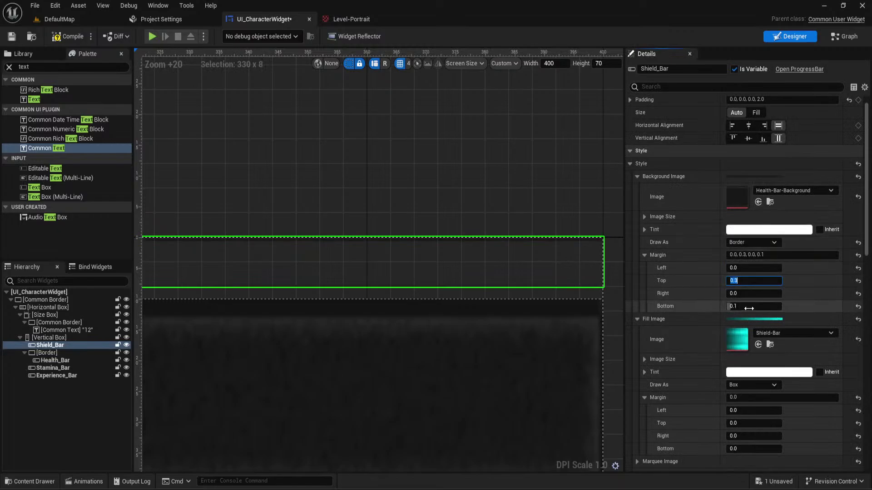
pyautogui.press('Tab')
pyautogui.press('Tab')
pyautogui.write('0.3')
pyautogui.press('Return')
pyautogui.click(584, 204)
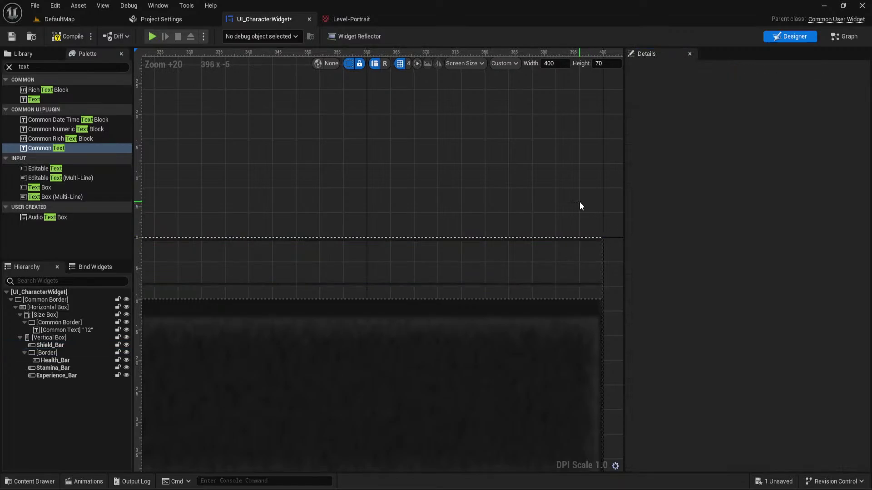
pyautogui.click(546, 274)
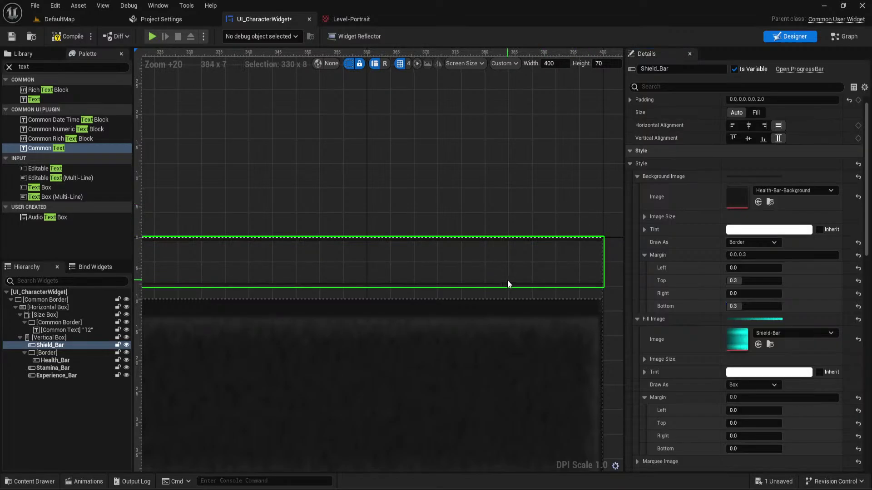
# Try Top and Bottom margins of 1.0 for Shield_Bar's border-drawn background image
pyautogui.click(753, 306)
pyautogui.write('1')
pyautogui.press('Return')
pyautogui.click(735, 280)
pyautogui.write('1')
pyautogui.press('Return')
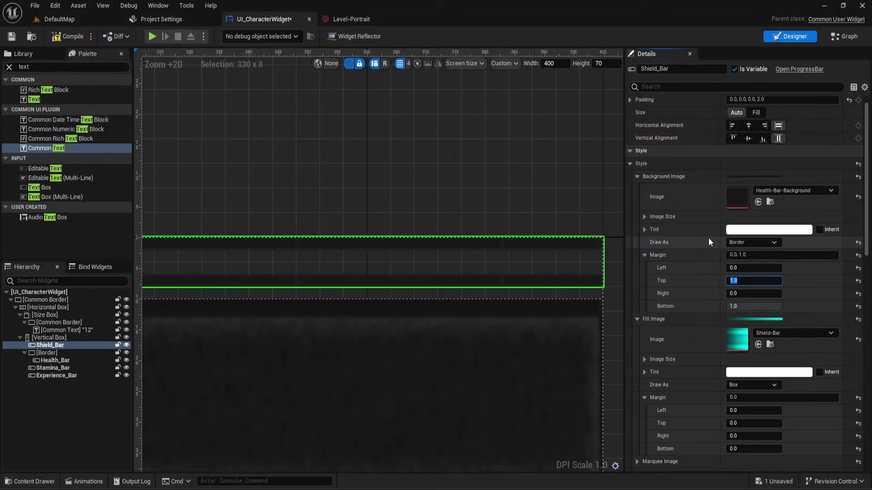
# Try Rounded Box as the background image's Draw As mode for Shield_Bar and settle on Image
pyautogui.scroll(-2, 381, 180)
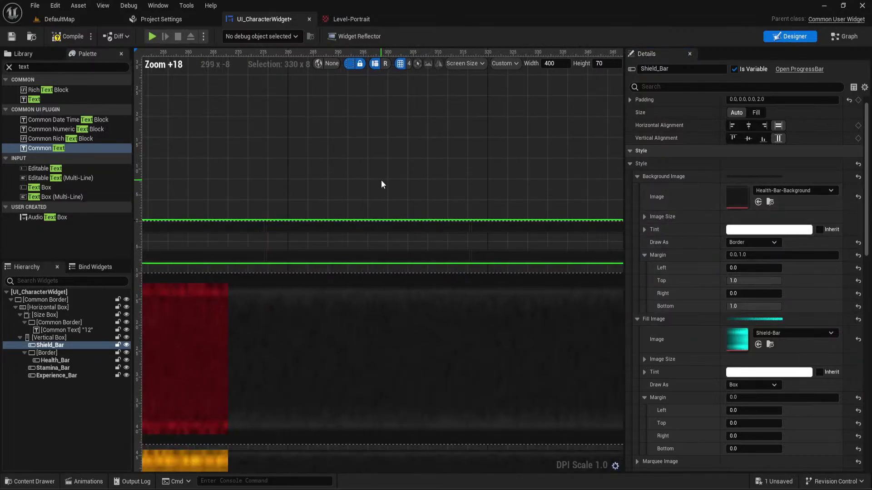
pyautogui.scroll(-4, 295, 171)
pyautogui.click(733, 241)
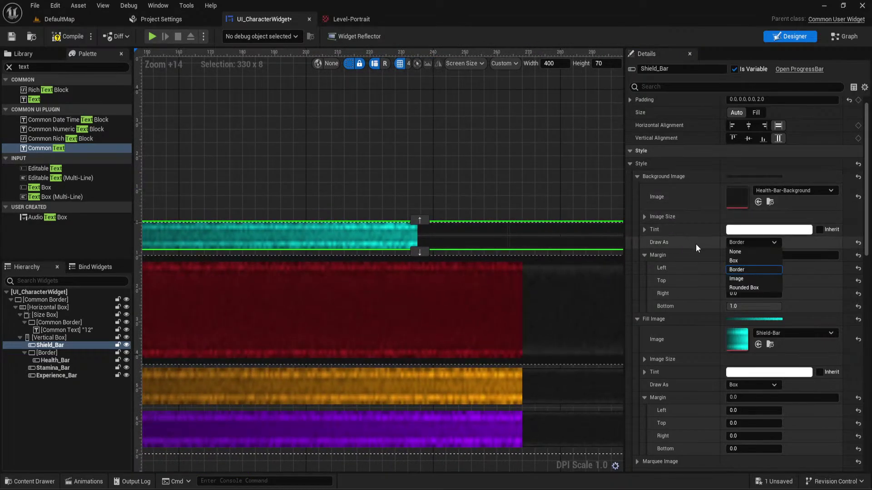
pyautogui.click(743, 287)
pyautogui.moveTo(577, 193); pyautogui.dragTo(508, 193, button='right')
pyautogui.click(729, 243)
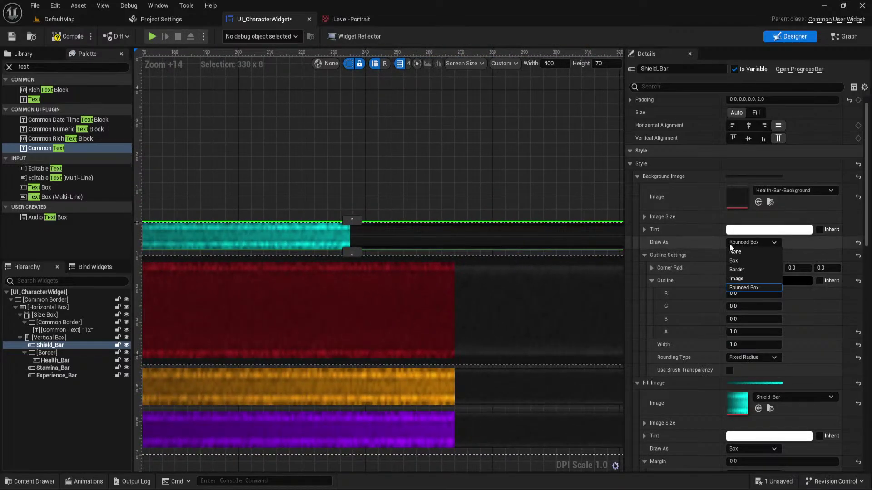
pyautogui.click(749, 272)
pyautogui.click(546, 189)
pyautogui.moveTo(546, 189); pyautogui.dragTo(663, 203, button='right')
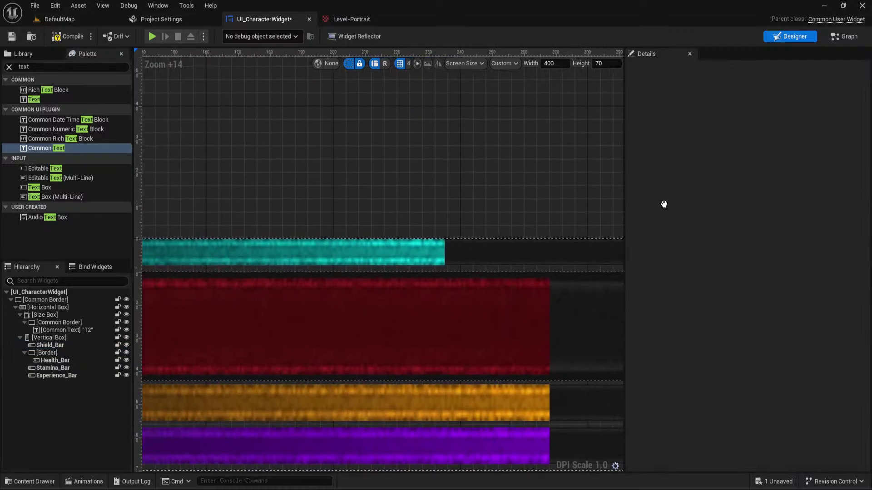
pyautogui.click(424, 251)
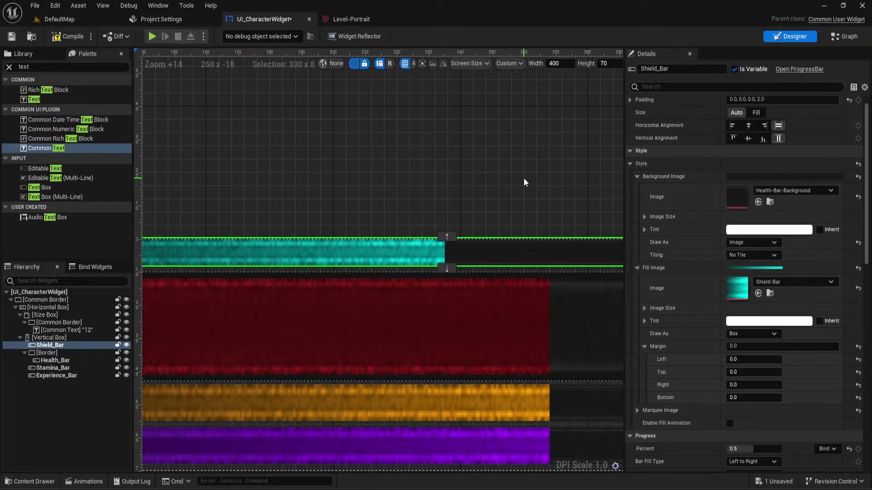
# Try a Top margin of 1.0 for Shield_Bar's fill image and return it to 0
pyautogui.click(637, 176)
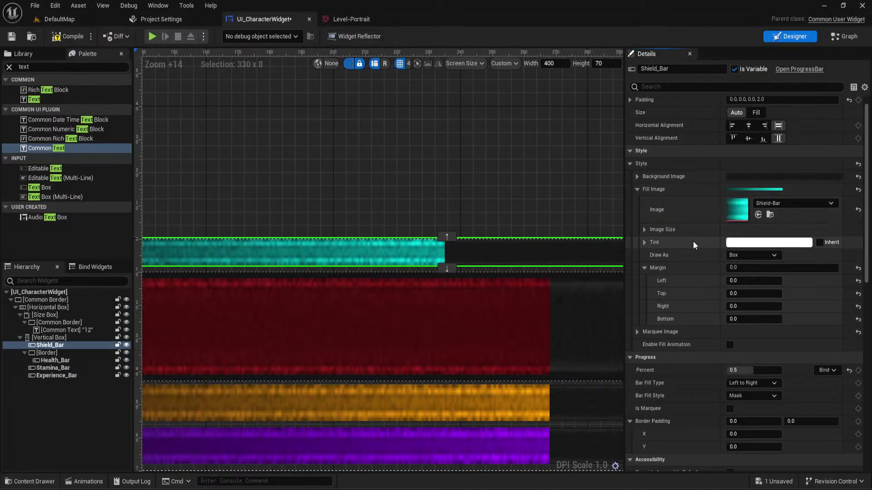
pyautogui.click(735, 294)
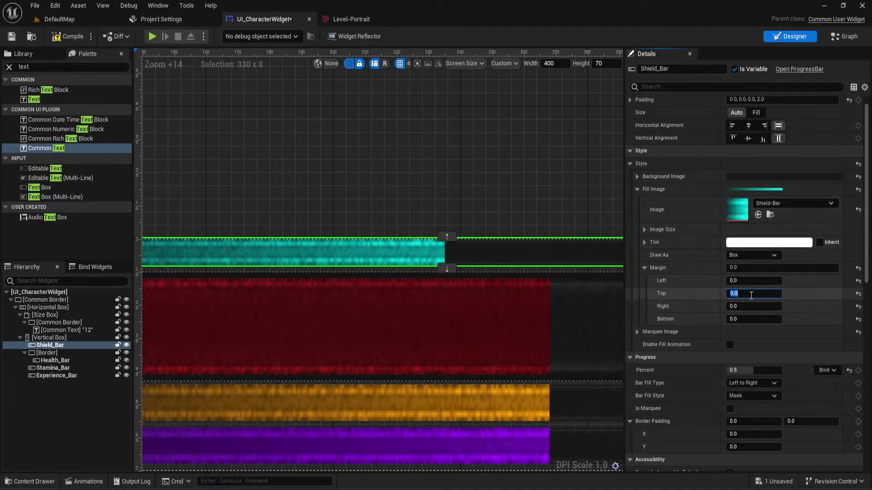
pyautogui.write('1')
pyautogui.press('Return')
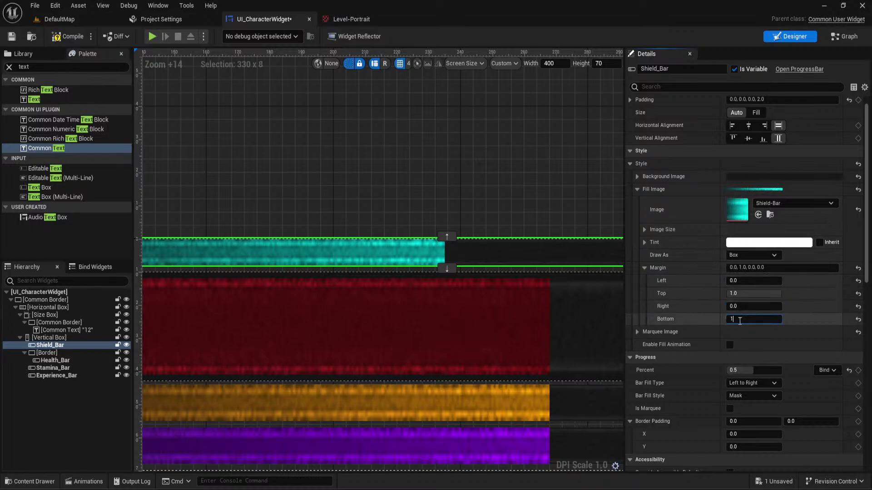
pyautogui.press('Escape')
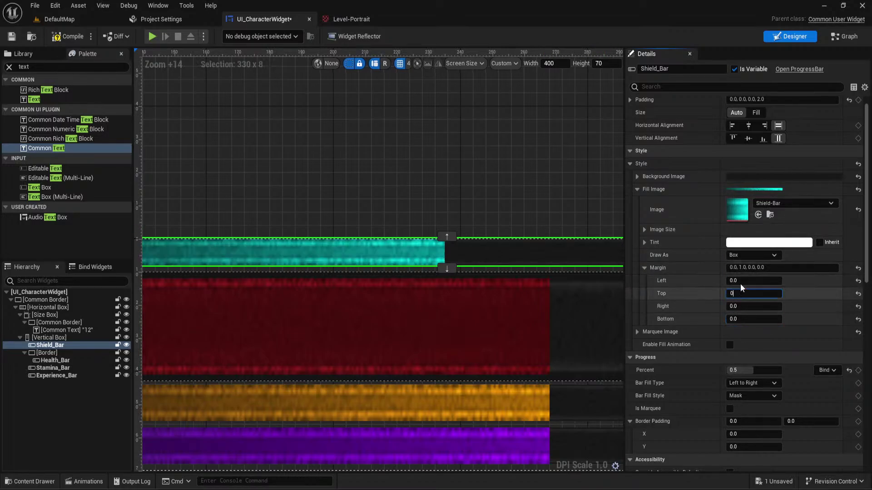
# Try Rounded Box as the Draw As mode of Shield_Bar's fill image and settle on Image
pyautogui.click(752, 255)
pyautogui.click(741, 301)
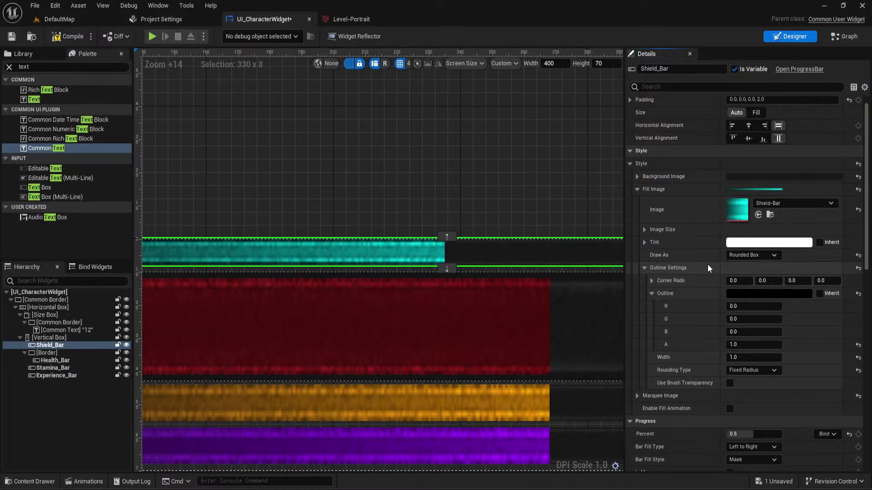
pyautogui.click(752, 255)
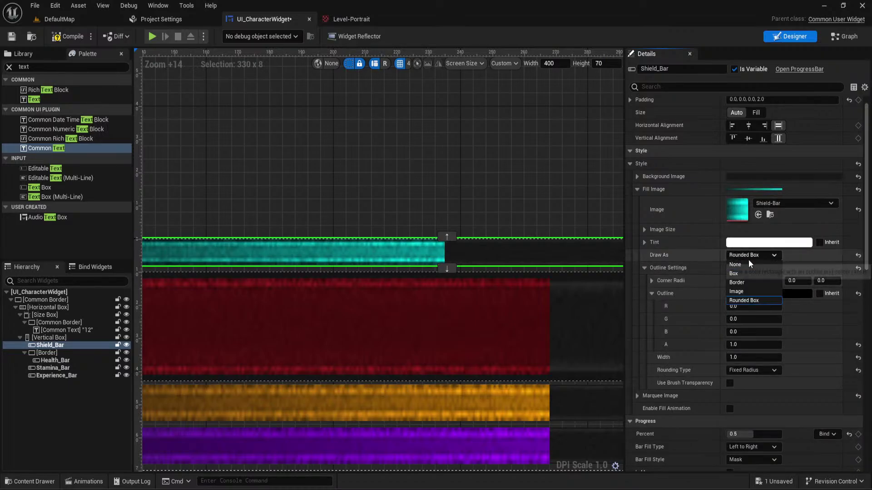
pyautogui.click(742, 291)
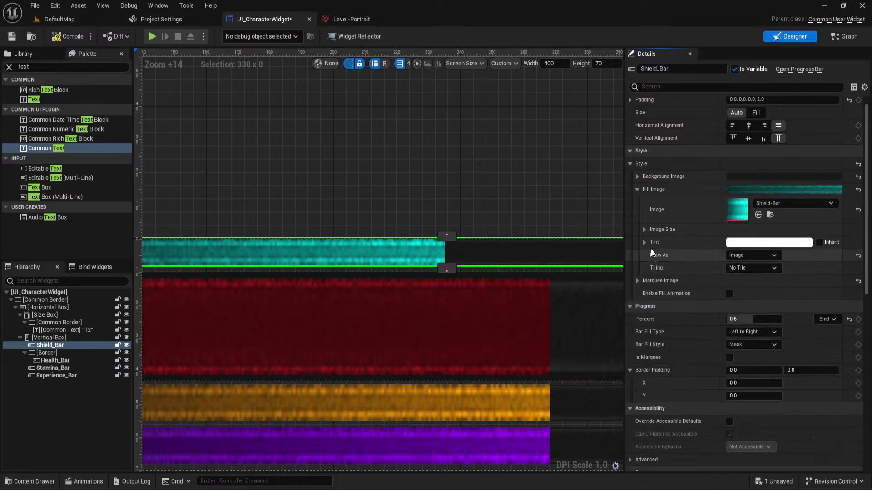
# Check the fill image's size, collapse Shield_Bar's style settings and view the portrait beside the bars
pyautogui.click(644, 229)
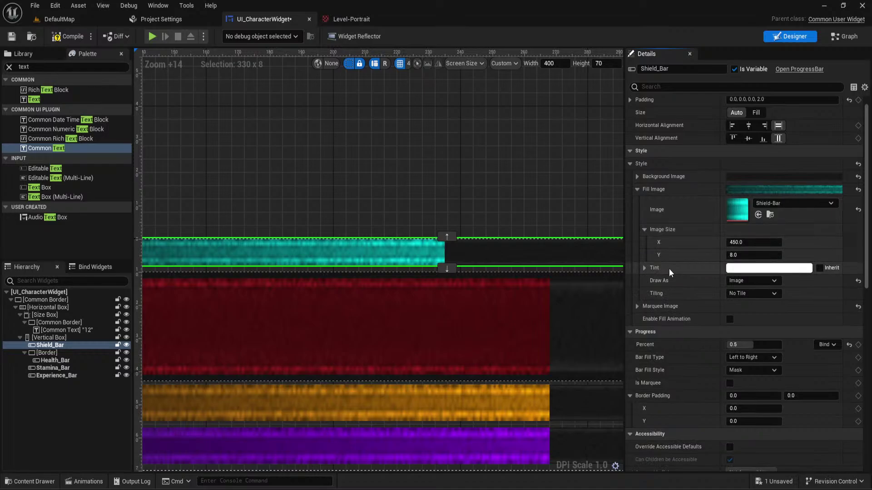
pyautogui.click(637, 189)
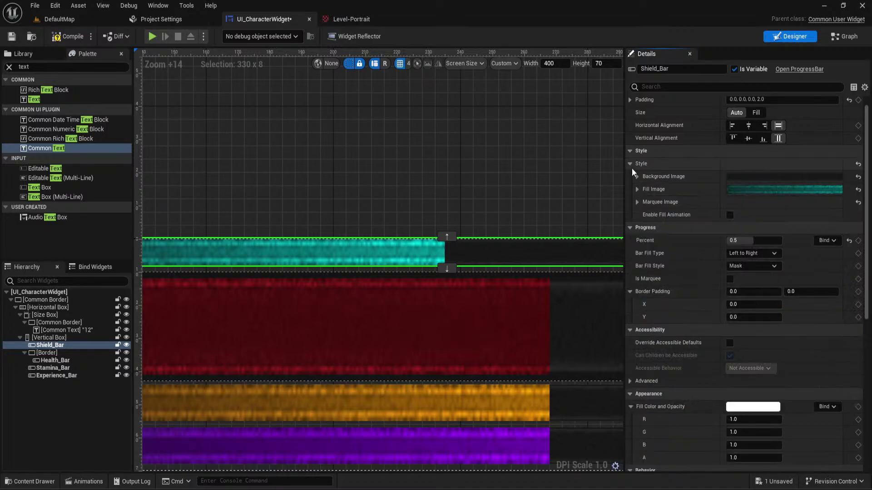
pyautogui.click(629, 163)
pyautogui.click(456, 190)
pyautogui.scroll(-3, 457, 190)
pyautogui.moveTo(434, 216); pyautogui.dragTo(543, 226, button='right')
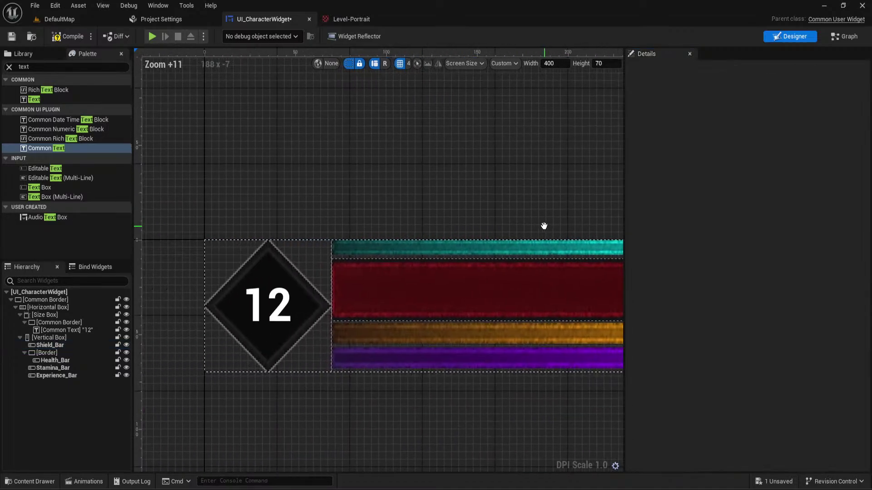
# Paste a copy of Health_Bar's border above it in the Vertical Box, remove the copied bar and nest Shield_Bar inside
pyautogui.scroll(5, 412, 253)
pyautogui.scroll(3, 355, 262)
pyautogui.scroll(-3, 355, 262)
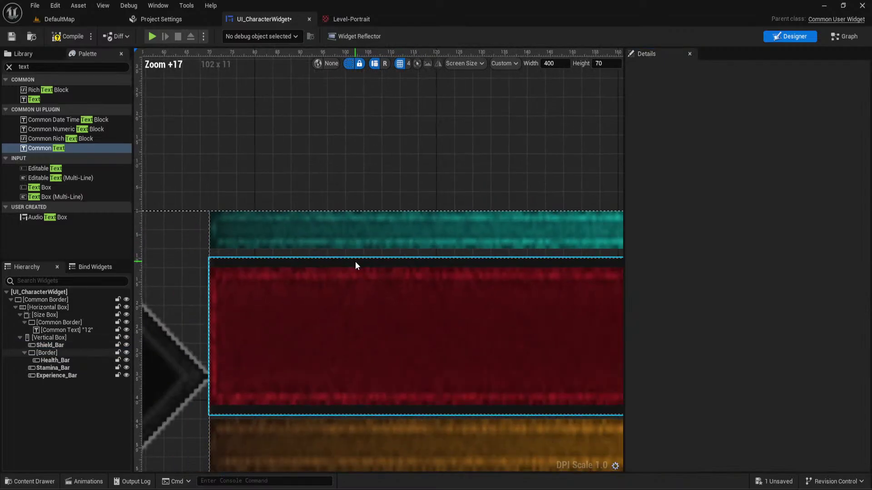
pyautogui.click(307, 234)
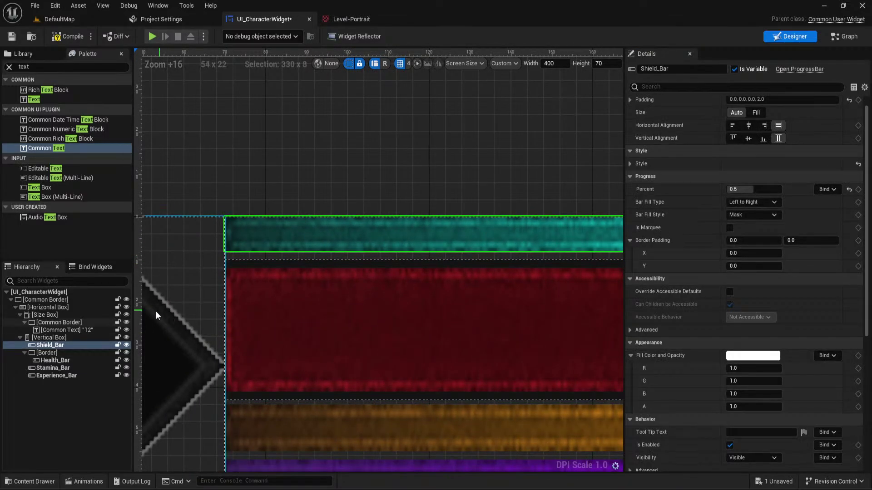
pyautogui.click(58, 354)
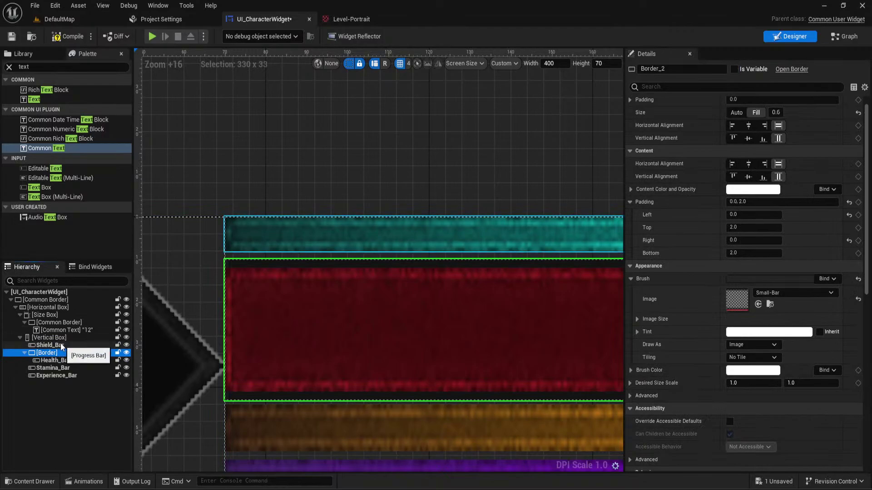
pyautogui.click(59, 339)
pyautogui.hotkey('ctrl', 'v')
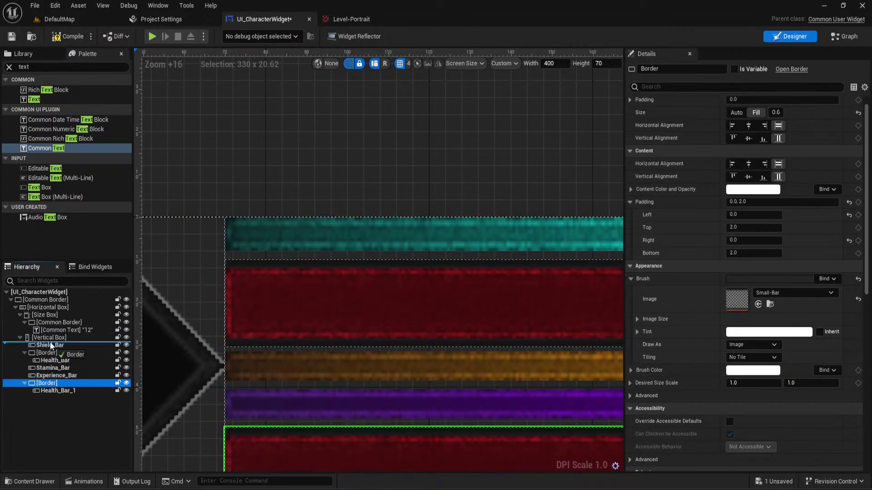
pyautogui.moveTo(50, 345); pyautogui.dragTo(70, 345)
pyautogui.click(68, 353)
pyautogui.press('Delete')
pyautogui.click(70, 345)
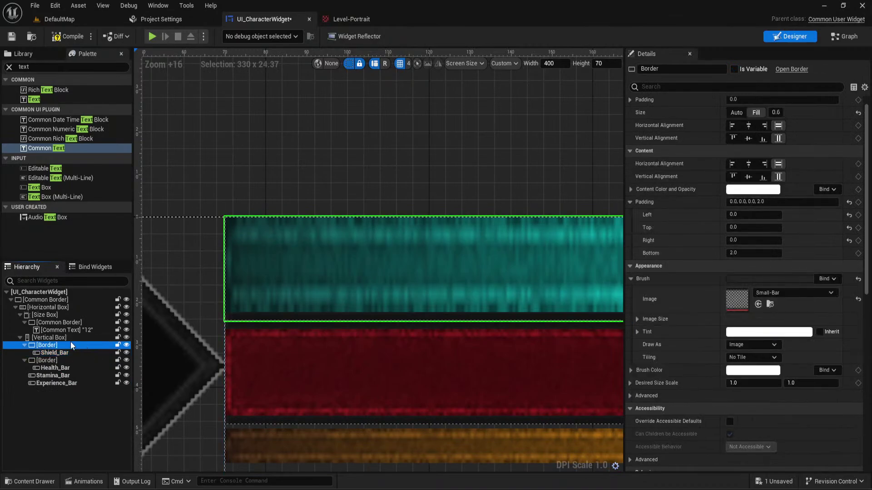
# Paste two more copies of Shield_Bar's border at the end of the Vertical Box and delete the Shield_Bar copies inside them
pyautogui.click(65, 393)
pyautogui.click(47, 384)
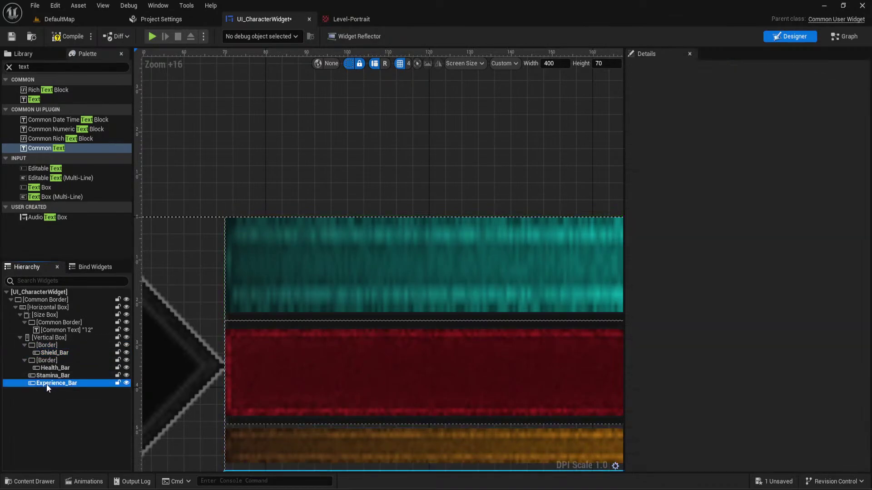
pyautogui.hotkey('ctrl', 'v')
pyautogui.hotkey('ctrl', 'v')
pyautogui.click(57, 398)
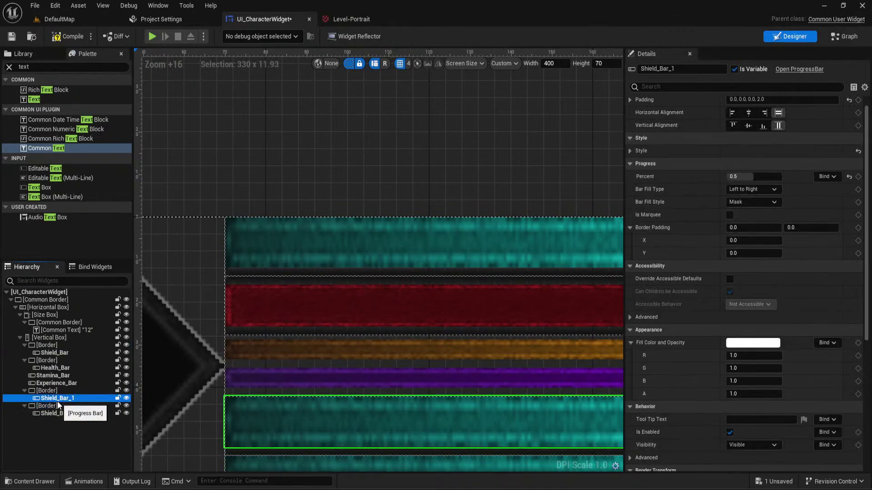
pyautogui.press('Delete')
pyautogui.click(56, 405)
pyautogui.press('Delete')
# Nest Stamina_Bar and Experience_Bar each inside one of the two empty borders
pyautogui.click(68, 390)
pyautogui.click(69, 383)
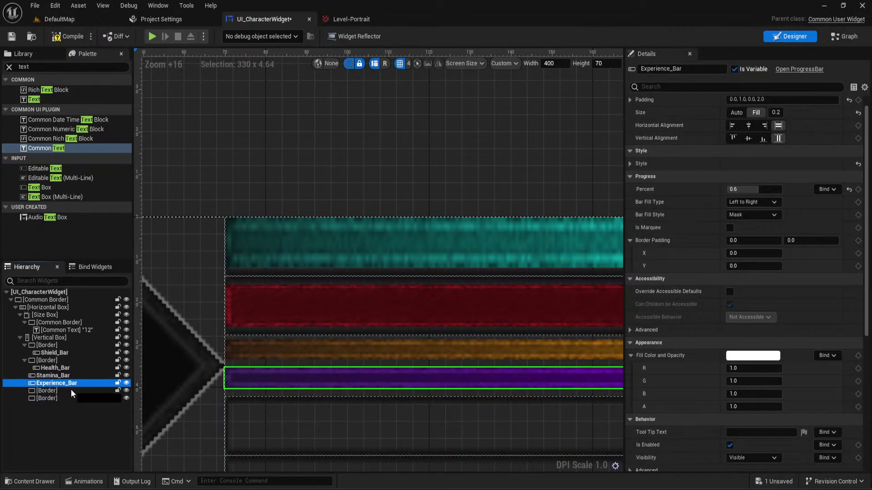
pyautogui.moveTo(70, 389); pyautogui.dragTo(53, 384)
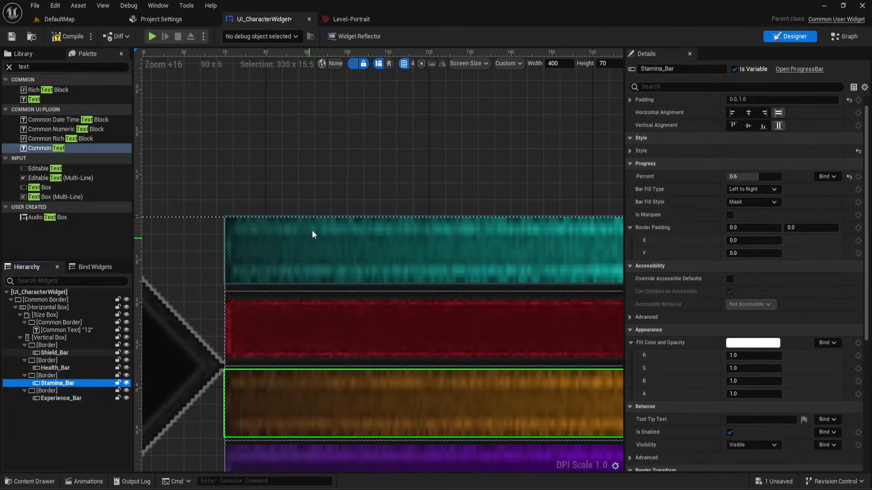
# Examine the unfilled ends of the four framed bars up close and the padding of Health_Bar's border
pyautogui.click(320, 184)
pyautogui.scroll(-4, 320, 183)
pyautogui.moveTo(438, 222); pyautogui.dragTo(259, 151, button='right')
pyautogui.moveTo(527, 360); pyautogui.dragTo(454, 365, button='right')
pyautogui.scroll(4, 469, 280)
pyautogui.moveTo(473, 270); pyautogui.dragTo(199, 419, button='right')
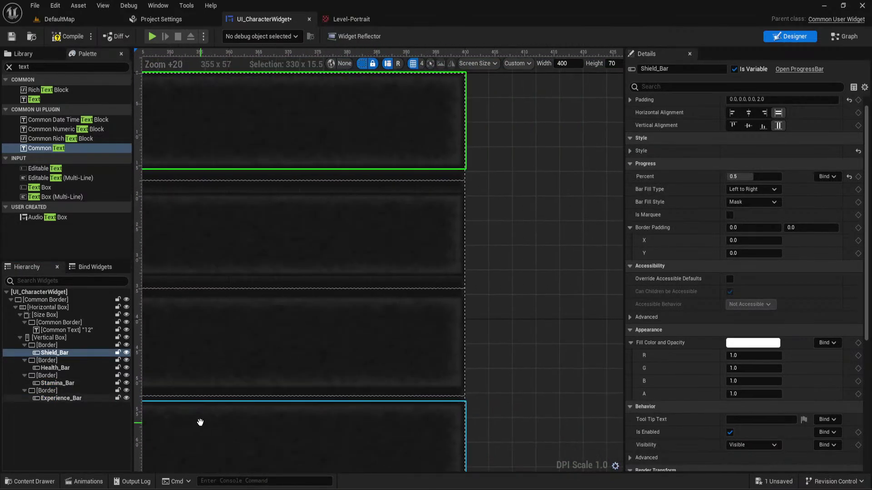
pyautogui.click(339, 190)
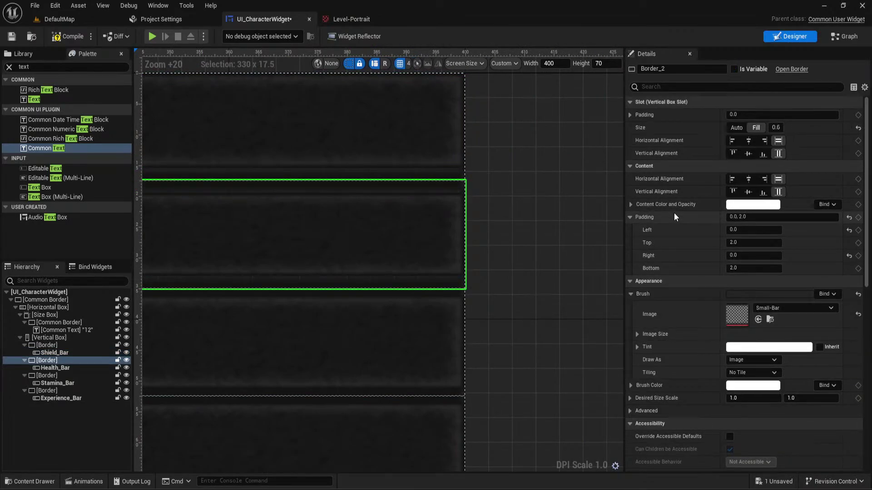
# Collapse the four bar borders in the hierarchy and set the bottom content padding of all four to 1.0
pyautogui.click(24, 345)
pyautogui.click(25, 353)
pyautogui.click(24, 360)
pyautogui.click(25, 368)
pyautogui.click(47, 375)
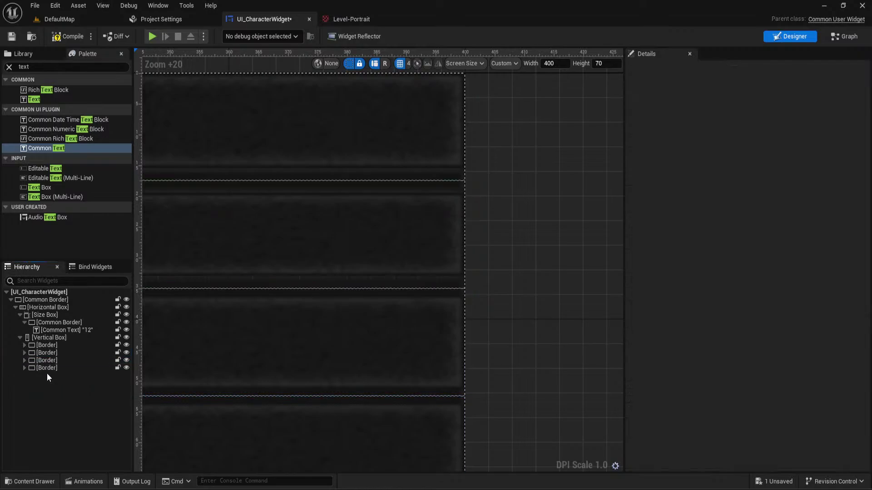
pyautogui.click(47, 368)
pyautogui.keyDown('shift'); pyautogui.click(47, 360); pyautogui.keyUp('shift')
pyautogui.keyDown('shift'); pyautogui.click(41, 345); pyautogui.keyUp('shift')
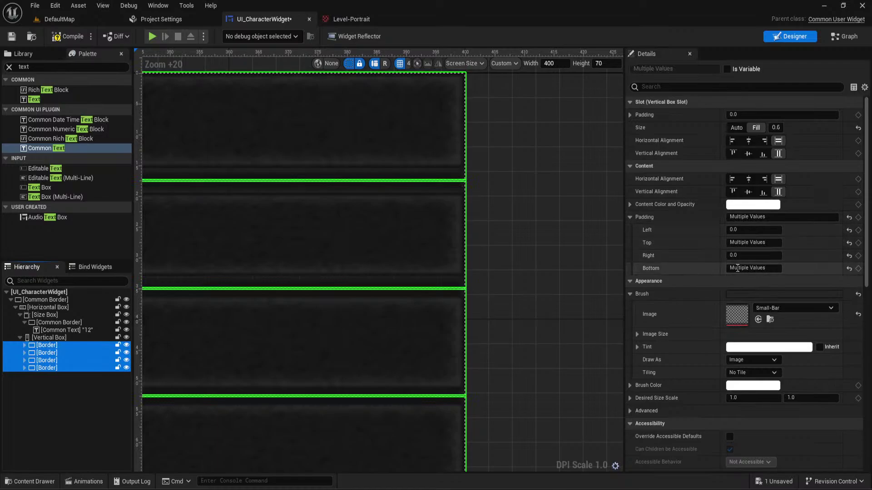
pyautogui.click(752, 268)
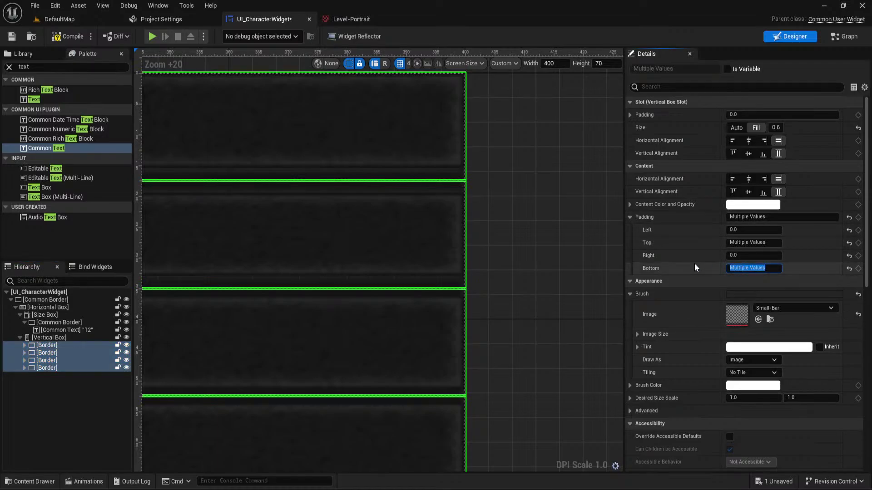
pyautogui.write('1')
pyautogui.press('Return')
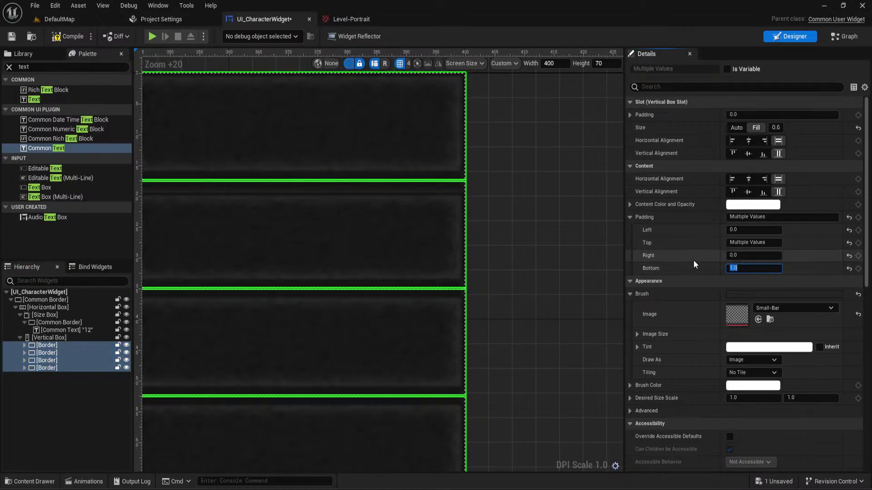
# Set the top content padding of the four bar borders to 1.0
pyautogui.click(748, 242)
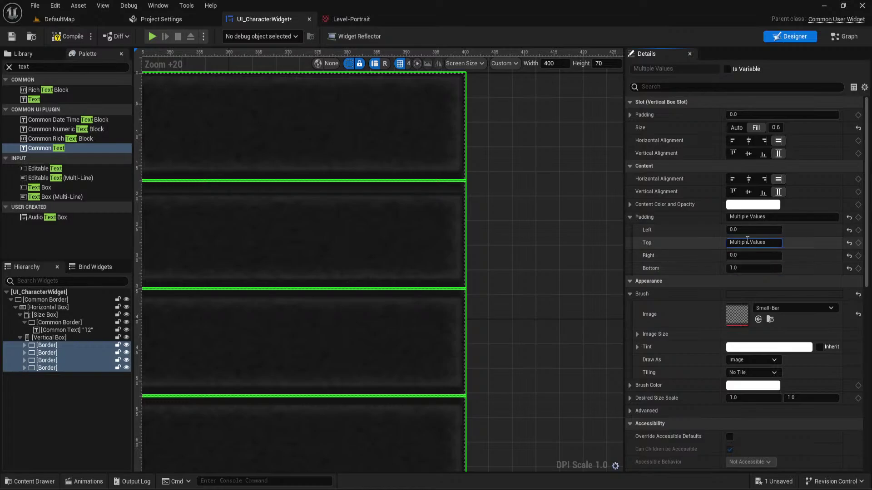
pyautogui.doubleClick(747, 242)
pyautogui.press('Return')
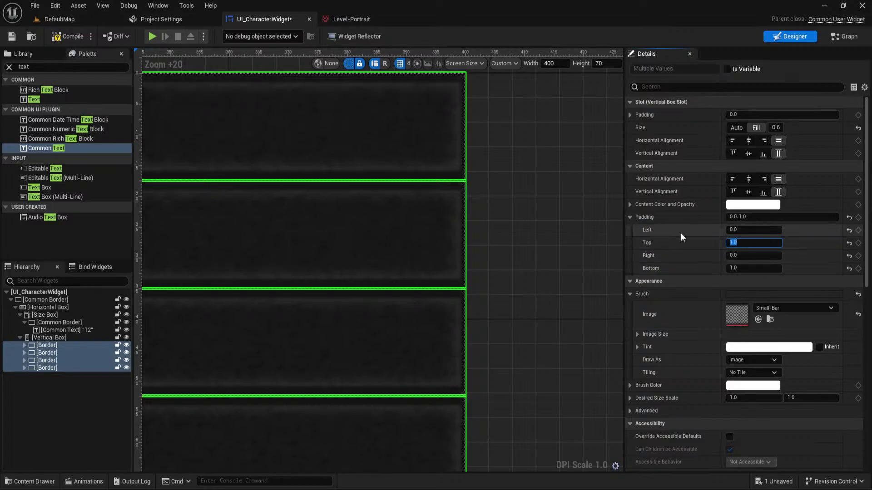
# Examine the four framed bars from their far ends to the diamond portrait with the new padding applied
pyautogui.click(516, 182)
pyautogui.moveTo(516, 182); pyautogui.dragTo(620, 171, button='right')
pyautogui.scroll(-5, 486, 159)
pyautogui.click(464, 63)
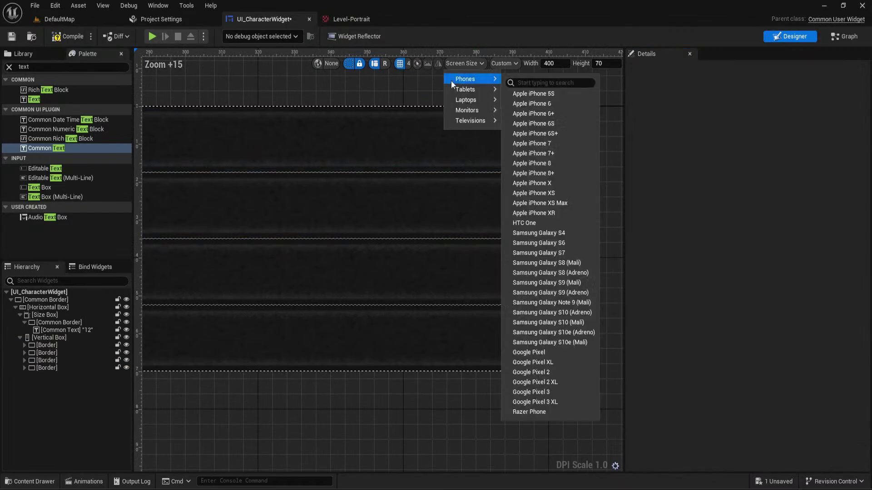
pyautogui.click(377, 94)
pyautogui.scroll(-5, 365, 114)
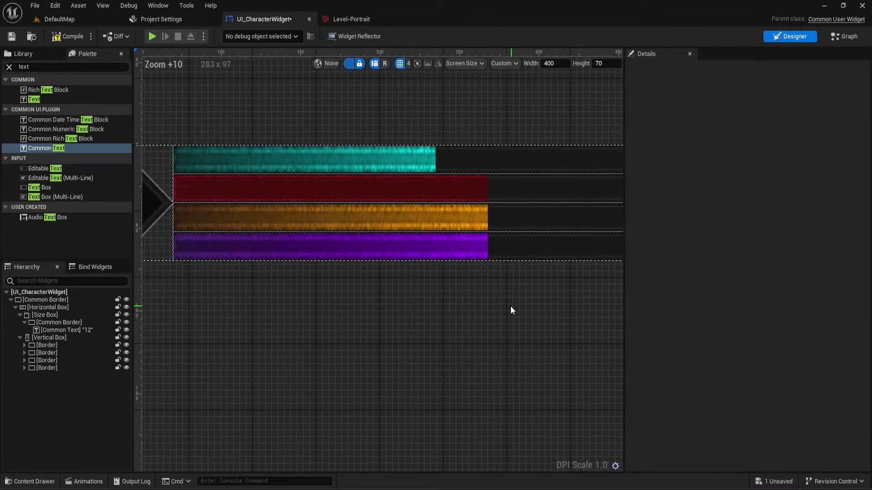
pyautogui.scroll(7, 318, 281)
pyautogui.moveTo(480, 282); pyautogui.dragTo(734, 275, button='right')
pyautogui.scroll(-7, 311, 233)
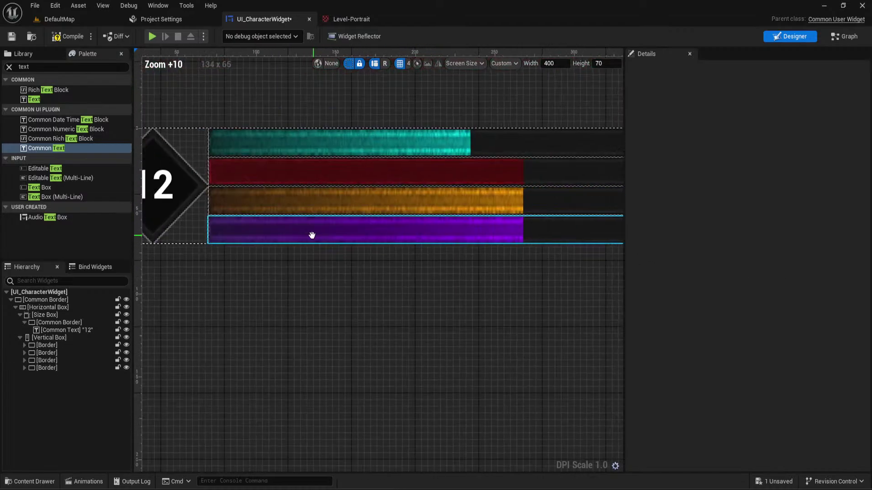
# Go to DefaultMap, browse the UI and Widgets folders and open the CharacterWidget folder in the project content
pyautogui.click(116, 20)
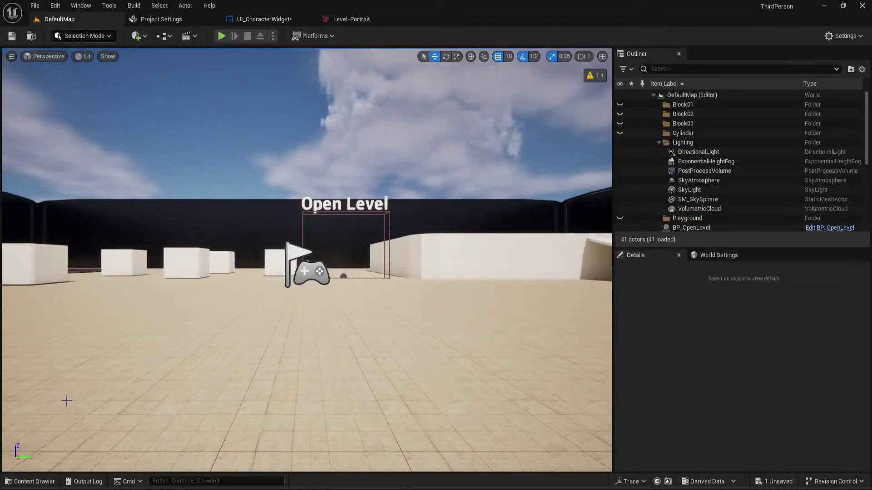
pyautogui.click(26, 479)
pyautogui.click(36, 424)
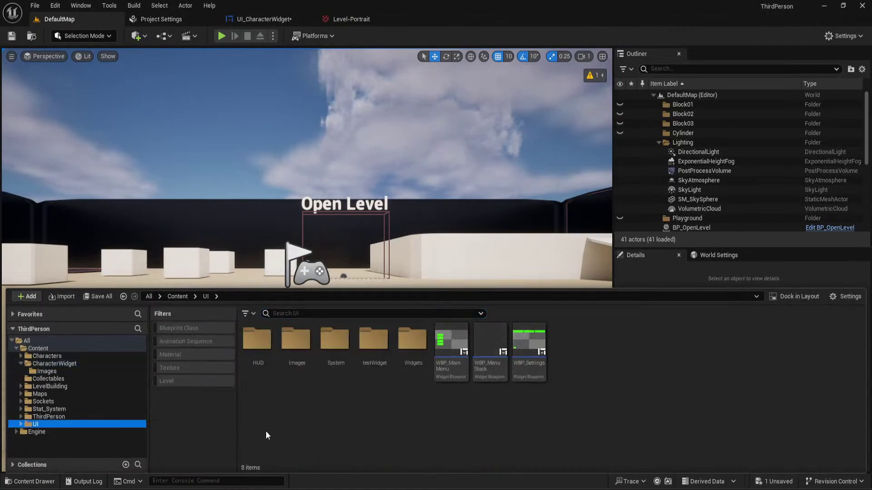
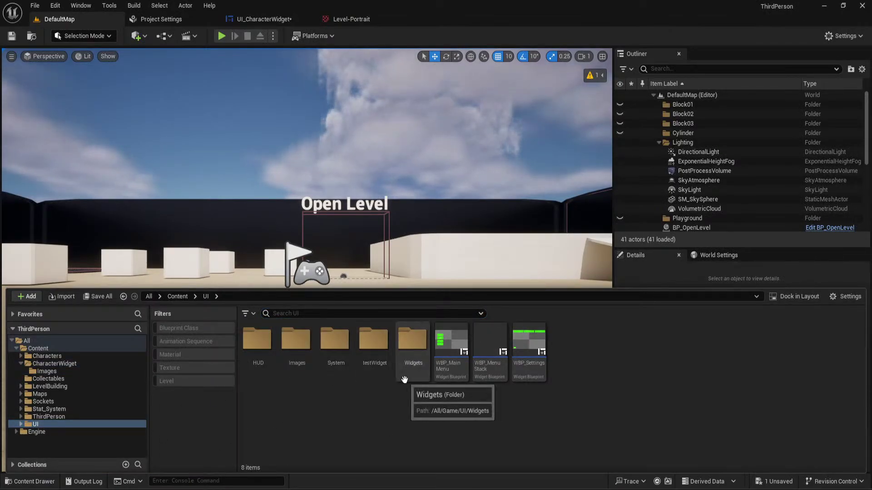
pyautogui.doubleClick(411, 350)
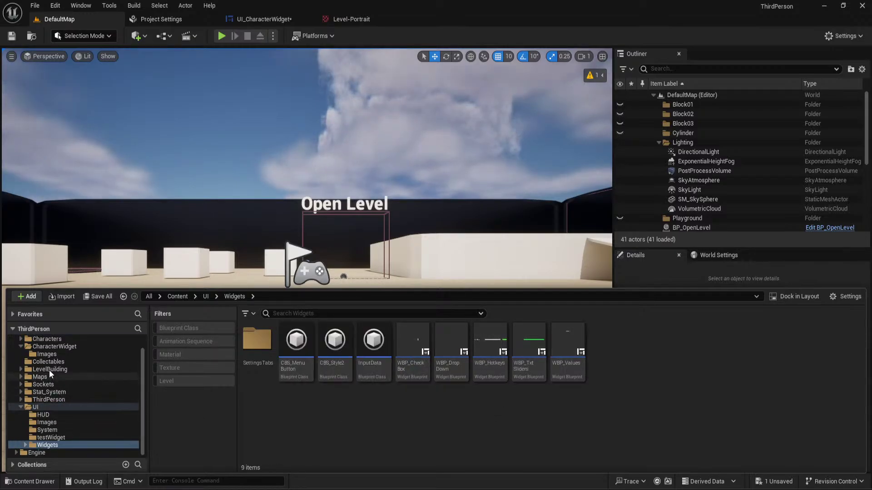
pyautogui.scroll(1, 58, 361)
pyautogui.click(58, 362)
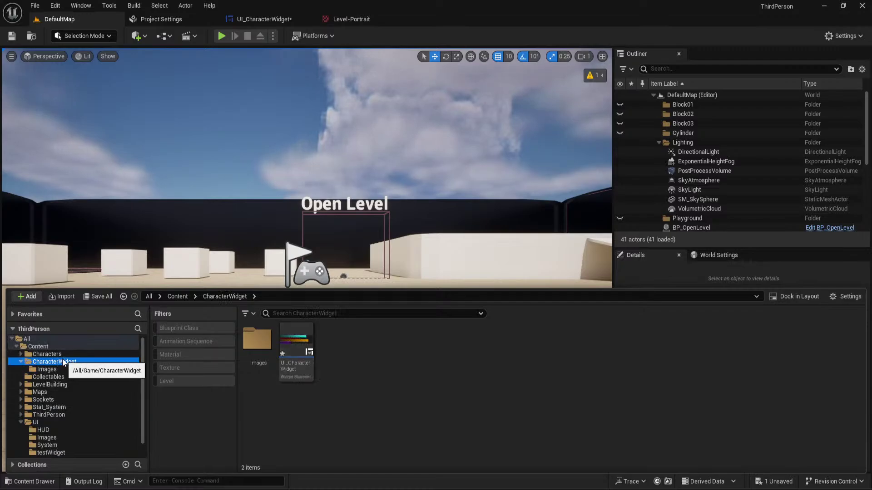
# Create a Widget Blueprint with parent class CommonUserWidget in the CharacterWidget folder and name it Testing_Widgets
pyautogui.rightClick(317, 398)
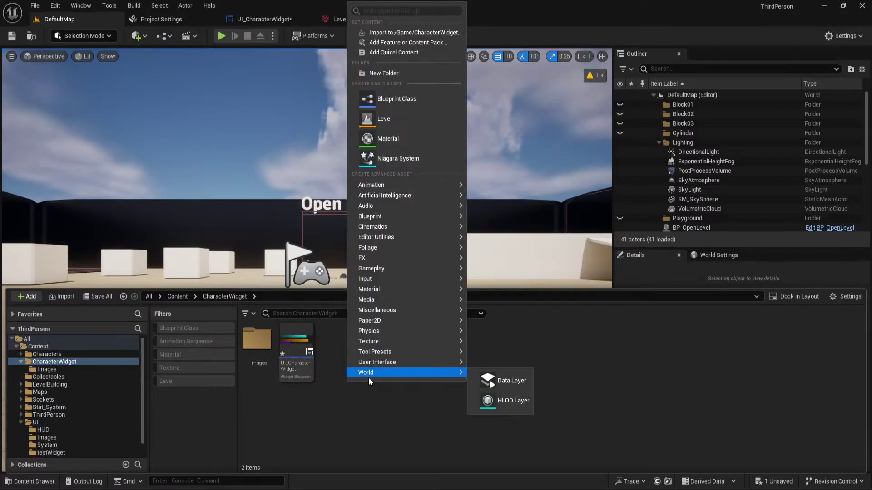
pyautogui.moveTo(443, 362)
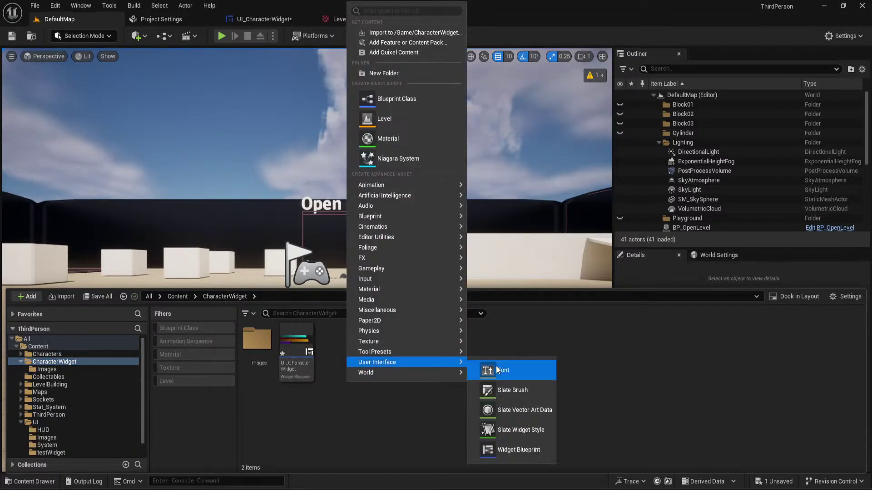
pyautogui.click(497, 441)
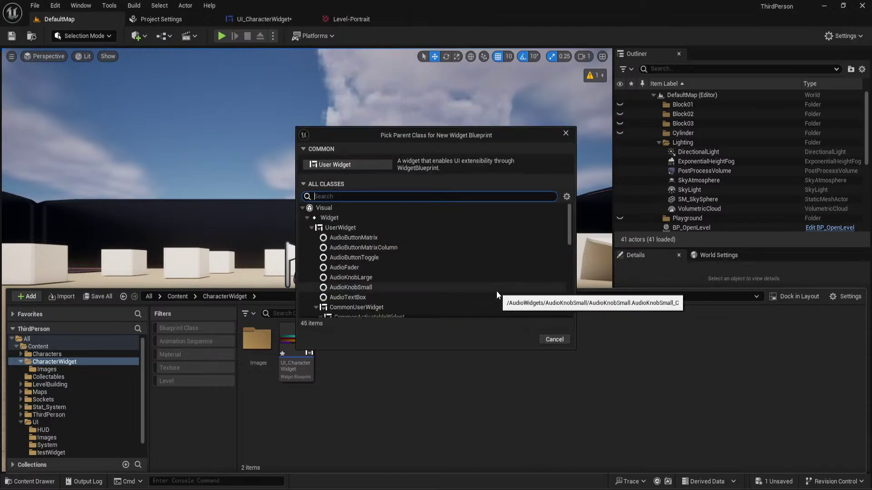
pyautogui.write('Common')
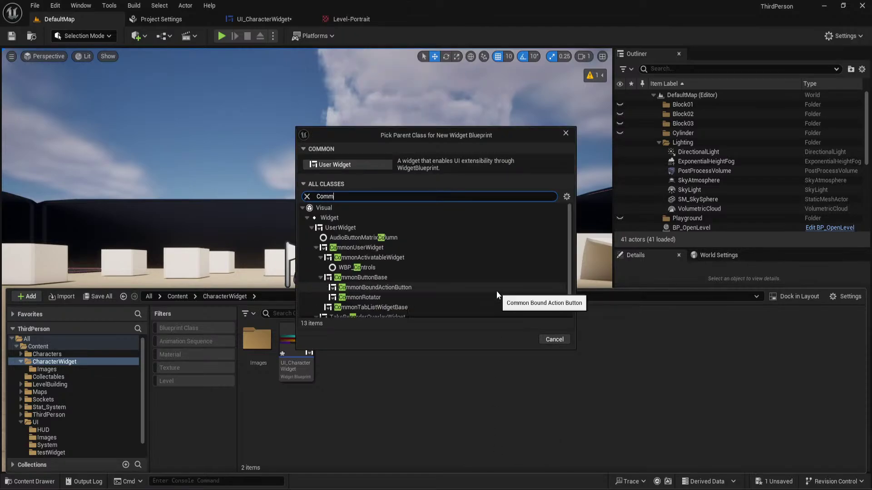
pyautogui.click(363, 237)
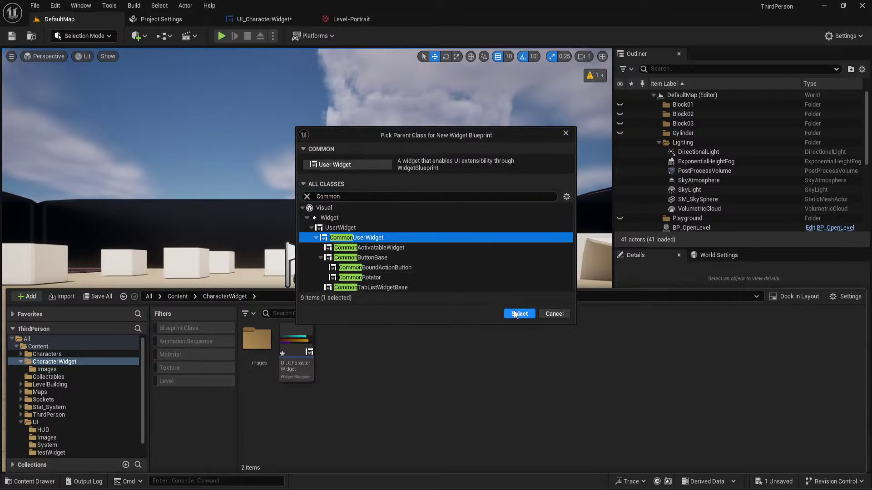
pyautogui.click(516, 313)
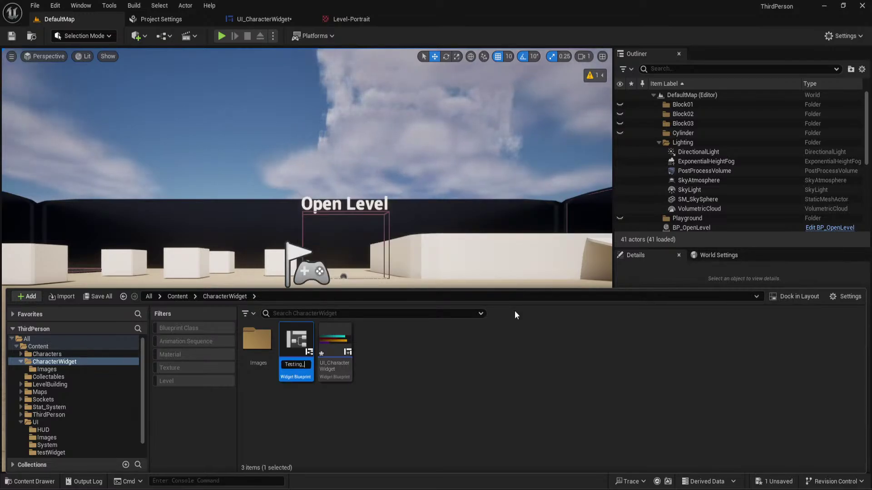
pyautogui.write('Testing_Widgets')
pyautogui.press('Return')
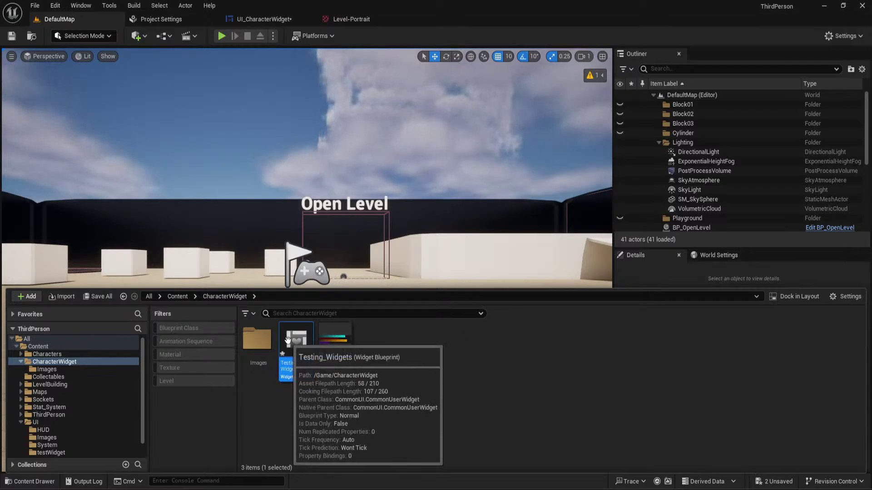
# Open Testing_Widgets and add a Canvas Panel as its root widget
pyautogui.doubleClick(296, 343)
pyautogui.click(53, 66)
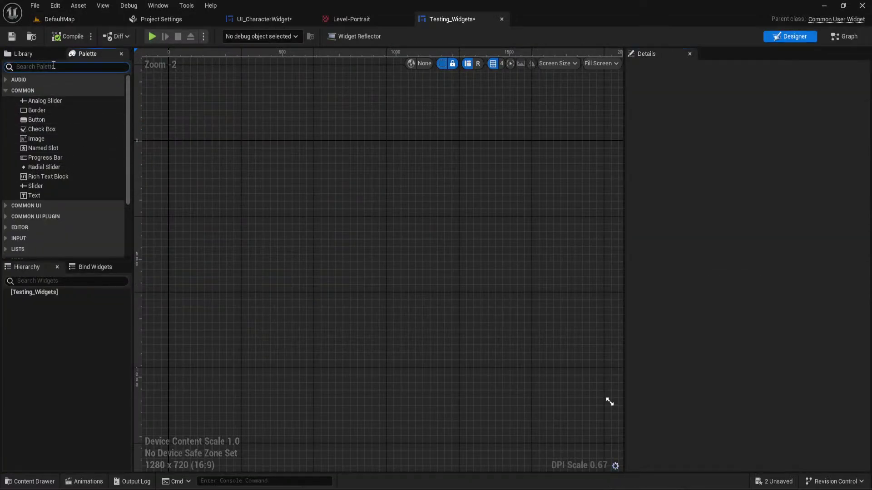
pyautogui.write('canva')
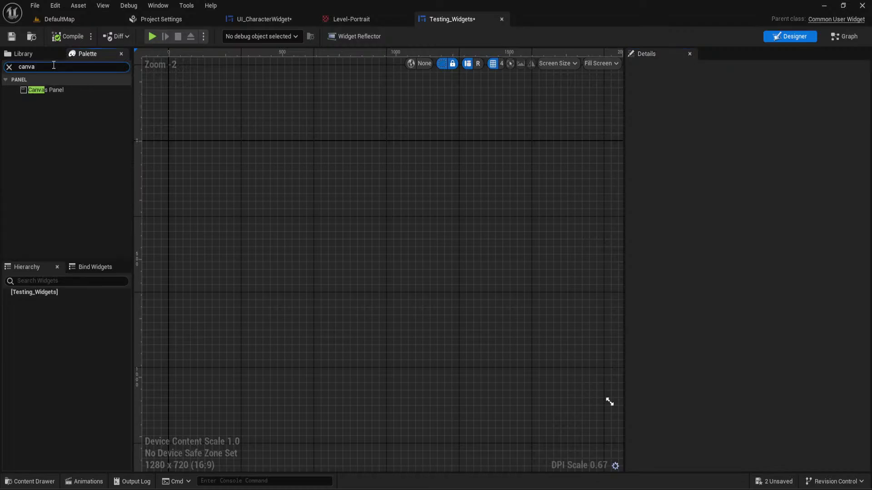
pyautogui.moveTo(45, 90); pyautogui.dragTo(456, 255)
# Add a UI Character Widget to the Testing_Widgets canvas and place it at about position X 120, Y 92
pyautogui.click(18, 67)
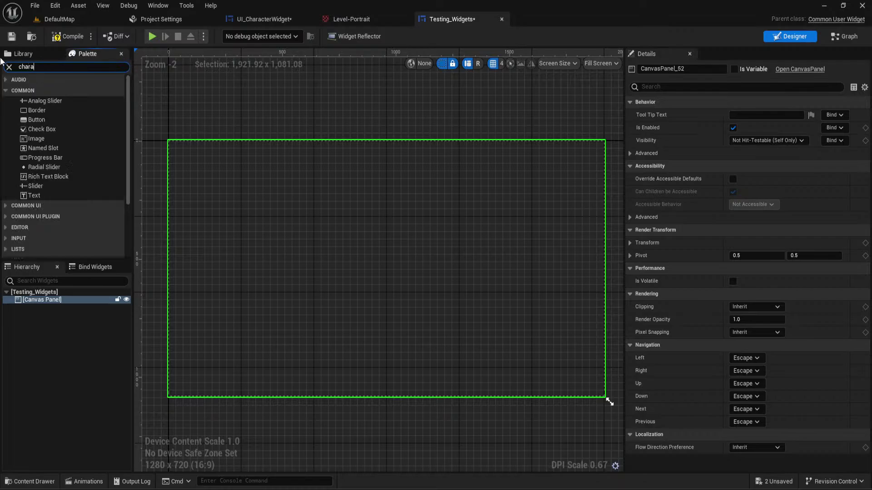
pyautogui.moveTo(50, 90); pyautogui.dragTo(202, 142)
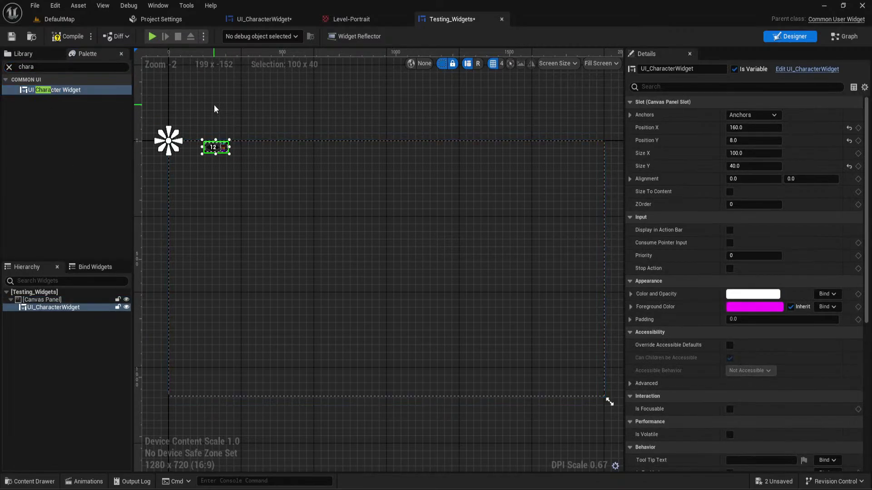
pyautogui.scroll(6, 236, 145)
pyautogui.moveTo(266, 77); pyautogui.dragTo(239, 128)
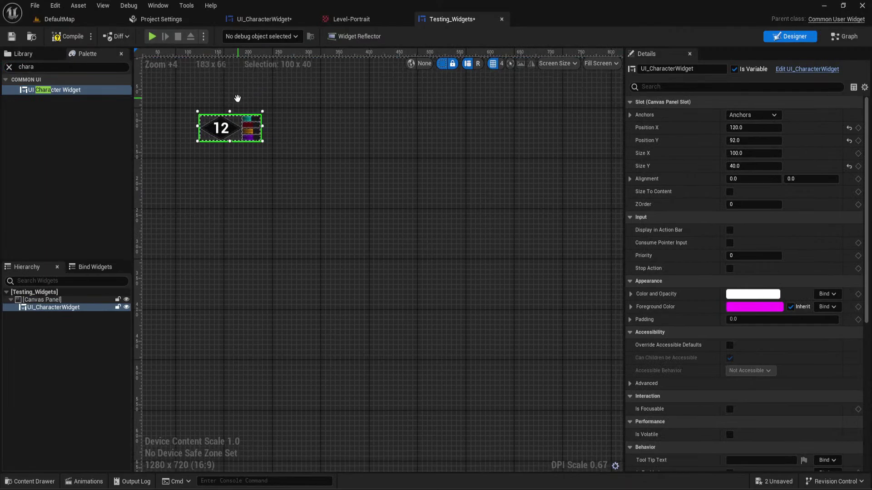
pyautogui.moveTo(237, 97); pyautogui.dragTo(355, 156, button='right')
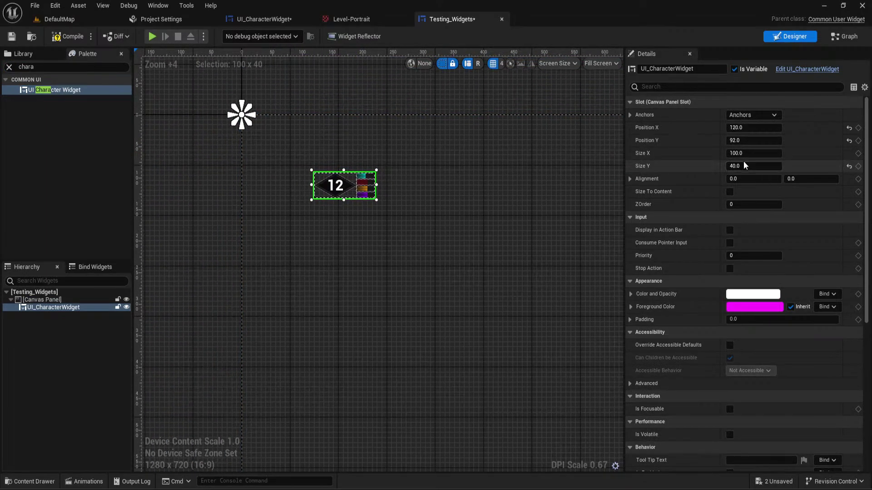
# Set the character widget's size to 450 by 70 and move it closer to the canvas's upper-left corner
pyautogui.click(751, 153)
pyautogui.write('450')
pyautogui.press('Tab')
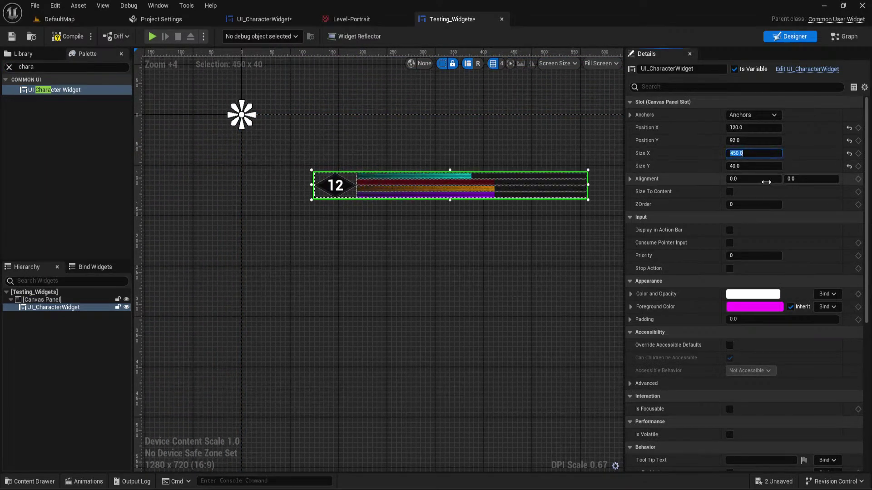
pyautogui.write('70')
pyautogui.press('Return')
pyautogui.moveTo(428, 195); pyautogui.dragTo(394, 168)
pyautogui.click(413, 102)
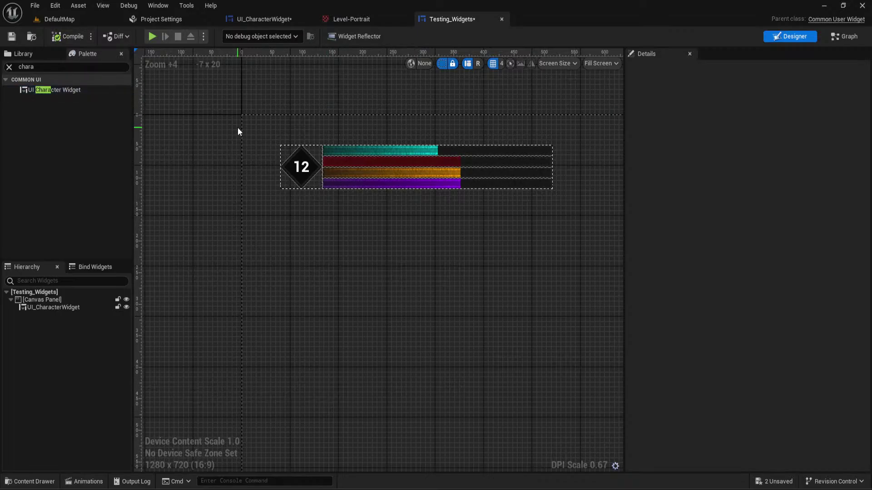
# Set the Shield_Bar's fill percent to 0.85 in UI_CharacterWidget
pyautogui.click(315, 19)
pyautogui.scroll(-3, 318, 205)
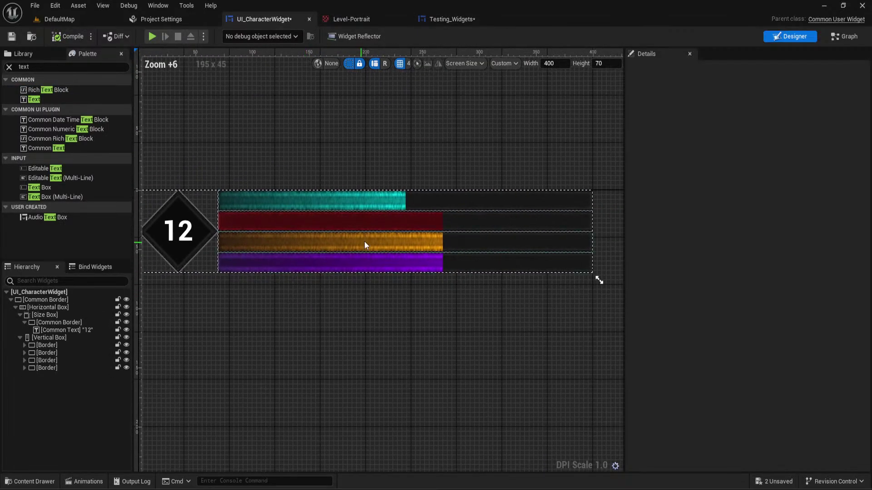
pyautogui.click(370, 203)
pyautogui.click(370, 203)
pyautogui.click(761, 193)
pyautogui.write('0.85')
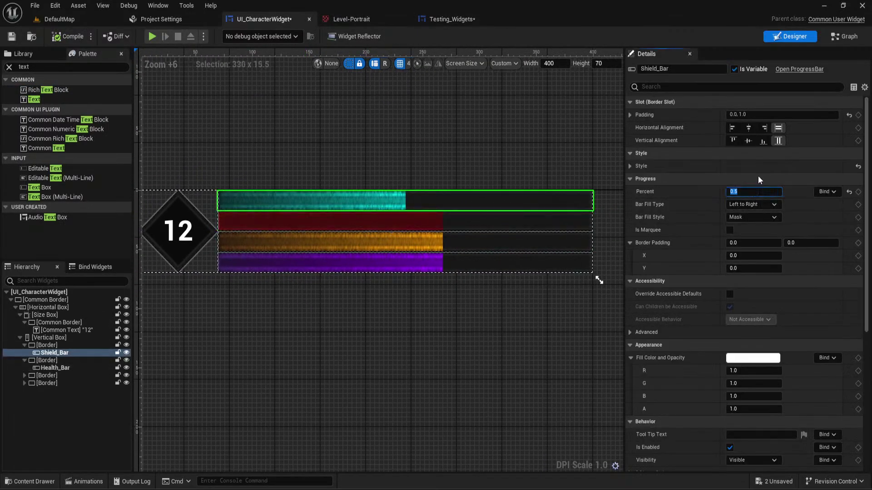
pyautogui.press('Return')
# Set the Health_Bar's percent to 0.5 and the Stamina_Bar's percent to 0.35
pyautogui.click(493, 217)
pyautogui.click(754, 192)
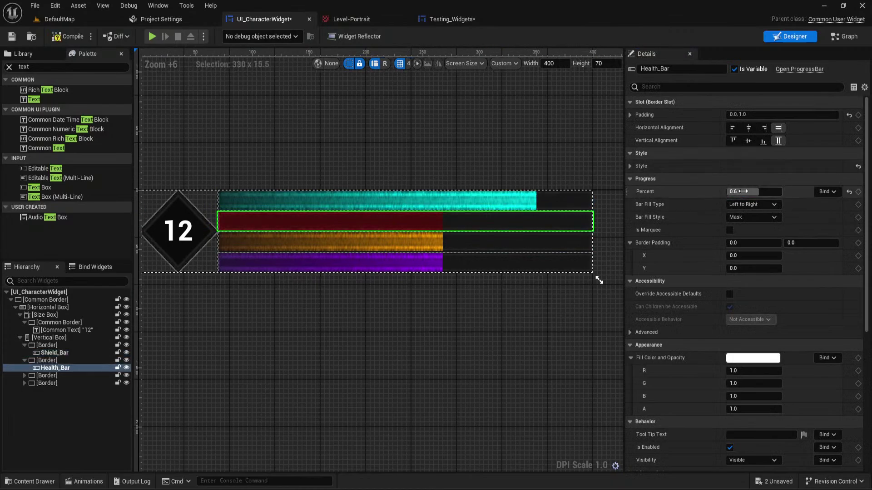
pyautogui.write('0.5')
pyautogui.press('Return')
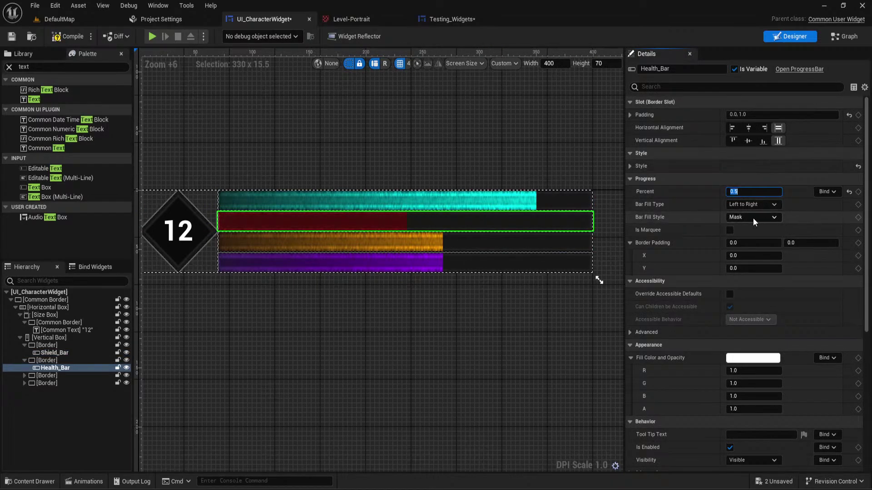
pyautogui.click(448, 234)
pyautogui.write('0.')
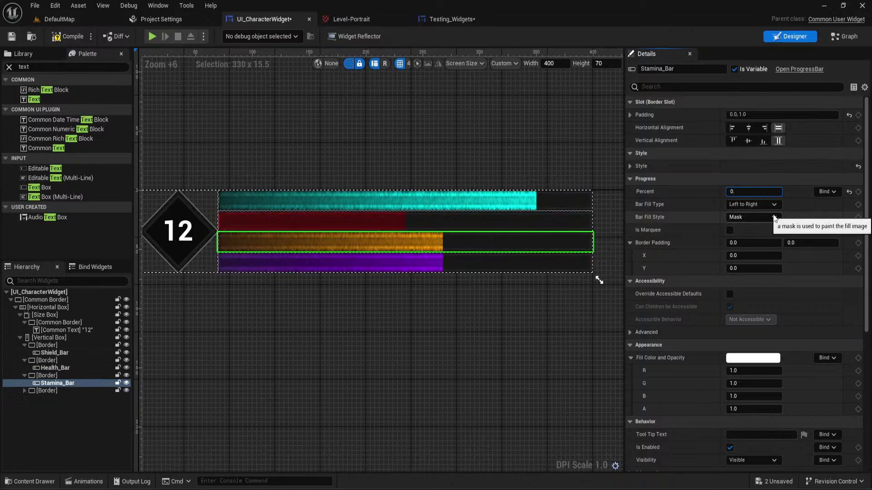
pyautogui.write('35')
pyautogui.press('Return')
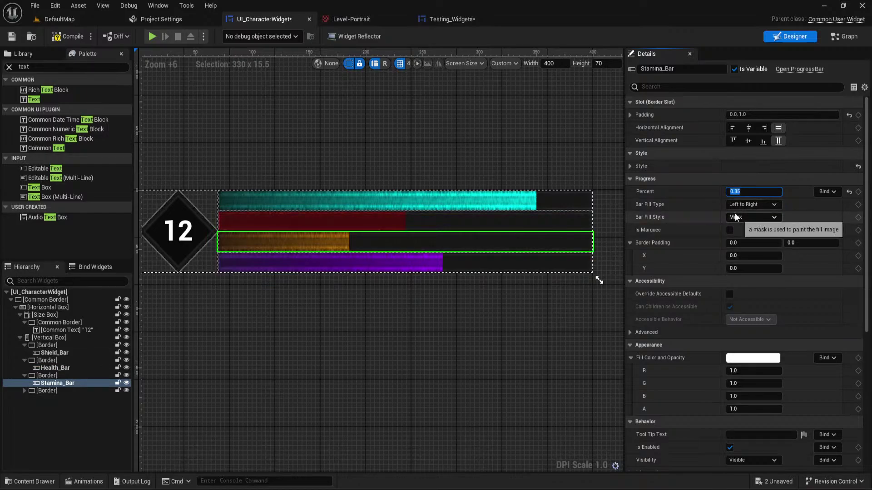
# Set the Experience_Bar's percent to 0.76 and compile UI_CharacterWidget
pyautogui.click(444, 266)
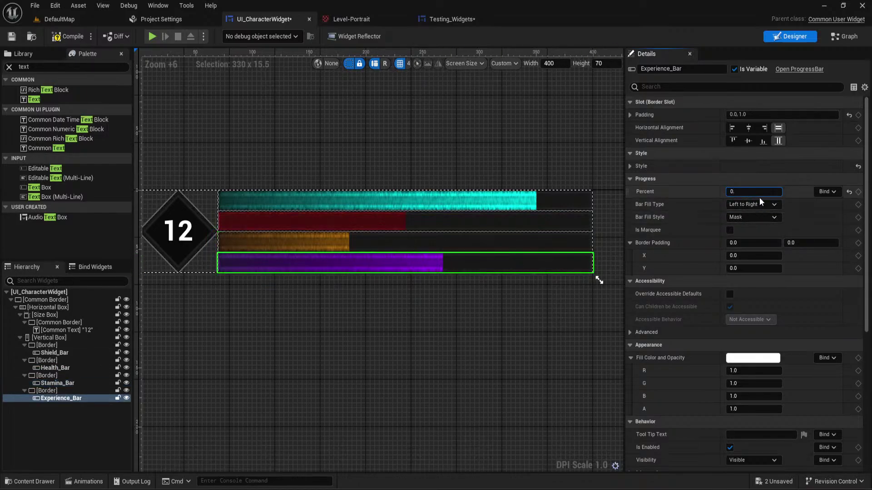
pyautogui.press('Return')
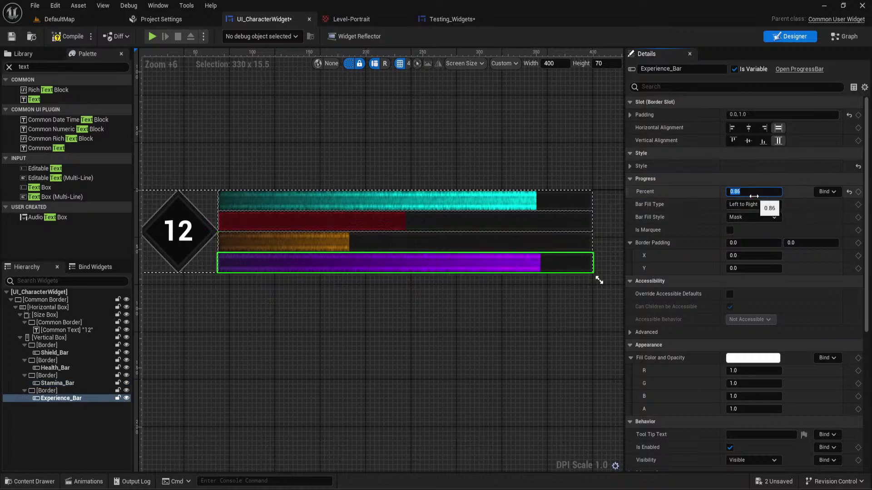
pyautogui.write('0.76')
pyautogui.press('Return')
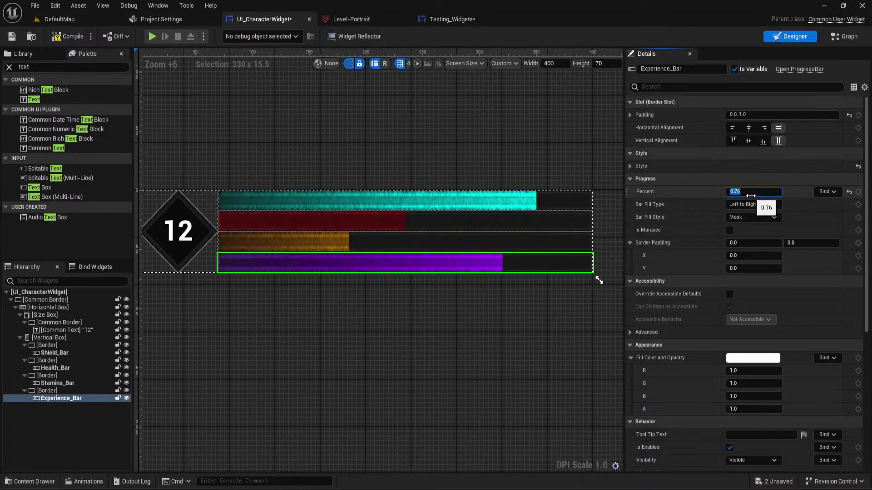
pyautogui.click(501, 154)
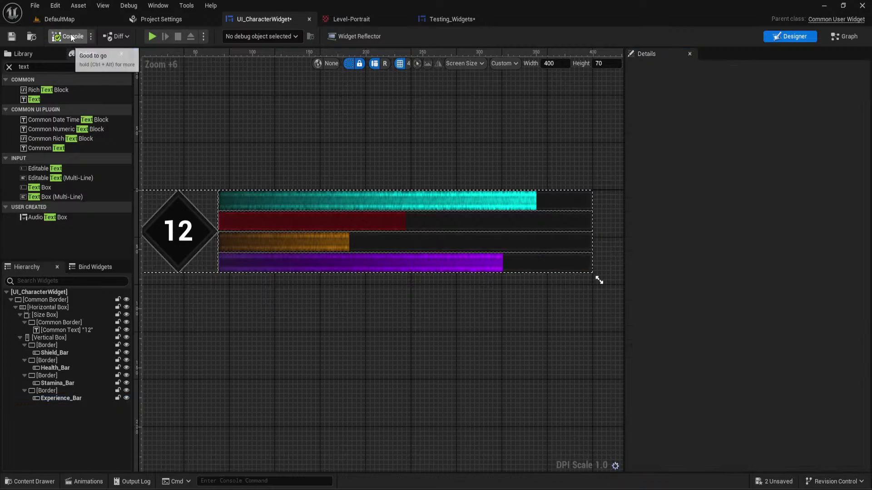
# Go to DefaultMap and open the BP_ThirdPersonCharacter blueprint from the ThirdPerson Blueprints folder
pyautogui.click(50, 19)
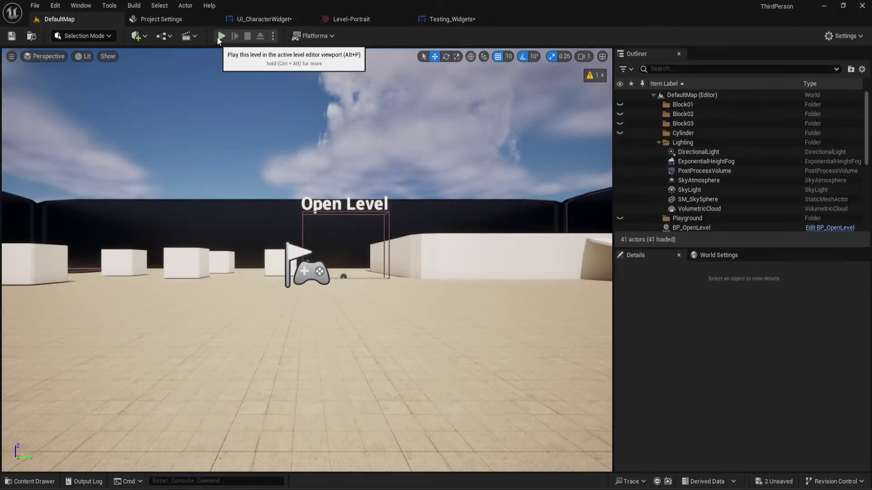
pyautogui.click(32, 481)
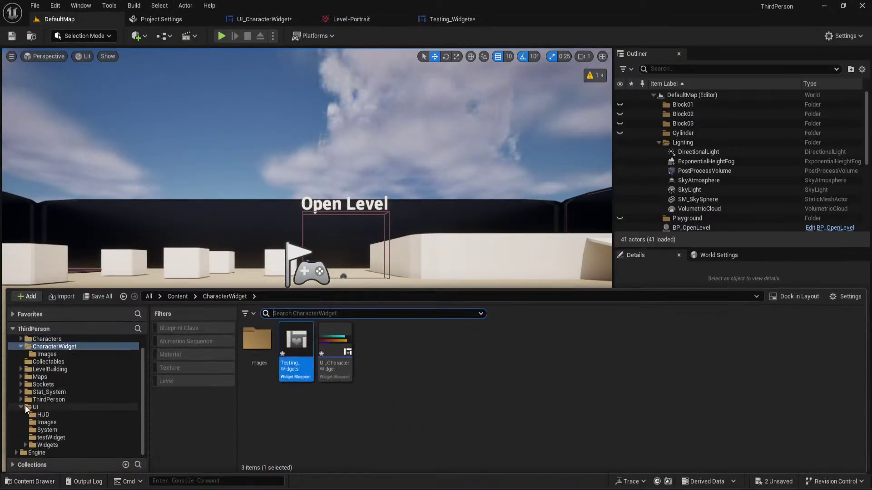
pyautogui.click(48, 416)
pyautogui.doubleClick(256, 341)
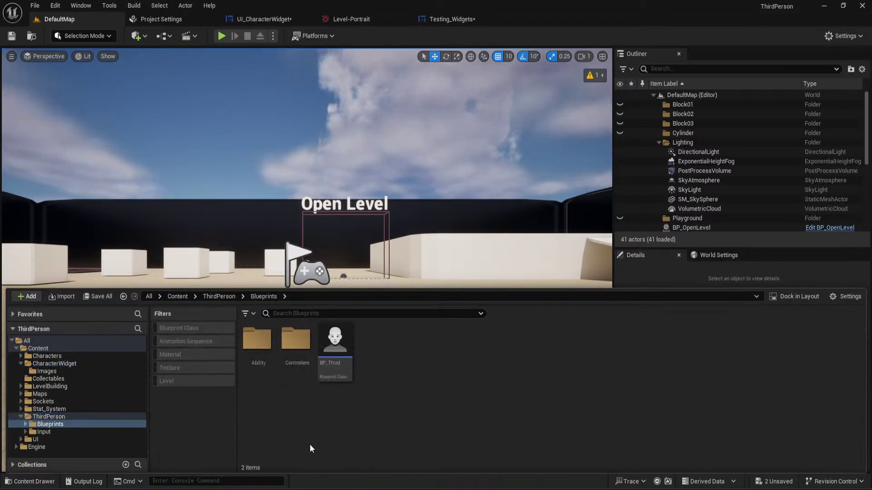
pyautogui.doubleClick(335, 345)
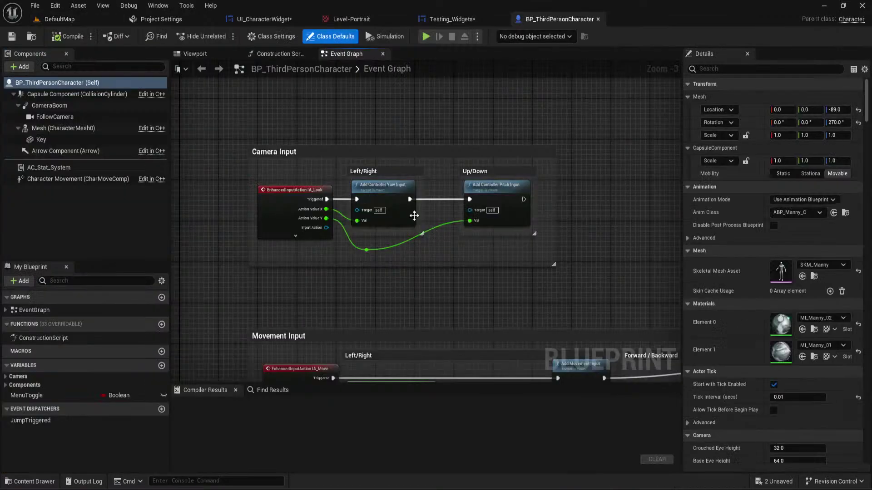
# Add an Event BeginPlay node to the event graph in the empty area above the Camera Input section
pyautogui.scroll(-6, 462, 113)
pyautogui.moveTo(463, 108); pyautogui.dragTo(461, 113, button='right')
pyautogui.scroll(5, 429, 155)
pyautogui.moveTo(429, 155); pyautogui.dragTo(380, 175, button='right')
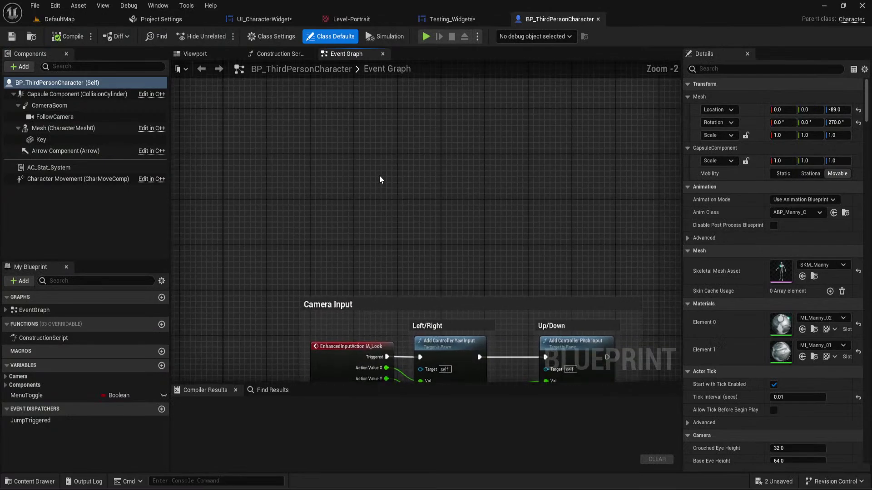
pyautogui.rightClick(380, 175)
pyautogui.write('beginp')
pyautogui.press('Return')
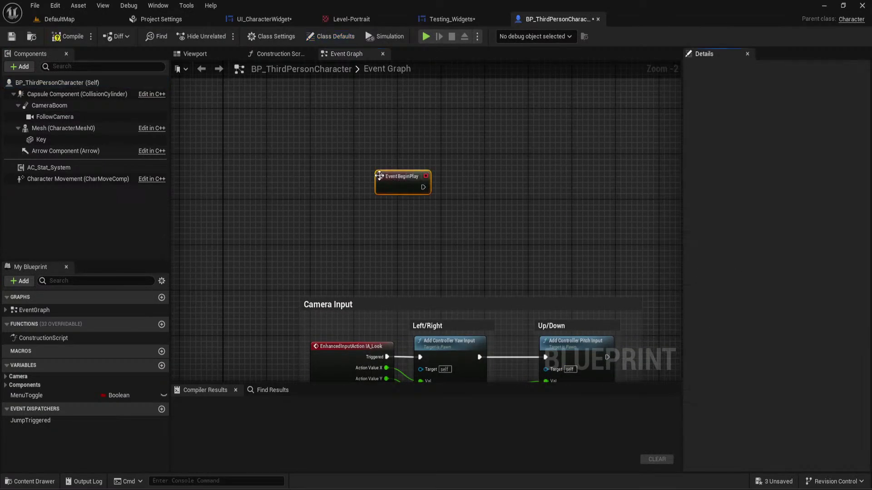
pyautogui.rightClick(380, 175)
pyautogui.click(424, 136)
pyautogui.click(424, 141)
pyautogui.scroll(2, 424, 141)
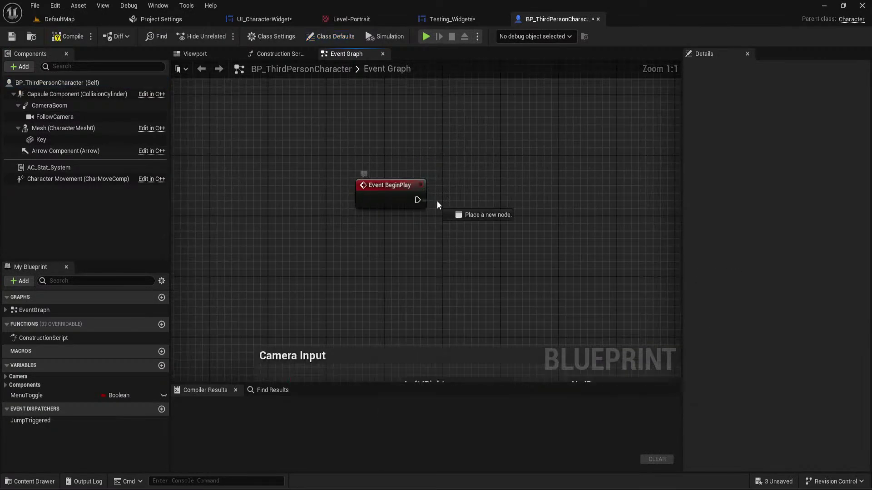
# Connect a Create Widget node to Event BeginPlay and set its class to Testing_Widgets
pyautogui.moveTo(437, 202); pyautogui.dragTo(467, 199)
pyautogui.write('create widge')
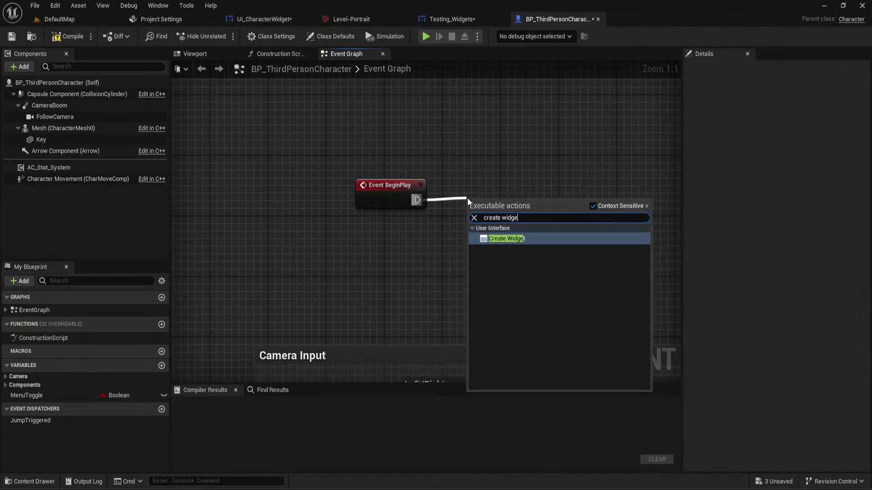
pyautogui.press('Return')
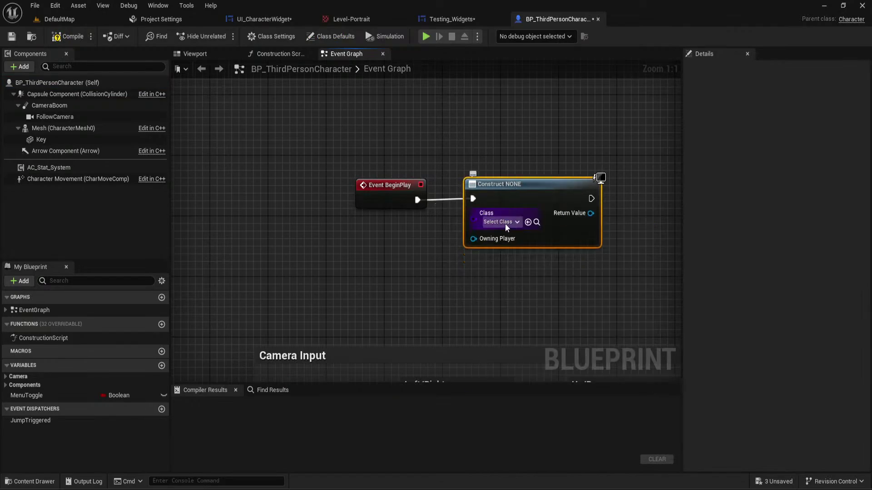
pyautogui.click(501, 222)
pyautogui.write('test')
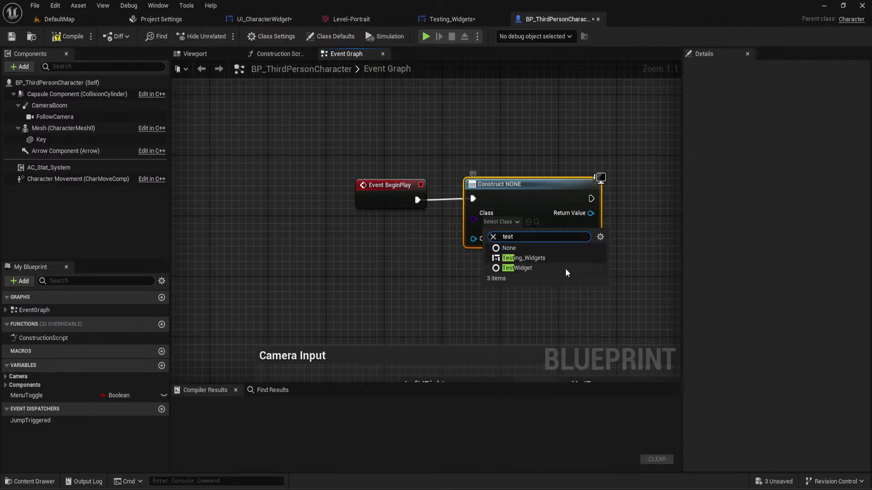
pyautogui.click(543, 259)
# Connect an Add to Viewport node to the created widget's return value and straighten its connection
pyautogui.moveTo(556, 232); pyautogui.dragTo(397, 209, button='right')
pyautogui.moveTo(401, 231); pyautogui.dragTo(430, 235)
pyautogui.write('add to vfi')
pyautogui.press('BackSpace')
pyautogui.press('BackSpace')
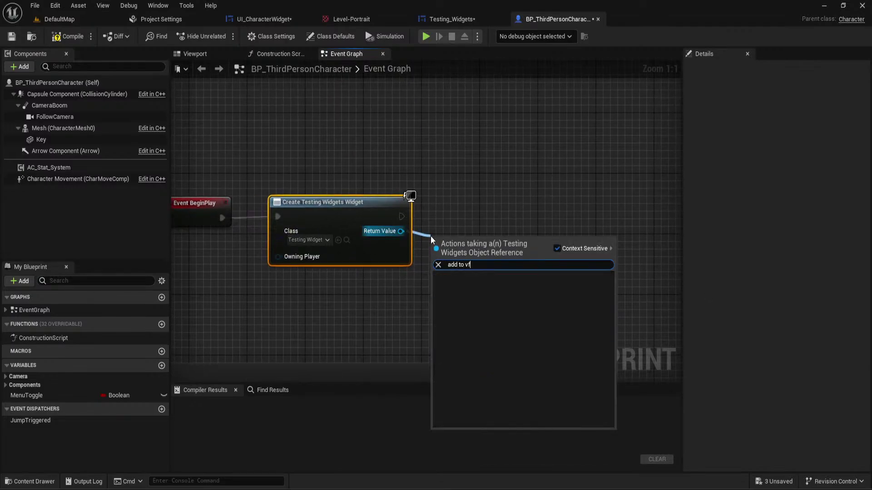
pyautogui.press('Return')
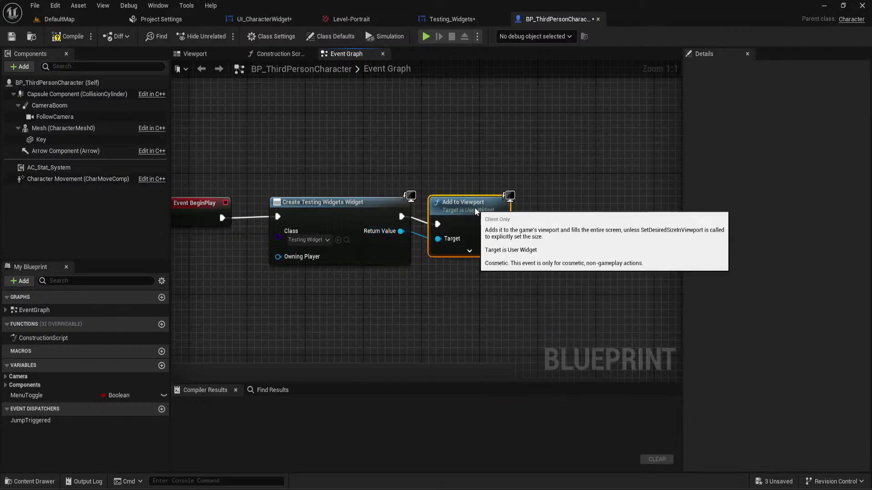
pyautogui.press('q')
pyautogui.click(444, 116)
# Play DefaultMap in the editor and compare the in-game character widget with the reference picture image.png, closing the picture at the end
pyautogui.click(59, 19)
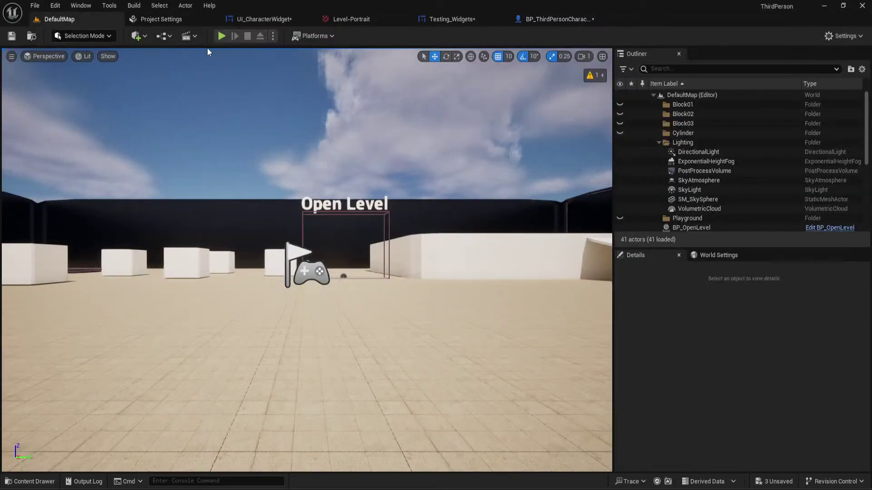
pyautogui.hotkey('alt', 'p')
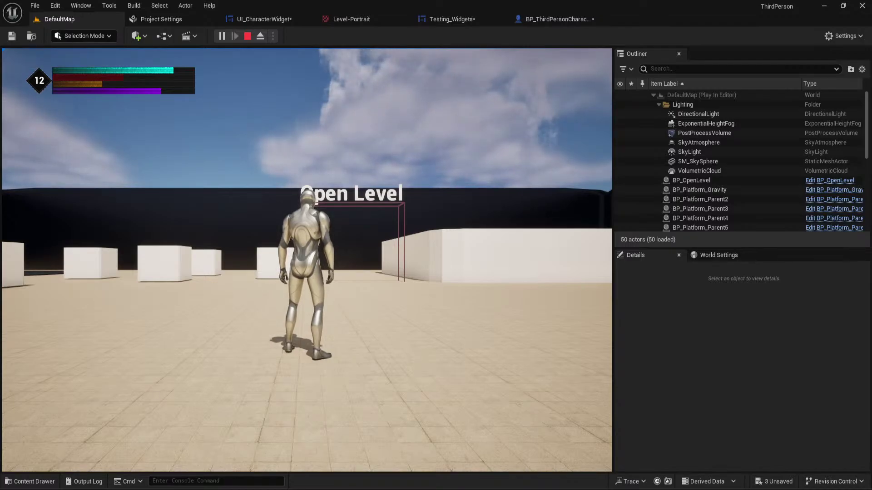
pyautogui.hotkey('alt', 'Tab')
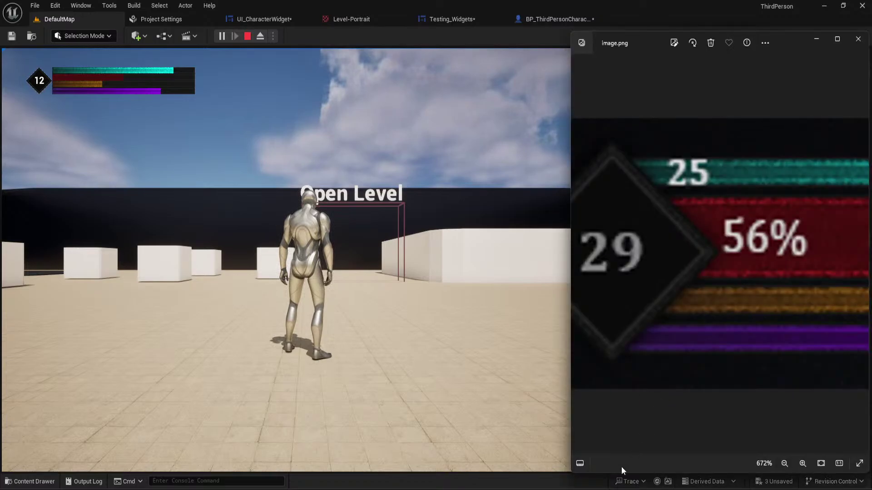
pyautogui.moveTo(657, 39); pyautogui.dragTo(308, 25)
pyautogui.scroll(-2, 388, 249)
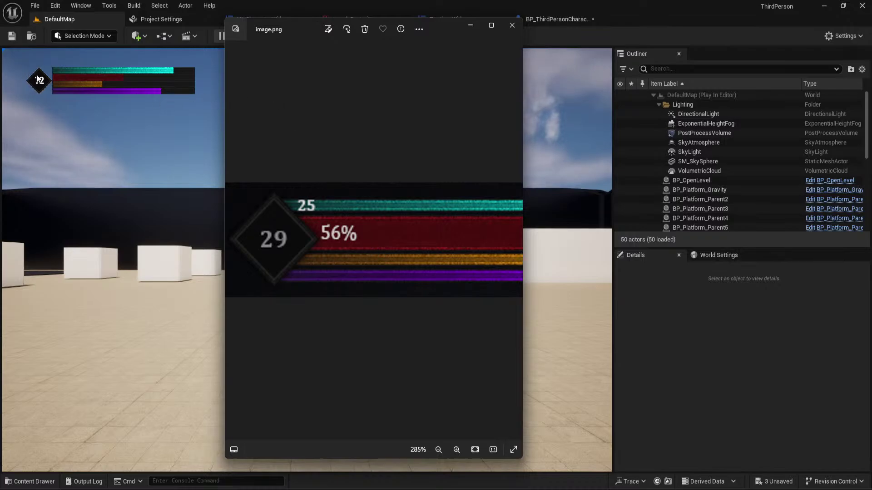
pyautogui.scroll(-5, 373, 225)
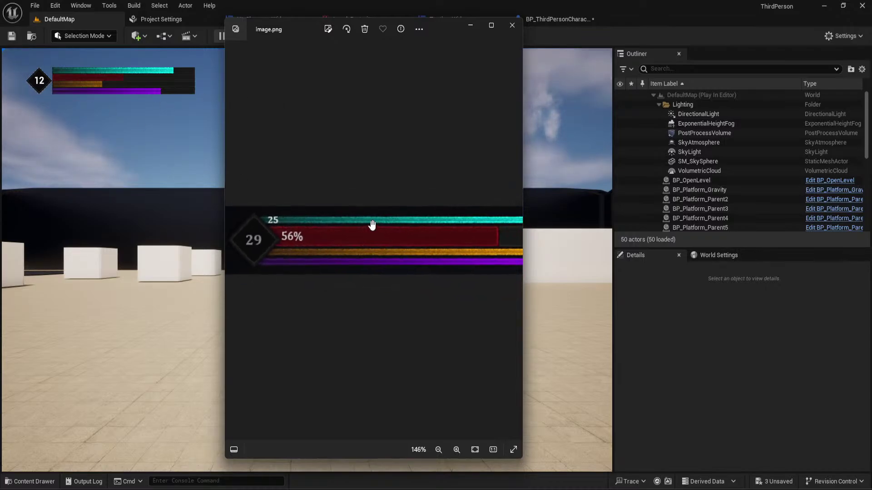
pyautogui.scroll(5, 371, 225)
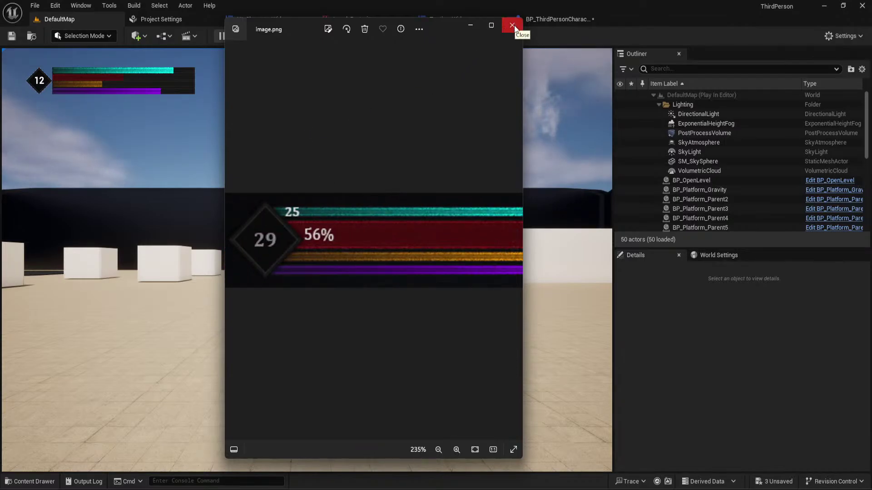
pyautogui.click(512, 25)
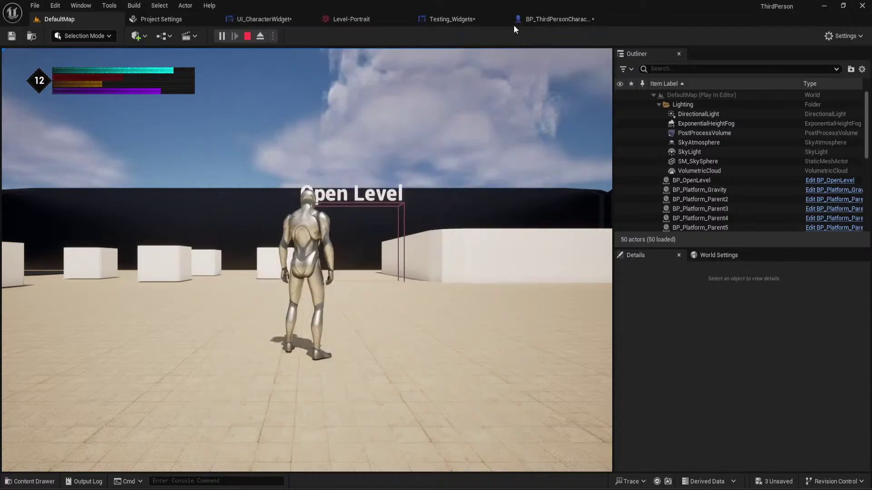
# Stop the play session and replace the Horizontal Box in UI_CharacterWidget with an Overlay
pyautogui.click(244, 34)
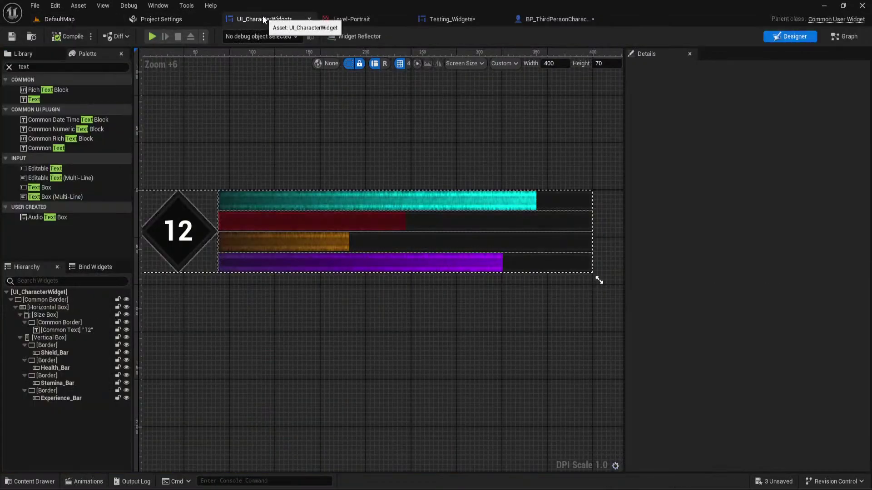
pyautogui.moveTo(232, 122); pyautogui.dragTo(321, 89, button='right')
pyautogui.click(310, 203)
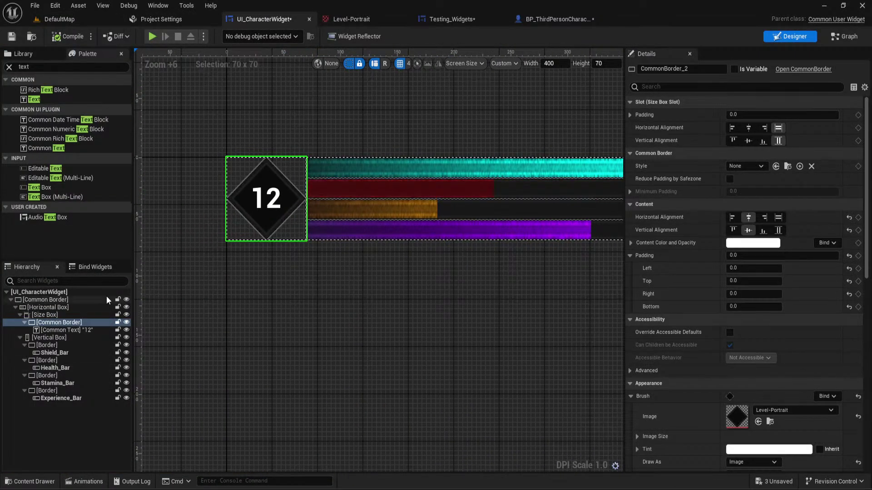
pyautogui.click(263, 179)
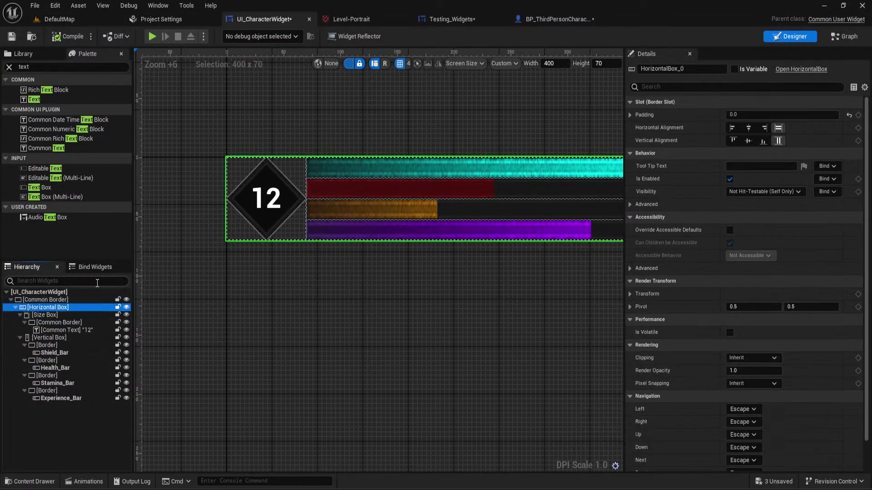
pyautogui.rightClick(45, 307)
pyautogui.moveTo(77, 416)
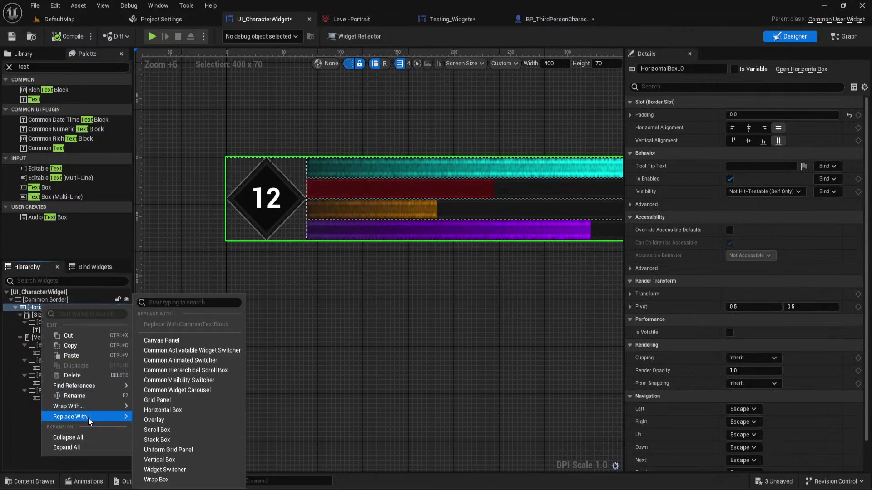
pyautogui.click(161, 420)
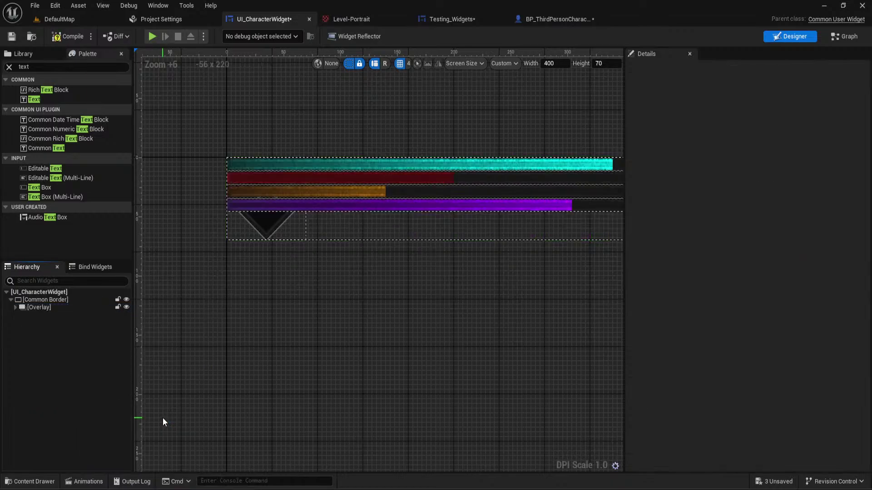
# Set the vertical alignment of the Vertical Box inside the Overlay to fill
pyautogui.click(37, 322)
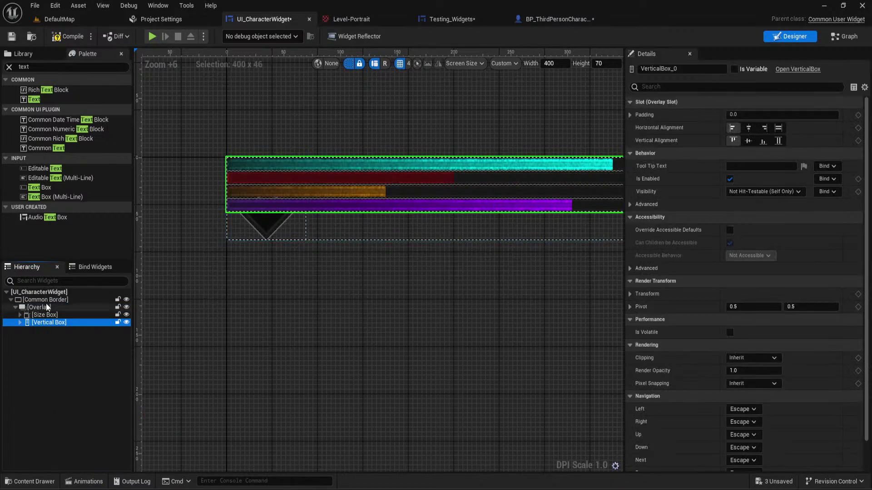
pyautogui.click(778, 141)
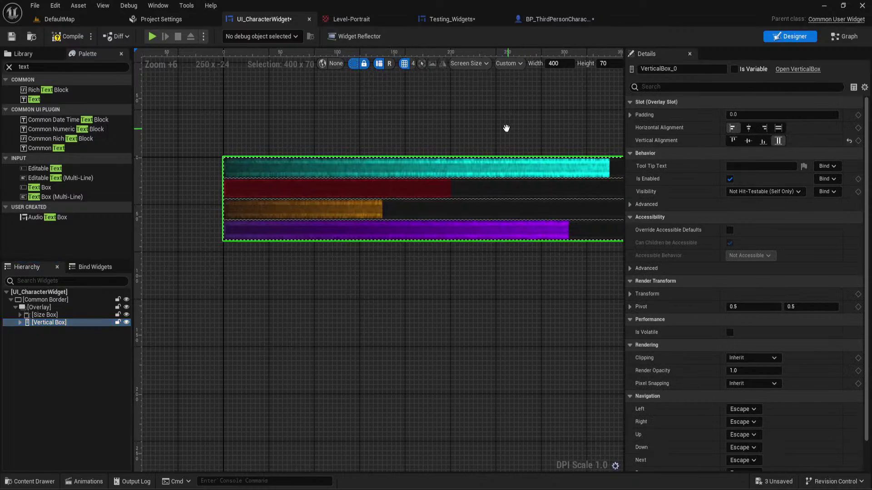
pyautogui.moveTo(506, 131); pyautogui.dragTo(463, 129, button='right')
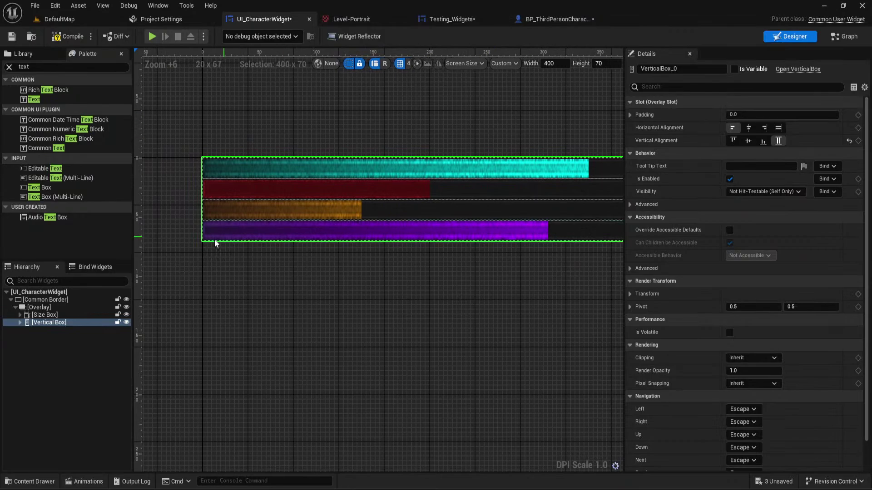
# Try left padding values of 50 and 70 on the Vertical Box that holds the status bars
pyautogui.click(629, 115)
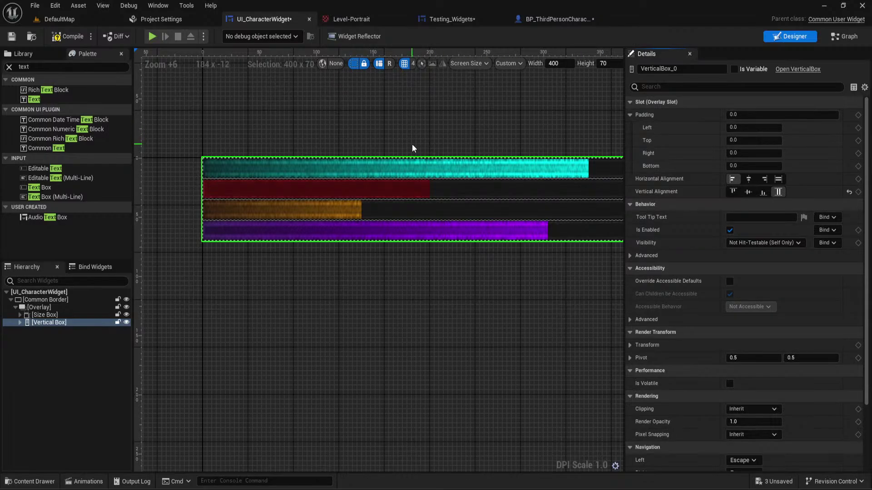
pyautogui.moveTo(412, 148)
pyautogui.mouseDown(button='right')
pyautogui.moveTo(370, 159)
pyautogui.moveTo(423, 147)
pyautogui.mouseUp(button='right')
pyautogui.scroll(-2, 370, 150)
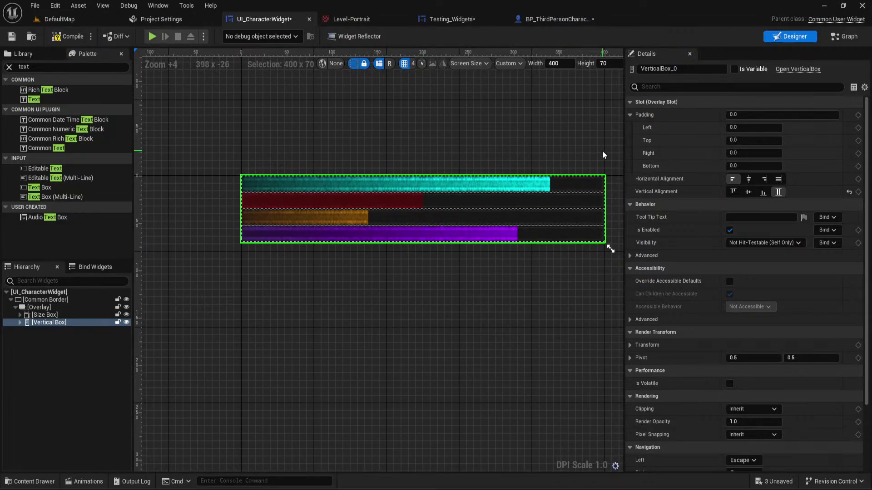
pyautogui.click(754, 127)
pyautogui.write('50')
pyautogui.press('Return')
pyautogui.write('70')
pyautogui.press('Return')
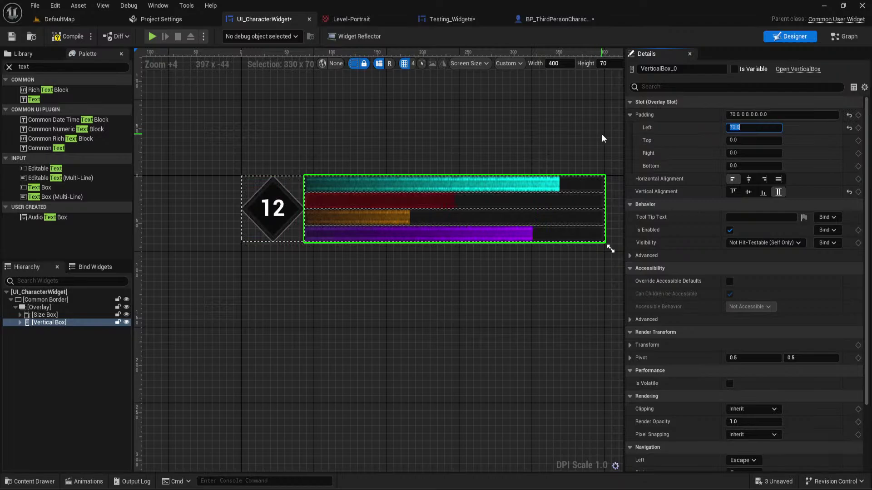
pyautogui.click(426, 95)
pyautogui.scroll(4, 377, 145)
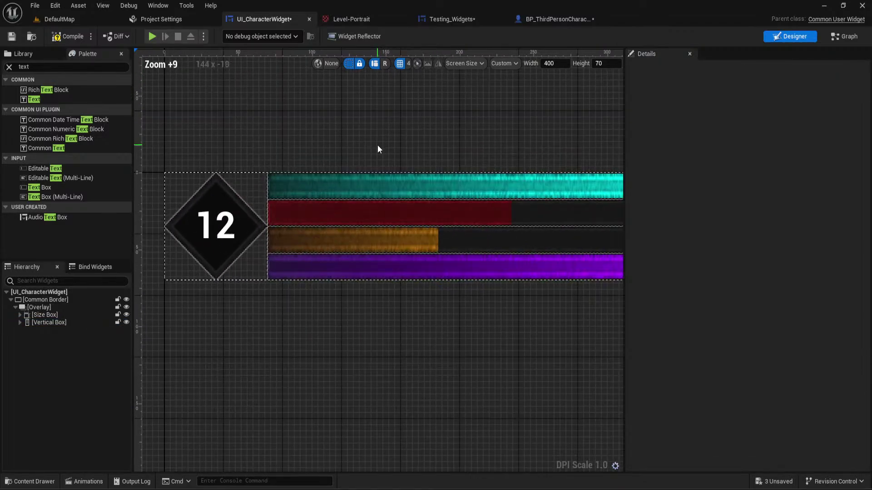
pyautogui.scroll(-2, 359, 143)
# Try a left padding of 45 on the Vertical Box, and settle on 35 so the bars start at the portrait's middle
pyautogui.click(362, 199)
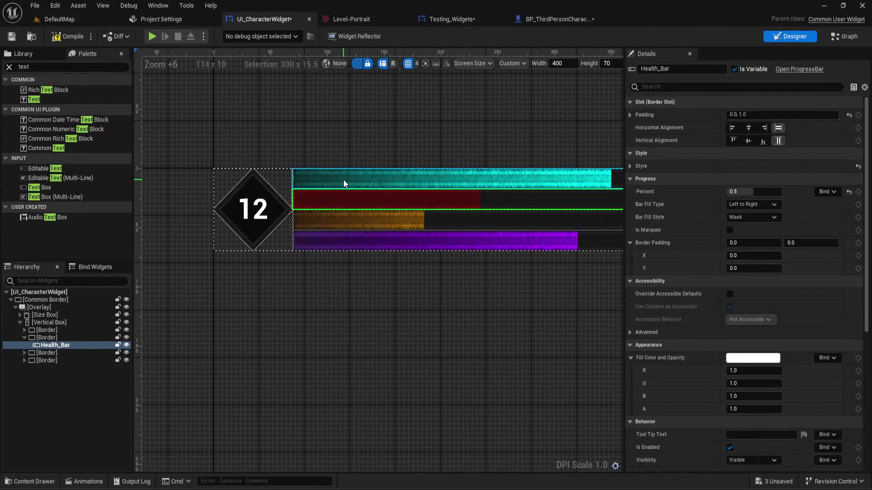
pyautogui.click(27, 322)
pyautogui.click(25, 314)
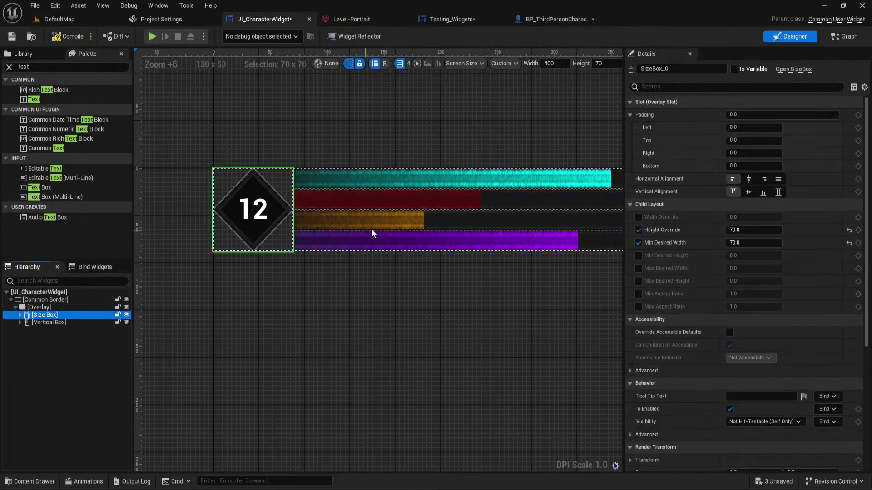
pyautogui.click(308, 229)
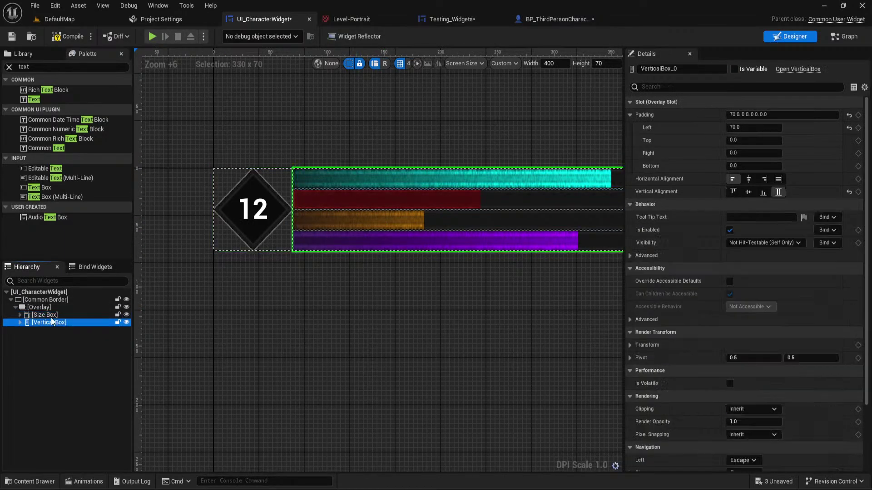
pyautogui.click(731, 129)
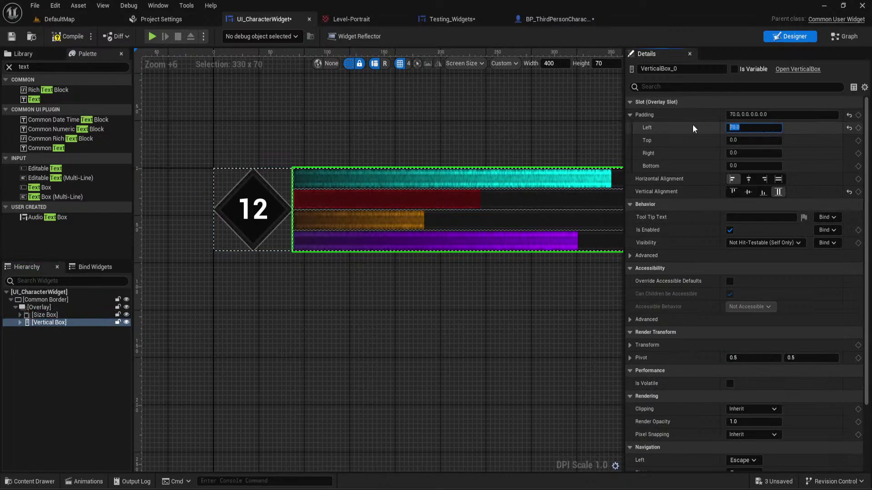
pyautogui.write('45')
pyautogui.press('Return')
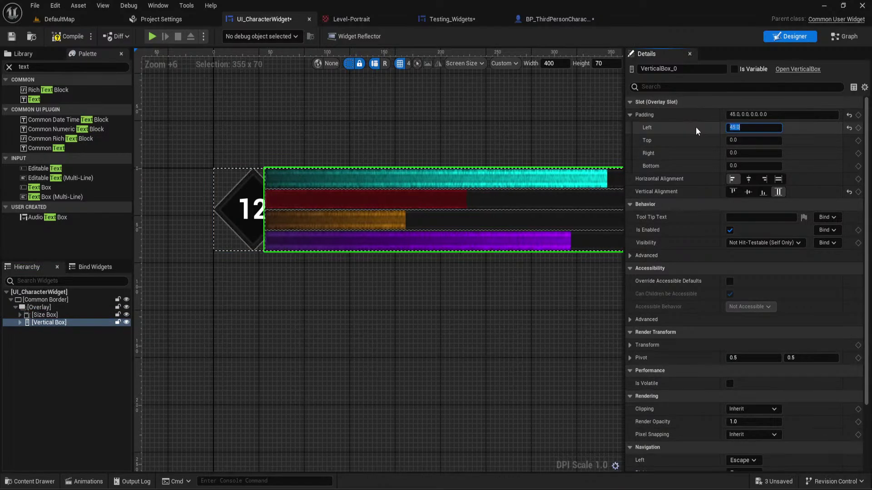
pyautogui.write('35')
pyautogui.press('Return')
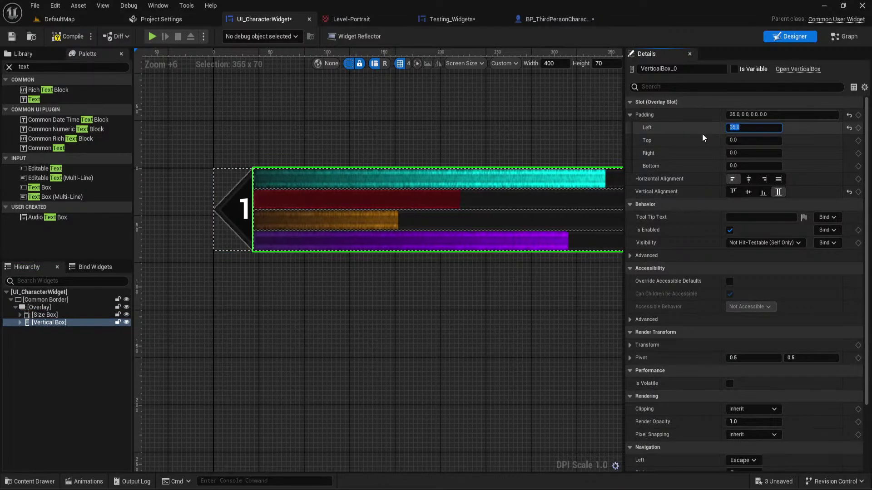
# Move the level portrait's Size Box below the Vertical Box in the Overlay so the portrait draws over the bars
pyautogui.moveTo(39, 315); pyautogui.dragTo(55, 326)
pyautogui.scroll(1, 354, 322)
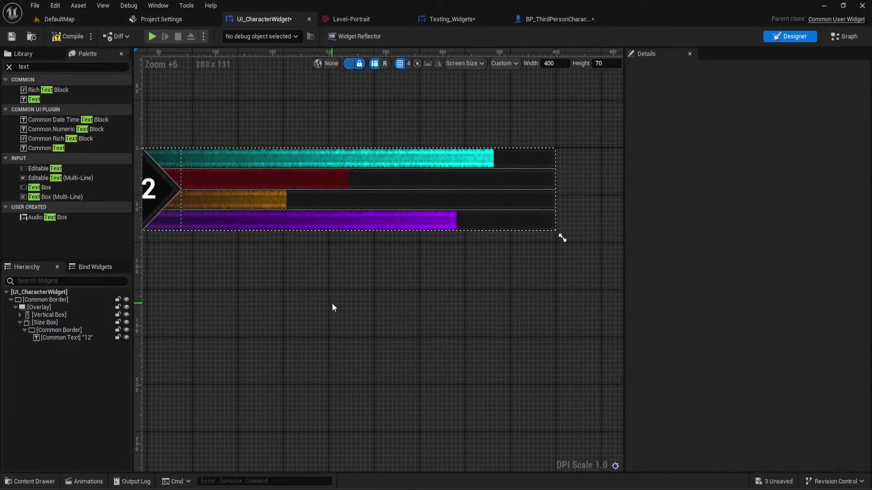
pyautogui.scroll(-2, 381, 305)
pyautogui.scroll(2, 418, 302)
pyautogui.moveTo(407, 298); pyautogui.dragTo(363, 291, button='right')
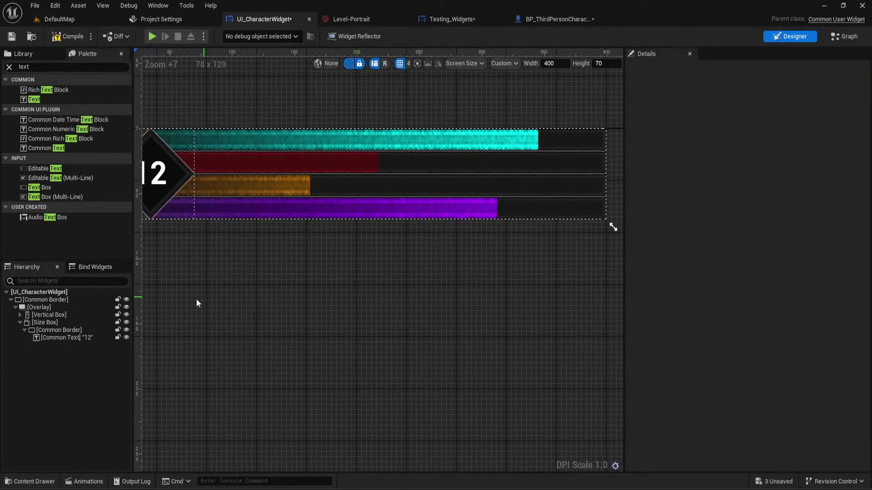
# Select Shield_Bar, Health_Bar, Stamina_Bar and Experience_Bar together and set their top and bottom padding to 2
pyautogui.click(20, 322)
pyautogui.click(20, 314)
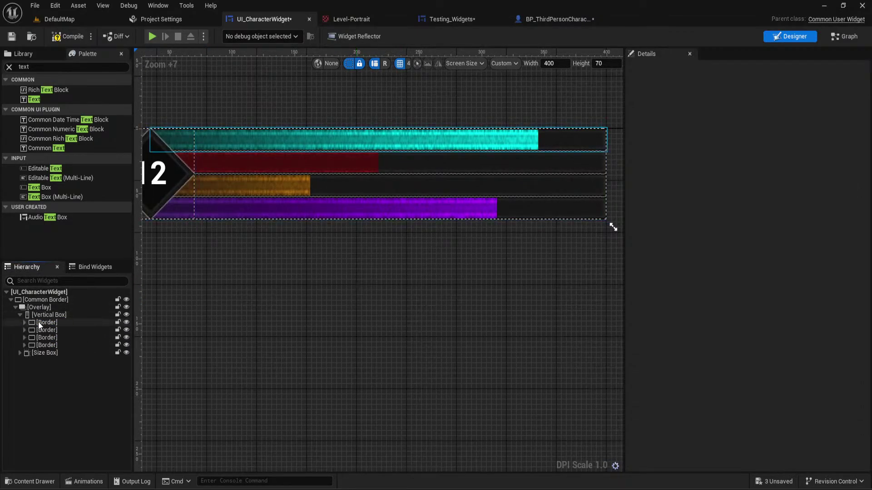
pyautogui.click(47, 322)
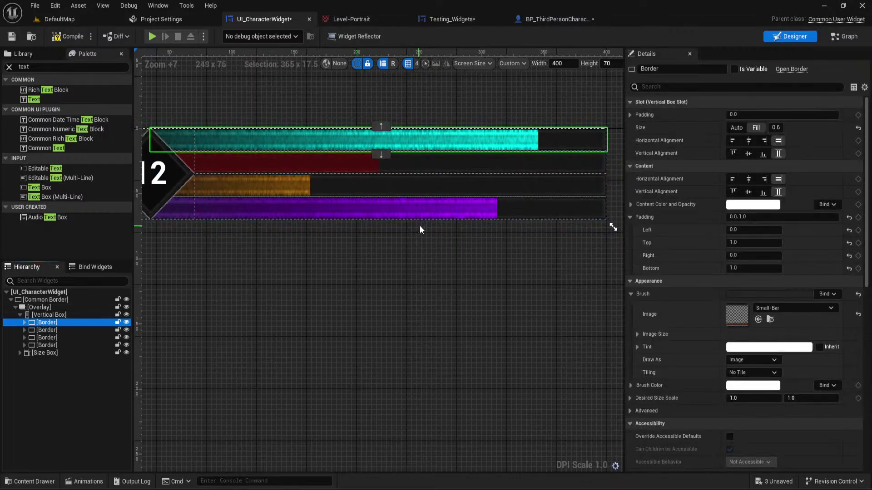
pyautogui.click(25, 330)
pyautogui.click(24, 322)
pyautogui.click(24, 353)
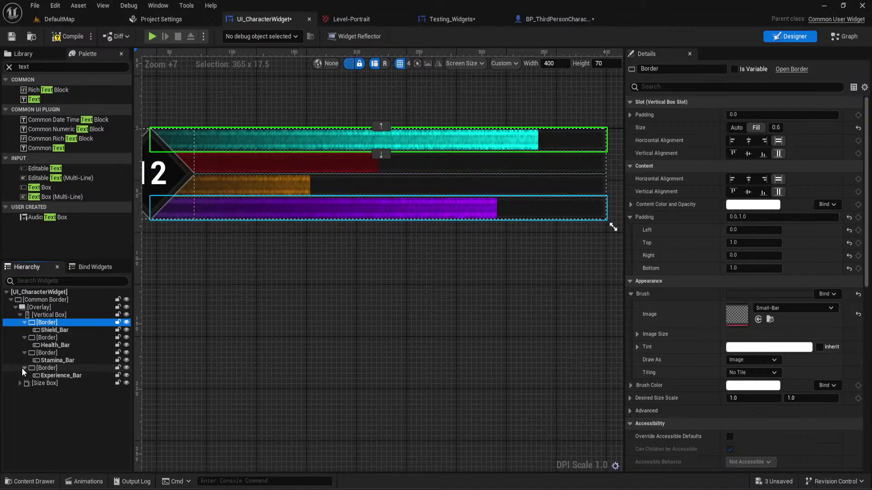
pyautogui.click(22, 368)
pyautogui.click(52, 375)
pyautogui.keyDown('shift'); pyautogui.click(48, 360); pyautogui.keyUp('shift')
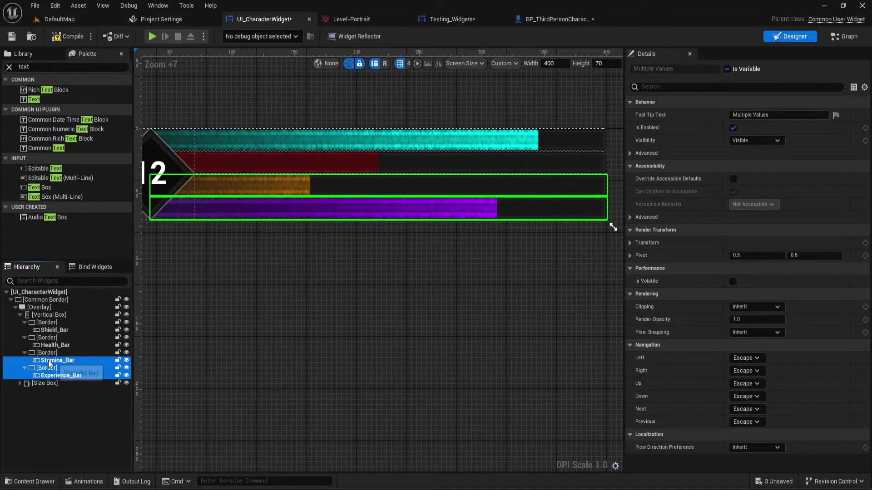
pyautogui.keyDown('ctrl'); pyautogui.click(46, 368); pyautogui.keyUp('ctrl')
pyautogui.keyDown('ctrl'); pyautogui.click(53, 345); pyautogui.keyUp('ctrl')
pyautogui.keyDown('ctrl'); pyautogui.click(44, 325); pyautogui.keyUp('ctrl')
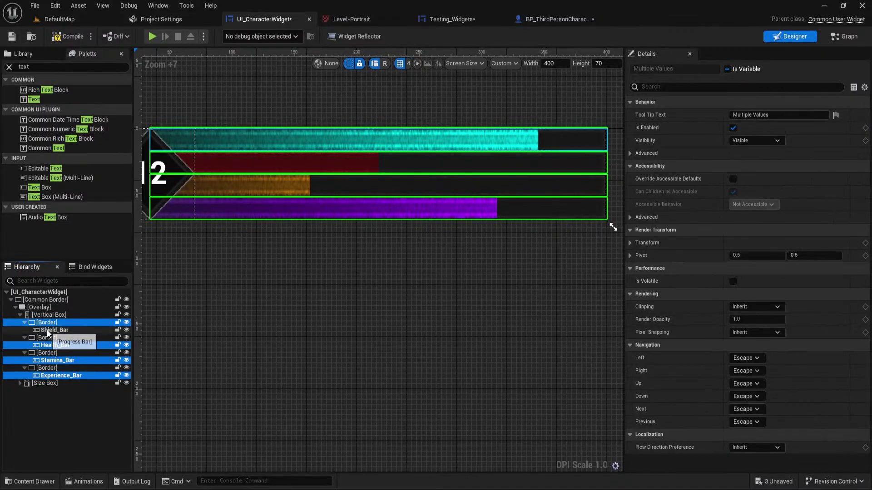
pyautogui.keyDown('ctrl'); pyautogui.click(31, 323); pyautogui.keyUp('ctrl')
pyautogui.keyDown('ctrl'); pyautogui.click(41, 330); pyautogui.keyUp('ctrl')
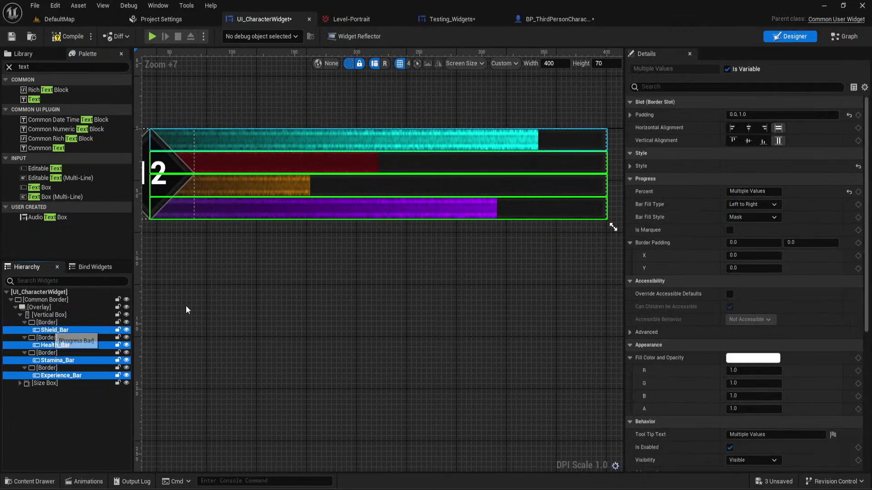
pyautogui.click(629, 115)
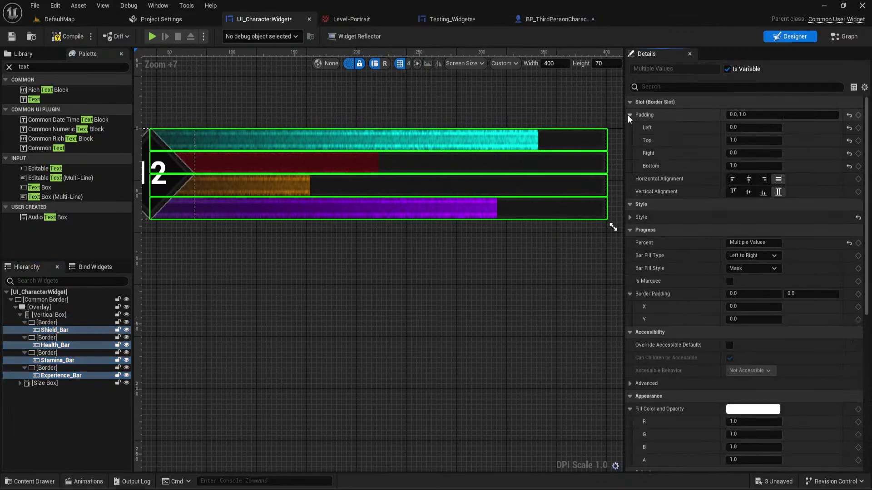
pyautogui.click(737, 140)
pyautogui.write('2')
pyautogui.click(743, 167)
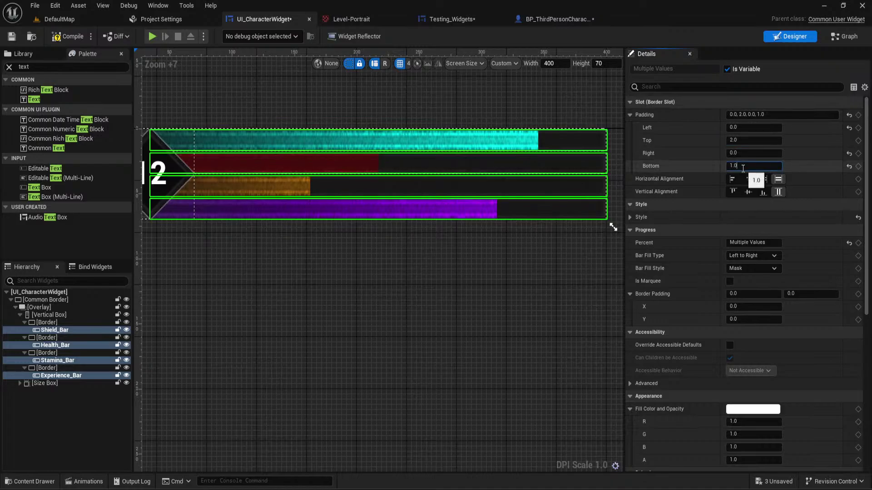
pyautogui.click(538, 105)
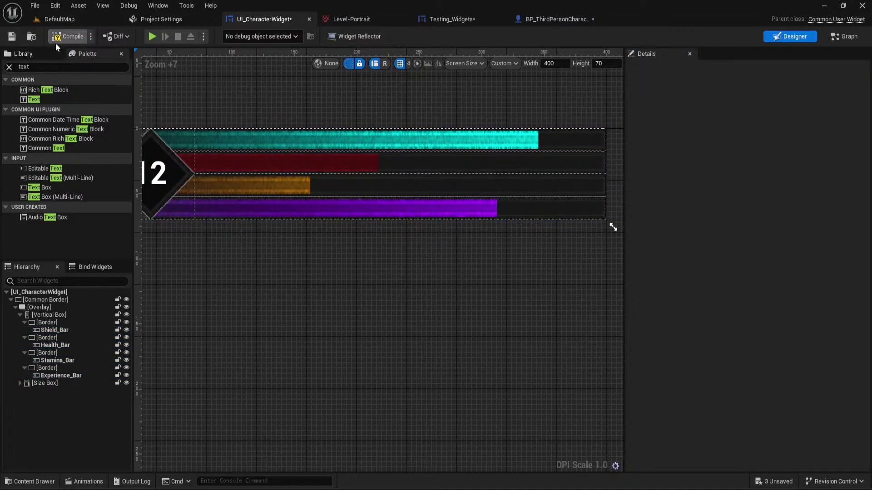
# Compile UI_CharacterWidget and play the game to check the overlapping portrait and bars, stopping the session at the end
pyautogui.click(67, 35)
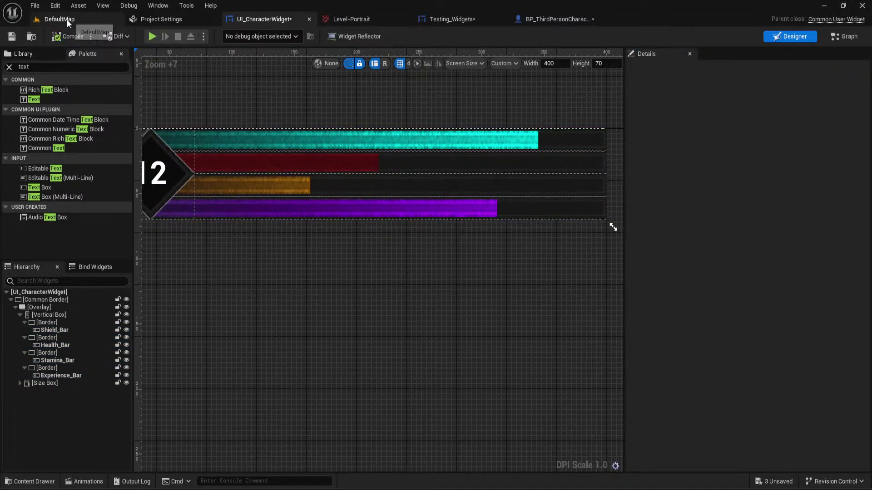
pyautogui.click(151, 35)
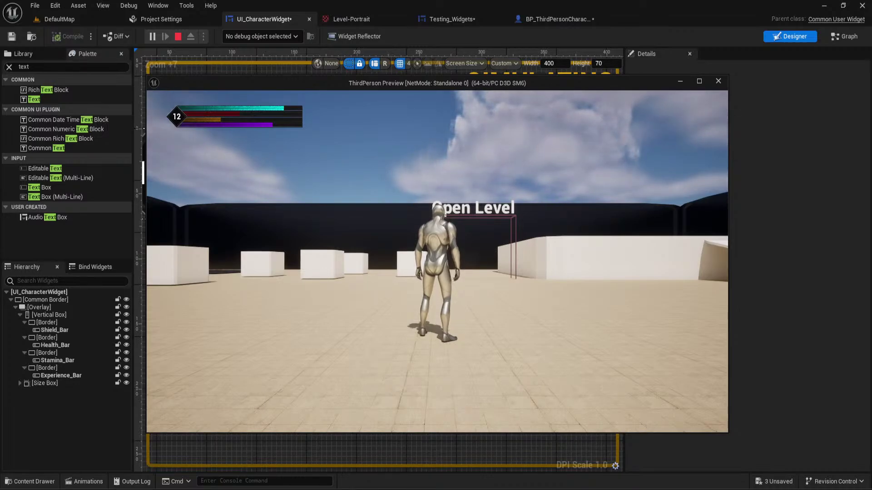
pyautogui.click(178, 36)
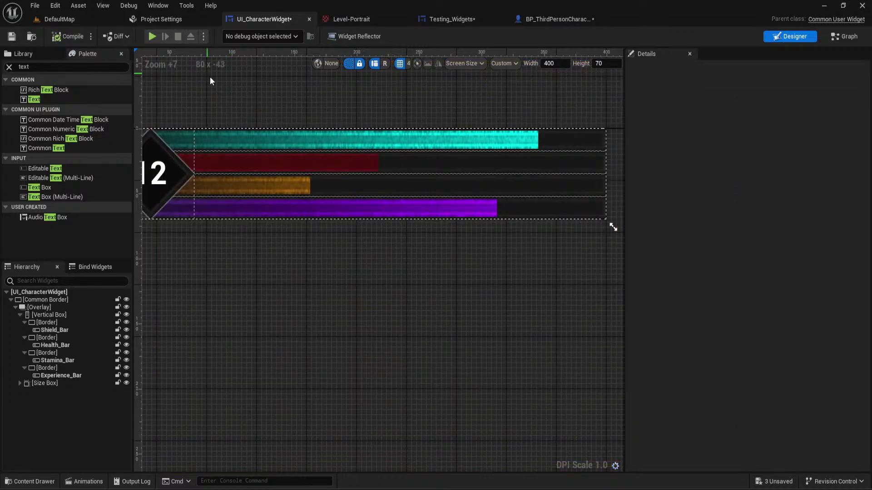
# Set the top padding of Shield_Bar to 3
pyautogui.click(238, 142)
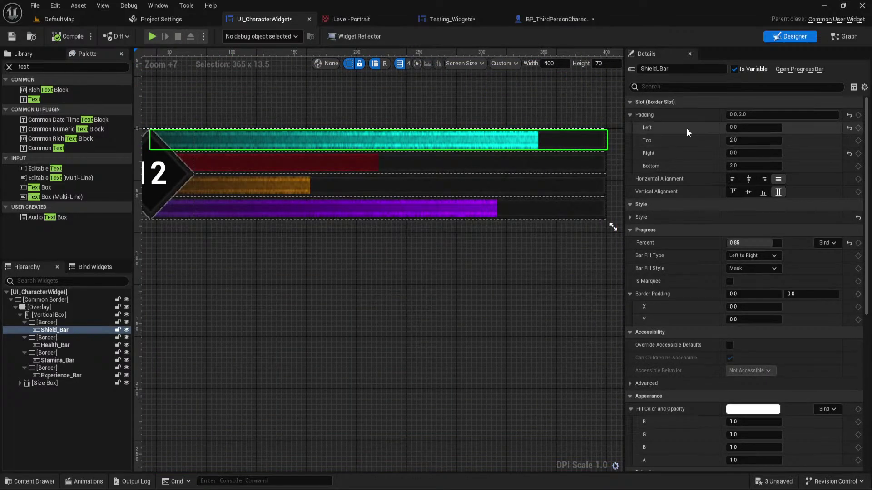
pyautogui.click(744, 140)
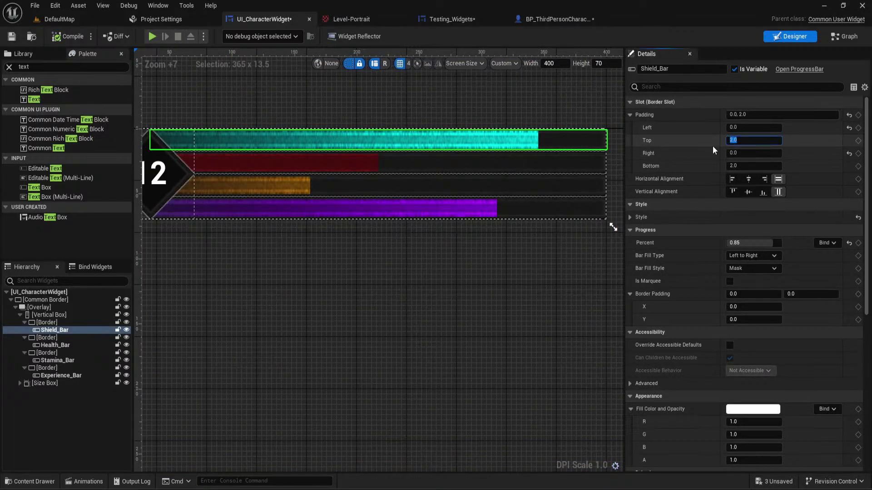
pyautogui.write('3')
pyautogui.press('Return')
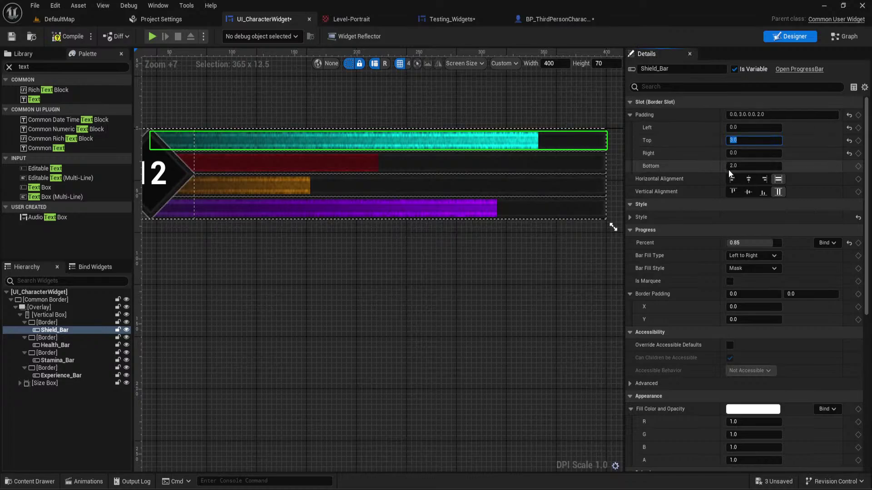
# Set the bottom padding of Shield_Bar to 1.5, and both the top and bottom padding of Health_Bar to 1.5
pyautogui.click(763, 165)
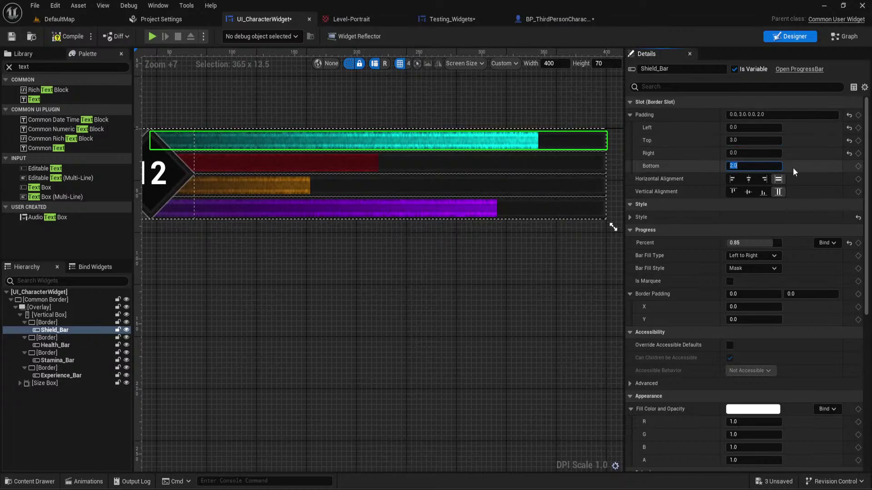
pyautogui.click(552, 164)
pyautogui.click(743, 140)
pyautogui.write('1.5')
pyautogui.press('Return')
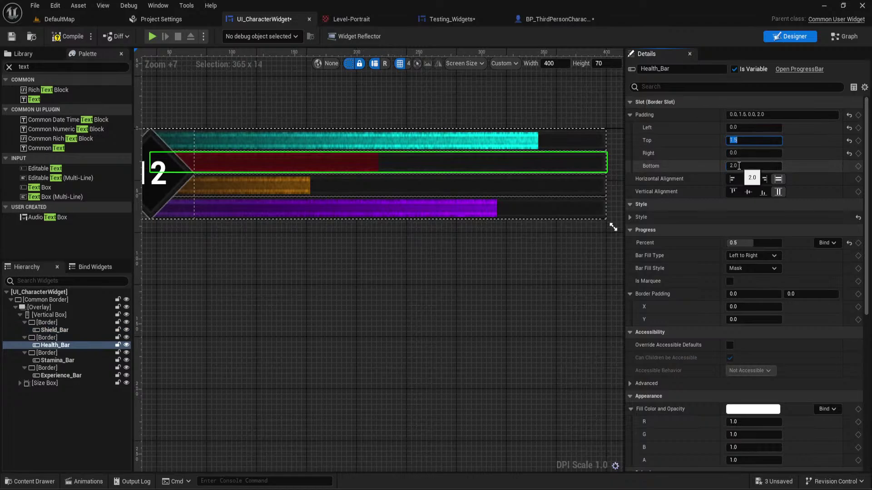
pyautogui.click(753, 166)
pyautogui.write('1.5')
pyautogui.press('Return')
# Set the top and bottom padding of Stamina_Bar to 1.5
pyautogui.click(545, 186)
pyautogui.click(743, 140)
pyautogui.write('1.5')
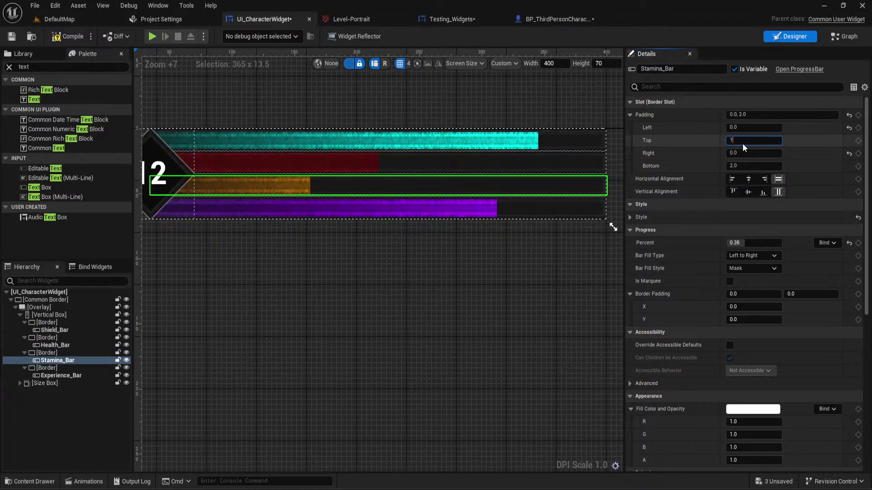
pyautogui.press('Return')
pyautogui.click(734, 166)
pyautogui.write('1.5')
pyautogui.press('Return')
# Set the bottom padding of Experience_Bar to 3 and its top padding to 1.5
pyautogui.click(545, 208)
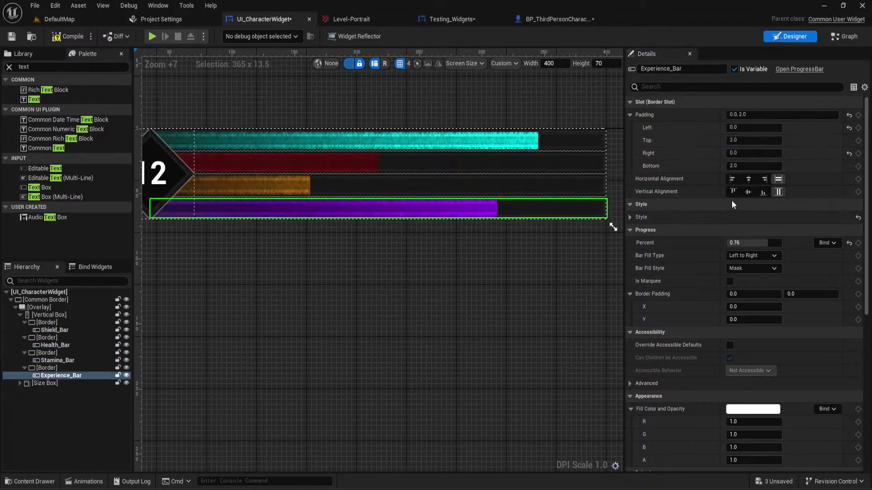
pyautogui.click(753, 165)
pyautogui.write('3')
pyautogui.press('Return')
pyautogui.click(740, 140)
pyautogui.write('1.5')
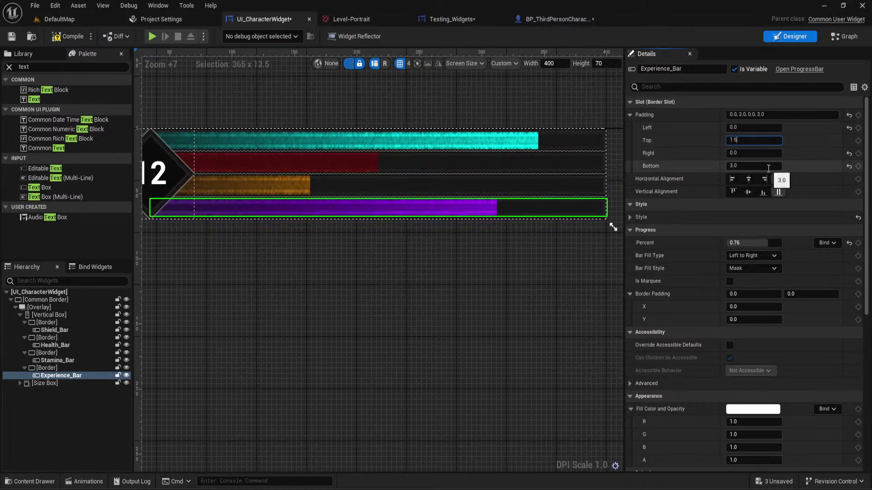
pyautogui.press('Return')
# Play the game to check the spacing between the four status bars, and stop the session
pyautogui.click(526, 94)
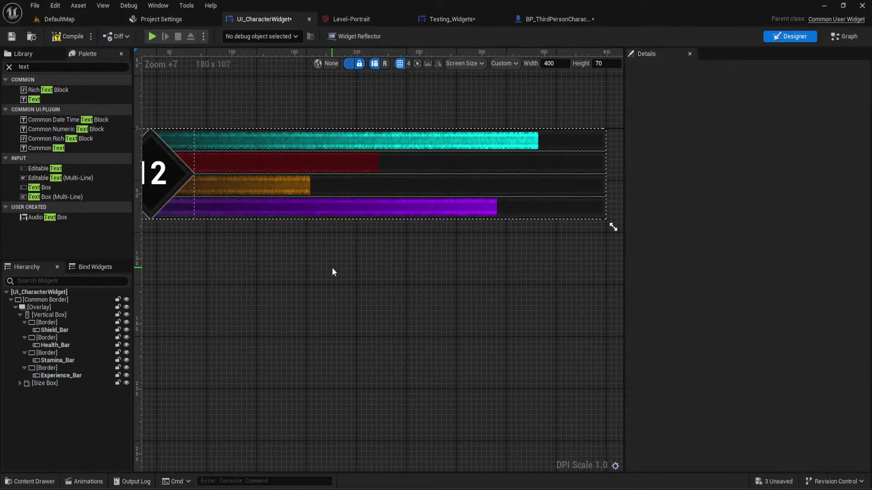
pyautogui.click(152, 37)
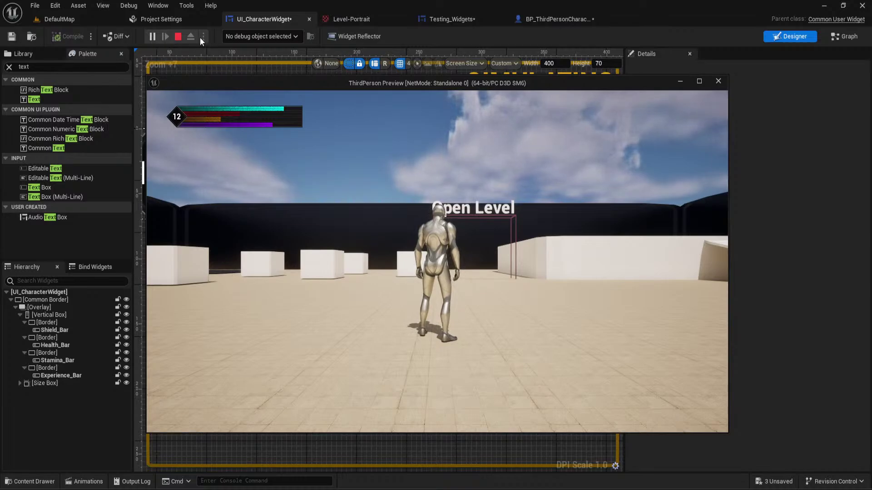
pyautogui.click(183, 38)
# Set the top padding of Shield_Bar and the bottom padding of Experience_Bar to 0
pyautogui.click(267, 142)
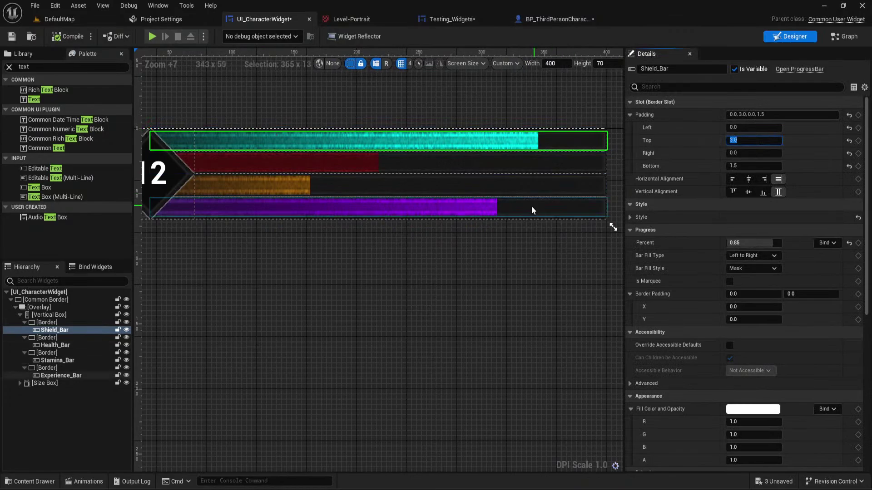
pyautogui.click(495, 207)
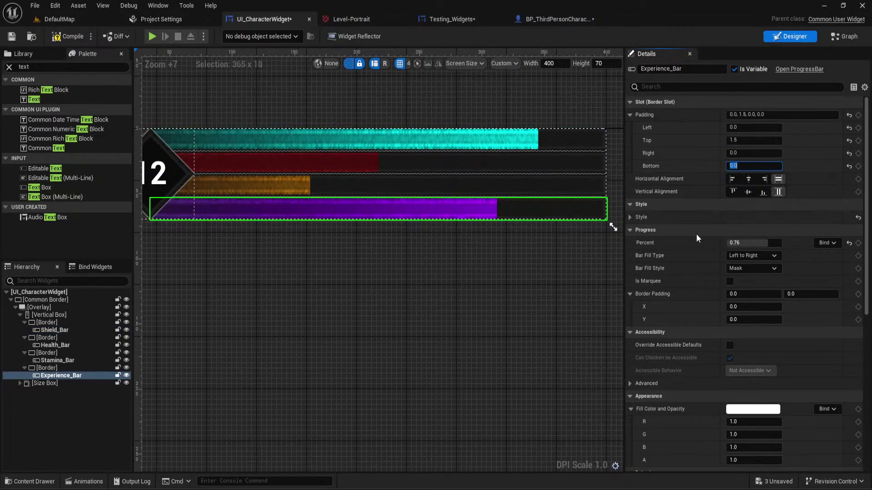
pyautogui.click(447, 251)
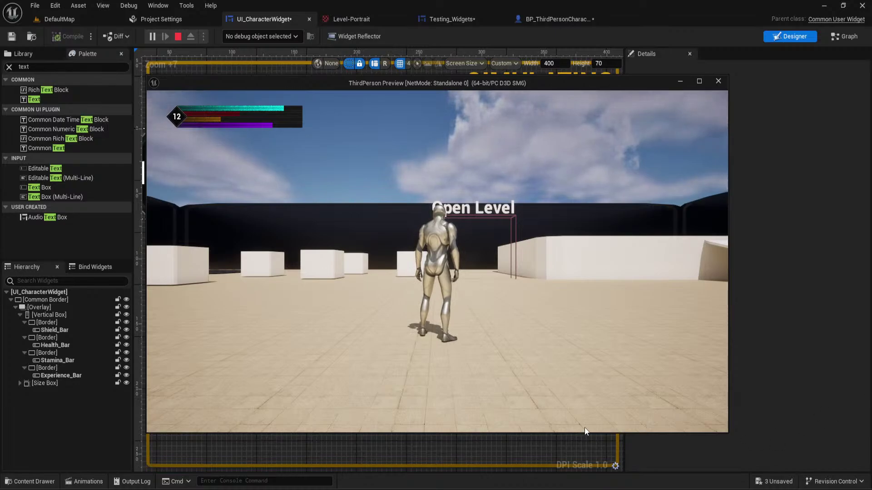
# Compare the in-game character widget with the reference picture image.png placed beside it, and close the game preview
pyautogui.moveTo(366, 488)
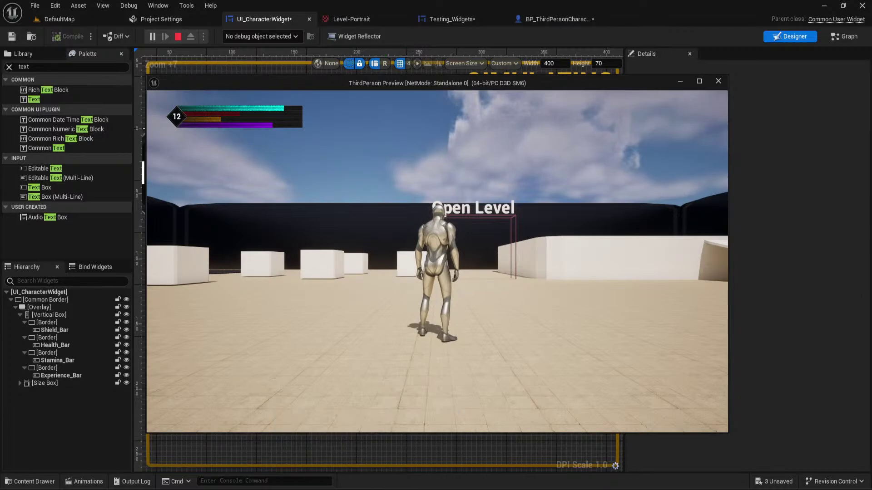
pyautogui.press('super+e')
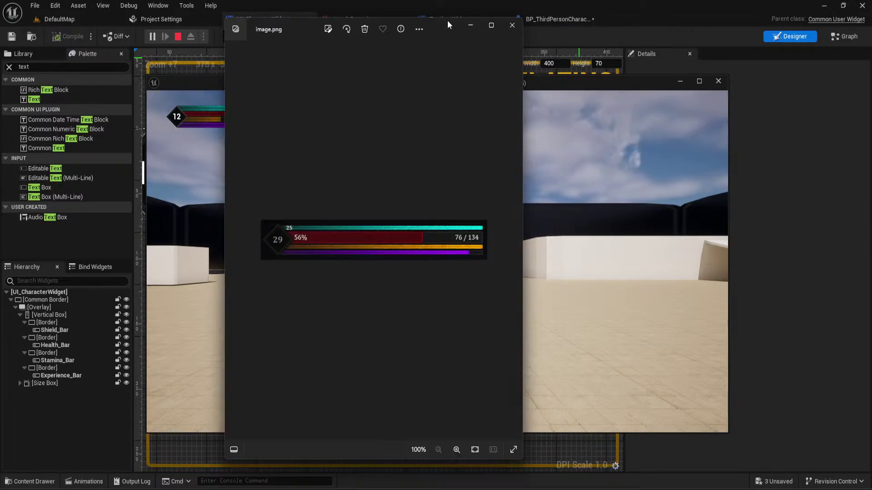
pyautogui.moveTo(448, 20); pyautogui.dragTo(718, 33)
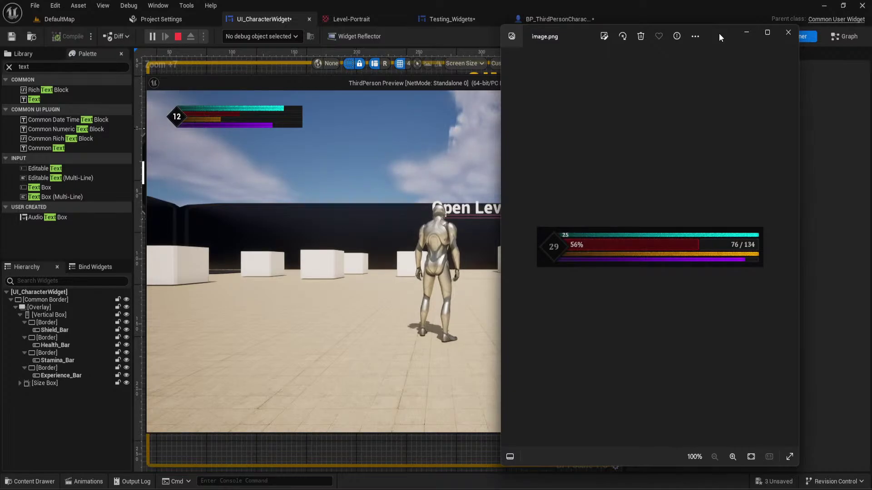
pyautogui.click(349, 88)
pyautogui.click(715, 82)
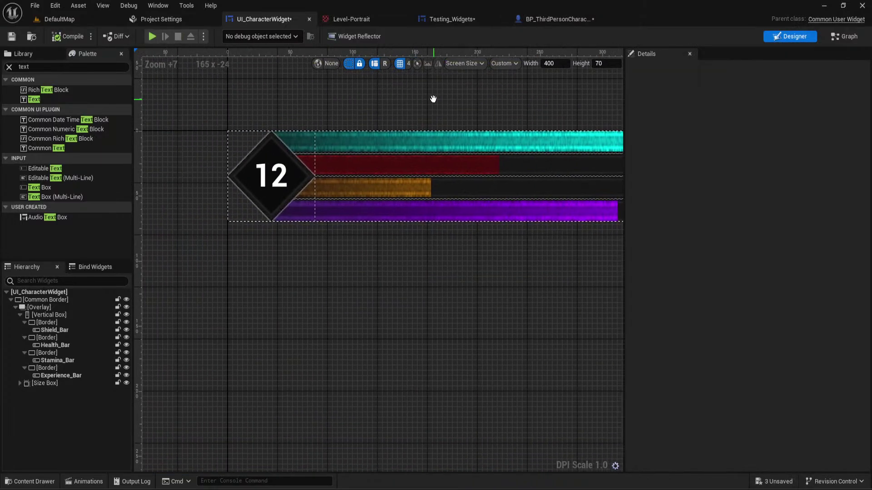
# Set the top padding of Shield_Bar to 2 and adjust the bottom padding of Experience_Bar to match
pyautogui.click(311, 146)
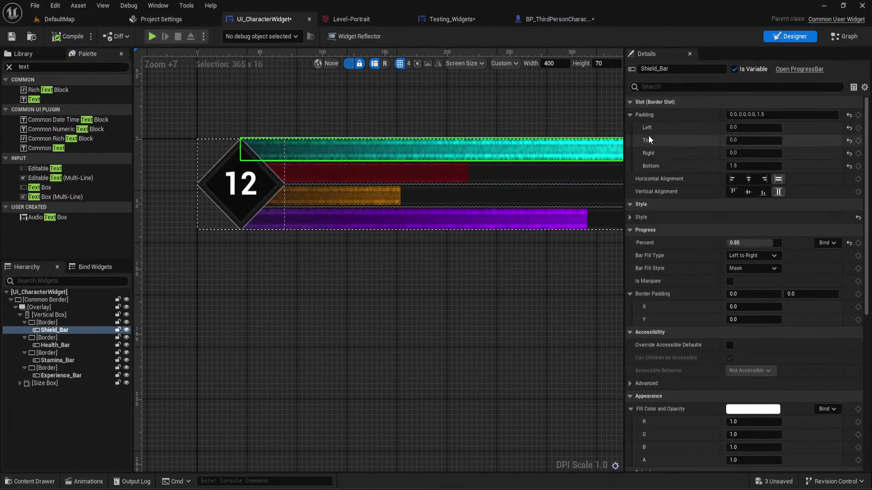
pyautogui.click(743, 127)
pyautogui.click(745, 140)
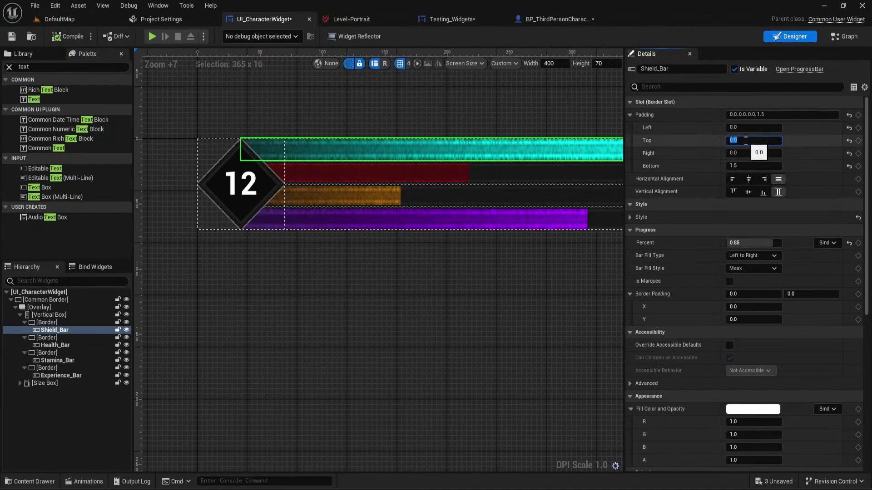
pyautogui.write('2')
pyautogui.press('Return')
pyautogui.click(331, 221)
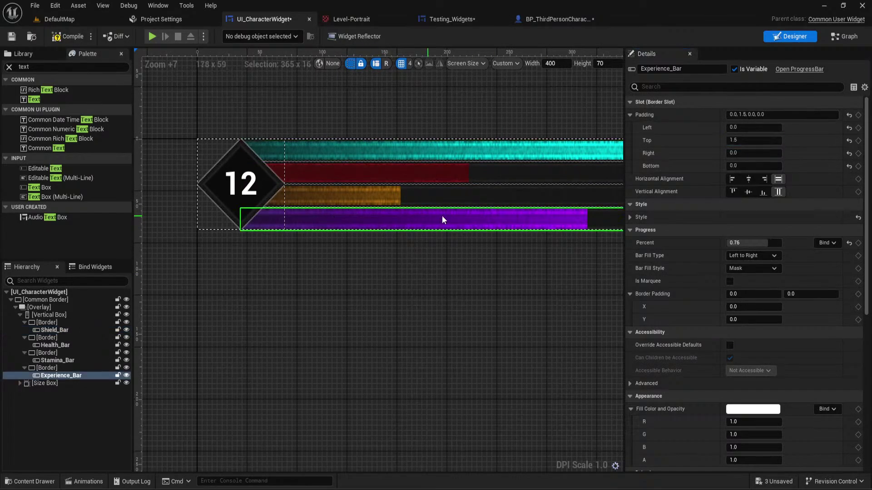
# Play the game again to check the outer padding of the top and bottom status bars
pyautogui.click(530, 263)
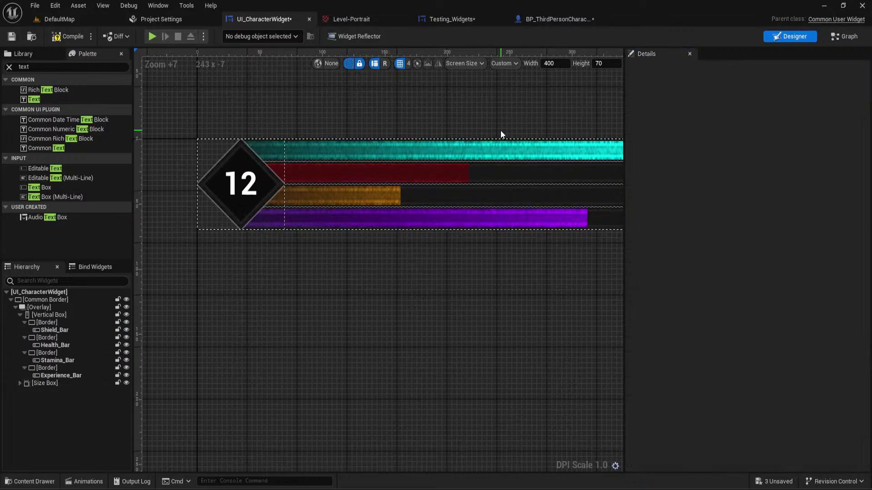
pyautogui.click(154, 36)
pyautogui.press('XF86AudioLowerVolume')
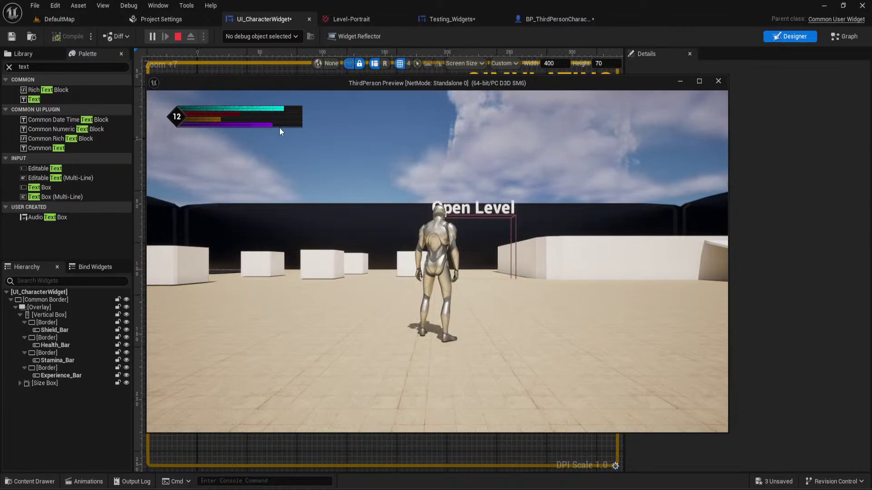
# Set the Experience_Bar's bottom padding and the Shield_Bar's top padding to 1.5
pyautogui.click(718, 82)
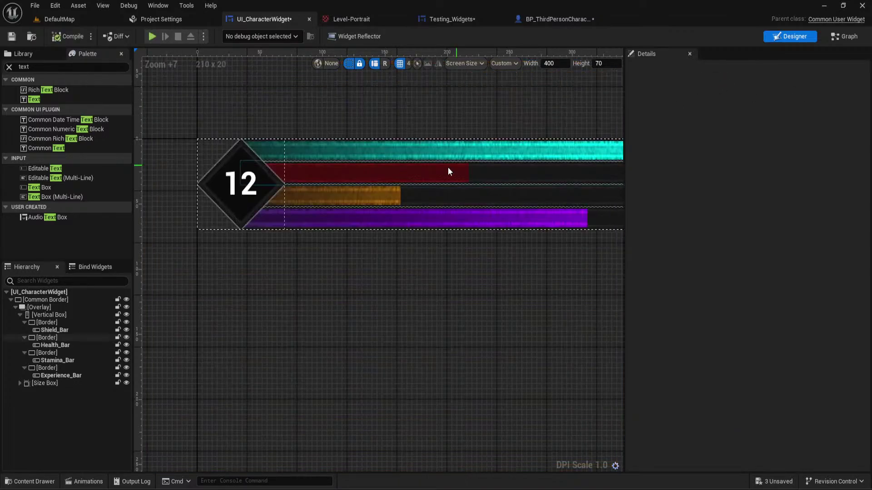
pyautogui.click(321, 217)
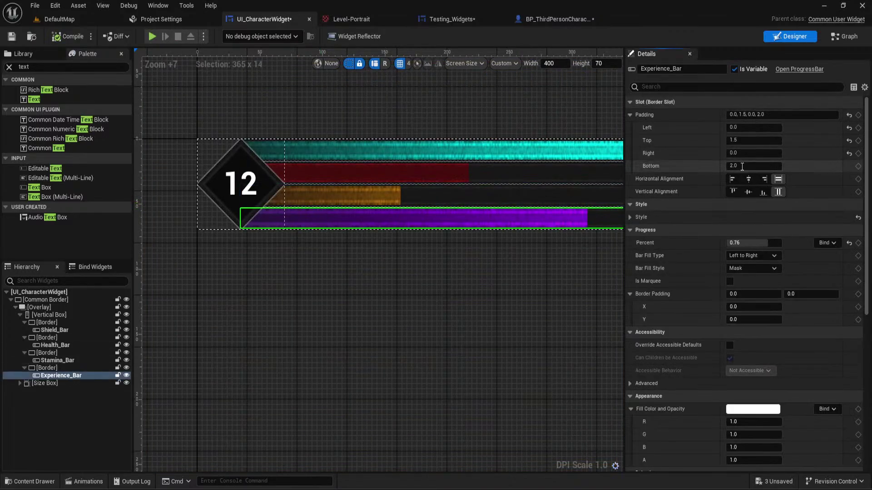
pyautogui.click(530, 109)
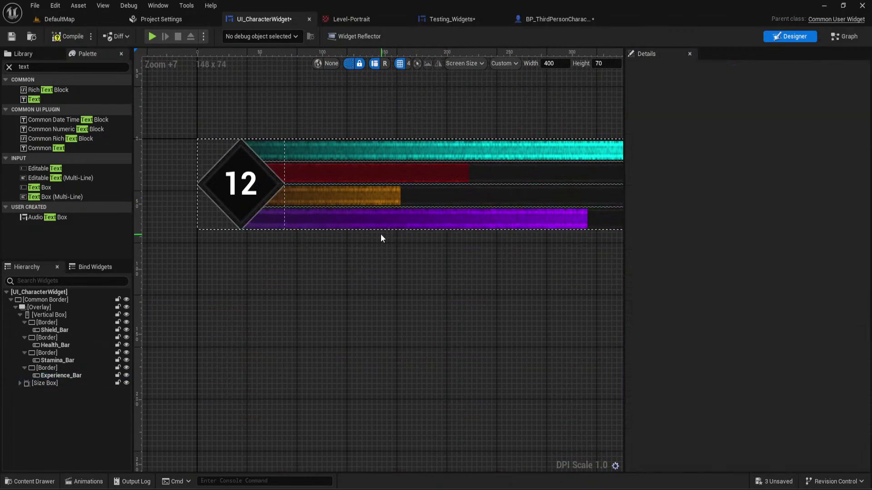
pyautogui.click(398, 224)
pyautogui.click(748, 166)
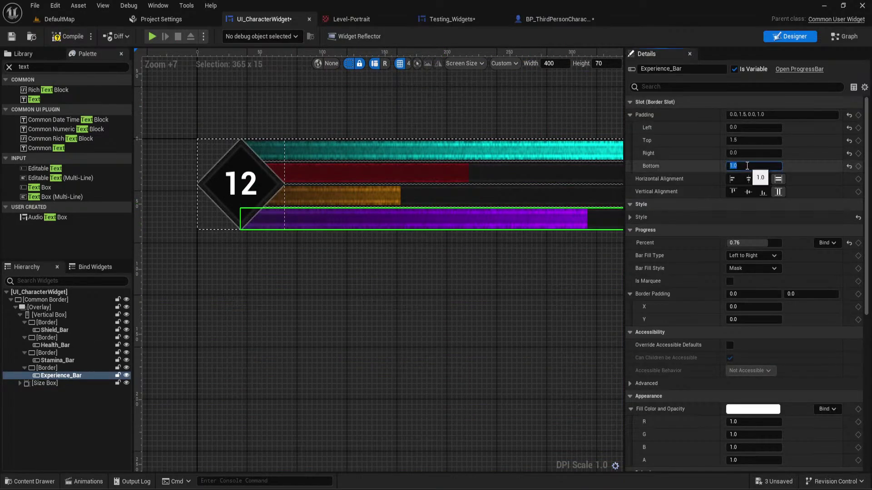
pyautogui.write('1.5')
pyautogui.press('Return')
pyautogui.click(508, 150)
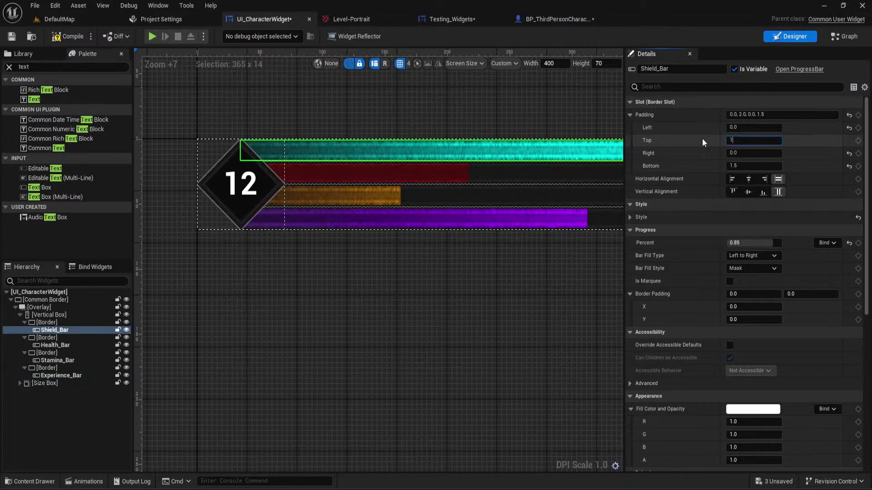
pyautogui.click(522, 111)
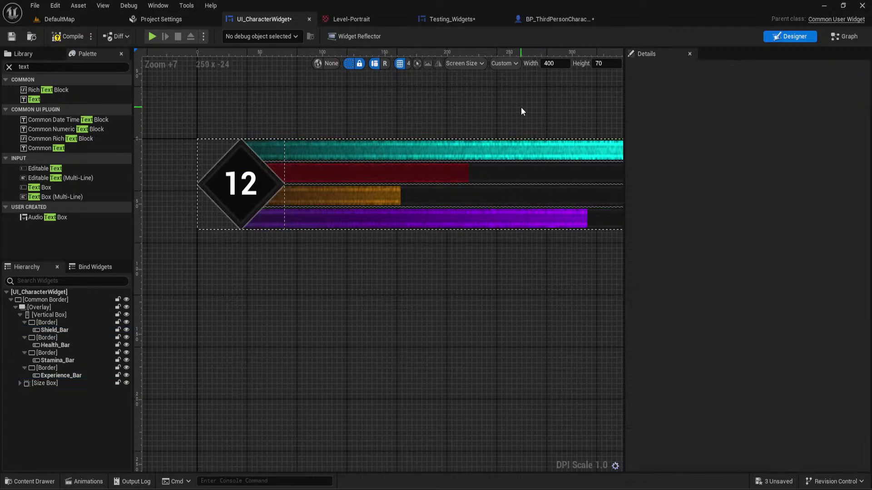
# Run the game preview and compare the bars with the reference picture image.png
pyautogui.click(156, 36)
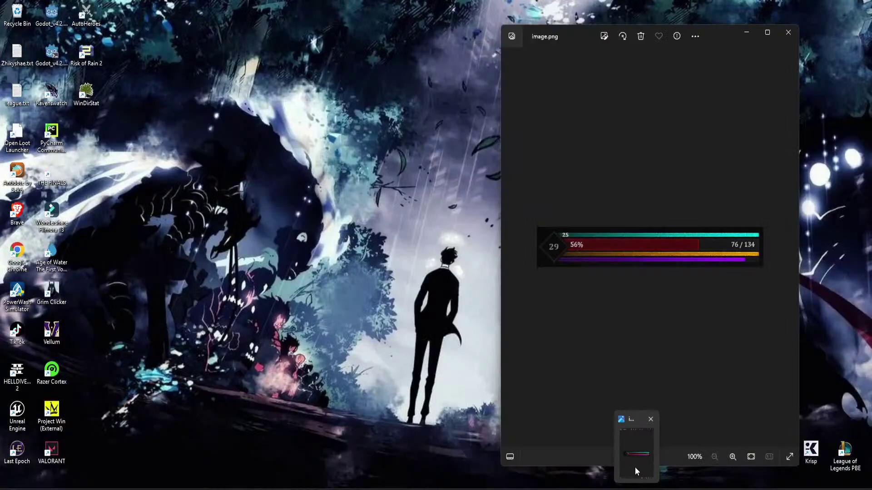
pyautogui.click(635, 467)
pyautogui.scroll(3, 589, 238)
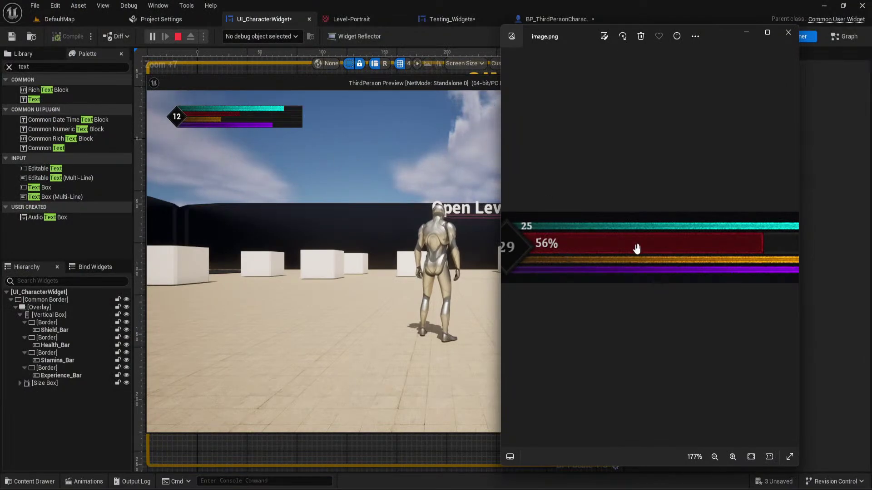
pyautogui.click(788, 32)
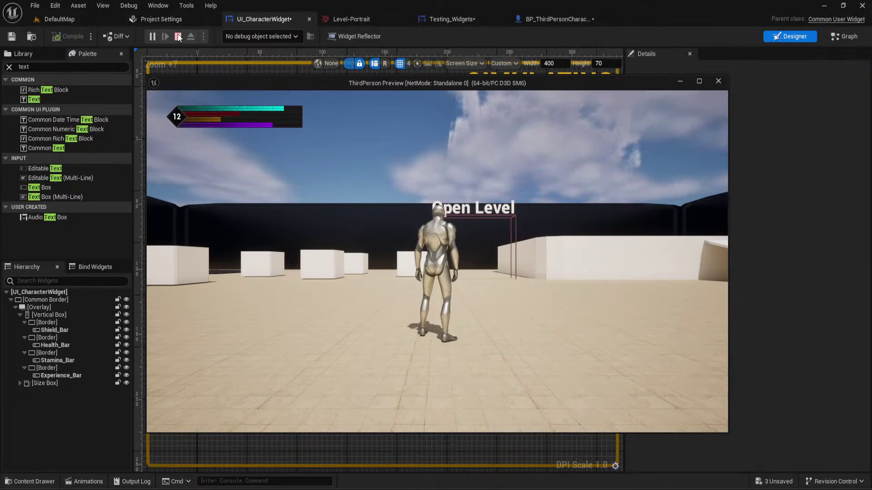
pyautogui.press('Escape')
# Collapse the four bar borders inside the Vertical Box of the widget hierarchy
pyautogui.click(336, 175)
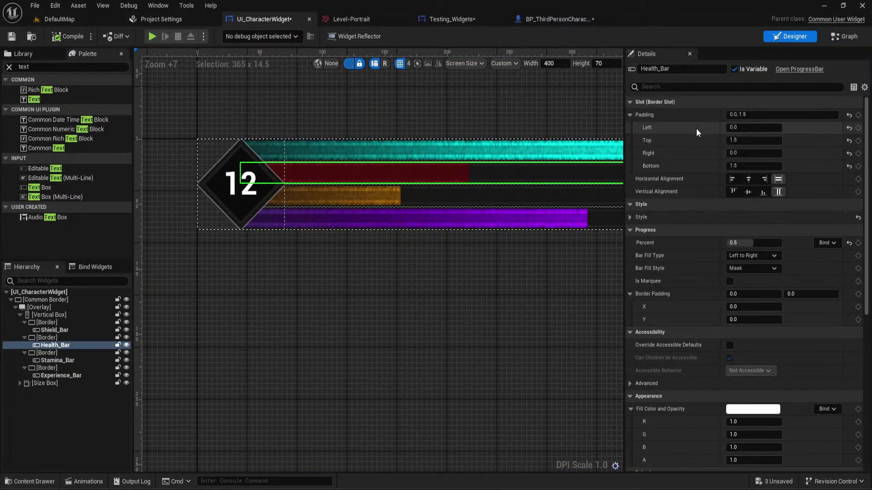
pyautogui.click(47, 338)
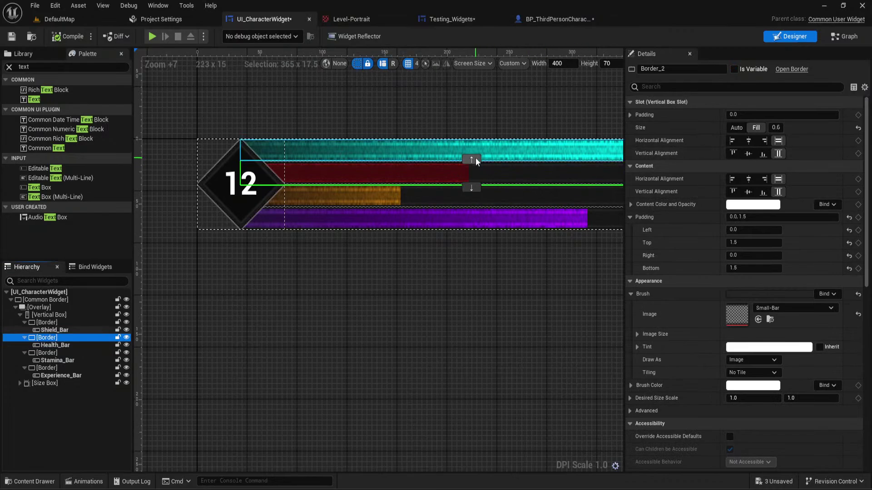
pyautogui.click(370, 148)
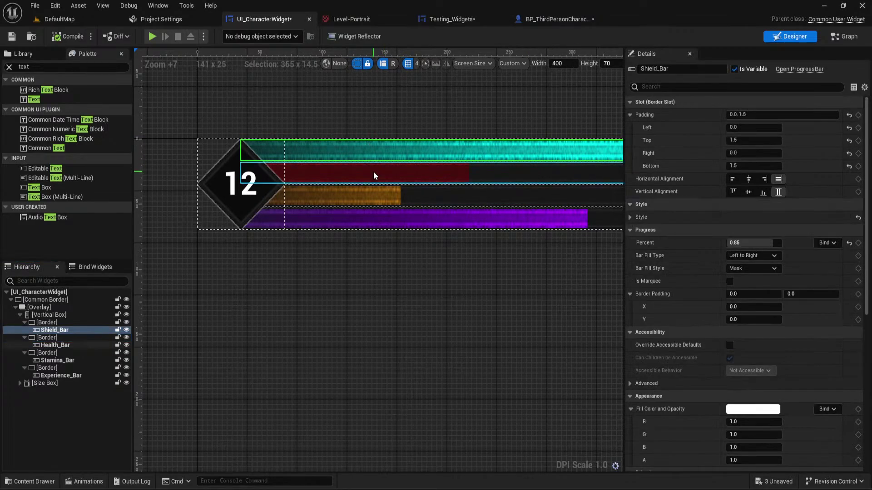
pyautogui.click(50, 315)
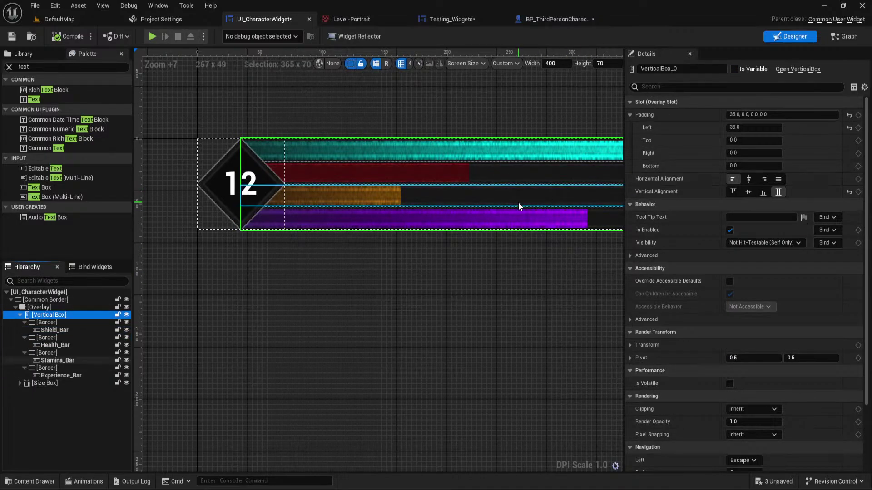
pyautogui.scroll(-3, 518, 203)
pyautogui.moveTo(521, 216); pyautogui.dragTo(469, 256, button='right')
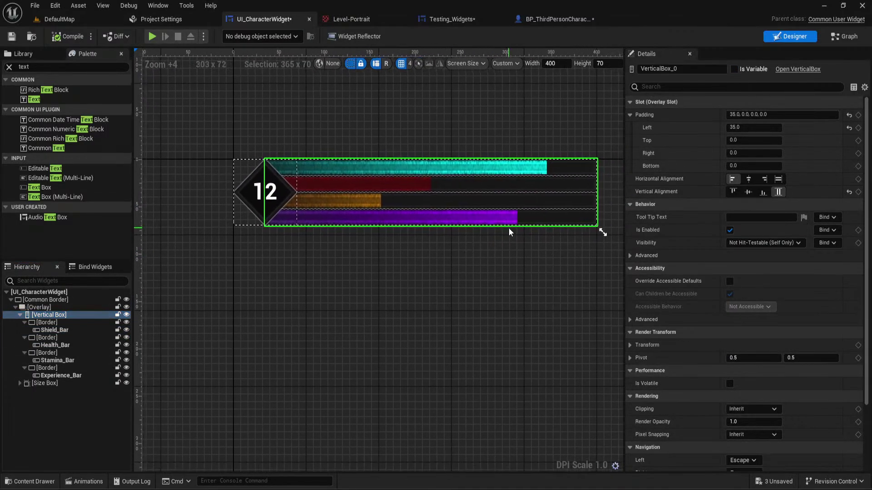
pyautogui.click(24, 322)
pyautogui.click(24, 330)
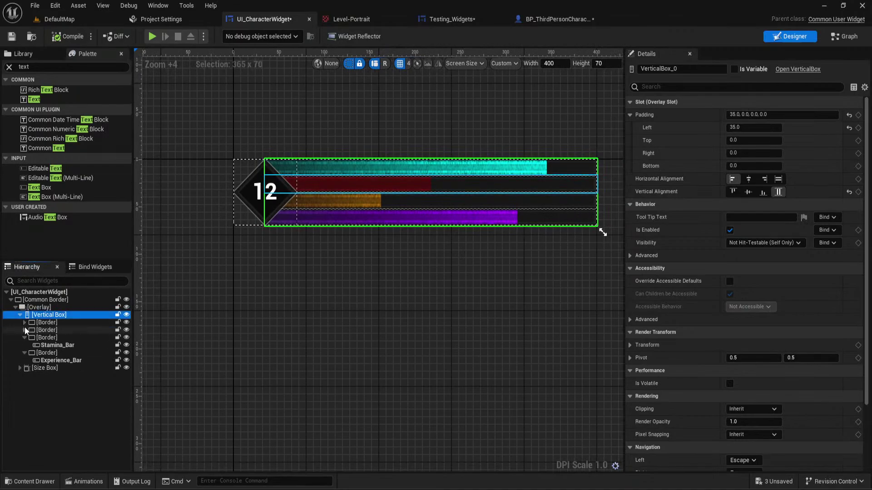
pyautogui.click(25, 338)
pyautogui.click(25, 345)
# Set the Fill size of the borders around the shield bar and the stamina bar to 0.2
pyautogui.click(45, 322)
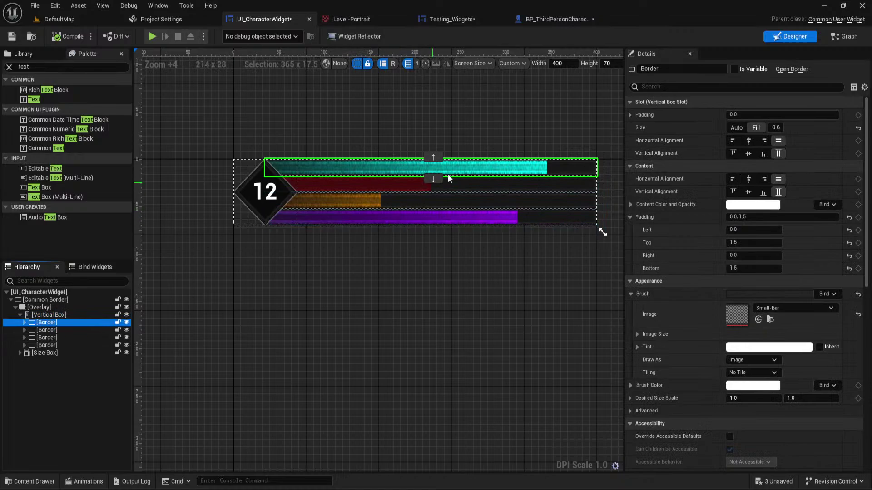
pyautogui.click(775, 128)
pyautogui.write('0.')
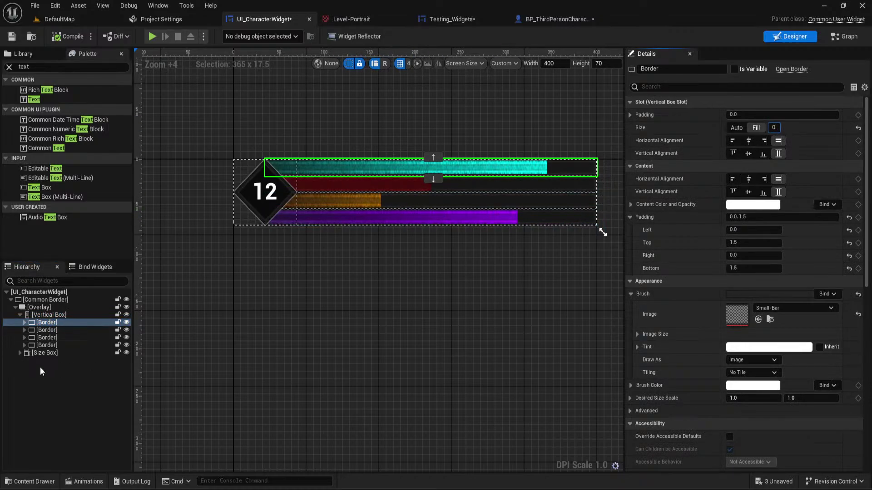
pyautogui.click(45, 337)
pyautogui.click(777, 127)
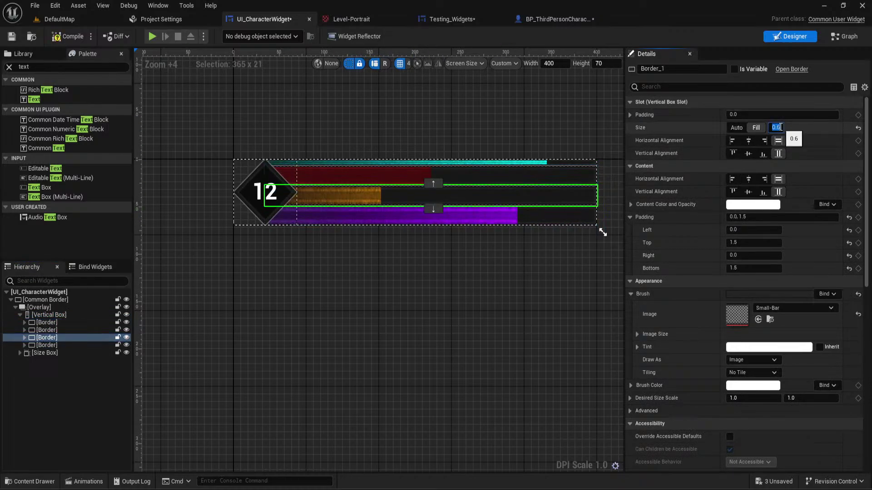
pyautogui.write('0')
pyautogui.press('Return')
# Set the Fill size of the border around the experience bar to 0.2
pyautogui.click(50, 345)
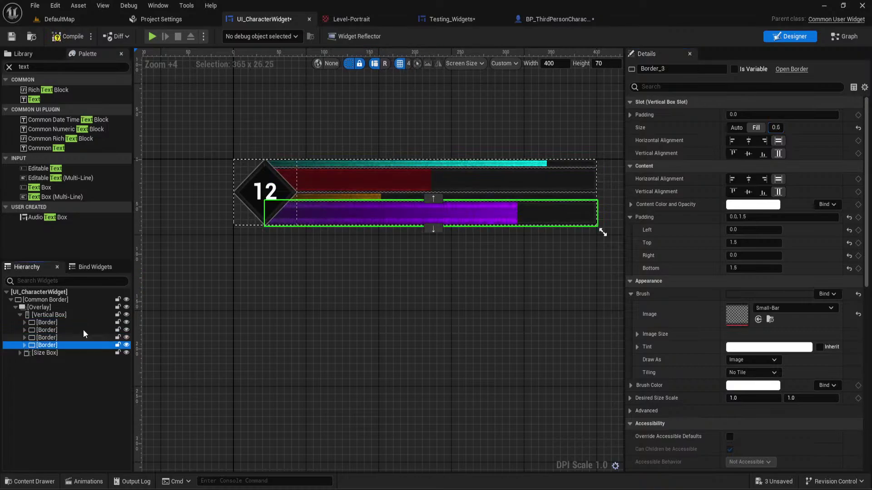
pyautogui.click(775, 127)
pyautogui.write('0.2')
pyautogui.press('Return')
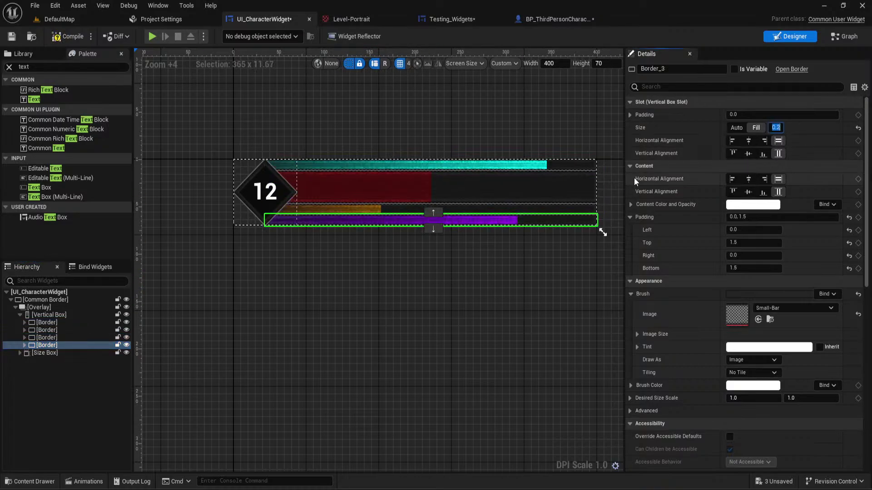
pyautogui.click(583, 131)
# Compare the layout with the reference image and set the Fill size of the Health_Bar's border to 0.4
pyautogui.moveTo(607, 488)
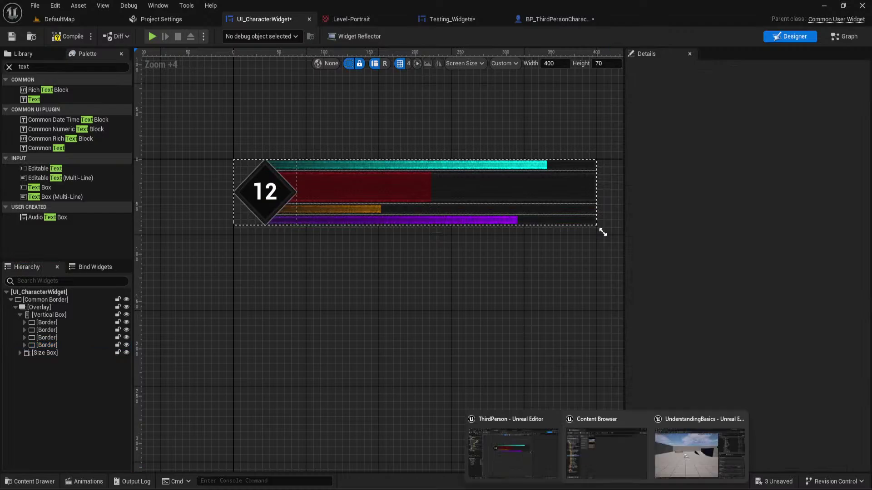
pyautogui.moveTo(367, 488)
pyautogui.moveTo(396, 462)
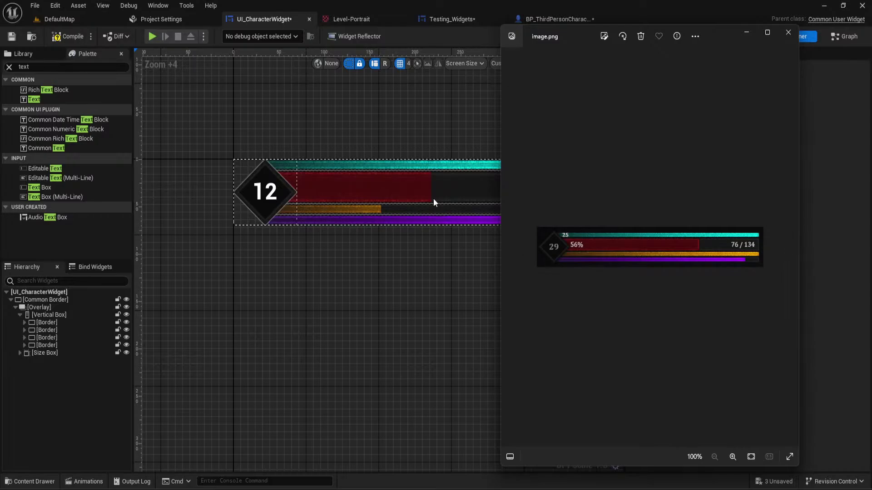
pyautogui.click(417, 194)
pyautogui.click(417, 193)
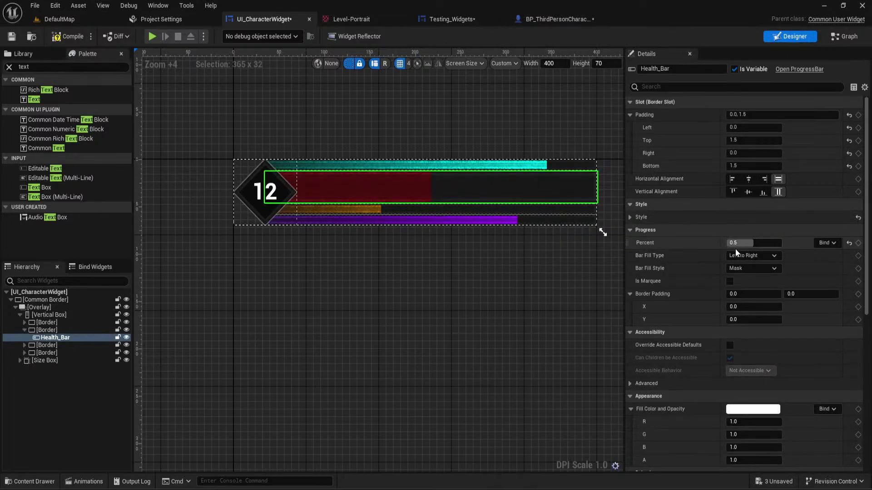
pyautogui.click(46, 330)
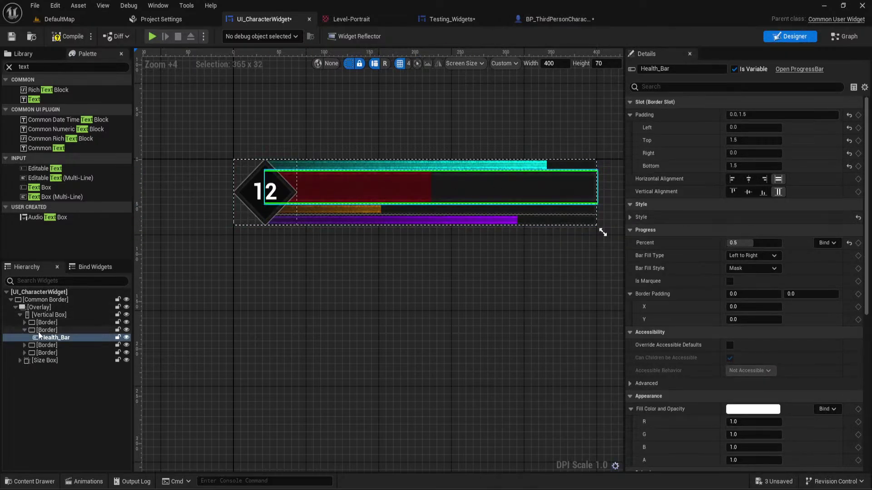
pyautogui.click(775, 127)
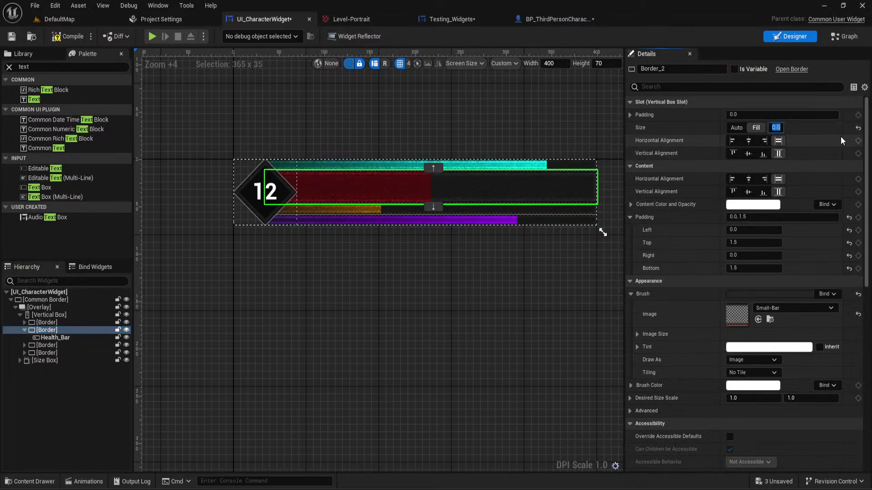
pyautogui.press('Return')
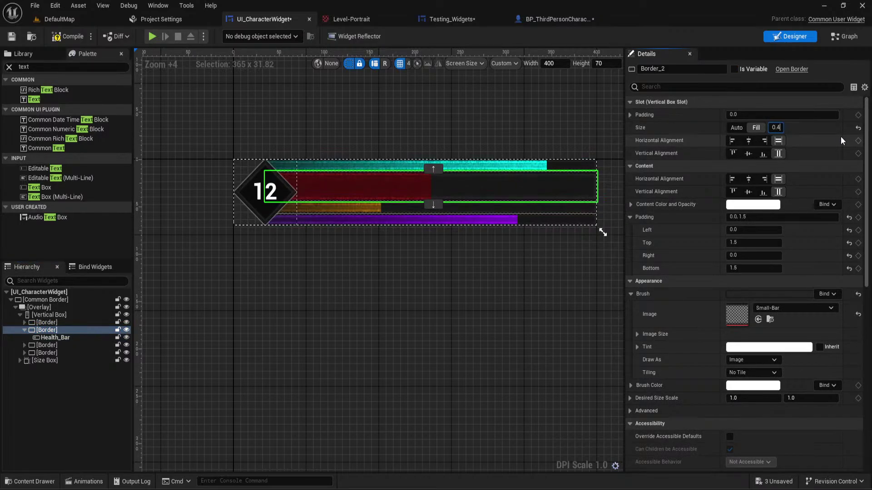
pyautogui.write('0.4')
pyautogui.press('Return')
pyautogui.click(563, 103)
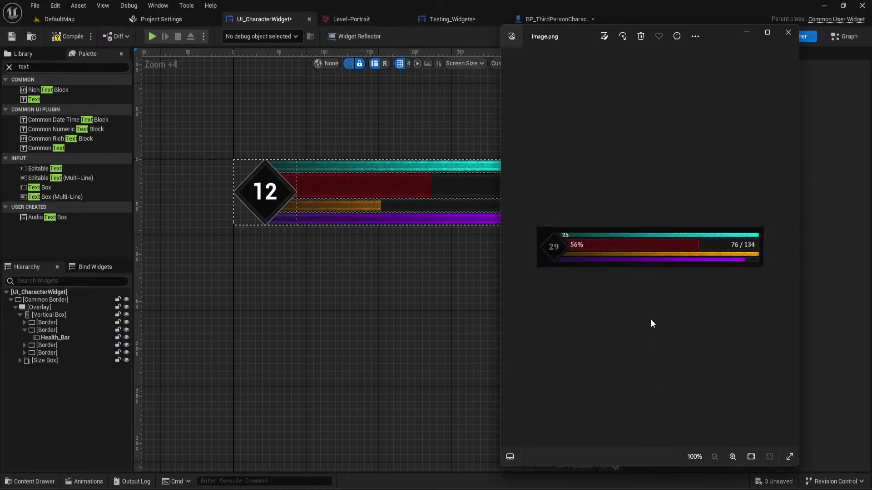
# Set the top and bottom padding of the Vertical Box holding the bars to 2
pyautogui.moveTo(583, 37); pyautogui.dragTo(581, 21)
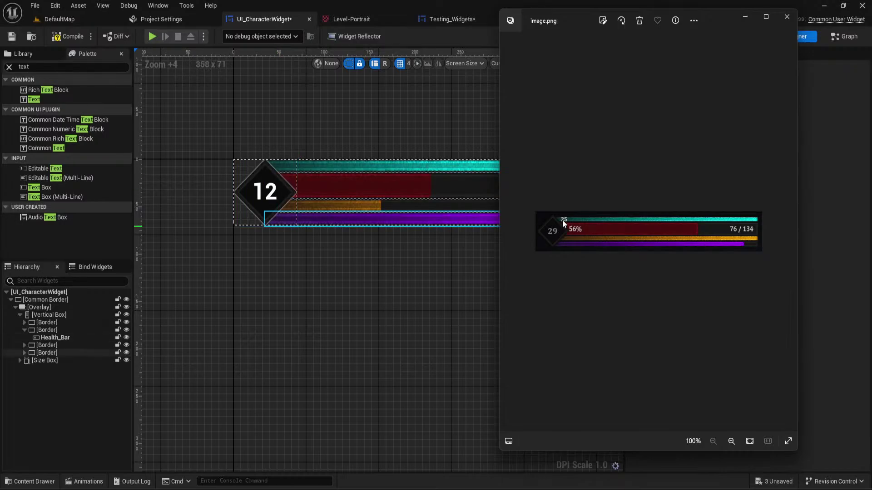
pyautogui.click(288, 162)
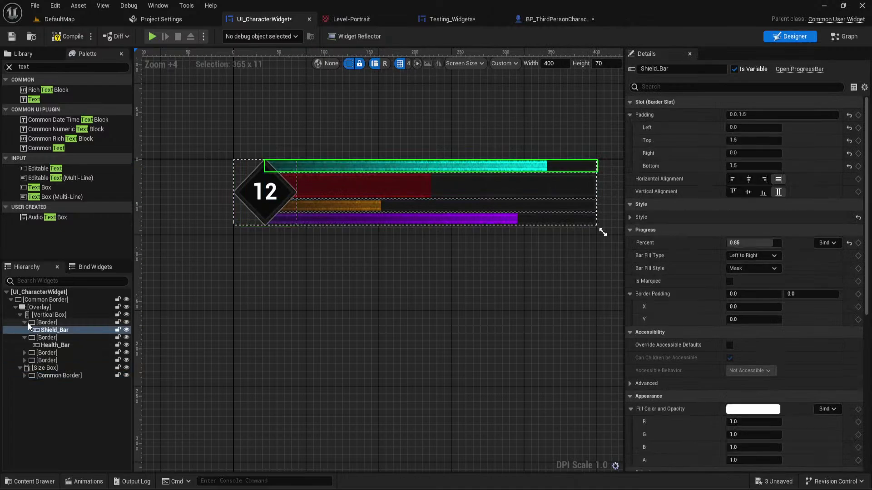
pyautogui.click(329, 221)
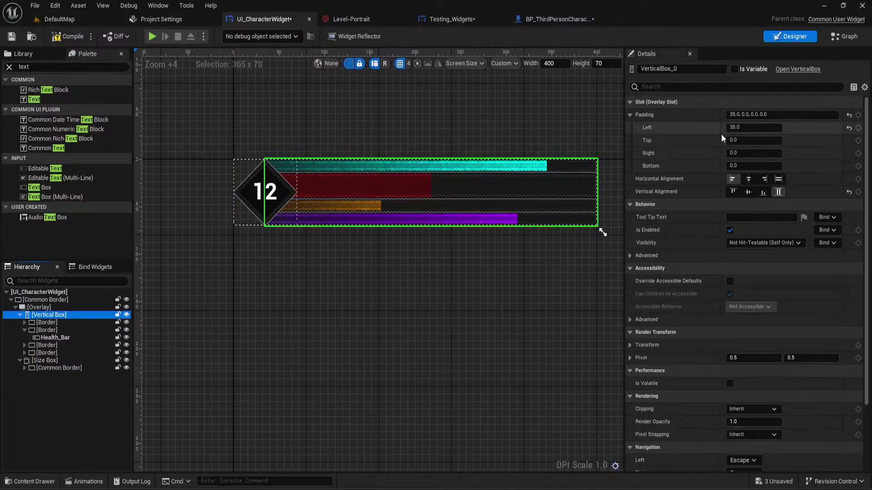
pyautogui.click(735, 140)
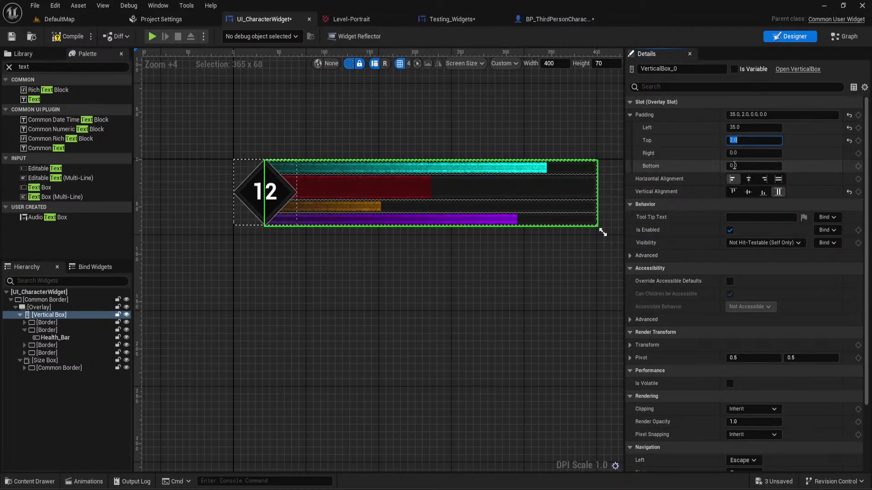
pyautogui.click(454, 327)
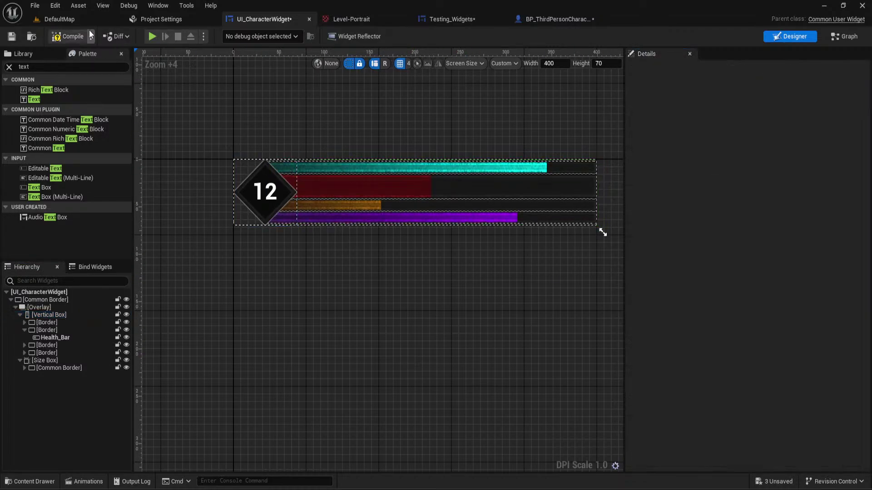
# Check the adjusted bars in a game preview and against the reference image
pyautogui.click(148, 39)
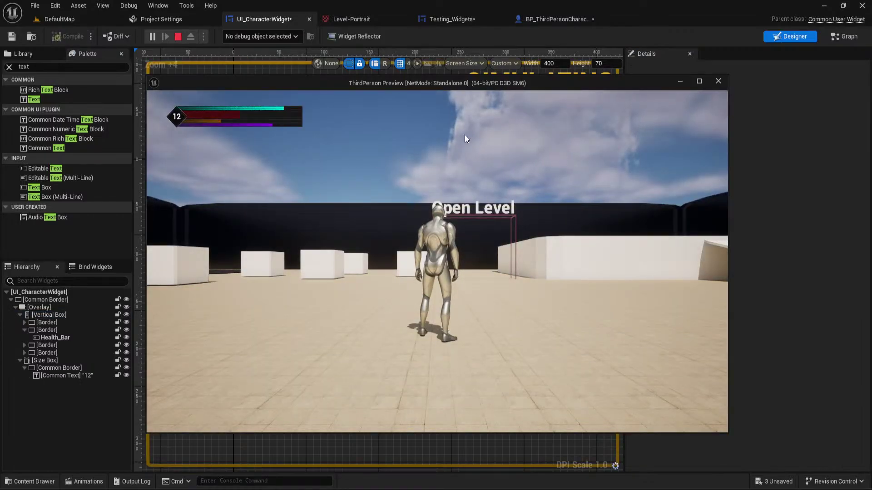
pyautogui.click(718, 81)
pyautogui.click(638, 481)
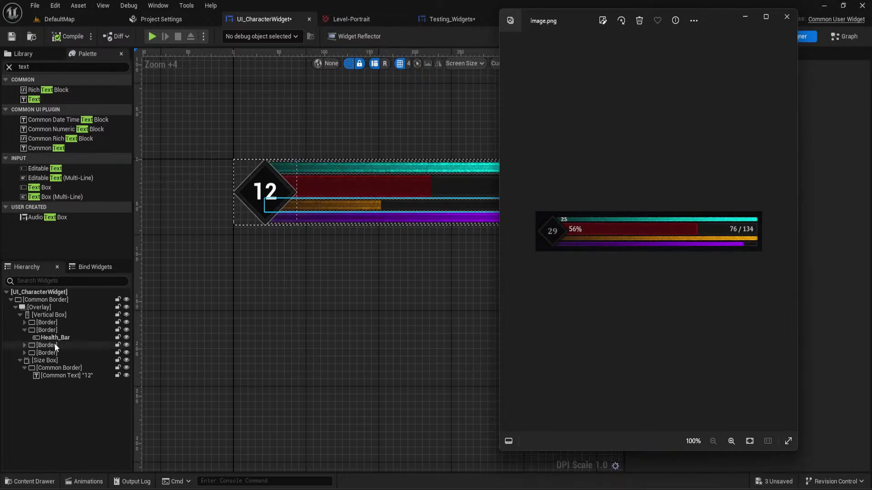
# Set the top and bottom padding of the Vertical Box holding the bars to 4
pyautogui.click(47, 315)
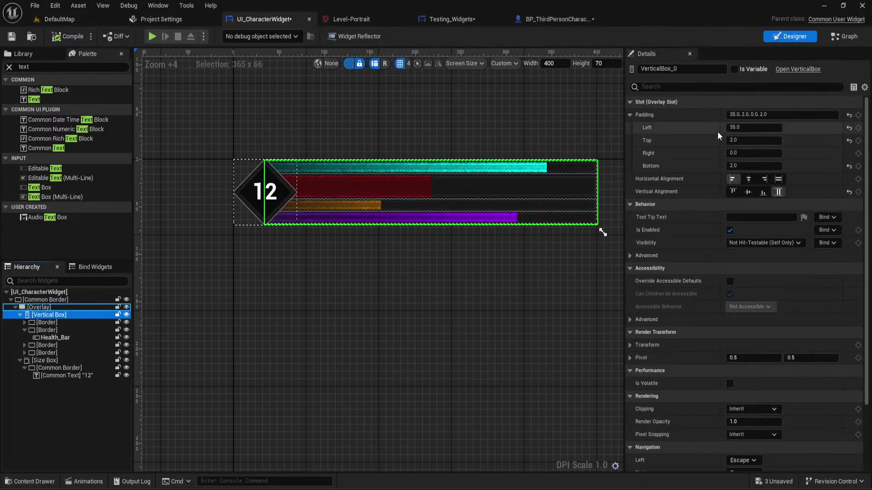
pyautogui.click(746, 140)
pyautogui.write('4')
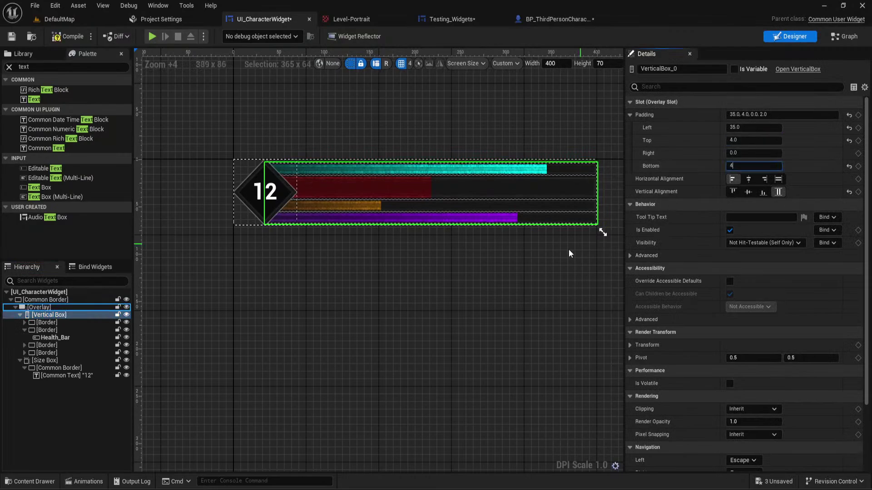
pyautogui.click(454, 294)
# Check the new bar padding in a game preview against the reference image, and close the preview
pyautogui.click(153, 37)
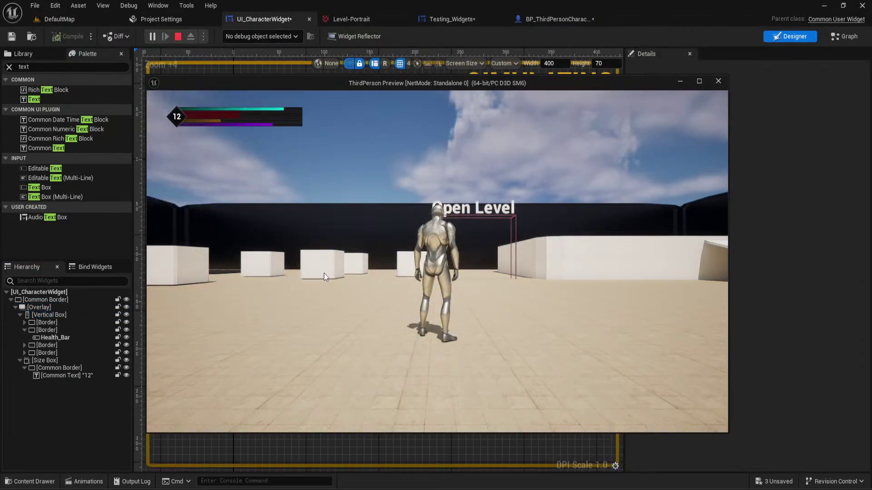
pyautogui.click(640, 488)
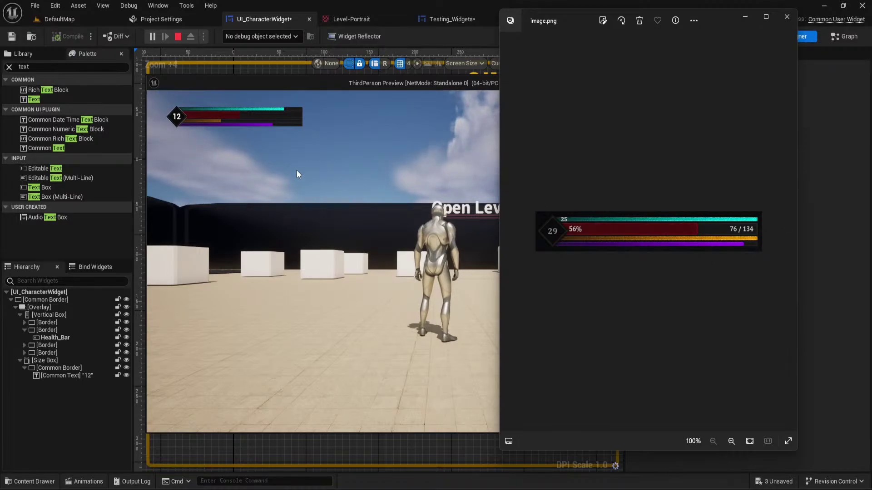
pyautogui.click(340, 88)
pyautogui.click(718, 81)
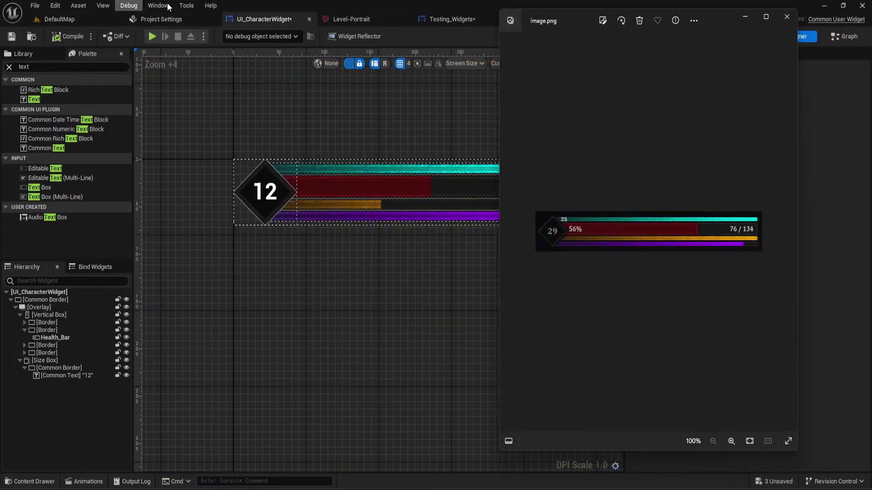
# Close the Level-Portrait texture editor
pyautogui.click(195, 18)
pyautogui.click(212, 19)
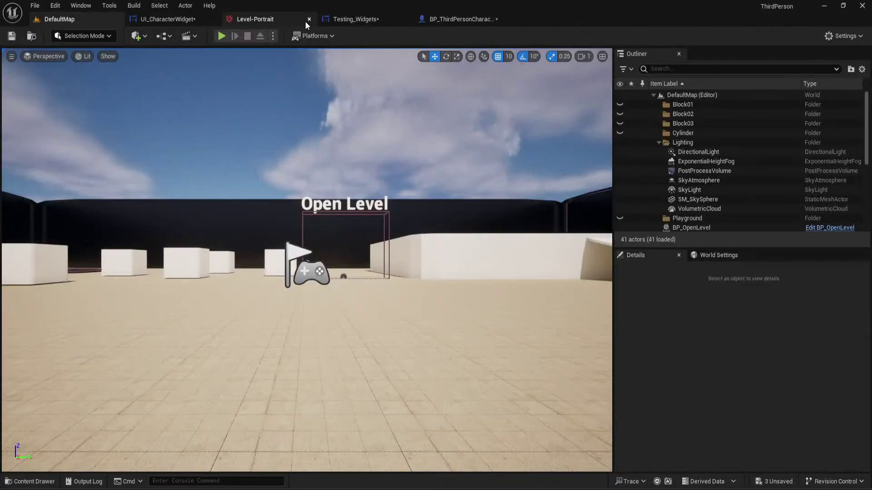
pyautogui.click(307, 20)
# Examine the character widget placed on the canvas of Testing_Widgets up close
pyautogui.click(268, 20)
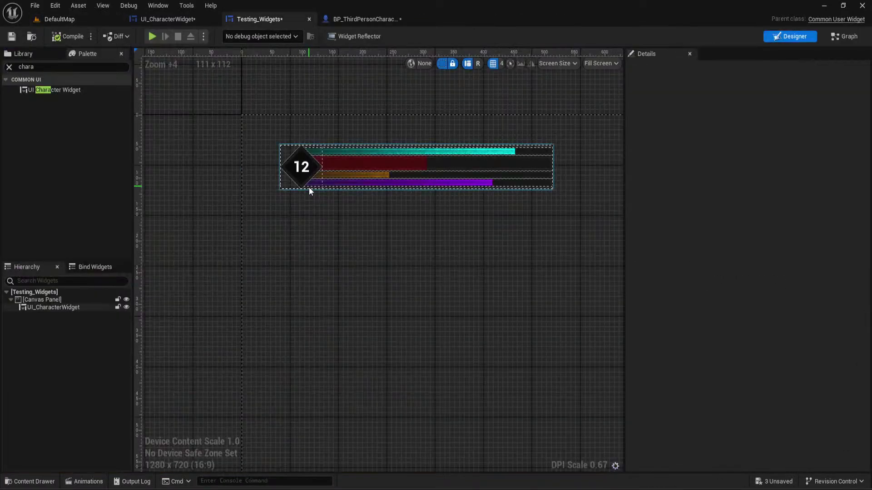
pyautogui.scroll(5, 312, 189)
pyautogui.click(365, 230)
pyautogui.moveTo(365, 234); pyautogui.dragTo(263, 249, button='right')
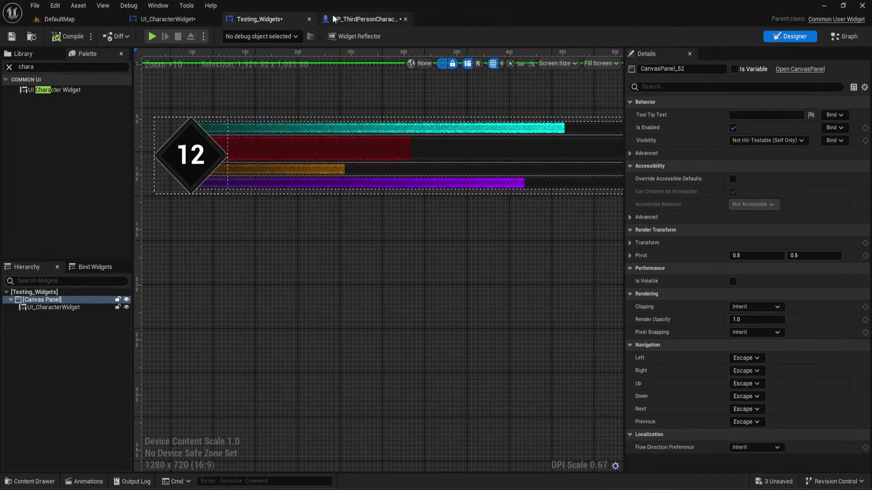
pyautogui.click(194, 158)
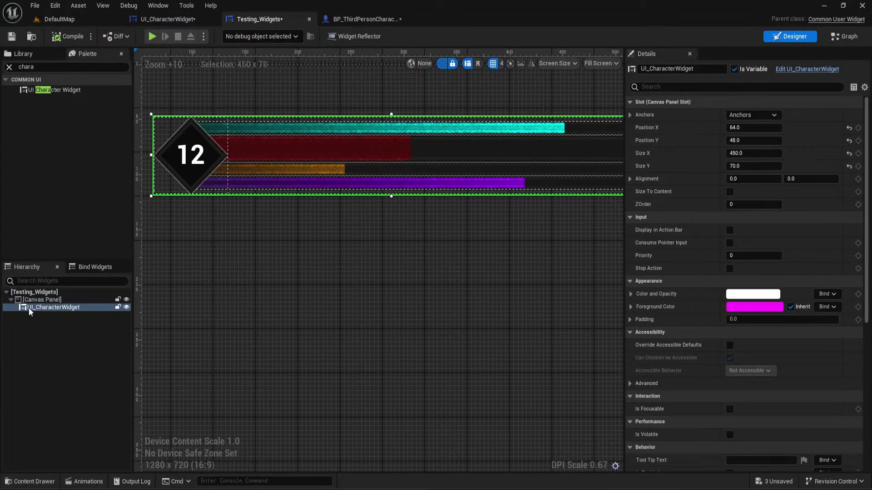
# Close the BP_ThirdPersonCharacter blueprint and return to UI_CharacterWidget
pyautogui.click(336, 20)
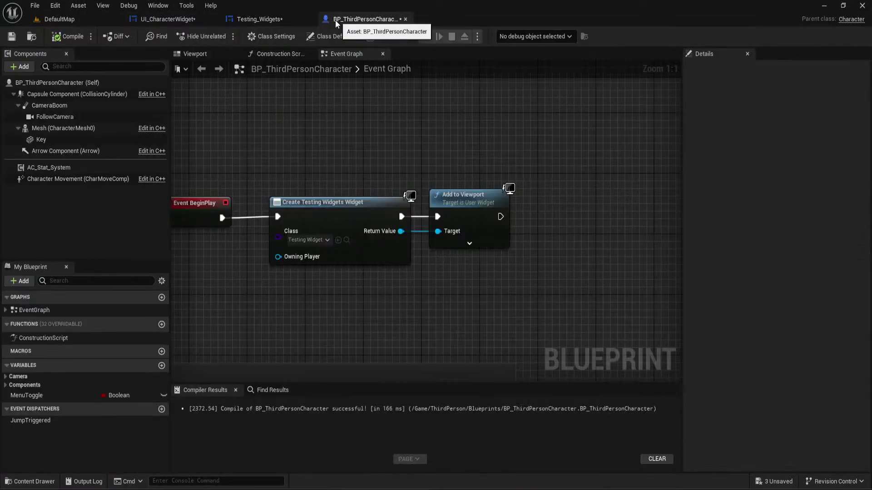
pyautogui.click(401, 19)
pyautogui.click(185, 22)
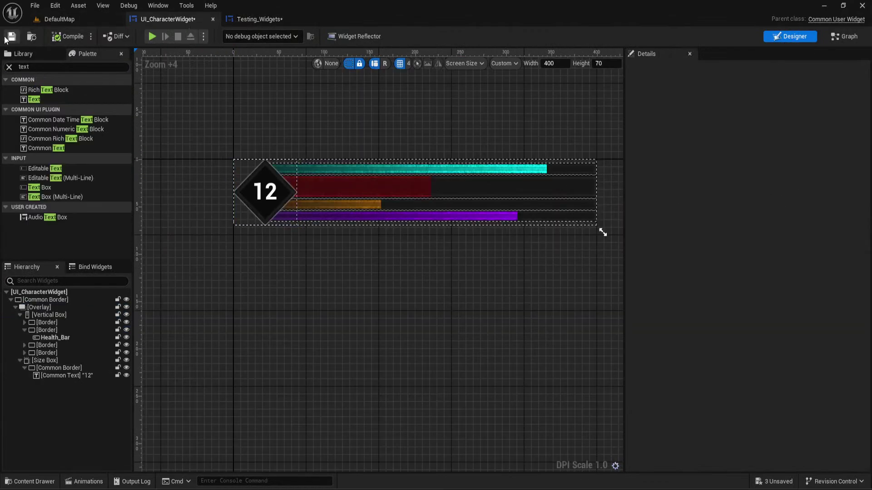
# Create a folder named Font inside the CharacterWidget content folder
pyautogui.click(31, 481)
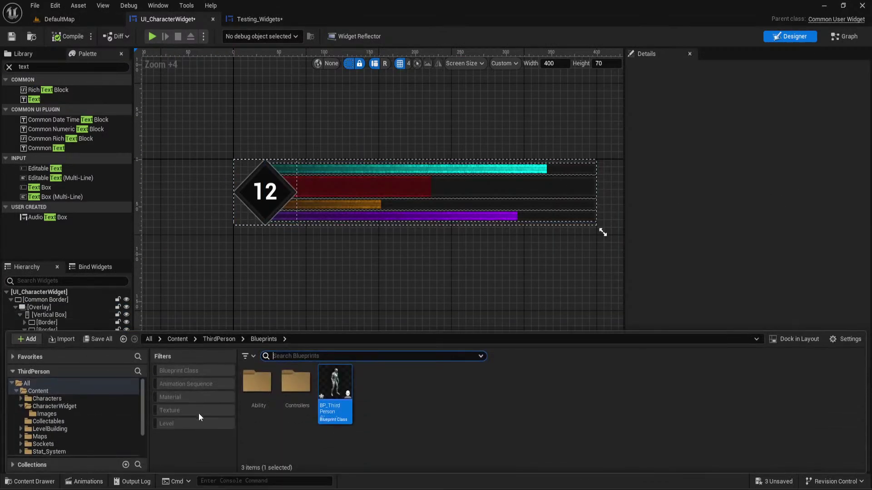
pyautogui.rightClick(383, 410)
pyautogui.click(424, 96)
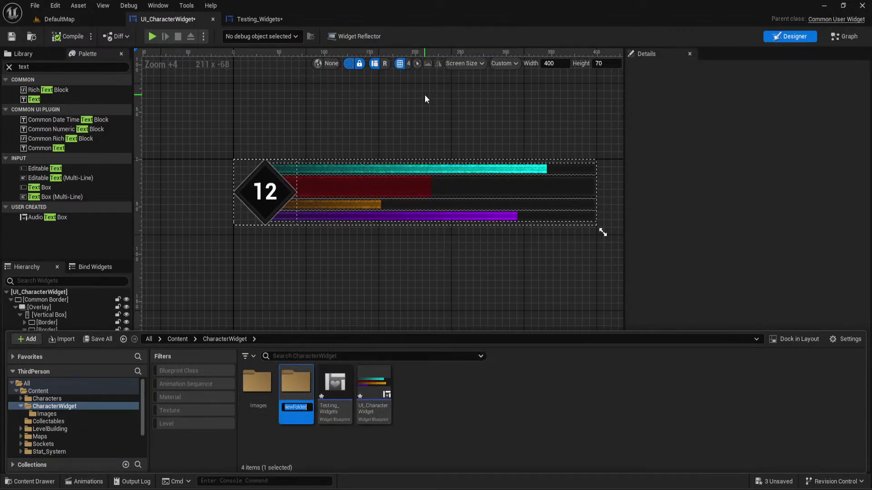
pyautogui.write('Font')
pyautogui.press('Return')
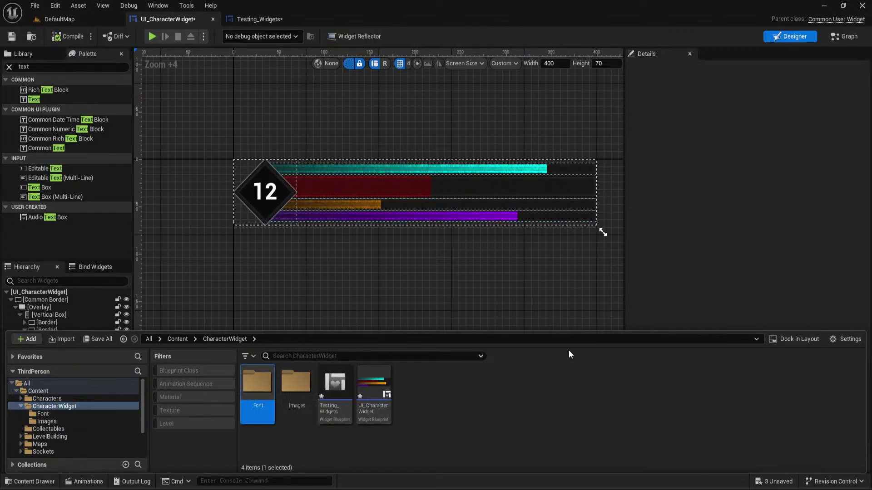
# Move the Cambria-Bold-Face, Cambria-Default and Cambria-Default-Face assets from RPG/Font into the CharacterWidget/Font folder
pyautogui.moveTo(606, 488)
pyautogui.click(690, 443)
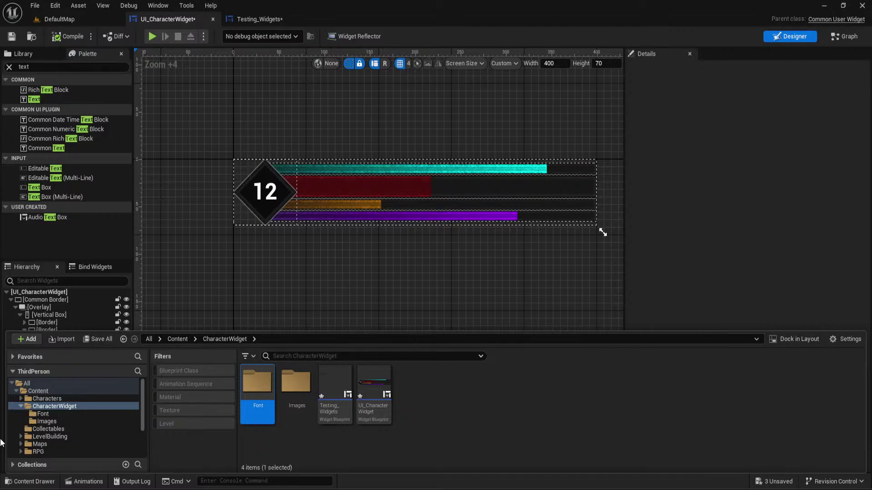
pyautogui.scroll(-1, 45, 418)
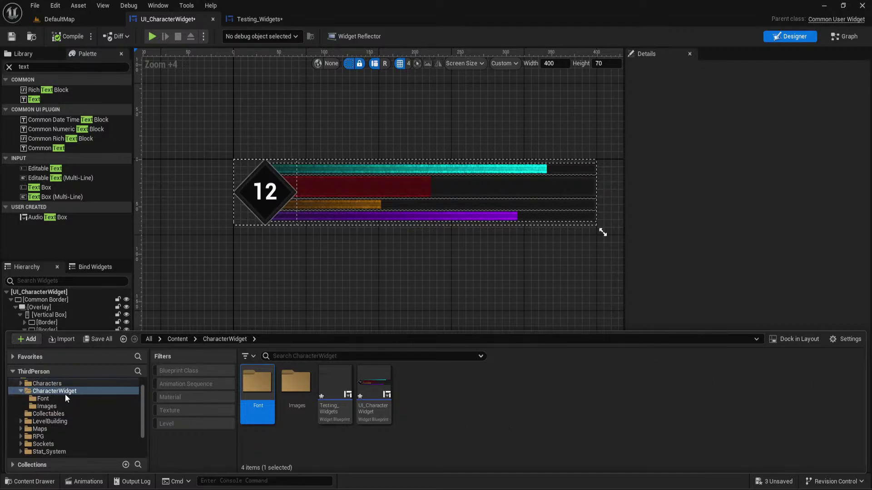
pyautogui.click(38, 437)
pyautogui.doubleClick(262, 387)
pyautogui.click(295, 384)
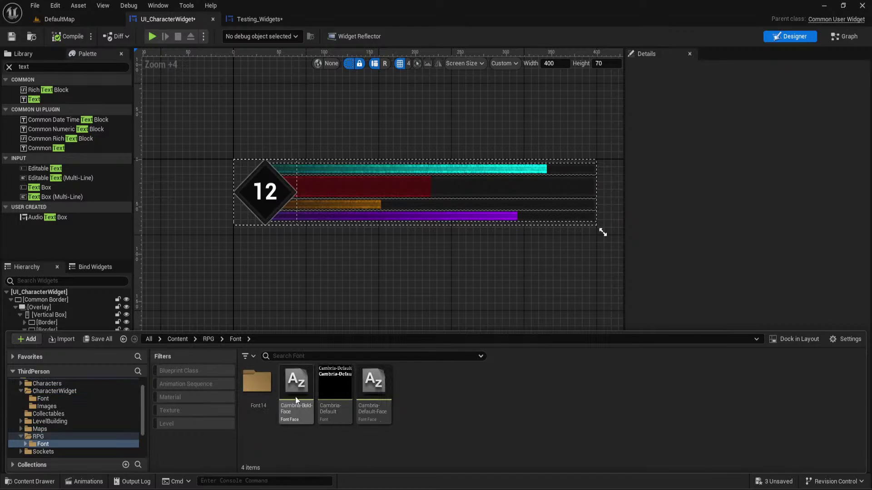
pyautogui.keyDown('shift'); pyautogui.click(374, 384); pyautogui.keyUp('shift')
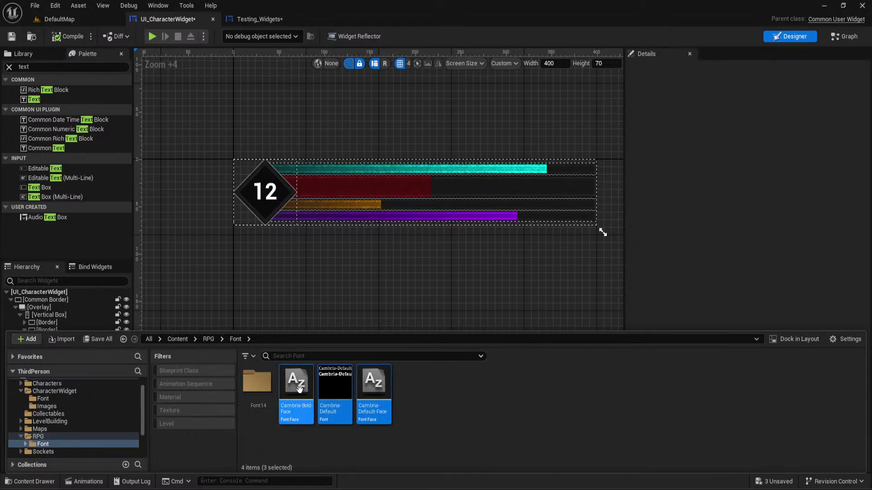
pyautogui.moveTo(335, 395); pyautogui.dragTo(43, 414)
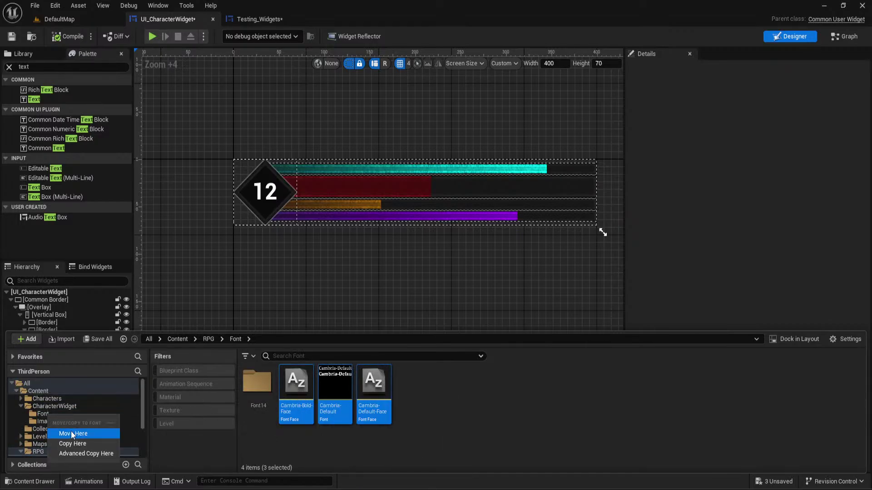
pyautogui.click(75, 440)
# Delete the RPG folder together with its remaining TXT_Gray_14 asset
pyautogui.scroll(-3, 89, 411)
pyautogui.click(50, 406)
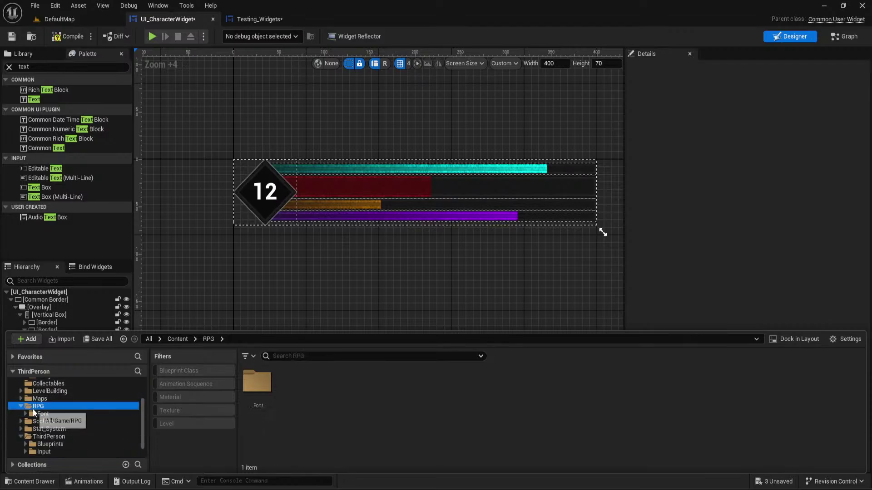
pyautogui.press('Delete')
pyautogui.click(108, 435)
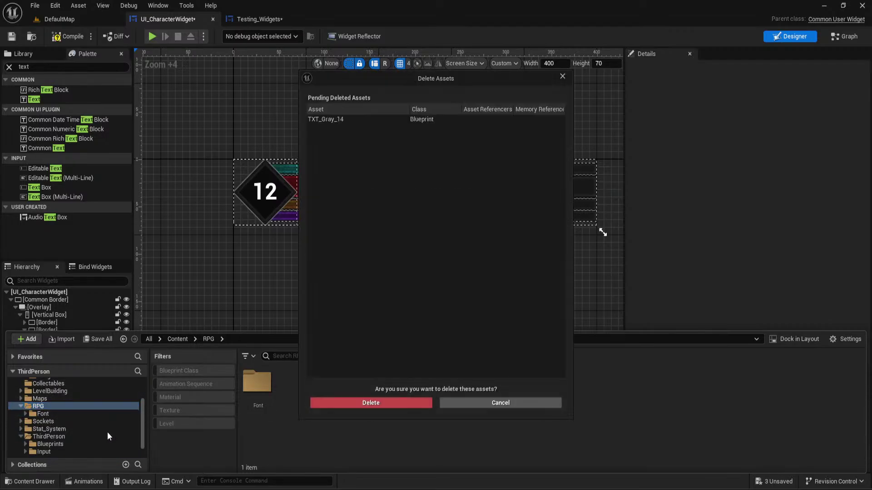
pyautogui.click(343, 403)
# Check the contents of the Font and Images folders under CharacterWidget
pyautogui.scroll(5, 78, 413)
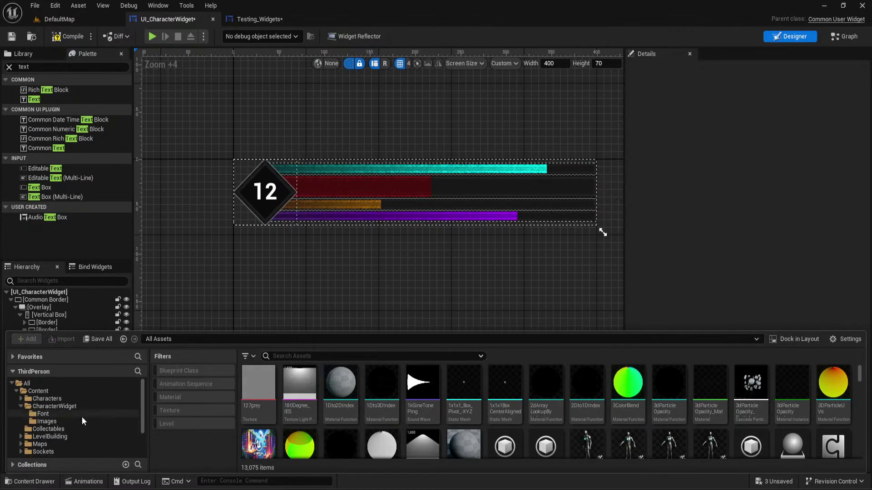
pyautogui.click(59, 414)
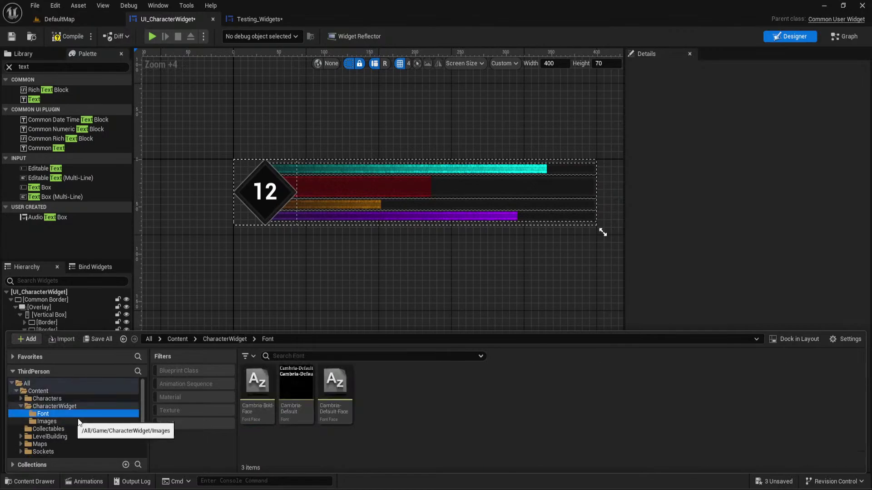
pyautogui.click(51, 421)
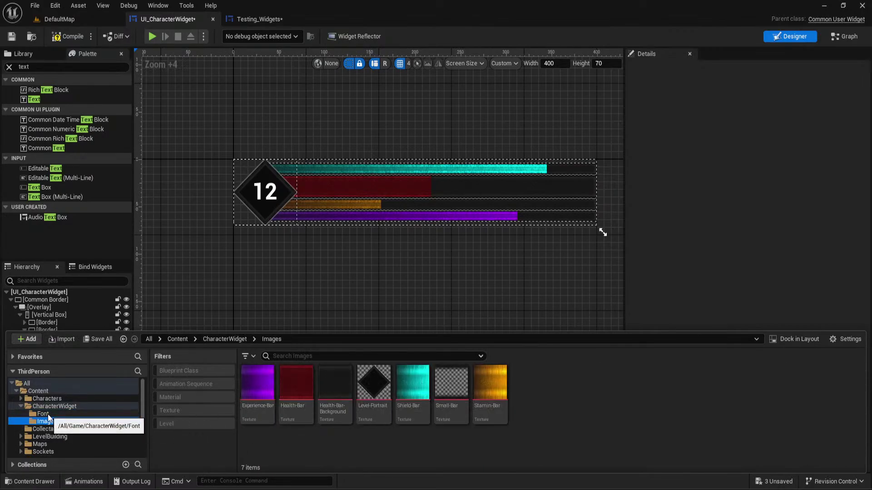
pyautogui.click(45, 414)
# Set the font family of the level number text in the diamond to Cambria-Default
pyautogui.click(265, 191)
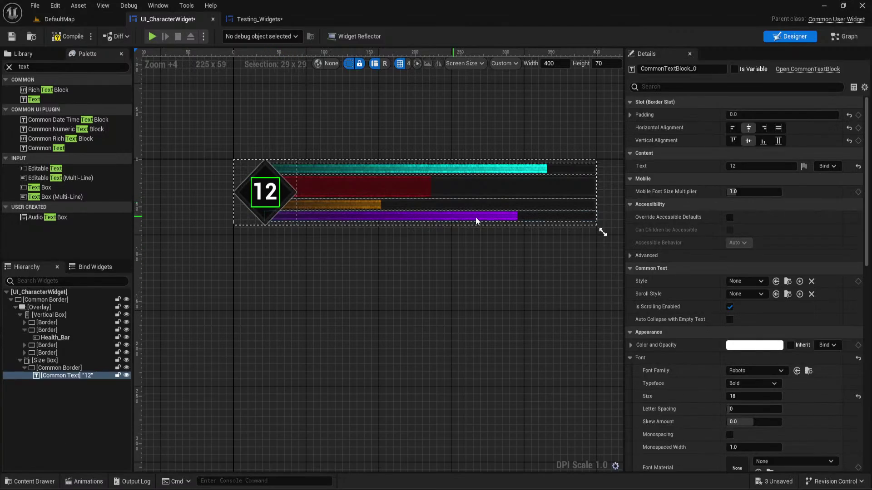
pyautogui.click(749, 281)
pyautogui.click(717, 276)
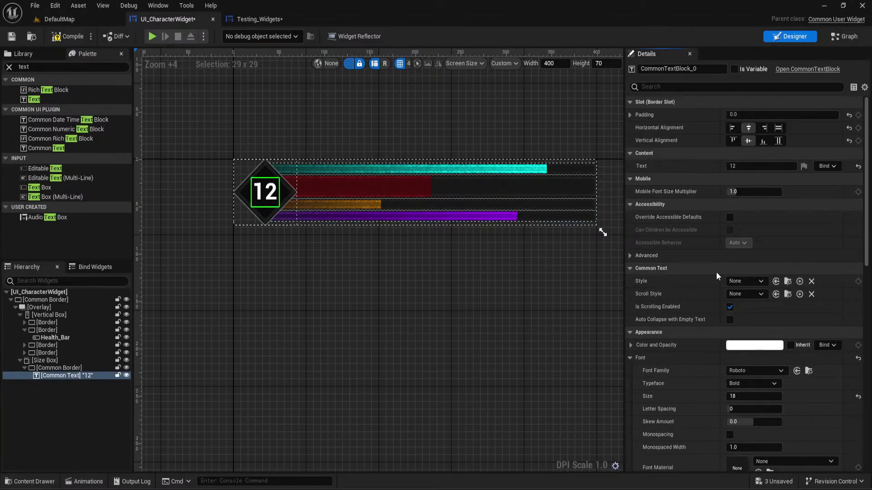
pyautogui.click(731, 371)
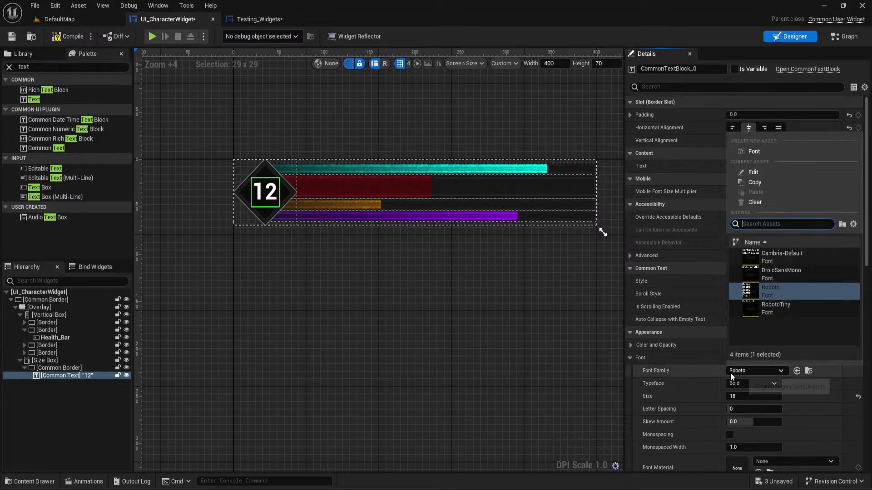
pyautogui.click(783, 252)
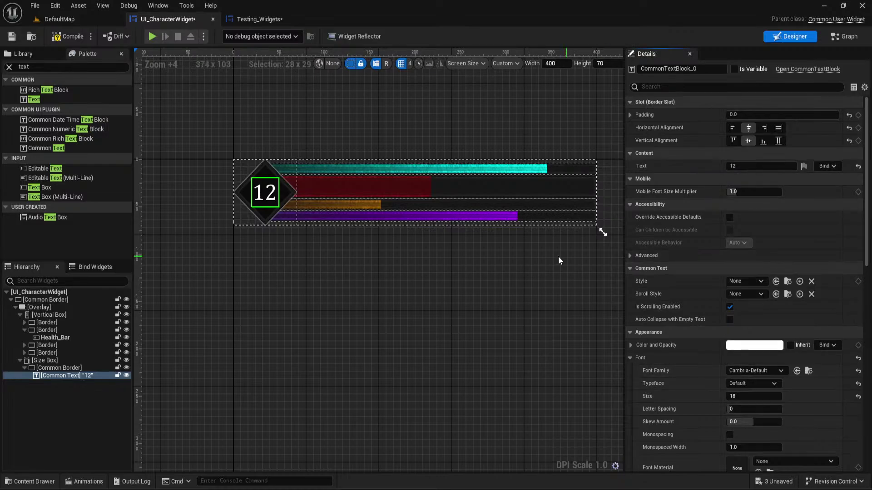
# Darken the level number's Color and Opacity from white to a mid gray
pyautogui.scroll(-3, 671, 327)
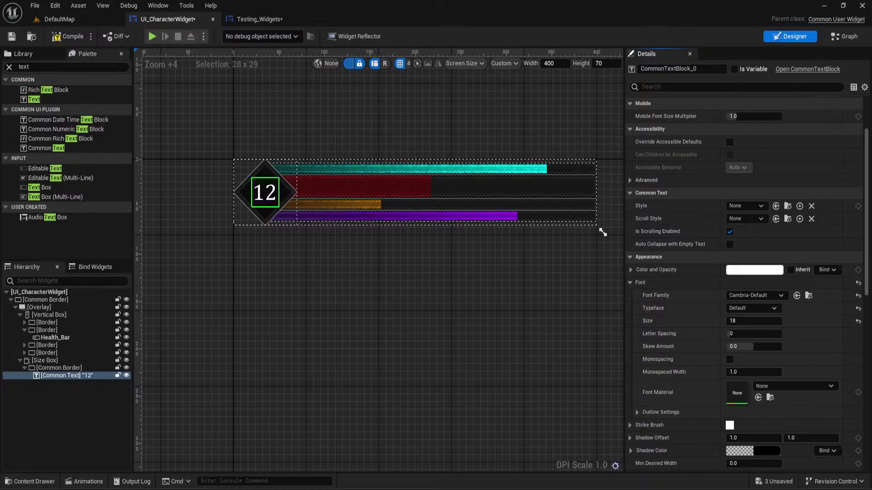
pyautogui.click(751, 269)
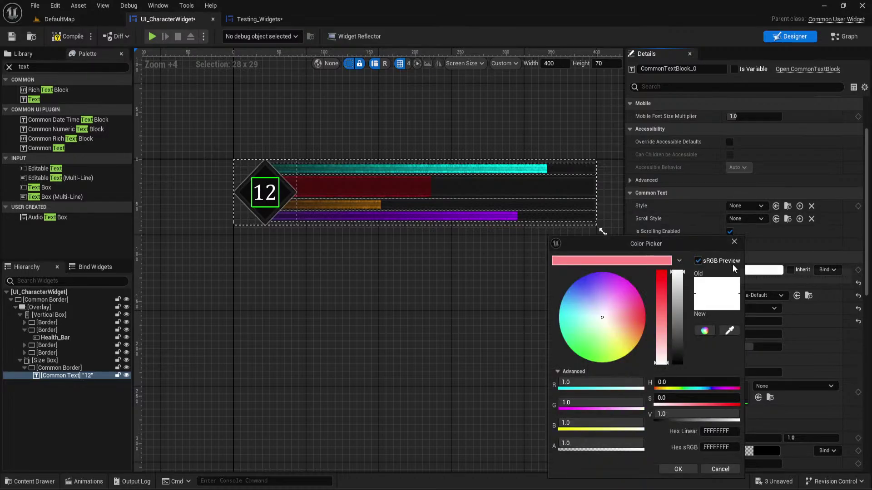
pyautogui.click(676, 345)
pyautogui.click(678, 469)
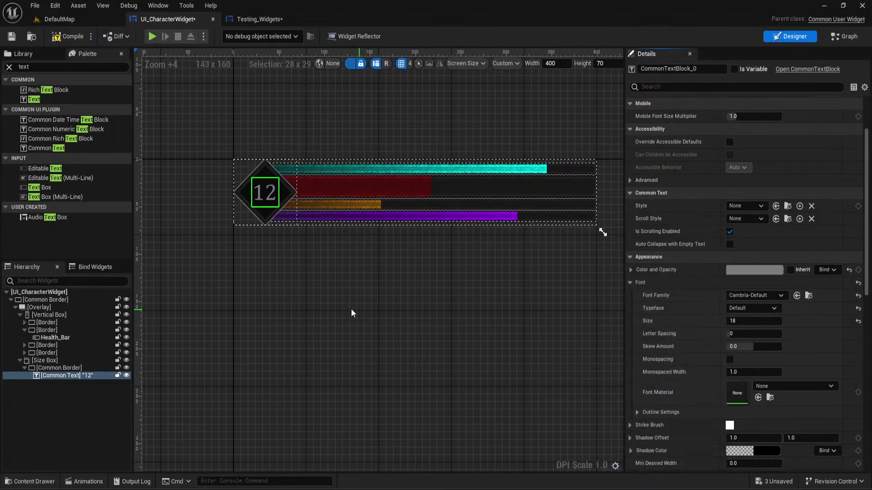
# Check the reference HUD image and change the level number text in the diamond to 29
pyautogui.click(604, 448)
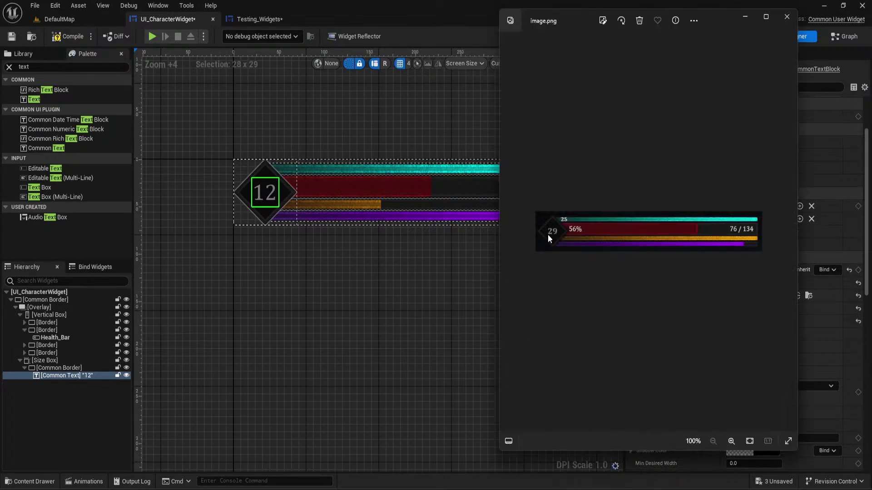
pyautogui.click(285, 272)
pyautogui.click(636, 447)
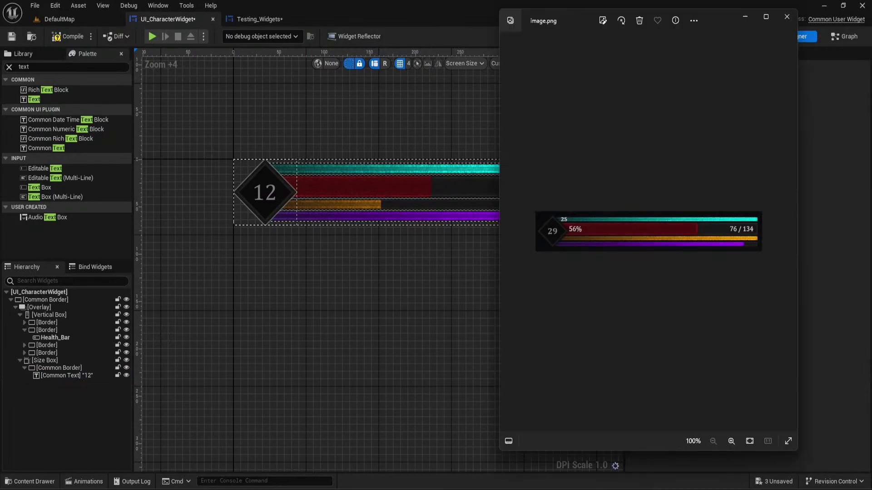
pyautogui.click(264, 192)
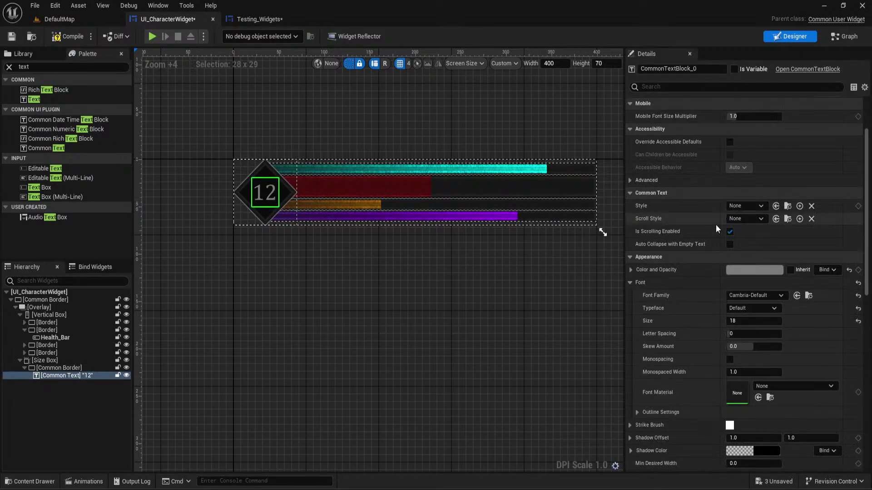
pyautogui.scroll(5, 726, 213)
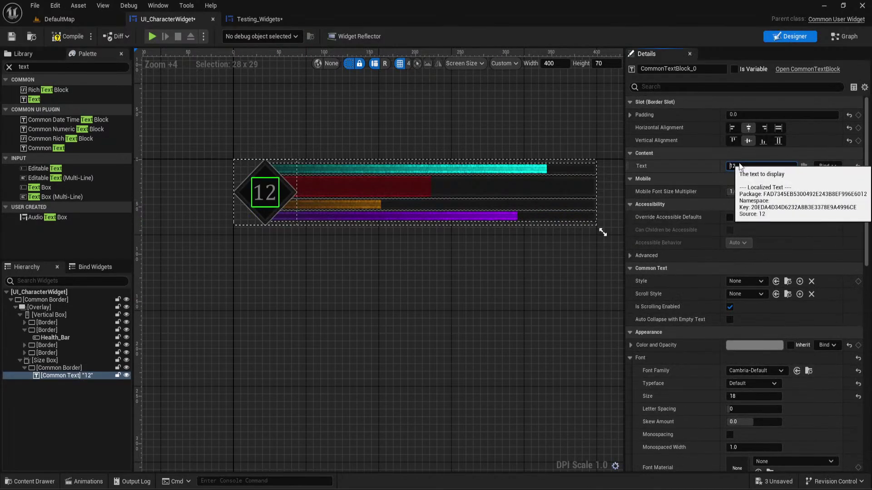
pyautogui.doubleClick(740, 166)
pyautogui.write('29')
pyautogui.press('Return')
pyautogui.click(396, 277)
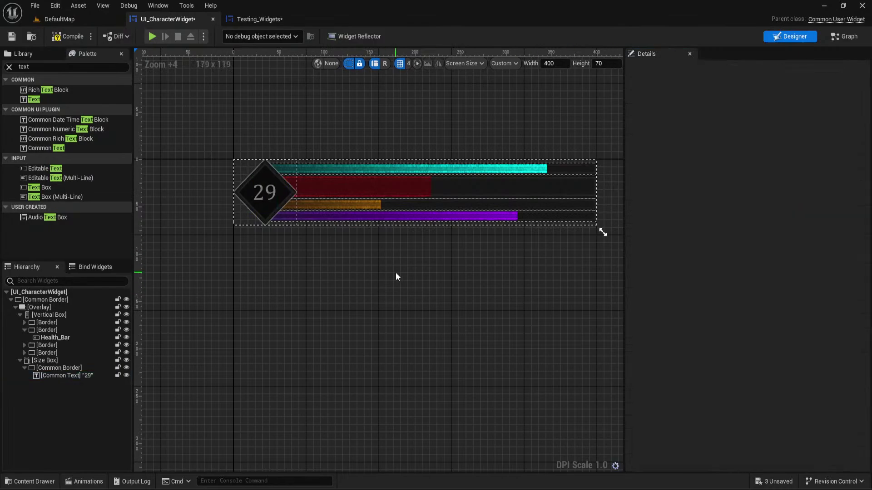
# Set the level number's font size to 16 and compare it with the reference image
pyautogui.hotkey('alt', 'Tab')
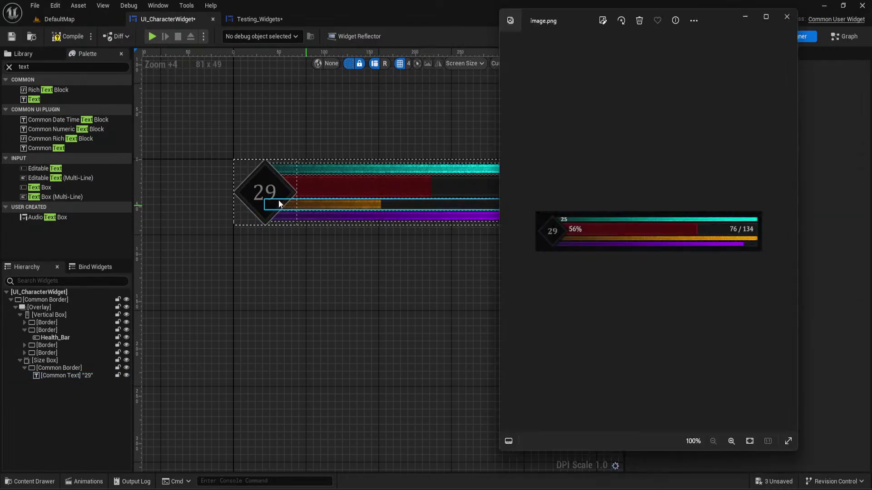
pyautogui.click(279, 203)
pyautogui.scroll(-3, 743, 258)
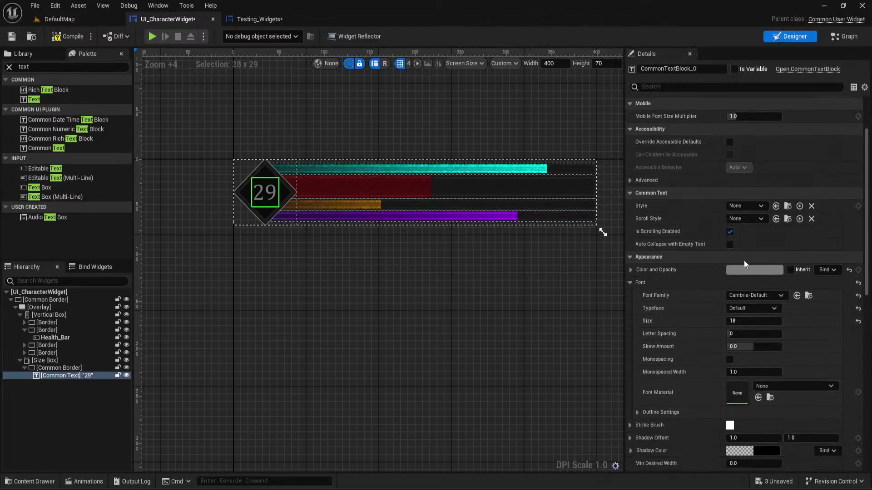
pyautogui.click(739, 321)
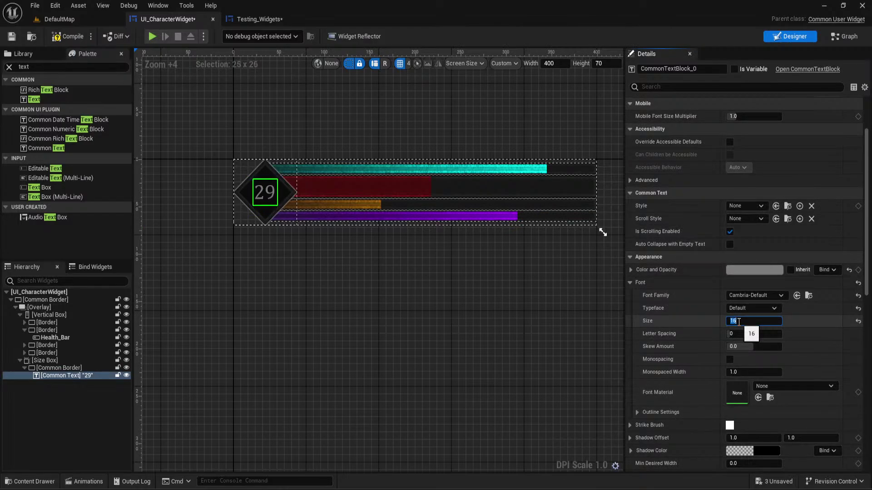
pyautogui.click(370, 307)
pyautogui.hotkey('alt', 'Tab')
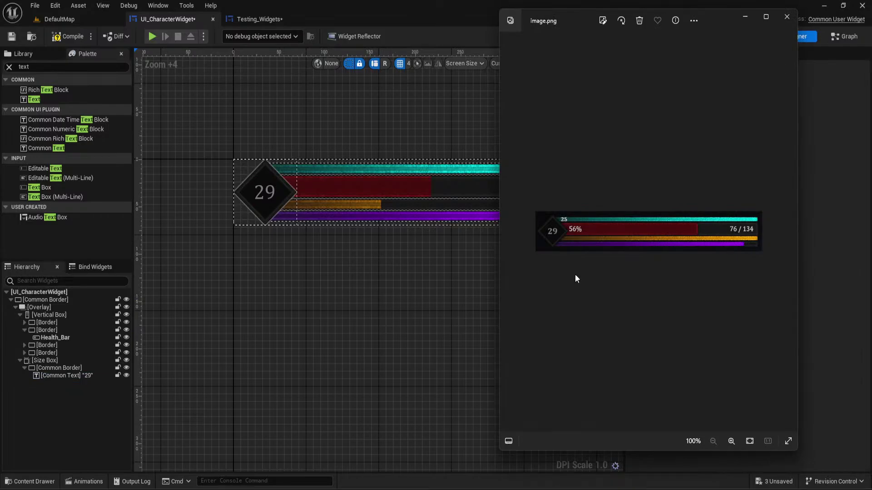
pyautogui.click(399, 258)
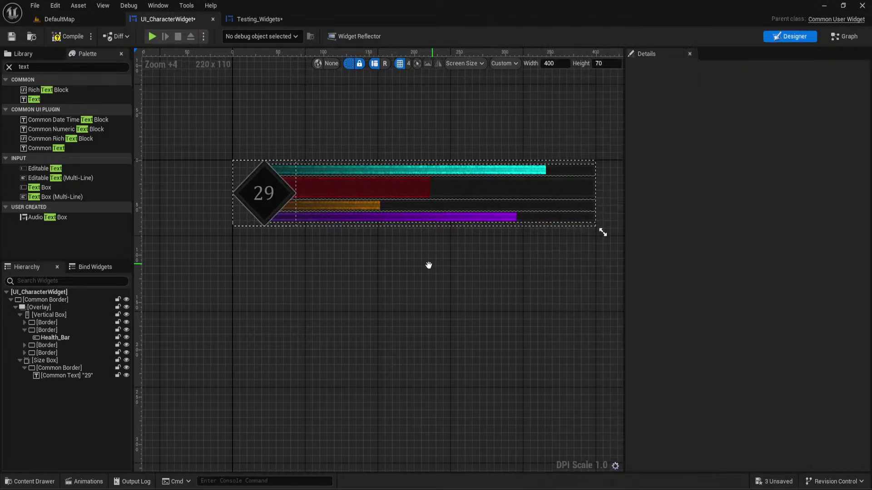
# Select the shield, health, stamina and experience bars in turn to reveal them in the hierarchy, and compile UI_CharacterWidget
pyautogui.click(277, 195)
pyautogui.click(341, 195)
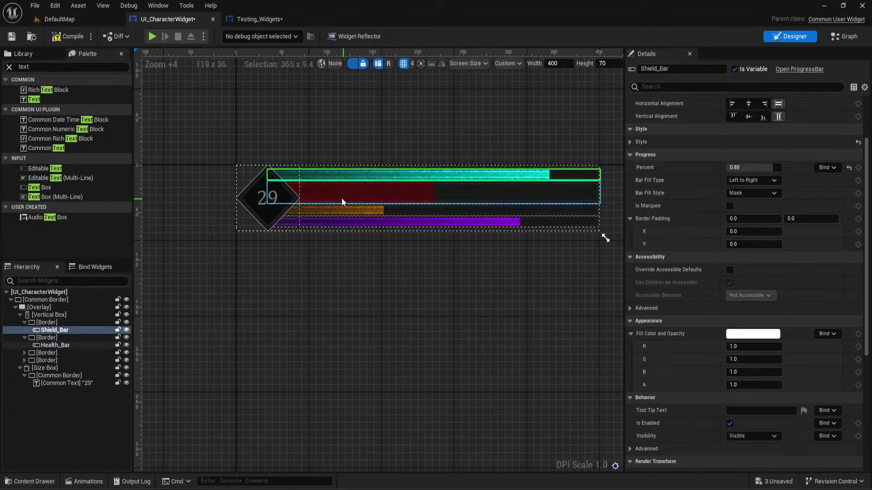
pyautogui.click(336, 213)
pyautogui.click(337, 220)
pyautogui.click(336, 282)
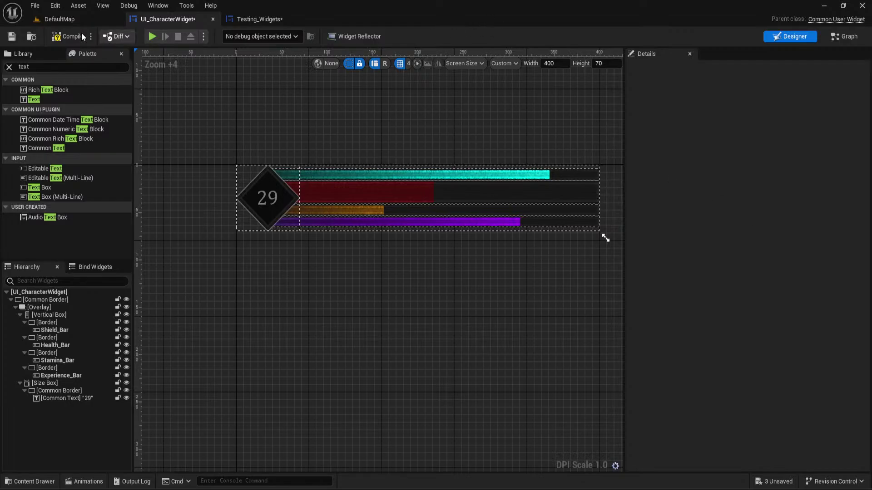
pyautogui.click(68, 37)
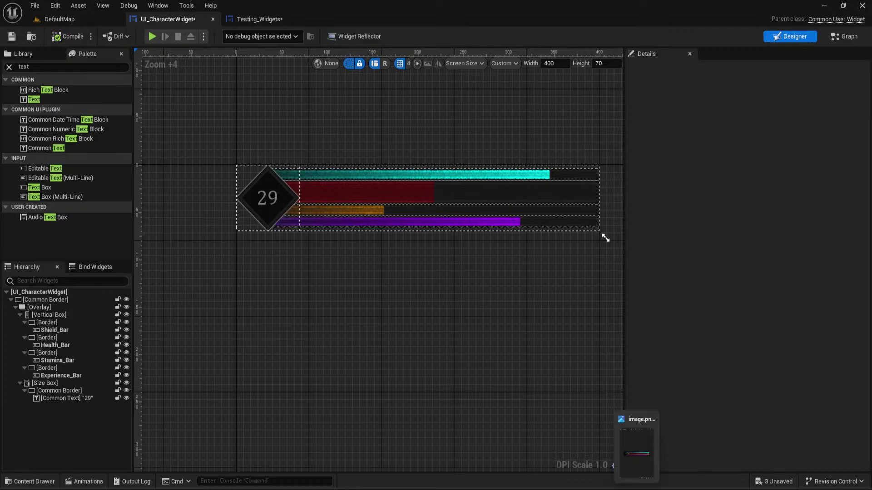
# Examine the level diamond and the number texts over the bars in the reference image up close
pyautogui.click(636, 436)
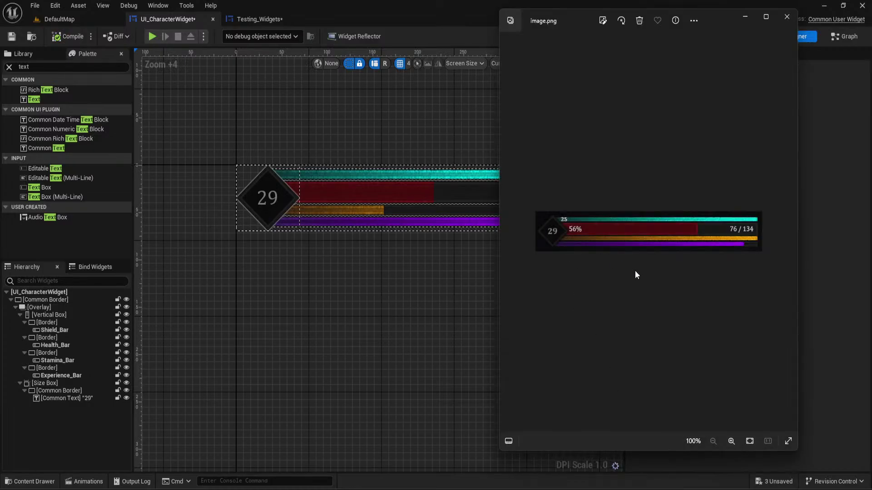
pyautogui.scroll(3, 541, 226)
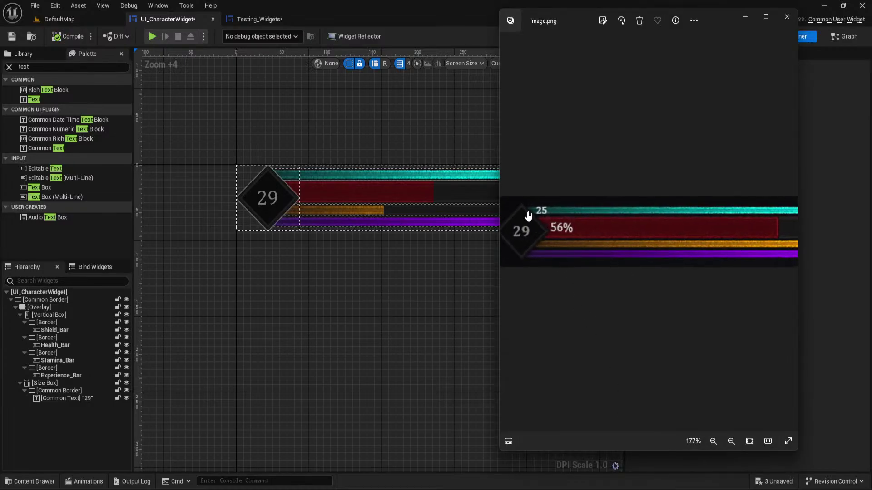
pyautogui.moveTo(529, 171); pyautogui.dragTo(653, 184)
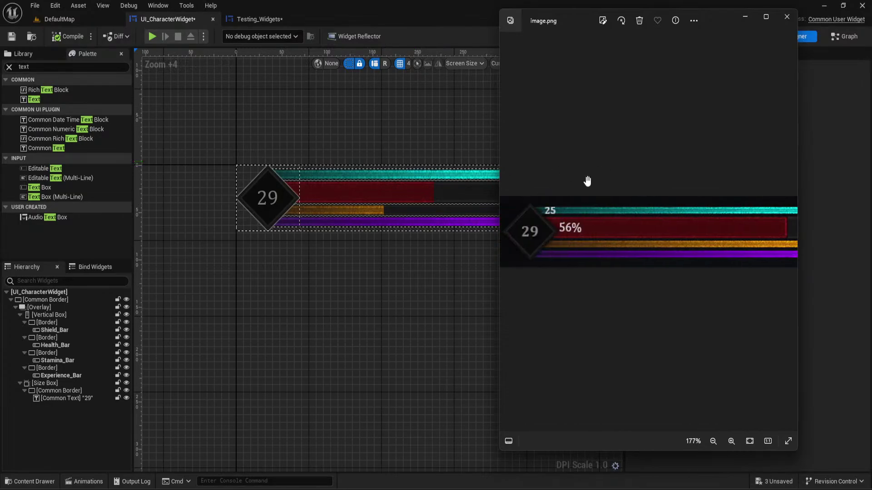
# Play DefaultMap to check how the character widget looks in game, and stop the session
pyautogui.click(57, 19)
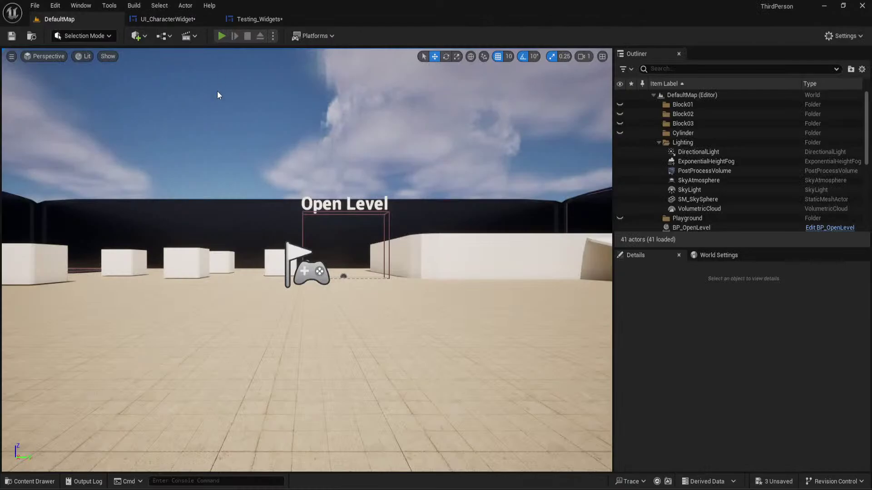
pyautogui.hotkey('alt', 'p')
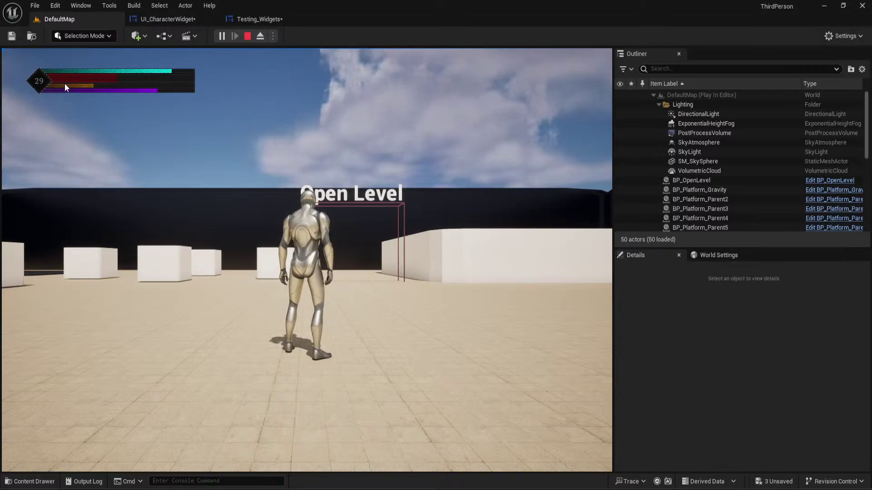
pyautogui.press('Escape')
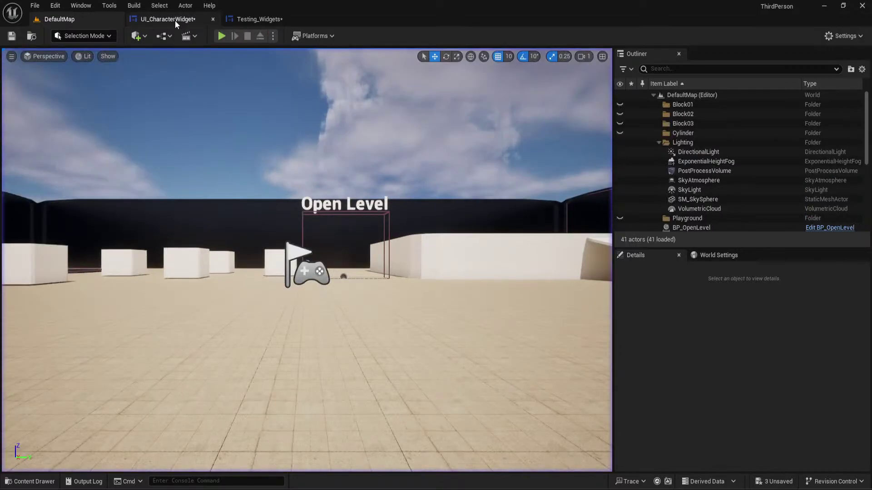
# Set the custom preview width of UI_CharacterWidget to 300
pyautogui.click(175, 20)
pyautogui.click(553, 63)
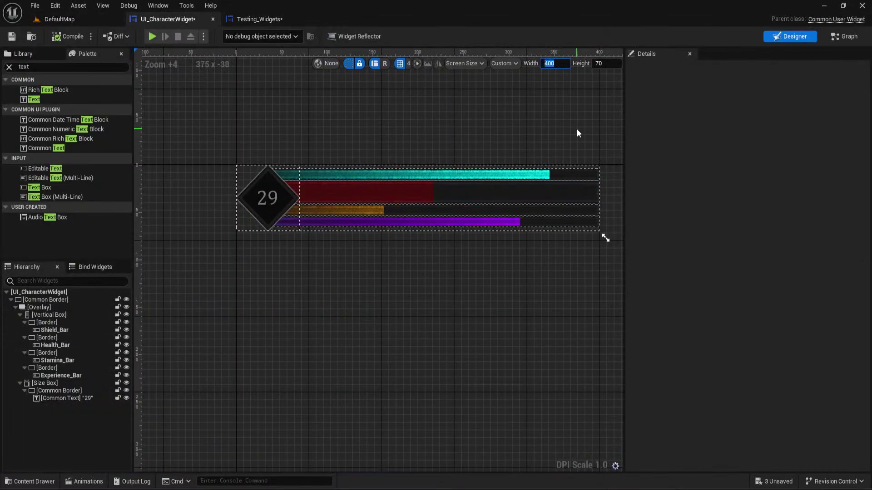
pyautogui.write('300')
pyautogui.press('Return')
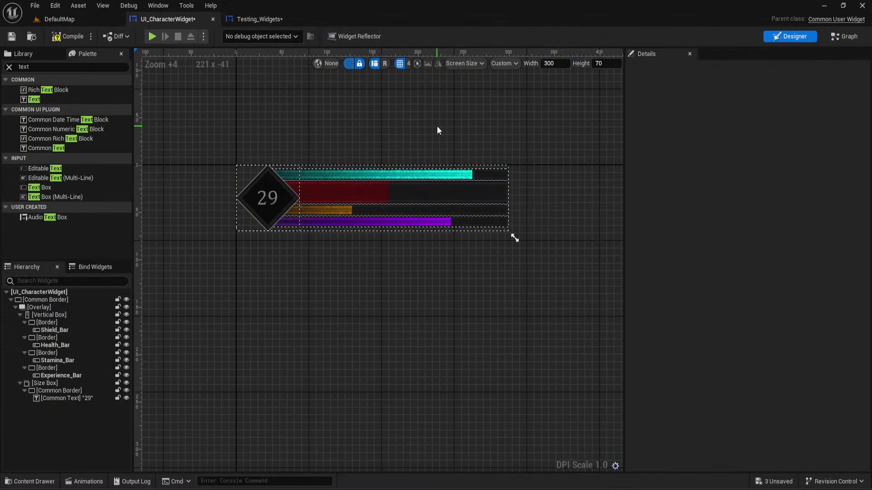
# Set Size X of the UI_CharacterWidget instance in Testing_Widgets to 300
pyautogui.click(259, 19)
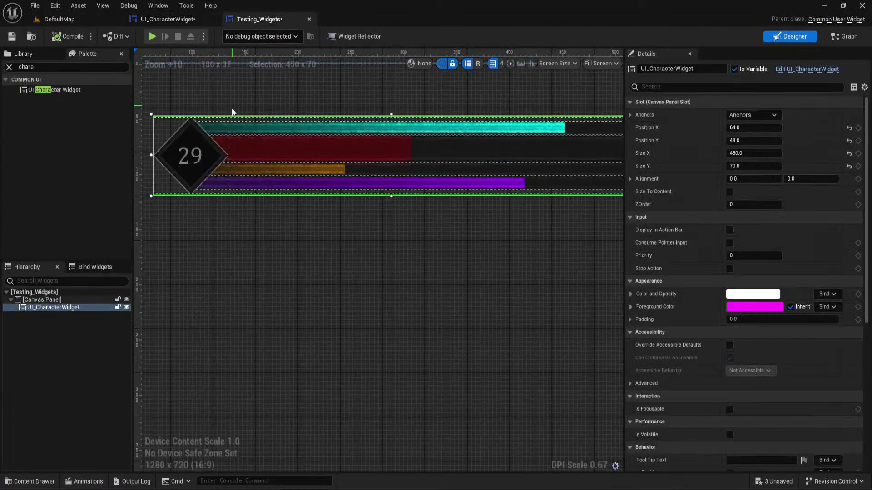
pyautogui.scroll(-4, 254, 113)
pyautogui.click(754, 153)
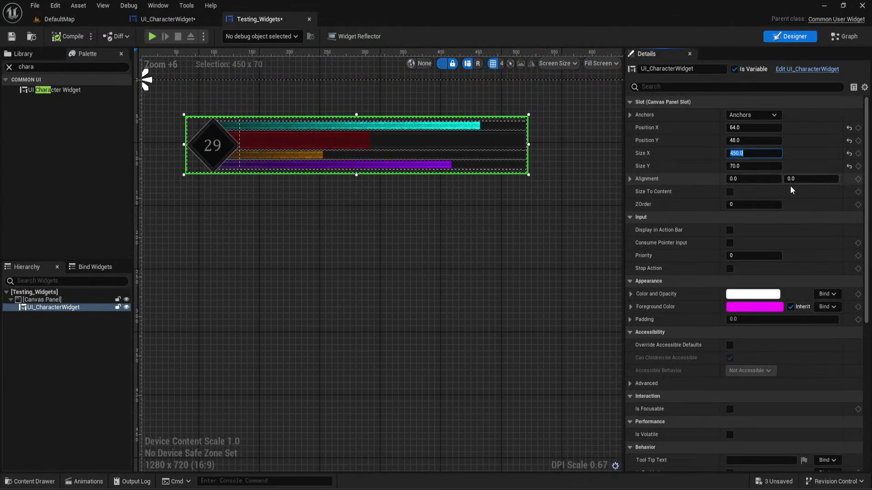
pyautogui.write('300')
pyautogui.press('Return')
pyautogui.click(440, 99)
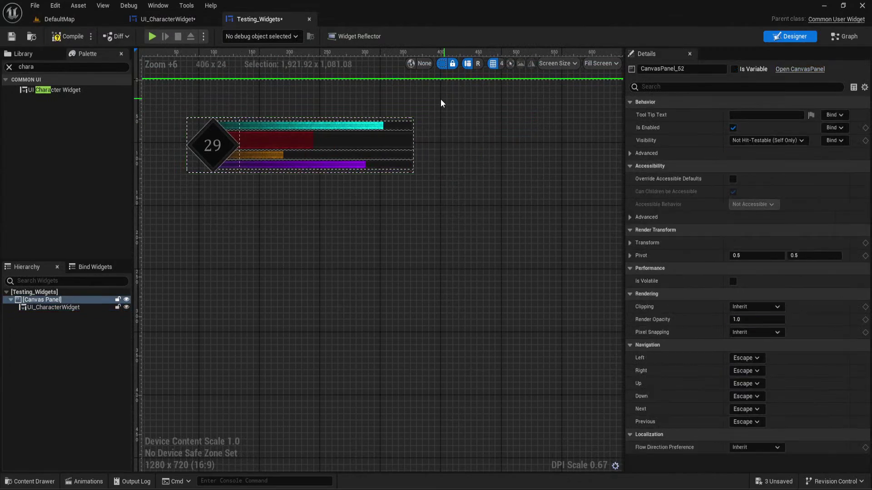
# Play DefaultMap again to check the narrower character widget in game, and stop the session
pyautogui.click(56, 21)
pyautogui.click(221, 37)
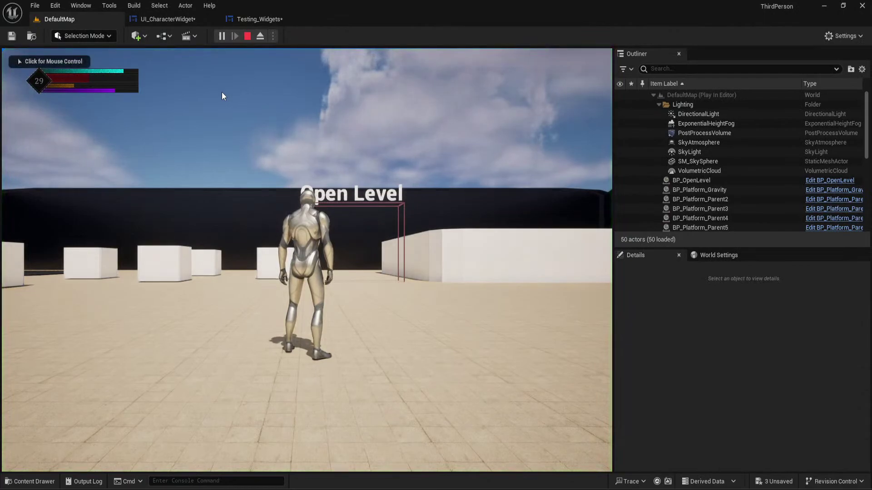
pyautogui.press('Escape')
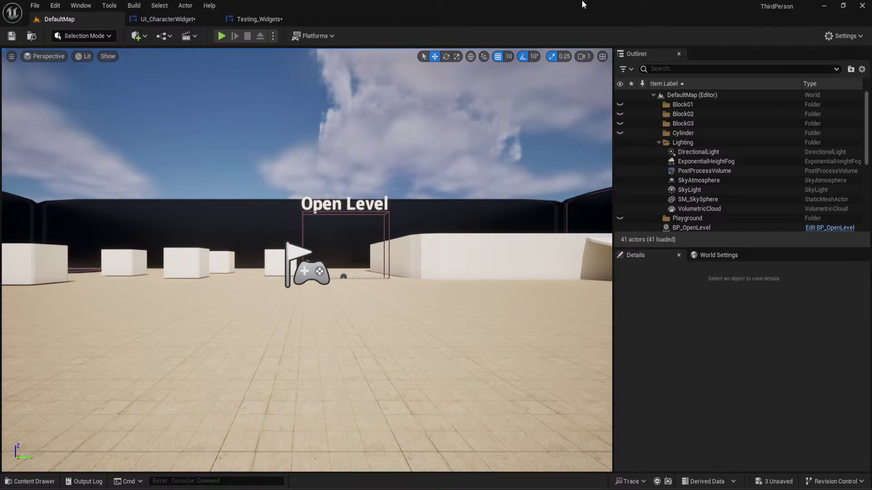
# Collapse the Vertical Box and Size Box in the UI_CharacterWidget hierarchy and select the root Common Border
pyautogui.click(188, 18)
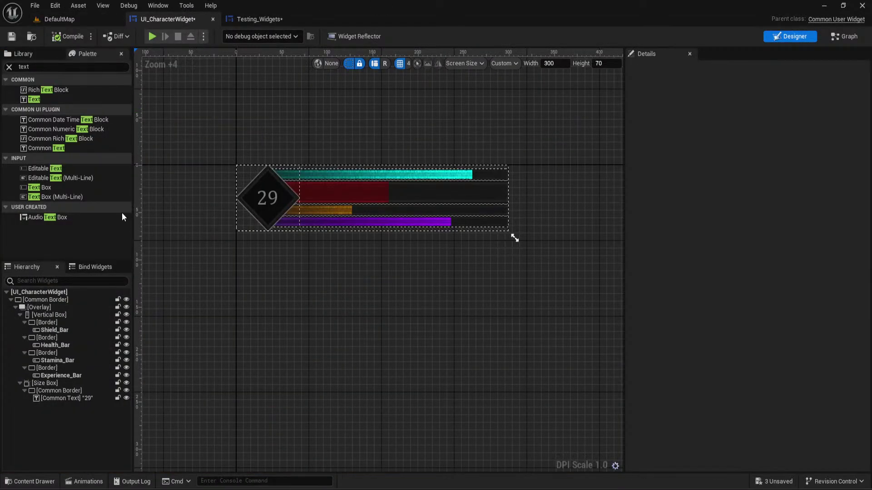
pyautogui.click(56, 308)
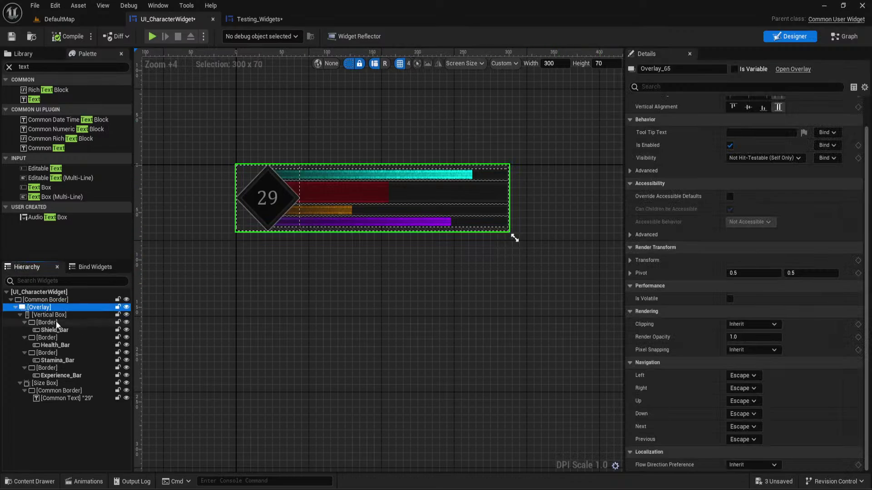
pyautogui.click(20, 314)
pyautogui.click(20, 323)
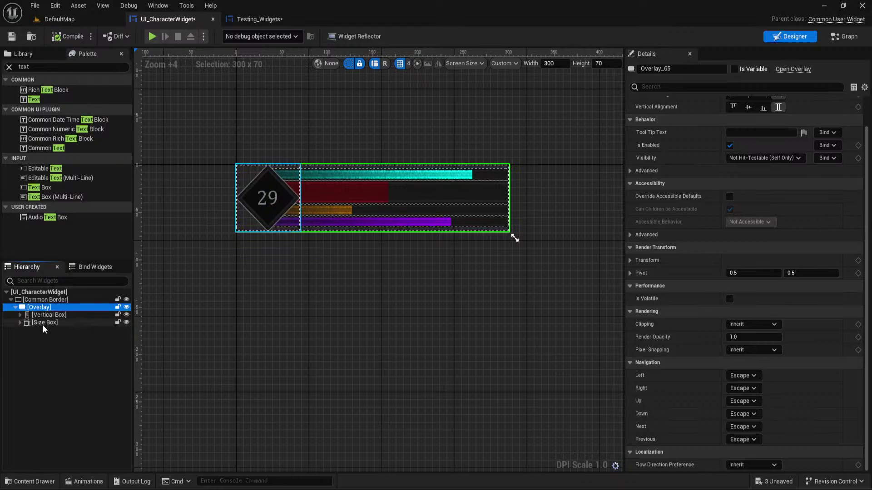
pyautogui.click(46, 300)
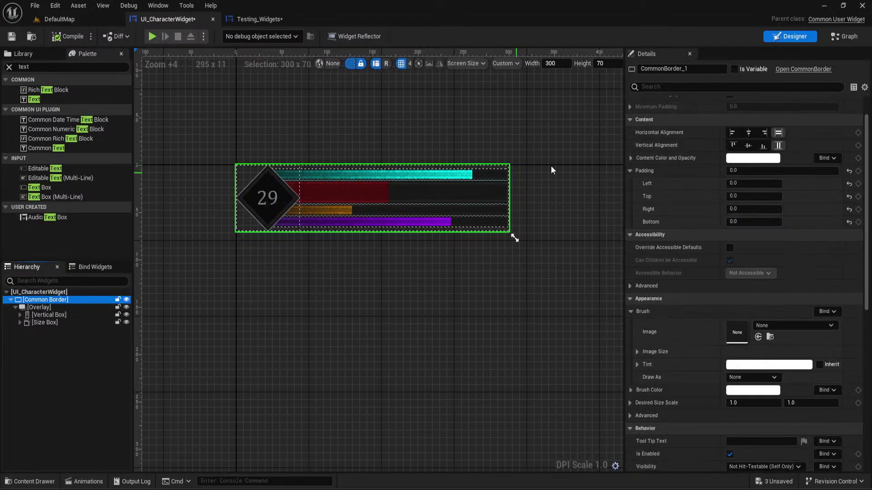
pyautogui.click(753, 158)
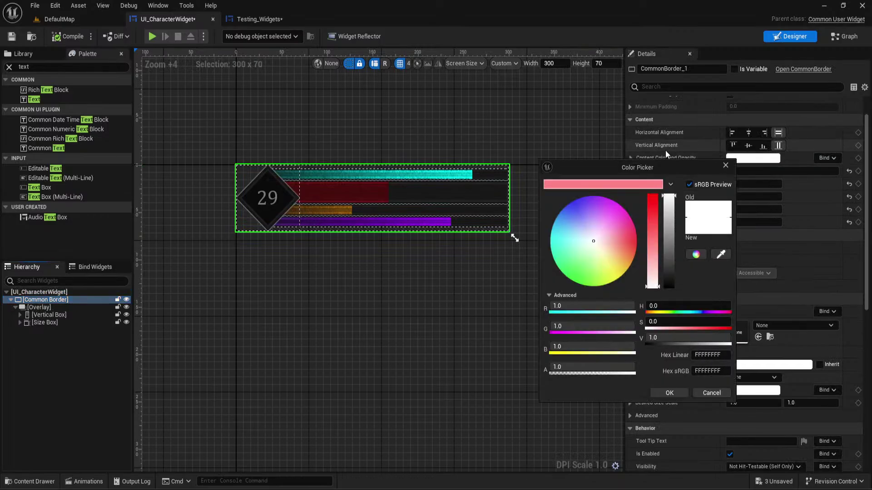
pyautogui.moveTo(668, 198); pyautogui.dragTo(696, 151)
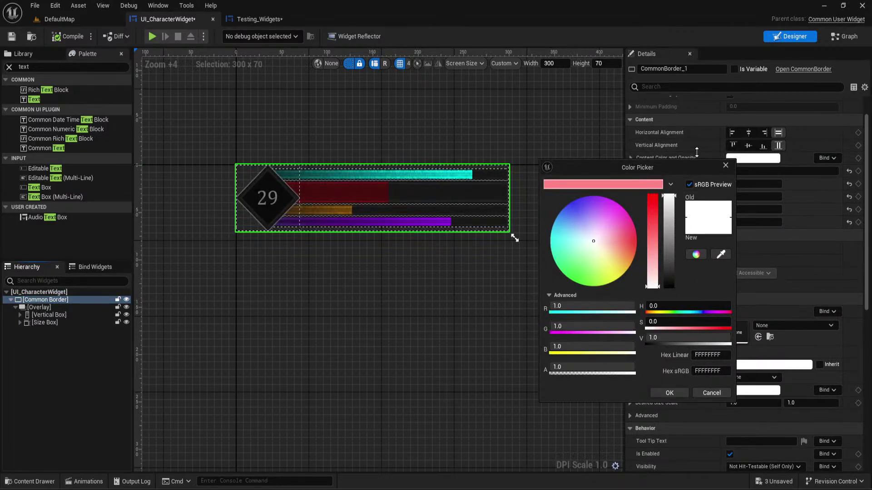
pyautogui.click(700, 391)
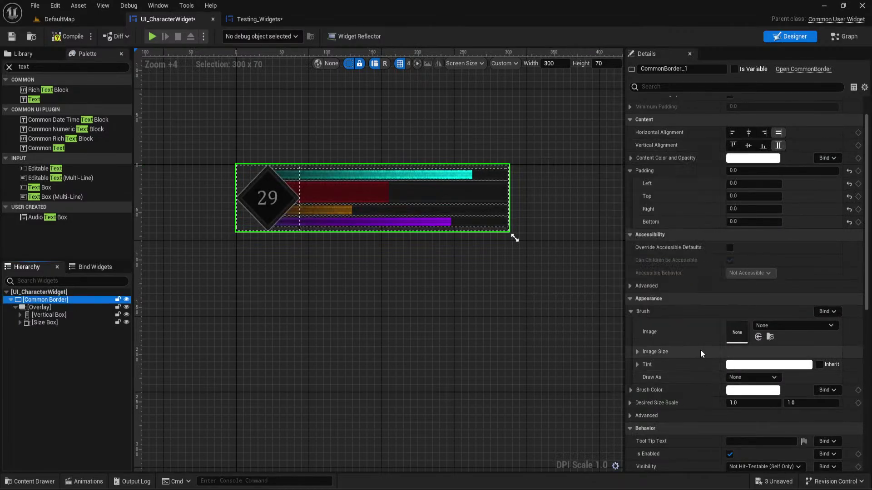
# Set the root Common Border's brush colour to black and its brush Draw As option to Image
pyautogui.click(732, 391)
pyautogui.moveTo(661, 327); pyautogui.dragTo(661, 363)
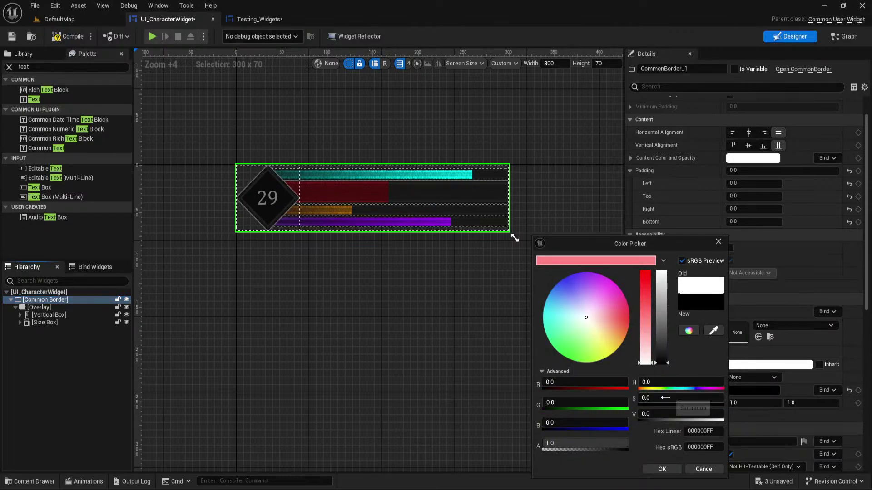
pyautogui.click(675, 468)
pyautogui.click(739, 378)
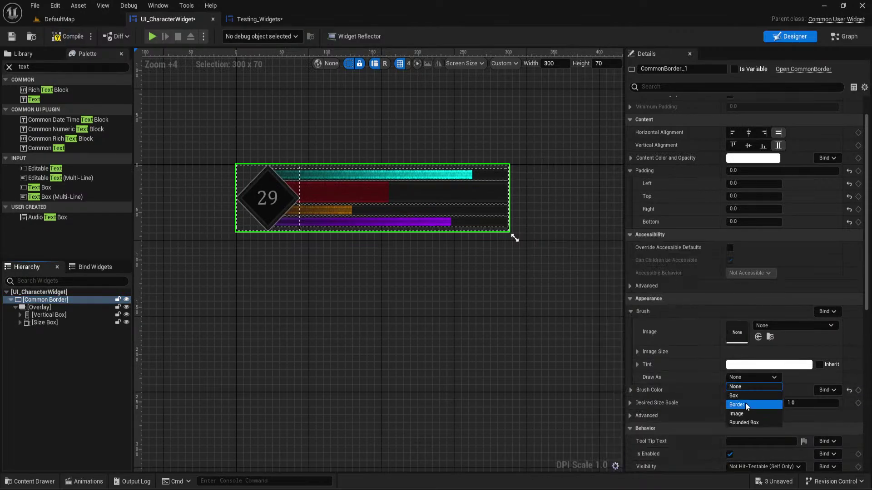
pyautogui.click(747, 413)
pyautogui.click(417, 318)
pyautogui.scroll(1, 417, 317)
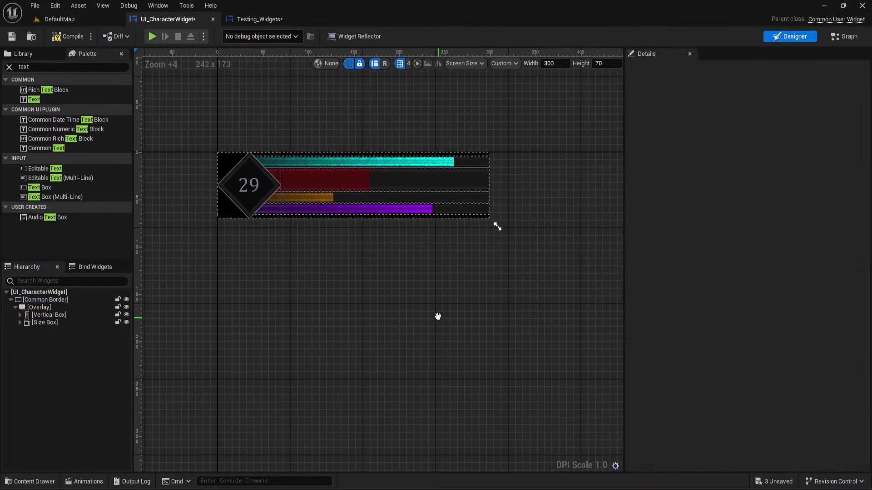
# Add uniform padding to the Overlay's border slot so the black background frames the widget content
pyautogui.click(45, 300)
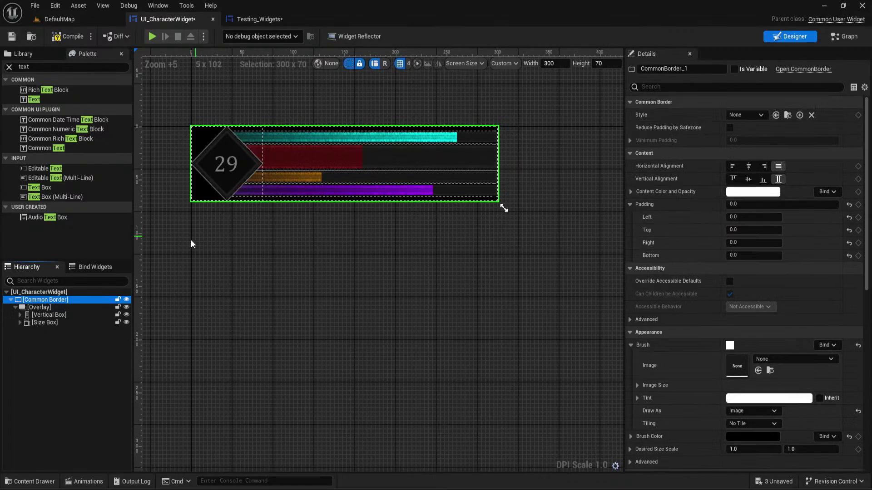
pyautogui.click(45, 307)
pyautogui.click(746, 115)
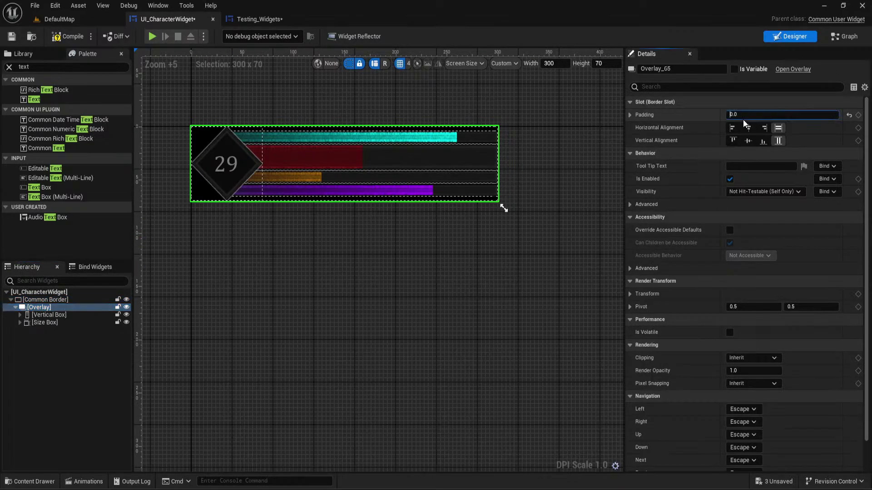
pyautogui.click(393, 272)
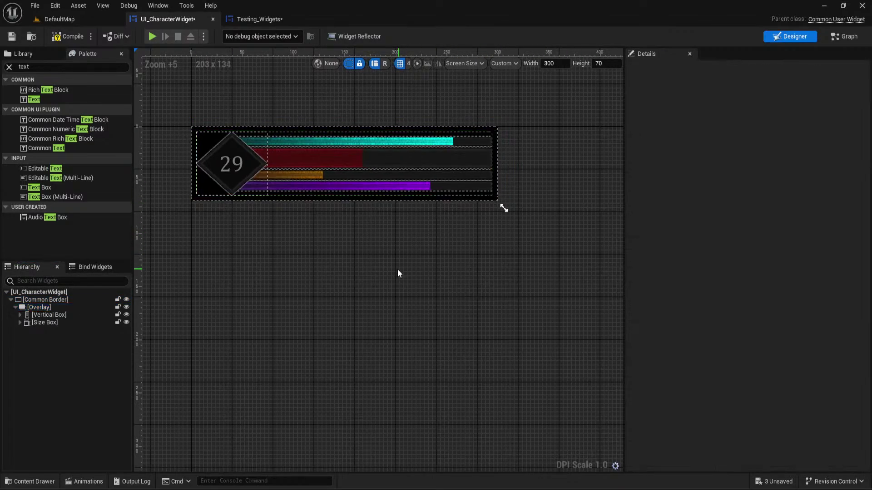
# Set the custom preview size of UI_CharacterWidget to 310 wide and 80 high
pyautogui.click(552, 63)
pyautogui.write('305')
pyautogui.press('Tab')
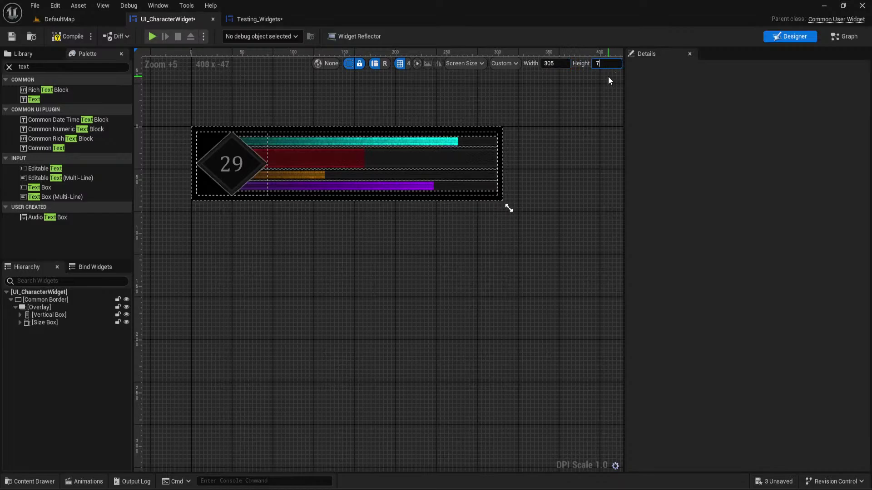
pyautogui.write('80')
pyautogui.press('Tab')
pyautogui.write('3')
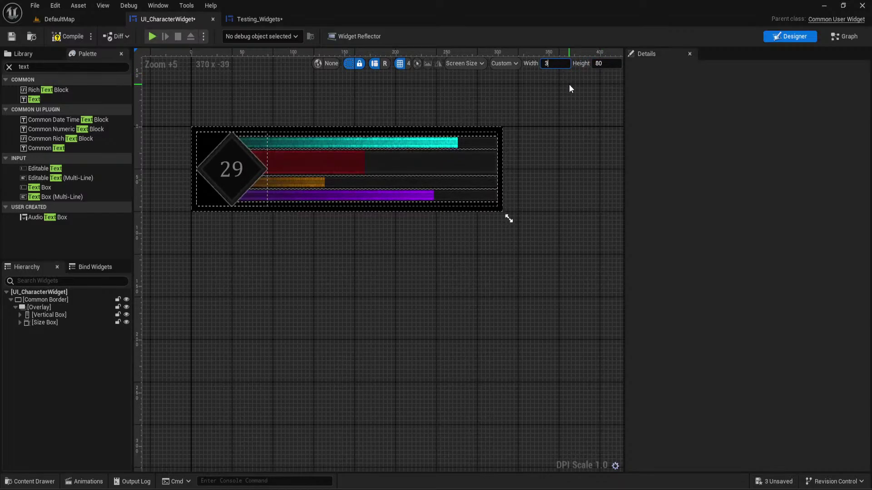
pyautogui.press('Return')
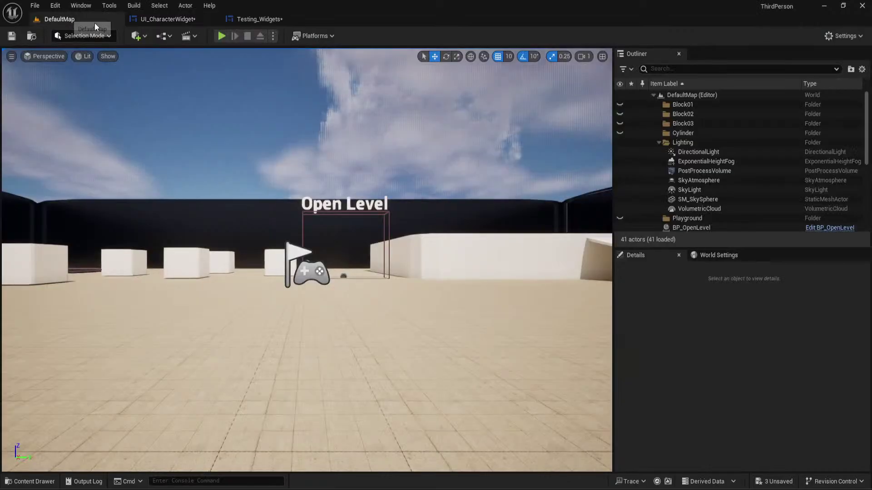
# Play DefaultMap to check the black-framed character widget in game, and stop the session
pyautogui.click(91, 20)
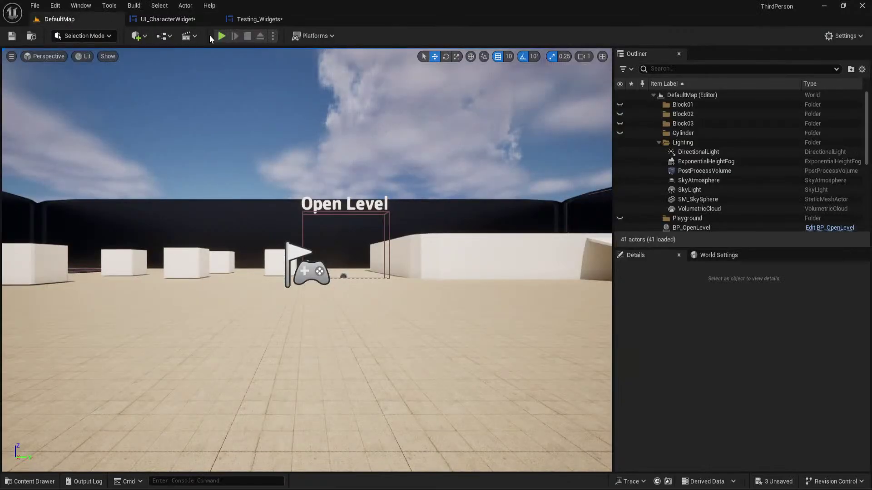
pyautogui.click(215, 37)
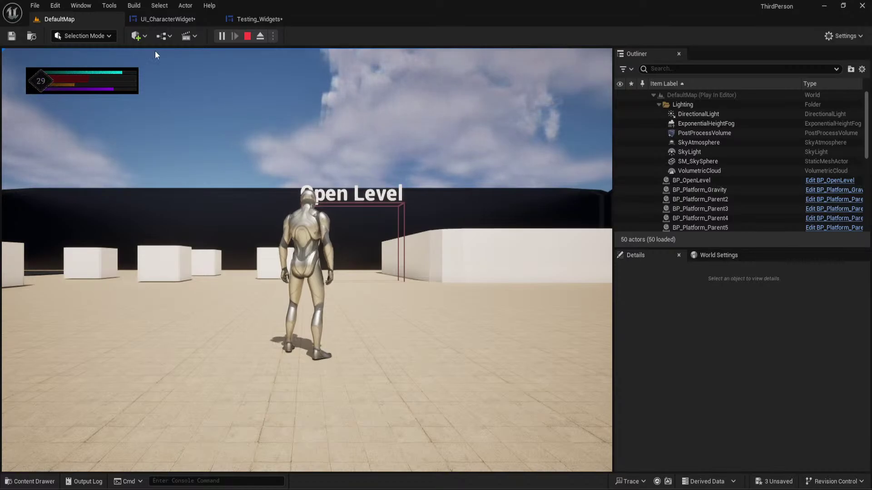
pyautogui.click(248, 35)
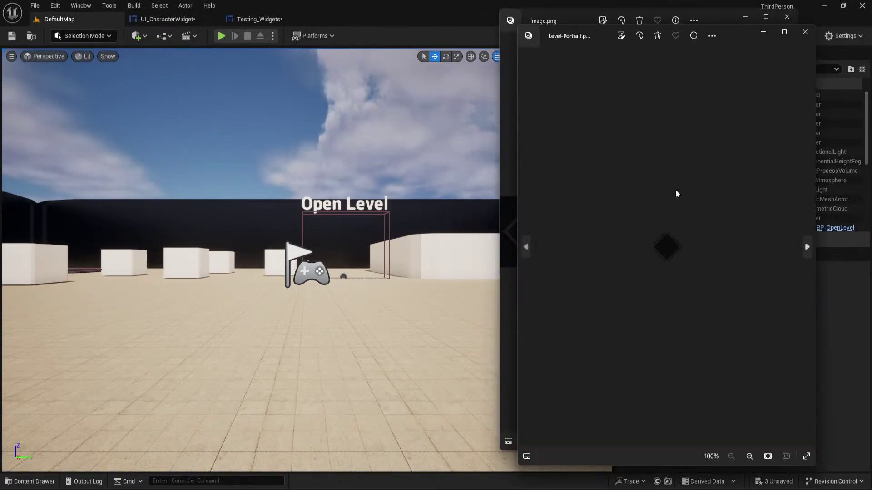
# Enlarge the Level-Portrait source image, replay DefaultMap to compare the in-game portrait with it, and return to UI_CharacterWidget
pyautogui.scroll(5, 658, 264)
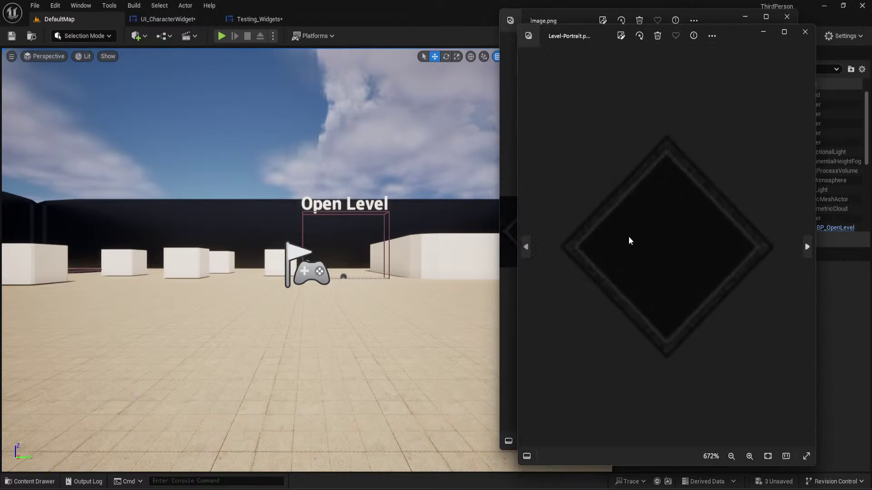
pyautogui.click(219, 35)
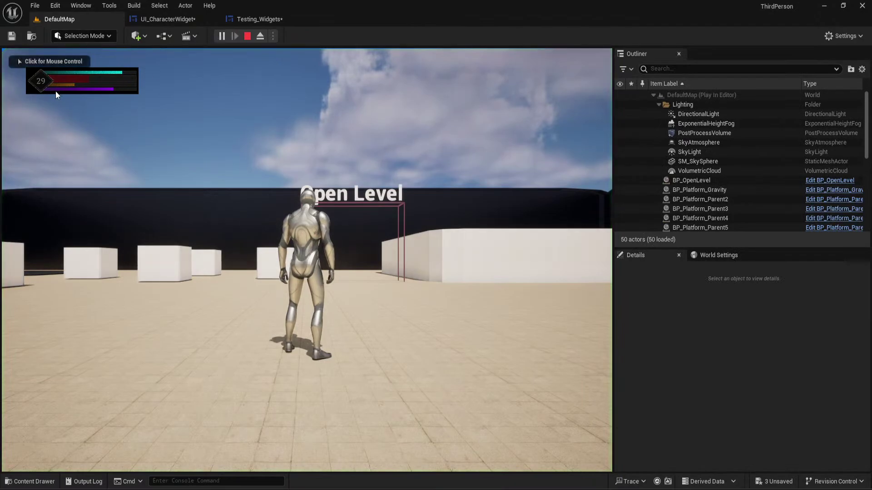
pyautogui.click(172, 19)
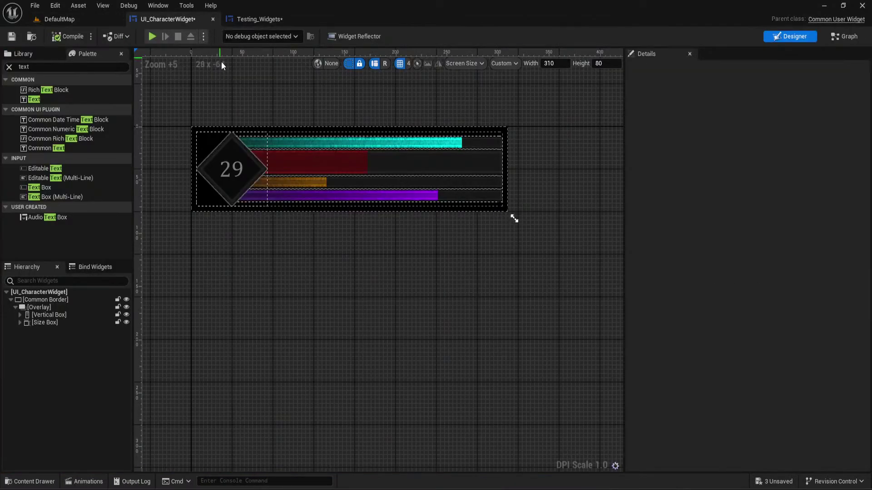
# Compare the enlarged level portrait's edges in UI_CharacterWidget with the Level-Portrait source image
pyautogui.scroll(1, 234, 212)
pyautogui.moveTo(636, 488)
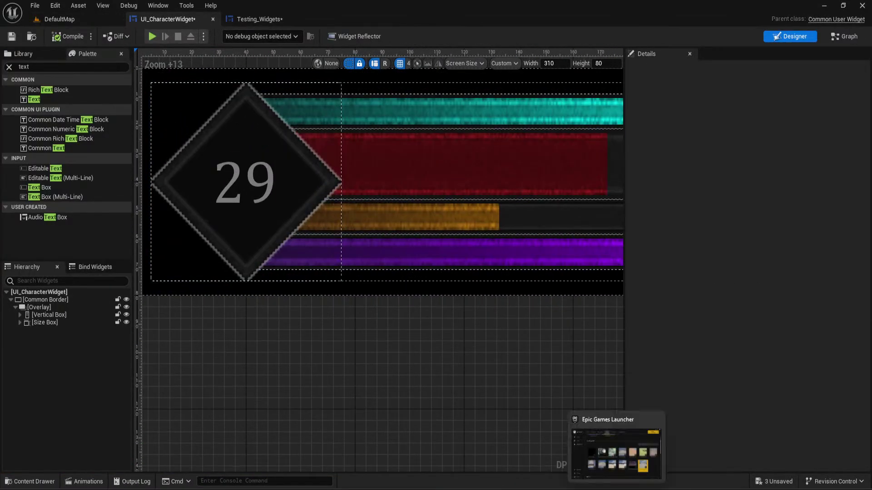
pyautogui.click(662, 463)
pyautogui.click(236, 189)
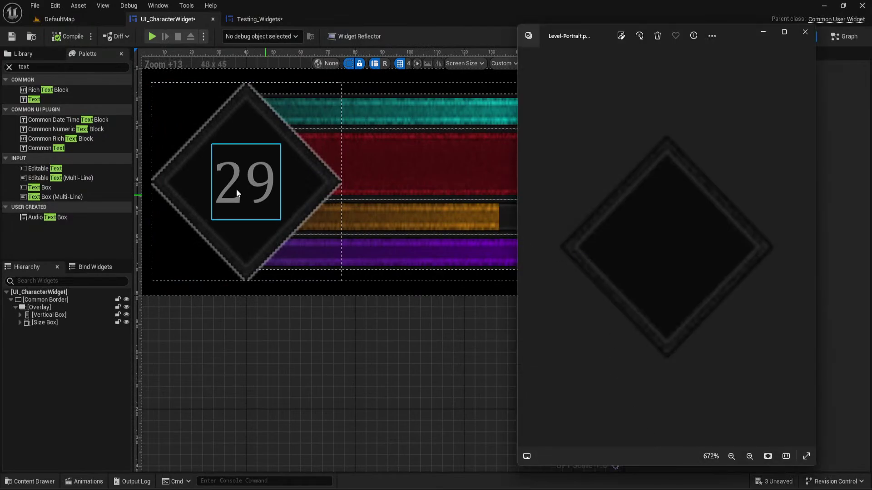
# Open the Level-Portrait texture asset used by the brush of the Common Border inside the Size Box
pyautogui.click(304, 200)
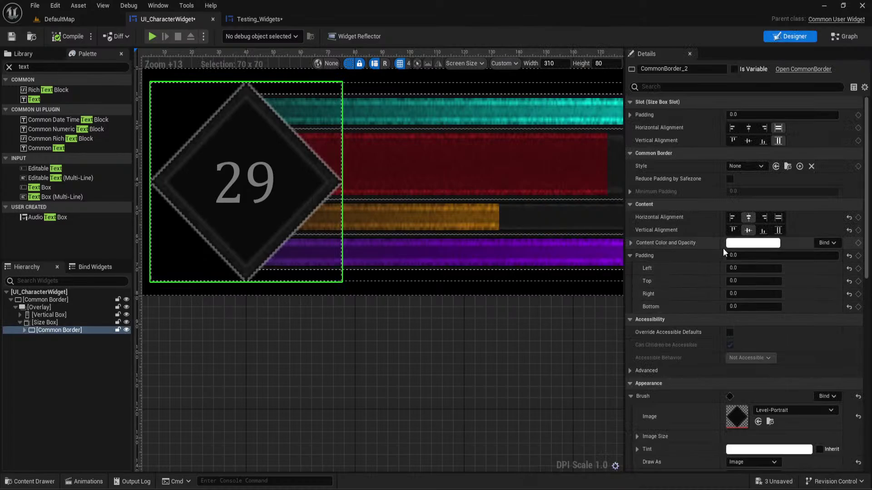
pyautogui.scroll(-5, 722, 321)
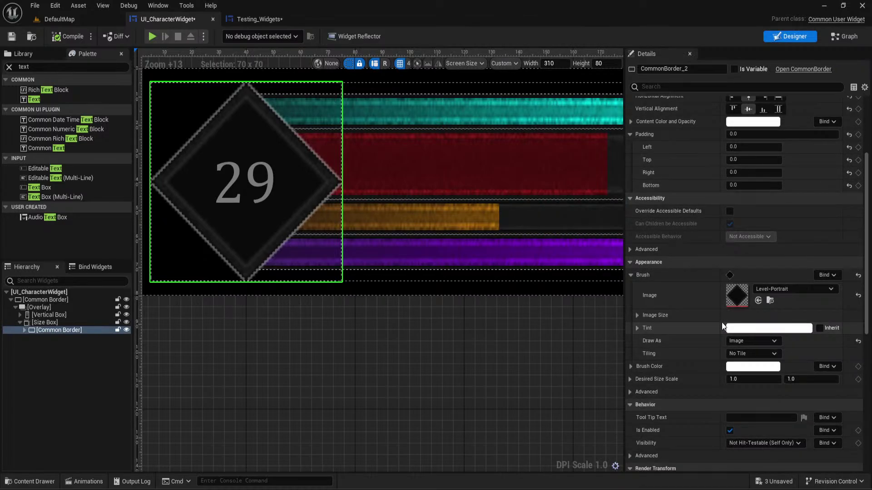
pyautogui.click(769, 301)
pyautogui.doubleClick(394, 385)
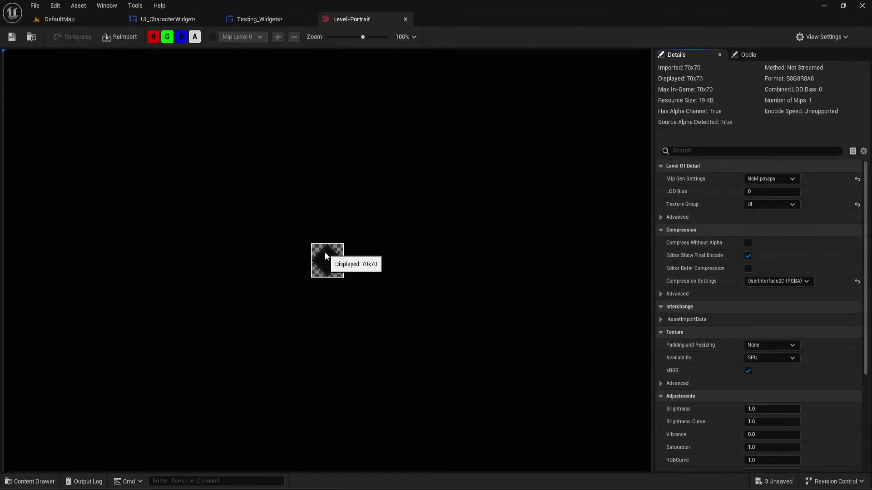
# Compare the enlarged Level-Portrait texture's edges with the original source image
pyautogui.scroll(10, 414, 296)
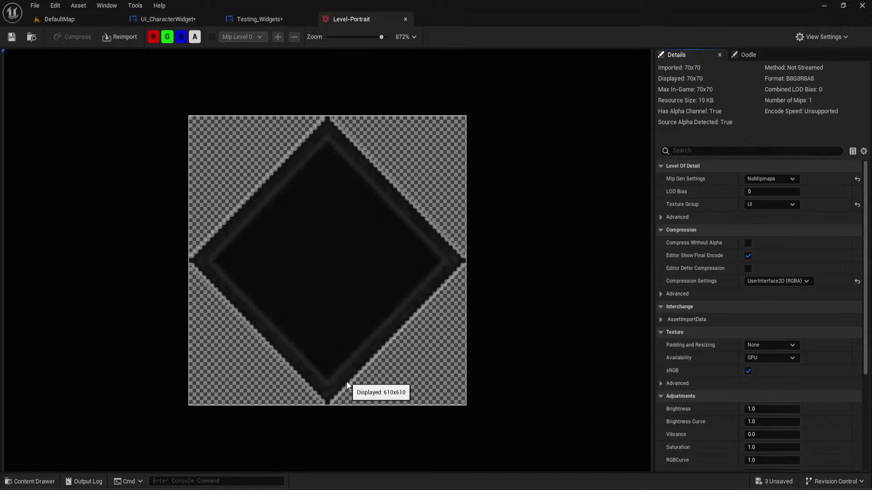
pyautogui.moveTo(637, 489)
pyautogui.click(660, 450)
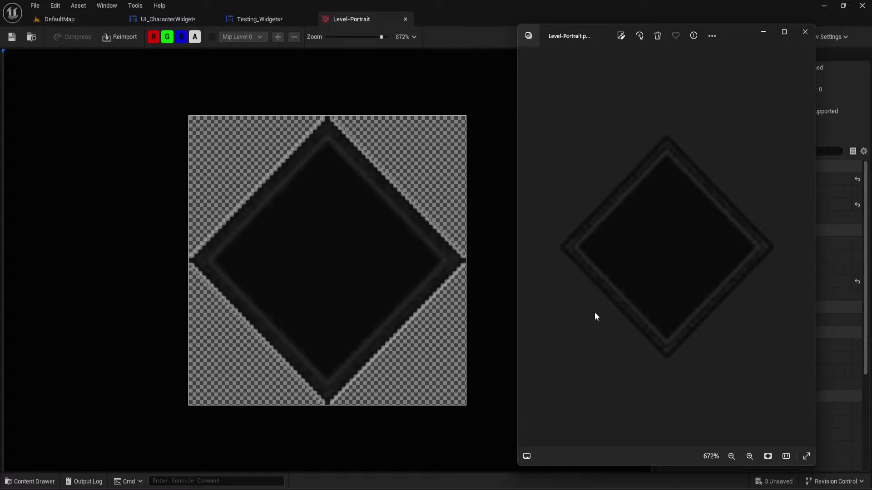
pyautogui.click(18, 488)
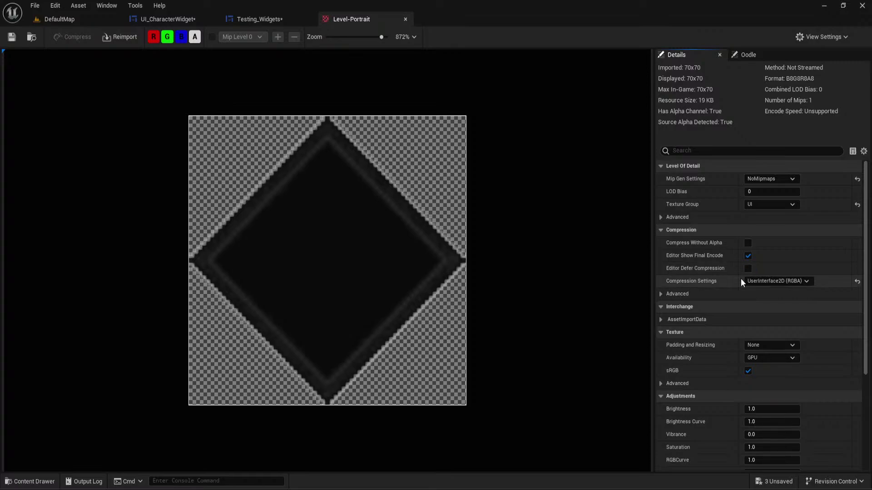
# Try Default (DXT1/5, BC1/3 on DX11) as the Level-Portrait texture's compression setting, and undo the change
pyautogui.click(767, 281)
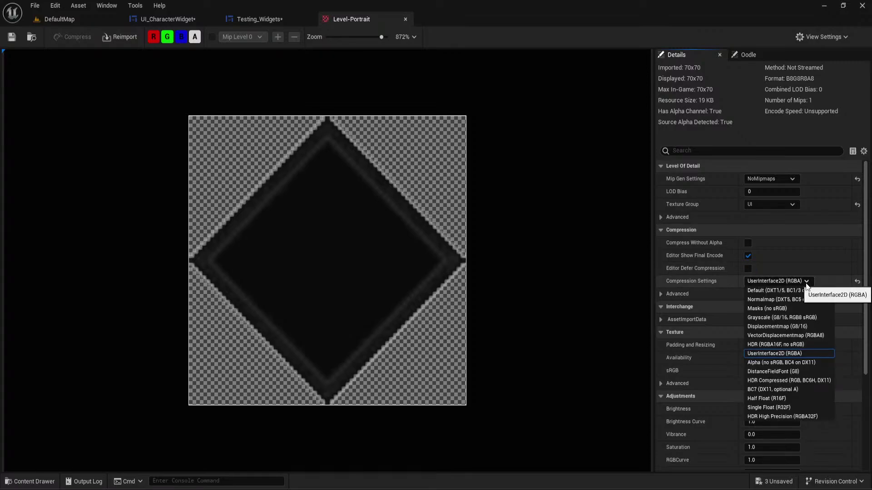
pyautogui.click(805, 291)
pyautogui.click(794, 282)
pyautogui.click(795, 282)
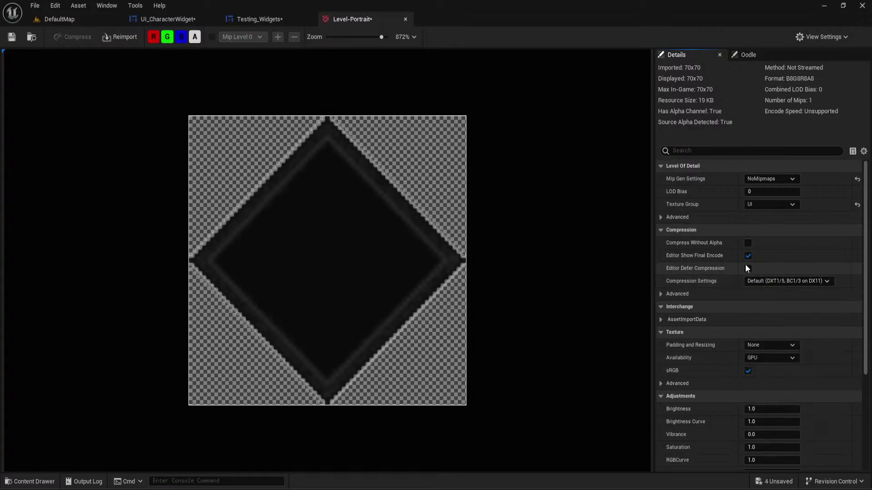
pyautogui.hotkey('ctrl', 'z')
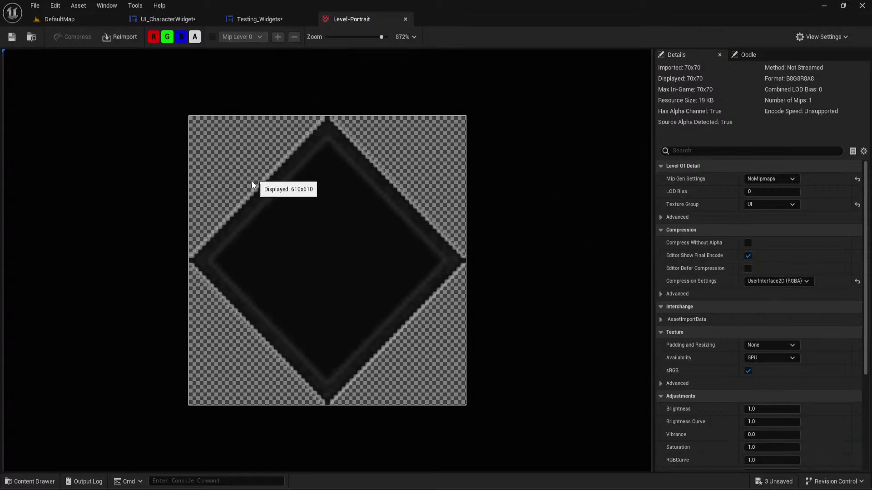
# Reimport the Level-Portrait texture into CharacterWidget/Images from its source PNG in the downloaded Health-Widget (1) folder, and inspect the result
pyautogui.scroll(5, 331, 305)
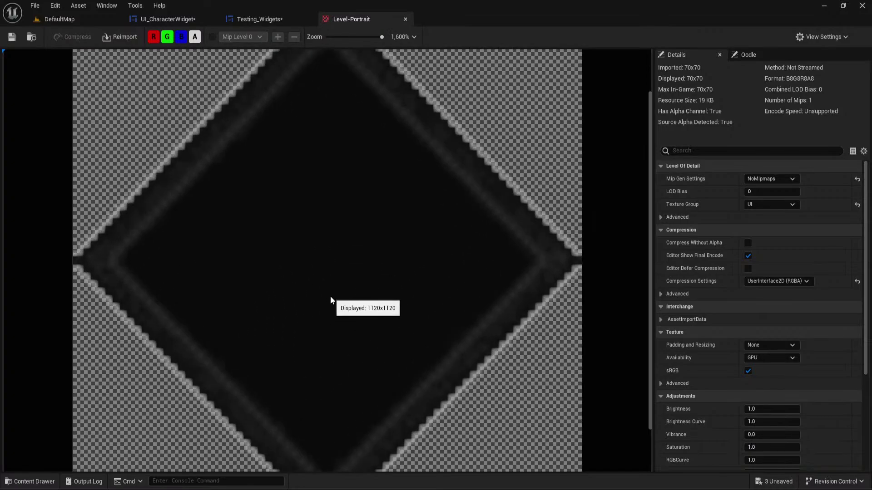
pyautogui.scroll(-4, 331, 306)
pyautogui.click(34, 480)
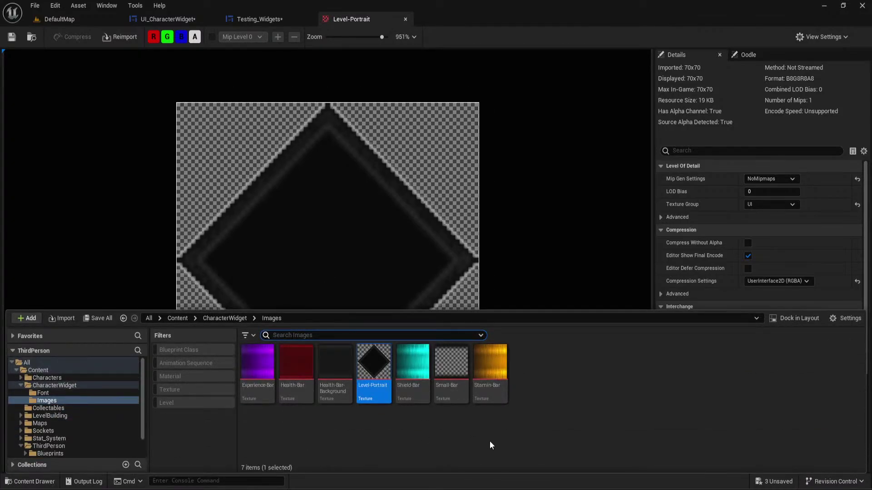
pyautogui.moveTo(357, 488)
pyautogui.moveTo(391, 452)
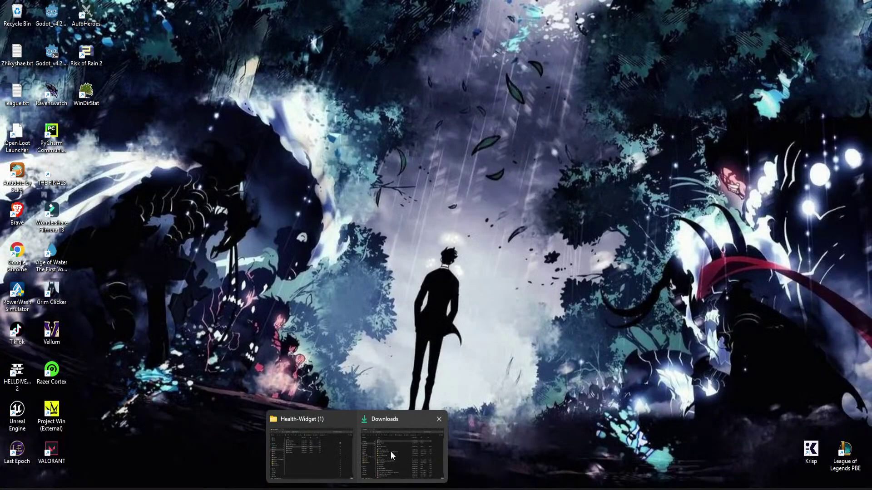
pyautogui.press('Escape')
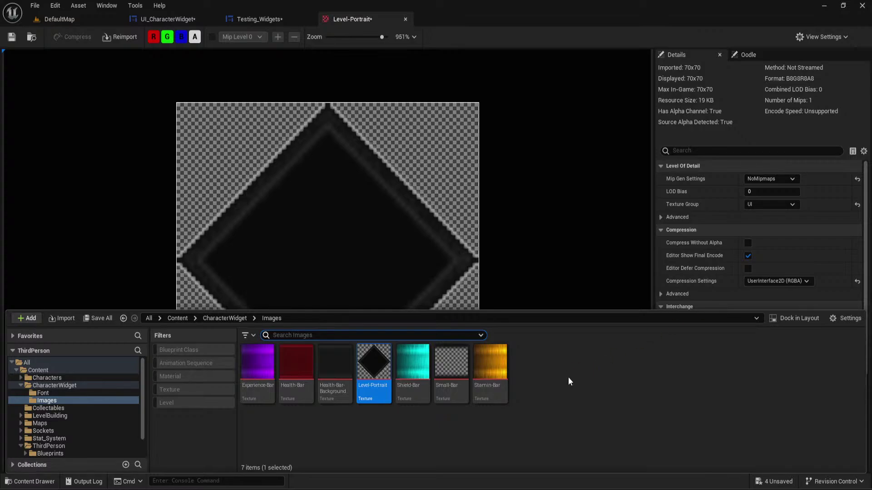
pyautogui.click(560, 413)
pyautogui.click(358, 368)
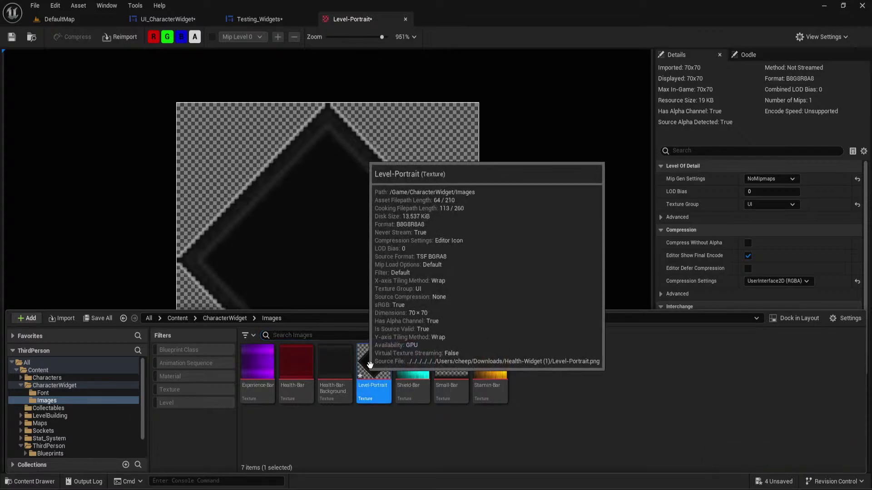
pyautogui.click(555, 218)
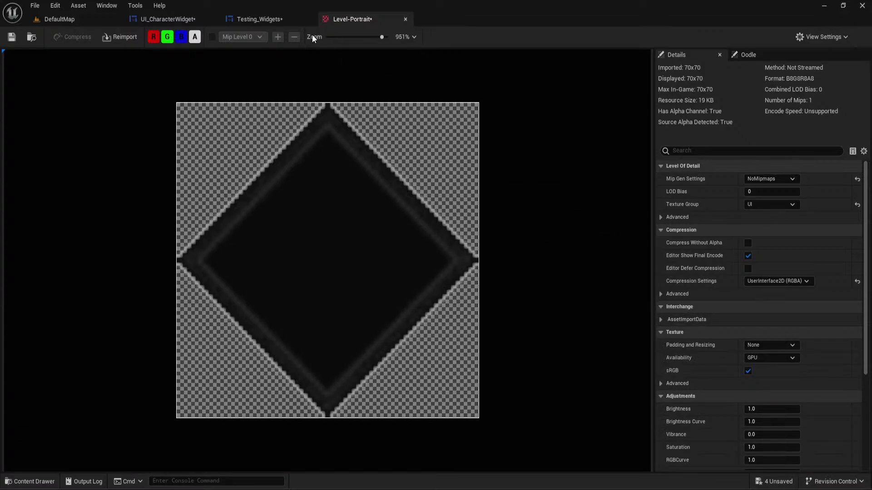
# Examine the level portrait's edges up close in Testing_Widgets and select the UI_CharacterWidget instance
pyautogui.click(259, 20)
pyautogui.moveTo(273, 253); pyautogui.dragTo(311, 286, button='right')
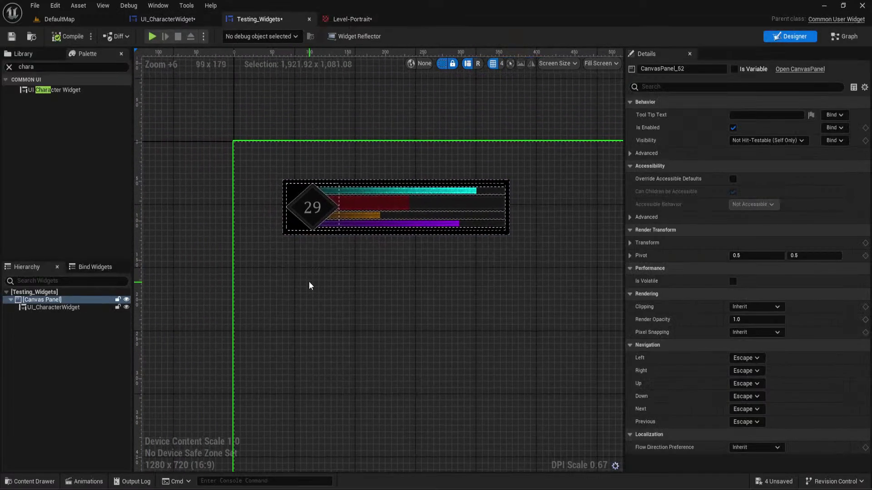
pyautogui.scroll(5, 282, 250)
pyautogui.moveTo(282, 250); pyautogui.dragTo(325, 403, button='right')
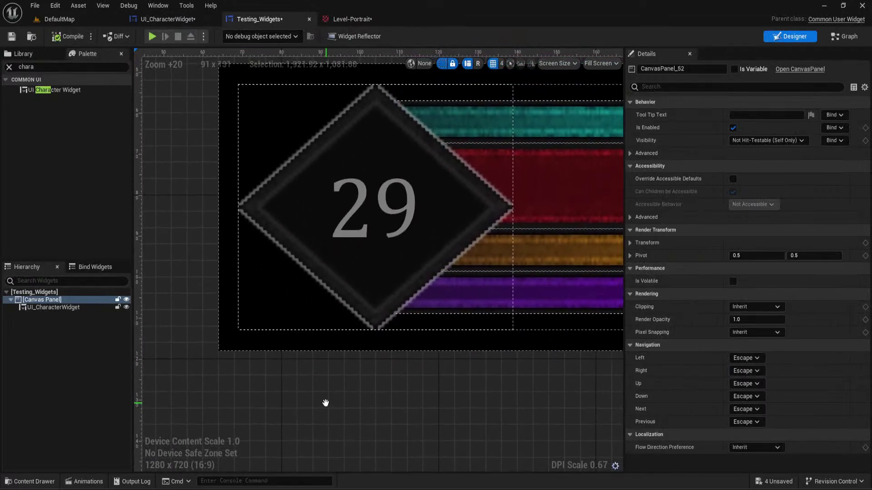
pyautogui.click(389, 254)
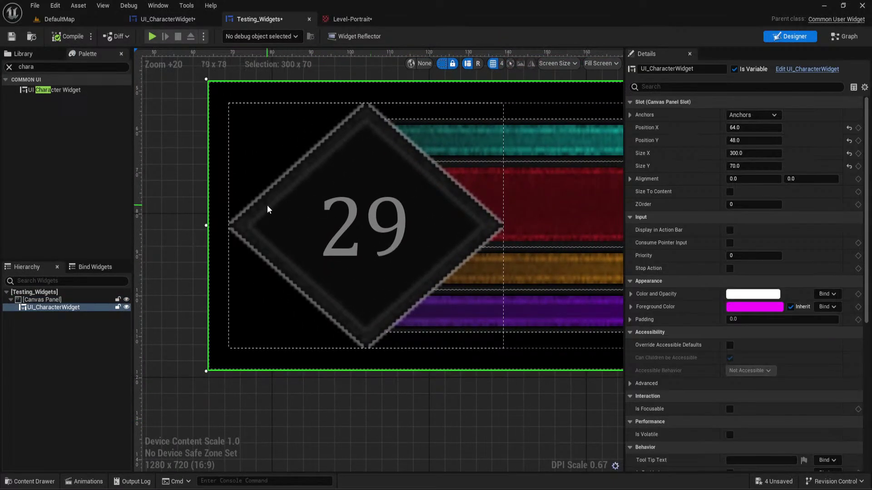
# Examine the Level-Portrait texture's edges by toggling its alpha channel and hiding its blue channel
pyautogui.click(356, 19)
pyautogui.scroll(3, 409, 210)
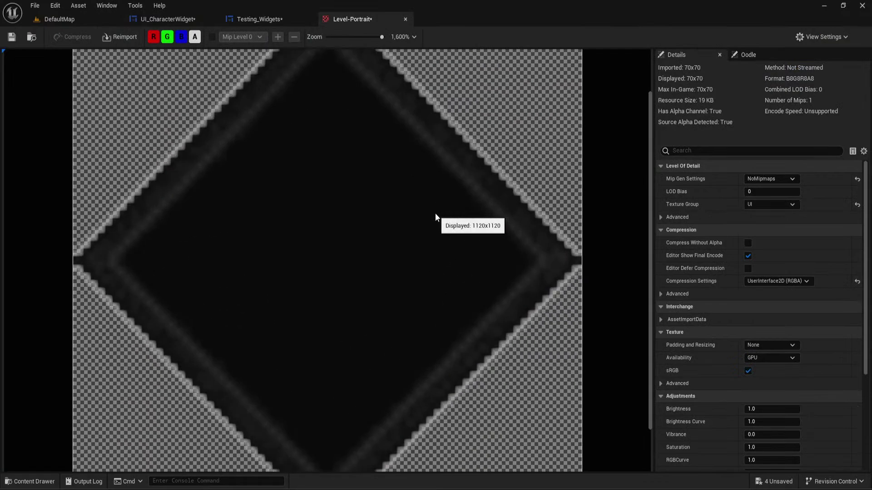
pyautogui.click(193, 38)
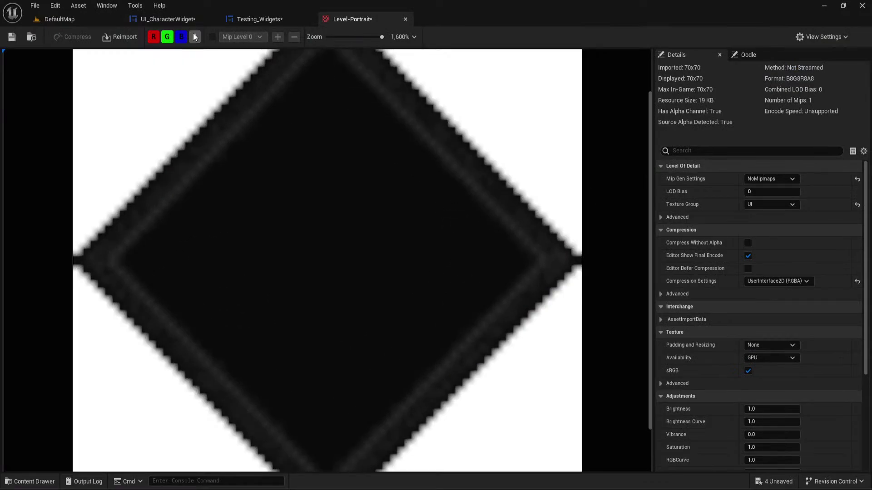
pyautogui.scroll(-3, 241, 134)
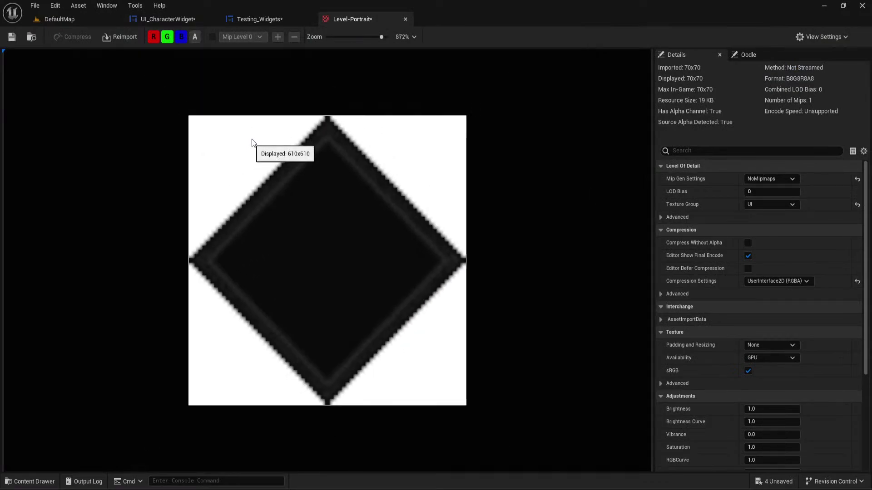
pyautogui.click(194, 37)
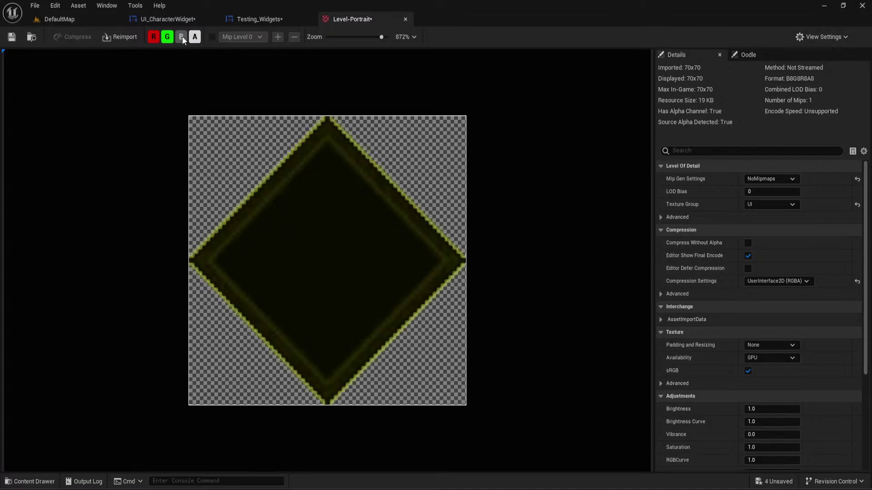
# Compare the Level-Portrait texture with its source image, and close both the image viewer and the texture editor
pyautogui.scroll(2, 222, 239)
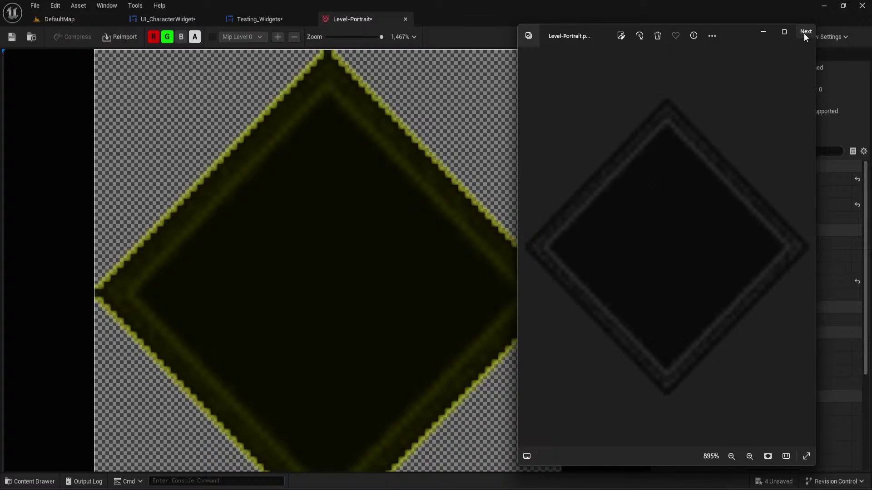
pyautogui.scroll(-1, 808, 45)
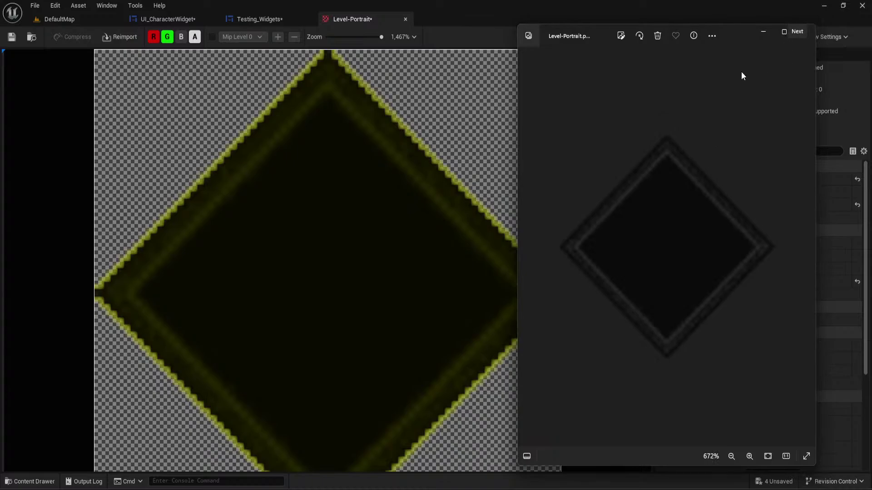
pyautogui.click(804, 32)
pyautogui.click(804, 33)
pyautogui.click(805, 32)
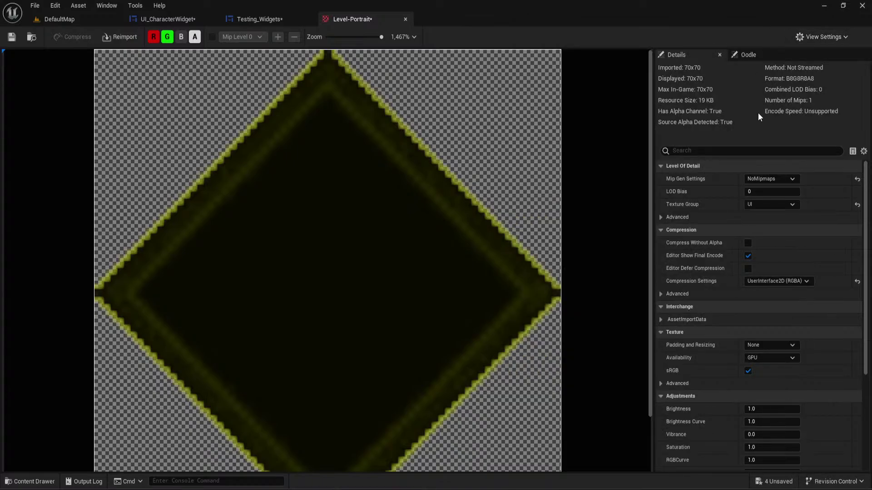
pyautogui.scroll(-5, 756, 176)
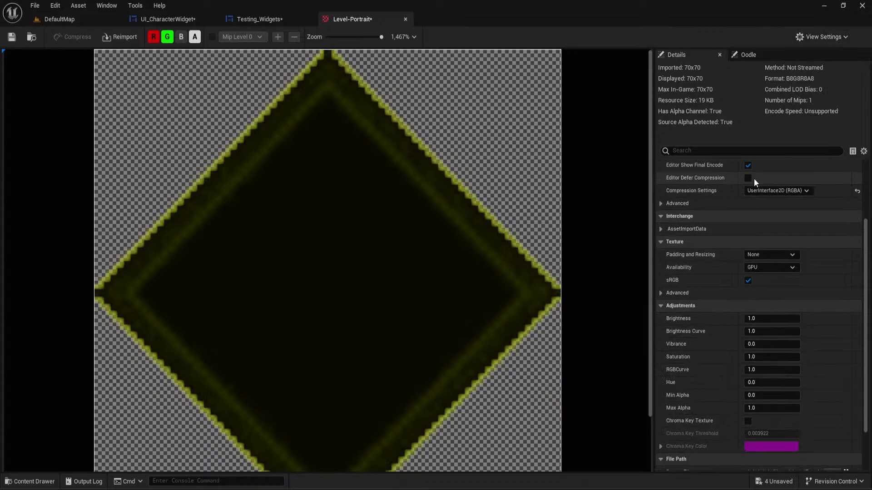
pyautogui.scroll(-4, 753, 178)
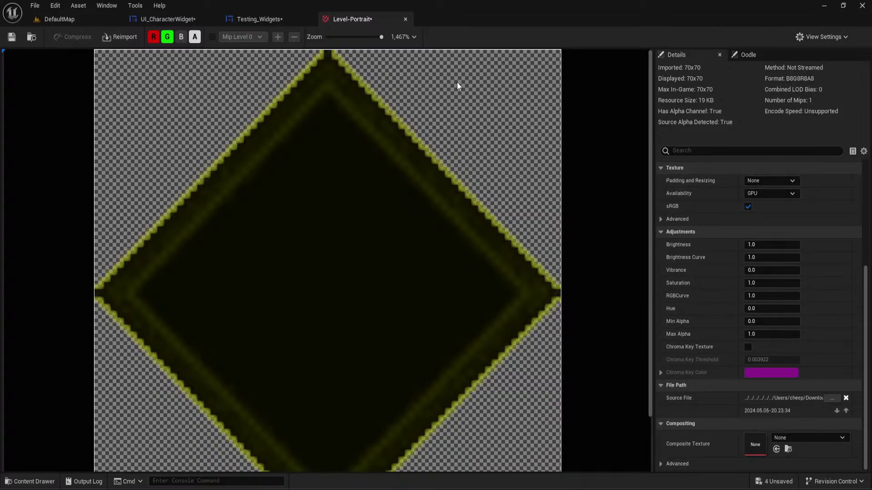
pyautogui.click(406, 19)
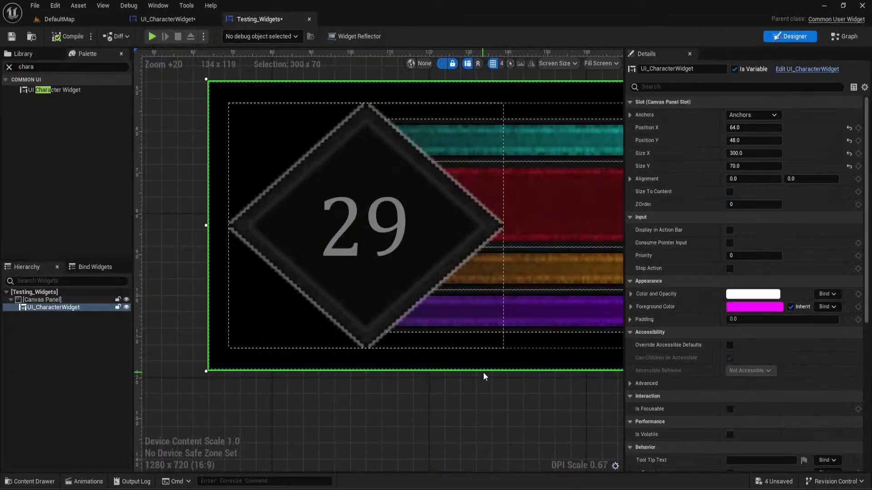
# Inspect the UI_CharacterWidget instance and its level portrait in Testing_Widgets at several magnifications
pyautogui.scroll(-2, 483, 372)
pyautogui.click(526, 393)
pyautogui.scroll(-6, 525, 391)
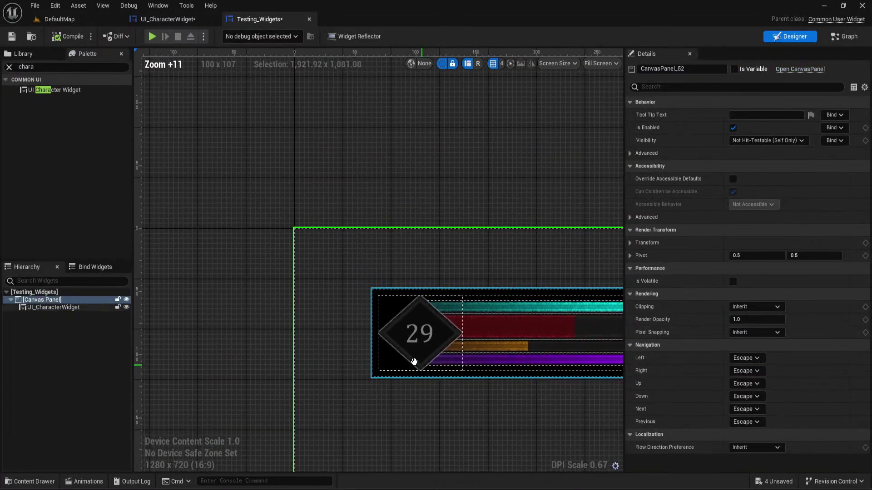
pyautogui.moveTo(414, 360); pyautogui.dragTo(346, 300, button='right')
pyautogui.click(451, 271)
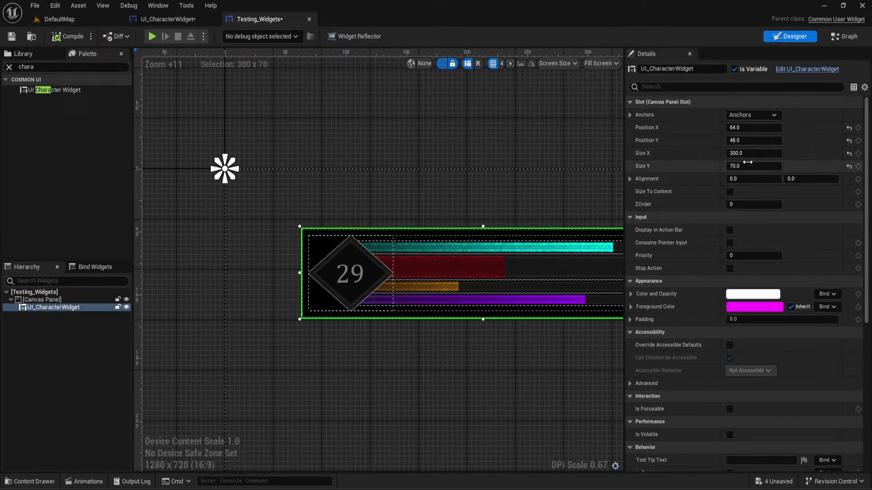
pyautogui.click(747, 166)
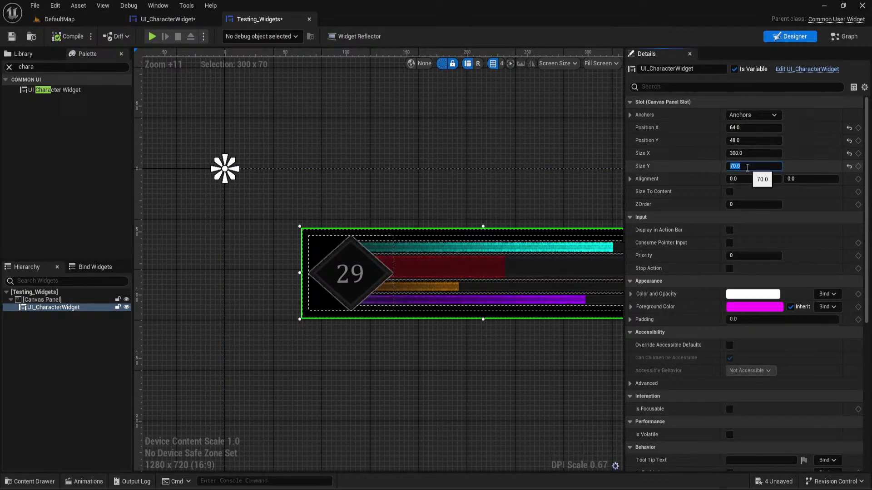
pyautogui.click(358, 125)
pyautogui.moveTo(442, 214); pyautogui.dragTo(380, 183, button='right')
pyautogui.scroll(7, 317, 254)
pyautogui.moveTo(317, 255); pyautogui.dragTo(481, 303, button='right')
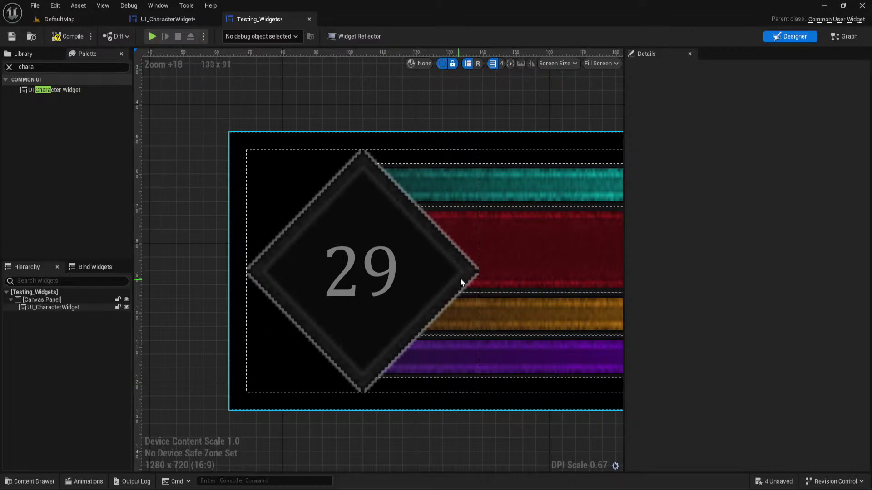
# Try drawing the level portrait border's Level-Portrait brush as Box in UI_CharacterWidget, and set it back to Image
pyautogui.click(170, 23)
pyautogui.click(272, 202)
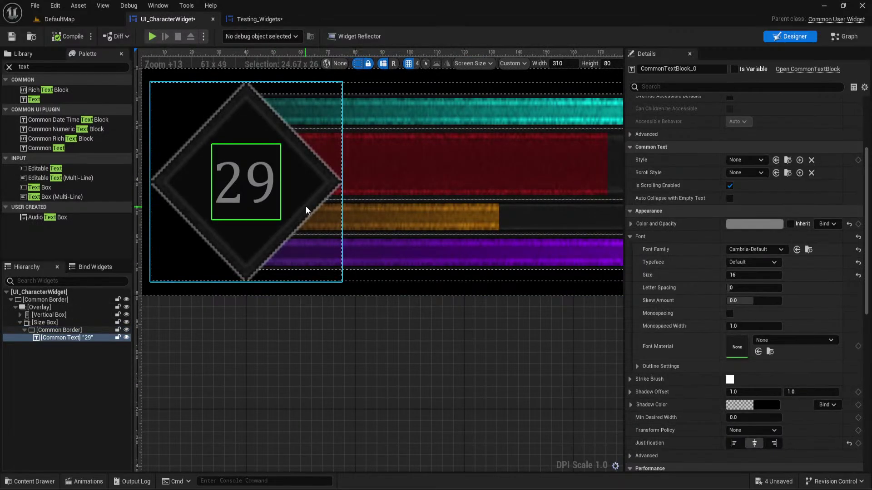
pyautogui.click(308, 204)
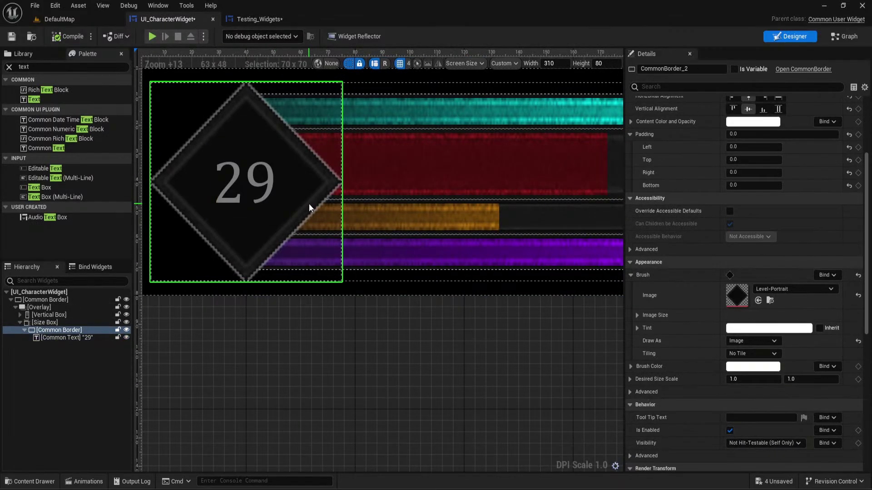
pyautogui.click(744, 341)
pyautogui.click(753, 361)
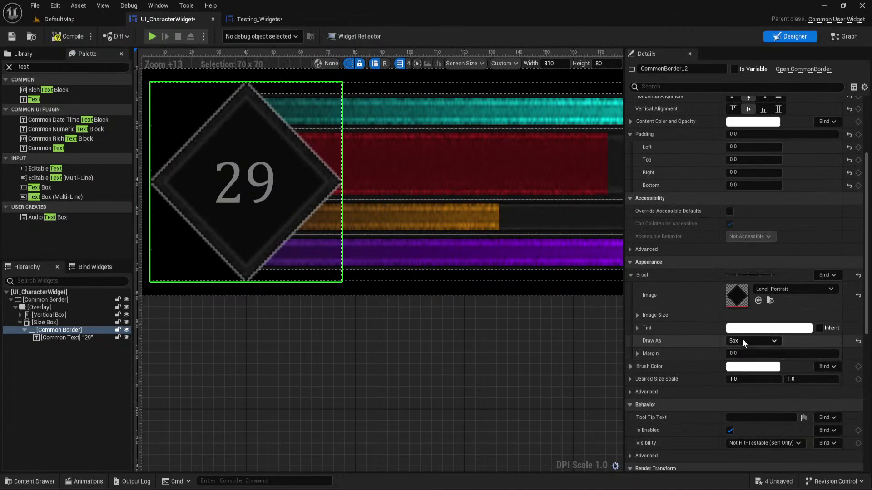
pyautogui.click(745, 340)
pyautogui.click(742, 378)
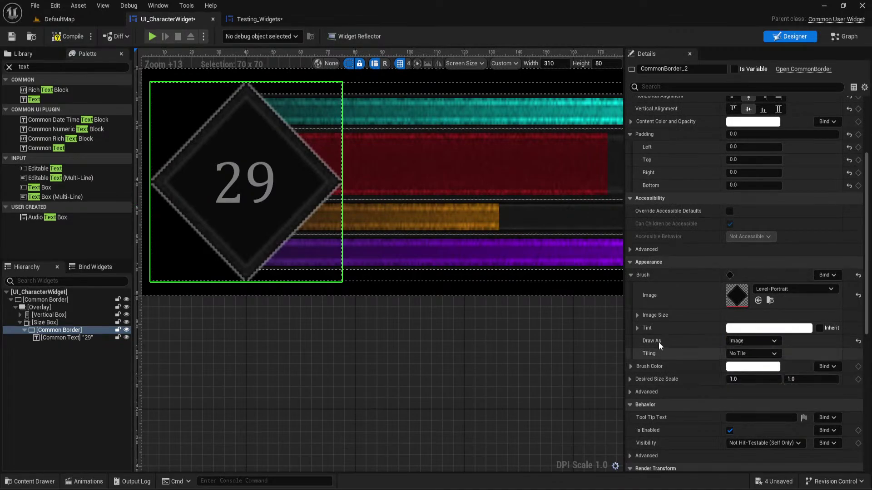
# Try adding a Common Text block beside Shield_Bar's Border in the Vertical Box, and delete it
pyautogui.click(528, 323)
pyautogui.scroll(-6, 528, 323)
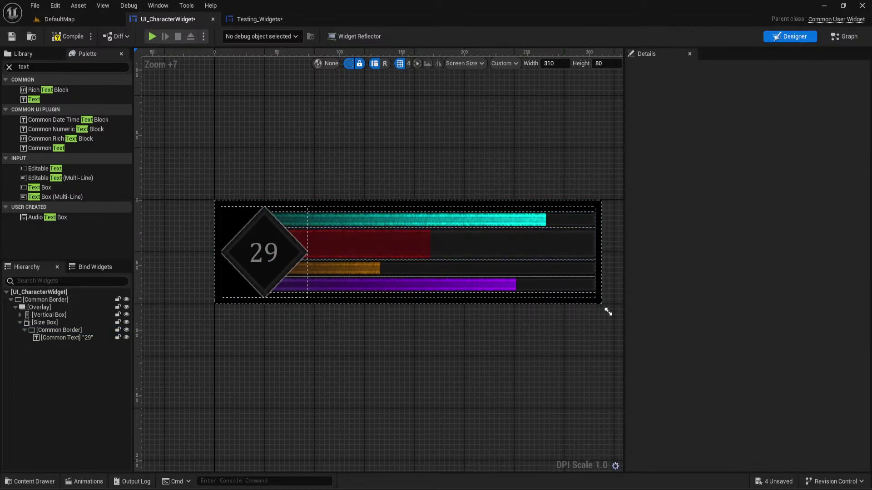
pyautogui.click(325, 223)
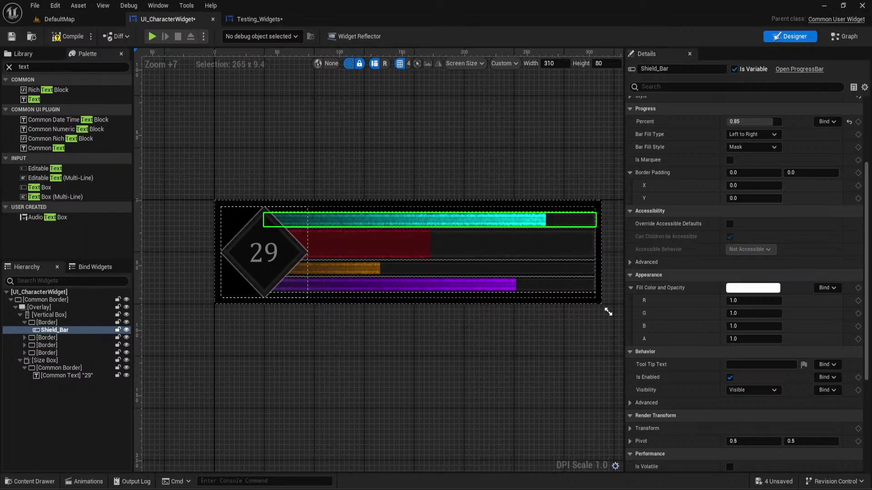
pyautogui.moveTo(47, 322); pyautogui.dragTo(67, 333)
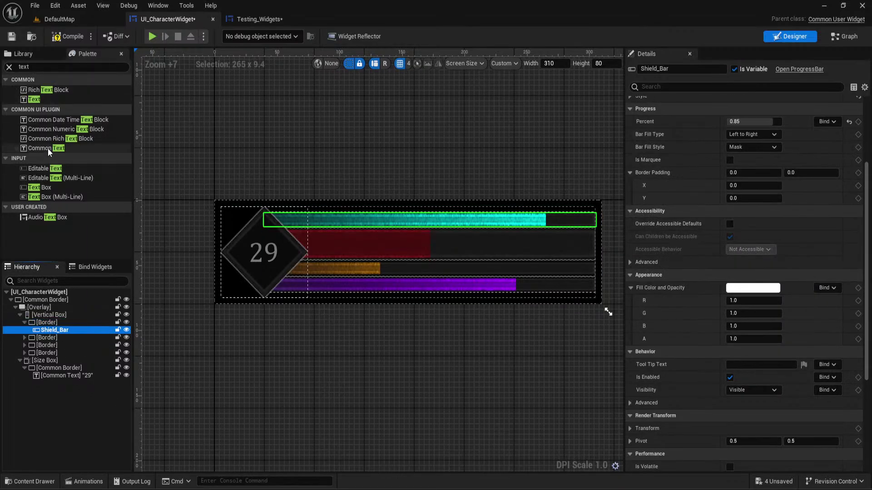
pyautogui.moveTo(46, 148); pyautogui.dragTo(48, 333)
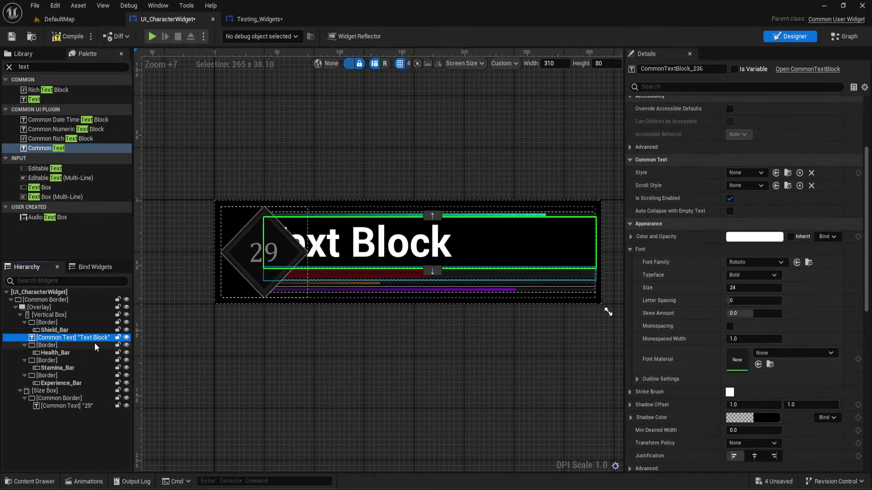
pyautogui.press('Delete')
# Review the slot, padding and brush settings of Shield_Bar's parent Border and look over the widget's bars
pyautogui.click(50, 323)
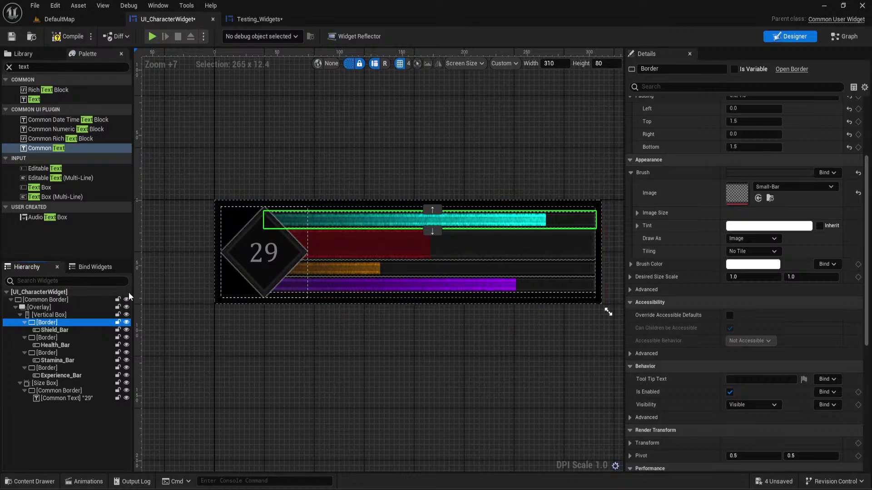
pyautogui.rightClick(83, 322)
pyautogui.click(56, 324)
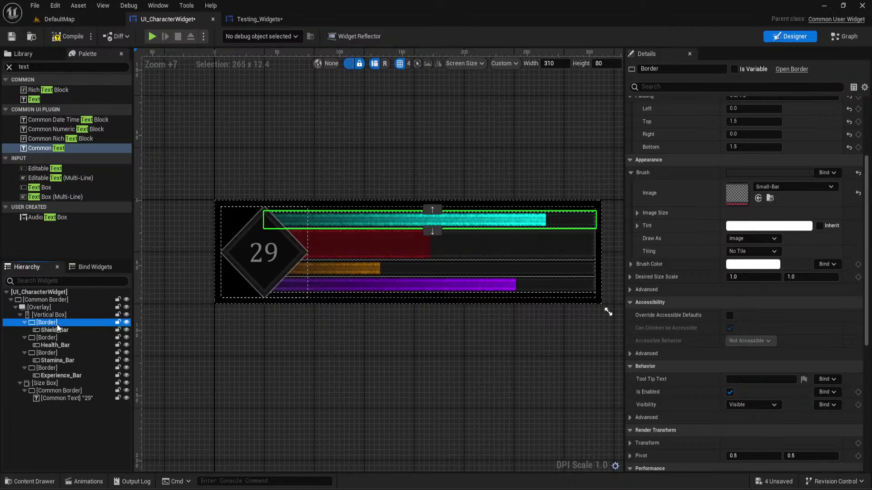
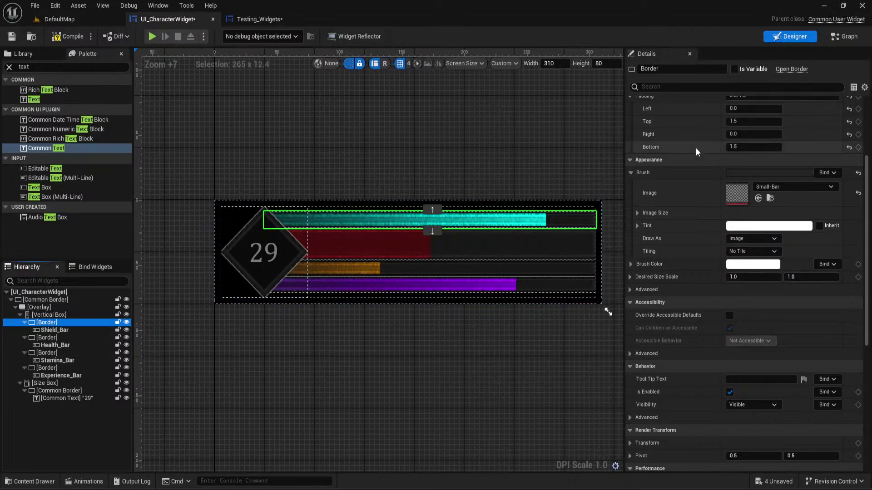
pyautogui.scroll(4, 696, 155)
pyautogui.scroll(6, 435, 330)
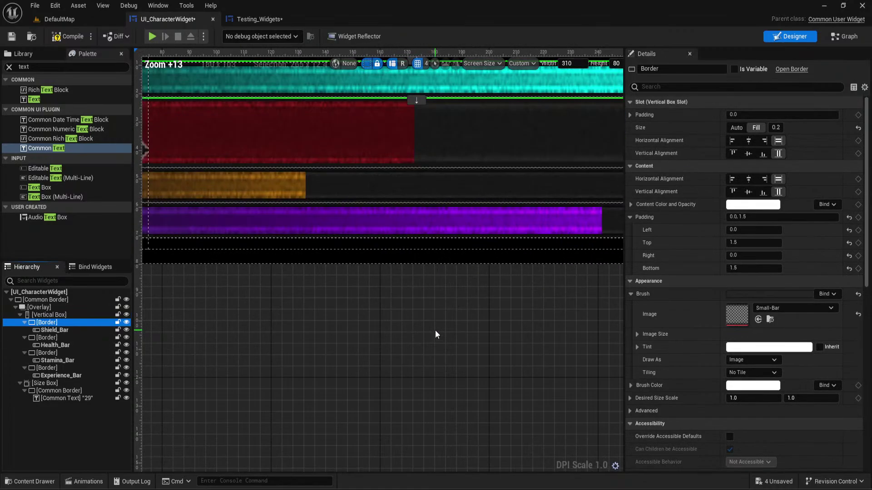
pyautogui.click(427, 278)
pyautogui.moveTo(426, 279); pyautogui.dragTo(626, 331, button='right')
pyautogui.scroll(-3, 436, 340)
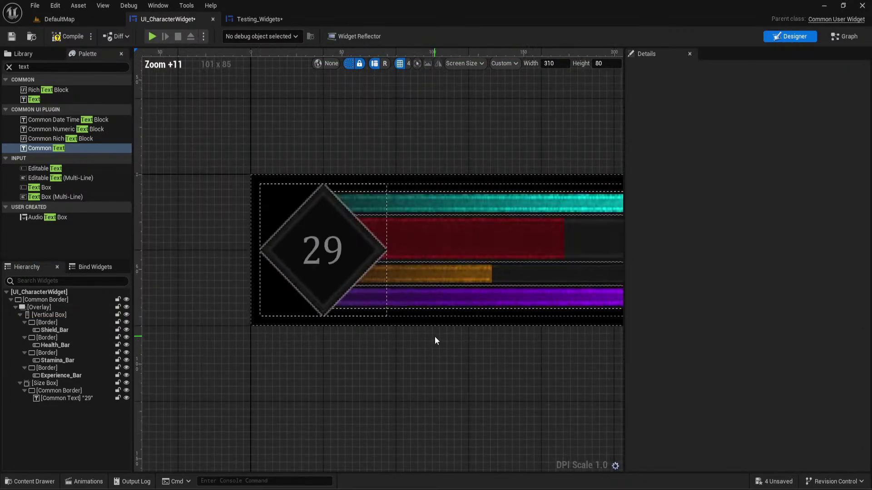
# Start creating a new Widget Blueprint in the Content/CharacterWidget folder
pyautogui.click(30, 482)
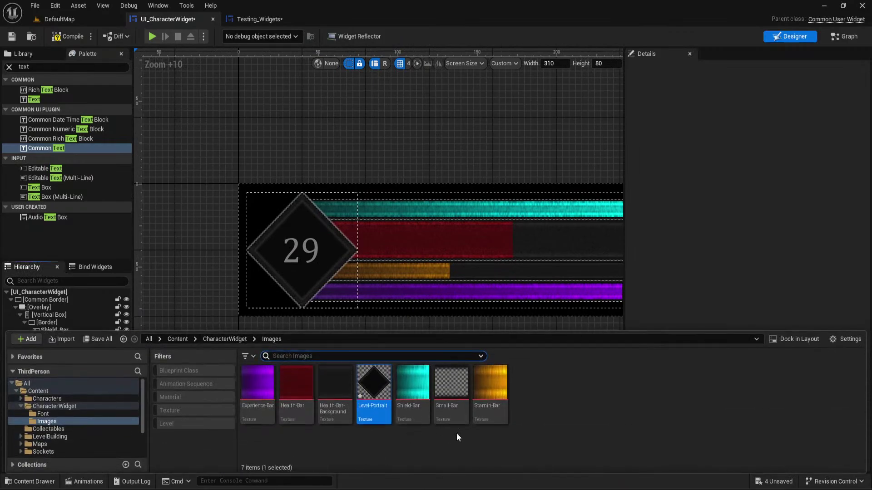
pyautogui.click(211, 339)
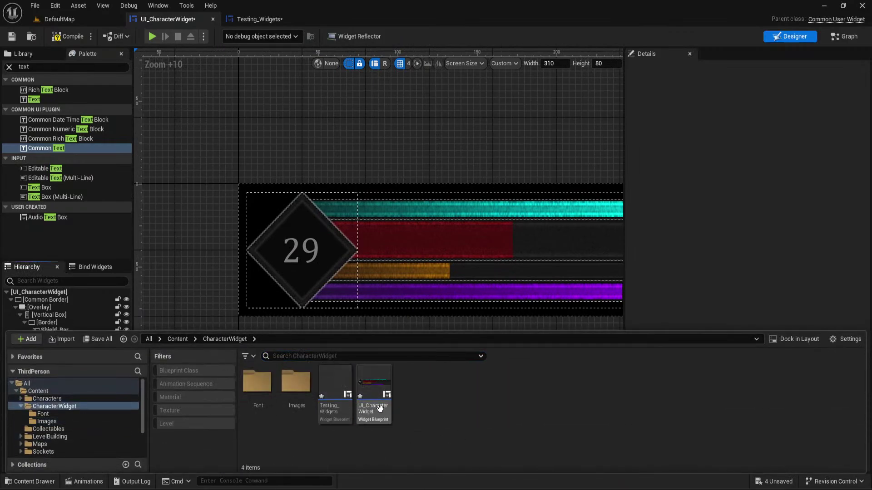
pyautogui.rightClick(408, 438)
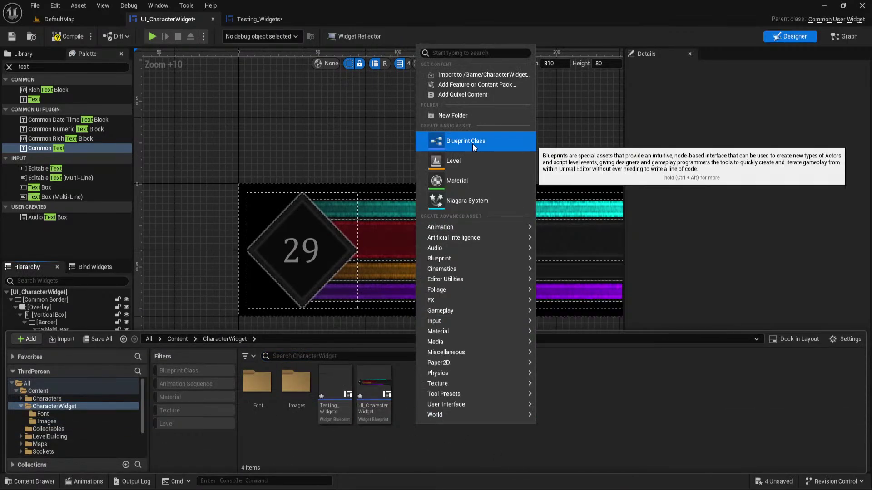
pyautogui.moveTo(446, 405)
pyautogui.click(574, 470)
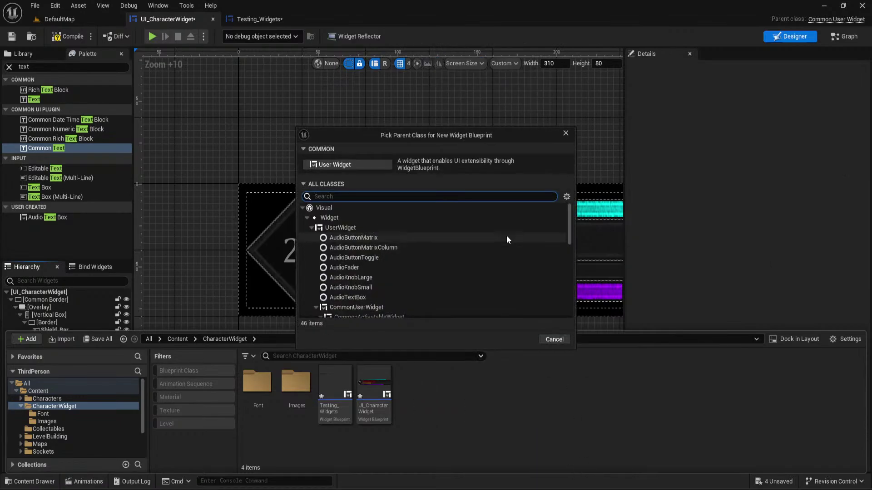
pyautogui.write('progress')
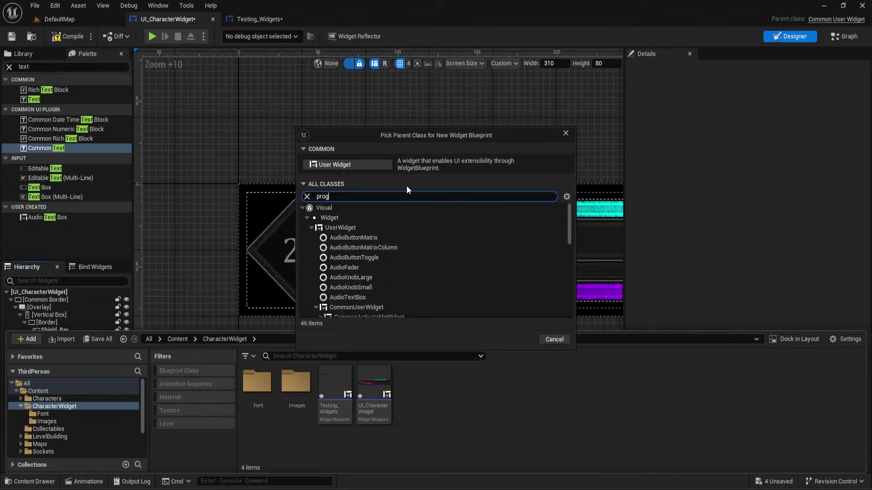
pyautogui.press('BackSpace')
pyautogui.press('BackSpace')
pyautogui.press('BackSpace')
pyautogui.press('BackSpace')
pyautogui.press('BackSpace')
pyautogui.press('BackSpace')
pyautogui.press('BackSpace')
pyautogui.press('BackSpace')
pyautogui.write('widget')
pyautogui.press('BackSpace')
pyautogui.press('BackSpace')
pyautogui.press('BackSpace')
pyautogui.press('BackSpace')
pyautogui.press('BackSpace')
pyautogui.press('BackSpace')
# Choose CommonUserWidget as the parent class and name the new widget blueprint CUI_ProgressBar
pyautogui.write('common')
pyautogui.click(379, 236)
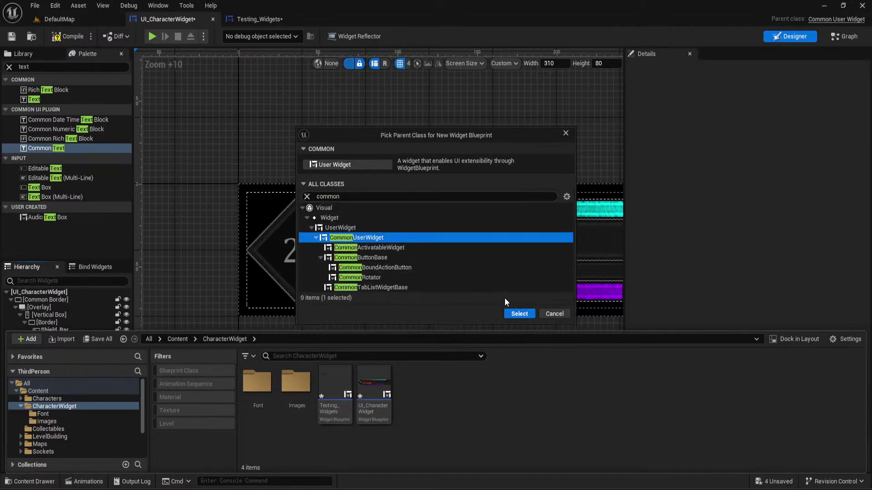
pyautogui.click(519, 314)
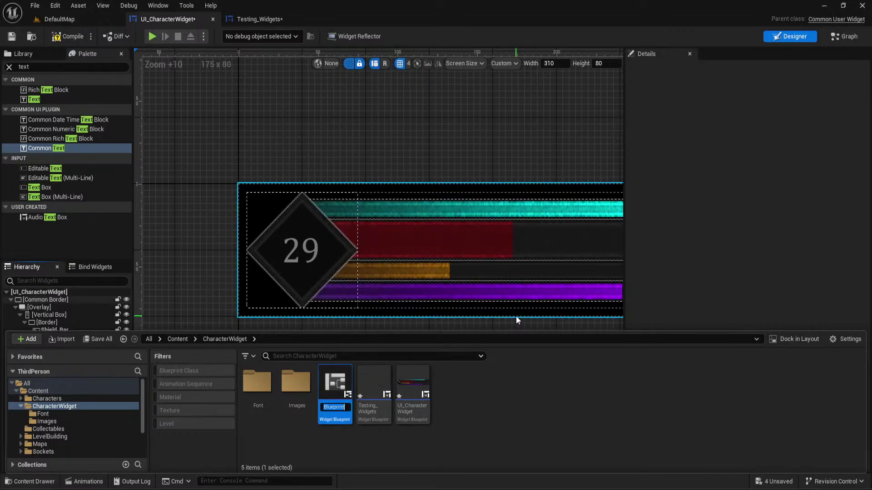
pyautogui.write('UI_ProgressBar')
pyautogui.press('Return')
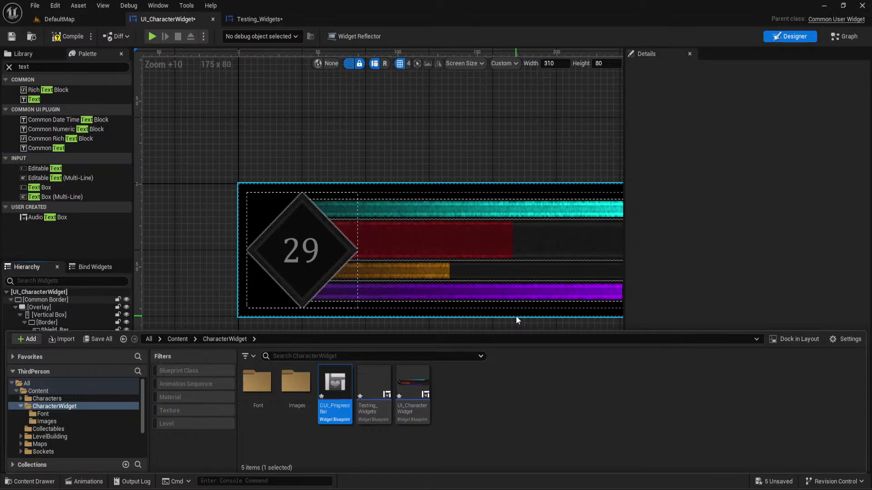
# Open the CUI_ProgressBar widget blueprint, try adding a Border as its root widget and undo that addition
pyautogui.doubleClick(327, 385)
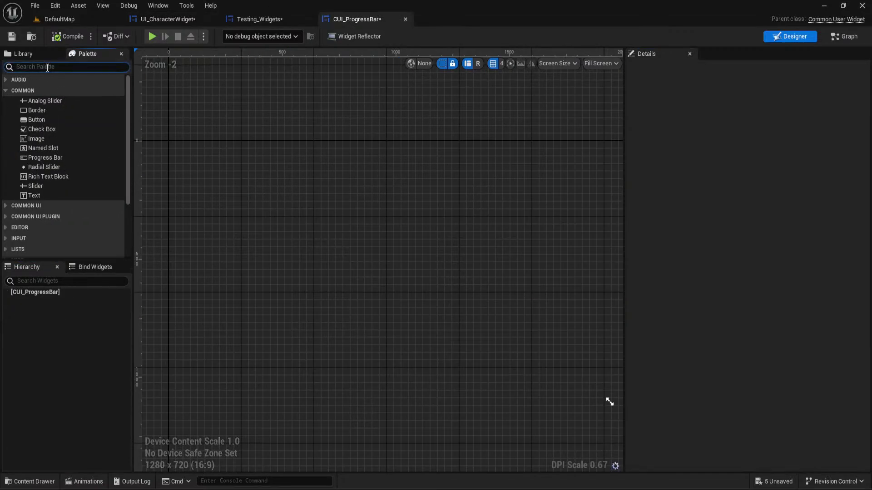
pyautogui.write('bord')
pyautogui.doubleClick(39, 89)
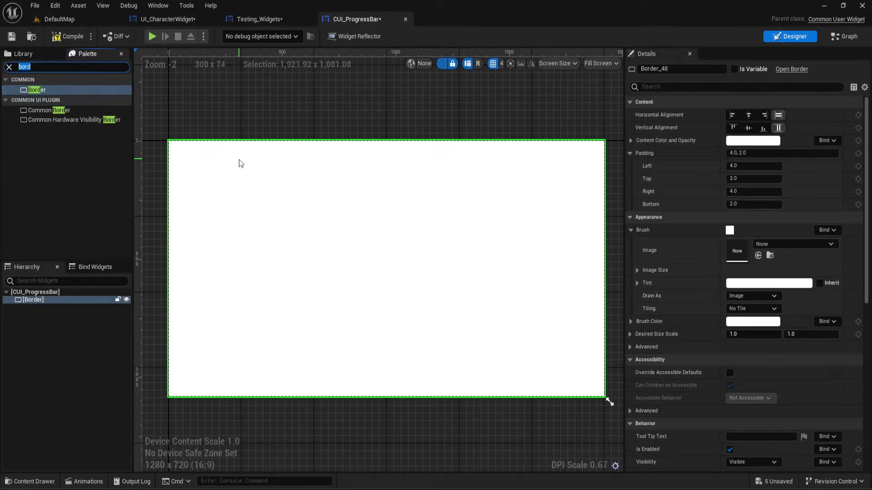
pyautogui.hotkey('ctrl', 'z')
# Add a Common Border as the root widget of CUI_ProgressBar and clear the widget search
pyautogui.click(48, 100)
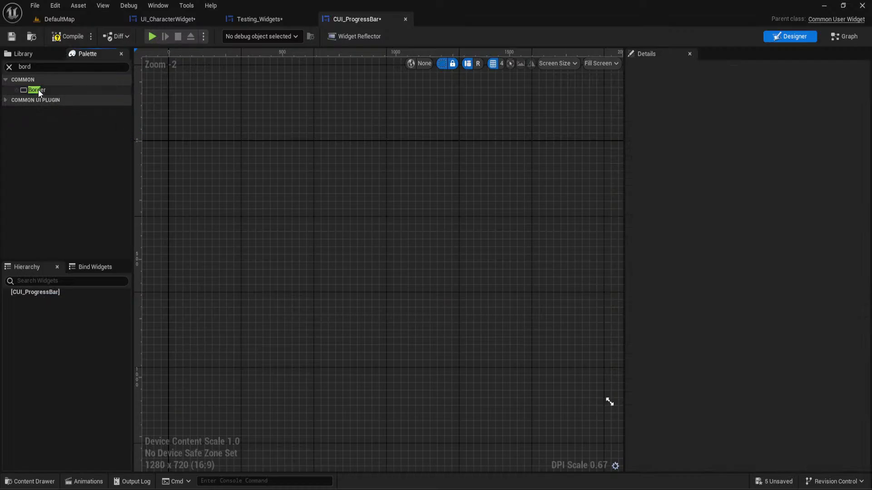
pyautogui.click(11, 99)
pyautogui.click(31, 111)
pyautogui.doubleClick(31, 110)
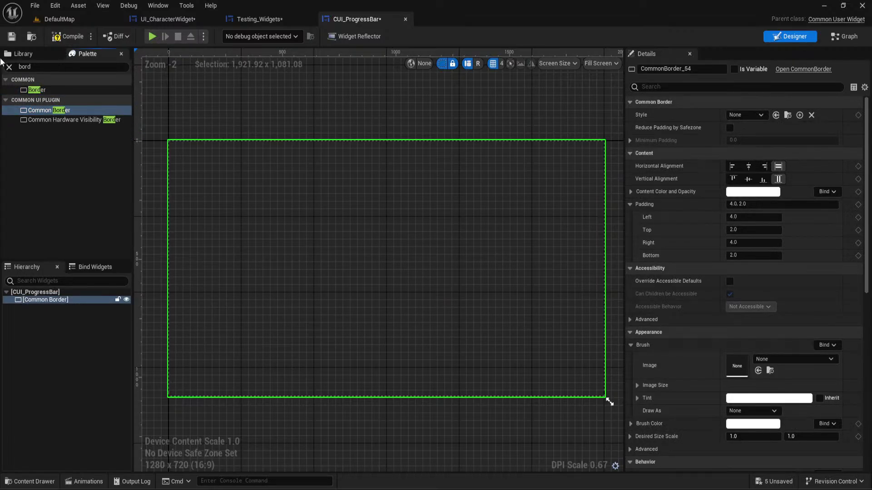
pyautogui.click(45, 68)
pyautogui.click(9, 66)
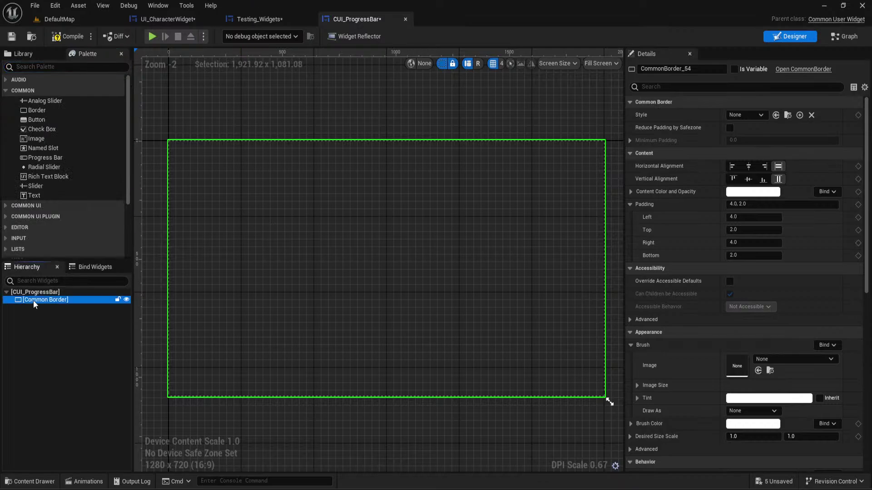
# Copy Shield_Bar together with its parent Border from UI_CharacterWidget and paste them as the root of CUI_ProgressBar
pyautogui.click(259, 19)
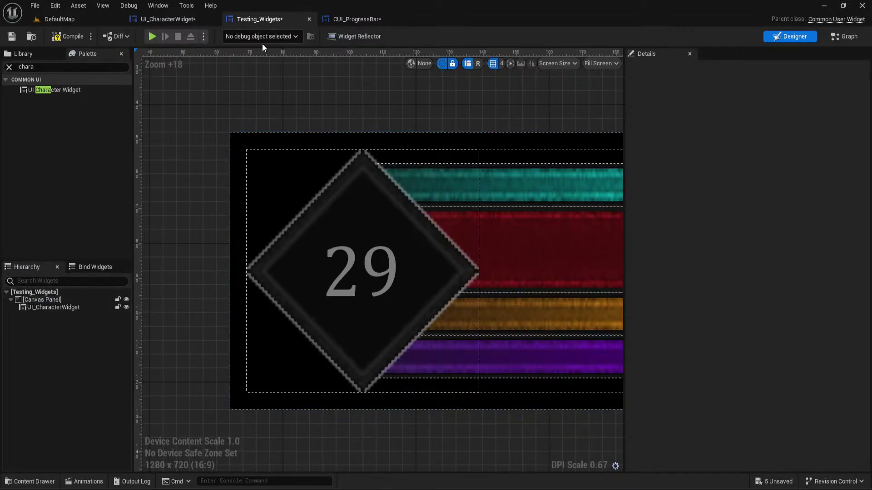
pyautogui.click(168, 18)
pyautogui.click(46, 322)
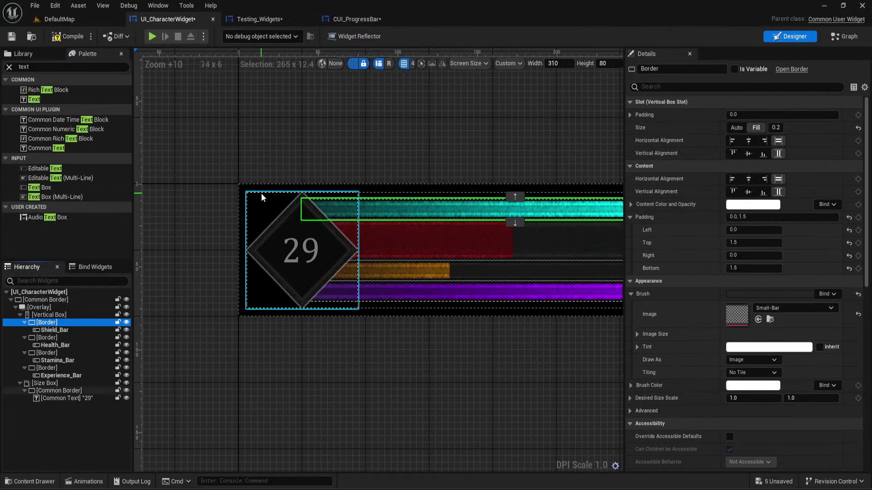
pyautogui.keyDown('ctrl'); pyautogui.click(32, 331); pyautogui.keyUp('ctrl')
pyautogui.hotkey('ctrl', 'c')
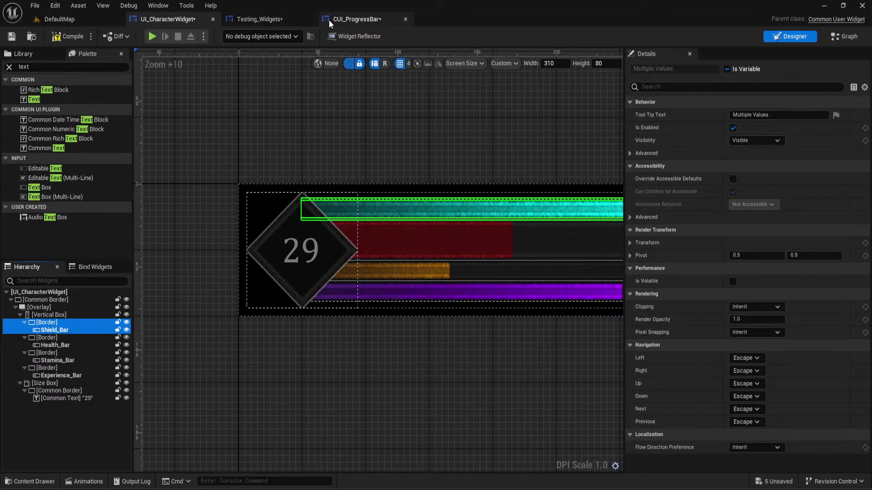
pyautogui.click(336, 19)
pyautogui.hotkey('ctrl', 'v')
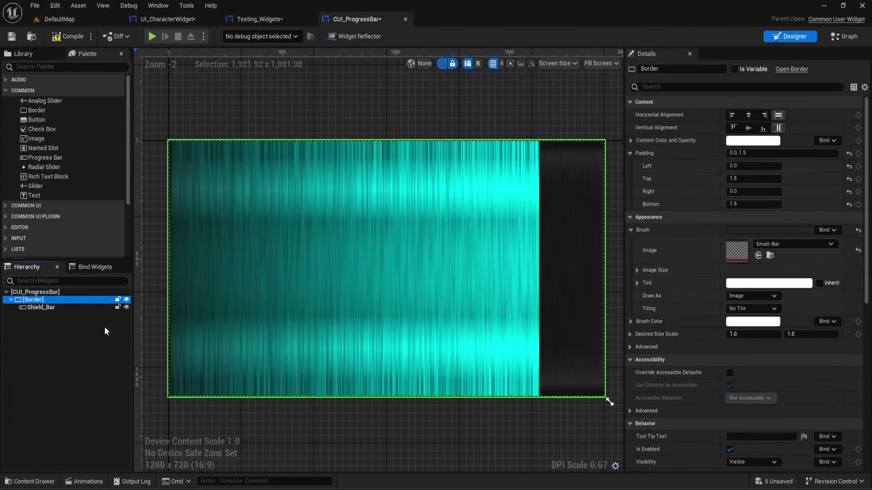
# Set the designer's preview size mode to Desired and check how the pasted bar looks
pyautogui.click(326, 77)
pyautogui.scroll(-3, 403, 103)
pyautogui.click(383, 217)
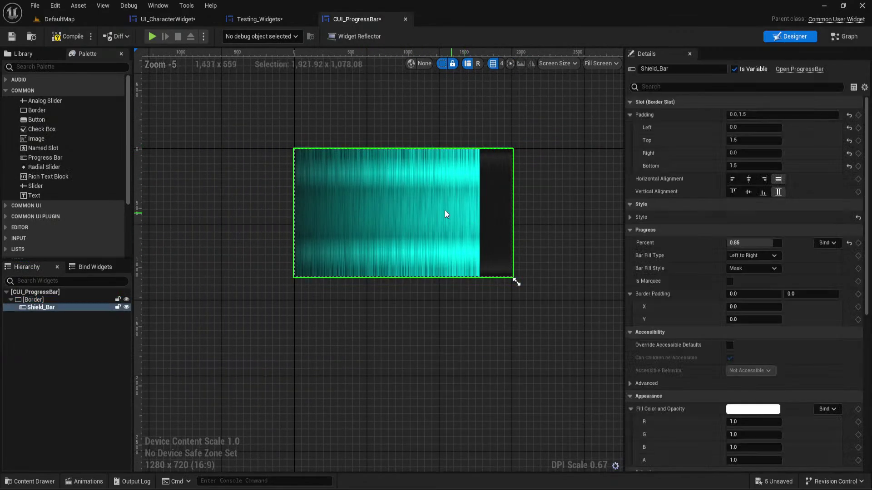
pyautogui.click(36, 300)
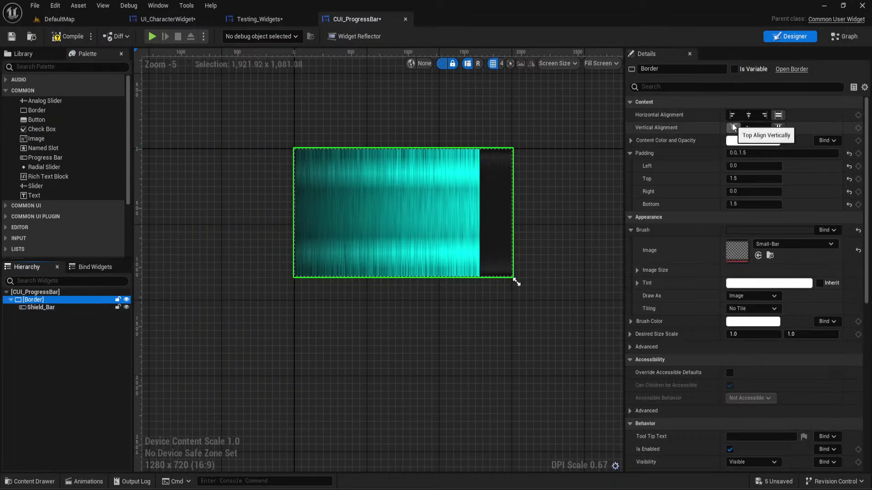
pyautogui.click(555, 64)
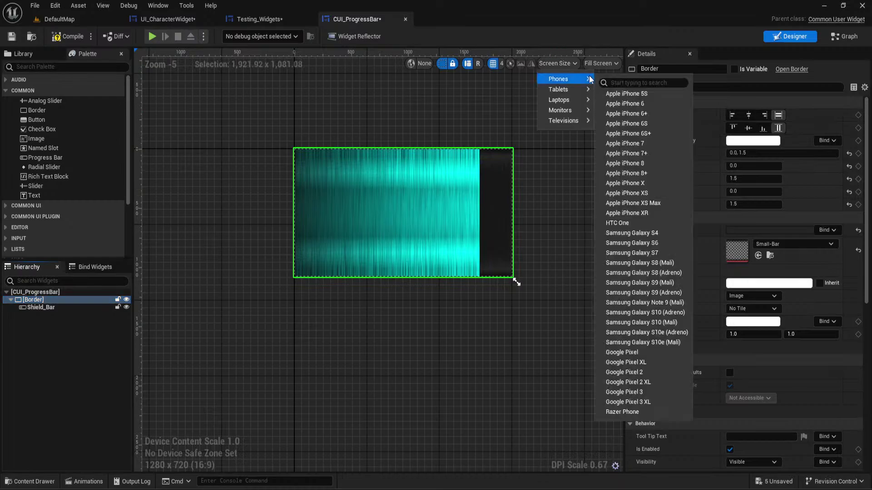
pyautogui.click(599, 64)
pyautogui.click(611, 110)
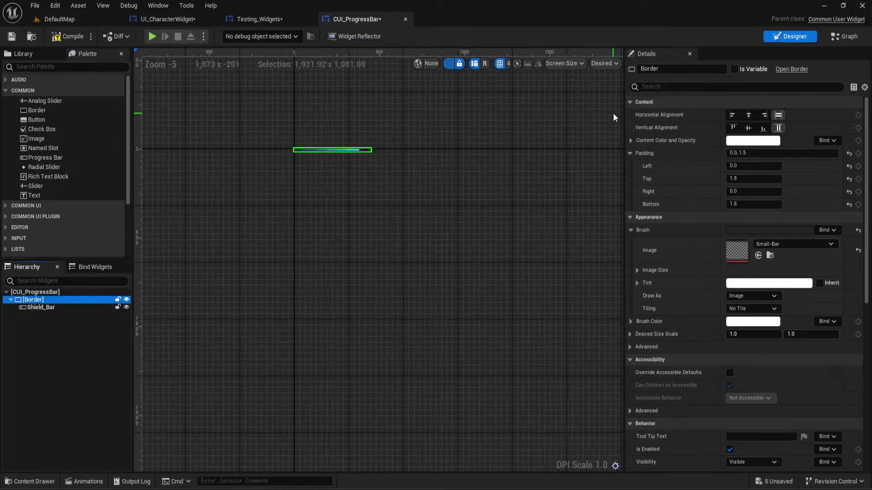
pyautogui.scroll(10, 415, 150)
pyautogui.scroll(-6, 477, 160)
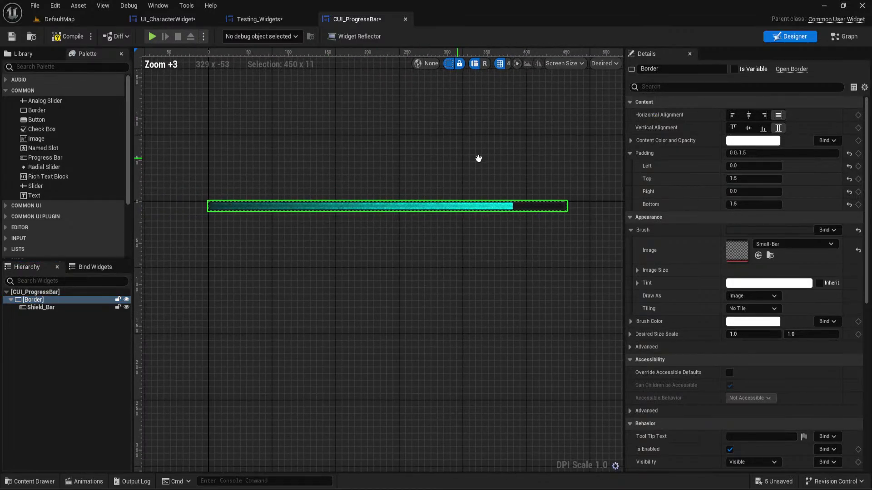
pyautogui.scroll(7, 467, 165)
pyautogui.scroll(-5, 502, 189)
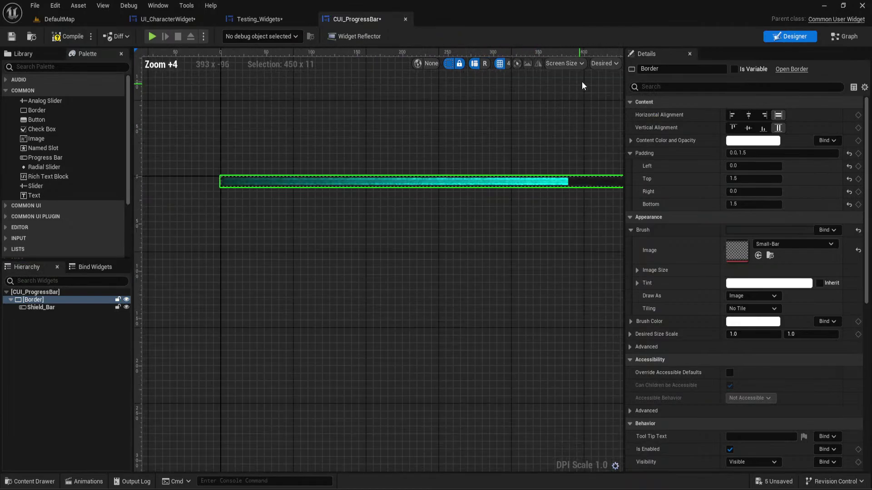
# Switch the designer's preview size mode to Custom and set its width to 300
pyautogui.click(603, 64)
pyautogui.click(606, 88)
pyautogui.moveTo(404, 147); pyautogui.dragTo(435, 156, button='right')
pyautogui.scroll(3, 435, 156)
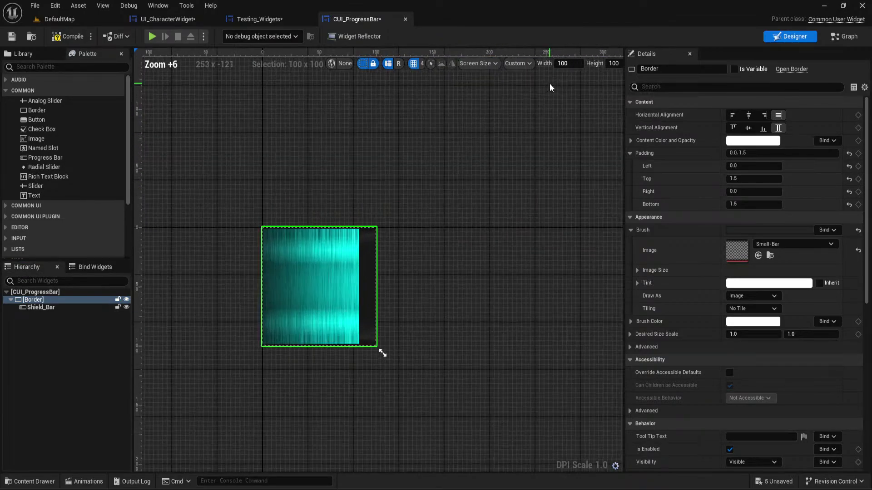
pyautogui.click(563, 63)
pyautogui.write('300')
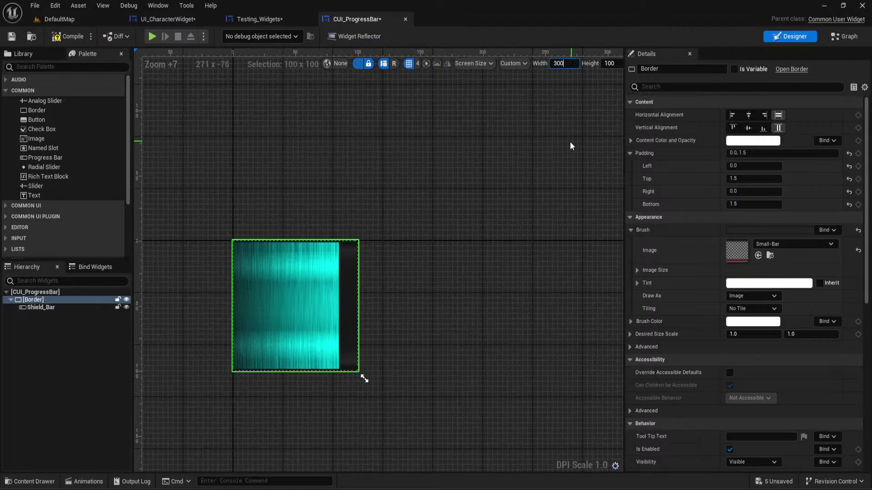
pyautogui.press('Return')
# Set the custom preview height to 20 for the progress bar widget
pyautogui.click(454, 184)
pyautogui.scroll(2, 469, 191)
pyautogui.scroll(-2, 474, 191)
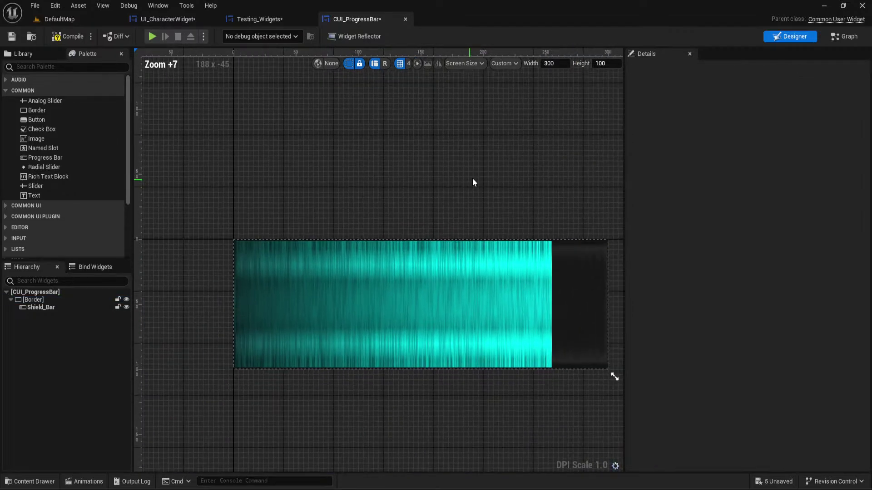
pyautogui.click(600, 63)
pyautogui.write('20')
pyautogui.press('Return')
pyautogui.scroll(2, 401, 191)
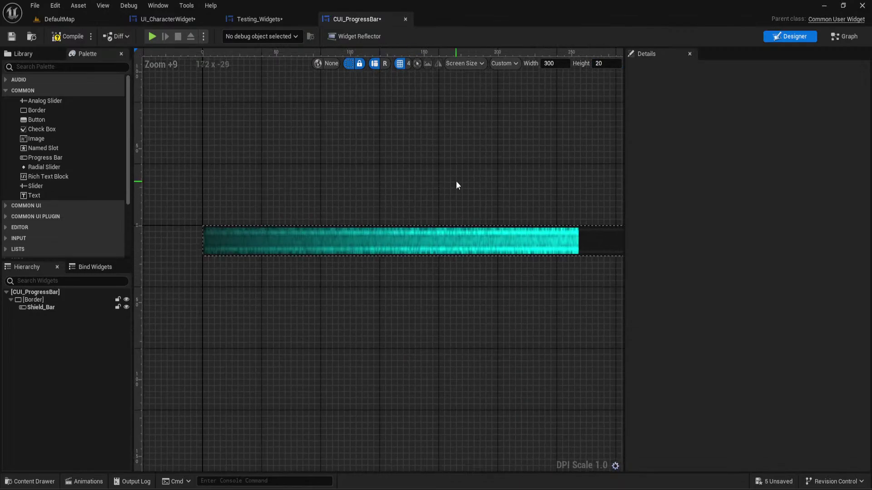
pyautogui.scroll(11, 313, 169)
pyautogui.moveTo(320, 170); pyautogui.dragTo(442, 86, button='right')
pyautogui.scroll(-11, 404, 114)
pyautogui.moveTo(272, 115); pyautogui.dragTo(340, 165, button='right')
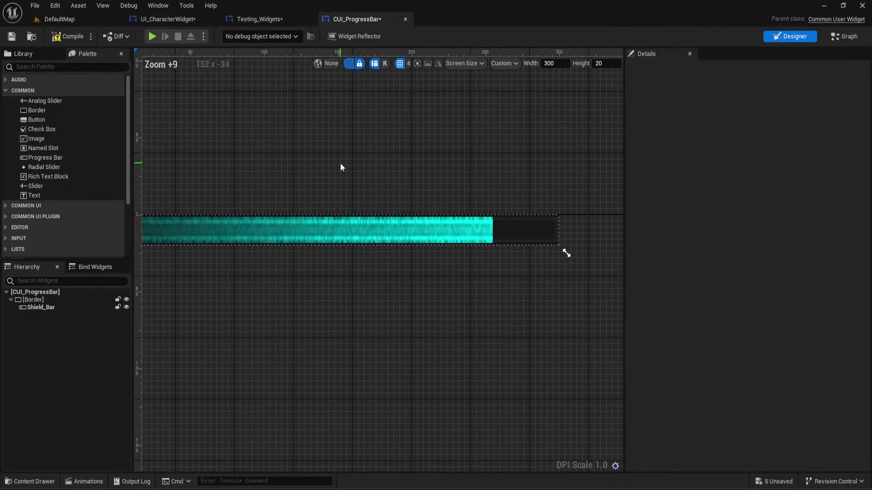
pyautogui.scroll(-5, 340, 166)
# Find the Text widget, try to add it to the Border beside Shield_Bar, and clear the widget search
pyautogui.click(33, 300)
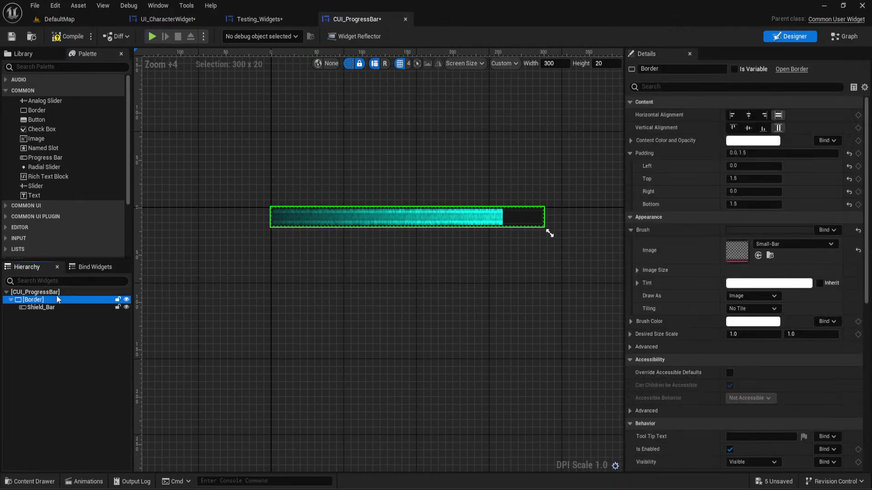
pyautogui.click(33, 68)
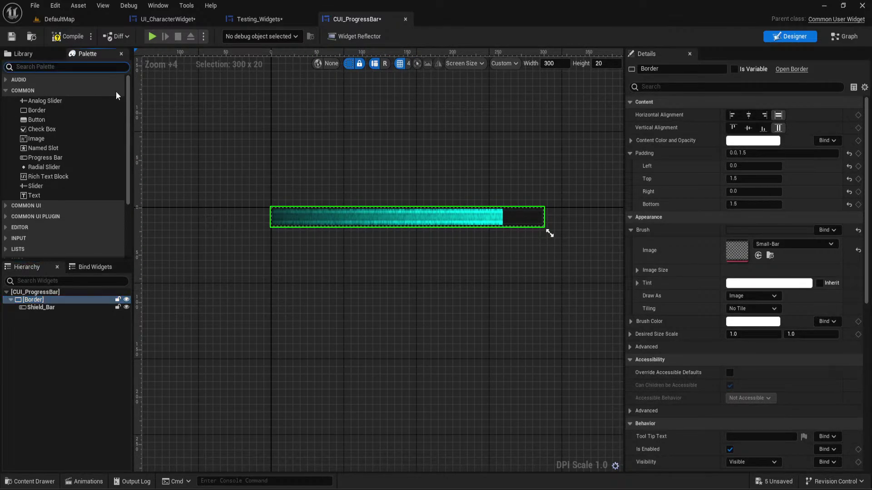
pyautogui.write('text')
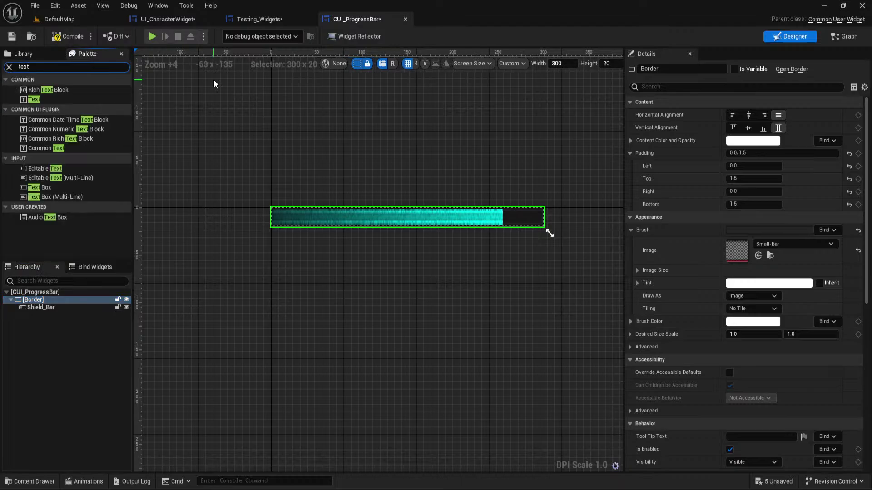
pyautogui.moveTo(34, 99); pyautogui.dragTo(53, 108)
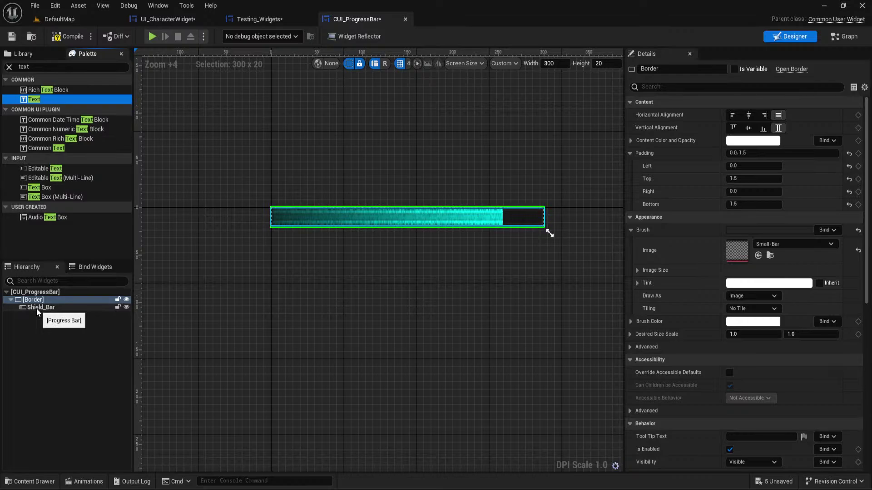
pyautogui.click(23, 67)
pyautogui.press('BackSpace')
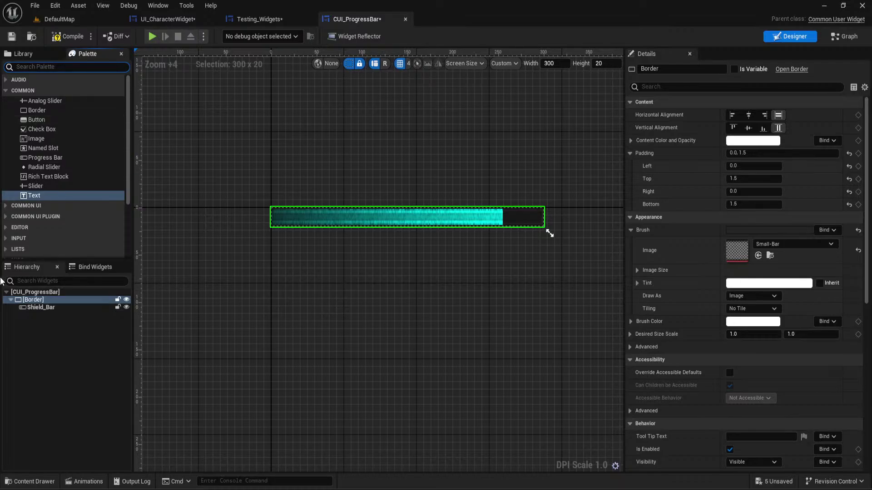
# Try replacing Shield_Bar with an Overlay and undo the replacement
pyautogui.rightClick(41, 307)
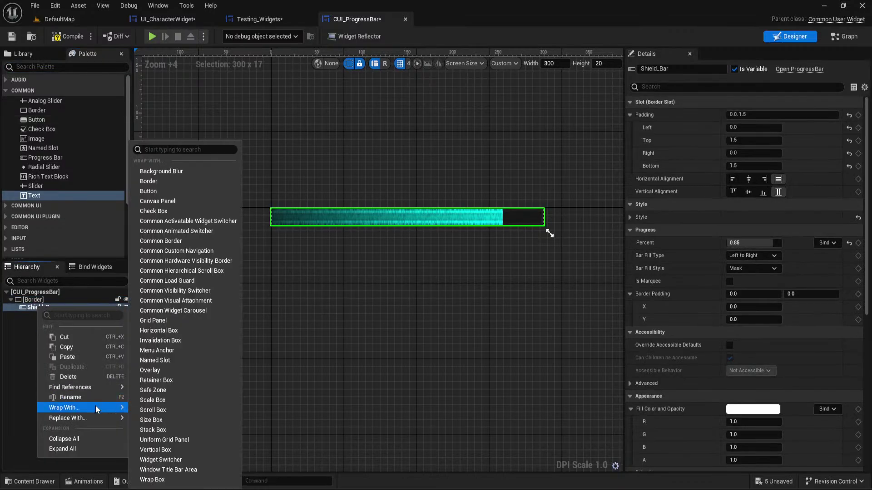
pyautogui.moveTo(116, 416)
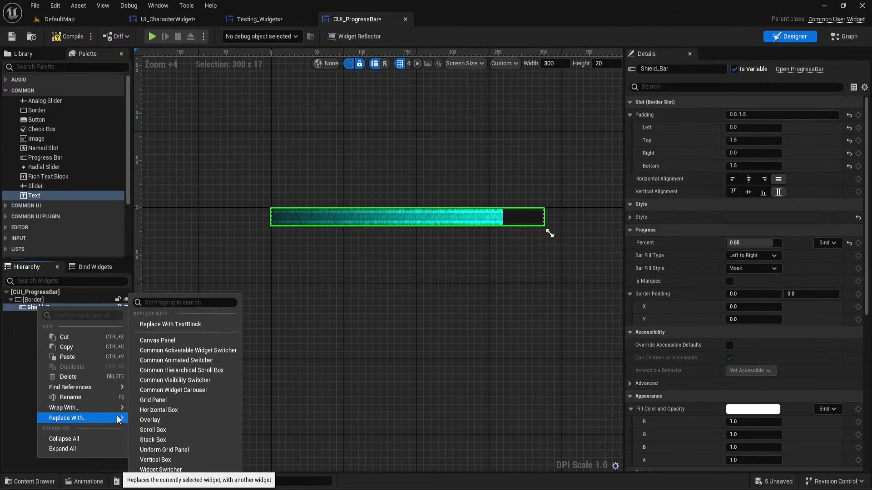
pyautogui.click(189, 419)
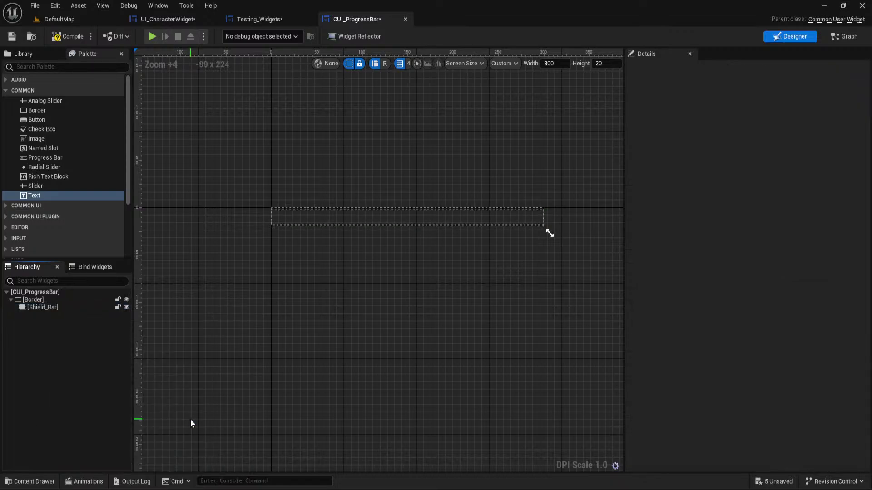
pyautogui.click(31, 307)
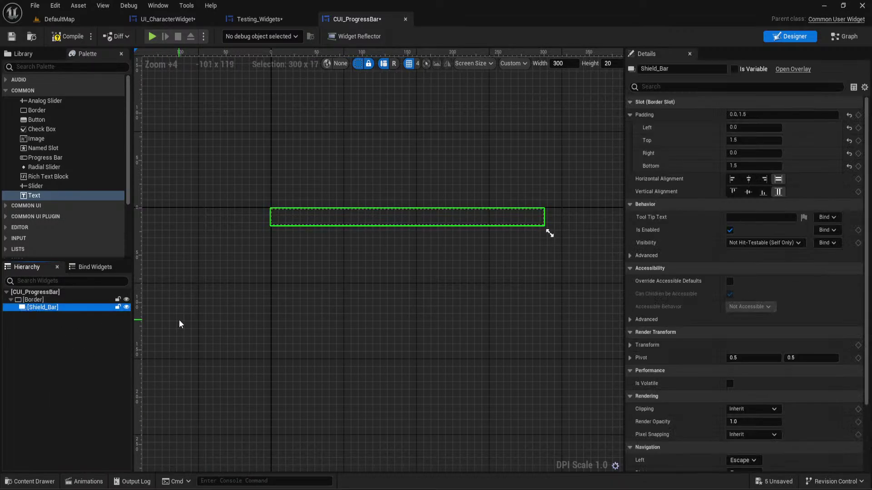
pyautogui.hotkey('ctrl', 'z')
# Wrap Shield_Bar with an Overlay and set the bar's vertical alignment to fill
pyautogui.rightClick(46, 309)
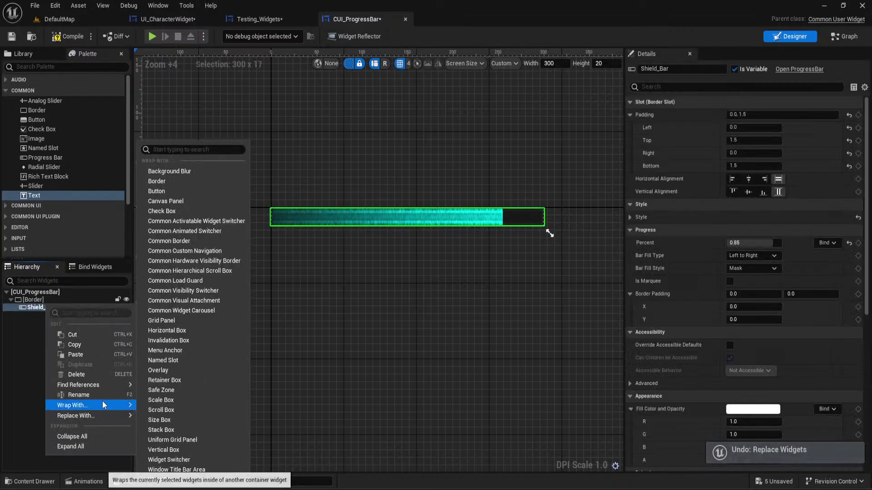
pyautogui.click(173, 370)
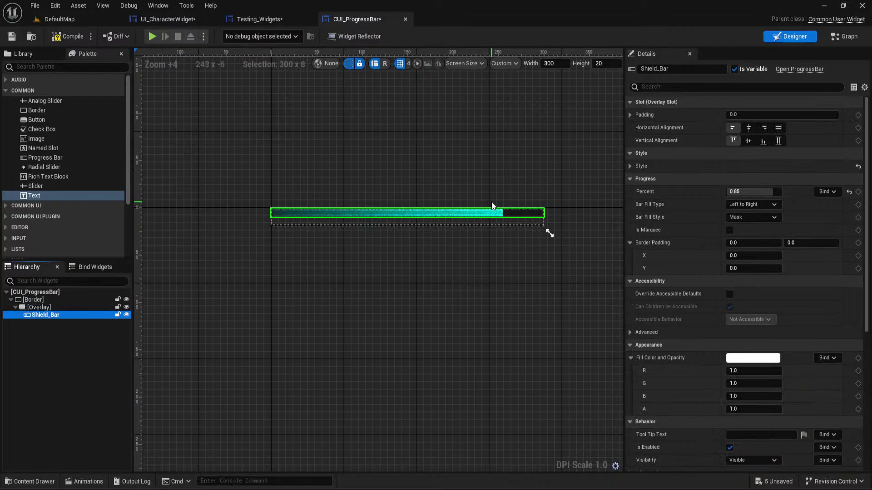
pyautogui.scroll(6, 492, 204)
pyautogui.click(779, 141)
pyautogui.click(362, 305)
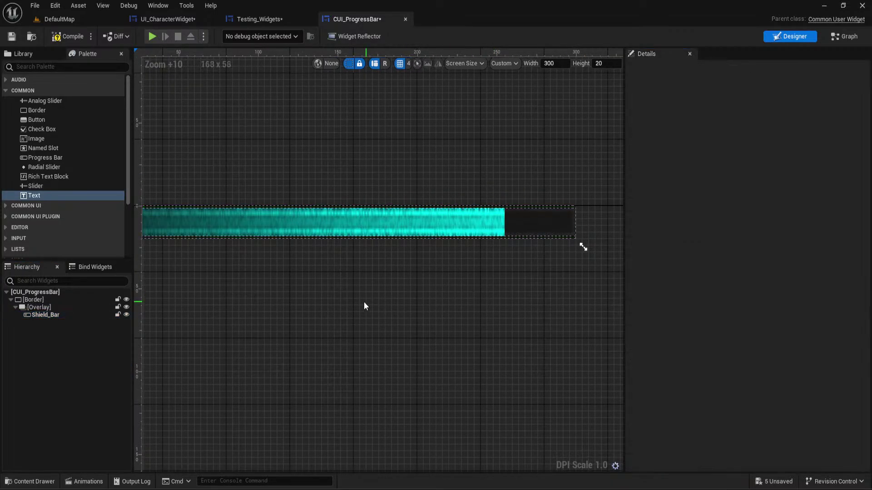
pyautogui.moveTo(362, 305); pyautogui.dragTo(532, 295, button='right')
# Find the Common Text widget and add it to the Overlay beneath Shield_Bar
pyautogui.click(39, 307)
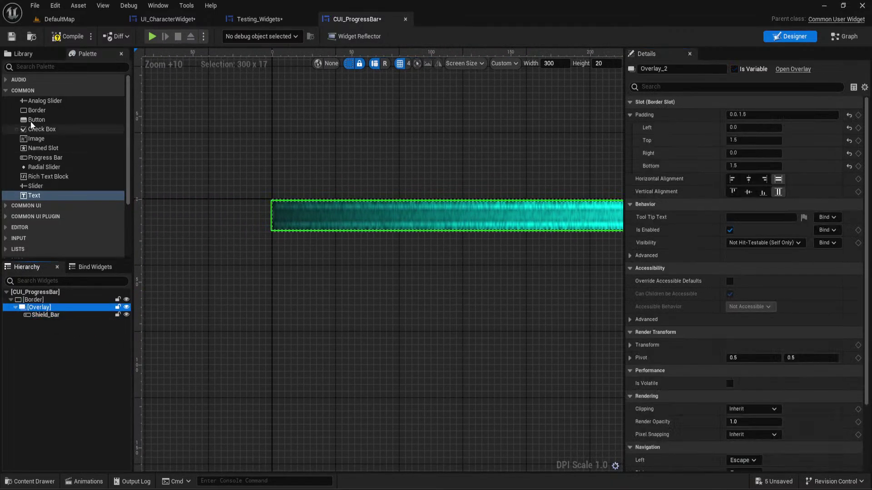
pyautogui.click(27, 206)
pyautogui.scroll(-3, 45, 183)
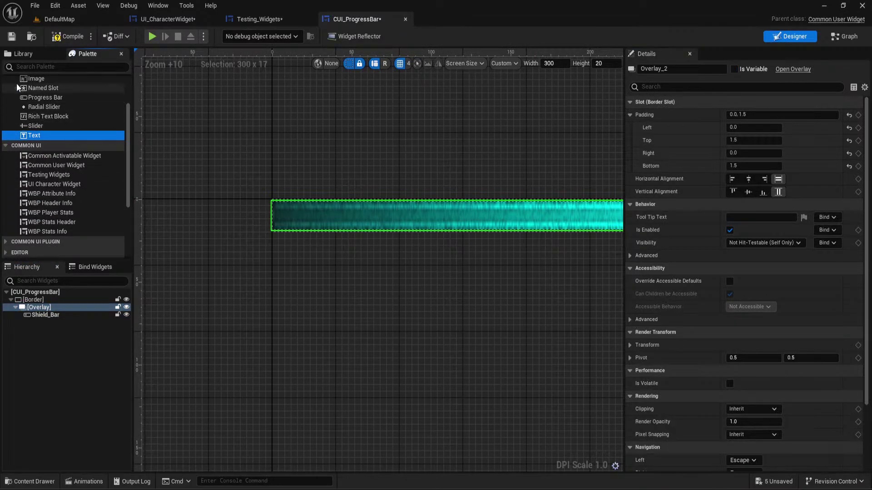
pyautogui.click(24, 66)
pyautogui.write('text')
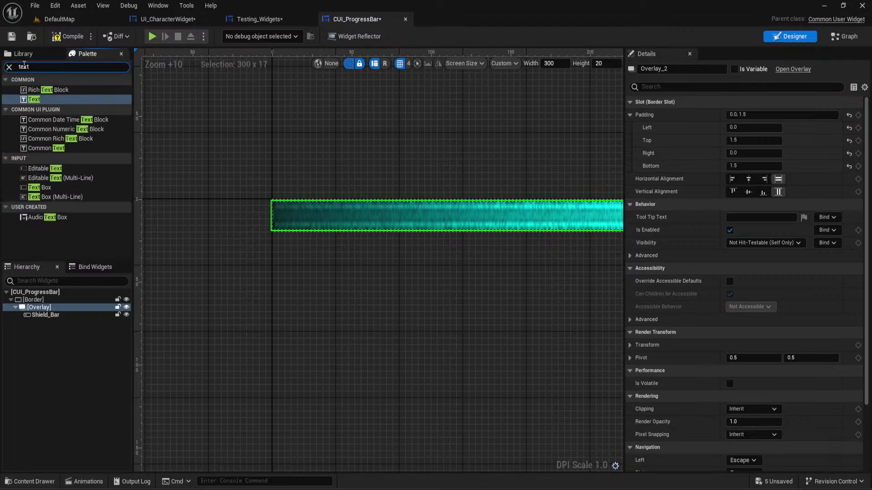
pyautogui.click(53, 150)
pyautogui.moveTo(53, 154); pyautogui.dragTo(54, 324)
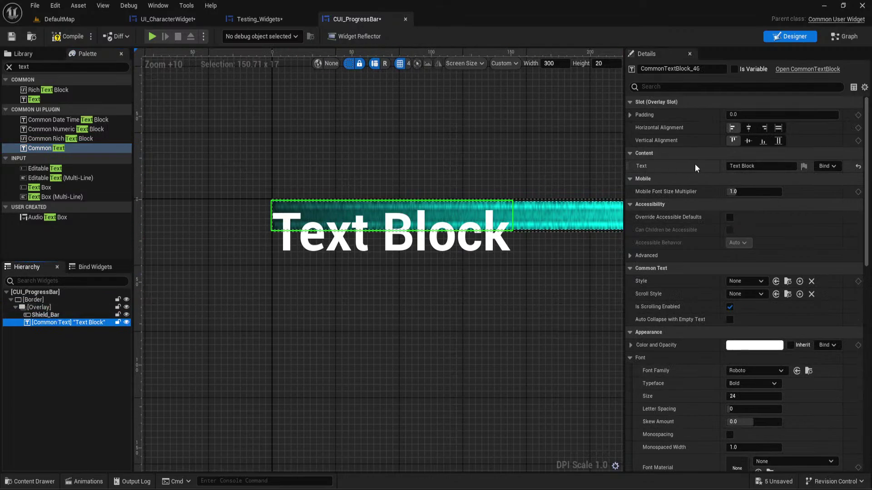
# Center the Common Text vertically, align it left horizontally, and set its font size to 10
pyautogui.click(748, 140)
pyautogui.click(753, 128)
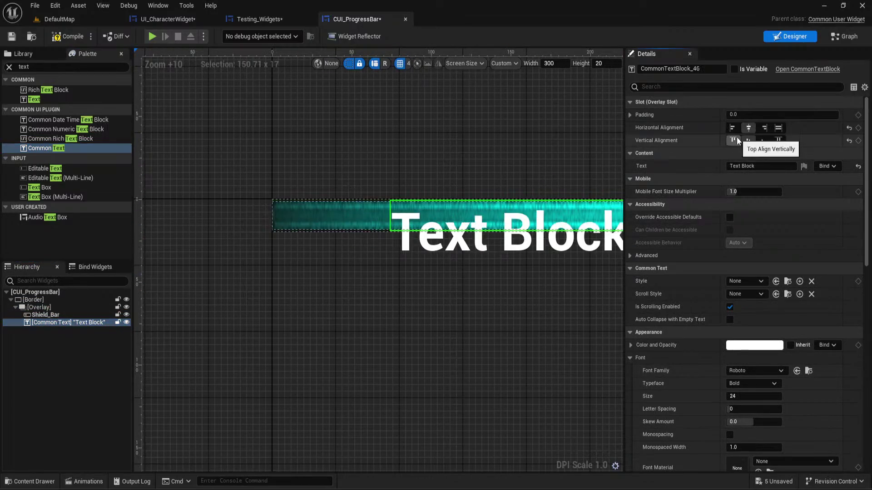
pyautogui.click(732, 128)
pyautogui.scroll(-3, 747, 268)
pyautogui.click(738, 291)
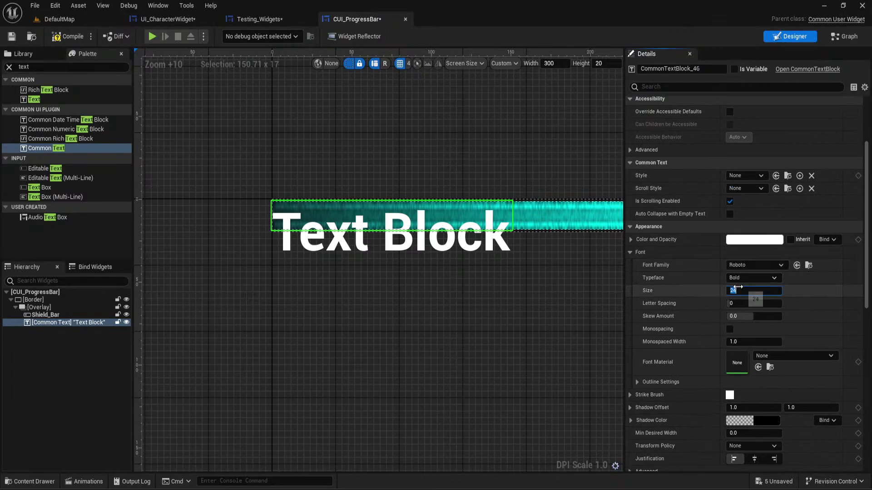
pyautogui.write('10')
pyautogui.press('Return')
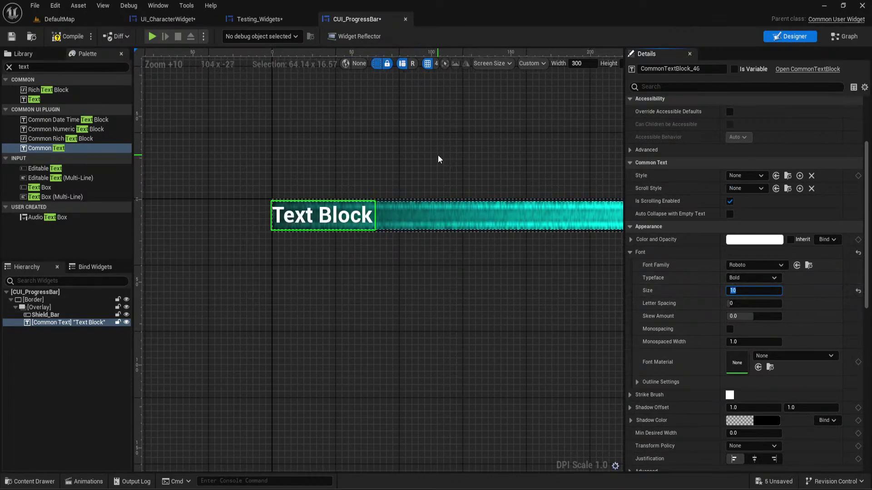
pyautogui.moveTo(438, 160)
pyautogui.mouseDown(button='right')
pyautogui.moveTo(424, 149)
pyautogui.moveTo(438, 148)
pyautogui.mouseUp(button='right')
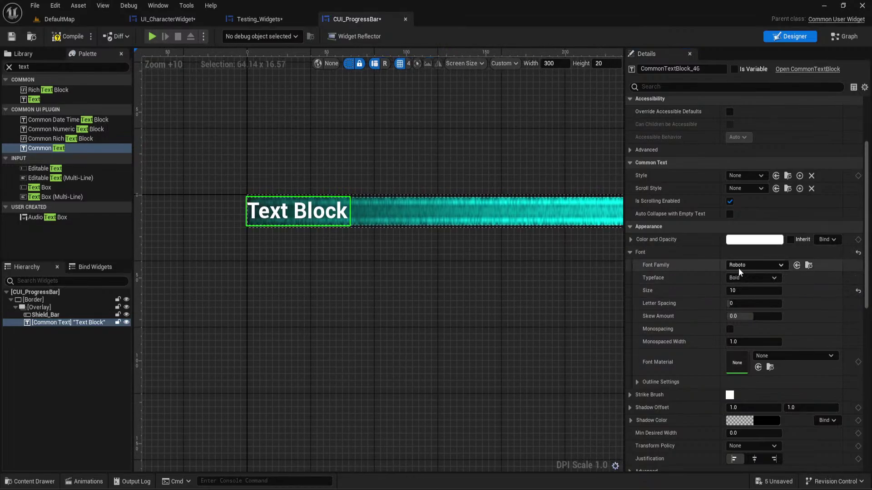
# Set the Common Text's font family to Cambria-Default and compare it with the reference image of the stat bars
pyautogui.click(751, 264)
pyautogui.click(751, 277)
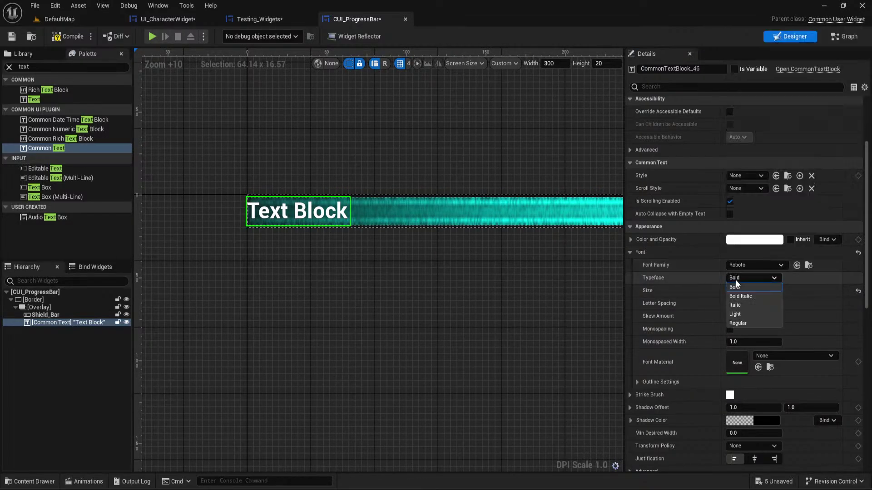
pyautogui.click(745, 292)
pyautogui.click(743, 266)
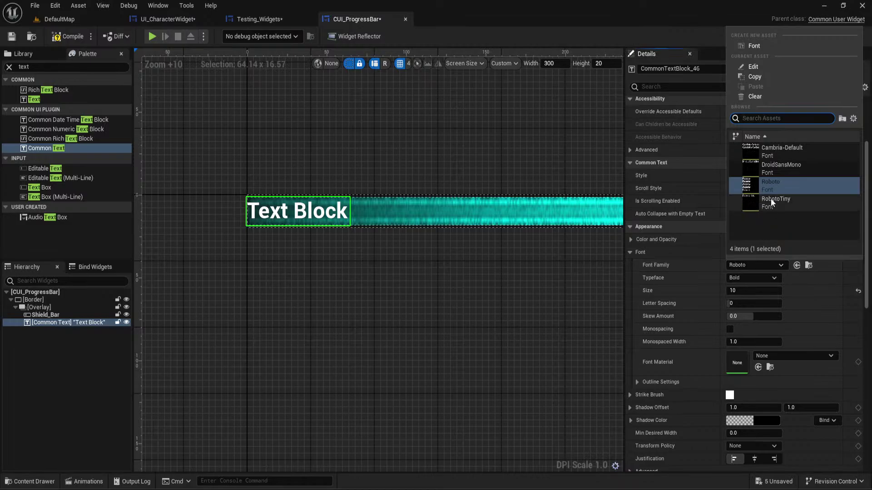
pyautogui.click(786, 157)
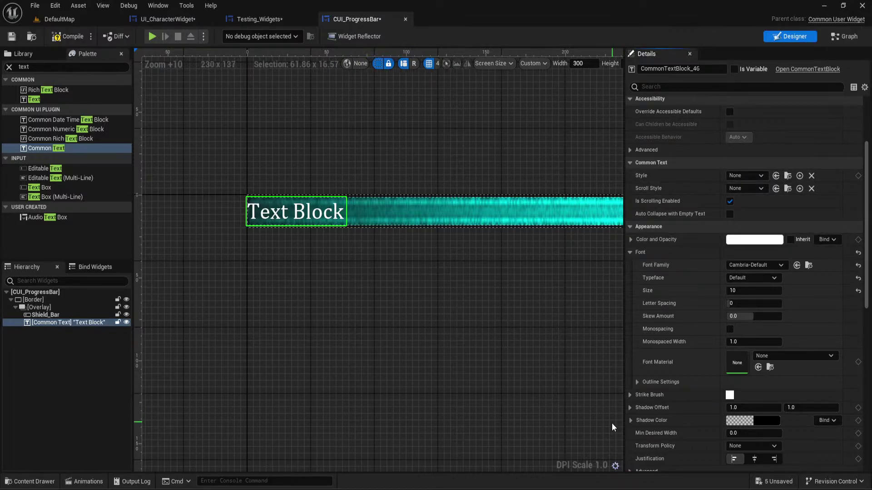
pyautogui.hotkey('alt', 'Tab')
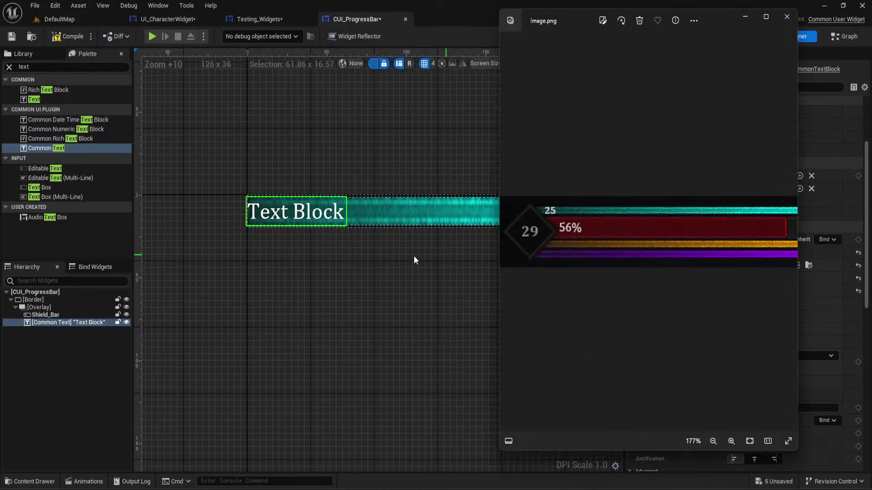
pyautogui.hotkey('alt', 'Tab')
pyautogui.click(439, 222)
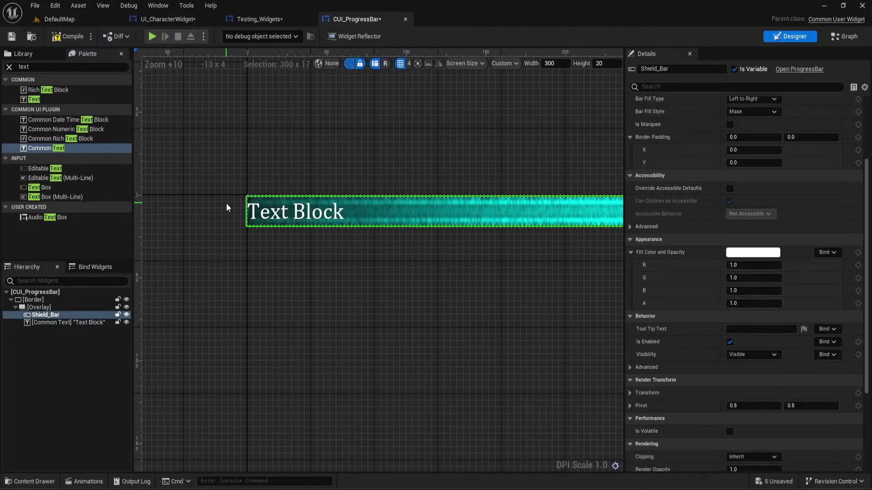
# Set the Common Text's content to 1000 and expand its slot padding values
pyautogui.click(281, 212)
pyautogui.scroll(2, 687, 200)
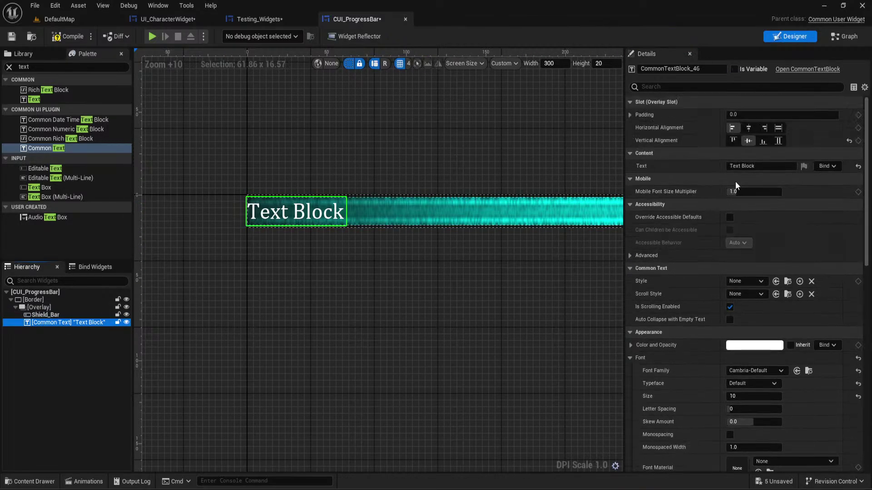
pyautogui.click(743, 165)
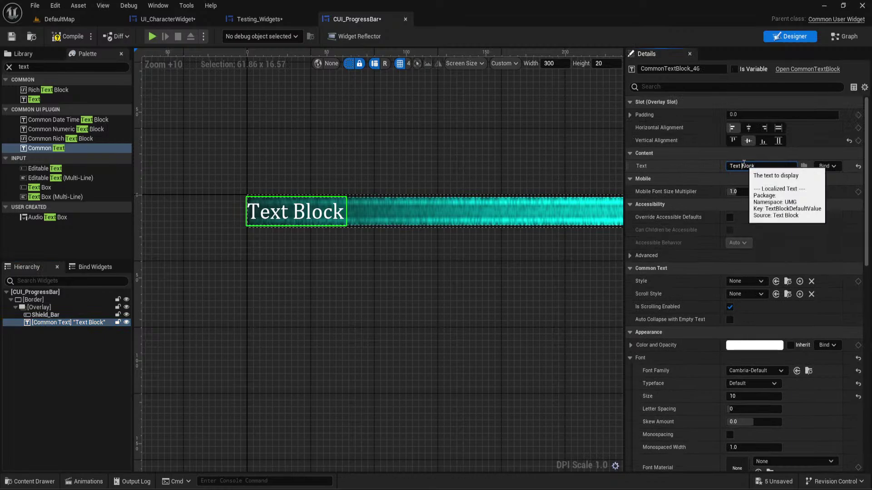
pyautogui.hotkey('ctrl', 'a')
pyautogui.write('10')
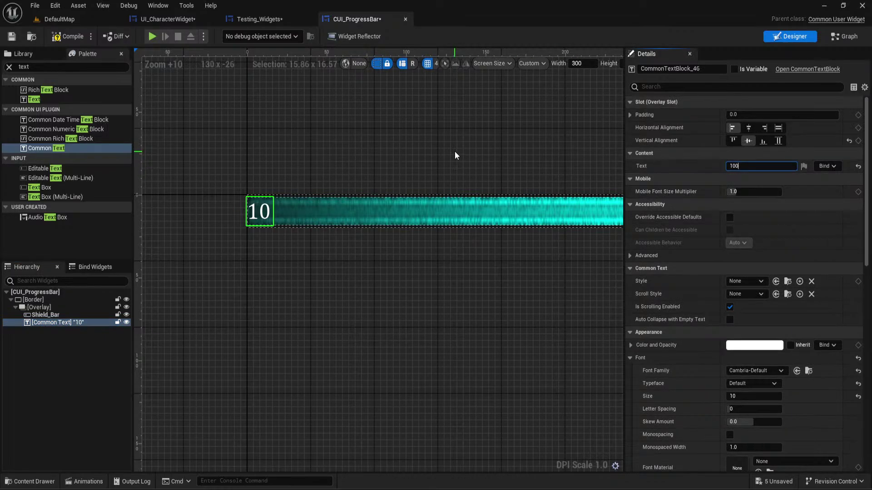
pyautogui.write('00')
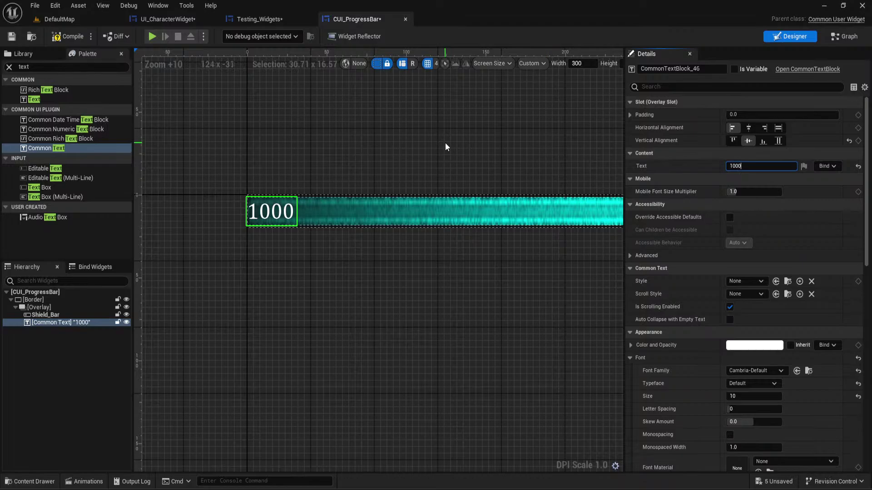
pyautogui.click(630, 115)
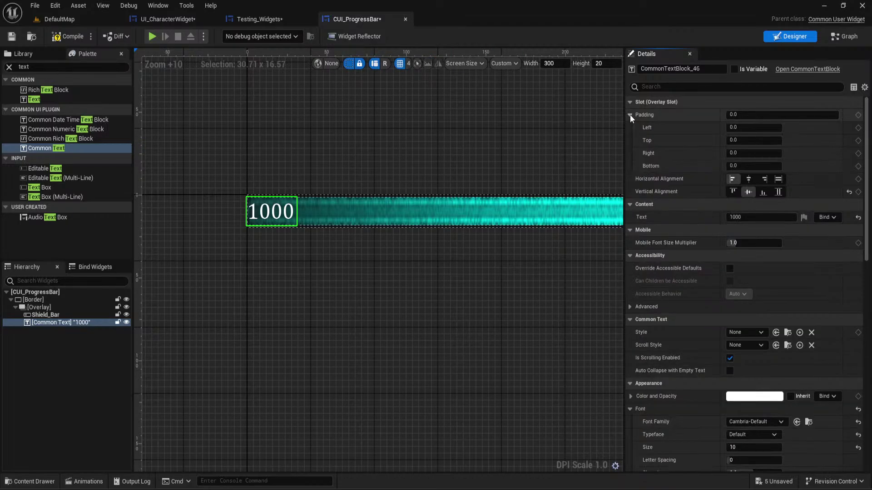
# Delete the Event Construct and Event Tick nodes from the widget's Event Graph
pyautogui.click(843, 36)
pyautogui.moveTo(501, 160); pyautogui.dragTo(450, 157, button='right')
pyautogui.moveTo(593, 308); pyautogui.dragTo(400, 179)
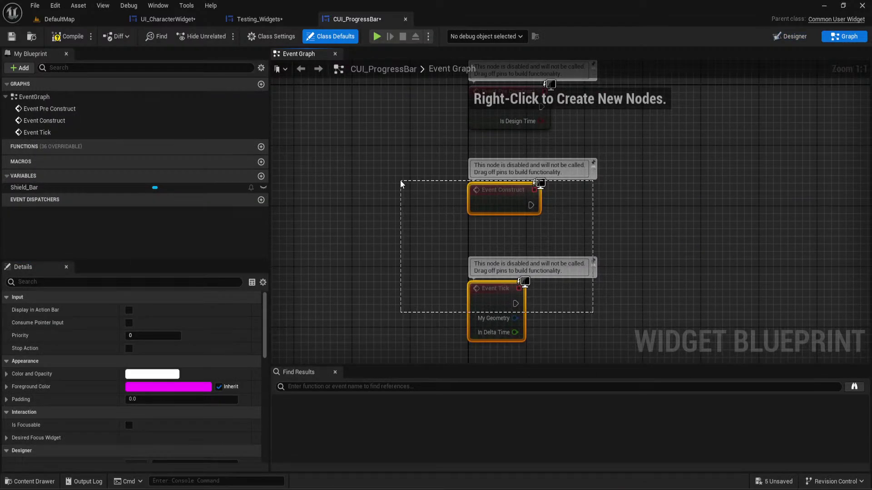
pyautogui.moveTo(541, 104); pyautogui.dragTo(445, 189, button='right')
pyautogui.press('Delete')
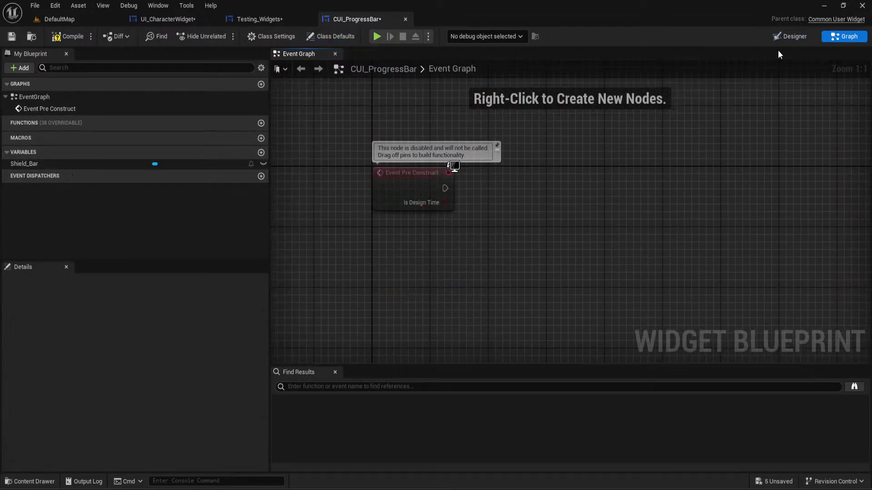
# Make the Common Text widget a variable and rename it Bar_Txt
pyautogui.click(790, 36)
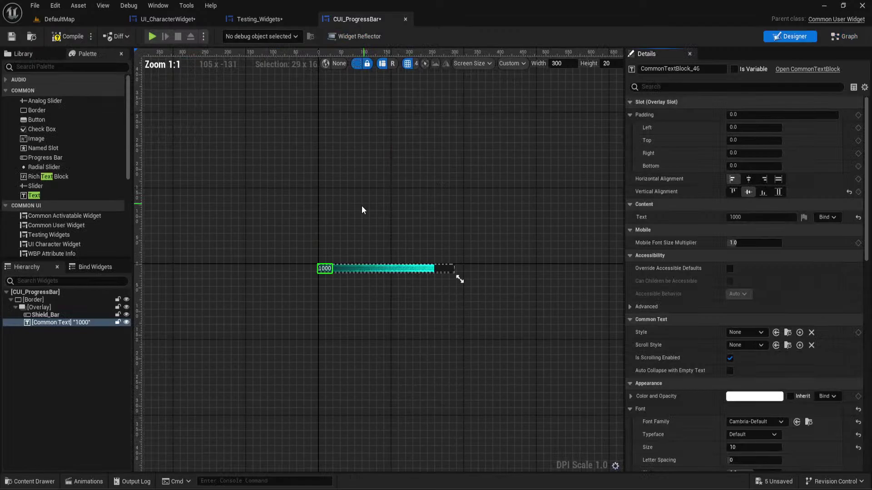
pyautogui.click(713, 70)
pyautogui.press('BackSpace')
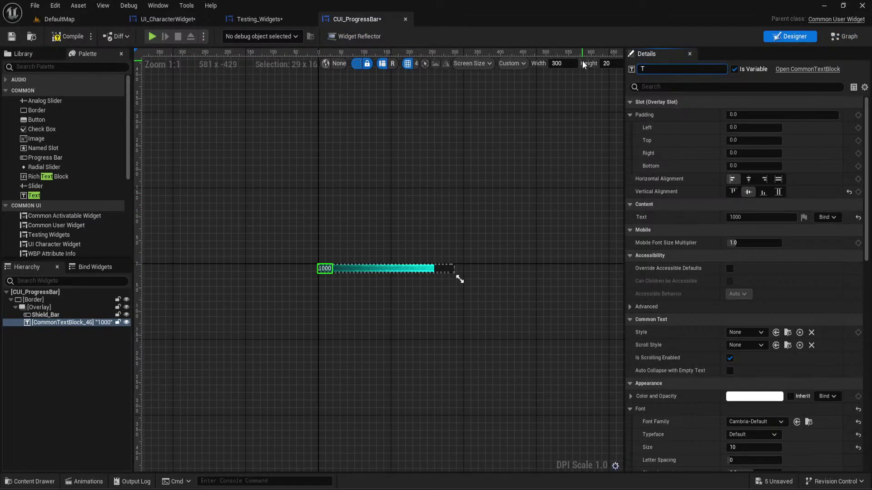
pyautogui.write('Bar_Txt')
pyautogui.press('Return')
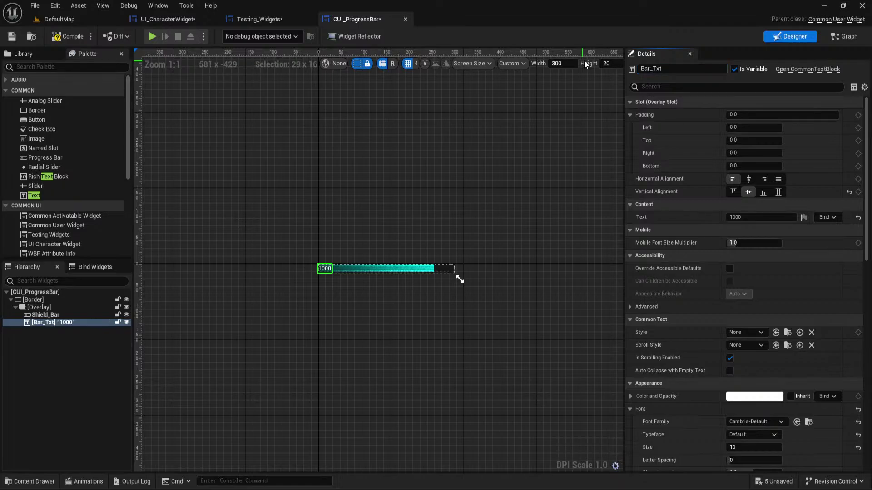
# Place a Bar_Txt reference in the Event Graph and search its available actions for padding
pyautogui.click(843, 37)
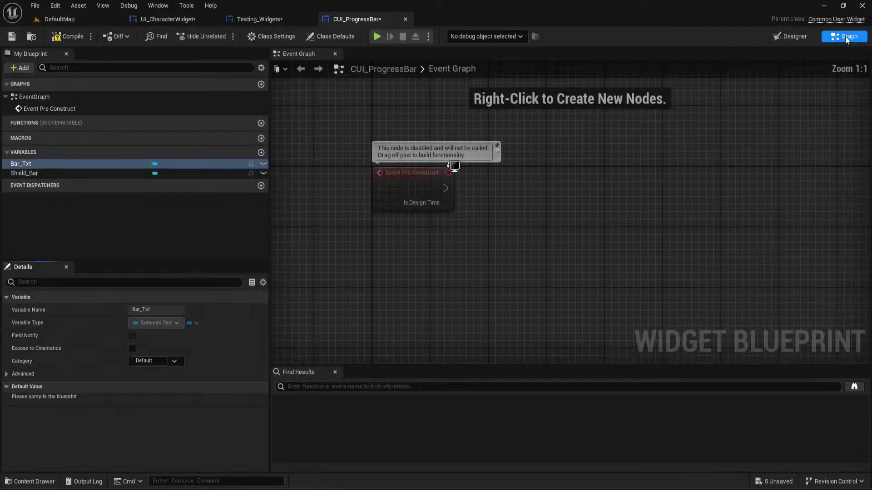
pyautogui.click(19, 152)
pyautogui.click(8, 152)
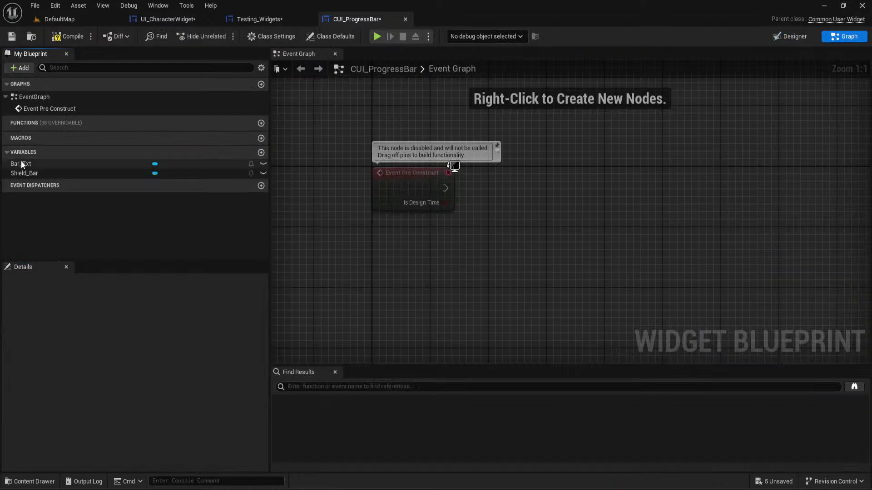
pyautogui.keyDown('ctrl'); pyautogui.moveTo(21, 163); pyautogui.dragTo(509, 183); pyautogui.keyUp('ctrl')
pyautogui.write('paddin')
pyautogui.press('BackSpace')
pyautogui.press('BackSpace')
pyautogui.press('BackSpace')
pyautogui.press('BackSpace')
pyautogui.press('BackSpace')
pyautogui.press('BackSpace')
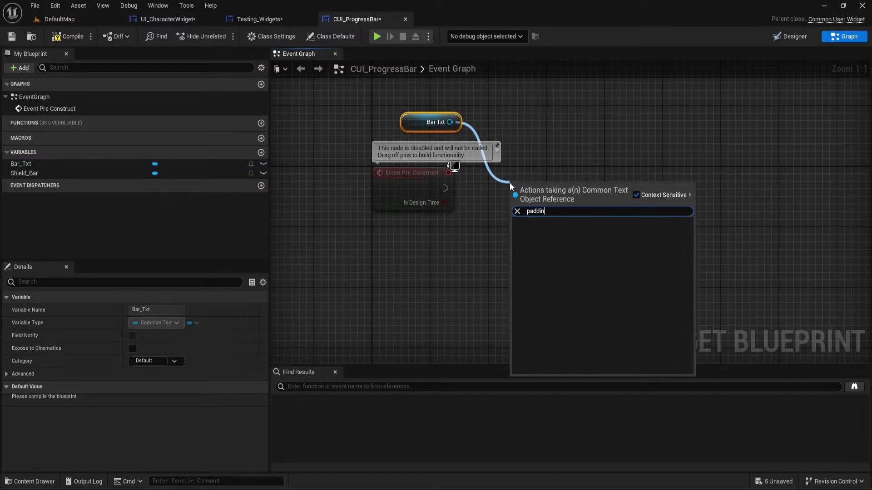
pyautogui.click(557, 147)
# Make the Overlay around Shield_Bar and Bar_Txt a variable and rename it Overlay
pyautogui.click(782, 37)
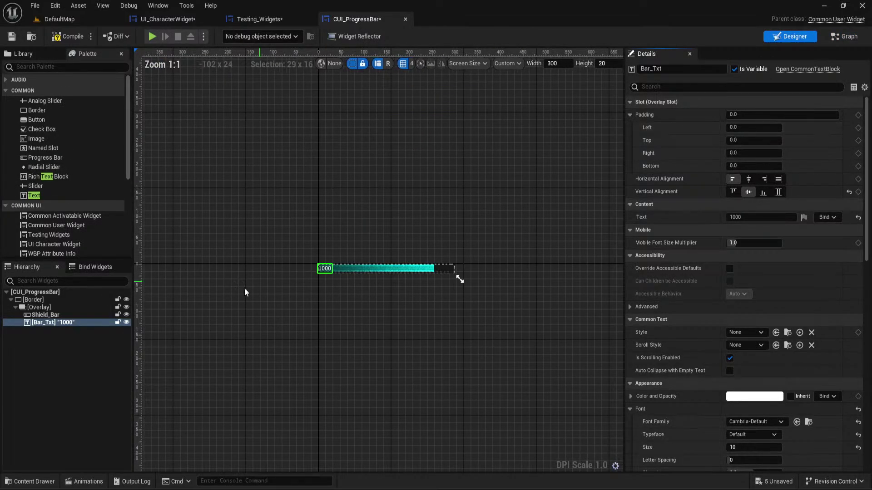
pyautogui.click(46, 308)
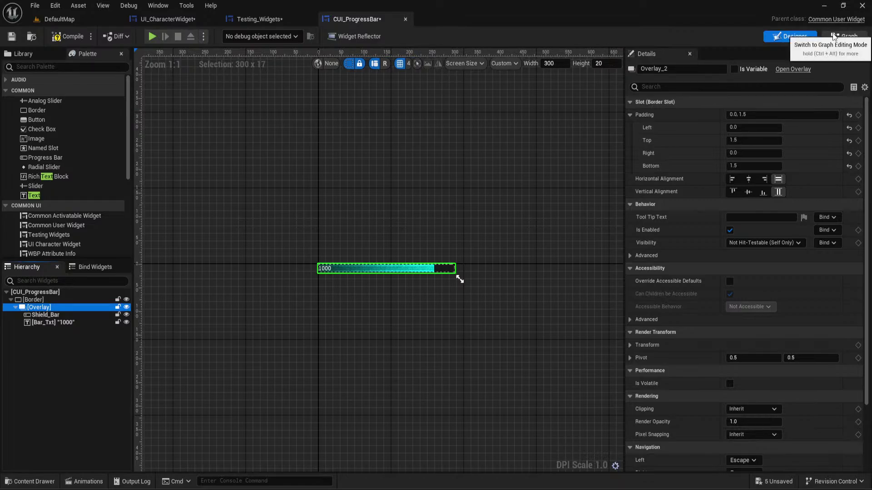
pyautogui.click(734, 69)
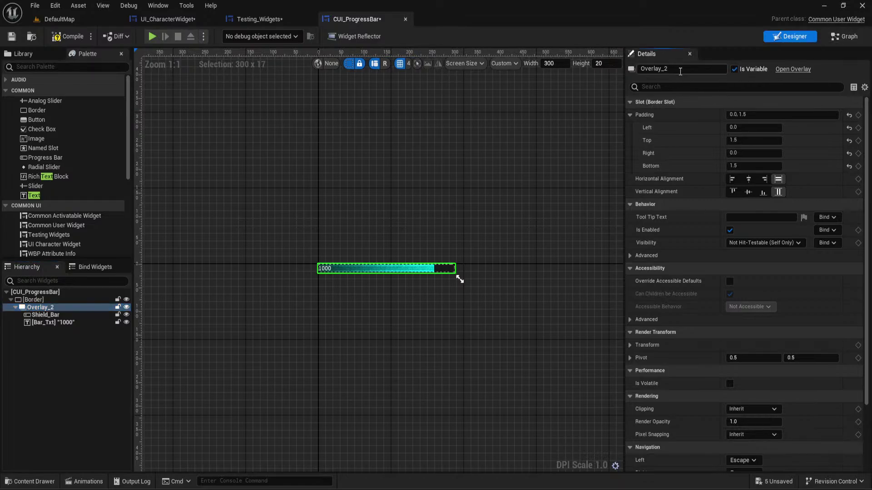
pyautogui.click(691, 68)
pyautogui.write('Overlay')
pyautogui.press('Return')
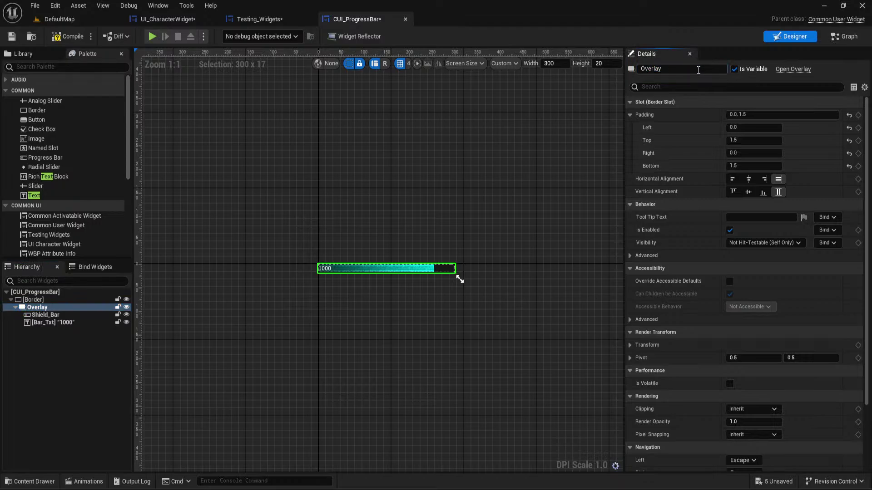
# Place an Overlay reference in the Event Graph and search its available actions for padding
pyautogui.click(843, 37)
pyautogui.keyDown('ctrl'); pyautogui.moveTo(24, 173); pyautogui.dragTo(533, 250); pyautogui.keyUp('ctrl')
pyautogui.write('paddi')
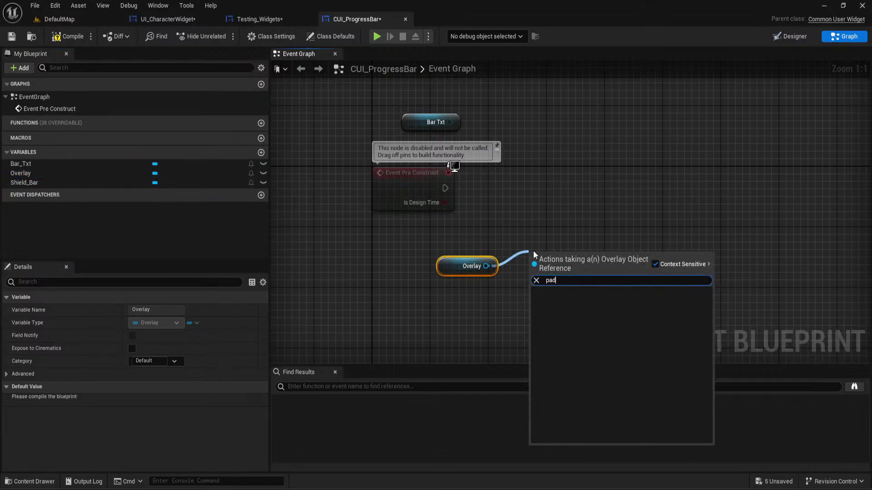
pyautogui.press('BackSpace')
pyautogui.press('BackSpace')
pyautogui.press('BackSpace')
pyautogui.press('BackSpace')
pyautogui.press('BackSpace')
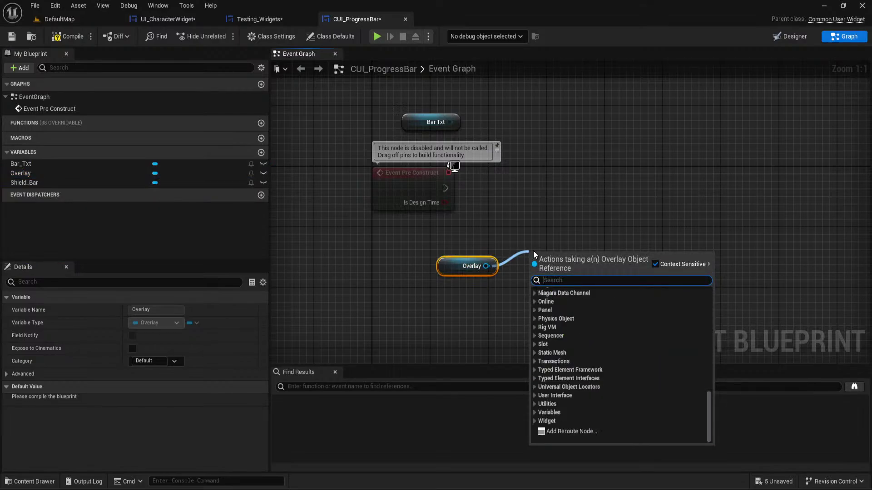
pyautogui.click(526, 241)
# Browse the Appearance actions available for Bar_Txt and check the Overlay's slot padding in the Designer
pyautogui.moveTo(450, 121); pyautogui.dragTo(653, 152)
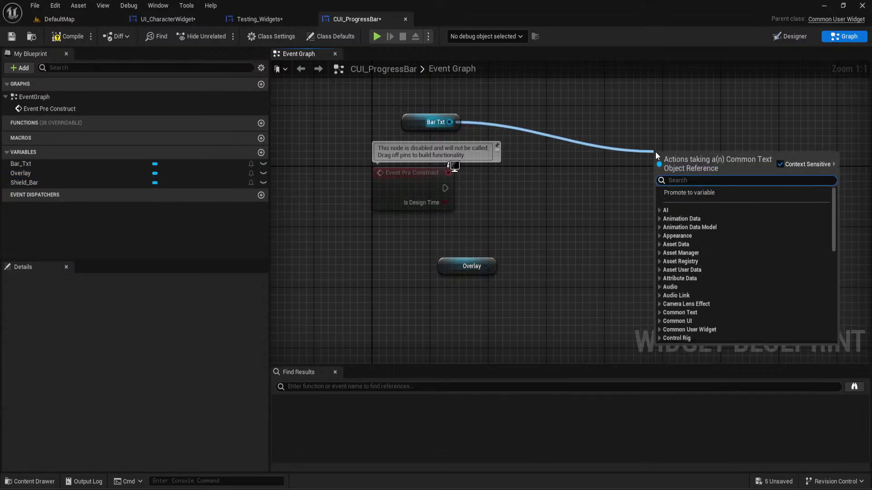
pyautogui.scroll(-3, 720, 256)
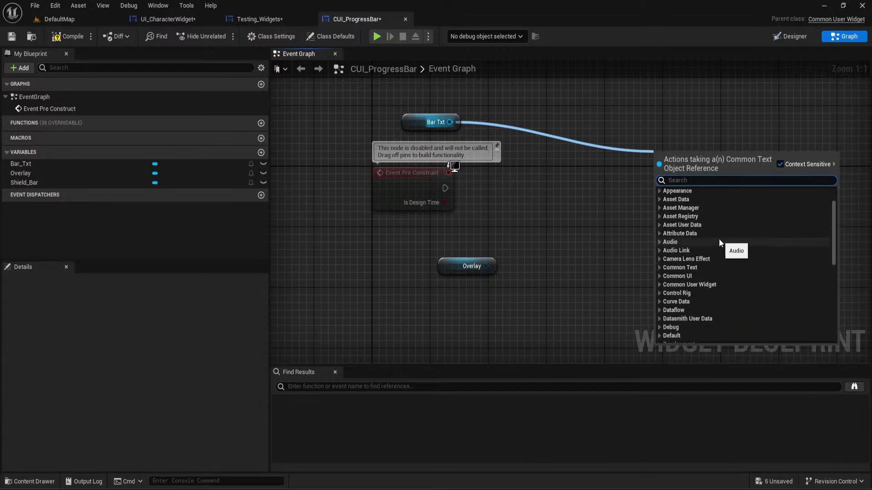
pyautogui.scroll(3, 742, 224)
pyautogui.click(660, 236)
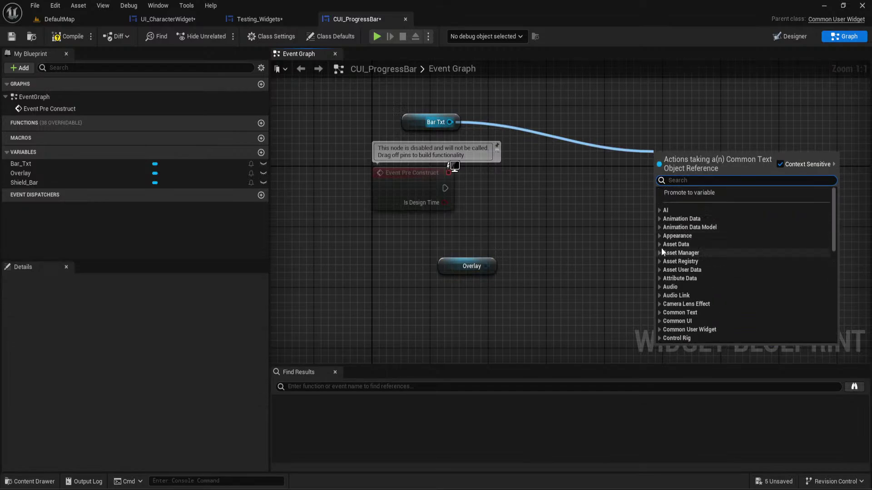
pyautogui.scroll(-3, 714, 240)
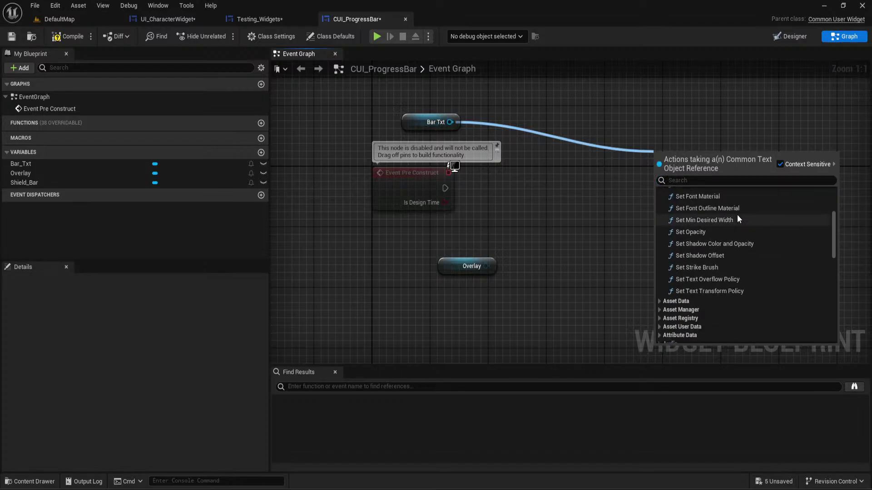
pyautogui.click(789, 36)
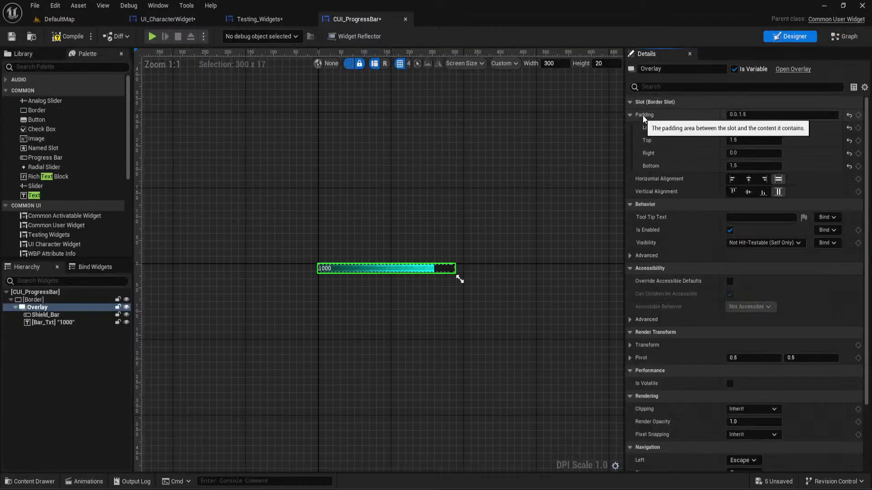
# Search the available actions of the Bar_Txt and Overlay references in the Event Graph for alignment
pyautogui.click(843, 36)
pyautogui.moveTo(450, 121); pyautogui.dragTo(541, 122)
pyautogui.write('all')
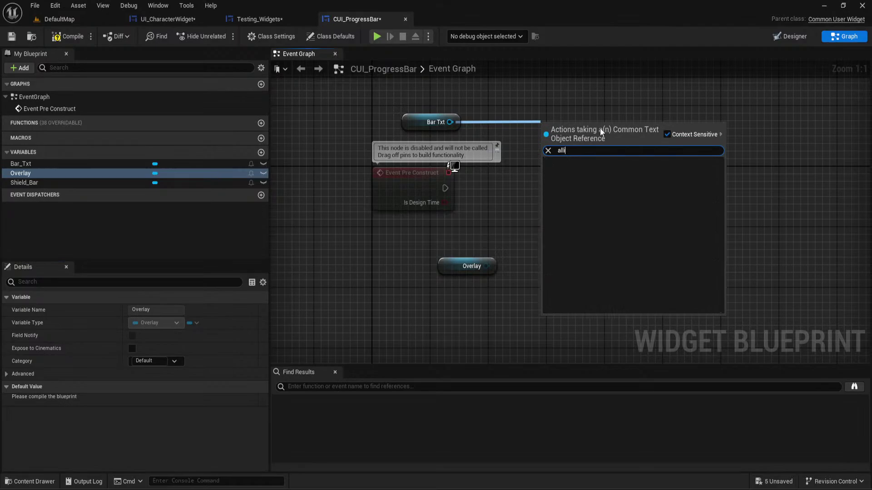
pyautogui.press('BackSpace')
pyautogui.press('BackSpace')
pyautogui.press('BackSpace')
pyautogui.moveTo(478, 262); pyautogui.dragTo(571, 192)
pyautogui.write('allig')
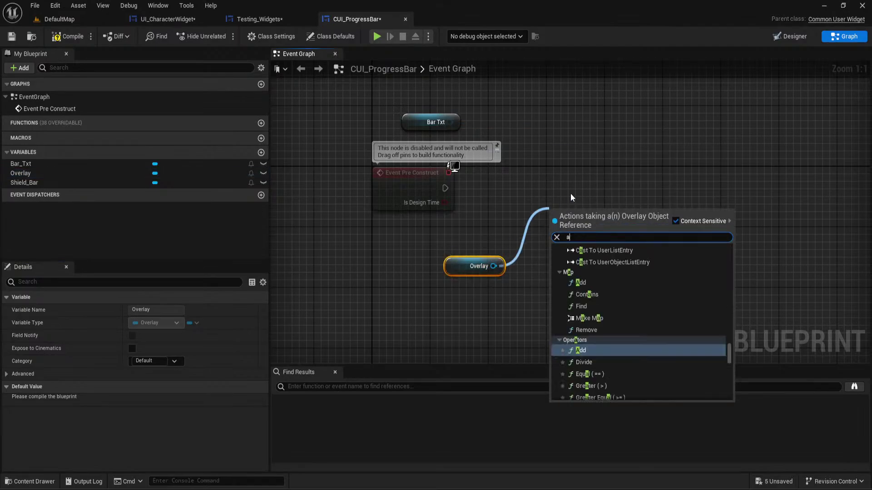
# Search the Overlay reference's actions for child and add an Add Child node
pyautogui.press('BackSpace')
pyautogui.press('BackSpace')
pyautogui.press('BackSpace')
pyautogui.press('BackSpace')
pyautogui.press('BackSpace')
pyautogui.write('child')
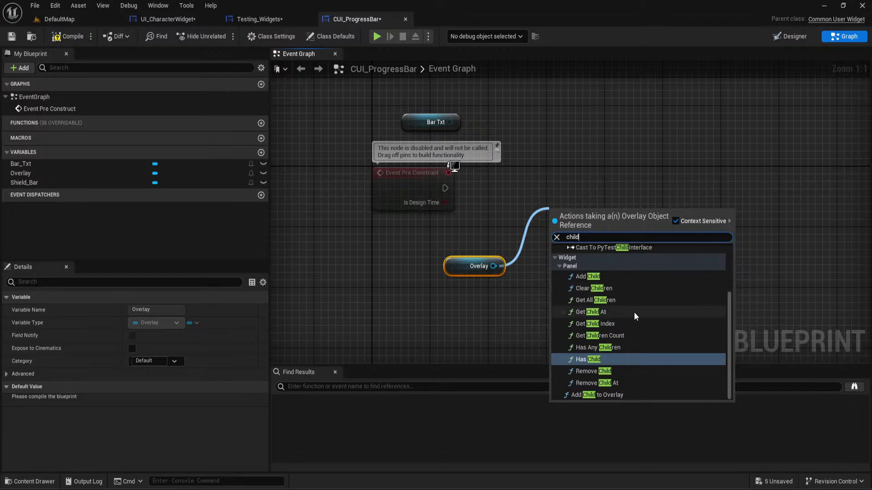
pyautogui.click(604, 277)
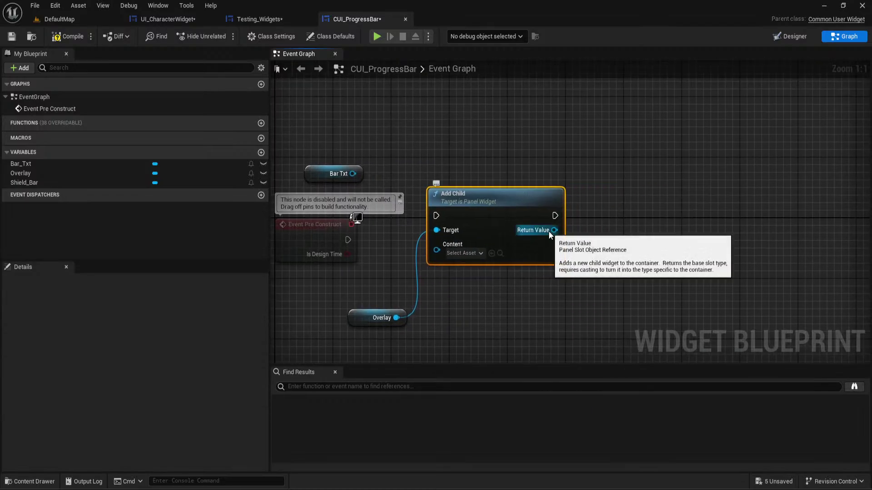
# Search the actions of the Add Child node's Return Value for padding and alignment
pyautogui.moveTo(549, 231); pyautogui.dragTo(620, 241)
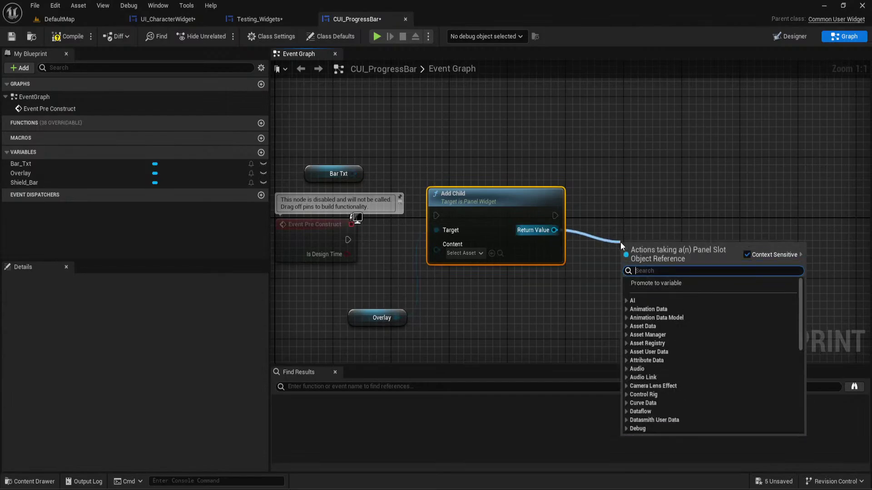
pyautogui.write('padding')
pyautogui.press('BackSpace')
pyautogui.press('BackSpace')
pyautogui.press('BackSpace')
pyautogui.press('BackSpace')
pyautogui.press('BackSpace')
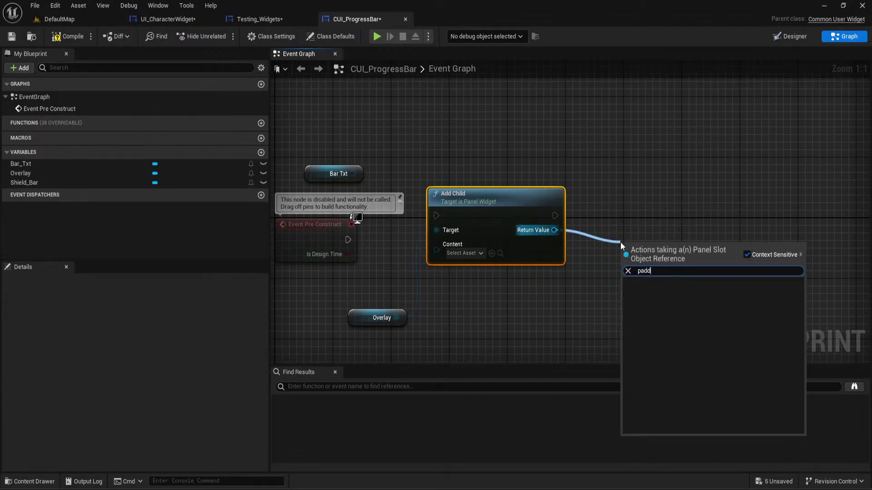
pyautogui.press('BackSpace')
pyautogui.press('BackSpace')
pyautogui.write('al')
pyautogui.press('BackSpace')
pyautogui.press('BackSpace')
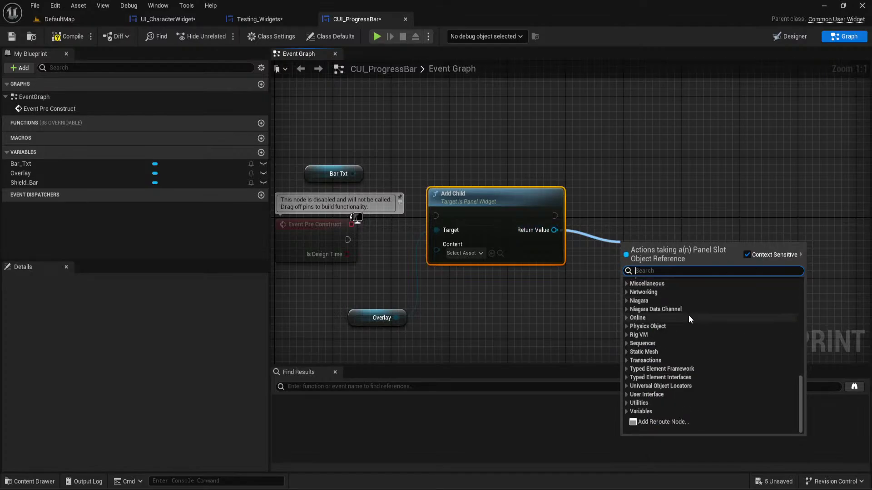
# Check the Add Child node's Content asset choices and inspect the bar in the Designer
pyautogui.click(604, 205)
pyautogui.moveTo(603, 205); pyautogui.dragTo(701, 207, button='right')
pyautogui.click(462, 254)
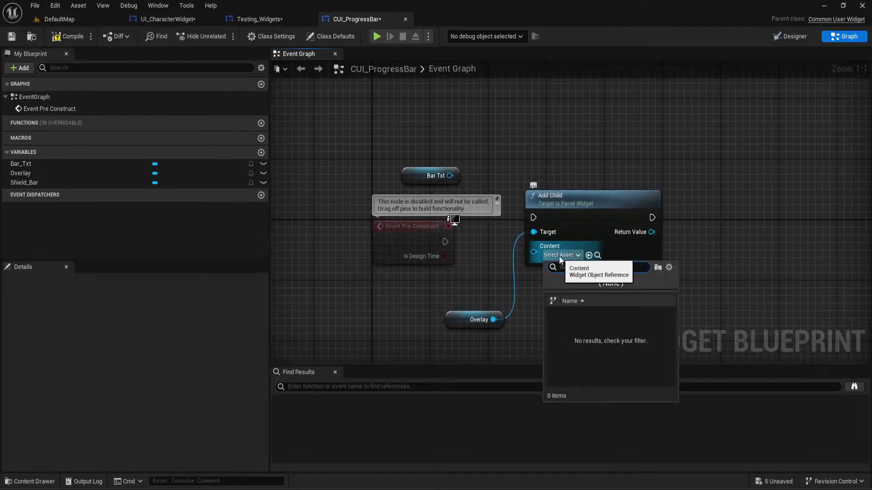
pyautogui.click(539, 148)
pyautogui.click(799, 34)
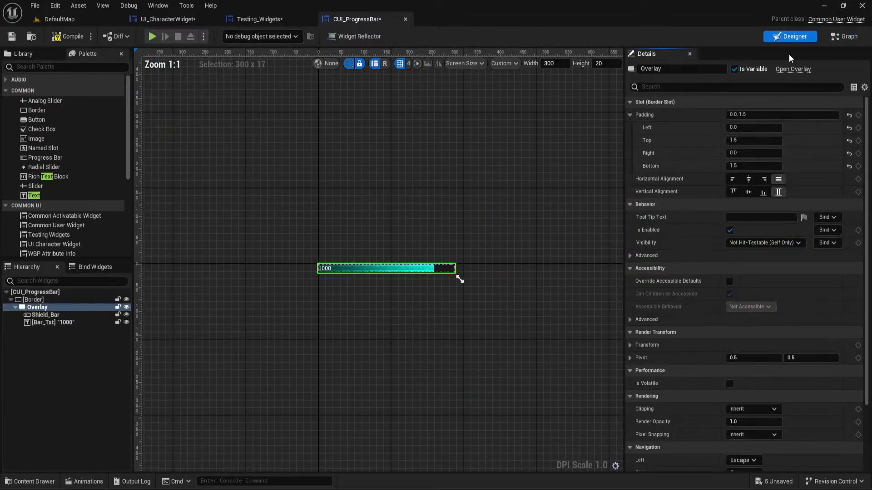
pyautogui.scroll(7, 400, 208)
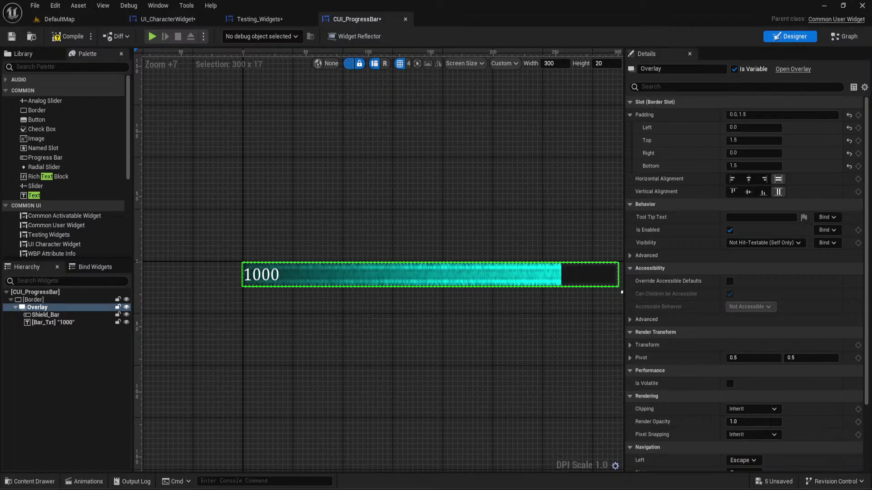
# Replace the Add Child node in the Event Graph with a Get Slot node from the Overlay reference
pyautogui.click(840, 38)
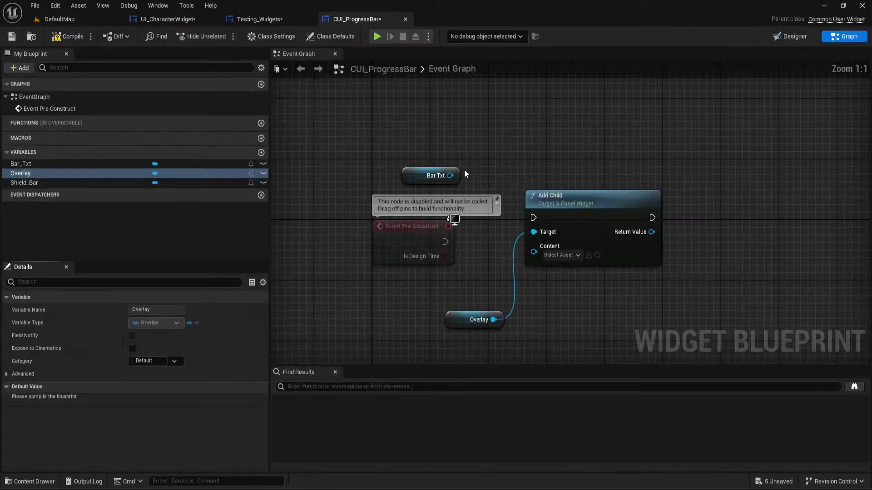
pyautogui.click(542, 208)
pyautogui.press('Delete')
pyautogui.moveTo(493, 319); pyautogui.dragTo(530, 284)
pyautogui.write('get slot')
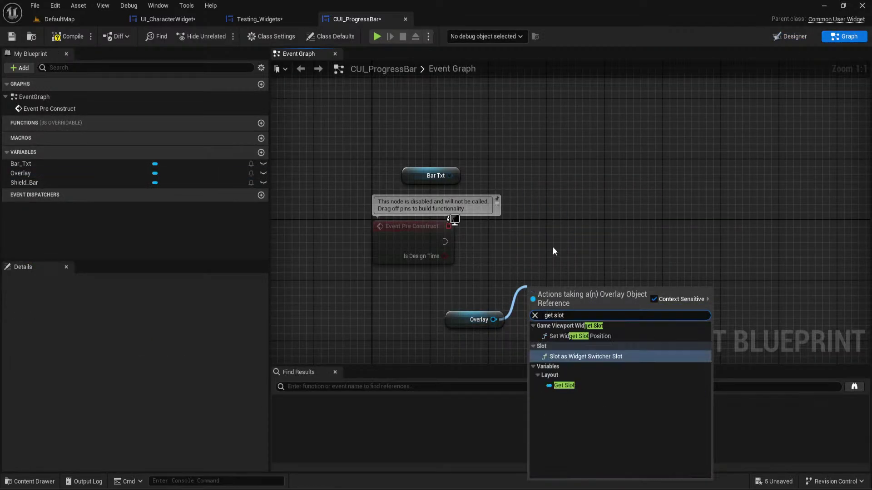
pyautogui.press('Down')
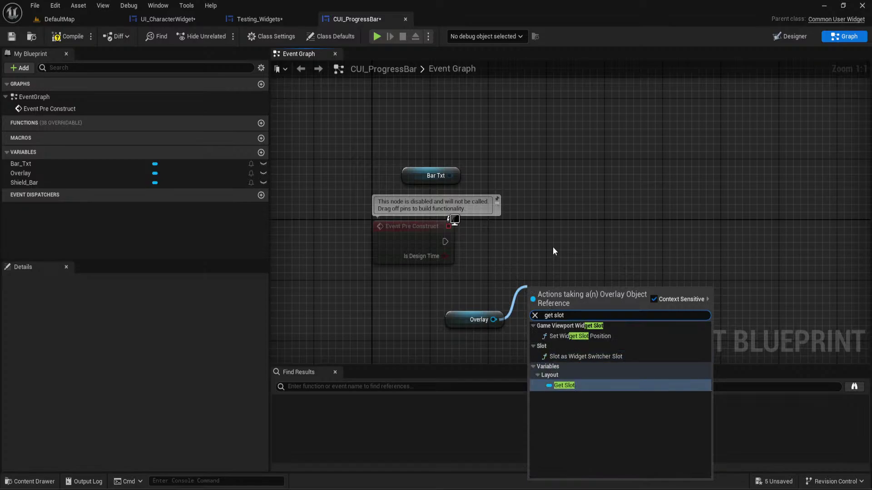
pyautogui.press('Return')
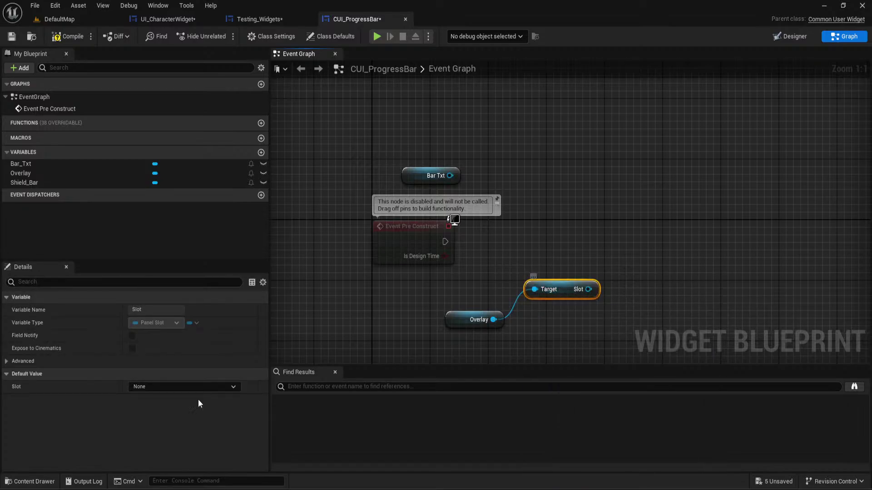
pyautogui.click(138, 387)
pyautogui.click(154, 392)
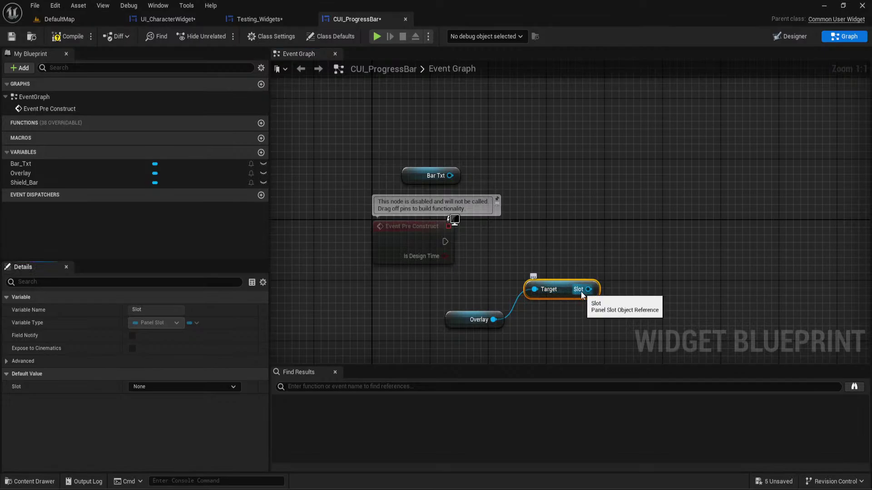
# Search the available actions of the Get Slot node's Slot output for adju
pyautogui.moveTo(566, 289); pyautogui.dragTo(623, 235)
pyautogui.write('adju')
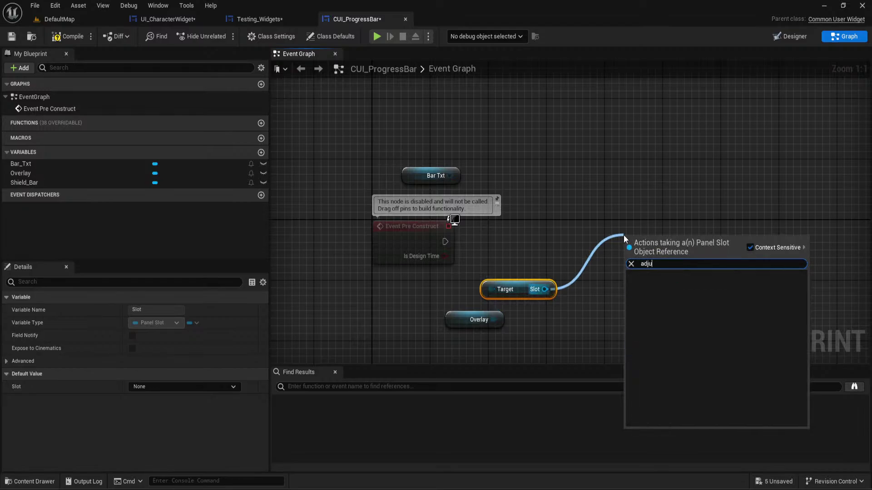
pyautogui.press('BackSpace')
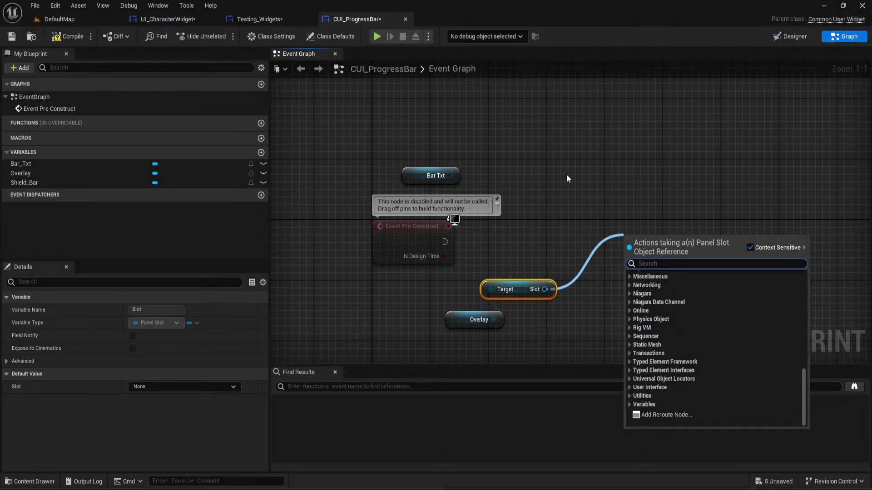
# Move the Overlay reference above the Get Slot node and look through its actions matching slot
pyautogui.click(523, 299)
pyautogui.moveTo(496, 321); pyautogui.dragTo(490, 289)
pyautogui.moveTo(573, 251); pyautogui.dragTo(607, 238)
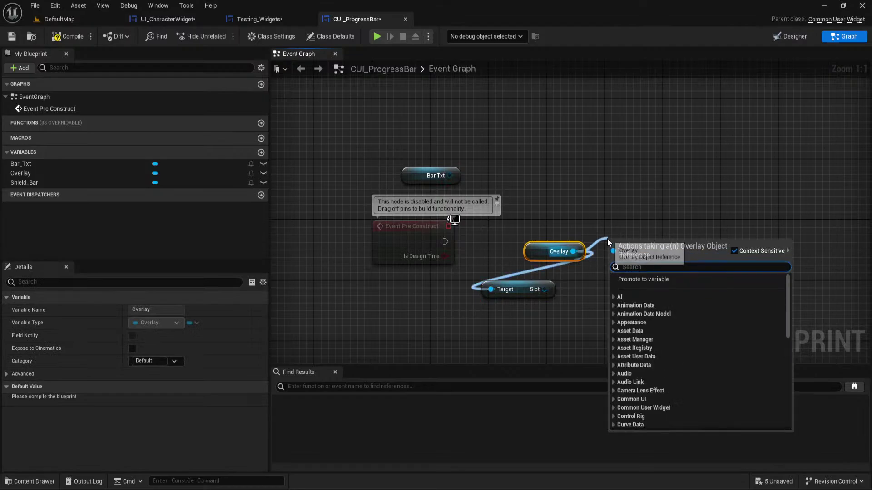
pyautogui.write('slot')
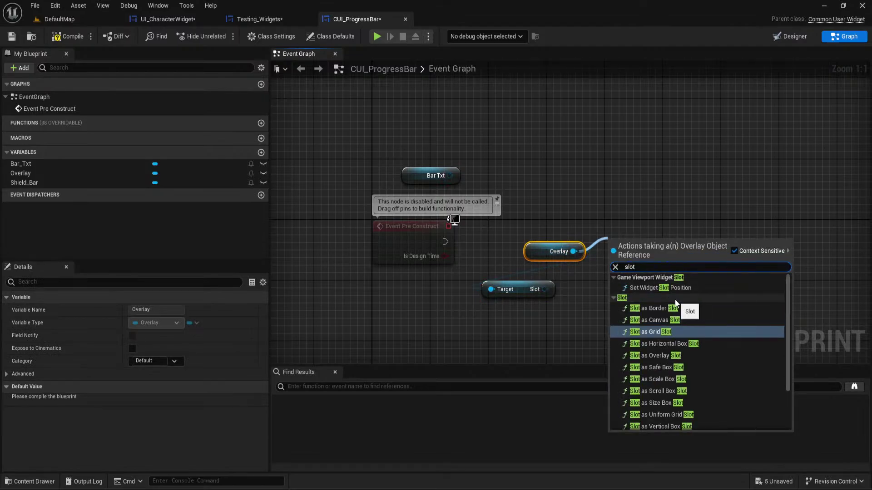
pyautogui.scroll(-2, 703, 298)
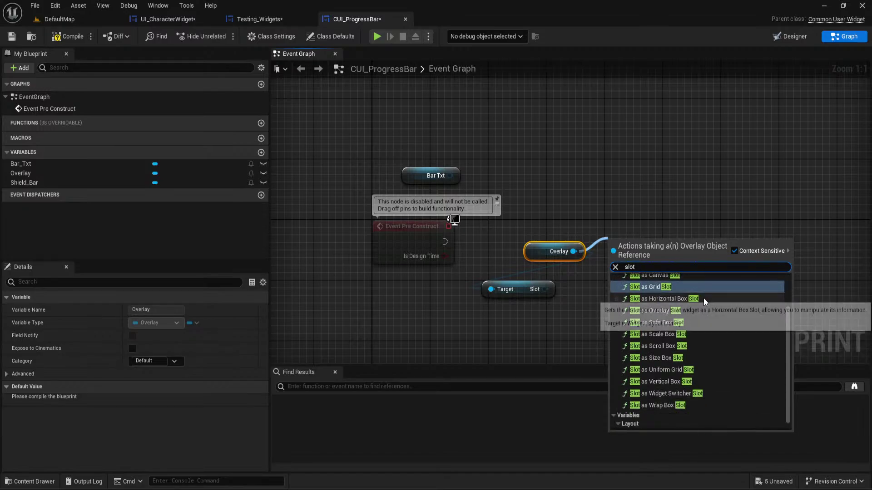
pyautogui.scroll(2, 704, 298)
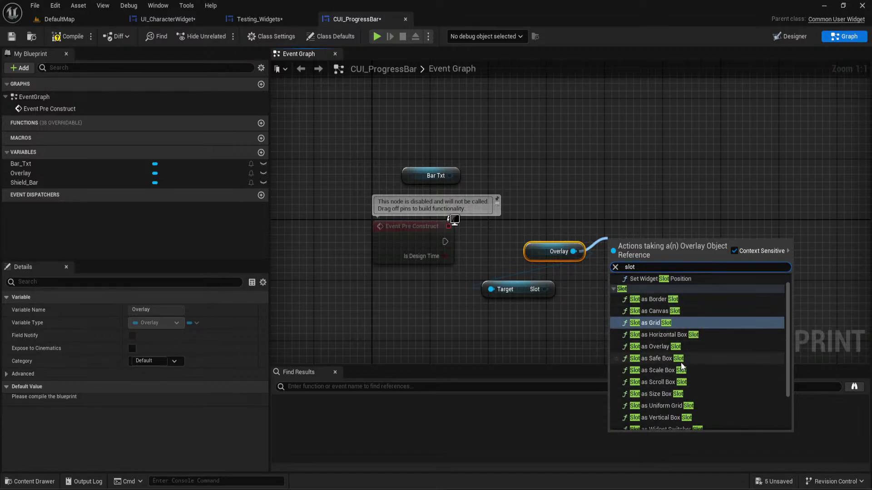
pyautogui.scroll(-2, 681, 365)
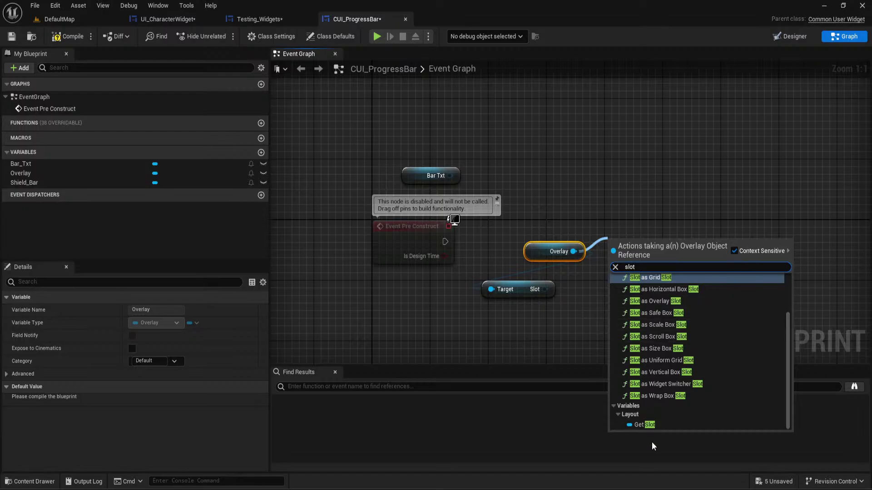
# Search the Slot output's available actions for set padd
pyautogui.moveTo(544, 289); pyautogui.dragTo(617, 234)
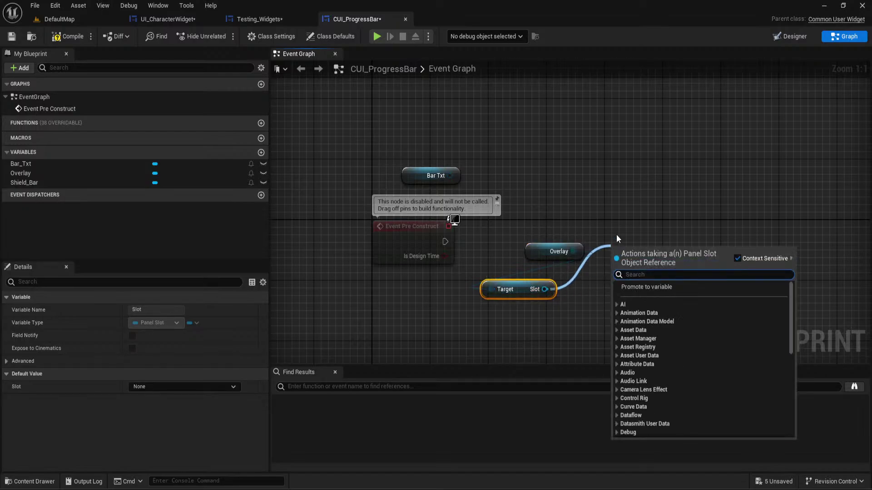
pyautogui.write('sew')
pyautogui.press('BackSpace')
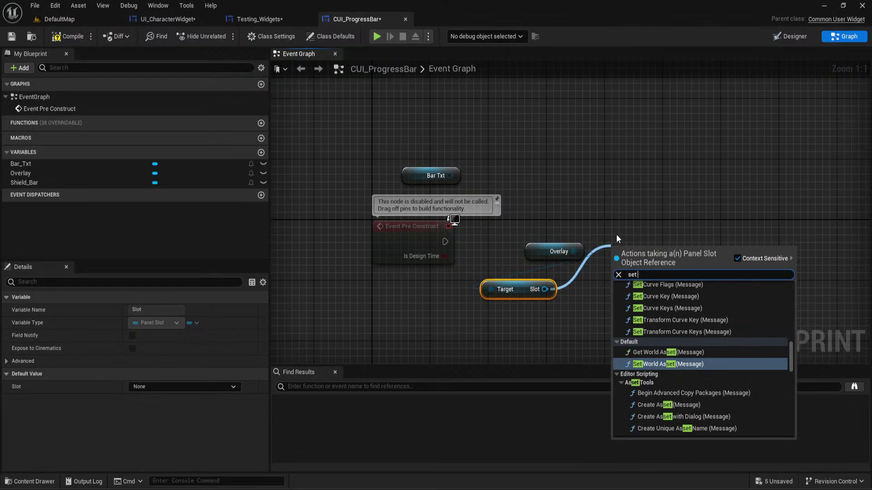
pyautogui.write('t padd')
pyautogui.click(585, 178)
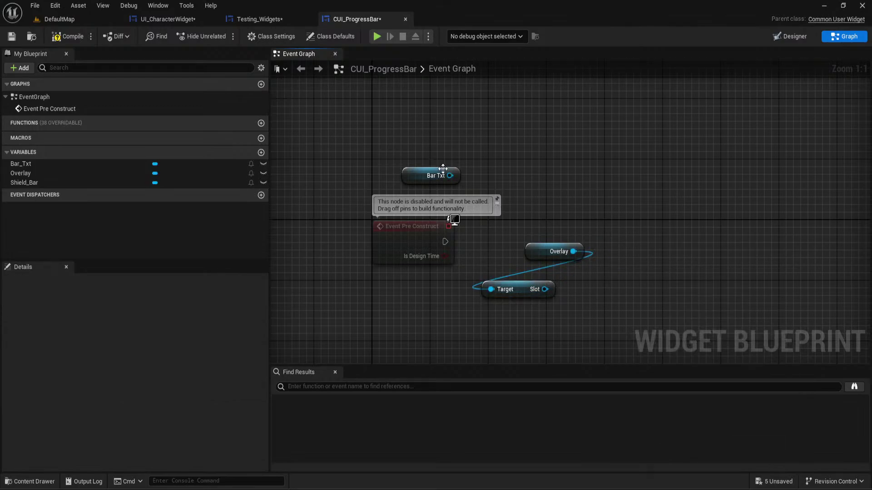
# Look through the Bar Txt reference's available actions matching set for a padding or alignment option
pyautogui.moveTo(449, 175); pyautogui.dragTo(507, 168)
pyautogui.write('set')
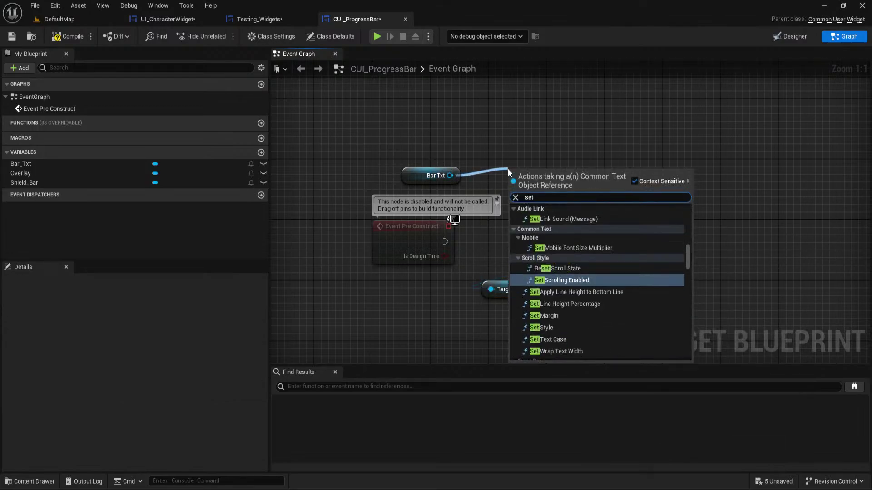
pyautogui.scroll(-8, 545, 237)
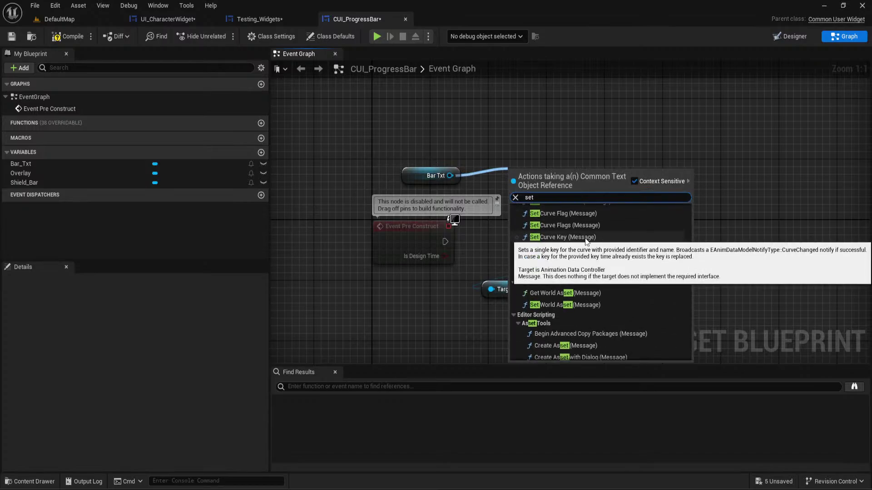
pyautogui.scroll(-12, 587, 240)
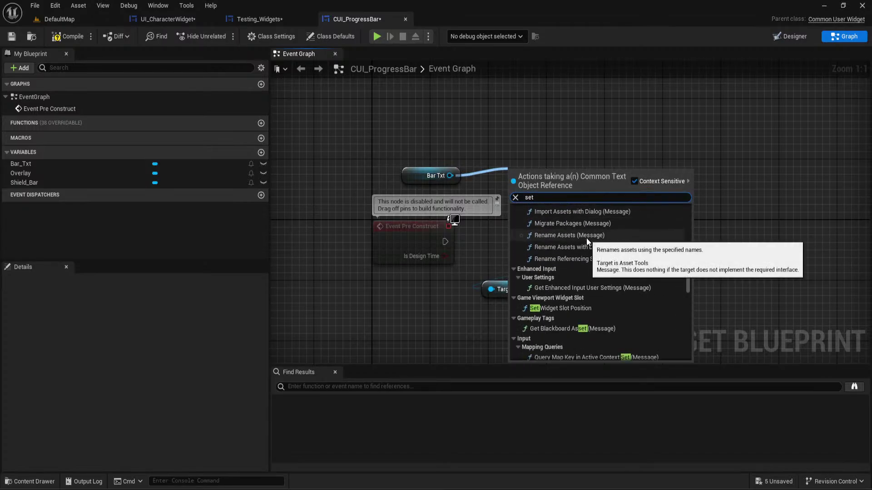
pyautogui.scroll(-14, 586, 238)
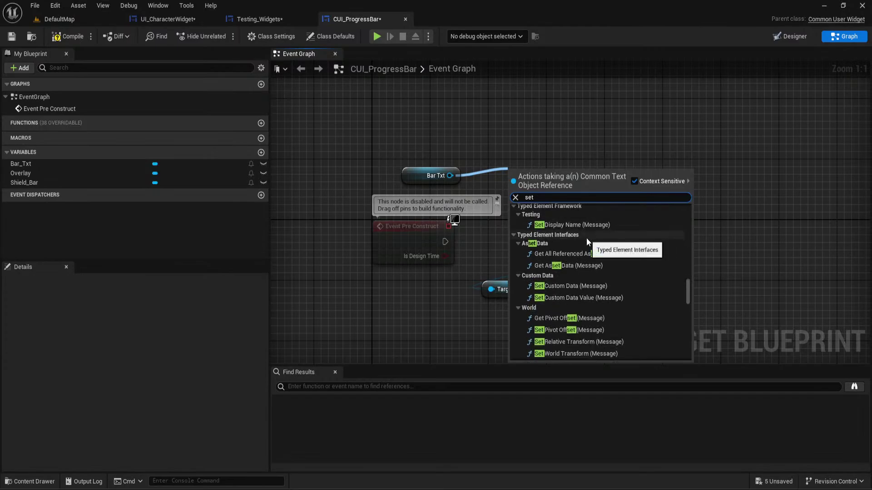
pyautogui.scroll(-14, 587, 238)
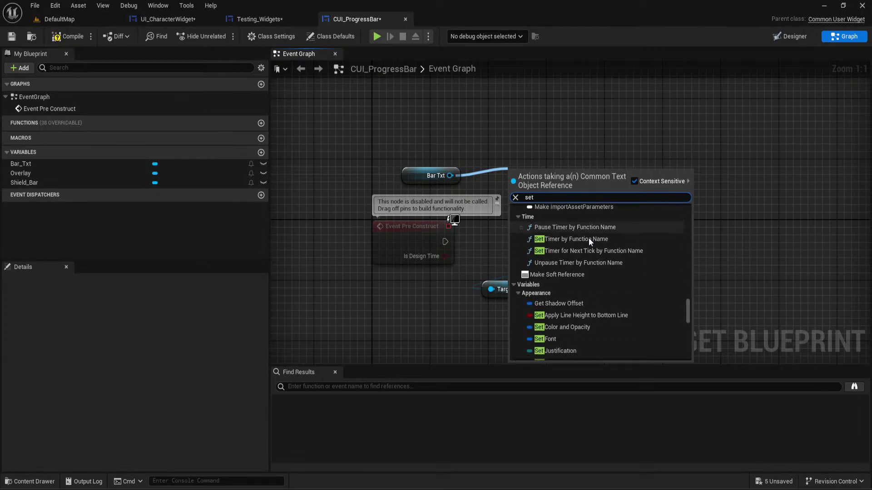
pyautogui.scroll(-8, 588, 238)
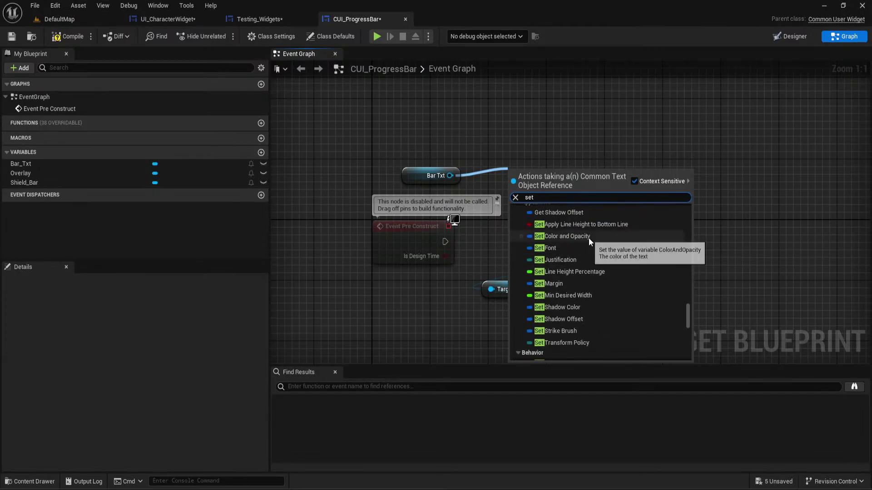
pyautogui.scroll(-4, 588, 238)
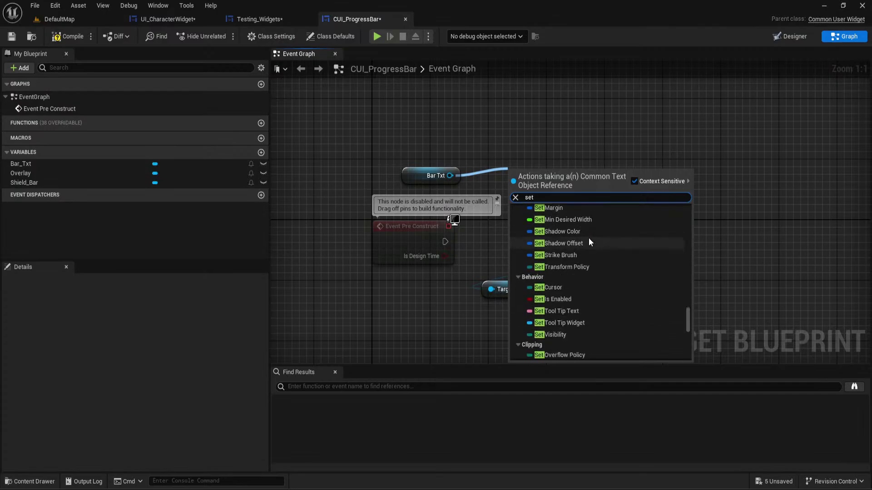
pyautogui.scroll(-6, 589, 238)
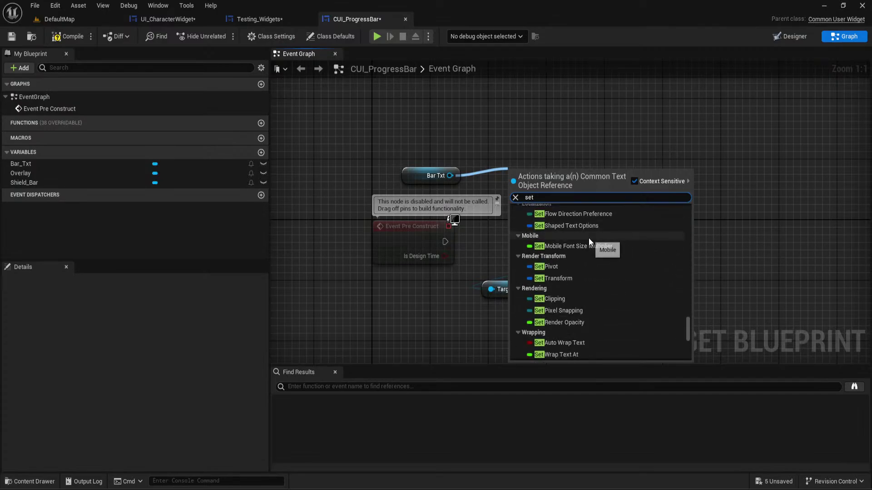
pyautogui.scroll(-8, 589, 238)
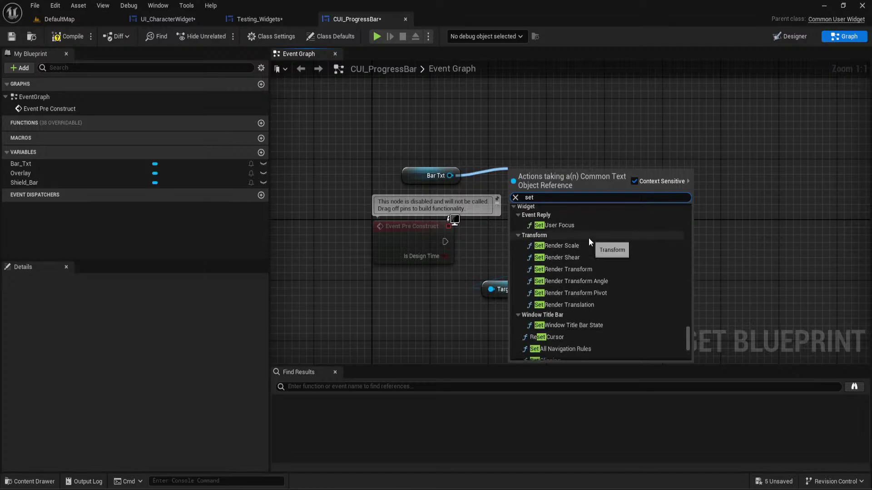
pyautogui.scroll(-8, 588, 238)
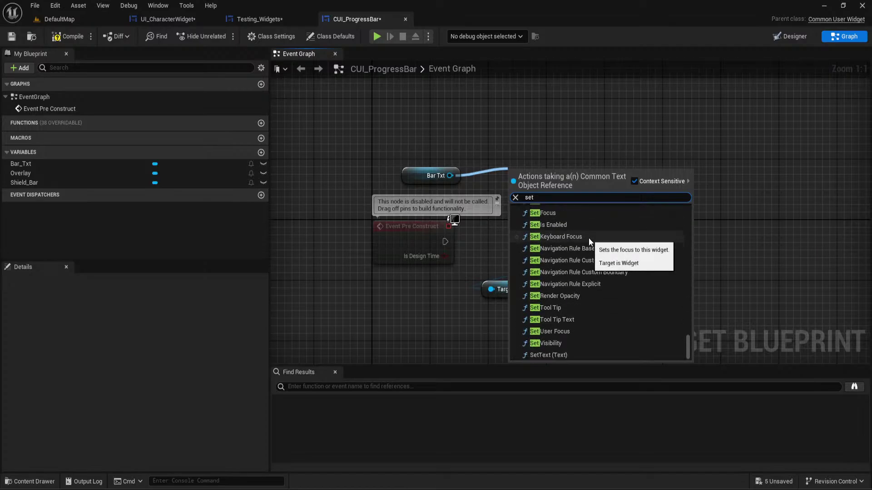
pyautogui.click(474, 318)
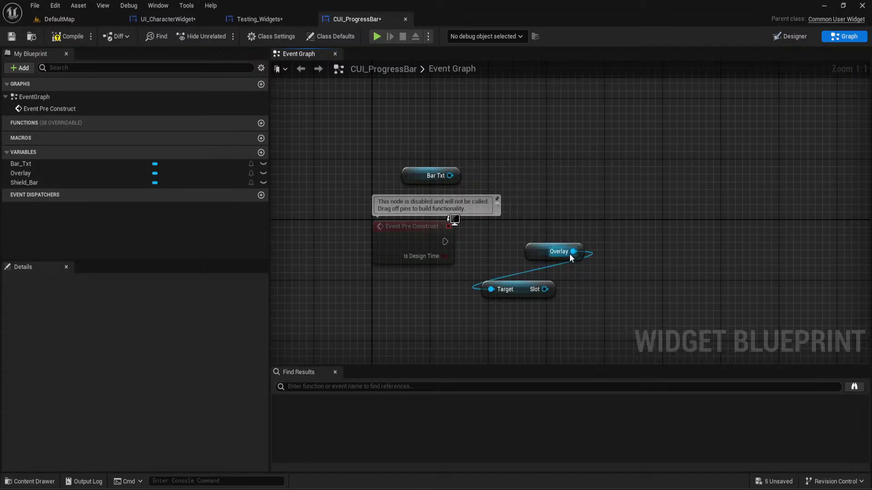
# Browse the Overlay reference's available actions, including the Common UI, Slot and User Interface categories
pyautogui.moveTo(573, 252); pyautogui.dragTo(597, 270)
pyautogui.scroll(-2, 617, 315)
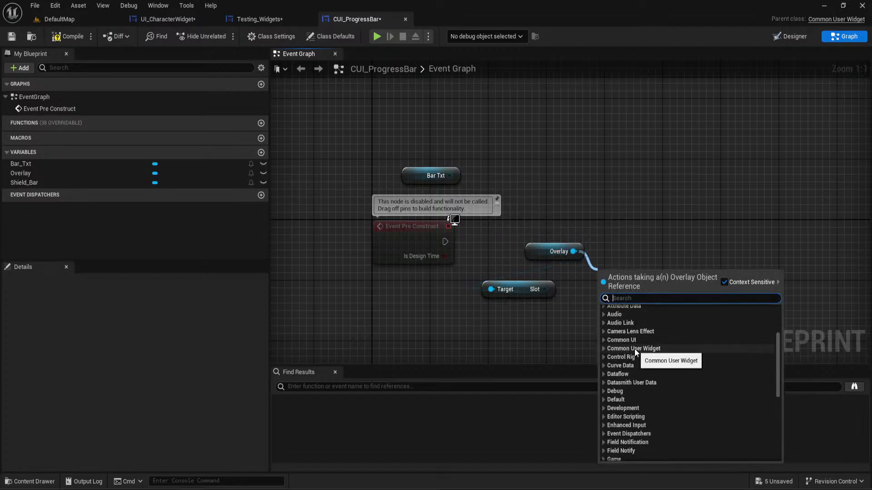
pyautogui.click(603, 341)
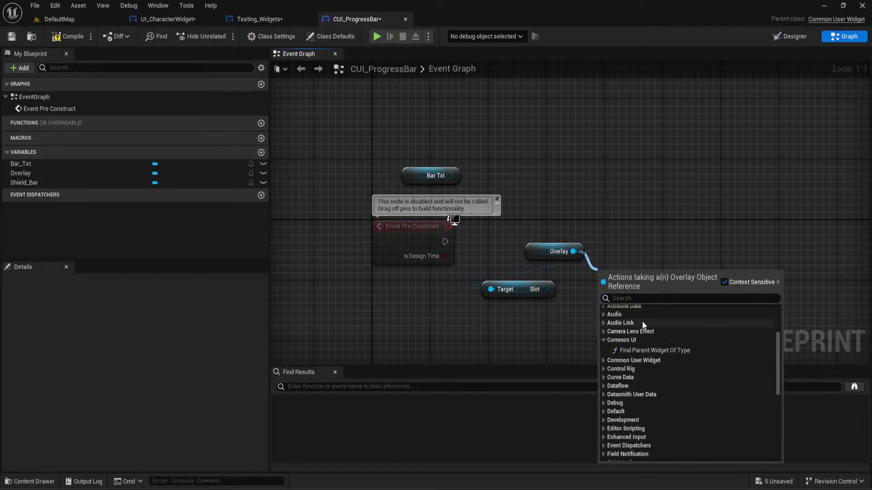
pyautogui.scroll(-5, 636, 336)
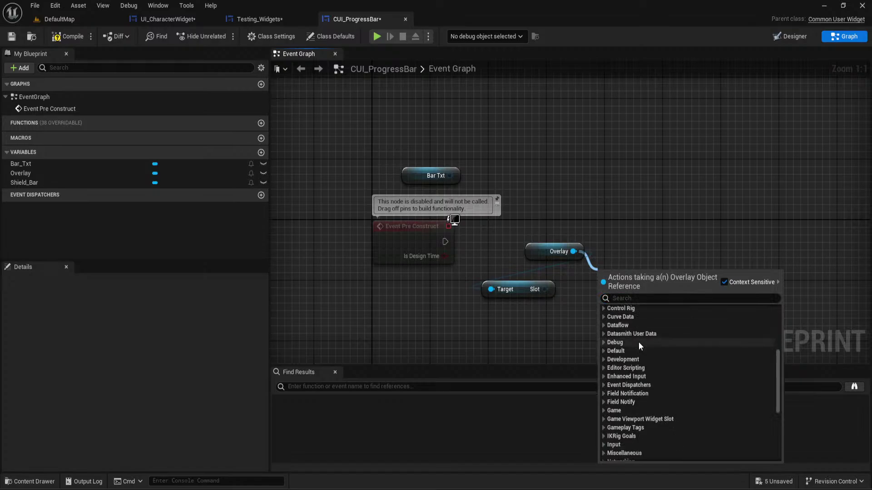
pyautogui.scroll(-8, 642, 343)
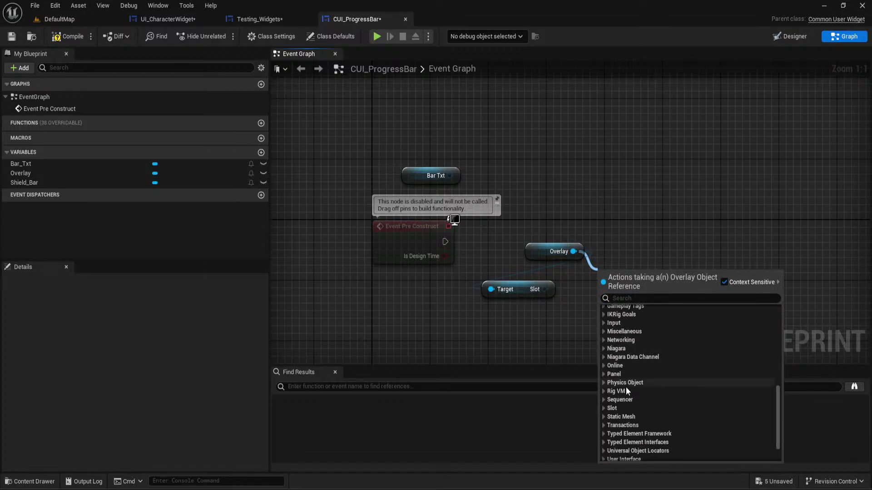
pyautogui.click(612, 406)
pyautogui.scroll(-8, 663, 347)
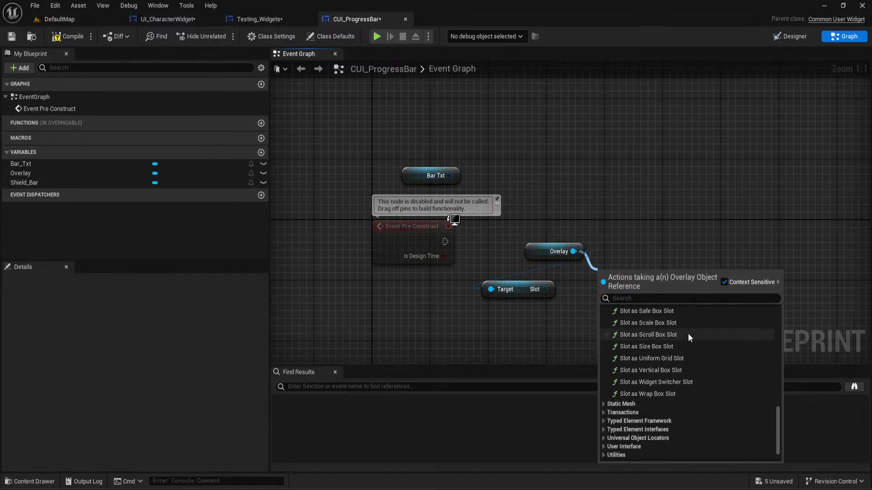
pyautogui.scroll(-2, 687, 335)
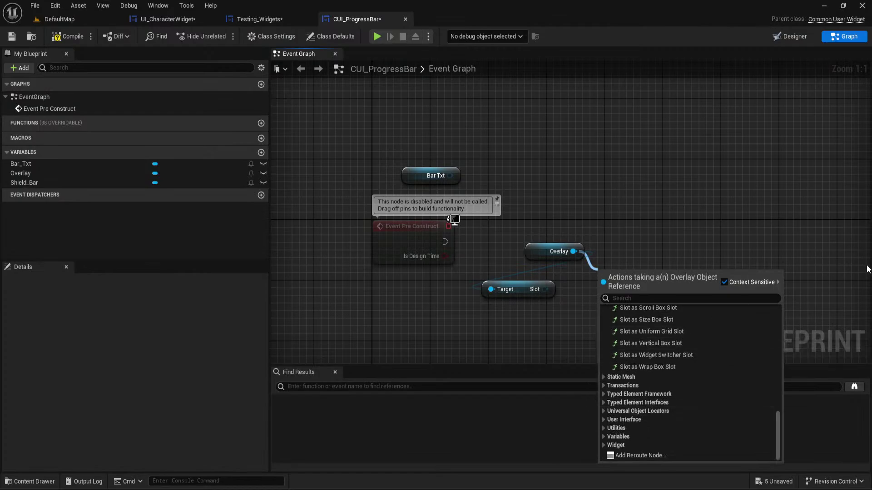
pyautogui.click(605, 418)
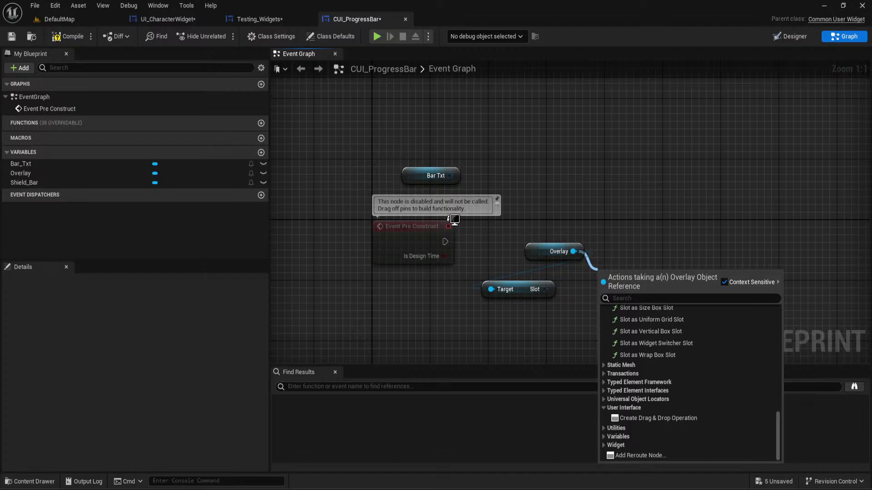
pyautogui.click(557, 166)
# Try a Has Child node on the Overlay reference, with Bar Txt connected to its Content input
pyautogui.moveTo(545, 251)
pyautogui.mouseDown()
pyautogui.moveTo(400, 294)
pyautogui.moveTo(535, 238)
pyautogui.mouseUp()
pyautogui.write('child')
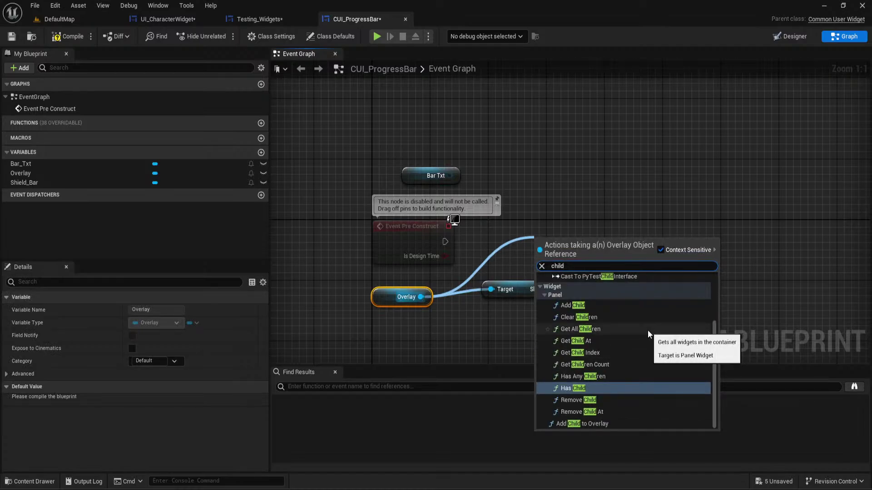
pyautogui.scroll(2, 647, 331)
pyautogui.scroll(-3, 646, 330)
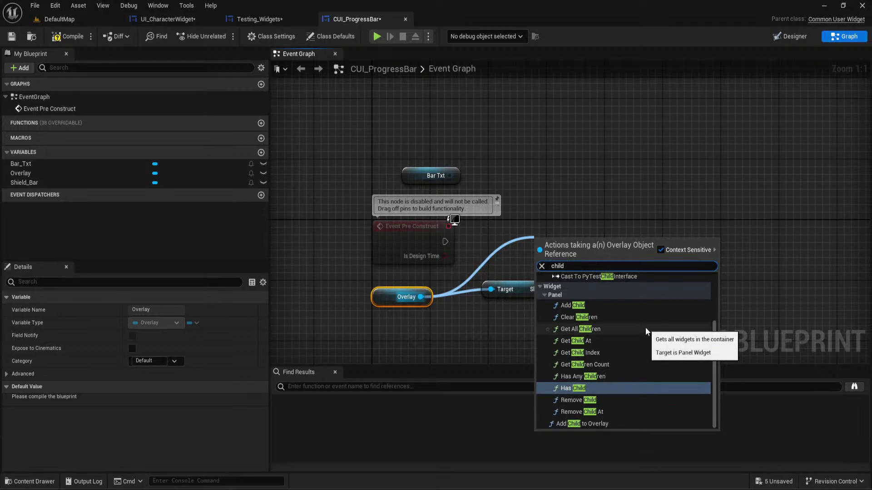
pyautogui.click(575, 389)
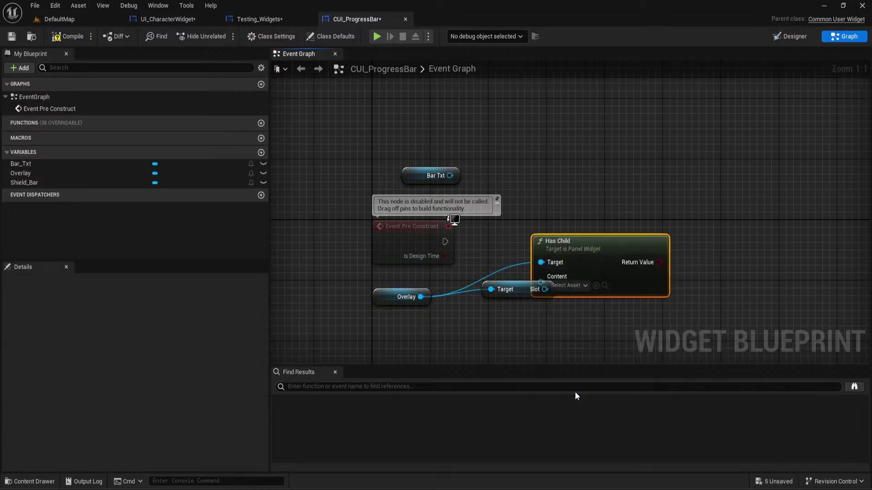
pyautogui.moveTo(582, 268); pyautogui.dragTo(567, 168)
pyautogui.moveTo(451, 176); pyautogui.dragTo(527, 183)
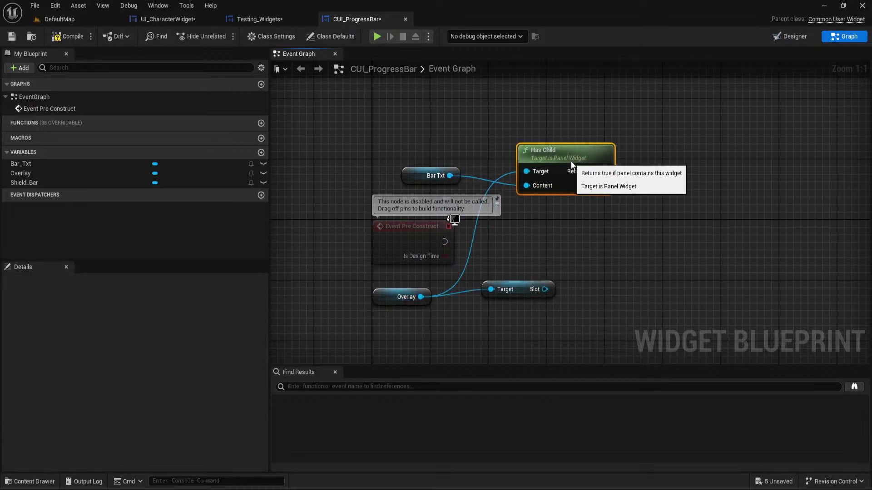
pyautogui.moveTo(526, 171); pyautogui.dragTo(522, 119)
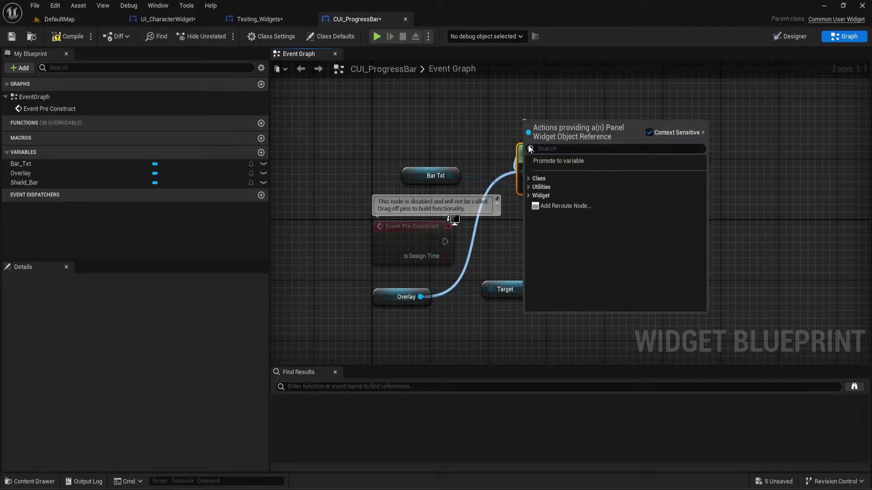
pyautogui.click(447, 286)
# Delete the Has Child and Get Slot nodes and place the Overlay reference below Event Pre Construct
pyautogui.moveTo(409, 297); pyautogui.dragTo(547, 244)
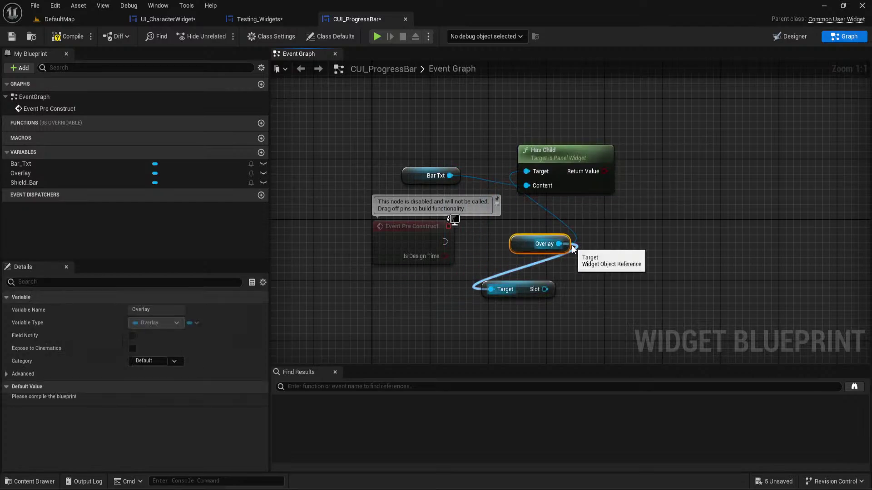
pyautogui.moveTo(624, 91); pyautogui.dragTo(511, 195)
pyautogui.press('Delete')
pyautogui.moveTo(517, 248); pyautogui.dragTo(505, 276)
pyautogui.click(526, 292)
pyautogui.press('Delete')
# Try a Get Child At node connected to the Overlay reference
pyautogui.write('child')
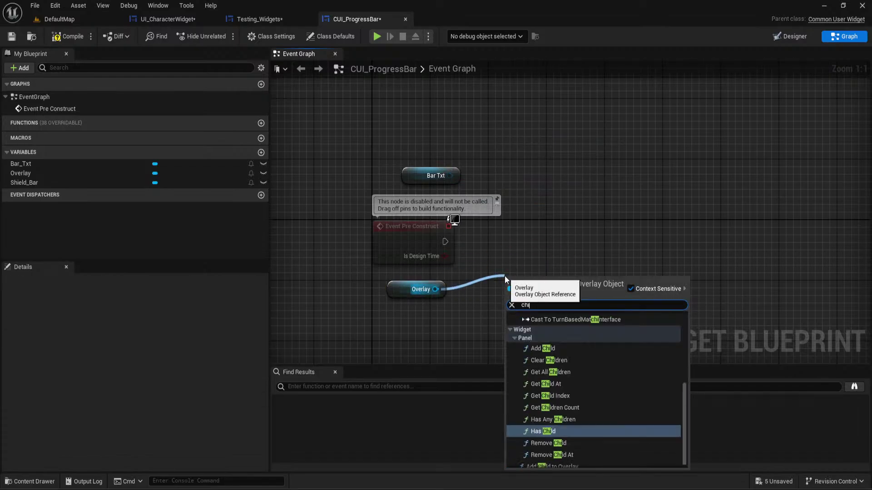
pyautogui.press('Up')
pyautogui.press('Up')
pyautogui.press('Up')
pyautogui.press('Up')
pyautogui.press('Return')
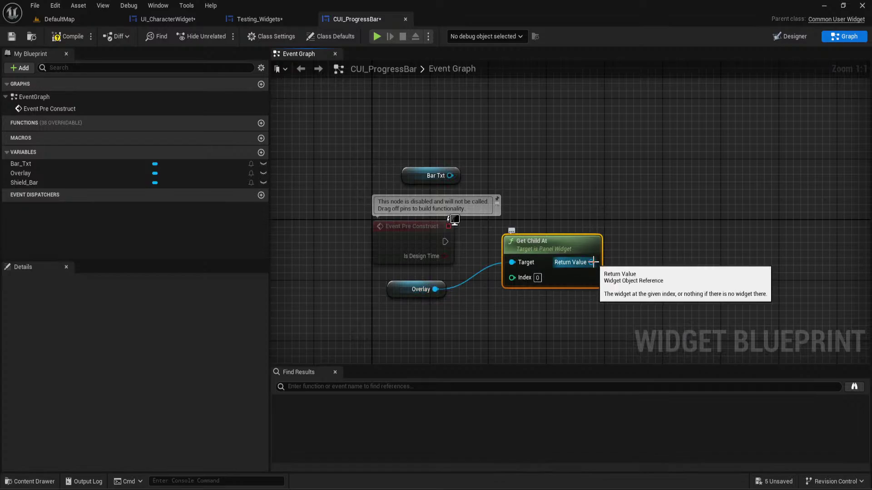
# Look through the available actions matching set for the Get Child At node's Return Value
pyautogui.moveTo(590, 262); pyautogui.dragTo(649, 221)
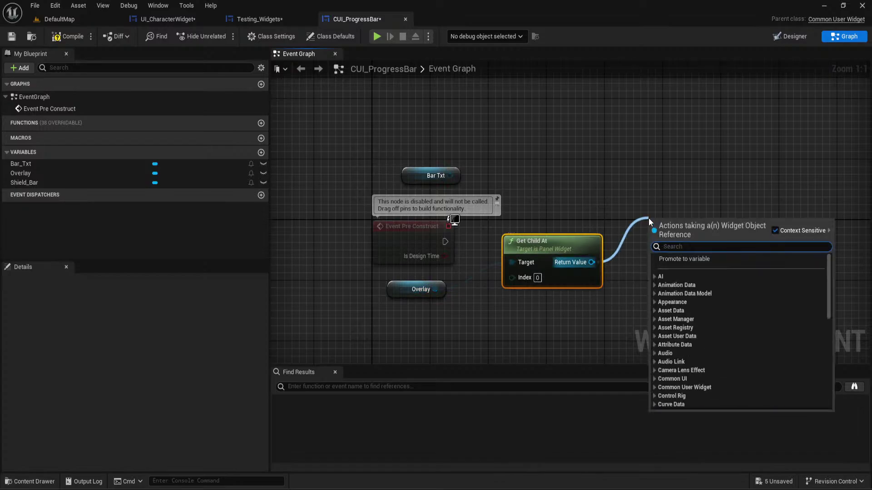
pyautogui.write('set')
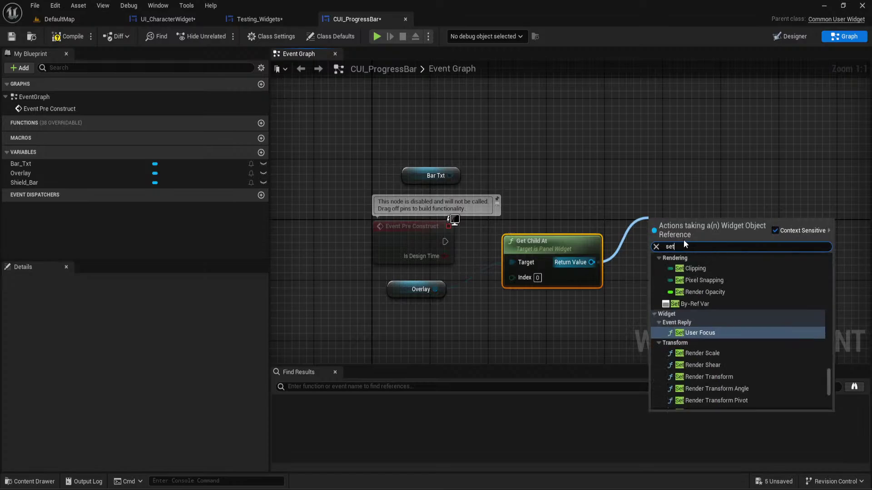
pyautogui.scroll(-5, 751, 306)
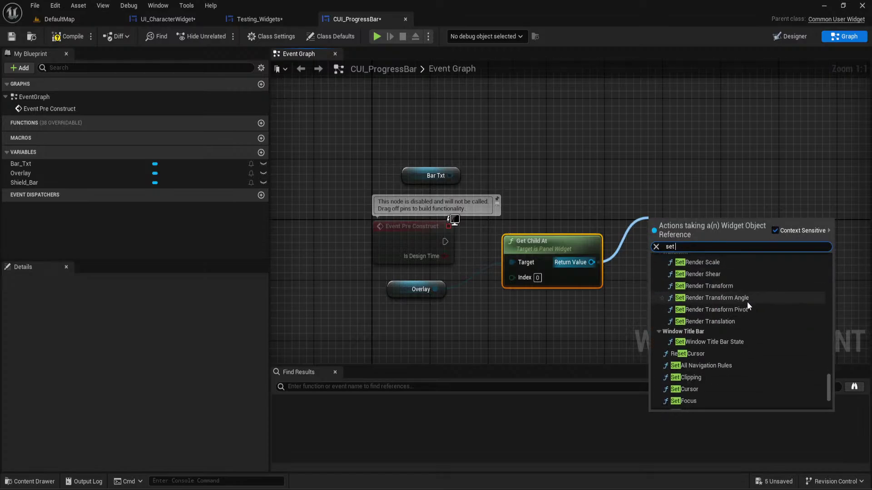
pyautogui.scroll(-2, 750, 305)
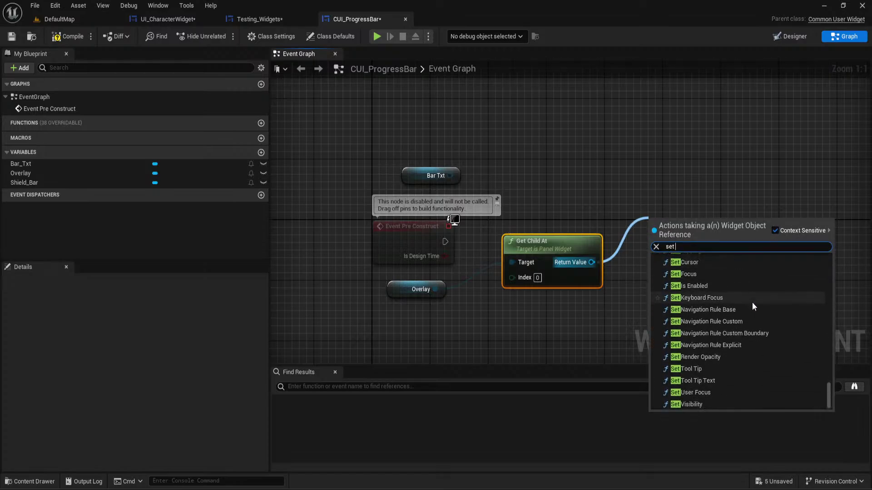
pyautogui.scroll(6, 753, 306)
pyautogui.scroll(10, 753, 302)
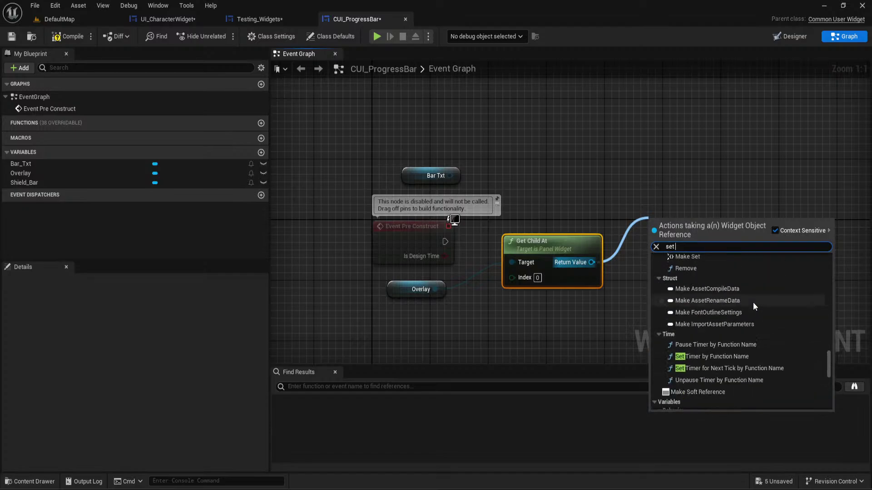
pyautogui.scroll(10, 752, 301)
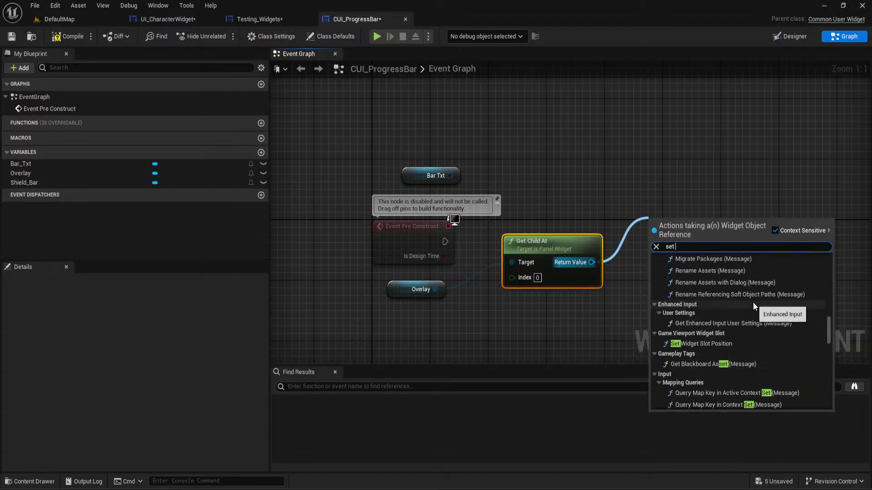
pyautogui.scroll(10, 752, 301)
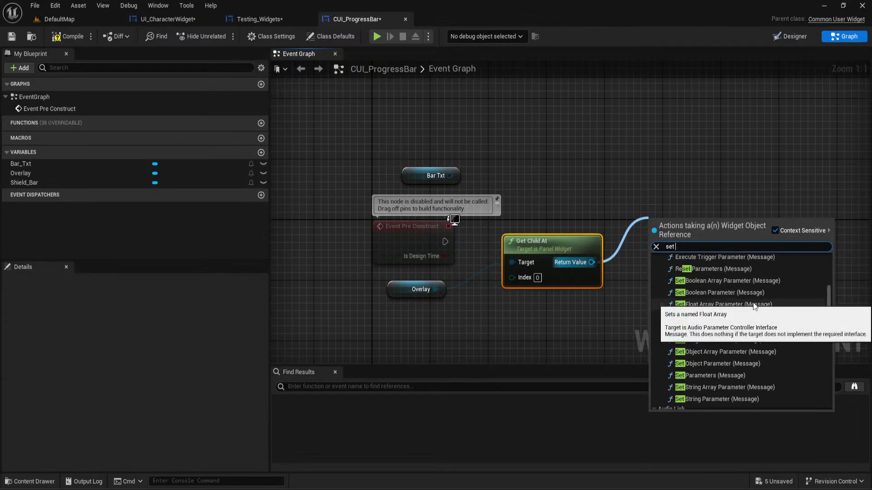
pyautogui.scroll(5, 753, 302)
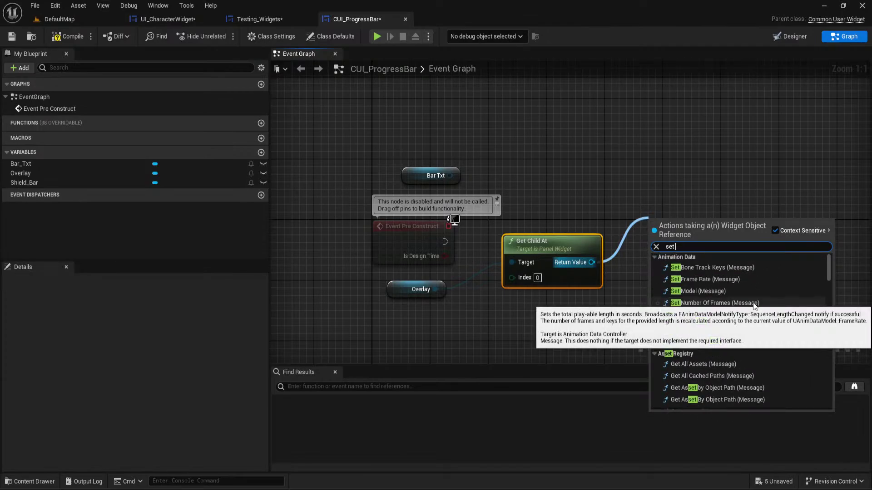
# Delete the Get Child At node from the Event Graph
pyautogui.click(585, 295)
pyautogui.moveTo(593, 336); pyautogui.dragTo(538, 240)
pyautogui.press('Delete')
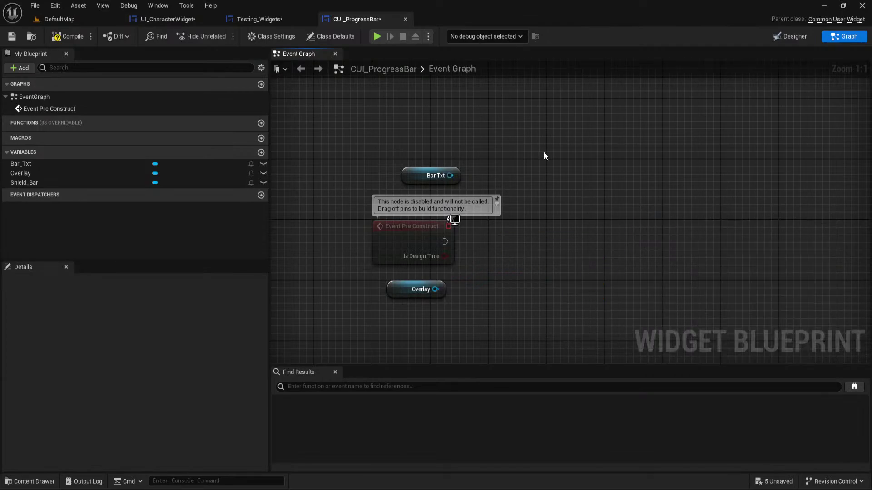
# Select Bar_Txt in the CUI_ProgressBar designer and compare its placement with the HUD reference image
pyautogui.click(781, 38)
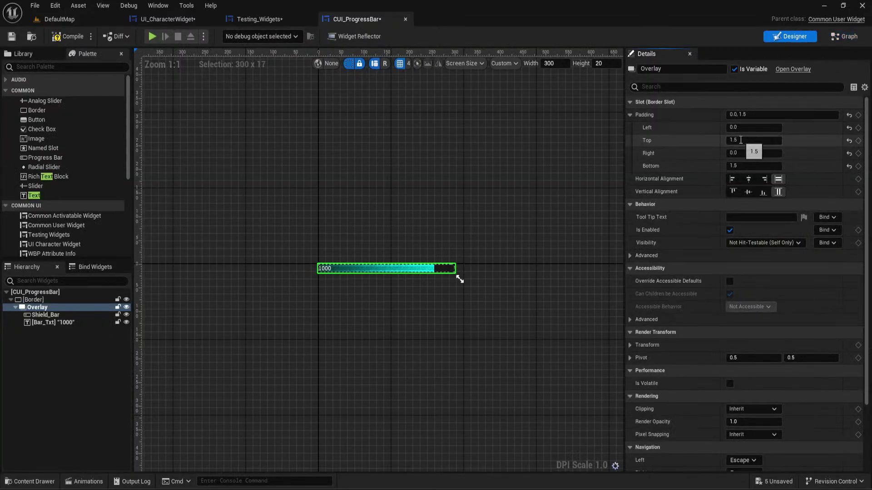
pyautogui.scroll(10, 375, 250)
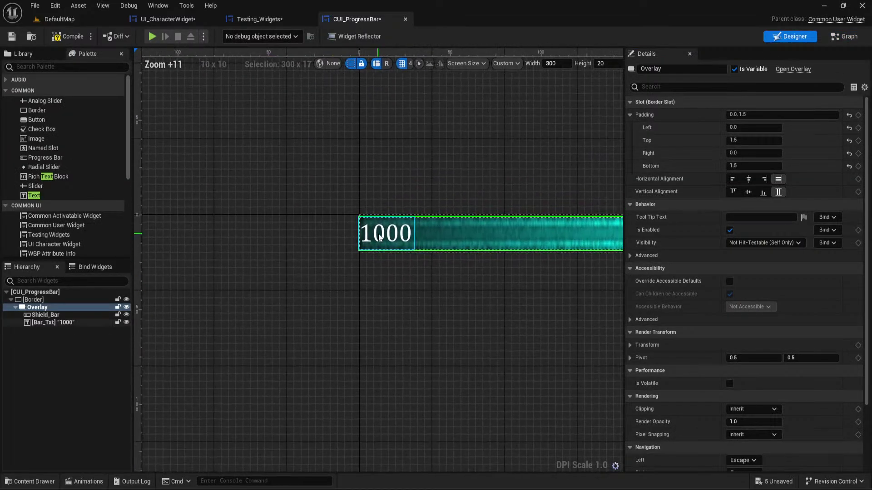
pyautogui.click(389, 233)
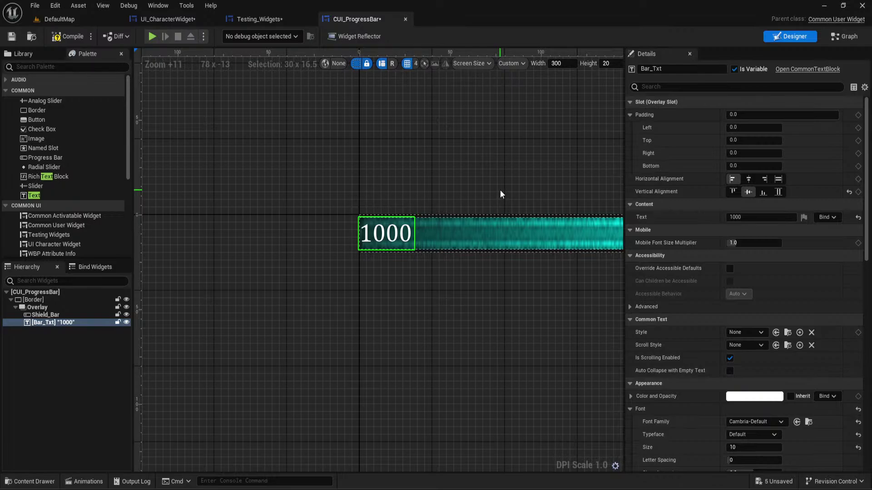
pyautogui.hotkey('alt', 'Tab')
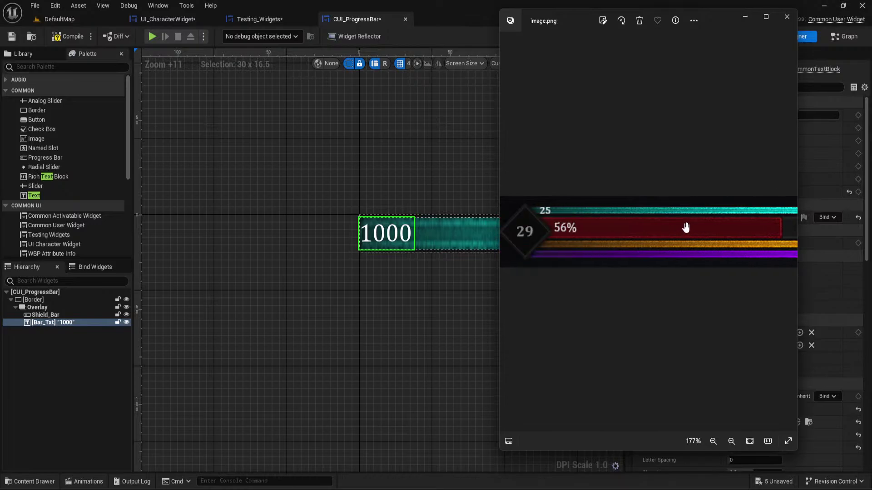
pyautogui.click(453, 180)
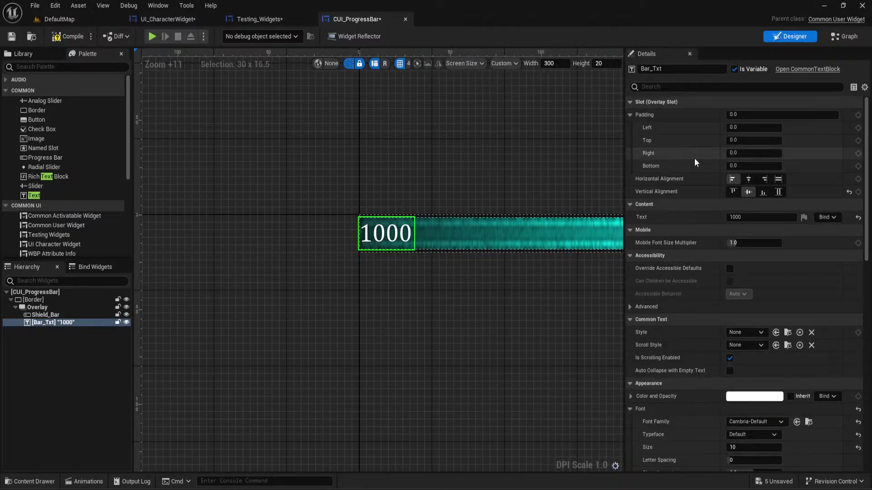
pyautogui.click(746, 128)
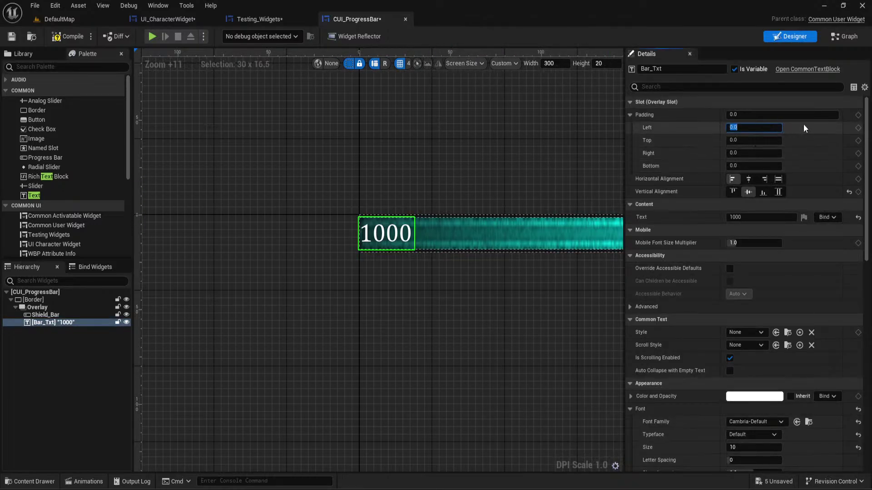
pyautogui.click(638, 449)
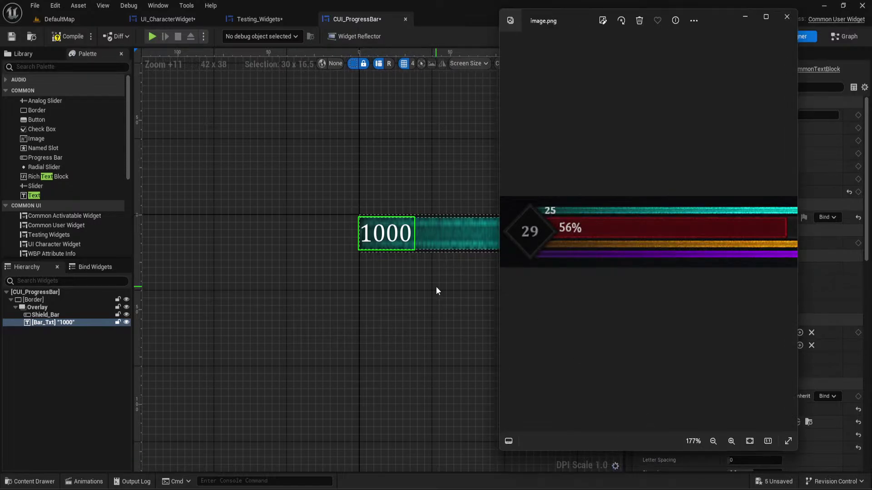
pyautogui.hotkey('alt', 'Tab')
# Set Bar_Txt's left slot padding to 20
pyautogui.click(53, 323)
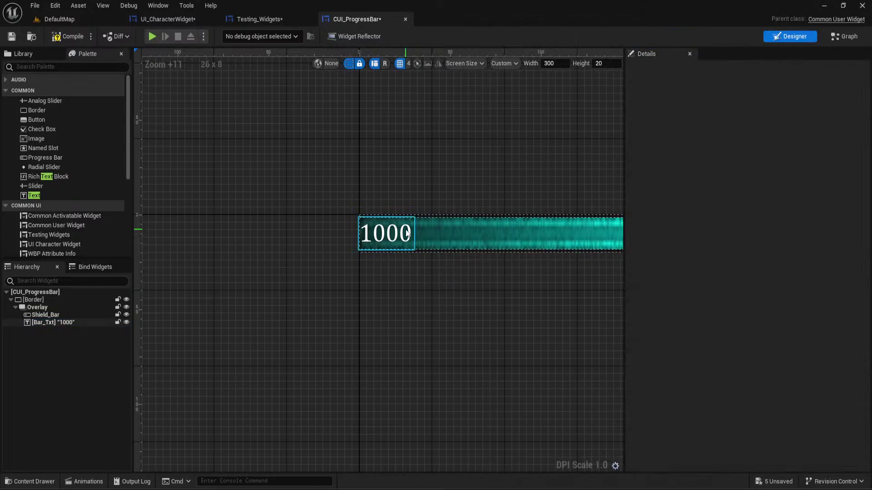
pyautogui.click(745, 128)
pyautogui.click(778, 192)
pyautogui.write('20')
pyautogui.press('Return')
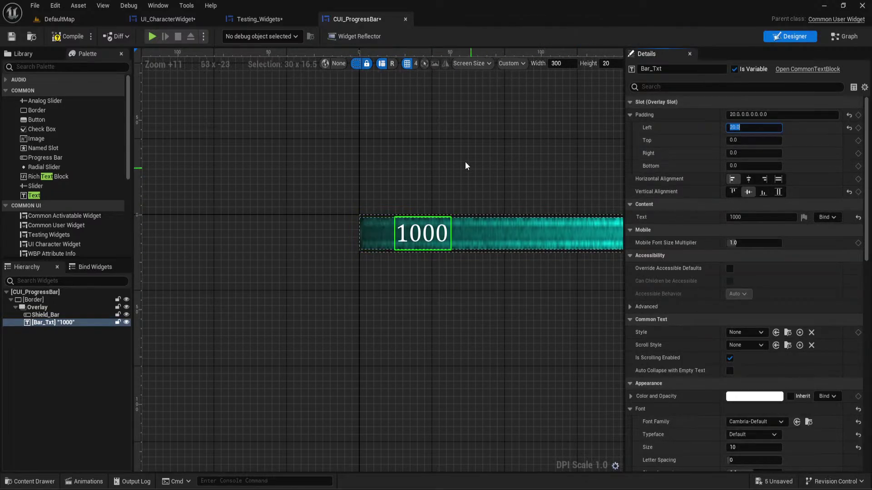
pyautogui.click(456, 154)
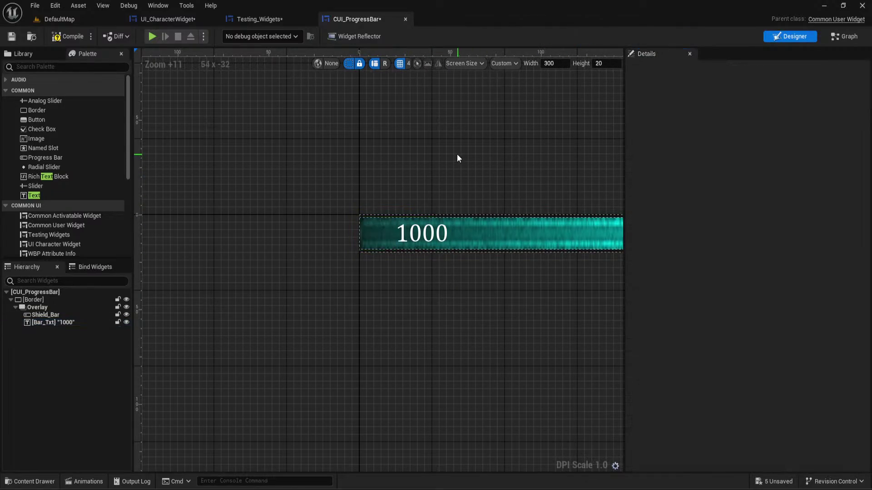
# Open UI_CharacterWidget for editing from the Testing_Widgets preview
pyautogui.click(244, 21)
pyautogui.scroll(-3, 397, 157)
pyautogui.click(345, 227)
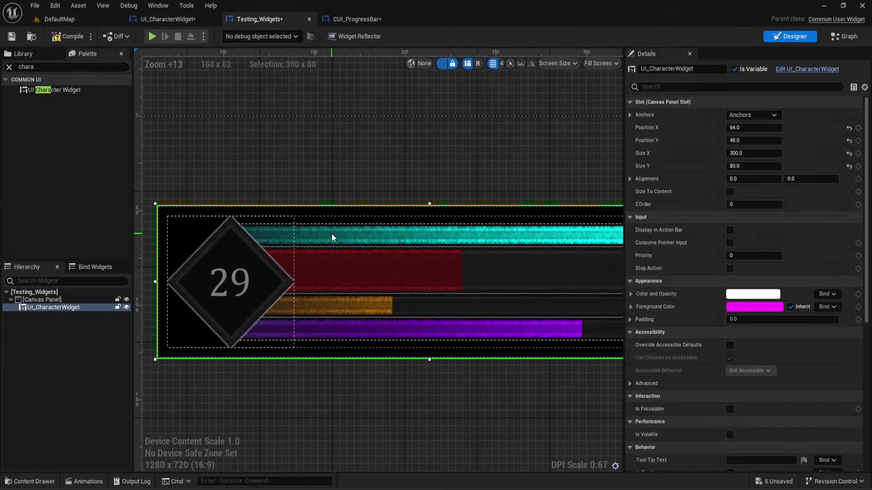
pyautogui.doubleClick(48, 307)
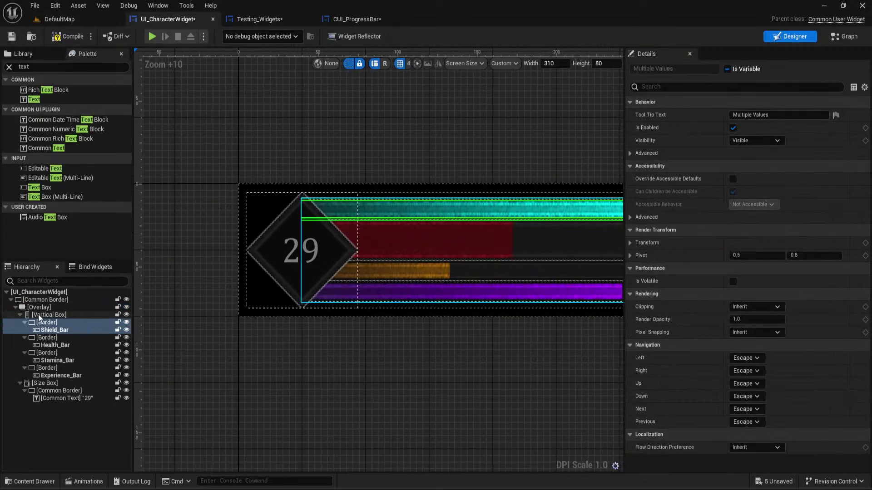
# Search the widget palette for "progre" and pick CUI Progress Bar, with the Shield_Bar's Border selected in the hierarchy
pyautogui.click(49, 322)
pyautogui.rightClick(46, 326)
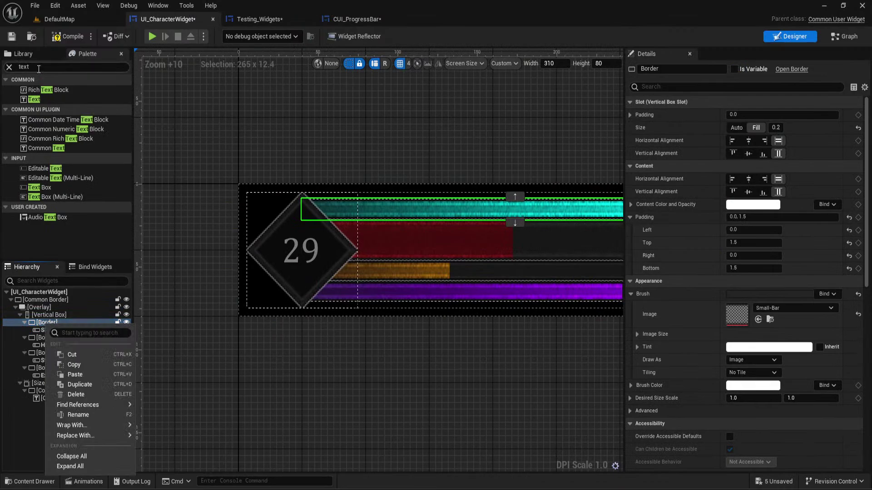
pyautogui.click(39, 67)
pyautogui.write('progr')
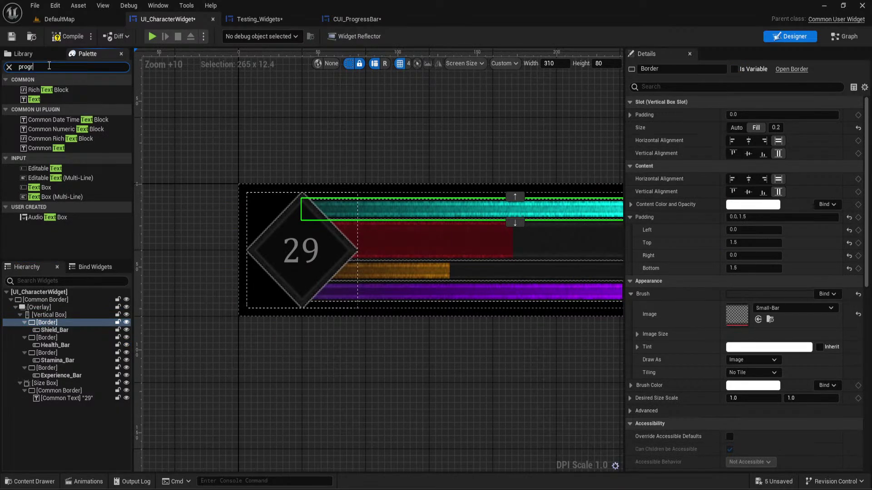
pyautogui.write('e')
pyautogui.click(45, 113)
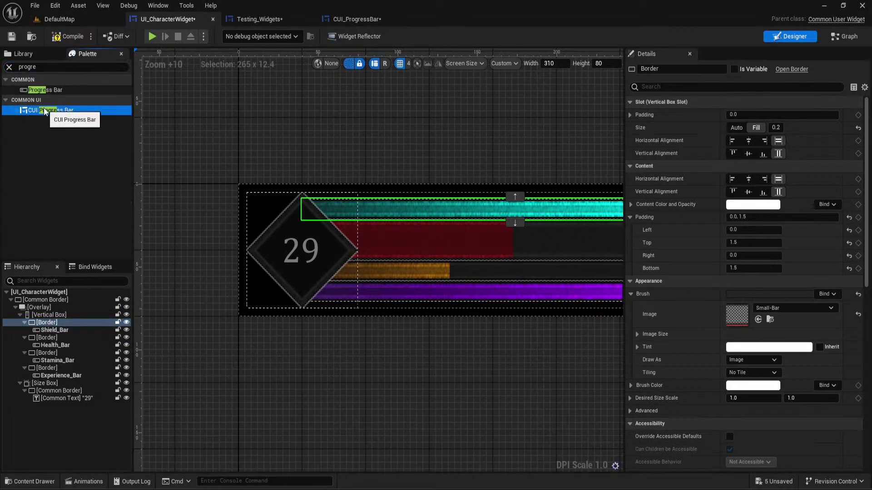
pyautogui.rightClick(49, 325)
pyautogui.moveTo(91, 436)
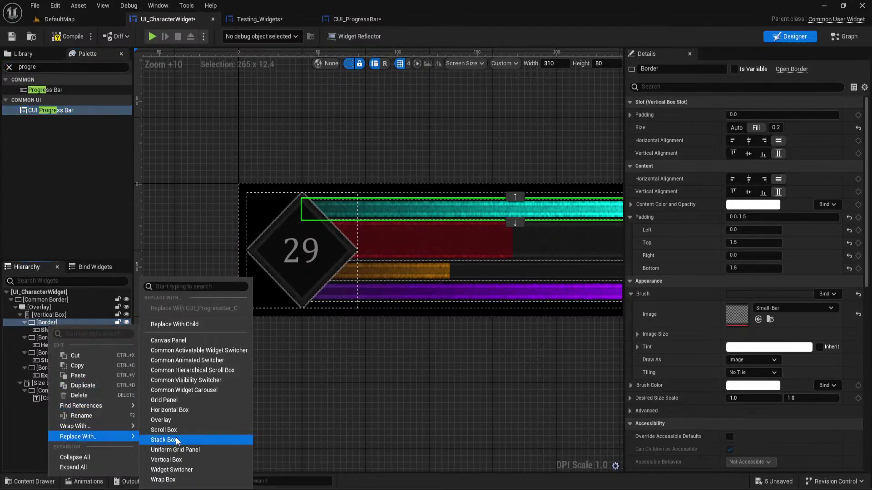
pyautogui.click(173, 324)
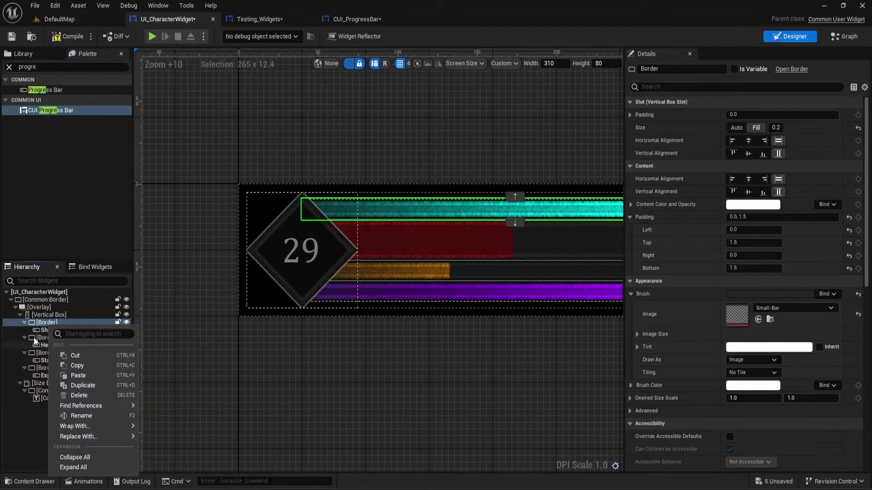
# Add a CUI_ProgressBar as the Vertical Box's first child and delete the old Border containing Shield_Bar
pyautogui.moveTo(34, 110); pyautogui.dragTo(44, 401)
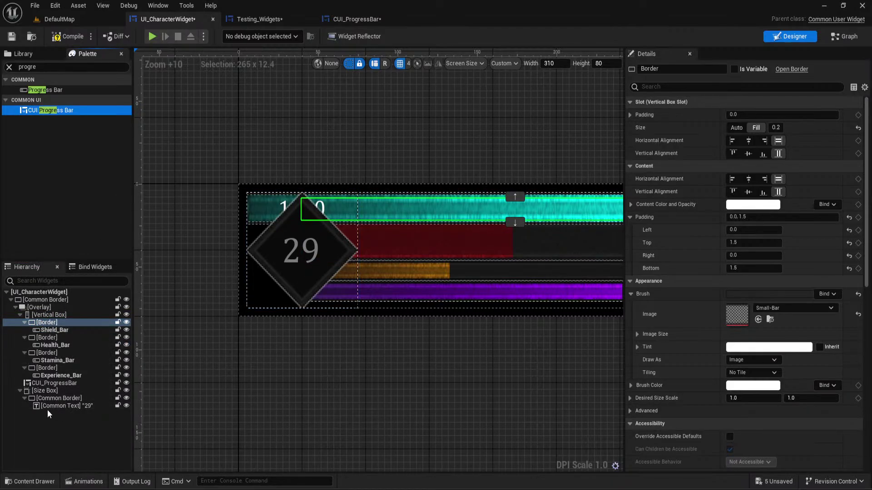
pyautogui.click(45, 384)
pyautogui.moveTo(264, 332); pyautogui.dragTo(178, 344, button='right')
pyautogui.moveTo(7, 362); pyautogui.dragTo(61, 323)
pyautogui.click(47, 330)
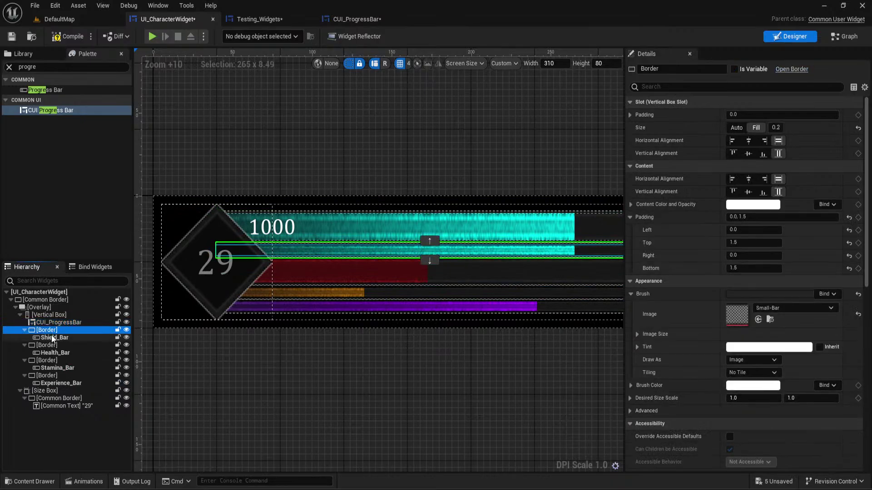
pyautogui.press('Delete')
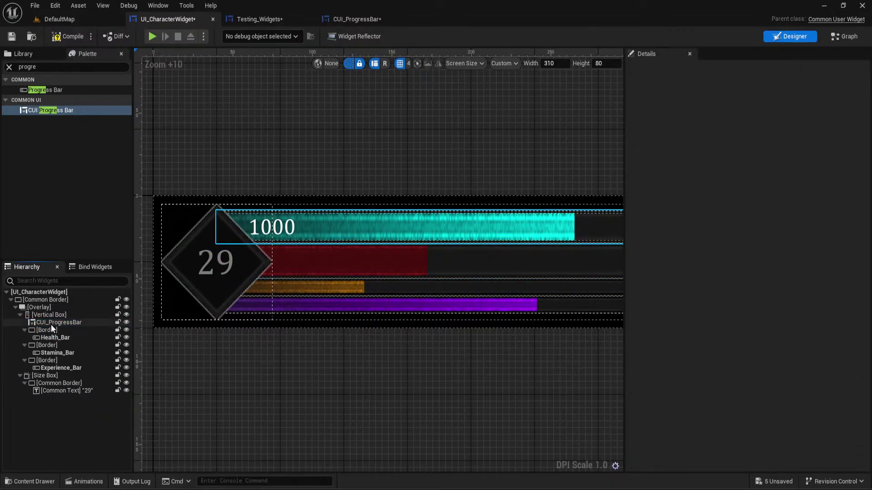
# Set the CUI_ProgressBar's Vertical Box slot size to Fill with a value of 0.2
pyautogui.click(51, 324)
pyautogui.scroll(-4, 226, 277)
pyautogui.click(756, 128)
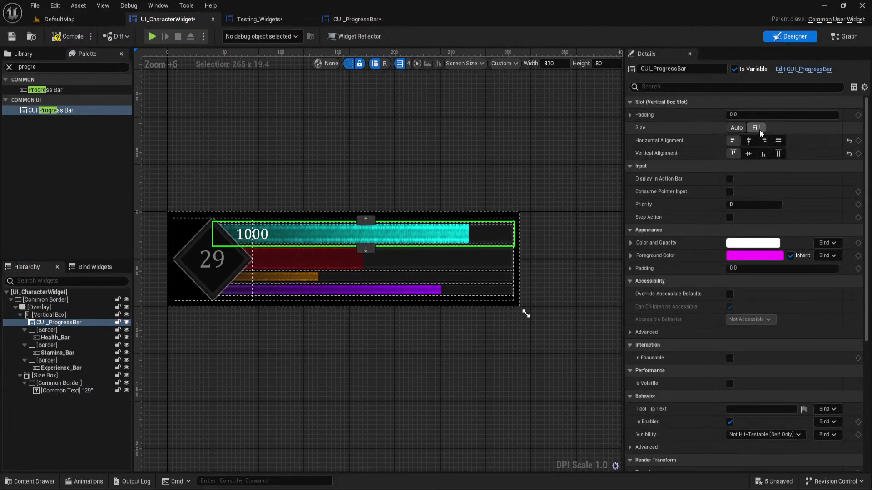
pyautogui.click(776, 128)
pyautogui.write('0.2')
pyautogui.press('Return')
pyautogui.click(485, 192)
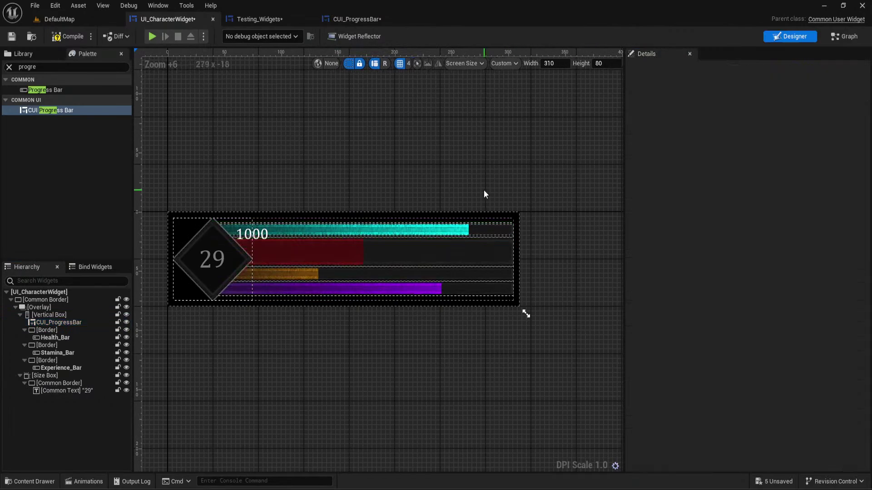
# Inspect the text on the new shield bar, and set Bar_Txt's font size to 8 in CUI_ProgressBar
pyautogui.scroll(6, 420, 202)
pyautogui.moveTo(420, 202); pyautogui.dragTo(551, 159, button='right')
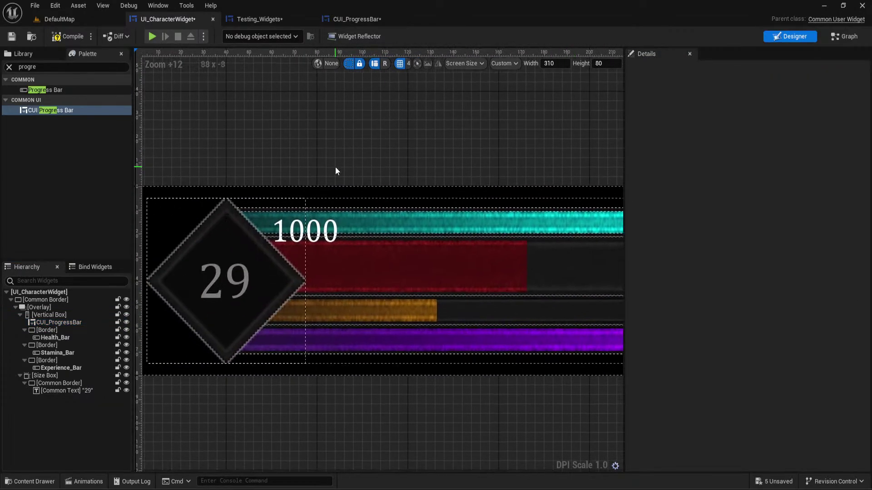
pyautogui.scroll(3, 290, 233)
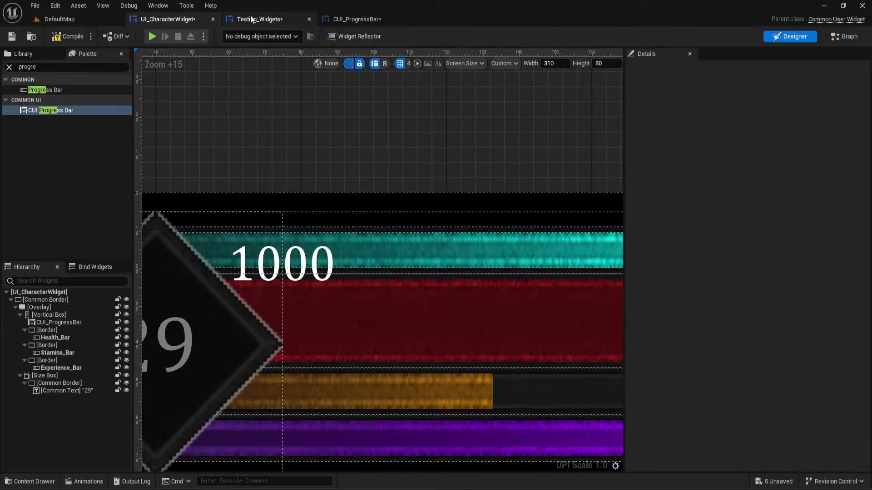
pyautogui.click(324, 20)
pyautogui.moveTo(388, 148); pyautogui.dragTo(326, 138, button='right')
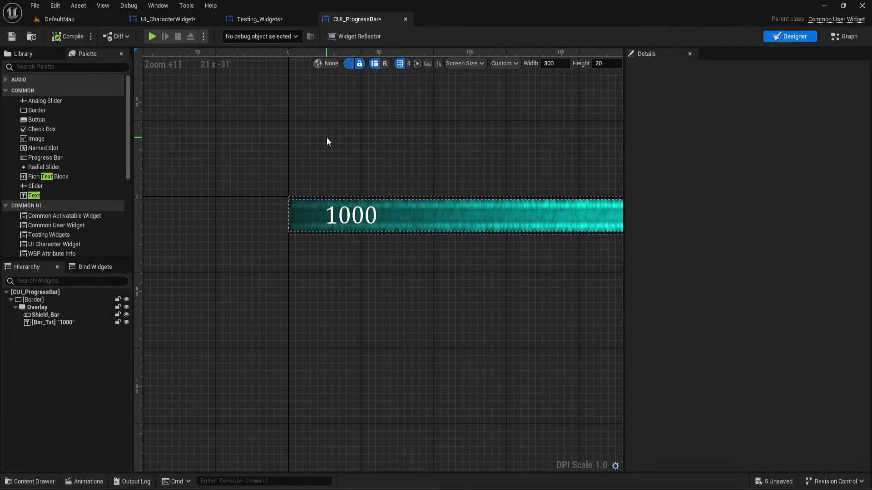
pyautogui.click(352, 225)
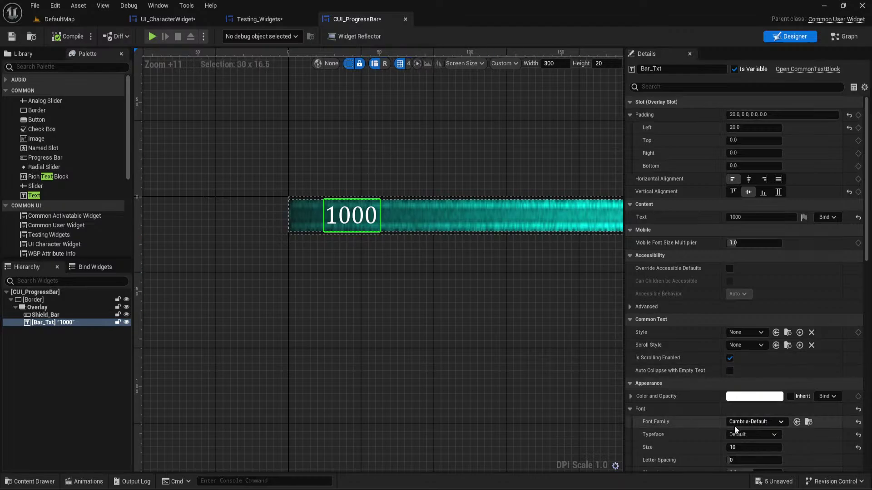
pyautogui.click(744, 447)
pyautogui.write('8')
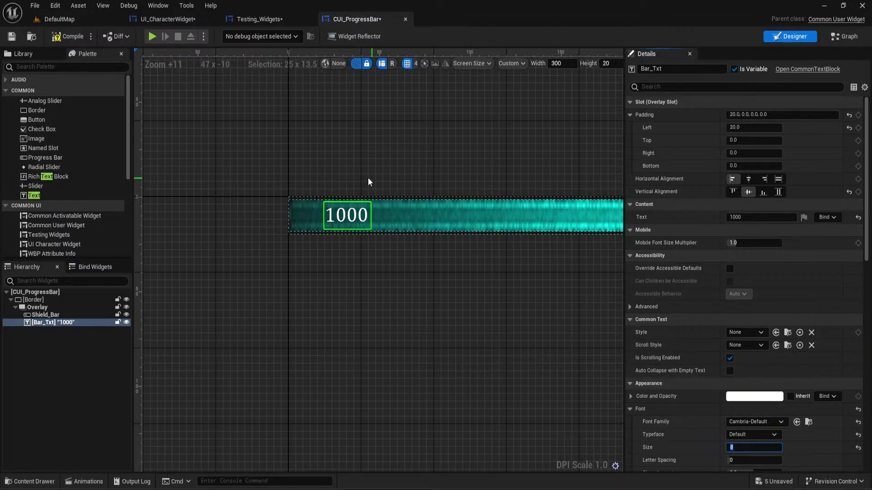
# Check the resized bar text in UI_CharacterWidget and Testing_Widgets, and return to the CUI_ProgressBar designer
pyautogui.click(247, 19)
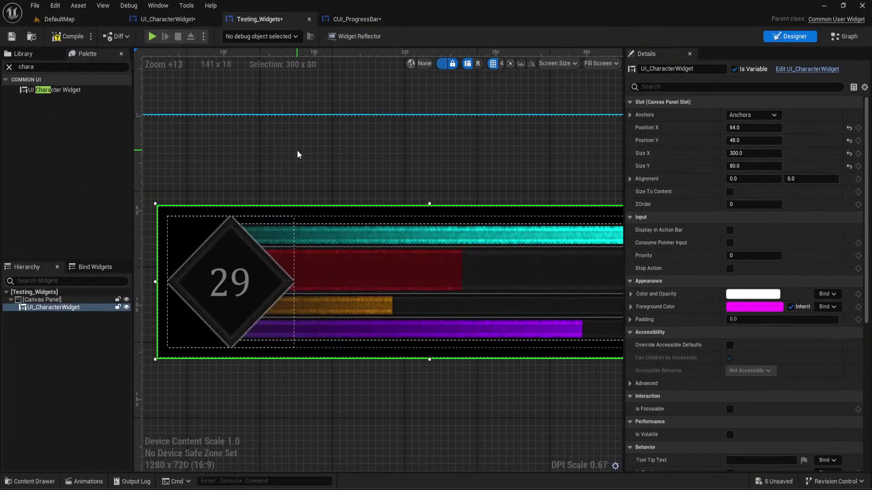
pyautogui.click(168, 19)
pyautogui.scroll(-2, 310, 93)
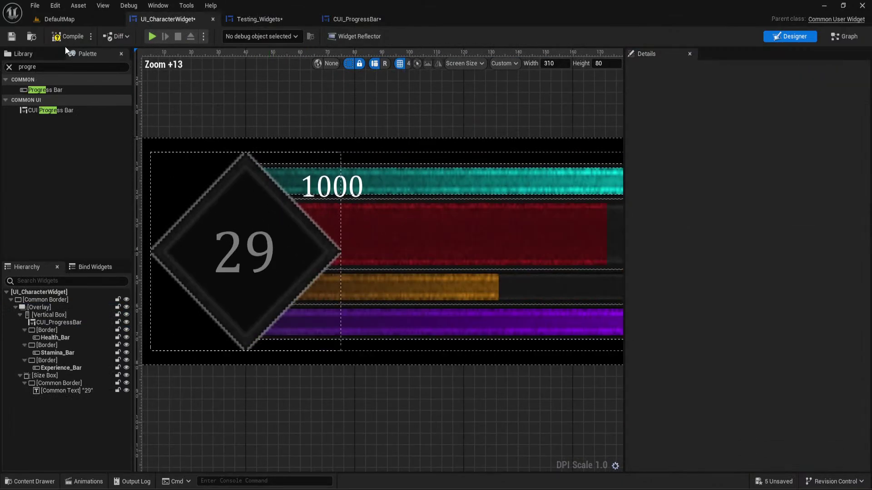
pyautogui.scroll(-2, 293, 143)
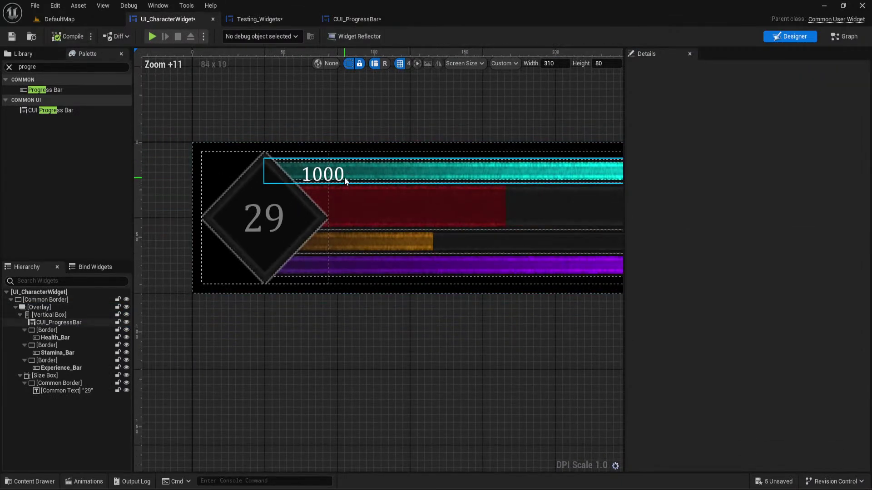
pyautogui.click(393, 181)
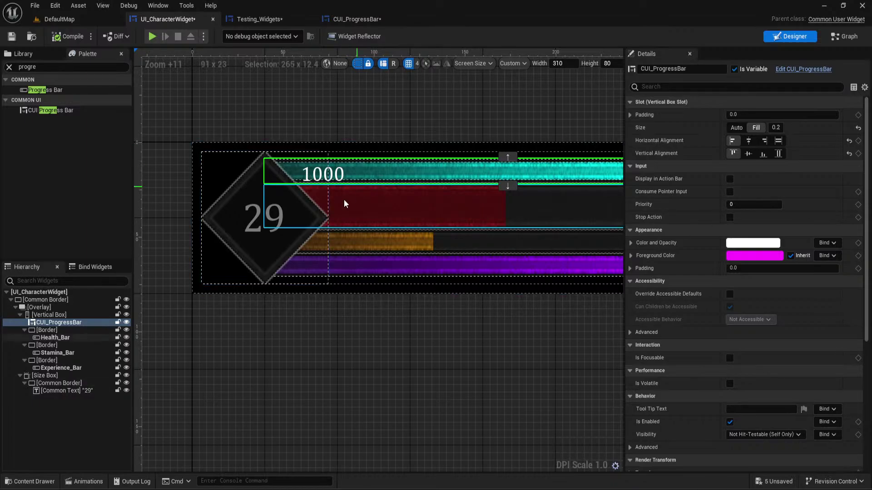
pyautogui.scroll(-7, 293, 131)
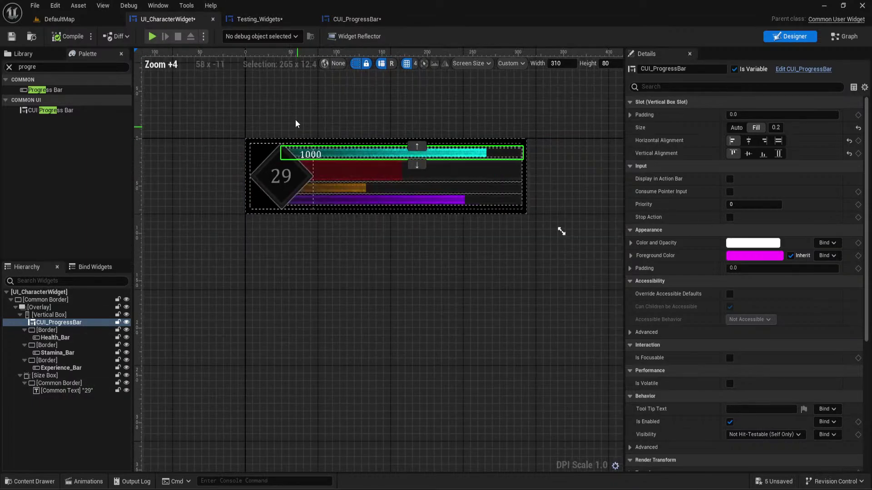
pyautogui.scroll(5, 330, 168)
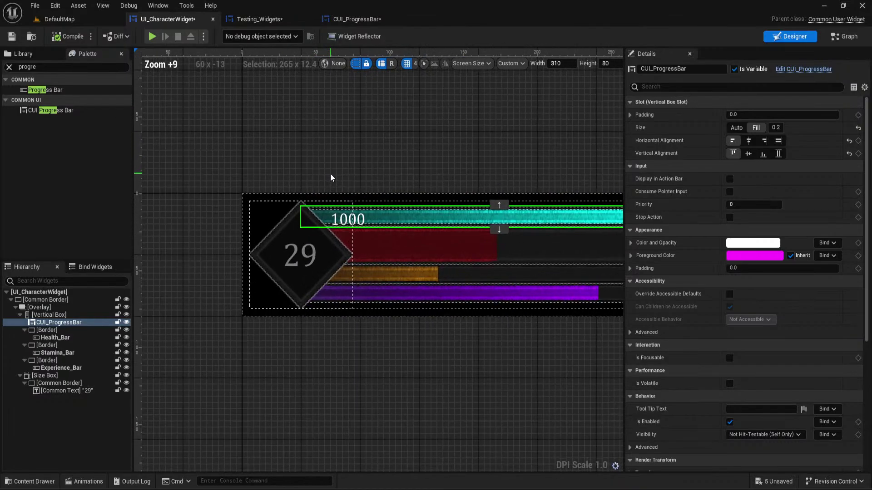
pyautogui.click(260, 19)
pyautogui.scroll(-1, 327, 121)
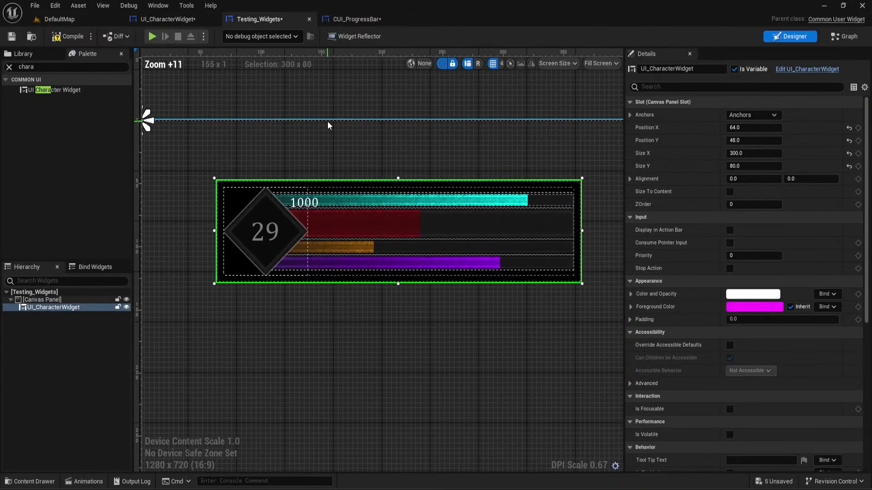
pyautogui.click(347, 17)
pyautogui.scroll(-2, 341, 126)
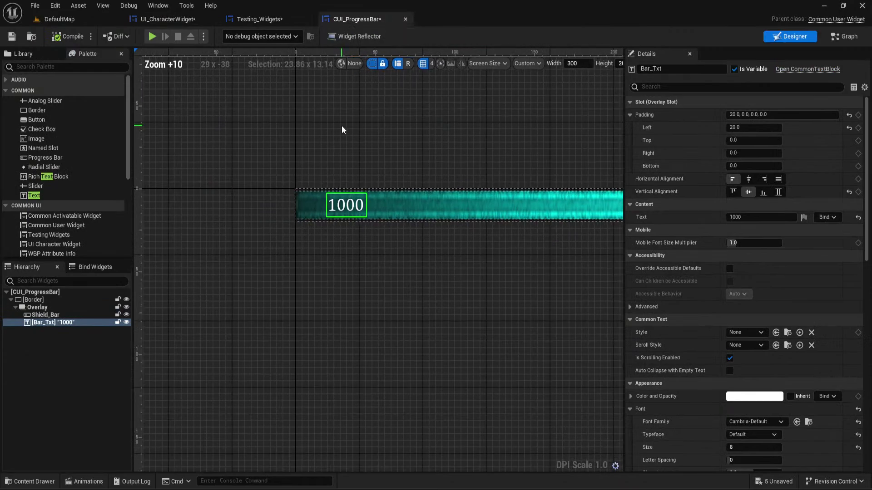
# Center the justification of the Bar_Txt text and keep its transform policy at None
pyautogui.scroll(-5, 349, 144)
pyautogui.moveTo(352, 142); pyautogui.dragTo(315, 184, button='right')
pyautogui.scroll(4, 332, 263)
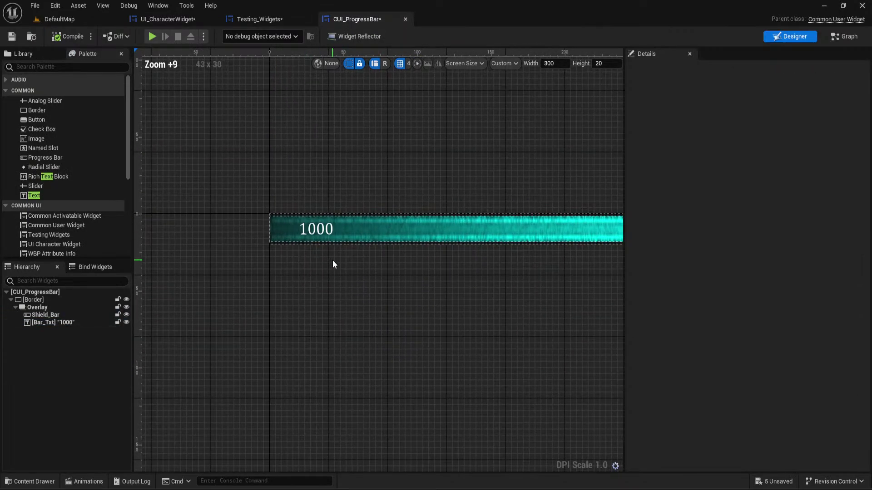
pyautogui.scroll(1, 332, 263)
pyautogui.click(317, 228)
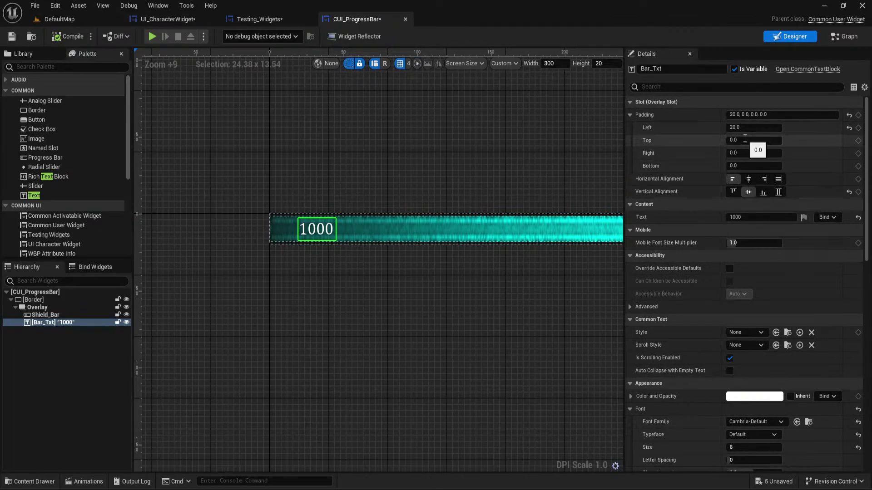
pyautogui.click(745, 140)
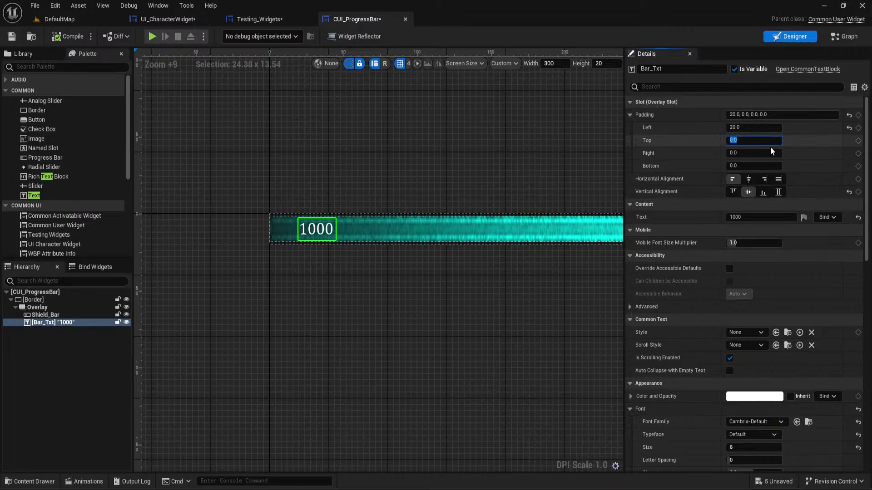
pyautogui.scroll(-6, 772, 152)
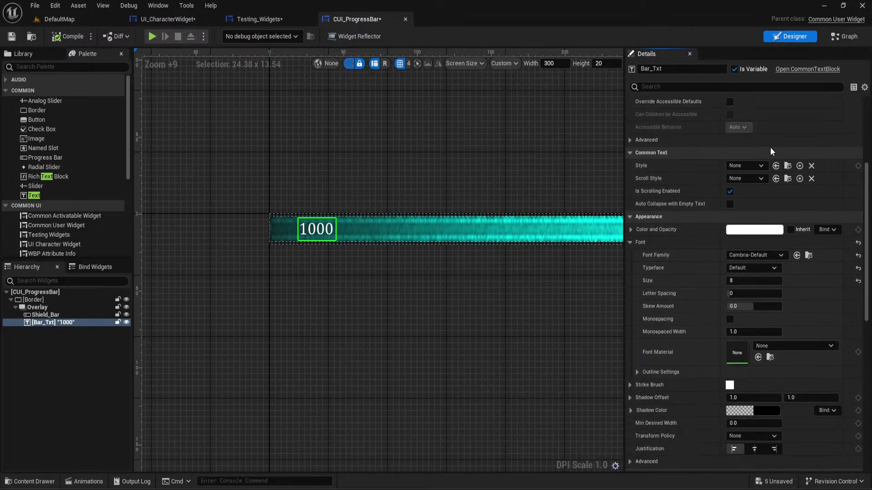
pyautogui.scroll(-3, 770, 147)
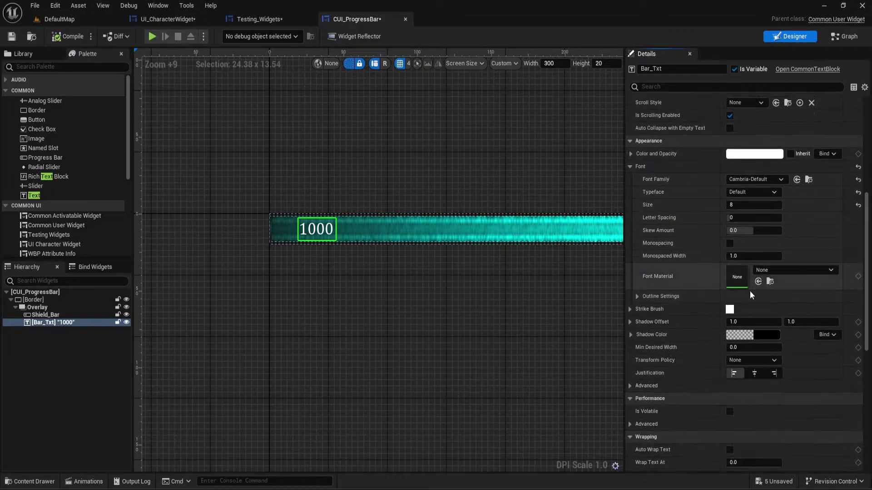
pyautogui.click(755, 375)
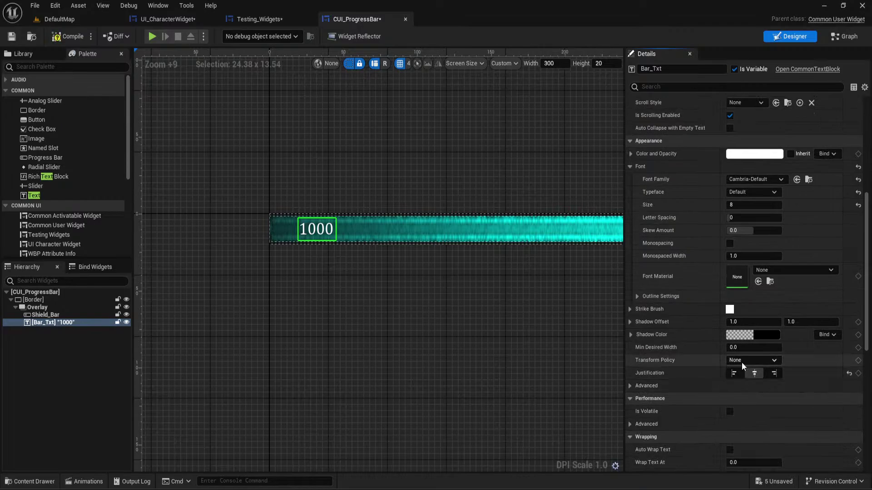
pyautogui.click(742, 362)
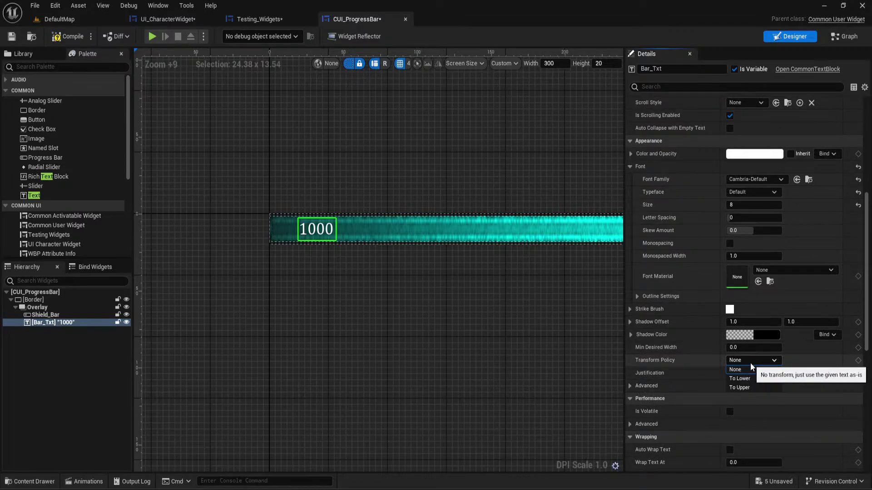
pyautogui.click(751, 369)
pyautogui.scroll(-3, 676, 257)
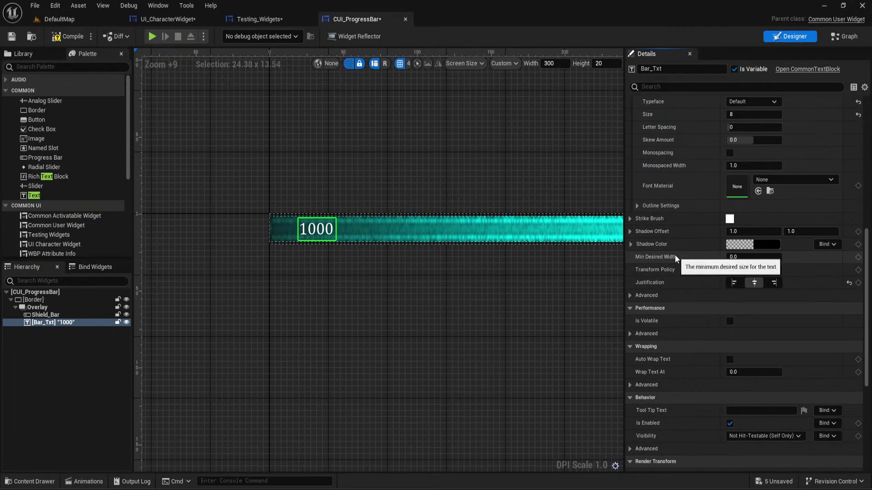
# Save the CUI_ProgressBar widget and inspect the bar text on the character HUD in Testing_Widgets
pyautogui.click(153, 20)
pyautogui.click(331, 20)
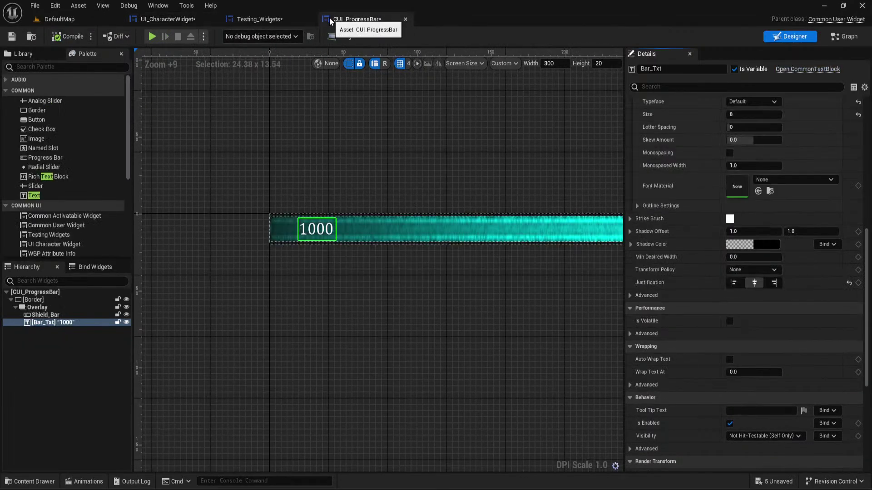
pyautogui.click(11, 37)
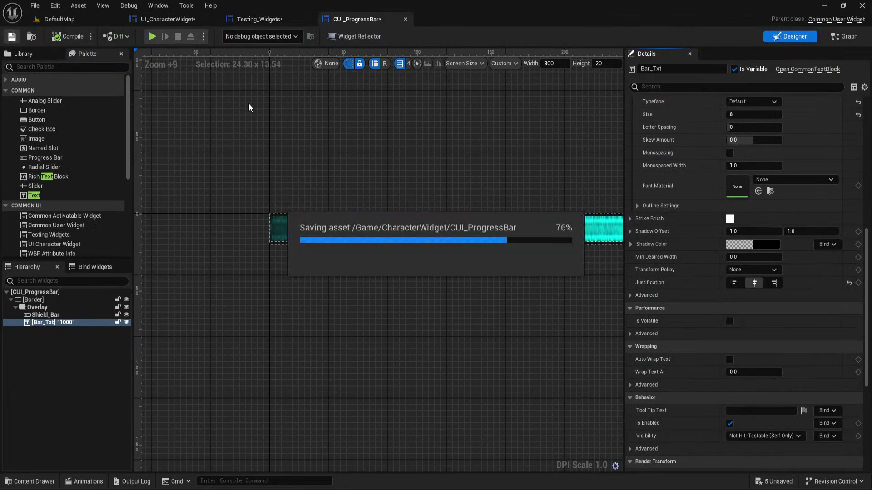
pyautogui.click(236, 20)
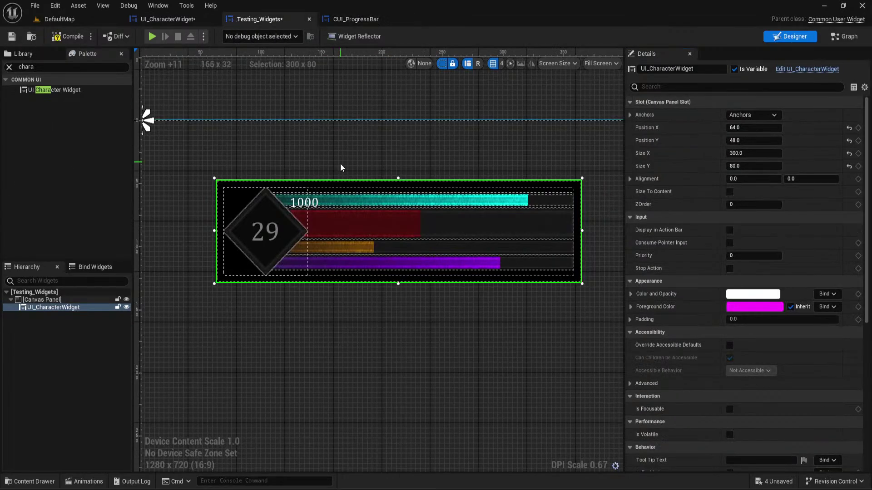
pyautogui.scroll(4, 317, 207)
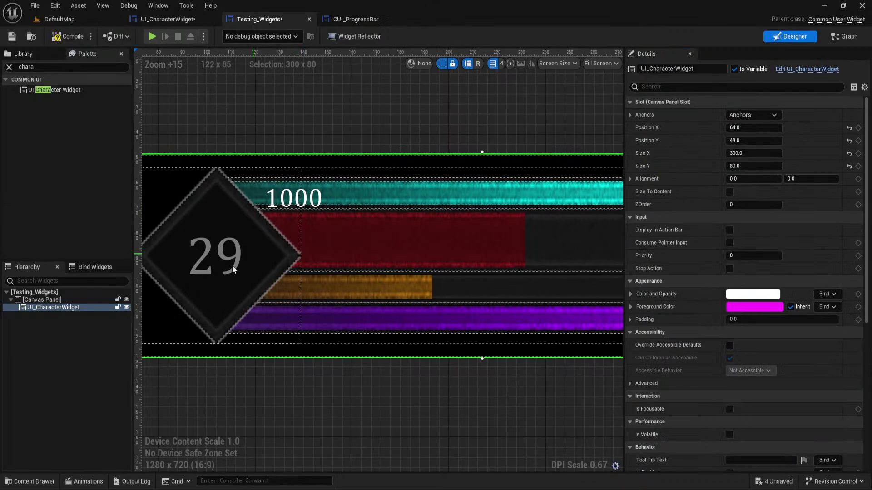
pyautogui.click(168, 19)
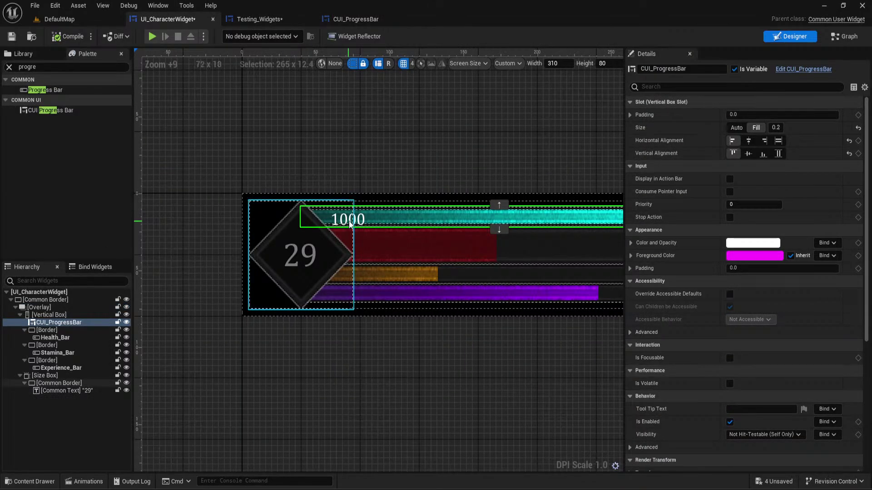
pyautogui.click(444, 181)
pyautogui.moveTo(444, 181); pyautogui.dragTo(363, 150, button='right')
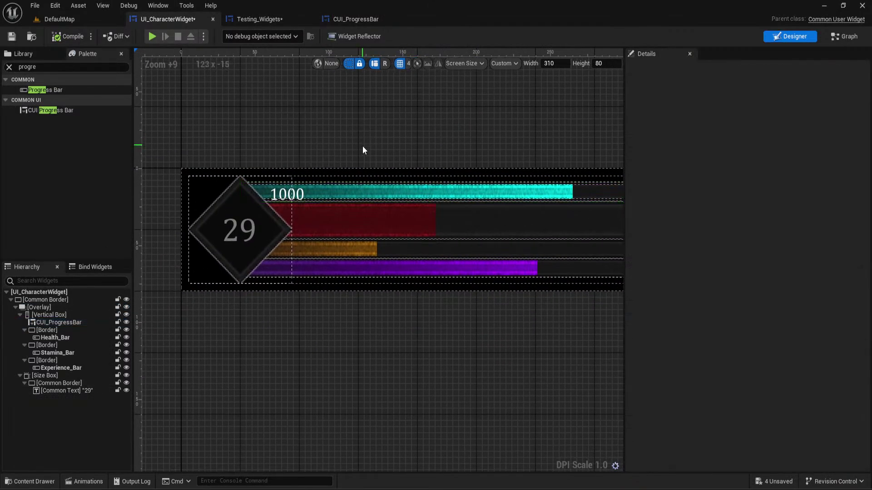
pyautogui.click(327, 187)
pyautogui.click(438, 200)
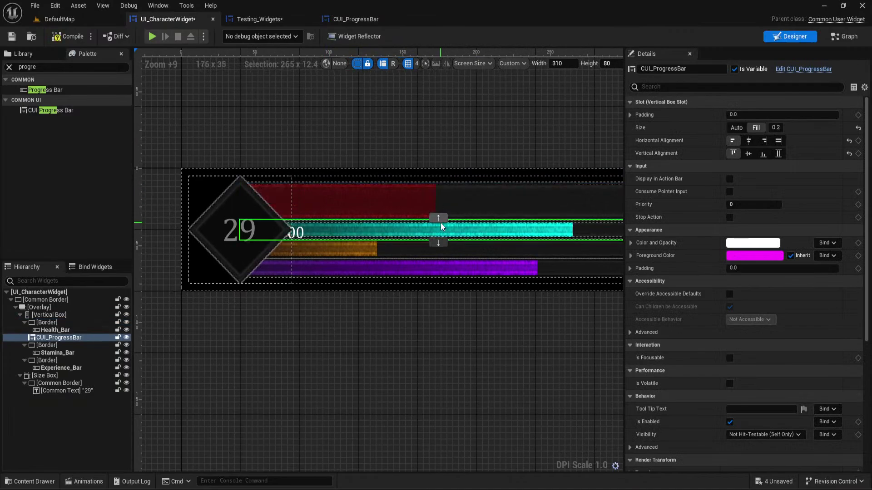
pyautogui.click(438, 218)
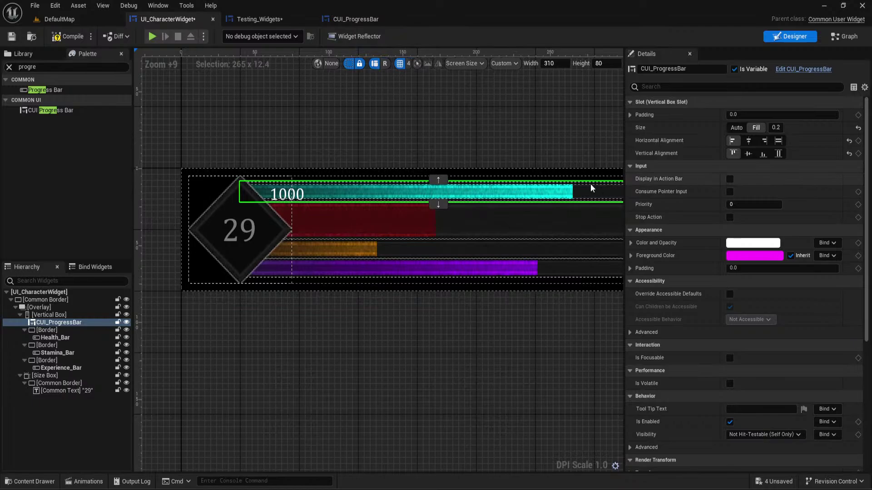
# Try custom preview heights of 10 and 15 for CUI_ProgressBar, and set the height back to 20
pyautogui.click(356, 19)
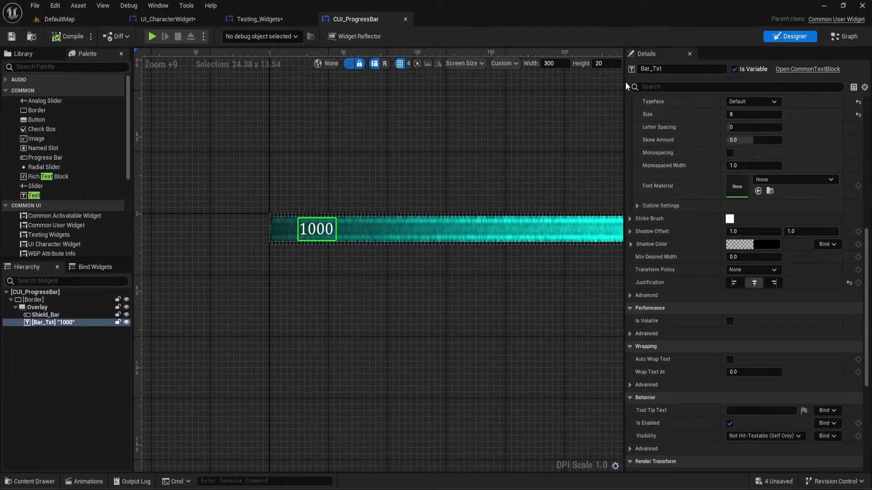
pyautogui.click(608, 63)
pyautogui.write('10')
pyautogui.press('Return')
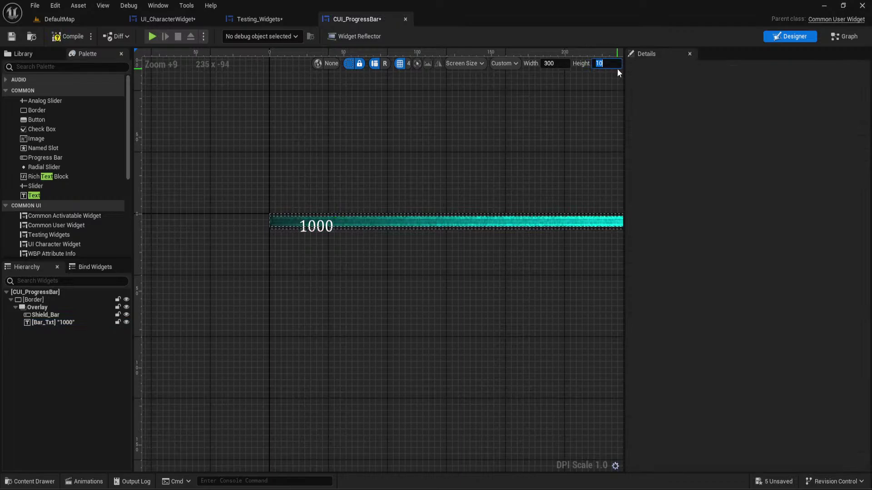
pyautogui.write('15')
pyautogui.press('Return')
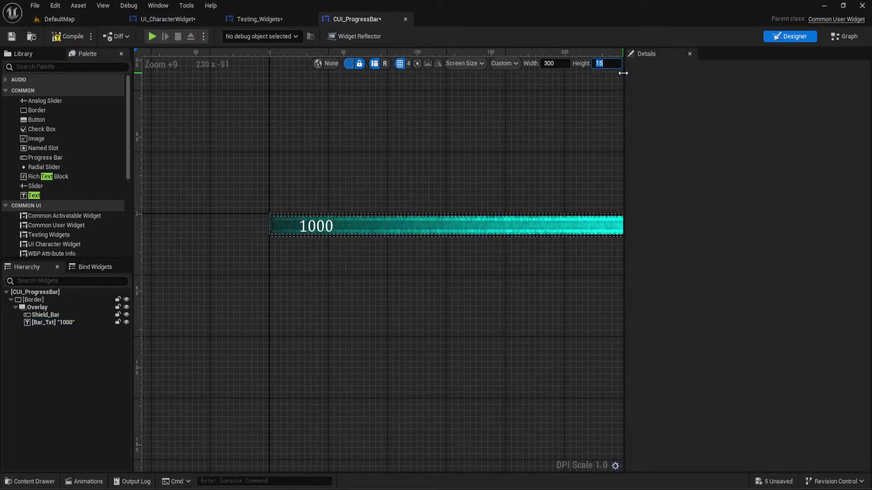
pyautogui.write('10')
pyautogui.press('Return')
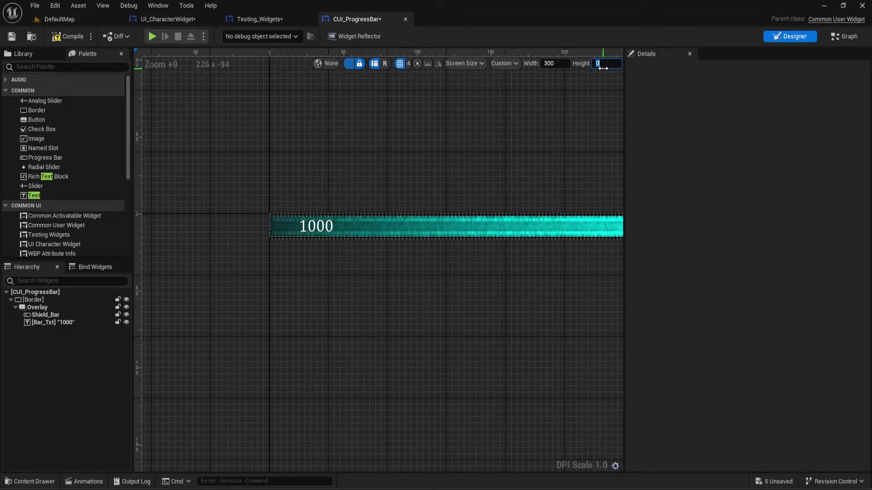
pyautogui.write('20')
pyautogui.press('Return')
# Set the Bar_Txt font size to 6 in CUI_ProgressBar
pyautogui.click(352, 227)
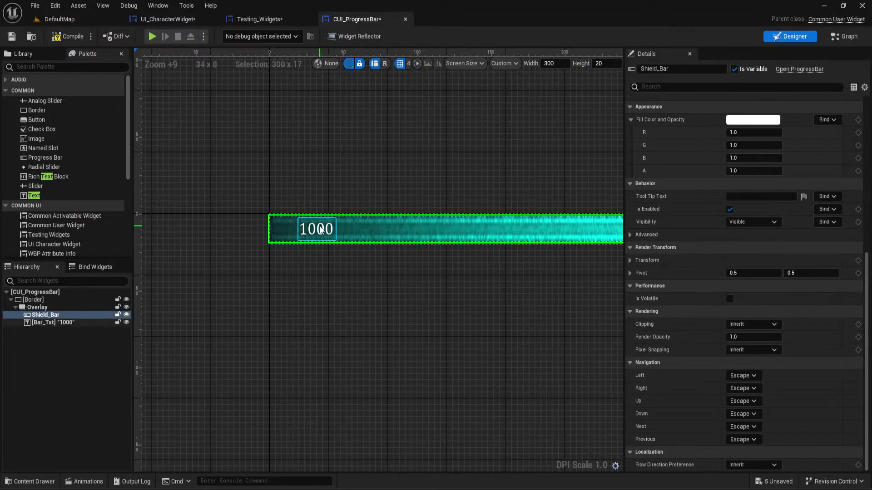
pyautogui.click(317, 228)
pyautogui.scroll(10, 707, 213)
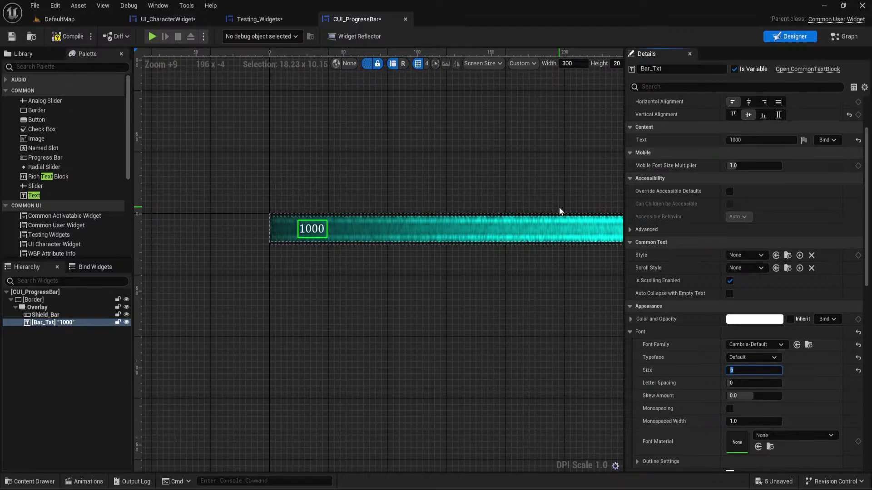
pyautogui.click(421, 177)
# Check the smaller bar text in UI_CharacterWidget, and play DefaultMap briefly to view the HUD in game
pyautogui.click(166, 19)
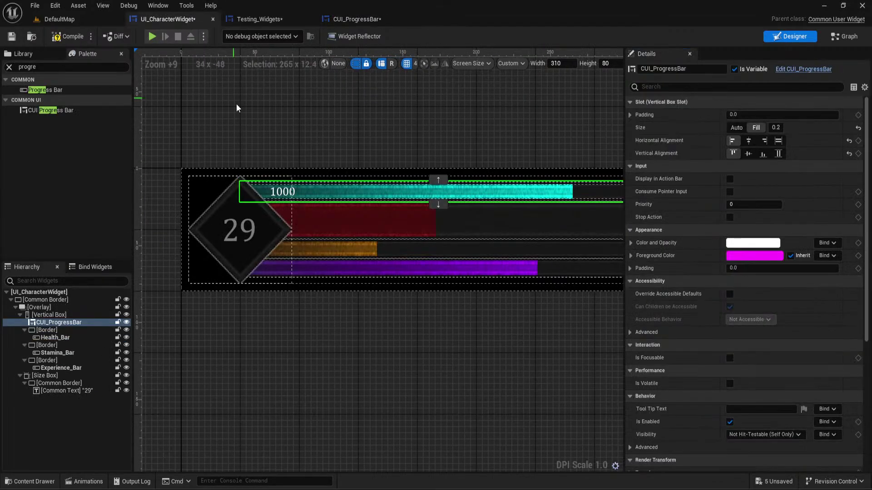
pyautogui.moveTo(296, 136); pyautogui.dragTo(343, 181, button='right')
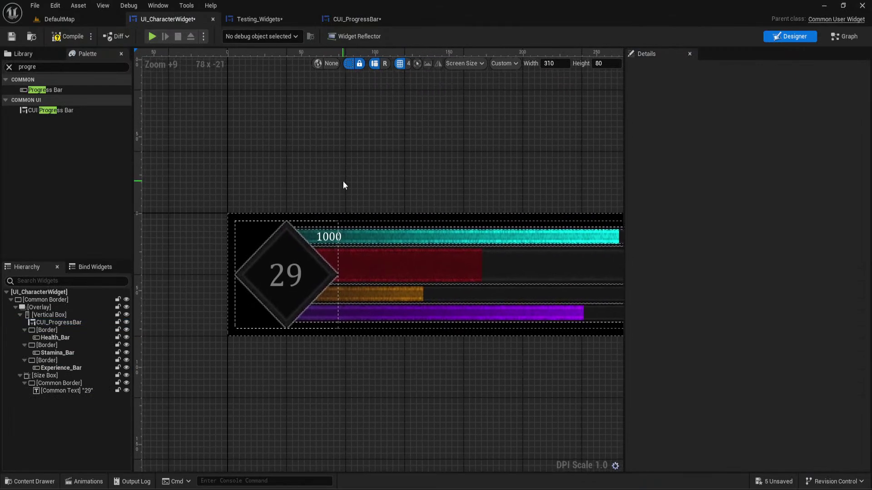
pyautogui.scroll(-4, 342, 180)
pyautogui.scroll(4, 342, 181)
pyautogui.click(102, 19)
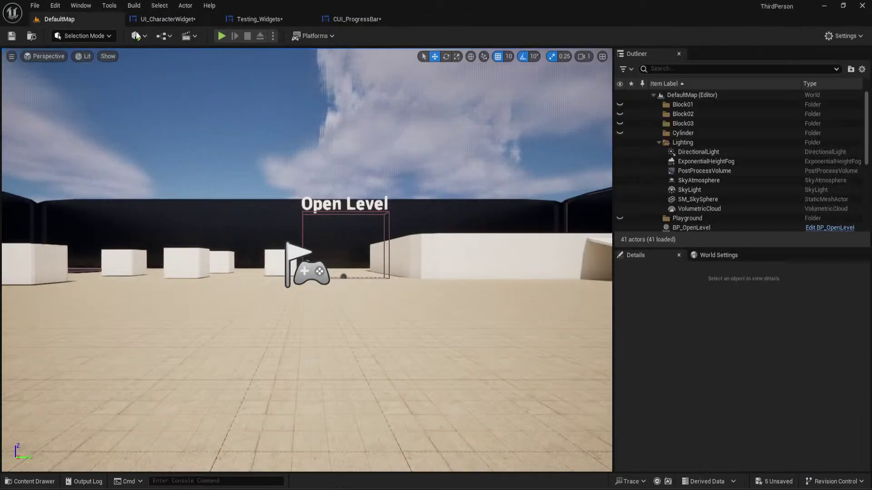
pyautogui.click(222, 36)
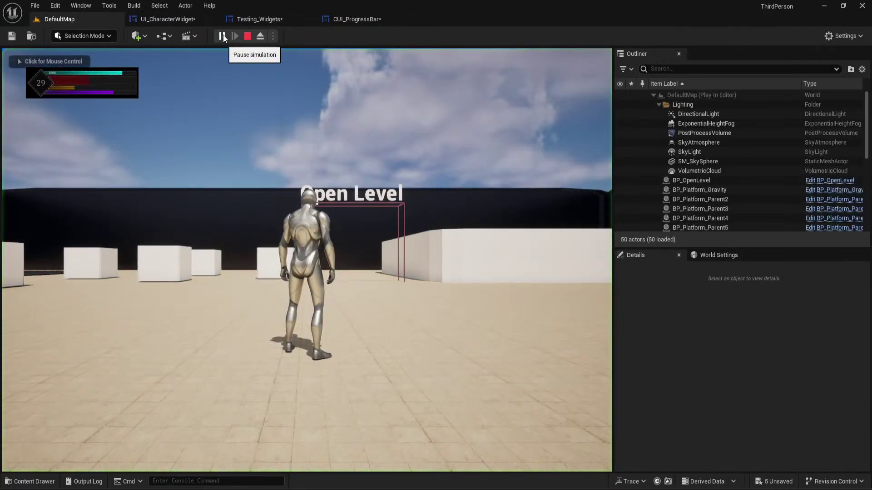
pyautogui.click(247, 39)
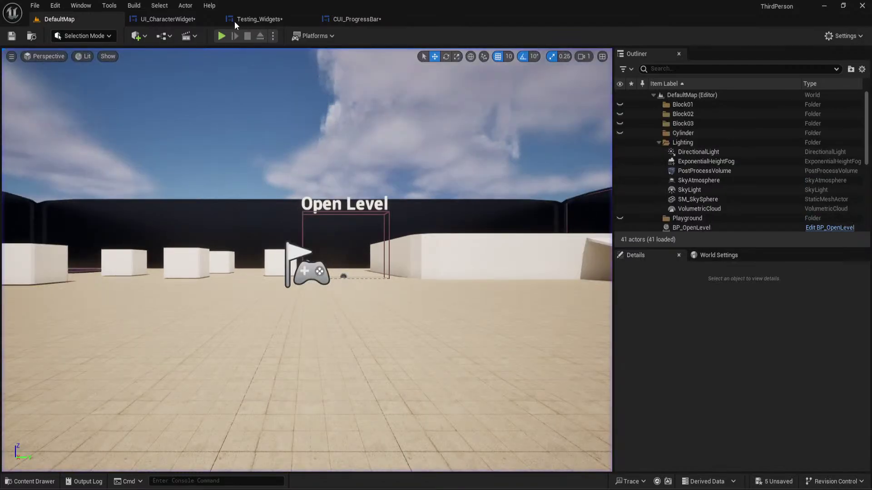
# Set the custom preview height of UI_CharacterWidget to 100 and select its Overlay
pyautogui.click(179, 19)
pyautogui.scroll(-3, 403, 138)
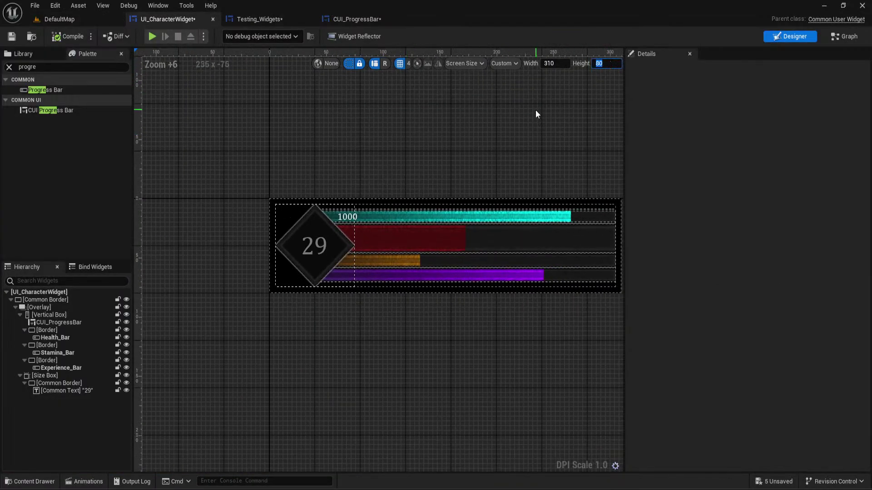
pyautogui.write('100')
pyautogui.press('Return')
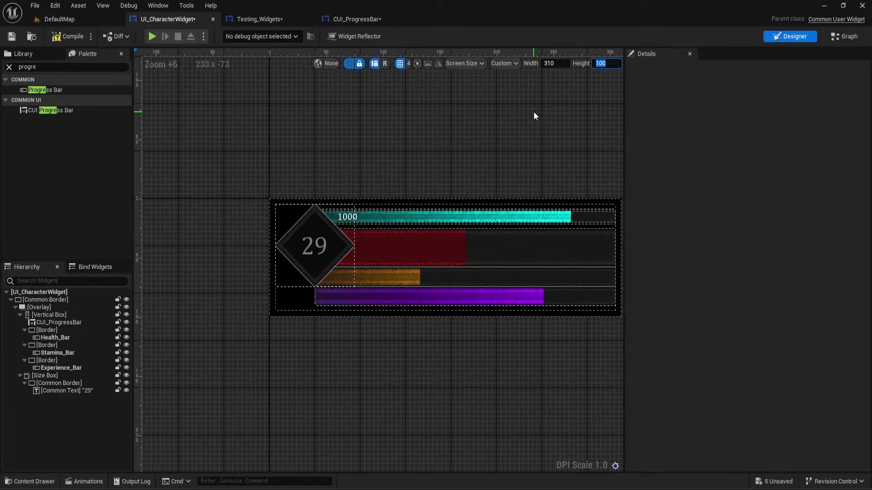
pyautogui.click(51, 307)
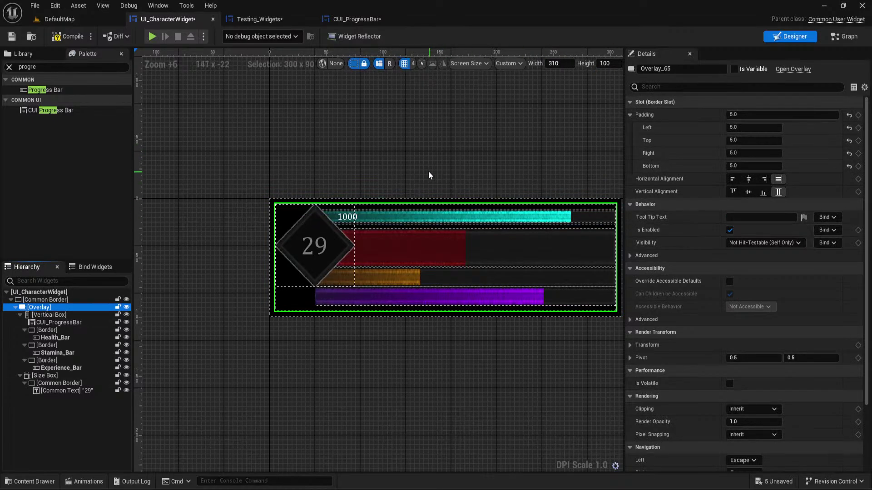
# Undo the last size edit and set the custom preview height of the character widget to 80
pyautogui.hotkey('ctrl', 'z')
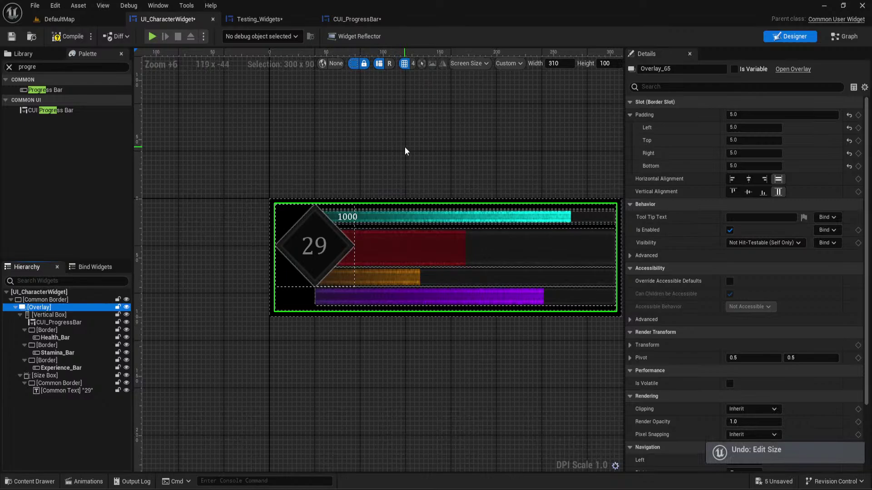
pyautogui.click(605, 63)
pyautogui.write('7')
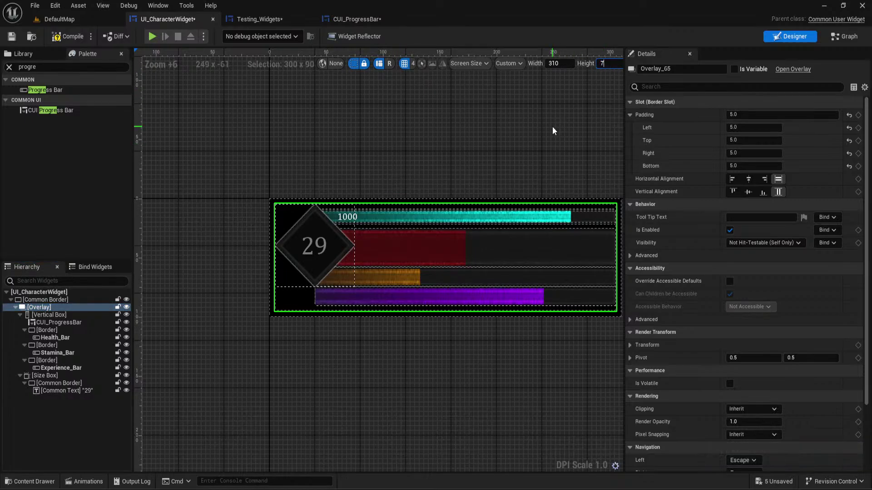
pyautogui.write('0')
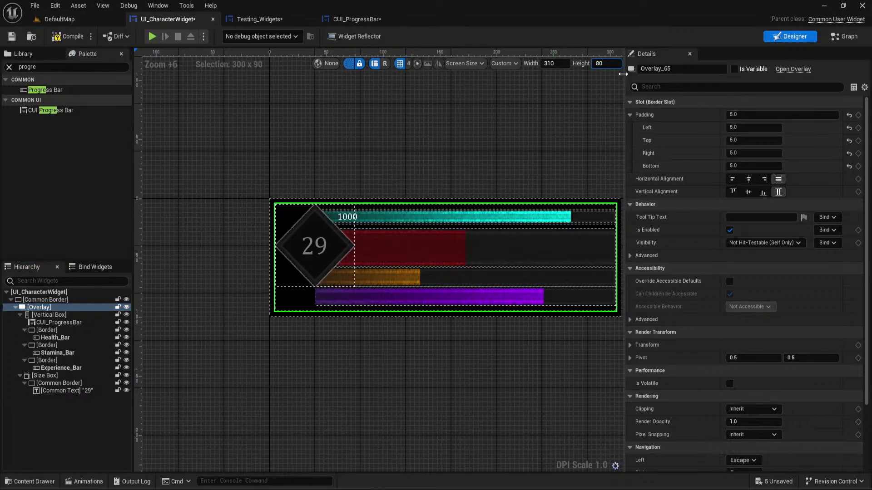
pyautogui.press('Return')
pyautogui.click(526, 113)
pyautogui.moveTo(525, 114); pyautogui.dragTo(461, 128, button='right')
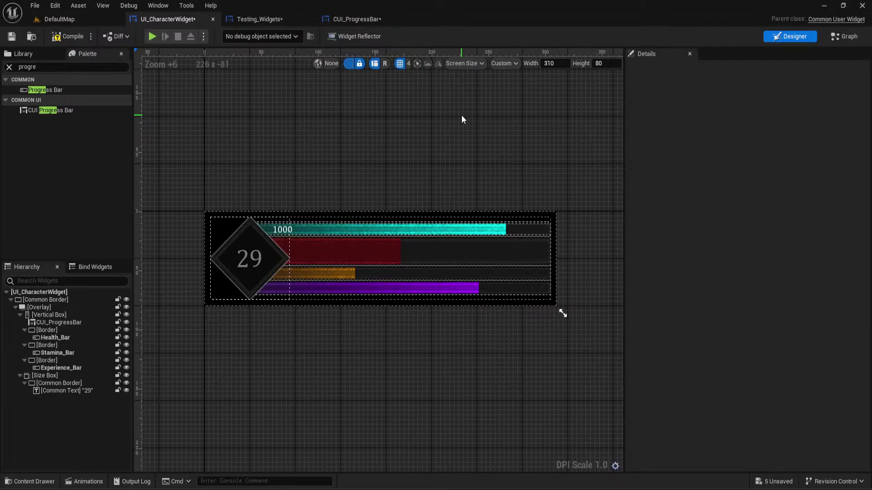
pyautogui.click(289, 230)
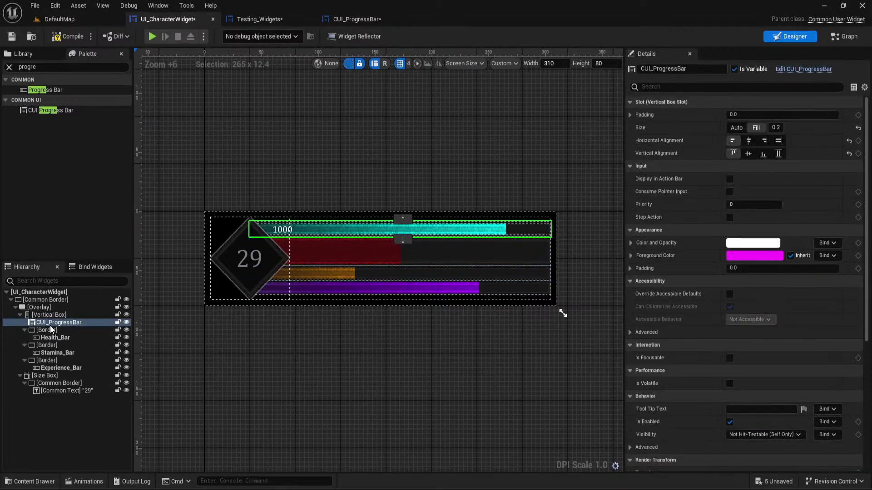
pyautogui.scroll(-10, 686, 300)
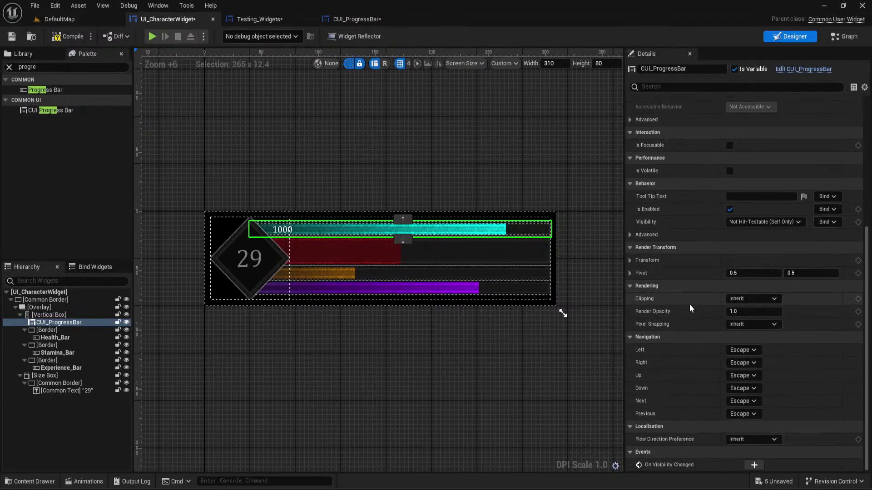
pyautogui.scroll(8, 690, 309)
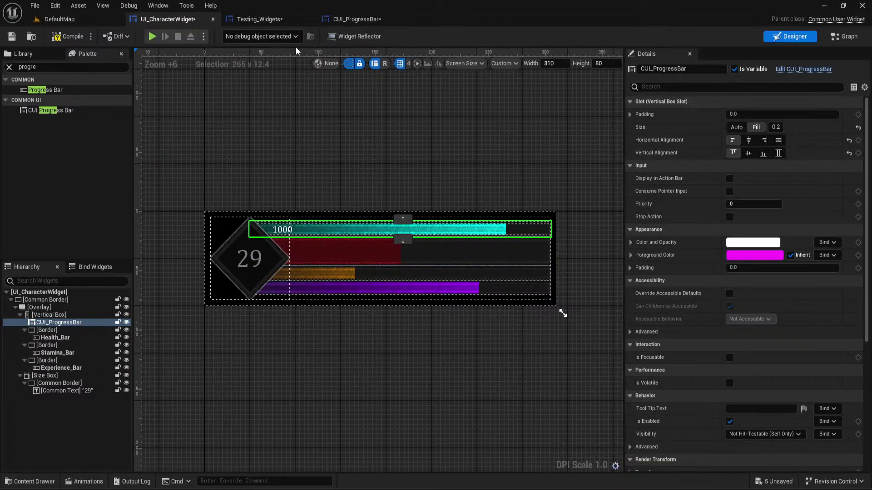
# Set the font size of Bar_Txt in CUI_ProgressBar to 9 and check the text in Testing_Widgets
pyautogui.click(257, 20)
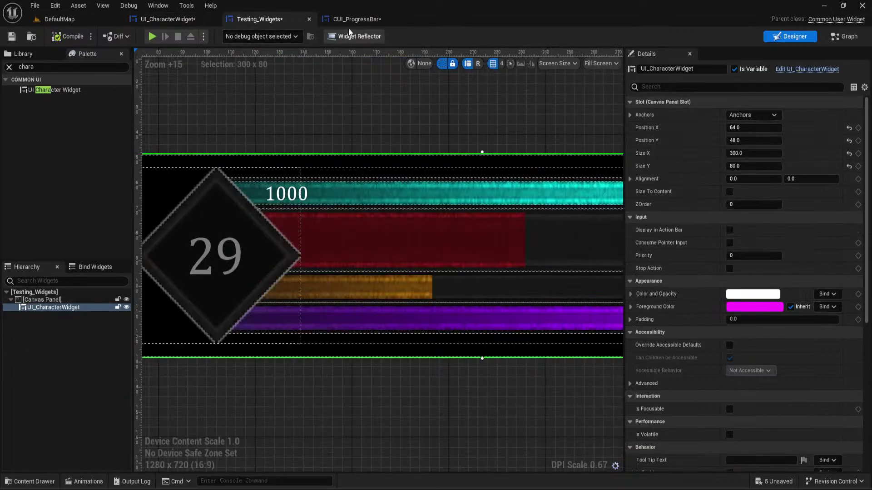
pyautogui.click(357, 19)
pyautogui.click(316, 228)
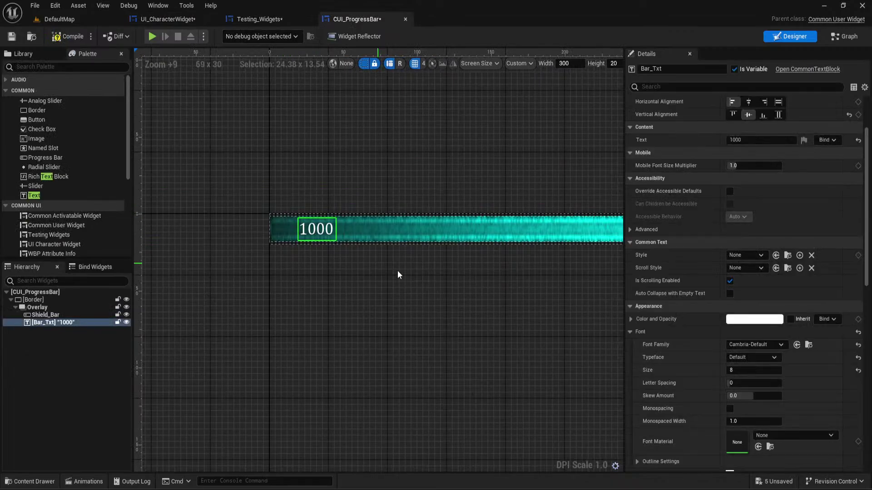
pyautogui.click(749, 370)
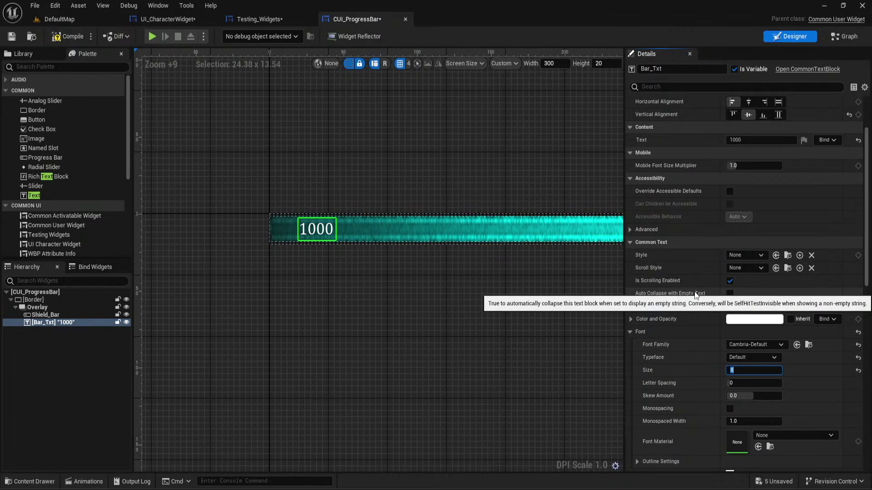
pyautogui.click(323, 149)
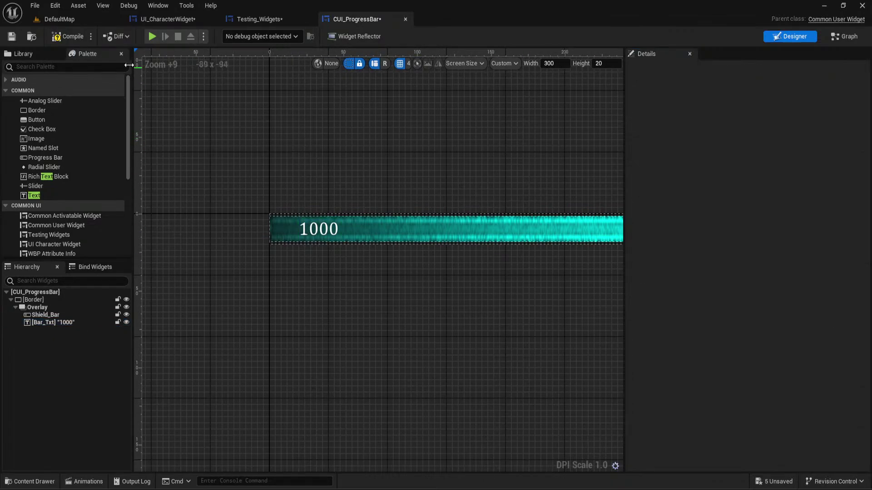
pyautogui.click(261, 20)
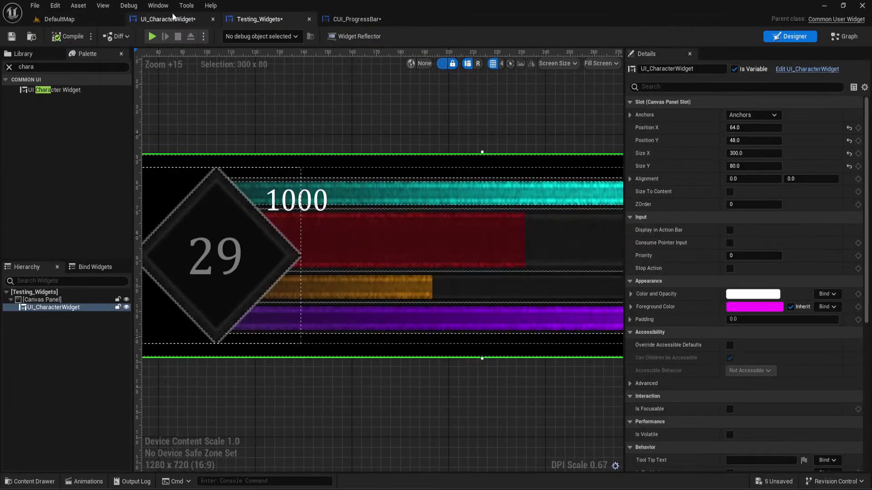
# Set the Bar_Txt font size in CUI_ProgressBar to 8 and save that widget
pyautogui.click(350, 20)
pyautogui.click(314, 237)
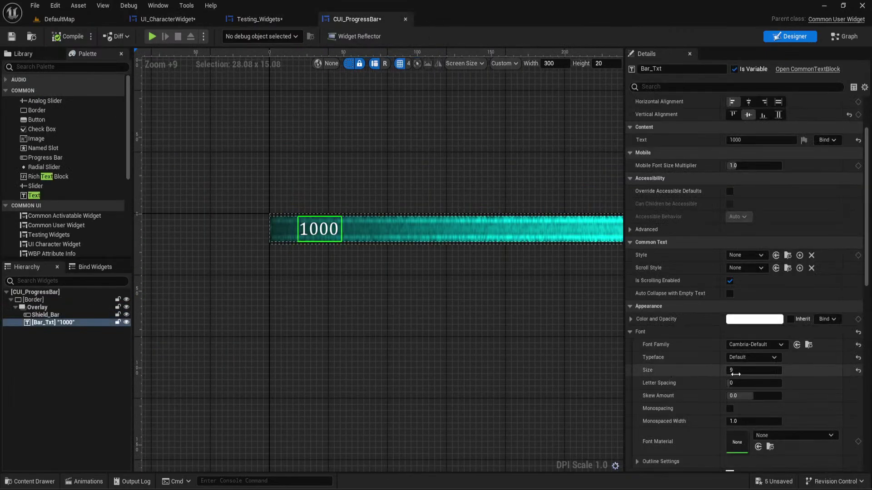
pyautogui.write('8')
pyautogui.press('Return')
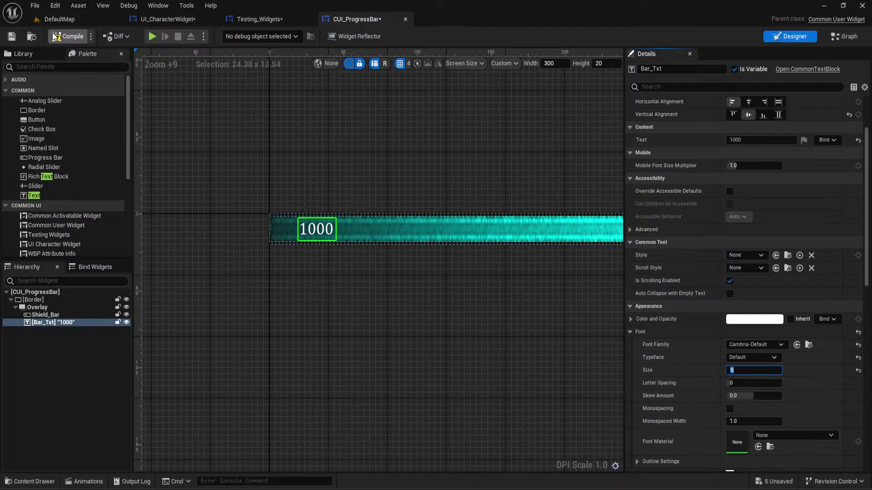
pyautogui.click(162, 20)
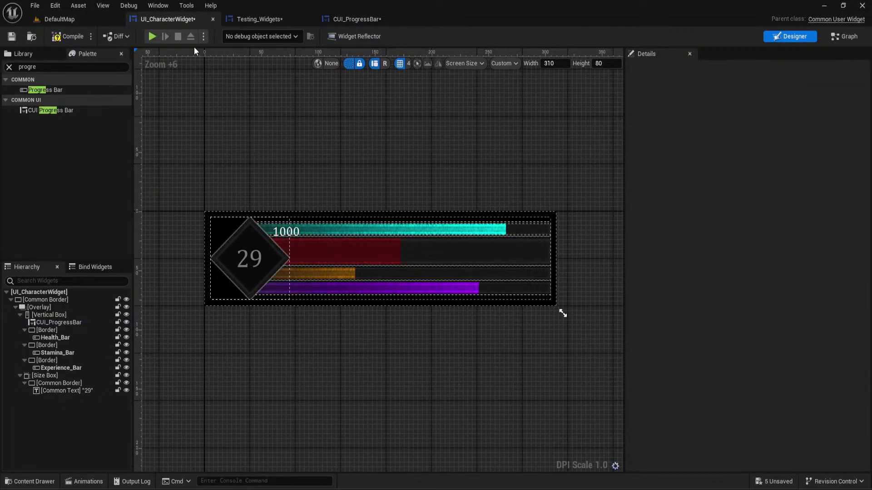
pyautogui.click(238, 21)
pyautogui.click(182, 17)
pyautogui.click(357, 19)
pyautogui.click(11, 37)
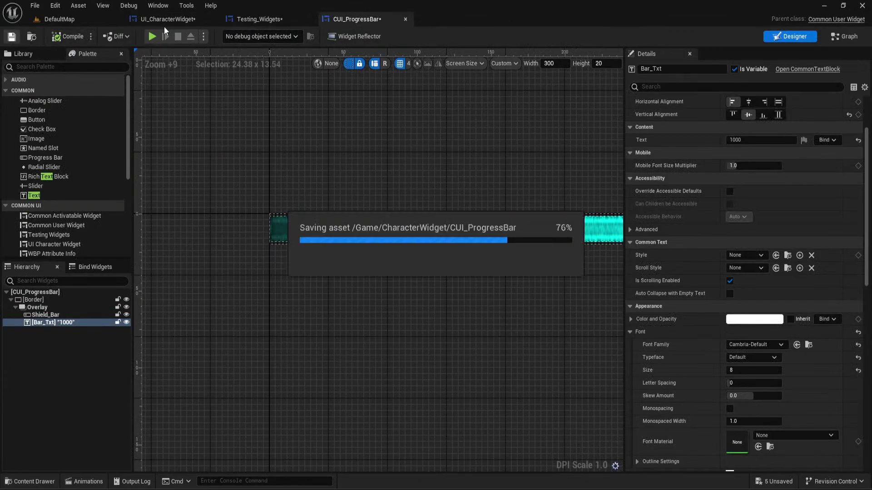
# Play DefaultMap to check the character widget in game, and compare it with the reference image
pyautogui.click(248, 21)
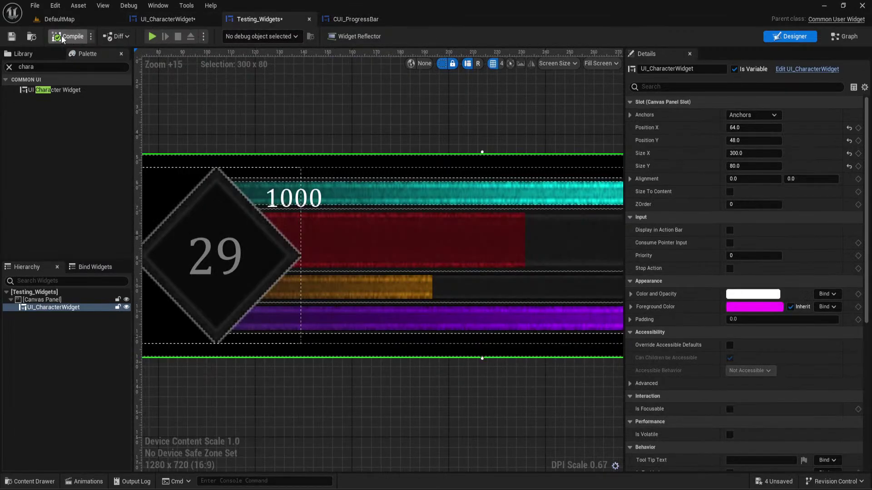
pyautogui.click(135, 23)
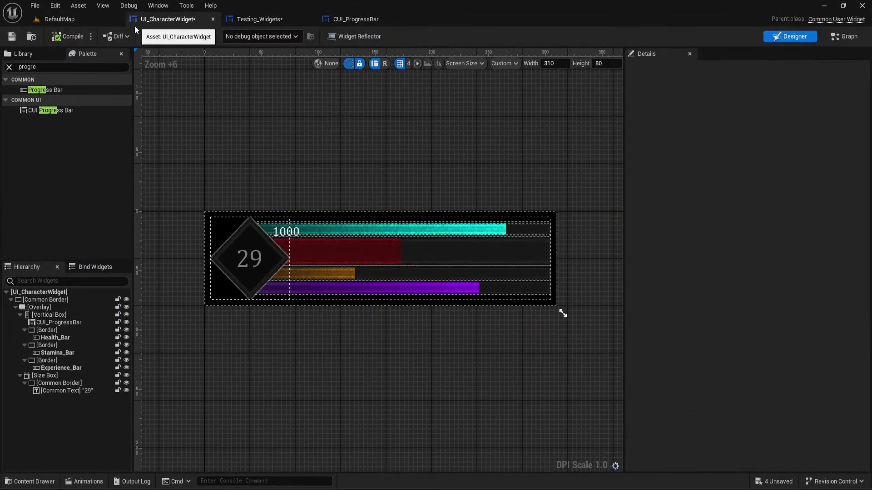
pyautogui.click(59, 19)
pyautogui.click(221, 36)
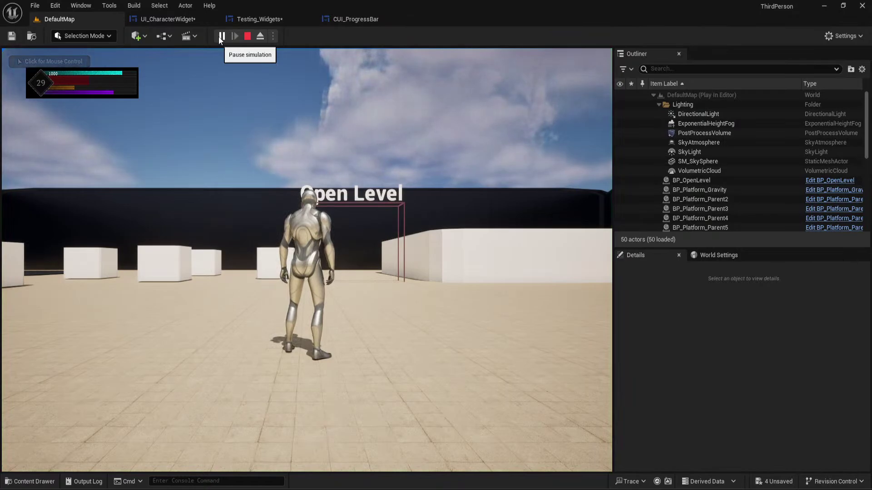
pyautogui.press('Escape')
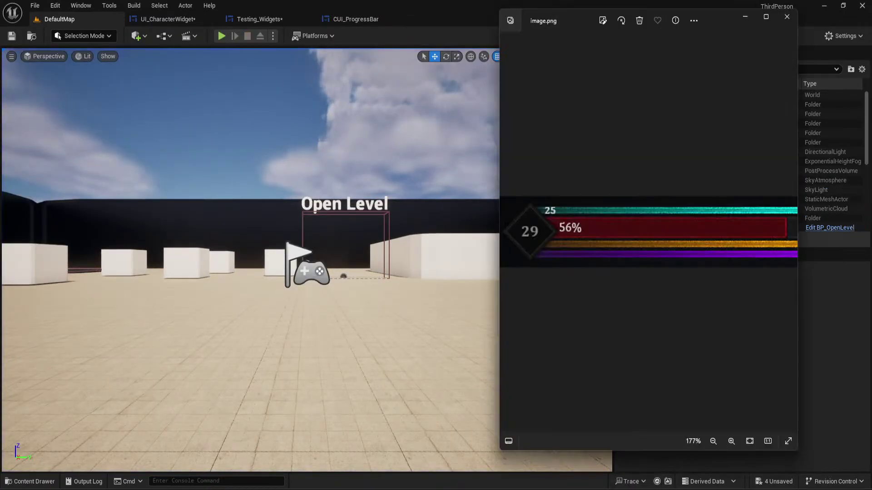
pyautogui.scroll(-3, 627, 267)
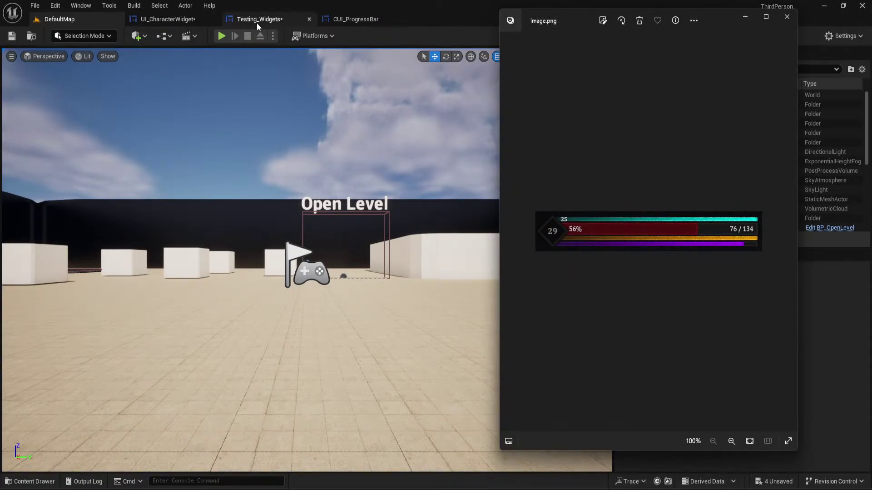
# Delete the Bar_Txt text block from the CUI_ProgressBar widget
pyautogui.click(200, 20)
pyautogui.click(285, 231)
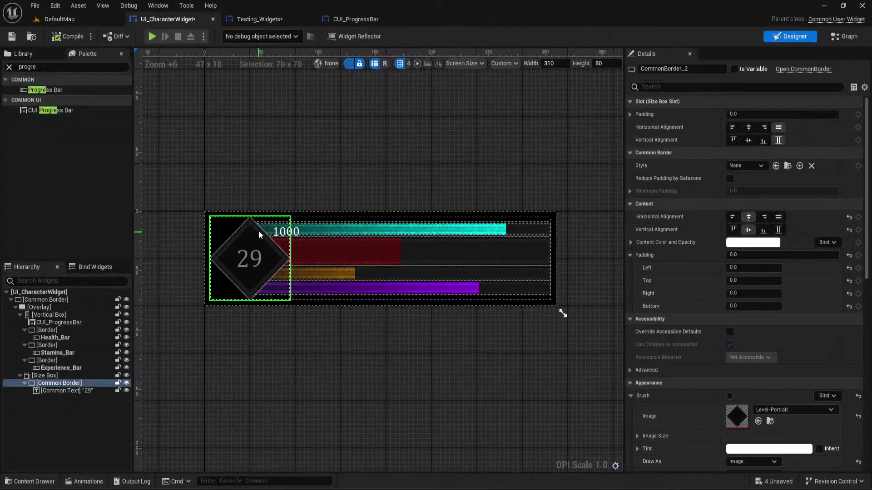
pyautogui.click(355, 19)
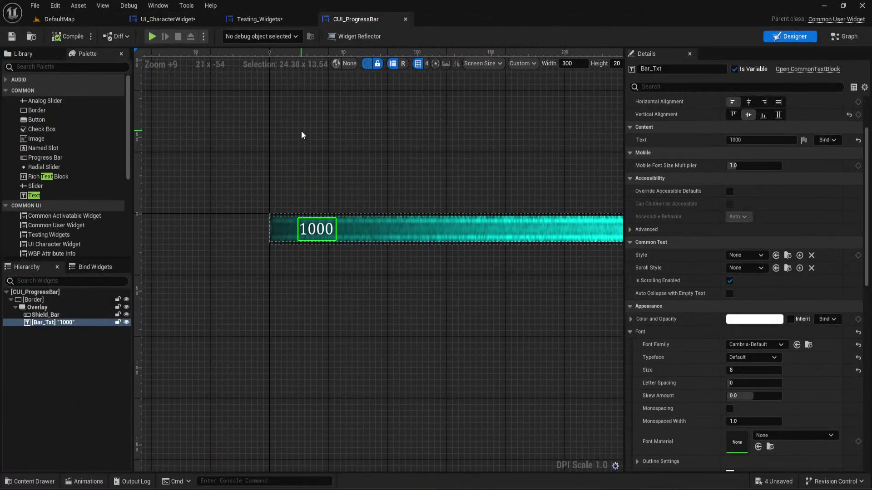
pyautogui.press('Delete')
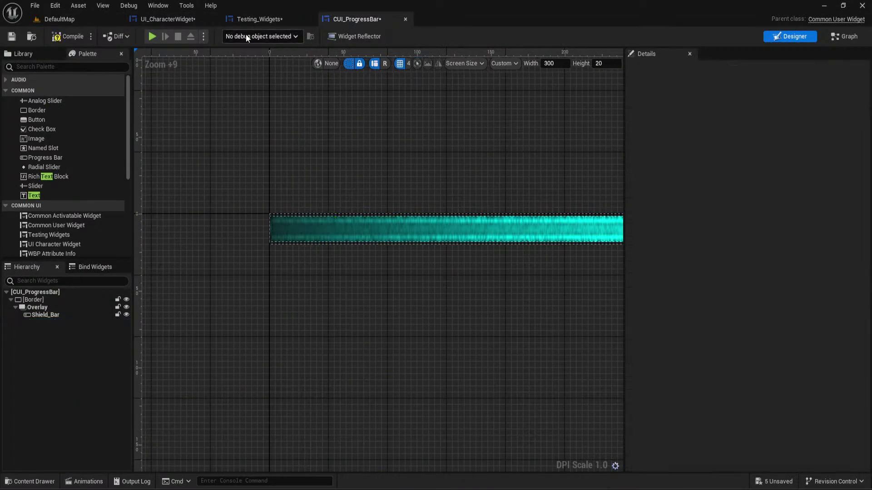
# Replace Shield_Bar in the CUI_ProgressBar overlay with a copy of Health_Bar from UI_CharacterWidget
pyautogui.click(169, 19)
pyautogui.click(262, 172)
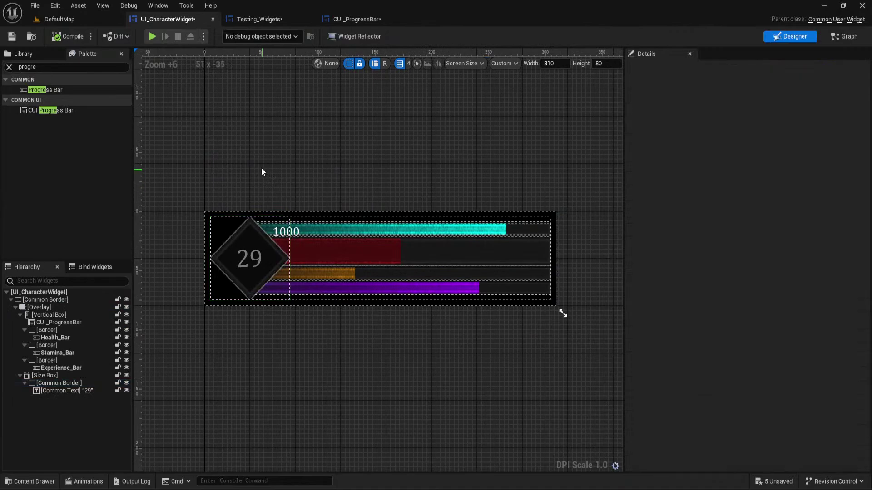
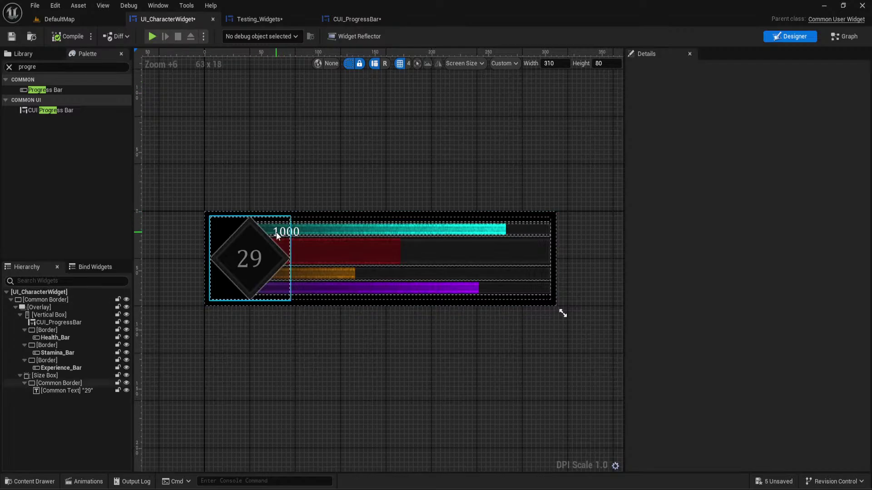
pyautogui.click(346, 260)
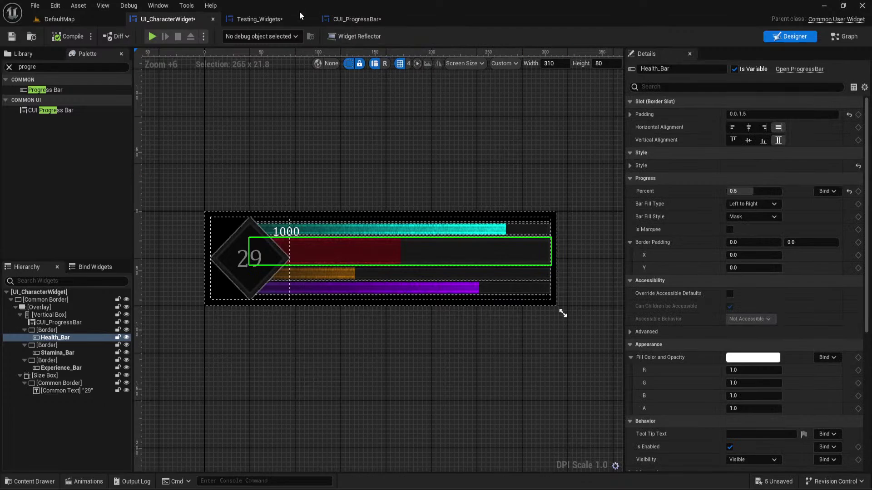
pyautogui.click(357, 18)
pyautogui.click(41, 314)
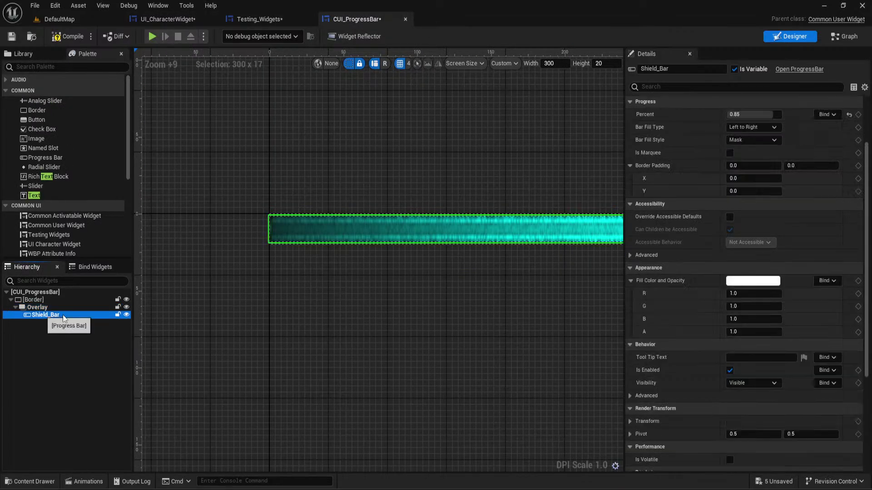
pyautogui.hotkey('ctrl', 'z')
pyautogui.hotkey('ctrl', 'z')
pyautogui.hotkey('ctrl', 'z')
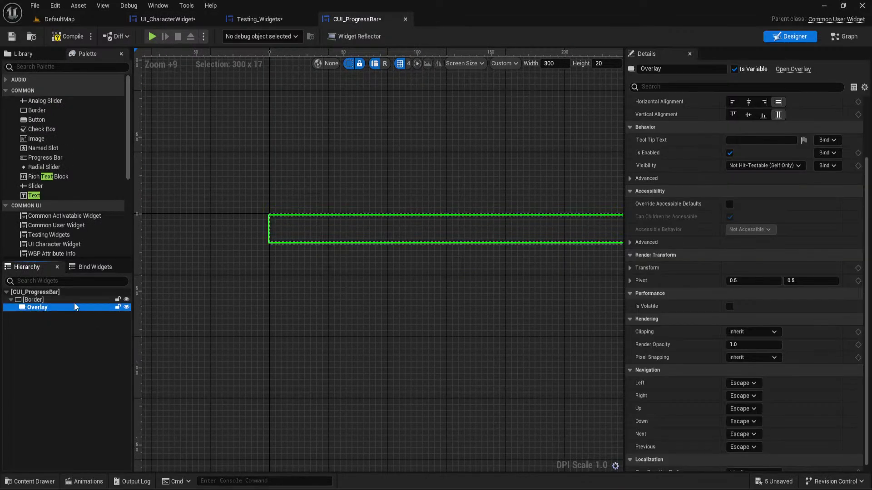
pyautogui.click(217, 271)
pyautogui.moveTo(453, 302); pyautogui.dragTo(340, 322, button='right')
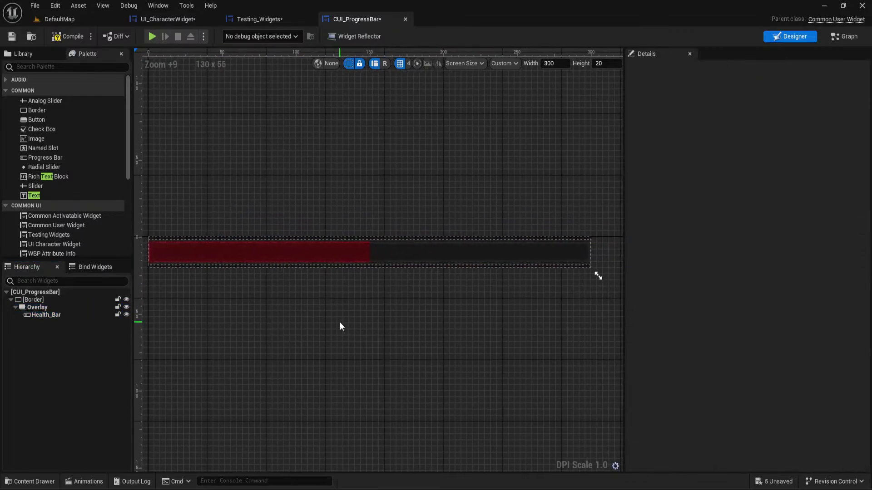
pyautogui.scroll(-1, 327, 299)
# Add a Common Text block to the overlay above Health_Bar in the hierarchy and duplicate it
pyautogui.click(278, 263)
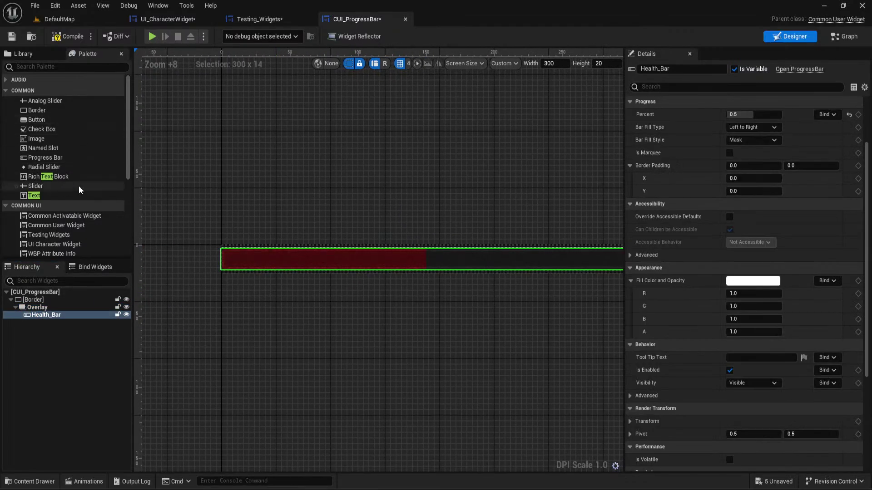
pyautogui.scroll(-3, 65, 210)
pyautogui.scroll(3, 65, 210)
pyautogui.click(39, 68)
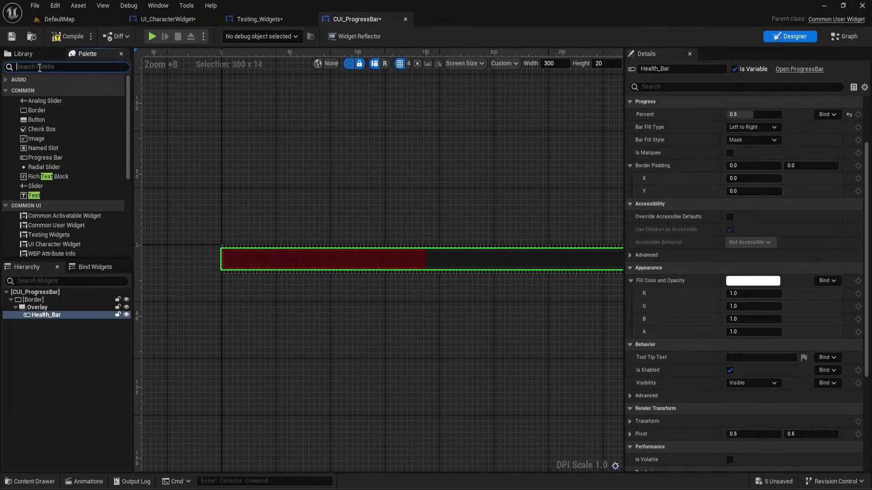
pyautogui.write('text')
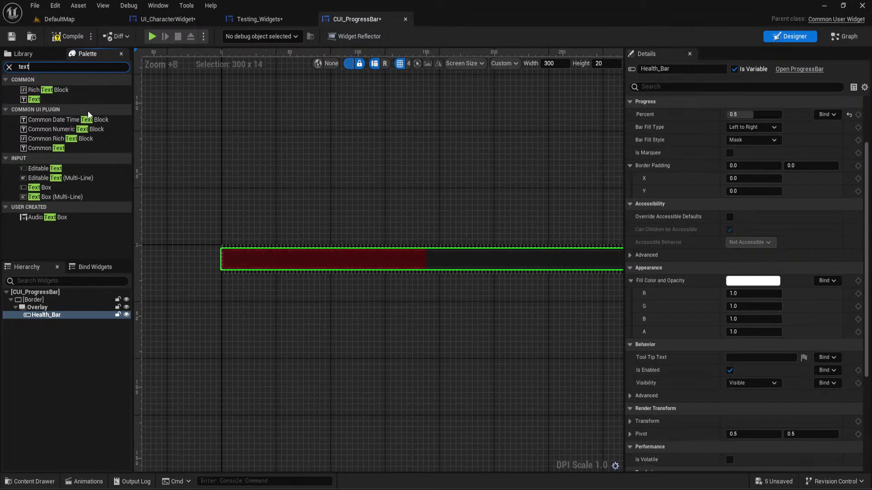
pyautogui.moveTo(56, 149)
pyautogui.mouseDown()
pyautogui.moveTo(136, 179)
pyautogui.moveTo(46, 313)
pyautogui.mouseUp()
pyautogui.click(59, 323)
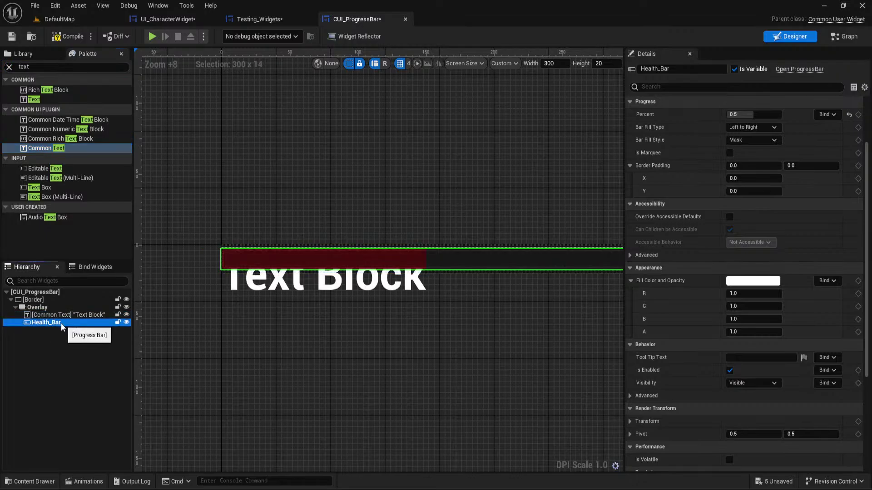
pyautogui.click(52, 315)
pyautogui.hotkey('ctrl', 'd')
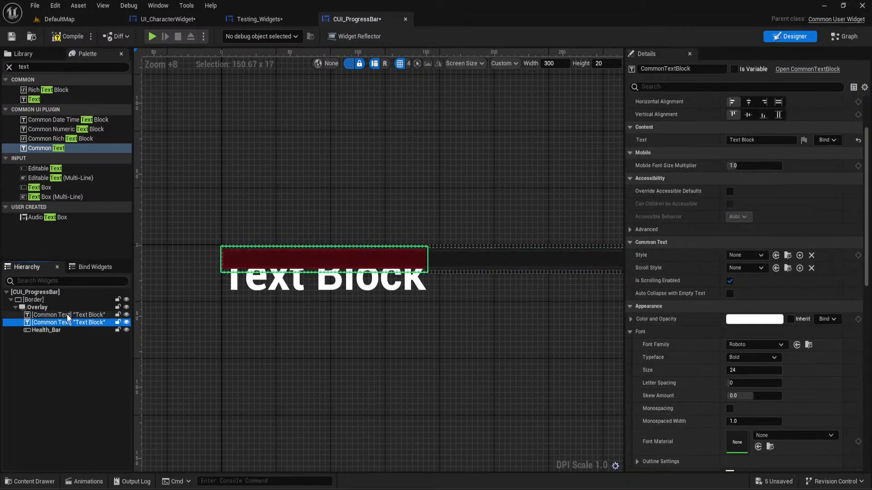
# Rename the two text blocks Current_Health and Health_Percentage, and make both of them variables
pyautogui.click(711, 71)
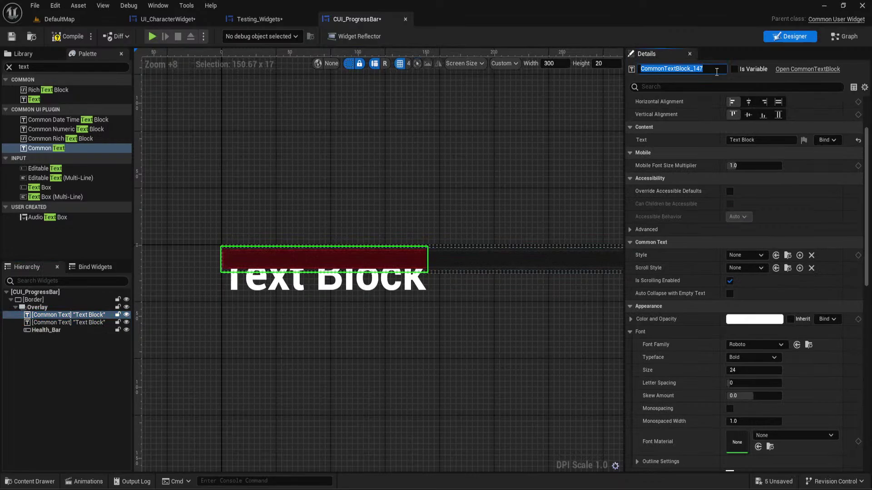
pyautogui.write('Cu')
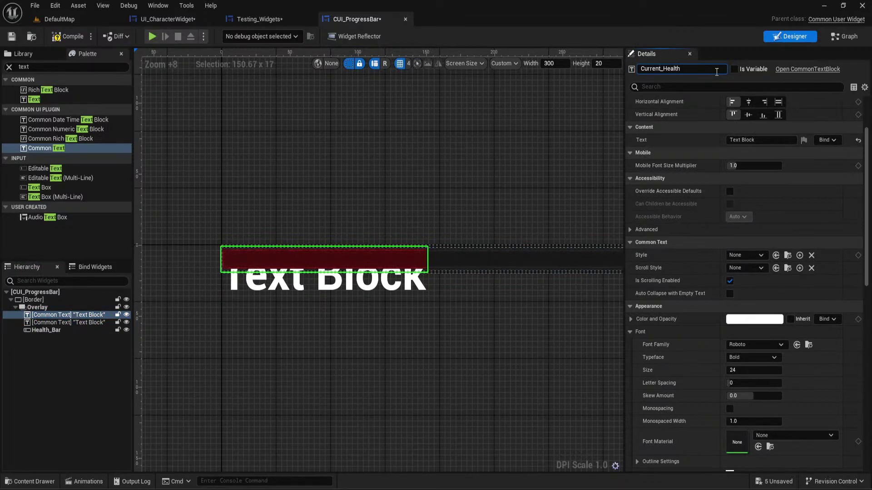
pyautogui.write('rrent_Health')
pyautogui.press('Return')
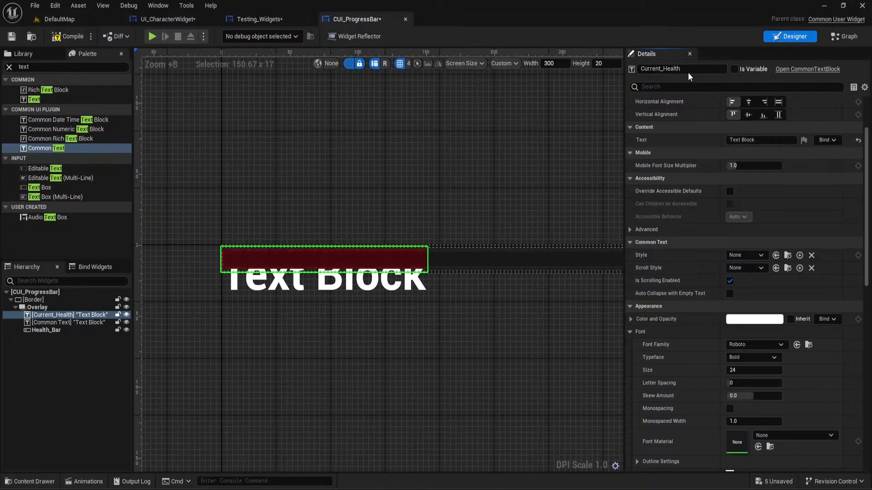
pyautogui.click(63, 322)
pyautogui.click(714, 70)
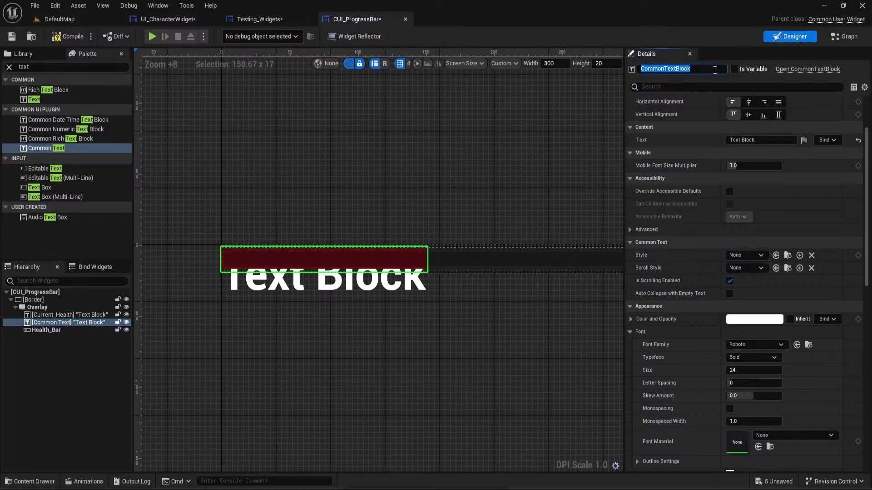
pyautogui.write('Health_Percentage')
pyautogui.press('Return')
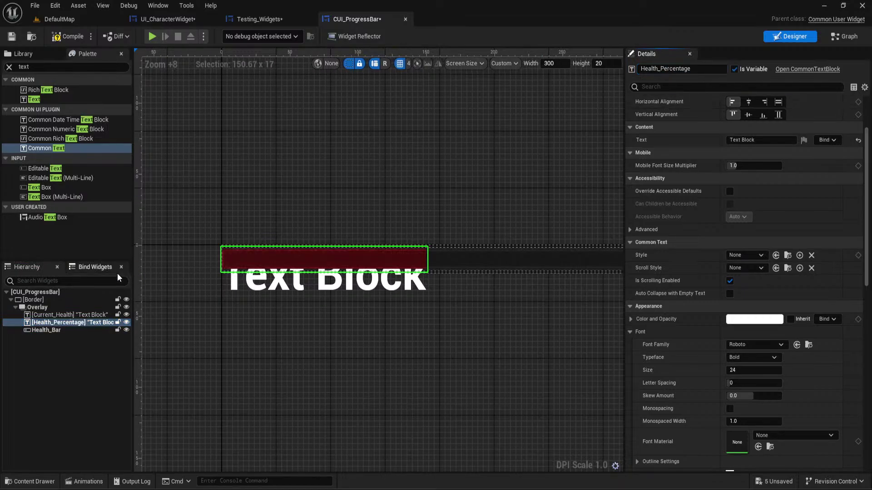
pyautogui.click(68, 315)
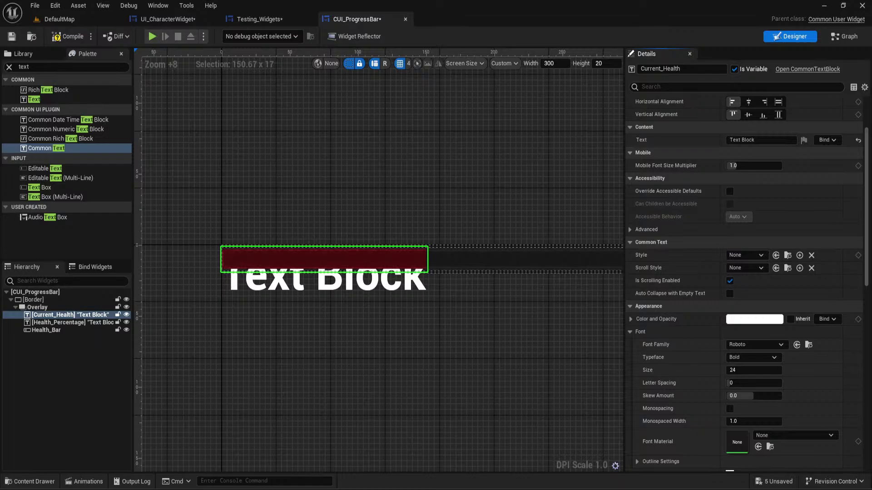
# Move Health_Bar above the text blocks in the overlay's hierarchy, and give both text blocks centred vertical alignment and font size 10
pyautogui.moveTo(45, 330); pyautogui.dragTo(55, 312)
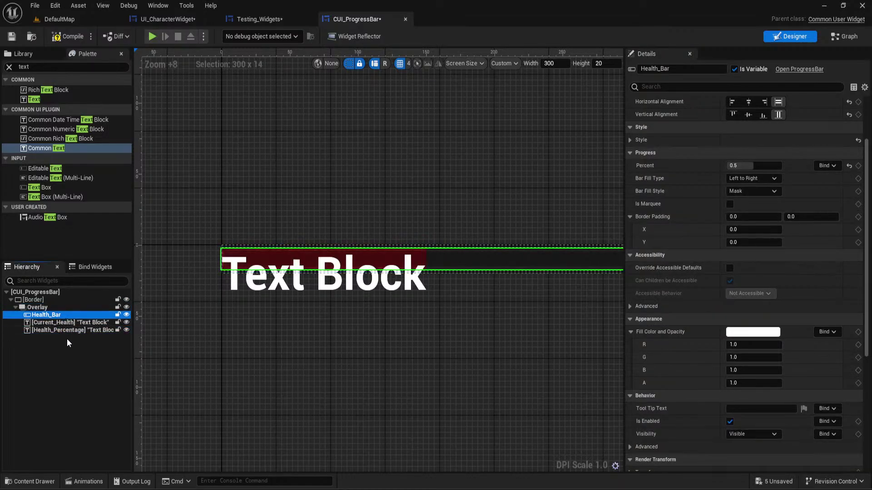
pyautogui.click(68, 330)
pyautogui.keyDown('ctrl'); pyautogui.click(68, 322); pyautogui.keyUp('ctrl')
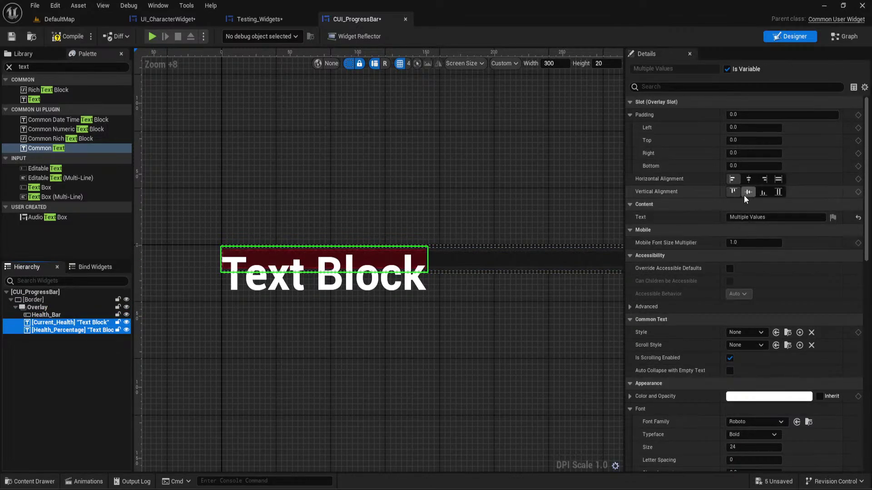
pyautogui.click(744, 196)
pyautogui.scroll(-5, 750, 273)
pyautogui.click(742, 357)
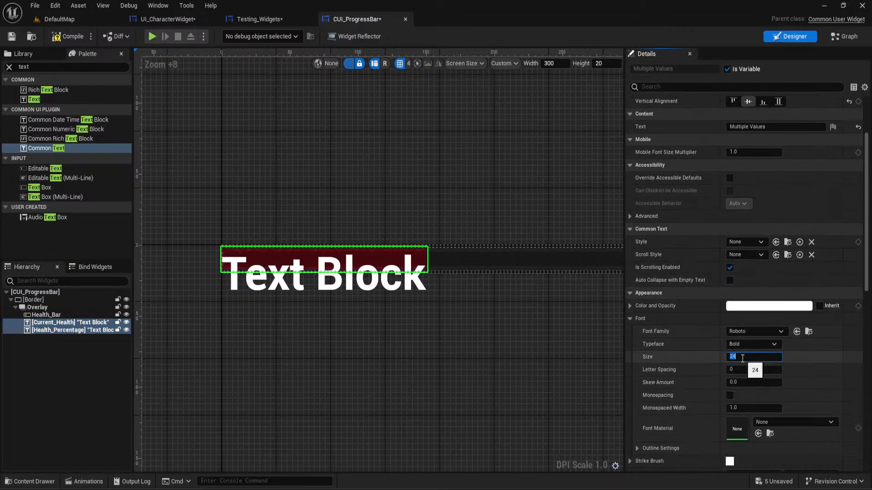
pyautogui.write('10')
pyautogui.press('Return')
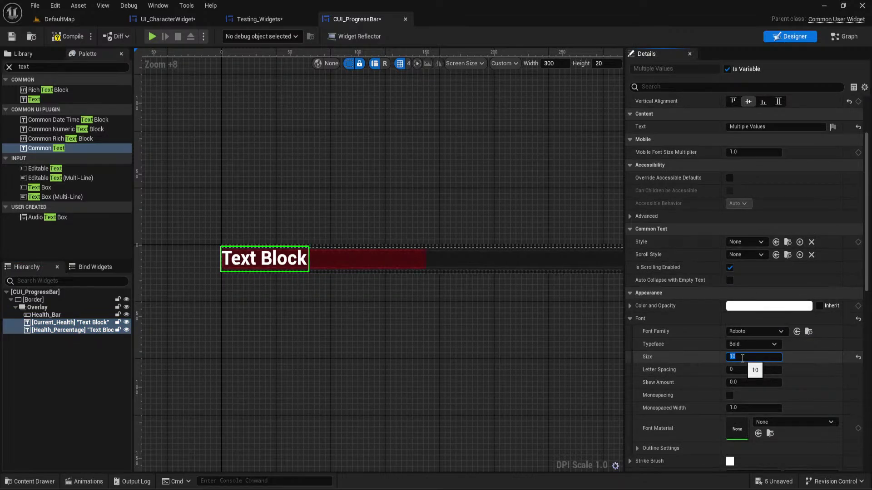
# Set the custom preview height of the CUI_ProgressBar widget to 30
pyautogui.click(290, 207)
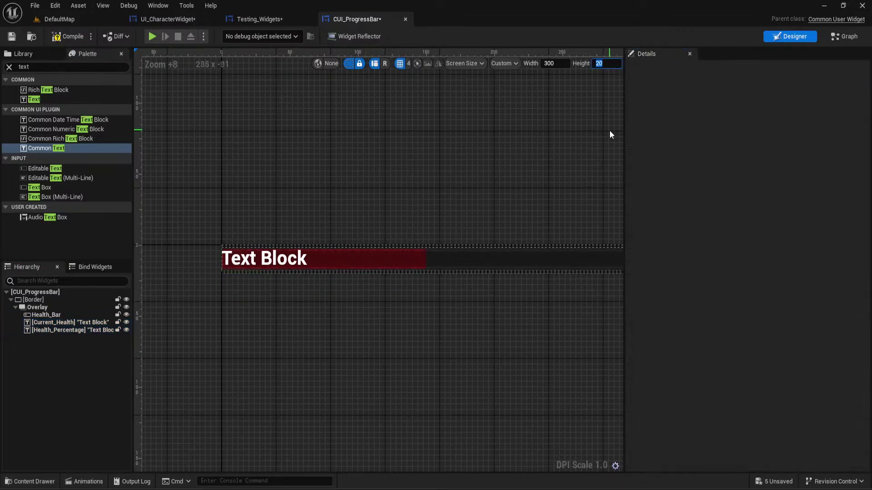
pyautogui.write('30')
pyautogui.press('Return')
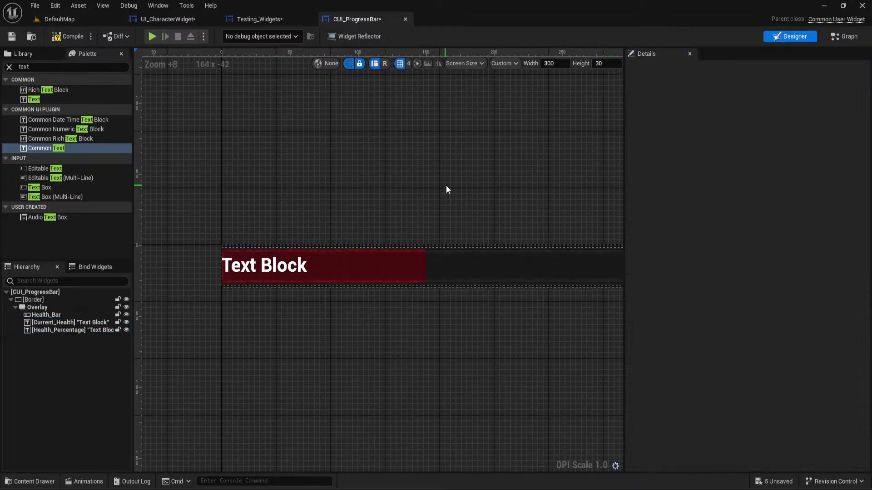
# Set the Current_Health text to "76 / 134" as in the reference image, with the Cambria-Default font
pyautogui.click(57, 322)
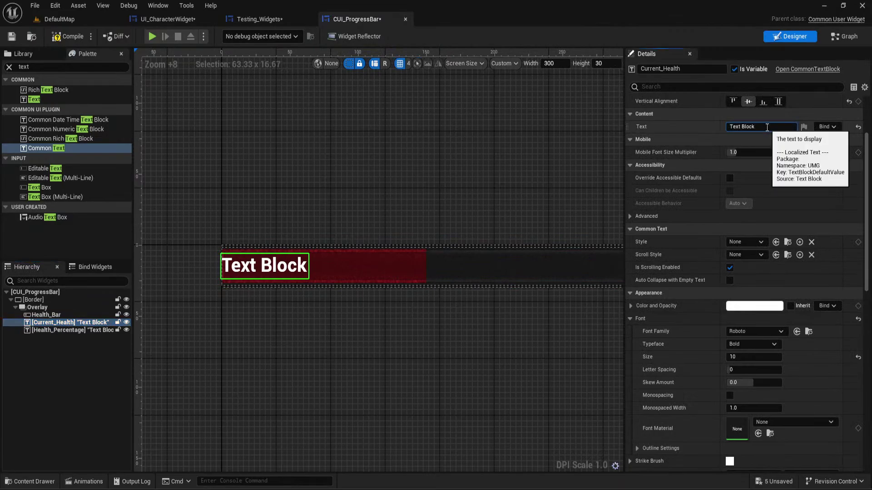
pyautogui.click(762, 126)
pyautogui.click(631, 420)
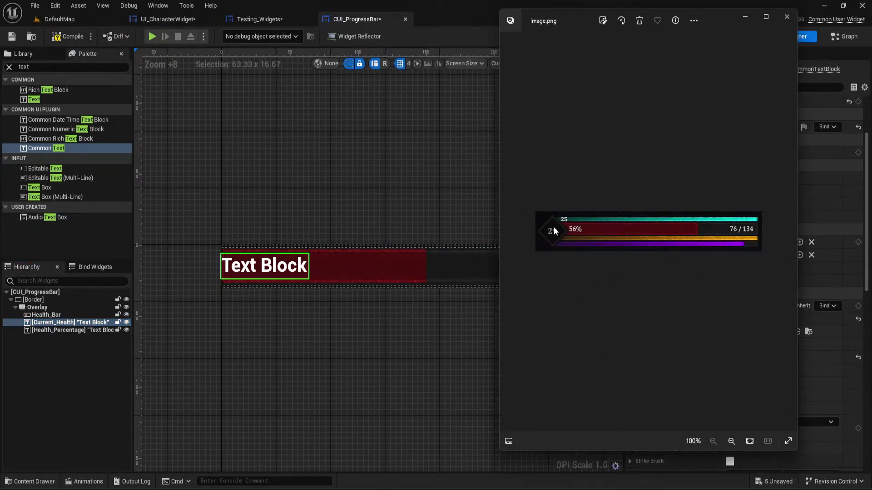
pyautogui.moveTo(693, 15); pyautogui.dragTo(871, 68)
pyautogui.hotkey('ctrl', 'a')
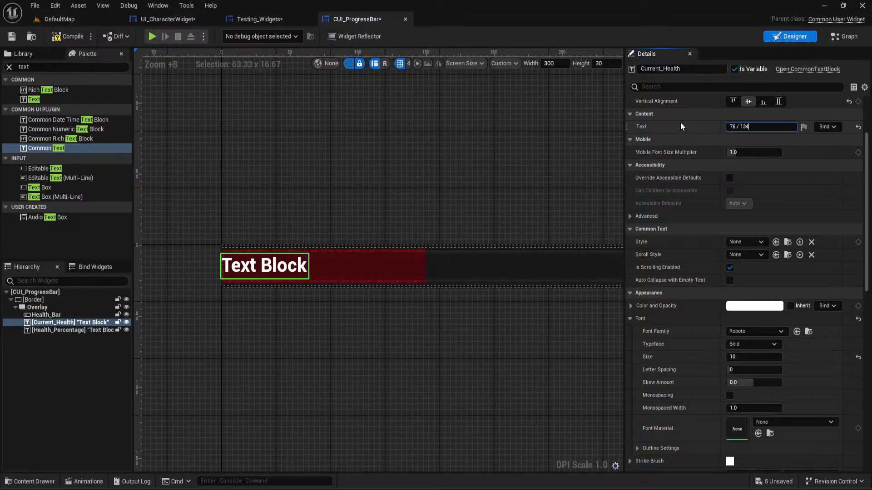
pyautogui.click(750, 339)
pyautogui.click(740, 332)
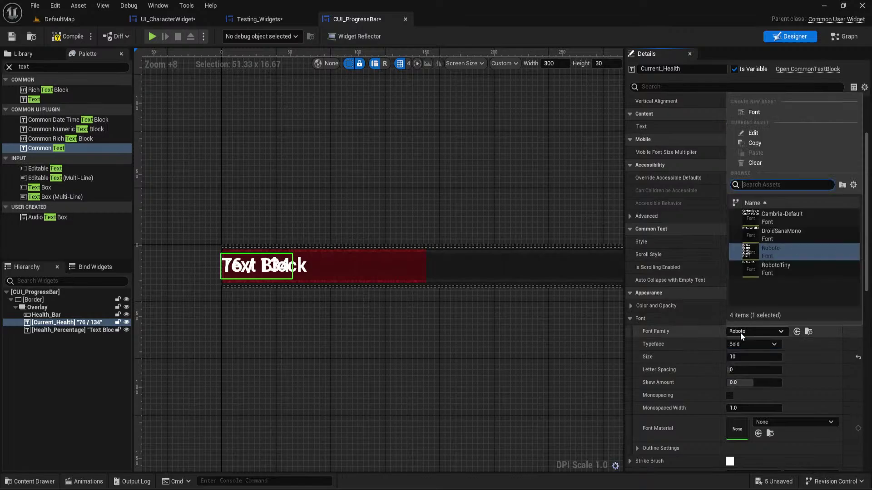
pyautogui.click(796, 219)
pyautogui.click(386, 342)
pyautogui.click(68, 322)
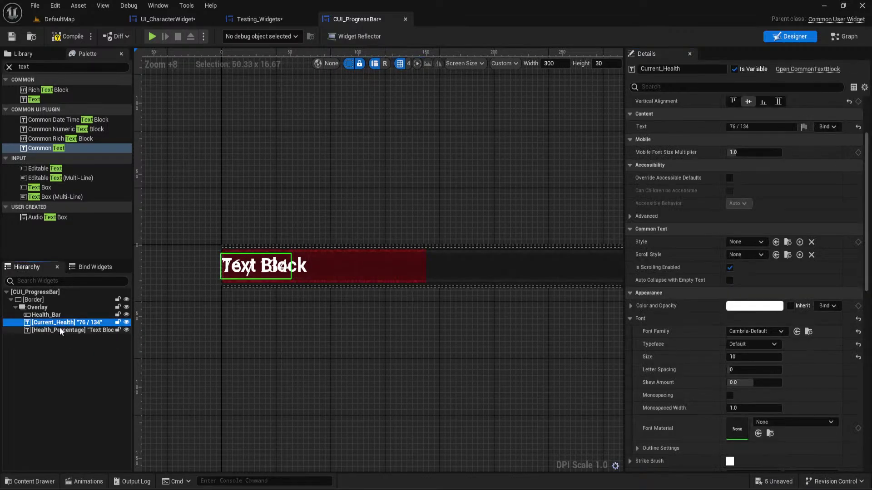
# Set the Health_Percentage text to "56%" with the Cambria-Default font
pyautogui.click(73, 330)
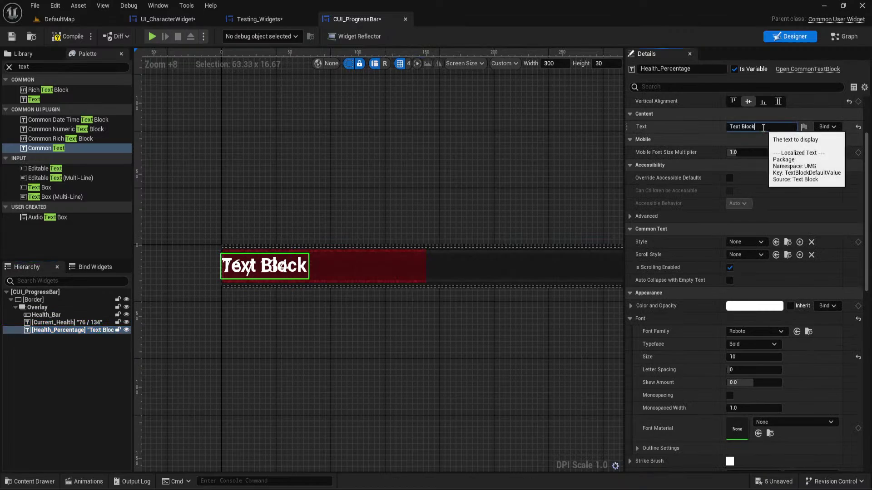
pyautogui.click(758, 127)
pyautogui.write('56%')
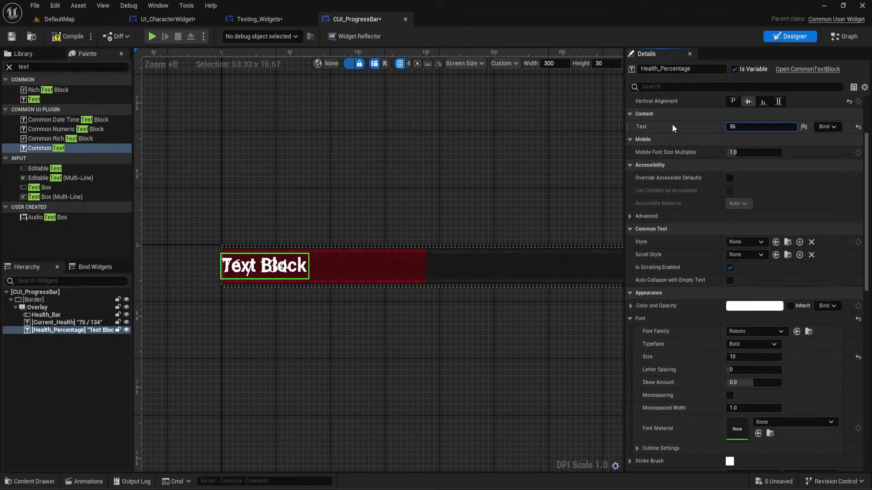
pyautogui.click(753, 331)
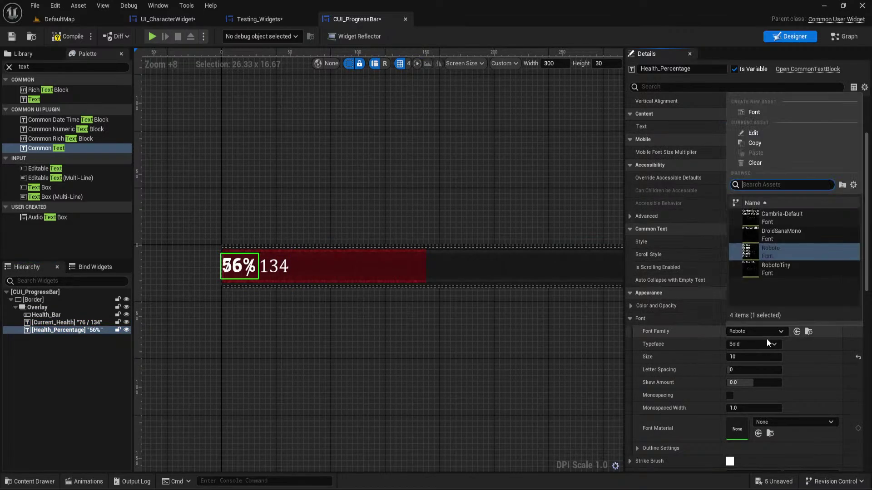
pyautogui.click(777, 226)
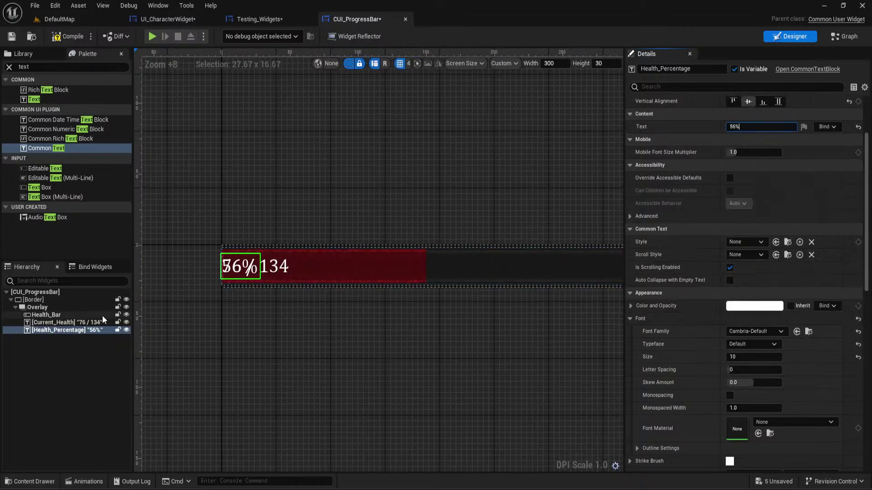
# Align the Current_Health text horizontally to the right end of the progress bar
pyautogui.click(276, 266)
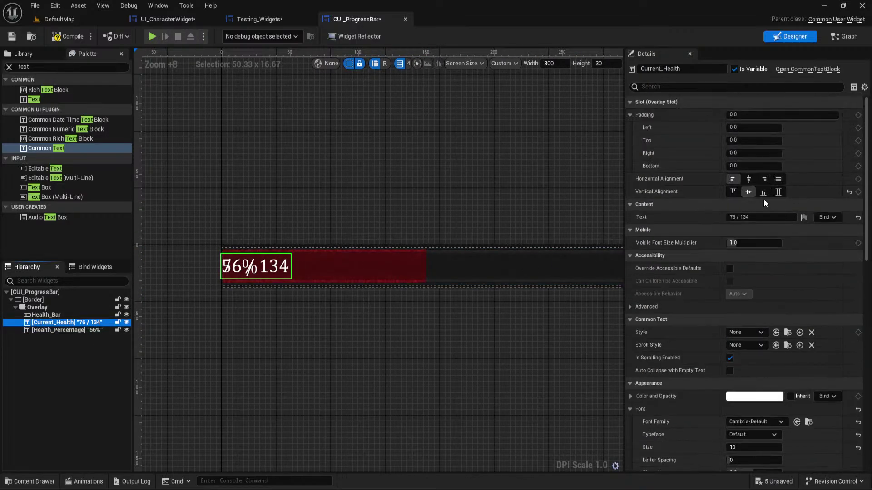
pyautogui.click(764, 178)
pyautogui.moveTo(591, 206); pyautogui.dragTo(599, 155, button='right')
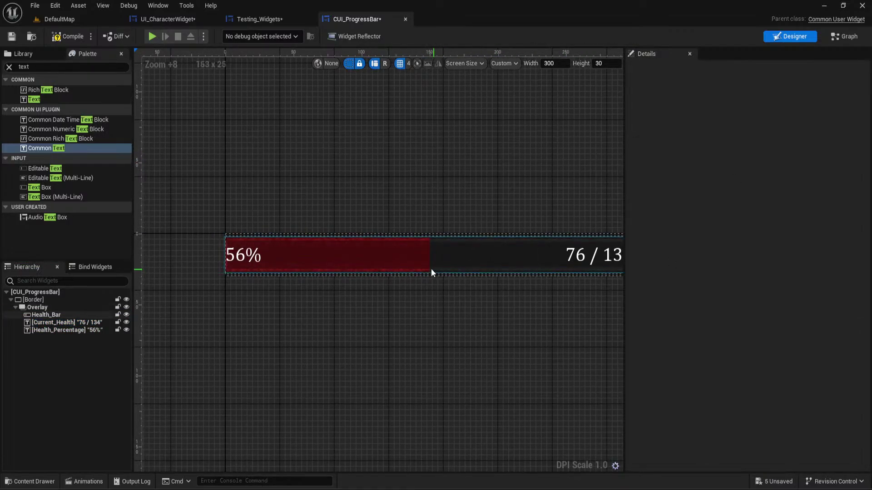
# Set the left padding of the Health_Percentage text to 30
pyautogui.click(243, 255)
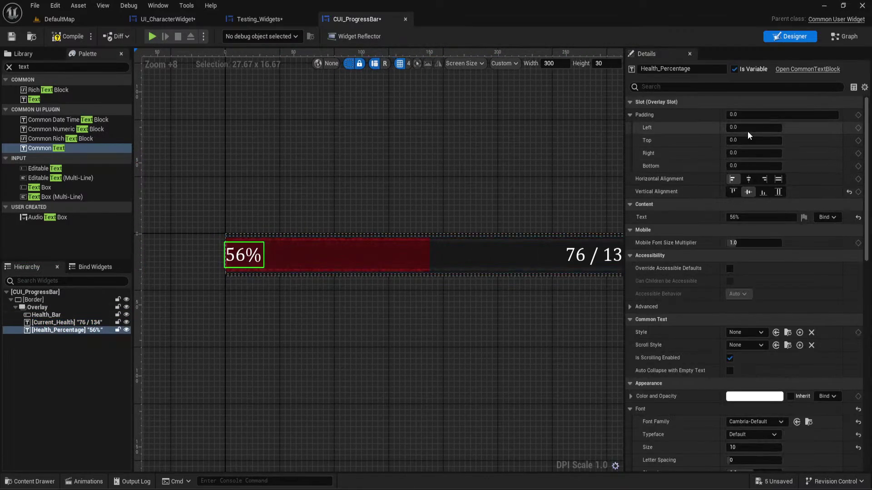
pyautogui.click(764, 131)
pyautogui.write('30')
pyautogui.press('Return')
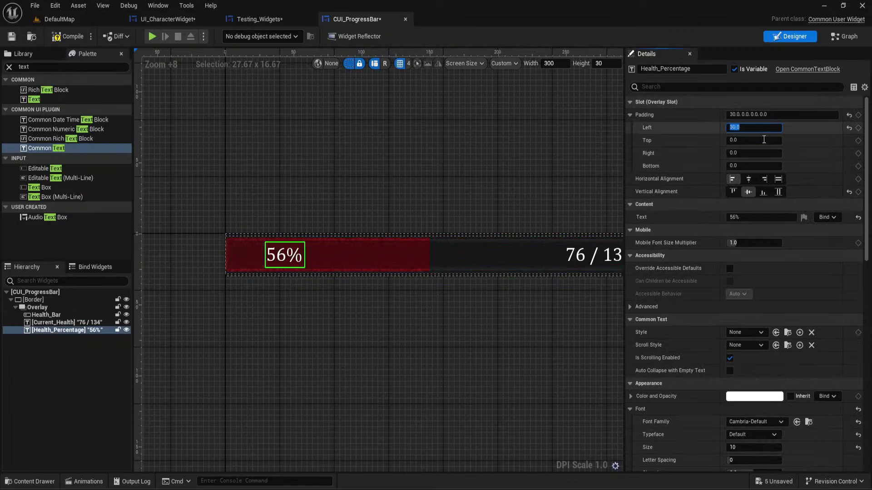
# Set the right padding of the Current_Health text to 10
pyautogui.click(590, 255)
pyautogui.moveTo(564, 198); pyautogui.dragTo(456, 194, button='right')
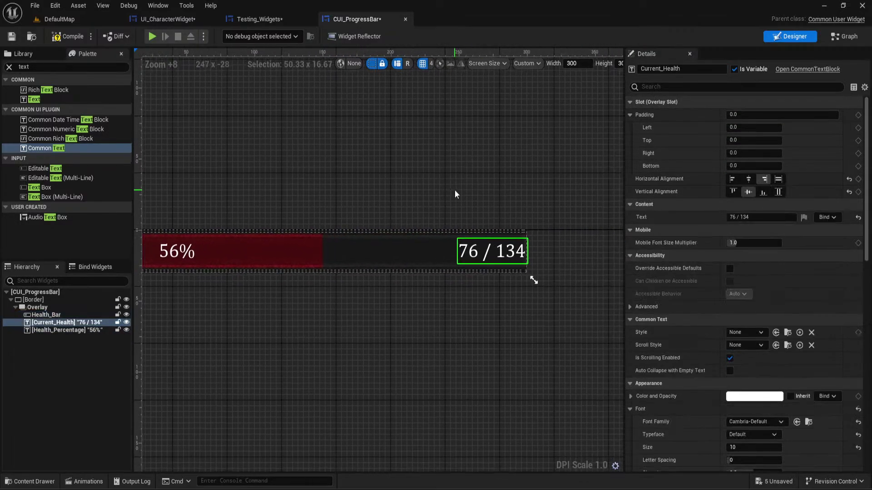
pyautogui.click(743, 147)
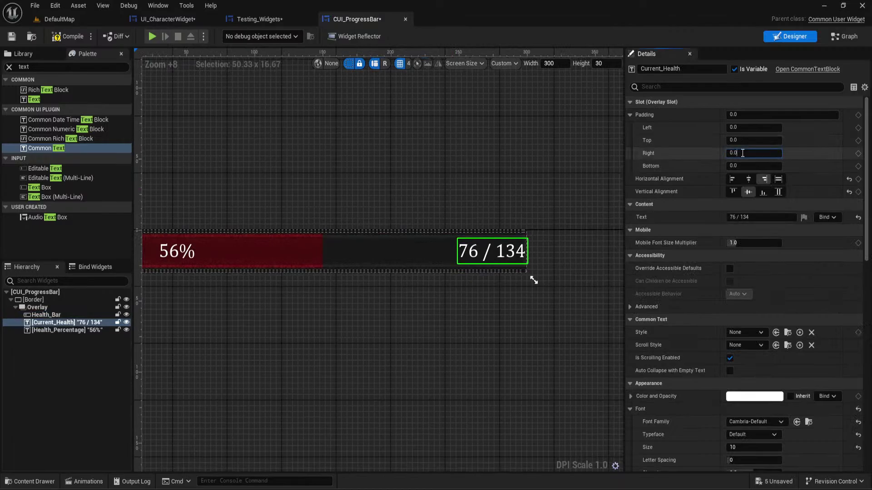
pyautogui.write('10')
pyautogui.press('Return')
pyautogui.click(519, 166)
pyautogui.press('Home')
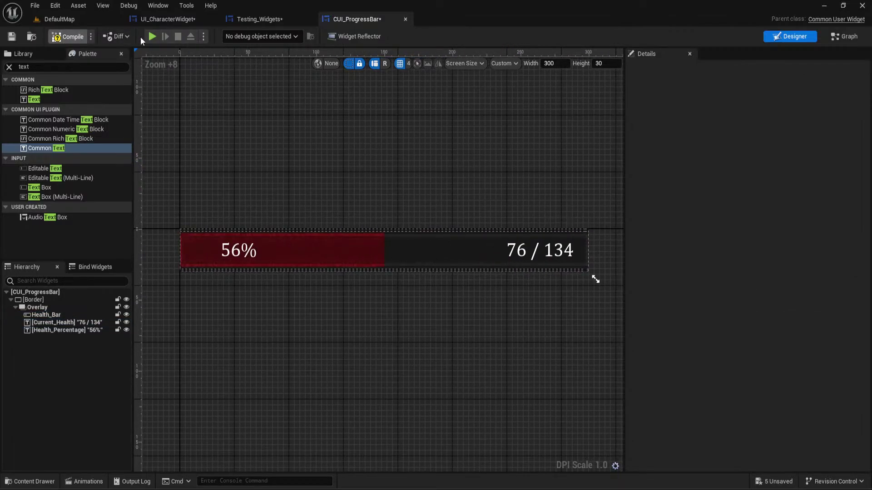
# In UI_CharacterWidget, duplicate the border holding Health_Bar and place the copy first in the Vertical Box, above CUI_ProgressBar
pyautogui.click(156, 21)
pyautogui.click(315, 153)
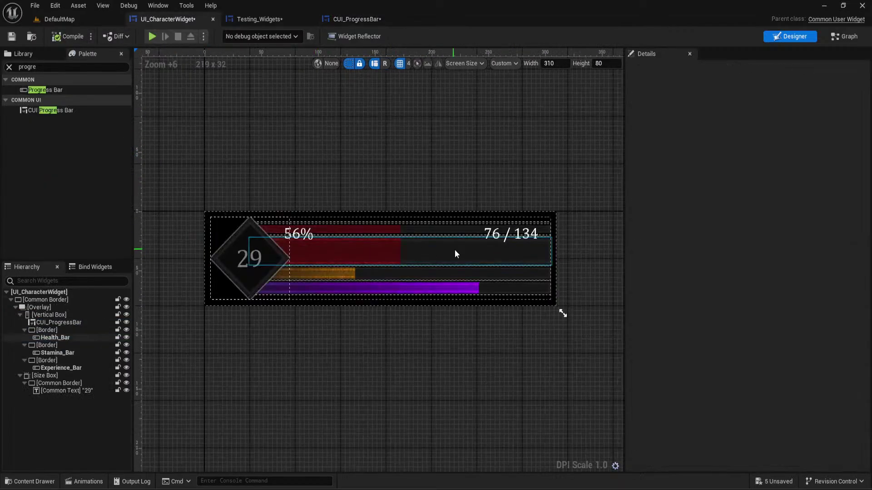
pyautogui.click(336, 225)
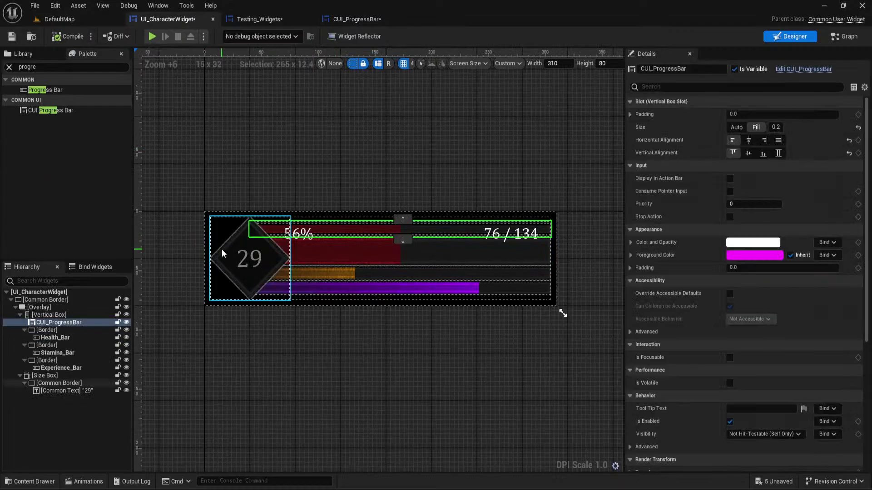
pyautogui.click(45, 331)
pyautogui.keyDown('ctrl'); pyautogui.click(49, 339); pyautogui.keyUp('ctrl')
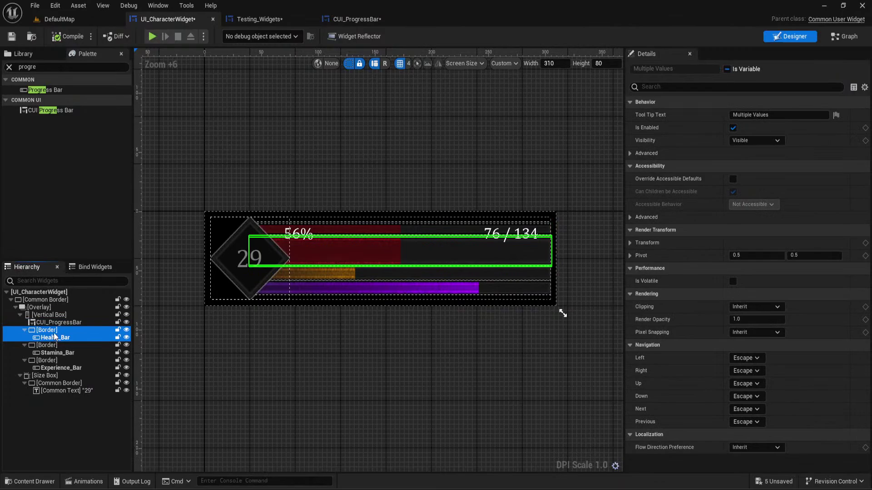
pyautogui.hotkey('ctrl', 'd')
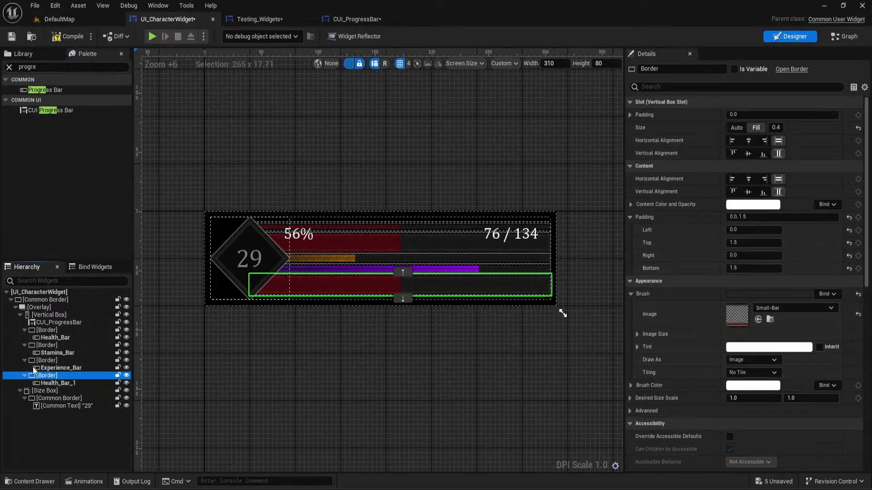
pyautogui.moveTo(34, 375); pyautogui.dragTo(47, 323)
# Set the fill size of the border holding Health_Bar_1 to 0.2 and delete CUI_ProgressBar from the Vertical Box
pyautogui.click(53, 338)
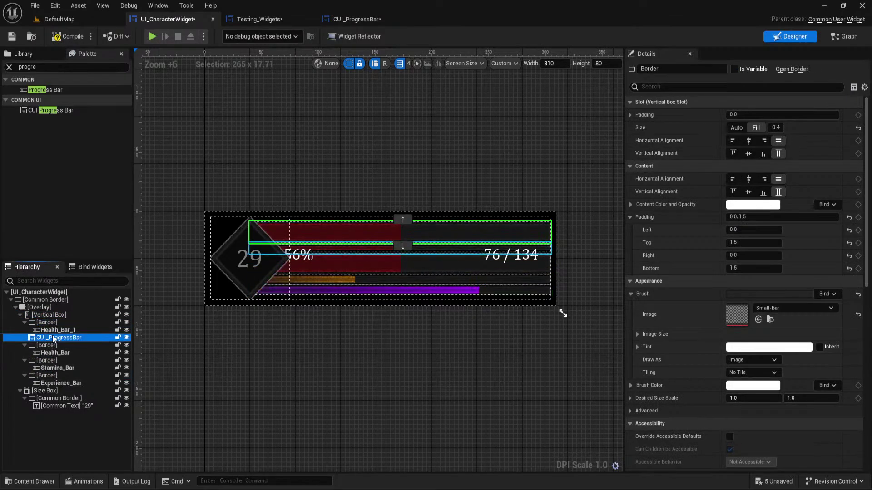
pyautogui.click(47, 345)
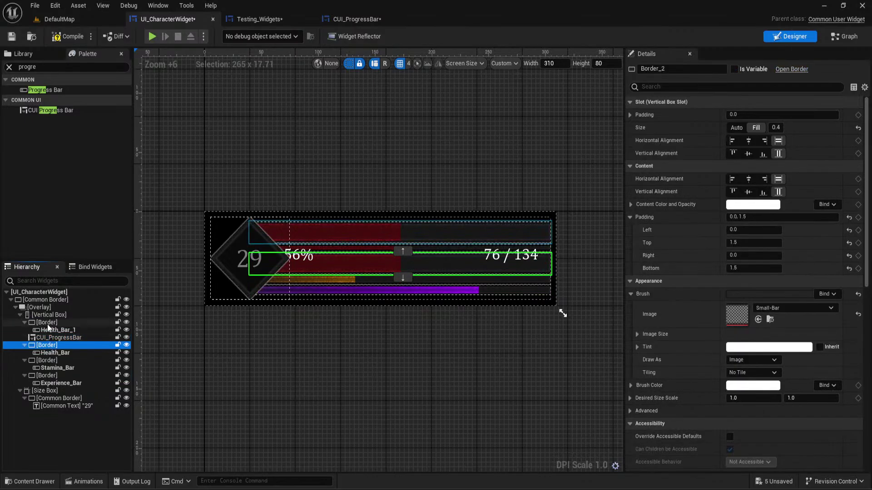
pyautogui.click(48, 322)
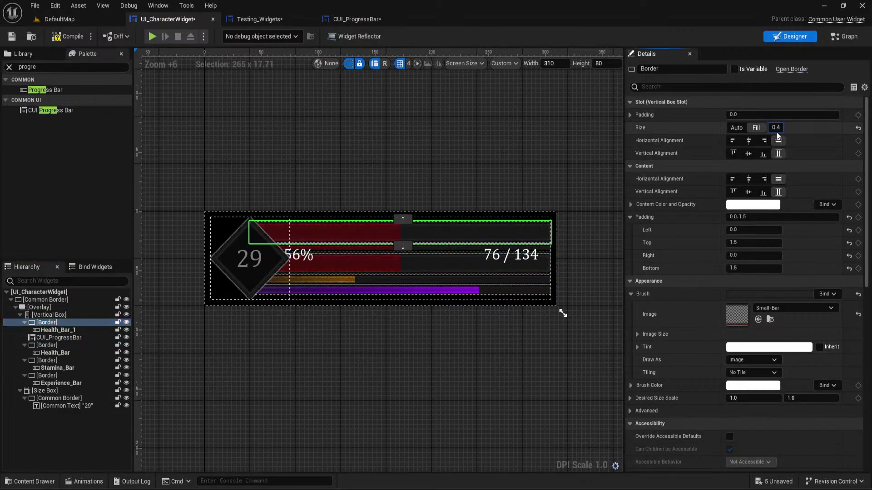
pyautogui.press('BackSpace')
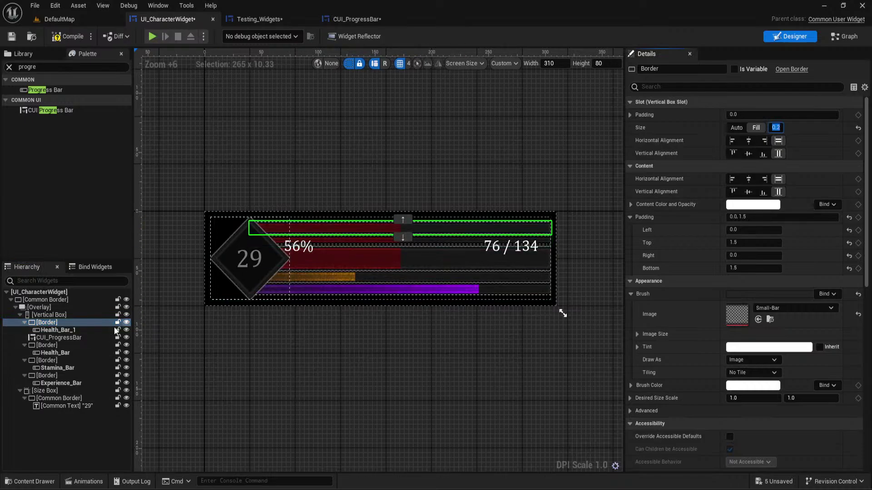
pyautogui.click(51, 337)
pyautogui.press('Delete')
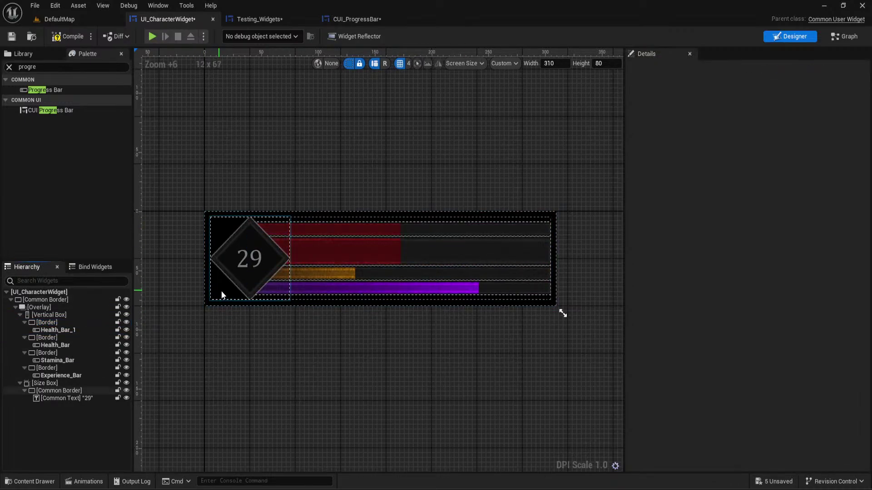
# Use the Shield-Bar texture from the CharacterWidget Images folder as the fill image of Health_Bar_1
pyautogui.click(49, 329)
pyautogui.click(29, 482)
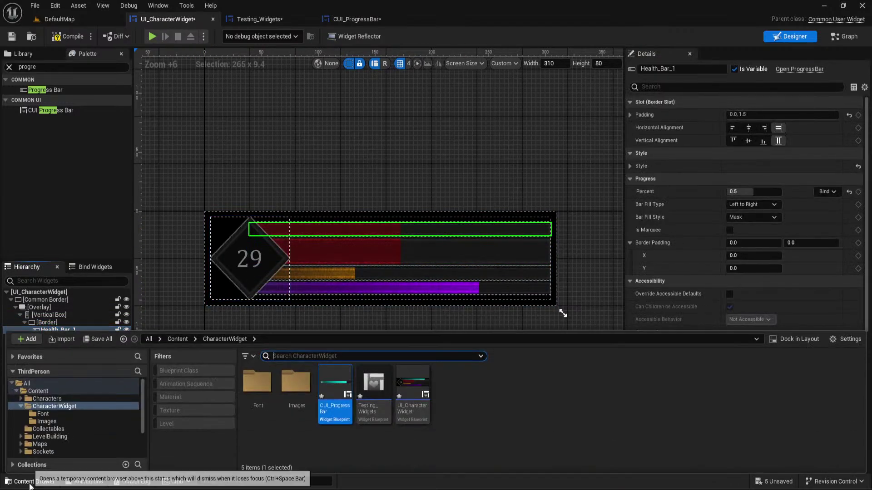
pyautogui.doubleClick(296, 386)
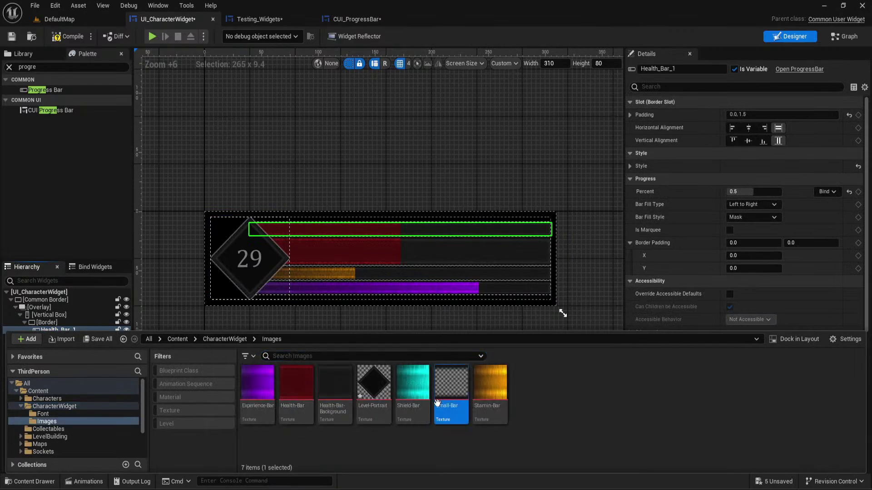
pyautogui.click(647, 166)
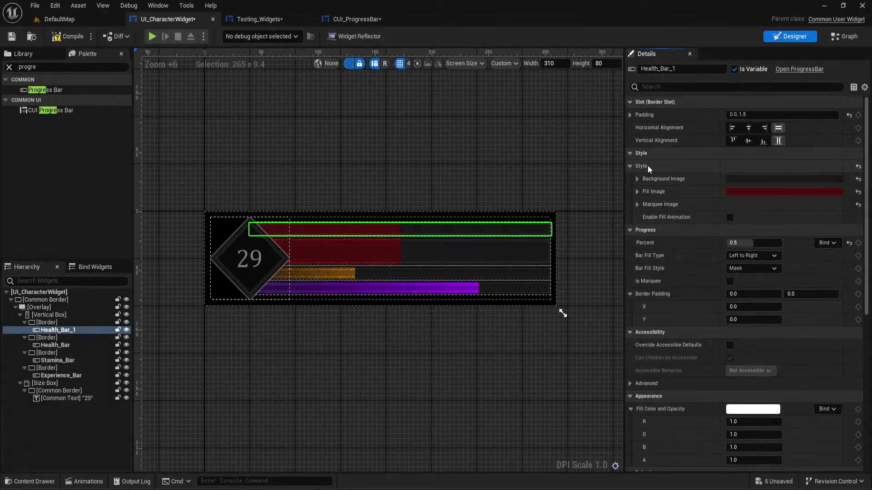
pyautogui.click(645, 192)
pyautogui.click(758, 217)
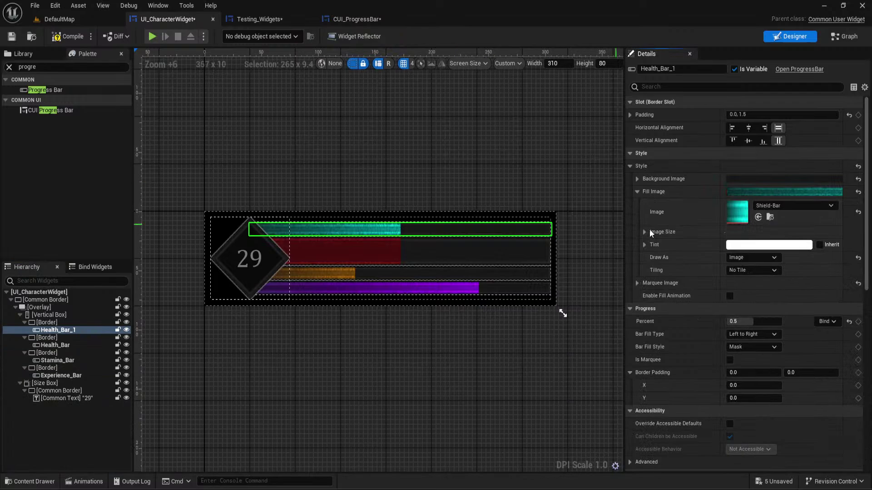
# Set the Percent of Health_Bar_1 to 2 to fill the shield bar completely
pyautogui.click(748, 322)
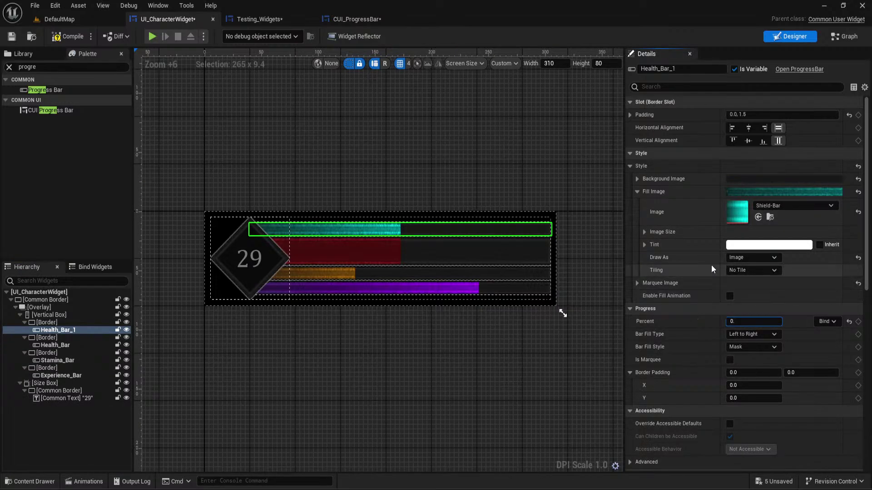
pyautogui.write('0')
pyautogui.press('BackSpace')
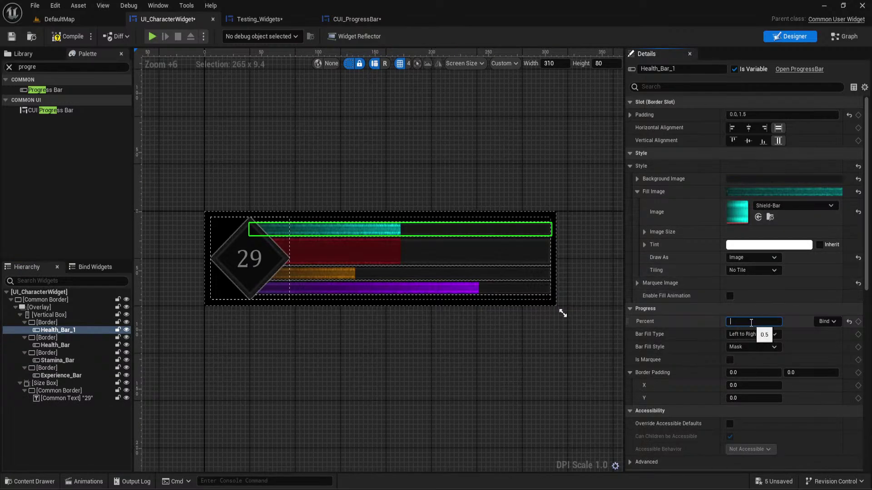
pyautogui.write('2')
pyautogui.press('Return')
pyautogui.click(554, 172)
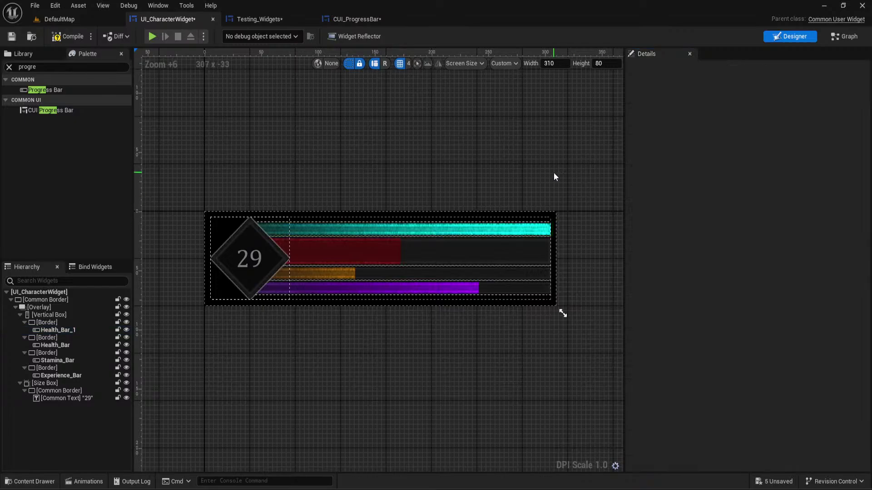
# Replace the border holding Health_Bar with a CUI Progress Bar placed between the Health_Bar_1 and Stamina_Bar borders
pyautogui.moveTo(554, 172)
pyautogui.mouseDown(button='right')
pyautogui.moveTo(512, 153)
pyautogui.moveTo(527, 141)
pyautogui.mouseUp(button='right')
pyautogui.click(376, 252)
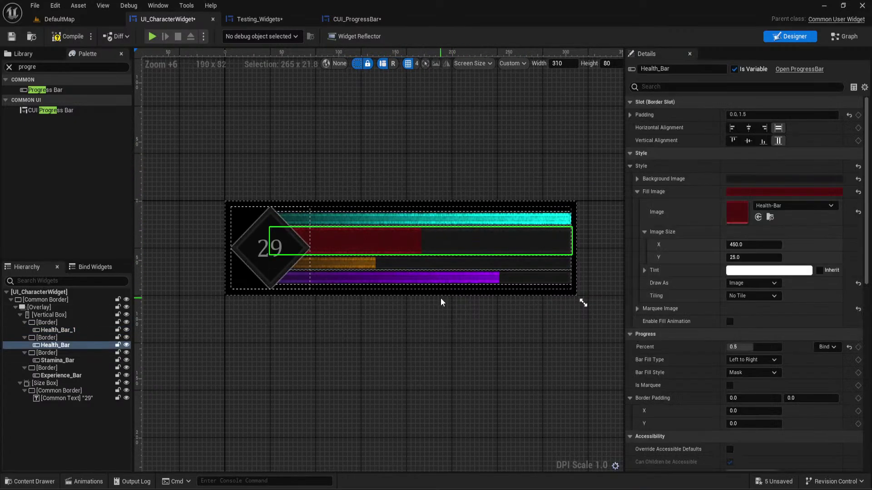
pyautogui.click(48, 111)
pyautogui.rightClick(45, 352)
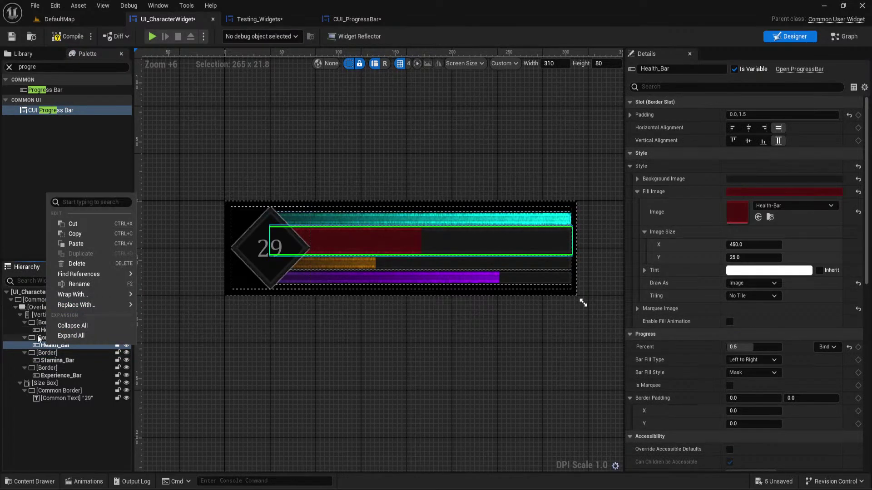
pyautogui.click(56, 338)
pyautogui.press('Delete')
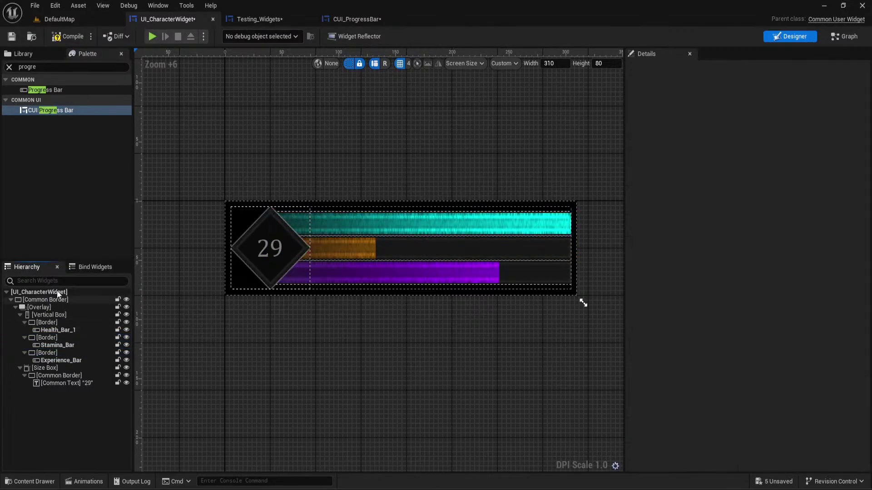
pyautogui.moveTo(46, 111); pyautogui.dragTo(53, 329)
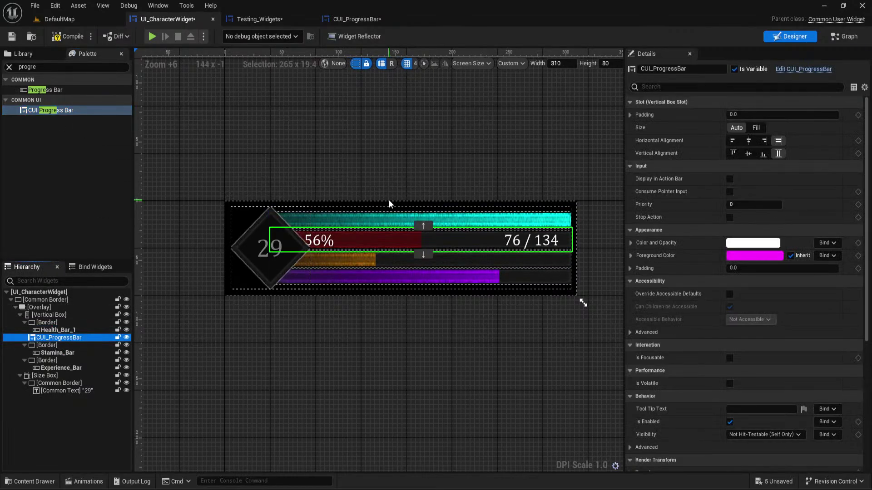
# Set the slot size of CUI_ProgressBar to Fill 0.4 and check the updated character widget in Testing_Widgets
pyautogui.click(758, 128)
pyautogui.click(775, 128)
pyautogui.write('0.4')
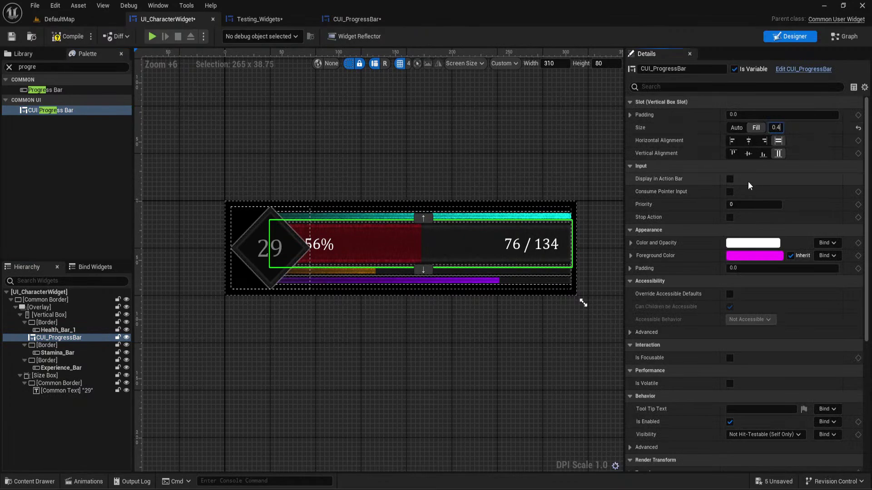
pyautogui.press('Return')
pyautogui.click(519, 168)
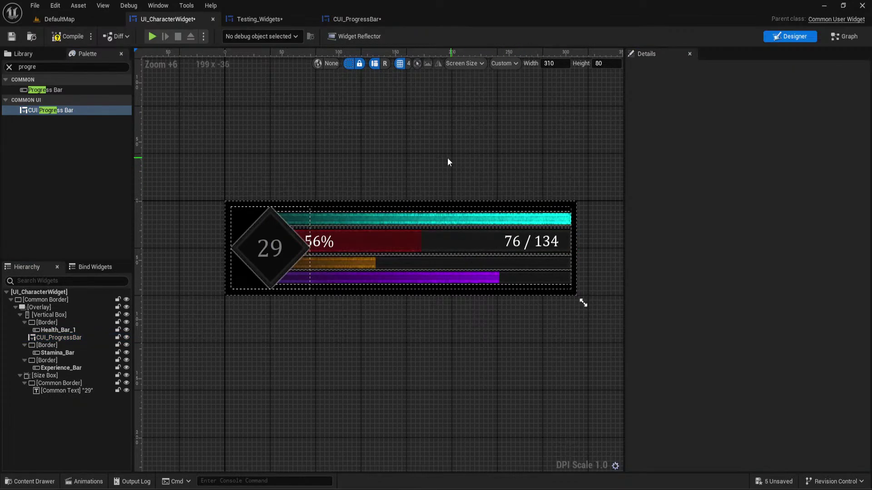
pyautogui.moveTo(449, 158); pyautogui.dragTo(445, 157, button='right')
pyautogui.click(245, 18)
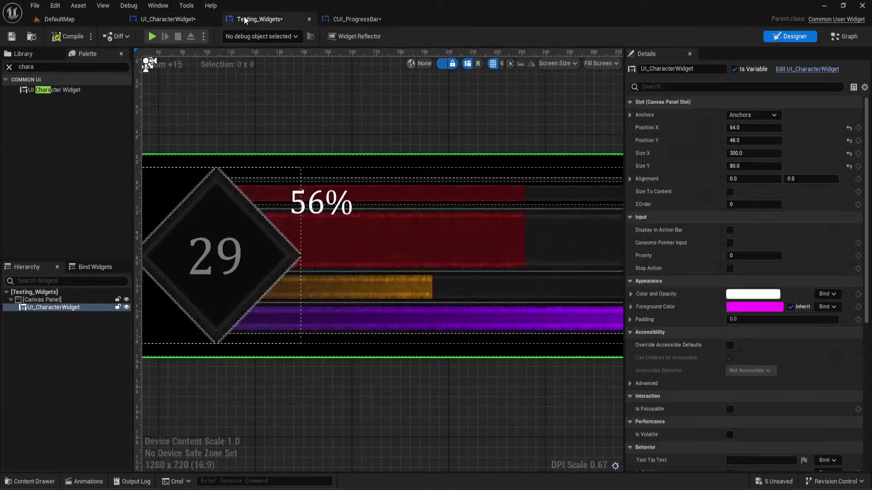
pyautogui.scroll(-5, 451, 202)
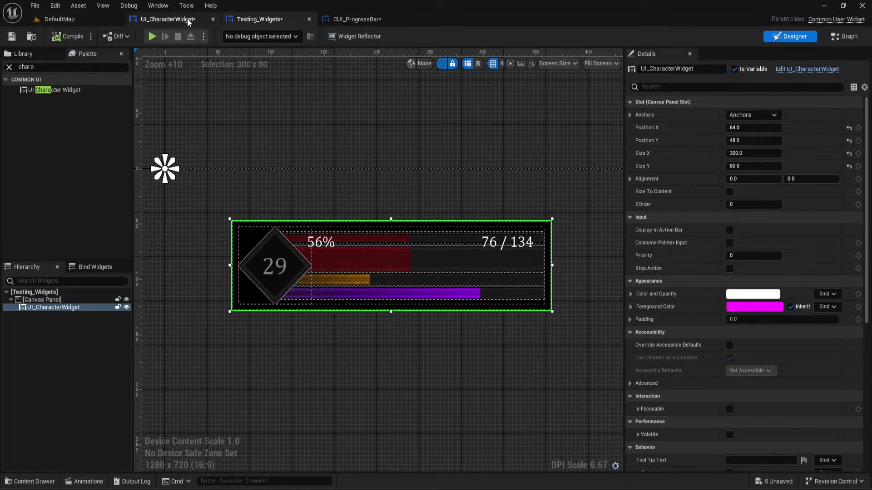
pyautogui.click(166, 18)
pyautogui.click(230, 20)
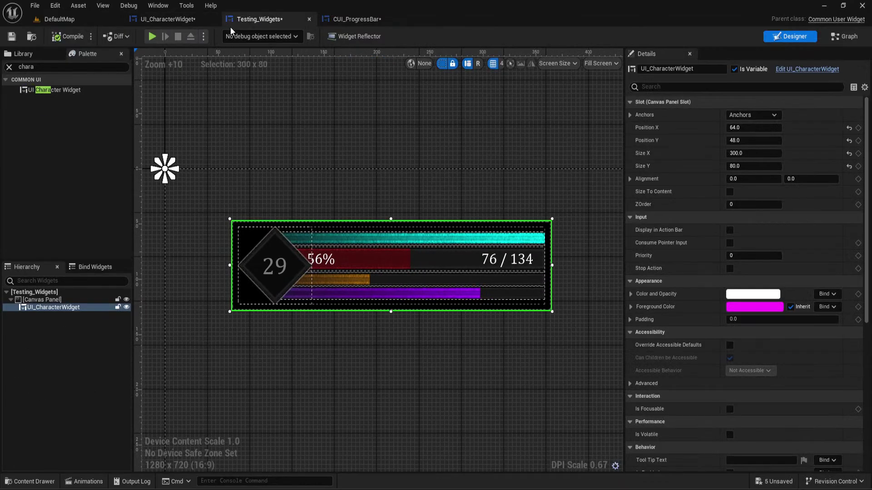
# In CUI_ProgressBar, set the right padding of the Current_Health text to 5
pyautogui.click(347, 26)
pyautogui.click(540, 249)
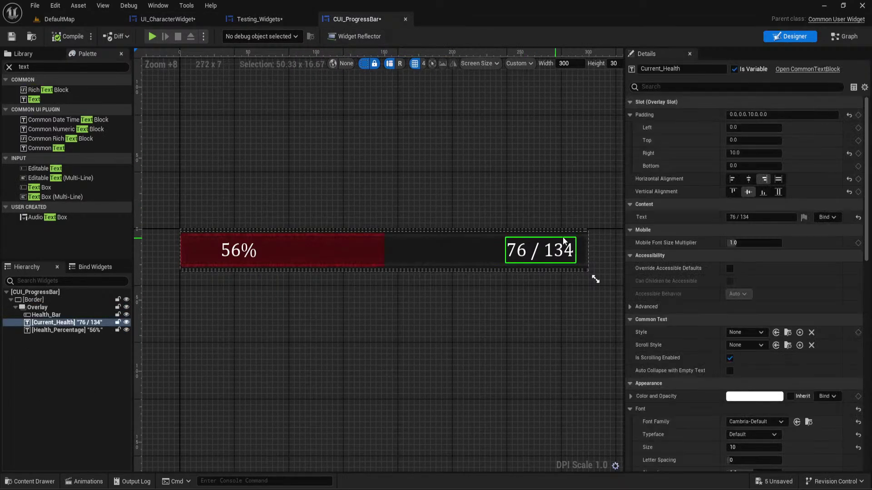
pyautogui.click(751, 153)
pyautogui.write('5')
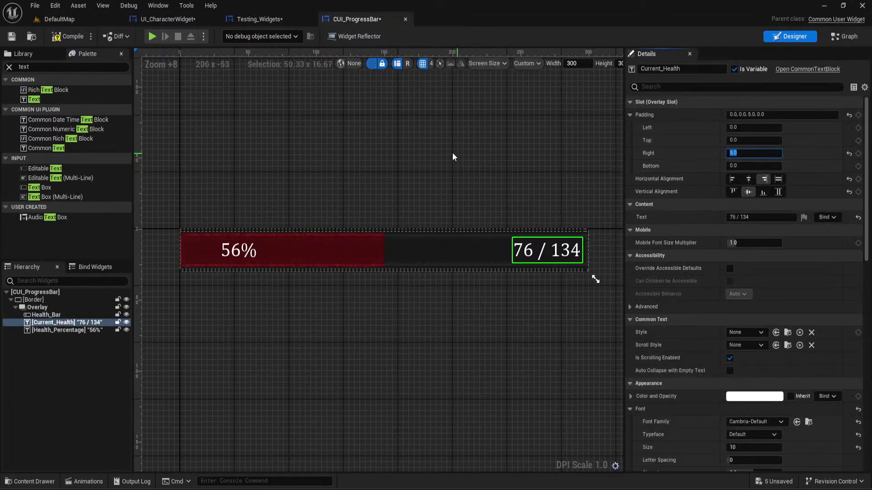
pyautogui.click(454, 157)
# Set the left padding of the Health_Percentage text to 35 and compile the CUI_ProgressBar widget
pyautogui.click(230, 253)
pyautogui.click(753, 127)
pyautogui.write('35')
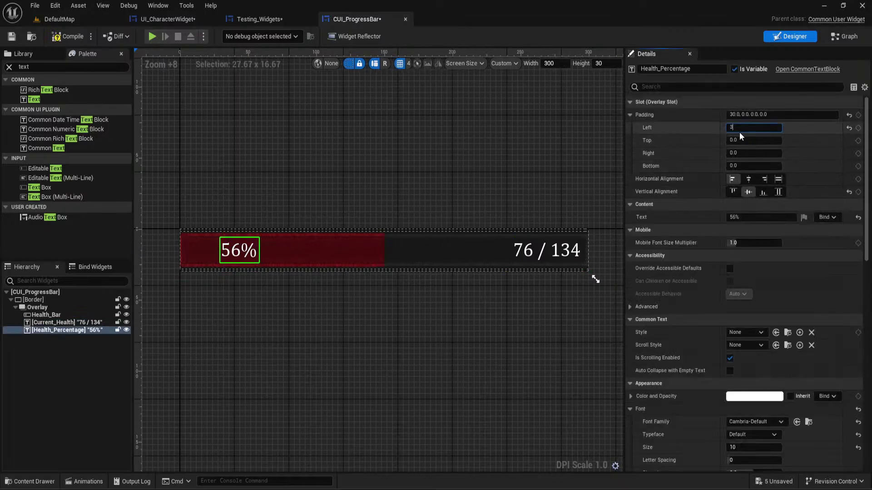
pyautogui.press('Return')
pyautogui.click(68, 36)
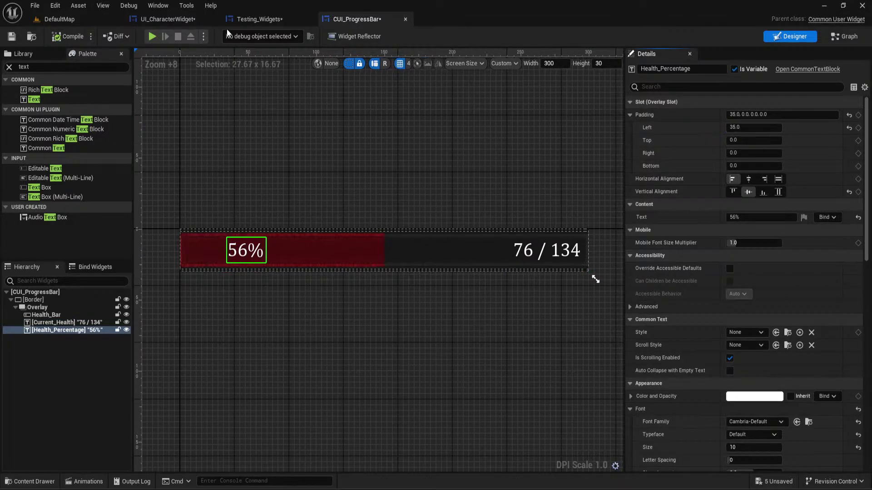
# Review the adjusted text in the other widgets, play DefaultMap in the viewport to check the in-game display, and stop playing
pyautogui.click(259, 19)
pyautogui.click(168, 19)
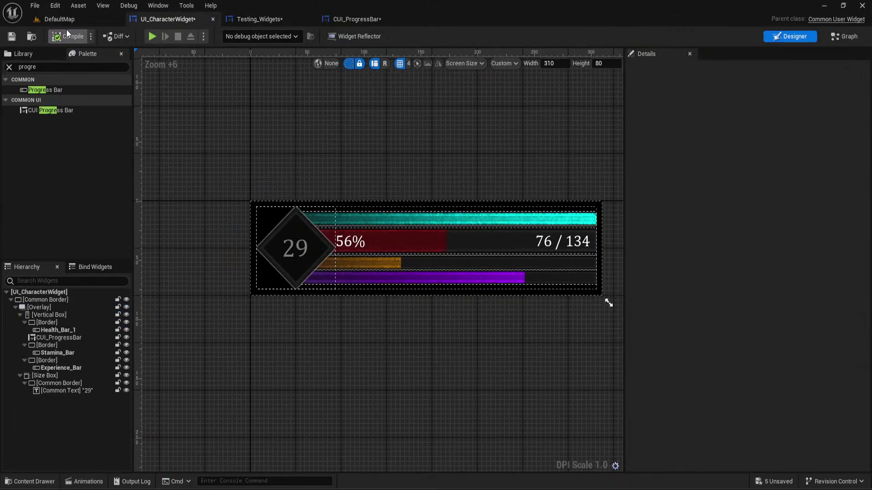
pyautogui.click(324, 19)
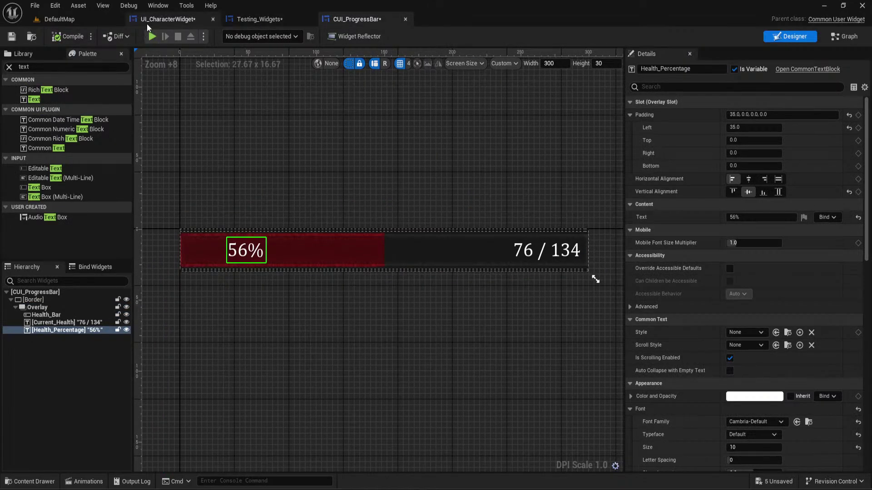
pyautogui.click(175, 19)
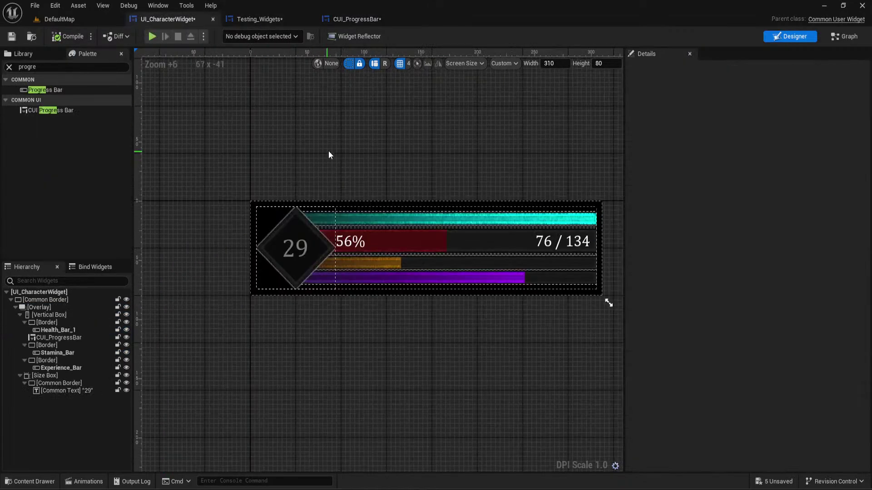
pyautogui.click(257, 19)
pyautogui.click(62, 19)
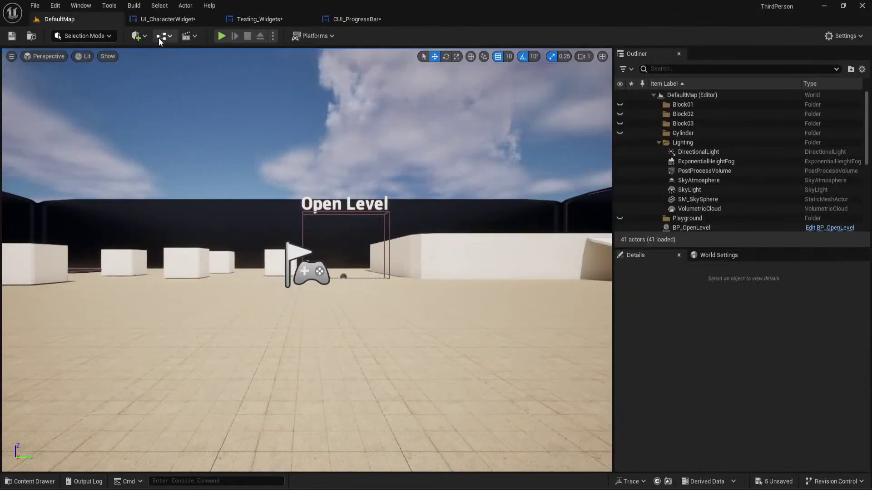
pyautogui.click(222, 36)
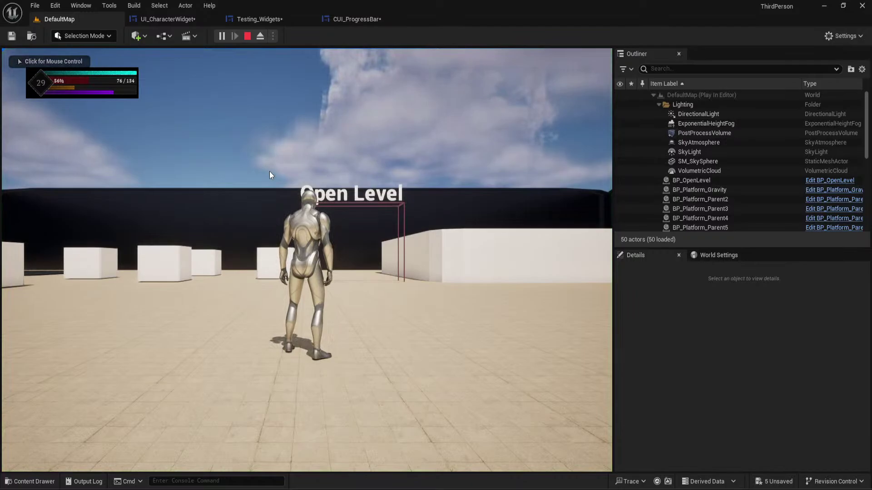
pyautogui.press('Escape')
pyautogui.moveTo(271, 174); pyautogui.dragTo(291, 177, button='right')
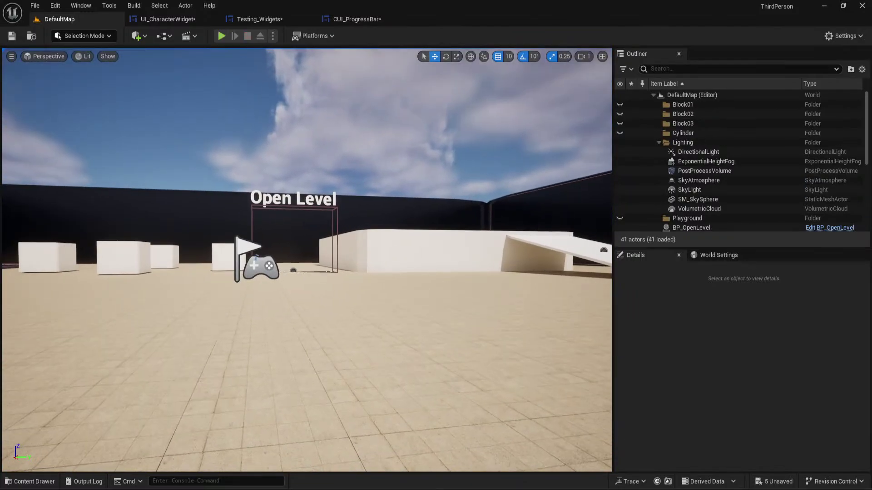
# Play the level in full-screen view and compare the in-game character widget with the reference image
pyautogui.press('F11')
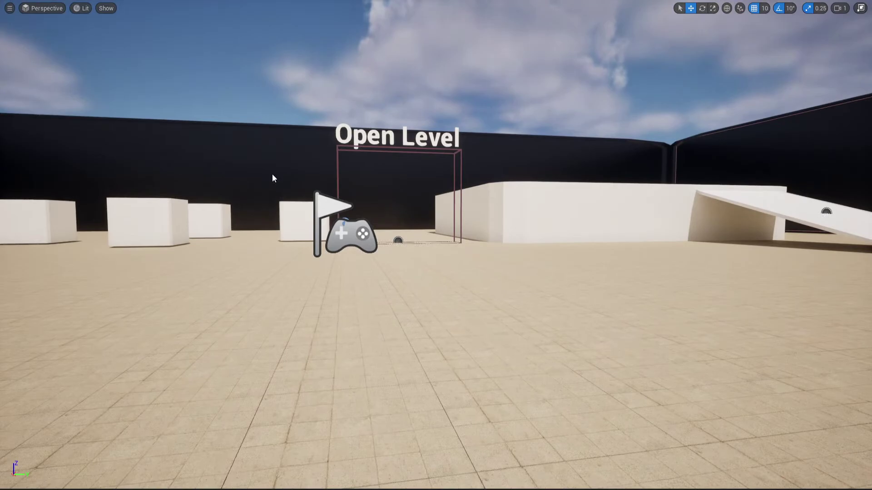
pyautogui.hotkey('alt', 'p')
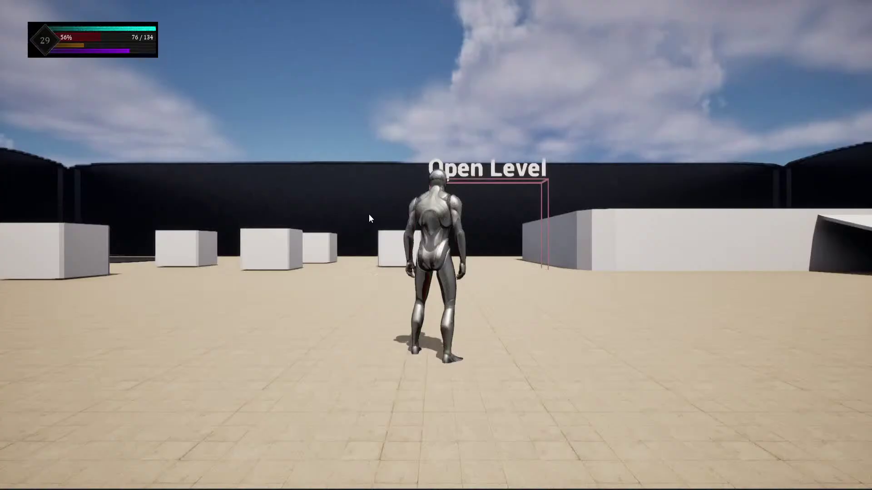
pyautogui.click(368, 214)
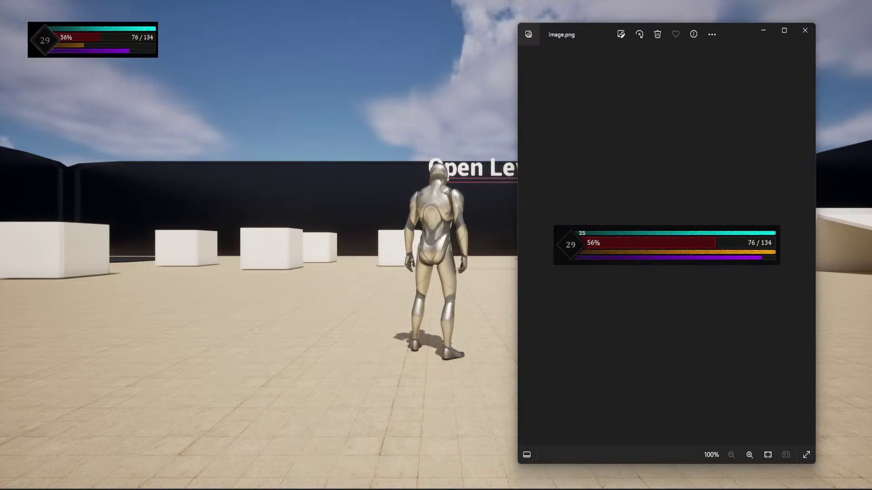
pyautogui.click(325, 191)
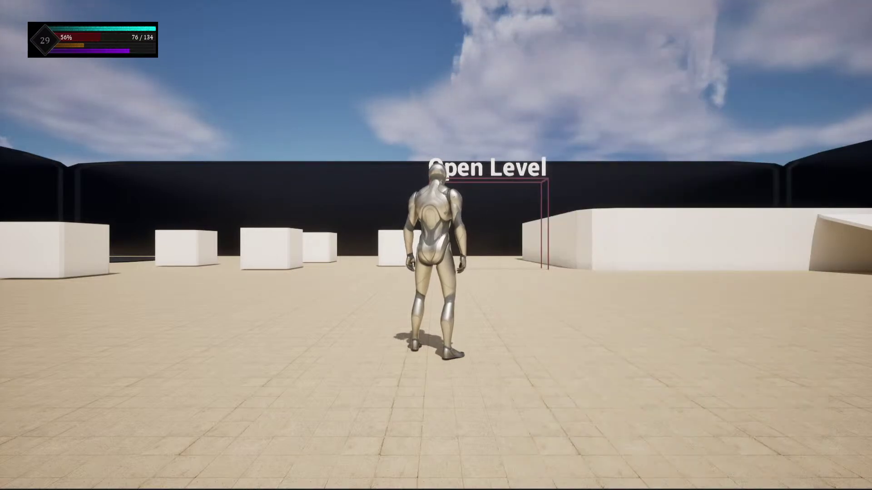
# Stop the full-screen play session and set the left and right padding of the Overlay in UI_CharacterWidget to 8
pyautogui.press('Escape')
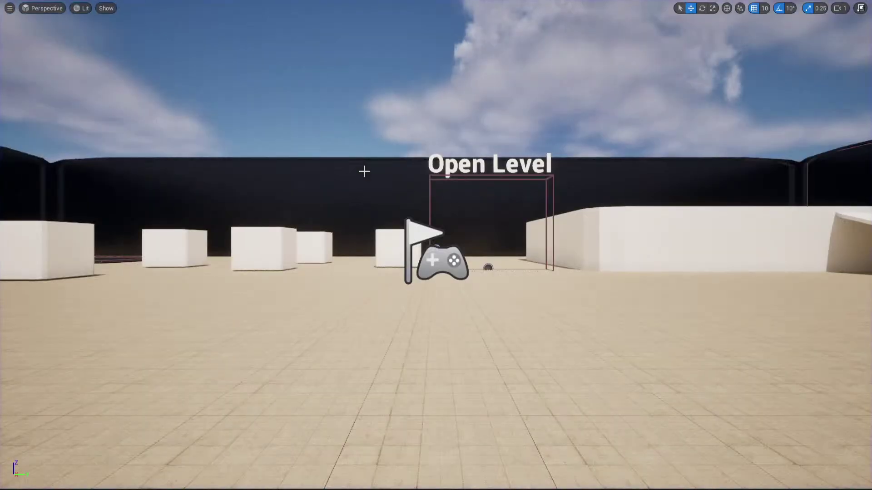
pyautogui.press('F11')
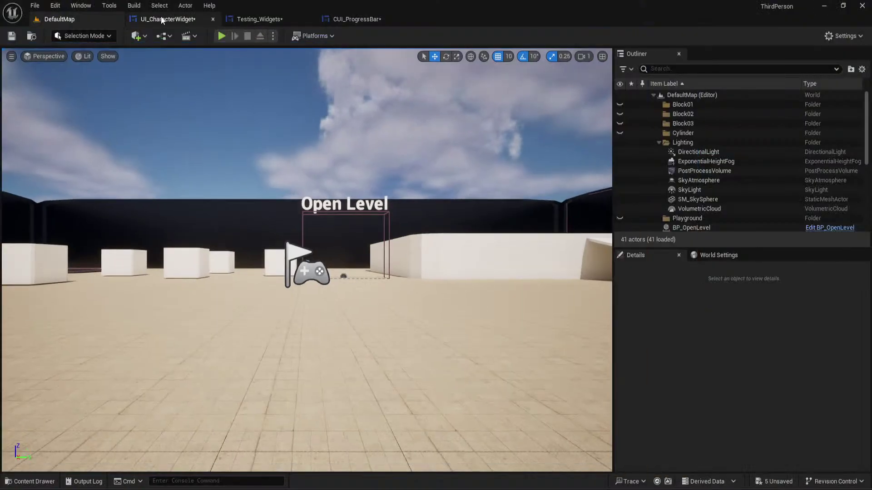
pyautogui.click(161, 18)
pyautogui.click(555, 229)
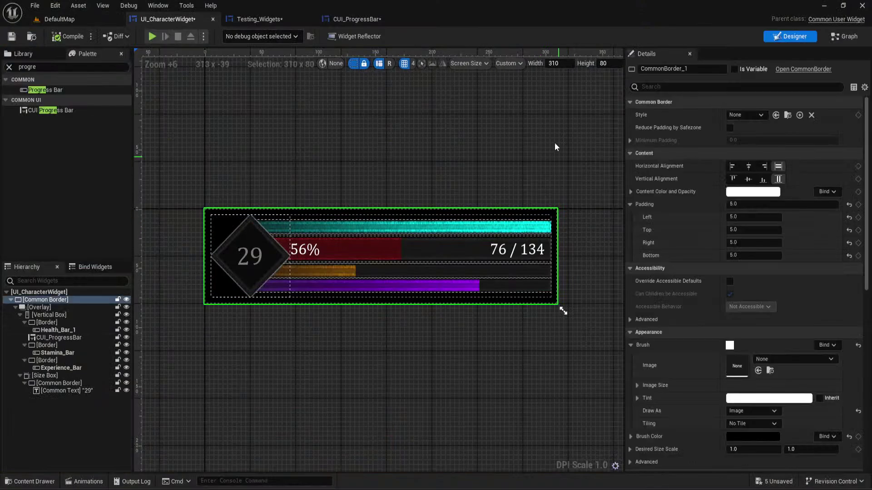
pyautogui.click(48, 308)
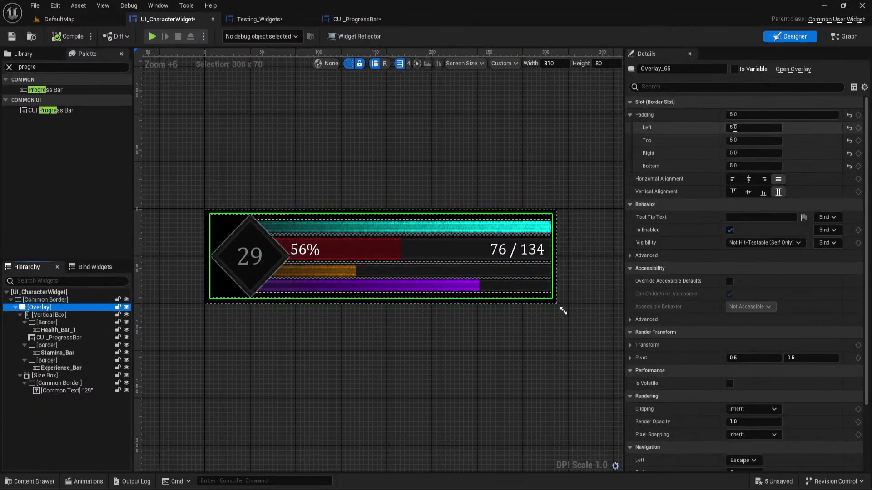
pyautogui.click(738, 130)
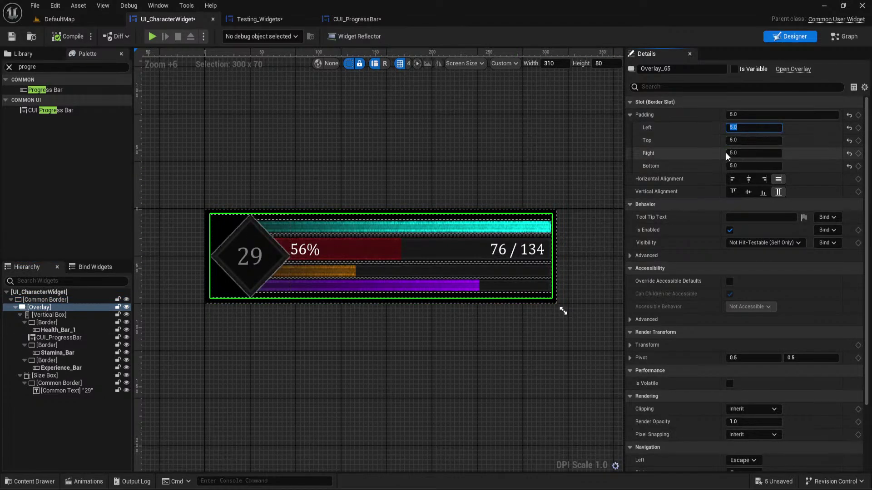
pyautogui.write('8')
pyautogui.press('Return')
pyautogui.click(479, 135)
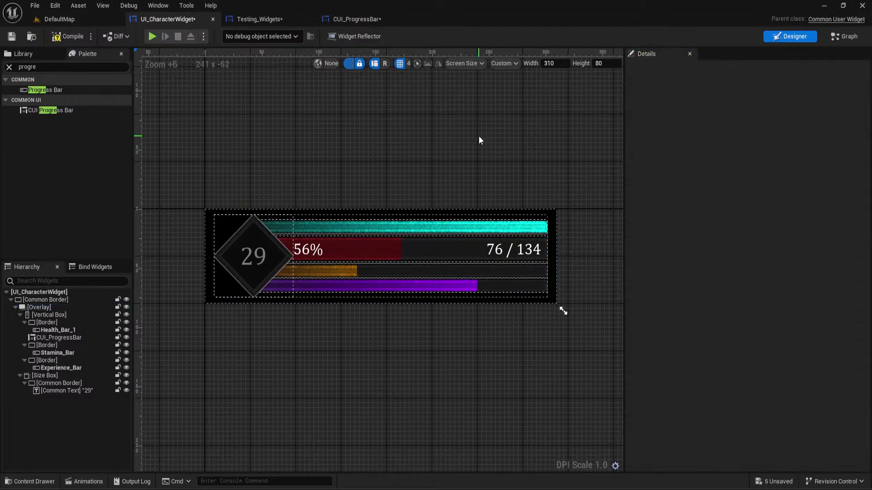
# Play DefaultMap in the viewport, compare the in-game widget's side spacing with the reference image, and stop playing
pyautogui.click(61, 20)
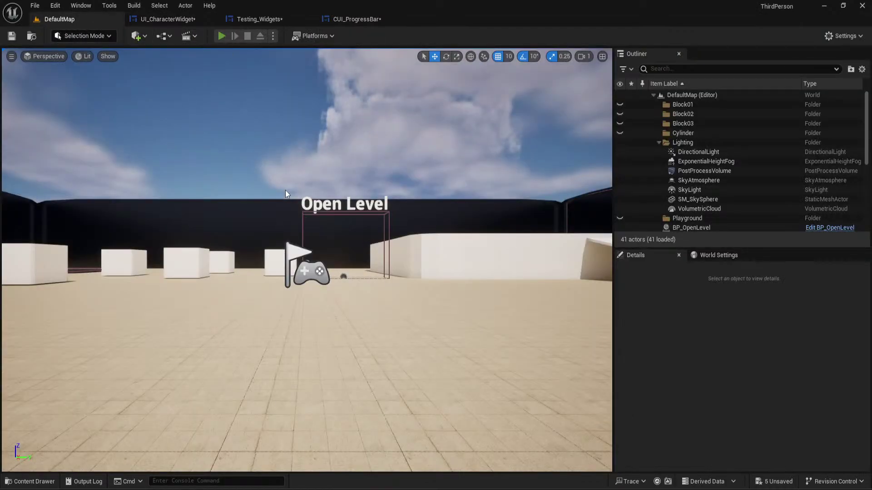
pyautogui.hotkey('alt', 'p')
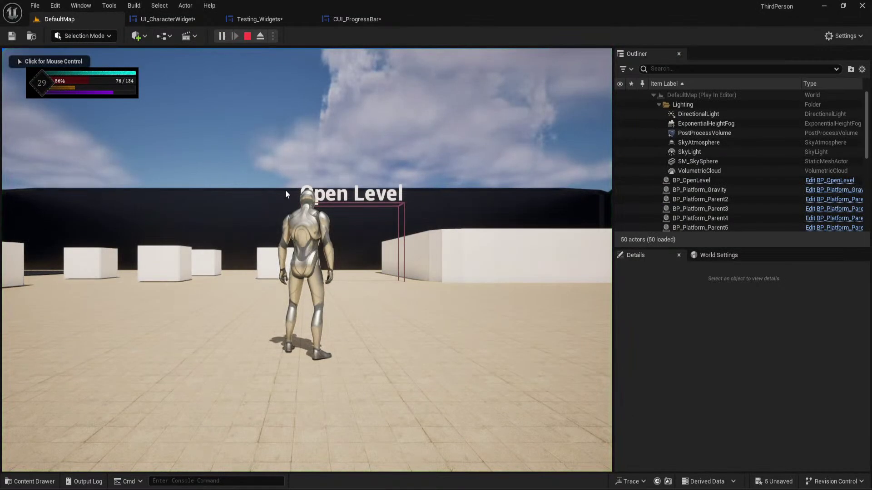
pyautogui.click(706, 488)
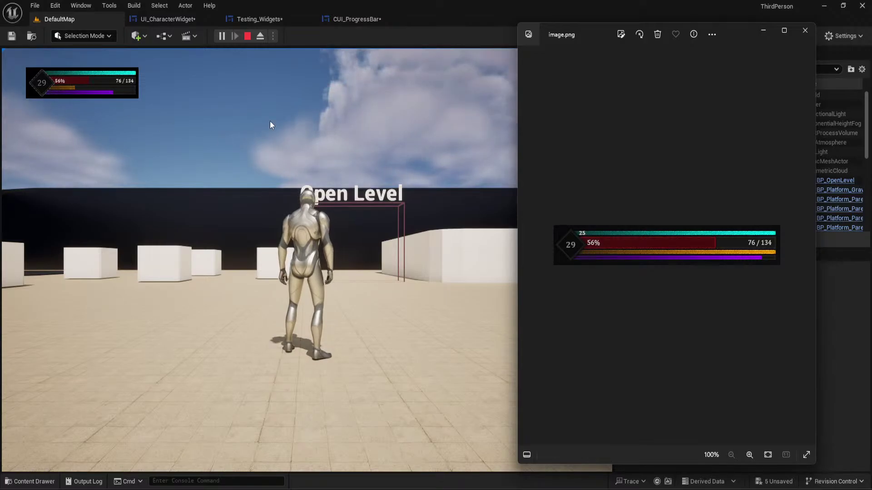
pyautogui.click(248, 36)
# Examine the level diamond and health percentage text up close in Testing_Widgets against the reference image
pyautogui.click(246, 14)
pyautogui.scroll(3, 271, 249)
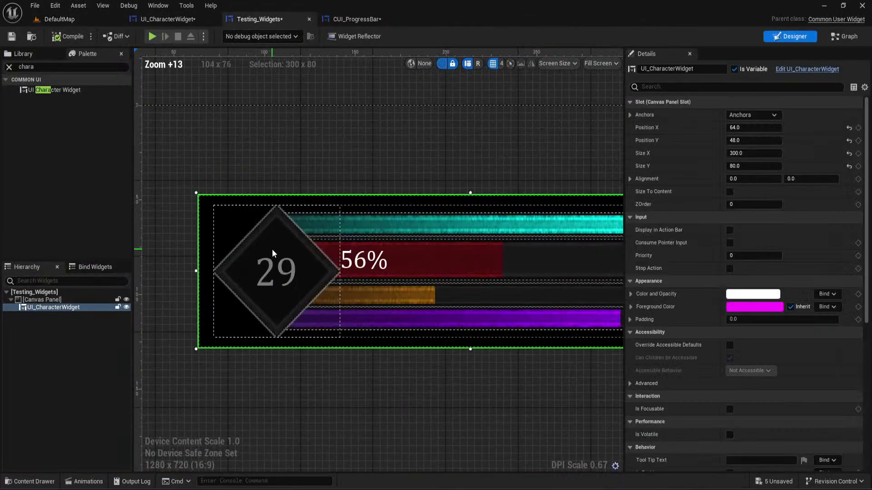
pyautogui.scroll(7, 273, 252)
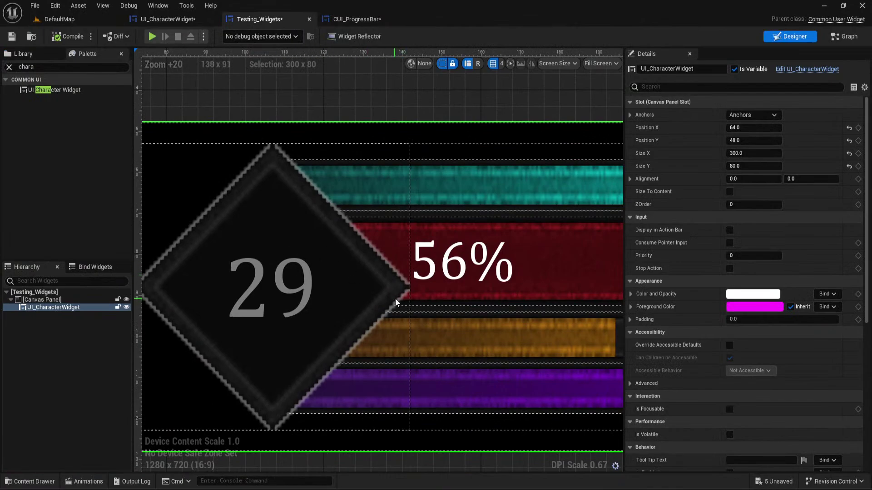
pyautogui.hotkey('alt', 'Tab')
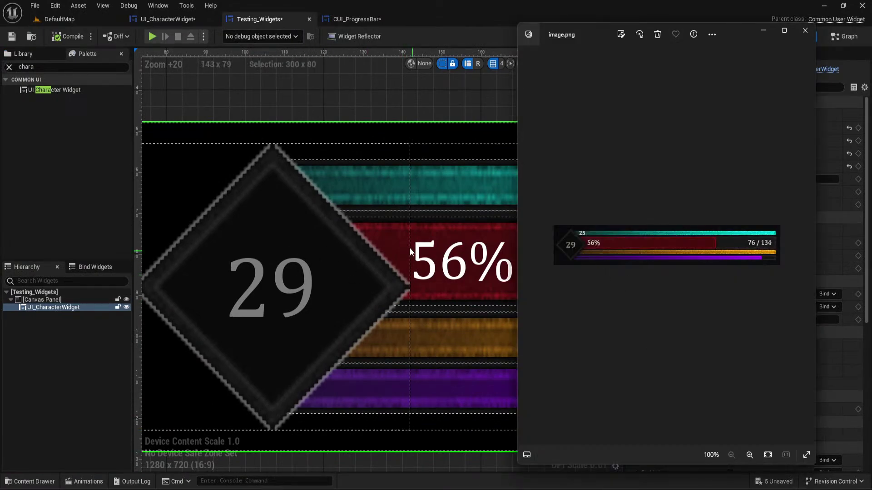
pyautogui.scroll(-6, 387, 99)
pyautogui.click(378, 133)
pyautogui.click(445, 222)
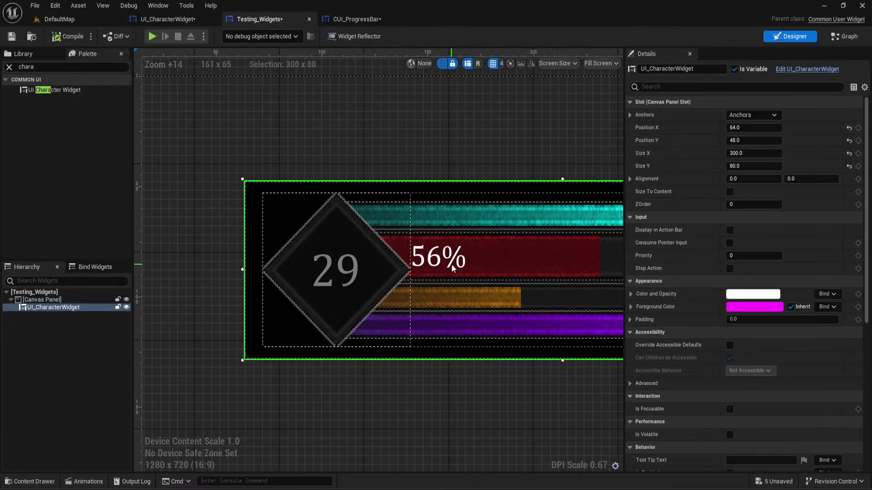
# In UI_CharacterWidget, set the fill size of the CUI_ProgressBar health bar to 0.5
pyautogui.click(168, 19)
pyautogui.click(262, 239)
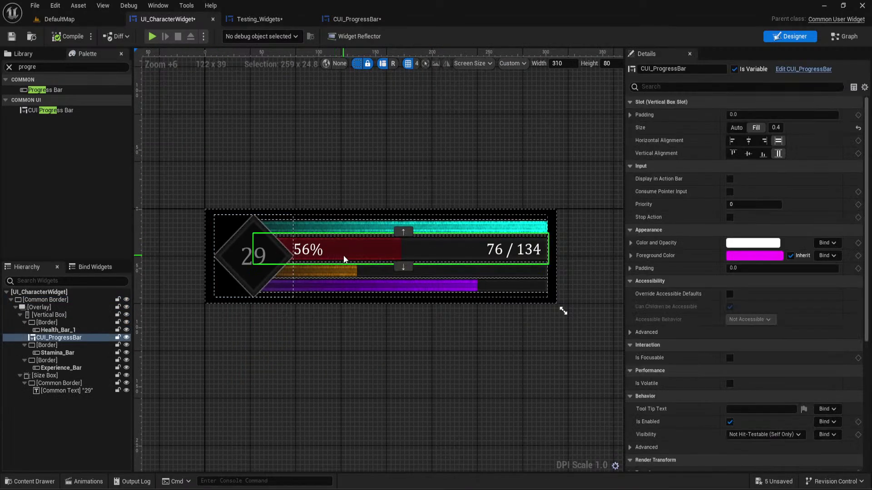
pyautogui.click(778, 128)
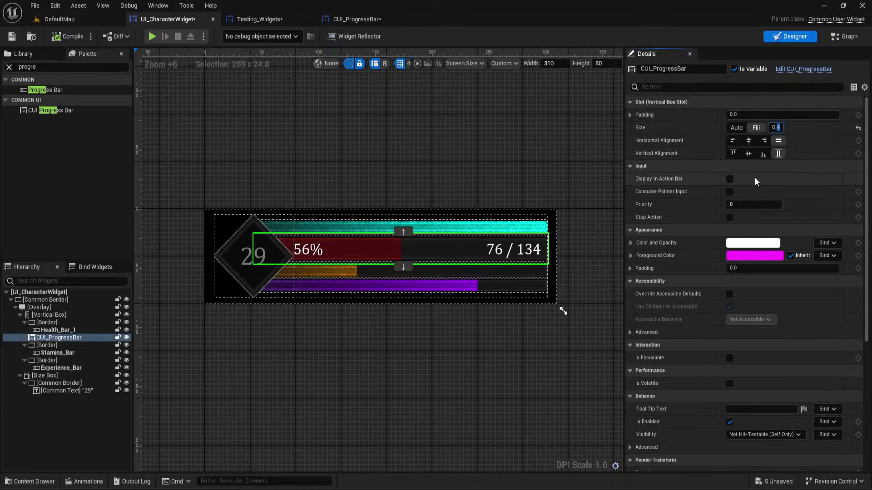
pyautogui.write('5')
pyautogui.press('Return')
pyautogui.press('Return')
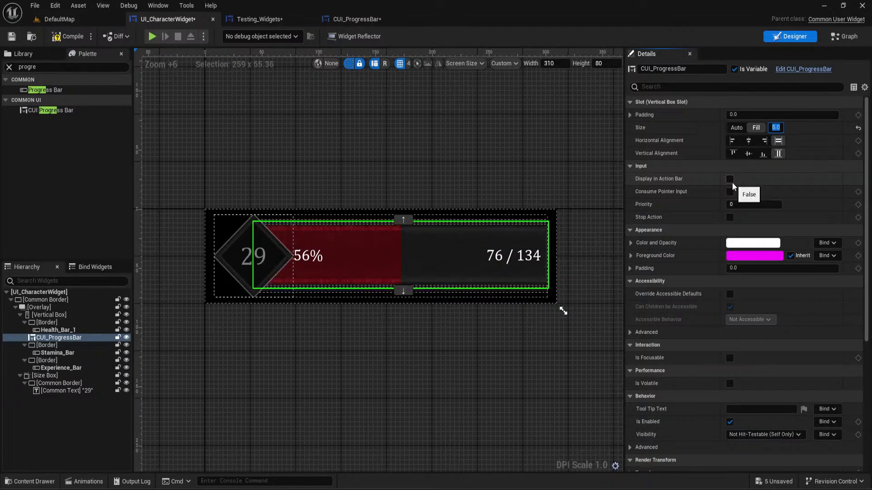
pyautogui.write('0')
pyautogui.press('Return')
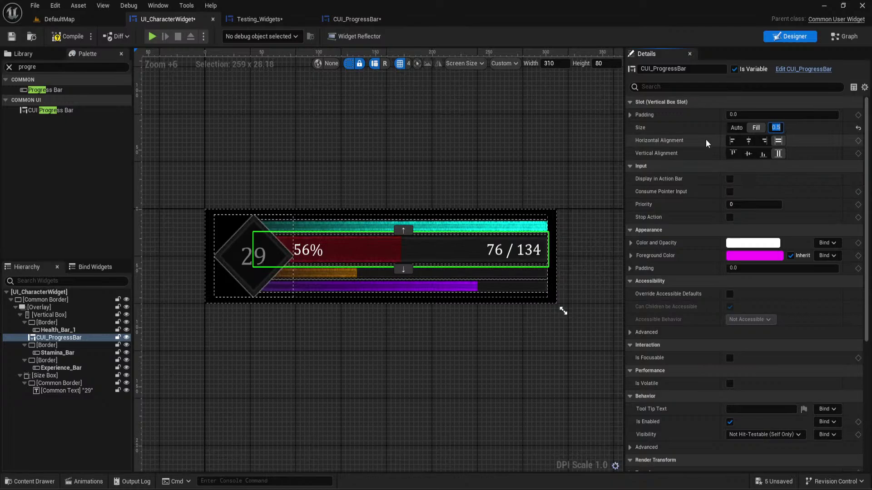
pyautogui.click(502, 145)
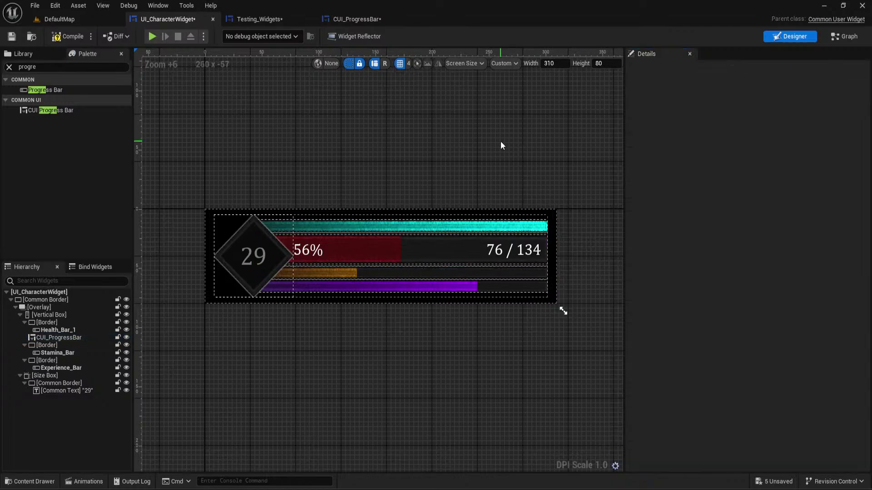
# Play DefaultMap to compare the health bar's height with the reference image, and stop playing
pyautogui.click(61, 19)
pyautogui.click(221, 36)
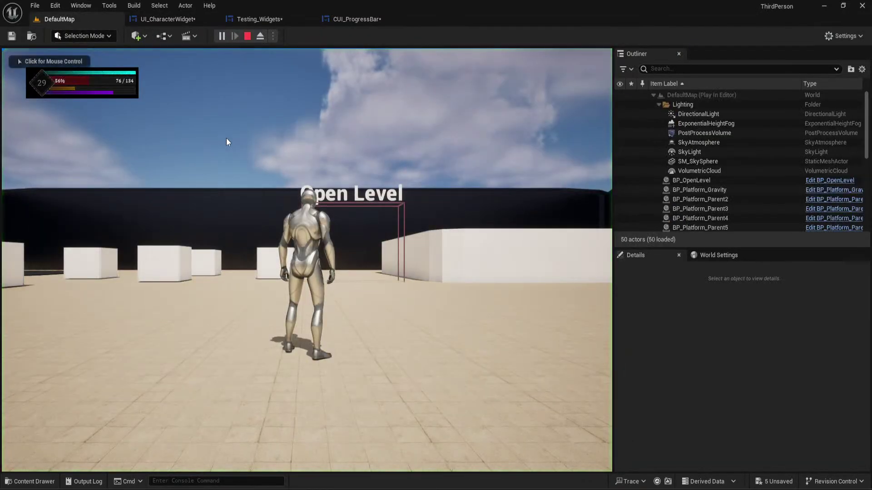
pyautogui.hotkey('alt', 'Tab')
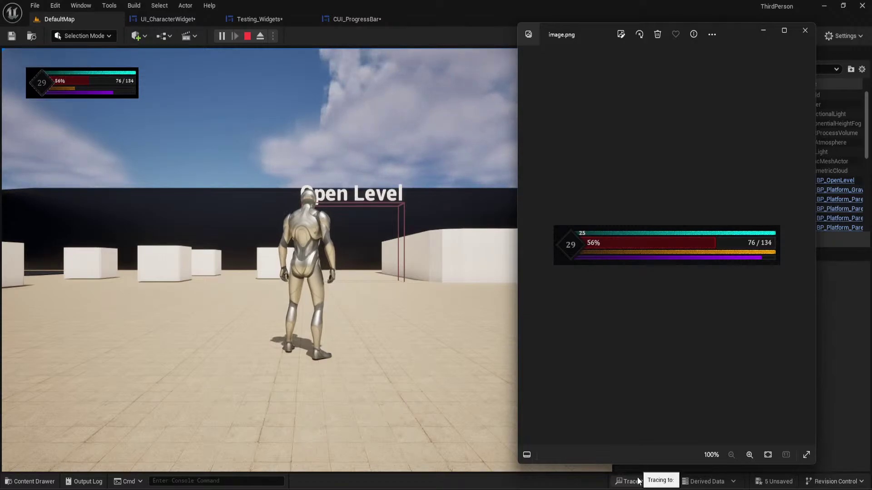
pyautogui.click(247, 36)
# In CUI_ProgressBar, set the font size of the Health_Percentage and Current_Health texts to 11
pyautogui.click(357, 19)
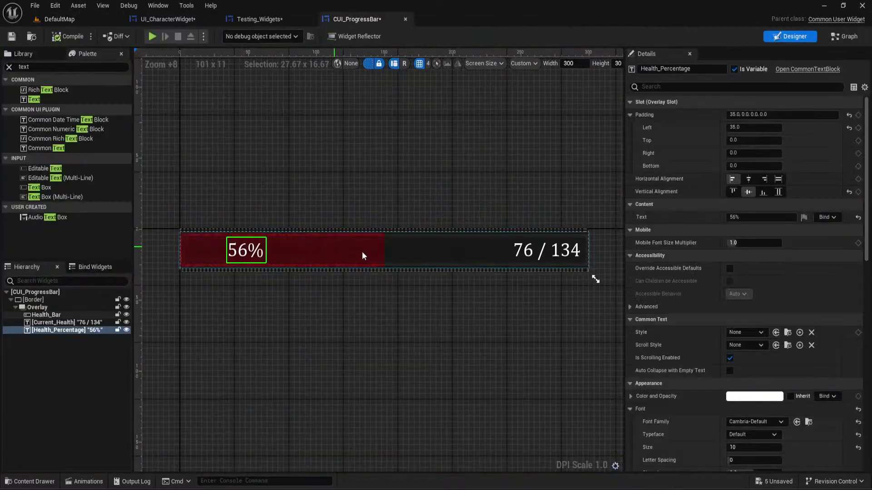
pyautogui.click(745, 447)
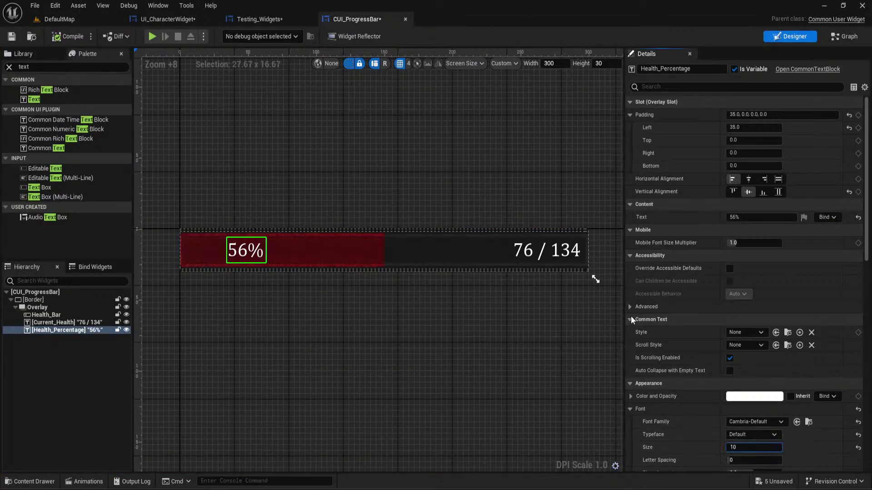
pyautogui.moveTo(744, 448); pyautogui.dragTo(728, 436)
pyautogui.write('10')
pyautogui.press('Return')
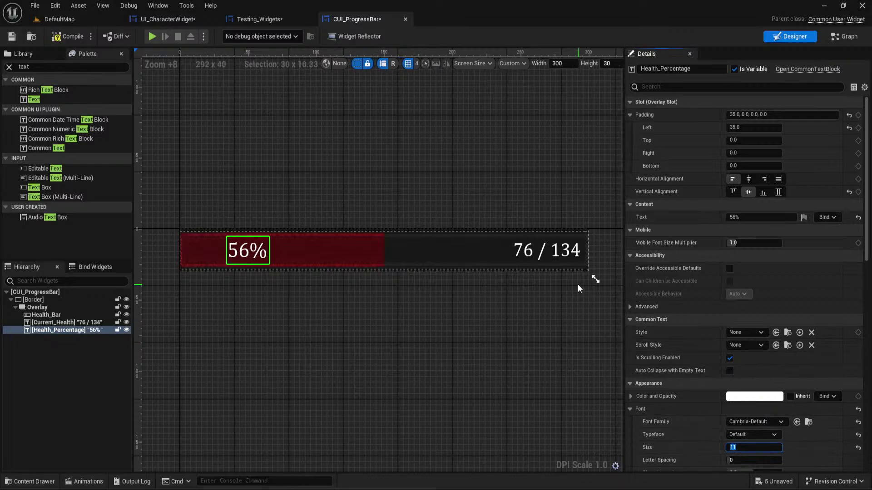
pyautogui.click(561, 256)
pyautogui.click(745, 448)
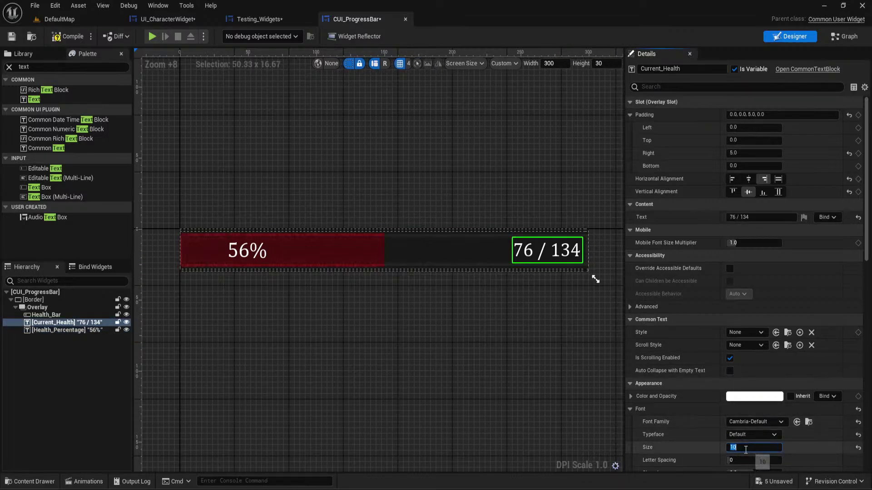
pyautogui.click(376, 185)
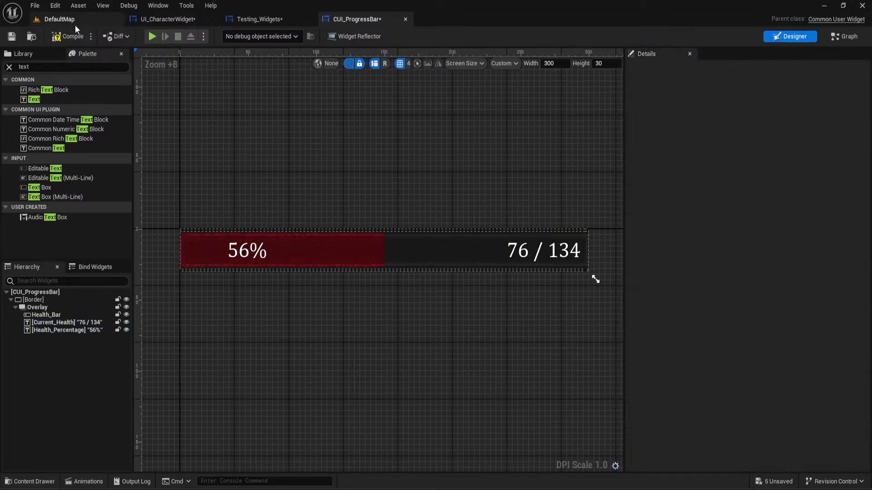
# Play DefaultMap to check the health text size in game, stop playing, and review the whole widget in Testing_Widgets
pyautogui.click(65, 20)
pyautogui.click(225, 36)
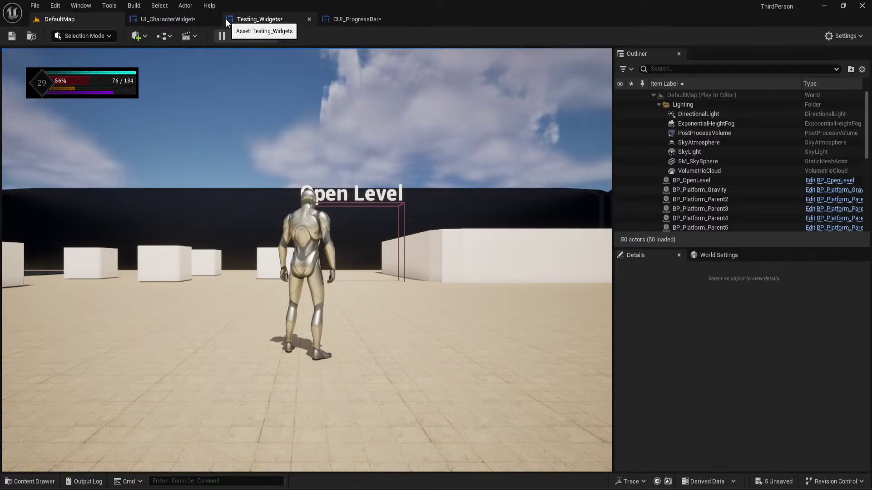
pyautogui.click(246, 39)
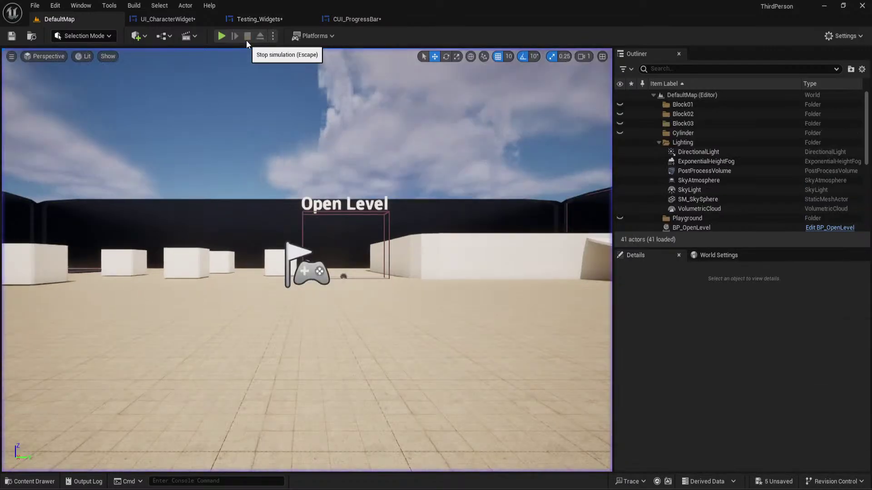
pyautogui.click(249, 20)
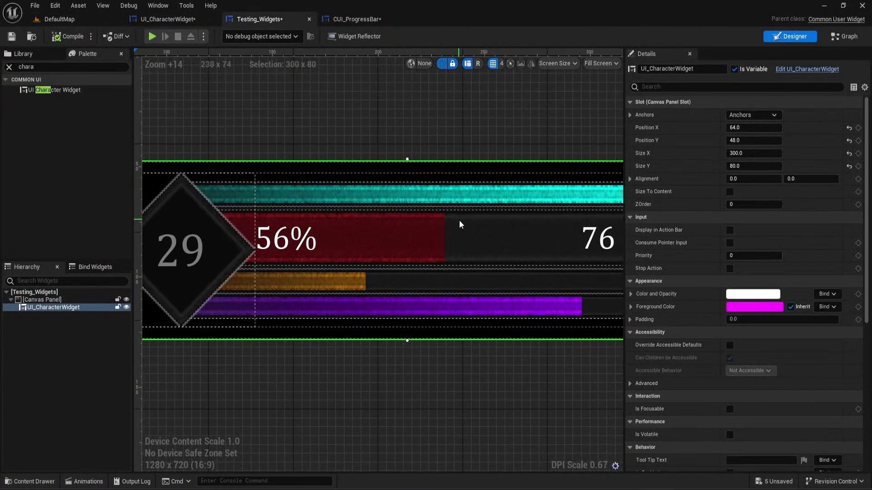
pyautogui.scroll(-4, 459, 224)
pyautogui.moveTo(478, 304); pyautogui.dragTo(496, 288, button='right')
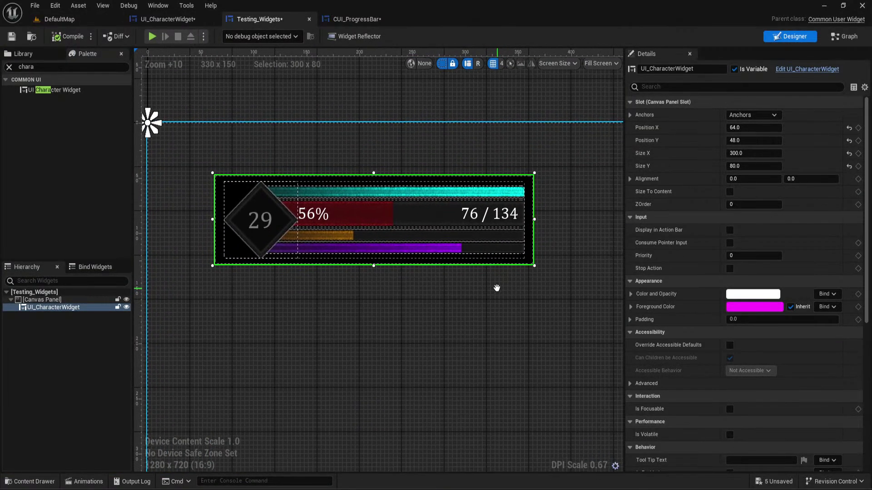
# Close the CUI_ProgressBar editor and save the Testing_Widgets widget
pyautogui.click(348, 20)
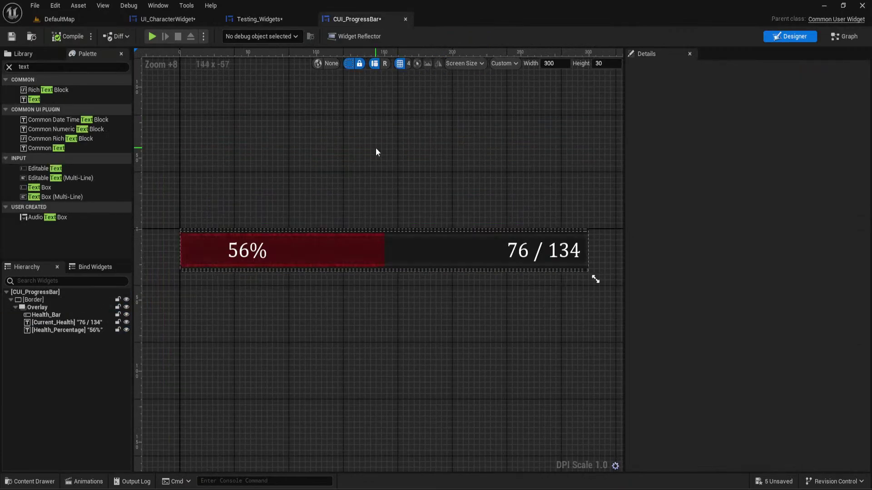
pyautogui.click(405, 19)
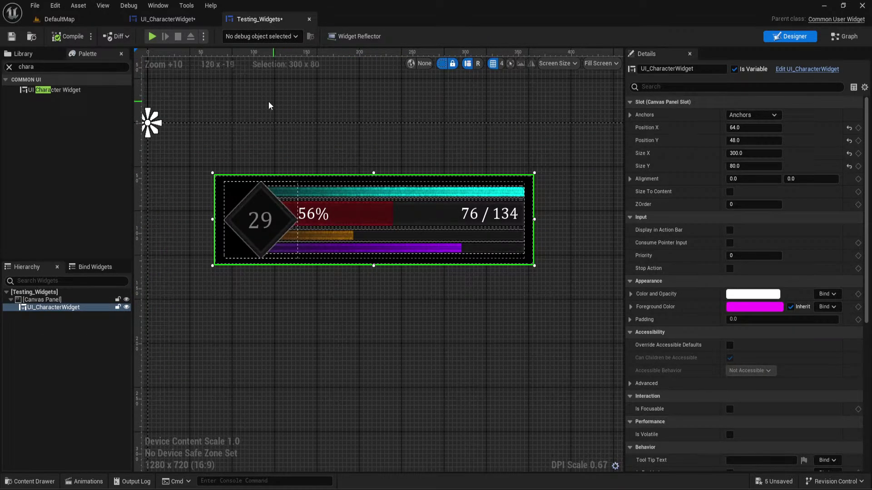
pyautogui.click(12, 36)
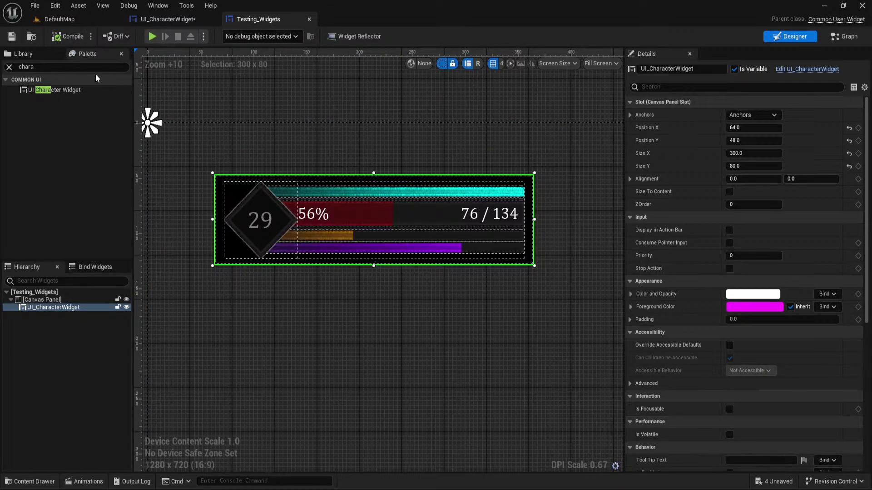
# In UI_CharacterWidget, rename the shield progress bar Health_Bar_1 as Health_Bar
pyautogui.click(163, 19)
pyautogui.click(58, 330)
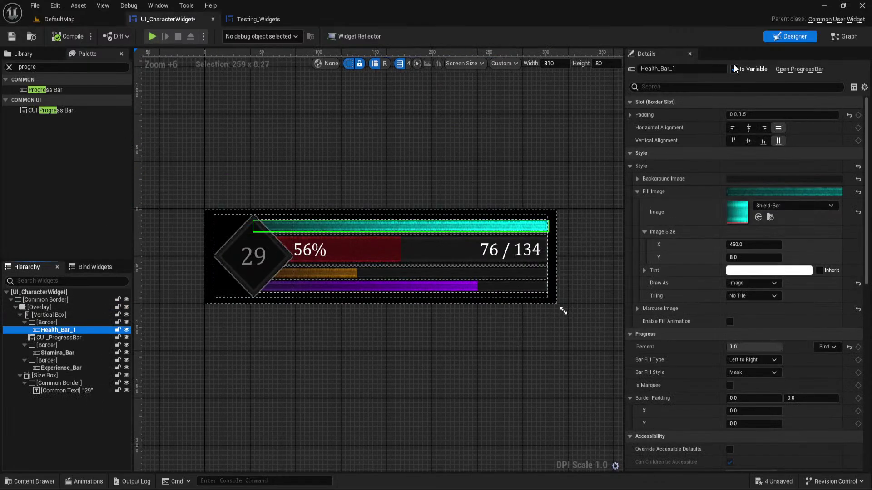
pyautogui.click(686, 69)
pyautogui.press('BackSpace')
pyautogui.press('BackSpace')
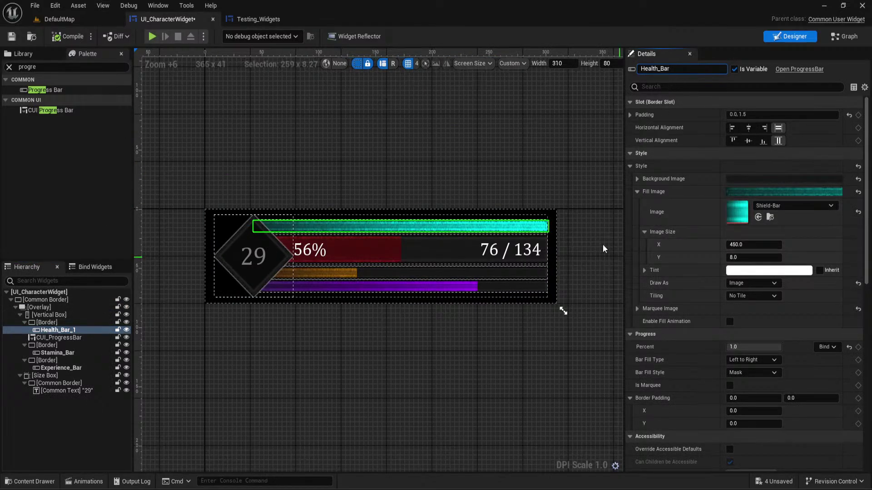
pyautogui.click(547, 158)
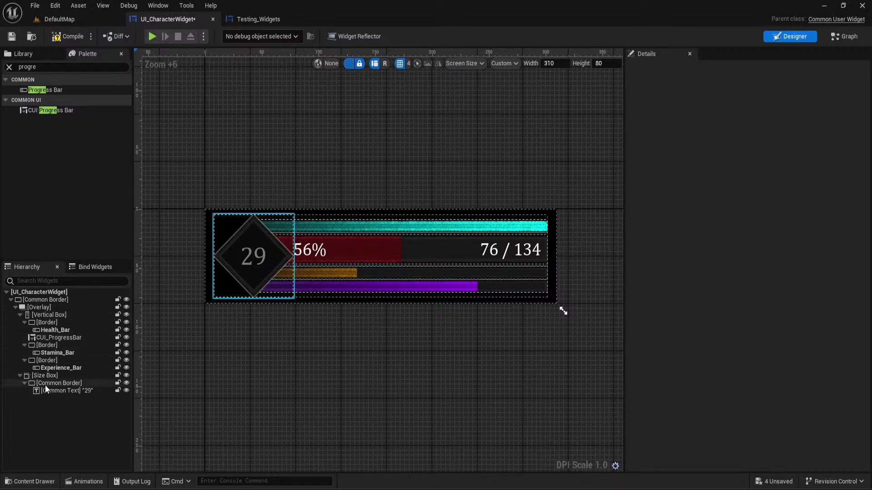
# Rename the "29" Common Text block in UI_CharacterWidget as Level
pyautogui.click(68, 390)
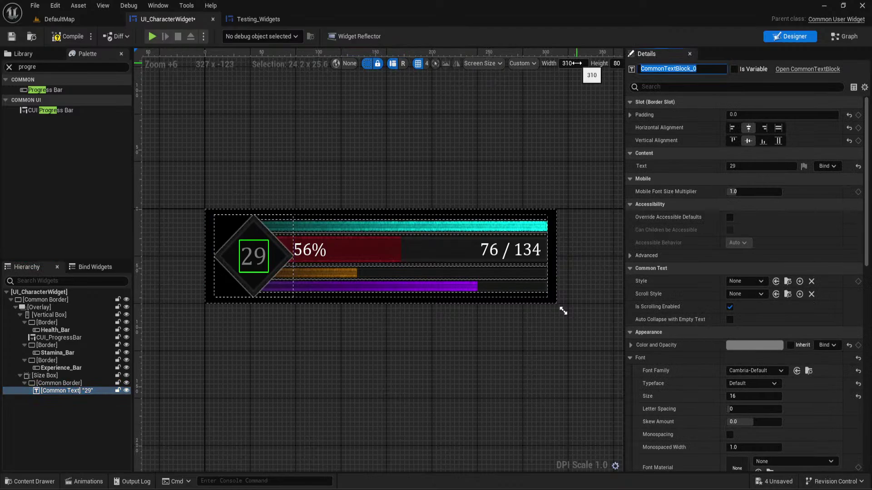
pyautogui.write('Level')
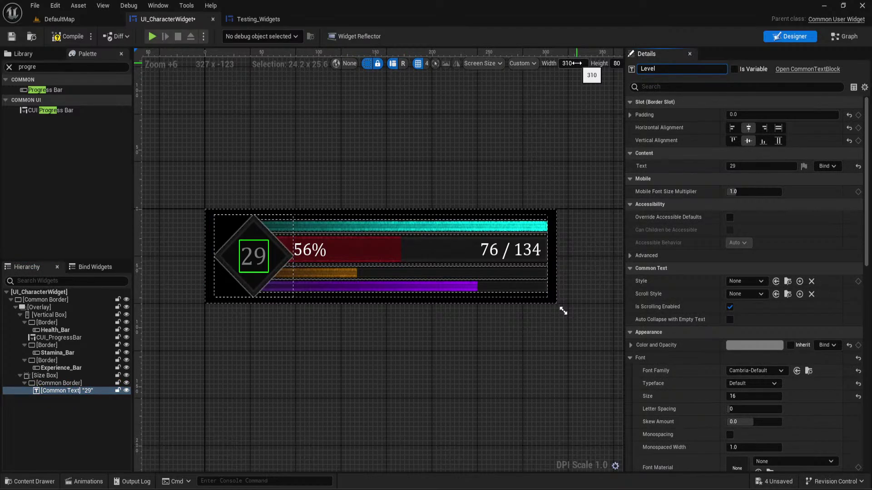
pyautogui.press('Return')
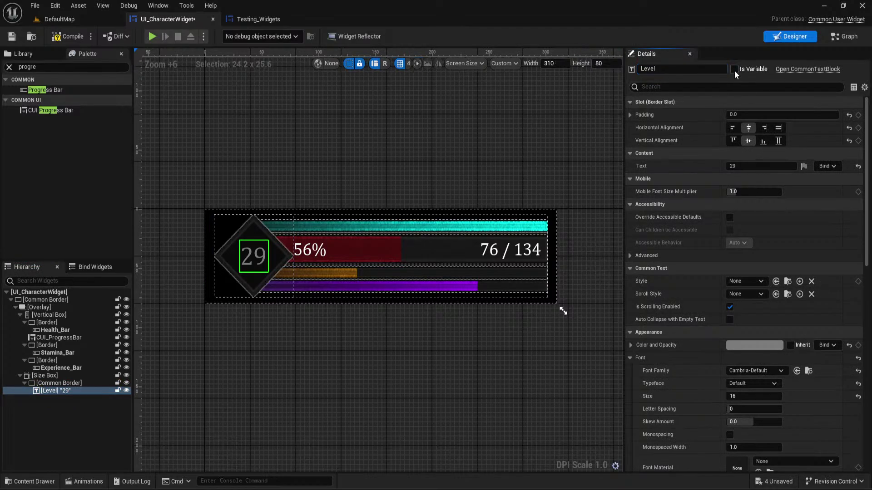
# Rename the cyan shield progress bar as Shield_Bar
pyautogui.click(83, 332)
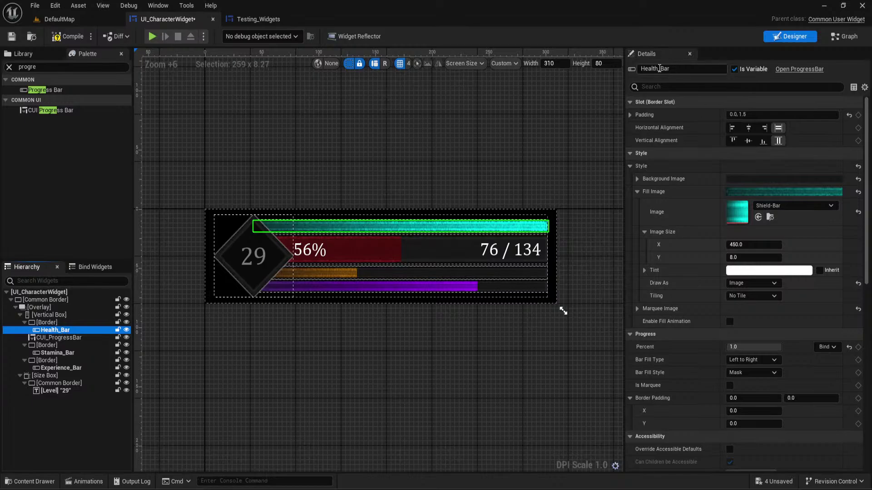
pyautogui.doubleClick(659, 69)
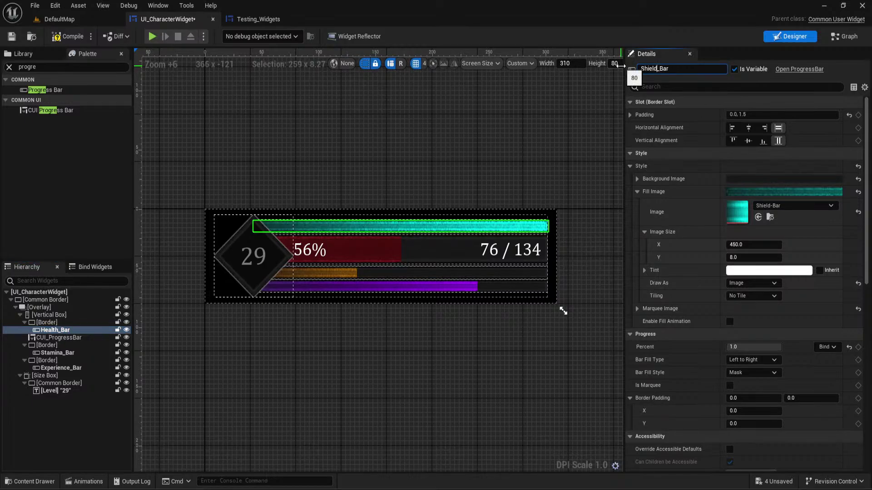
pyautogui.press('Return')
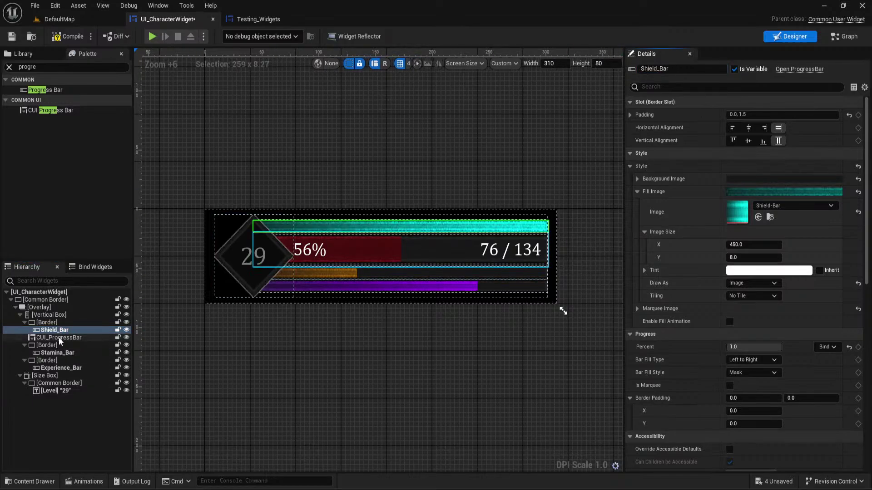
# Inspect the names and variable settings of the shield, health, stamina and experience bars in UI_CharacterWidget
pyautogui.keyDown('ctrl'); pyautogui.click(60, 338); pyautogui.keyUp('ctrl')
pyautogui.keyDown('ctrl'); pyautogui.click(64, 353); pyautogui.keyUp('ctrl')
pyautogui.keyDown('ctrl'); pyautogui.click(68, 368); pyautogui.keyUp('ctrl')
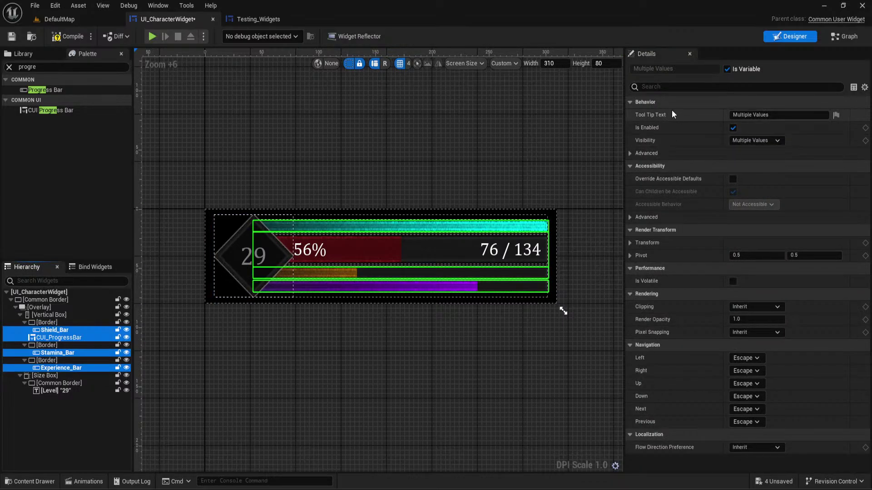
pyautogui.click(345, 246)
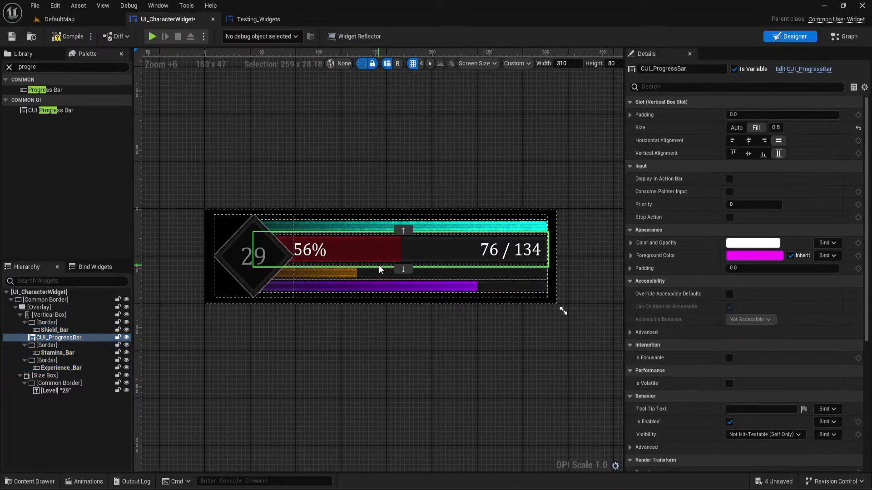
pyautogui.click(371, 275)
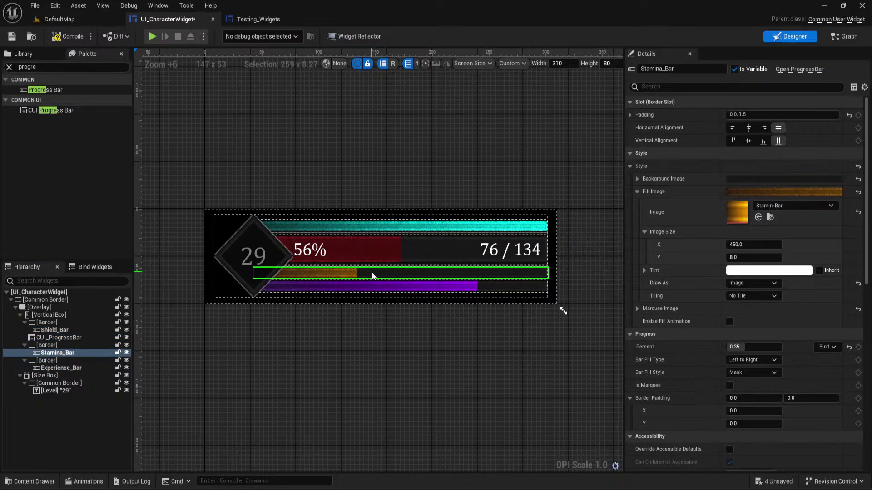
pyautogui.moveTo(354, 341); pyautogui.dragTo(394, 319, button='right')
pyautogui.click(393, 320)
pyautogui.click(425, 222)
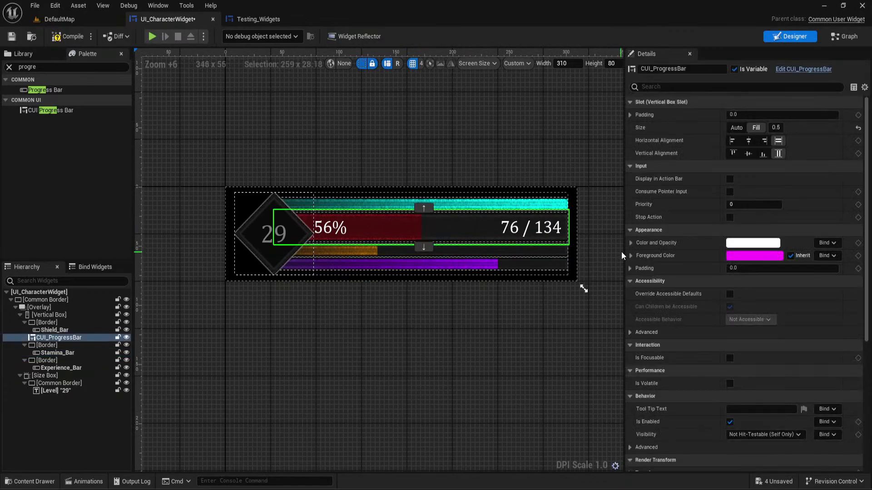
# Check the UI_CharacterWidget variable in the Testing_Widgets graph, and return to the UI_CharacterWidget design to examine its level border and health bar
pyautogui.click(258, 19)
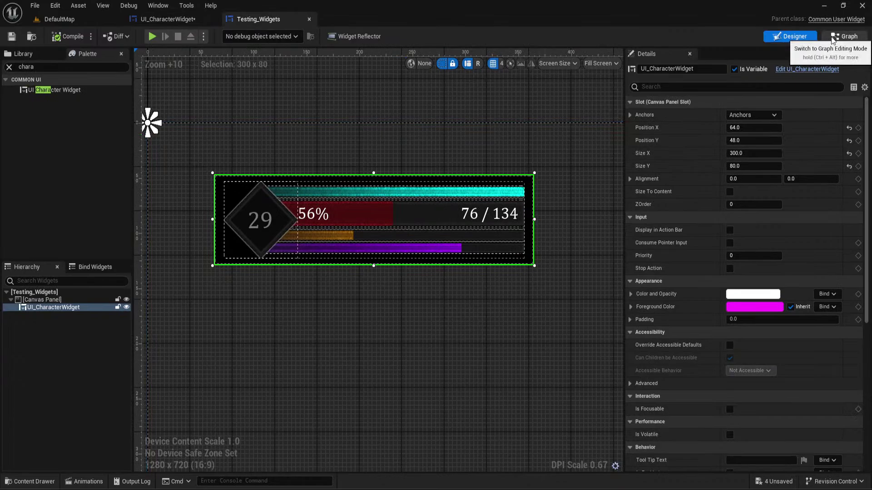
pyautogui.click(844, 36)
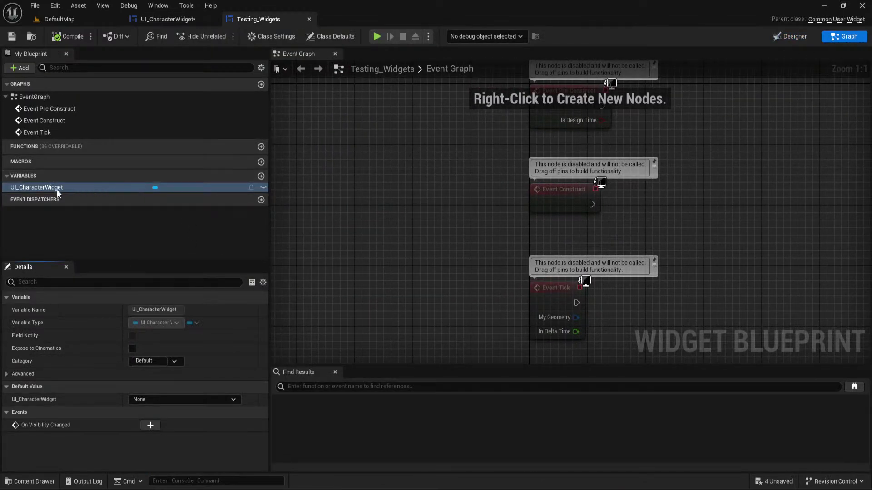
pyautogui.click(790, 36)
pyautogui.click(174, 22)
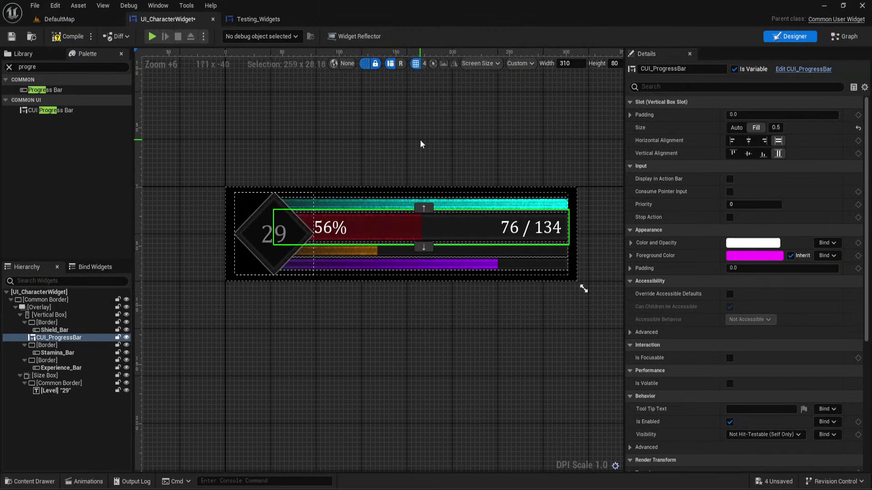
pyautogui.click(250, 244)
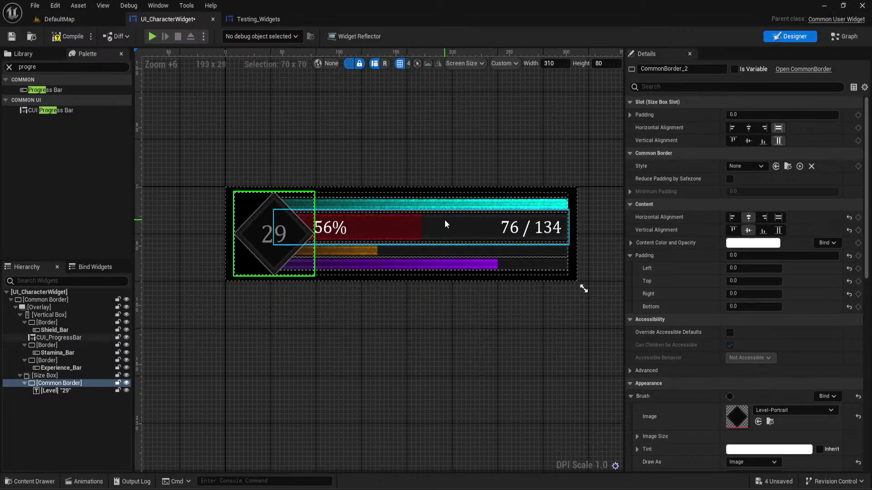
pyautogui.click(456, 233)
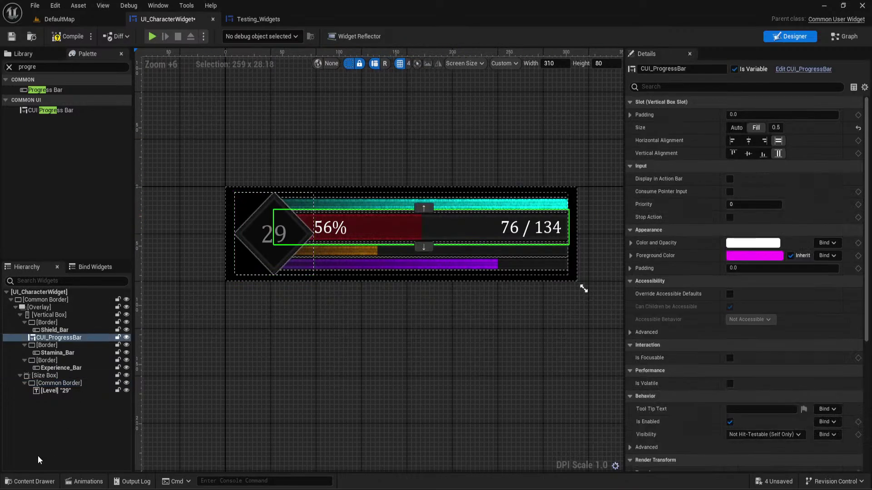
# Open CUI_ProgressBar from the CharacterWidget folder and set its Health_Bar percent to 1.0
pyautogui.click(30, 481)
pyautogui.click(212, 341)
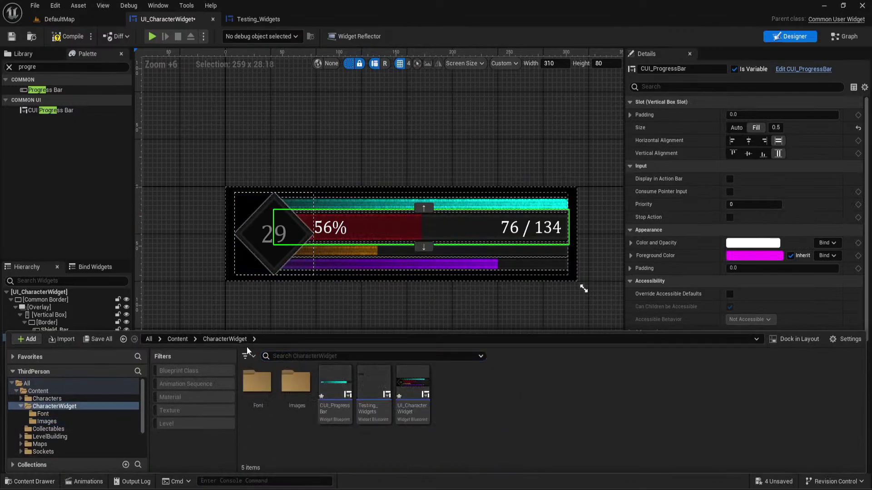
pyautogui.doubleClick(335, 385)
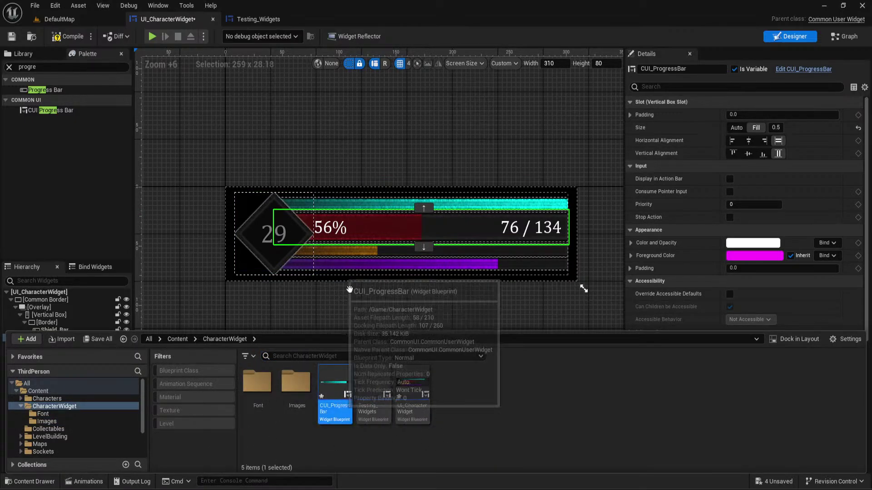
pyautogui.click(398, 269)
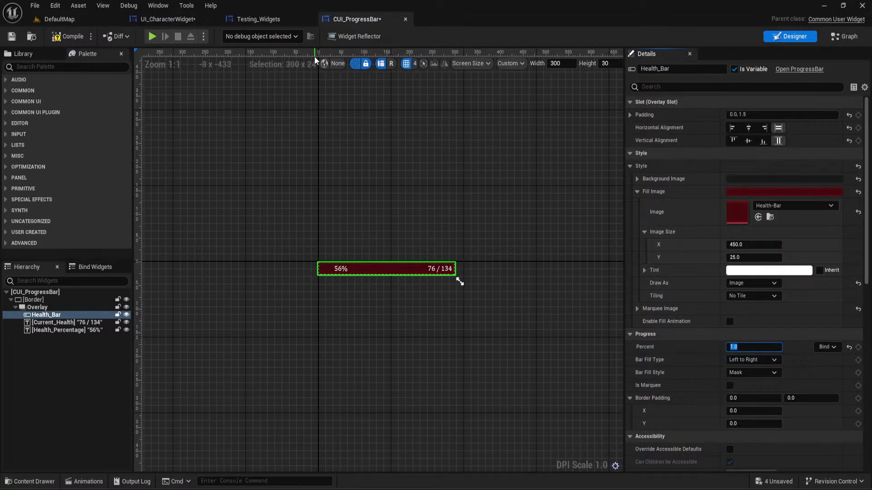
# In UI_CharacterWidget, set the percent of Stamina_Bar and Experience_Bar to 1.0
pyautogui.click(257, 20)
pyautogui.click(168, 19)
pyautogui.click(327, 251)
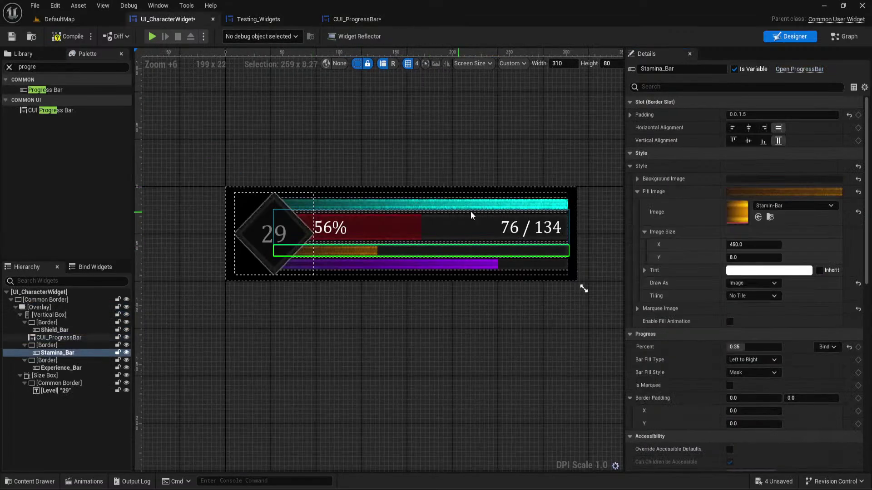
pyautogui.click(485, 261)
pyautogui.click(485, 262)
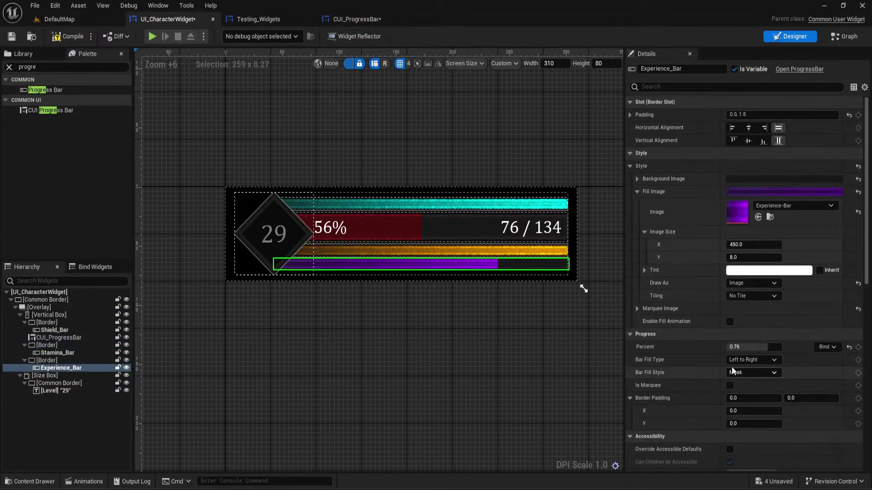
pyautogui.click(742, 347)
pyautogui.click(356, 19)
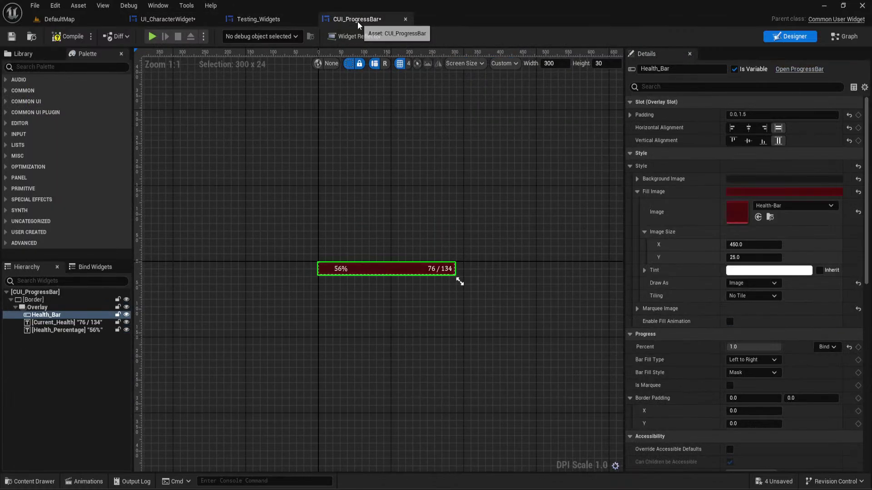
pyautogui.click(168, 19)
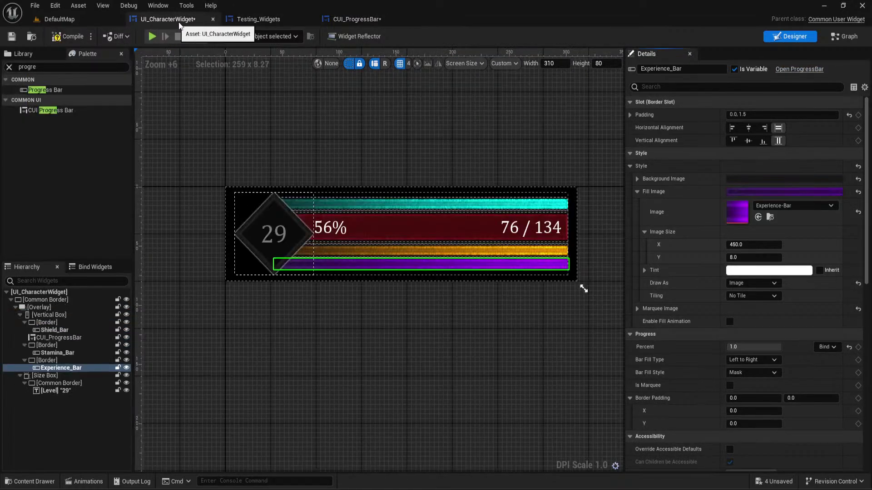
pyautogui.click(291, 352)
# Play DefaultMap to check the full bars in game, and stop playing
pyautogui.click(60, 19)
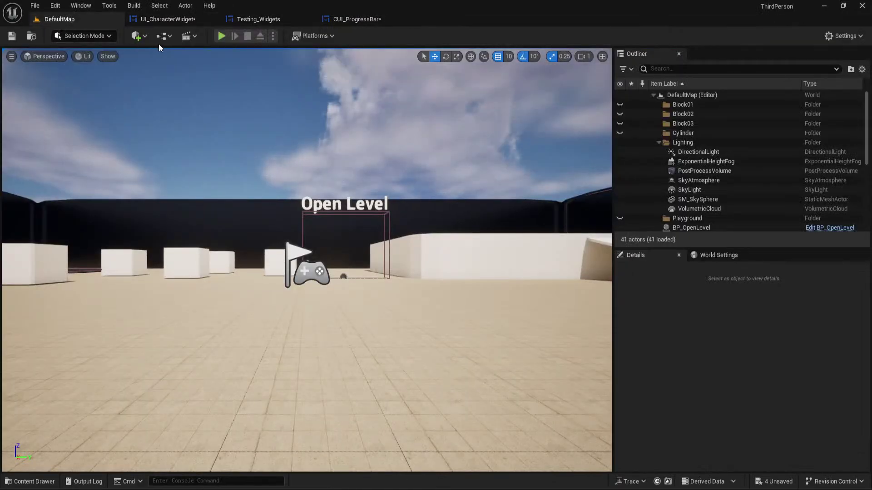
pyautogui.click(218, 39)
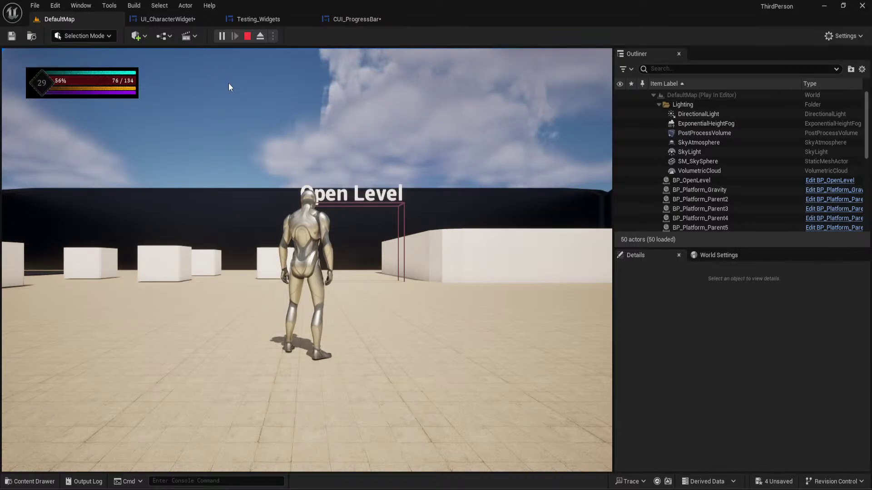
pyautogui.click(247, 36)
# In Testing_Widgets, set the Size X of UI_CharacterWidget to 350
pyautogui.click(297, 21)
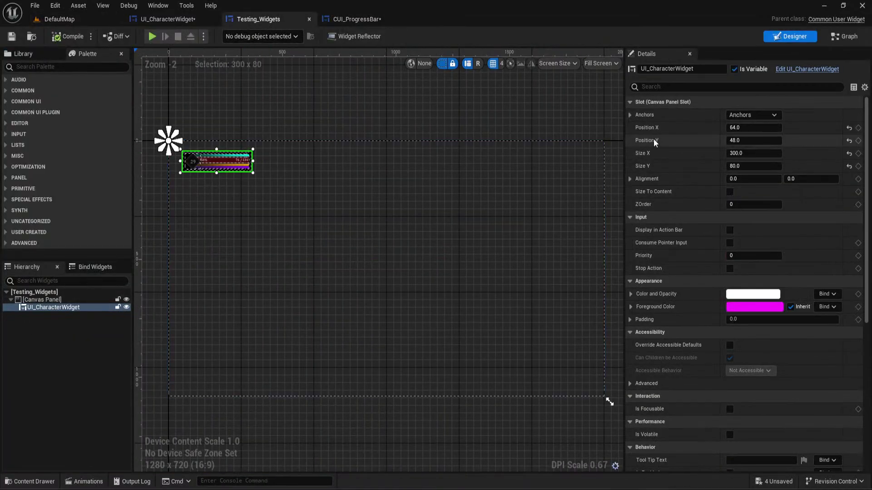
pyautogui.click(746, 153)
pyautogui.write('3')
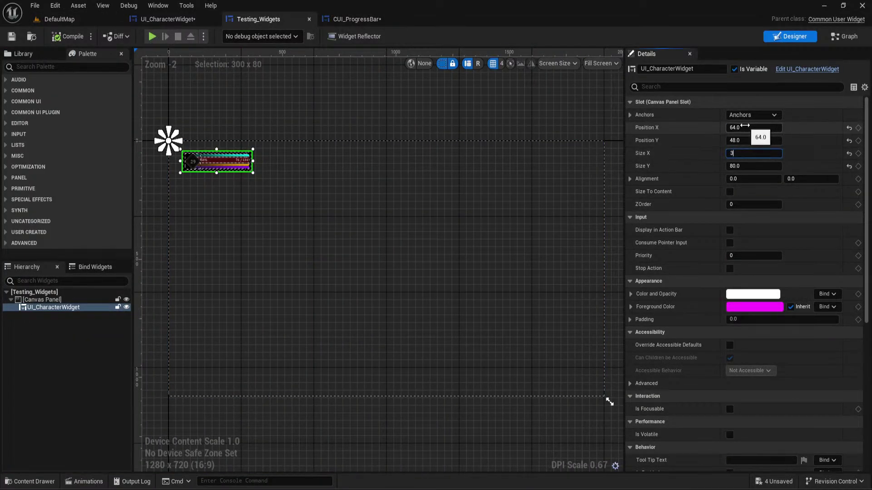
pyautogui.write('50')
pyautogui.press('Return')
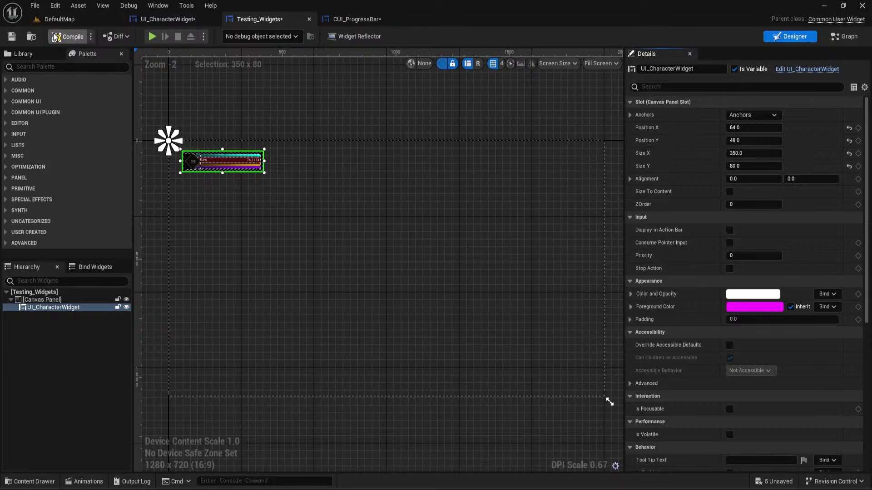
# Play DefaultMap to check the widened widget in game, and inspect the health bar in UI_CharacterWidget
pyautogui.click(63, 19)
pyautogui.click(221, 36)
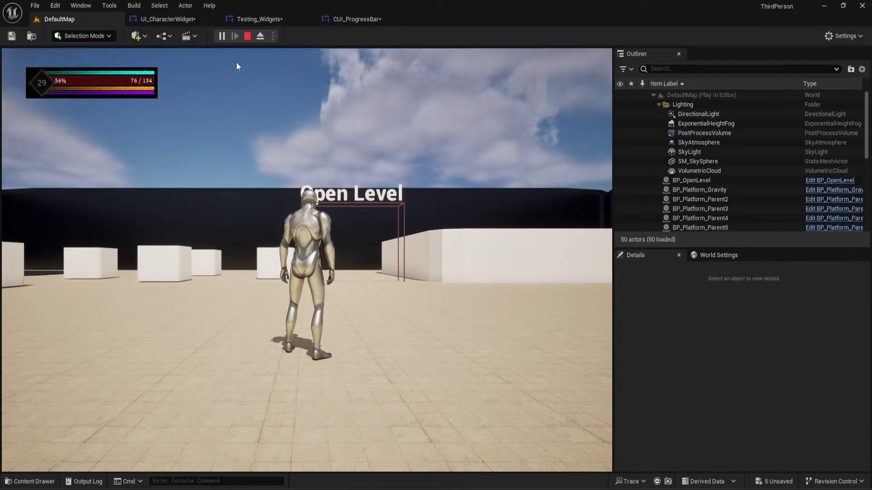
pyautogui.click(184, 19)
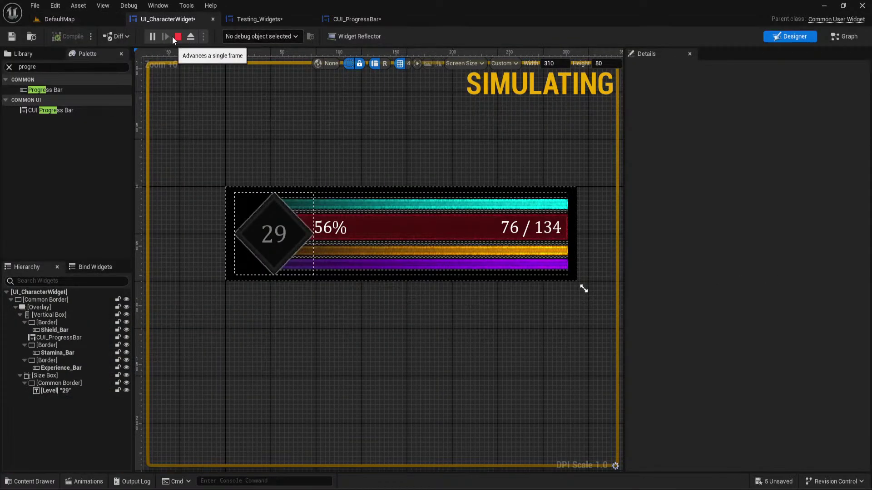
pyautogui.click(328, 213)
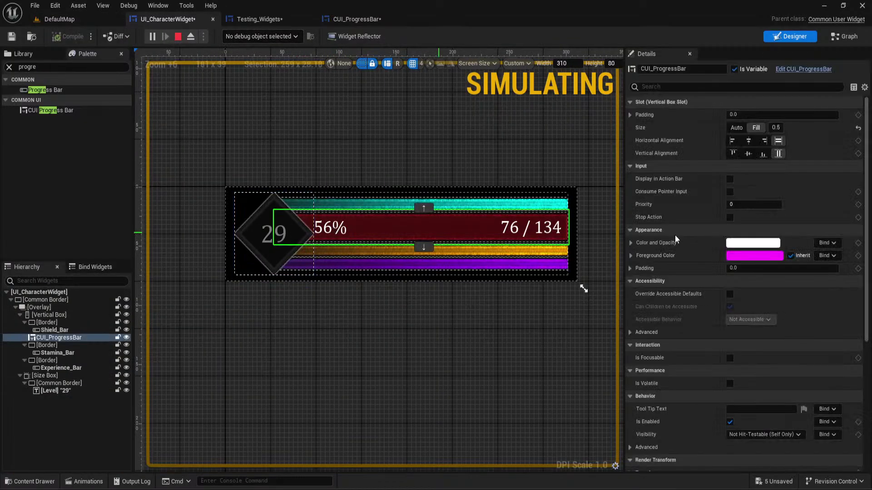
# In CUI_ProgressBar, set the left padding of the Health_Percentage text to 40 and play DefaultMap to check its position
pyautogui.click(259, 20)
pyautogui.click(357, 19)
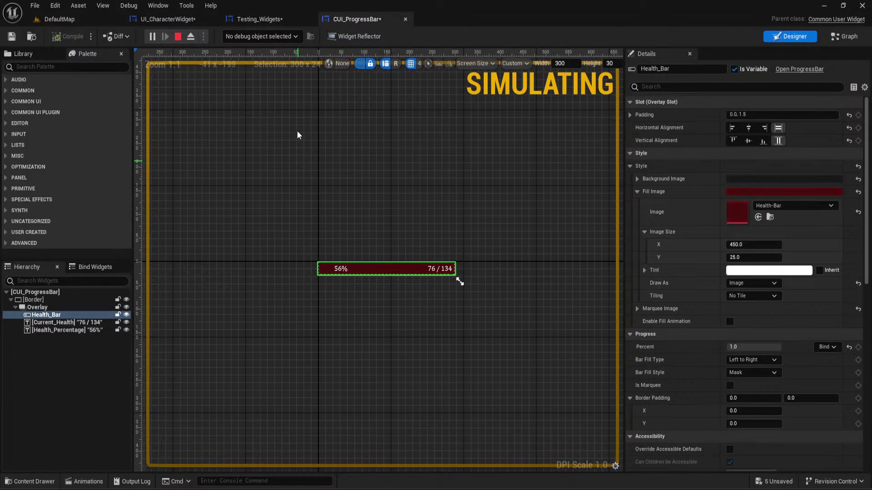
pyautogui.click(340, 268)
pyautogui.click(178, 36)
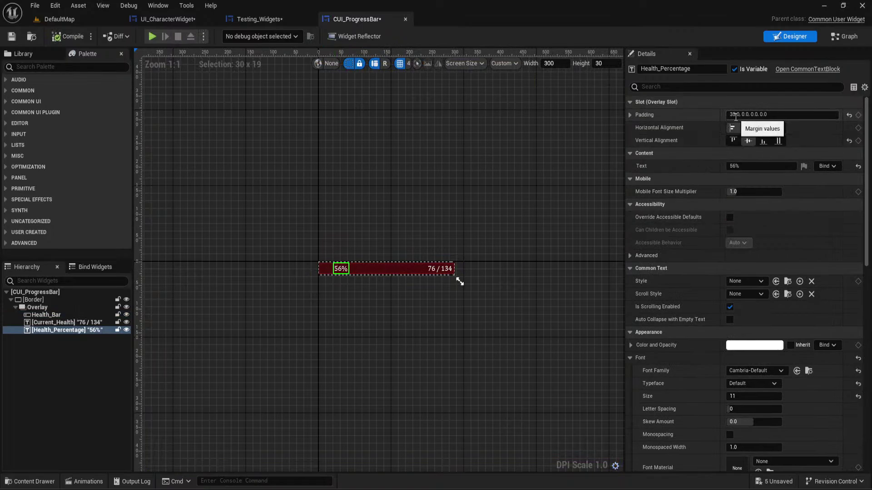
pyautogui.doubleClick(731, 115)
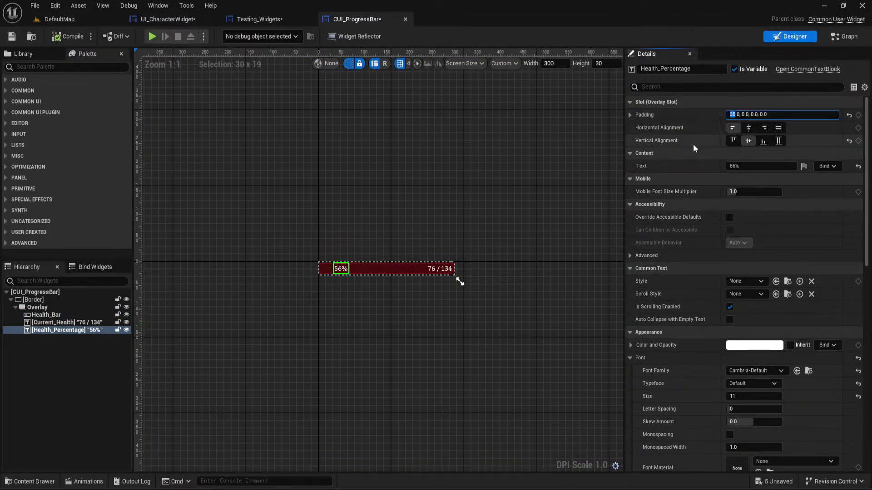
pyautogui.write('40')
pyautogui.press('Return')
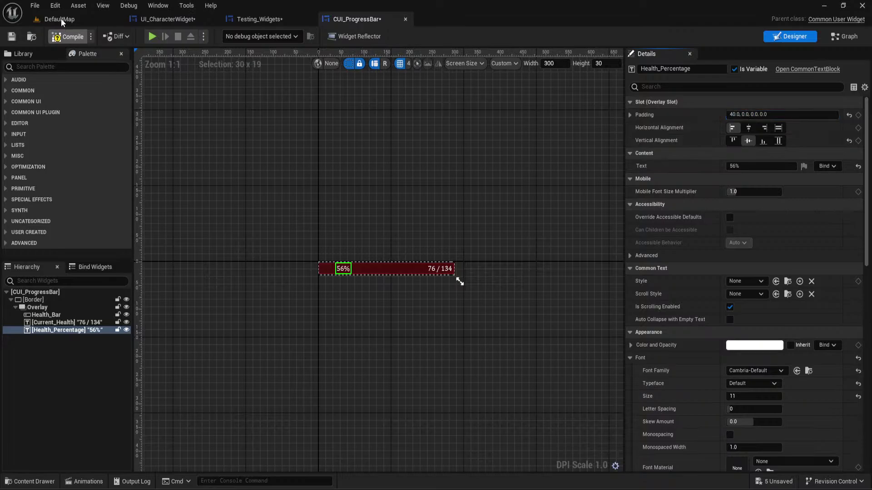
pyautogui.click(62, 20)
pyautogui.click(216, 36)
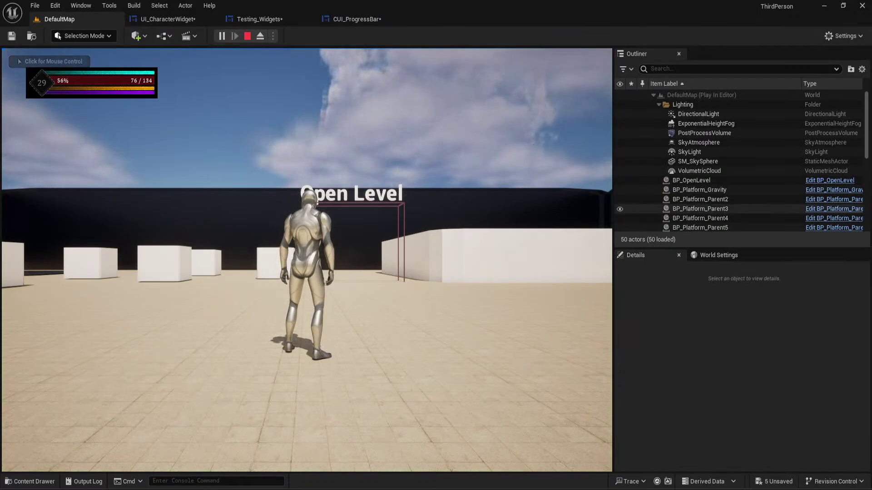
# Compare the in-game character widget with the reference picture image.png, and stop playing
pyautogui.hotkey('alt', 'Tab')
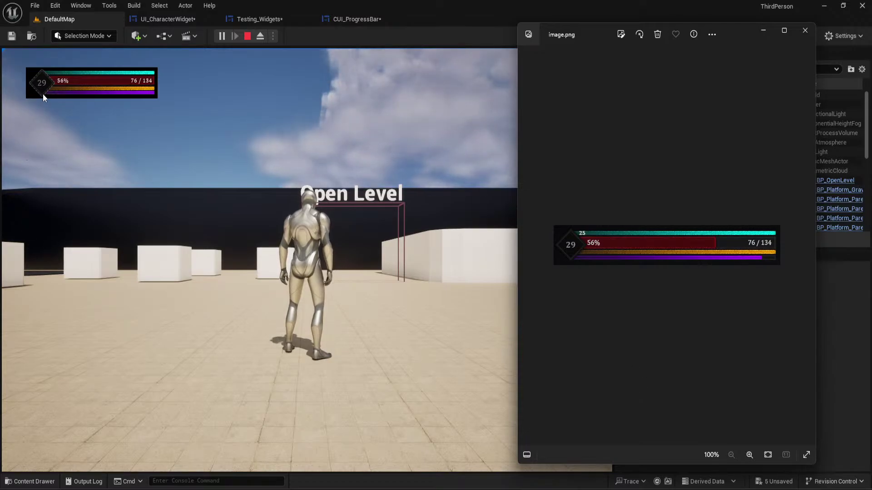
pyautogui.click(247, 36)
# Open the Level-Portrait texture from the CharacterWidget Images folder and examine its diamond shape up close
pyautogui.click(31, 481)
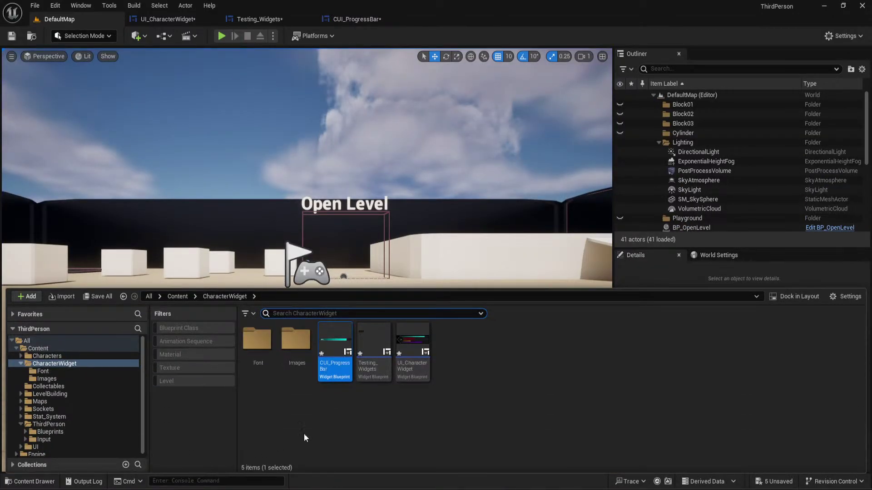
pyautogui.doubleClick(296, 341)
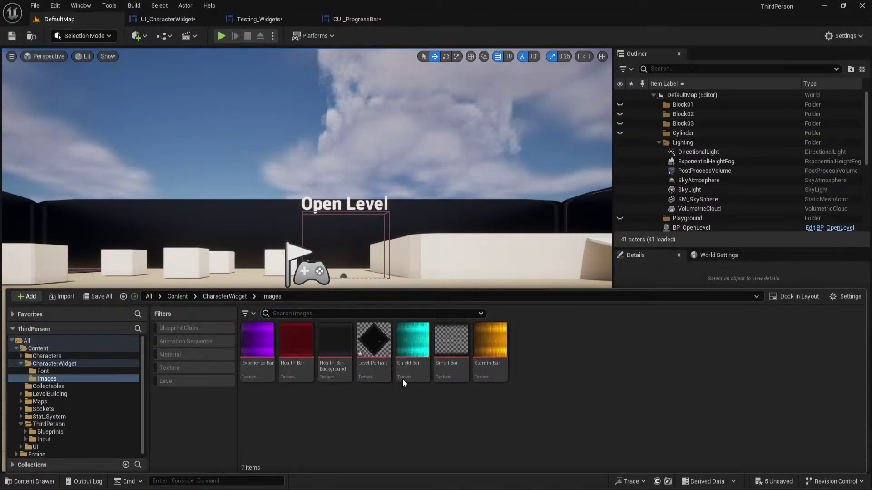
pyautogui.doubleClick(373, 345)
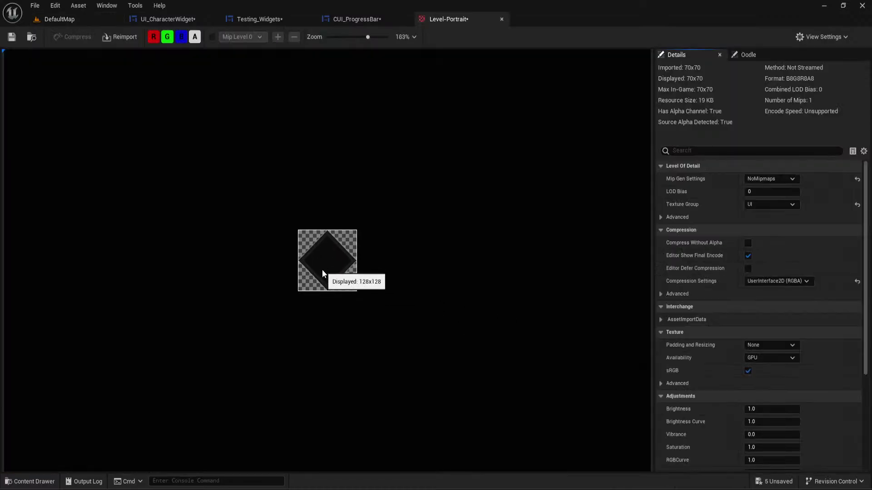
pyautogui.scroll(5, 323, 272)
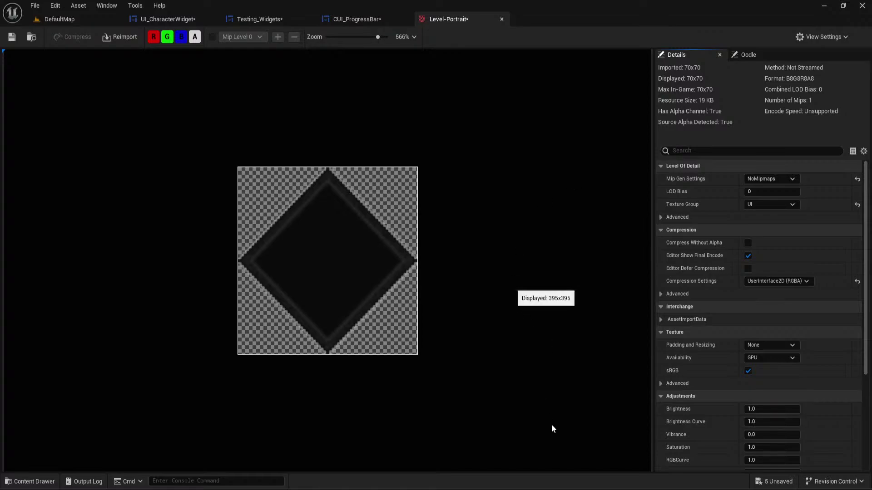
# Bring up the source file Level-Portrait.png in the image viewer and examine its border and transparent corners up close
pyautogui.moveTo(636, 489)
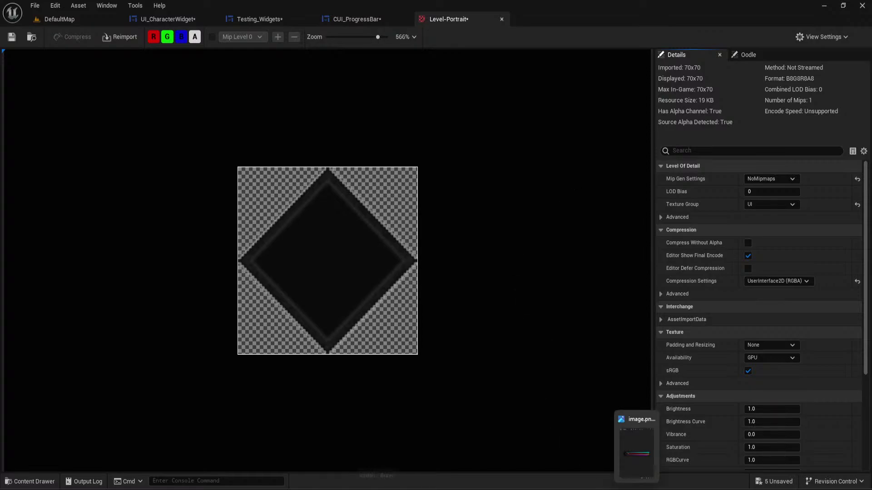
pyautogui.moveTo(357, 489)
pyautogui.moveTo(398, 450)
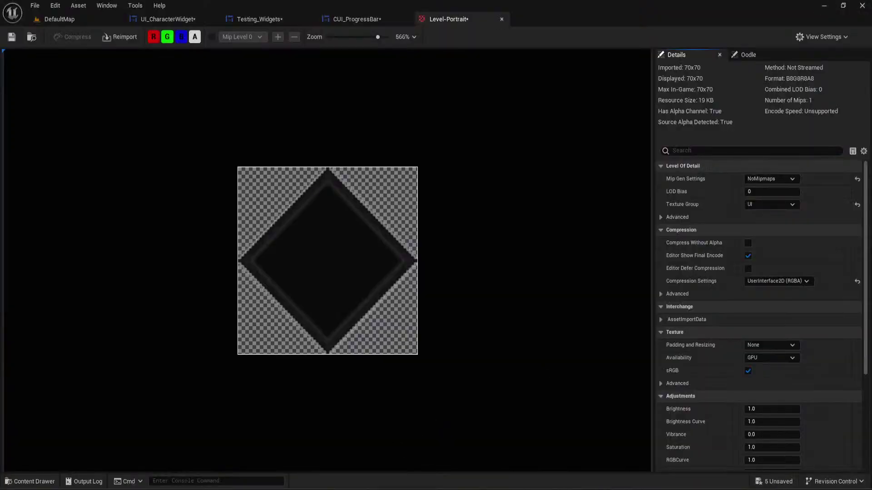
pyautogui.click(636, 489)
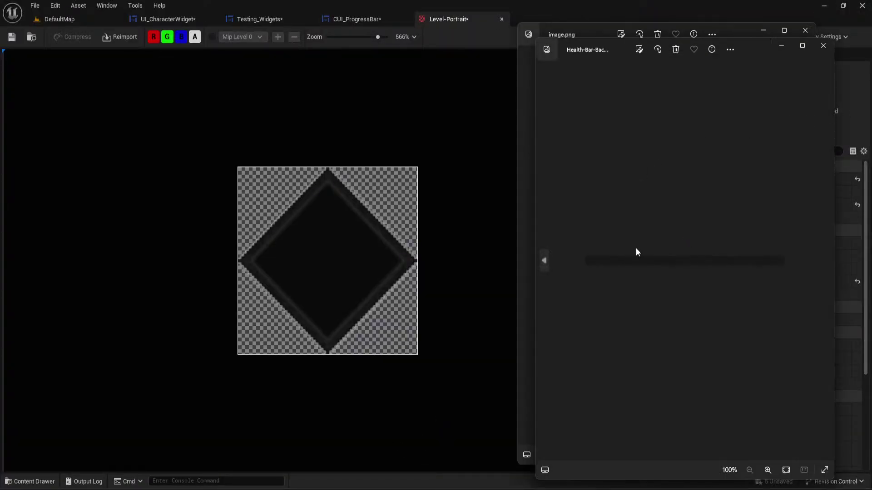
pyautogui.click(813, 32)
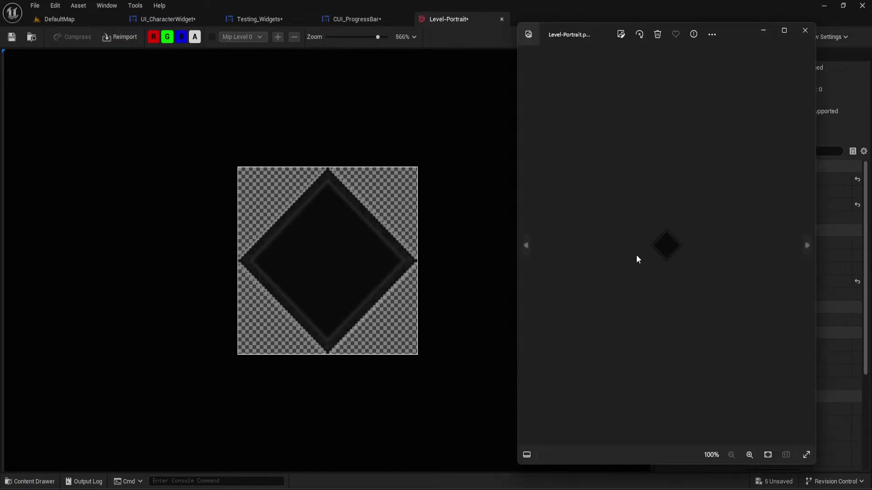
pyautogui.scroll(6, 636, 258)
pyautogui.scroll(1, 636, 256)
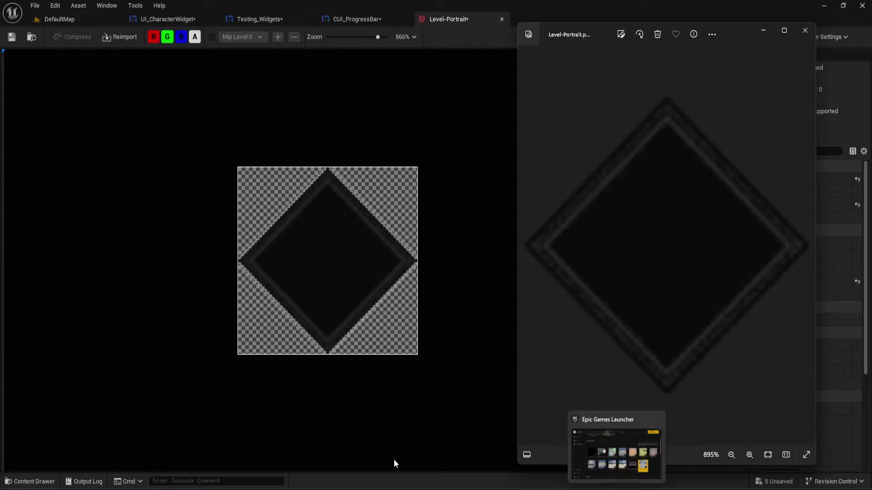
# Open Level-Portrait.png in Paint, close the image viewer, and close Paint without saving the changes
pyautogui.press('super')
pyautogui.write('pa')
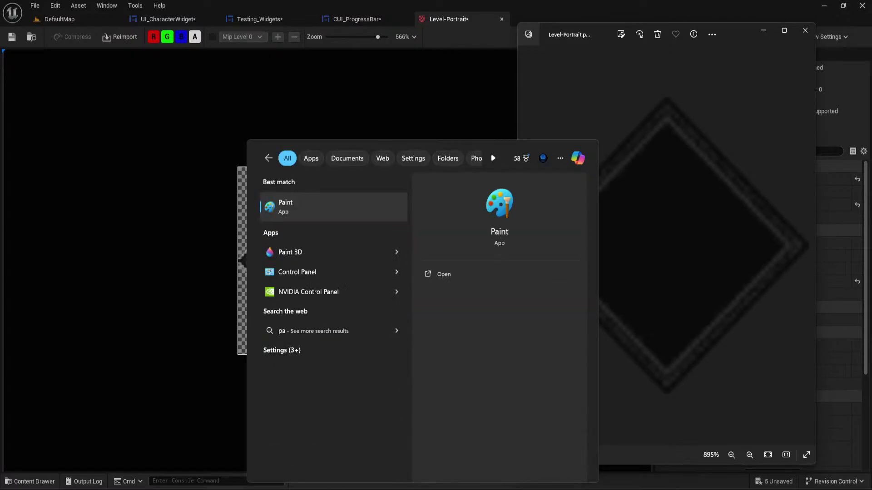
pyautogui.press('Escape')
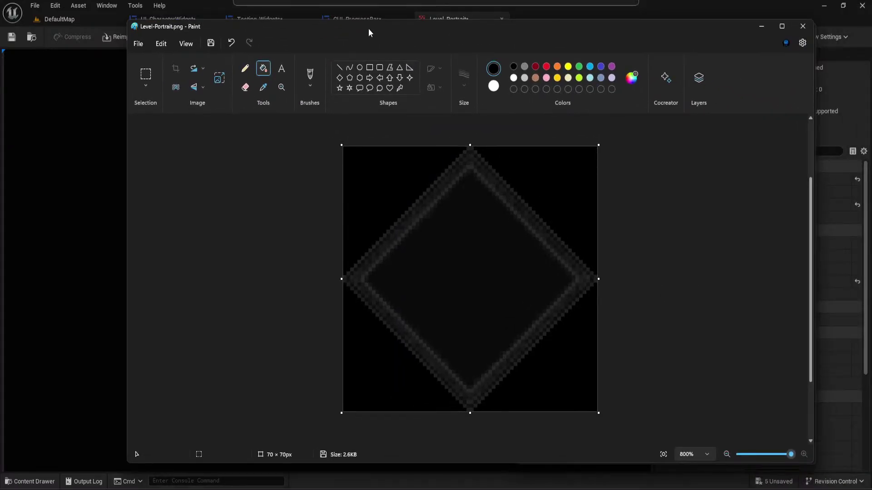
pyautogui.moveTo(369, 29); pyautogui.dragTo(309, 23)
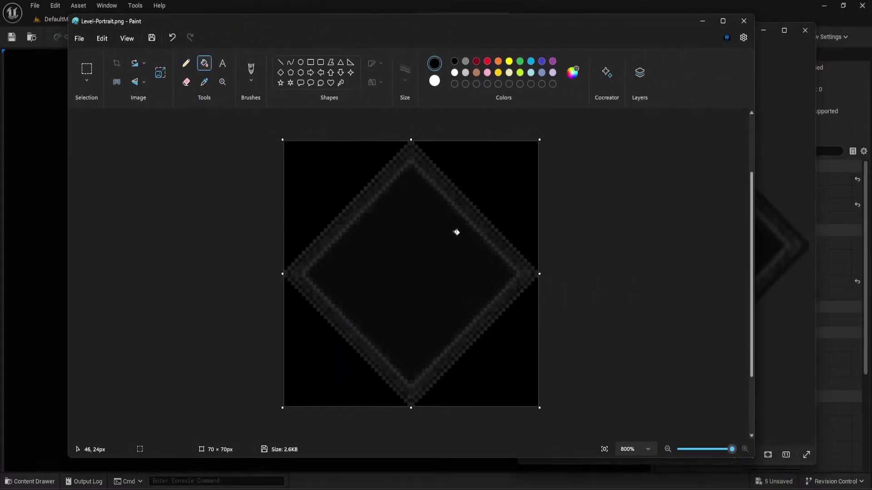
pyautogui.click(778, 247)
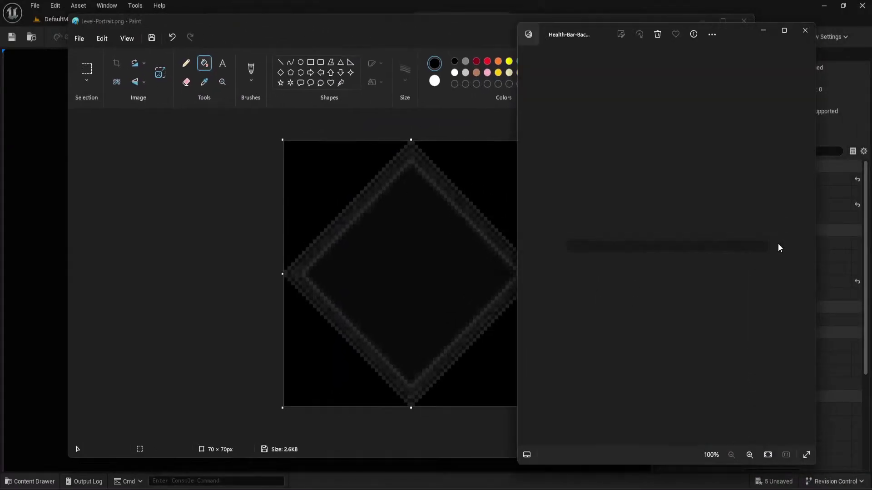
pyautogui.click(805, 30)
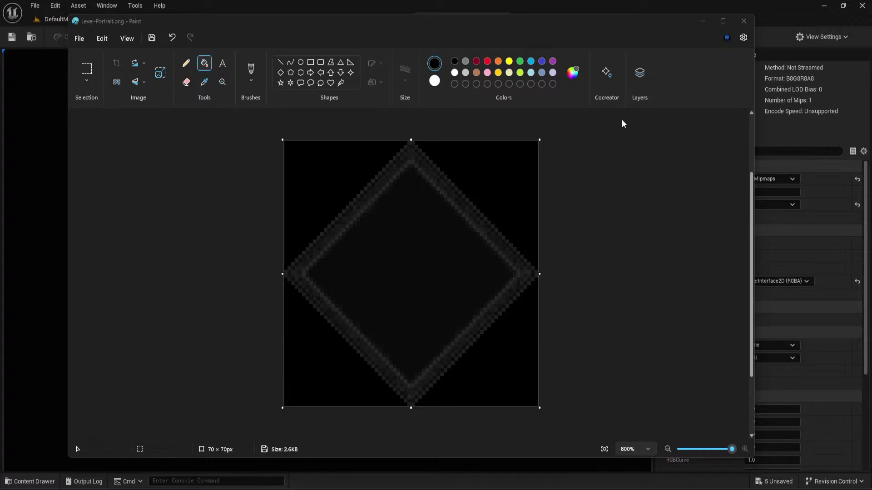
pyautogui.click(743, 21)
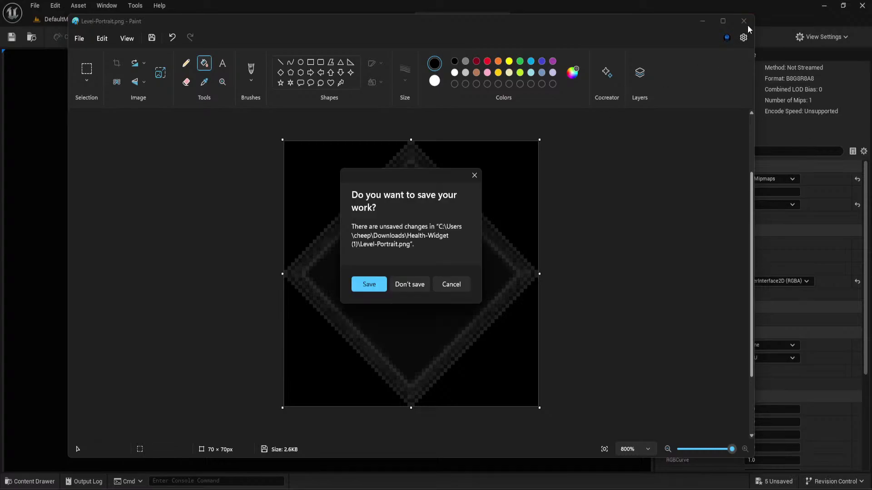
pyautogui.click(412, 285)
# Switch to the Epic Games Launcher, open the CommonUi project, and decline reopening its previous asset editors
pyautogui.click(586, 488)
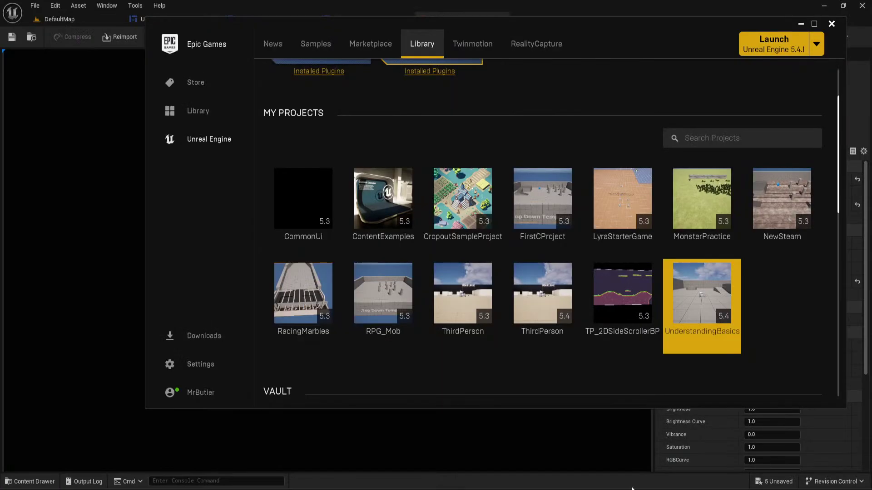
pyautogui.doubleClick(302, 200)
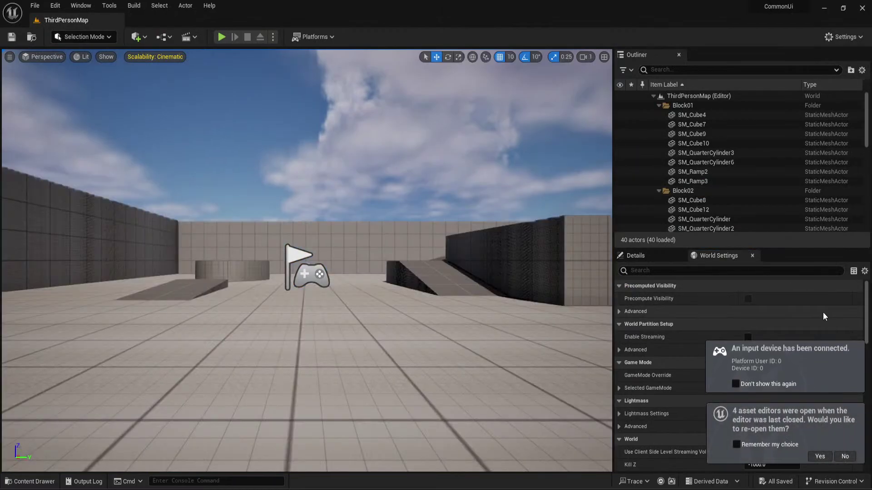
pyautogui.click(845, 457)
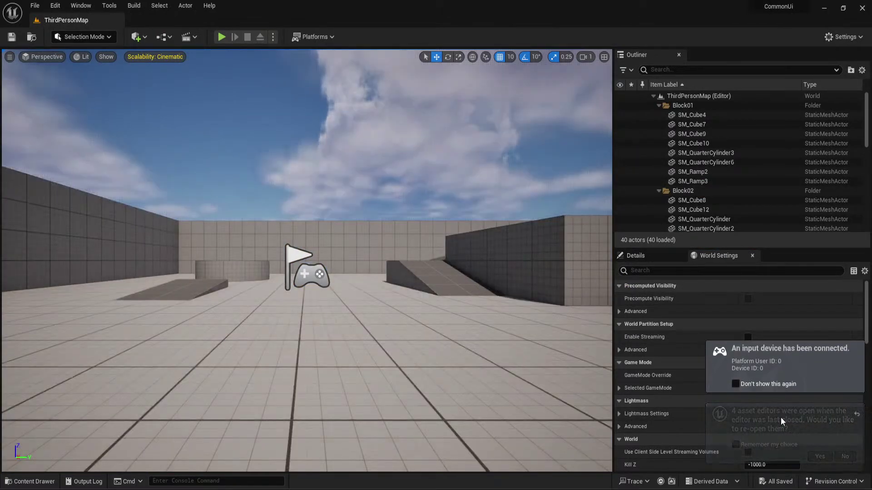
# Briefly play and stop ThirdPersonMap, and open the MainMenu level from the Maps folder
pyautogui.click(226, 37)
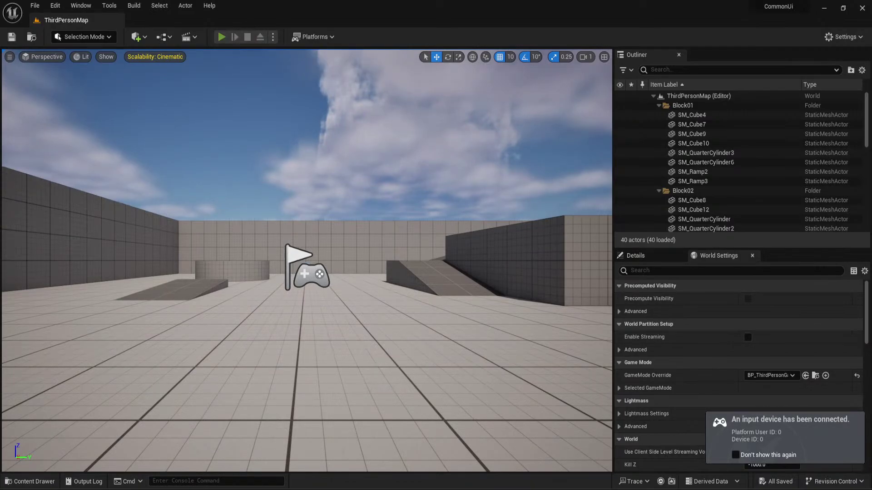
pyautogui.press('Escape')
pyautogui.click(18, 479)
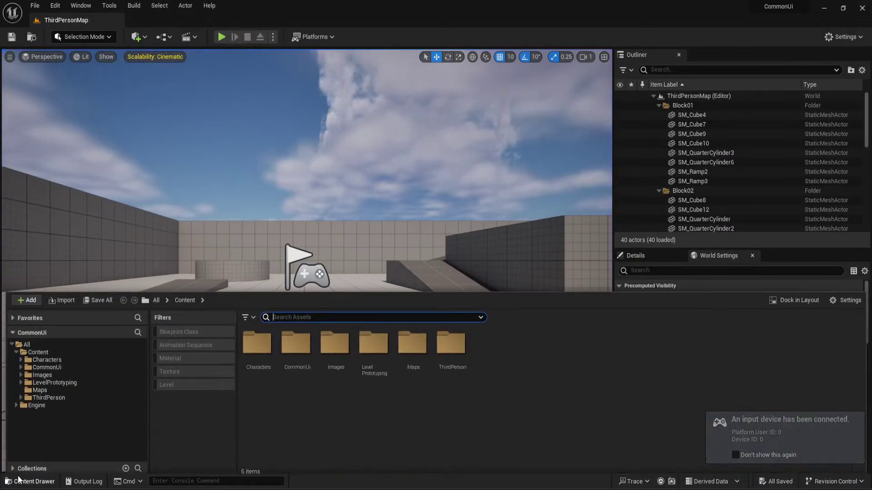
pyautogui.click(40, 386)
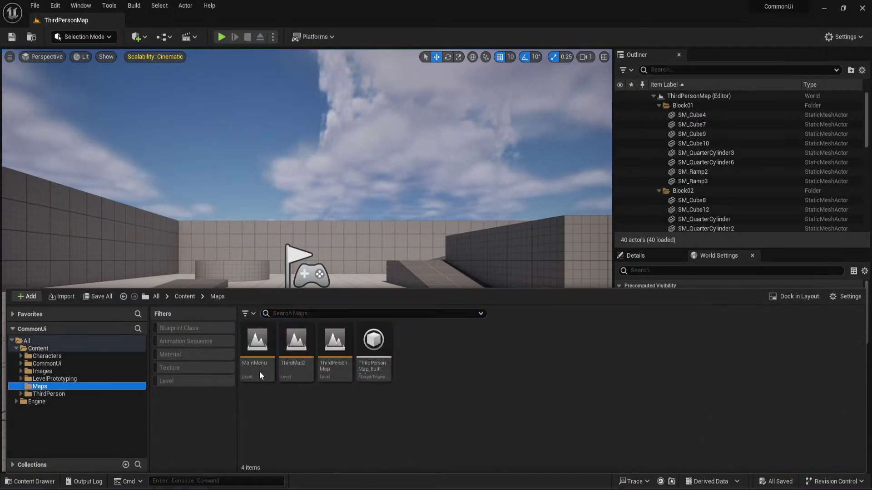
pyautogui.doubleClick(257, 359)
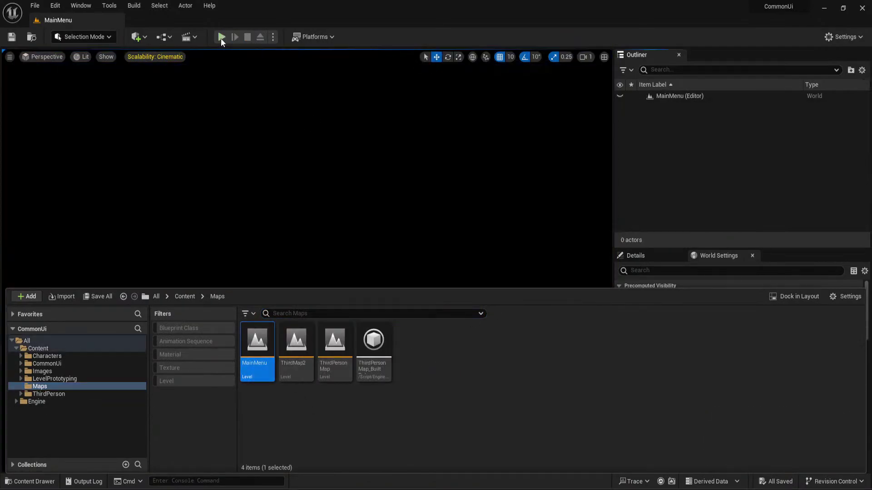
# Play MainMenu, test moving the selection back and forth between Play, Settings and Quit, and stop playing
pyautogui.click(221, 37)
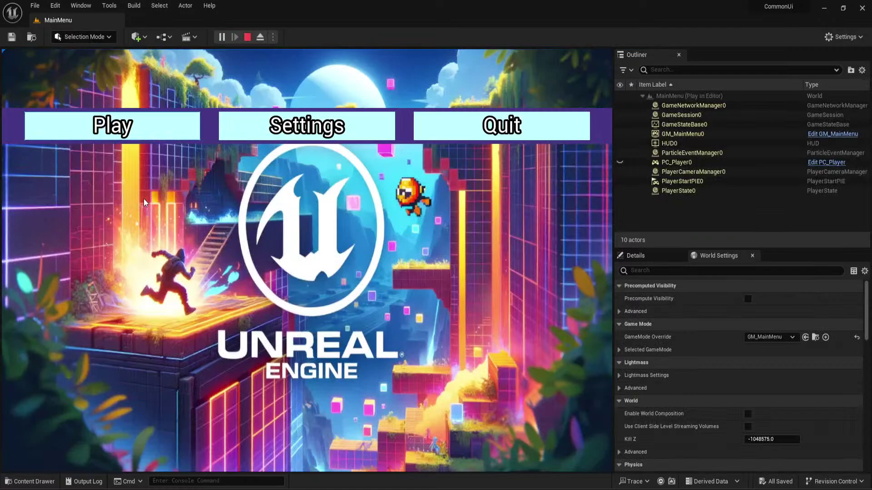
pyautogui.press('Left')
pyautogui.press('Left')
pyautogui.press('Right')
pyautogui.press('Left')
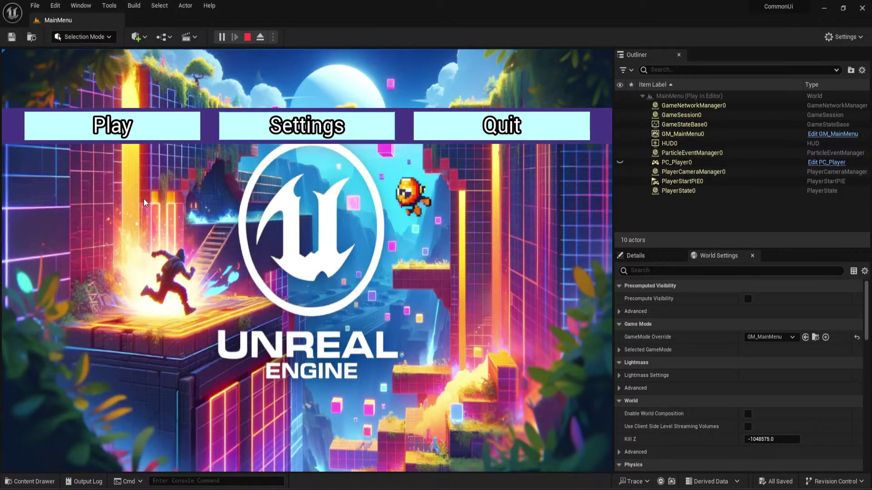
pyautogui.press('Left')
pyautogui.press('Right')
pyautogui.press('Right')
pyautogui.press('Right')
pyautogui.press('Right')
pyautogui.press('Right')
pyautogui.press('Left')
pyautogui.press('Left')
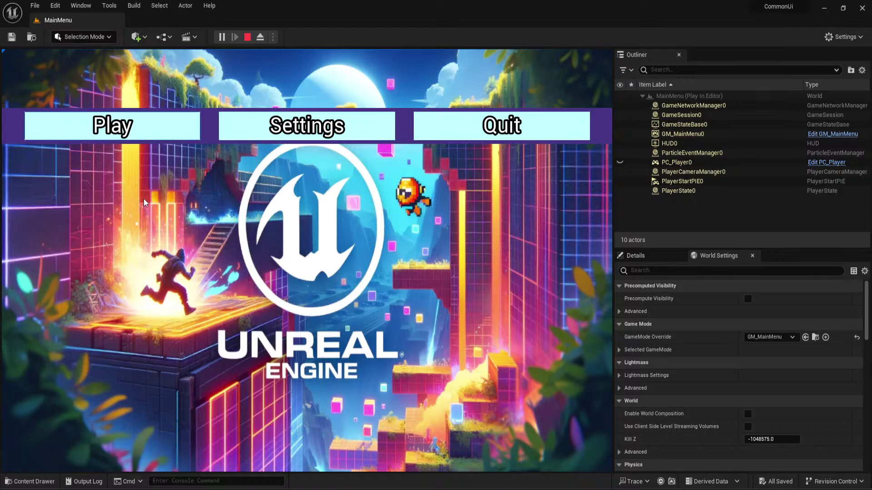
pyautogui.press('Right')
pyautogui.press('Left')
pyautogui.press('Right')
pyautogui.press('Left')
pyautogui.press('Right')
pyautogui.press('Escape')
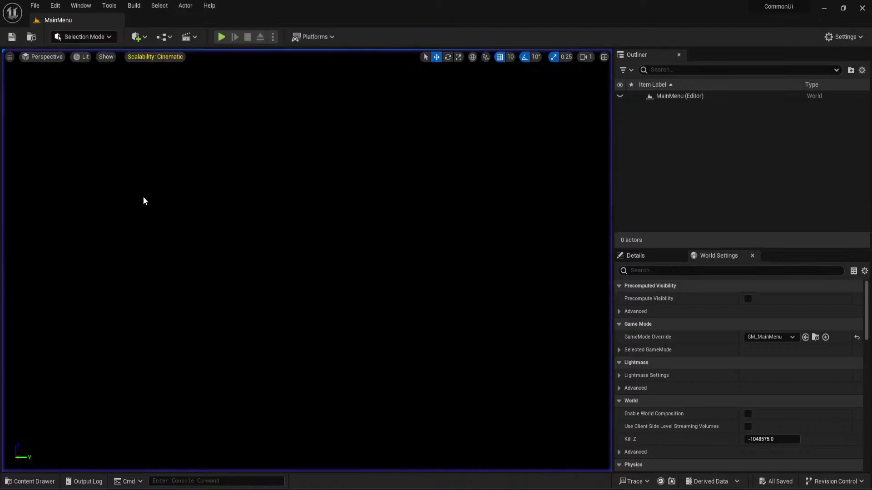
# Open InputActionDataTable from the CommonUi Input folder and examine the row's gamepad key and brush settings
pyautogui.click(30, 481)
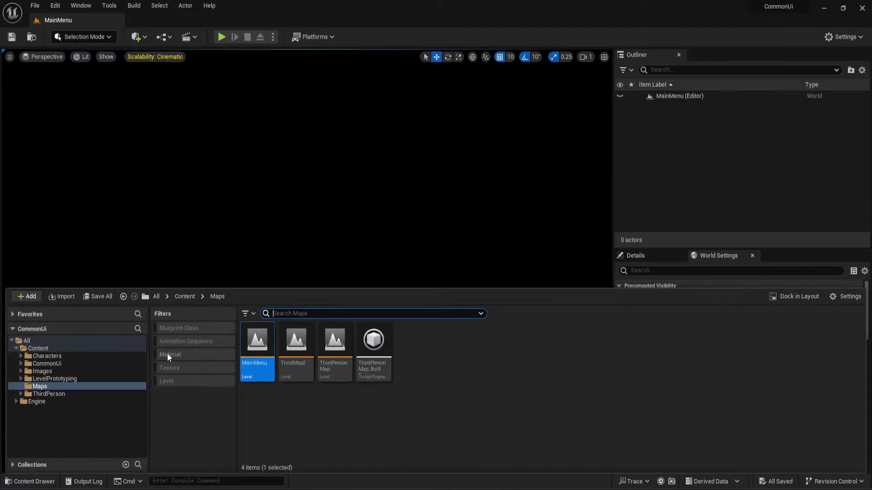
pyautogui.doubleClick(50, 363)
pyautogui.doubleClick(257, 342)
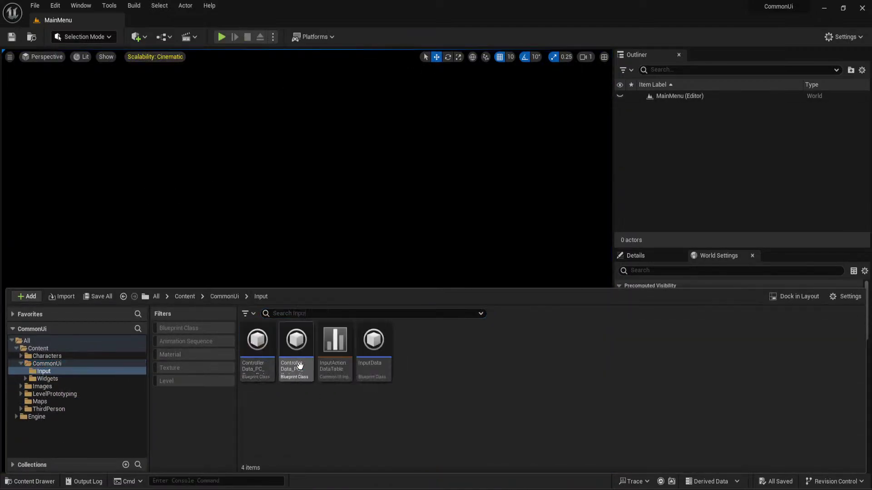
pyautogui.doubleClick(335, 345)
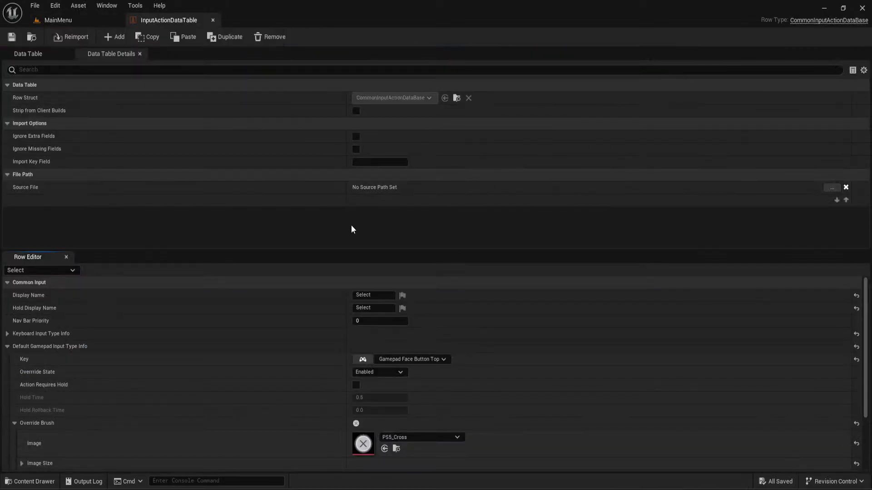
pyautogui.scroll(-2, 334, 364)
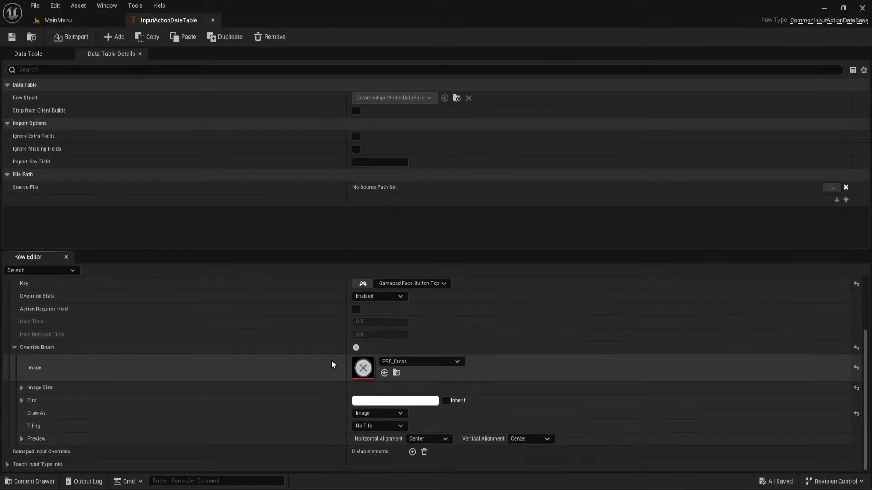
pyautogui.scroll(2, 333, 365)
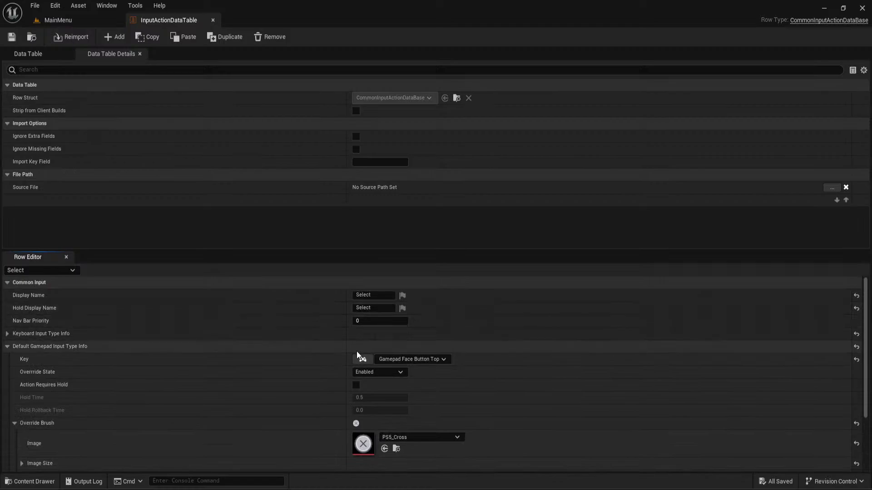
# Set the row's default gamepad key to Gamepad Face Button Bottom, and expand its Keyboard Input Type Info
pyautogui.click(368, 360)
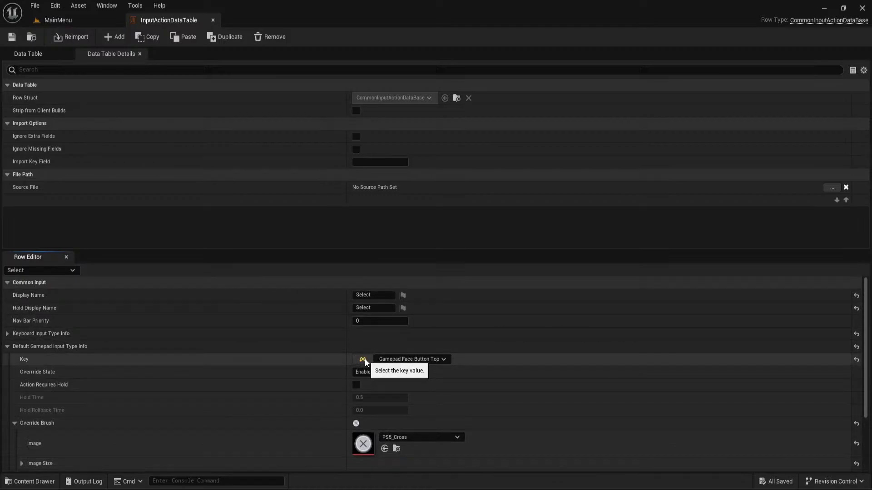
pyautogui.scroll(-4, 442, 376)
pyautogui.scroll(3, 227, 343)
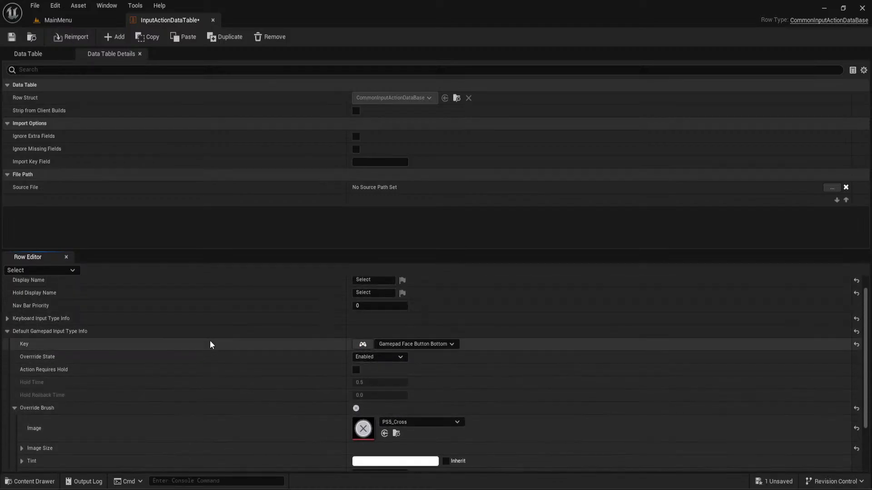
pyautogui.click(8, 318)
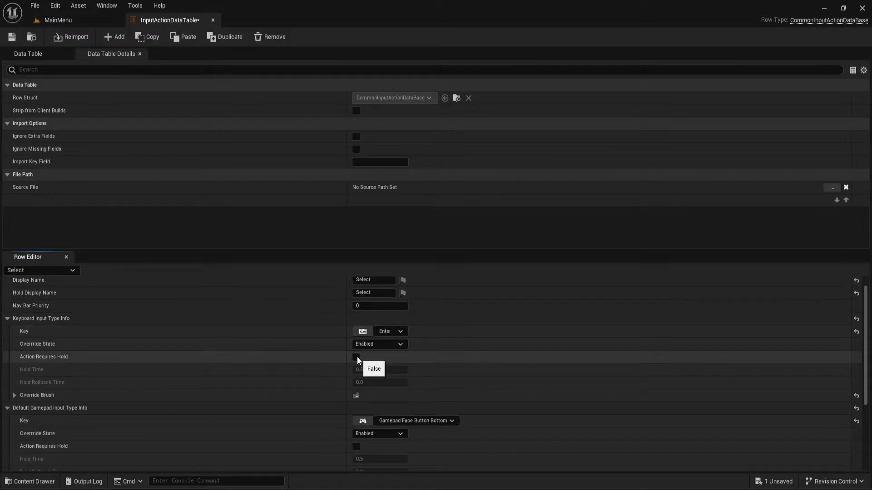
# Save InputActionDataTable, and run a short play test of the MainMenu level
pyautogui.scroll(1, 348, 337)
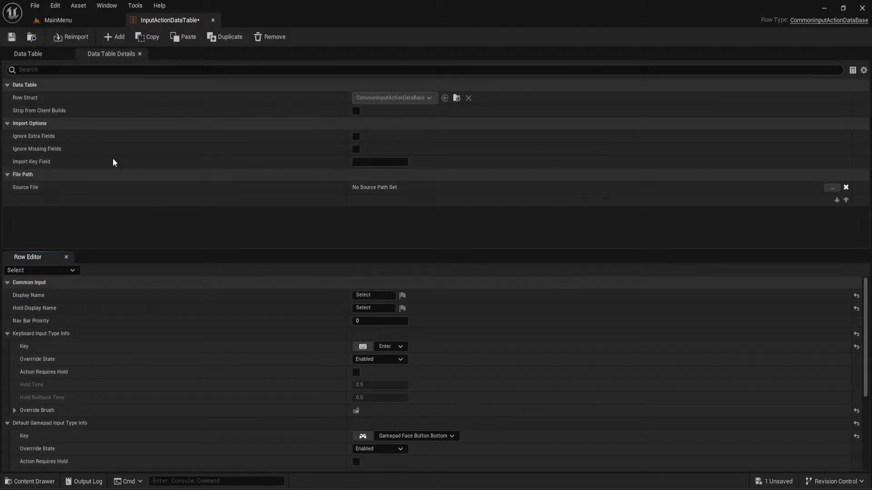
pyautogui.click(17, 38)
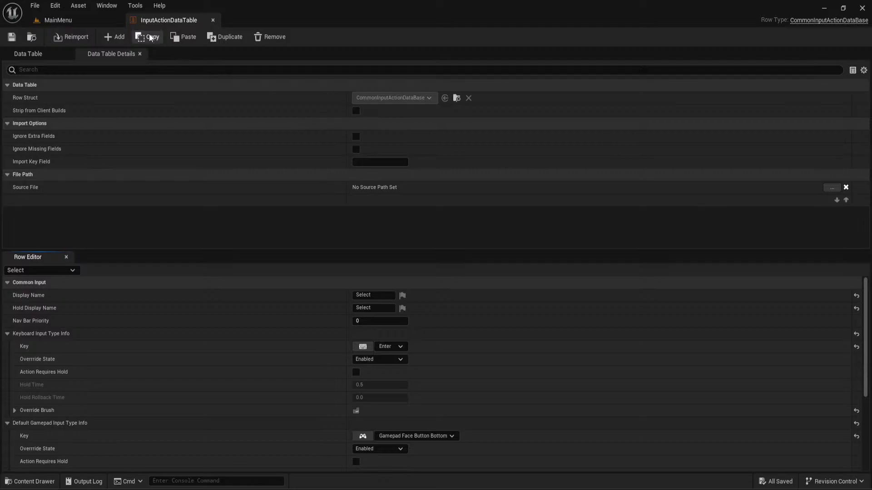
pyautogui.click(58, 19)
pyautogui.click(221, 37)
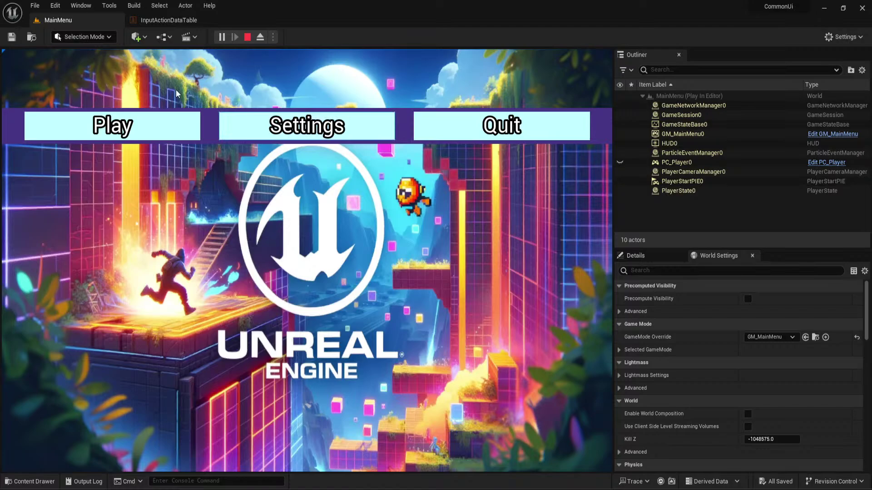
pyautogui.click(247, 37)
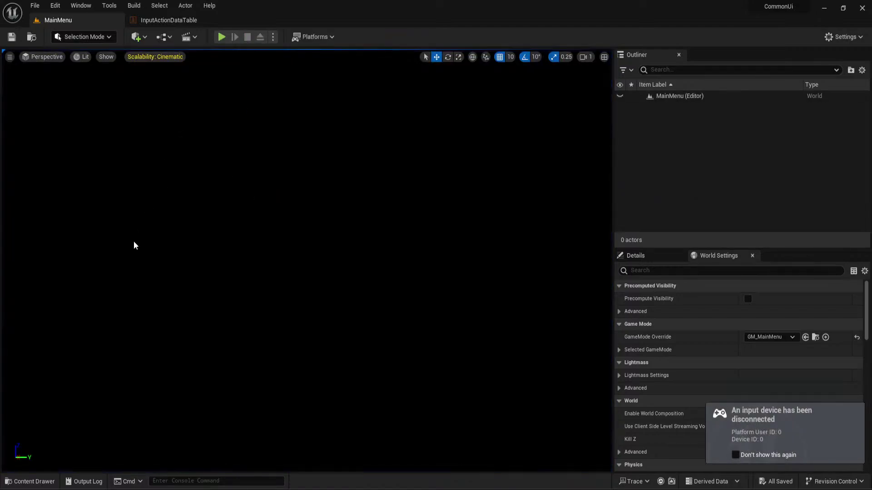
# Open WBP_MainMenu from the CommonUi Widgets folder, select its Play button, and examine the event graph and overridable functions
pyautogui.click(30, 481)
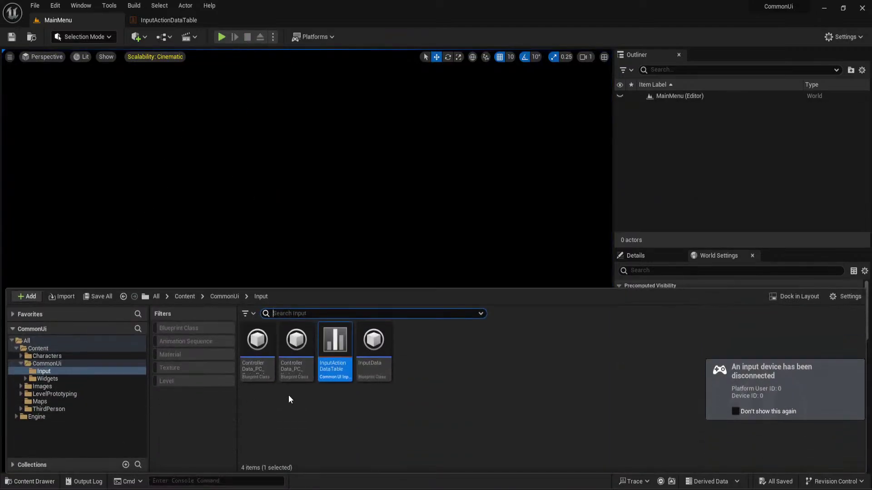
pyautogui.click(319, 399)
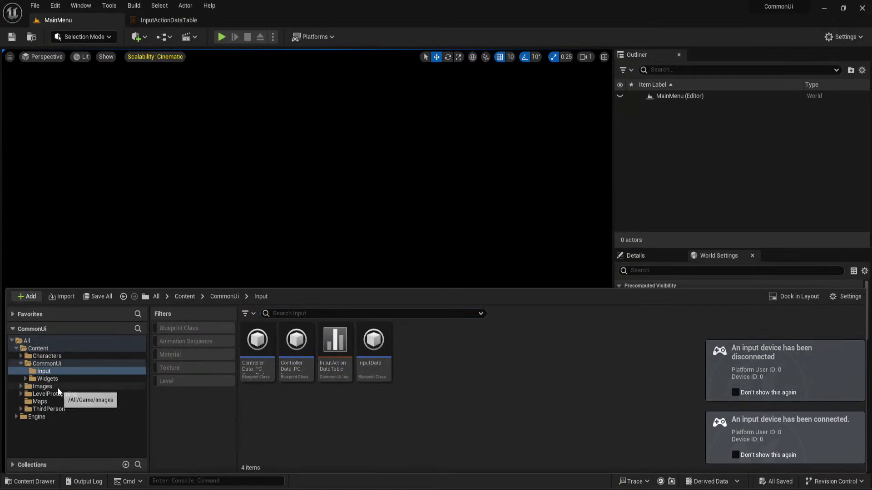
pyautogui.click(45, 363)
pyautogui.click(296, 340)
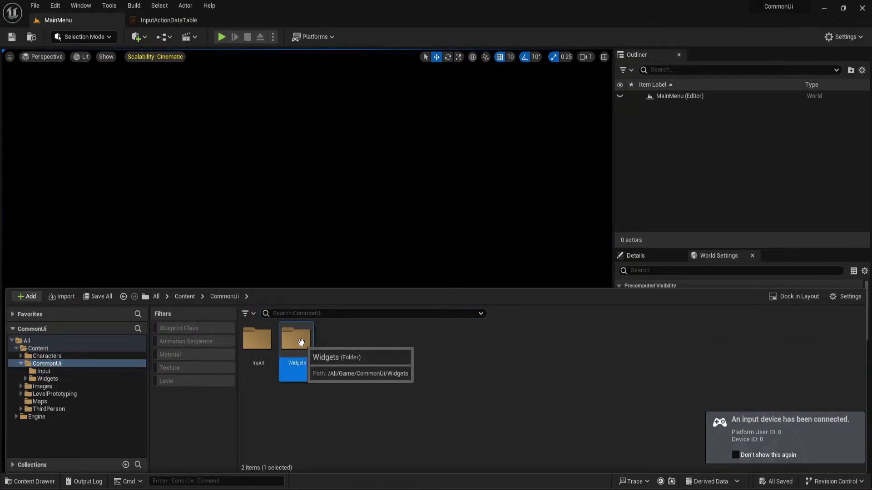
pyautogui.doubleClick(296, 339)
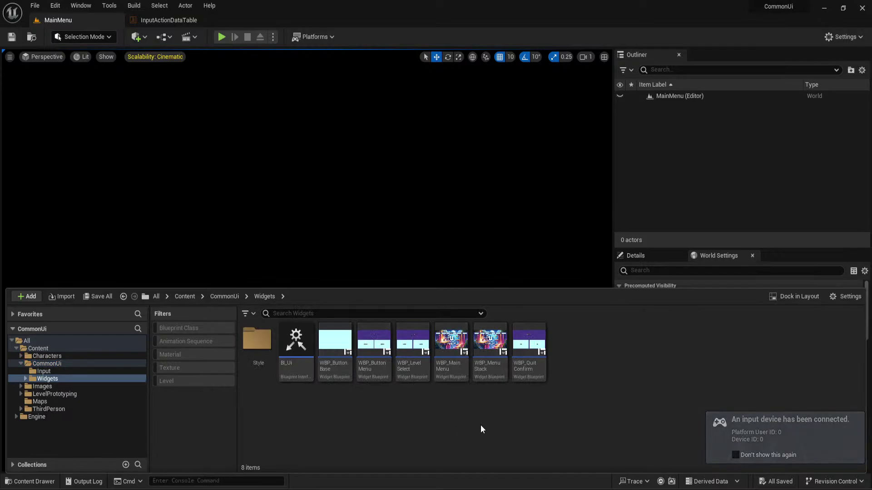
pyautogui.doubleClick(461, 360)
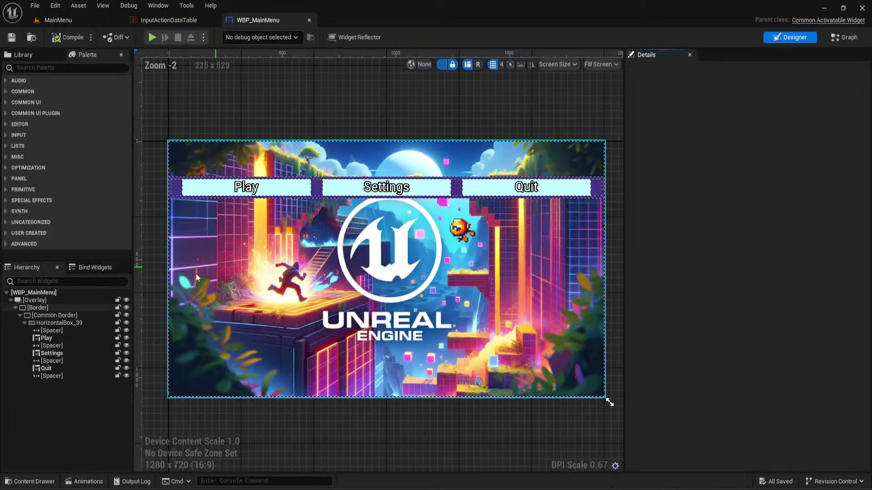
pyautogui.click(44, 338)
pyautogui.click(842, 38)
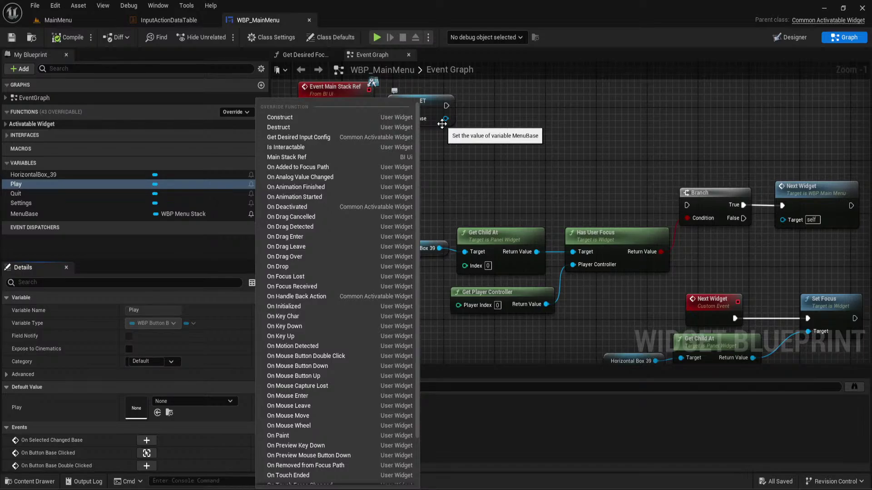
# Open Style_ButtonBase from the Widgets Style folder and examine its Normal Hovered, Normal Pressed and Selected Base brushes
pyautogui.click(30, 481)
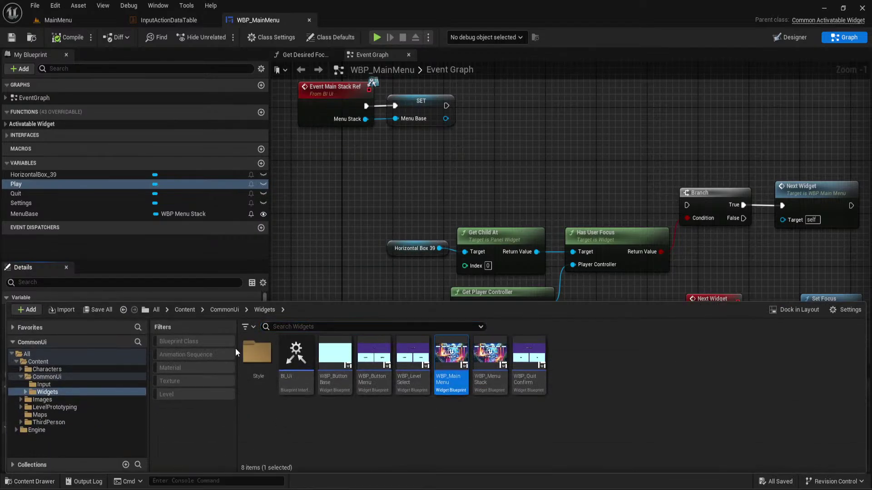
pyautogui.doubleClick(257, 353)
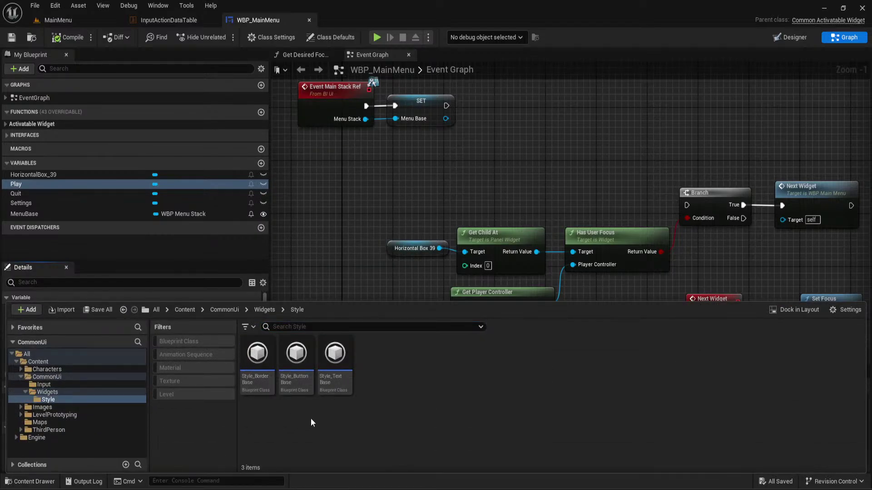
pyautogui.doubleClick(296, 353)
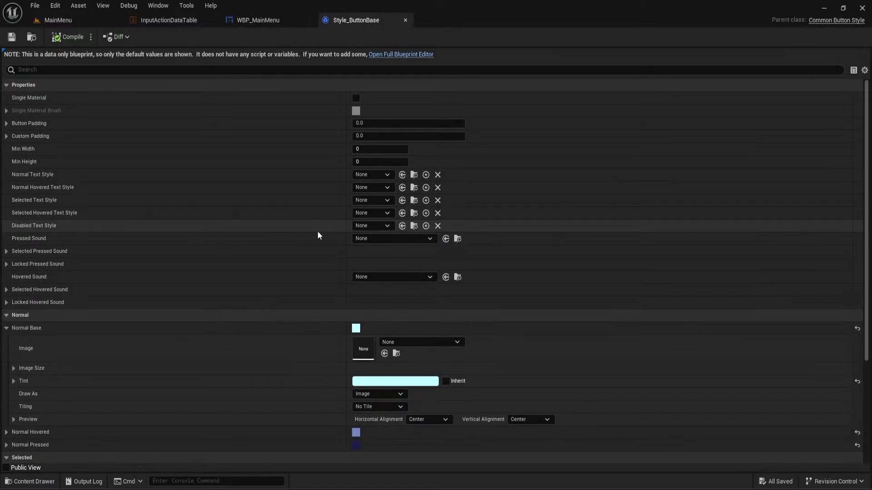
pyautogui.scroll(-5, 301, 266)
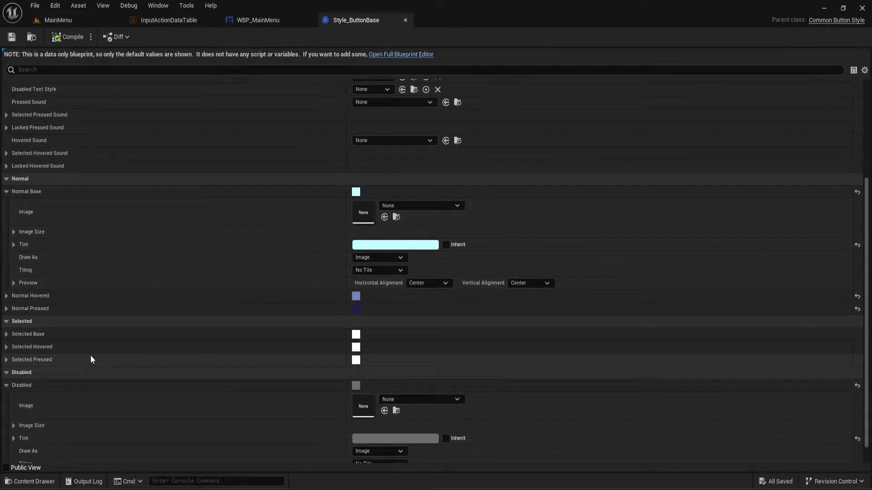
pyautogui.click(6, 308)
pyautogui.click(6, 296)
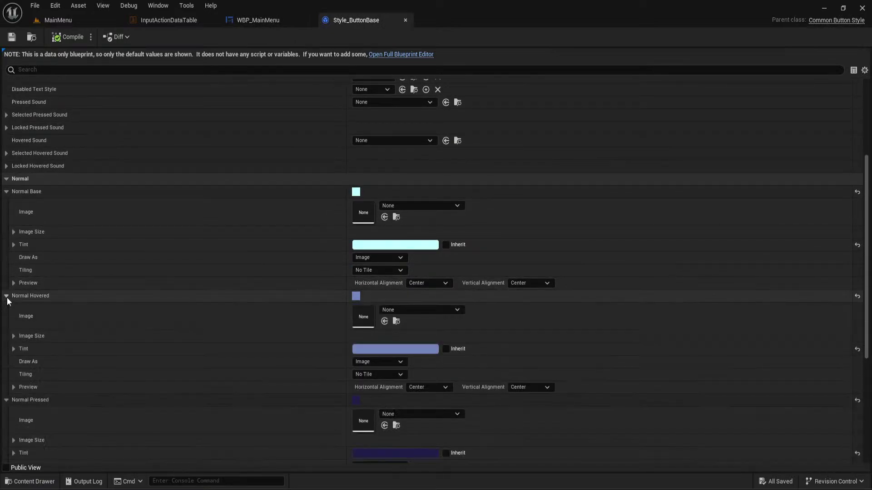
pyautogui.click(6, 296)
pyautogui.click(6, 309)
pyautogui.click(7, 334)
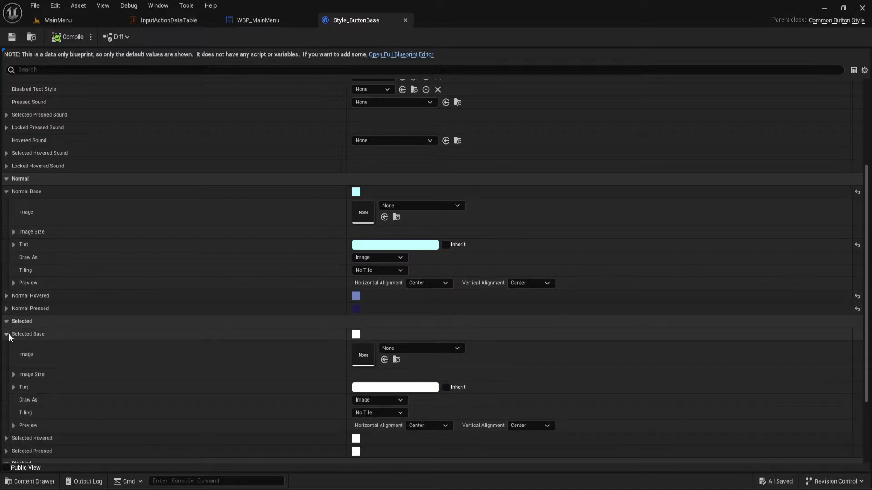
pyautogui.click(6, 334)
# Copy the linear hex value 87FCFFFF from the Normal Base tint and apply it as the Selected Base tint's sRGB hex
pyautogui.click(375, 245)
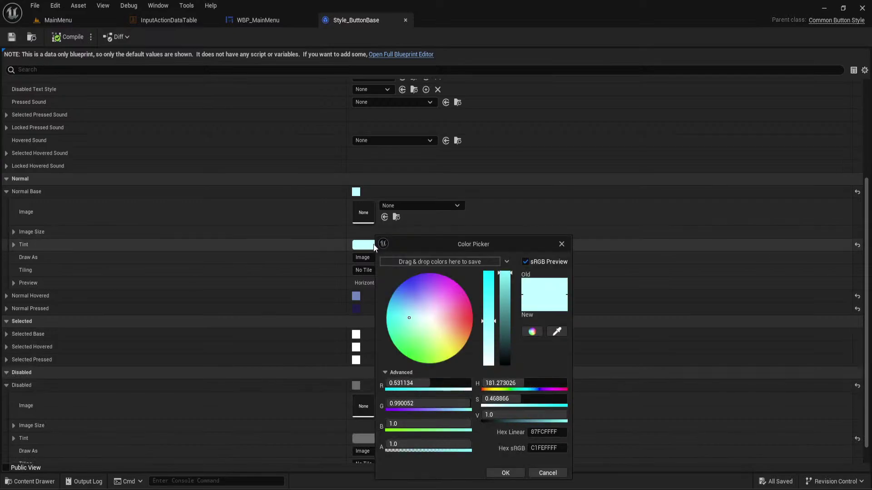
pyautogui.click(541, 432)
pyautogui.hotkey('ctrl', 'c')
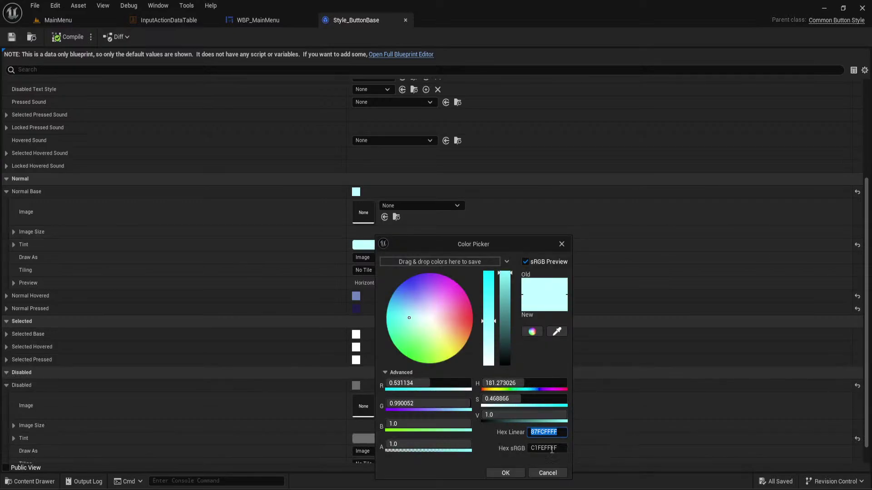
pyautogui.click(548, 473)
pyautogui.click(6, 334)
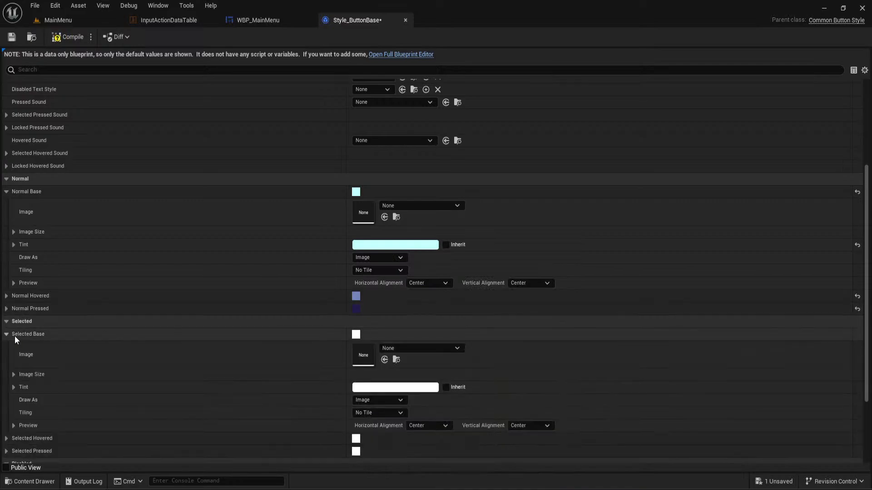
pyautogui.click(403, 388)
pyautogui.click(550, 452)
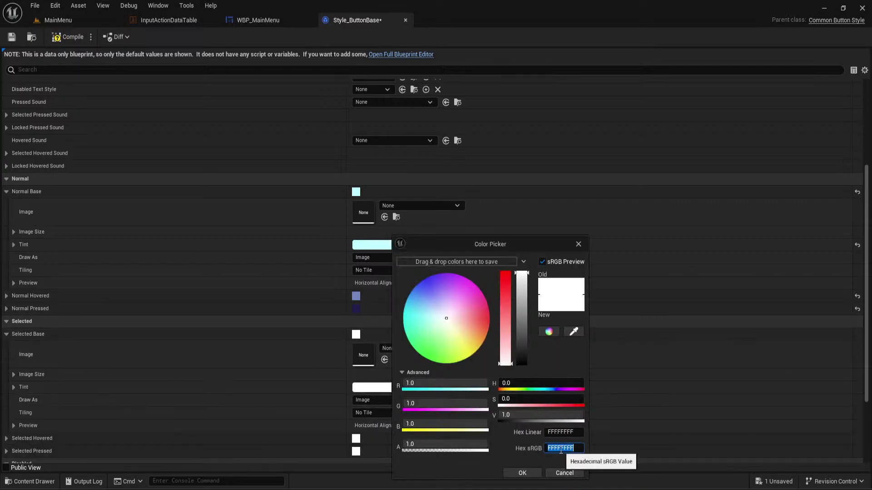
pyautogui.hotkey('ctrl', 'v')
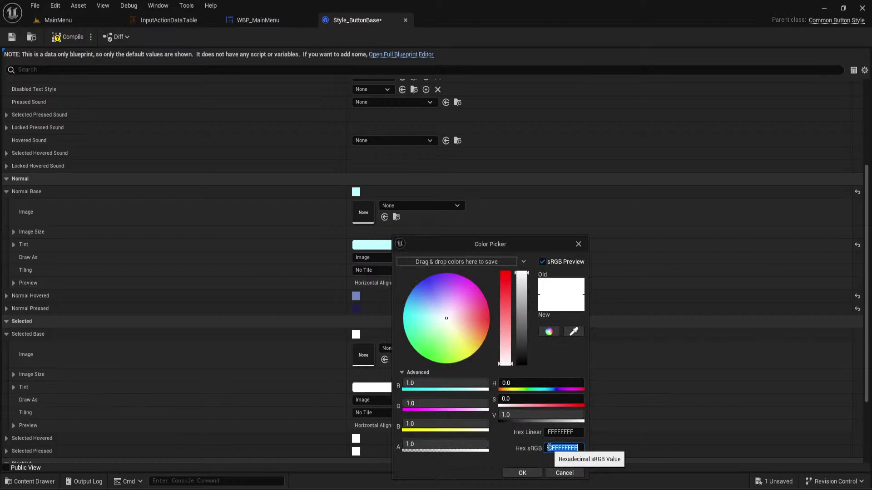
pyautogui.click(522, 472)
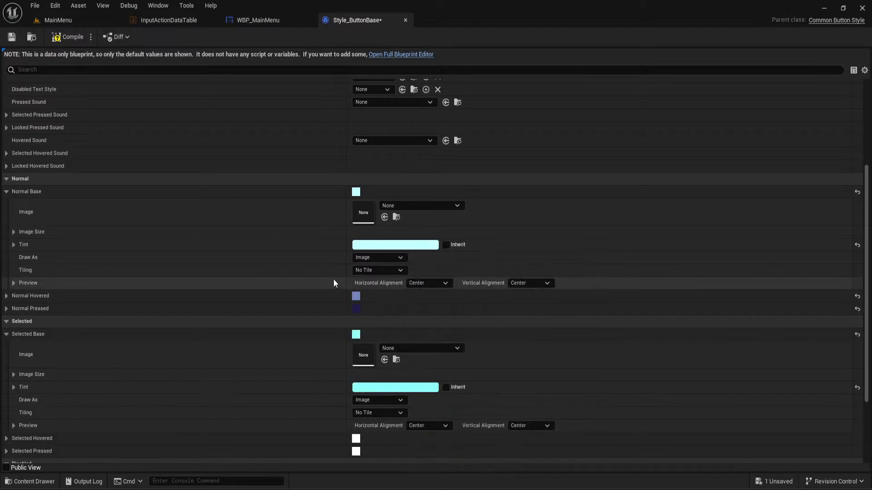
# Copy the Normal Hovered tint and paste it onto the Selected Hovered tint
pyautogui.click(7, 295)
pyautogui.click(381, 348)
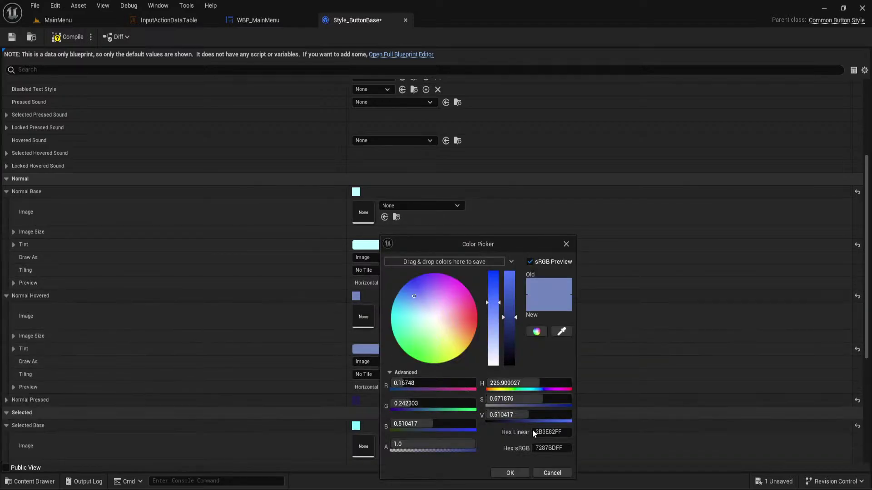
pyautogui.click(545, 472)
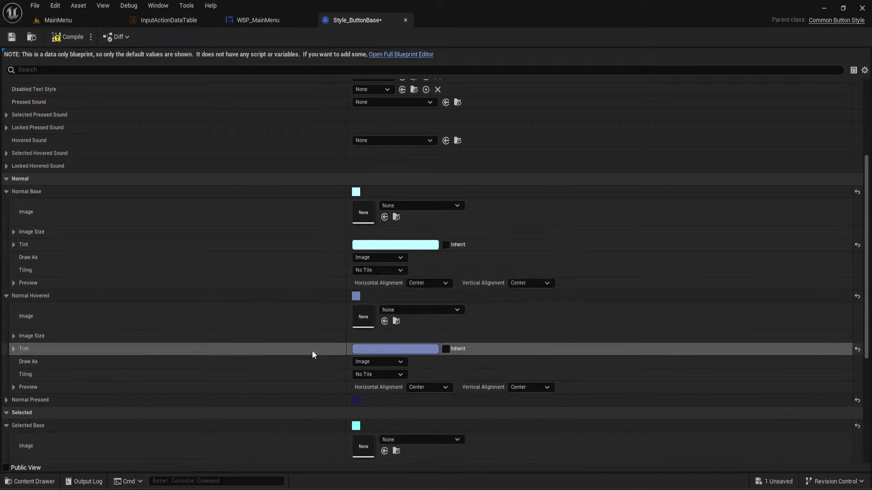
pyautogui.scroll(-5, 150, 370)
pyautogui.scroll(-2, 292, 392)
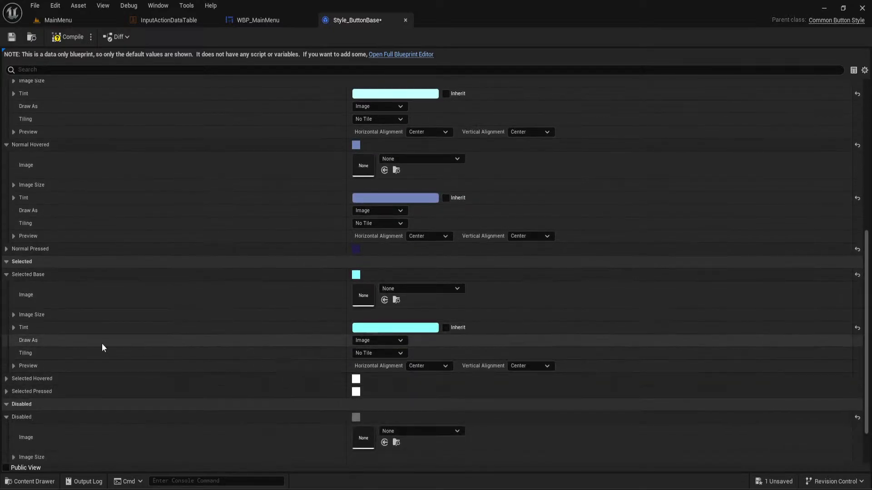
pyautogui.click(25, 378)
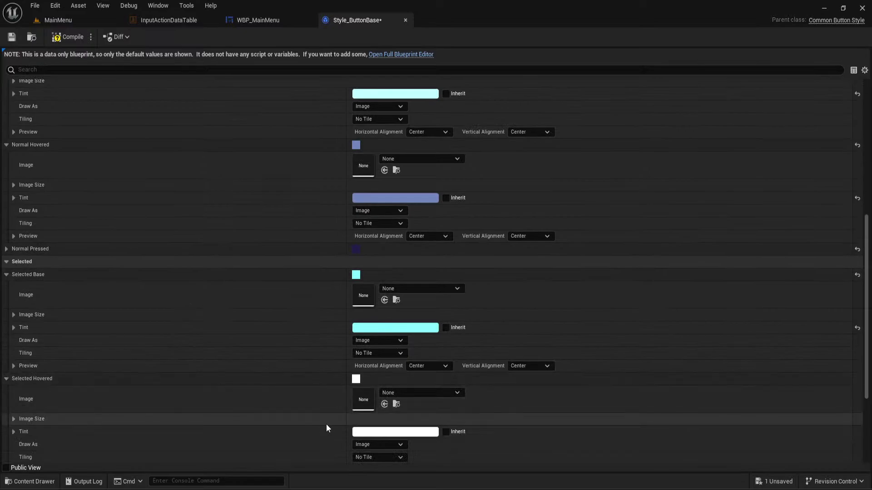
pyautogui.keyDown('shift'); pyautogui.rightClick(285, 197); pyautogui.keyUp('shift')
pyautogui.keyDown('shift'); pyautogui.click(298, 432); pyautogui.keyUp('shift')
# Copy the Normal Pressed tint and paste it onto the Selected Pressed tint
pyautogui.scroll(-3, 277, 386)
pyautogui.scroll(4, 263, 349)
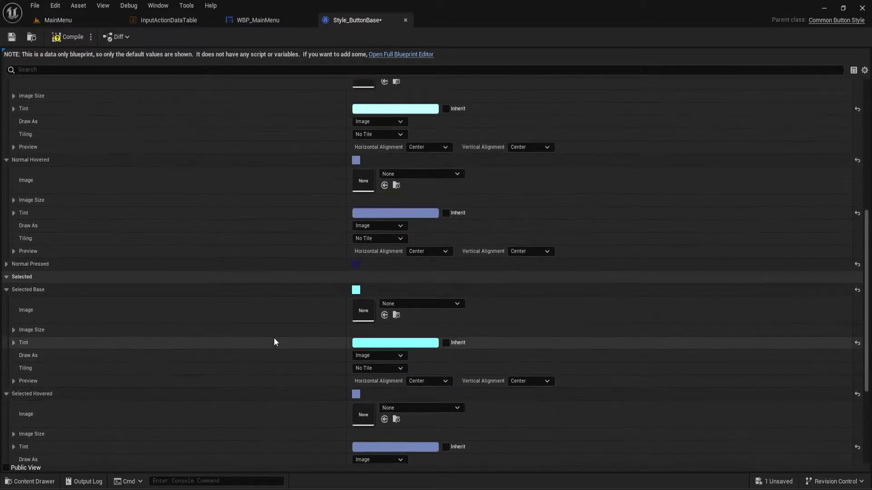
pyautogui.click(13, 265)
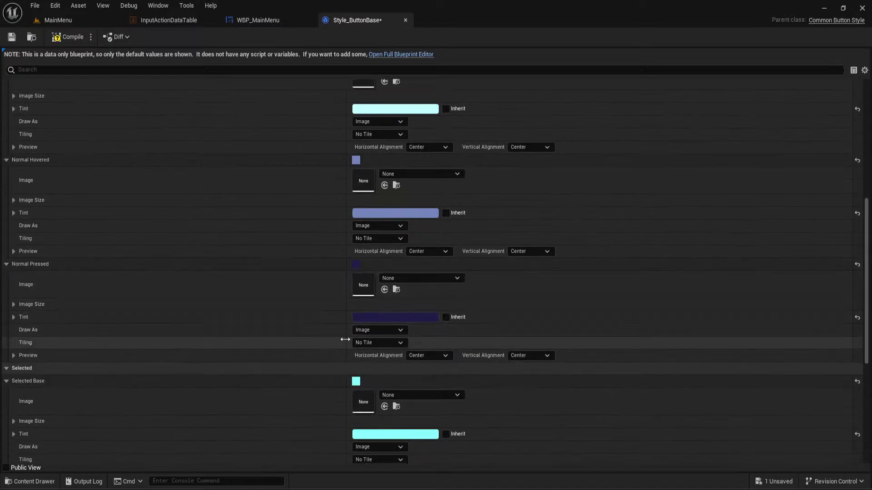
pyautogui.keyDown('shift'); pyautogui.rightClick(307, 319); pyautogui.keyUp('shift')
pyautogui.scroll(-5, 290, 321)
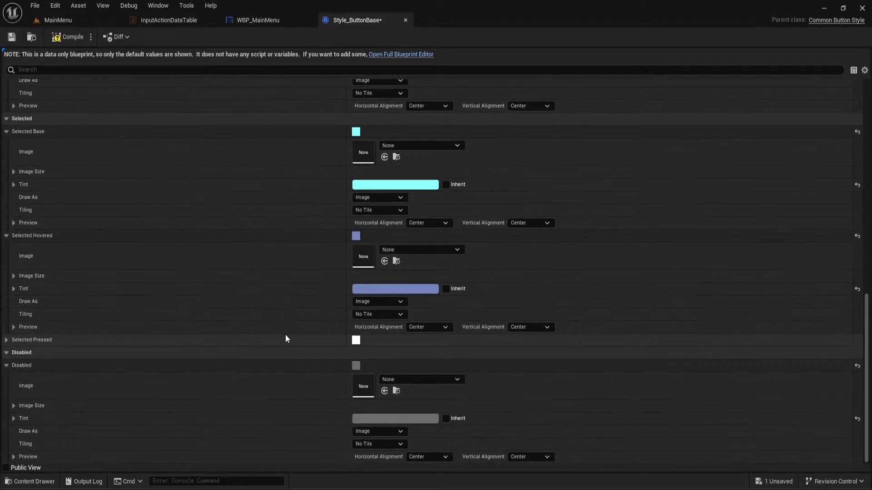
pyautogui.click(7, 340)
pyautogui.keyDown('shift'); pyautogui.click(293, 398); pyautogui.keyUp('shift')
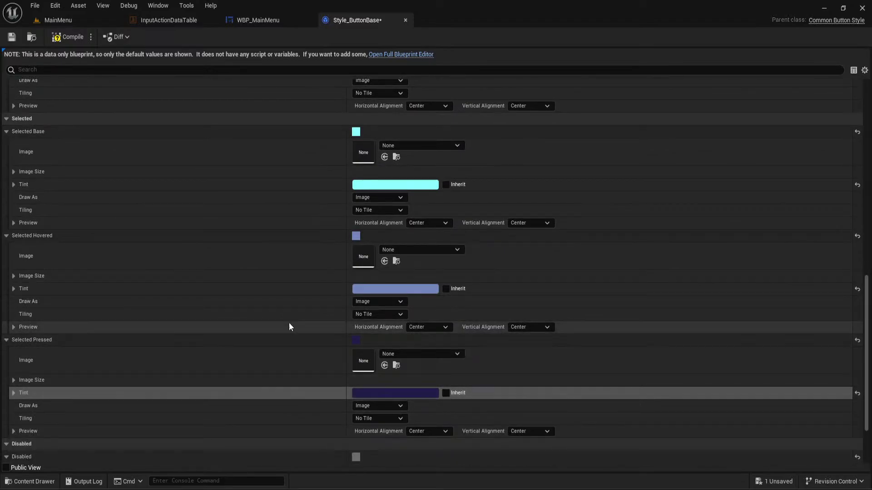
# Play the MainMenu level to test the button styles, and stop playing
pyautogui.scroll(4, 272, 313)
pyautogui.click(58, 20)
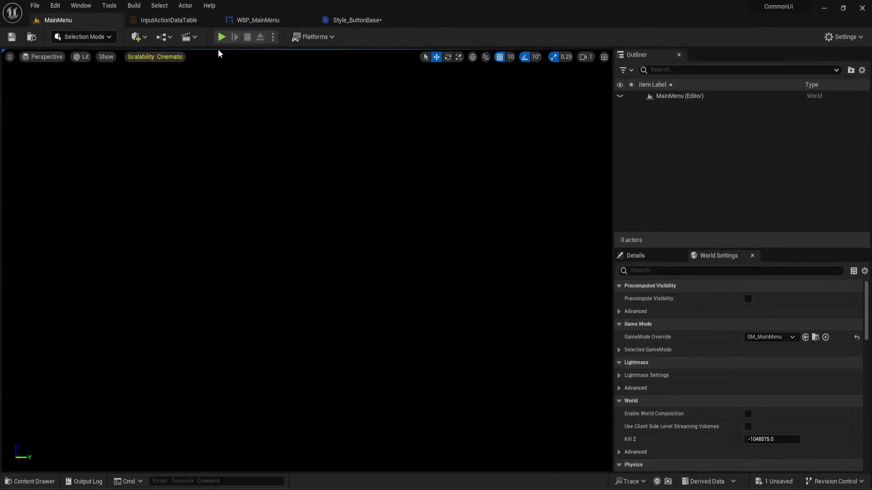
pyautogui.click(222, 36)
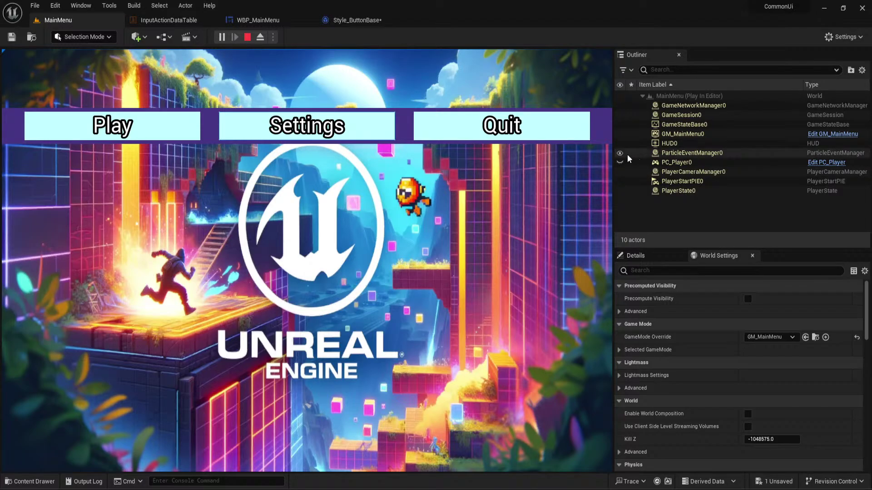
pyautogui.click(247, 38)
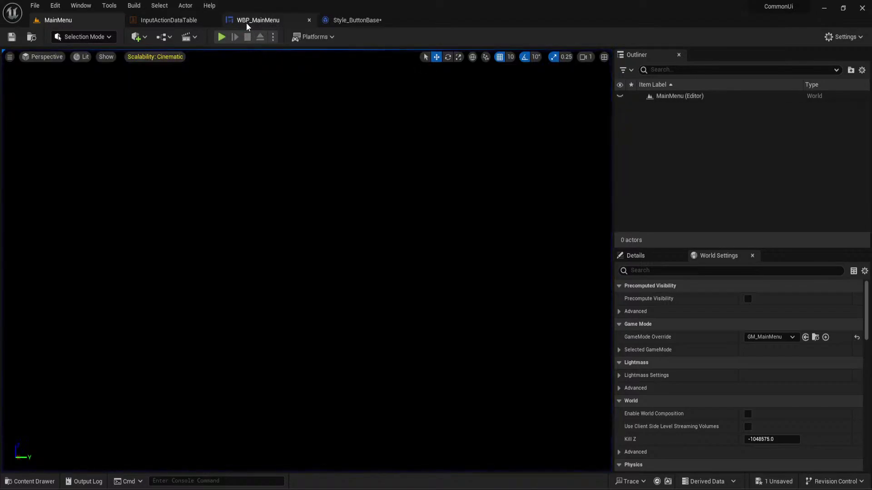
# Examine the lower part of the WBP_MainMenu event graph and the list of overridable functions
pyautogui.click(258, 20)
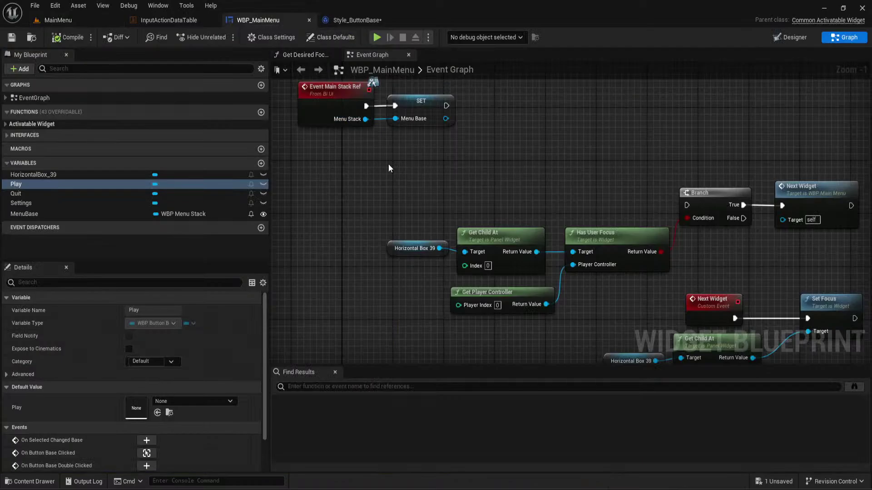
pyautogui.moveTo(388, 165); pyautogui.dragTo(391, 115, button='right')
pyautogui.scroll(-3, 436, 208)
pyautogui.scroll(2, 438, 219)
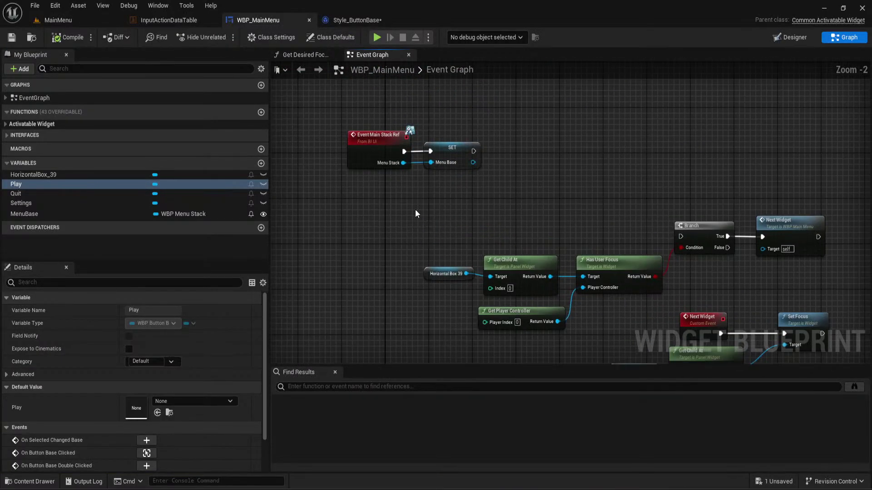
pyautogui.moveTo(415, 209); pyautogui.dragTo(439, 196, button='right')
pyautogui.click(232, 114)
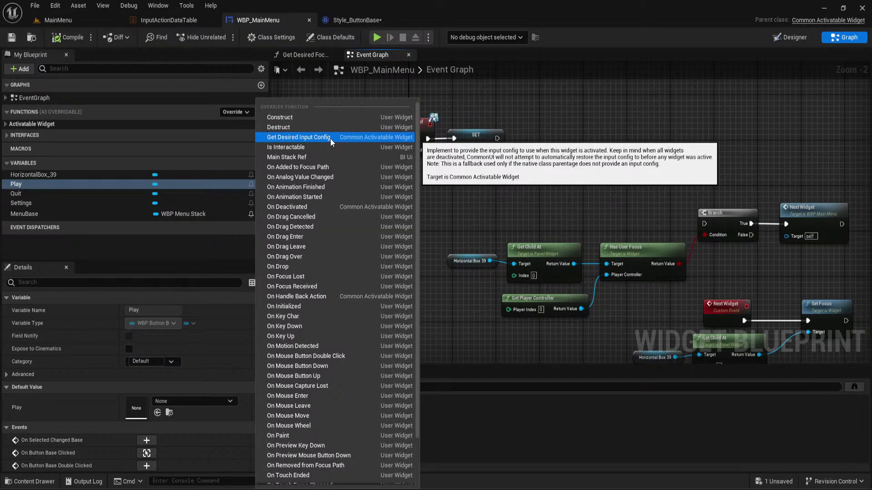
pyautogui.scroll(-2, 331, 141)
pyautogui.scroll(2, 337, 168)
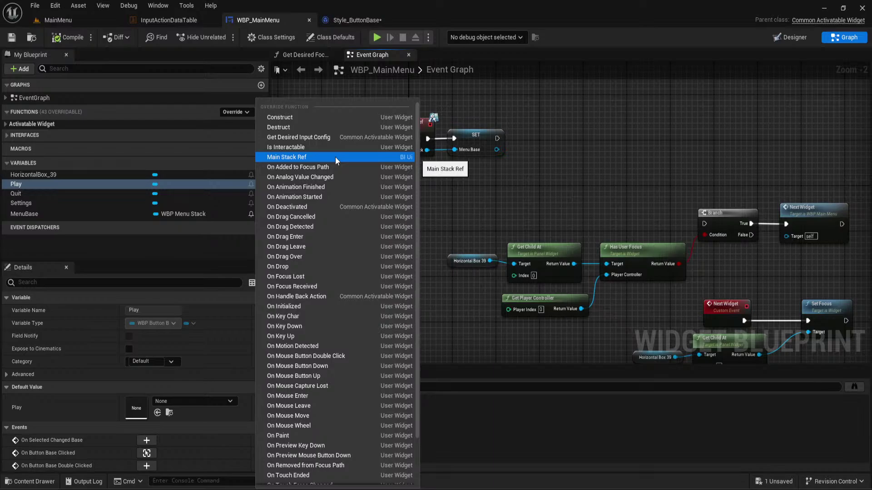
pyautogui.click(335, 157)
pyautogui.click(68, 20)
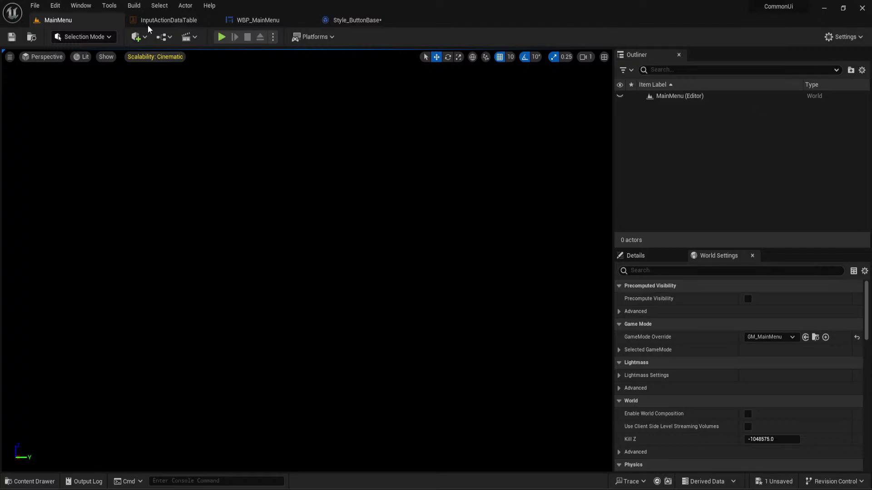
# Review the focus logic in the WBP_MainMenu event graph, from the Next Widget nodes to the Event On Activated nodes
pyautogui.click(234, 20)
pyautogui.moveTo(350, 110); pyautogui.dragTo(421, 186, button='right')
pyautogui.scroll(-1, 461, 170)
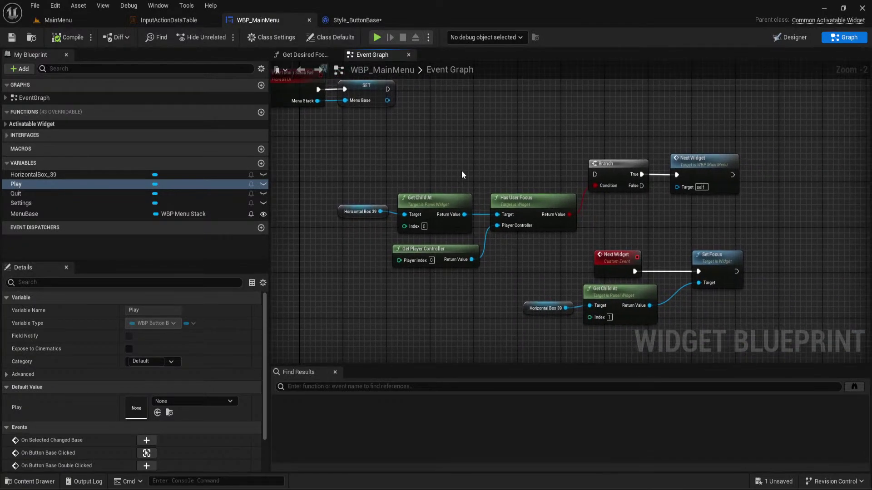
pyautogui.scroll(3, 470, 184)
pyautogui.scroll(-6, 487, 170)
pyautogui.scroll(6, 473, 253)
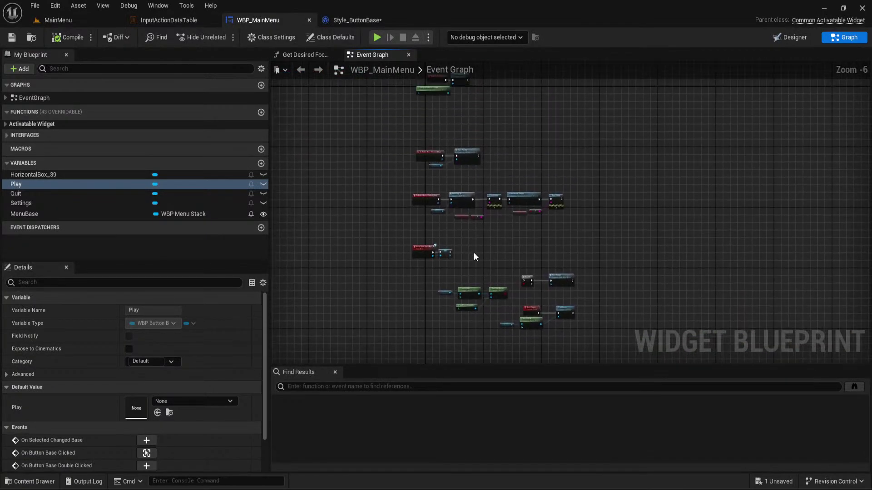
pyautogui.scroll(-3, 459, 266)
pyautogui.moveTo(457, 270); pyautogui.dragTo(477, 413, button='right')
pyautogui.scroll(3, 409, 150)
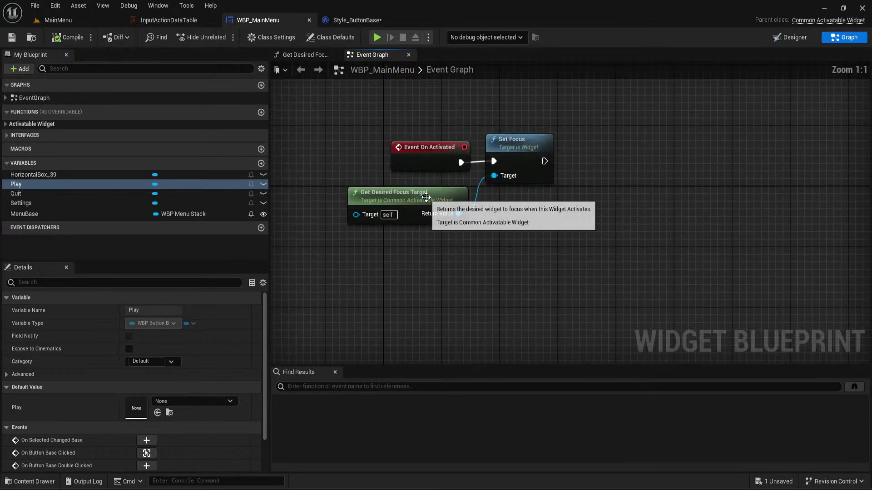
pyautogui.moveTo(512, 219); pyautogui.dragTo(480, 209, button='right')
pyautogui.click(493, 141)
pyautogui.click(465, 220)
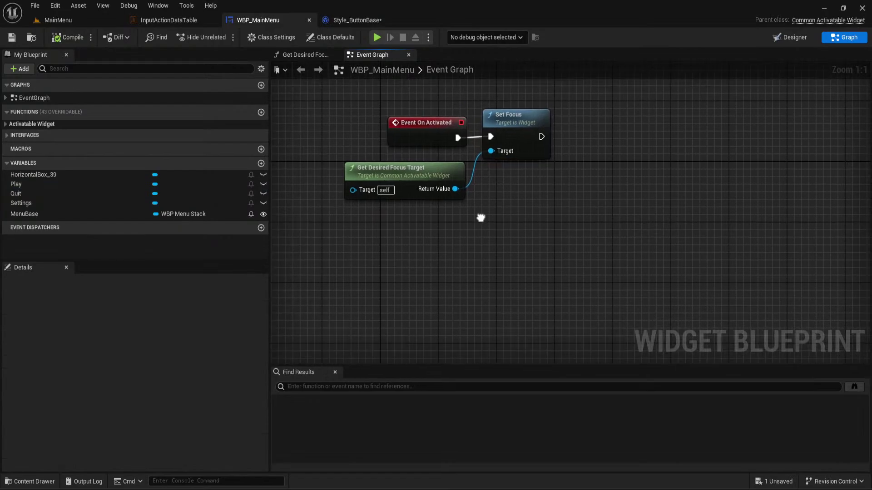
pyautogui.moveTo(458, 232); pyautogui.dragTo(480, 217, button='right')
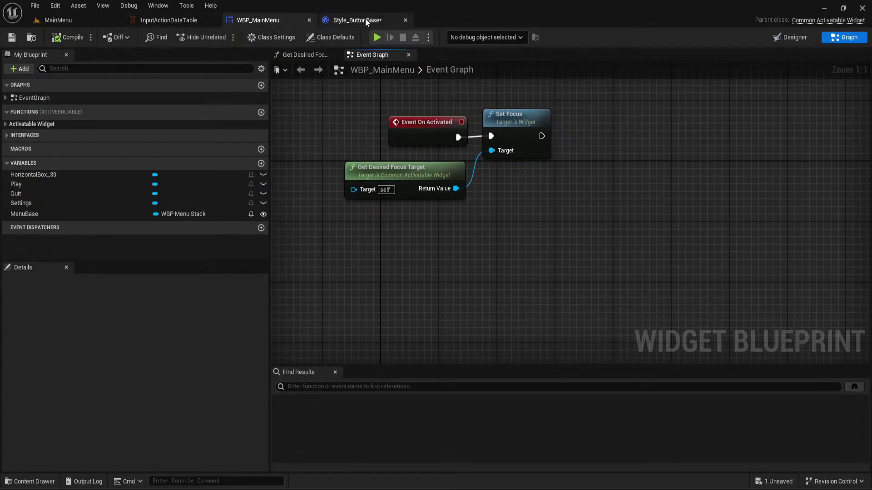
pyautogui.click(71, 22)
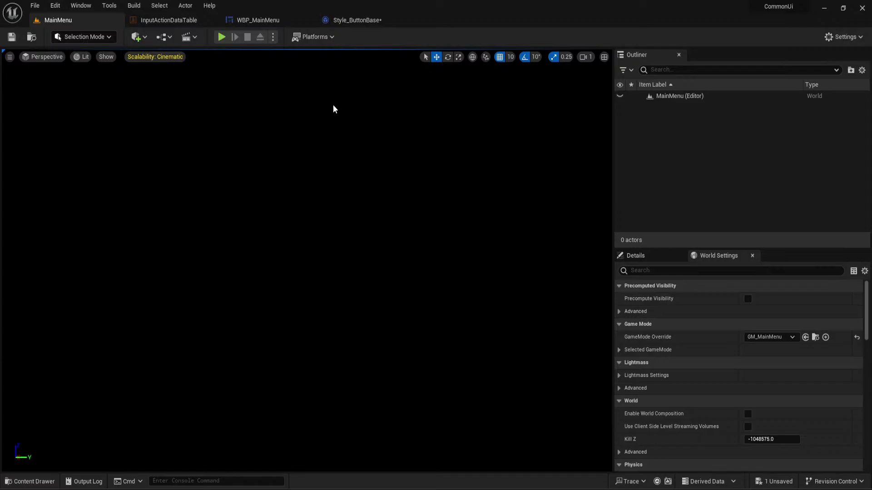
# Add a Set Keyboard Focus node after Set Focus on Event On Activated, targeting the return value of Get Desired Focus Target
pyautogui.click(255, 20)
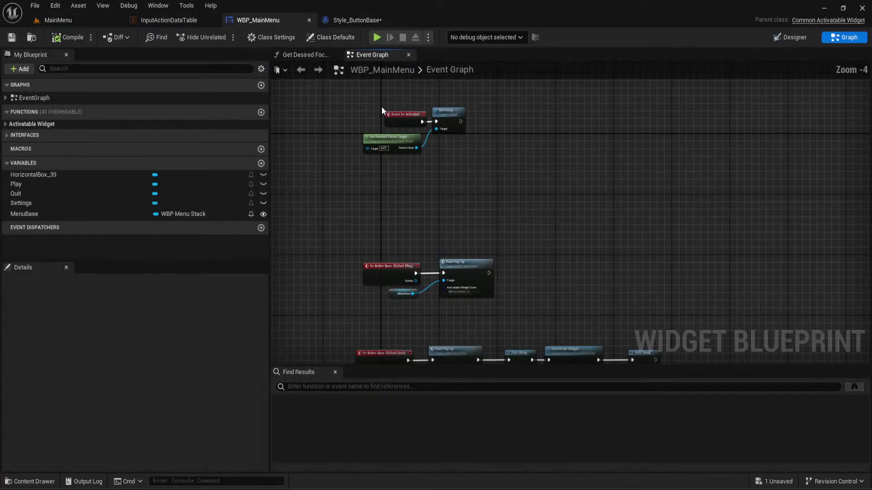
pyautogui.moveTo(381, 107); pyautogui.dragTo(427, 132, button='right')
pyautogui.scroll(5, 358, 224)
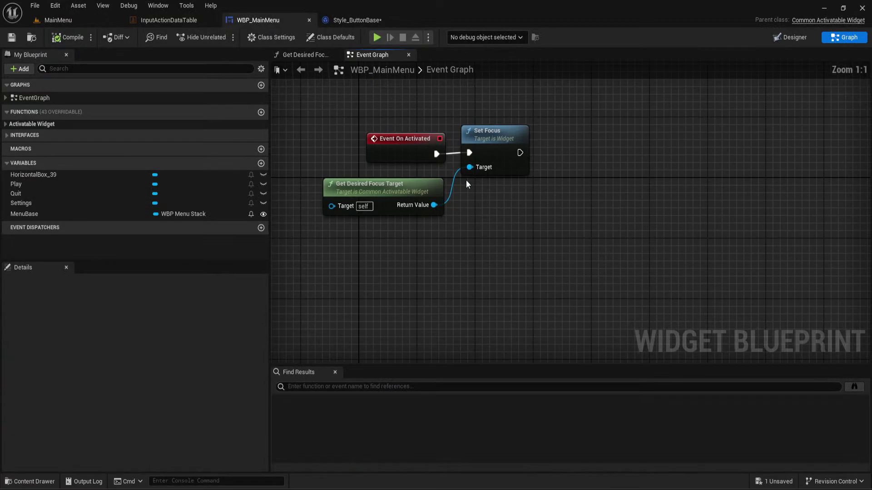
pyautogui.moveTo(465, 180); pyautogui.dragTo(369, 218, button='right')
pyautogui.moveTo(422, 190); pyautogui.dragTo(460, 192)
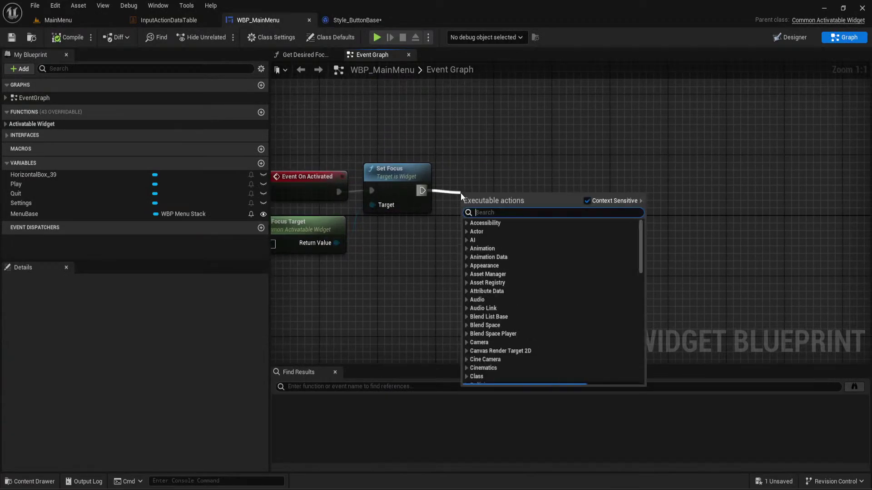
pyautogui.write('set ke')
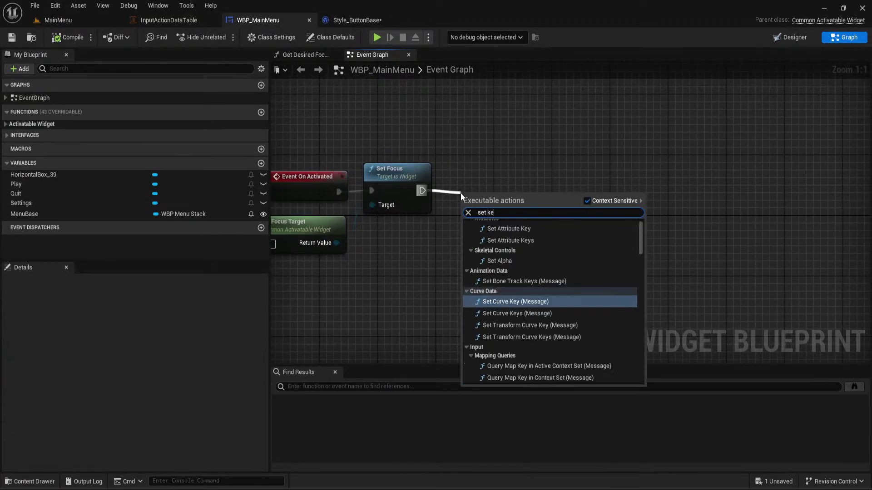
pyautogui.write('yboard')
pyautogui.press('Return')
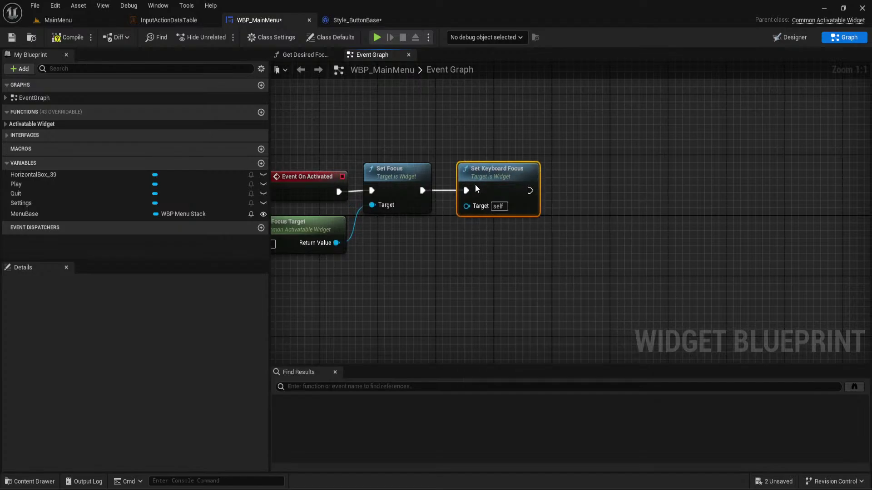
pyautogui.click(410, 154)
pyautogui.moveTo(336, 243); pyautogui.dragTo(467, 206)
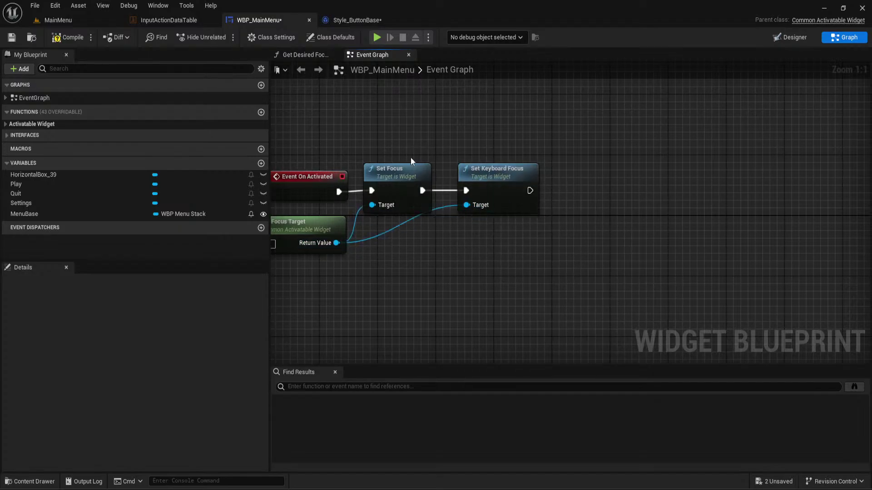
# Play the MainMenu level to test the keyboard focus, and stop playing
pyautogui.click(59, 20)
pyautogui.hotkey('alt', 'p')
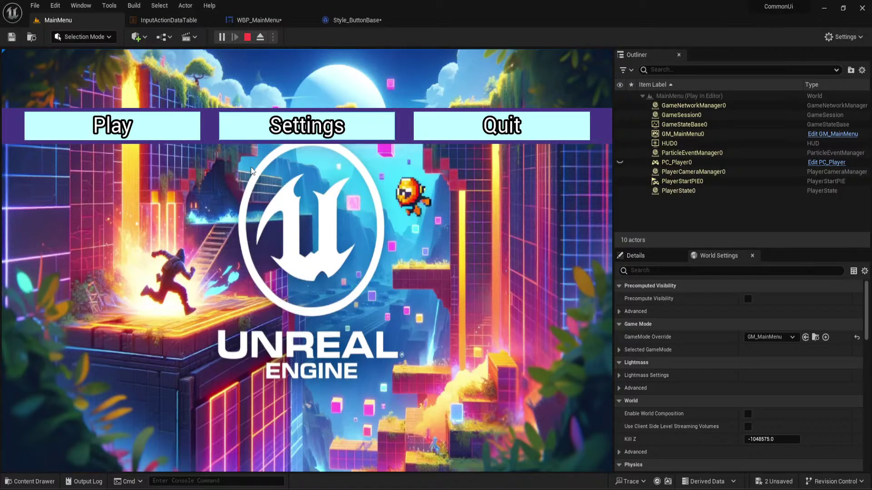
pyautogui.click(353, 23)
pyautogui.click(278, 18)
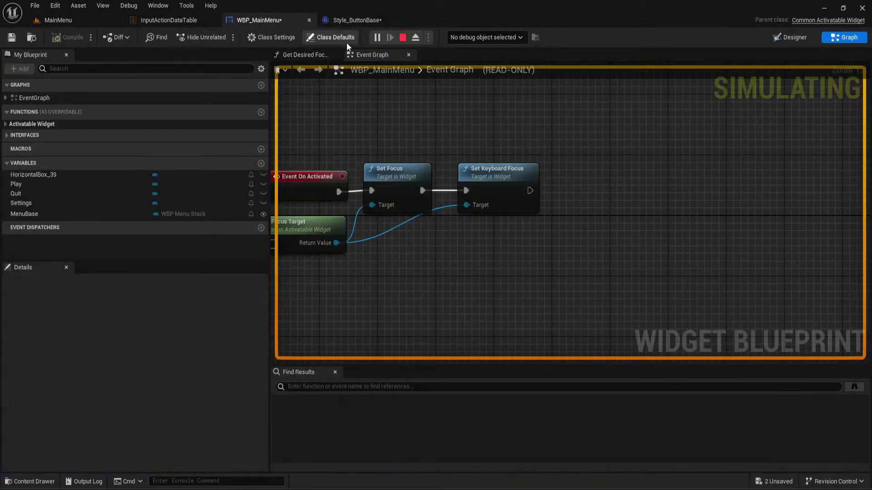
pyautogui.click(403, 37)
# Open the Common Input Settings in the project settings and check the Windows platform input
pyautogui.click(182, 20)
pyautogui.click(58, 20)
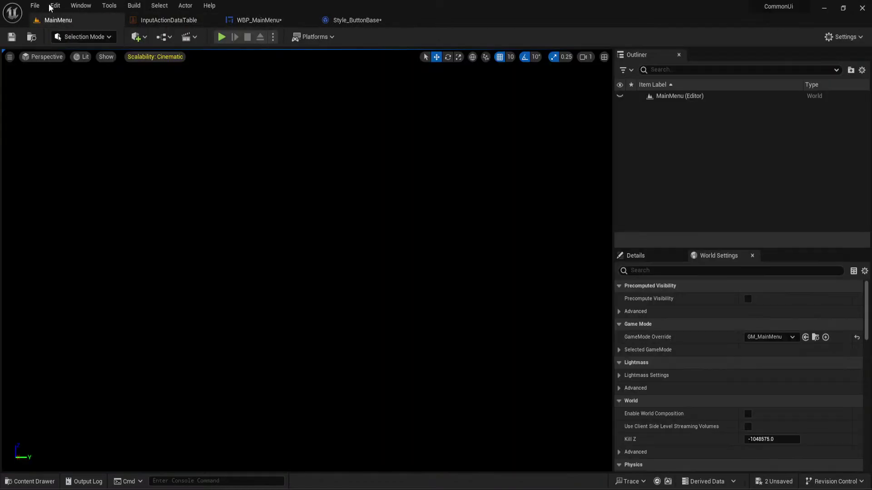
pyautogui.click(53, 6)
pyautogui.click(35, 6)
pyautogui.click(35, 6)
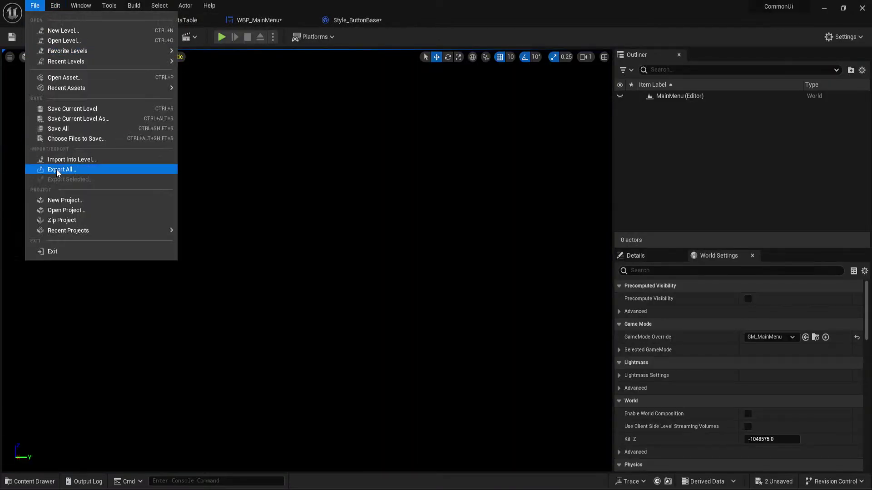
pyautogui.click(78, 143)
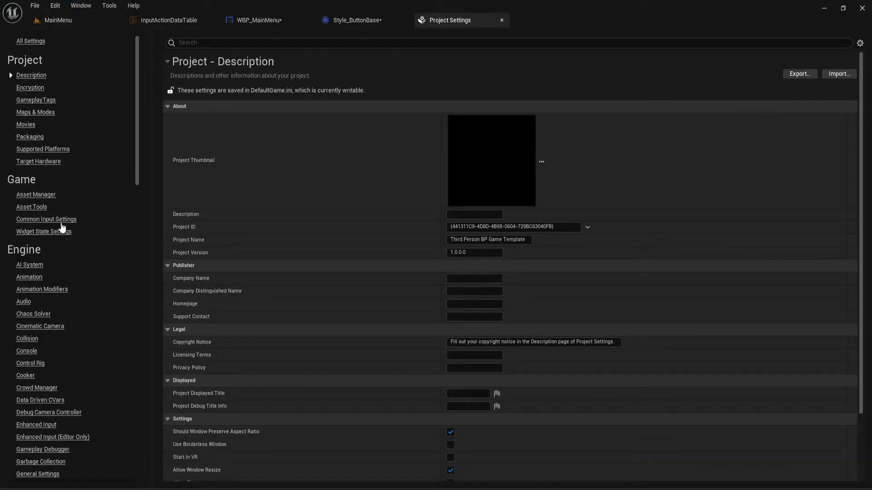
pyautogui.click(61, 221)
pyautogui.scroll(-1, 274, 211)
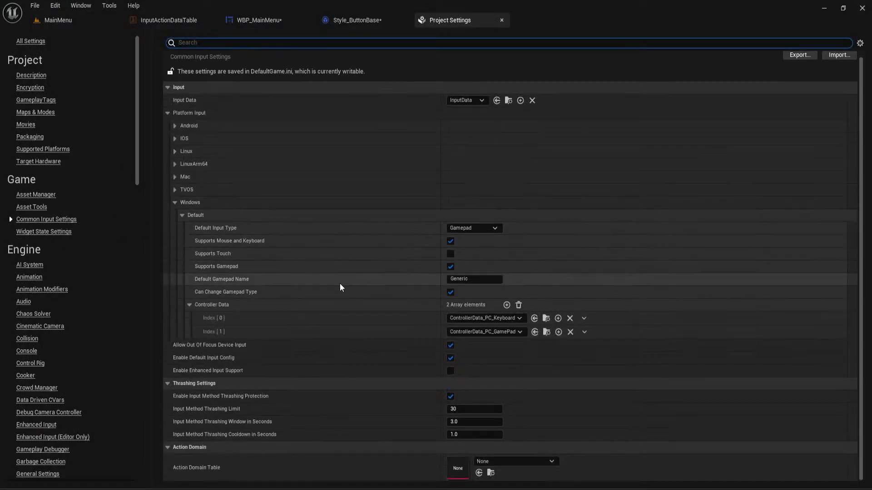
# Open the ControllerData_PC_Keyboard asset from the Controller Data array and examine its Display and Input Brush Data Map settings
pyautogui.click(546, 318)
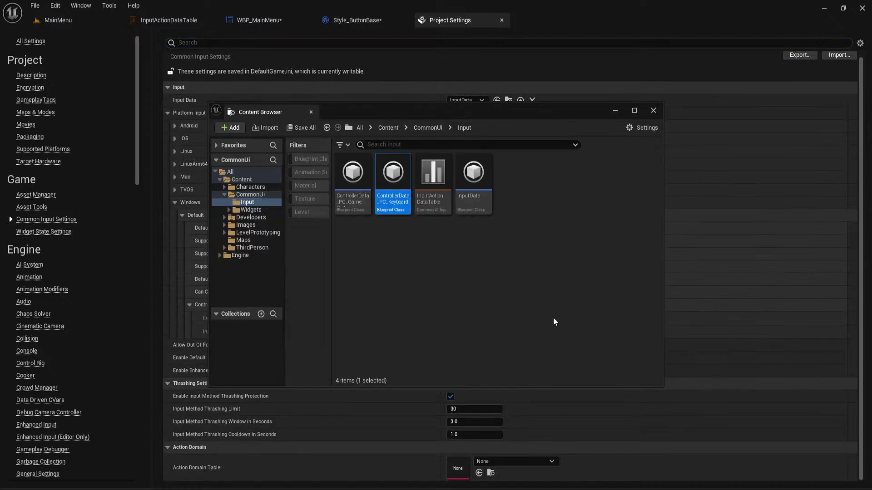
pyautogui.doubleClick(397, 177)
pyautogui.click(653, 111)
pyautogui.scroll(-4, 426, 182)
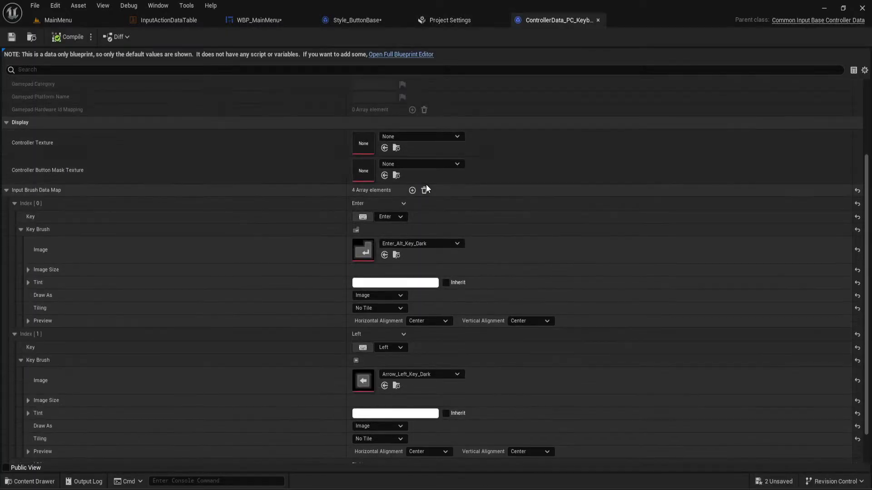
pyautogui.scroll(-1, 462, 195)
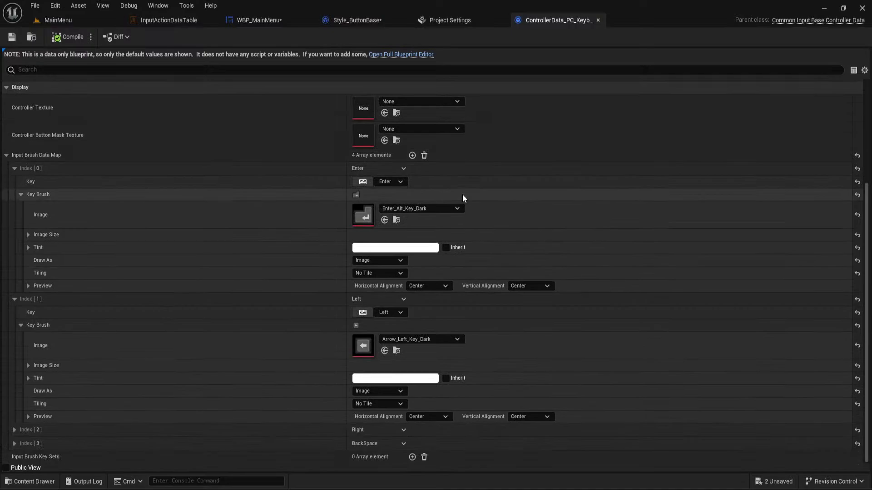
pyautogui.scroll(2, 462, 194)
pyautogui.scroll(-2, 462, 199)
pyautogui.scroll(2, 463, 194)
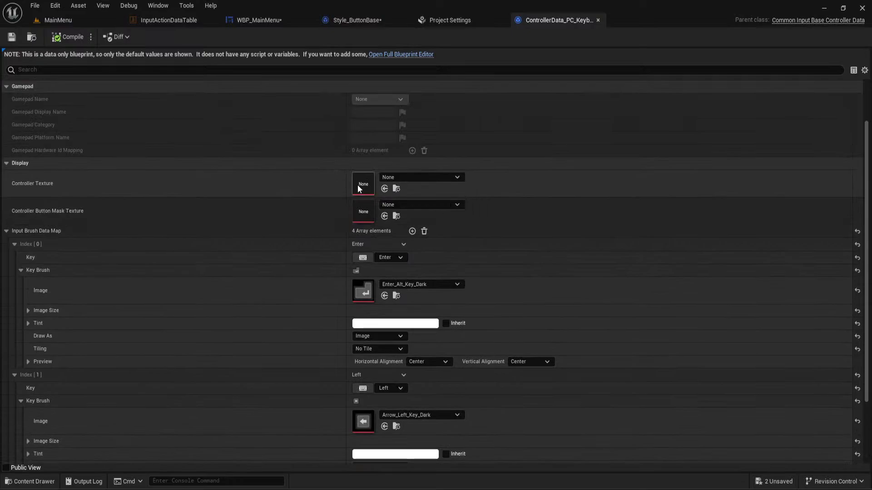
pyautogui.scroll(-2, 320, 219)
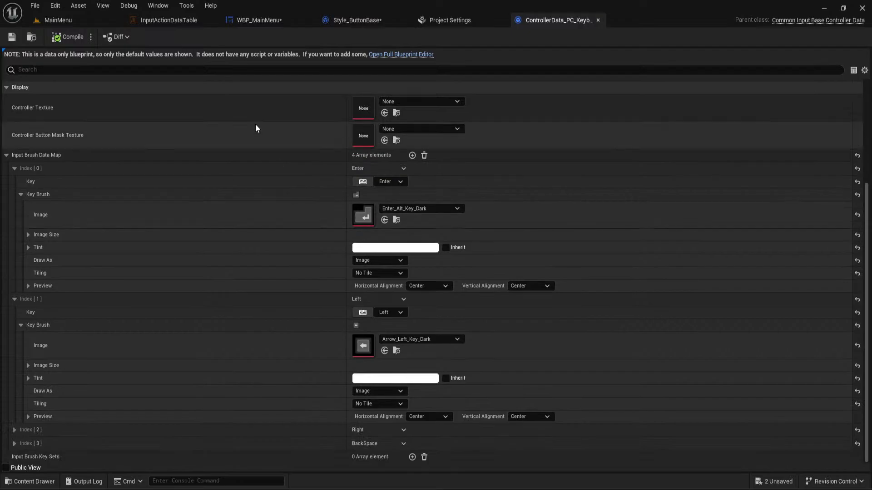
# Close the Style_ButtonBase editor and review the Back row's keyboard and gamepad inputs in InputActionDataTable
pyautogui.click(358, 21)
pyautogui.click(406, 20)
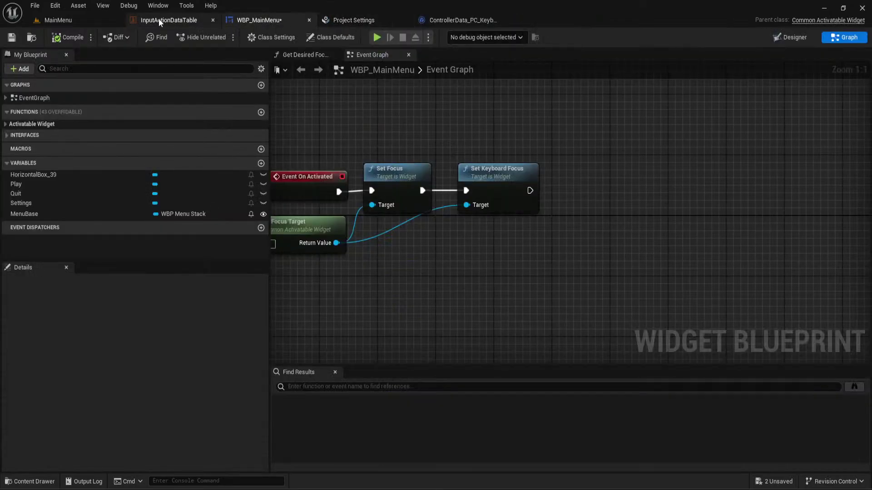
pyautogui.click(159, 19)
pyautogui.click(33, 55)
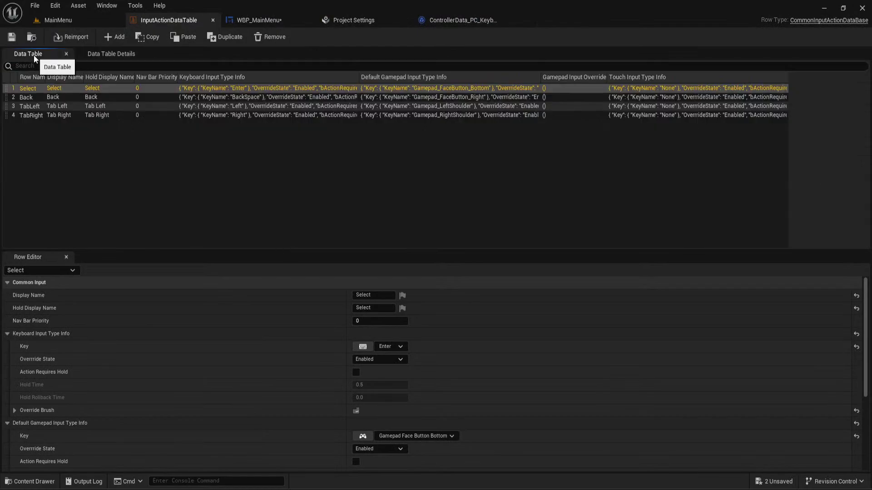
pyautogui.click(66, 98)
pyautogui.scroll(-3, 318, 332)
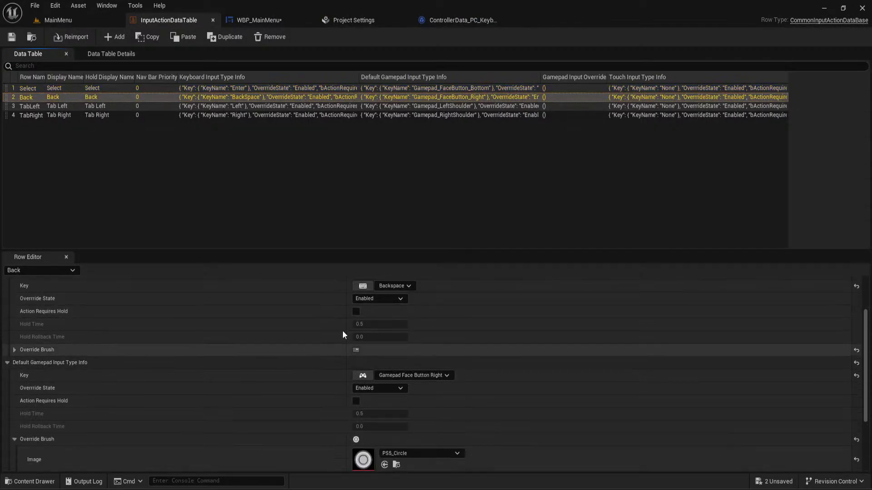
pyautogui.scroll(2, 342, 331)
# Play the MainMenu level, repeatedly open and dismiss the Quit confirmation dialog, and try the Play button
pyautogui.click(79, 19)
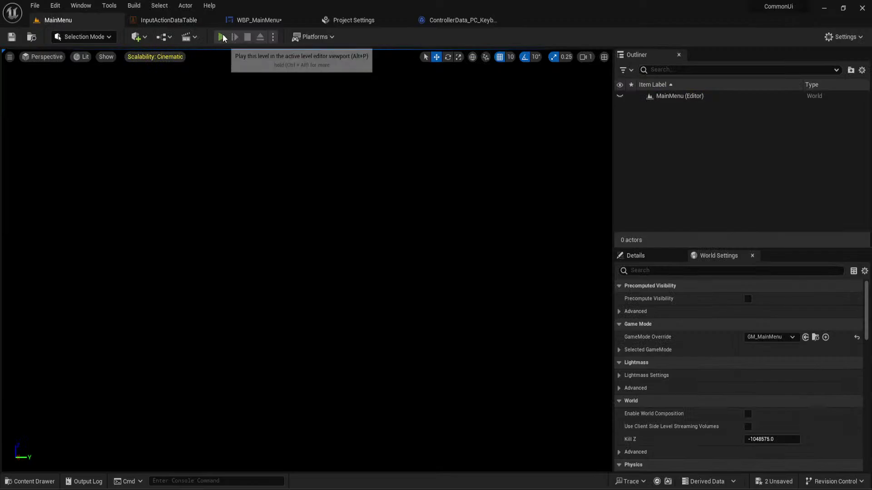
pyautogui.click(222, 37)
pyautogui.click(482, 132)
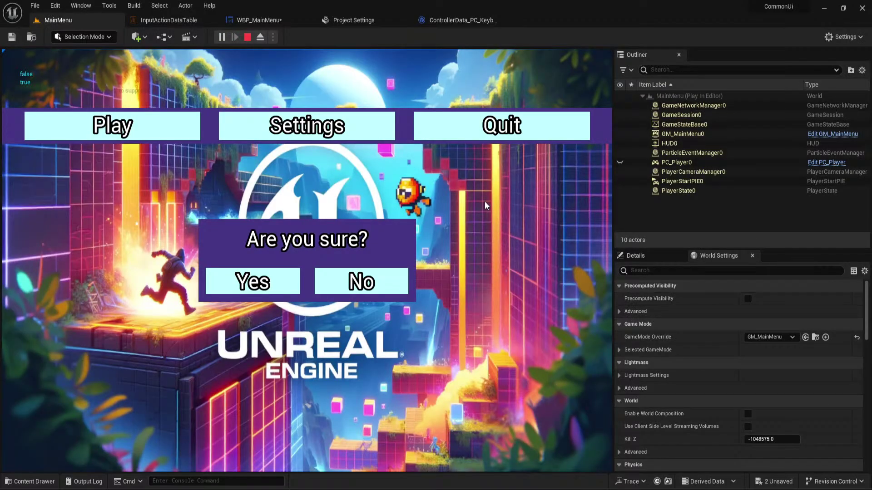
pyautogui.press('Escape')
pyautogui.click(472, 133)
pyautogui.press('Escape')
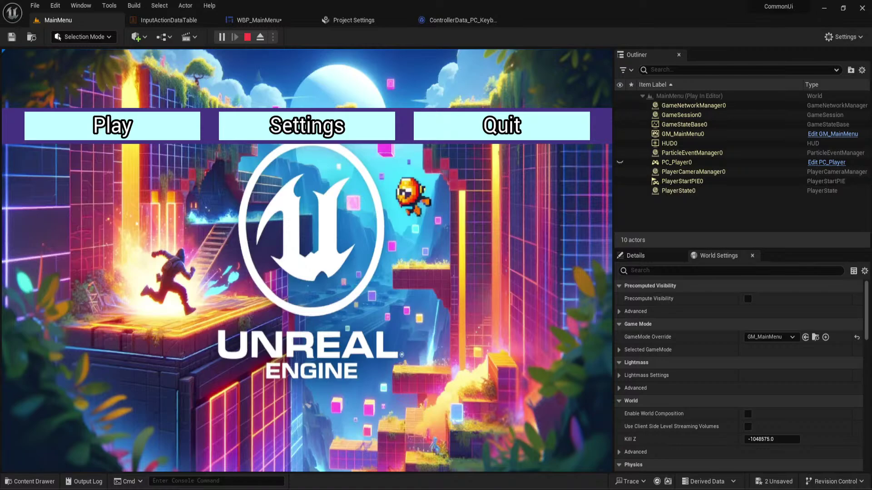
pyautogui.click(175, 132)
pyautogui.click(197, 131)
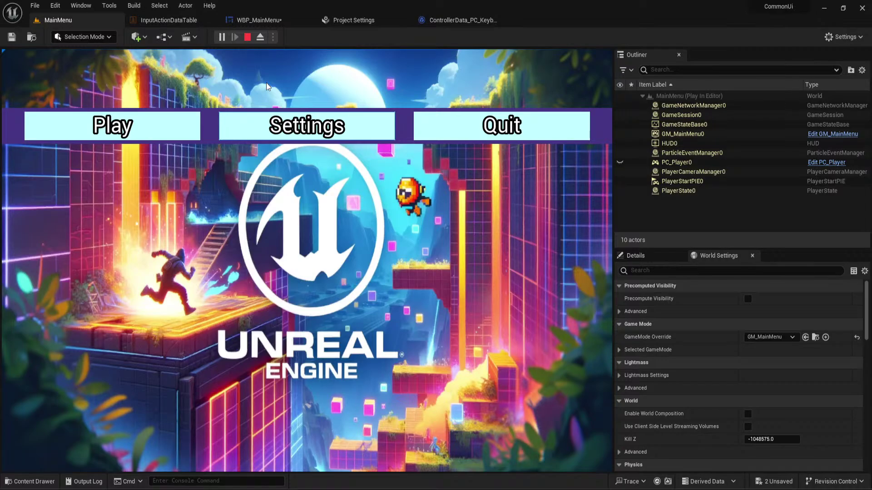
# Enable Enhanced Input Support in the Common Input Settings and restart the editor, saving Style_ButtonBase and WBP_MainMenu
pyautogui.click(335, 20)
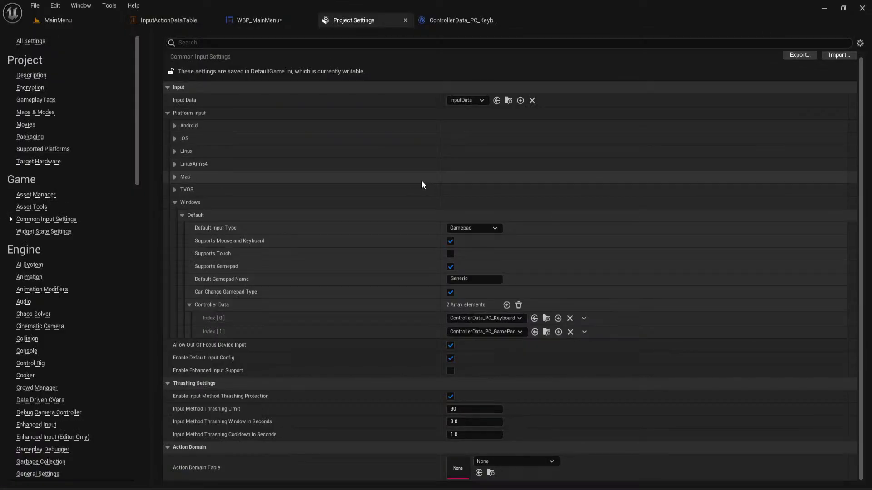
pyautogui.click(451, 371)
pyautogui.click(72, 20)
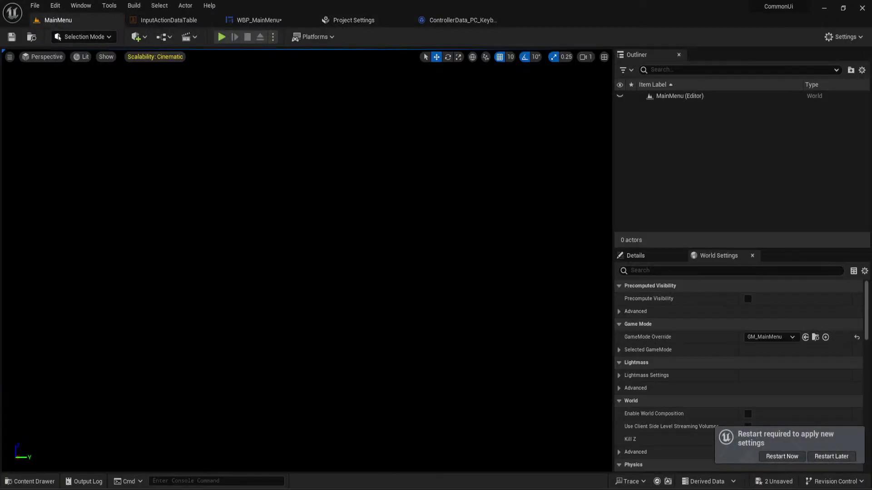
pyautogui.click(775, 460)
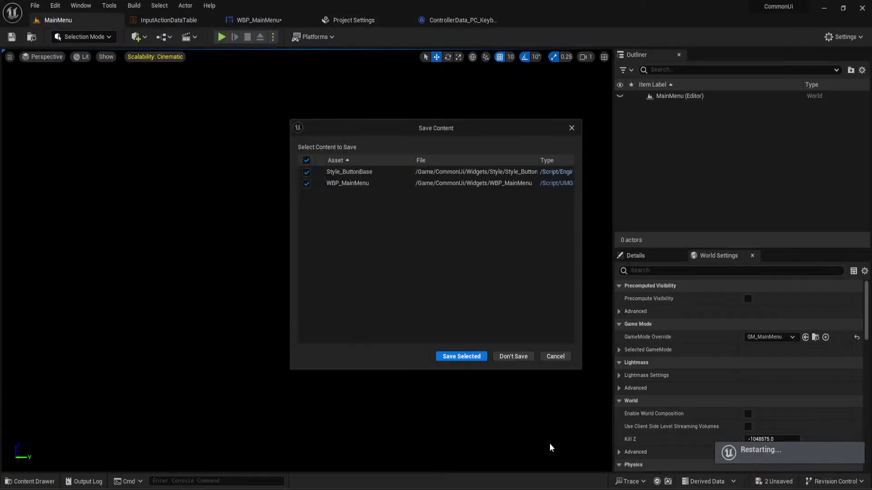
pyautogui.click(451, 357)
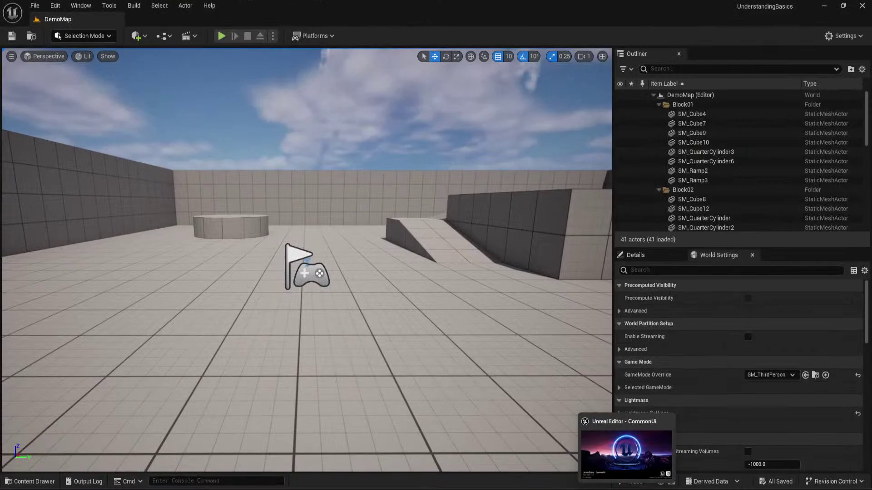
pyautogui.moveTo(606, 485)
pyautogui.moveTo(494, 453)
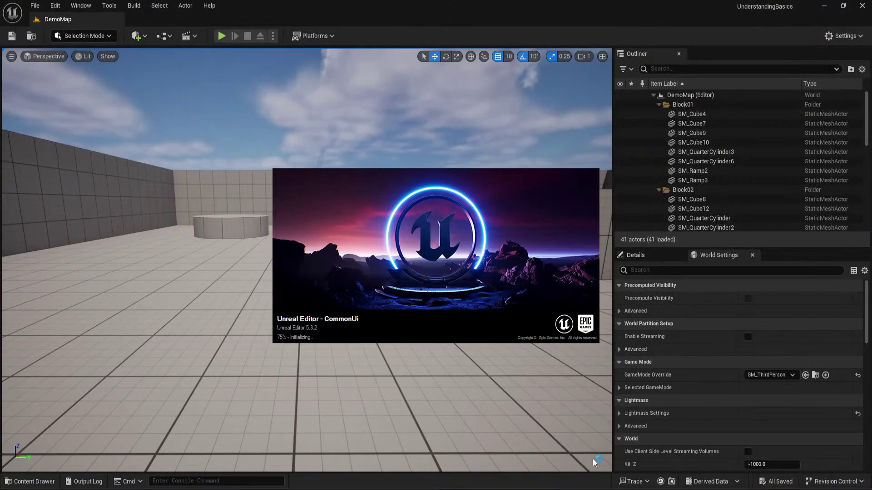
pyautogui.click(741, 419)
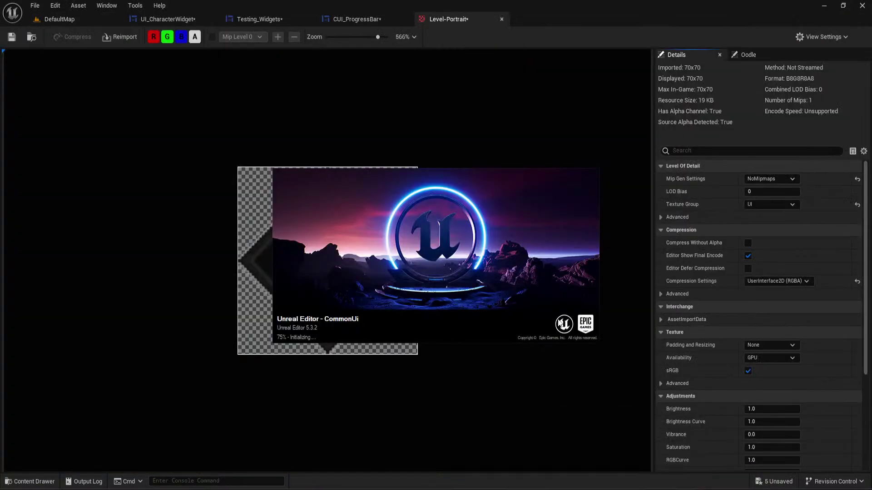
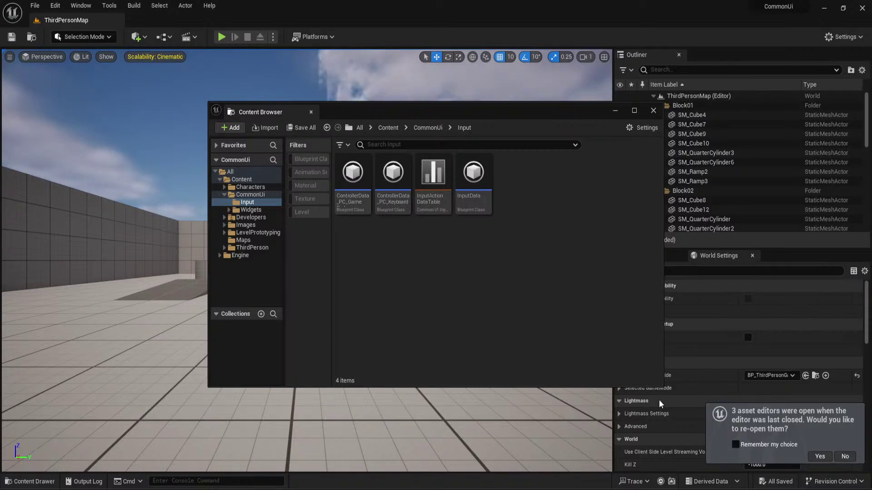
# Dock the Content Browser as a tab in the main window and open the MainMenu level from the Maps folder
pyautogui.moveTo(245, 113); pyautogui.dragTo(162, 29)
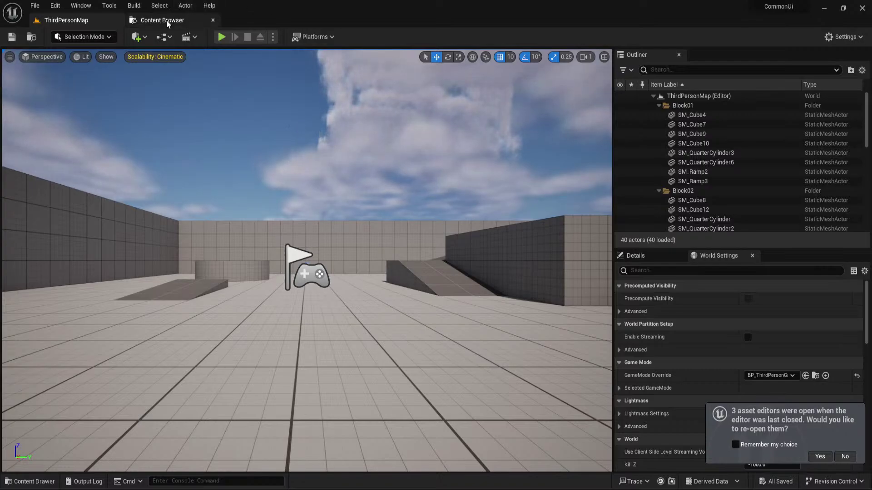
pyautogui.moveTo(625, 488)
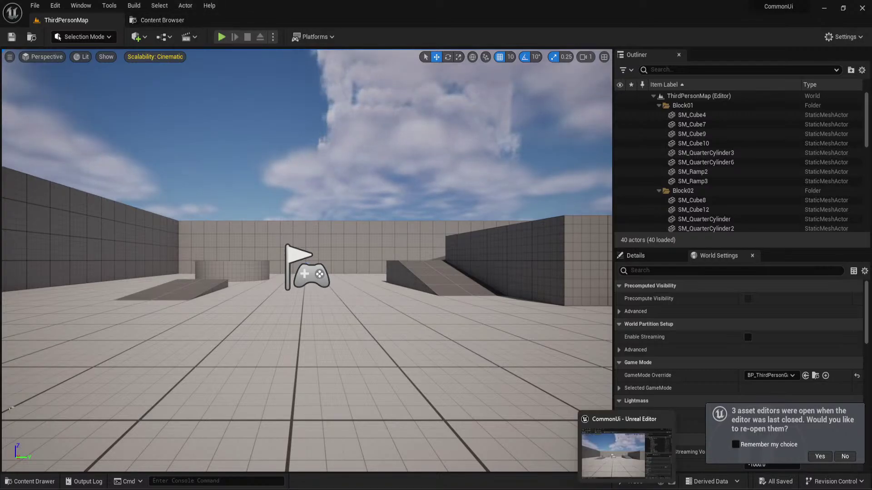
pyautogui.click(30, 481)
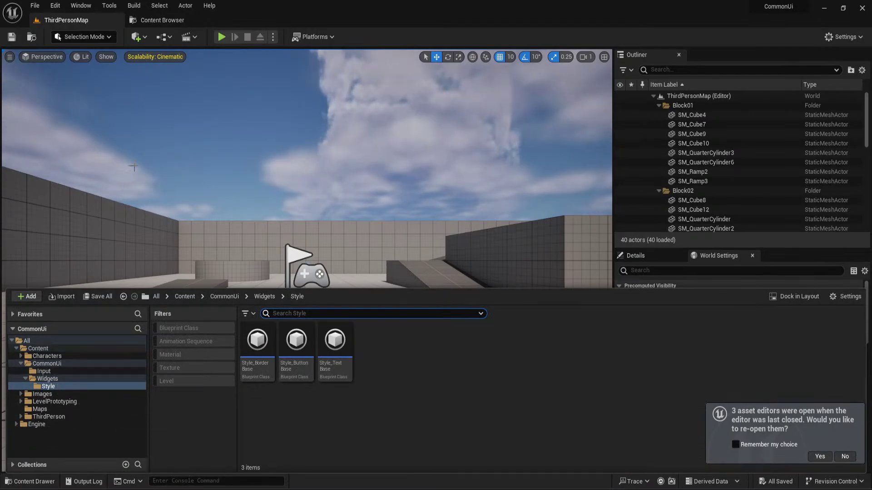
pyautogui.click(40, 408)
pyautogui.click(253, 337)
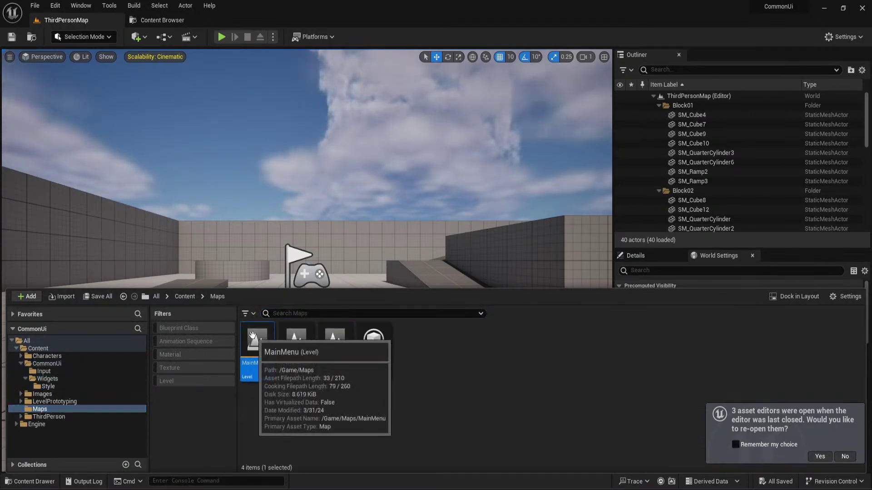
pyautogui.doubleClick(253, 337)
# Play the MainMenu level, answer No in the Quit confirmation dialog, reopen it, and stop playing
pyautogui.click(222, 37)
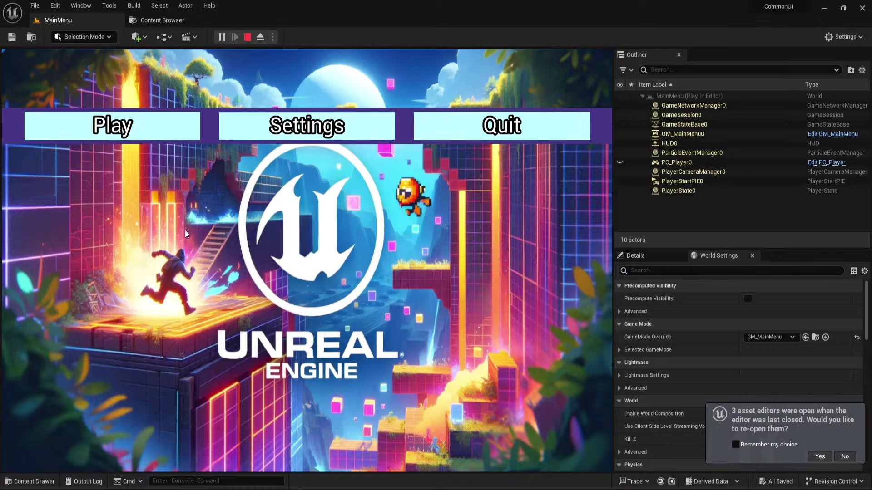
pyautogui.click(486, 135)
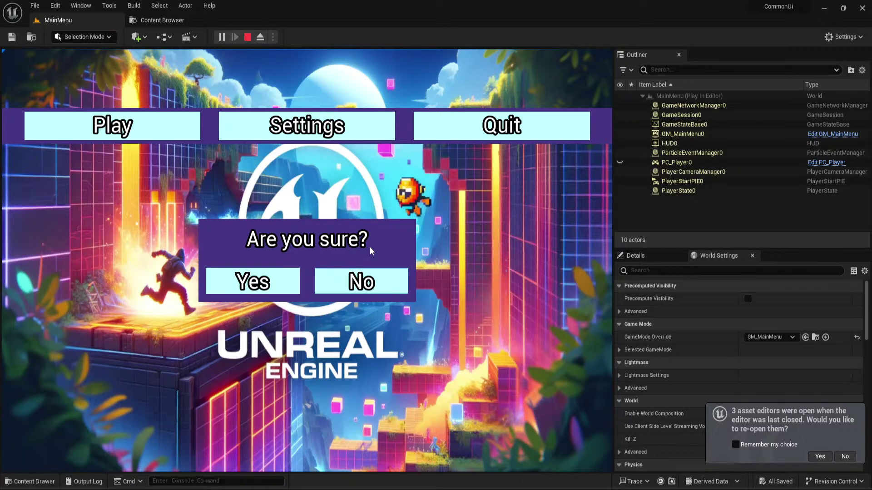
pyautogui.click(368, 279)
pyautogui.click(464, 141)
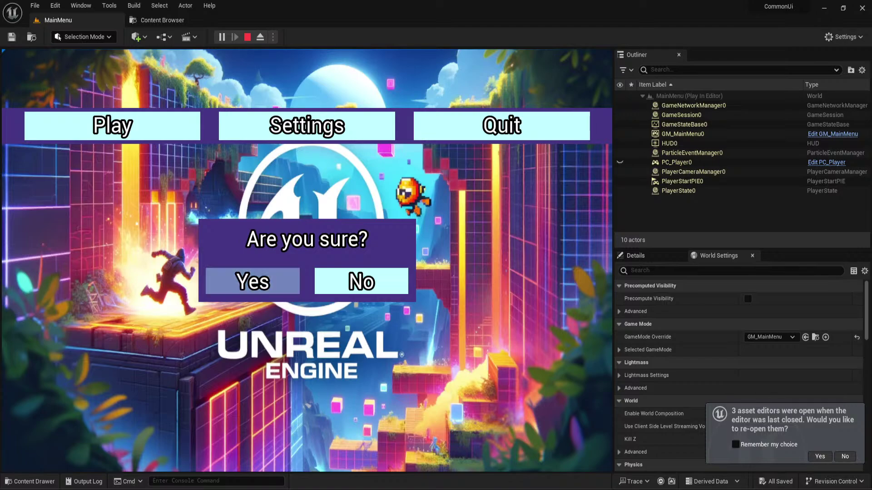
pyautogui.press('Escape')
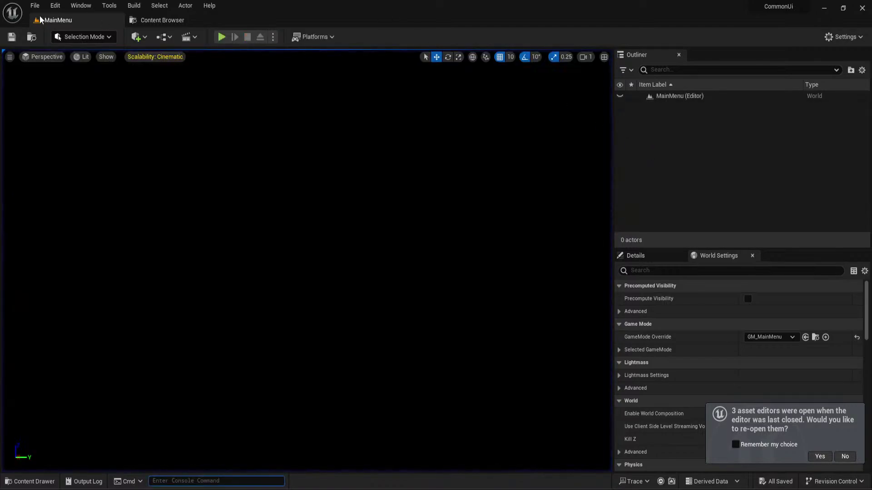
# Turn off Enable Enhanced Input Support in the project's Common Input Settings and postpone the restart
pyautogui.click(55, 5)
pyautogui.moveTo(81, 5)
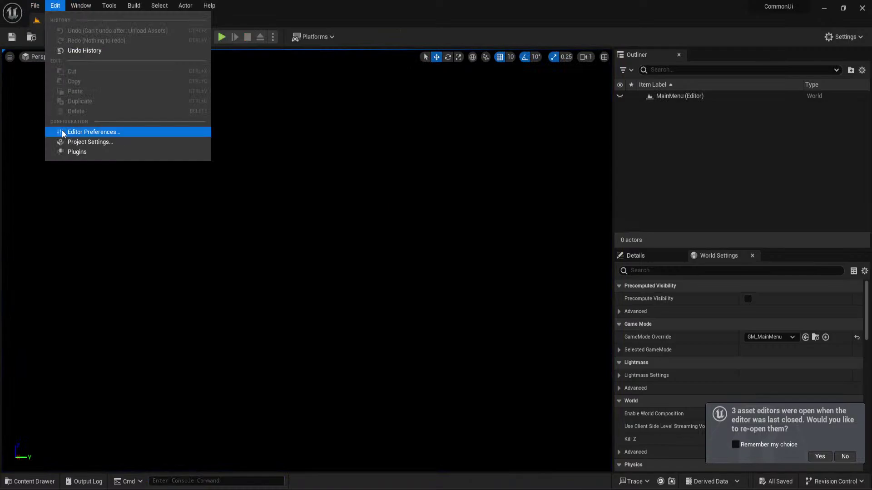
pyautogui.click(70, 145)
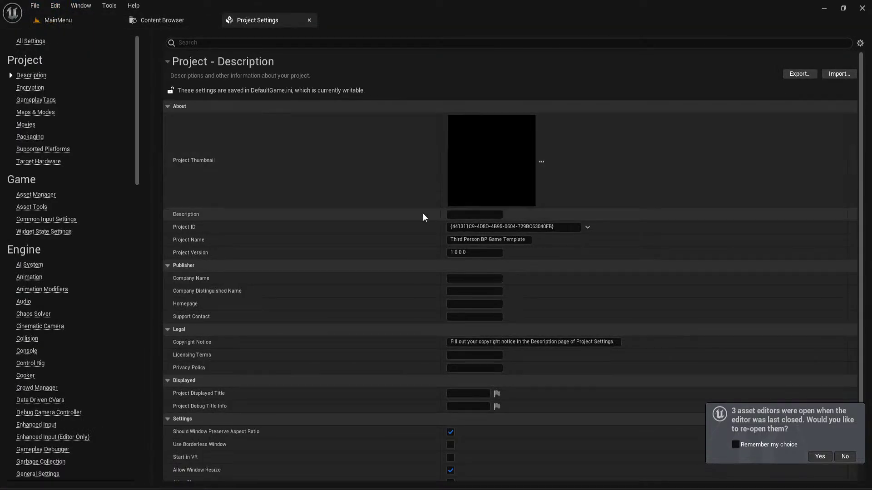
pyautogui.click(56, 221)
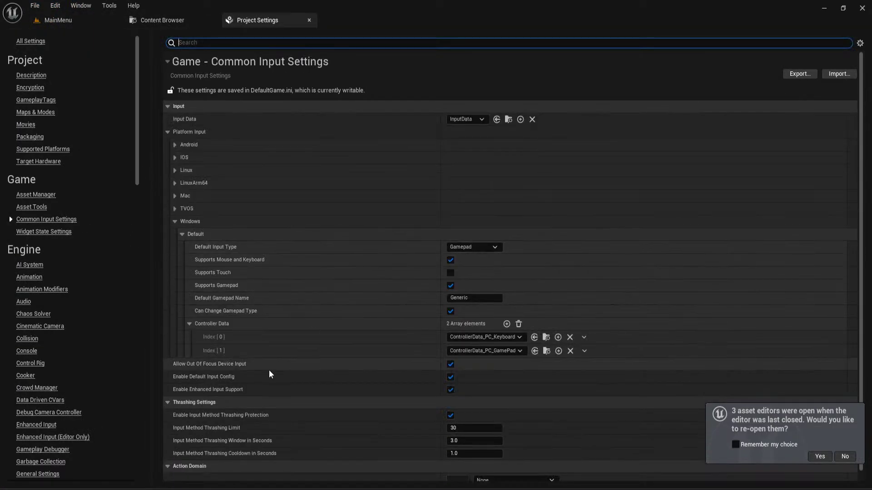
pyautogui.click(450, 389)
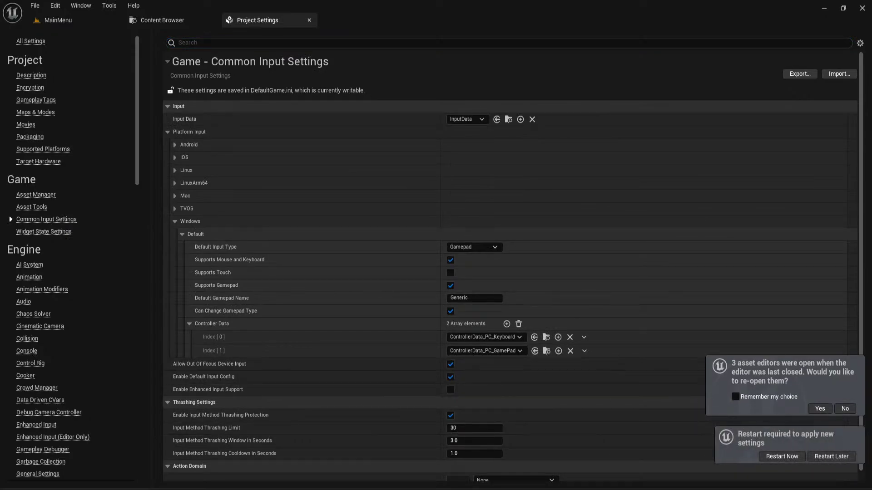
pyautogui.moveTo(606, 489)
pyautogui.click(832, 456)
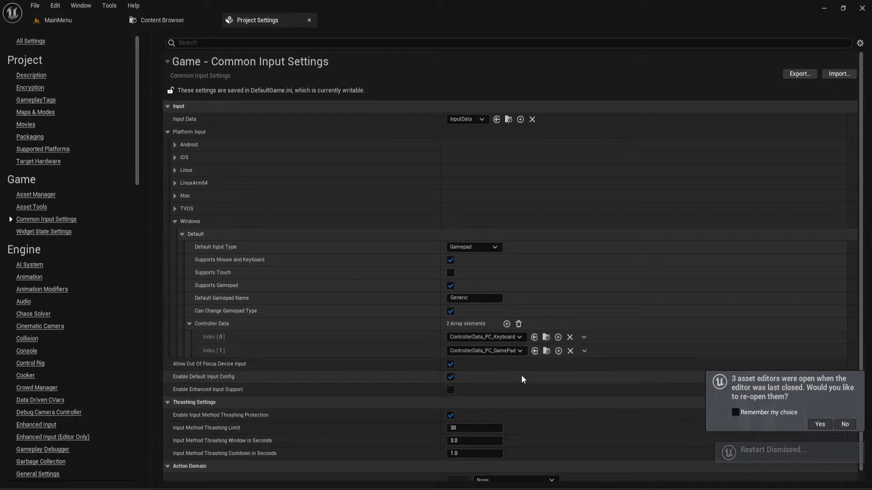
pyautogui.click(450, 390)
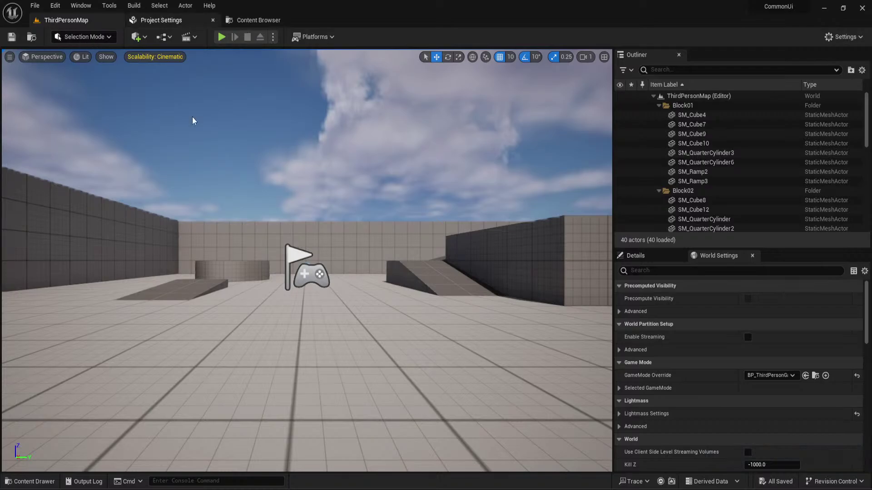
# Play ThirdPersonMap briefly, stop it, and open the MainMenu level from the Maps folder
pyautogui.moveTo(616, 452)
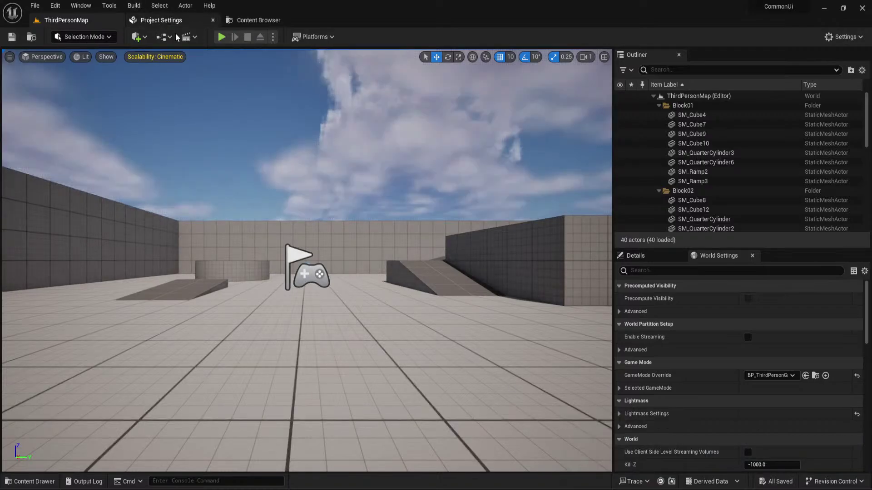
pyautogui.click(222, 37)
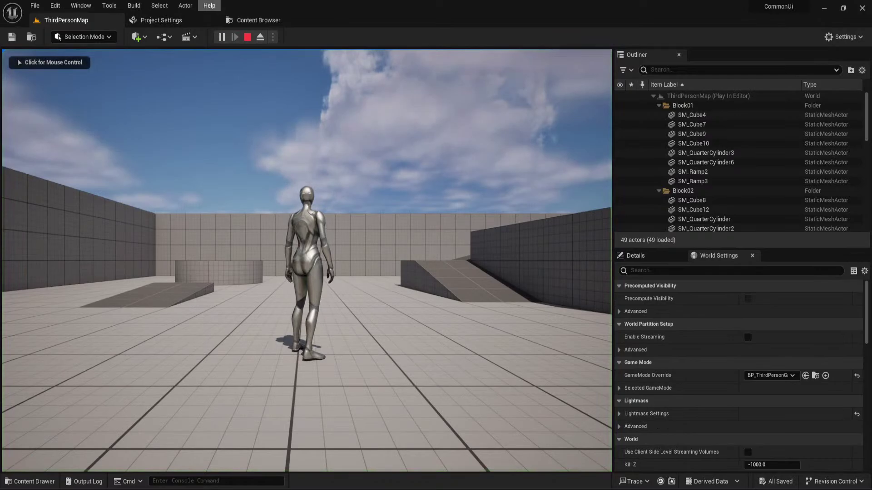
pyautogui.press('Escape')
pyautogui.click(20, 483)
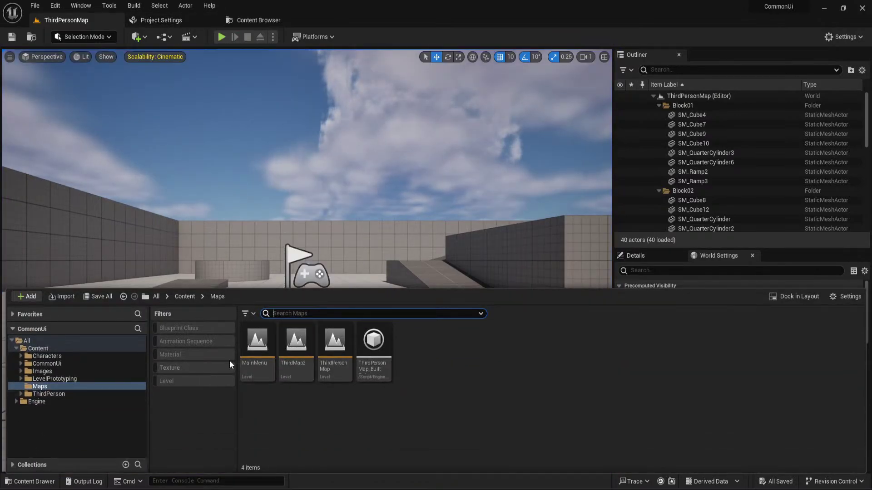
pyautogui.doubleClick(248, 344)
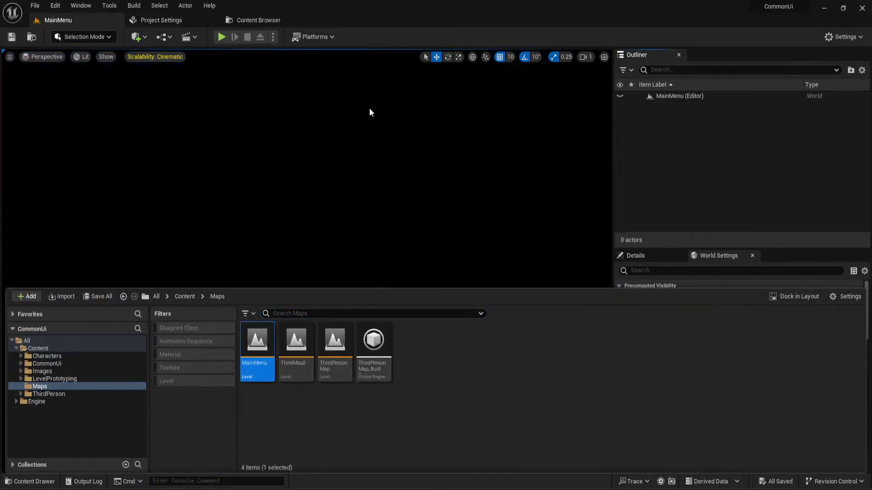
# Play the MainMenu level, open the Quit confirmation dialog, back out of it, and stop playing
pyautogui.click(222, 37)
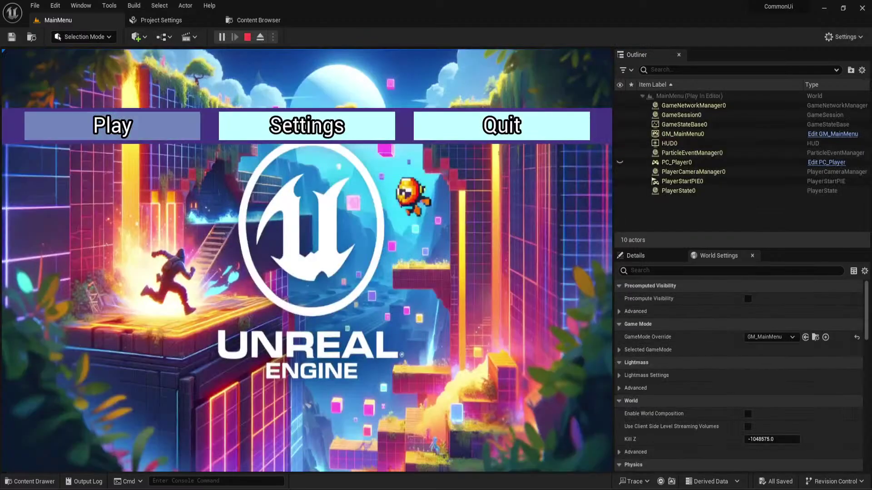
pyautogui.click(463, 130)
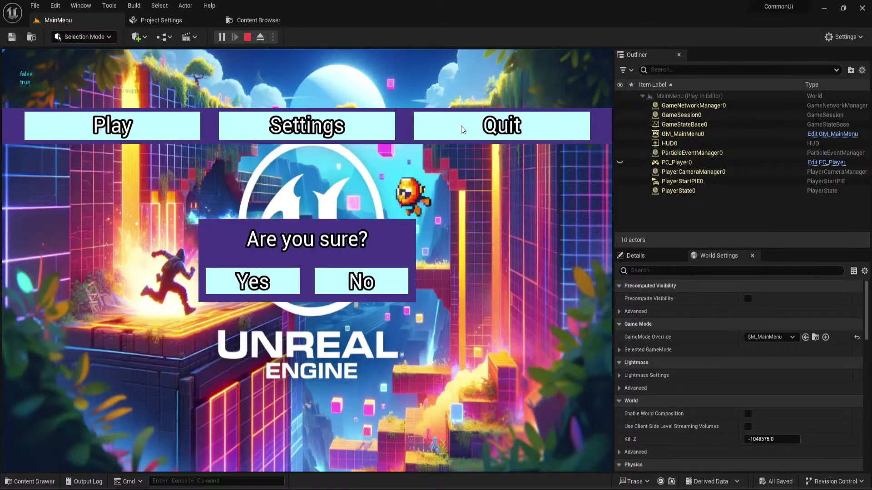
pyautogui.press('Escape')
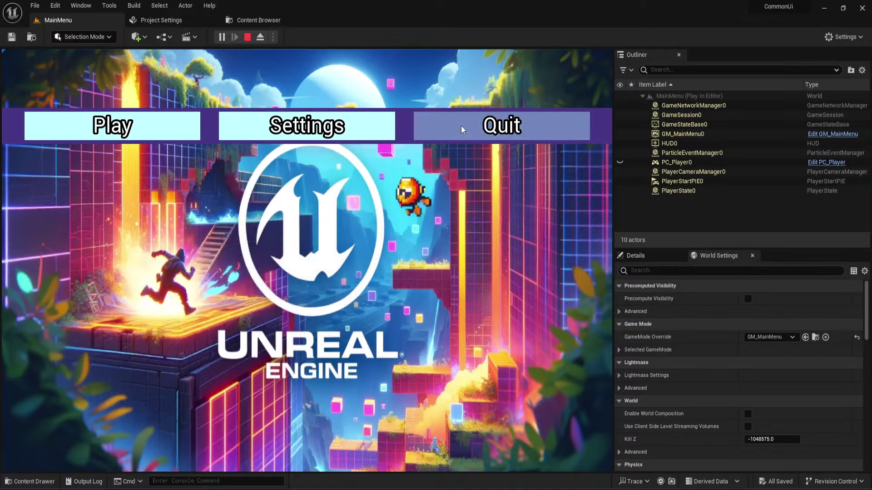
pyautogui.click(247, 37)
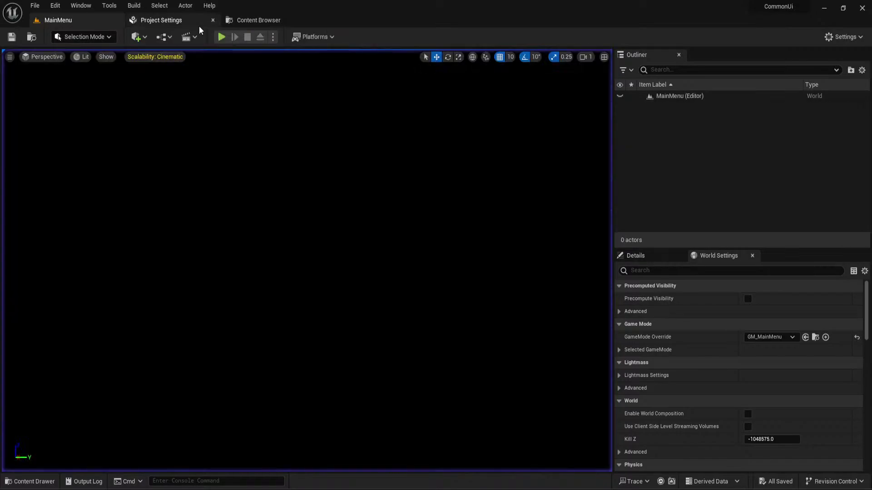
# Open the Common Input Settings in the project settings and check the input support options
pyautogui.click(159, 20)
pyautogui.scroll(-1, 256, 236)
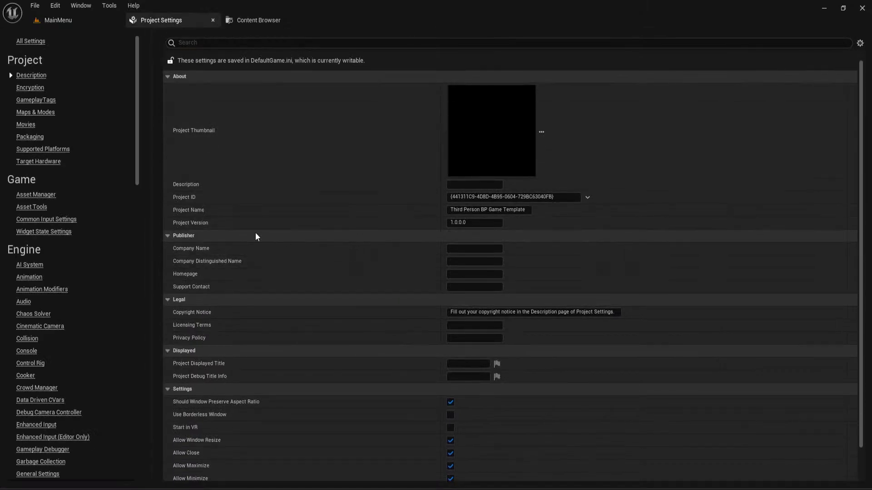
pyautogui.click(50, 218)
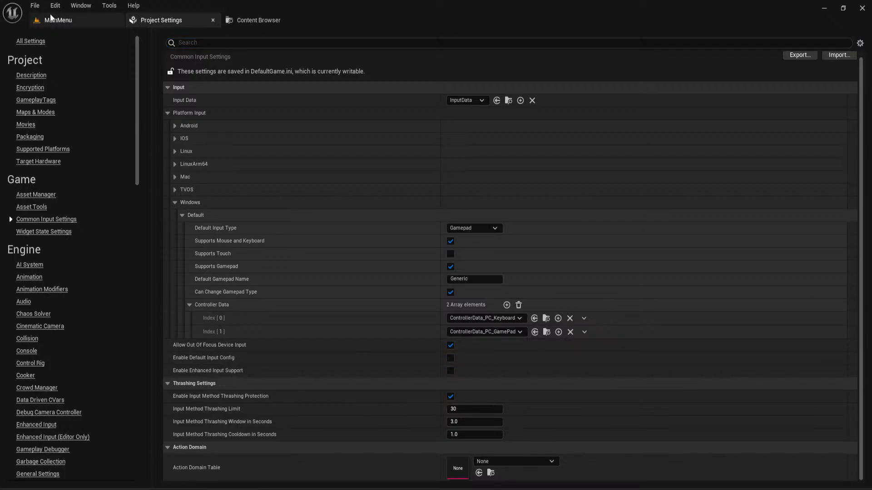
# Return to the MainMenu level, play it, bring up the Quit confirmation, dismiss it, and end the play session
pyautogui.click(63, 21)
pyautogui.hotkey('alt', 'p')
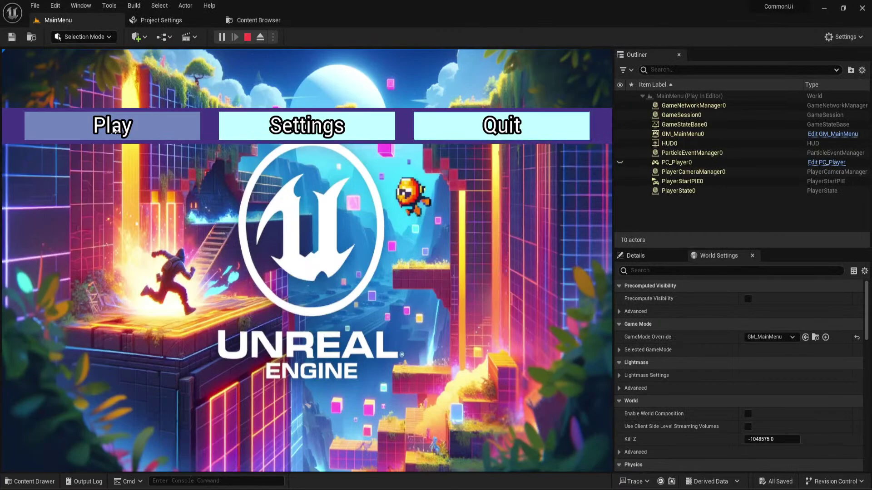
pyautogui.click(468, 129)
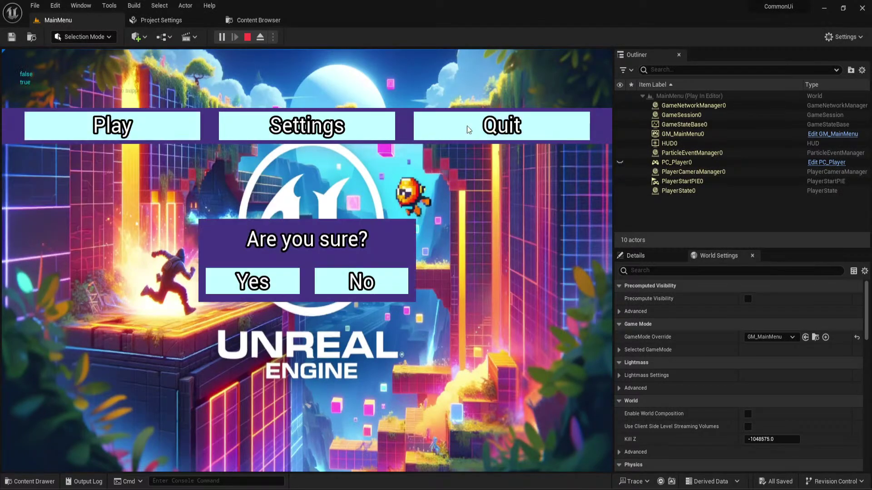
pyautogui.press('Escape')
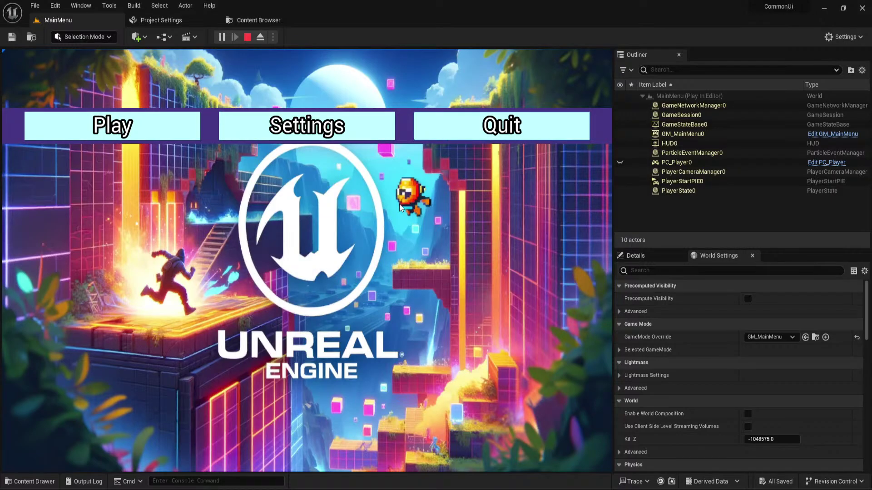
pyautogui.click(247, 36)
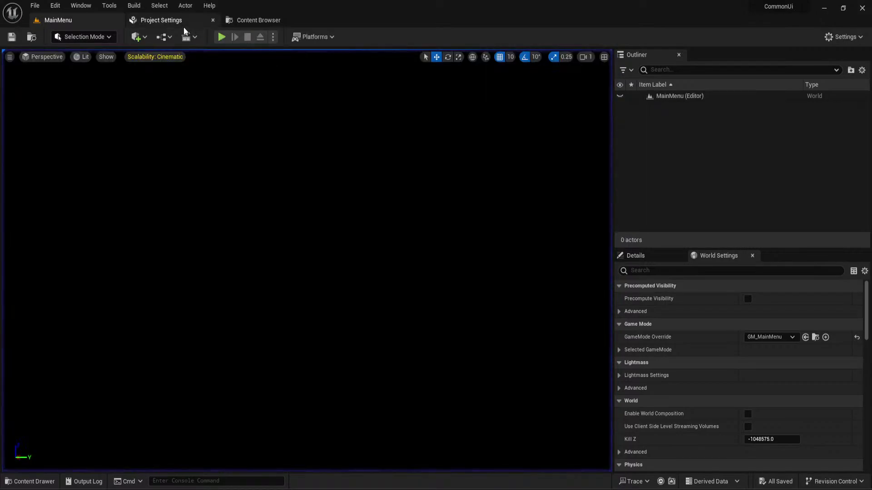
# Open the ControllerData_PC_GamePad asset from the CommonUi Input folder to check its gamepad settings
pyautogui.click(27, 482)
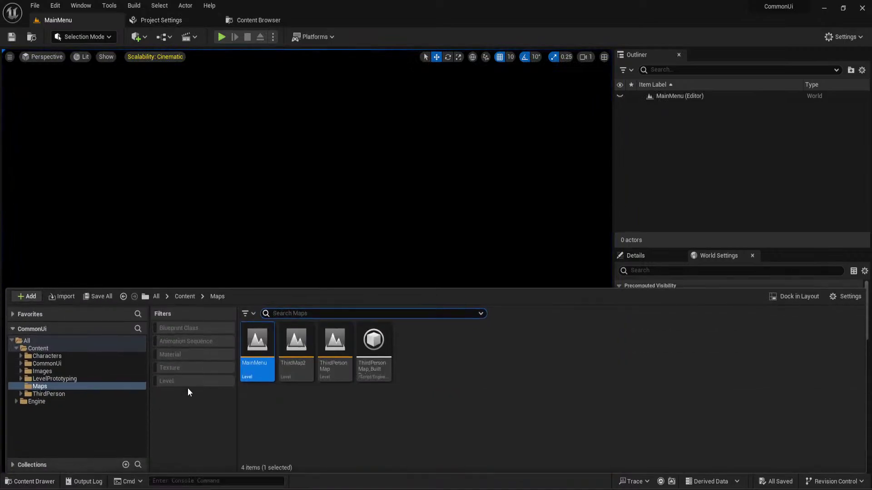
pyautogui.click(45, 394)
pyautogui.doubleClick(255, 354)
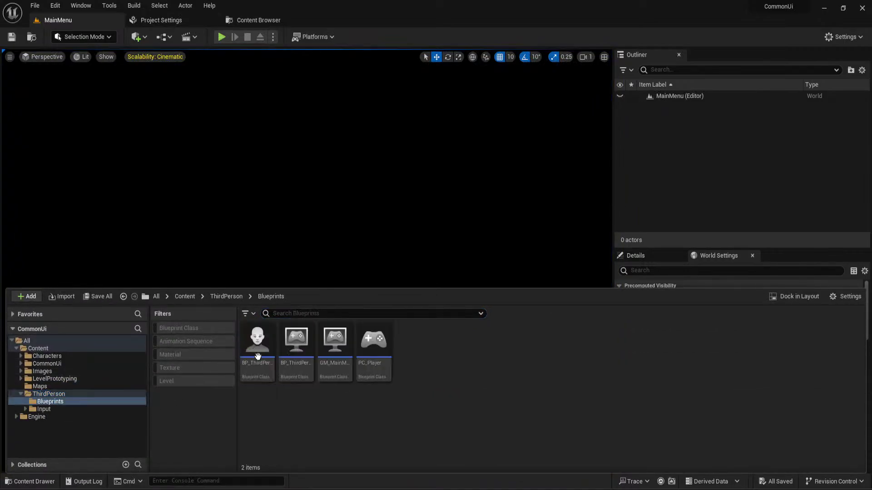
pyautogui.click(47, 363)
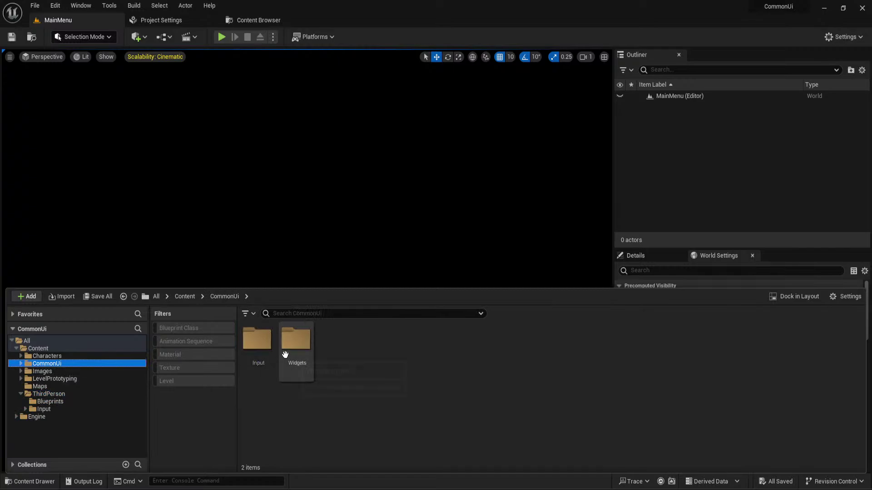
pyautogui.doubleClick(263, 344)
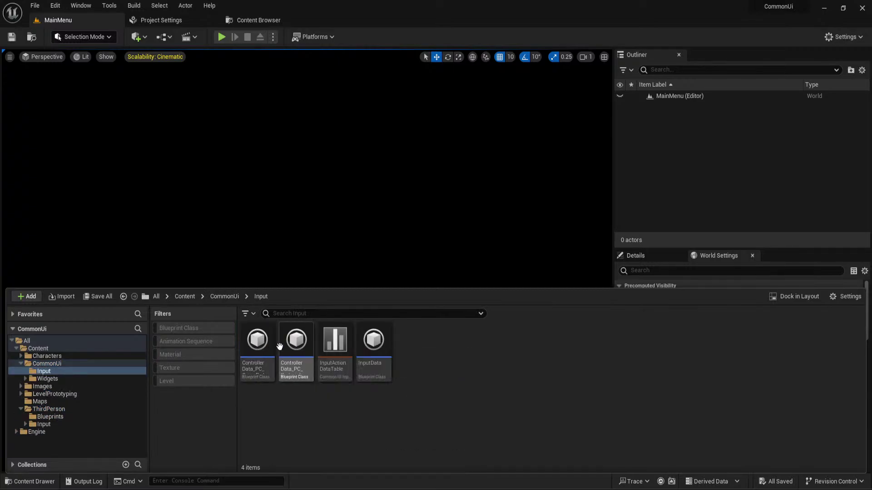
pyautogui.click(274, 341)
pyautogui.doubleClick(275, 341)
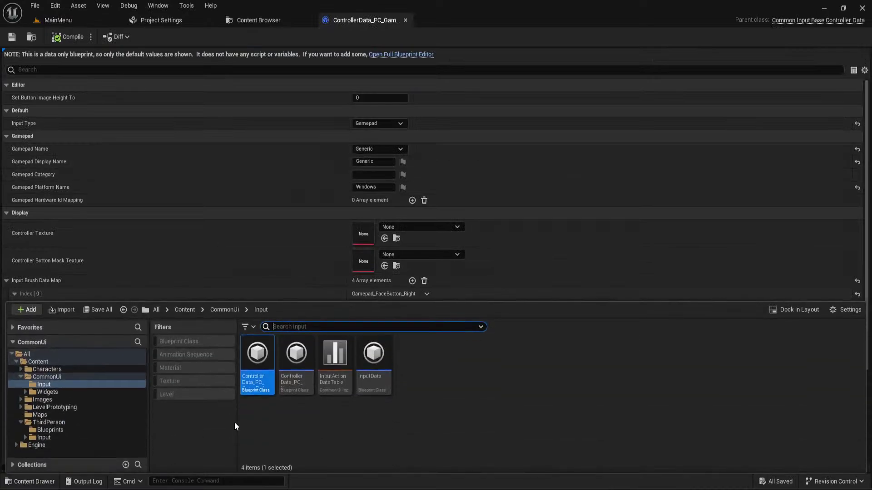
# Open the ControllerData_PC_Keyboard asset and review its input type and Input Brush Data Map keys
pyautogui.click(31, 482)
pyautogui.click(296, 364)
pyautogui.doubleClick(294, 359)
pyautogui.scroll(-1, 308, 157)
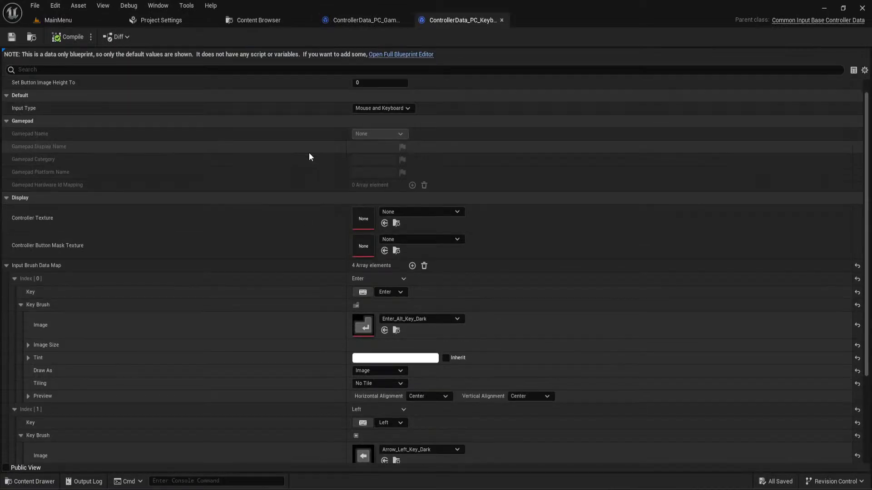
pyautogui.scroll(1, 309, 156)
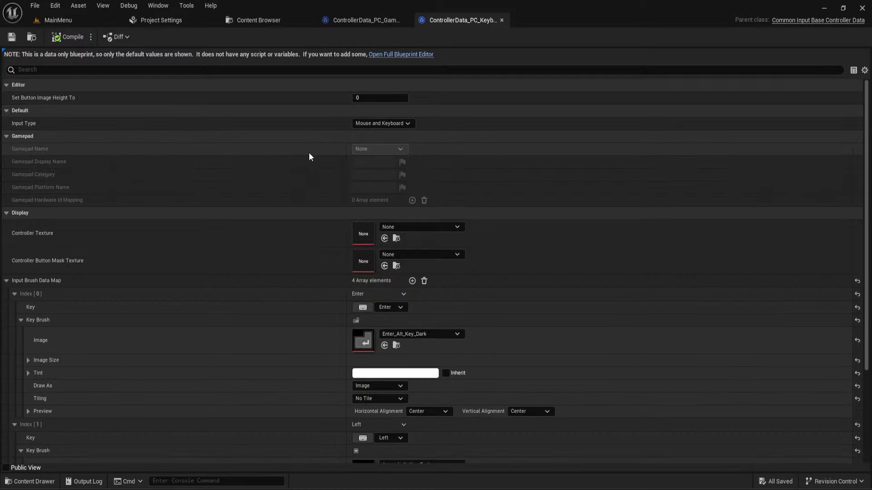
pyautogui.scroll(-6, 309, 157)
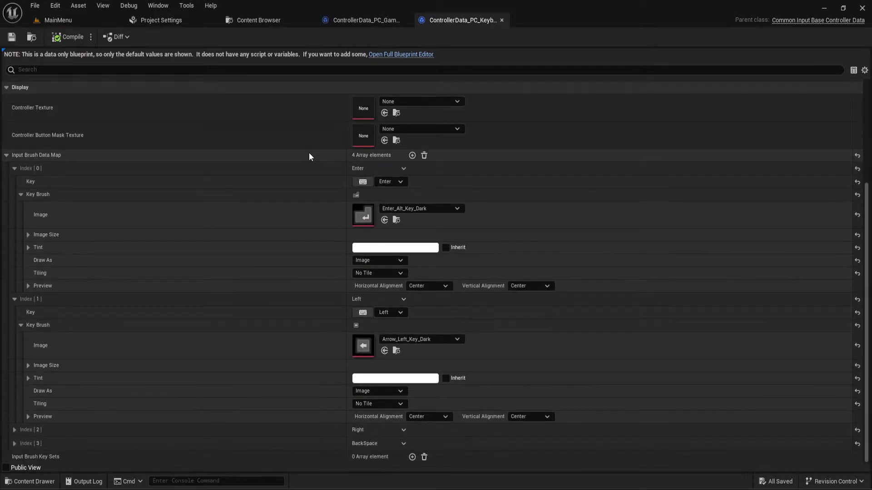
# Inspect the Select row of InputActionDataTable, and open InputData to check its default click and back actions
pyautogui.click(31, 482)
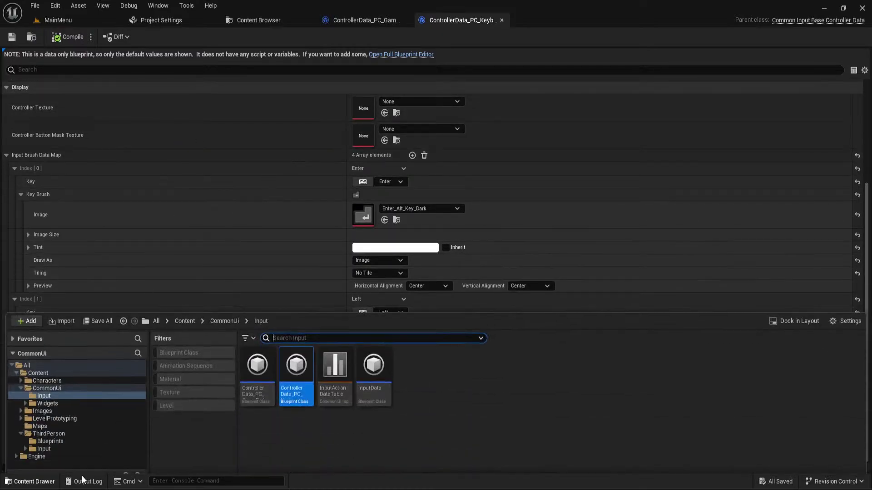
pyautogui.doubleClick(335, 366)
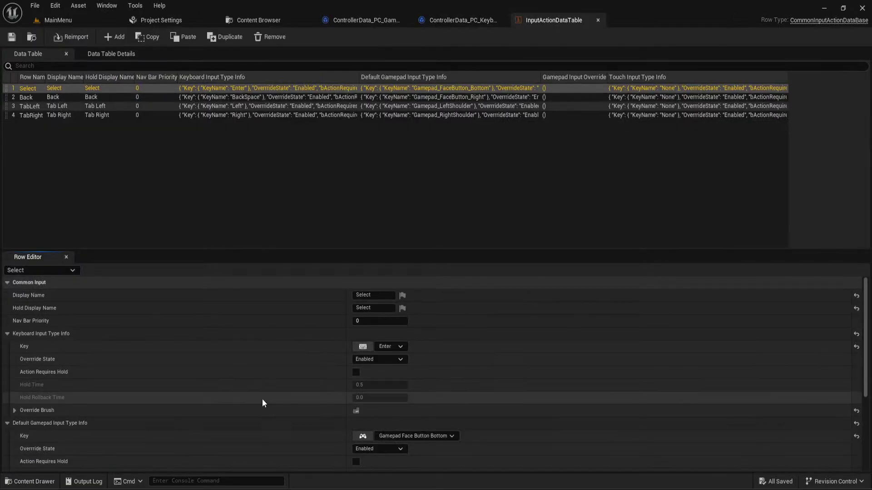
pyautogui.scroll(-4, 263, 403)
pyautogui.scroll(3, 263, 396)
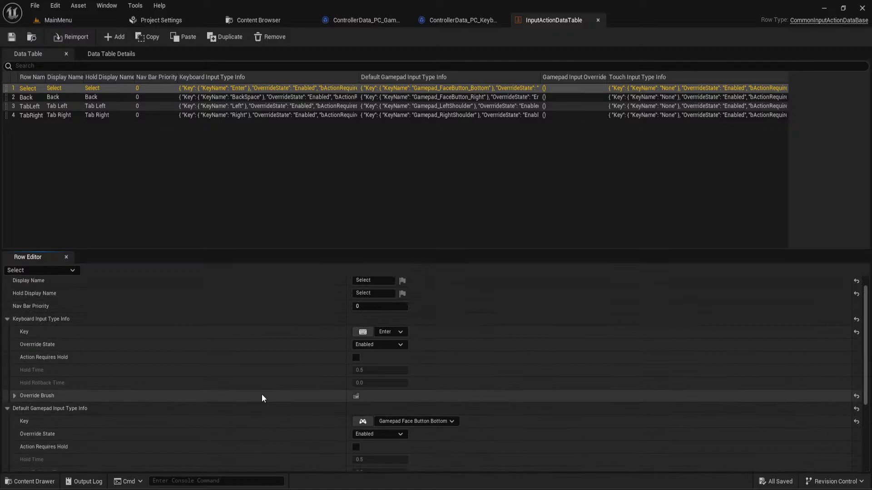
pyautogui.click(28, 481)
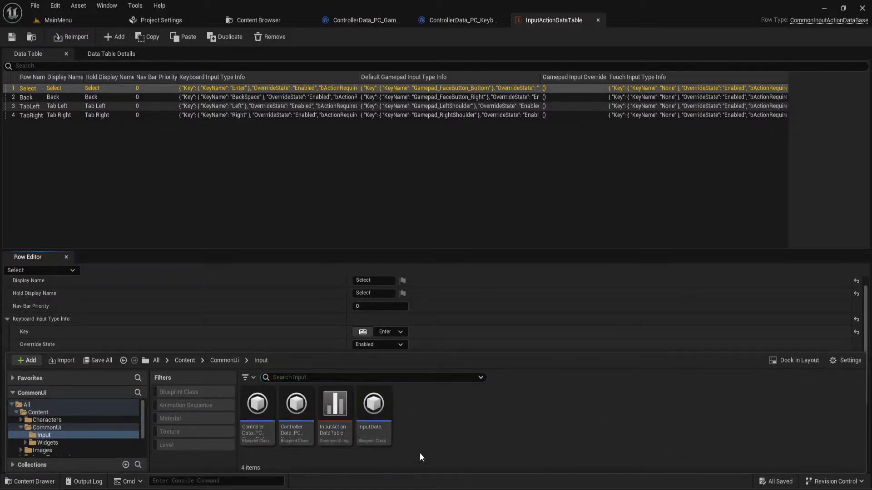
pyautogui.doubleClick(373, 404)
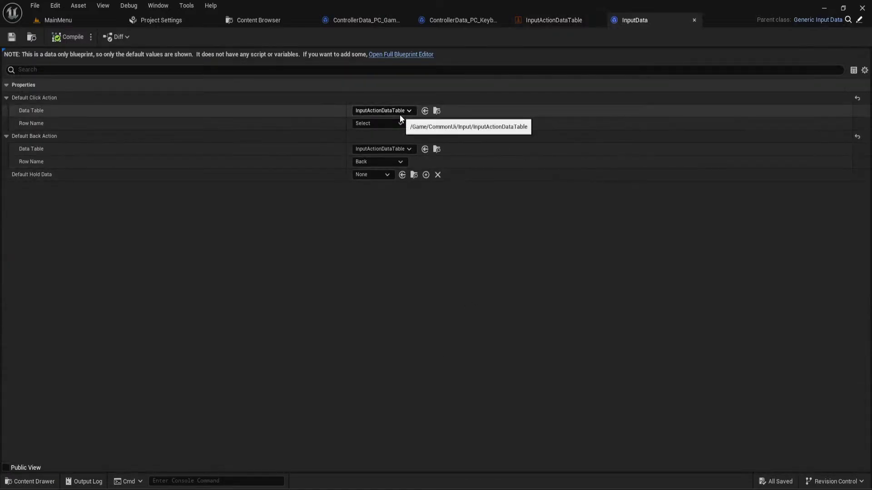
# Open WBP_MainMenu from the CommonUi Widgets folder and filter its details for "foc" and "in", clearing the filter at the end
pyautogui.click(18, 481)
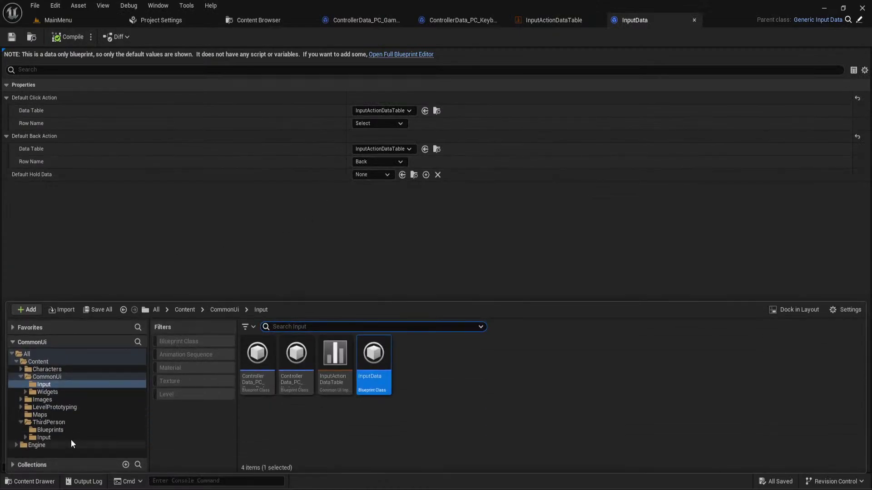
pyautogui.click(43, 393)
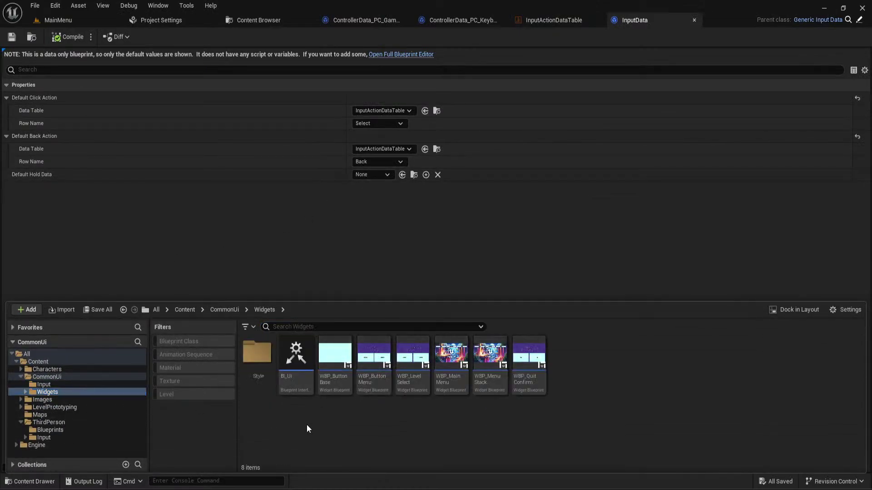
pyautogui.doubleClick(451, 358)
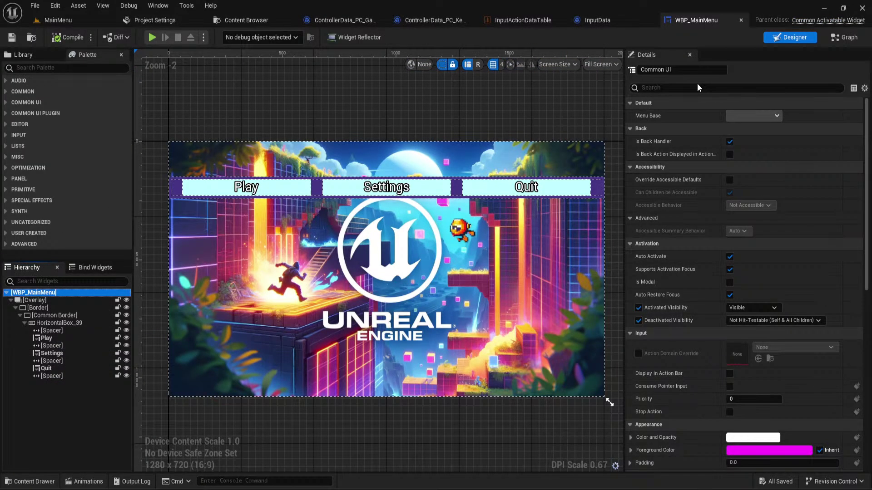
pyautogui.click(683, 88)
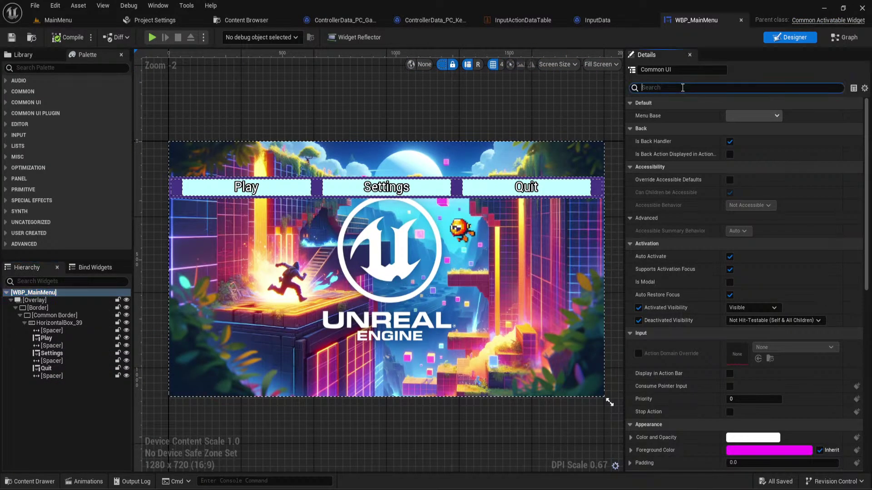
pyautogui.write('foc')
pyautogui.hotkey('ctrl', 'a')
pyautogui.press('BackSpace')
pyautogui.write('in')
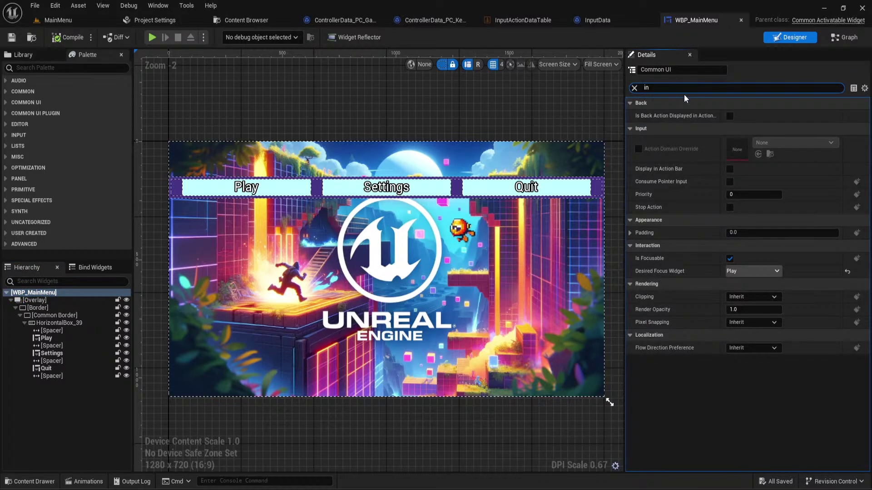
pyautogui.press('BackSpace')
pyautogui.press('BackSpace')
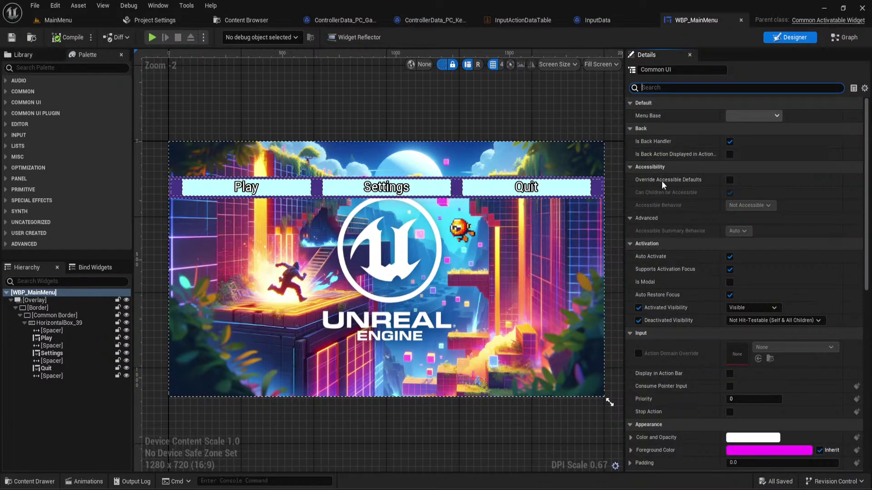
# Examine the root WBP_MainMenu widget's activation, interaction, advanced behavior and navigation properties
pyautogui.scroll(-2, 716, 168)
pyautogui.scroll(-6, 715, 169)
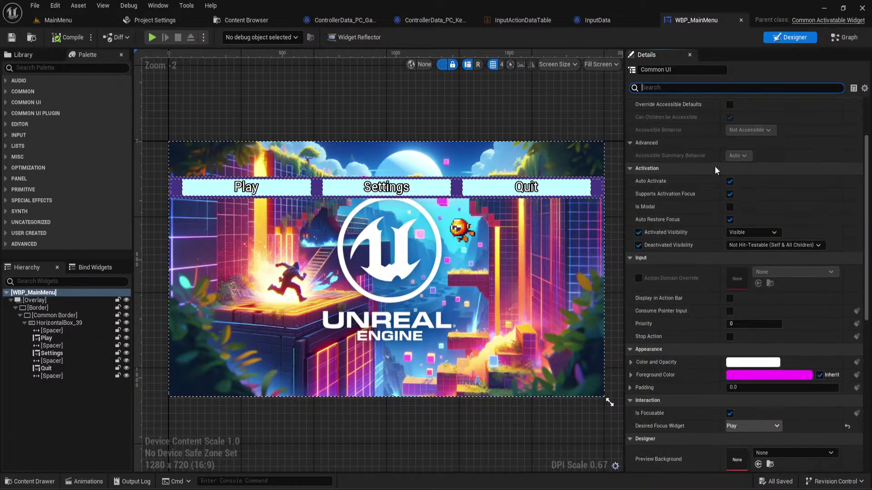
pyautogui.scroll(-9, 715, 169)
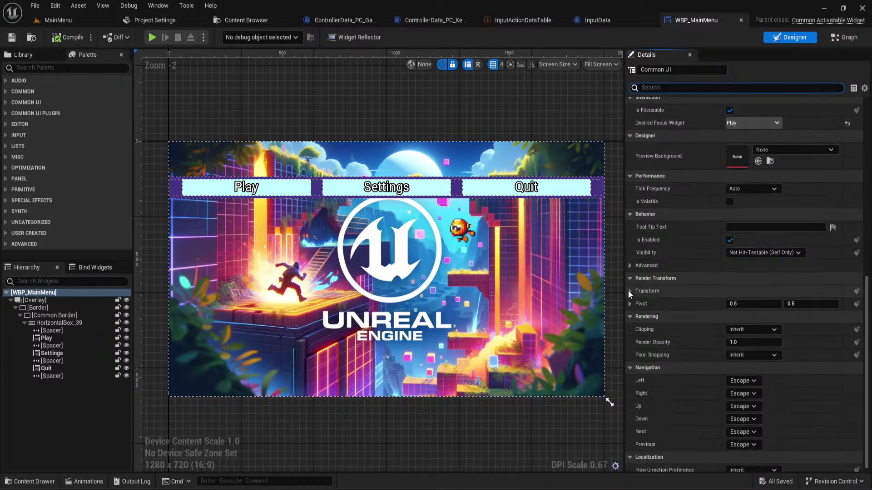
pyautogui.click(632, 266)
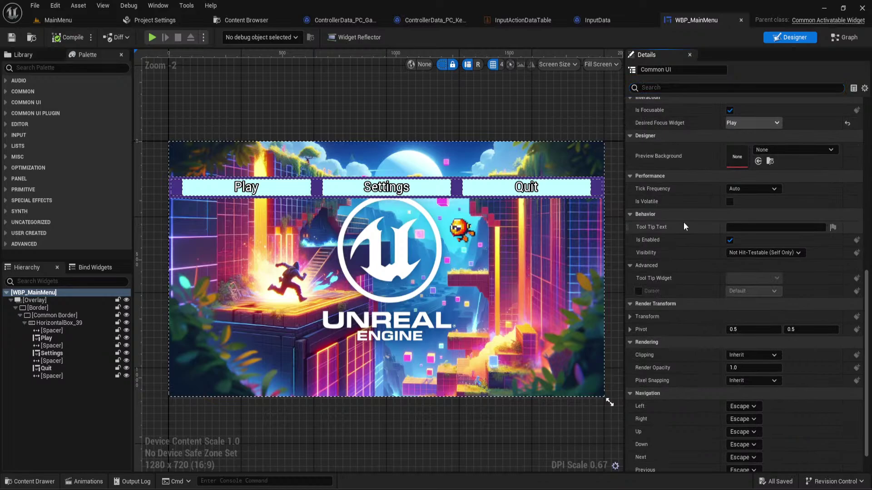
pyautogui.scroll(-1, 684, 226)
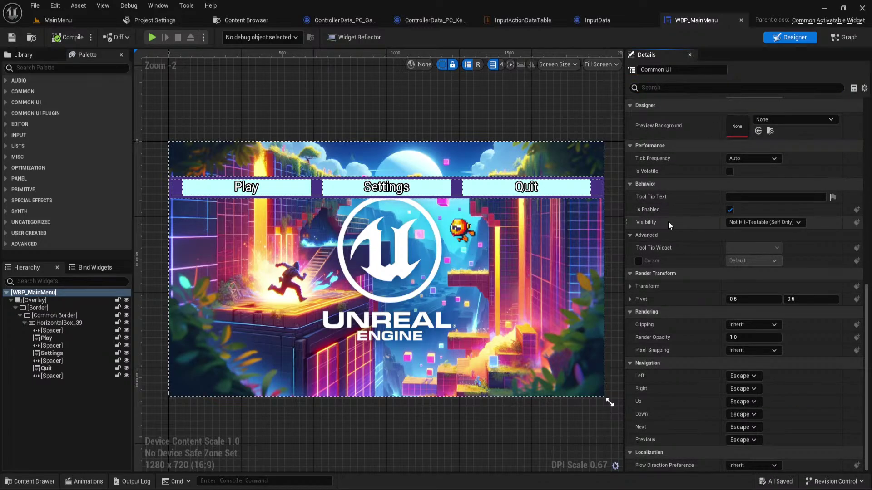
# Search the available actions in WBP_MainMenu's Event Graph for "keyboard" and look through the keyboard event nodes
pyautogui.click(843, 38)
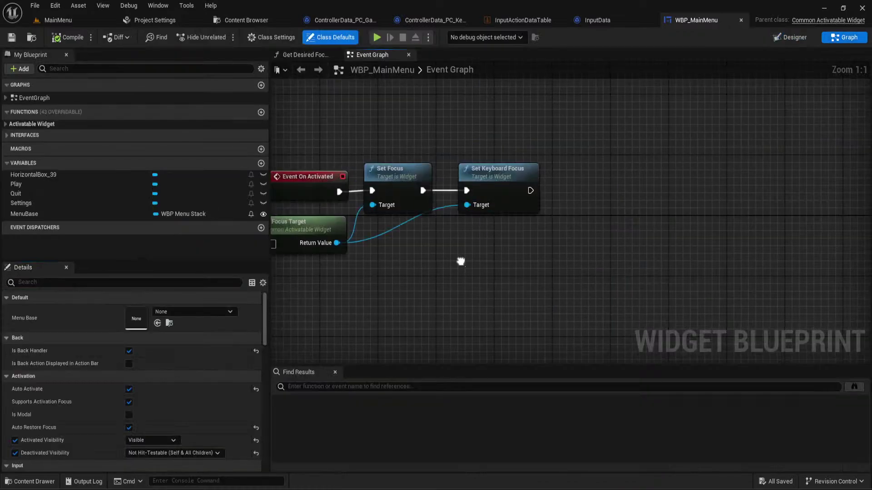
pyautogui.moveTo(461, 261); pyautogui.dragTo(464, 261, button='right')
pyautogui.rightClick(464, 261)
pyautogui.write('keyboa')
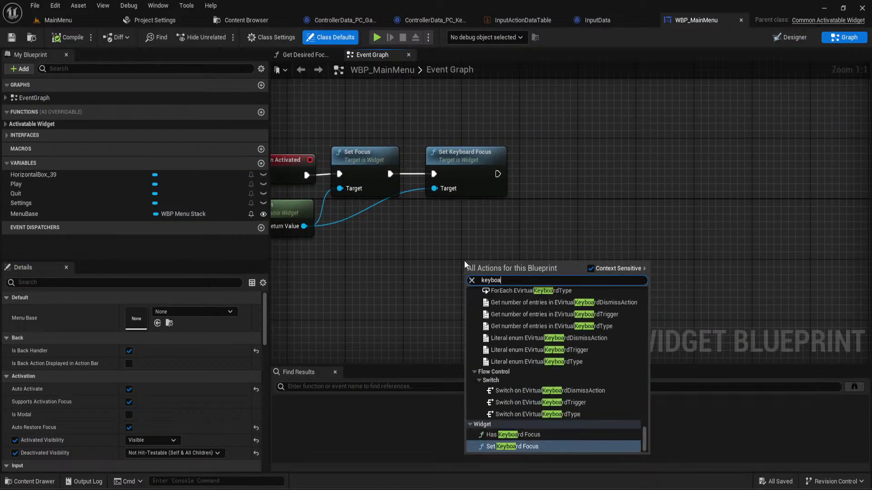
pyautogui.write('rd')
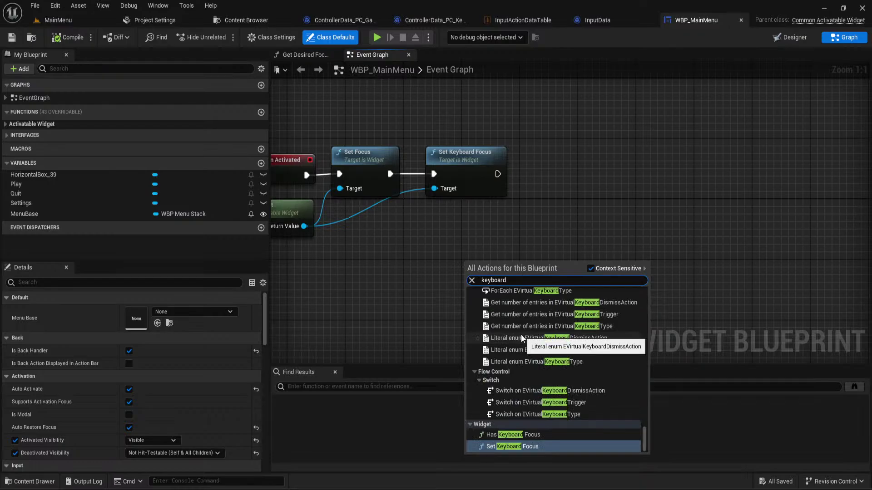
pyautogui.scroll(10, 534, 351)
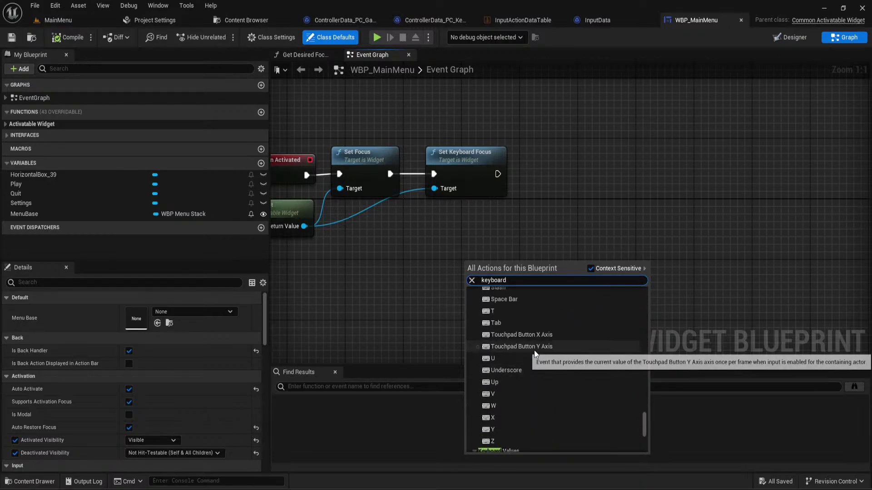
pyautogui.scroll(5, 626, 426)
pyautogui.moveTo(641, 418); pyautogui.dragTo(663, 297)
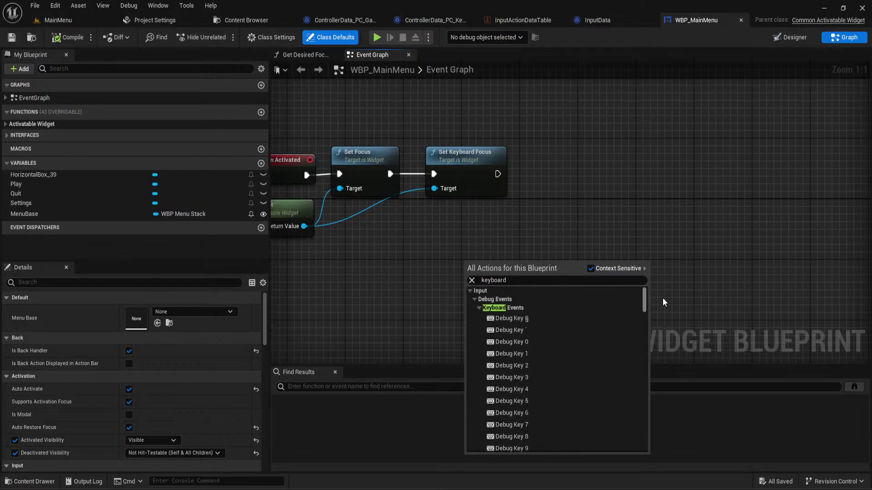
# Search all project settings for "keyboard"
pyautogui.click(165, 20)
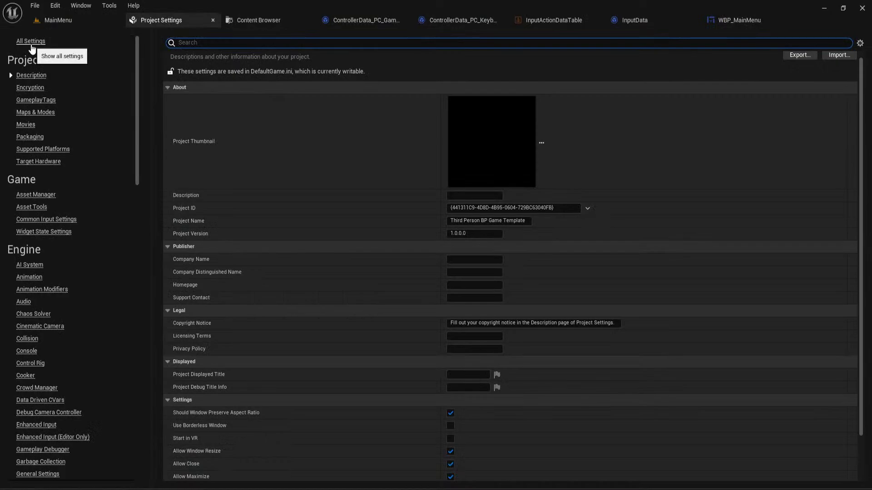
pyautogui.click(31, 45)
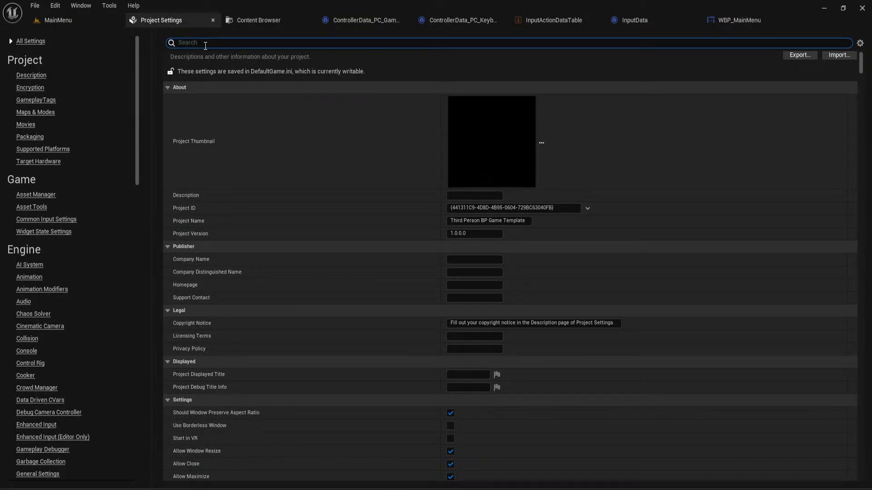
pyautogui.write('keyboard')
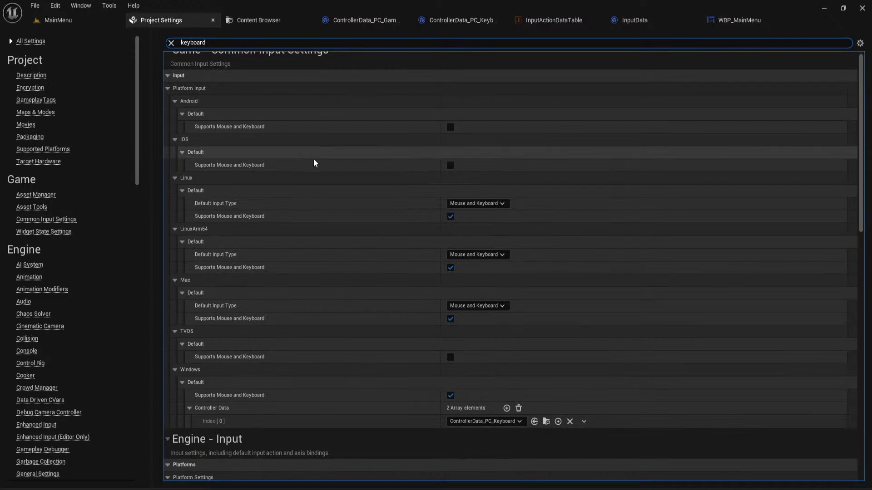
# Look through the keyboard-related platform input and virtual keyboard settings, then clear the settings search
pyautogui.scroll(-3, 314, 163)
pyautogui.scroll(-15, 313, 161)
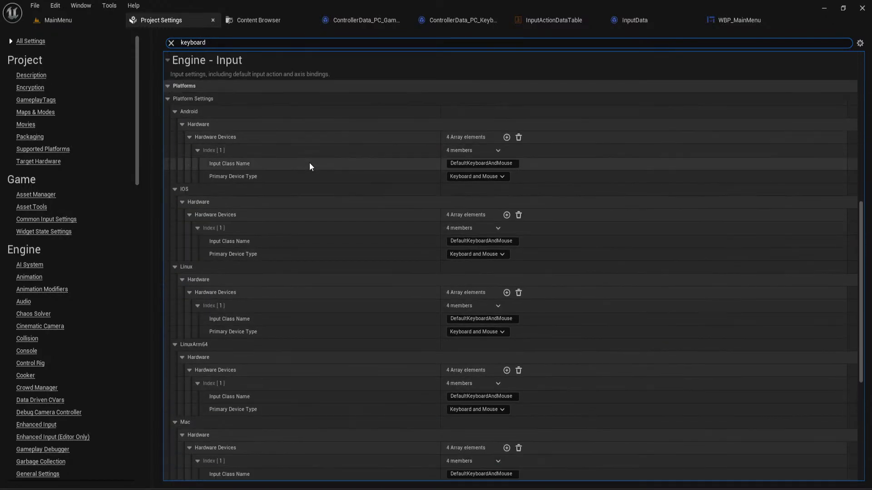
pyautogui.scroll(-1, 310, 167)
pyautogui.scroll(-2, 310, 166)
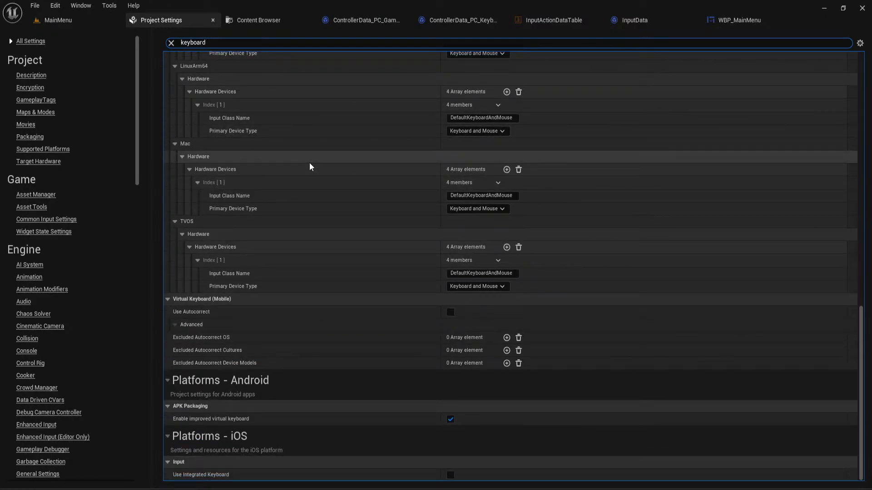
pyautogui.scroll(5, 309, 163)
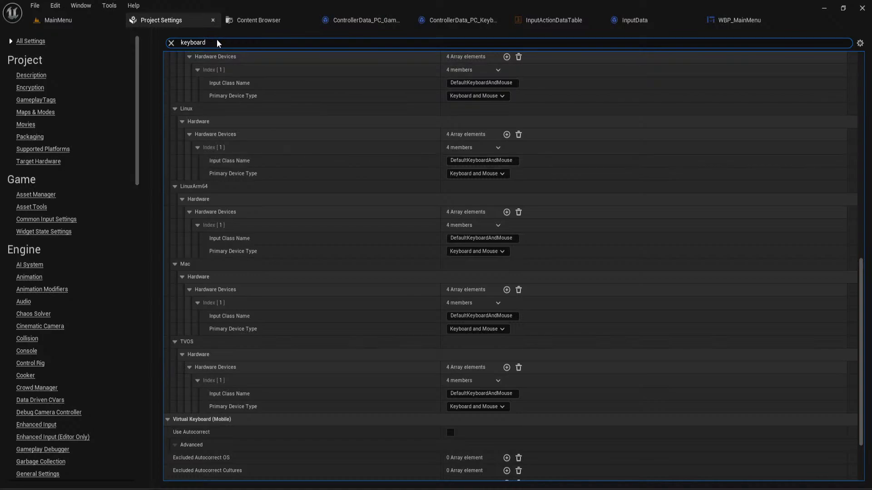
pyautogui.click(171, 42)
# View the engine's General Settings and examine the Input settings' hardware devices for each platform
pyautogui.scroll(-5, 323, 170)
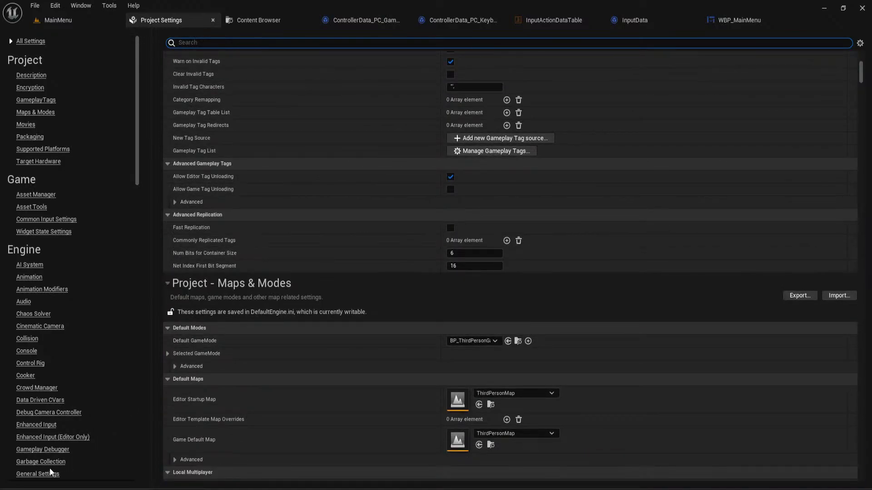
pyautogui.click(37, 474)
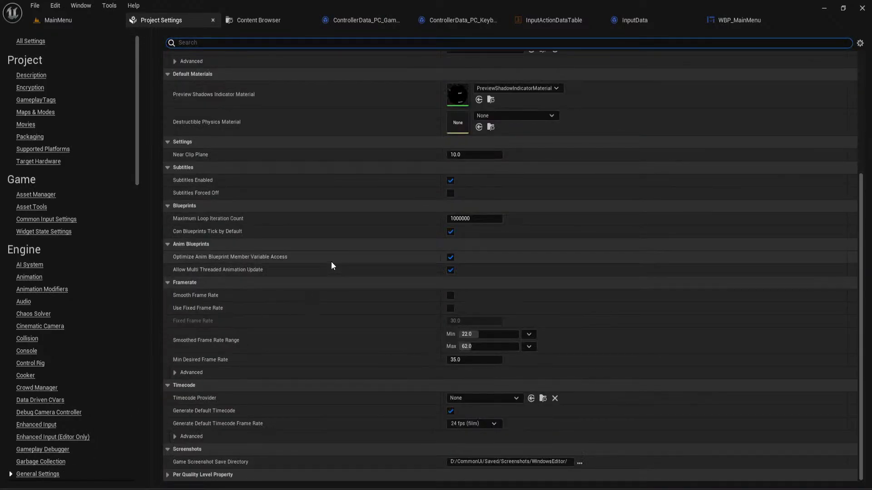
pyautogui.scroll(-2, 57, 375)
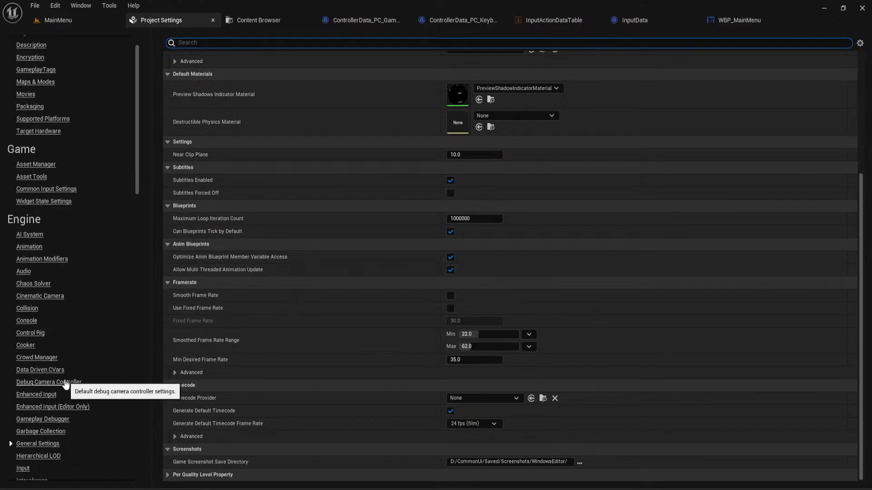
pyautogui.scroll(-2, 68, 379)
pyautogui.click(22, 438)
pyautogui.scroll(-10, 339, 341)
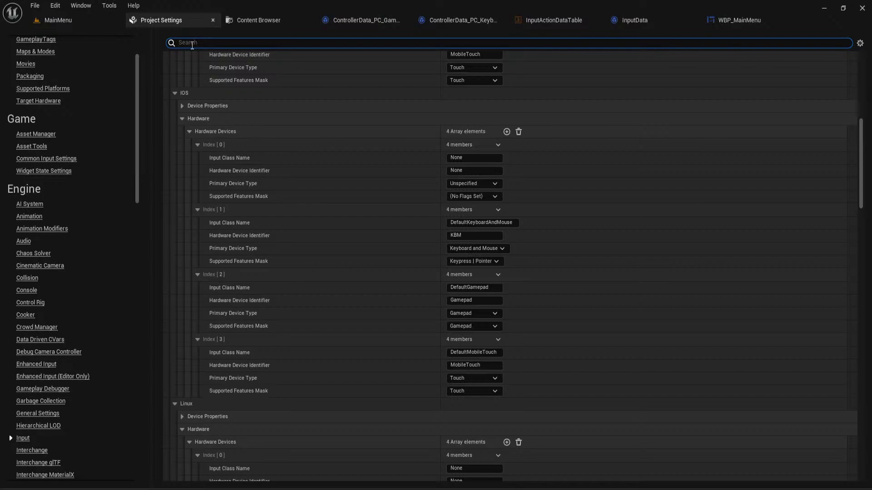
# Search all project settings for "Slate" and clear the search again
pyautogui.write('Slate')
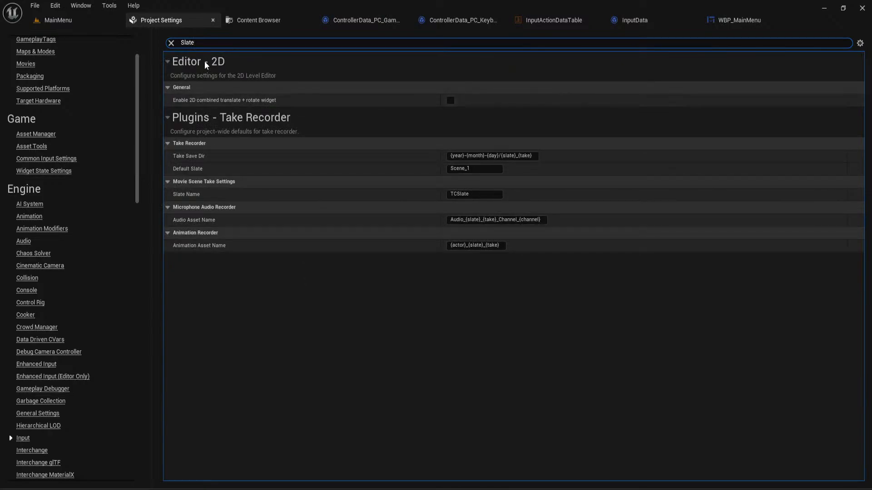
pyautogui.click(201, 44)
pyautogui.press('BackSpace')
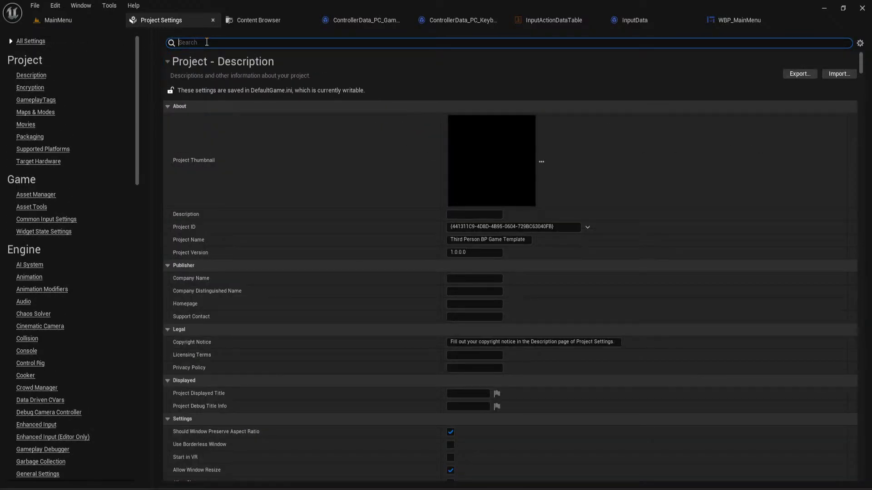
pyautogui.write('Slate')
pyautogui.press('BackSpace')
pyautogui.press('BackSpace')
pyautogui.press('BackSpace')
pyautogui.press('BackSpace')
pyautogui.press('BackSpace')
# View the project's editor settings for 2D and Editor Utility Widgets (Team)
pyautogui.scroll(-3, 59, 134)
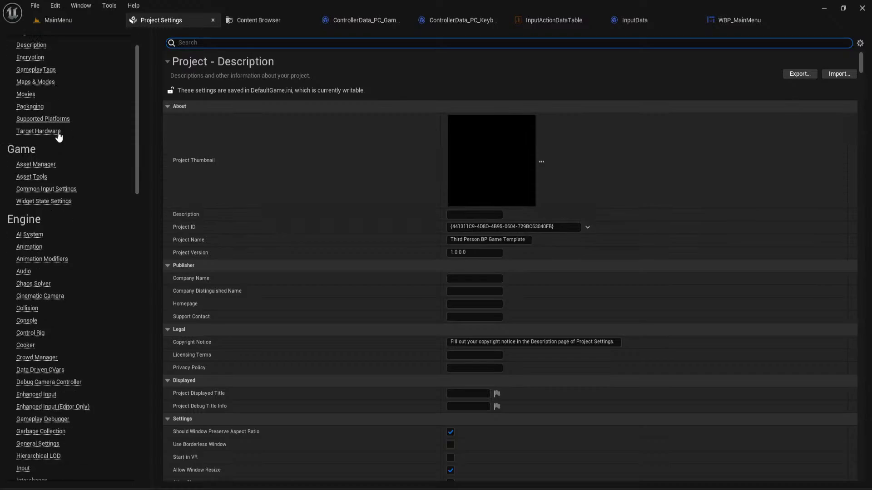
pyautogui.scroll(-15, 58, 134)
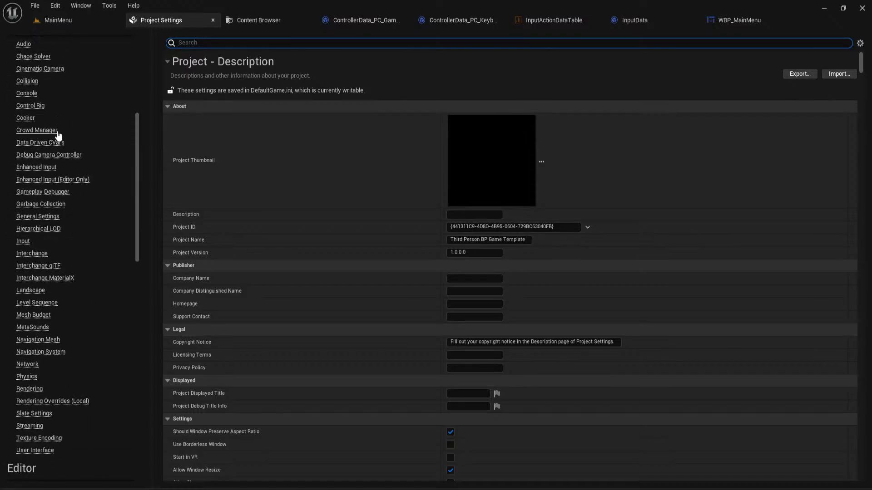
pyautogui.scroll(-3, 58, 135)
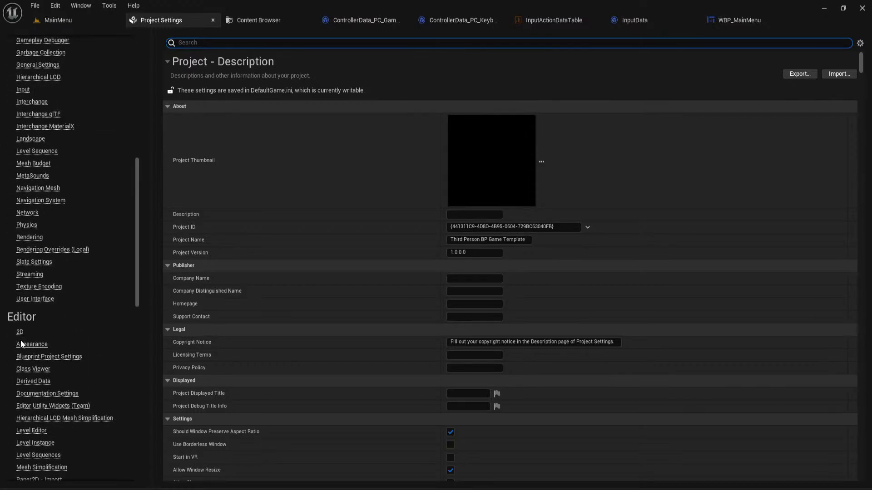
pyautogui.click(33, 335)
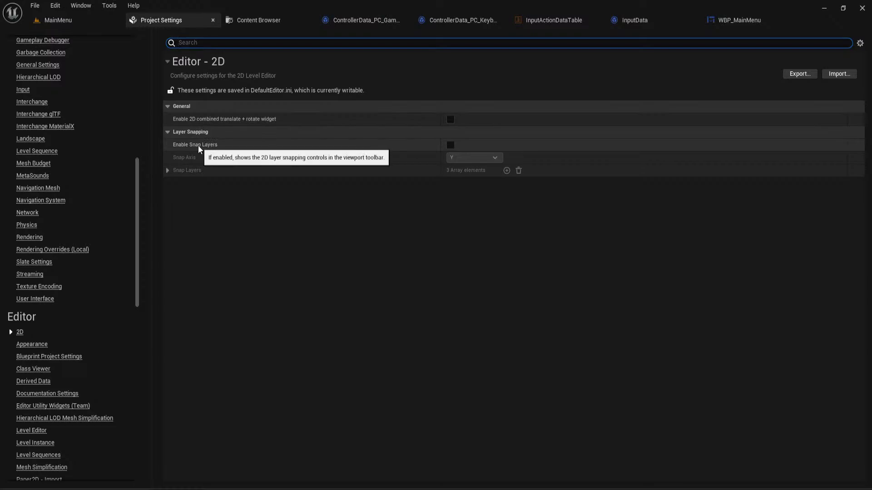
pyautogui.scroll(-2, 59, 275)
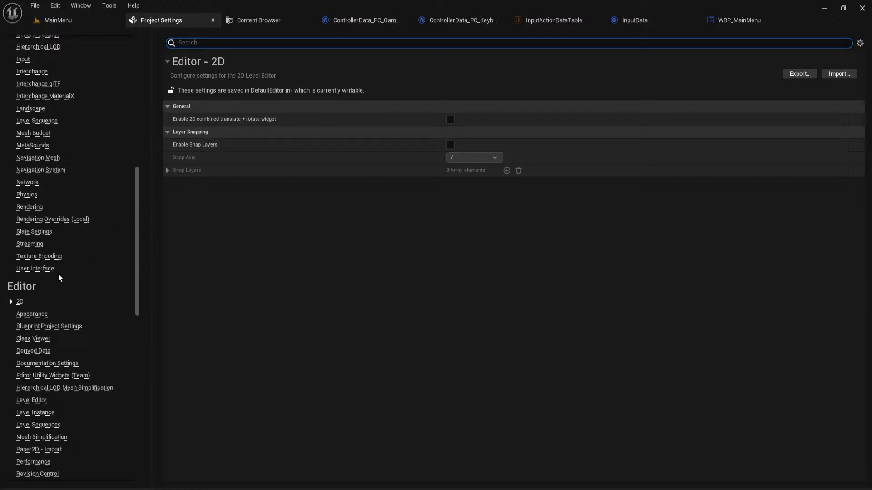
pyautogui.scroll(1, 58, 271)
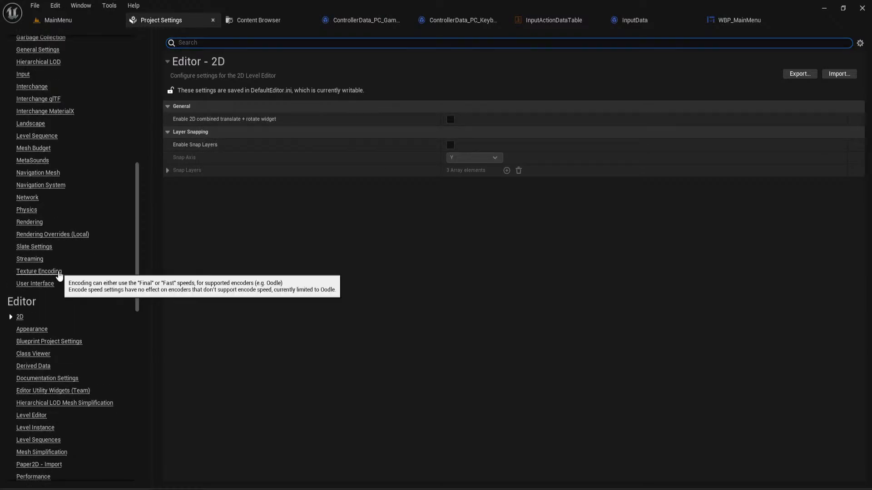
pyautogui.click(44, 392)
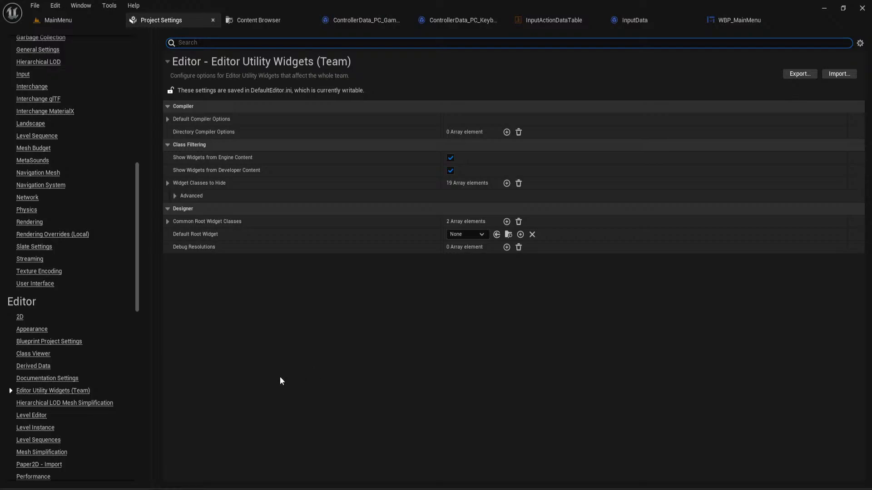
# Browse the platform and plugin setting categories and open the engine's User Interface settings
pyautogui.scroll(-8, 96, 357)
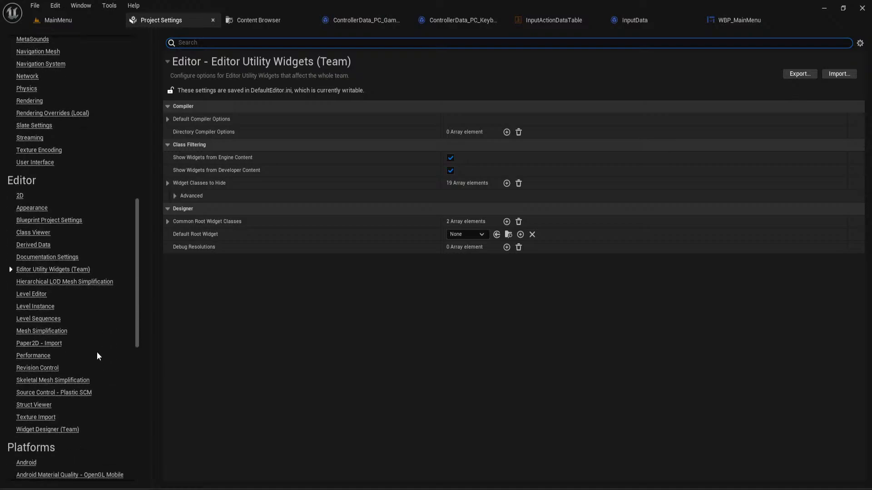
pyautogui.scroll(-10, 97, 353)
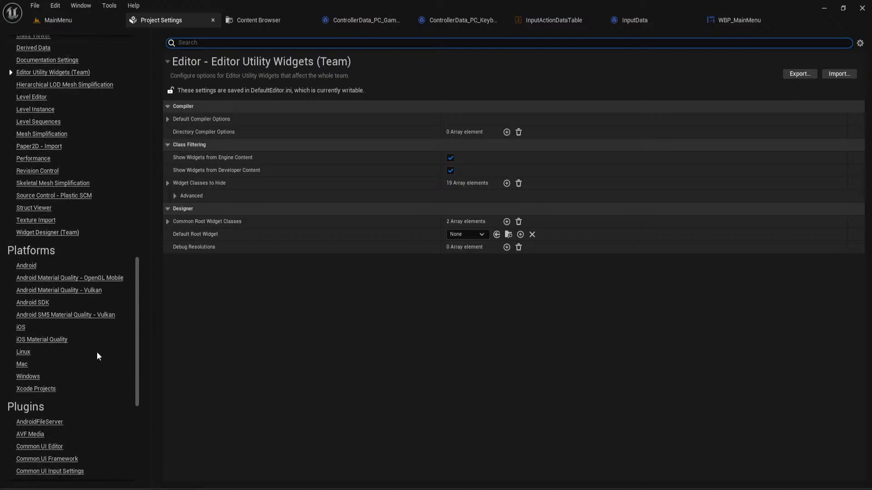
pyautogui.scroll(-5, 97, 355)
pyautogui.scroll(11, 97, 355)
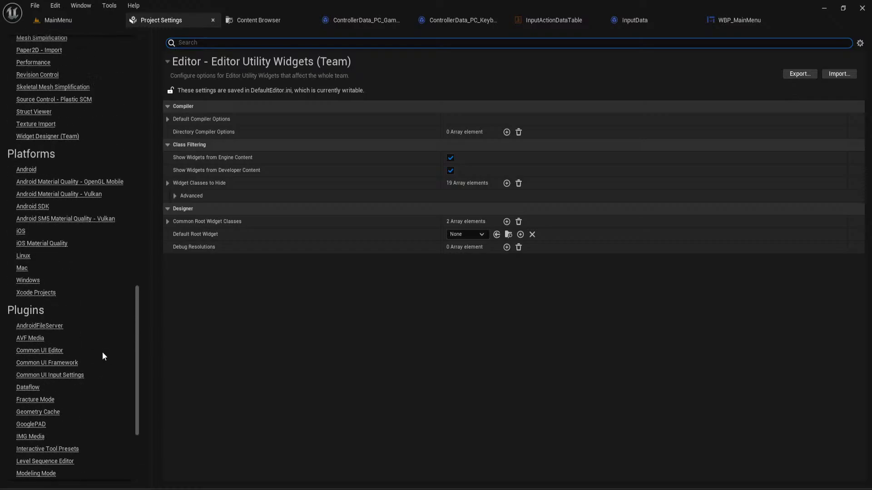
pyautogui.scroll(5, 103, 353)
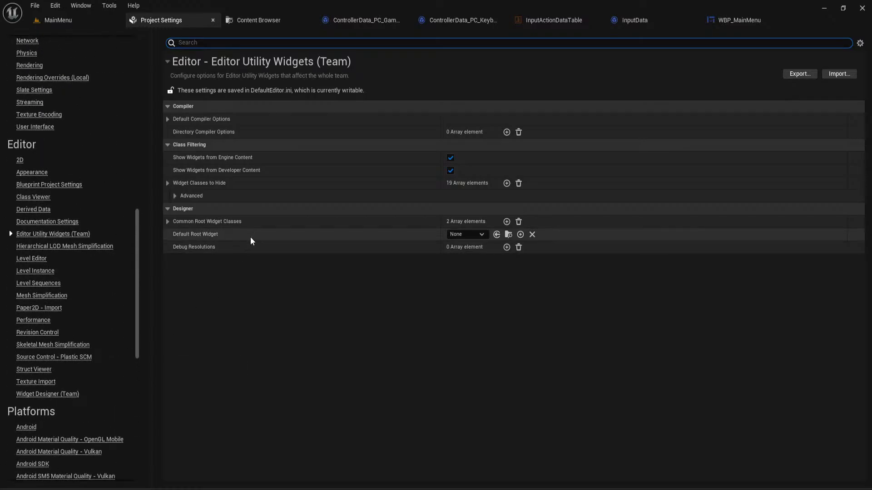
pyautogui.click(35, 127)
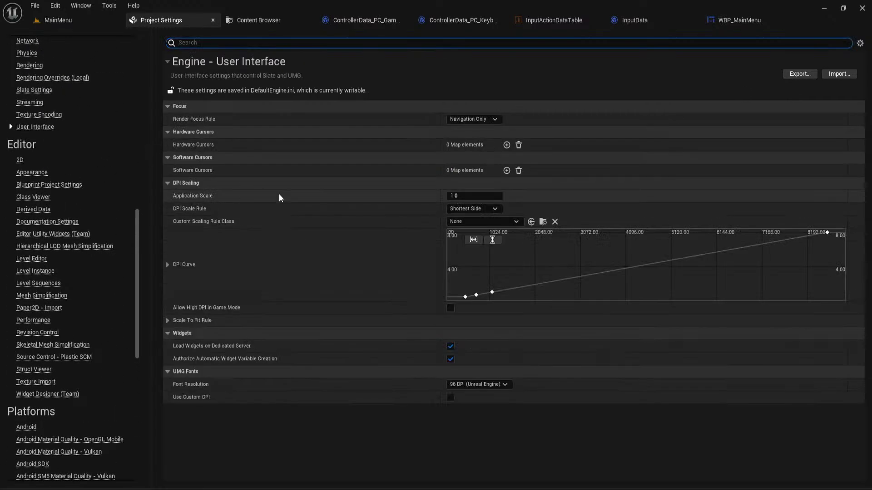